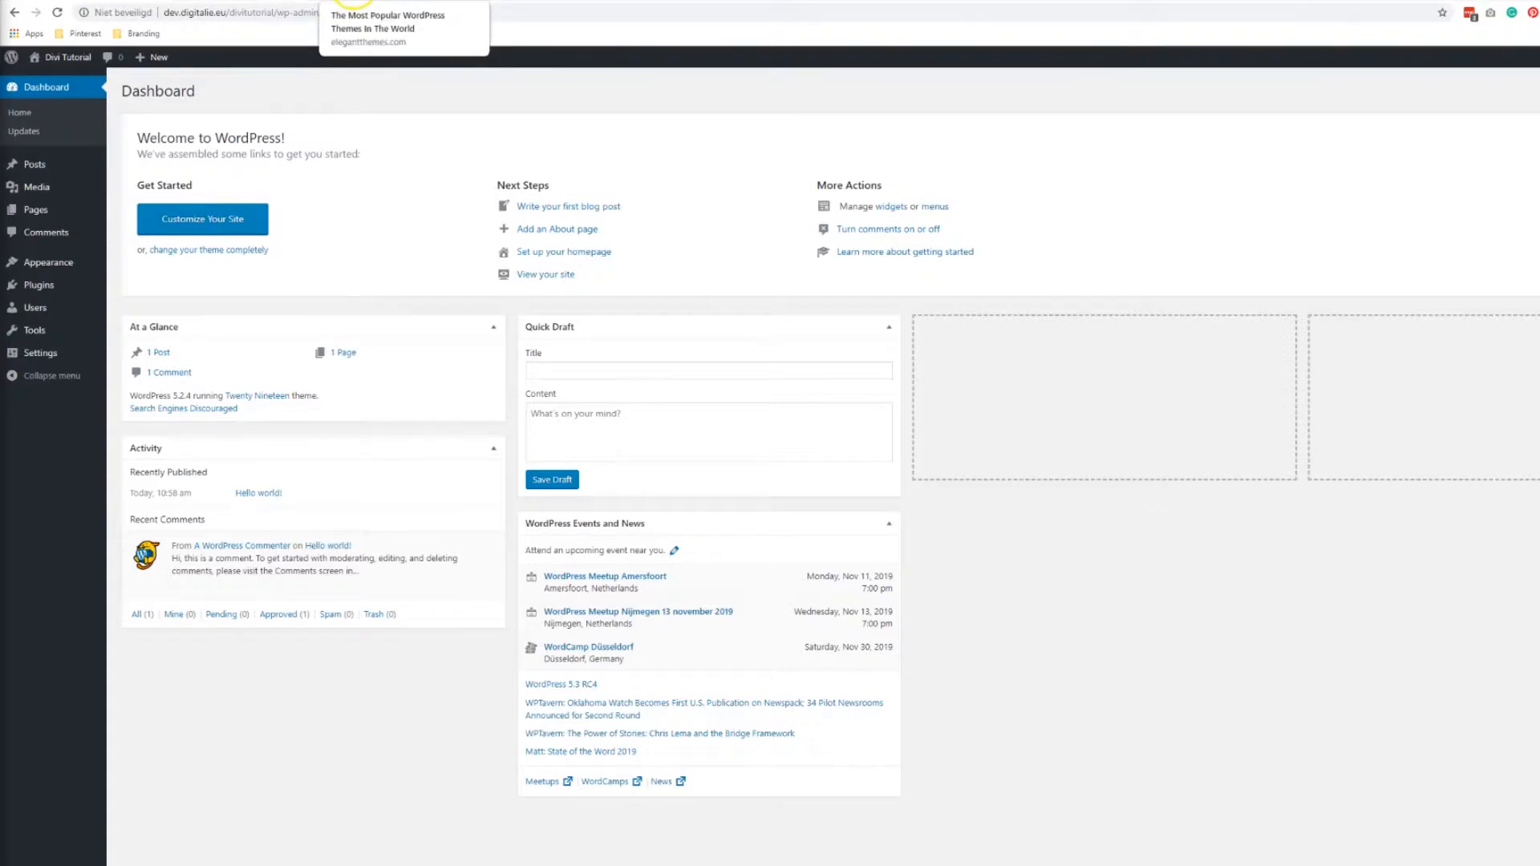
View the Elegant Themes website's presentation of Divi and return to the WordPress dashboard
click(353, 1)
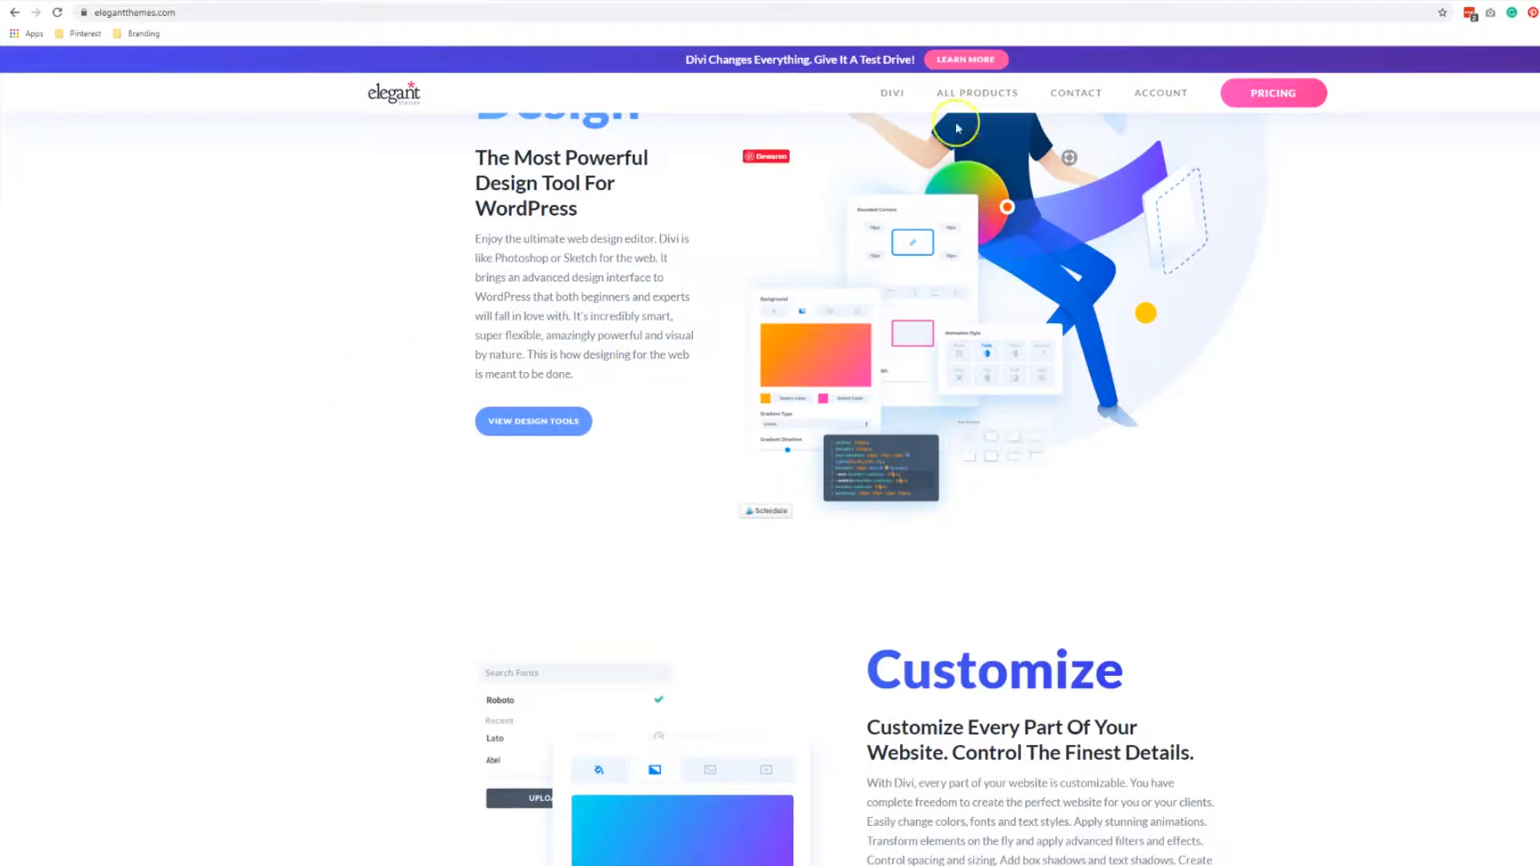
mouse_move(891, 104)
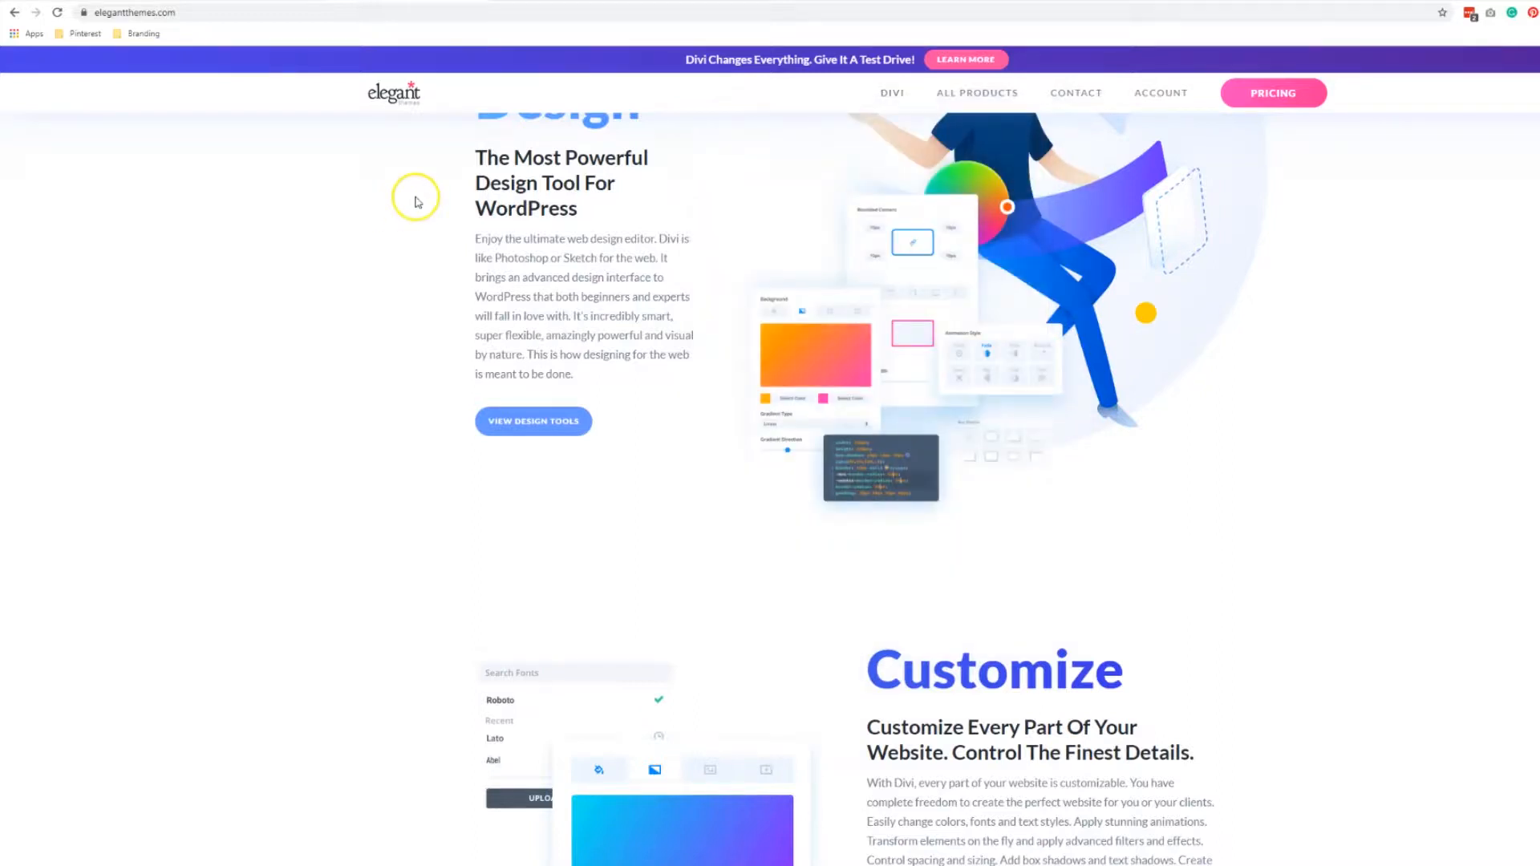
click(37, 1)
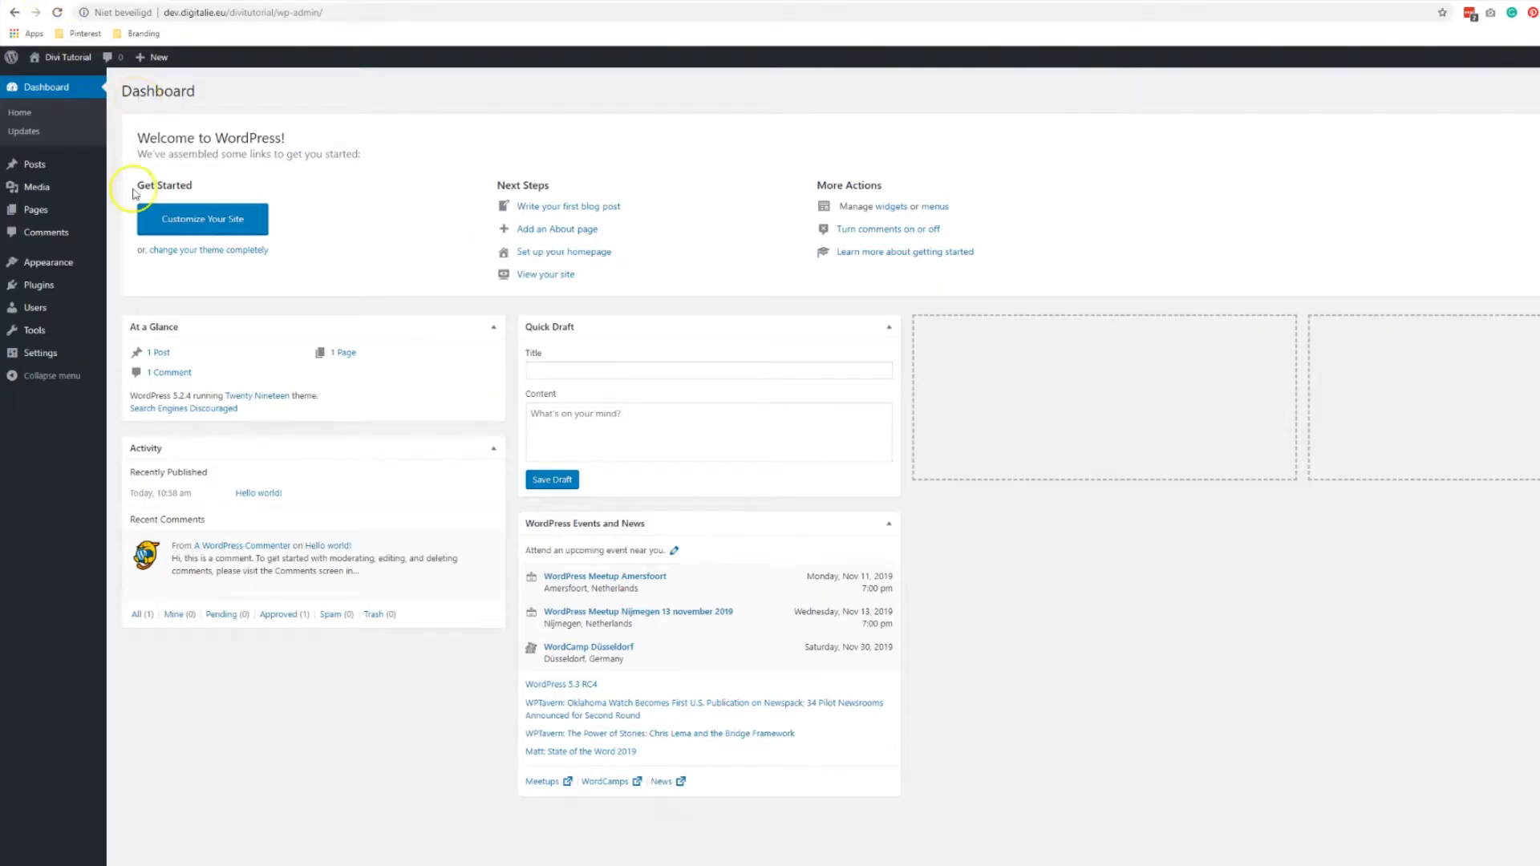
Start adding a new WordPress theme and open the form for uploading a theme zip file
mouse_move(69, 265)
click(128, 272)
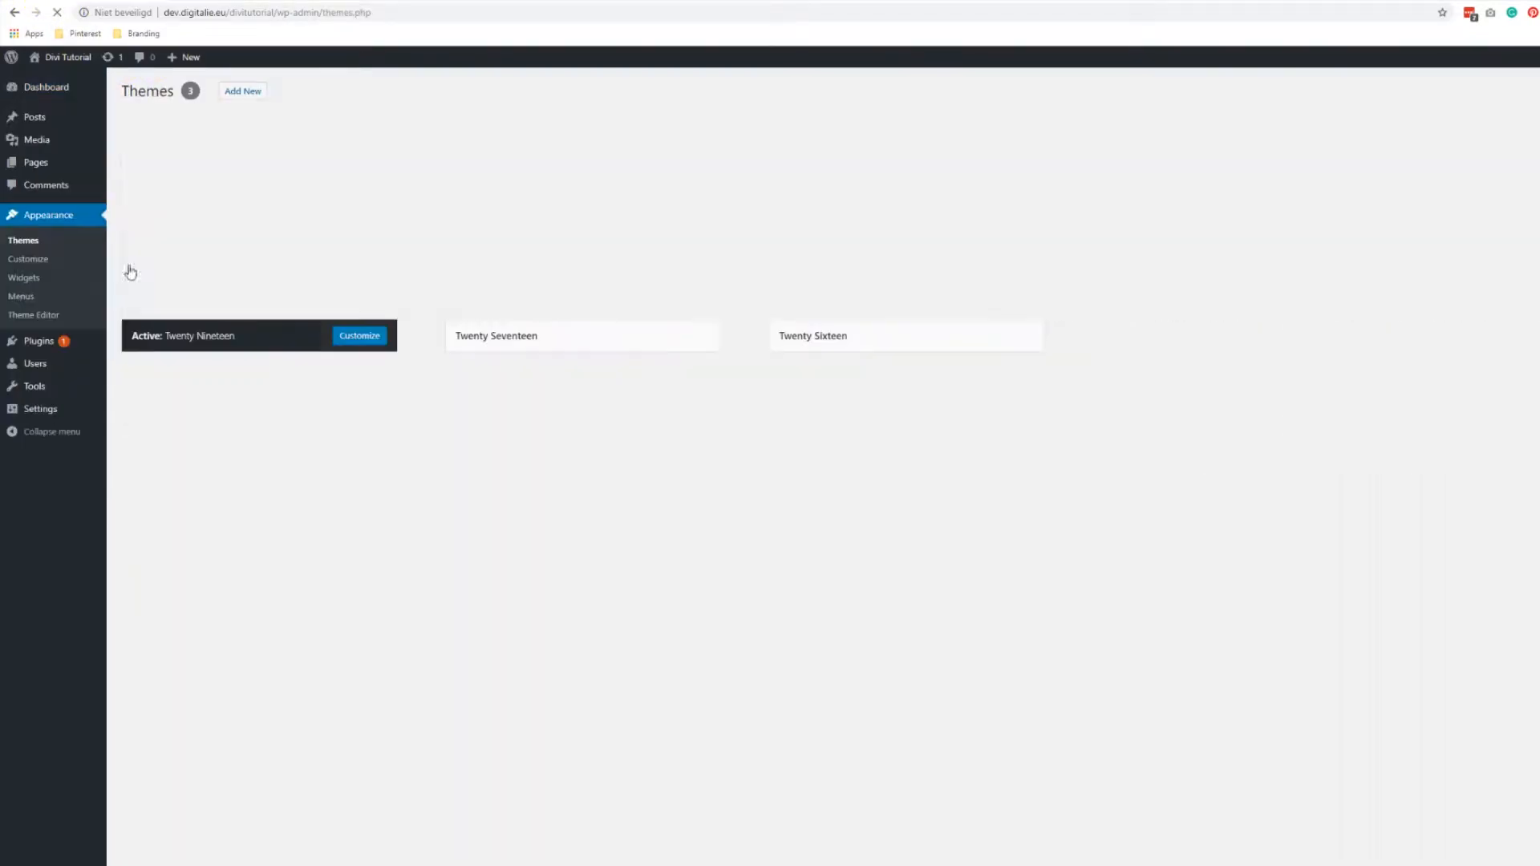
click(247, 93)
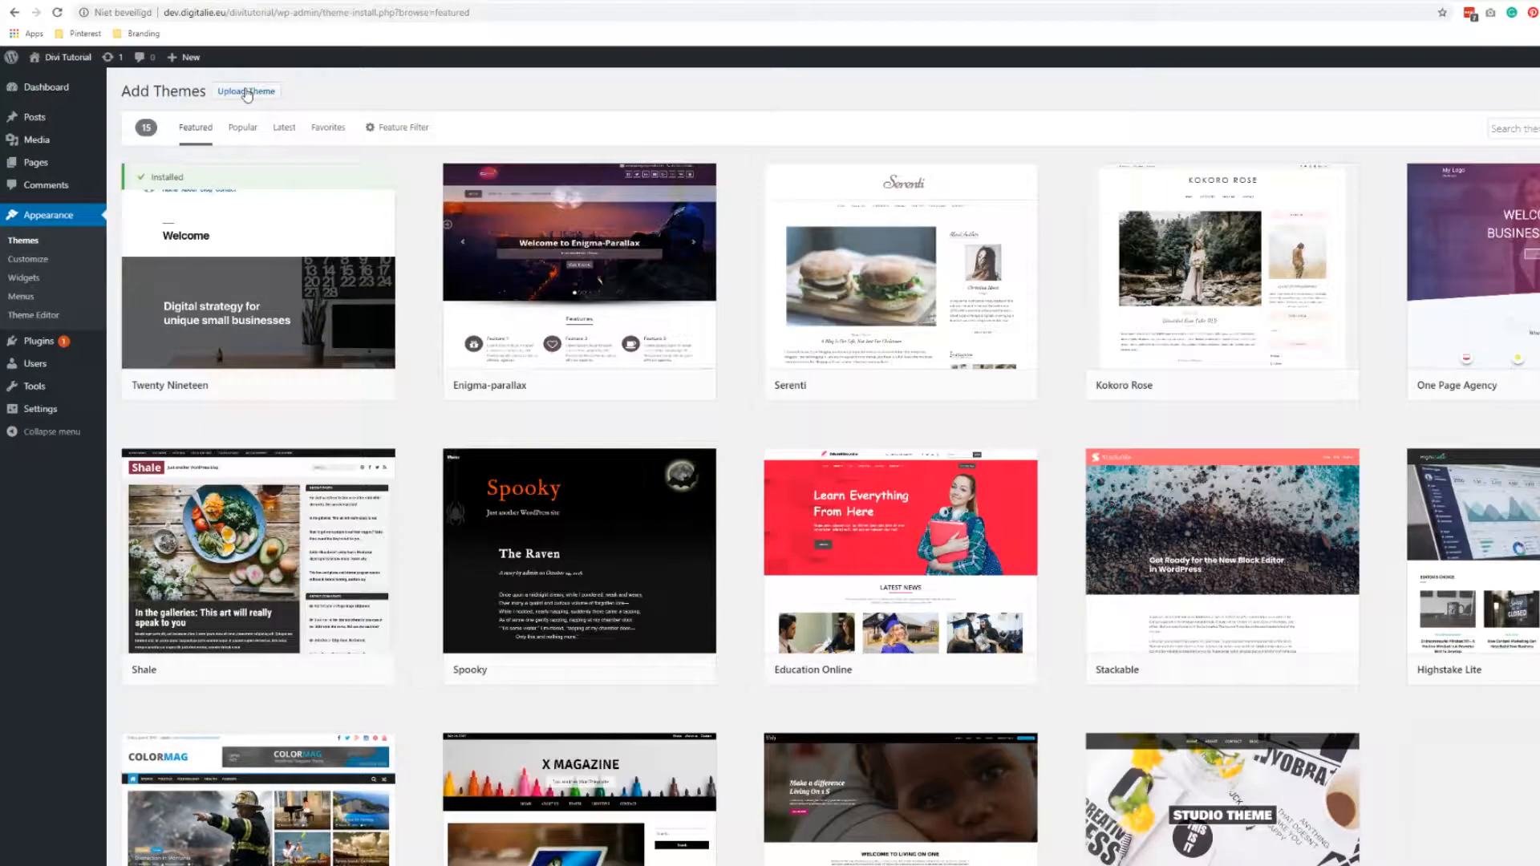
click(245, 92)
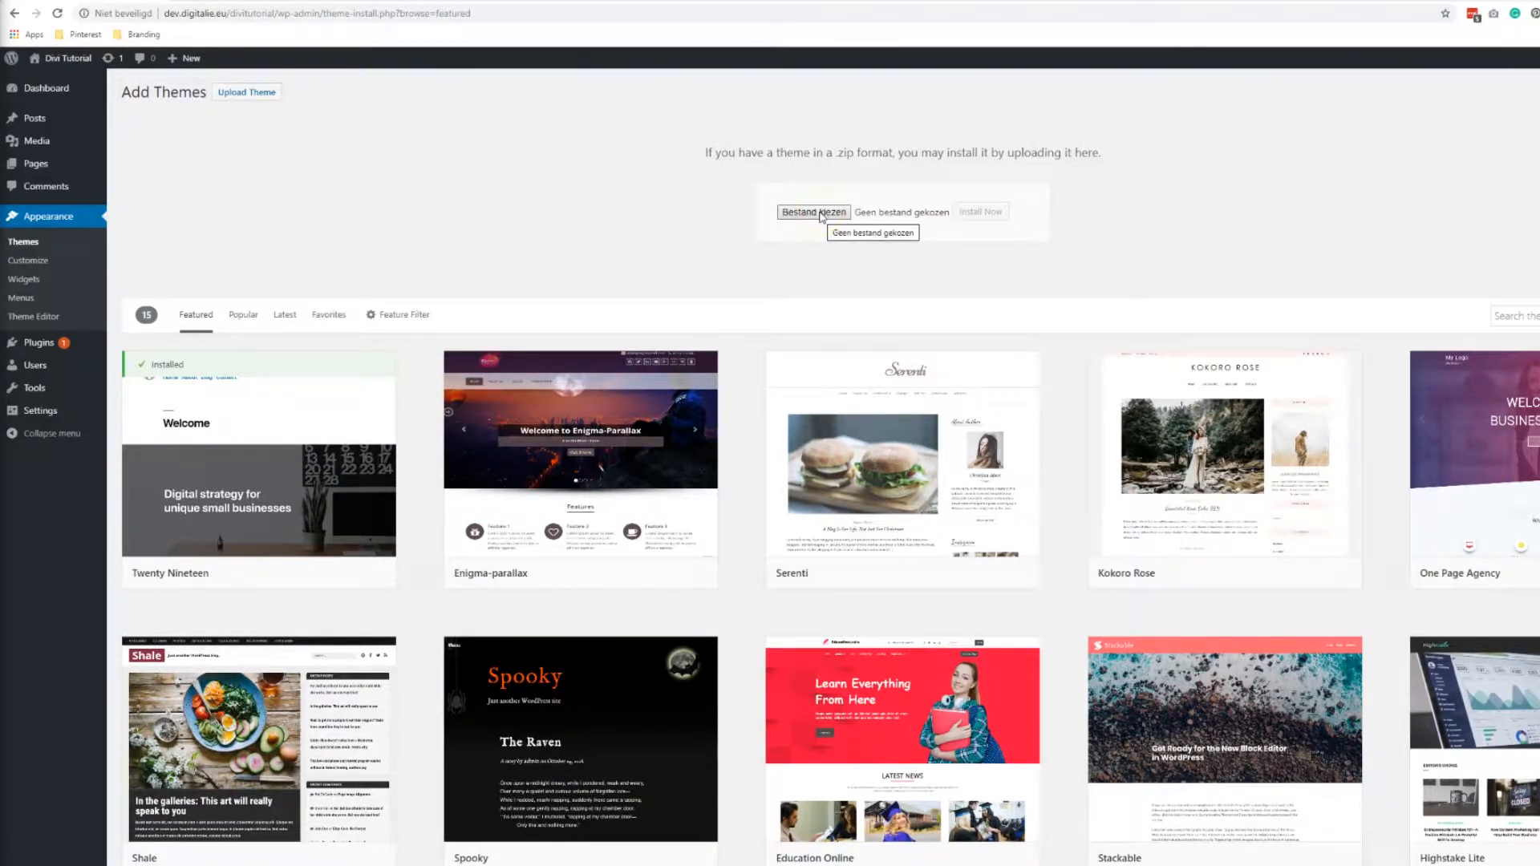
Choose Divi.zip from the Downloads folder as the theme file and install it
click(815, 212)
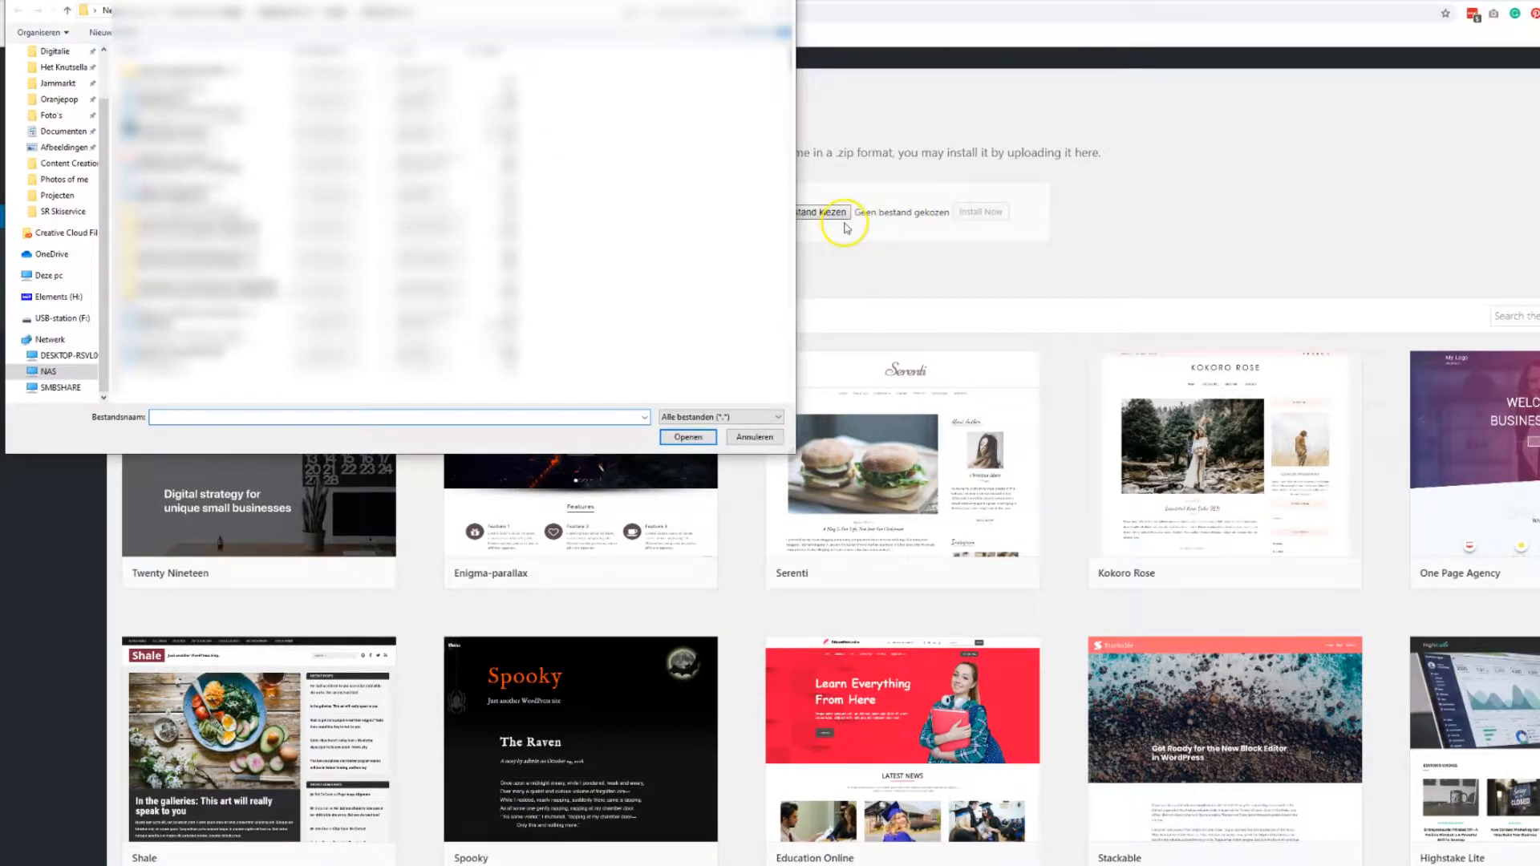
scroll(54, 105, up, 2)
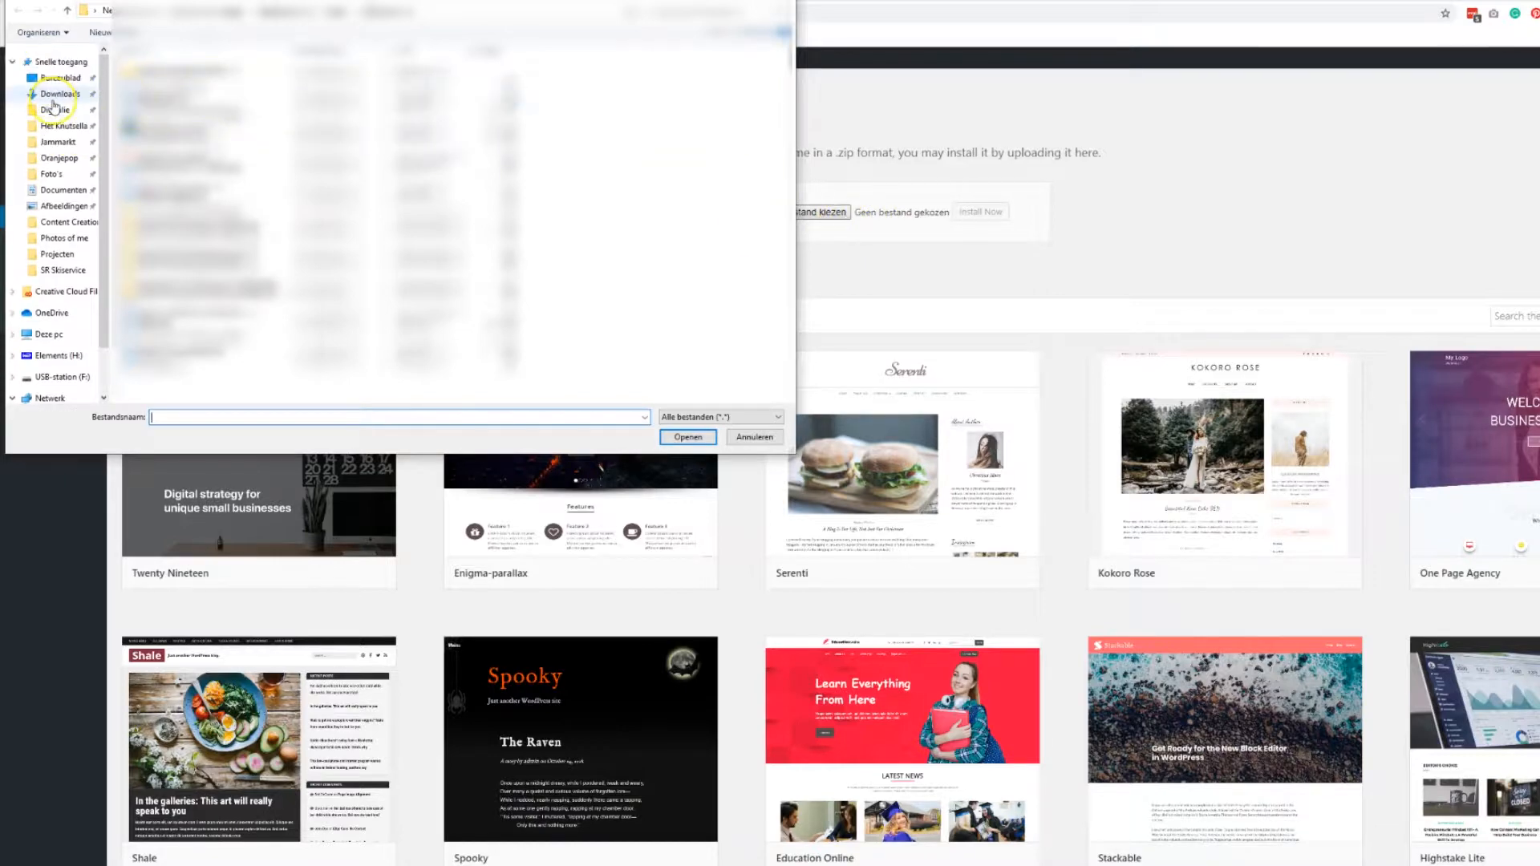
click(53, 96)
click(144, 104)
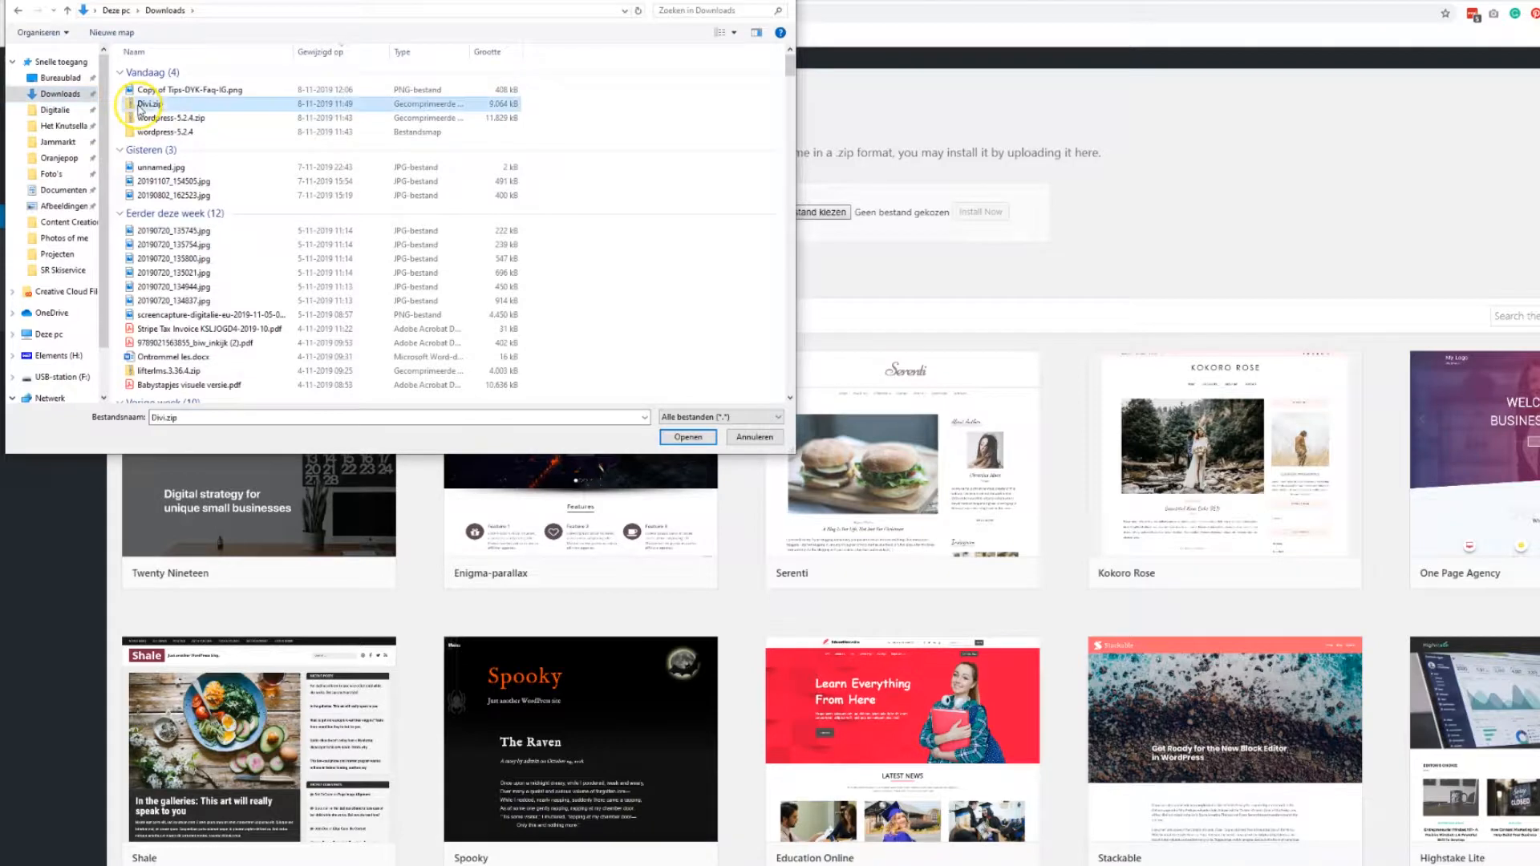
click(686, 438)
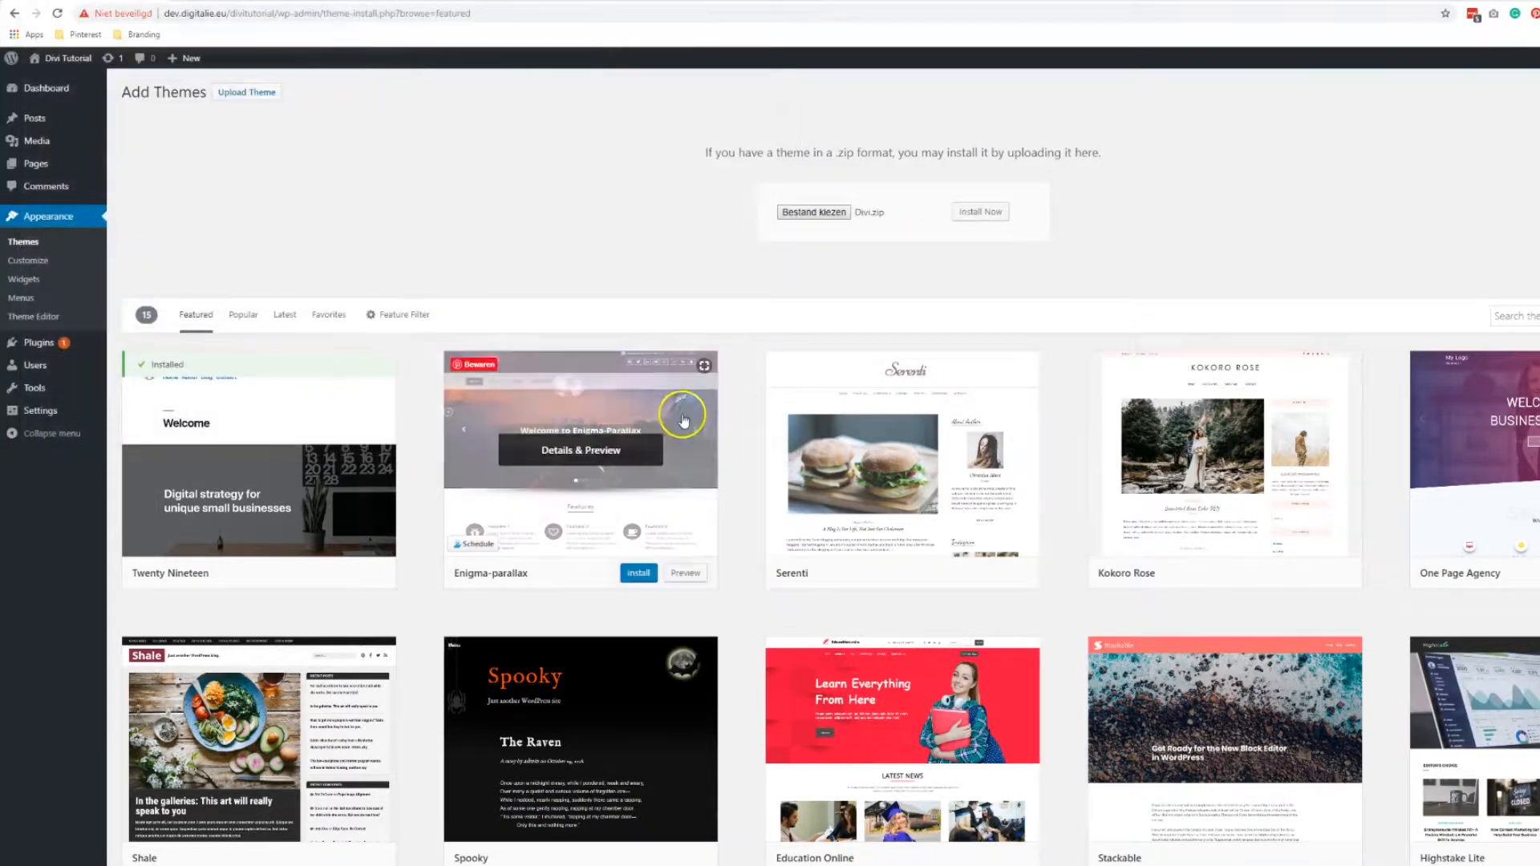
click(975, 213)
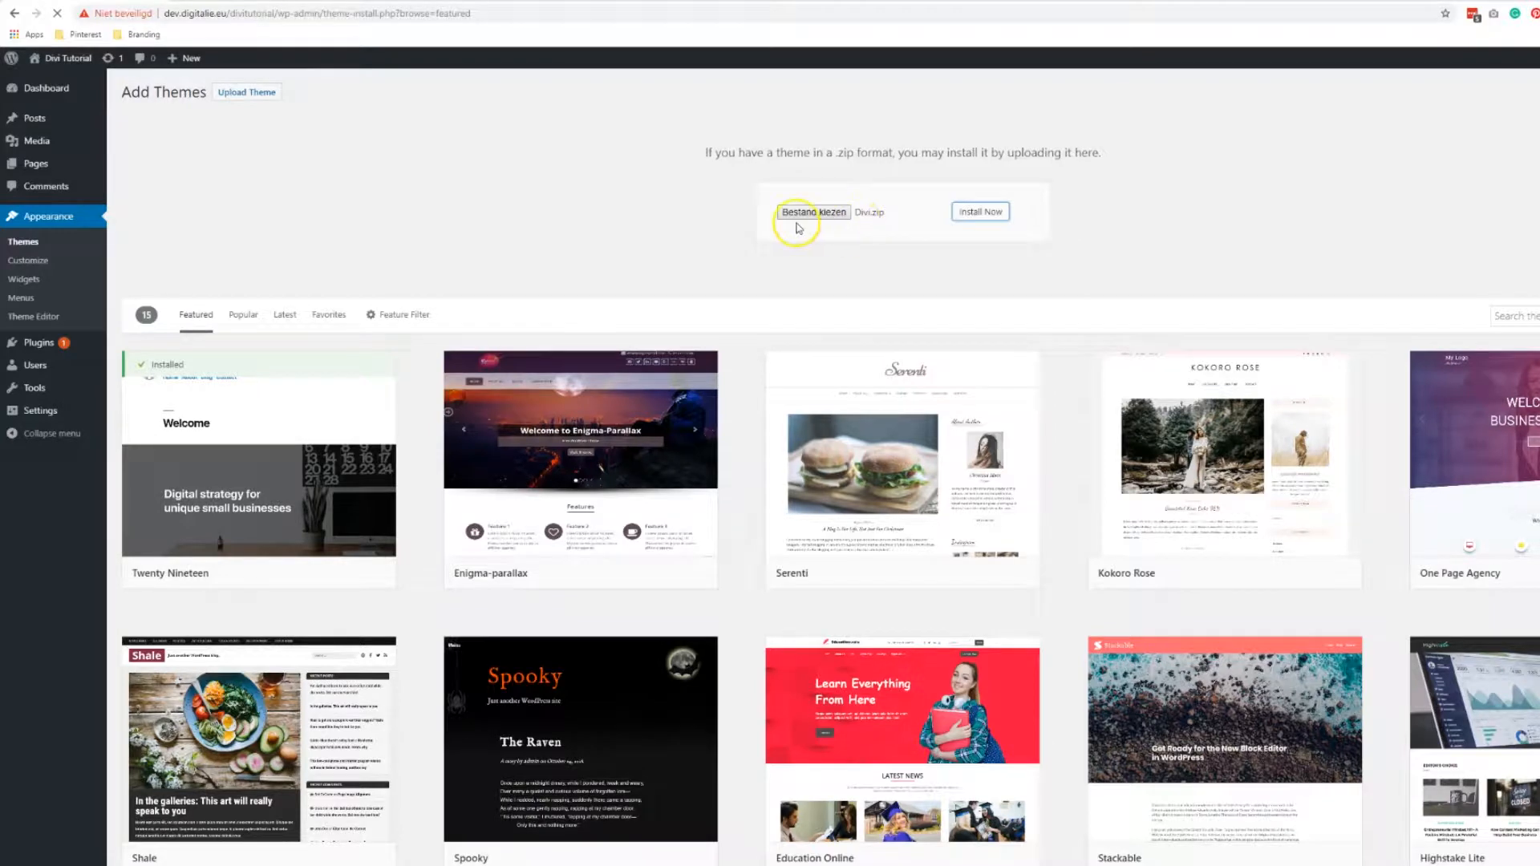
Activate the newly installed Divi theme once its installation has completed
click(213, 1)
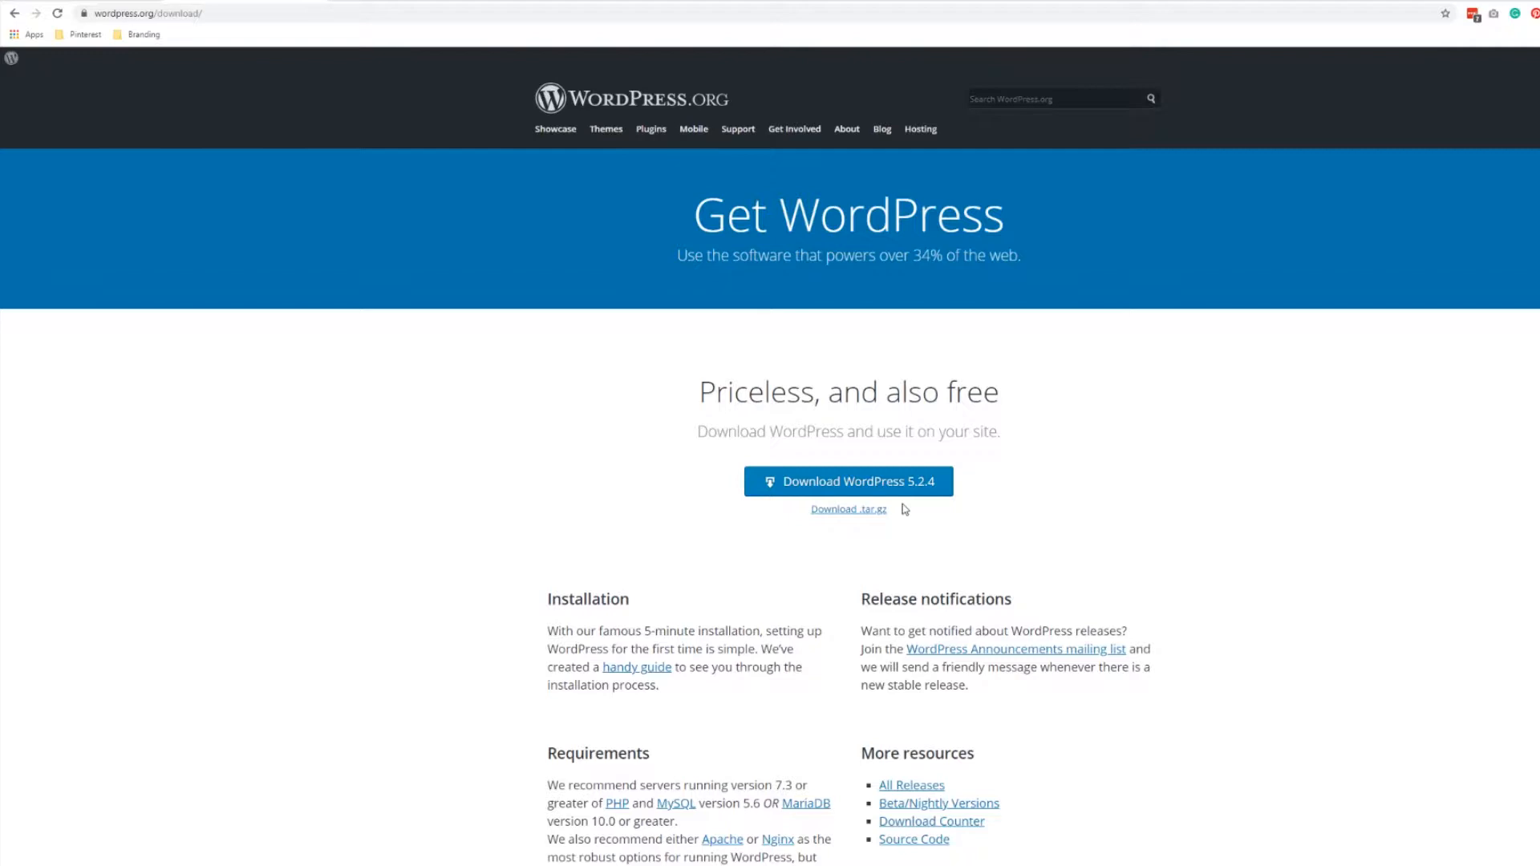
click(110, 2)
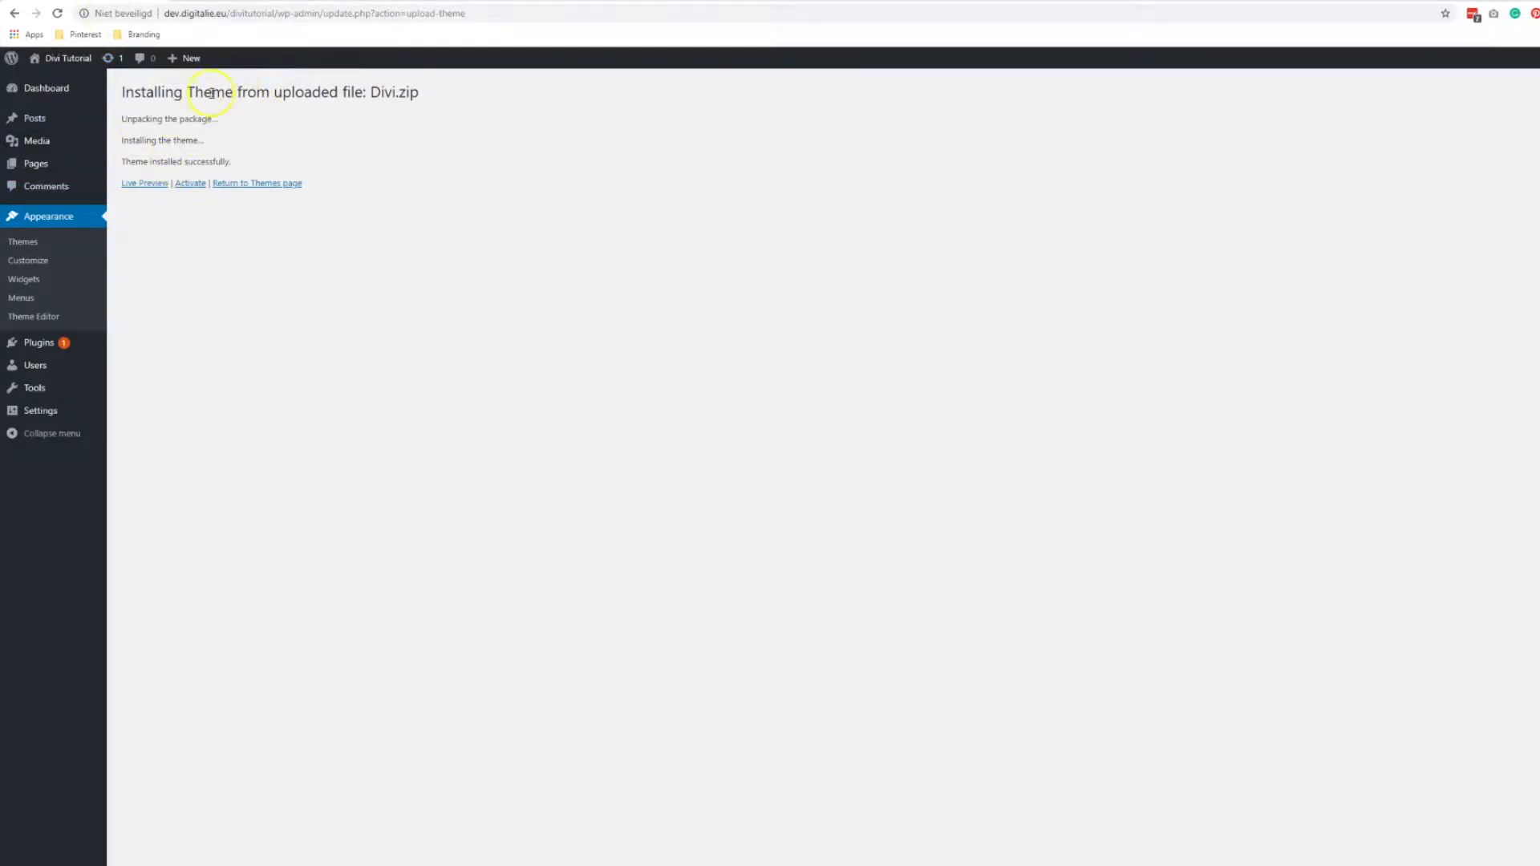
click(190, 189)
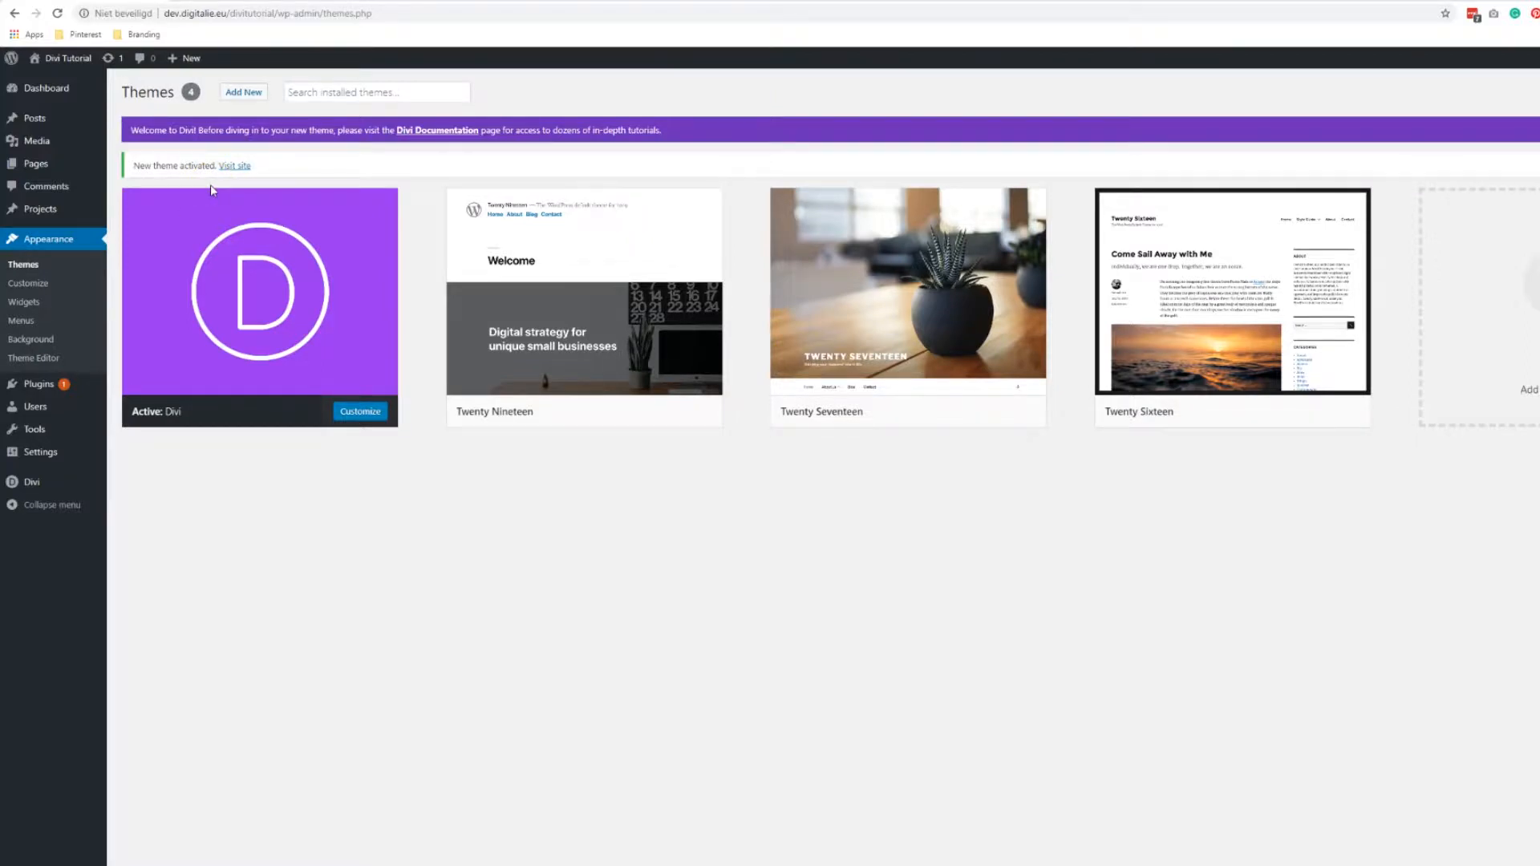
click(238, 280)
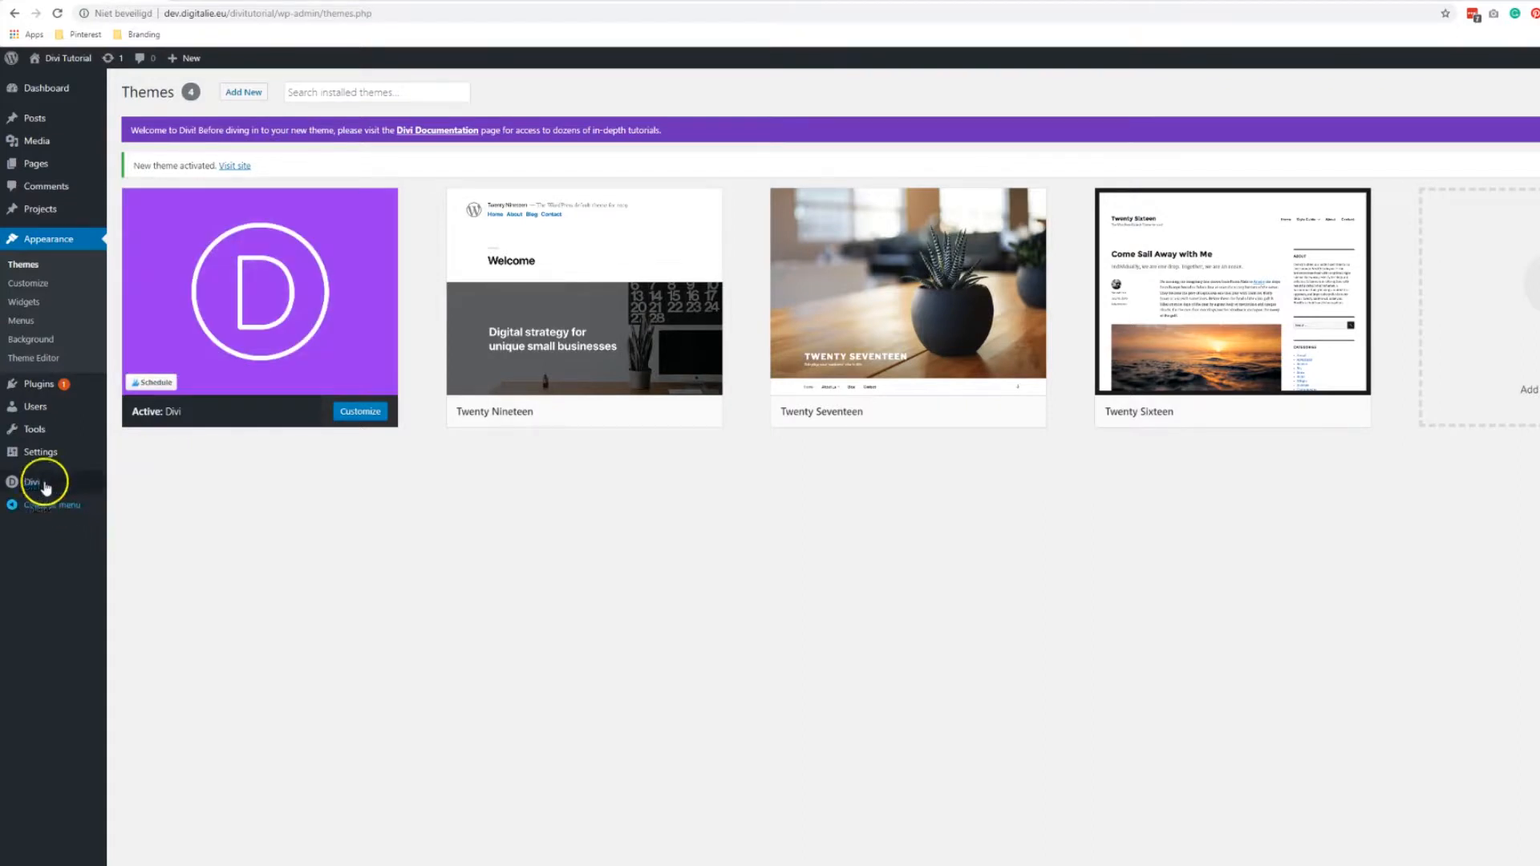
Show the Updates section of the Divi theme options with its Username and API Key fields
mouse_move(39, 481)
click(134, 486)
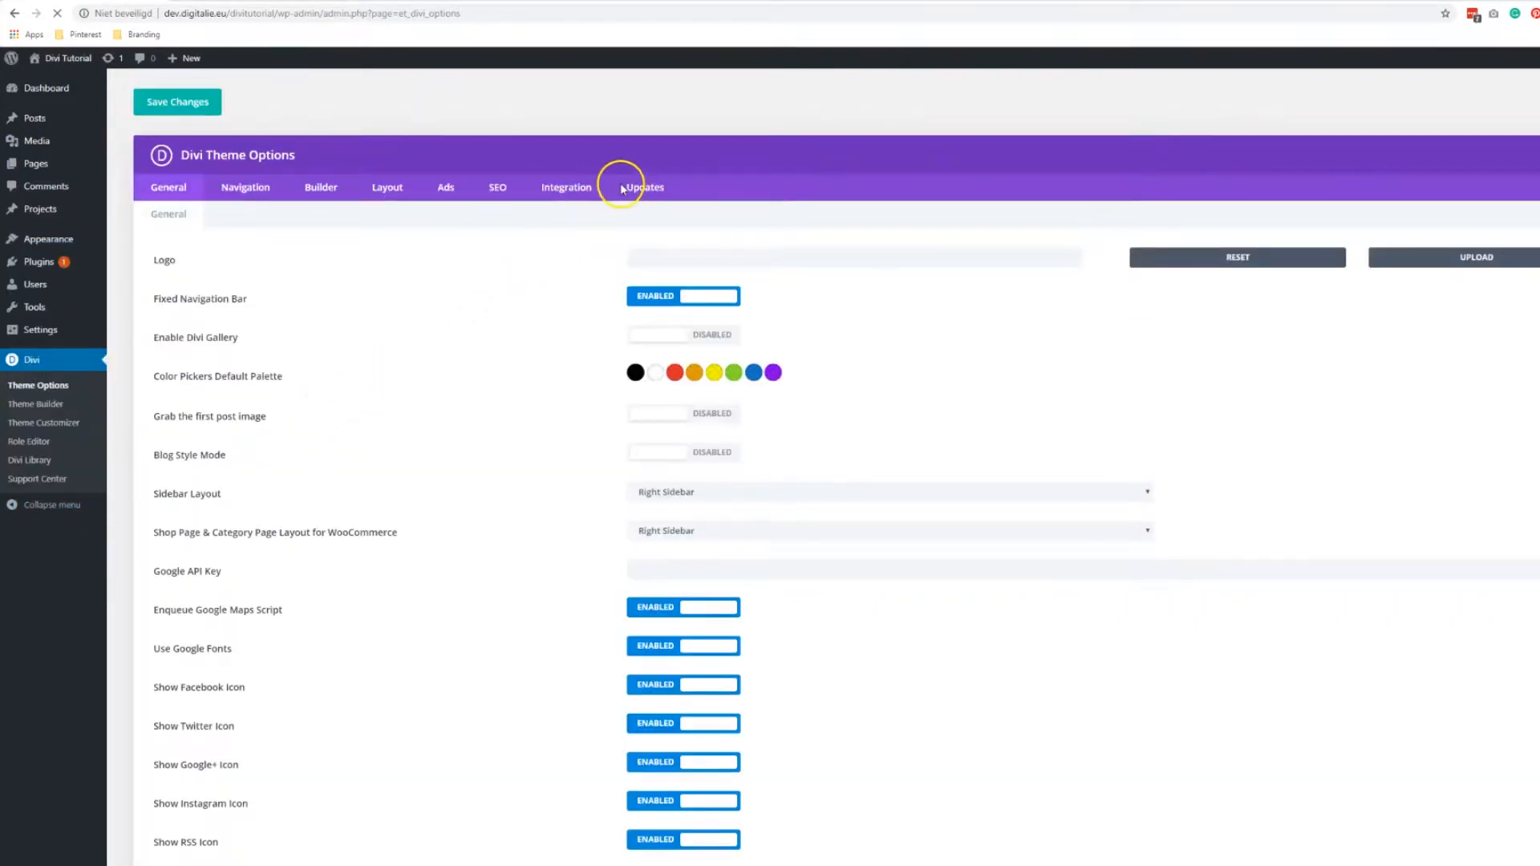
click(564, 187)
click(663, 192)
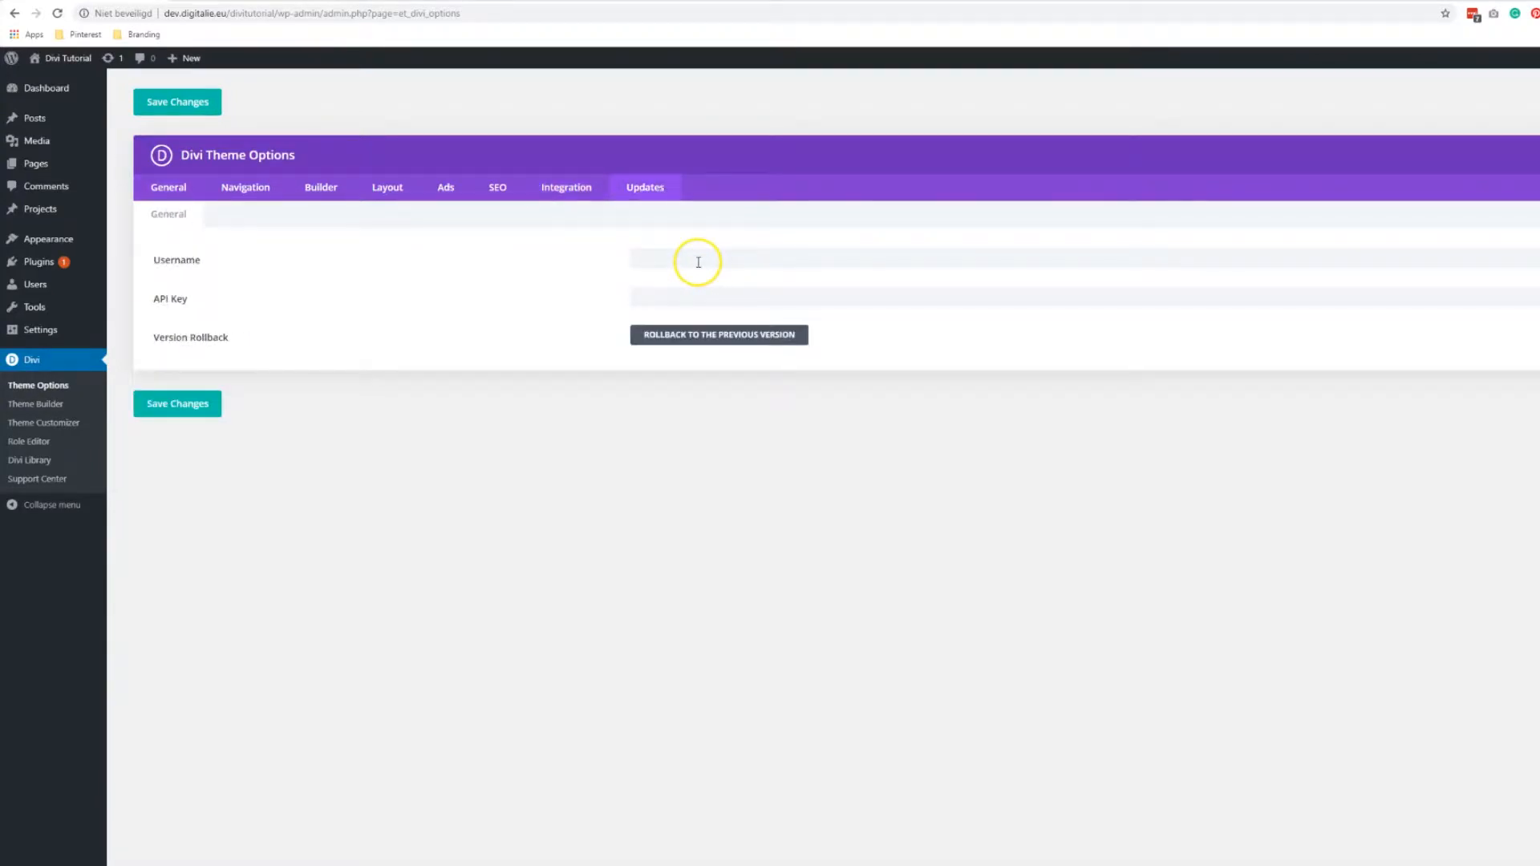
click(663, 265)
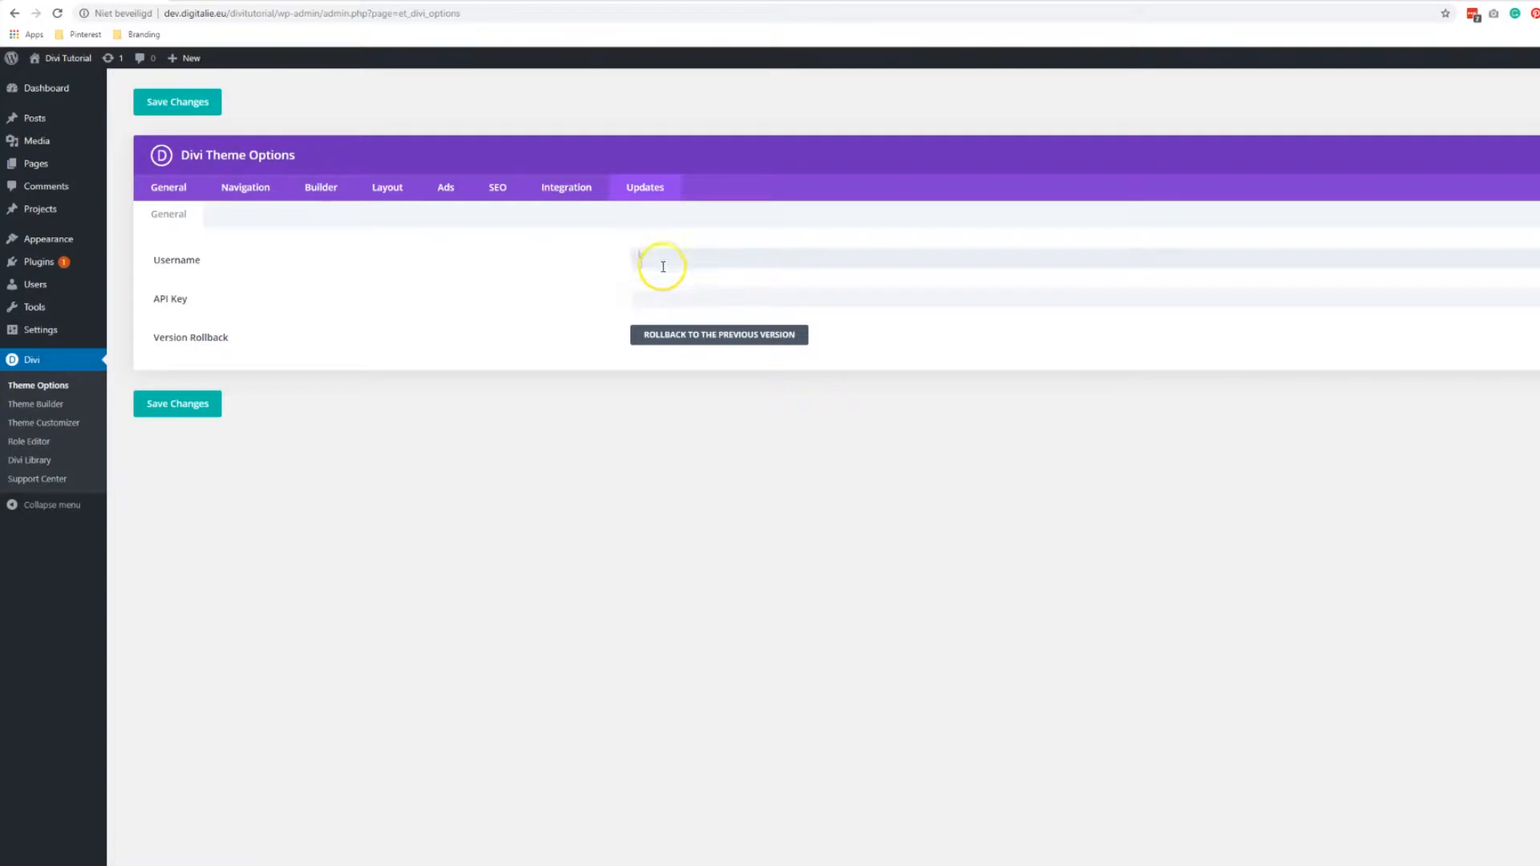
click(664, 296)
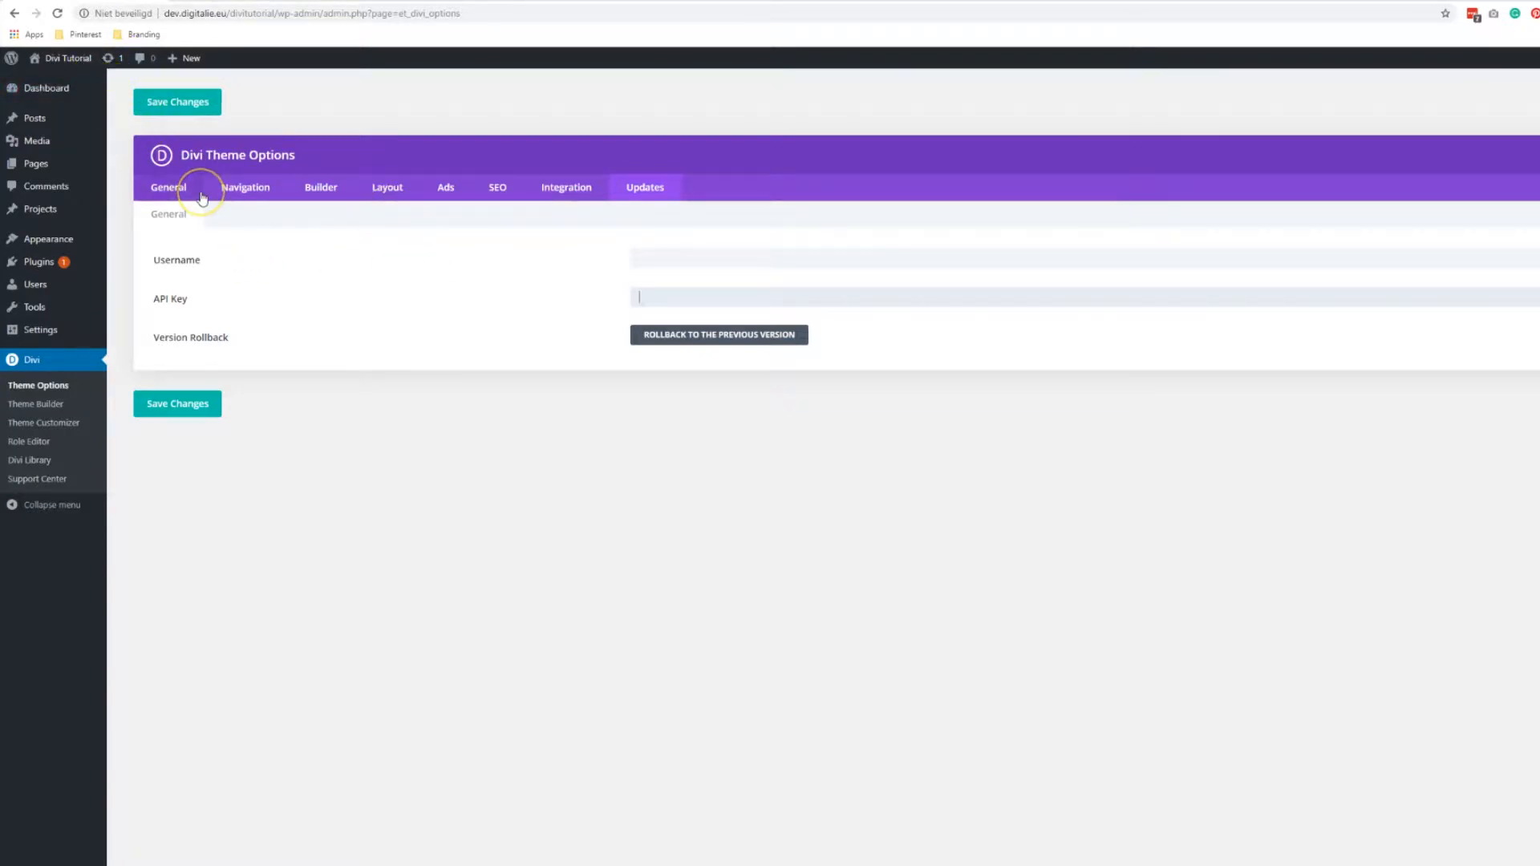
click(557, 246)
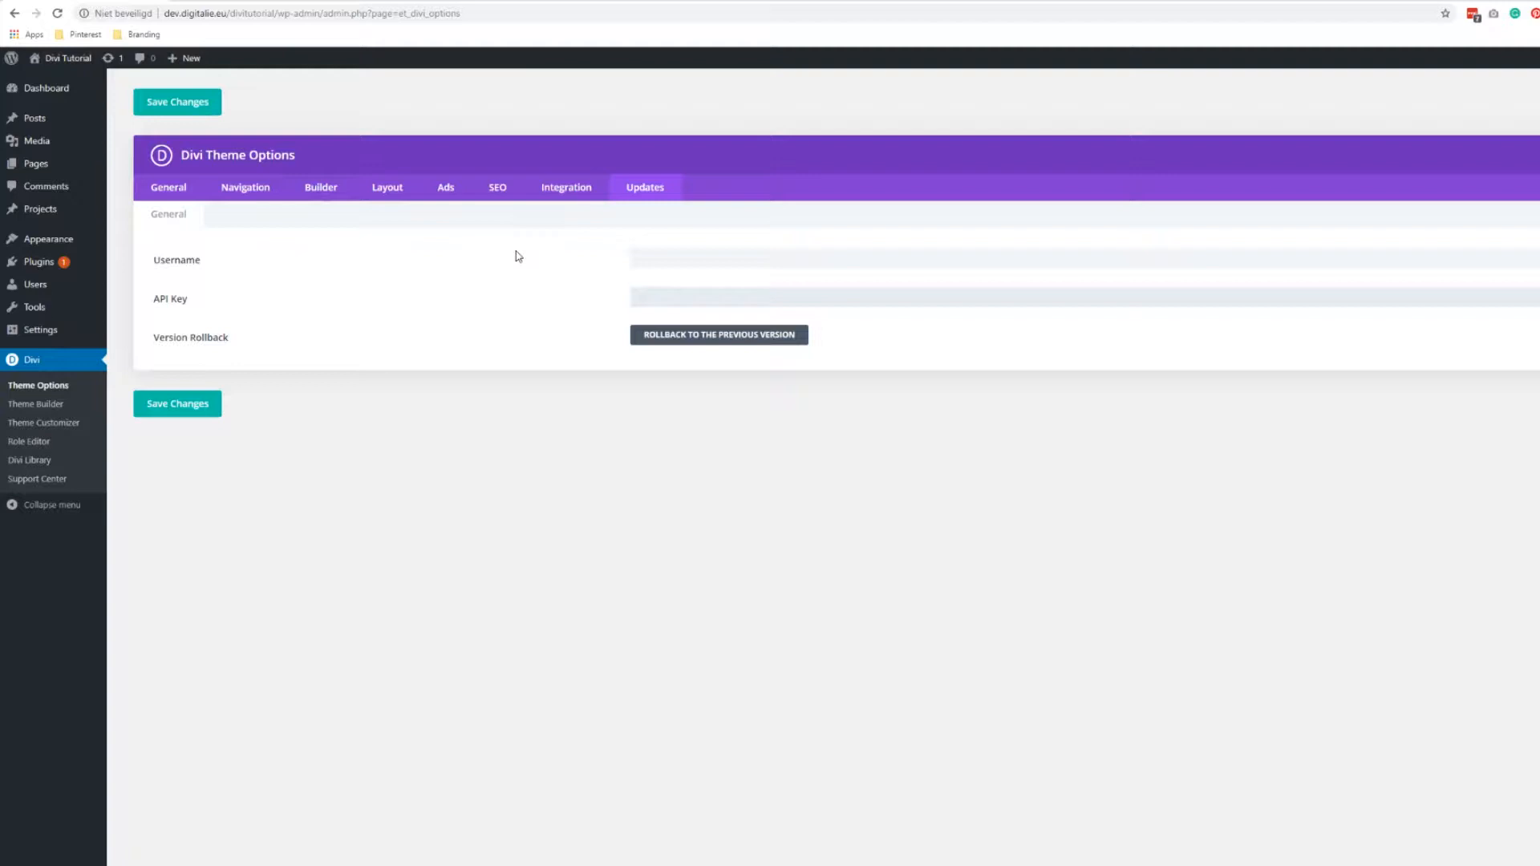
Upload Digitalie-Logo-RGB.png from the Logo folder and set it as the site logo in the general Divi options
click(173, 196)
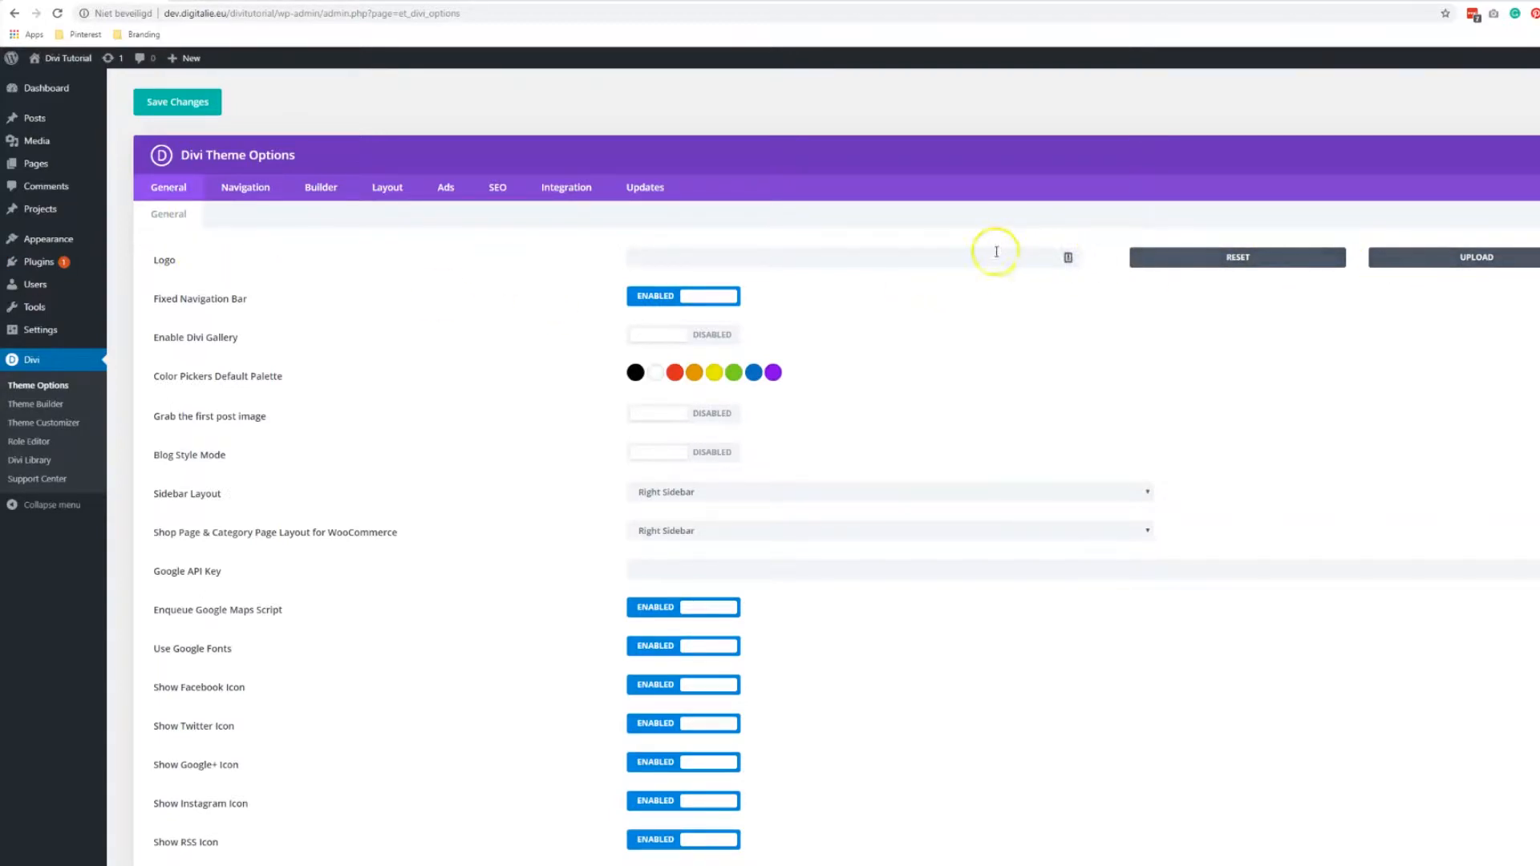
click(1491, 258)
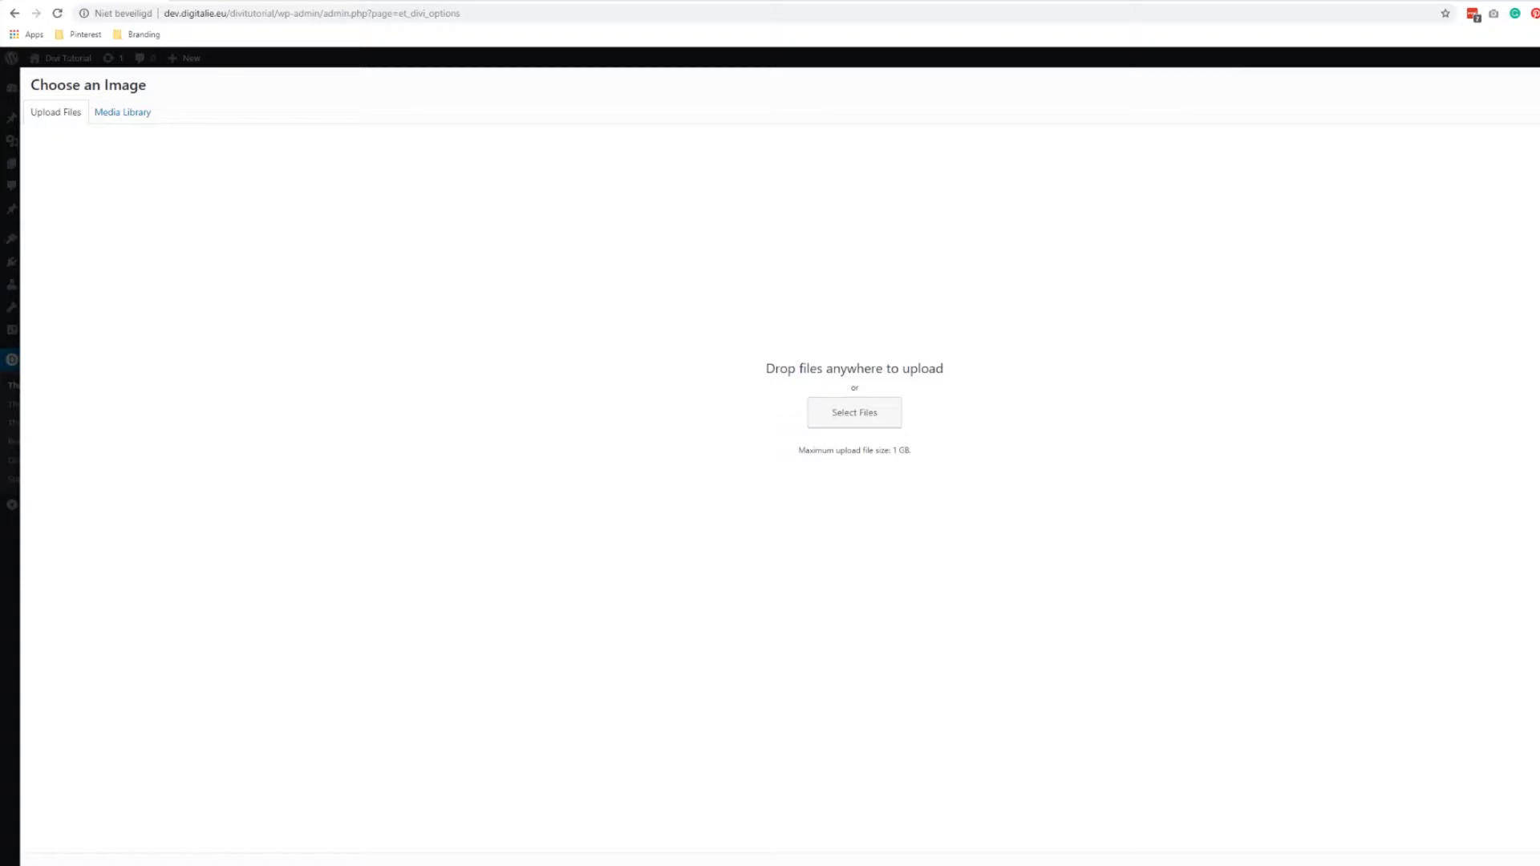
key(super+e)
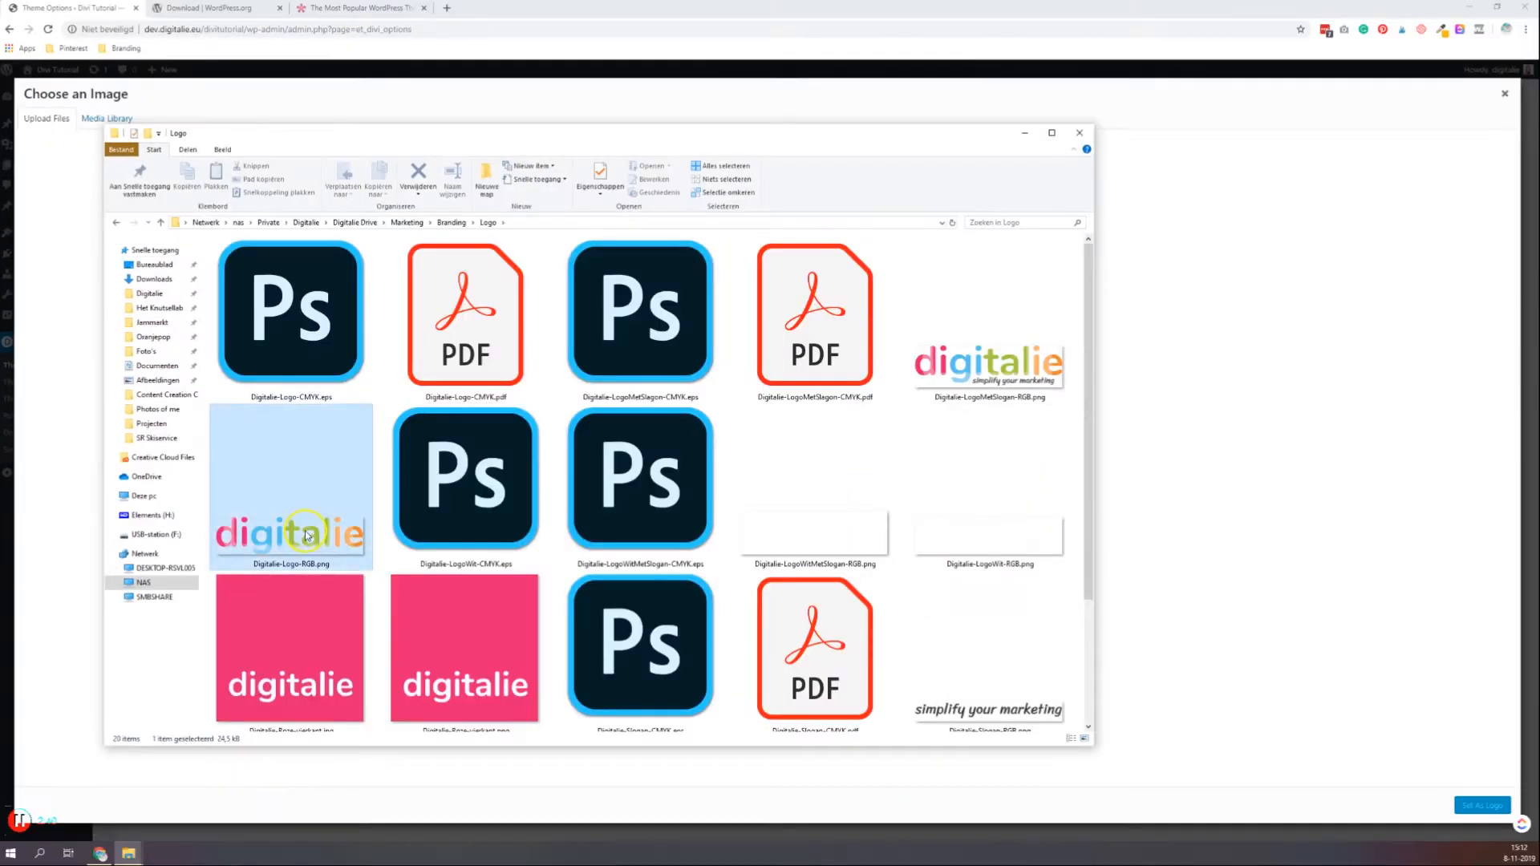
drag(290, 489, 1304, 459)
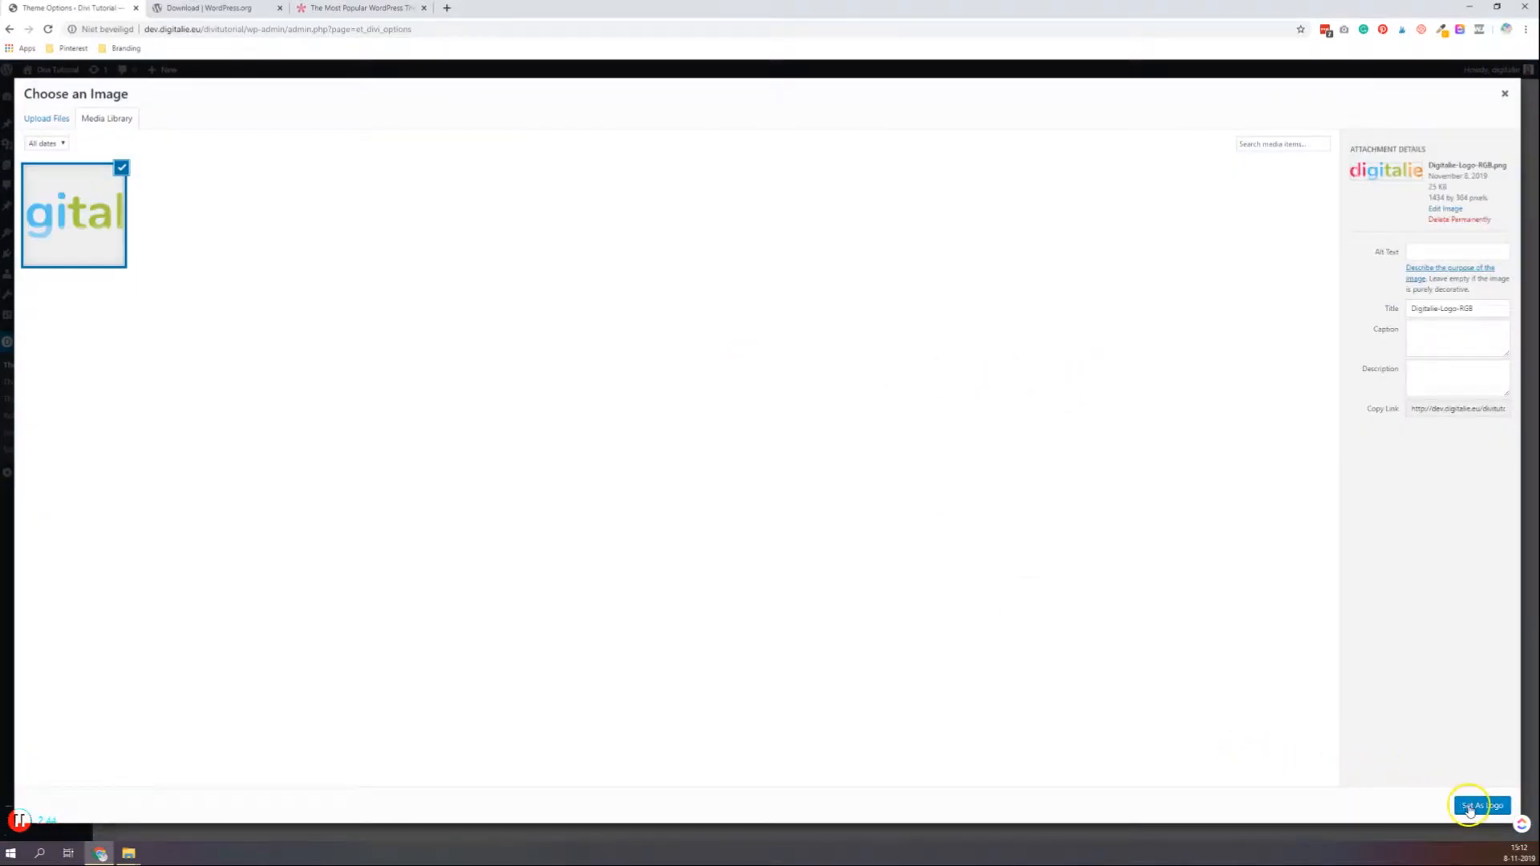
click(1476, 806)
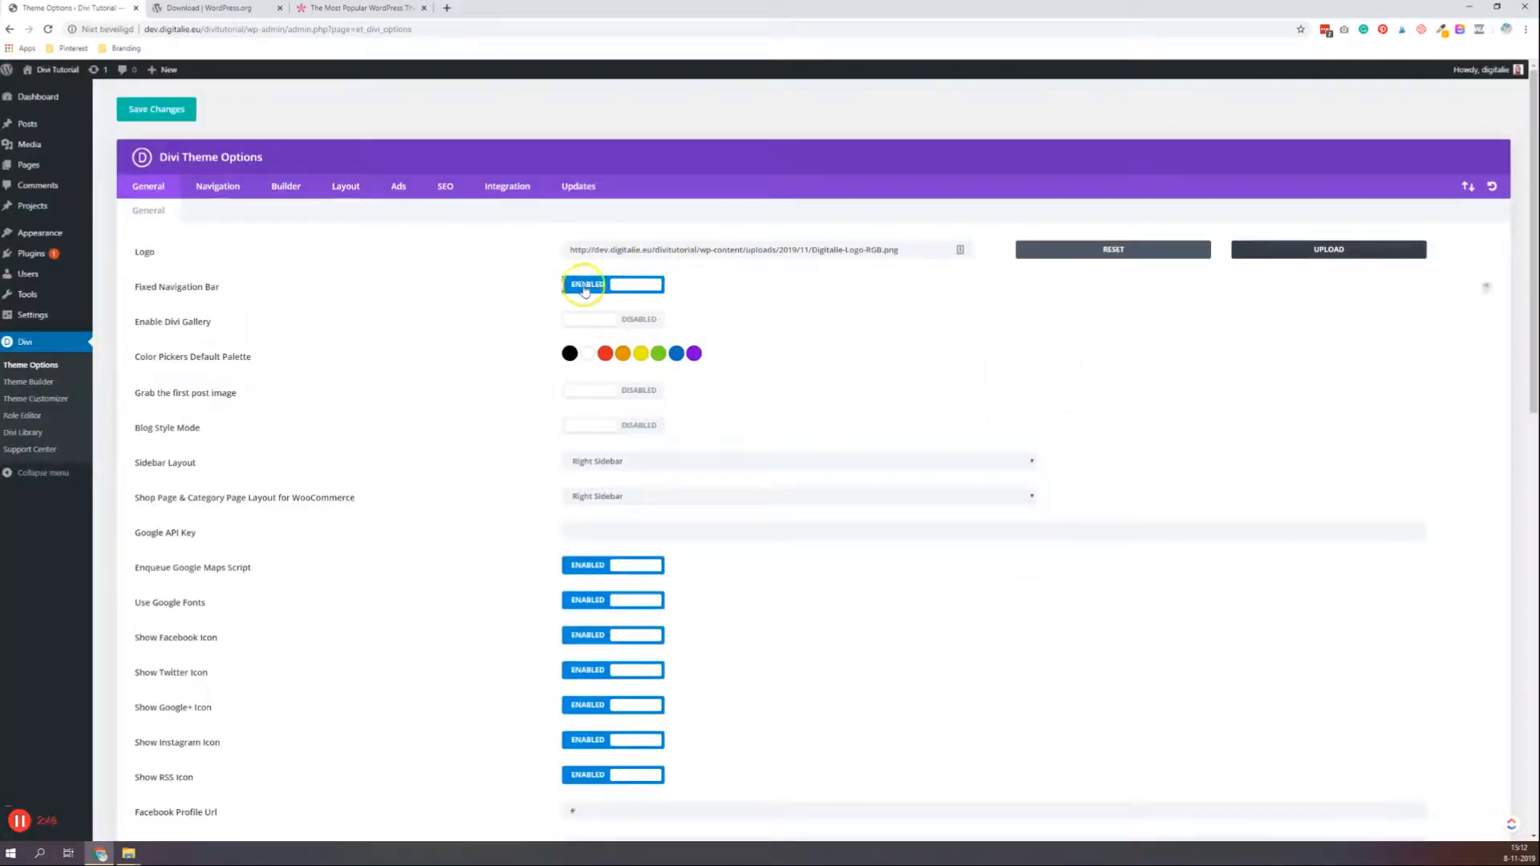
Read the help text for Fixed Navigation Bar and inspect the hex code of the default palette's red swatch
click(1486, 290)
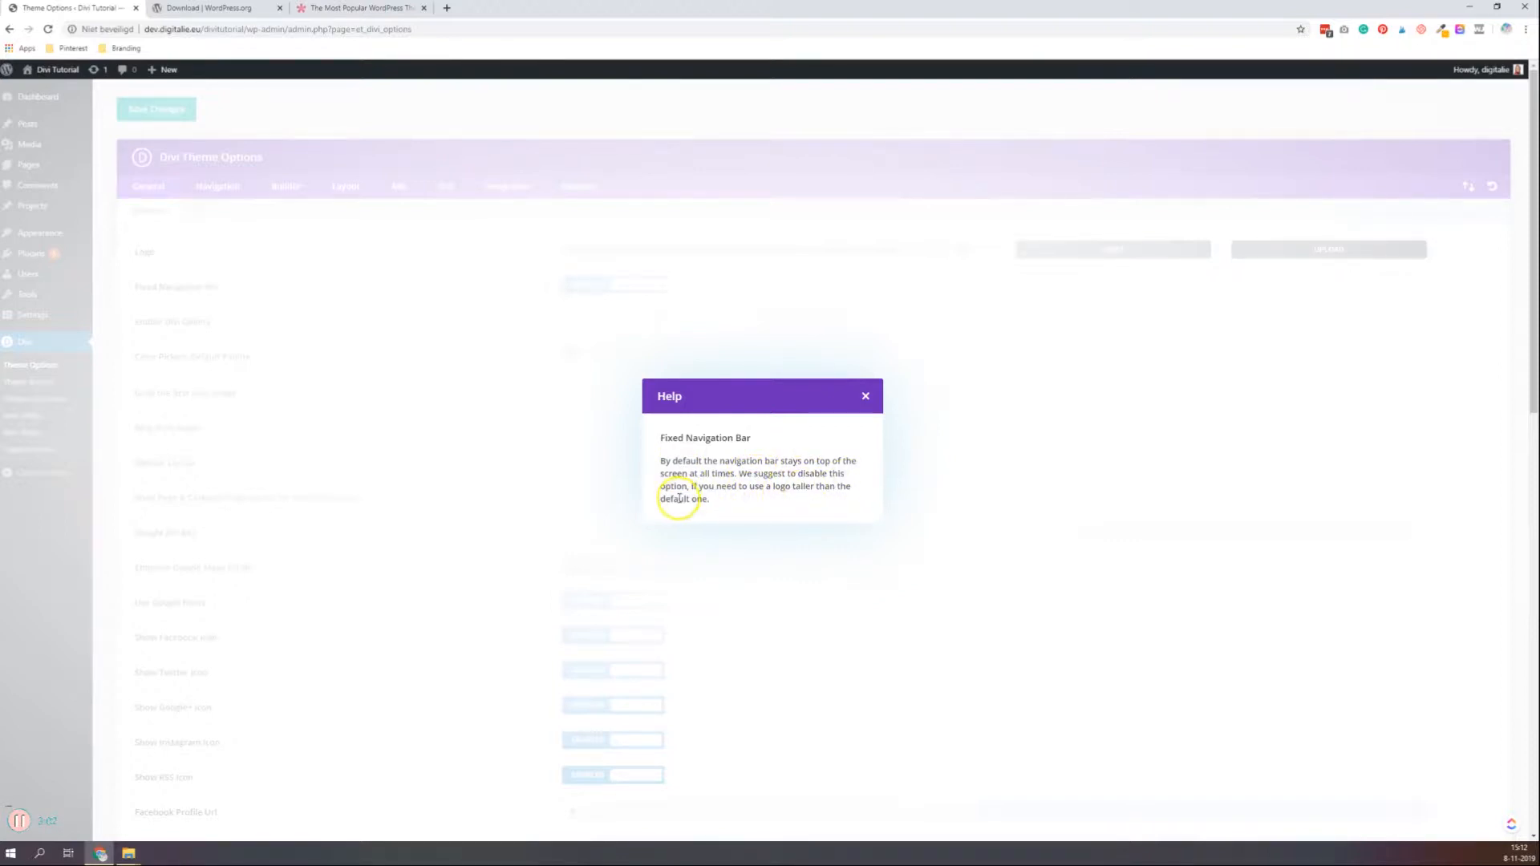
click(865, 396)
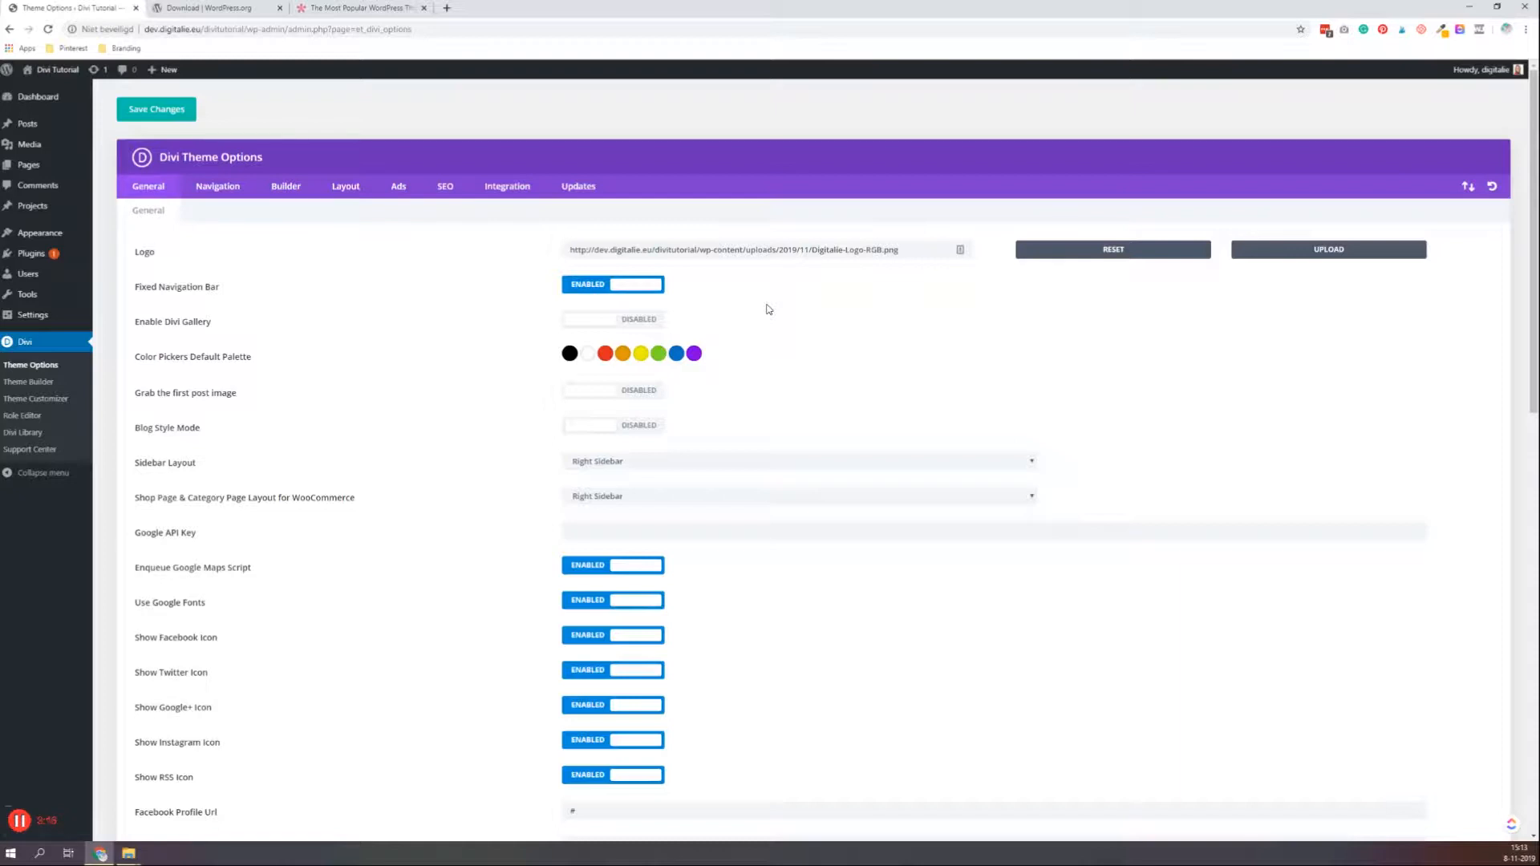
click(590, 288)
click(605, 355)
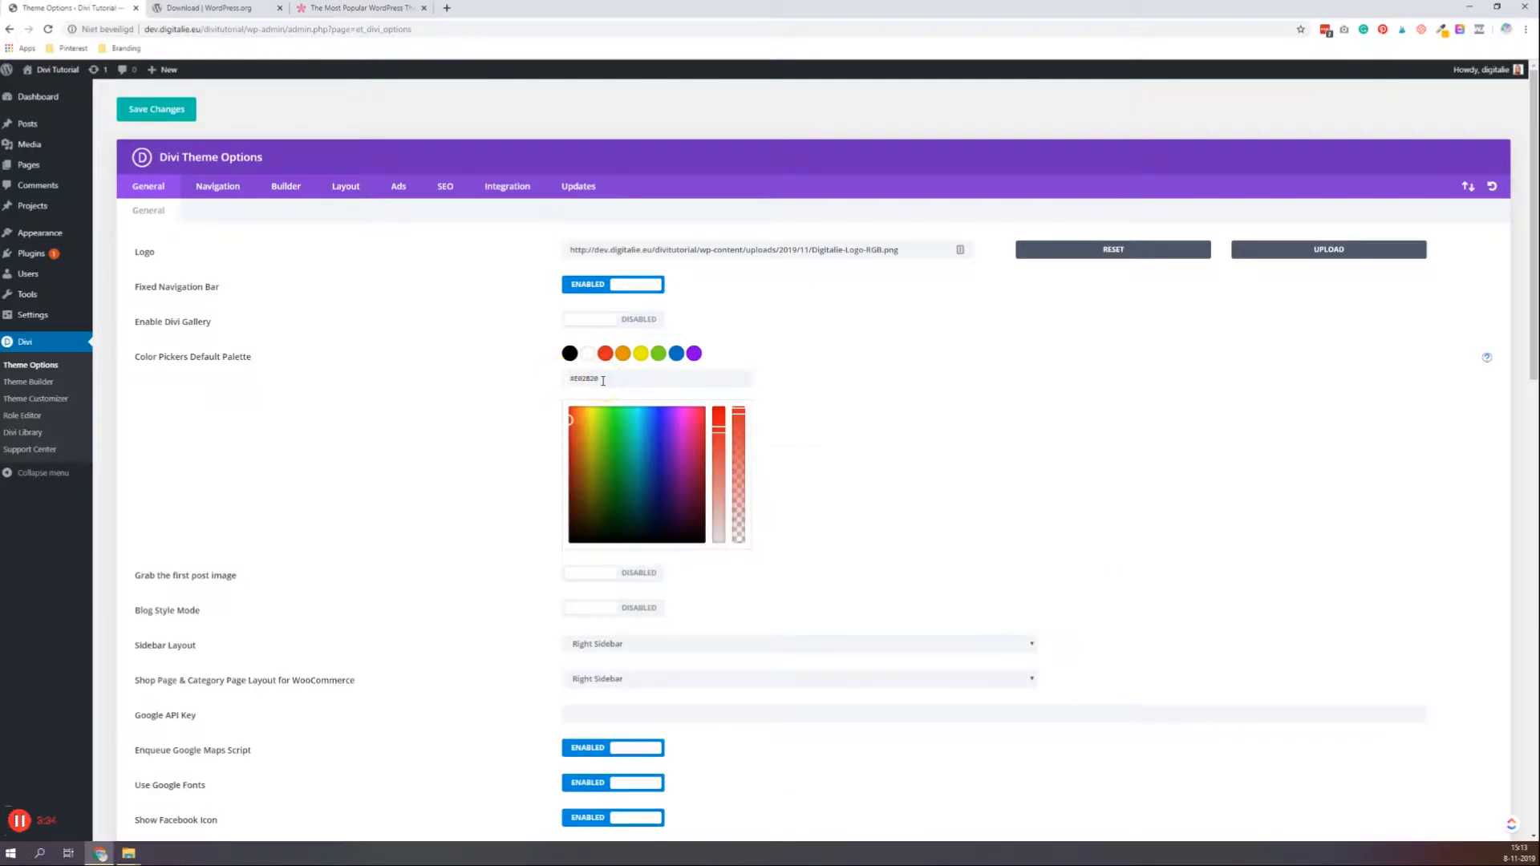
drag(603, 381, 545, 383)
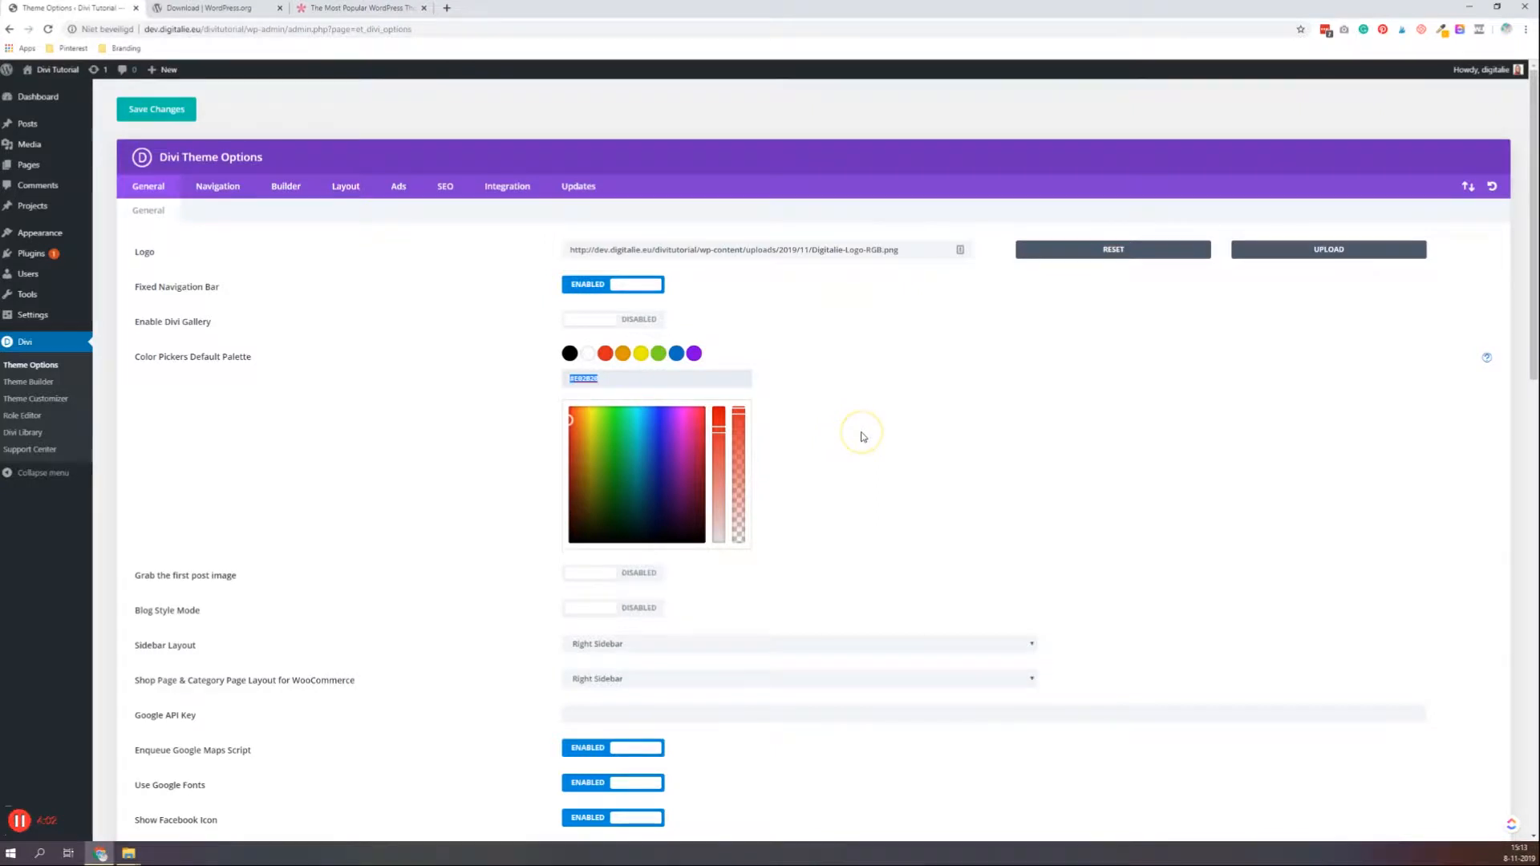
Disable the Google+ and Twitter icons in the general Divi theme options
scroll(866, 441, down, 2)
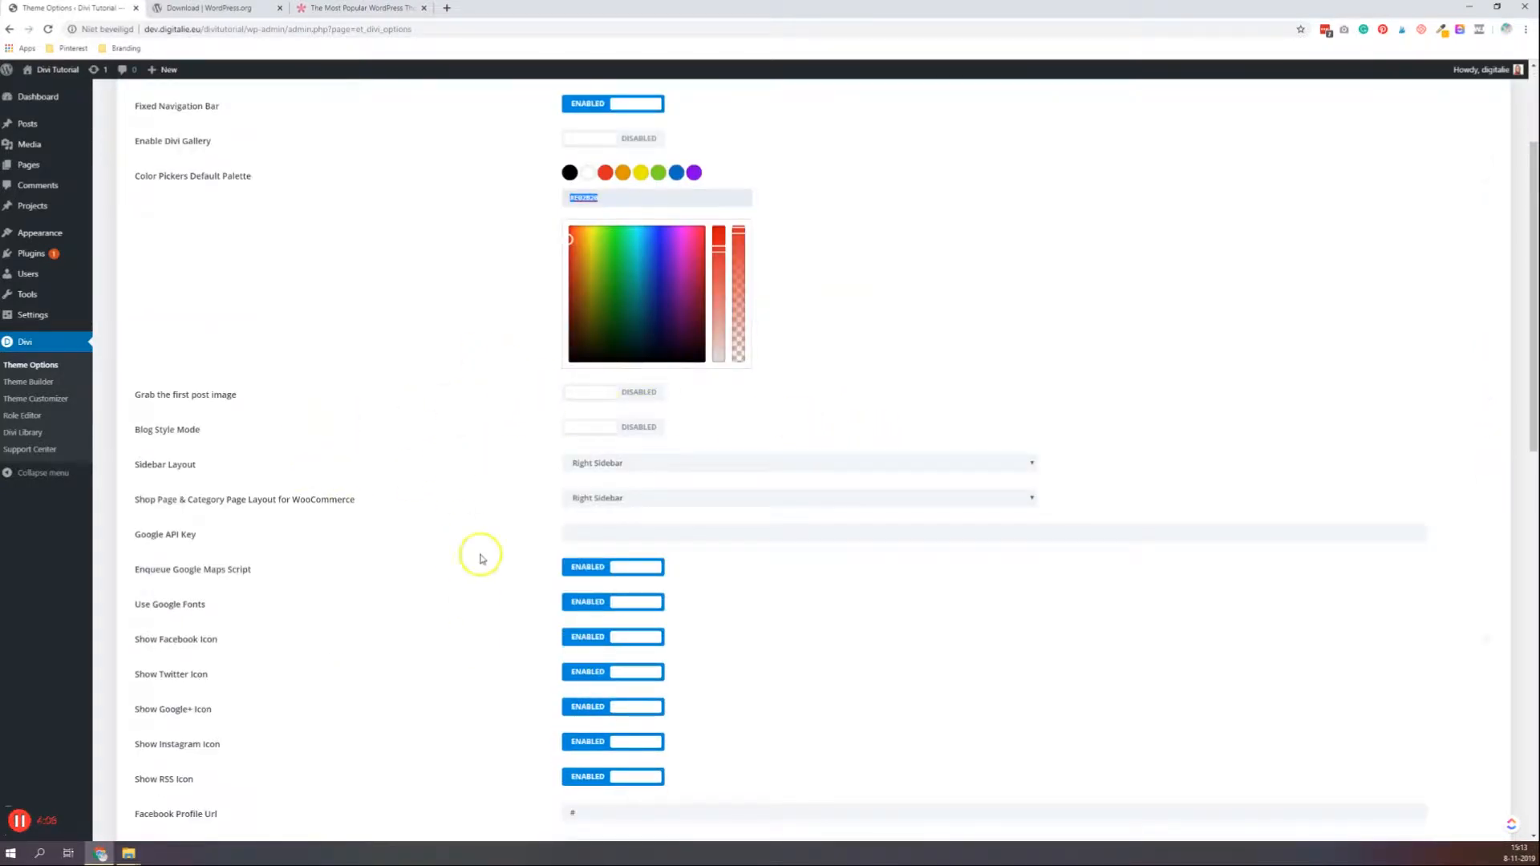
scroll(488, 393, down, 3)
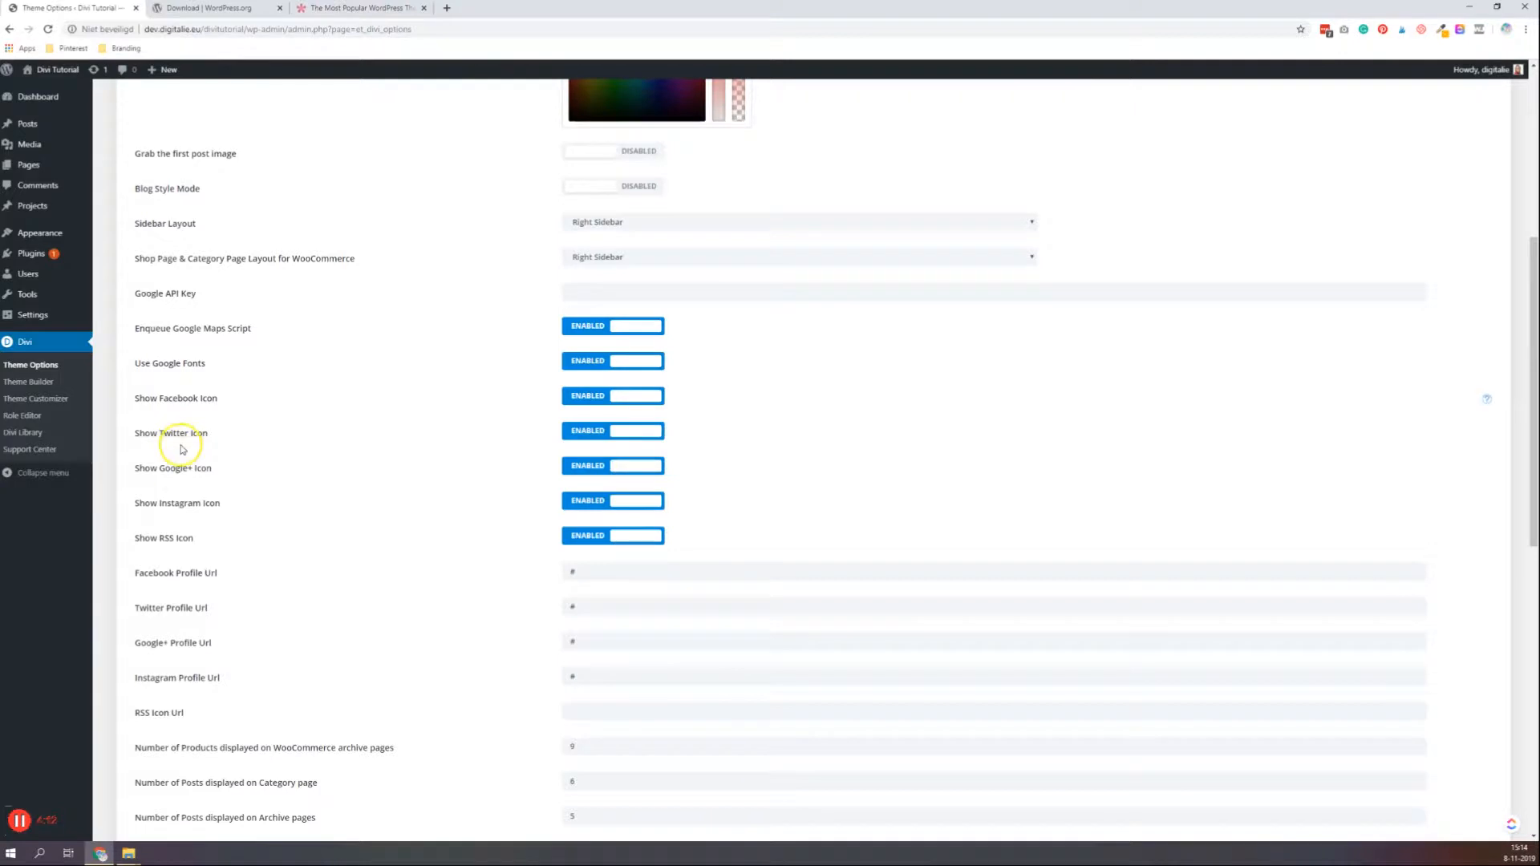
click(599, 467)
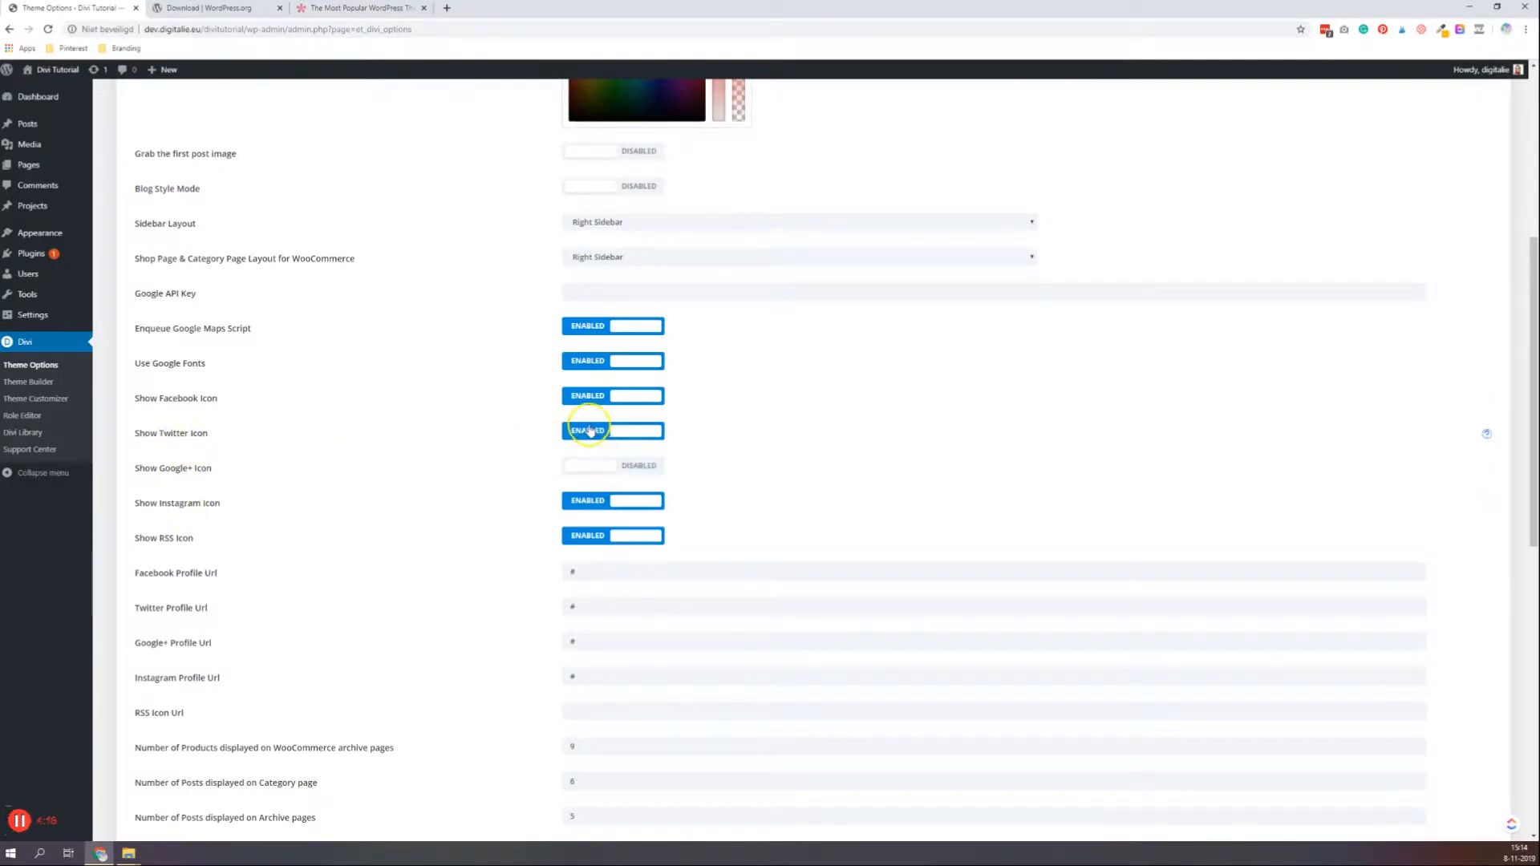
click(589, 431)
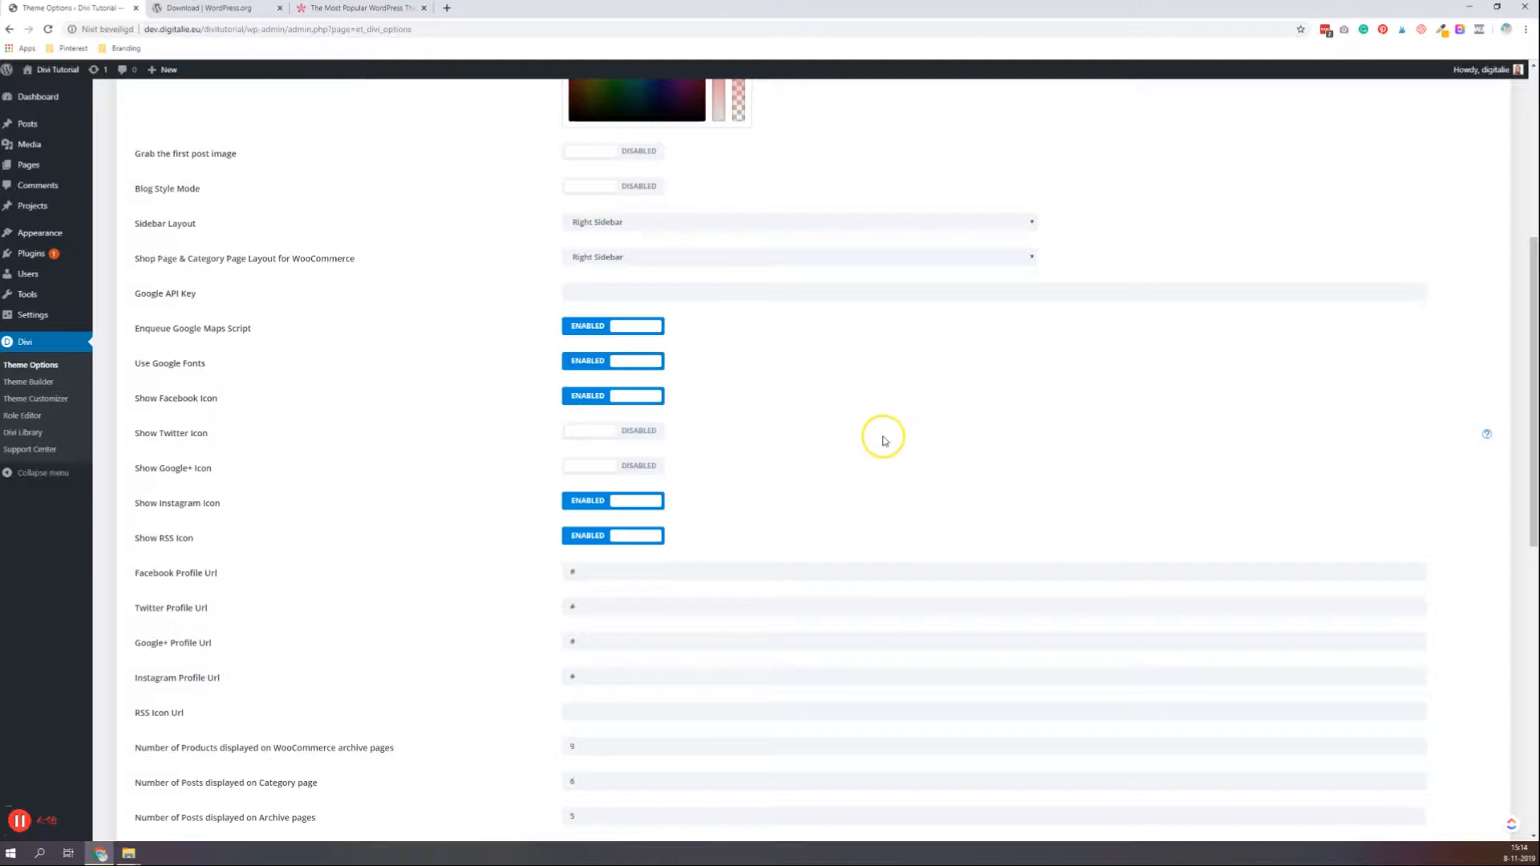
Open the Facebook Profile Url value for editing in the social profile settings
scroll(882, 440, down, 2)
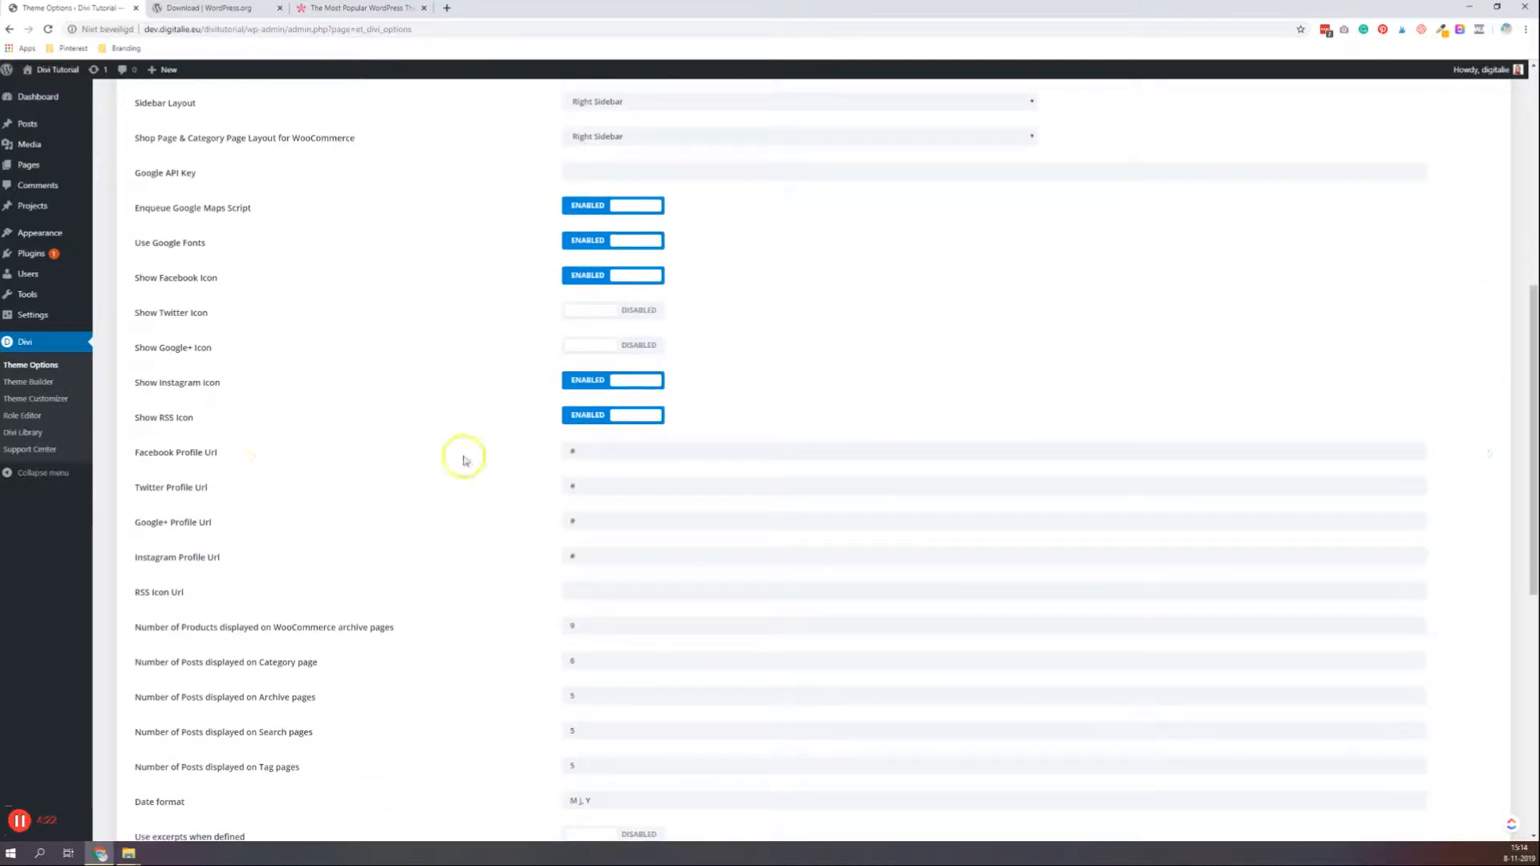
click(593, 453)
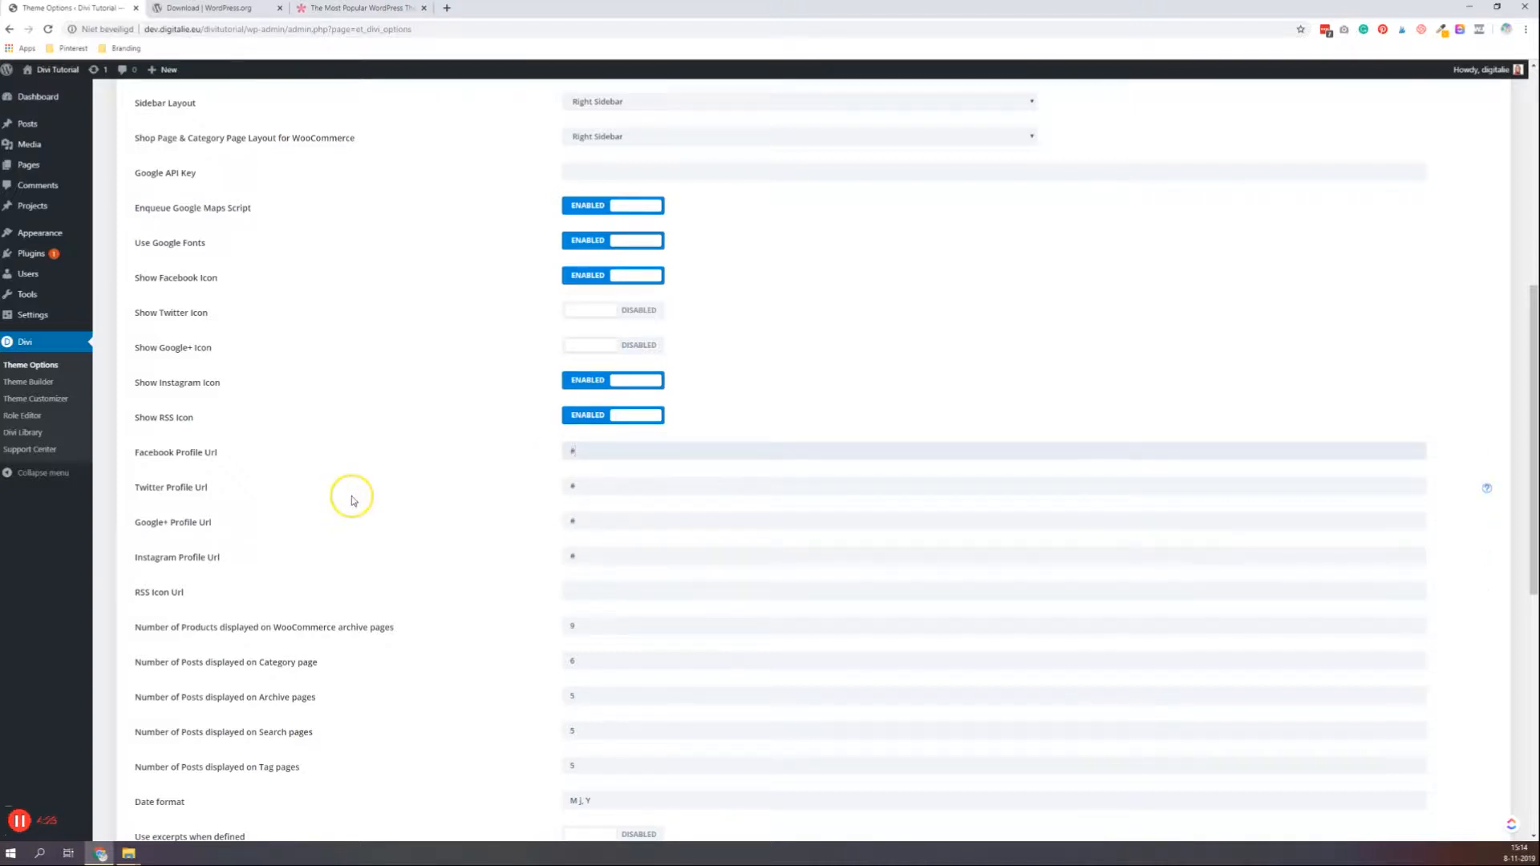
Set the date format to j M Y in the general Divi theme options
scroll(351, 500, down, 5)
click(600, 377)
drag(599, 377, 496, 368)
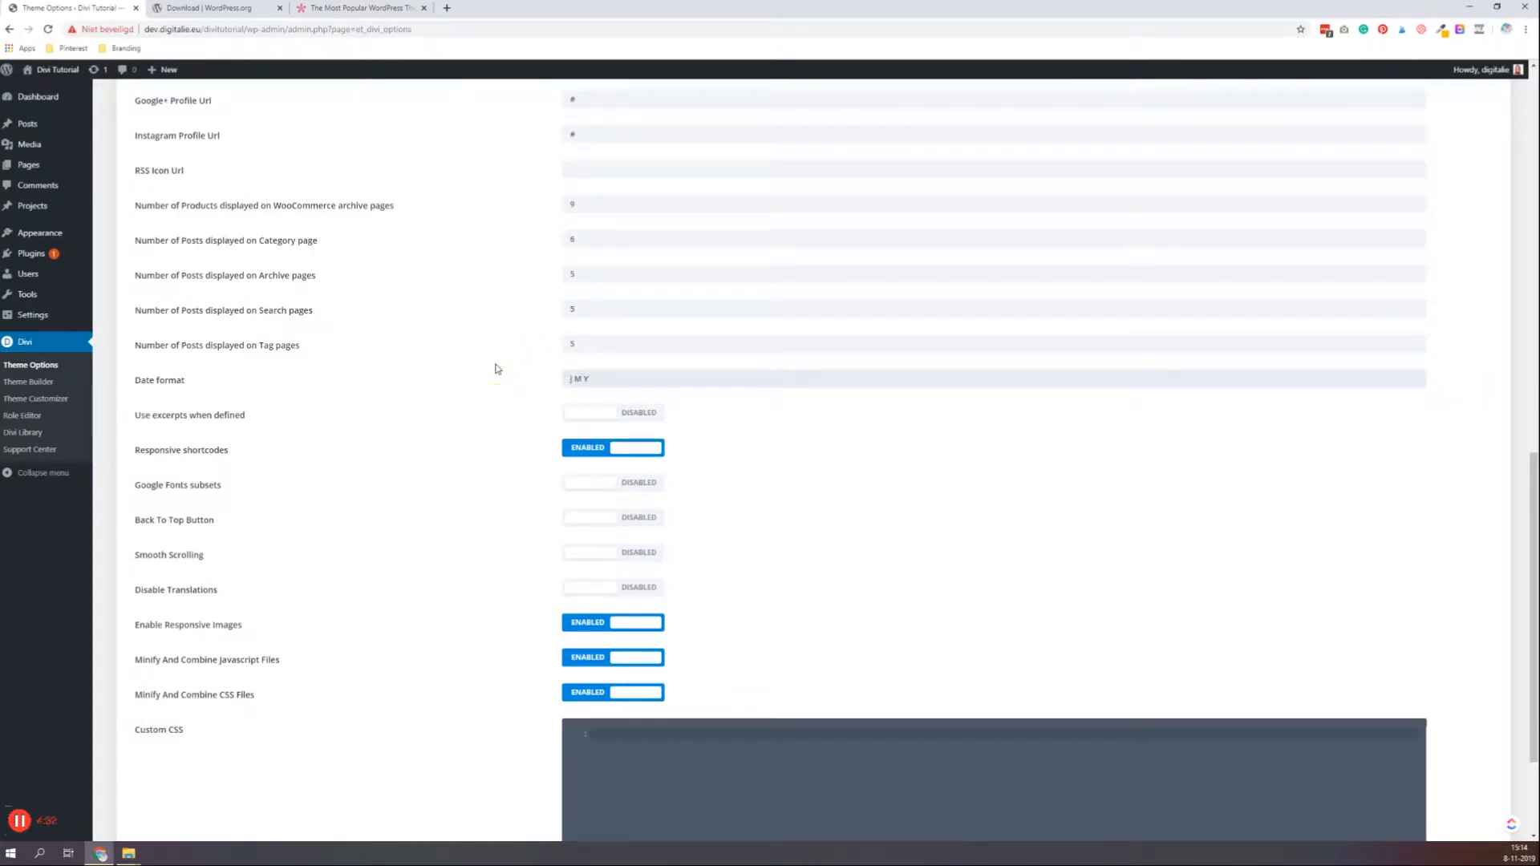
click(500, 398)
Enable the Back To Top Button in the general Divi options and save the changes
scroll(377, 441, down, 2)
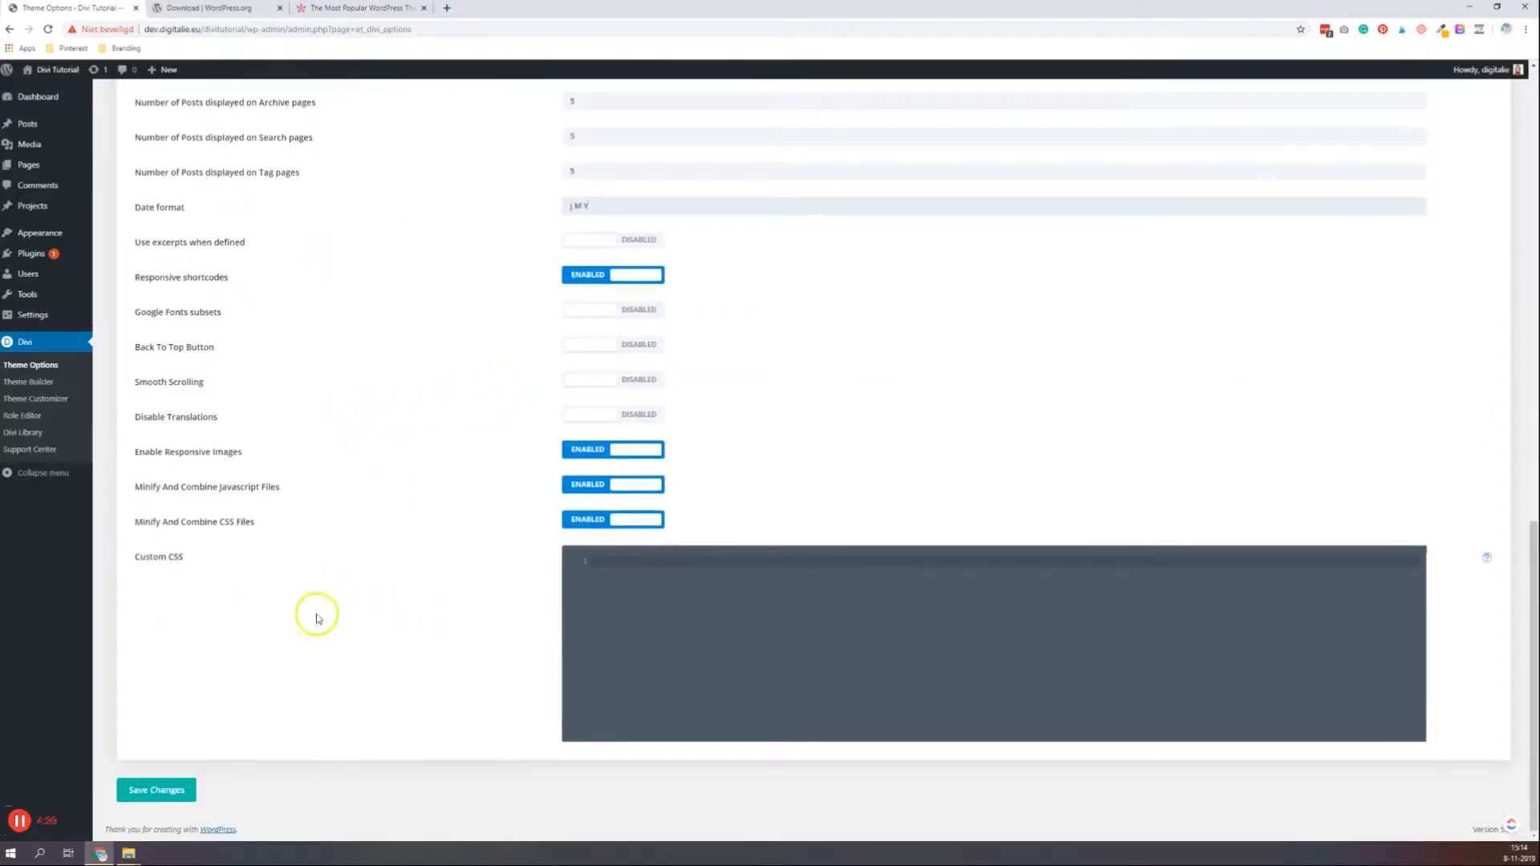
click(342, 536)
click(646, 353)
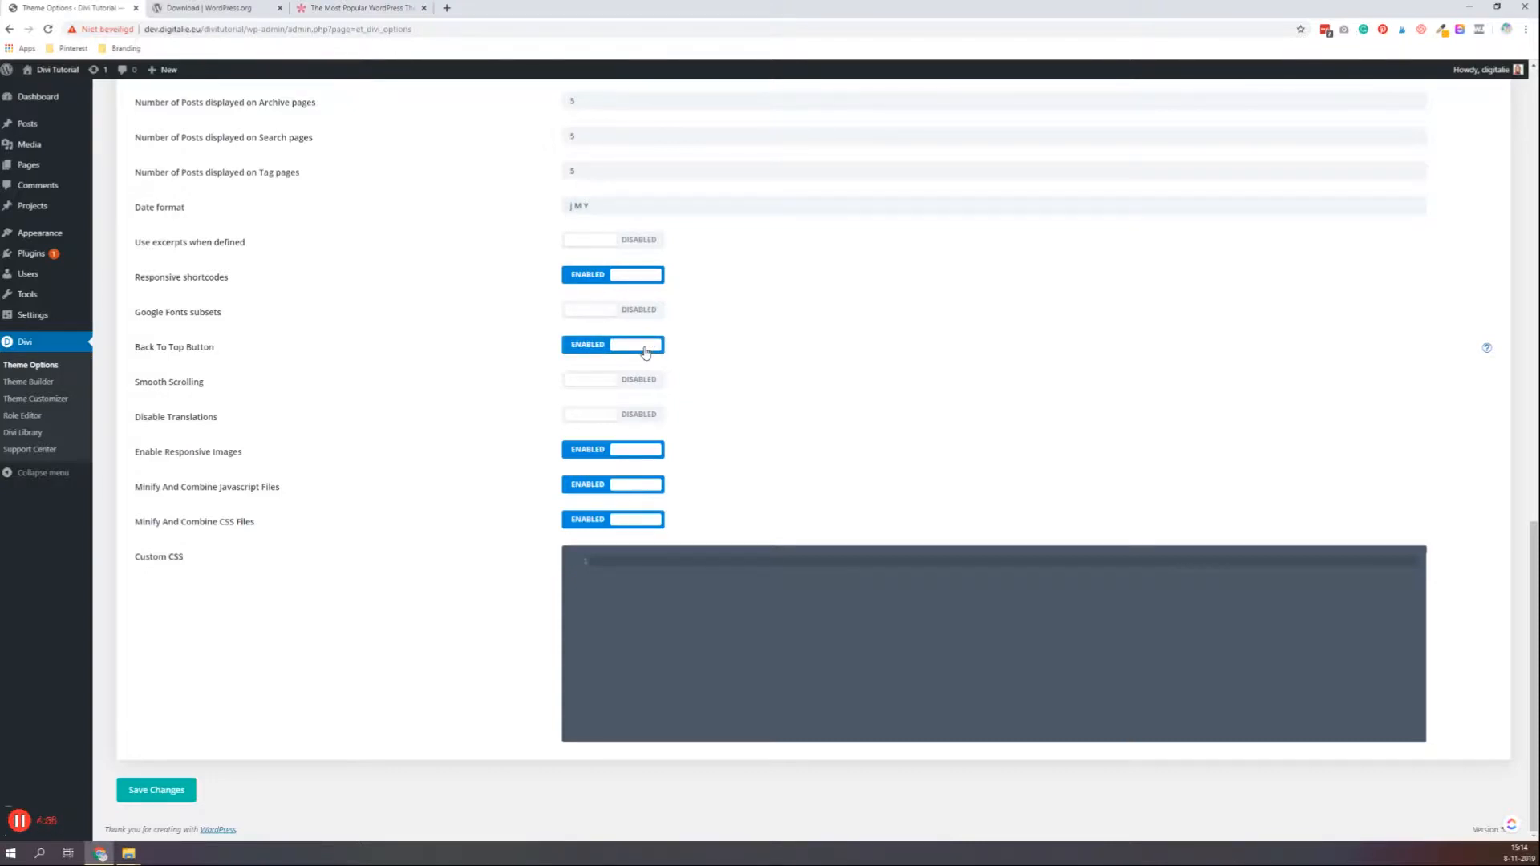
click(173, 794)
scroll(449, 535, up, 10)
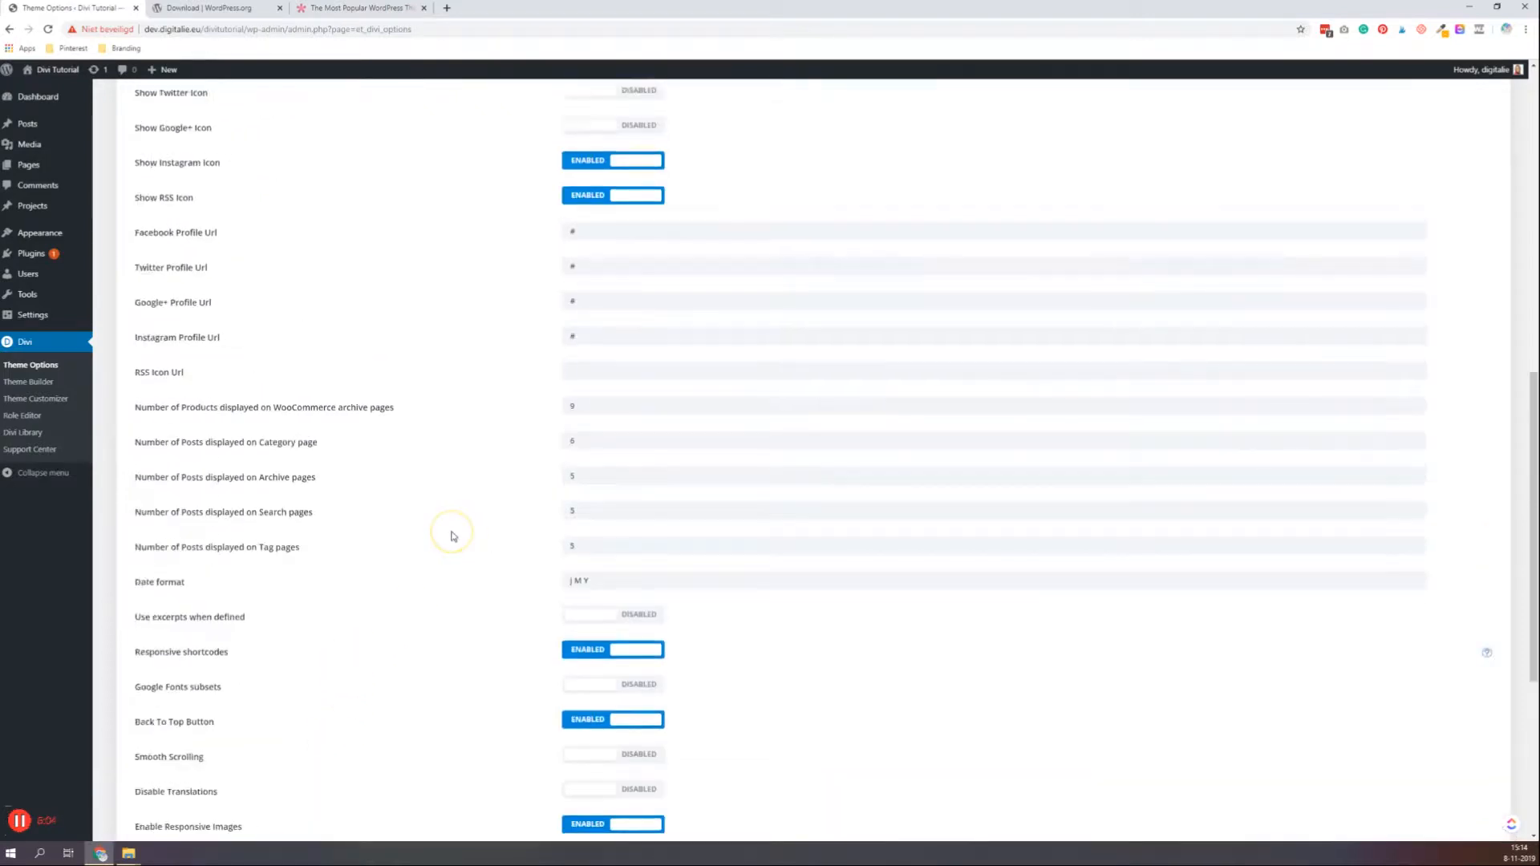
scroll(453, 536, up, 4)
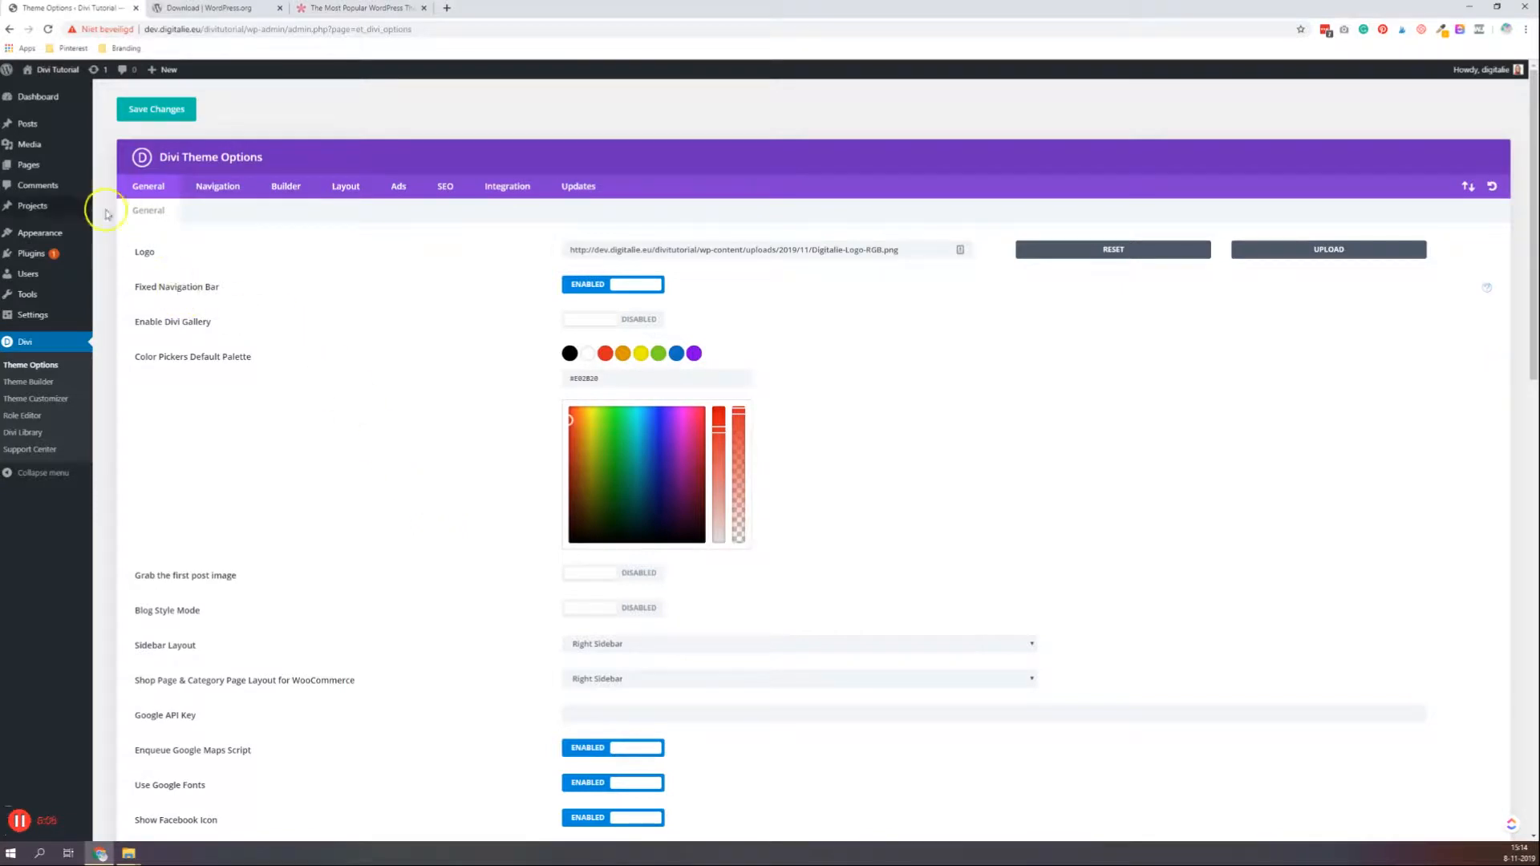
Create a new page titled Homepage and publish it
mouse_move(35, 171)
click(35, 171)
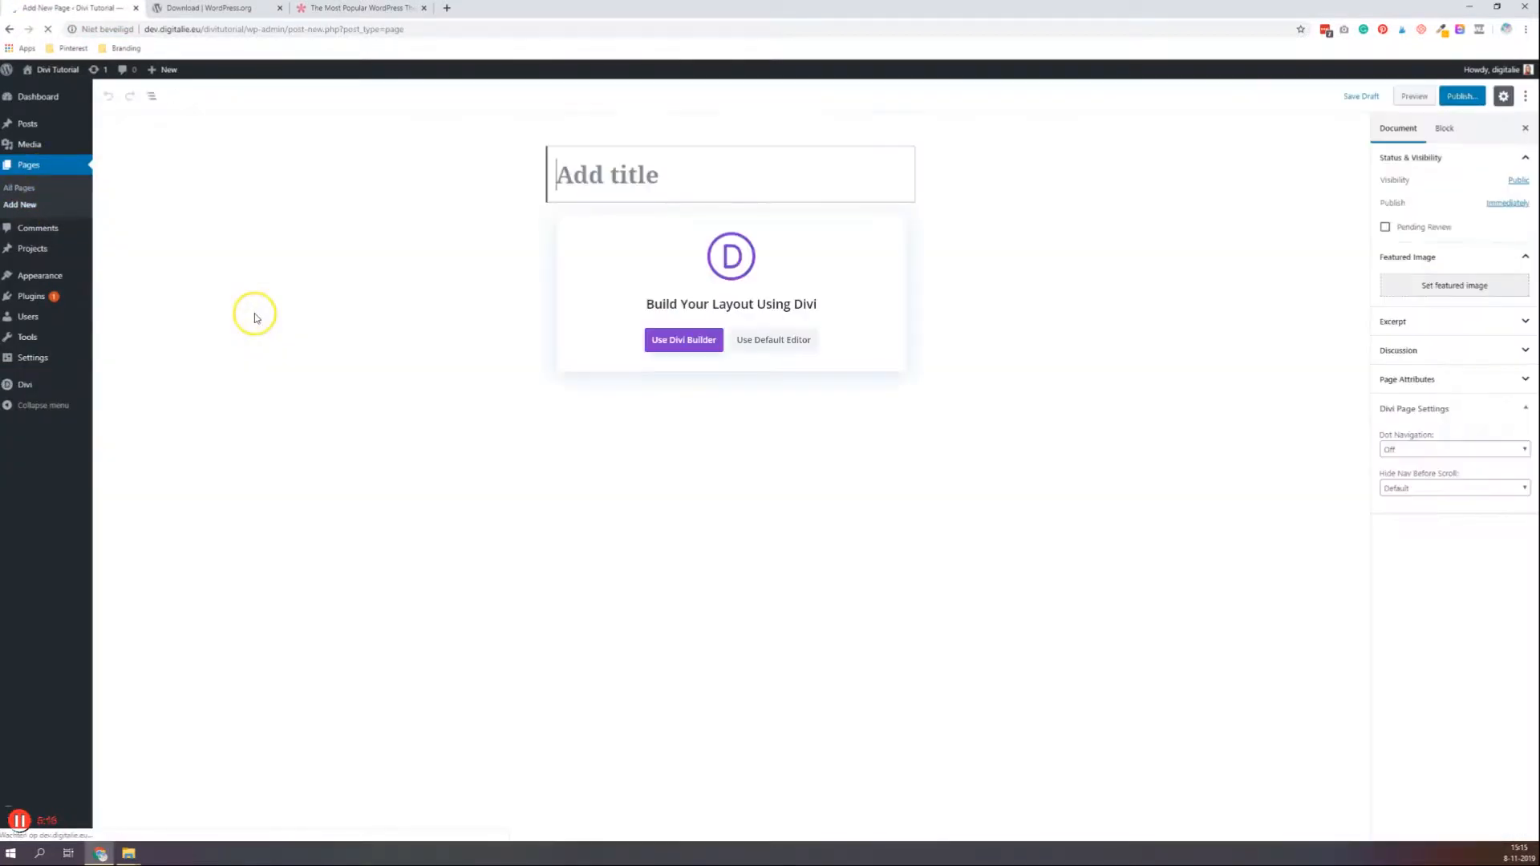
text(Hoe)
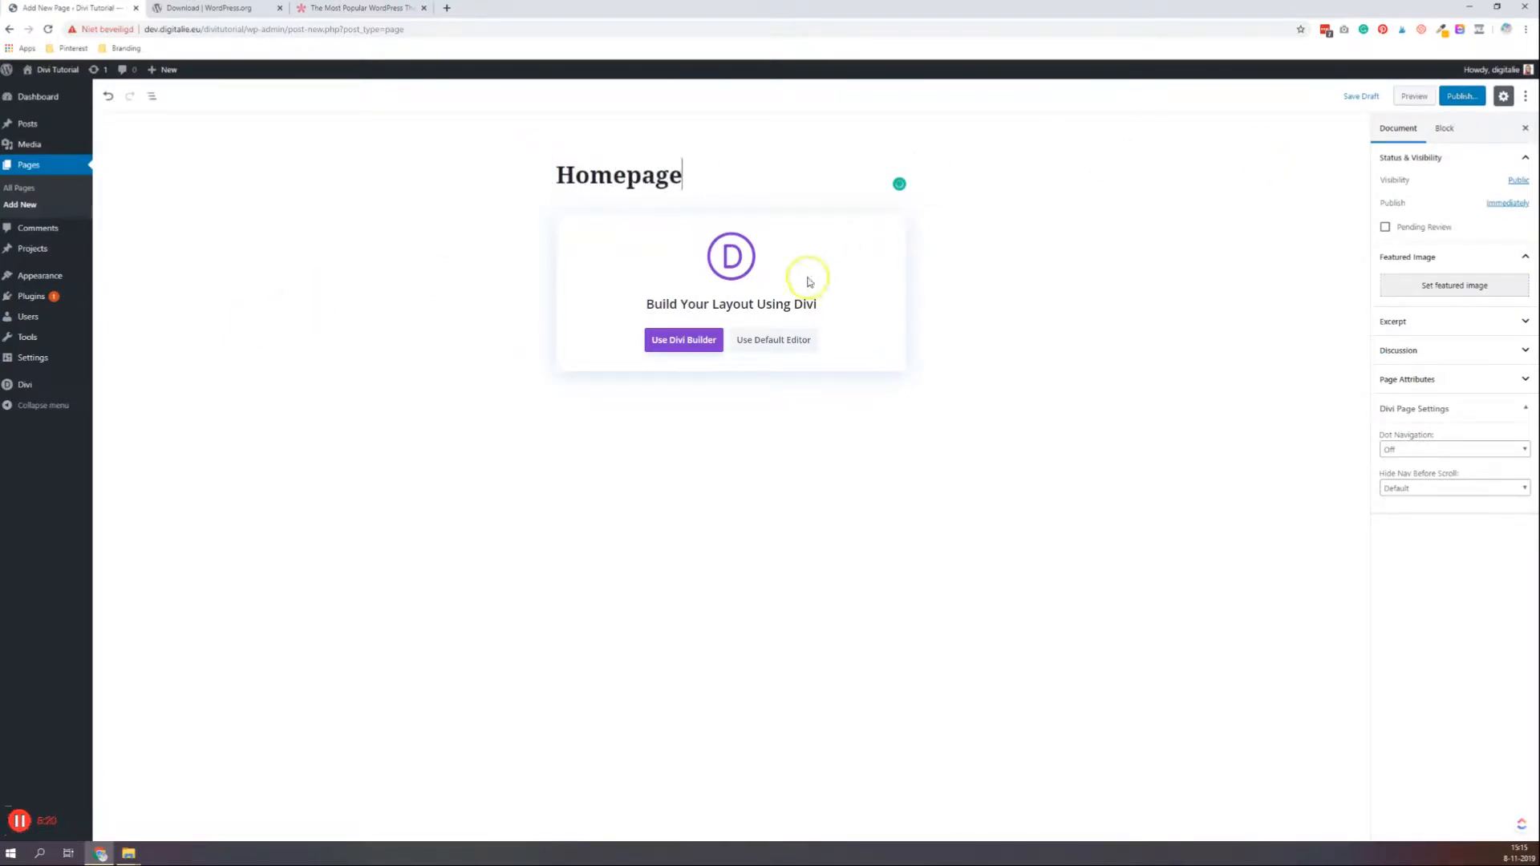
click(1461, 95)
click(1465, 95)
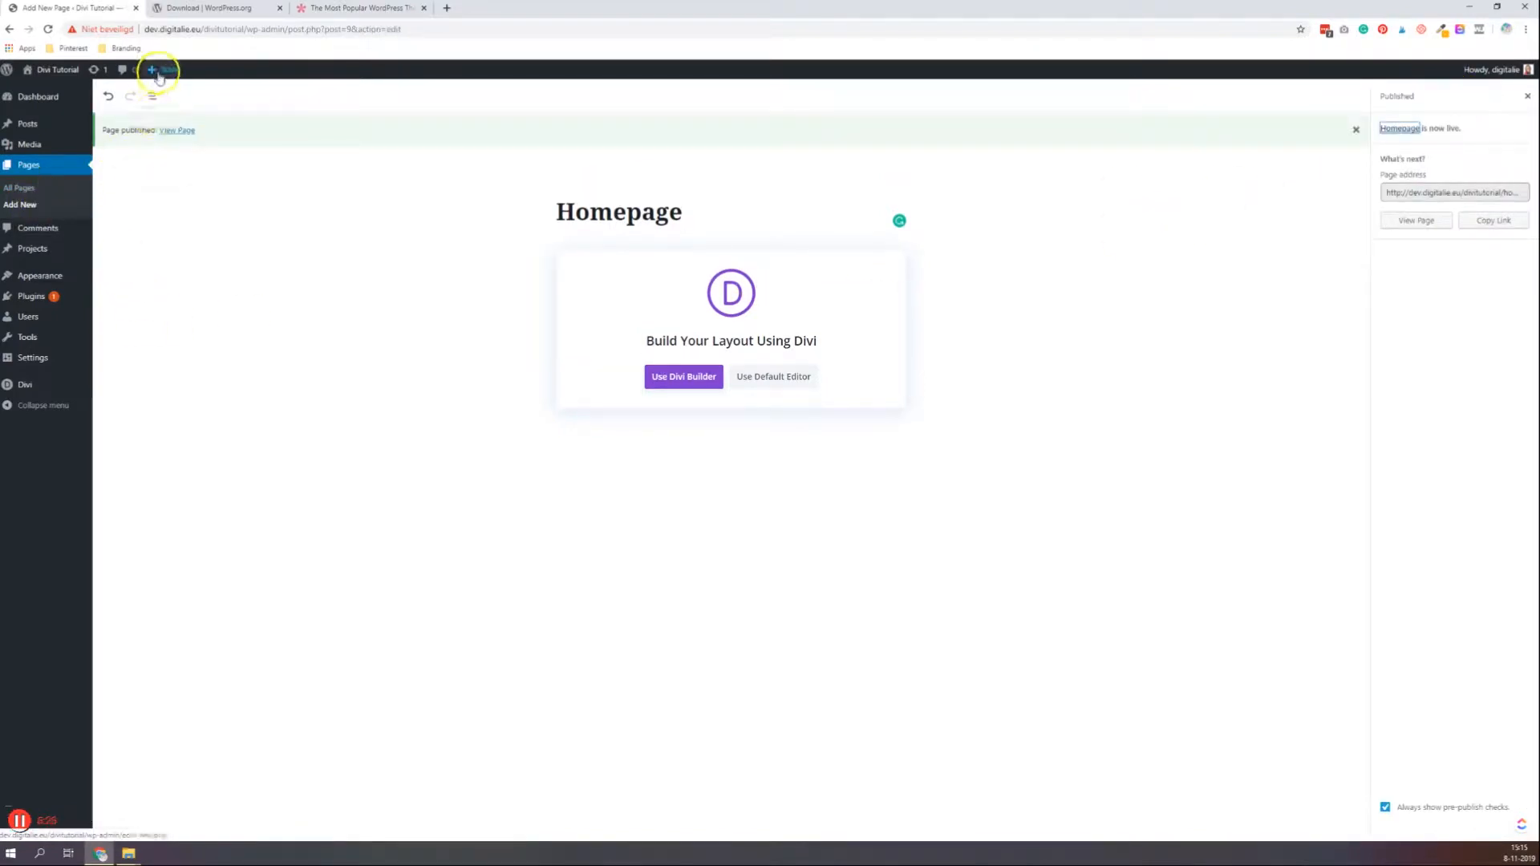
Create a new page titled Contact and publish it
mouse_move(163, 70)
click(170, 126)
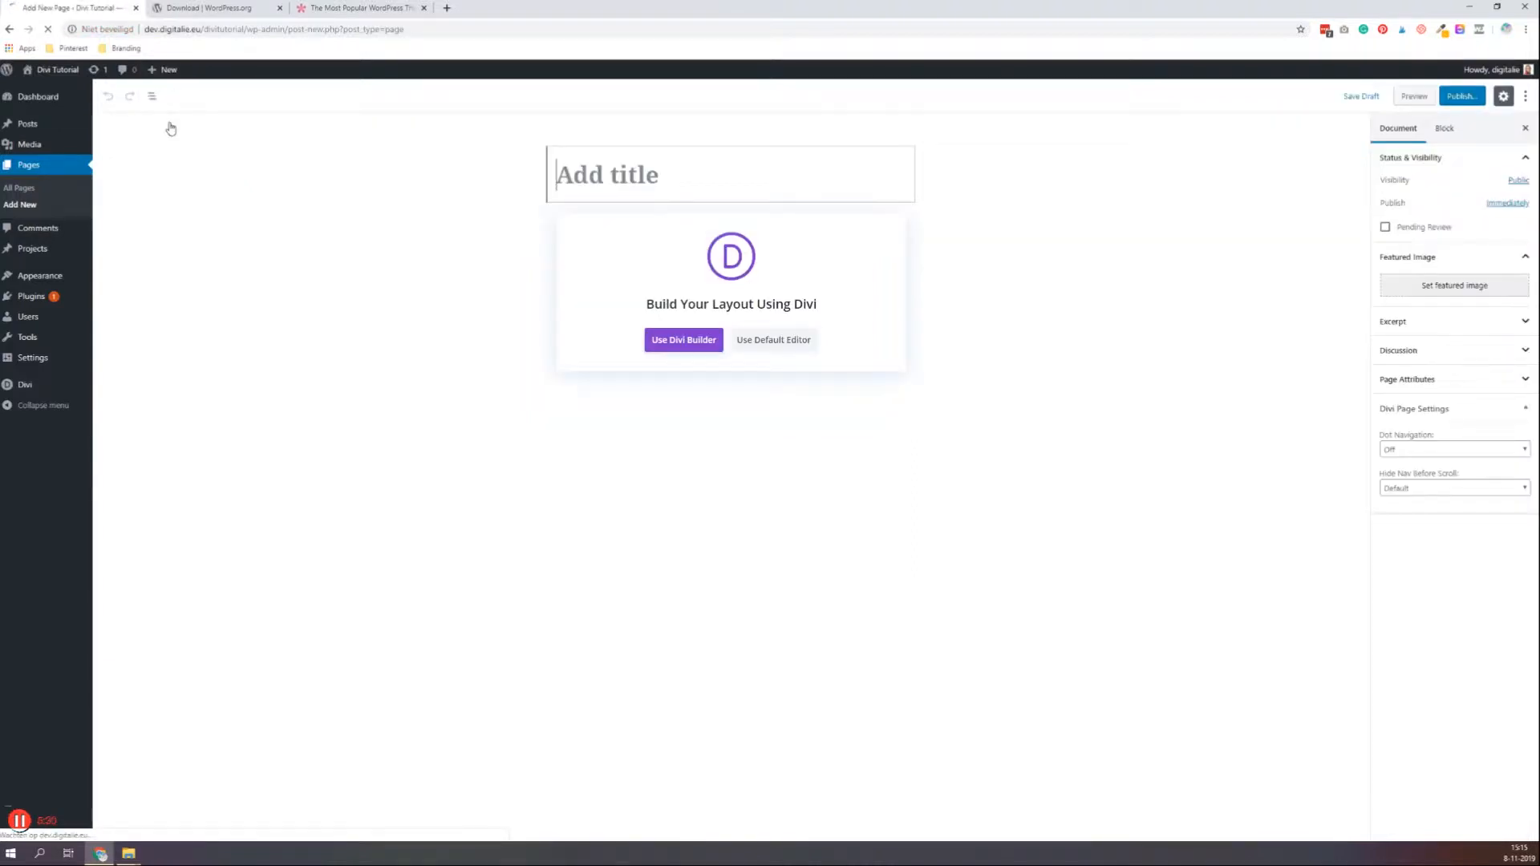
click(618, 174)
text(Conya)
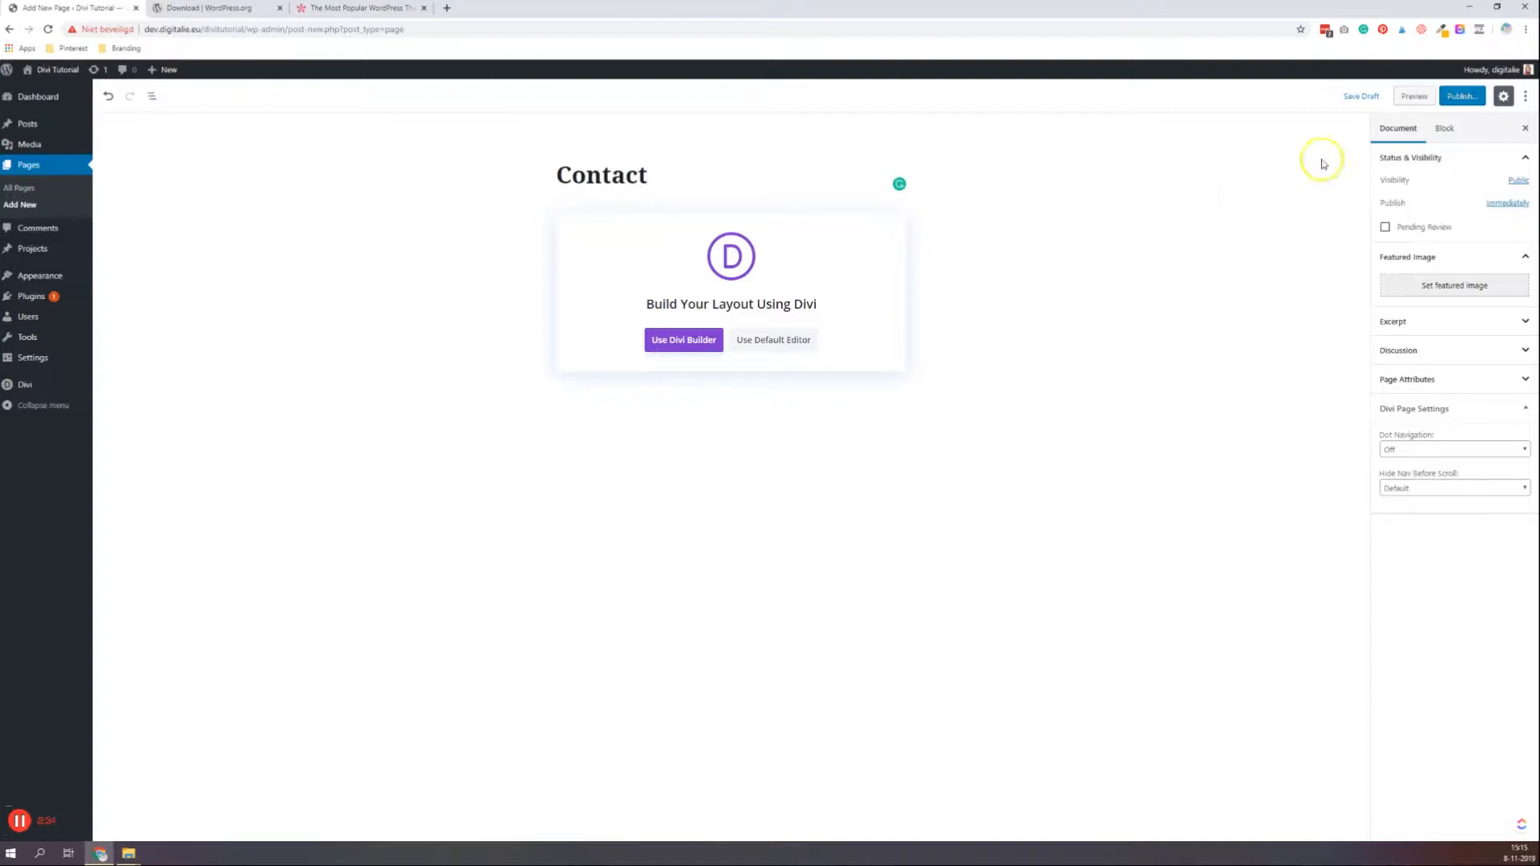
click(1461, 96)
click(1462, 97)
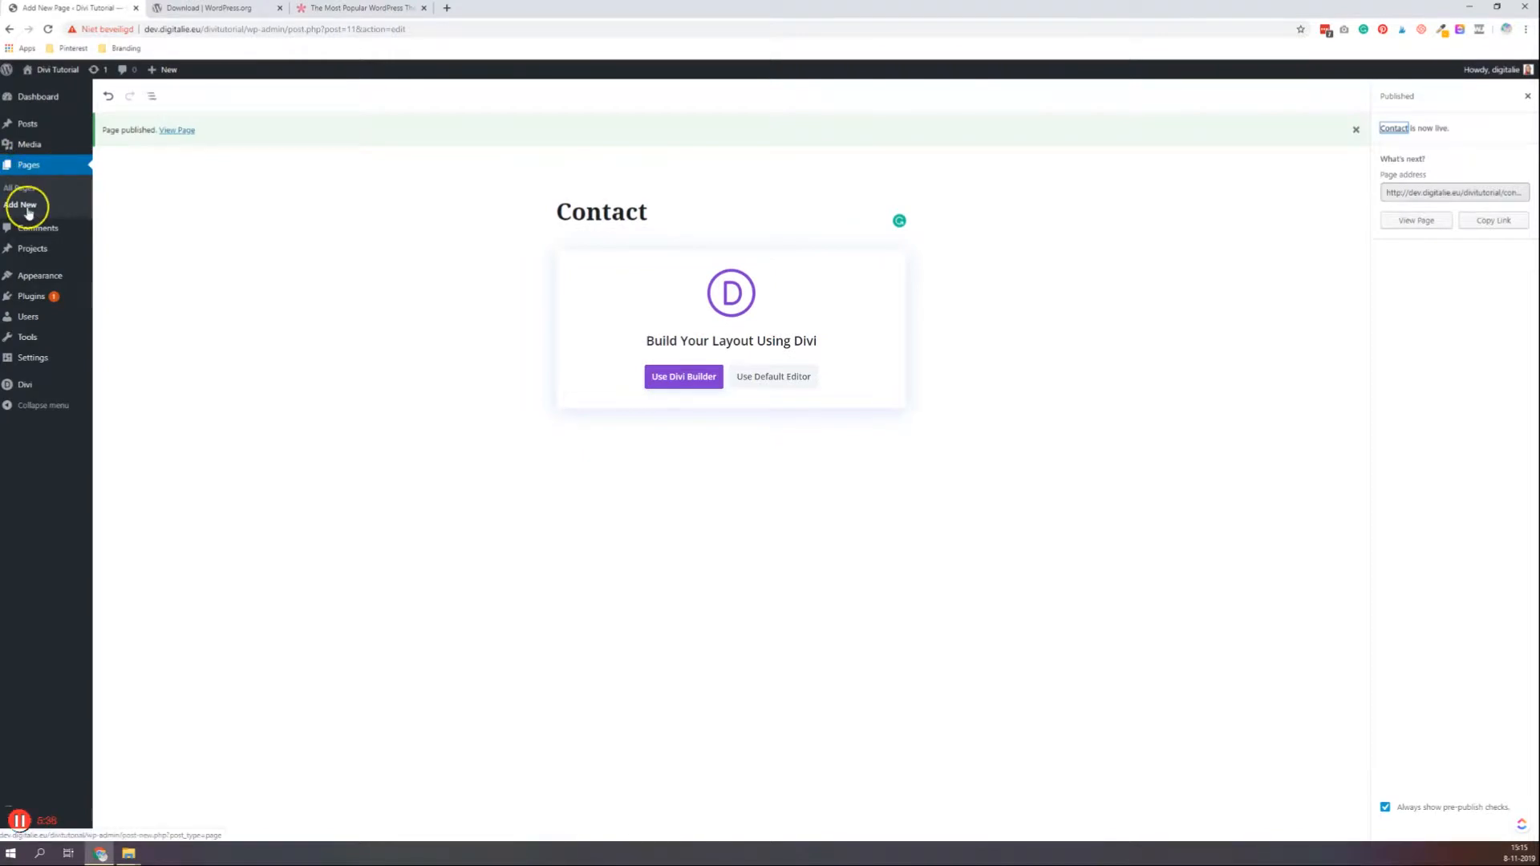
Create a new page titled Services and publish it
mouse_move(165, 70)
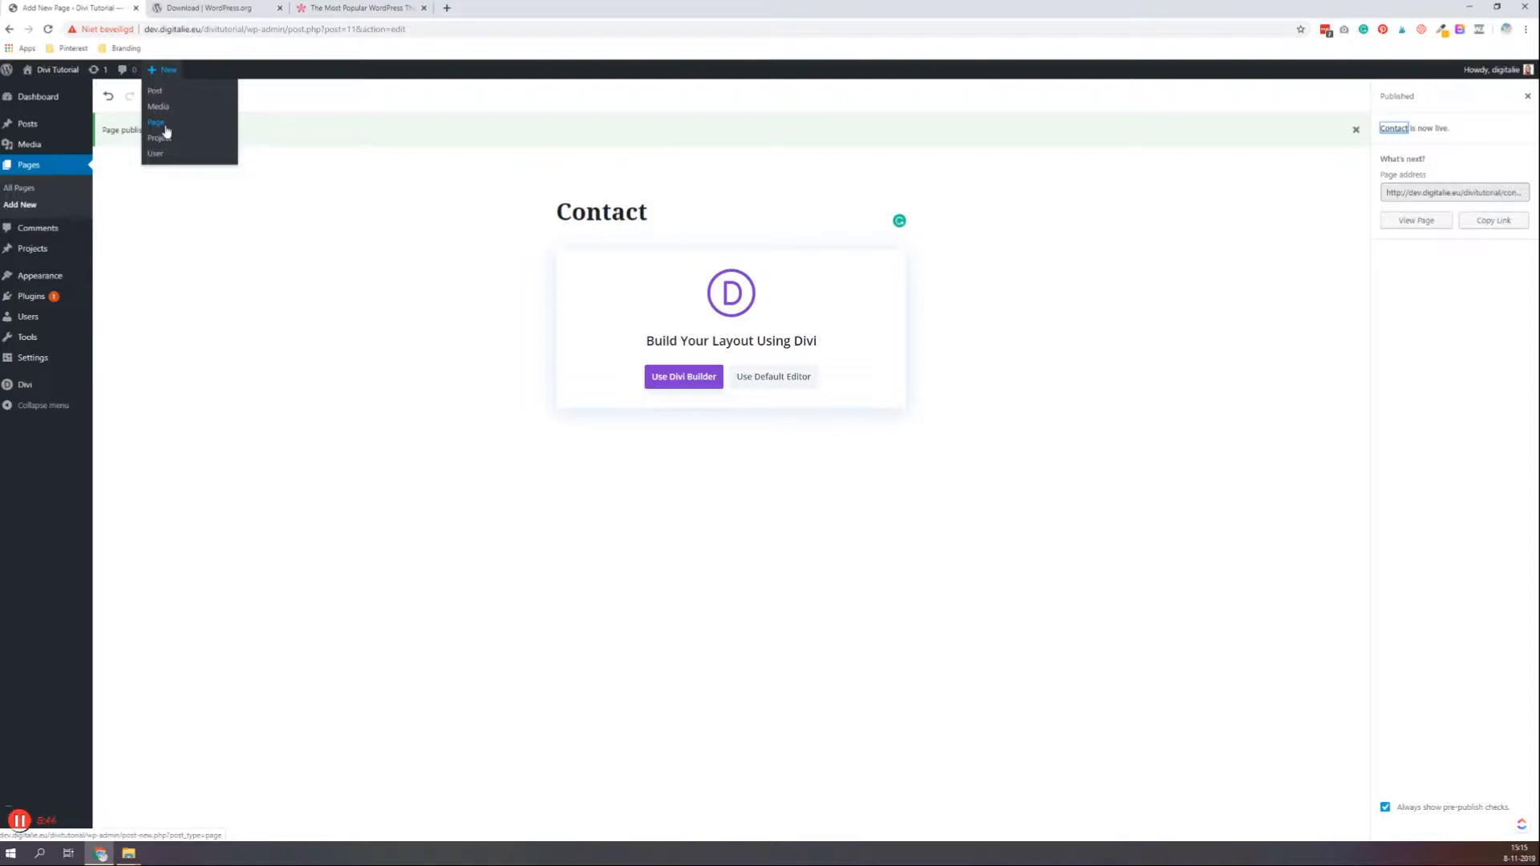
mouse_move(36, 126)
click(174, 124)
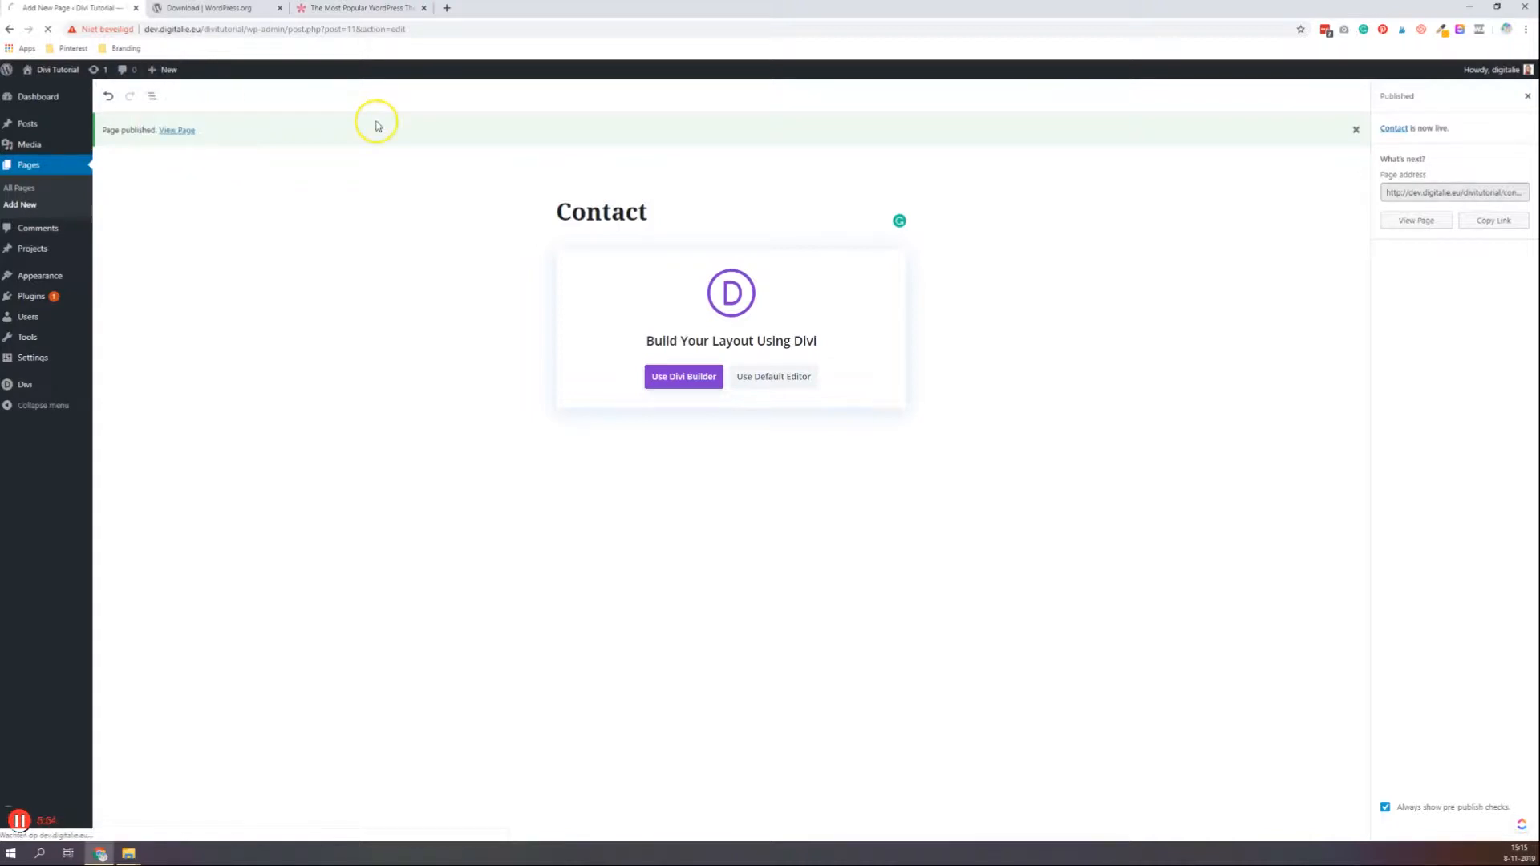
click(551, 189)
text(Services)
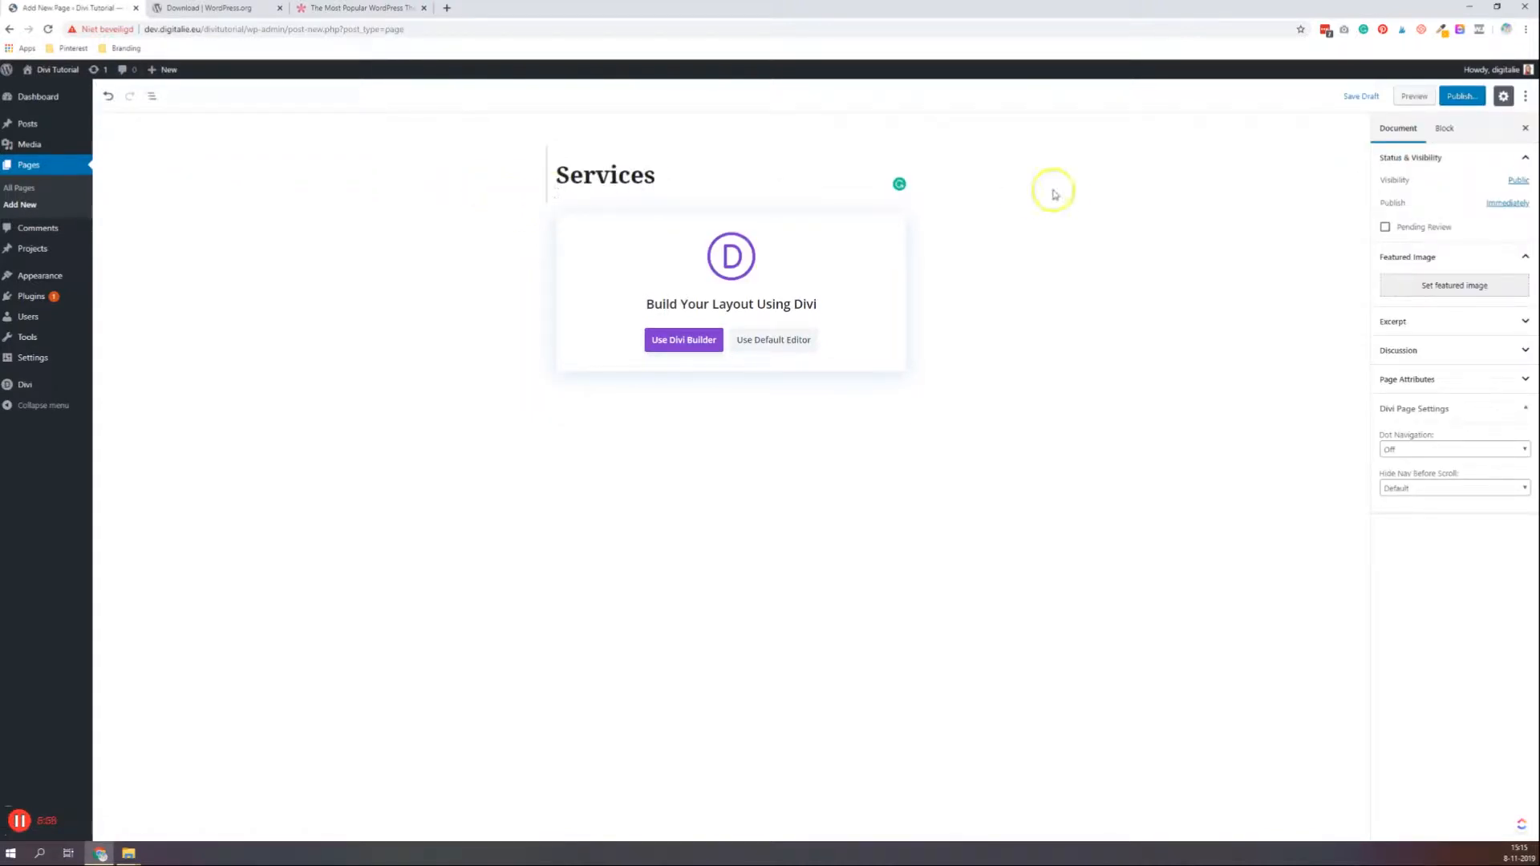
click(1461, 95)
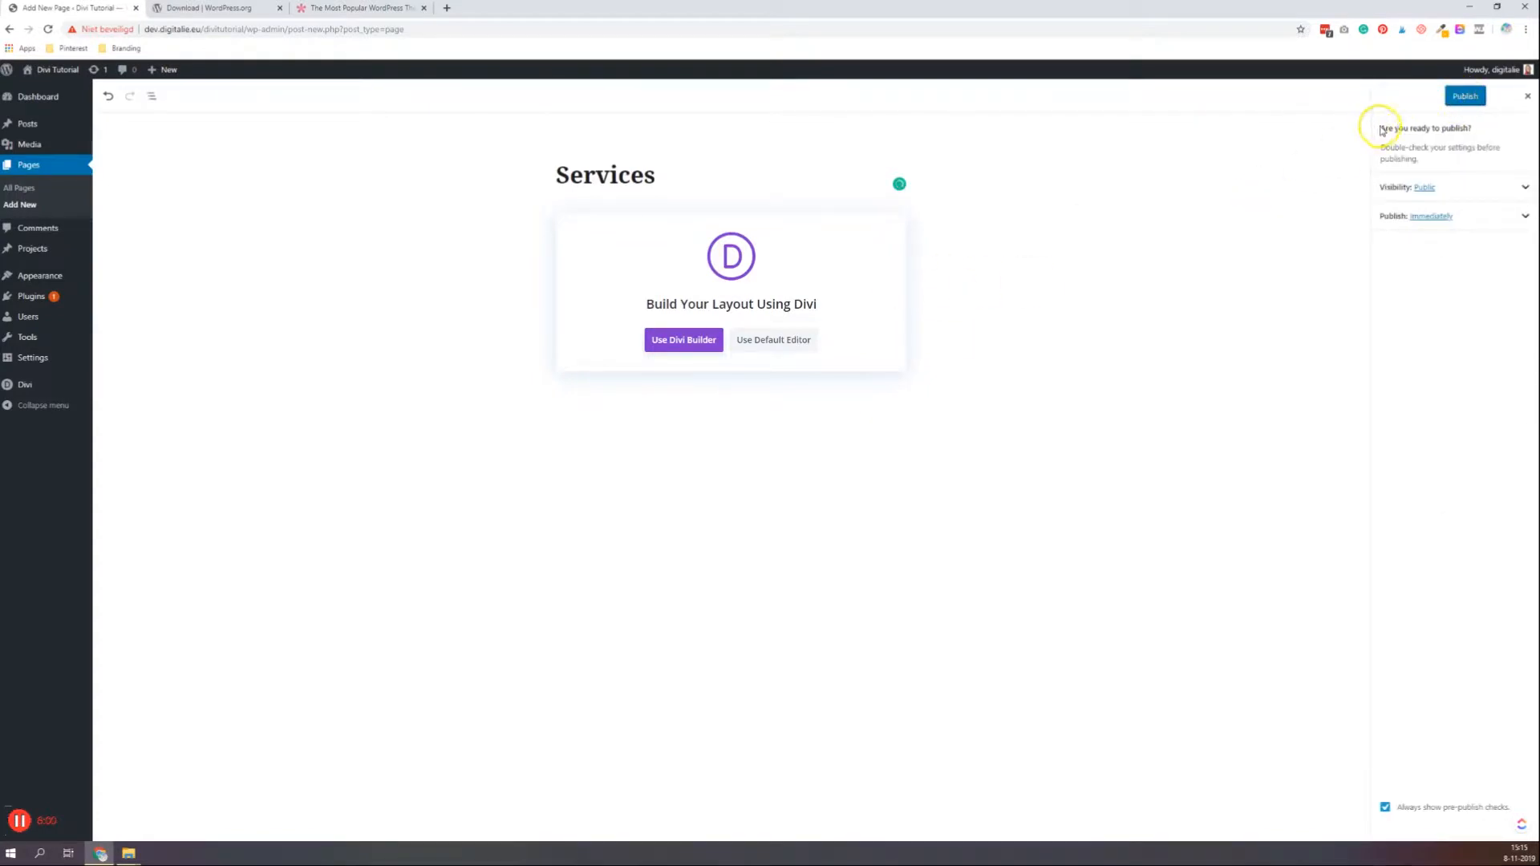
click(1464, 95)
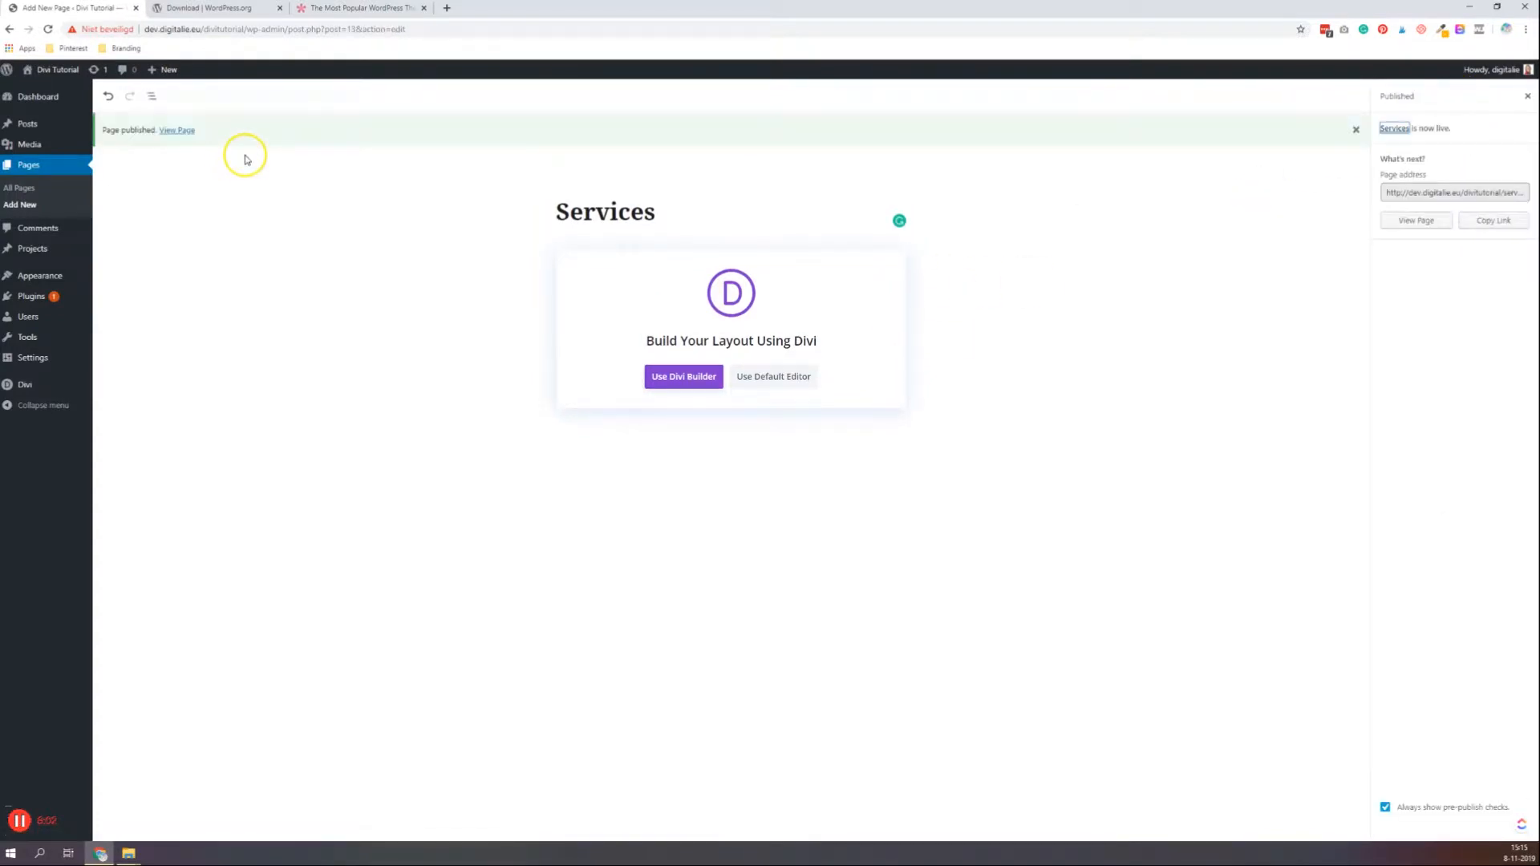
Create a new page titled About me and publish it
mouse_move(165, 67)
click(170, 123)
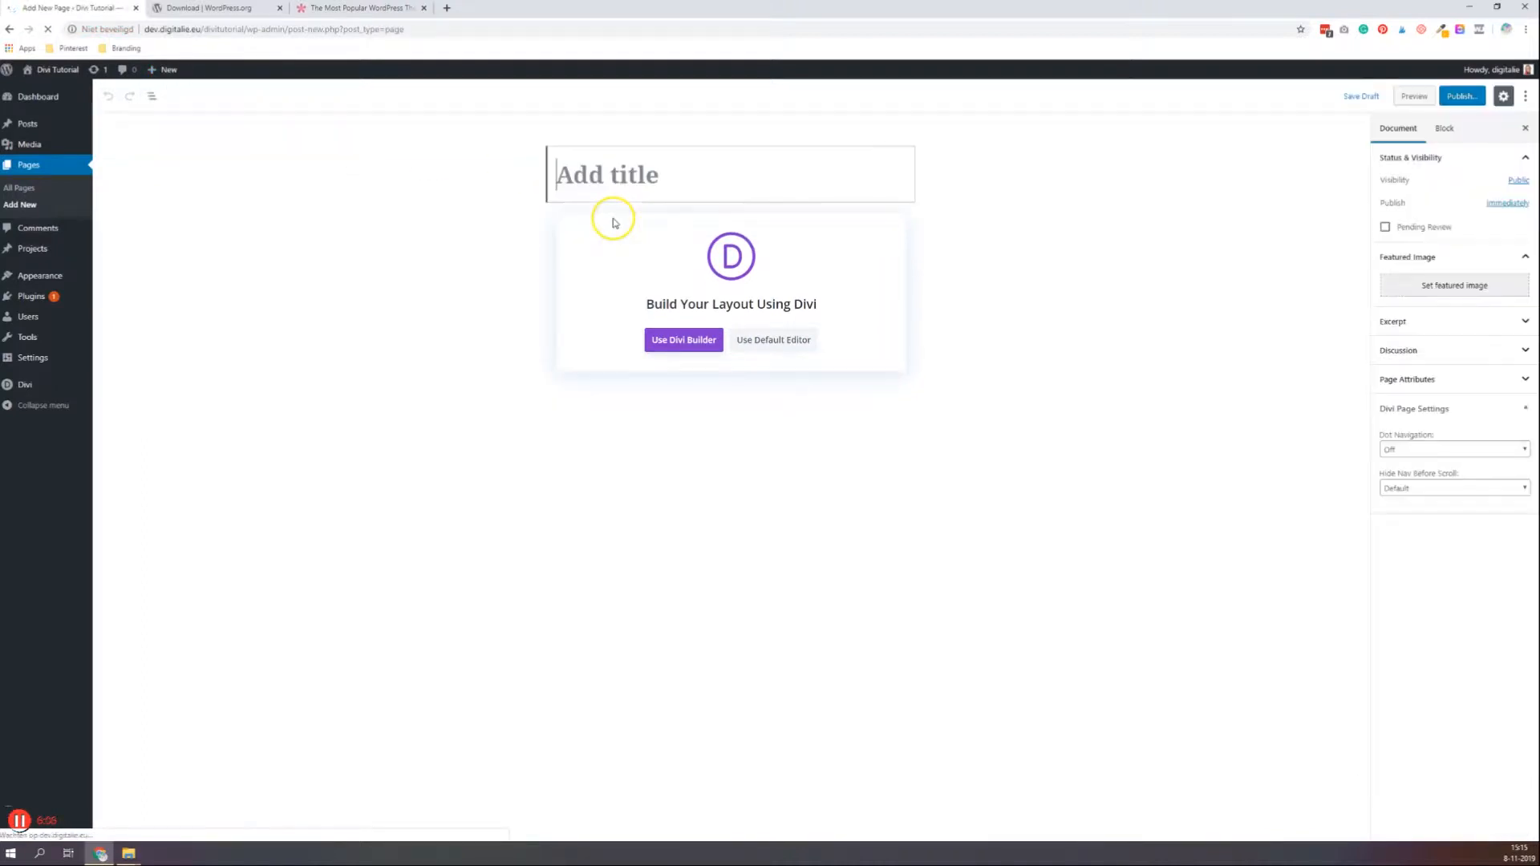
click(607, 190)
text(About me)
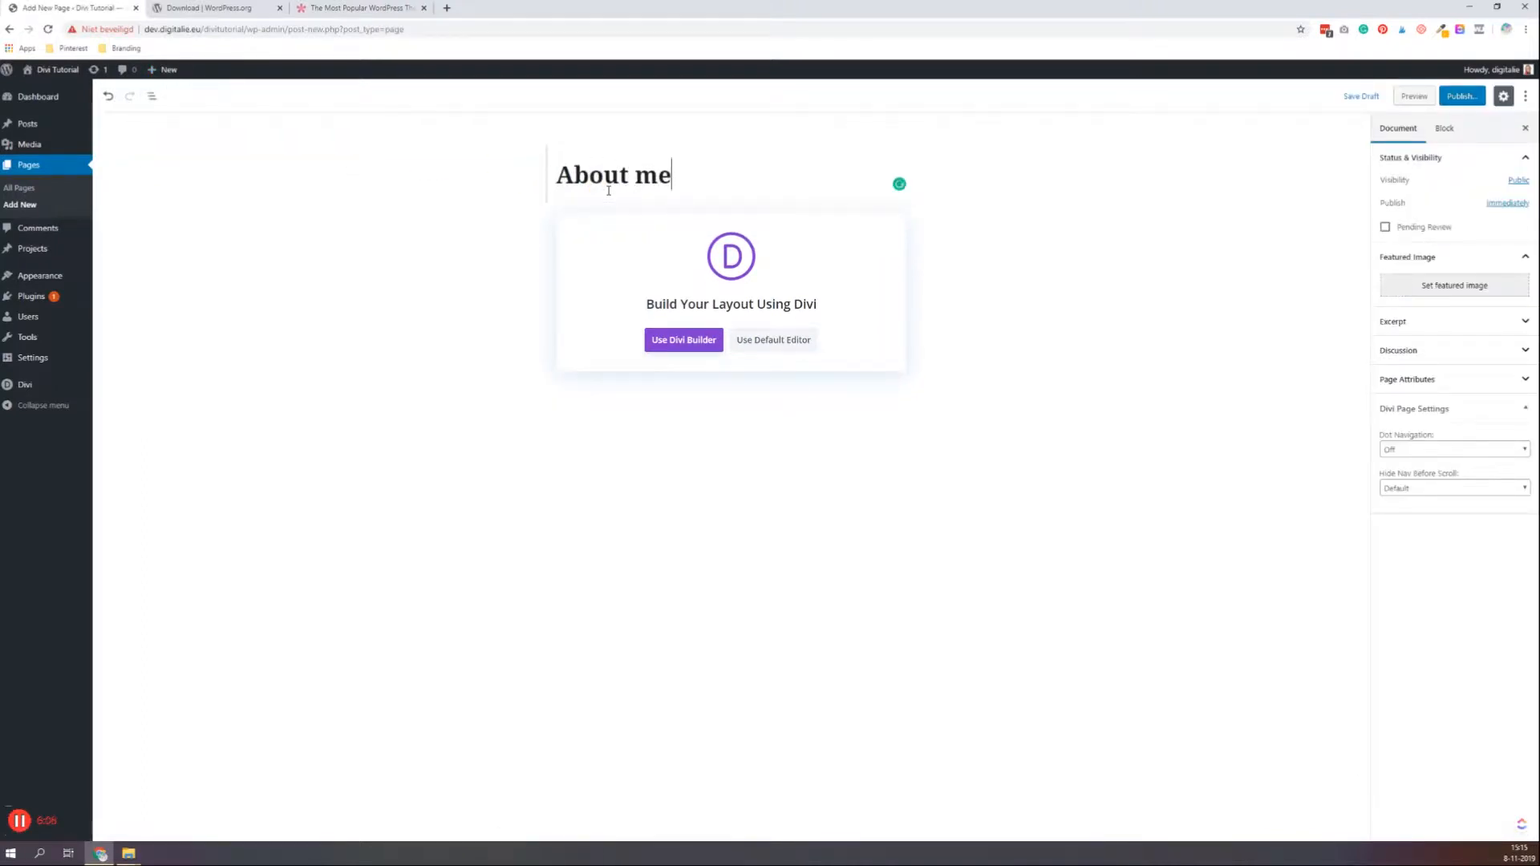
click(1463, 97)
click(1466, 97)
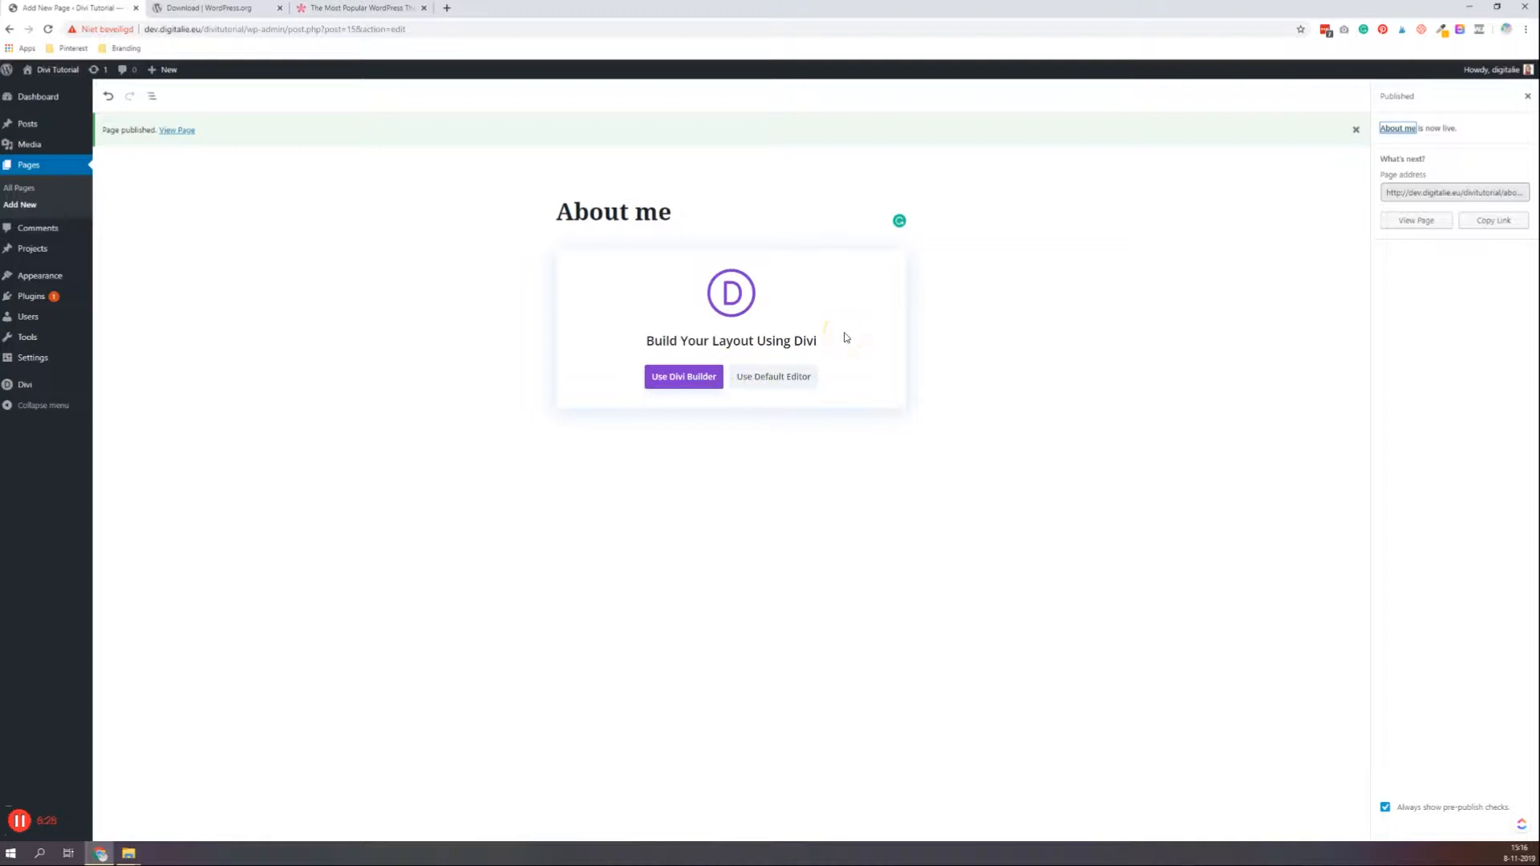
Open the Homepage page from the list of all pages and launch it in the Divi Builder
click(686, 381)
click(24, 191)
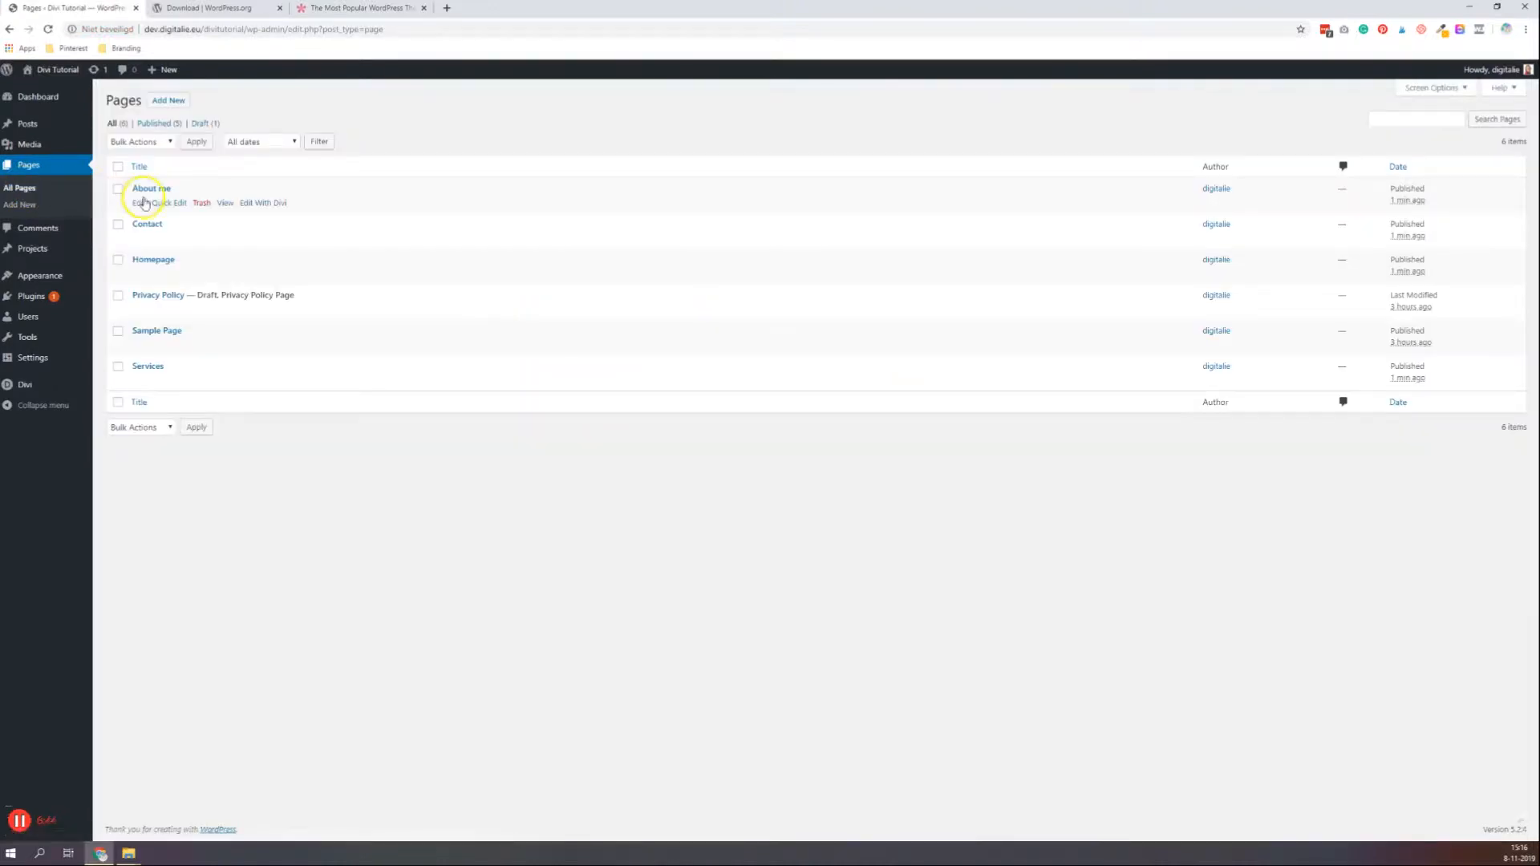
click(163, 261)
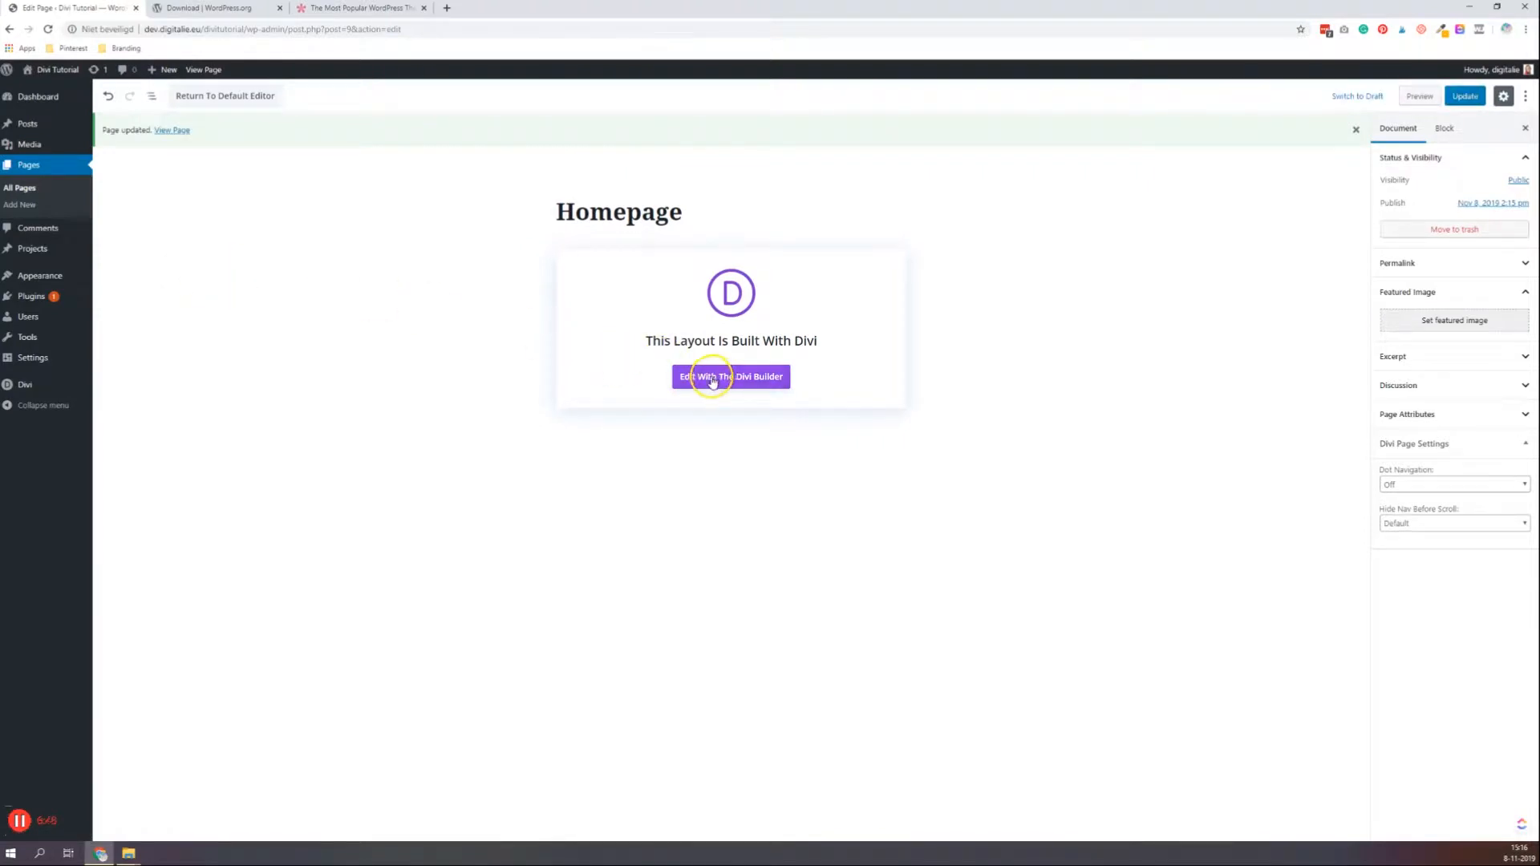
click(742, 387)
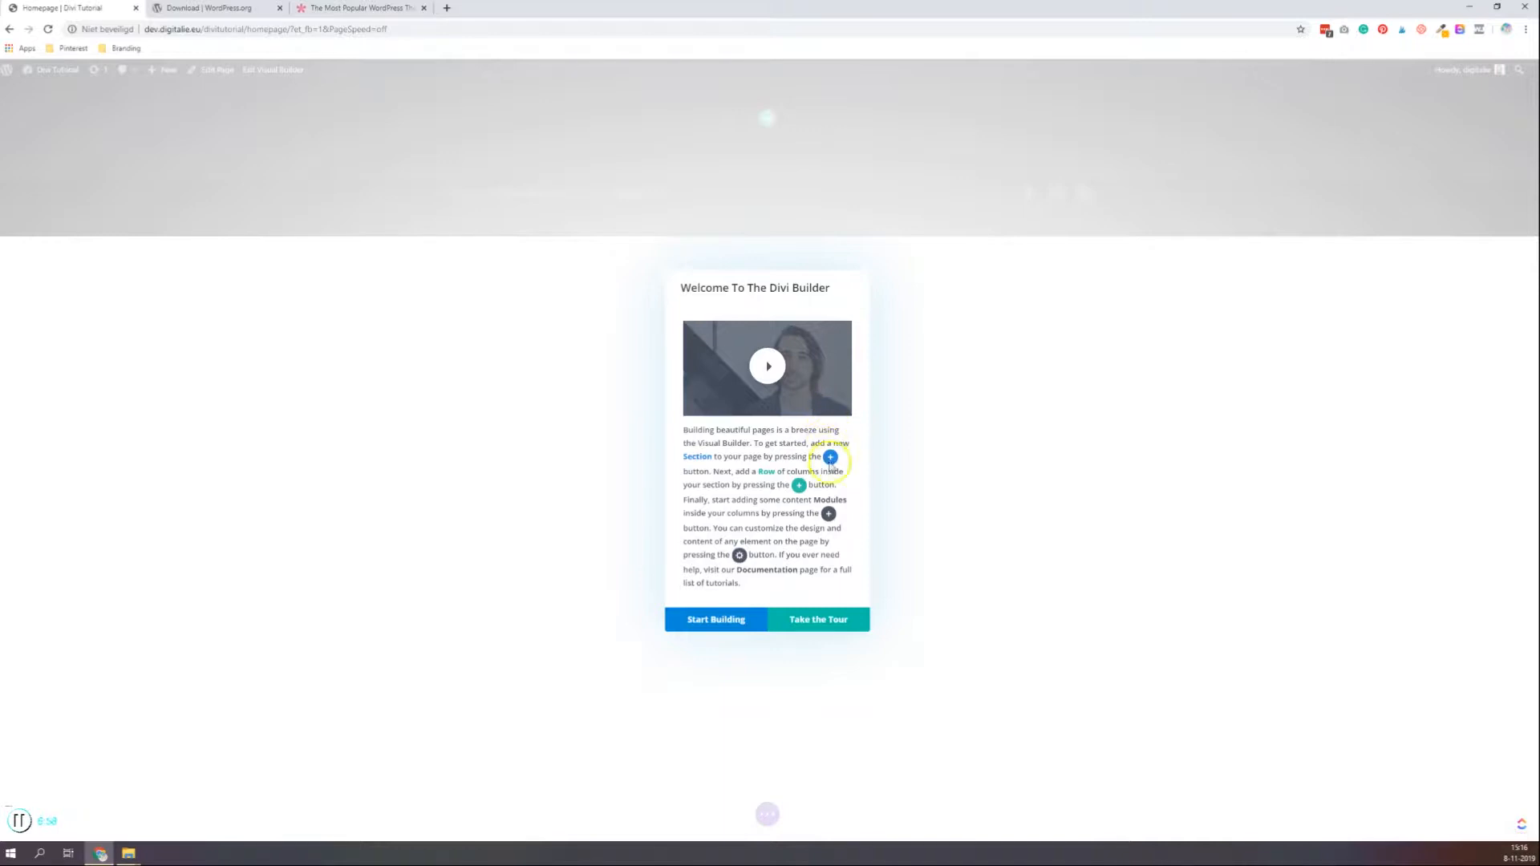
Start building from the Divi Builder welcome message and open the library of premade layouts
click(731, 622)
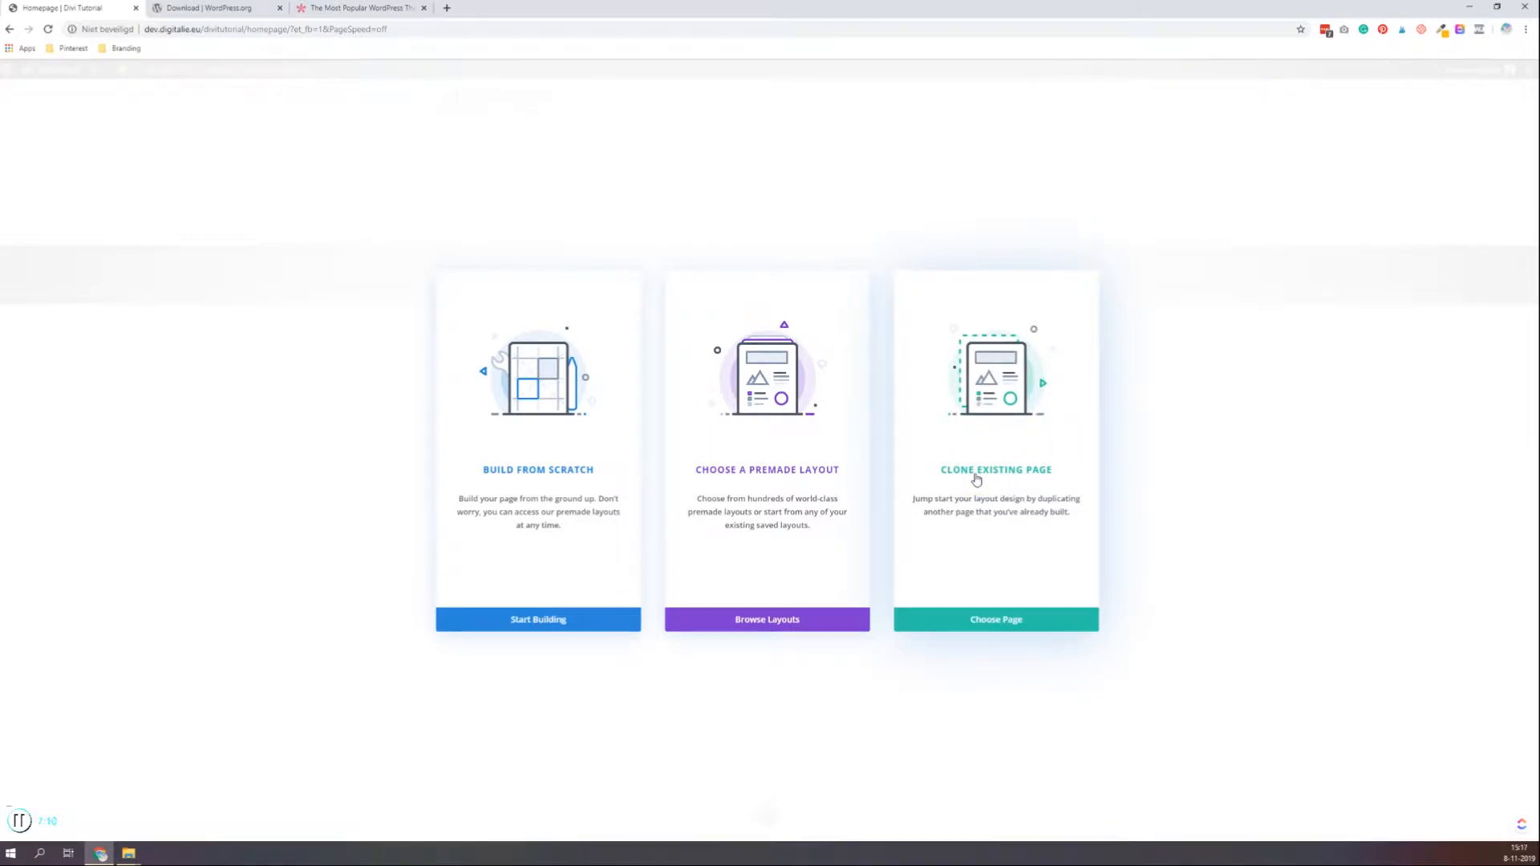
click(985, 458)
click(778, 434)
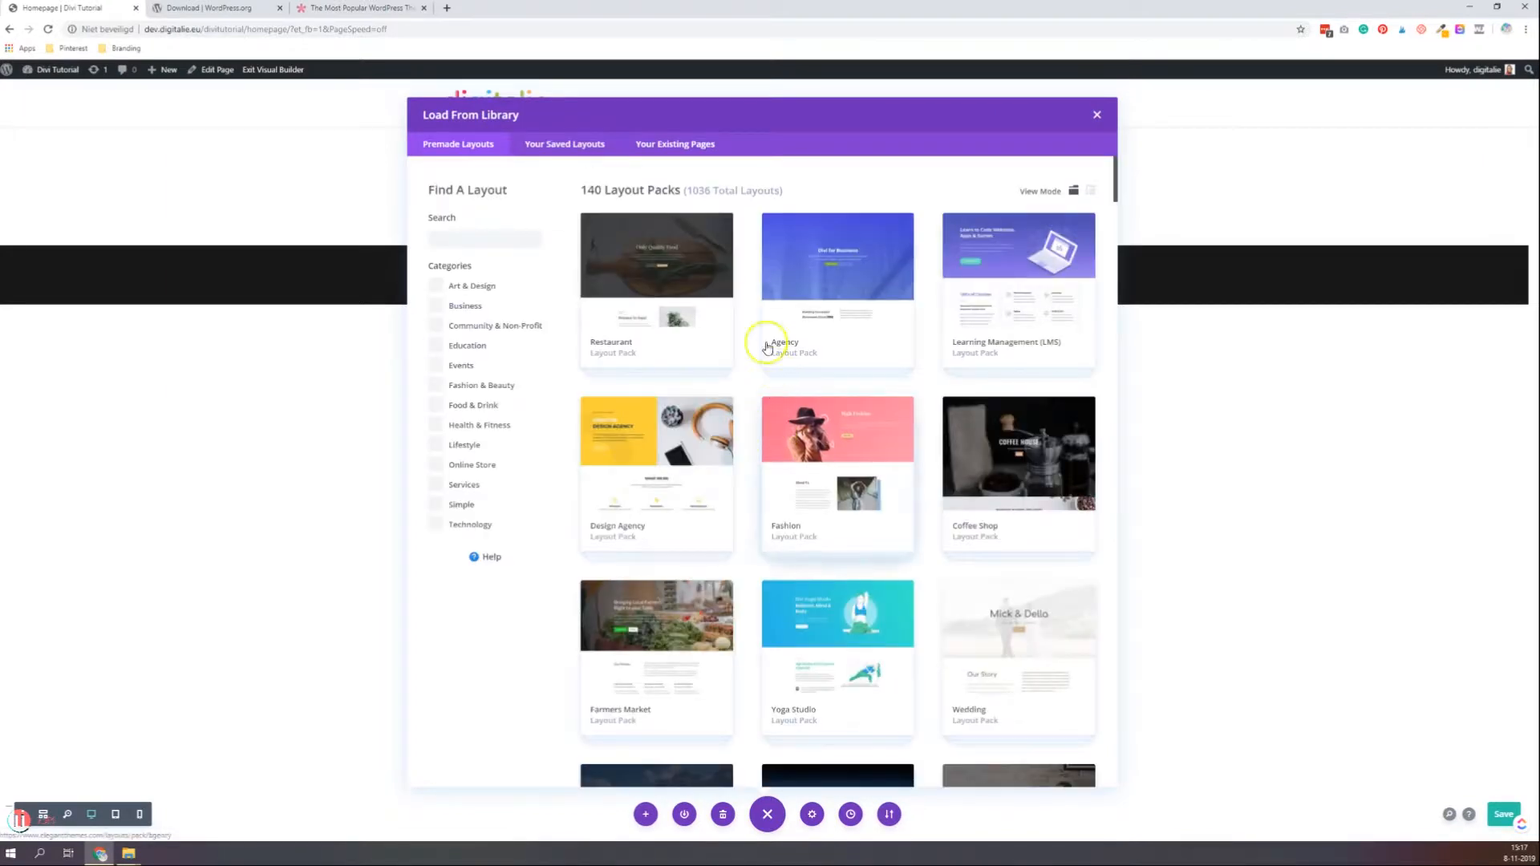
drag(583, 191, 828, 195)
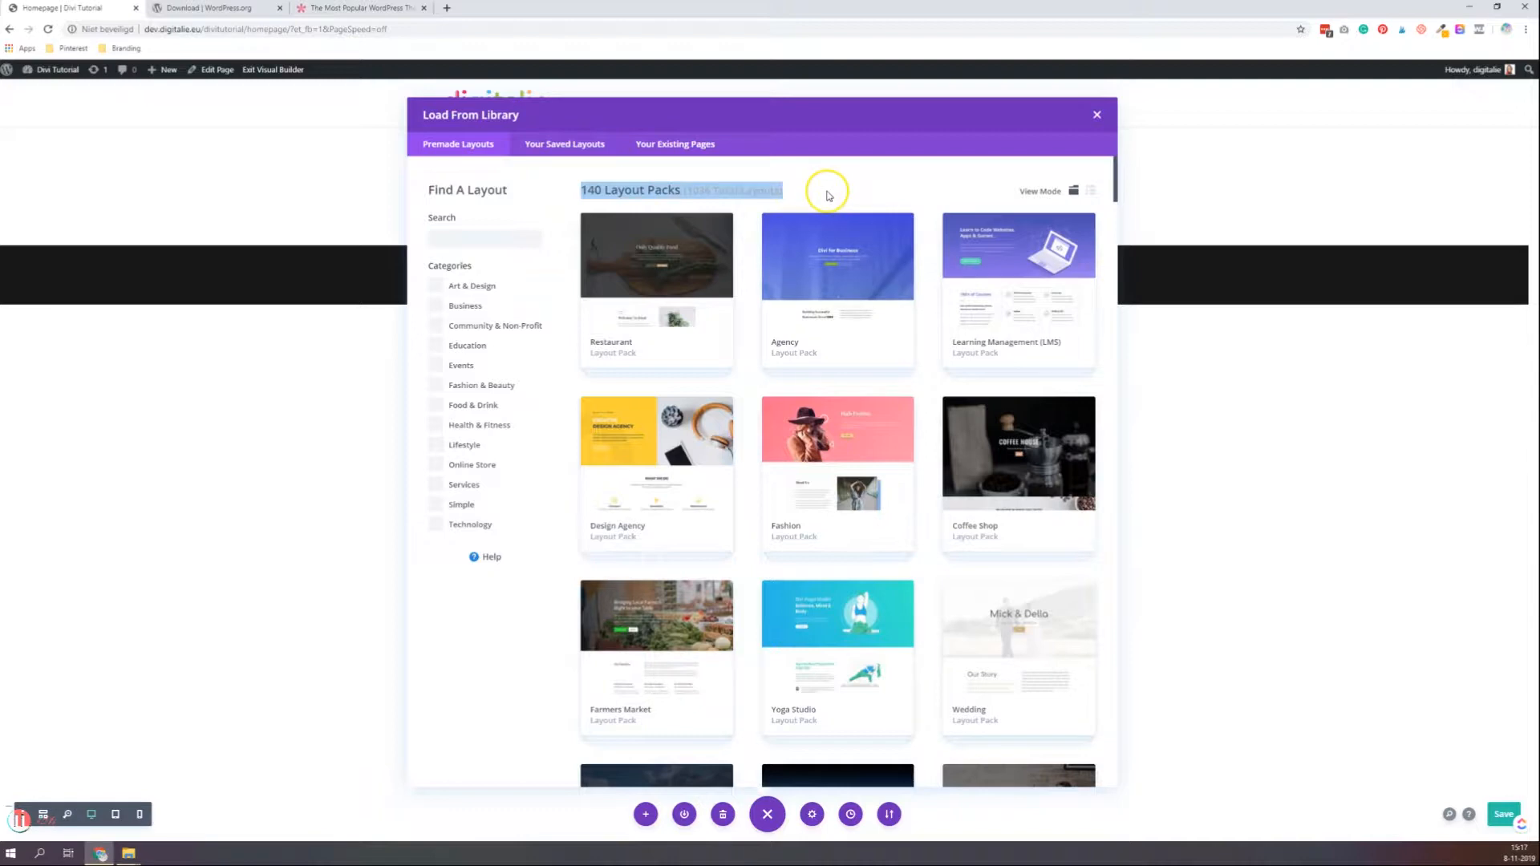
click(829, 195)
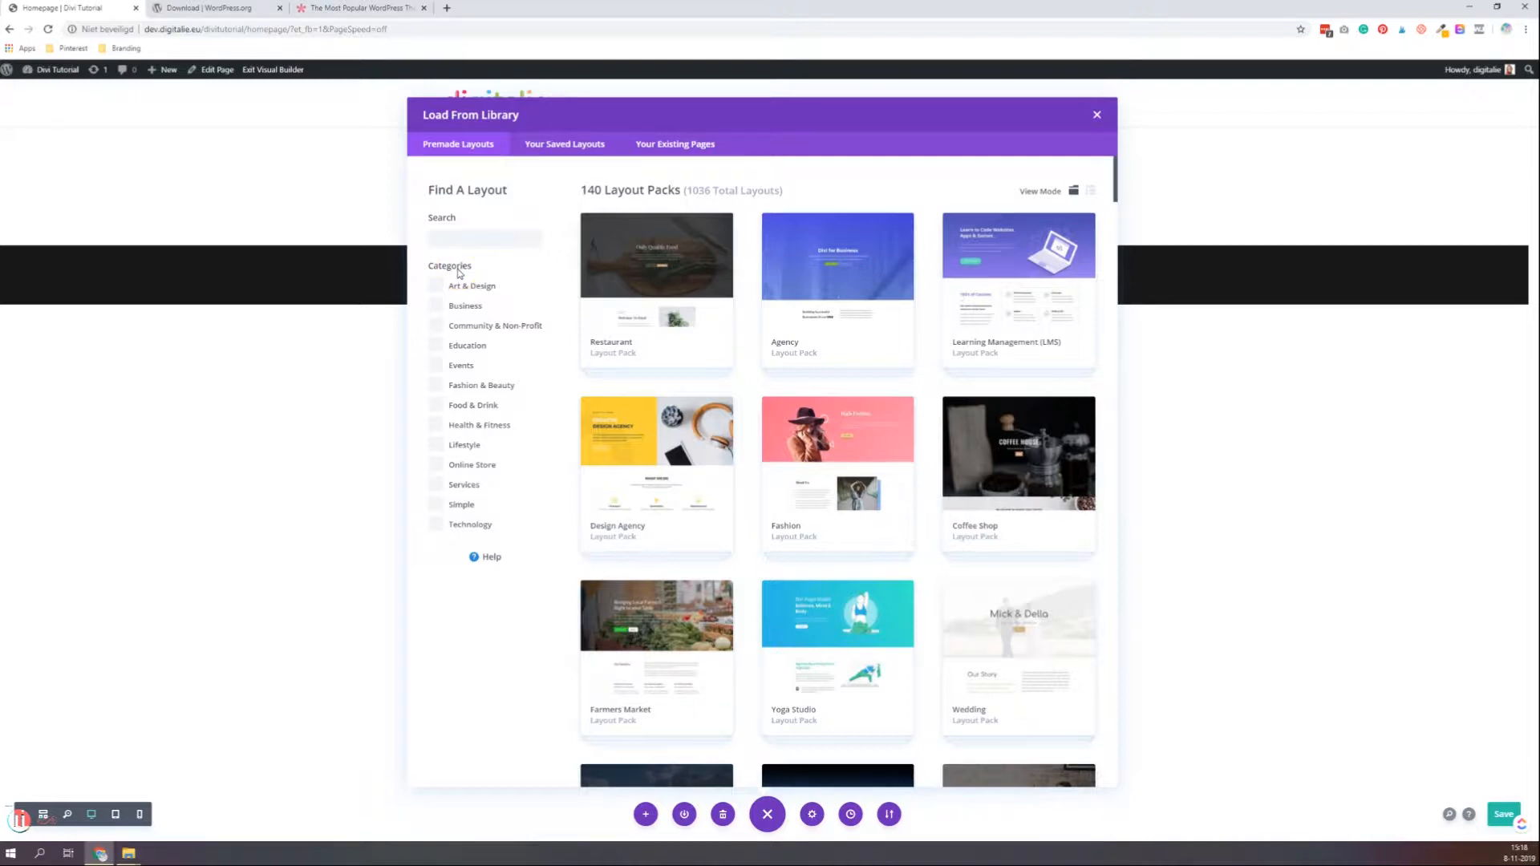
Filter the premade layouts by Fashion & Beauty, switch the filter to Food & Drink to review its packs, and clear it
click(473, 392)
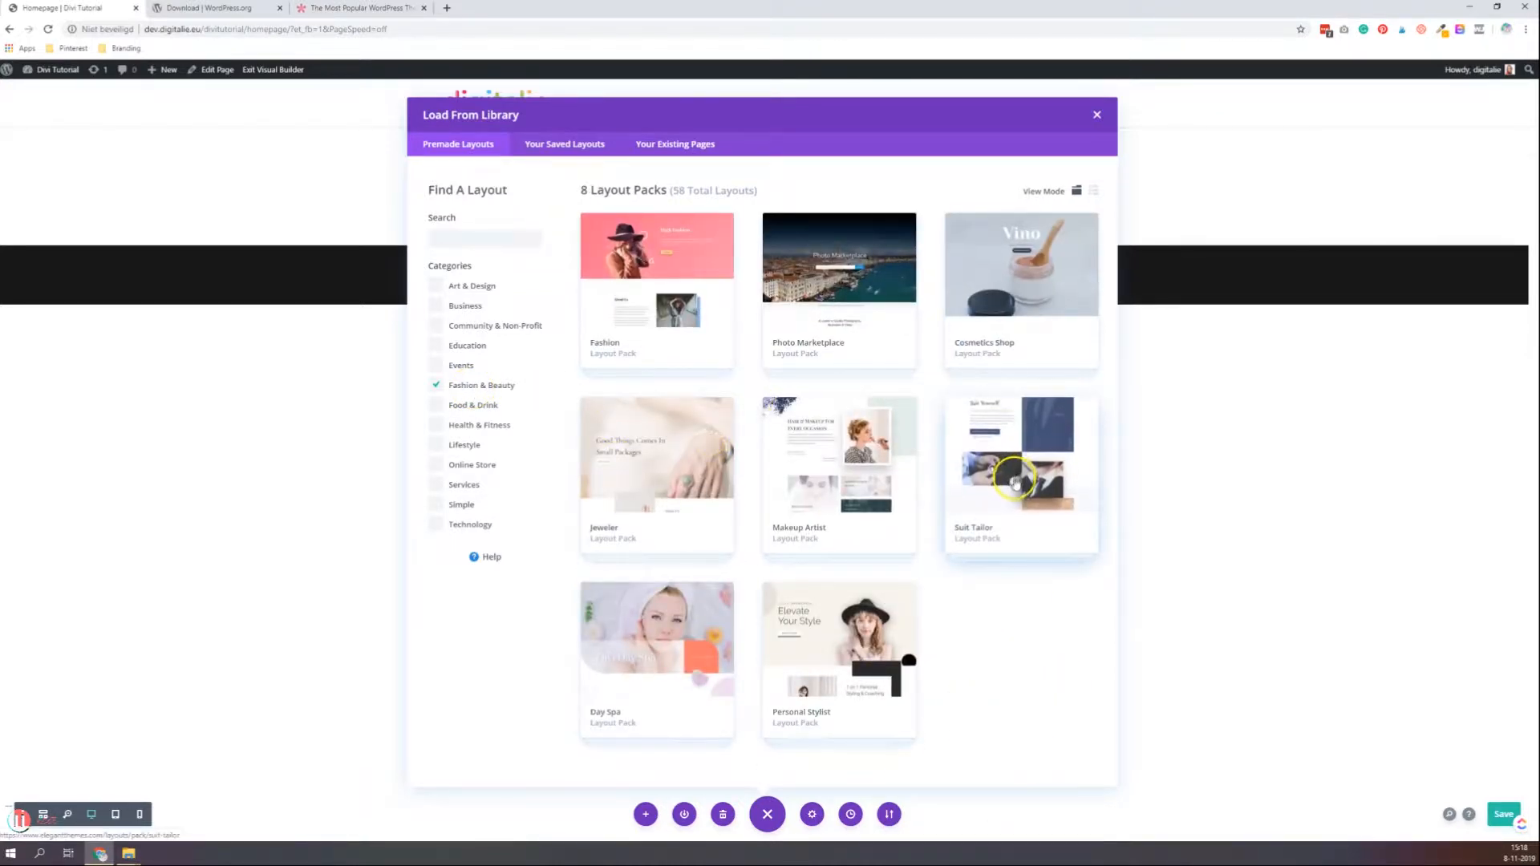
click(438, 385)
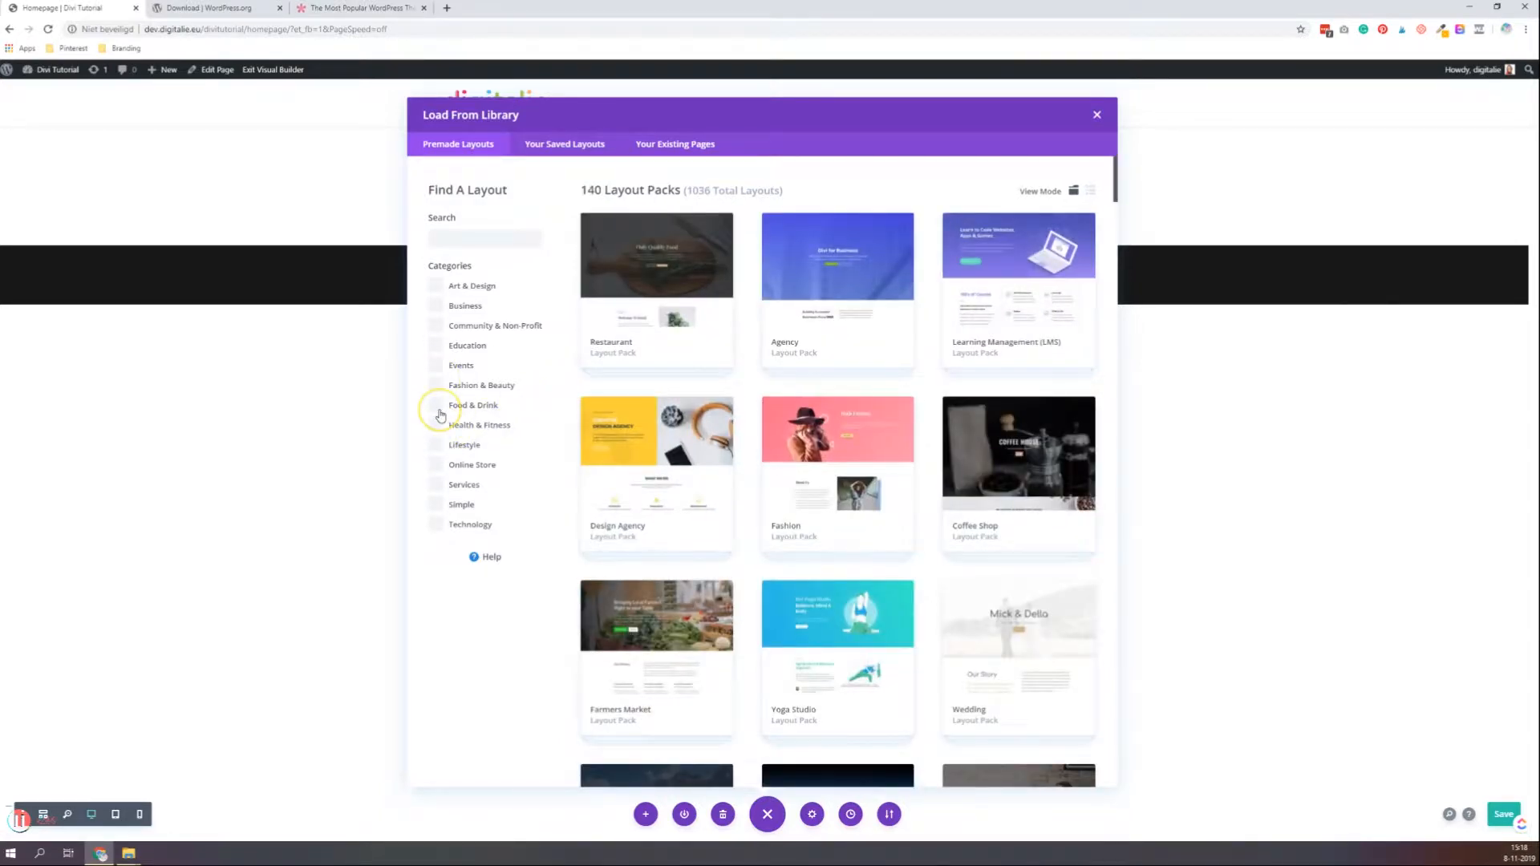
click(440, 415)
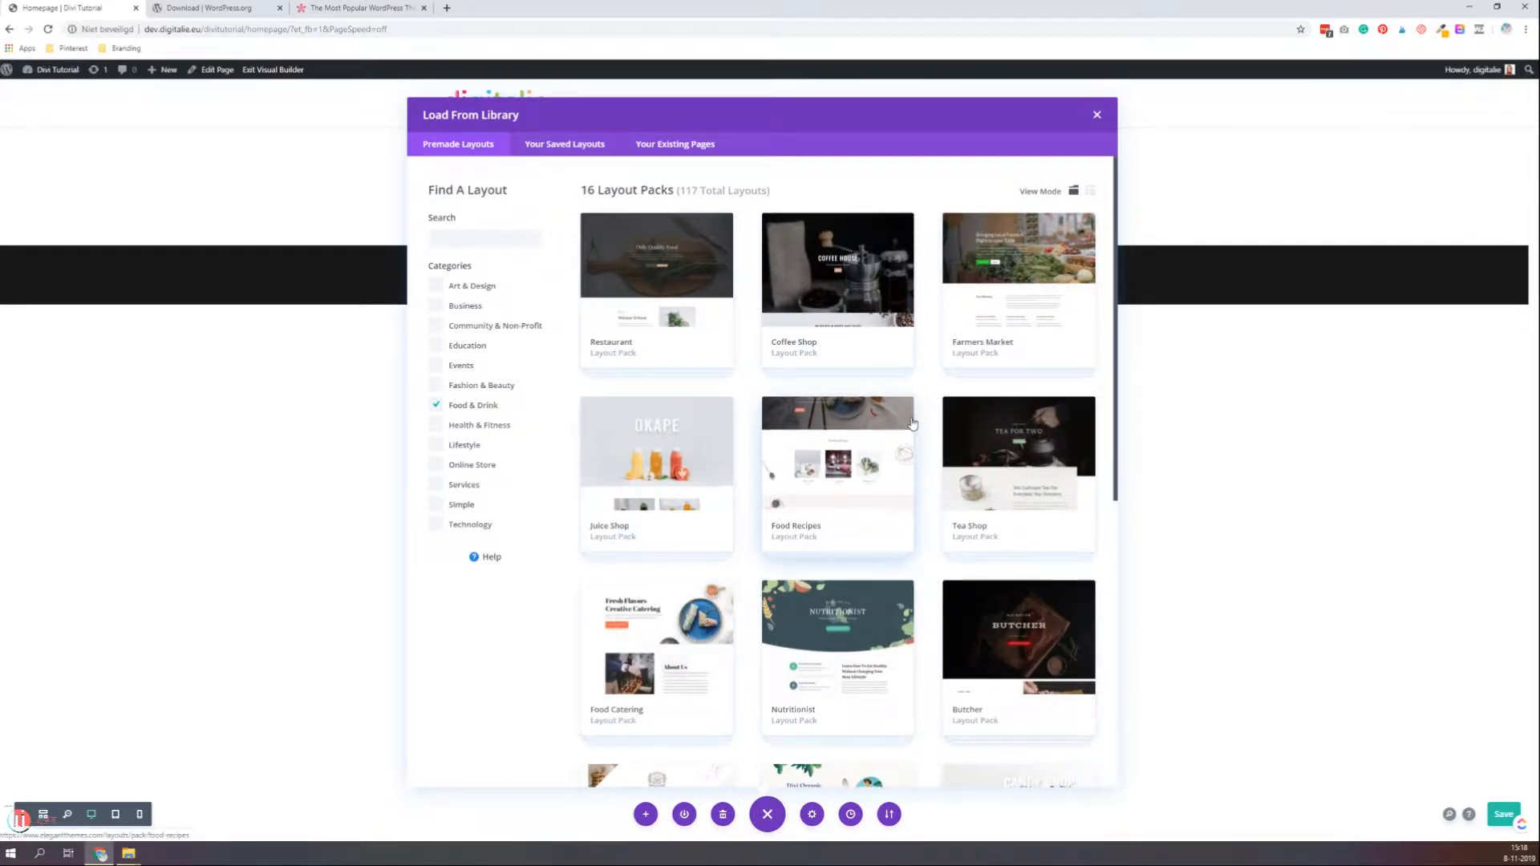
scroll(882, 482, down, 2)
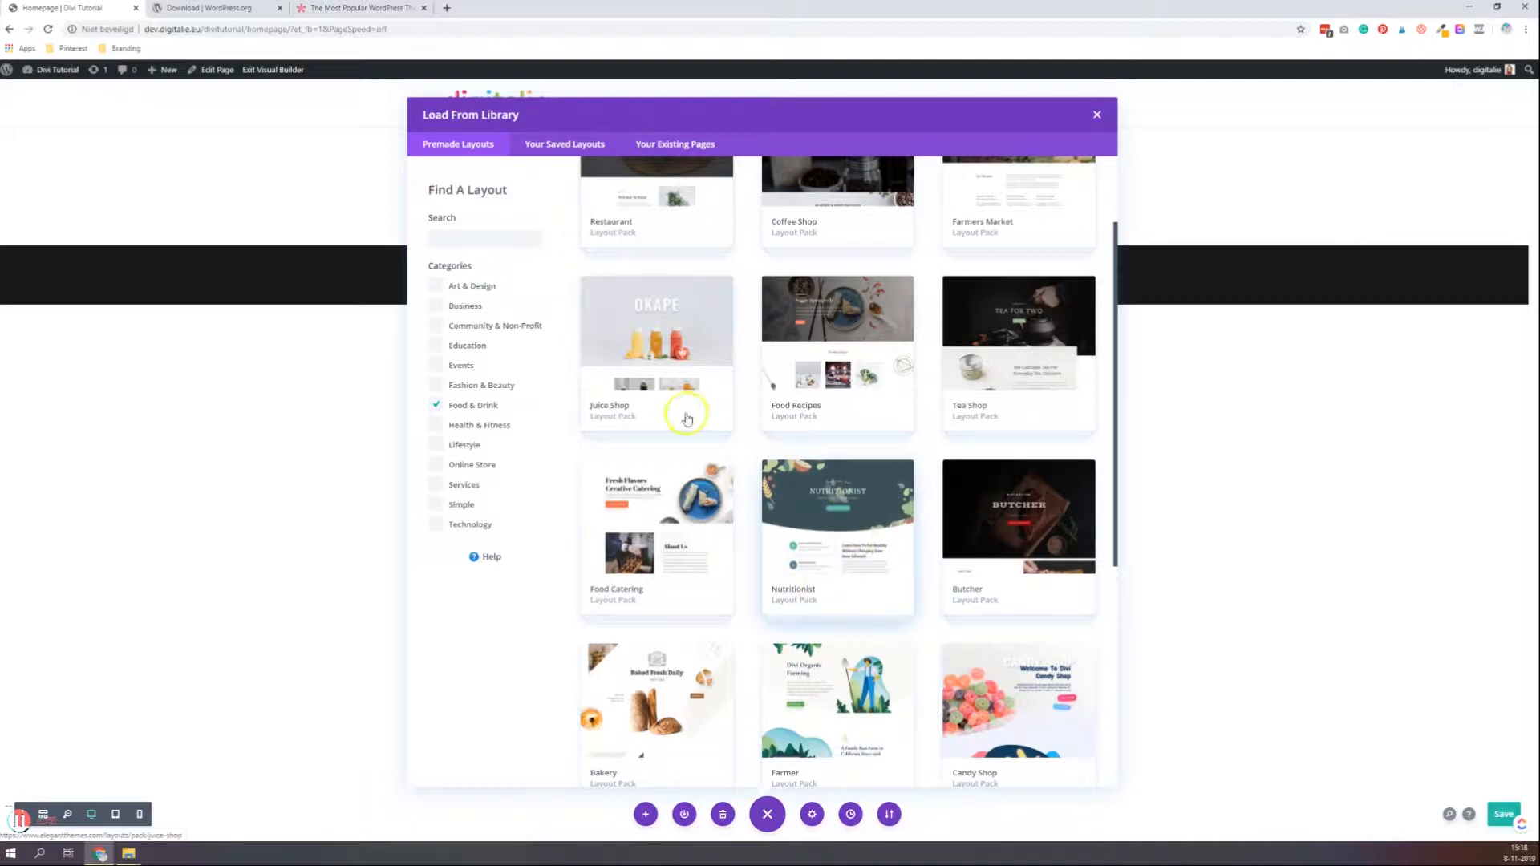
click(438, 407)
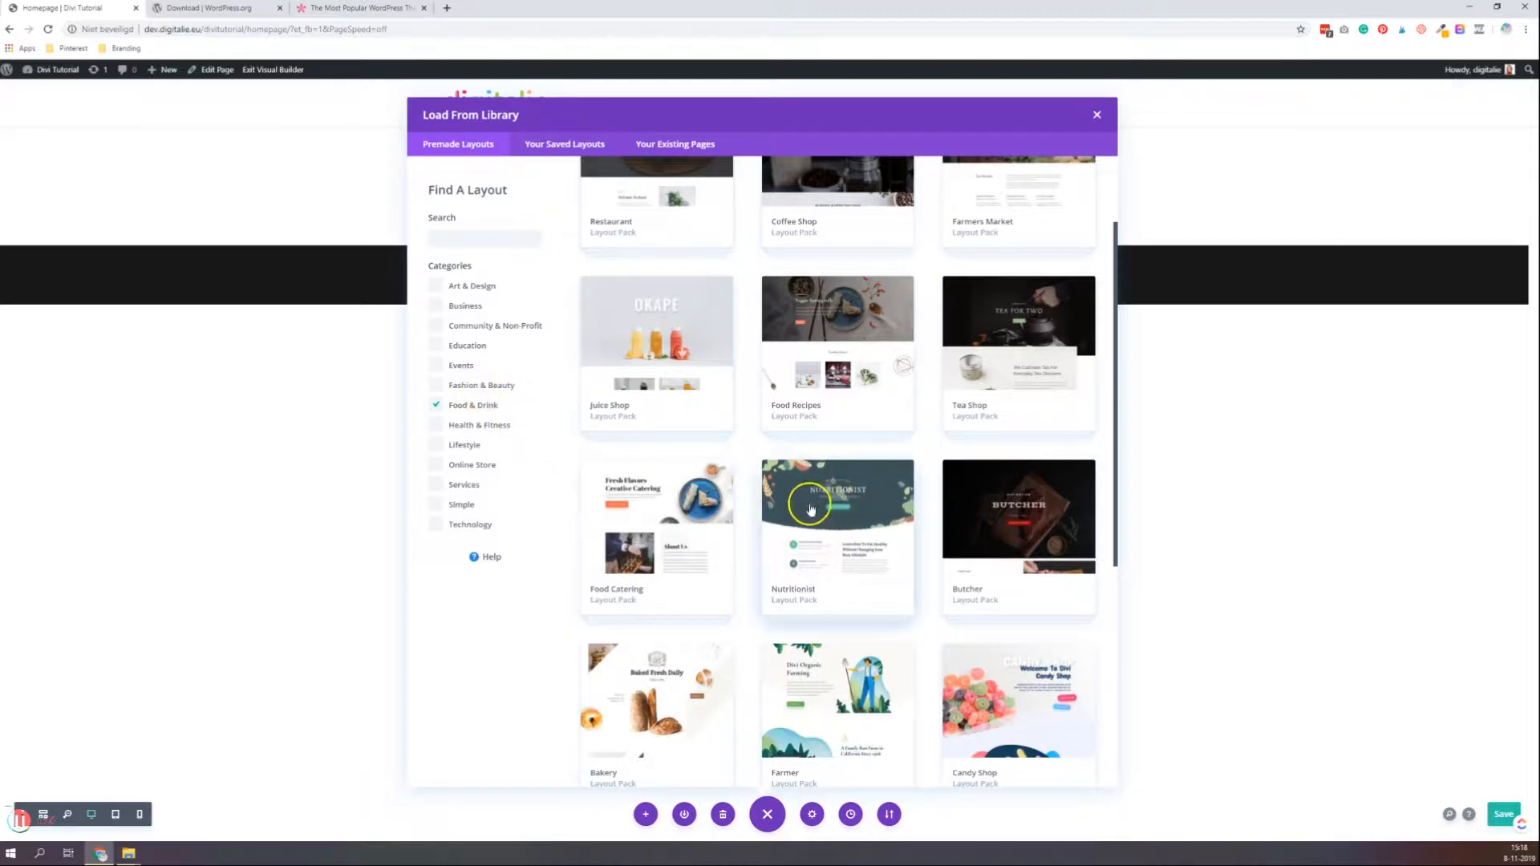
click(435, 408)
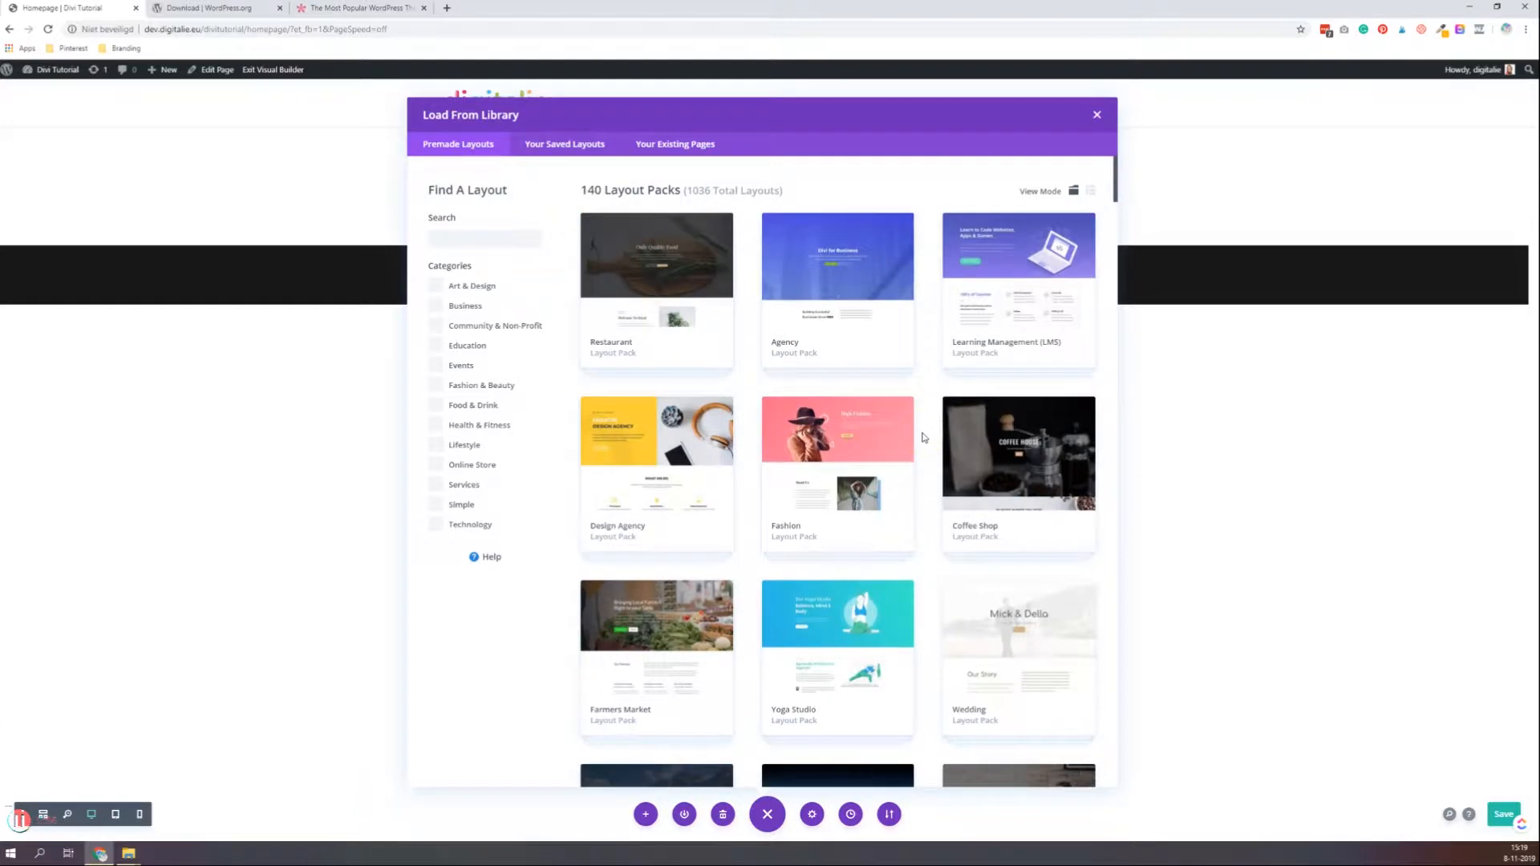
Browse the unfiltered premade layout packs, looking at designs such as Food Recipes and Design Conference
scroll(931, 429, down, 15)
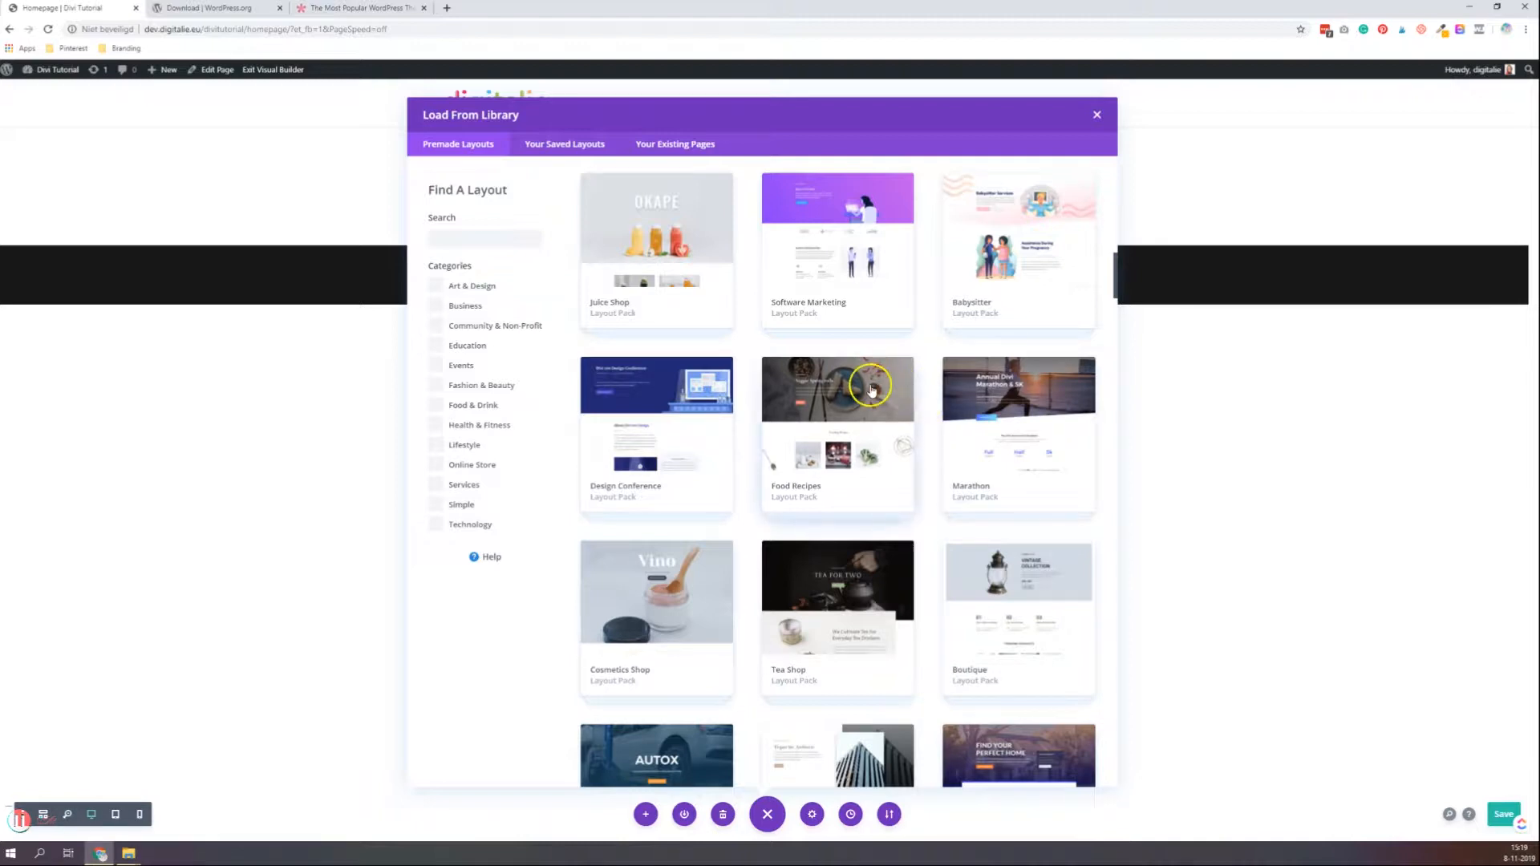
click(857, 424)
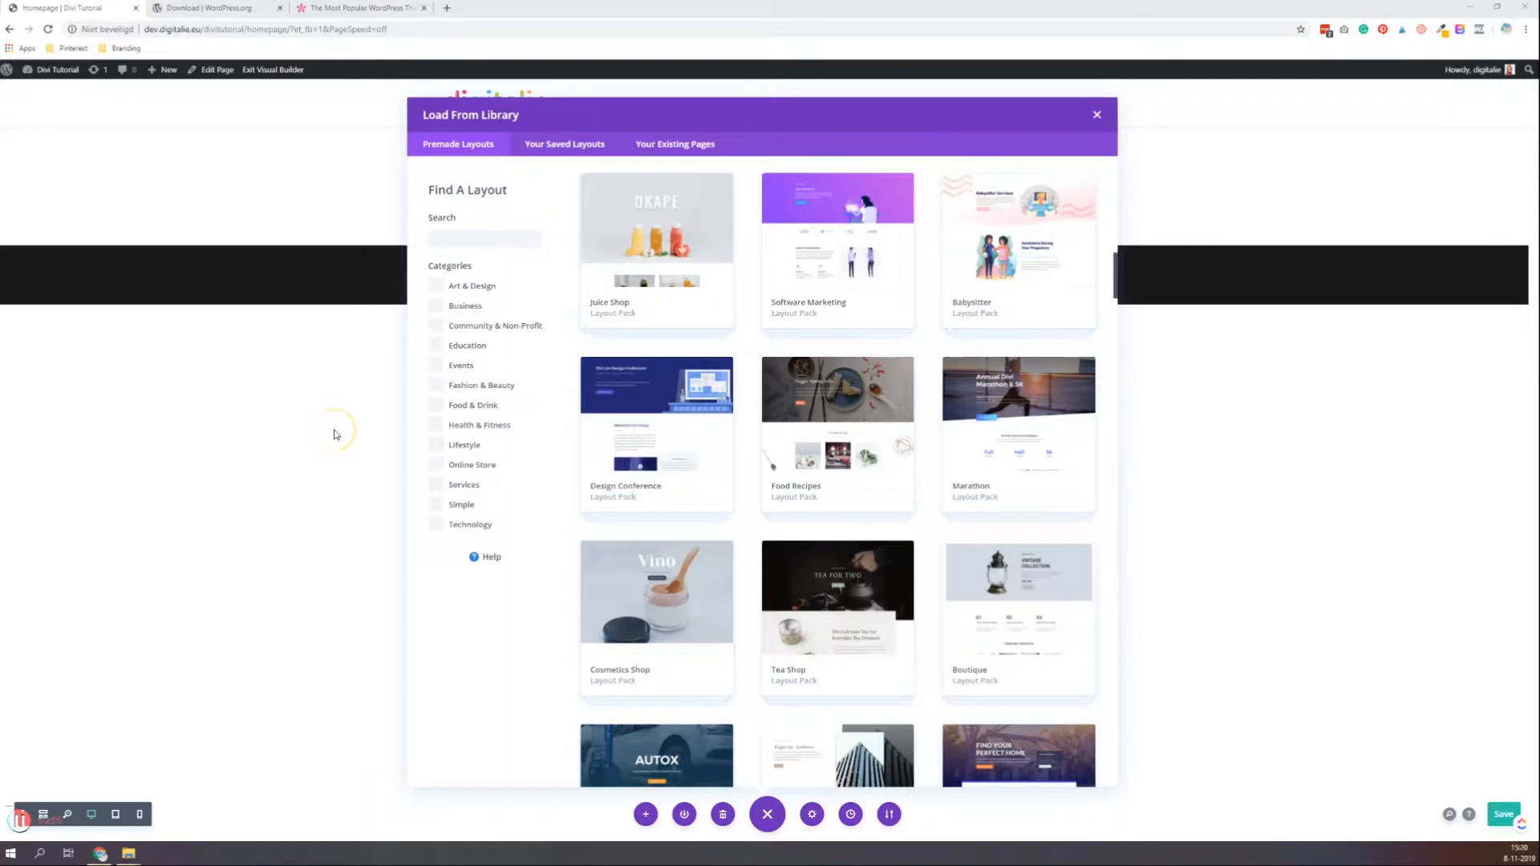
click(346, 446)
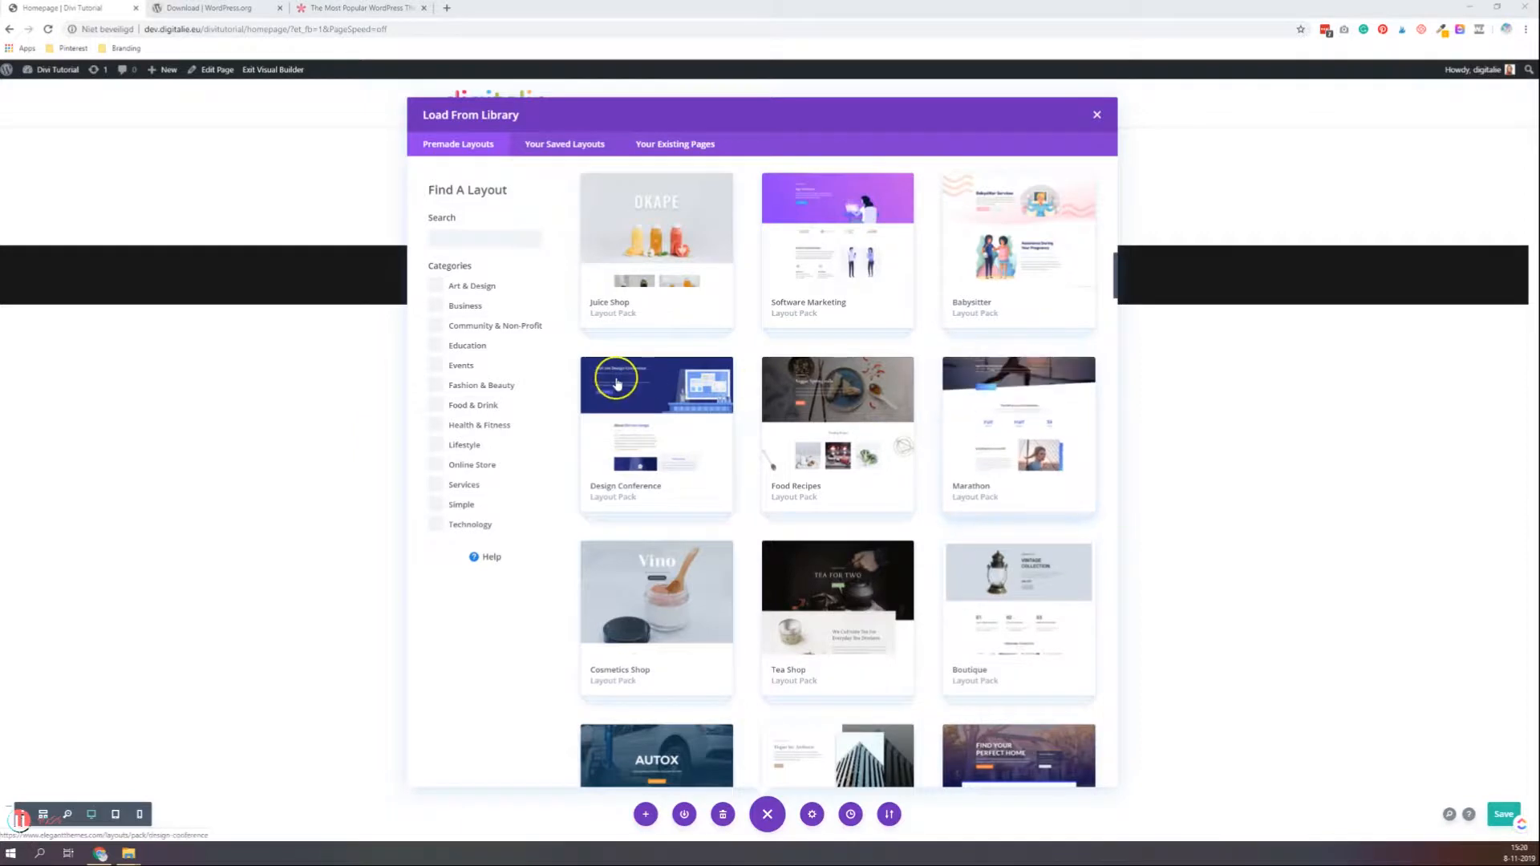
Filter the premade layouts by Food & Drink and open the Cake Maker layout pack
click(481, 413)
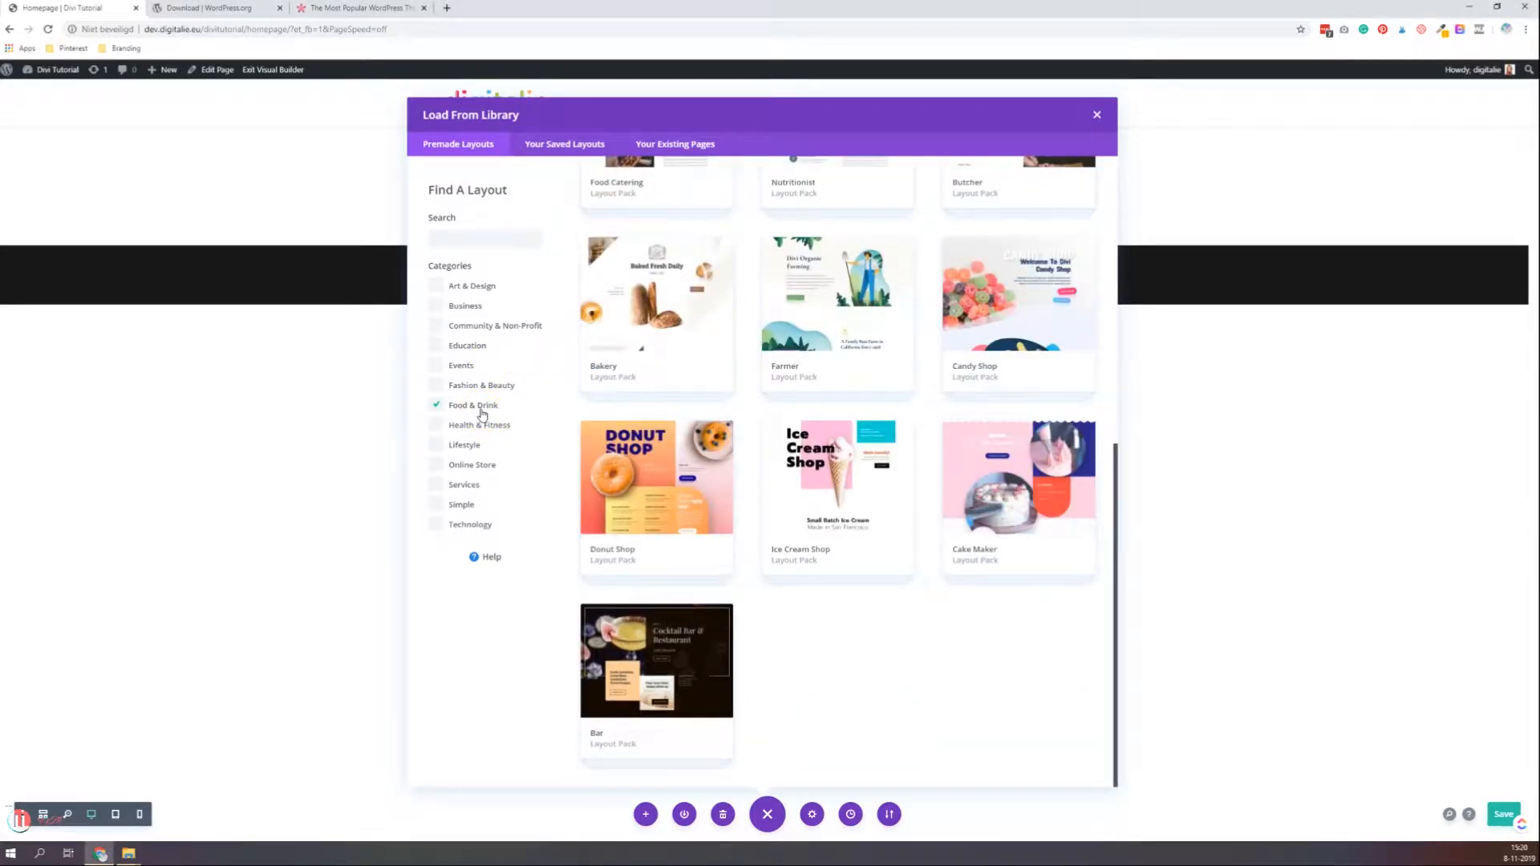
scroll(894, 473, up, 7)
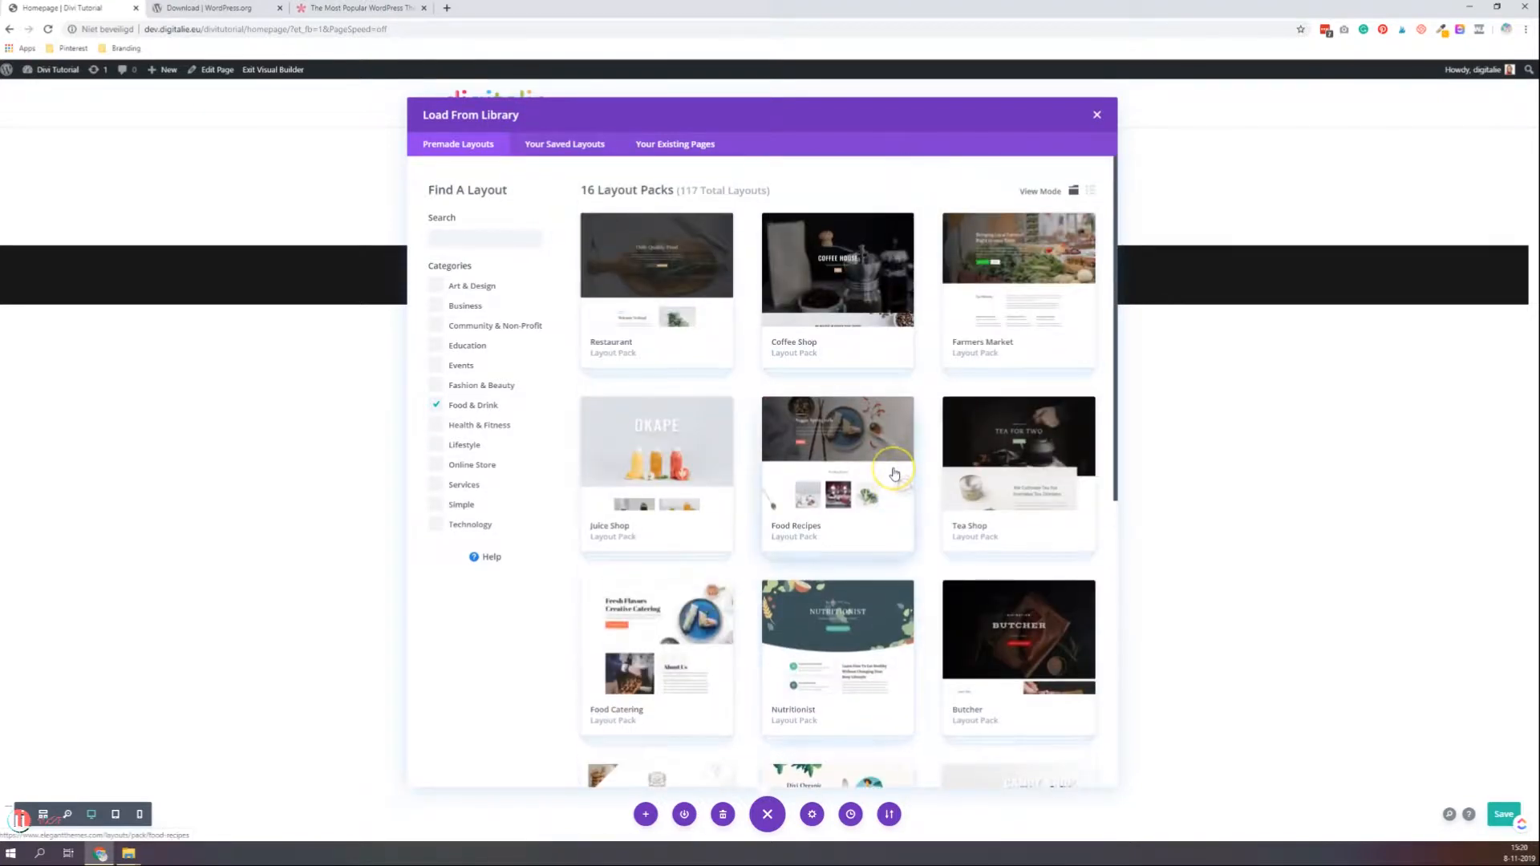
scroll(895, 473, down, 7)
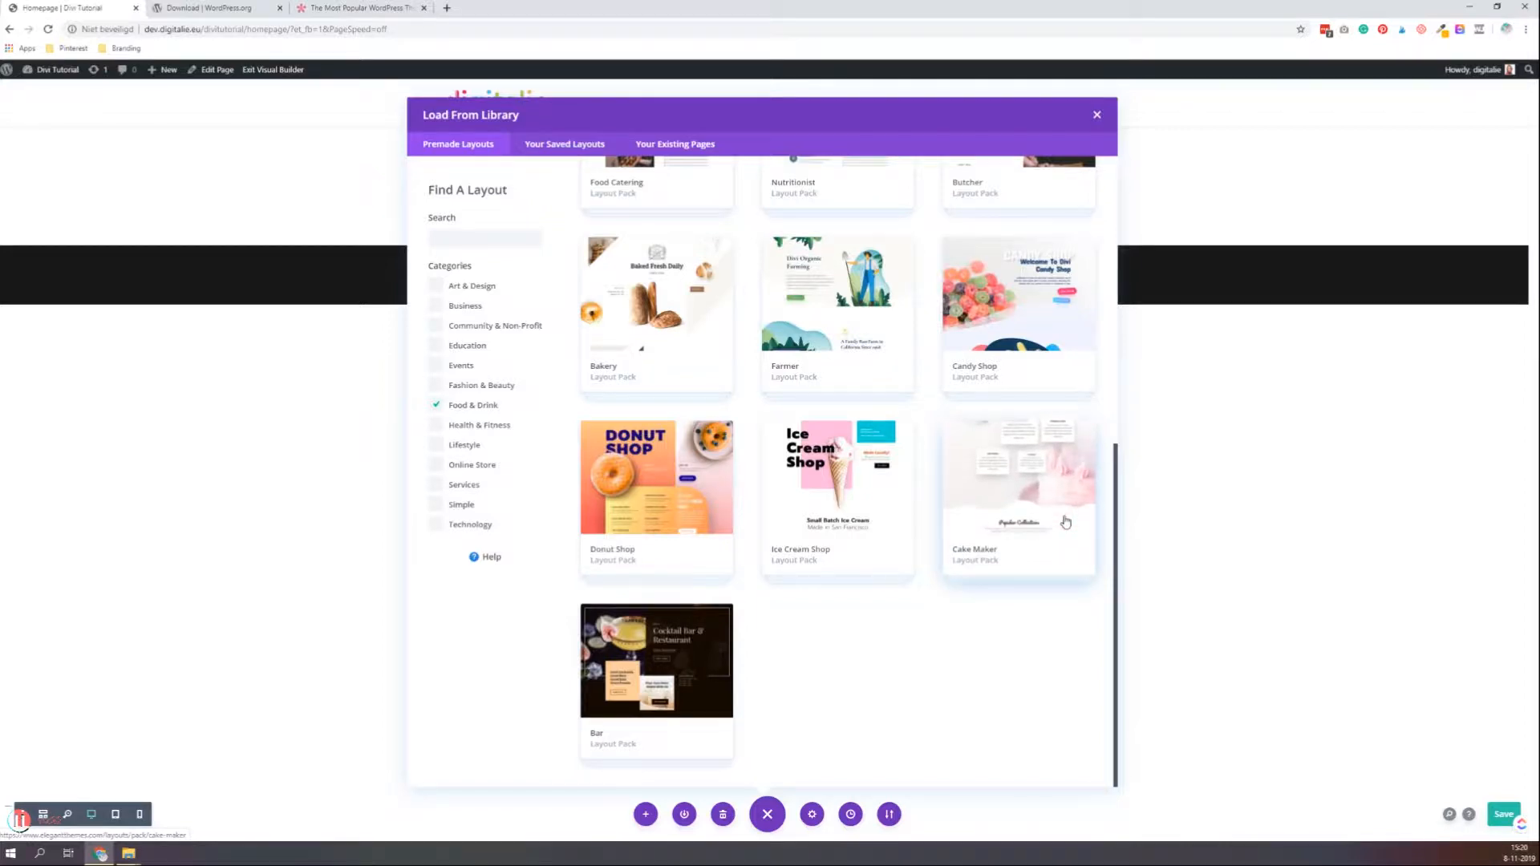
click(1065, 523)
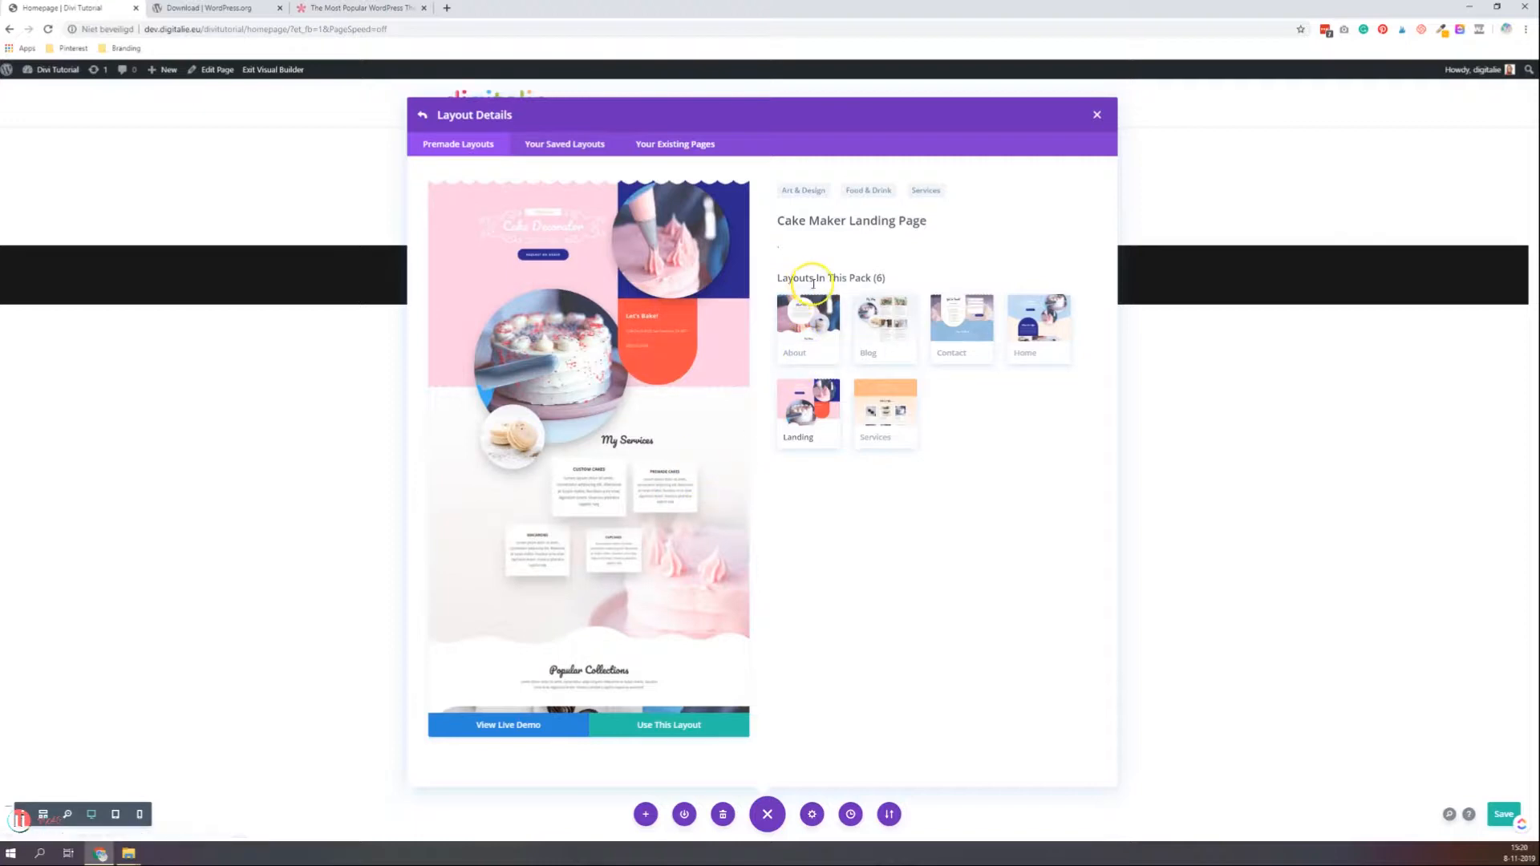
Preview the About, Blog, Contact, Home, Landing and Services layouts of the Cake Maker pack
click(806, 323)
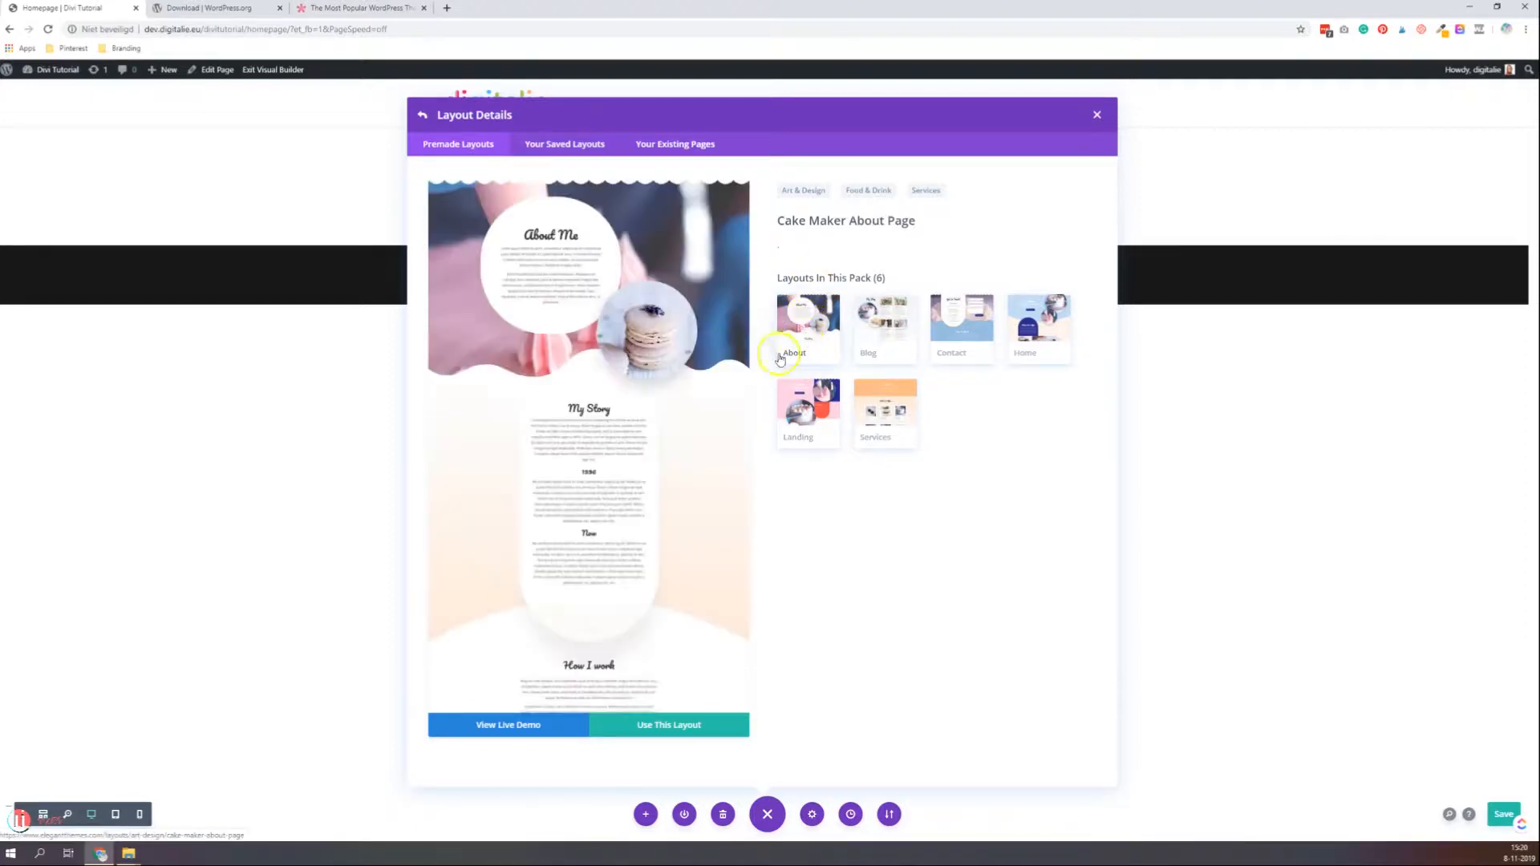
click(894, 343)
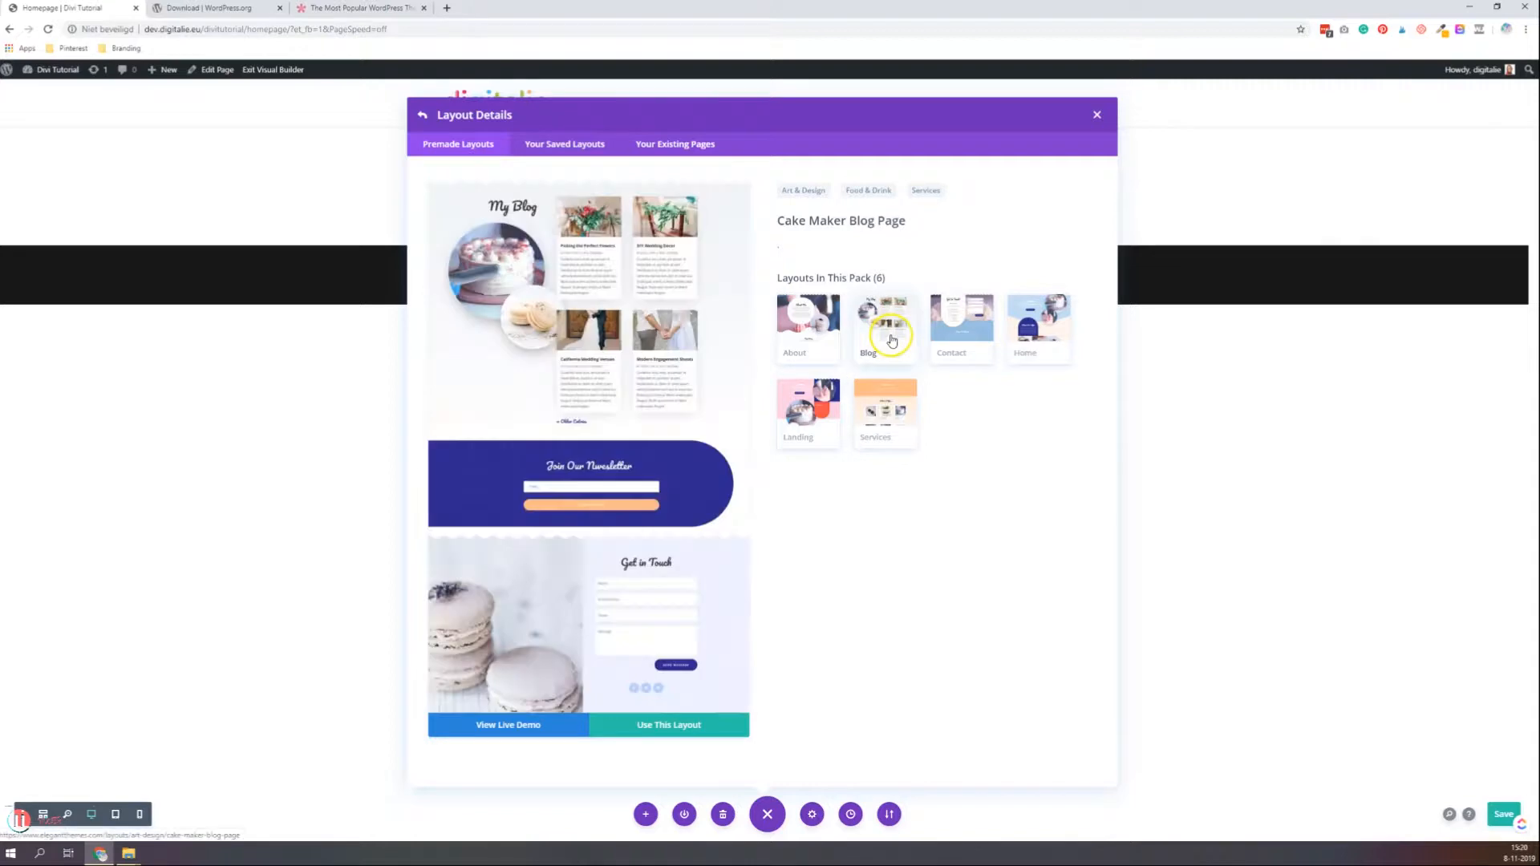
click(980, 336)
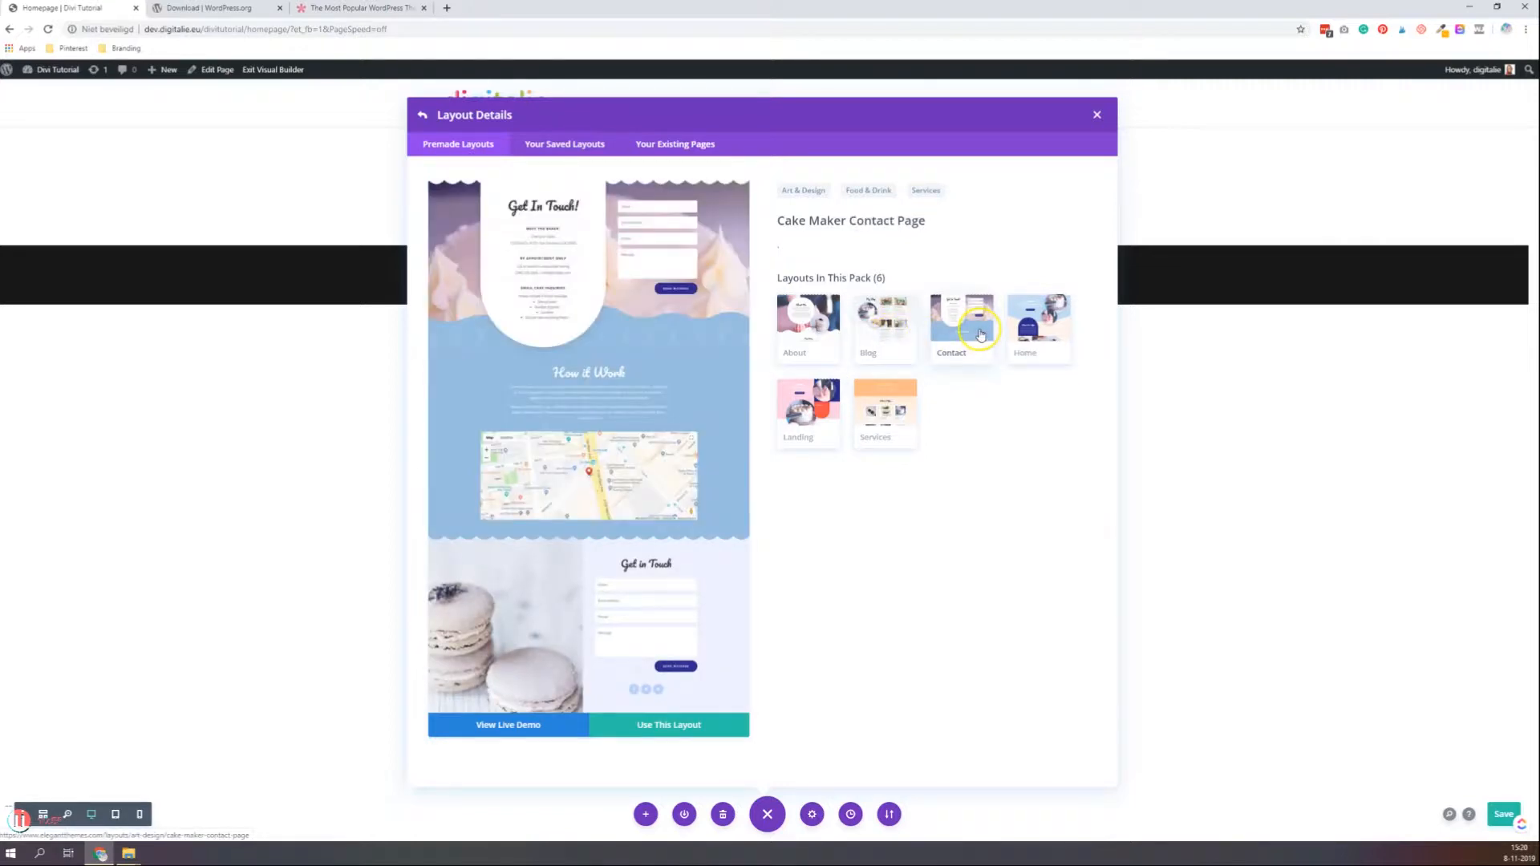
click(1044, 333)
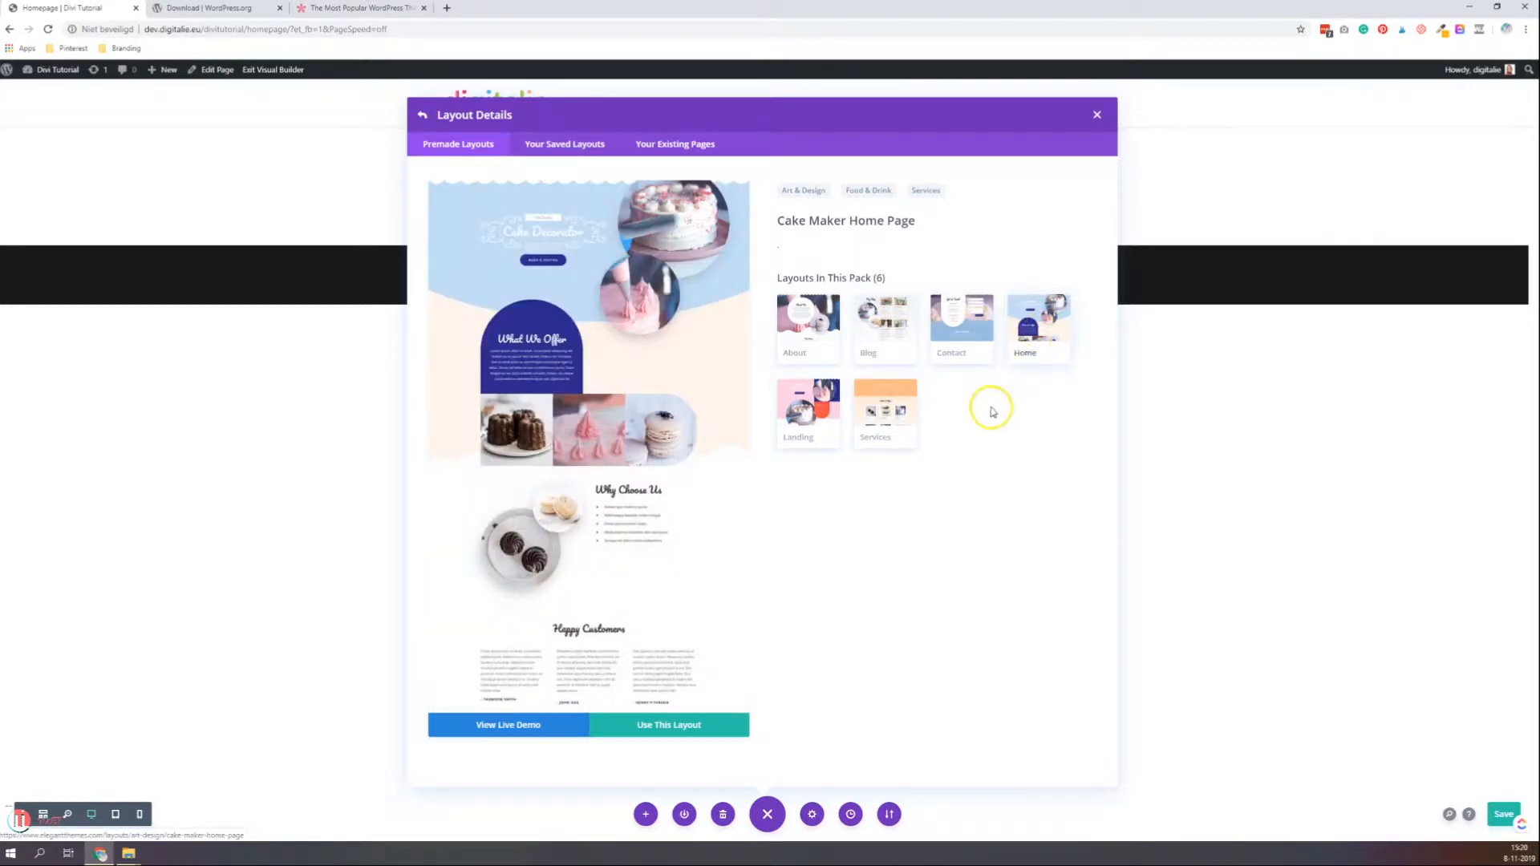
click(832, 421)
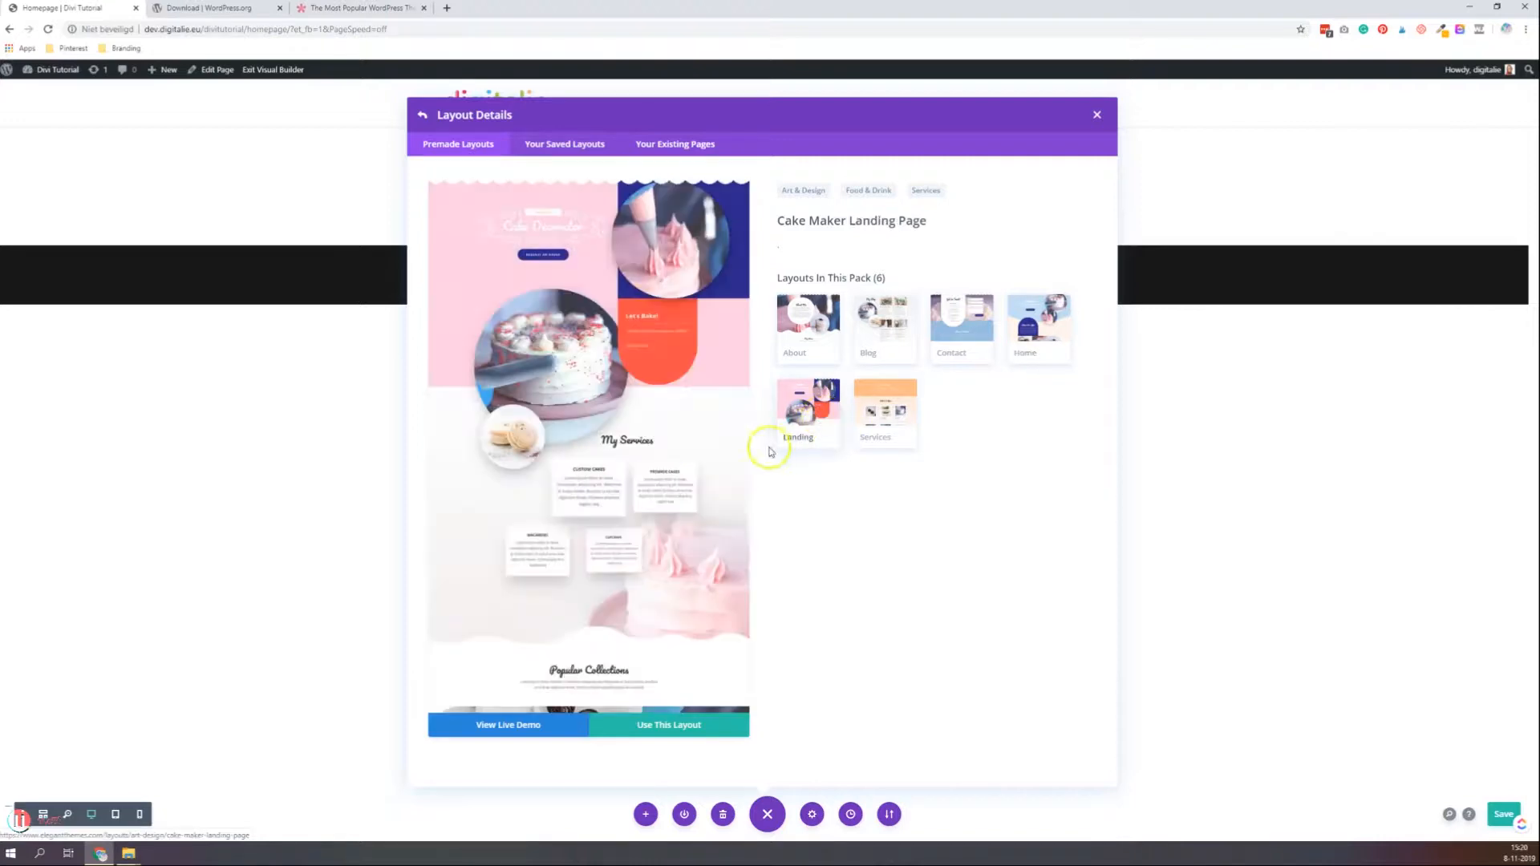
click(889, 424)
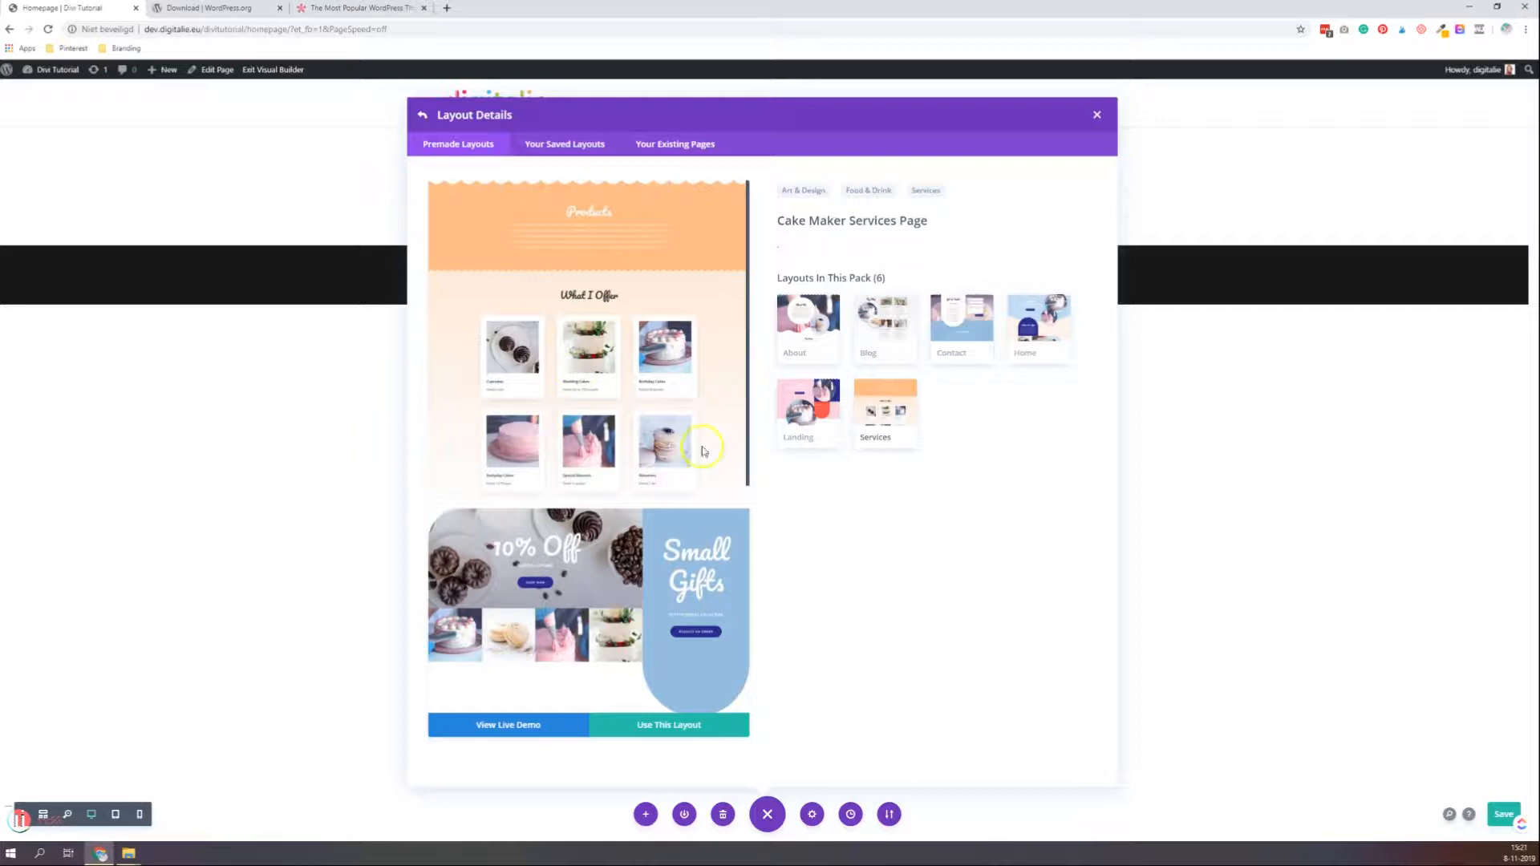
Compare the Cake Maker Home layout with the Landing layout, examining the Landing preview over its full length
click(1056, 338)
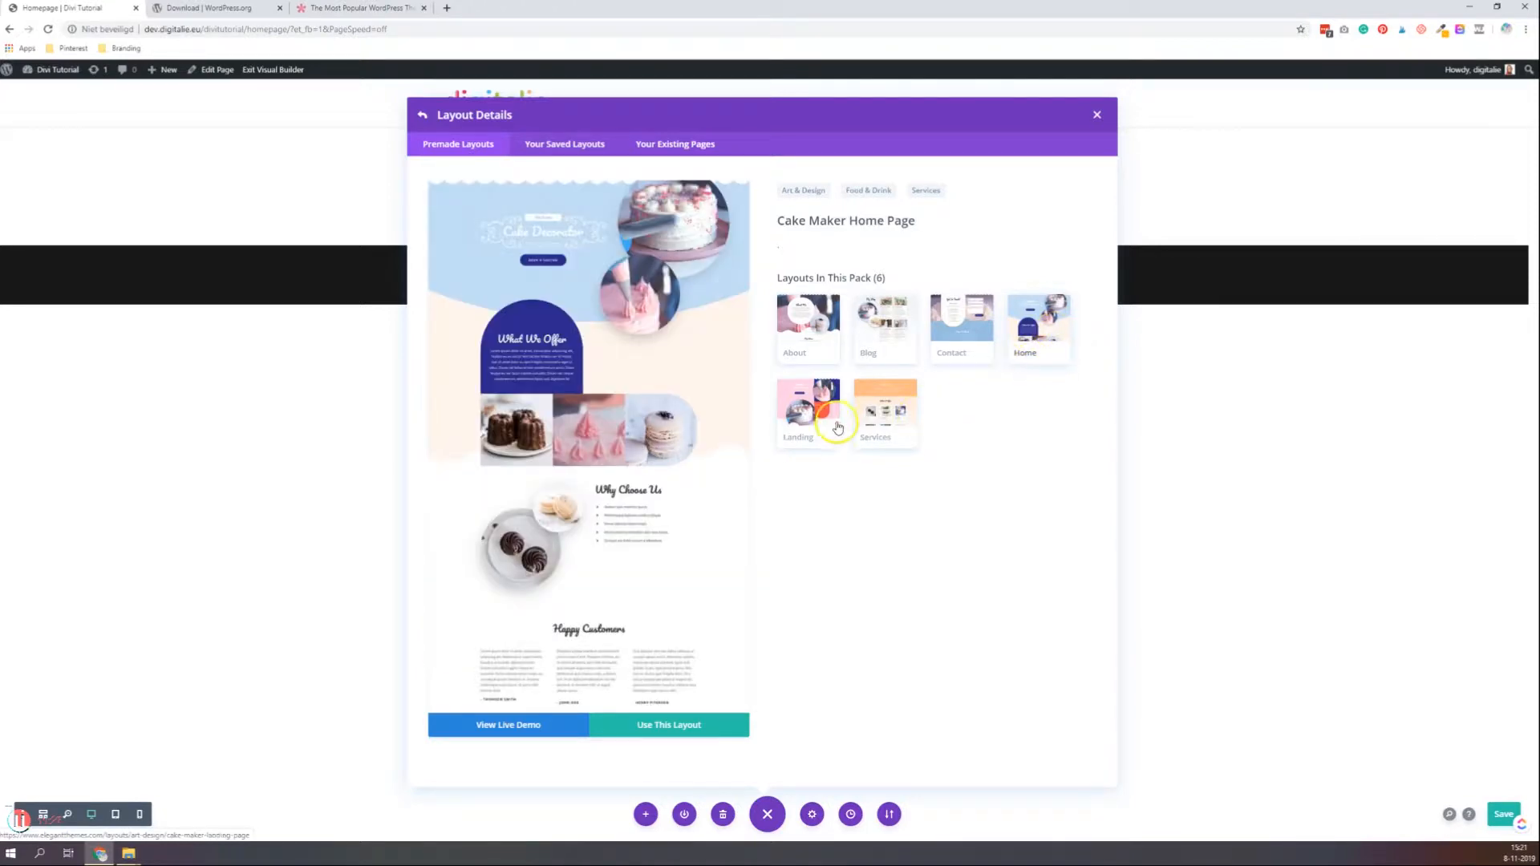
click(808, 409)
scroll(706, 409, down, 10)
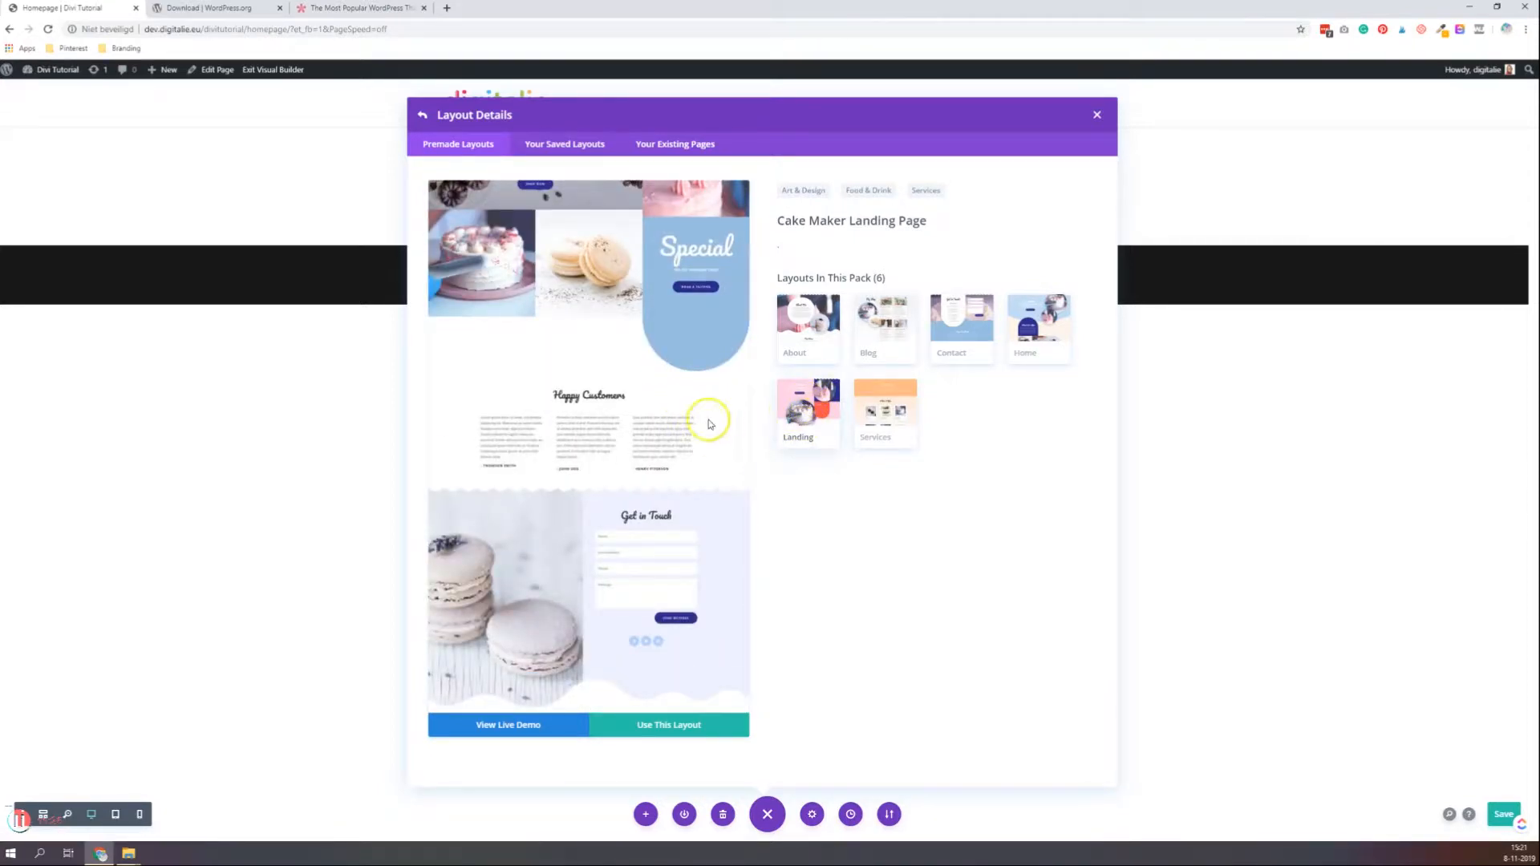
scroll(705, 413, up, 10)
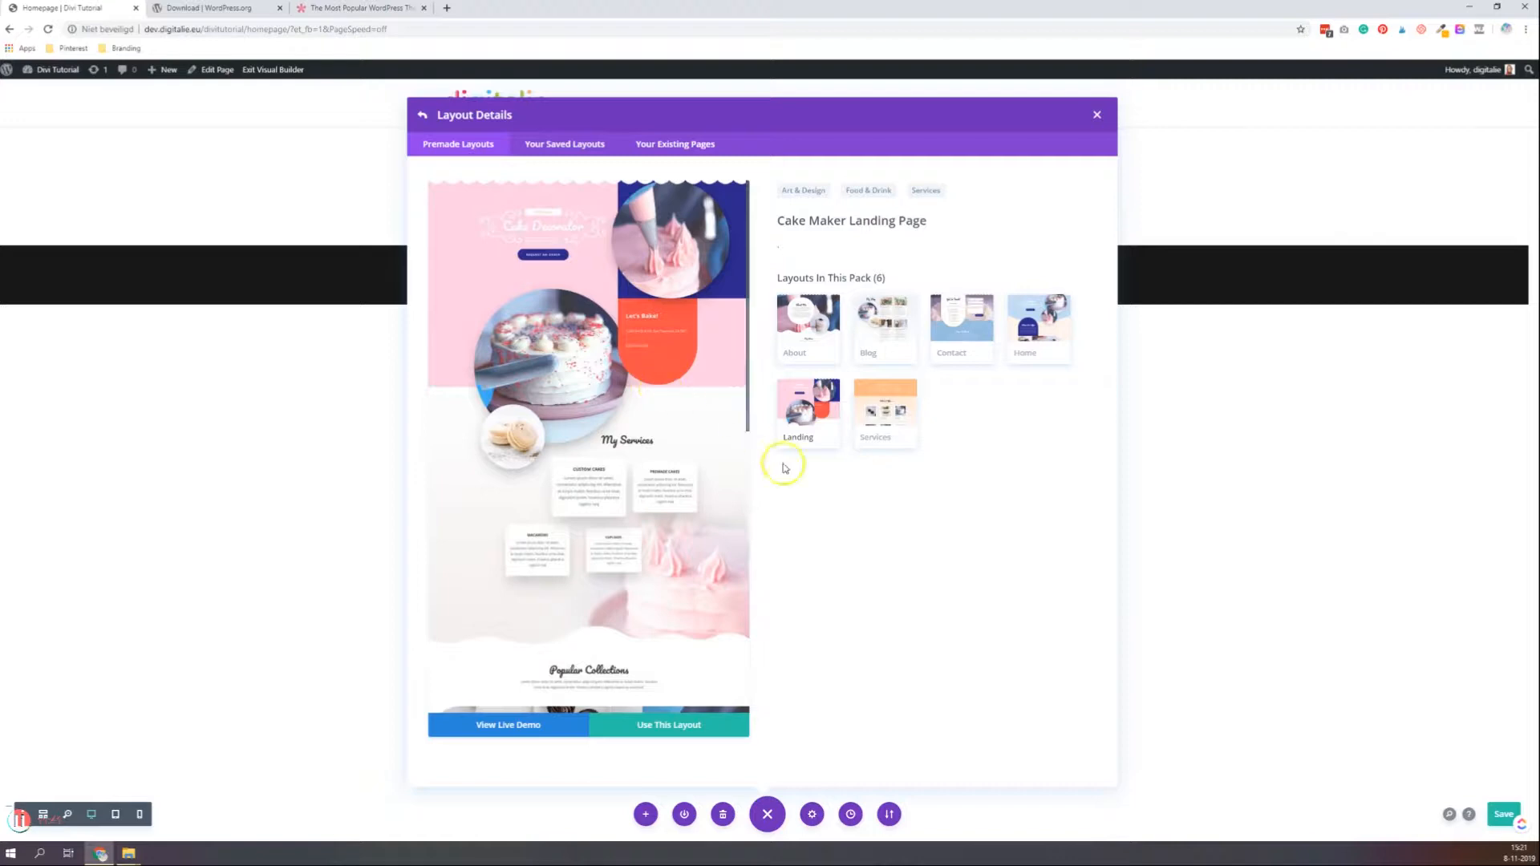
Load the Cake Maker Landing layout onto the page, authenticating with the Elegant Themes username and API key
click(792, 434)
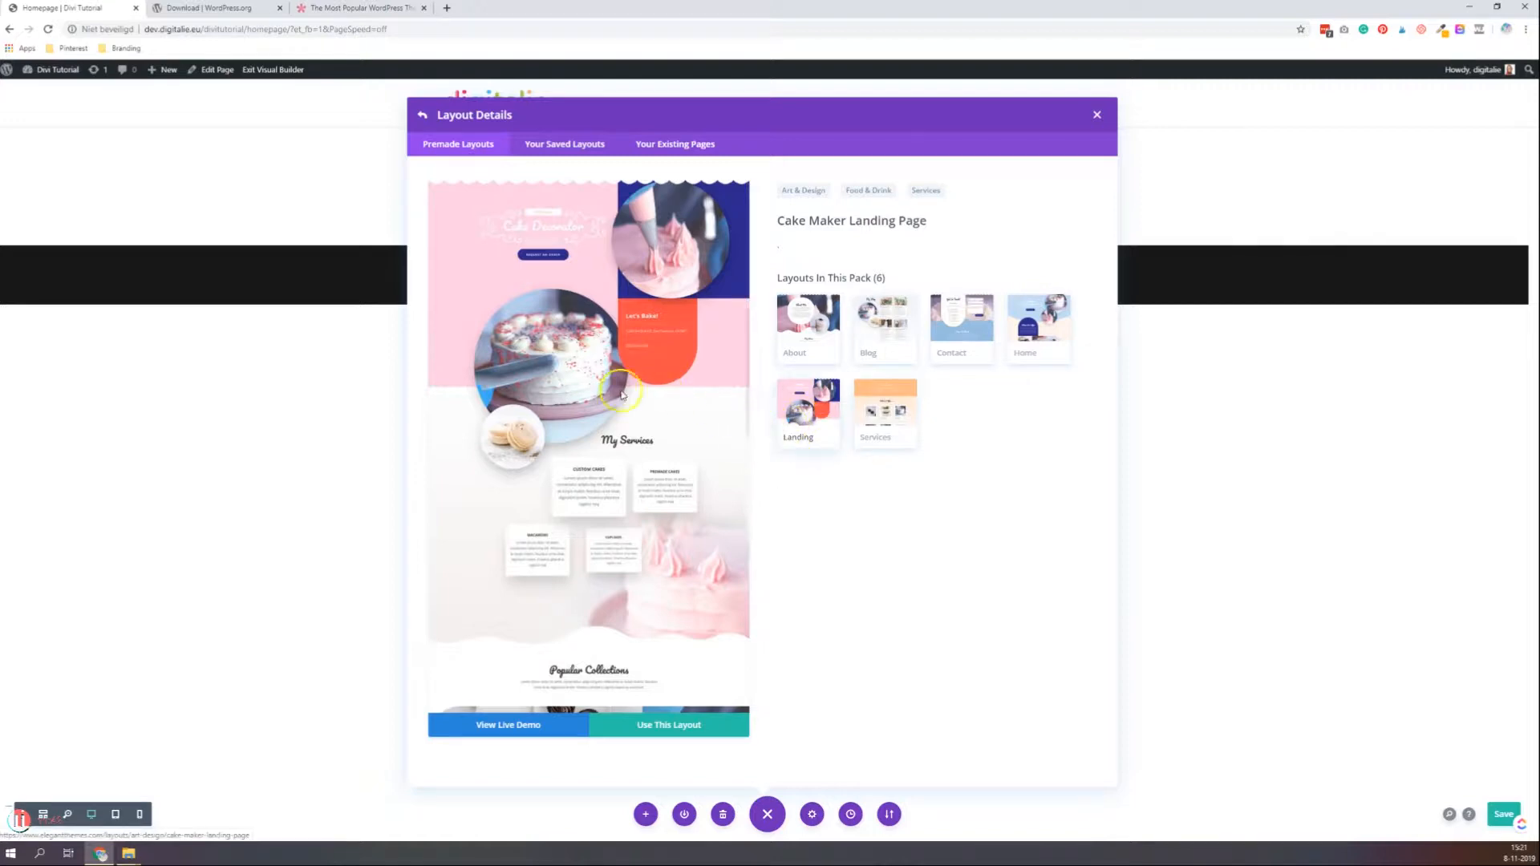
scroll(592, 402, down, 6)
scroll(592, 402, down, 2)
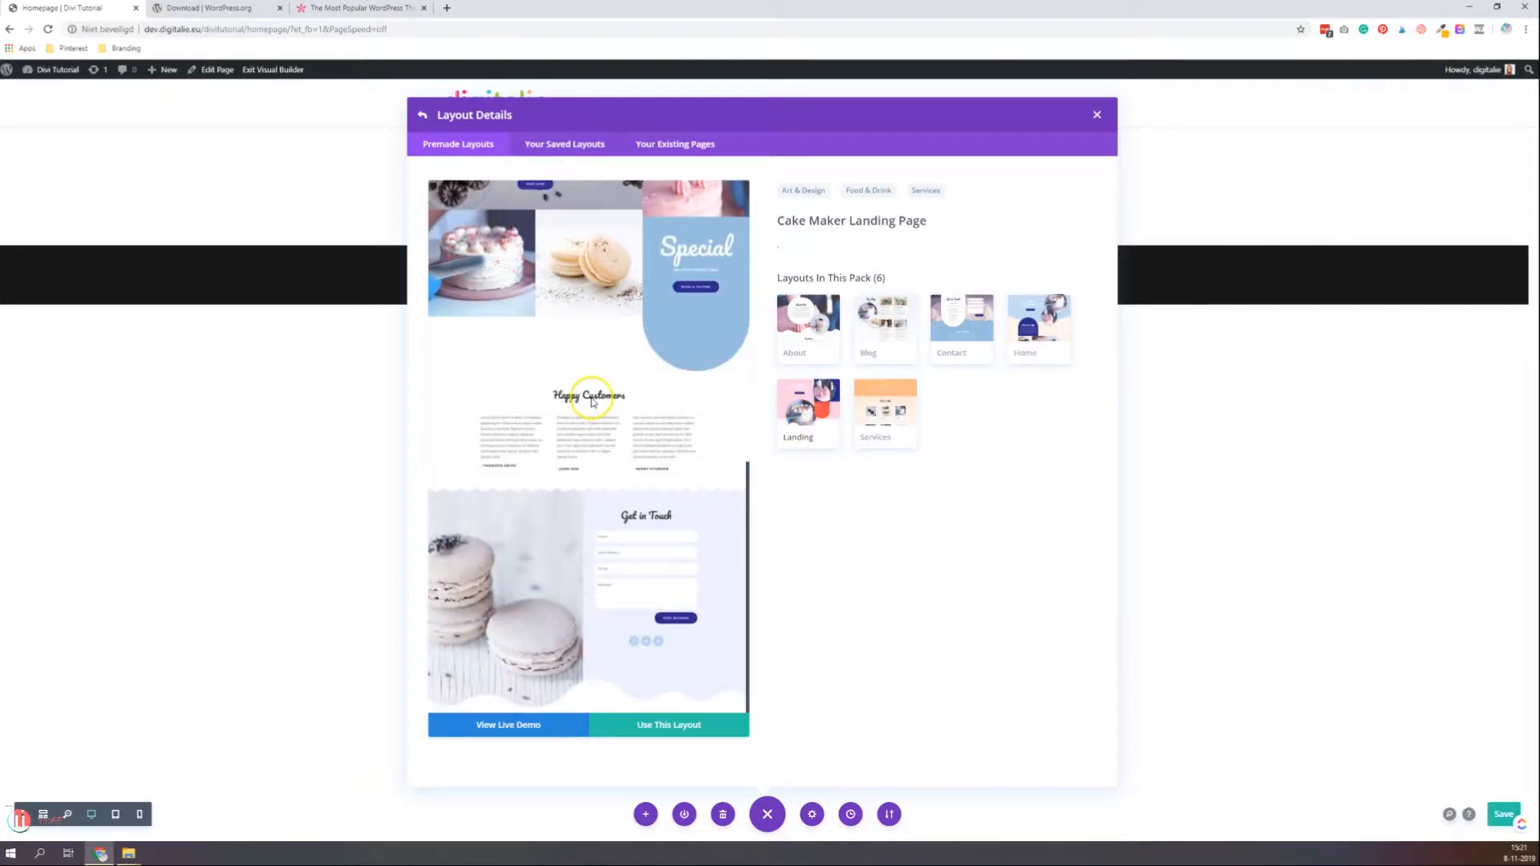
scroll(640, 413, up, 8)
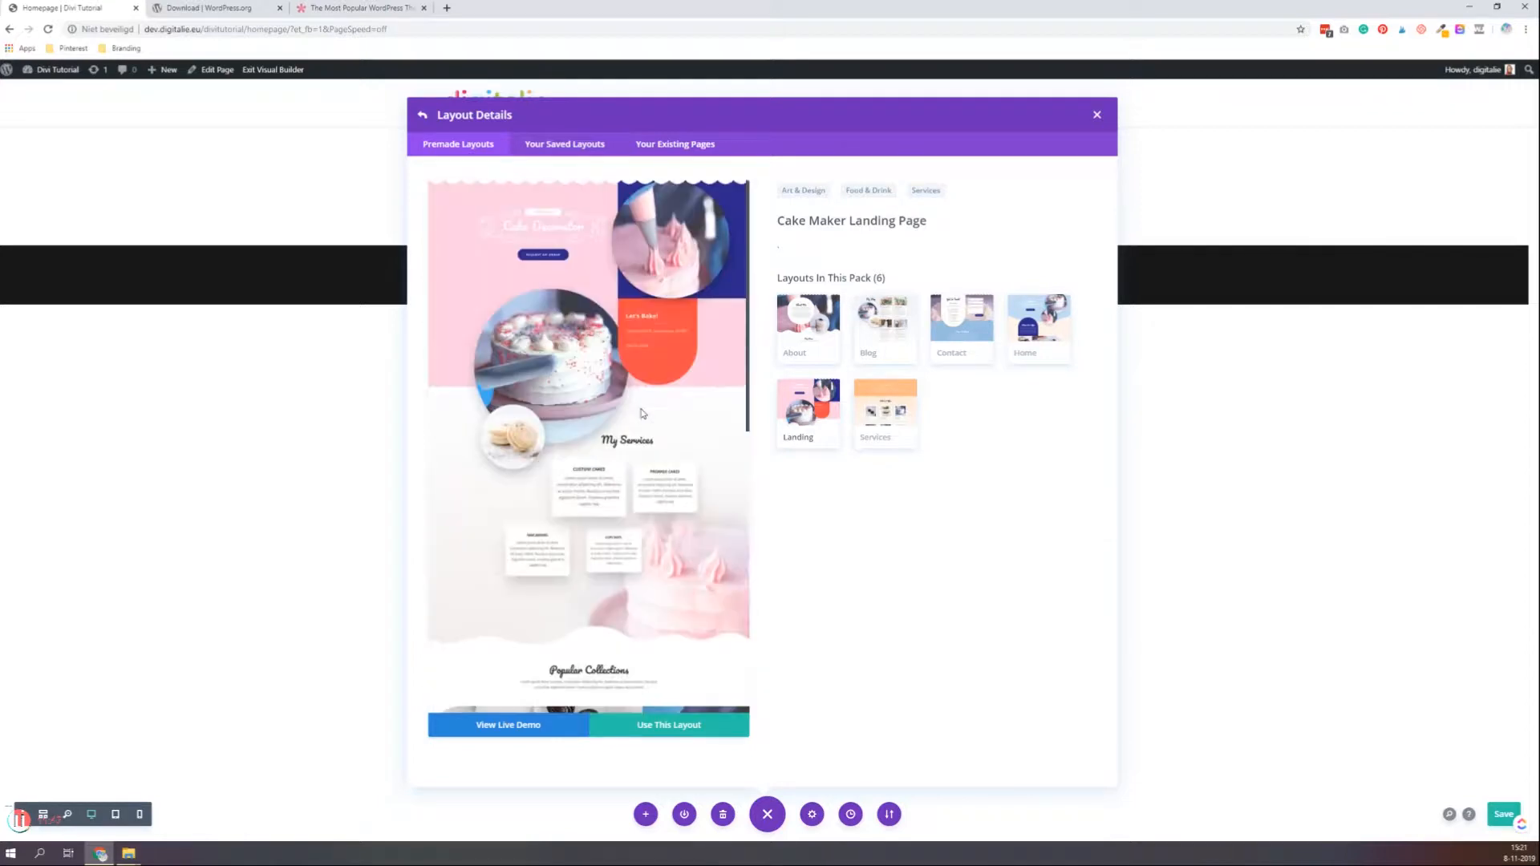
click(684, 727)
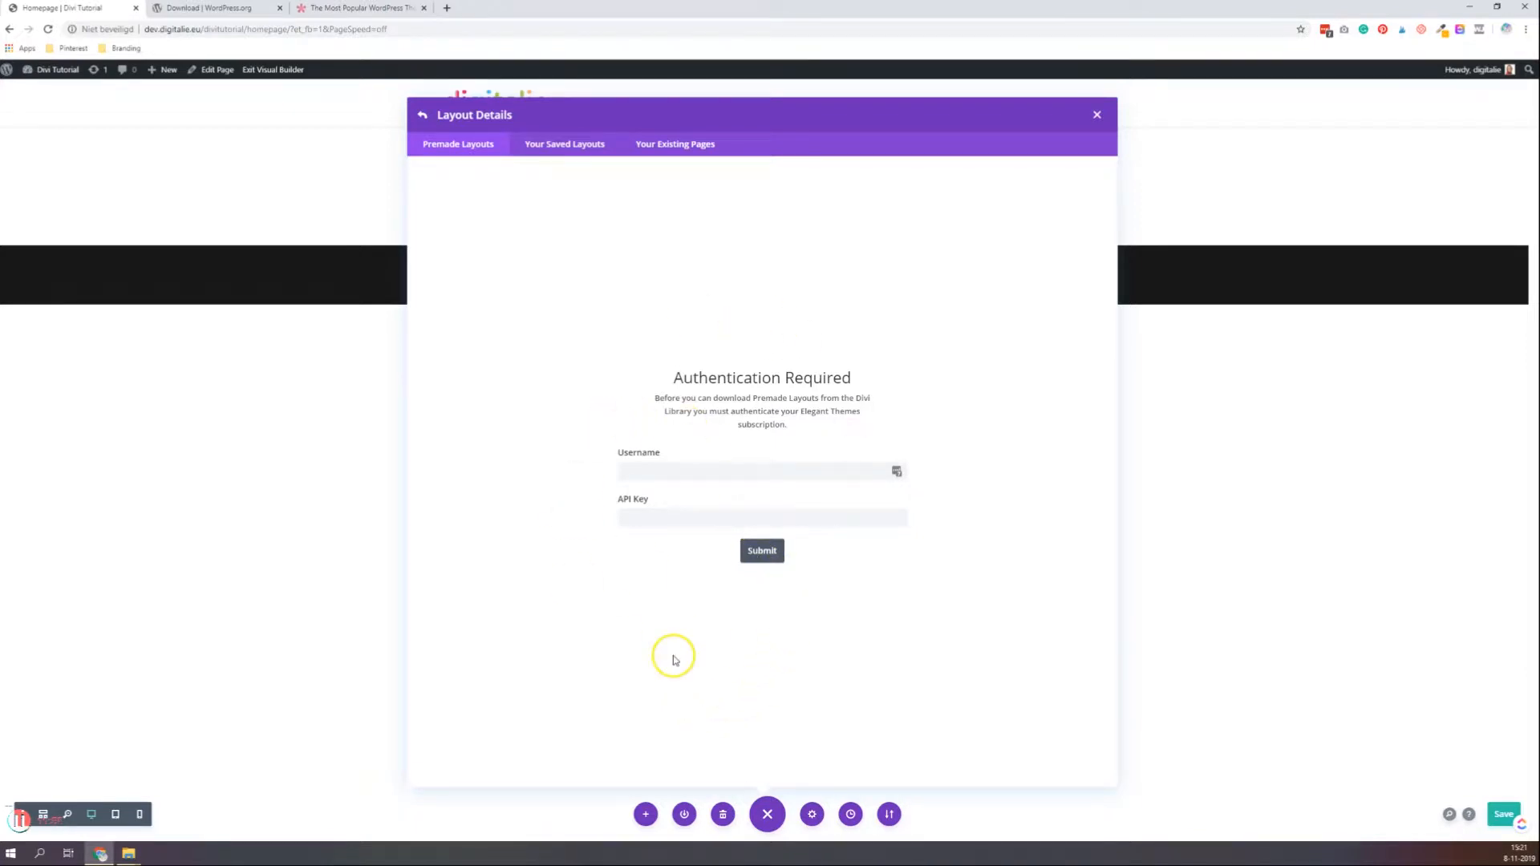
drag(331, 10, 0, 48)
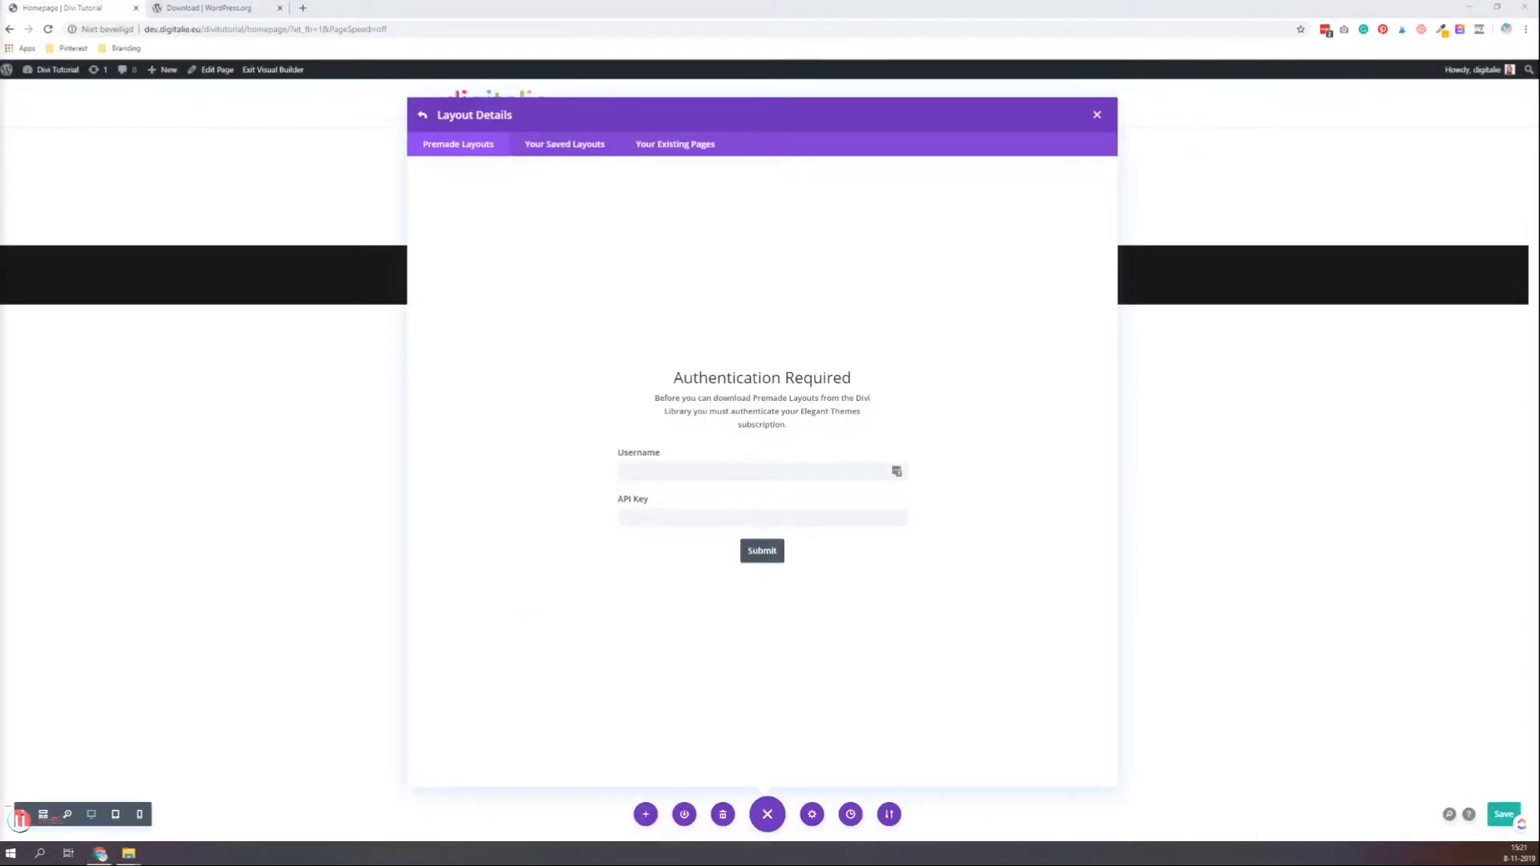
click(754, 556)
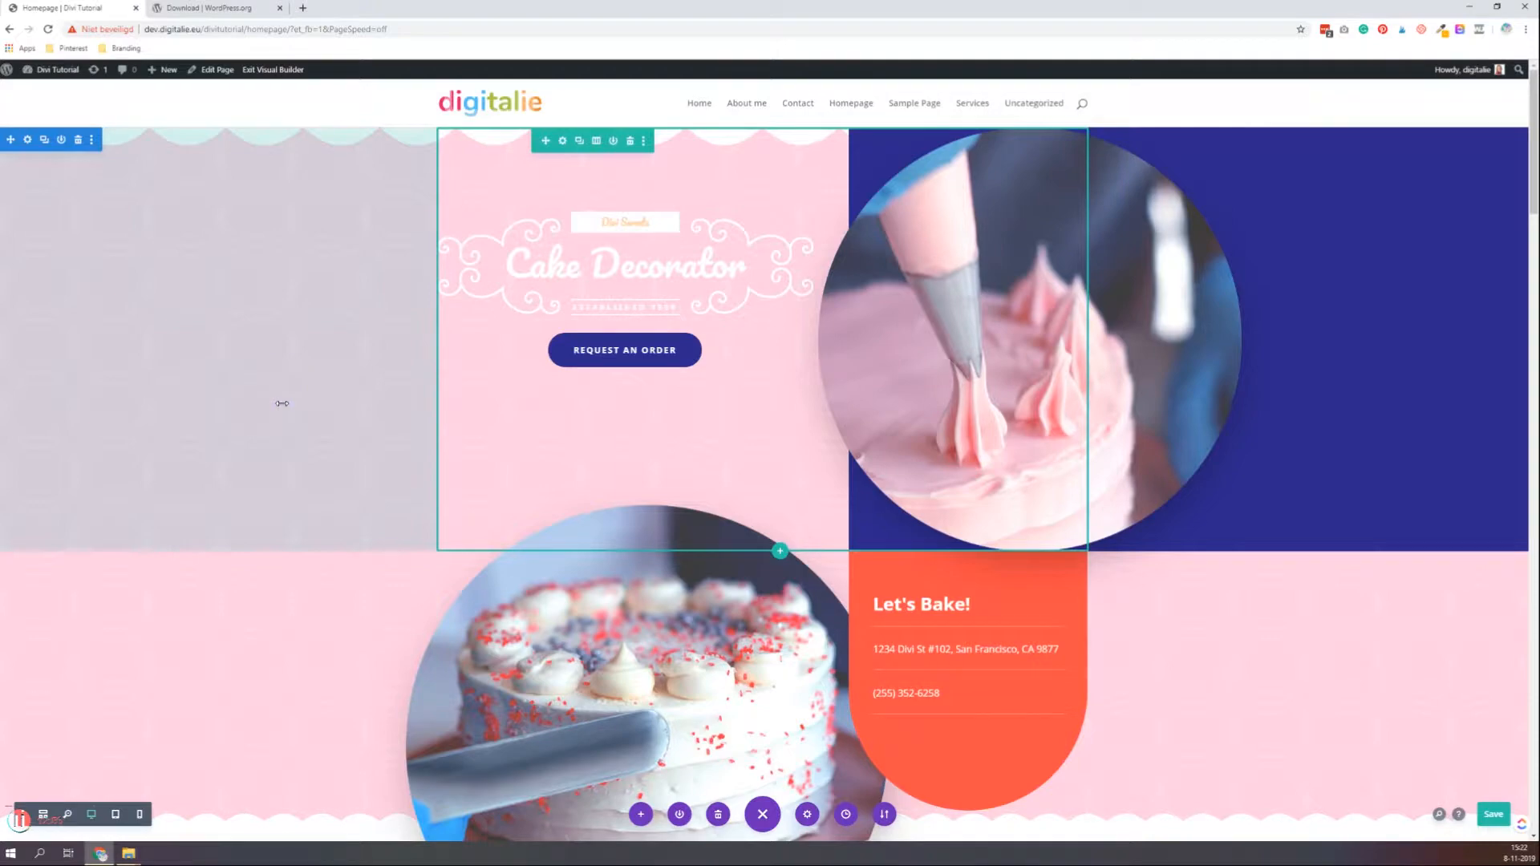
Examine the loaded Cake Maker layout on the homepage, from the header through the services and promos to the contact form
scroll(345, 369, down, 8)
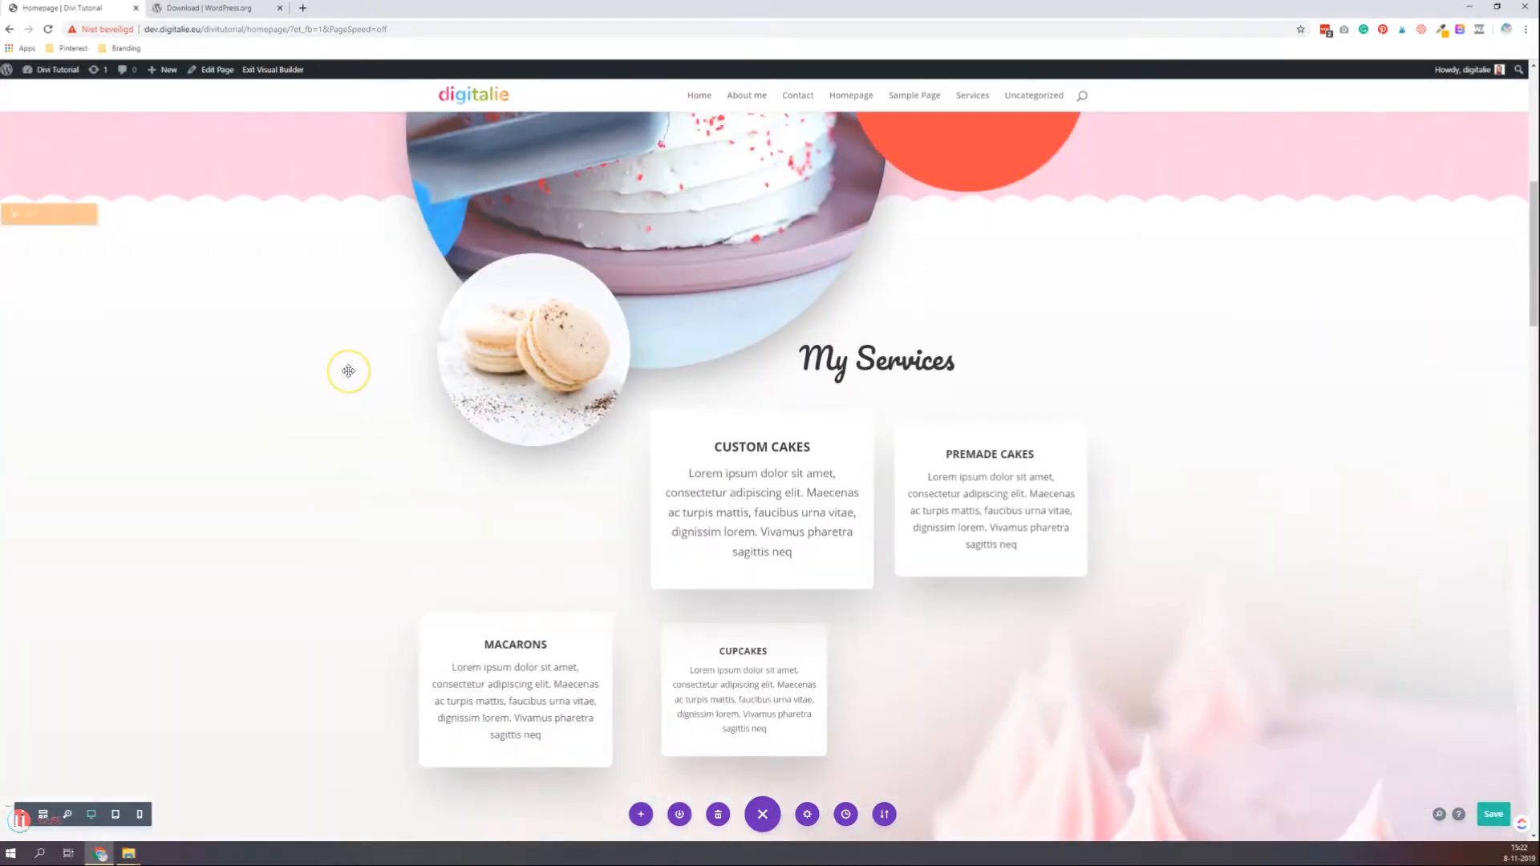
scroll(348, 371, up, 1)
scroll(348, 371, down, 10)
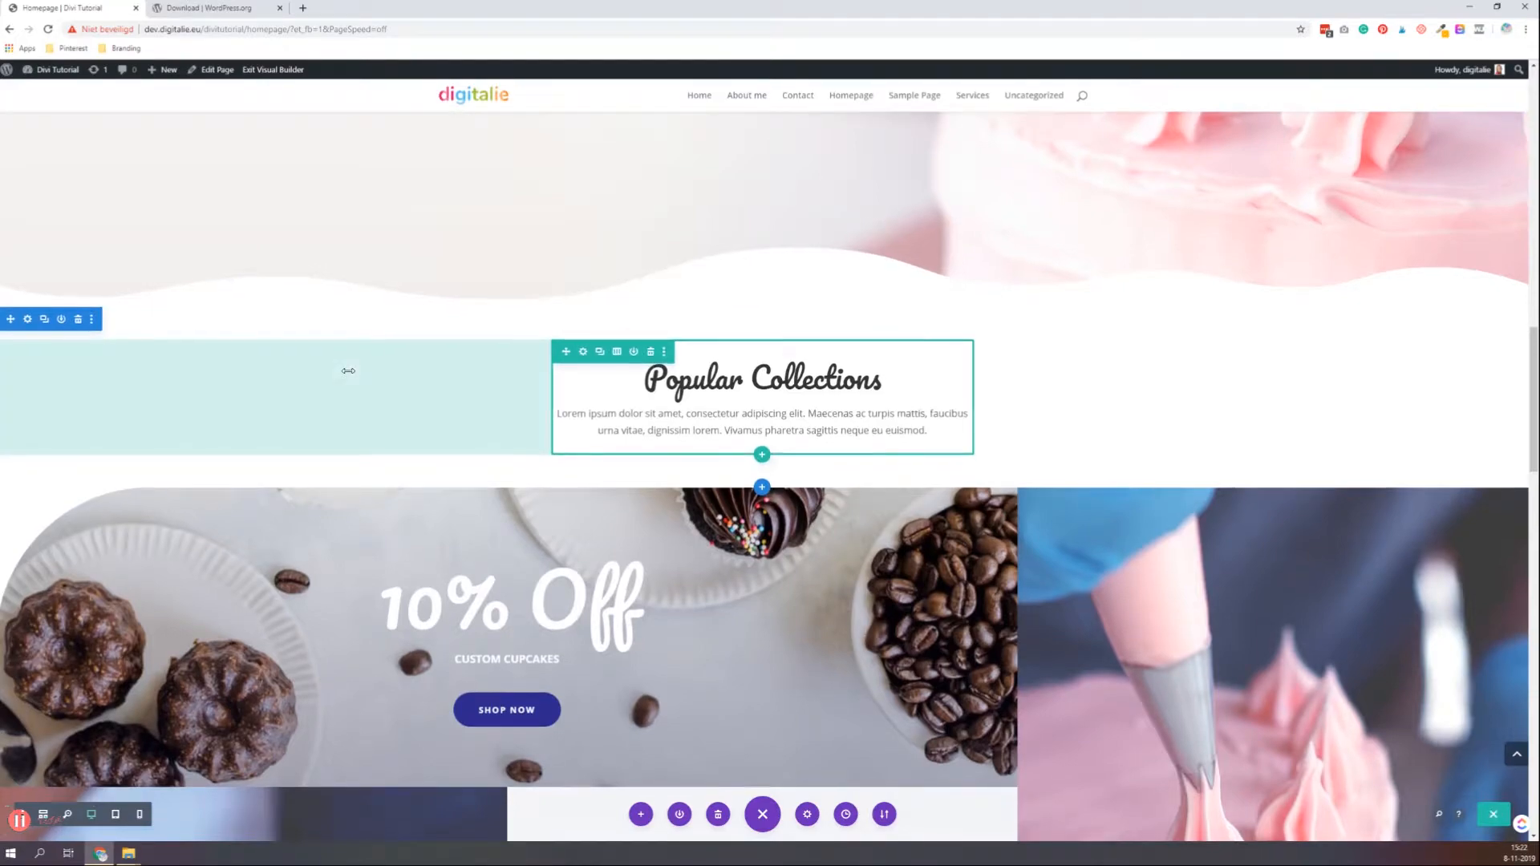
scroll(348, 370, down, 4)
scroll(348, 370, down, 4)
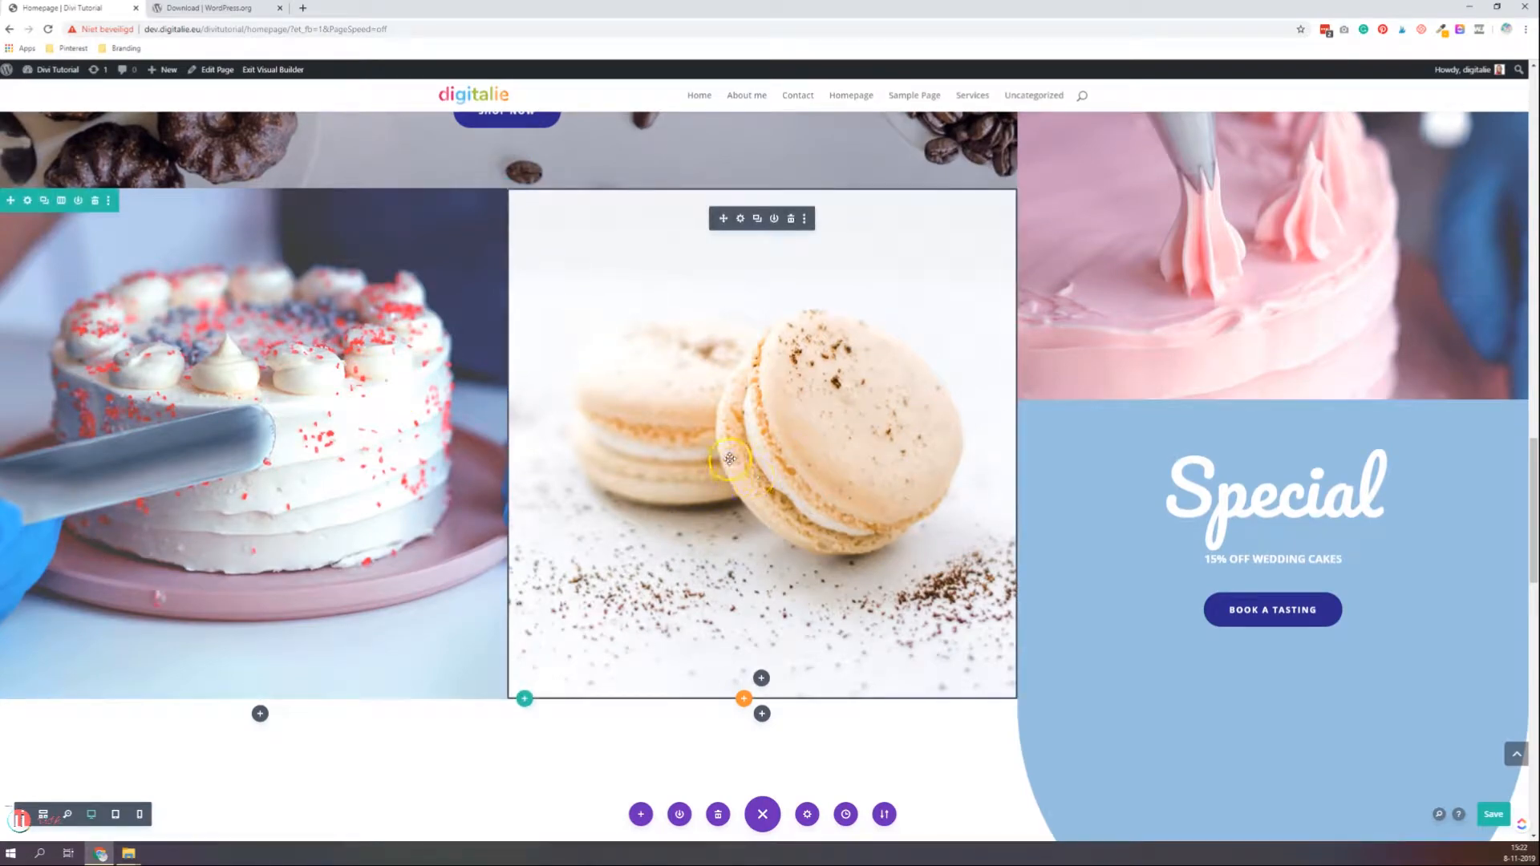
scroll(729, 453, down, 5)
scroll(729, 456, down, 5)
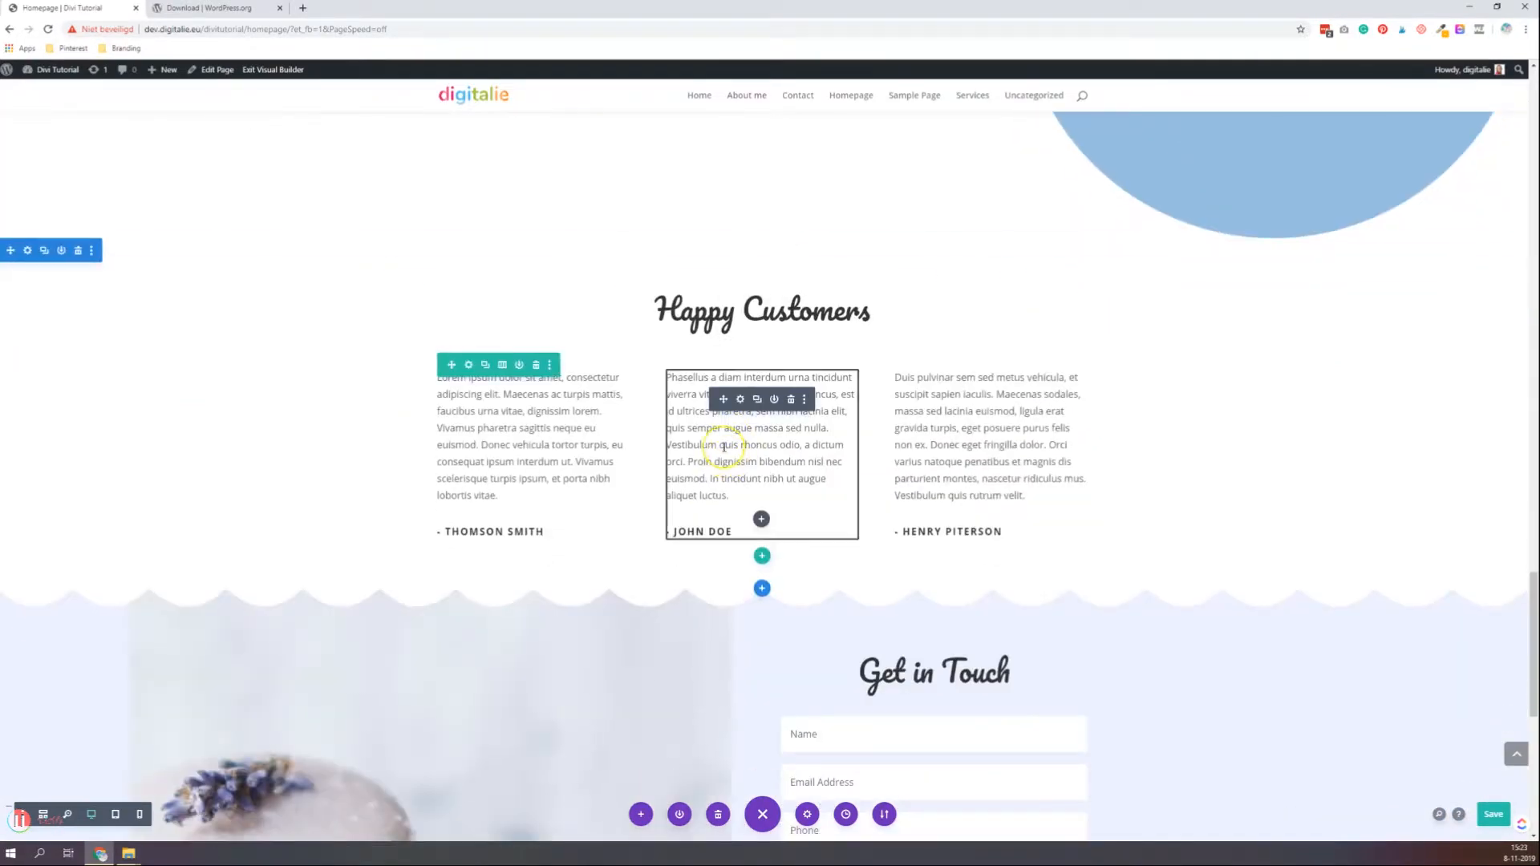
scroll(724, 449, down, 5)
scroll(684, 446, up, 20)
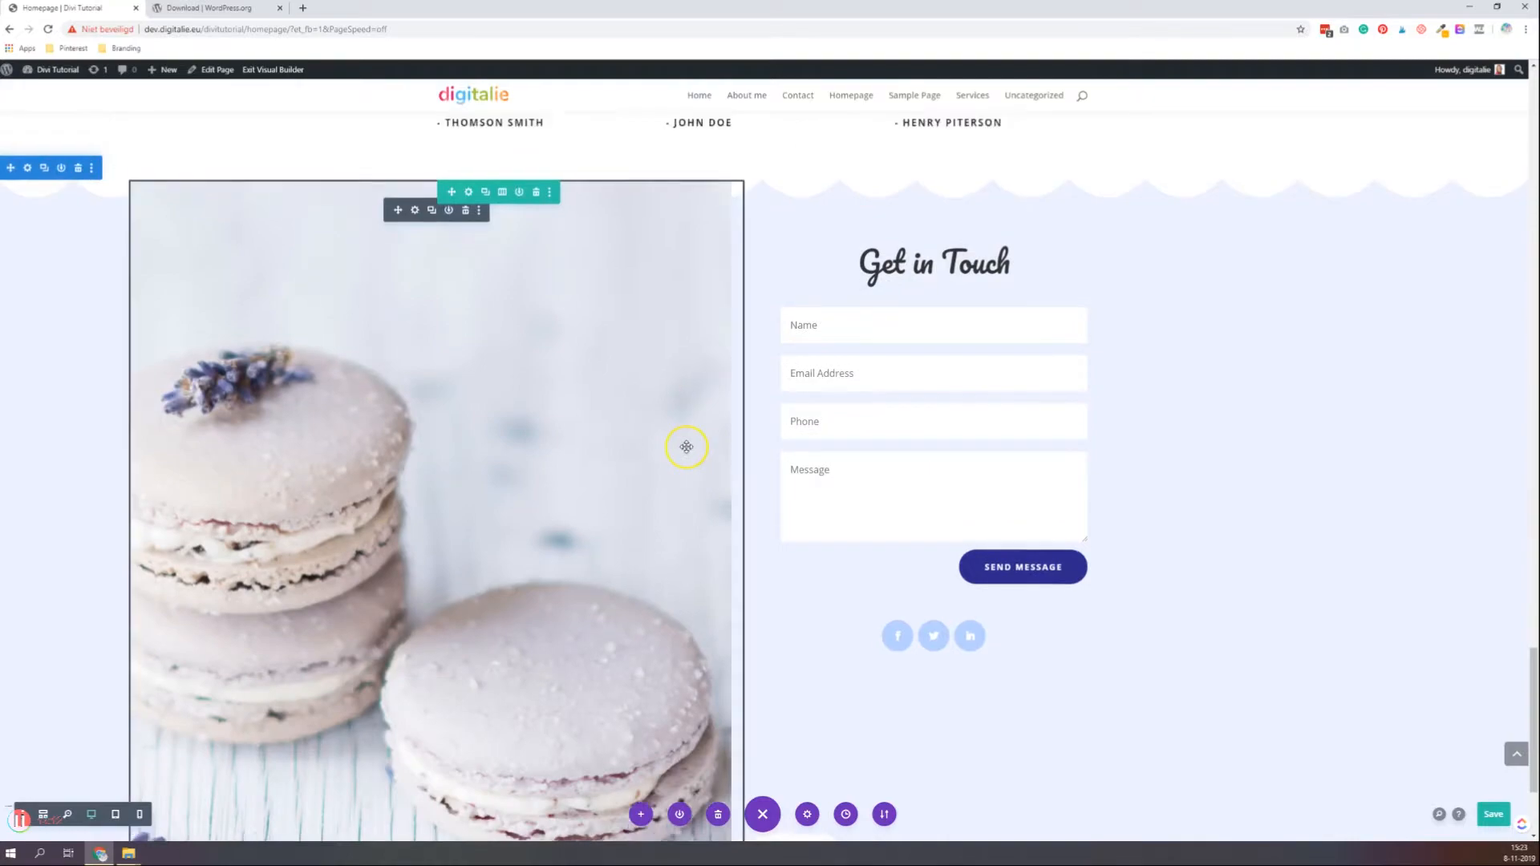
scroll(686, 447, up, 10)
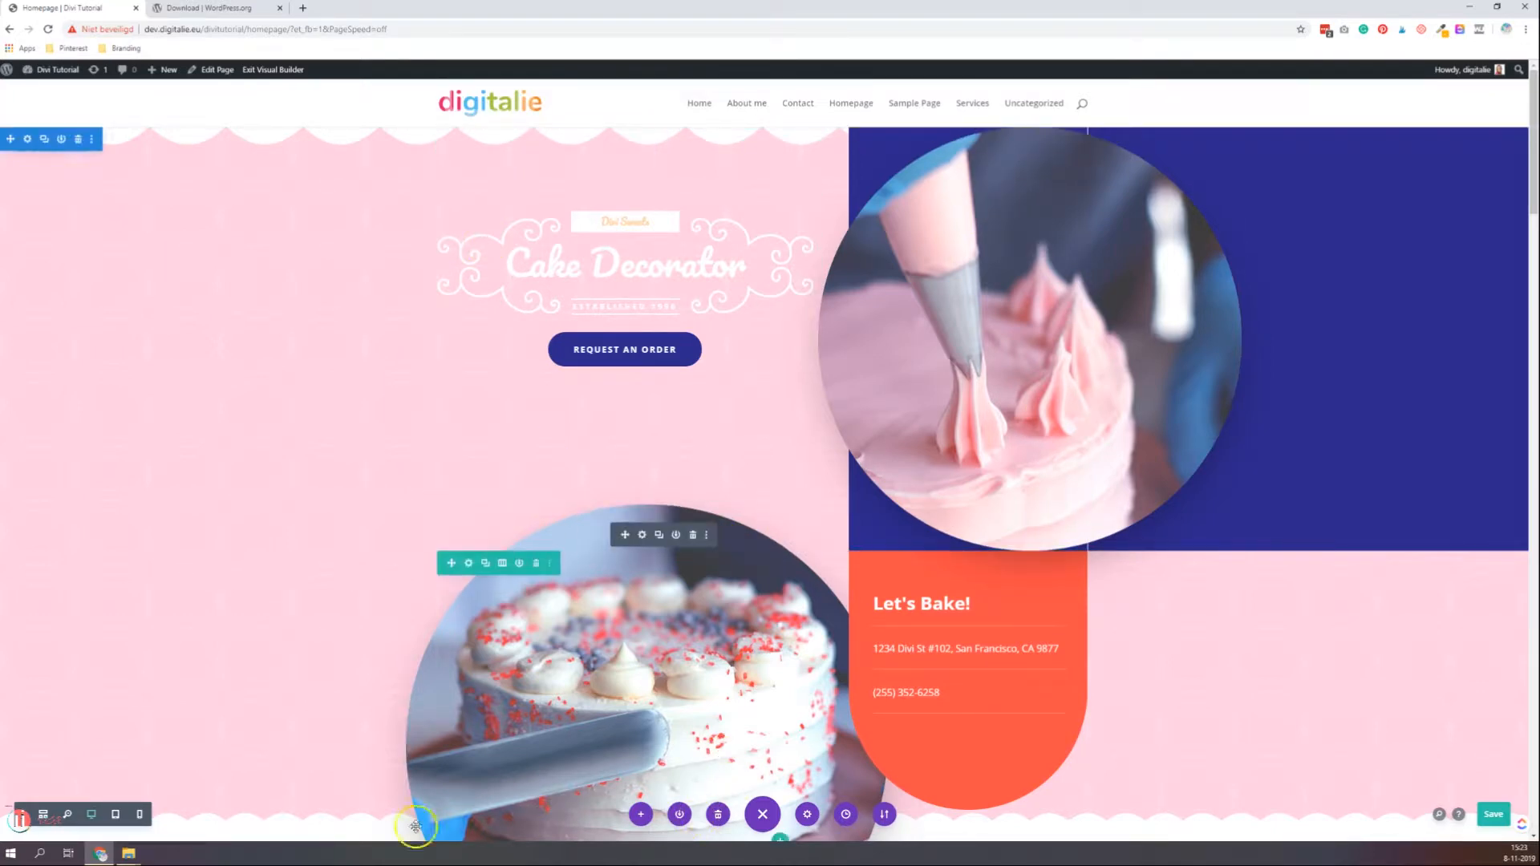
Show the homepage zoomed out, then switch to wireframe view to examine its sections, rows and modules
click(68, 817)
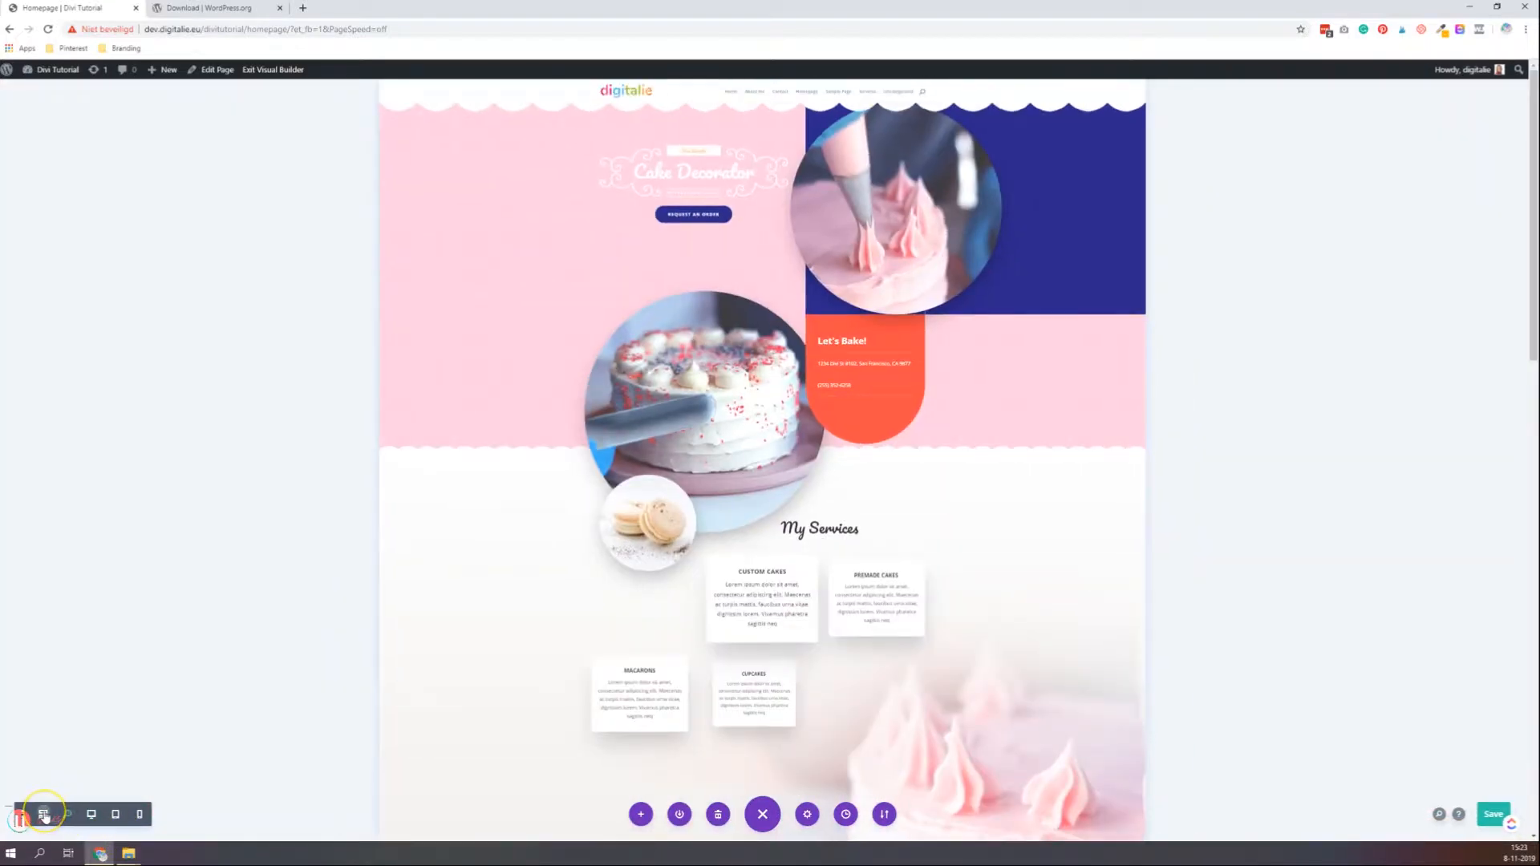
click(44, 815)
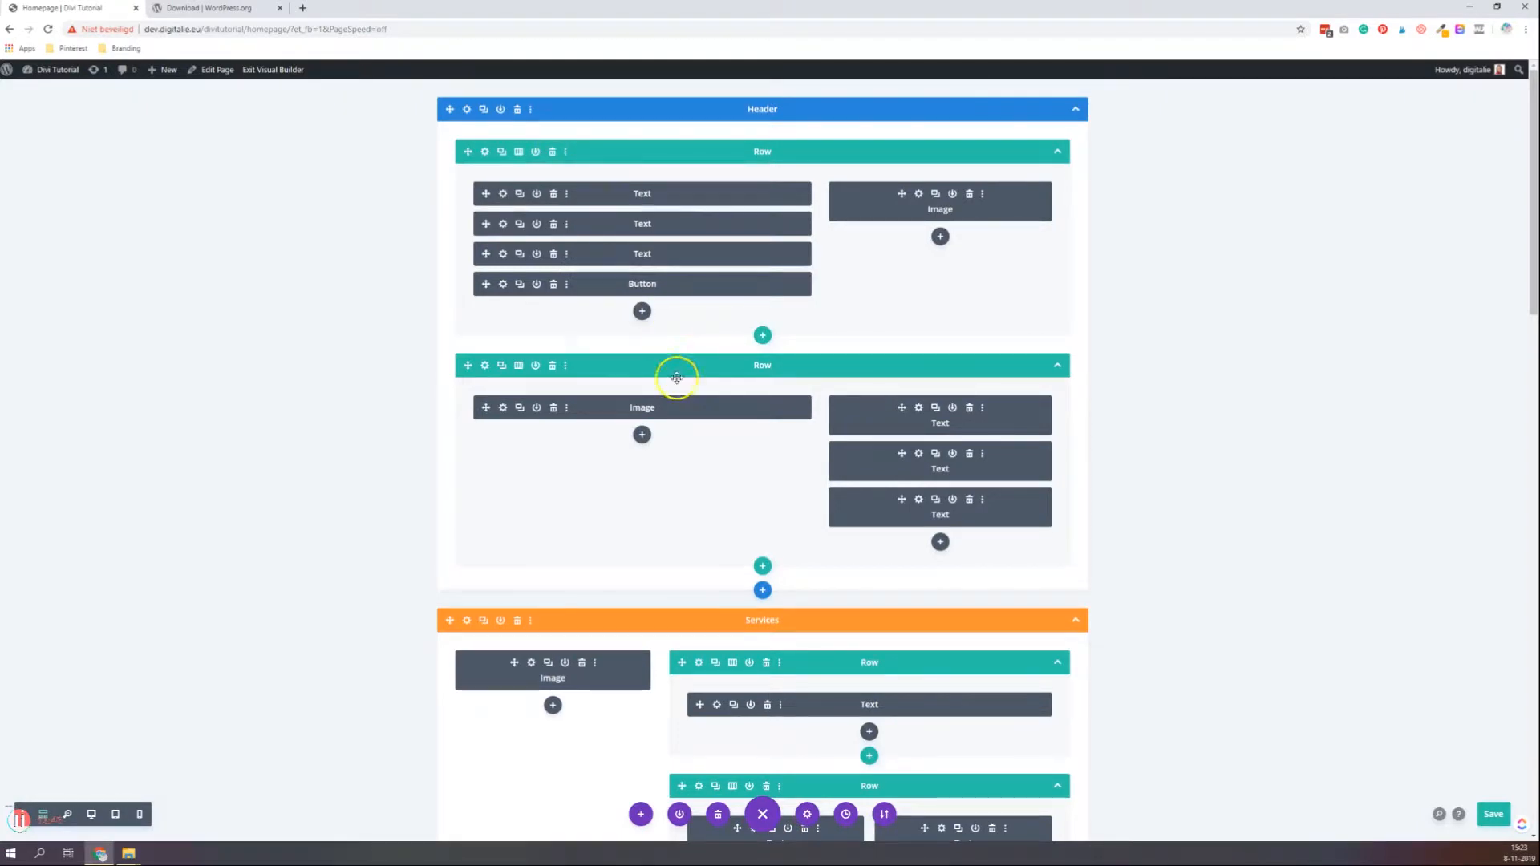
scroll(674, 377, down, 4)
scroll(678, 385, up, 4)
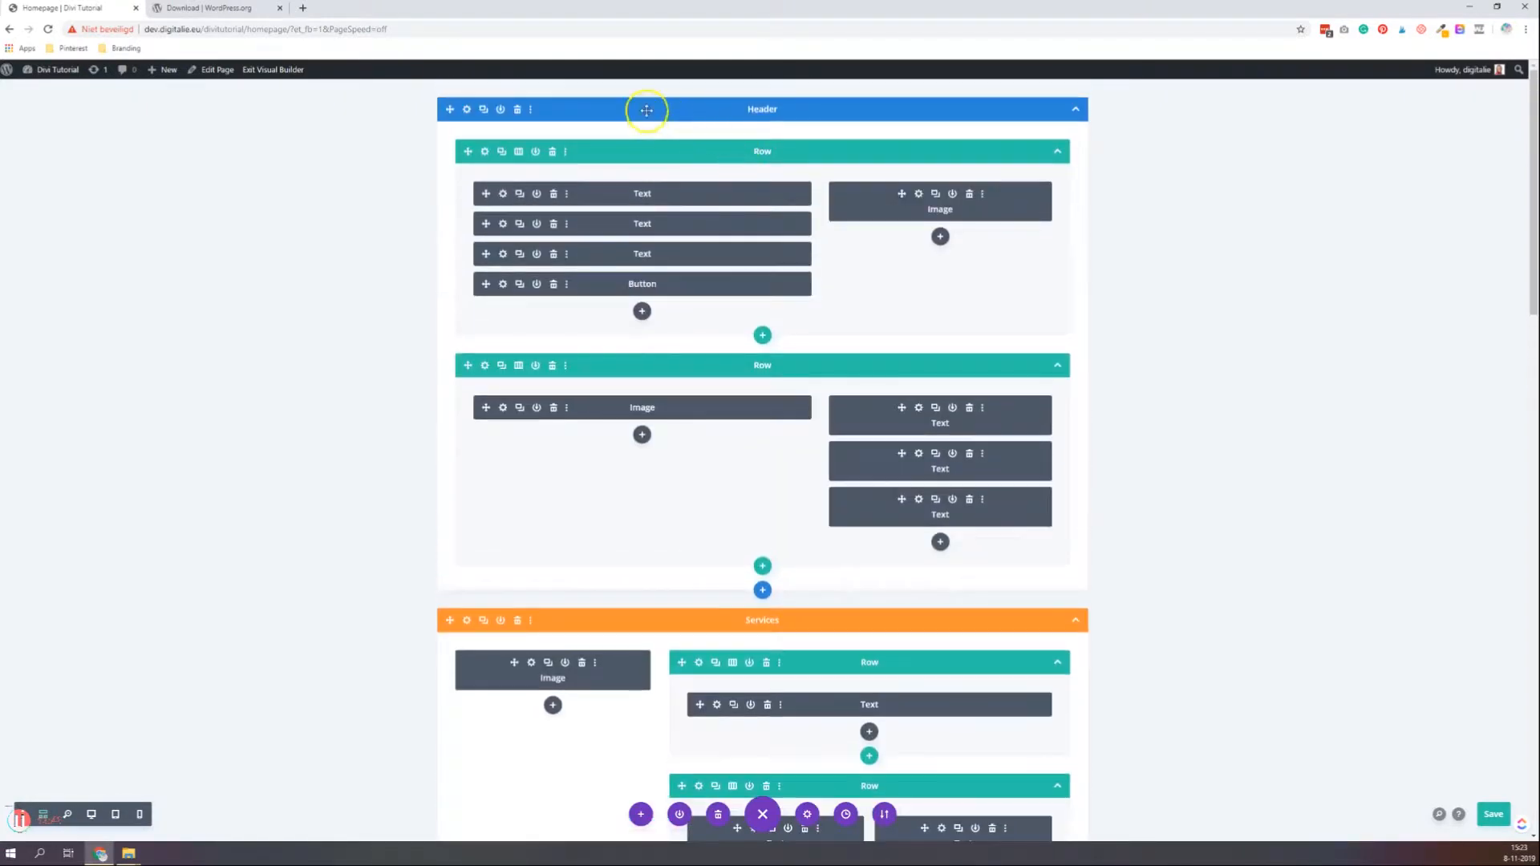
Inspect the settings of the Header section and its first row, then review the Services and Promos sections in the wireframe
click(466, 111)
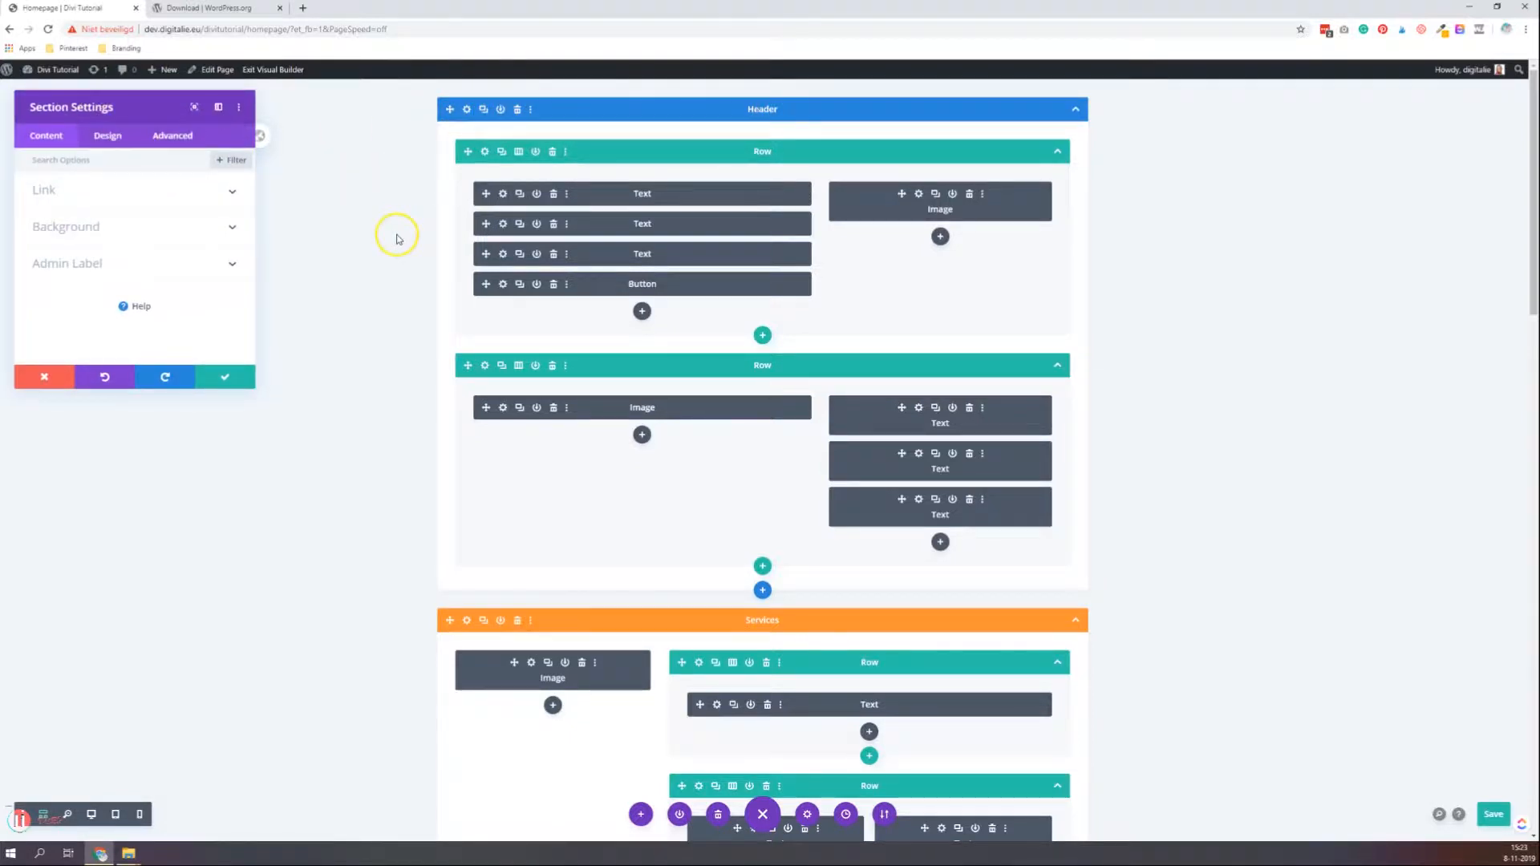
click(228, 380)
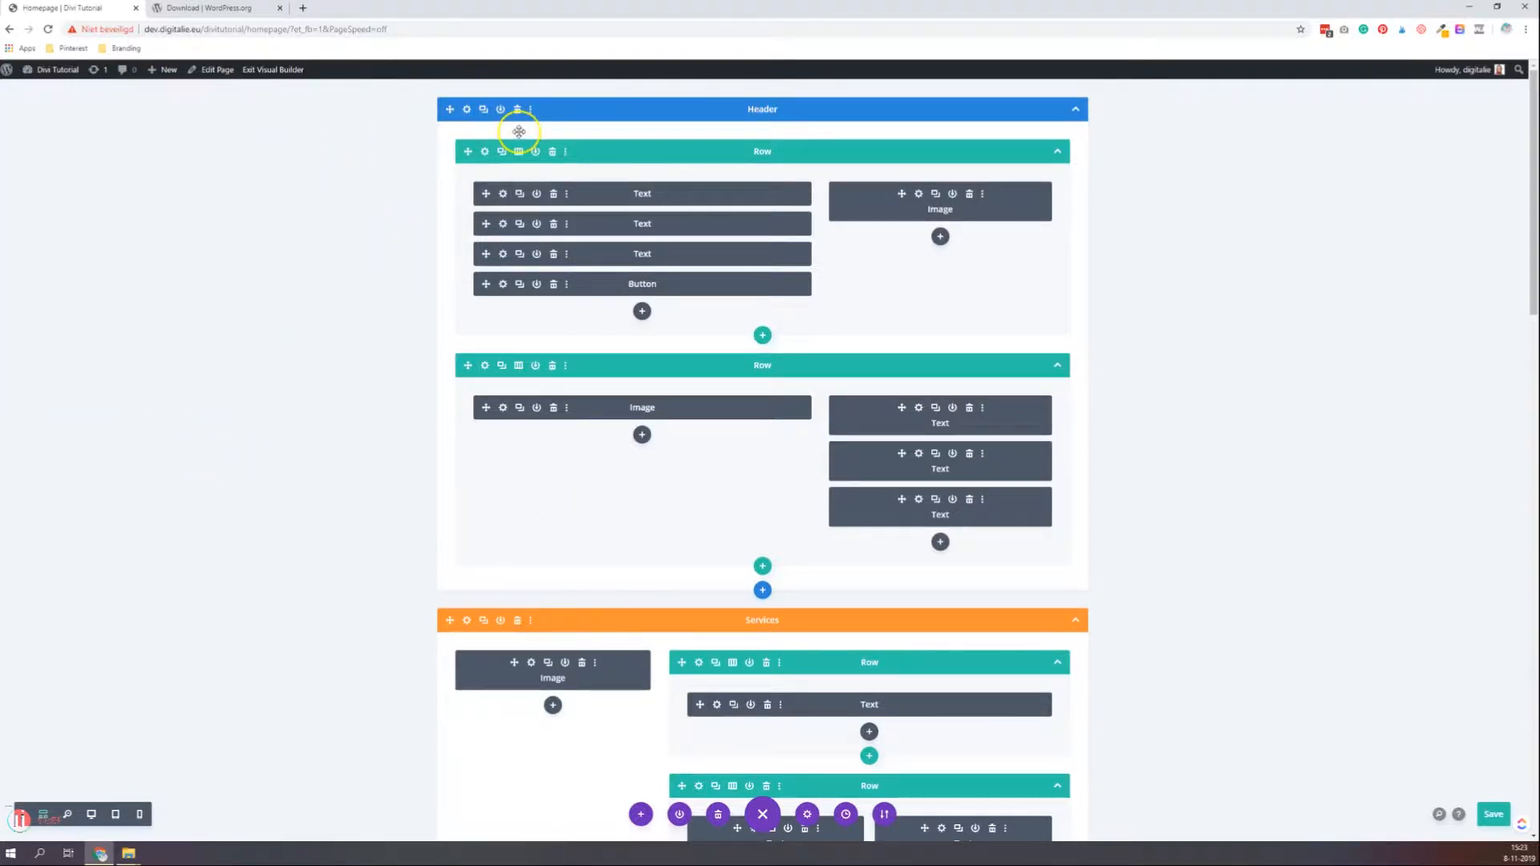
click(485, 154)
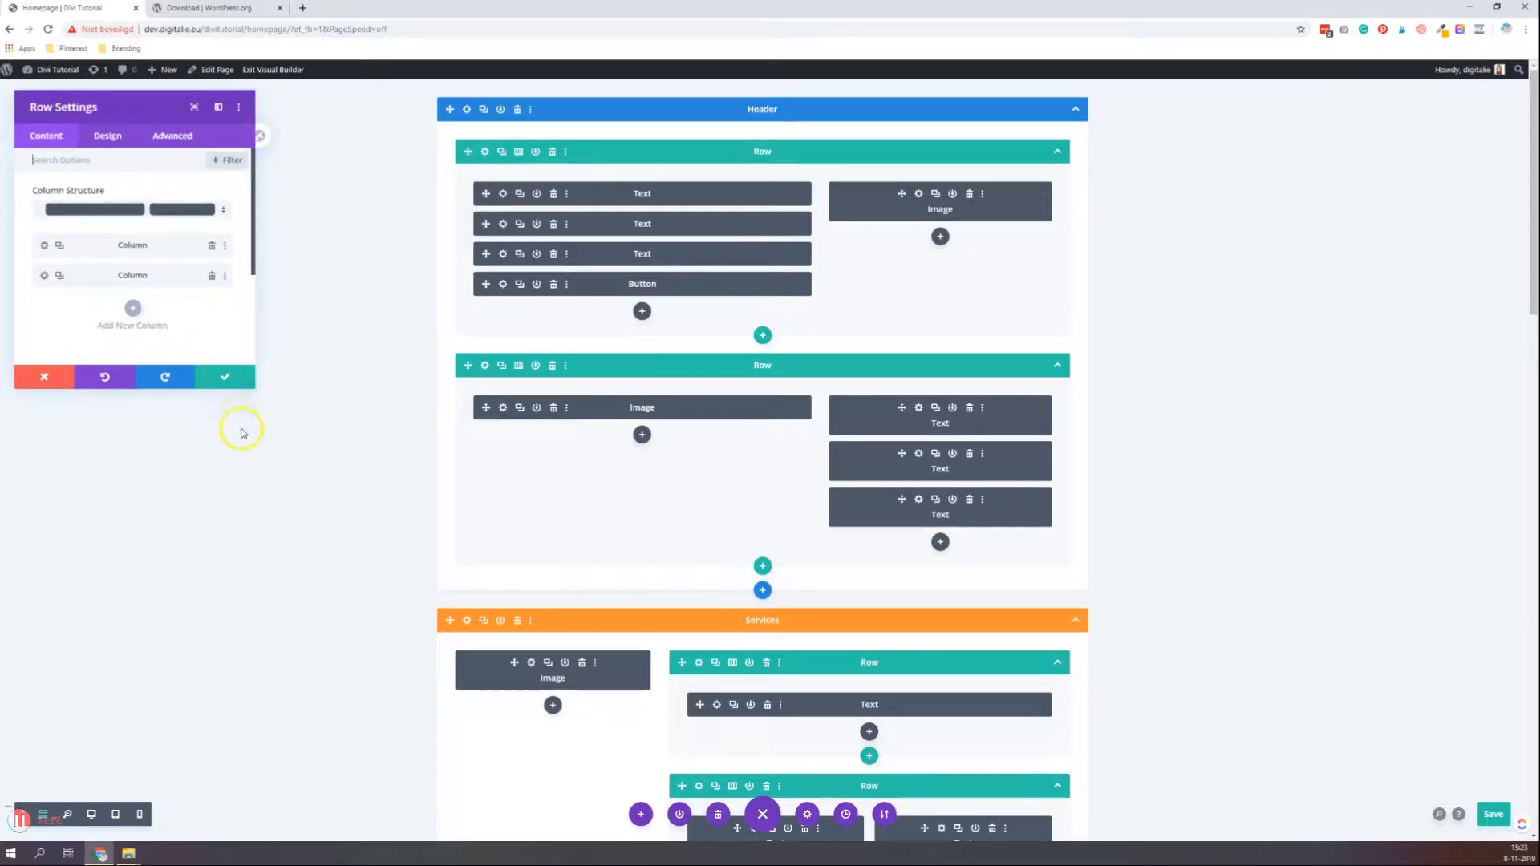
click(228, 377)
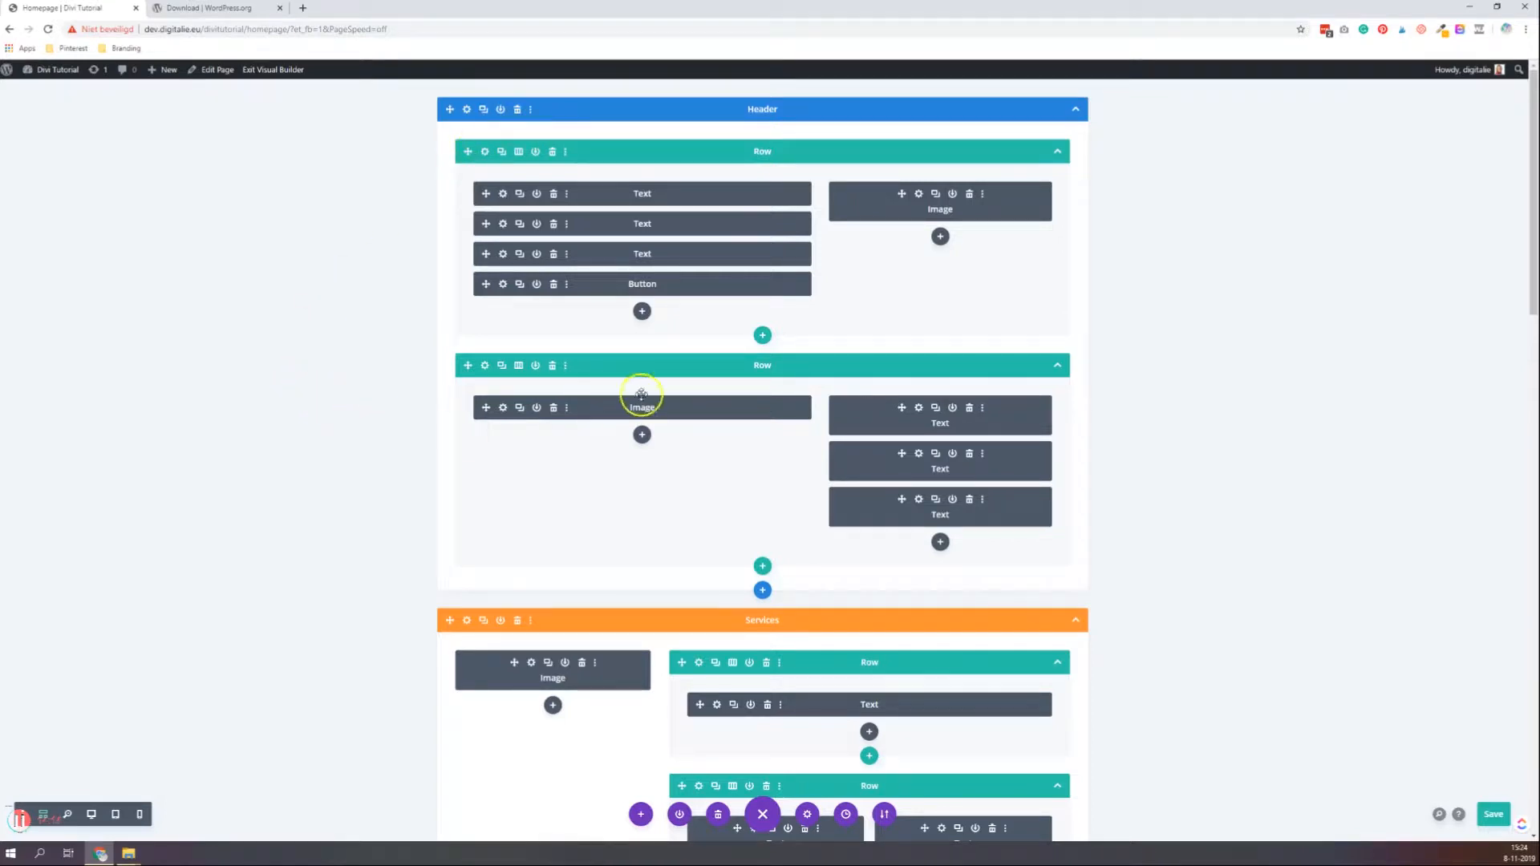
scroll(780, 540, down, 3)
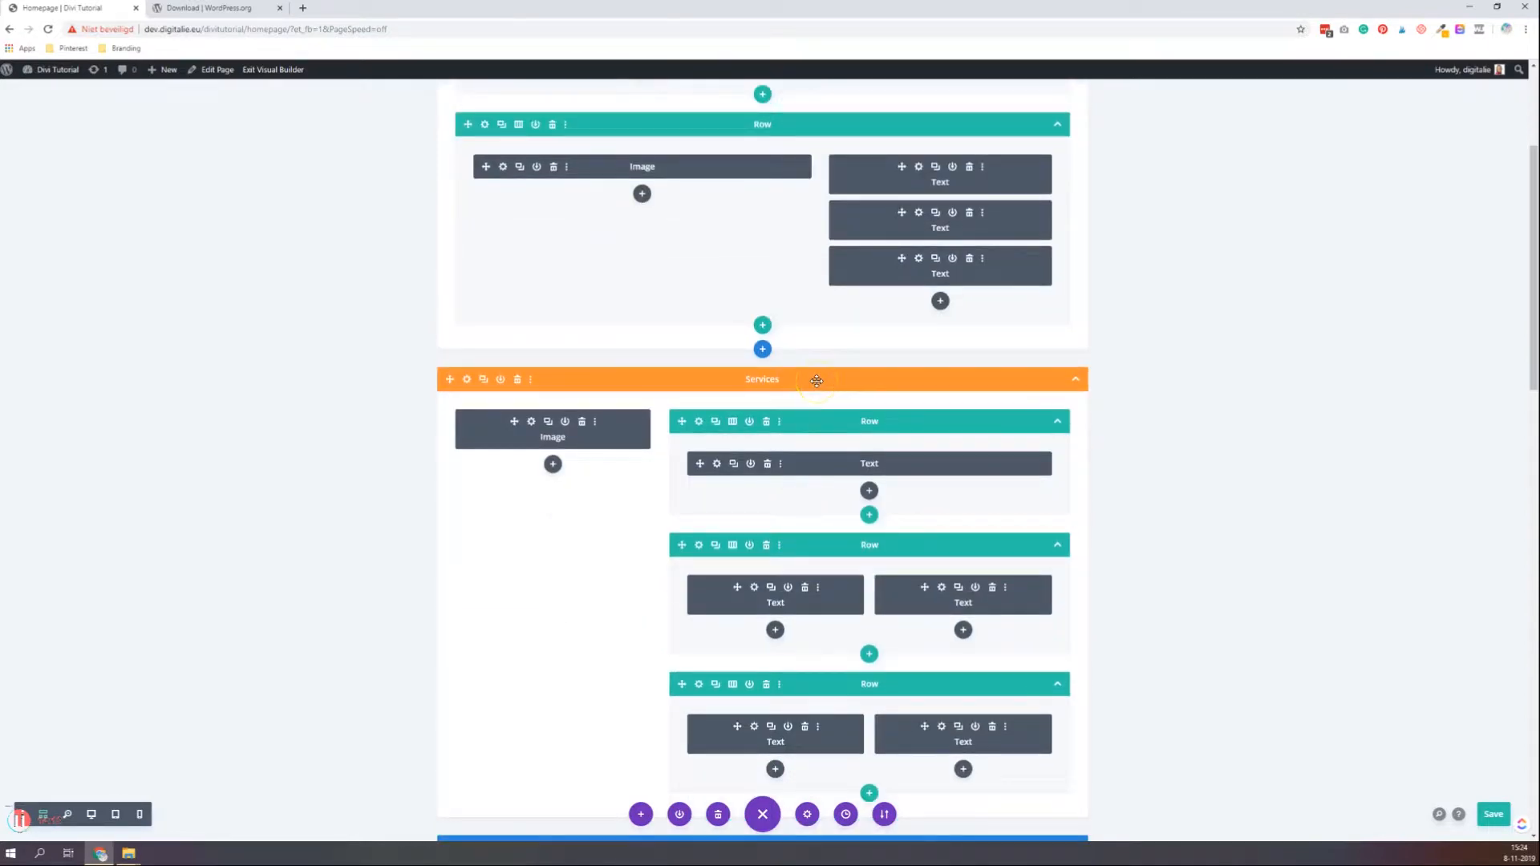
scroll(816, 380, down, 5)
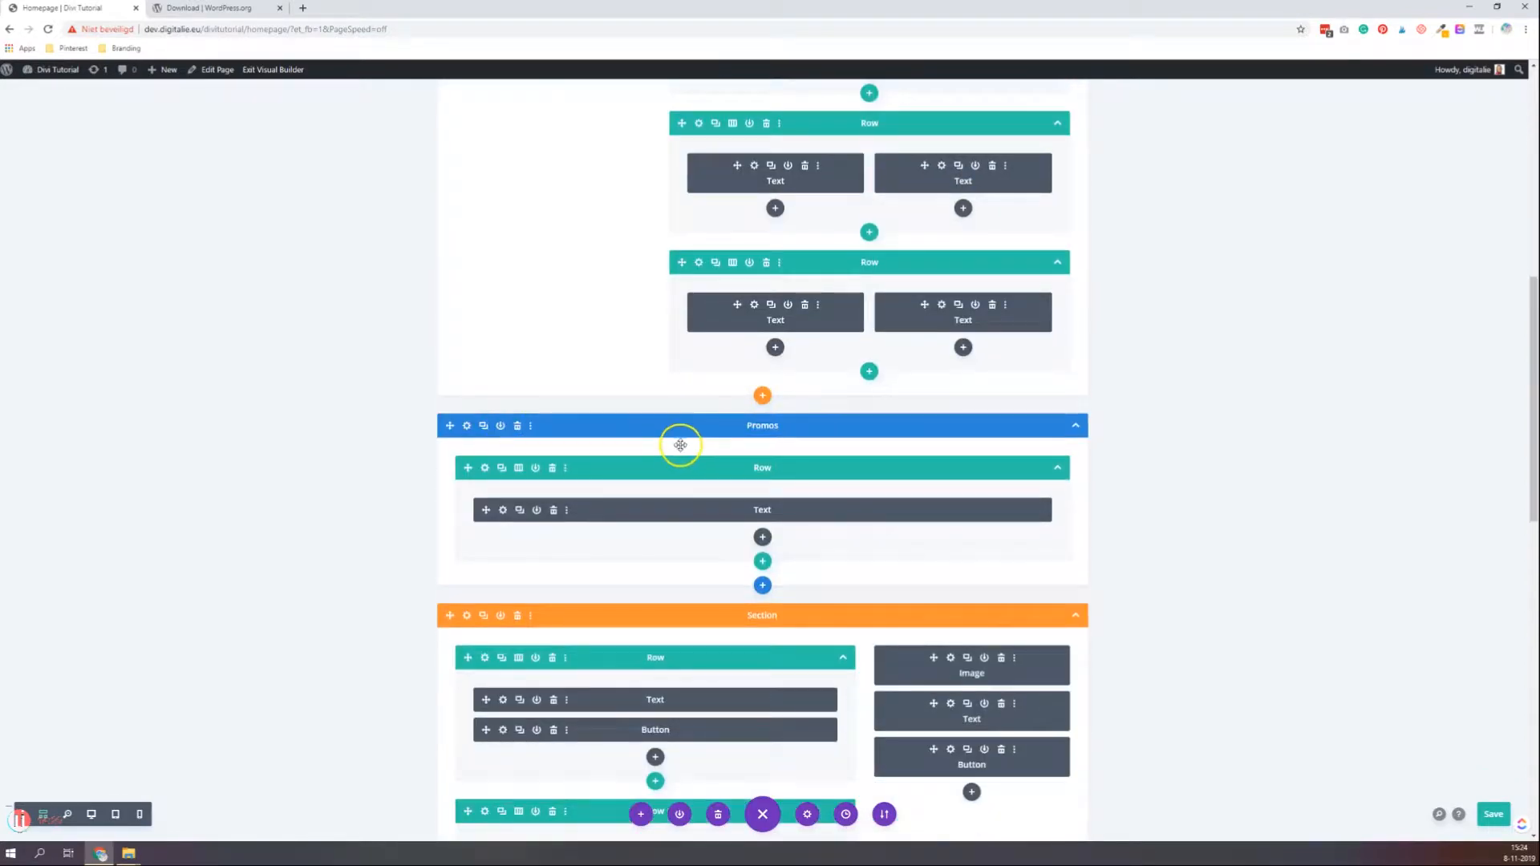
scroll(674, 440, up, 8)
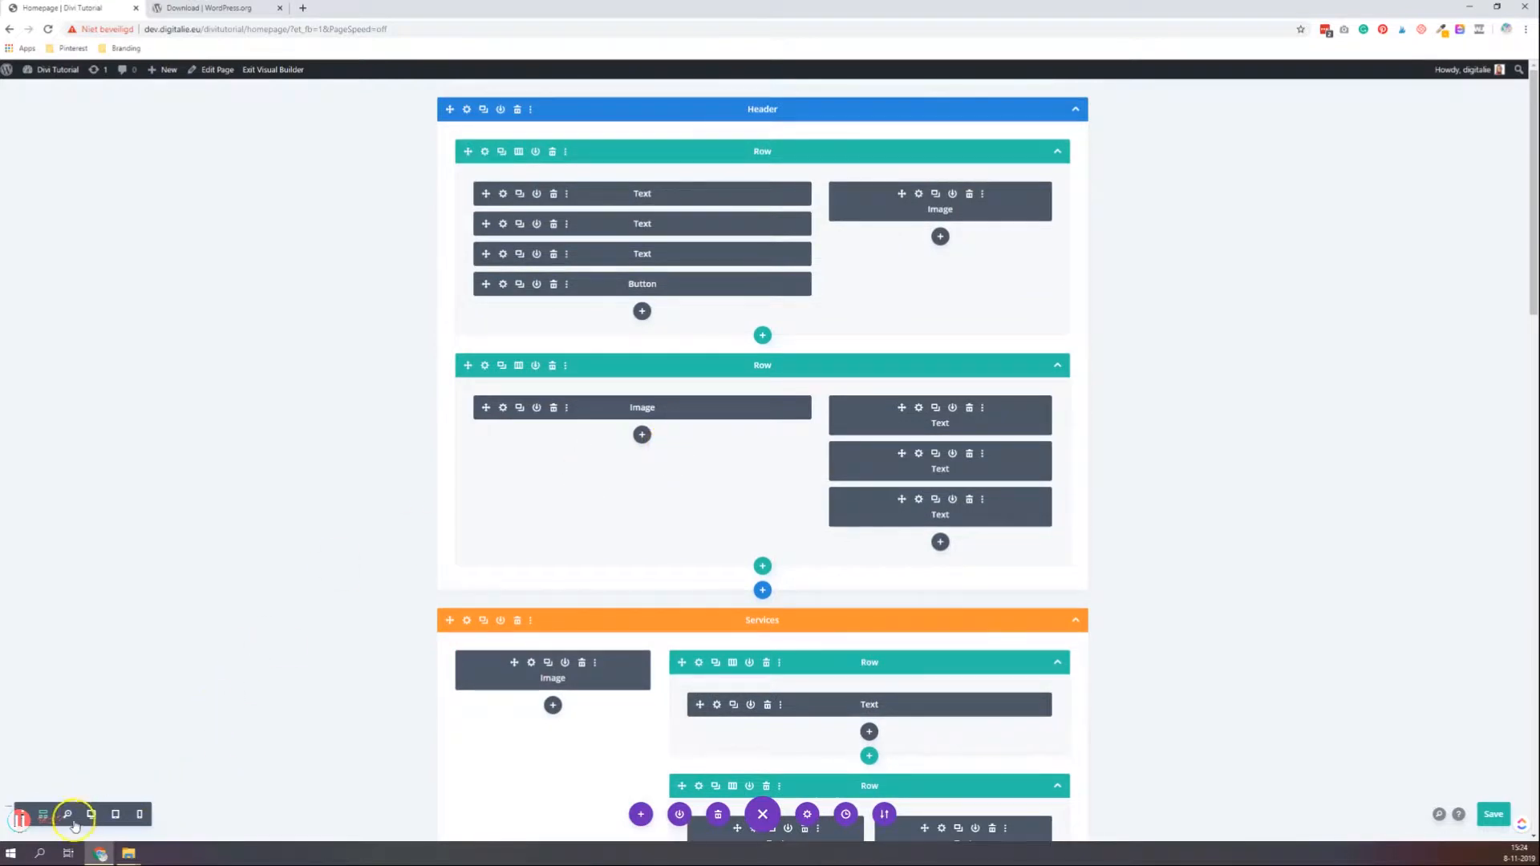
Switch the builder to desktop view and review the homepage's header and the start of the Services section
click(91, 814)
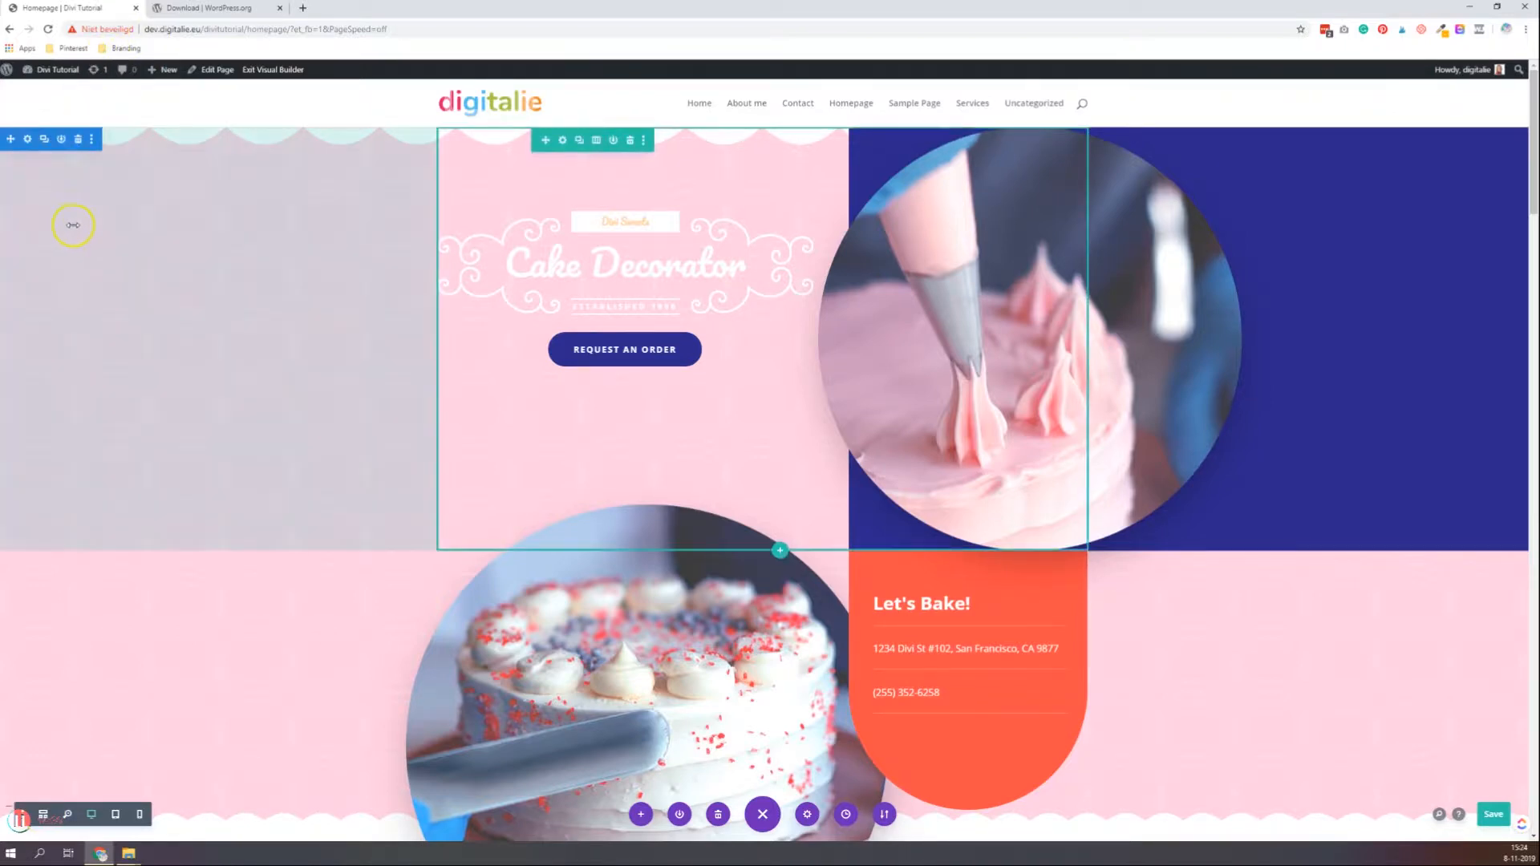
scroll(179, 543, down, 3)
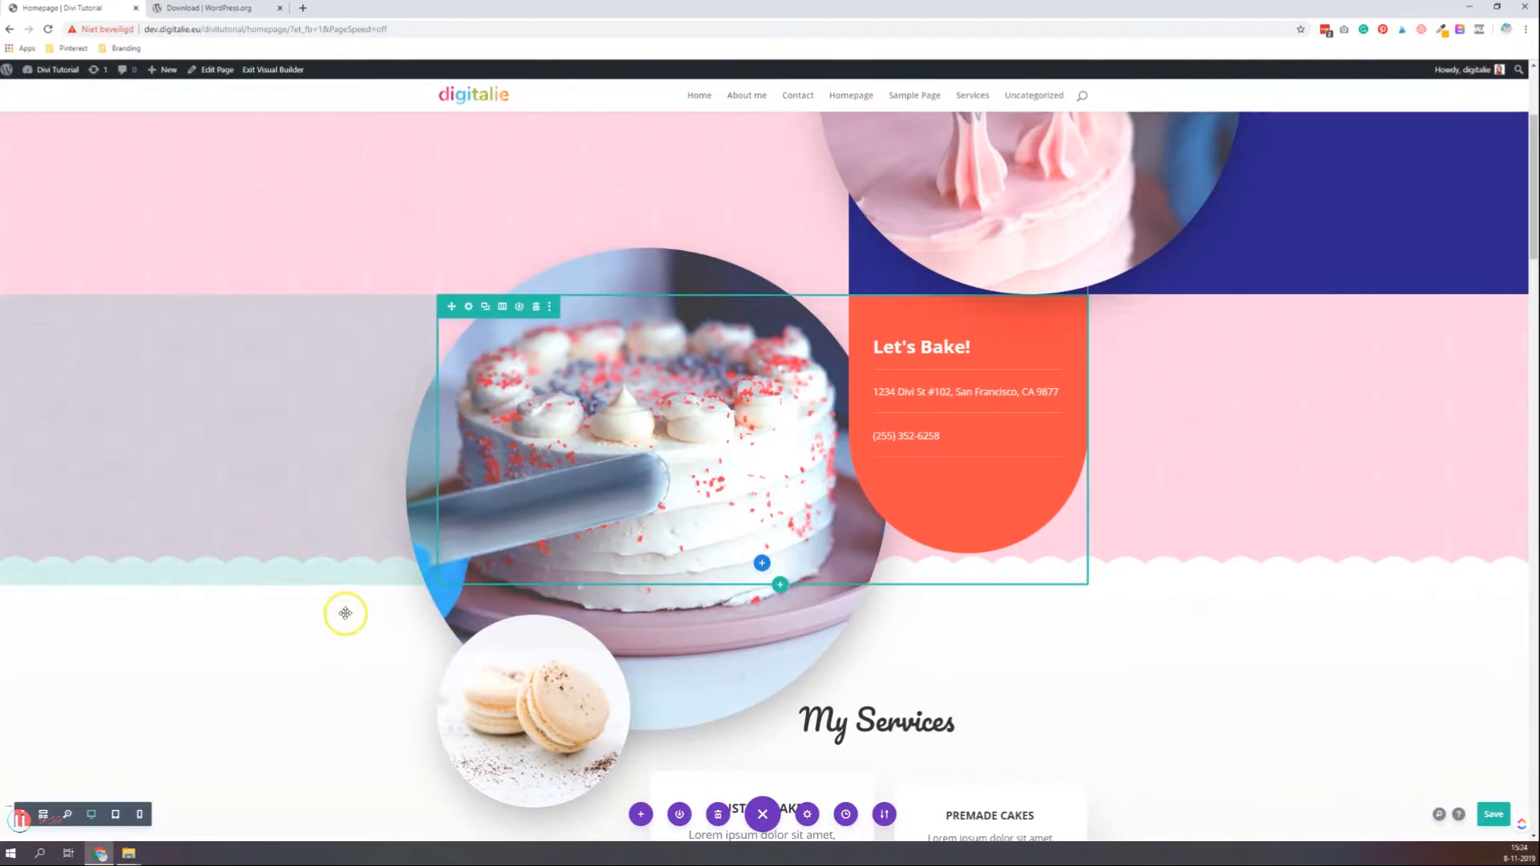
scroll(343, 612, up, 3)
scroll(290, 375, up, 1)
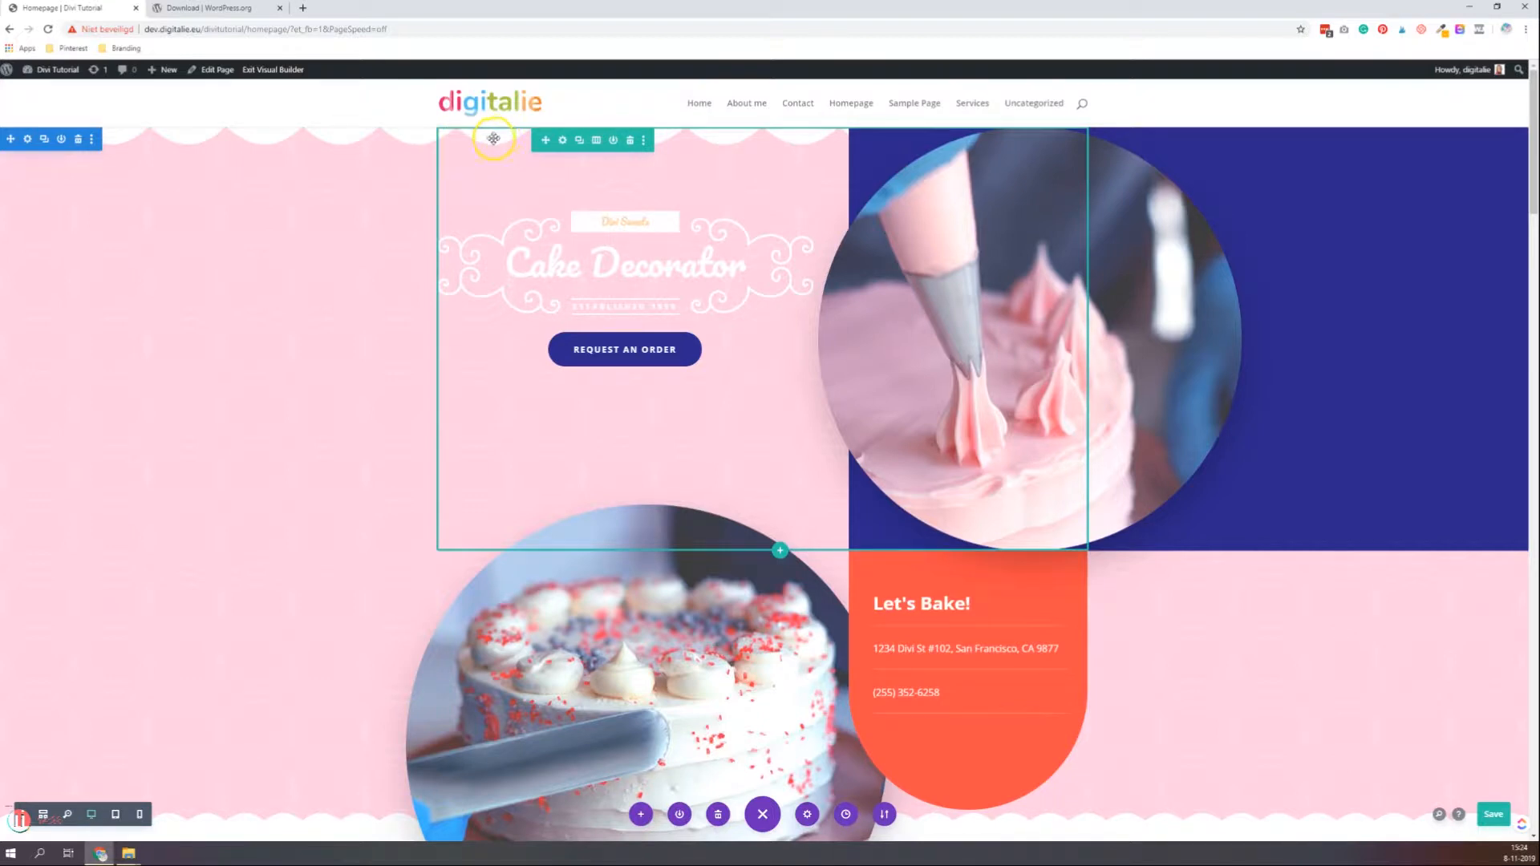
scroll(473, 340, down, 3)
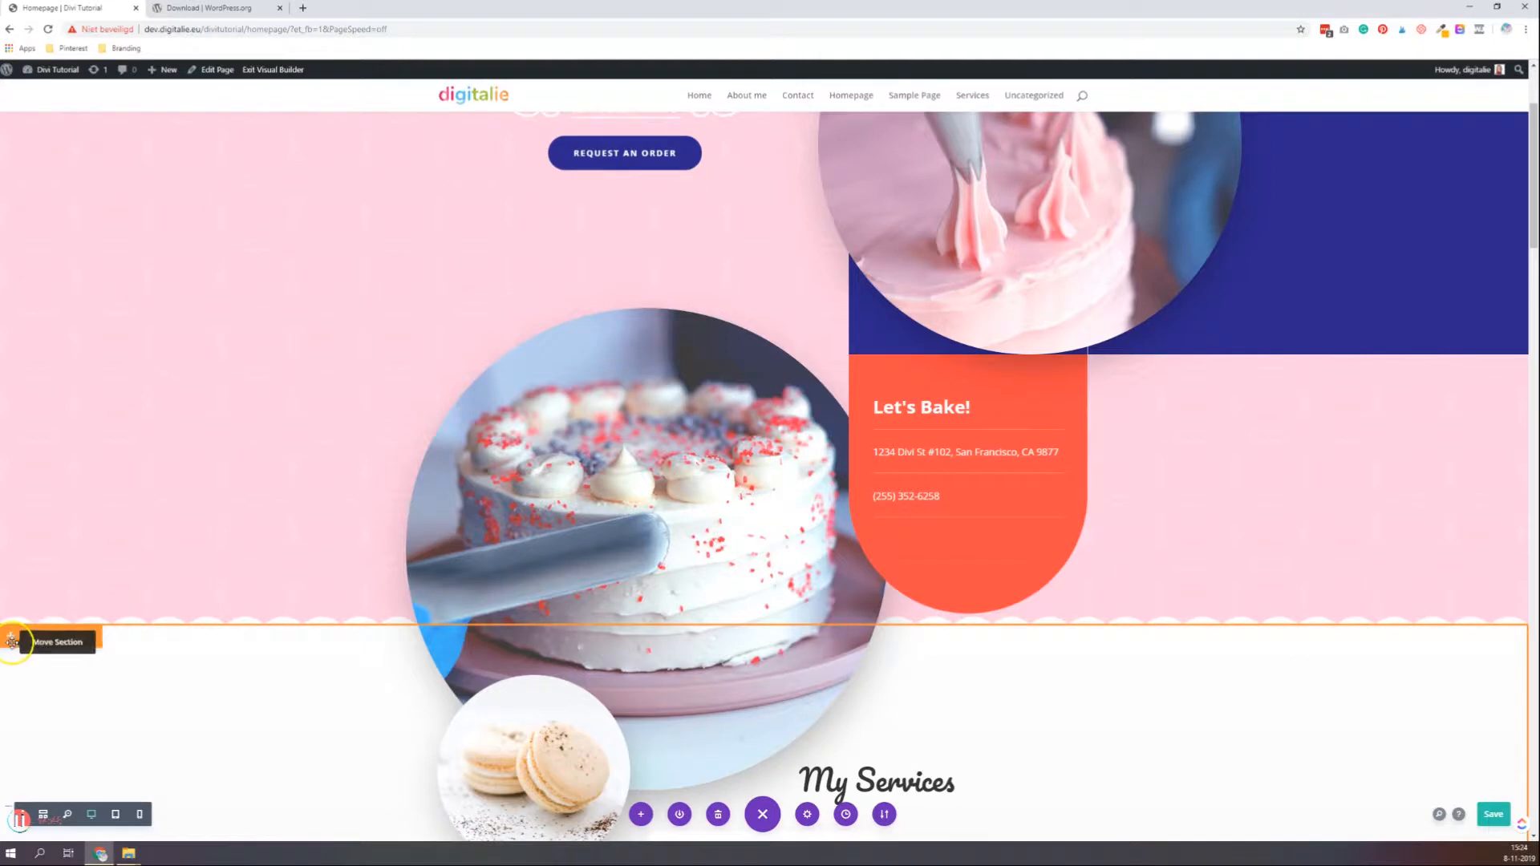
scroll(226, 311, up, 3)
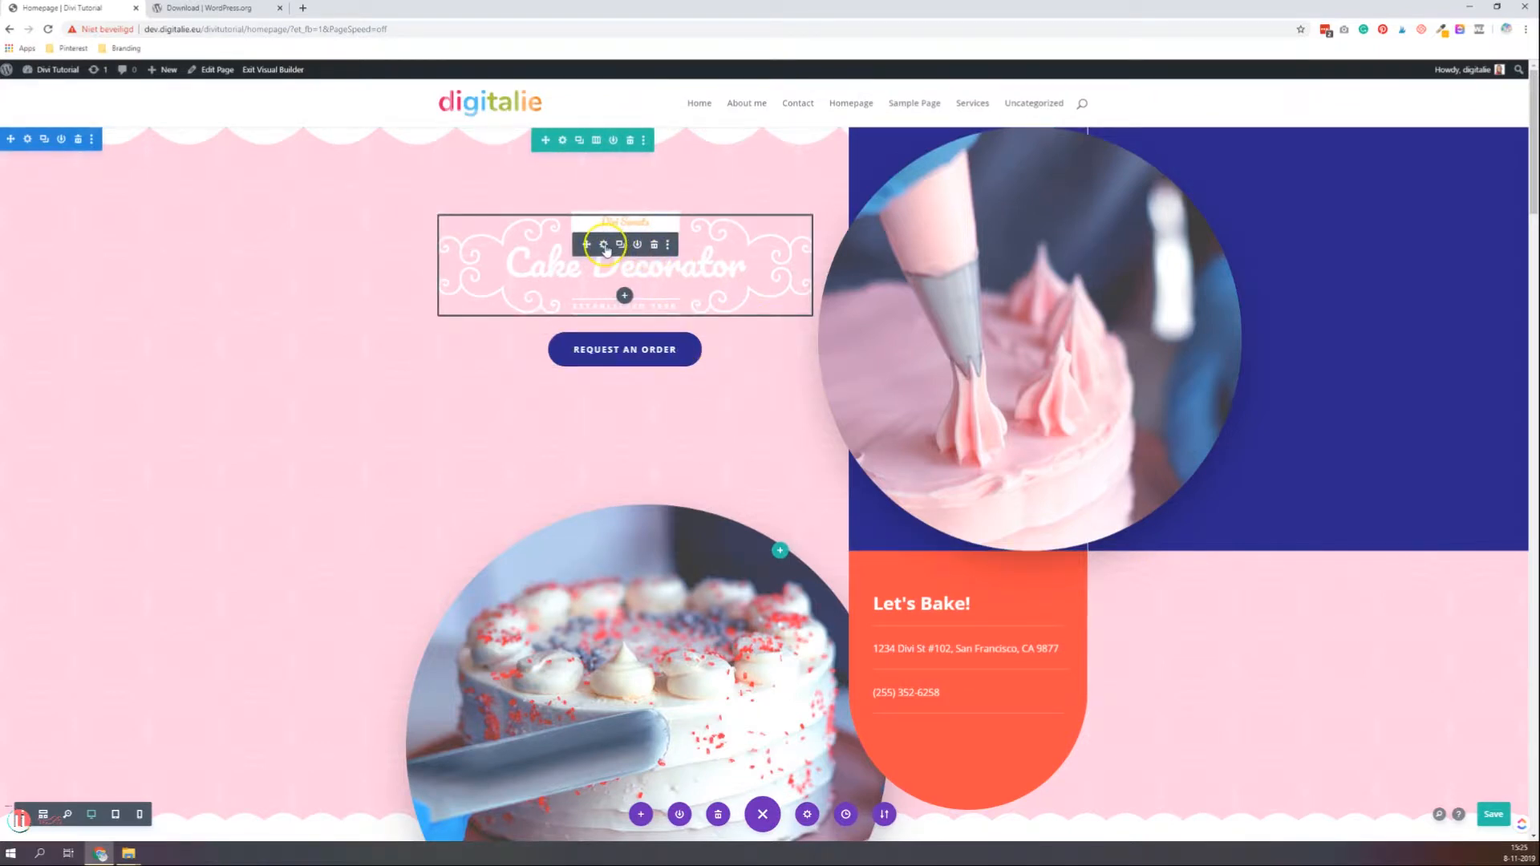
Inspect the content and background settings of the Cake Decorator text module in the header
click(603, 245)
scroll(139, 240, down, 1)
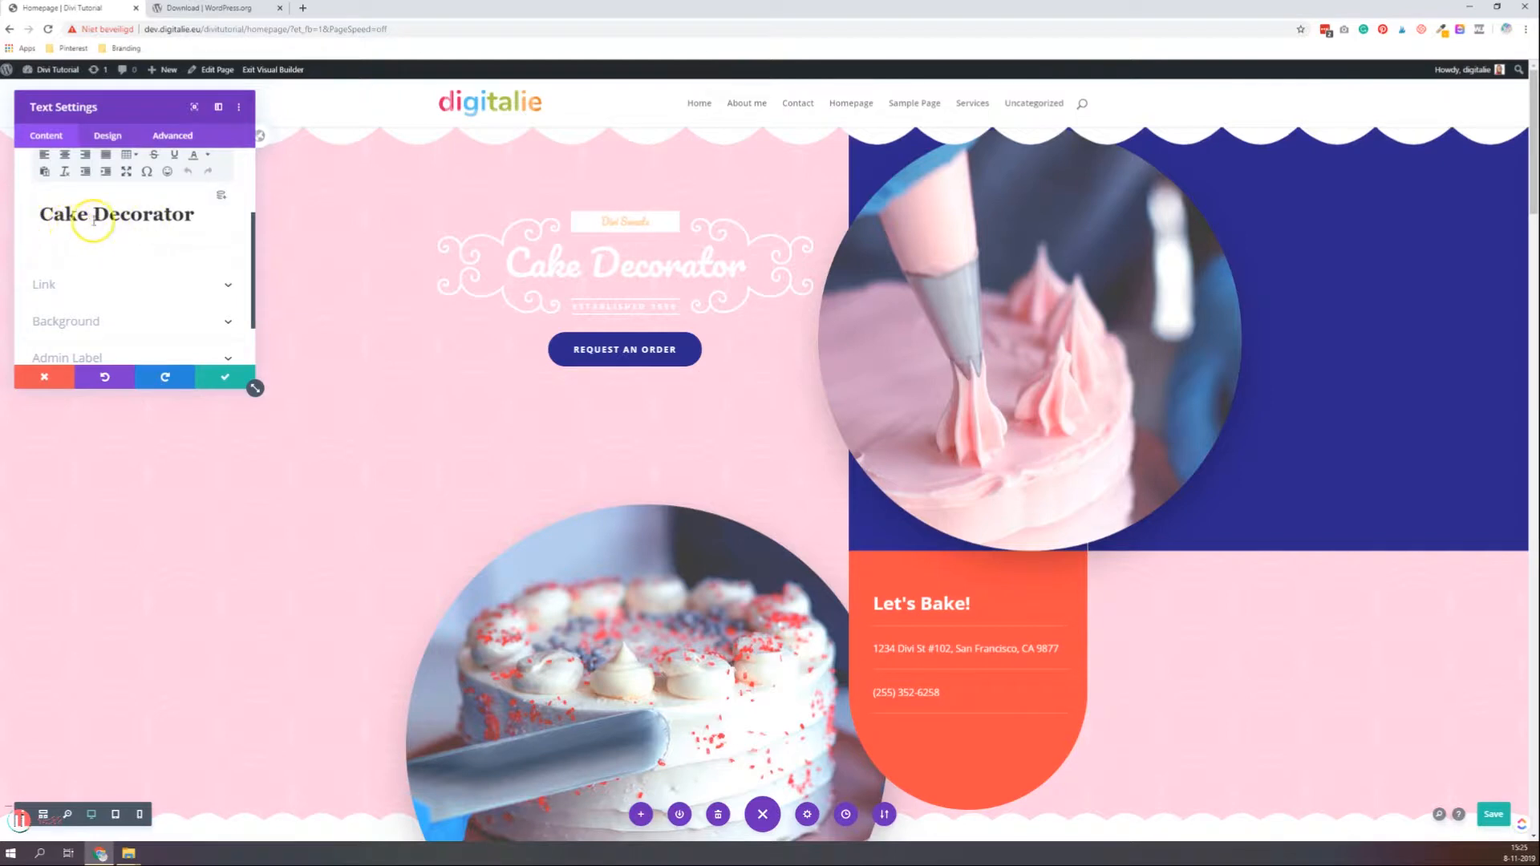
scroll(162, 215, down, 2)
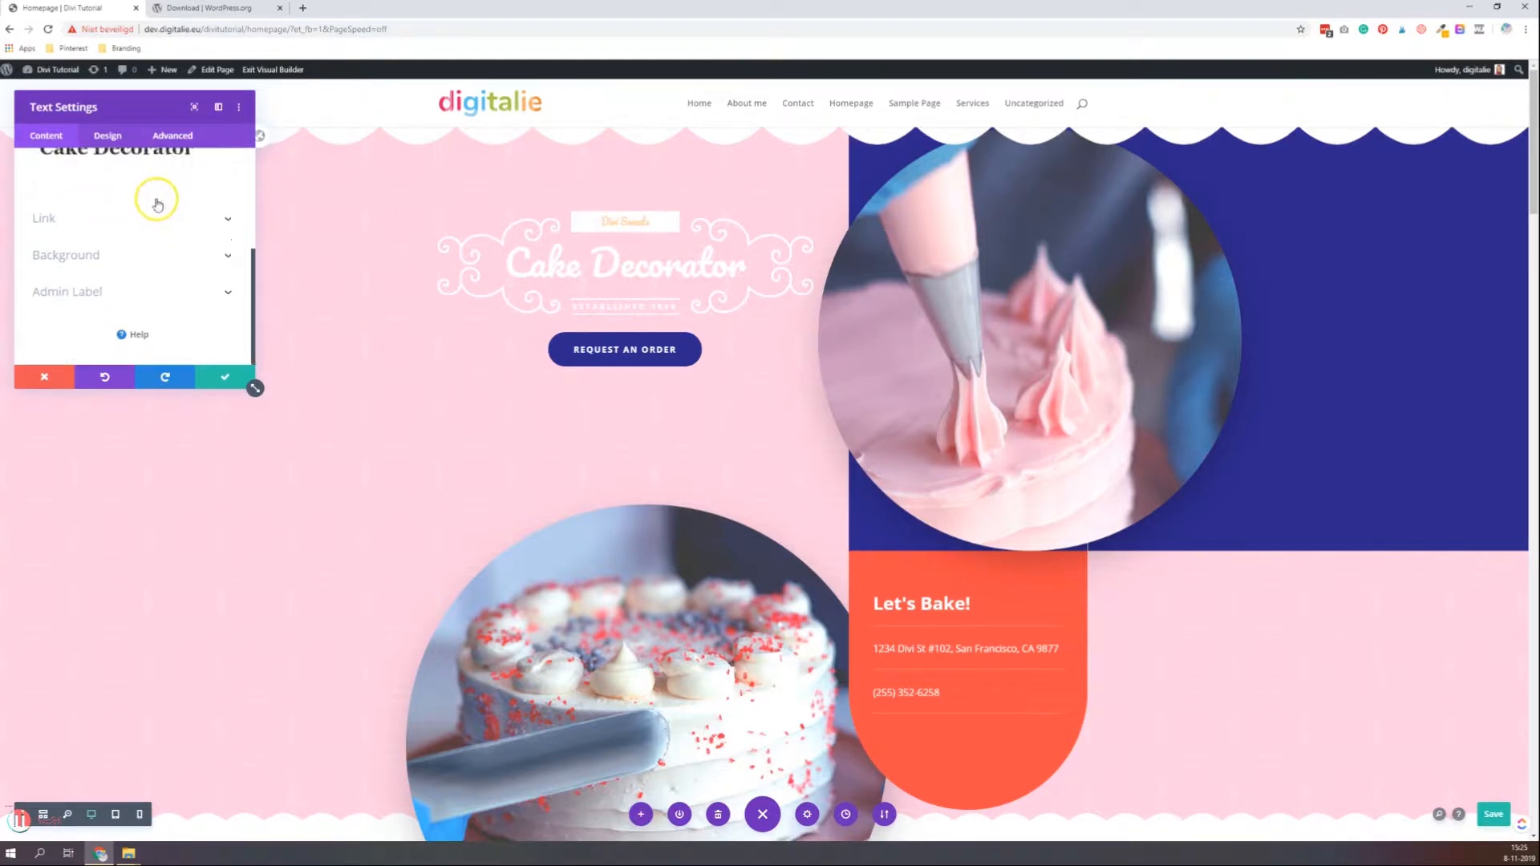
click(226, 377)
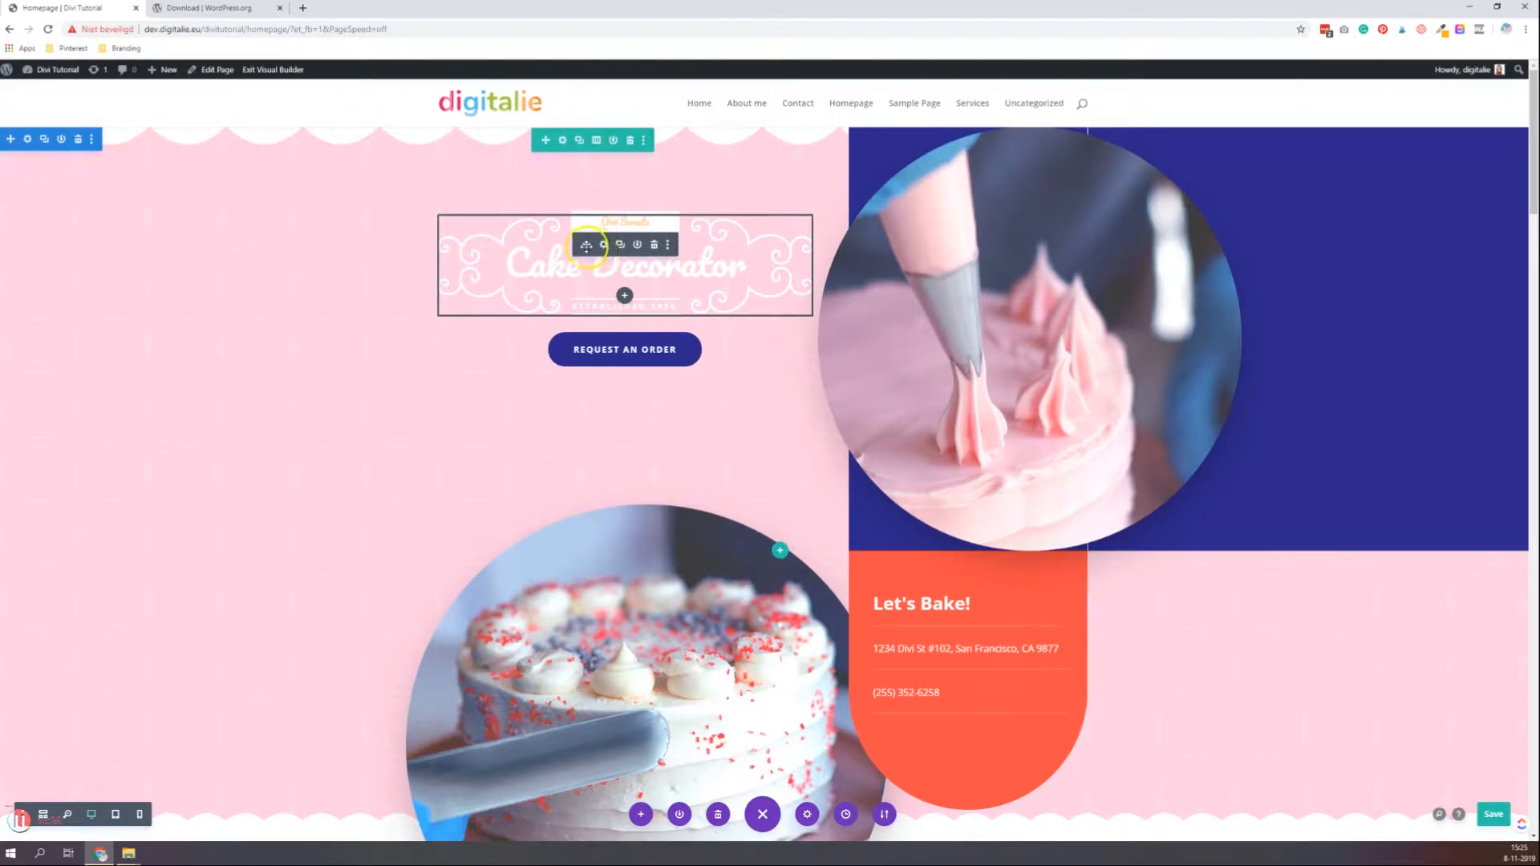
click(604, 245)
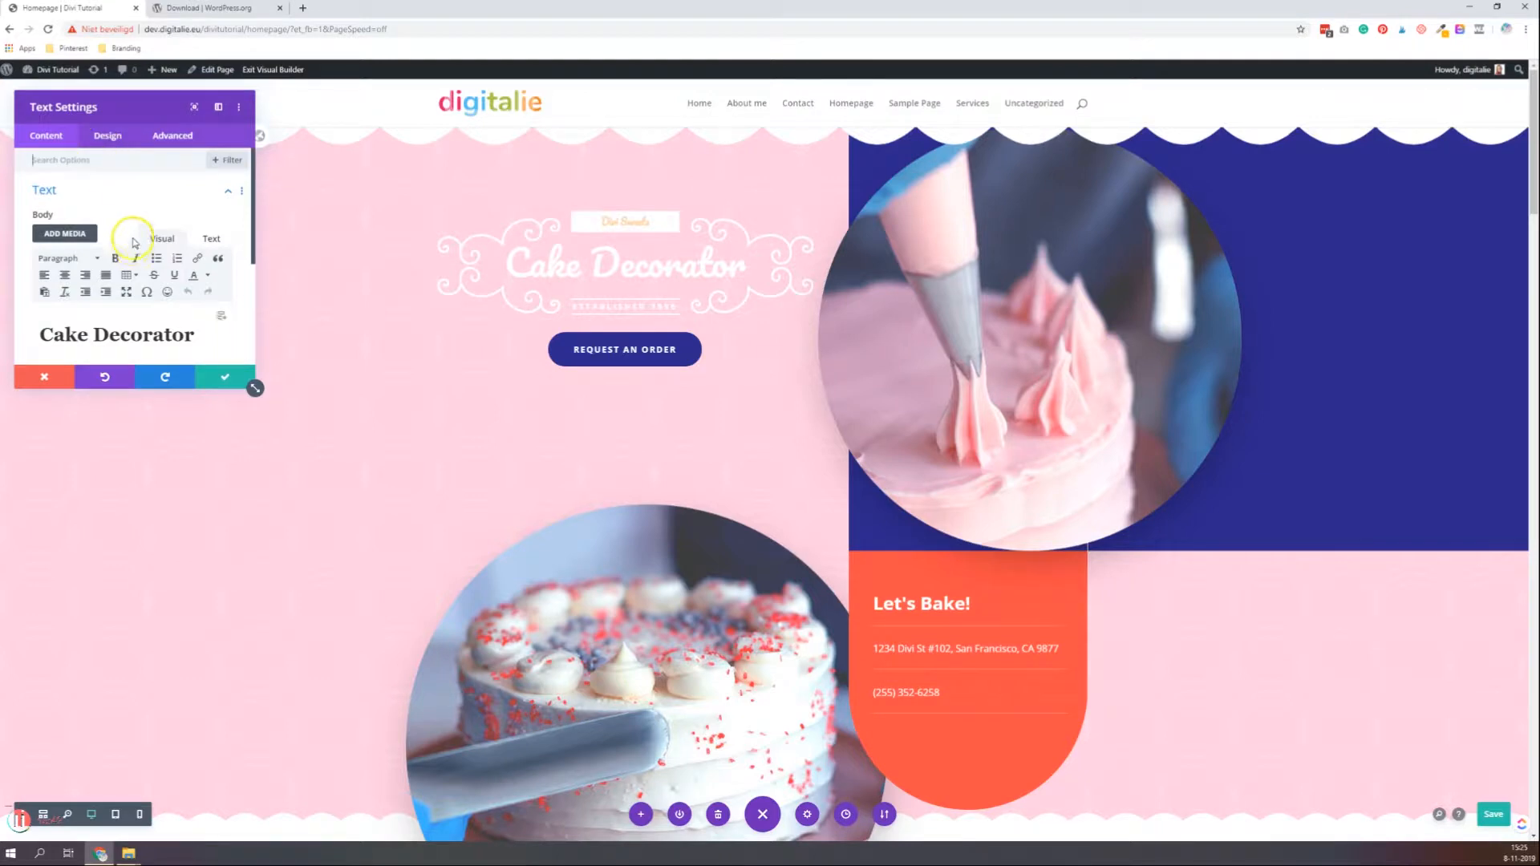
scroll(134, 241, down, 3)
click(108, 261)
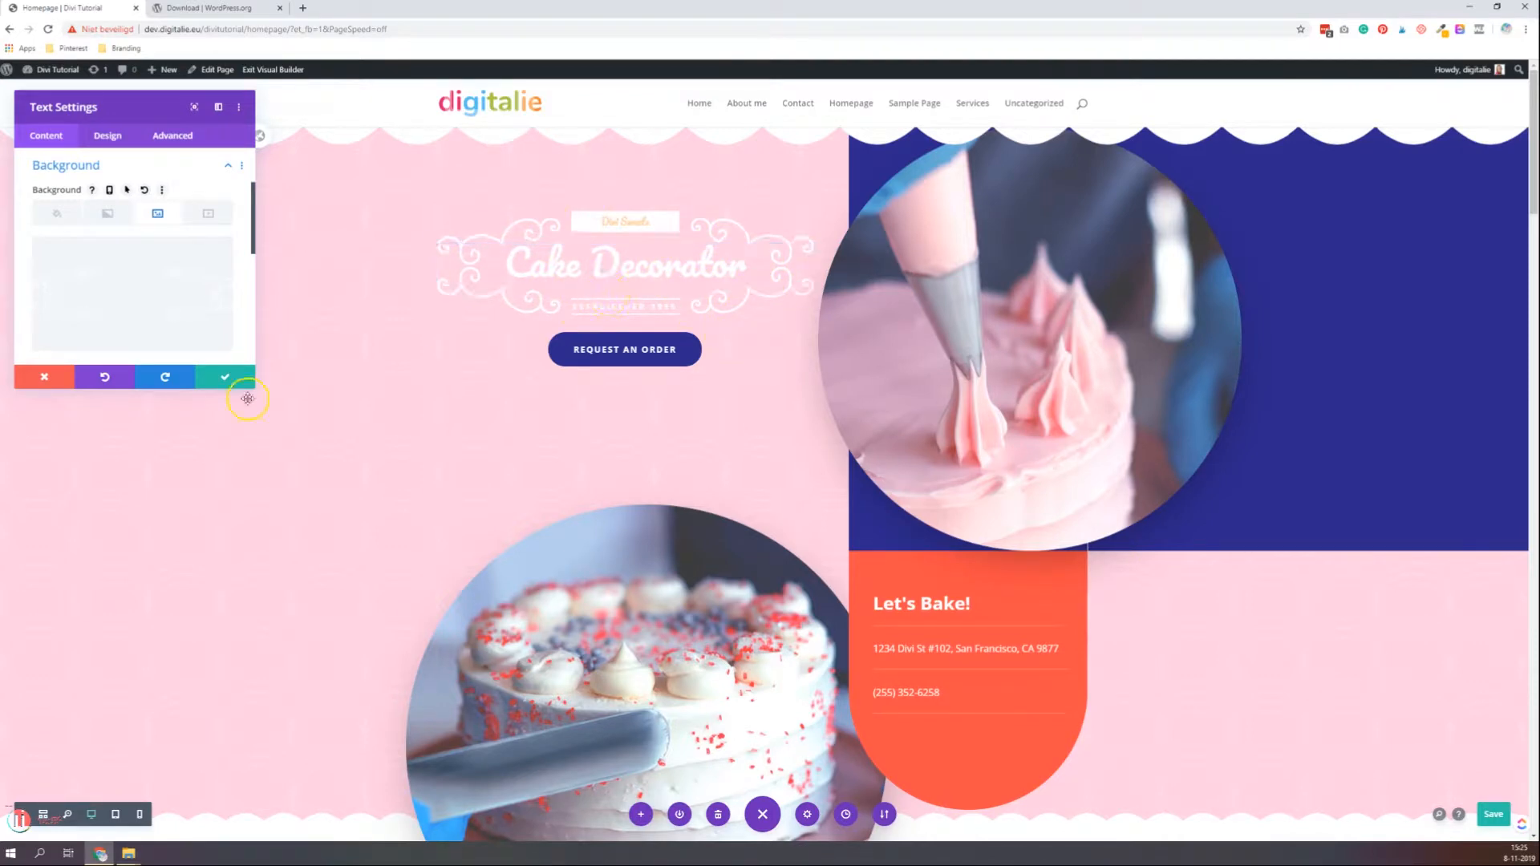
click(225, 377)
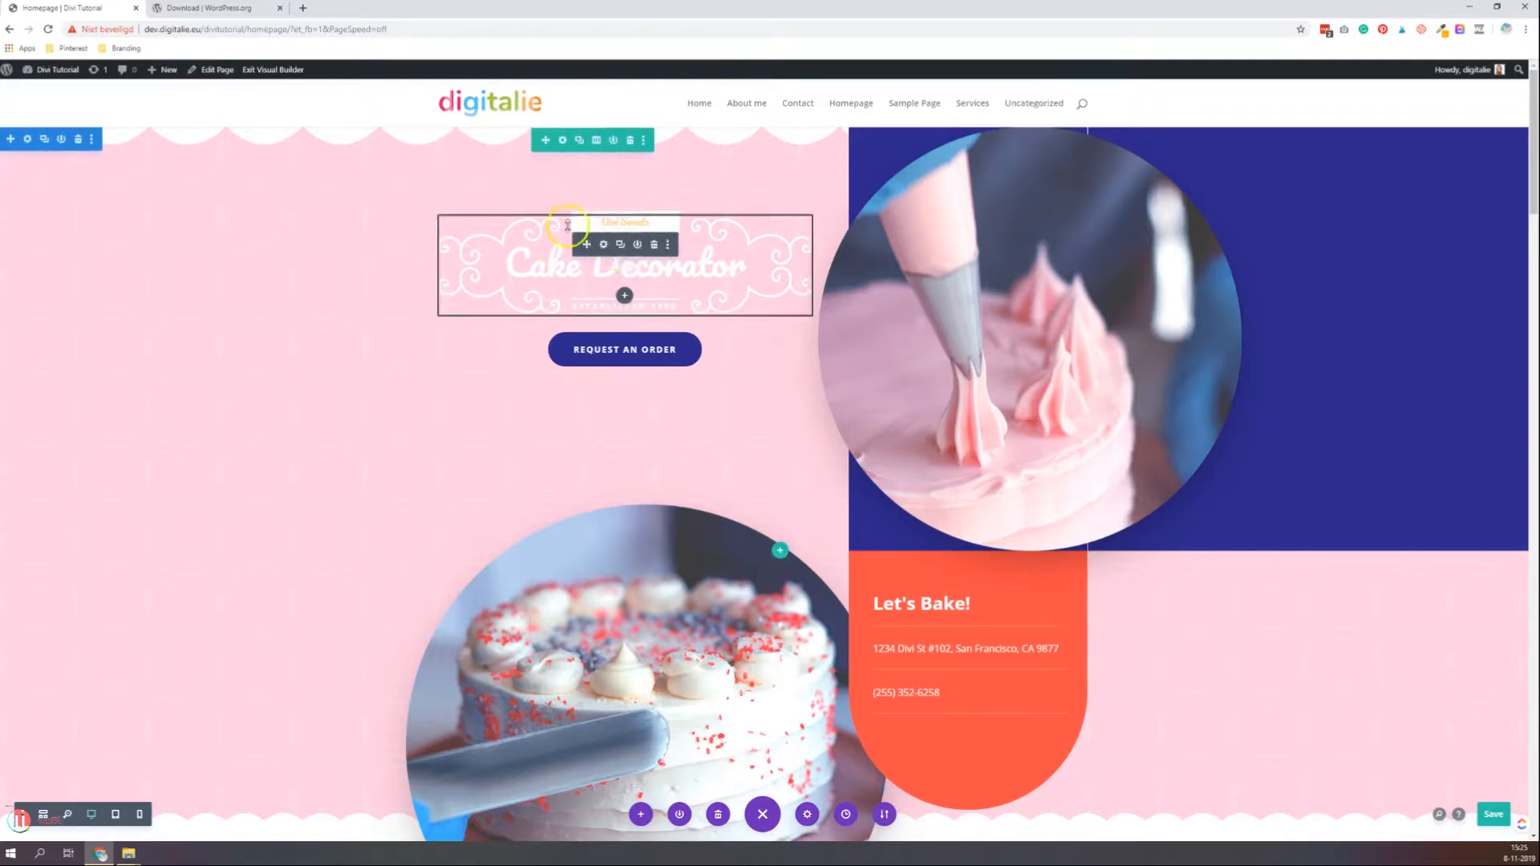
Insert an Image module below the Cake Decorator heading, using the Digitalie-Logo-RGB image from the media library
click(625, 296)
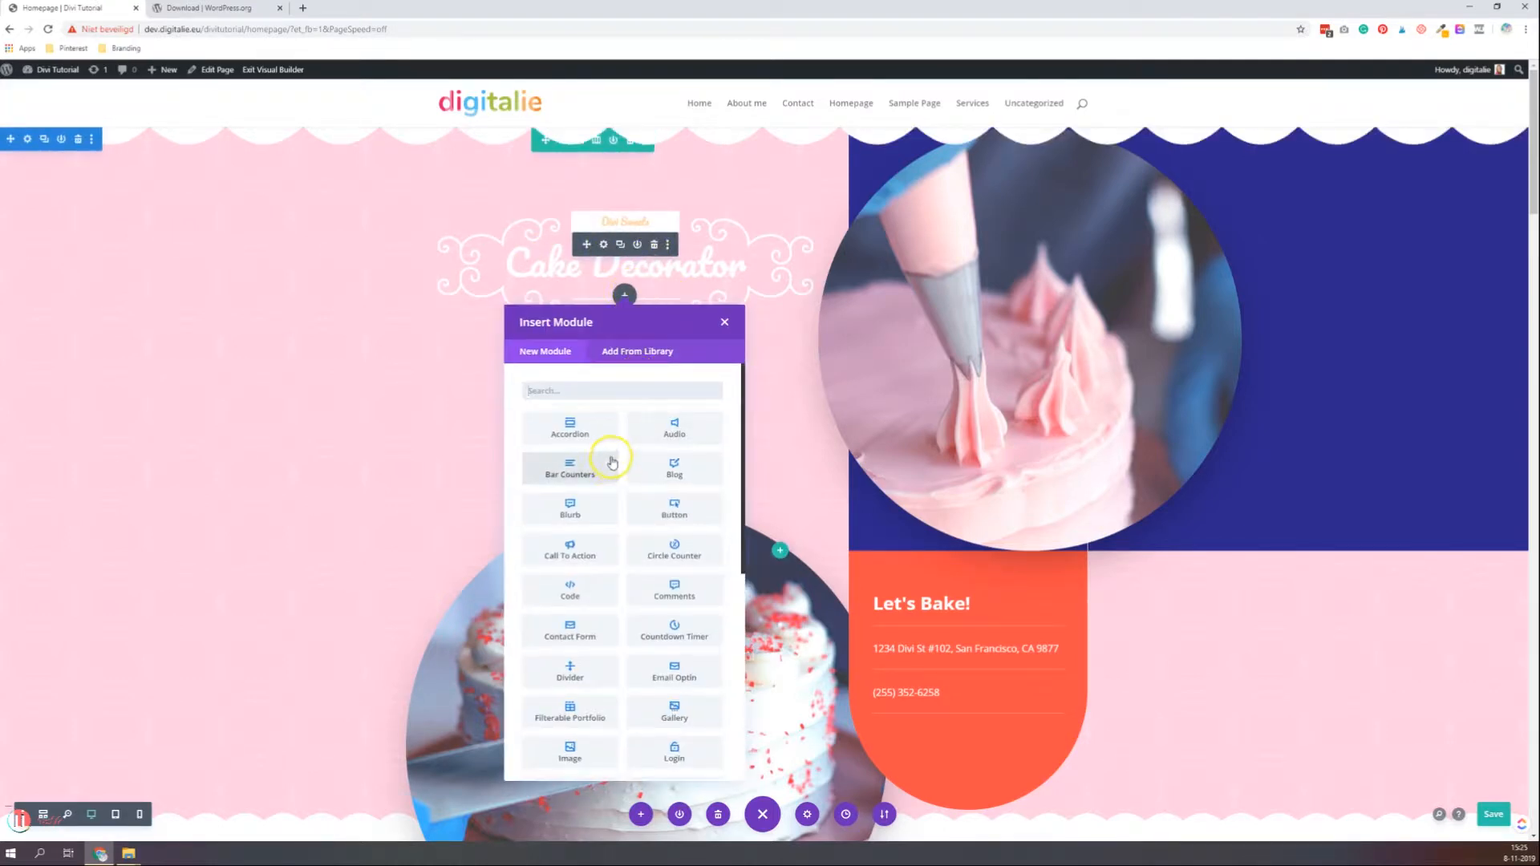
text(Image)
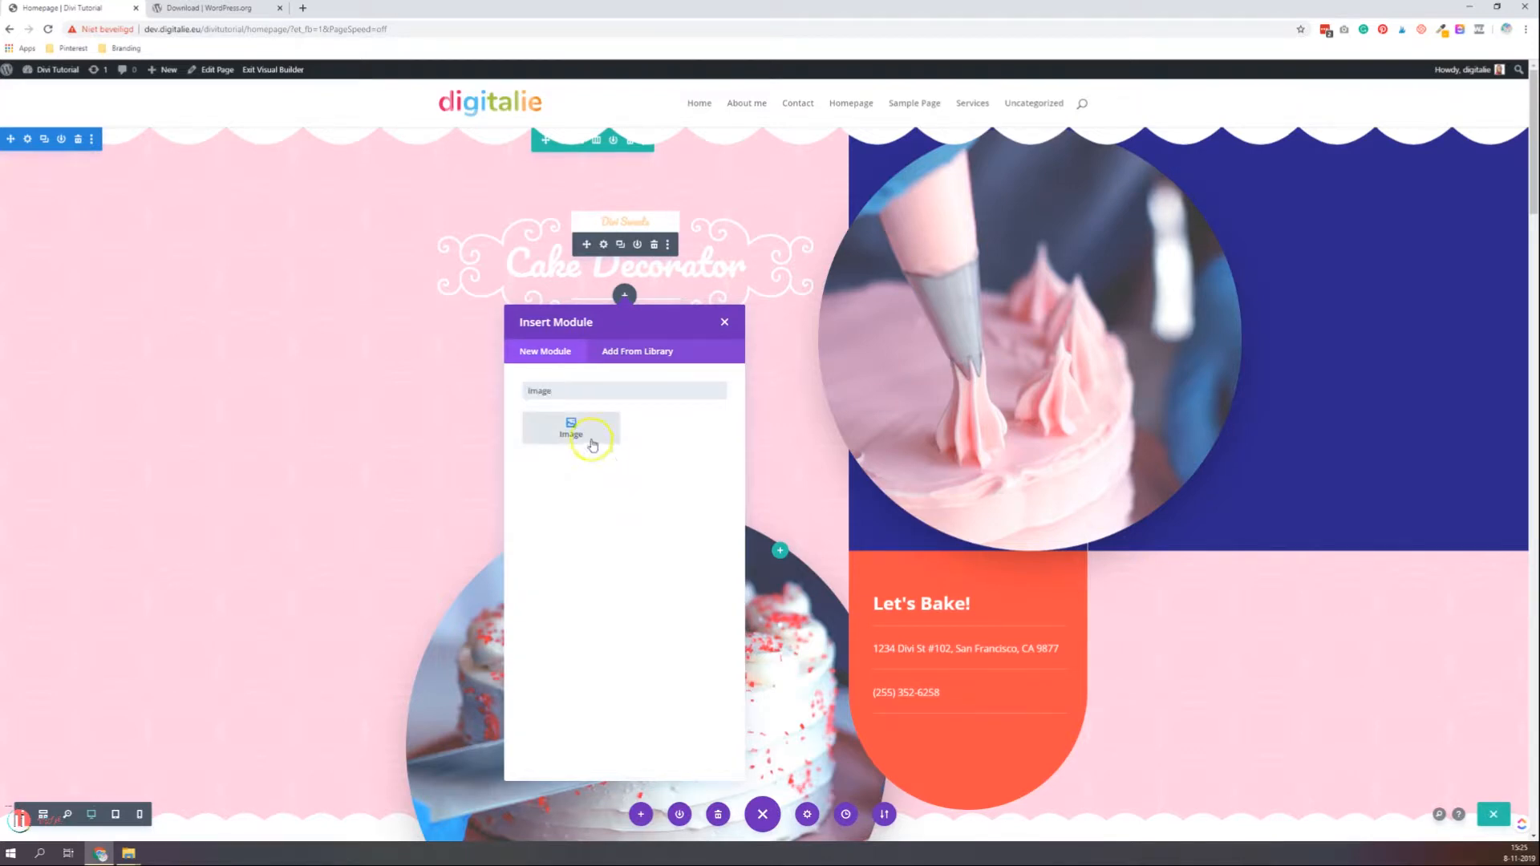
click(593, 447)
click(153, 304)
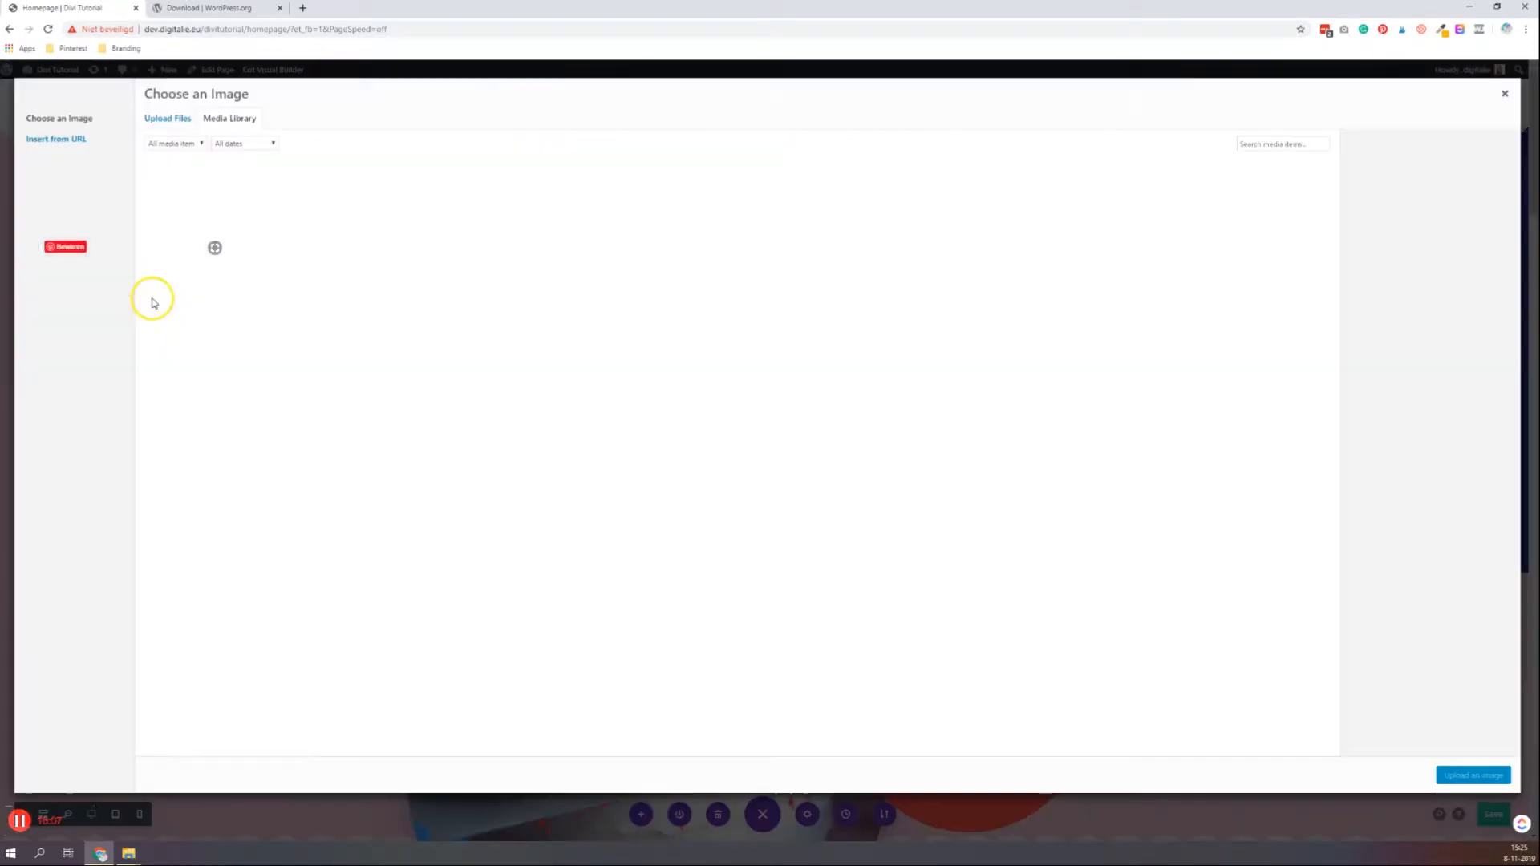
click(1009, 235)
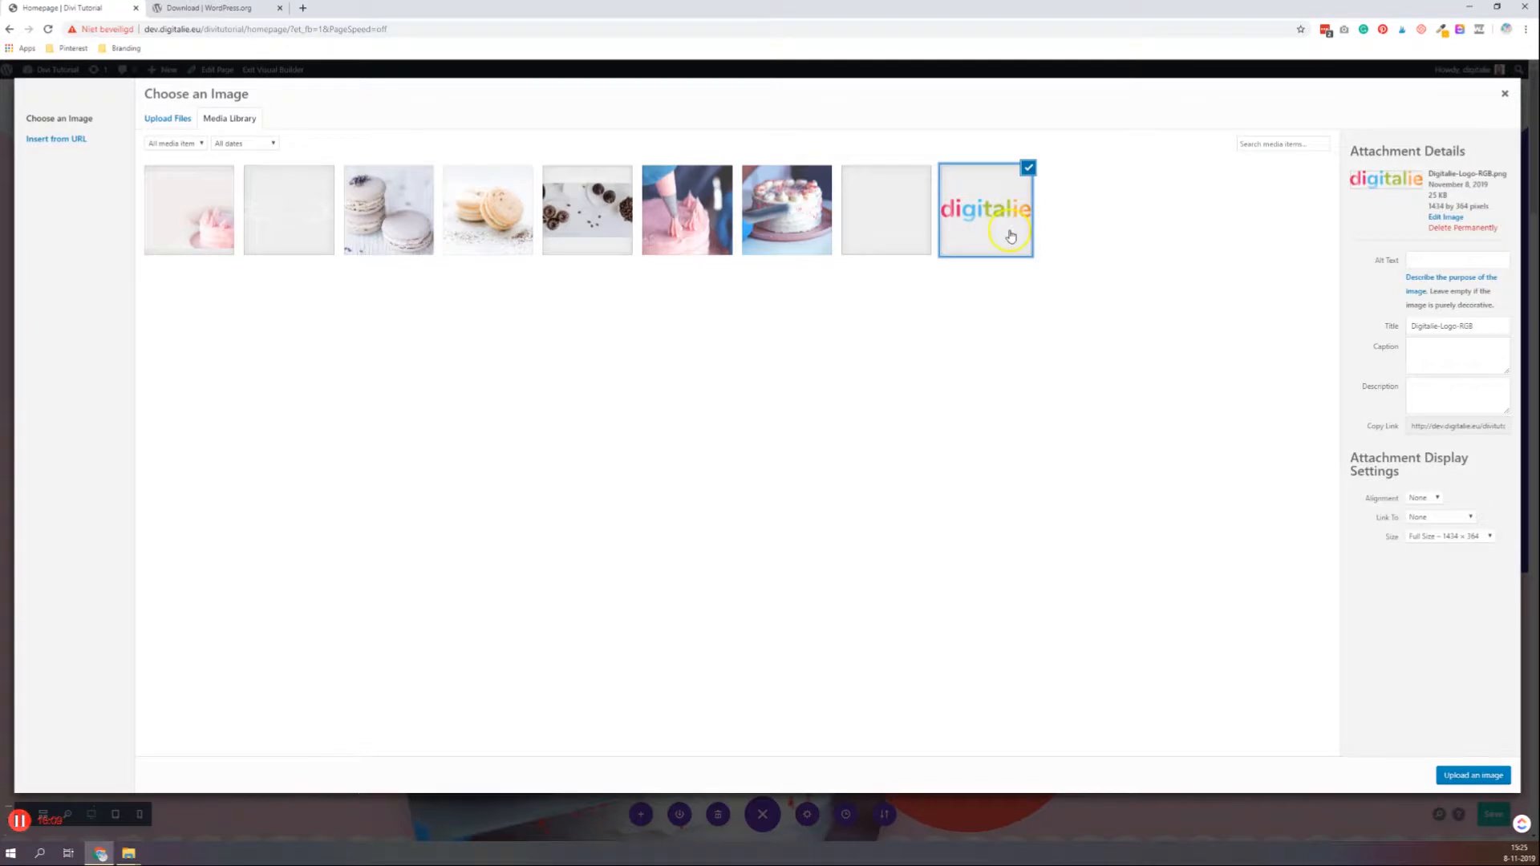
click(1469, 775)
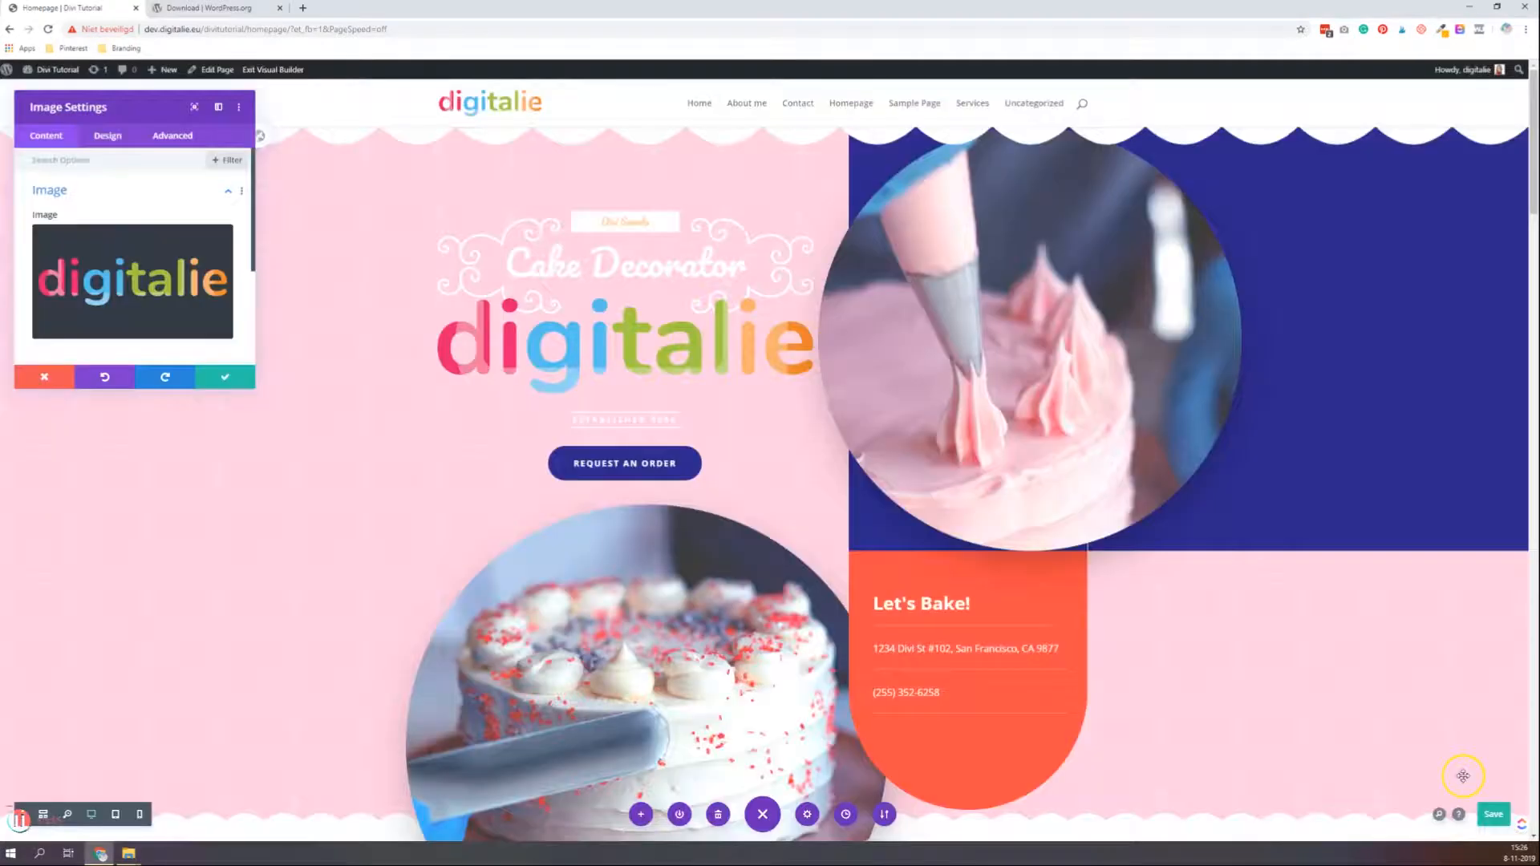
click(225, 376)
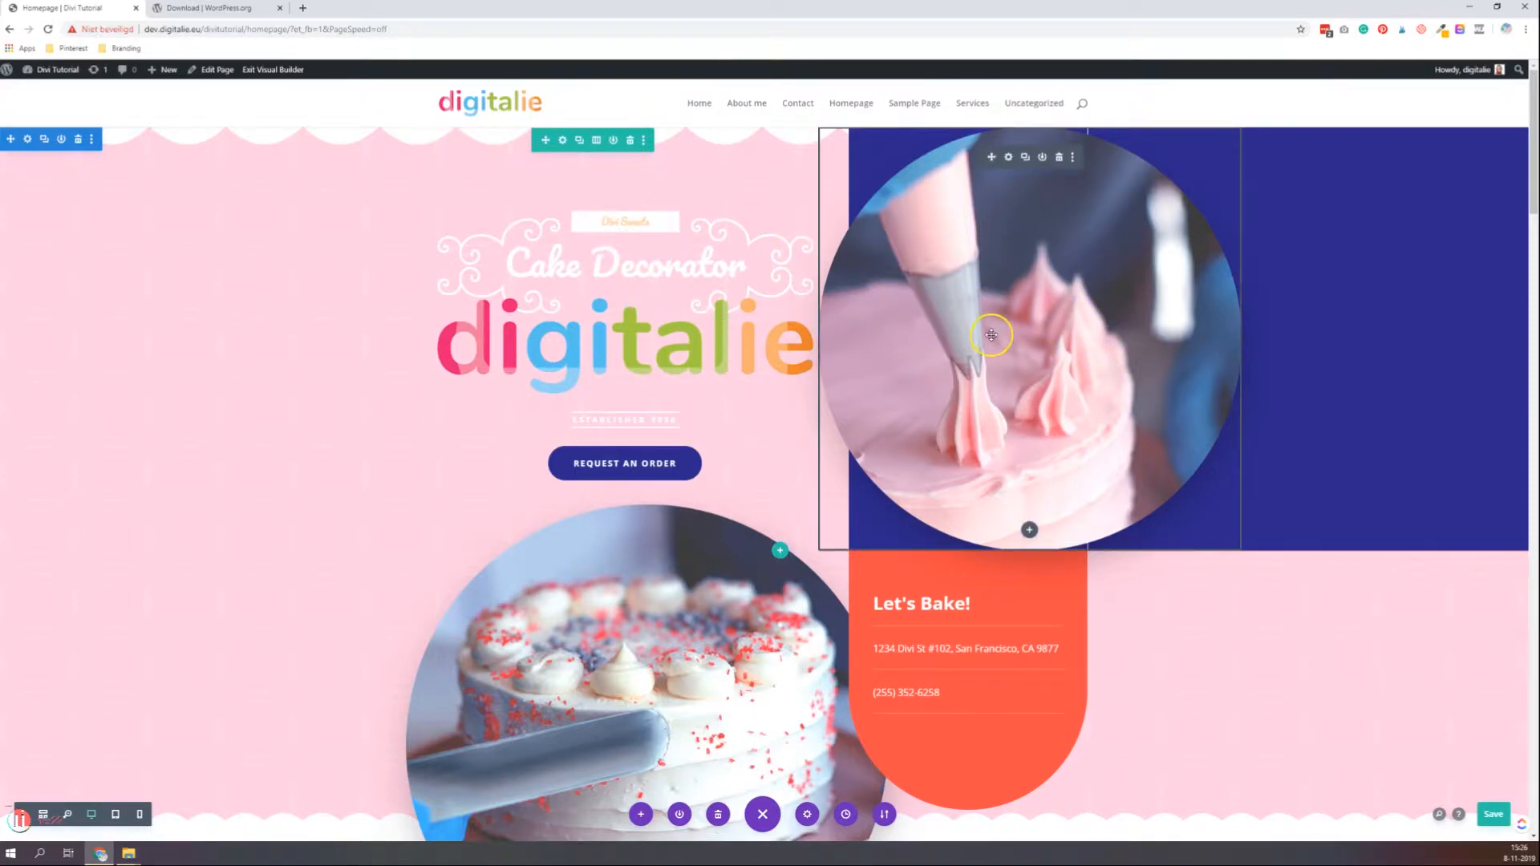
Open the settings of the round cake-icing image in the header and examine its content options
click(1009, 157)
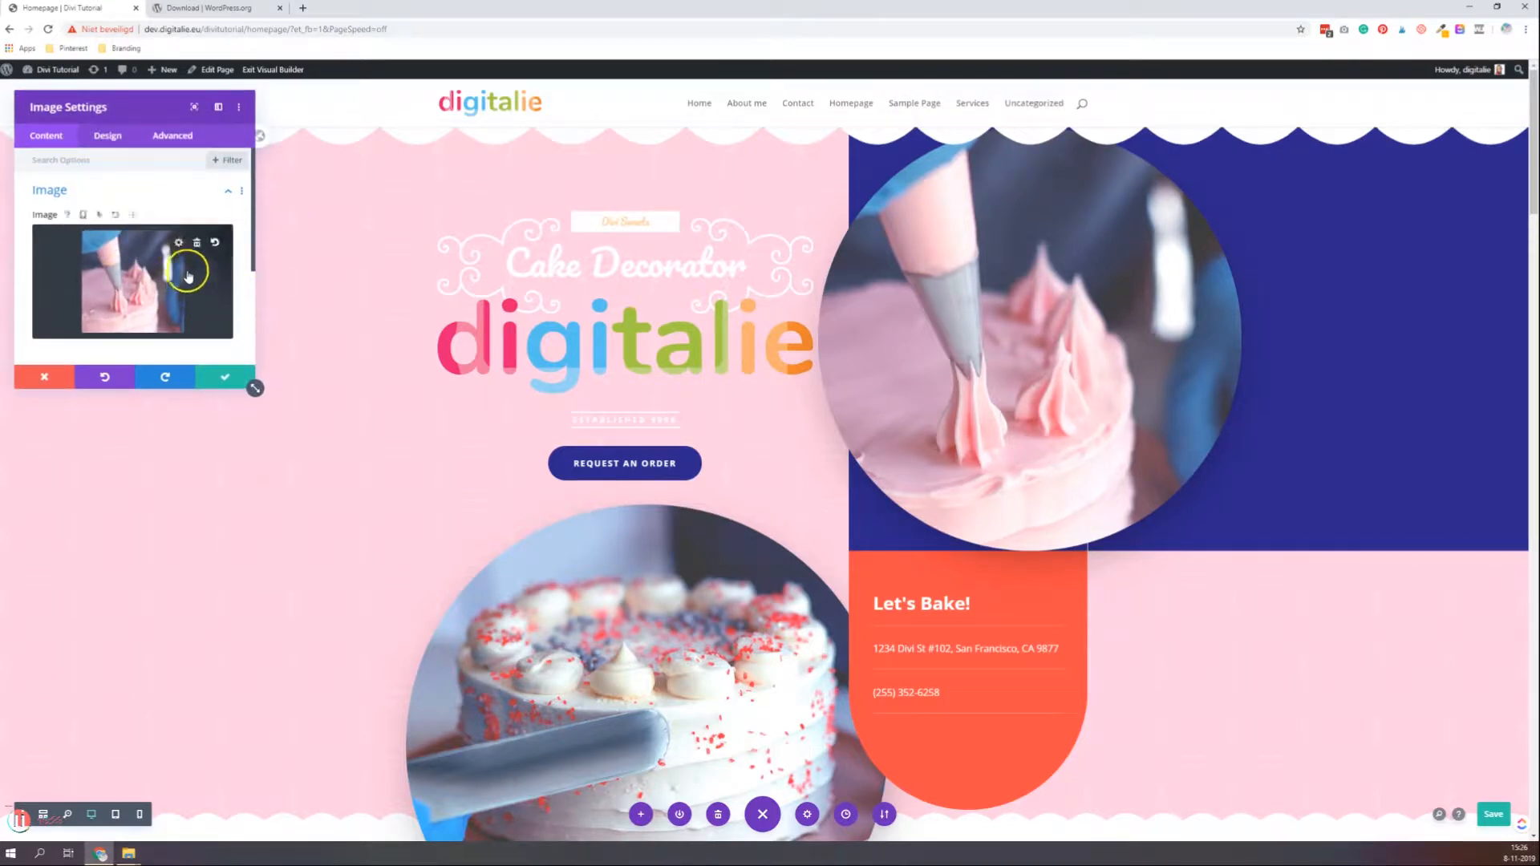
scroll(179, 269, down, 2)
scroll(180, 268, up, 2)
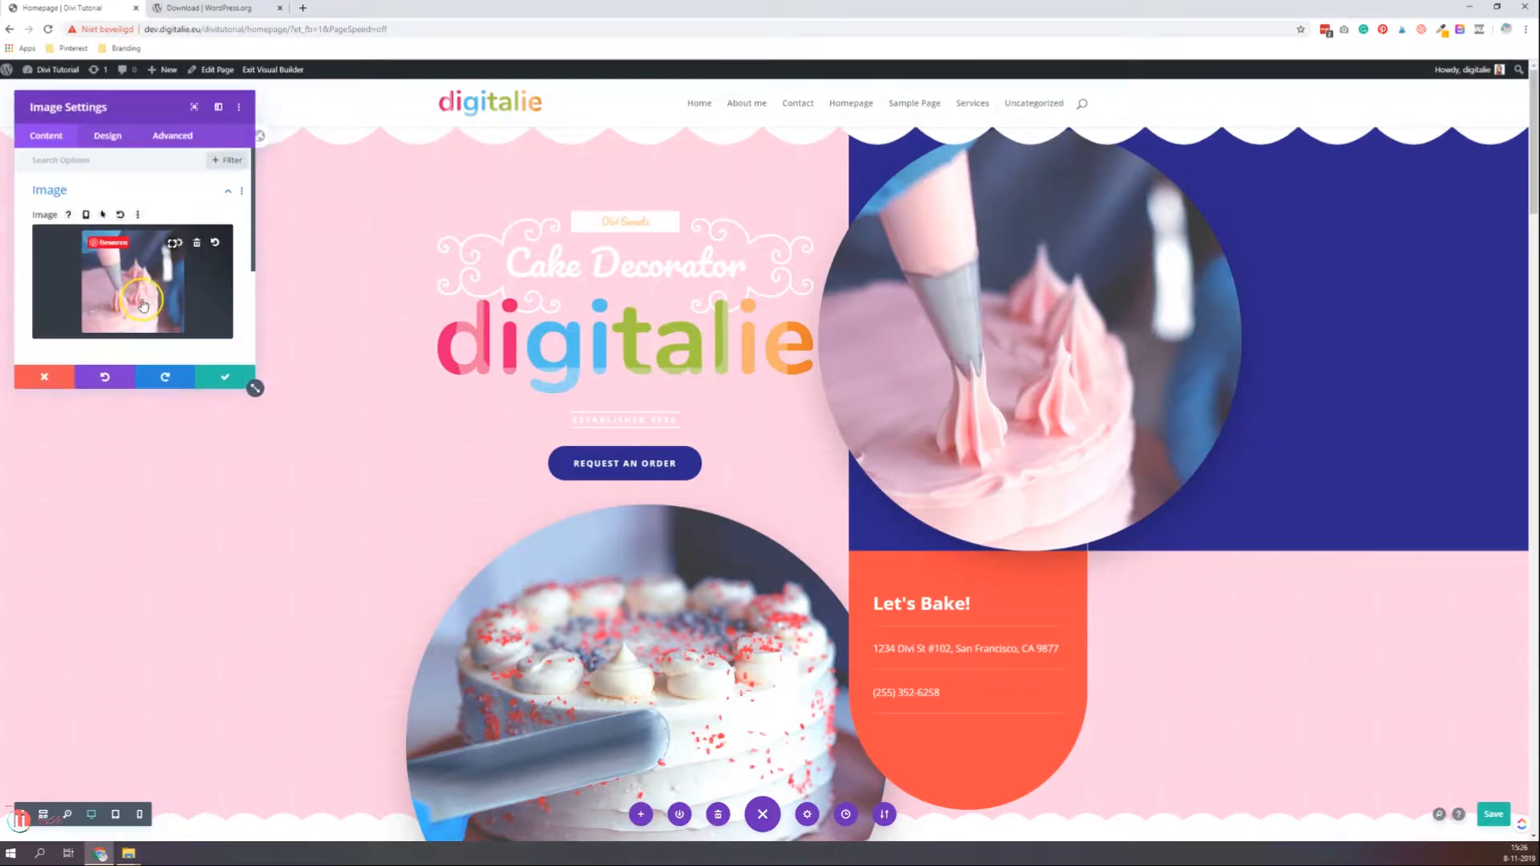
scroll(145, 296, down, 3)
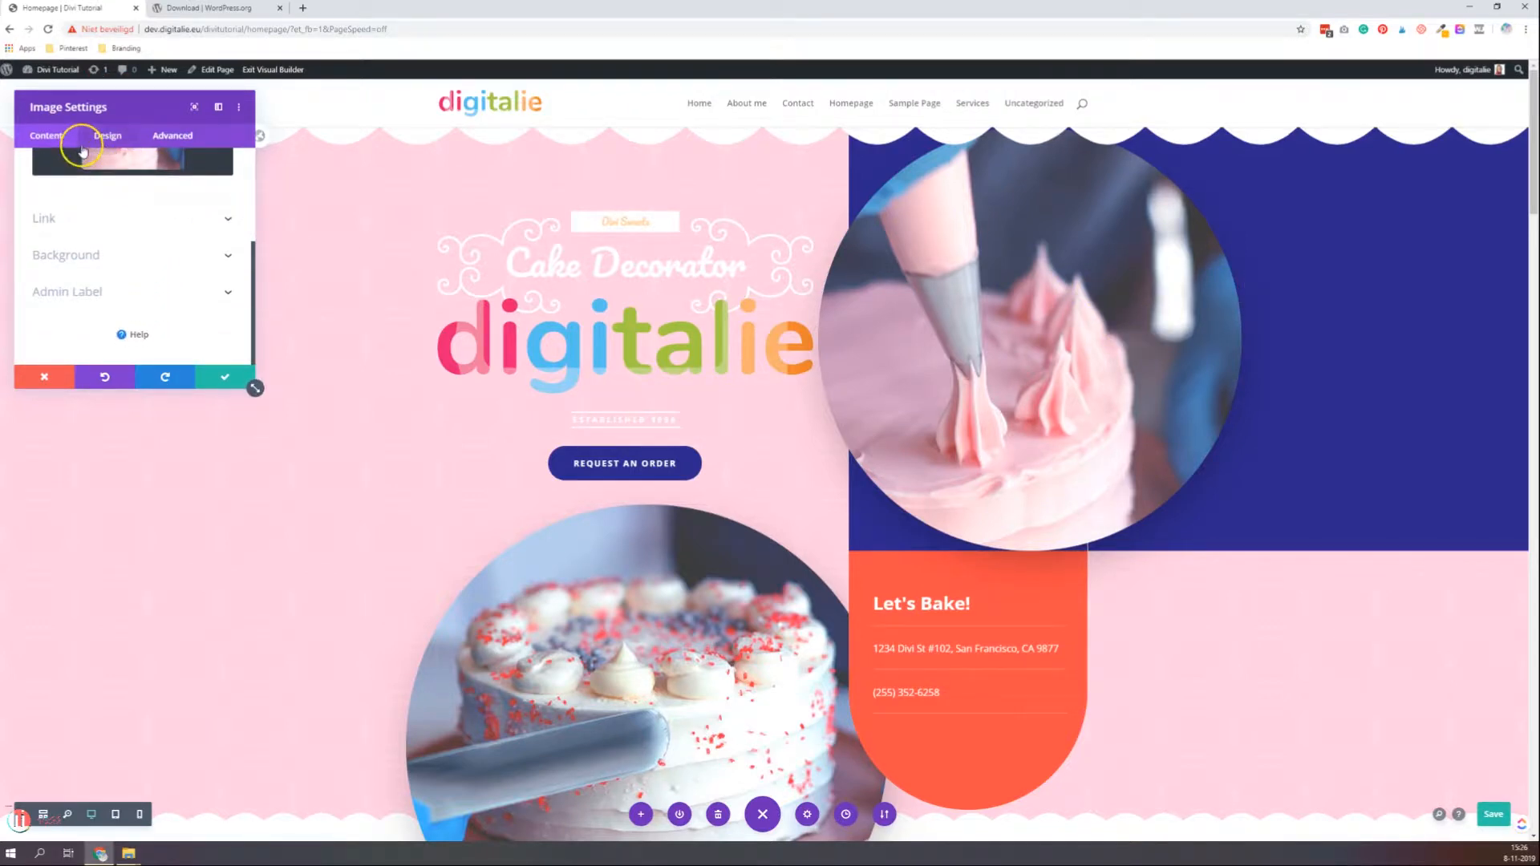
scroll(79, 178, up, 3)
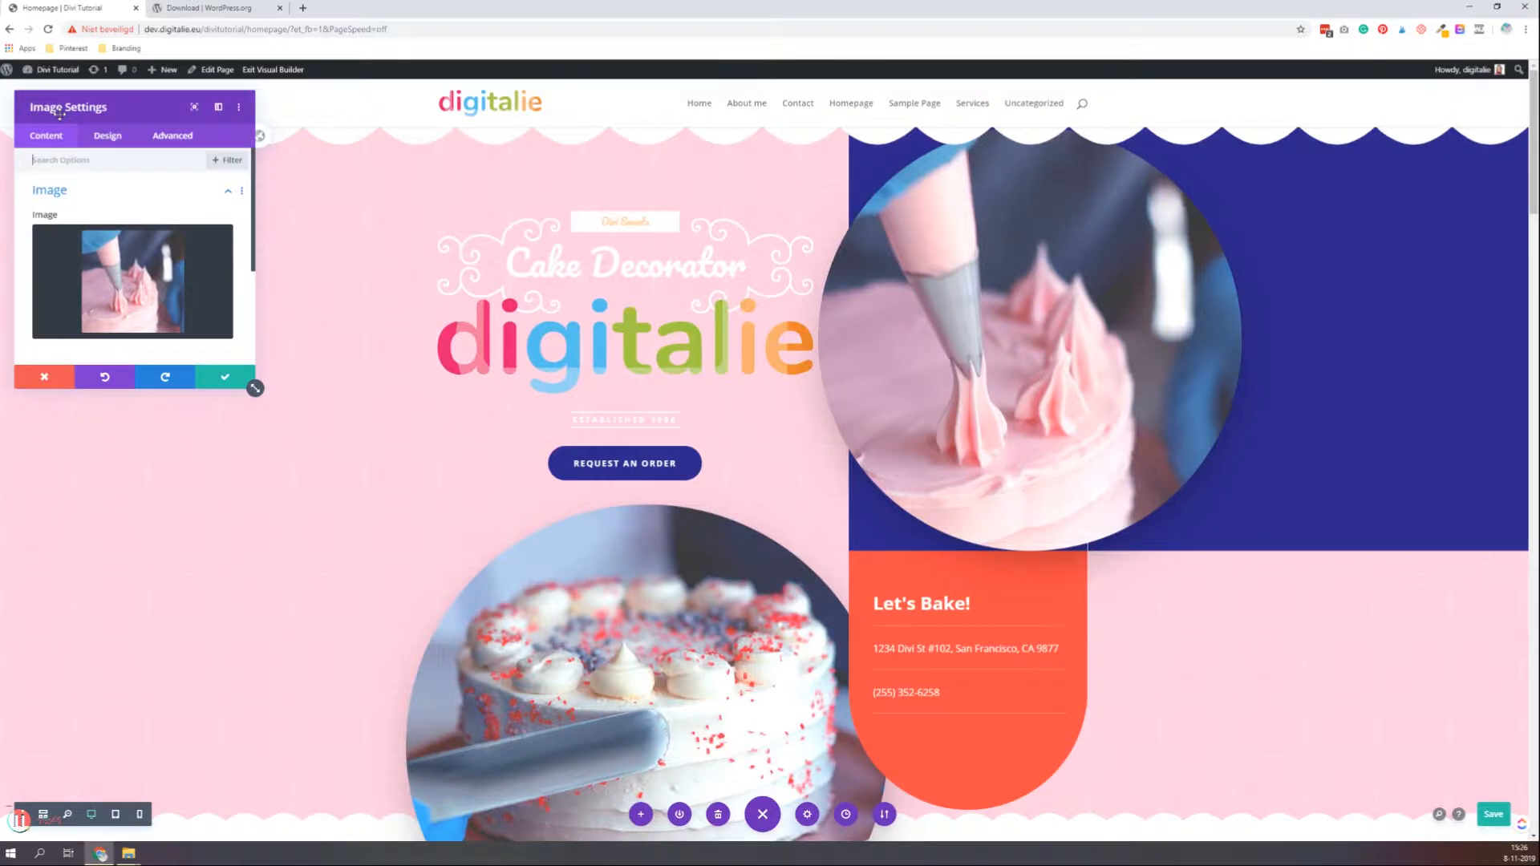
click(47, 140)
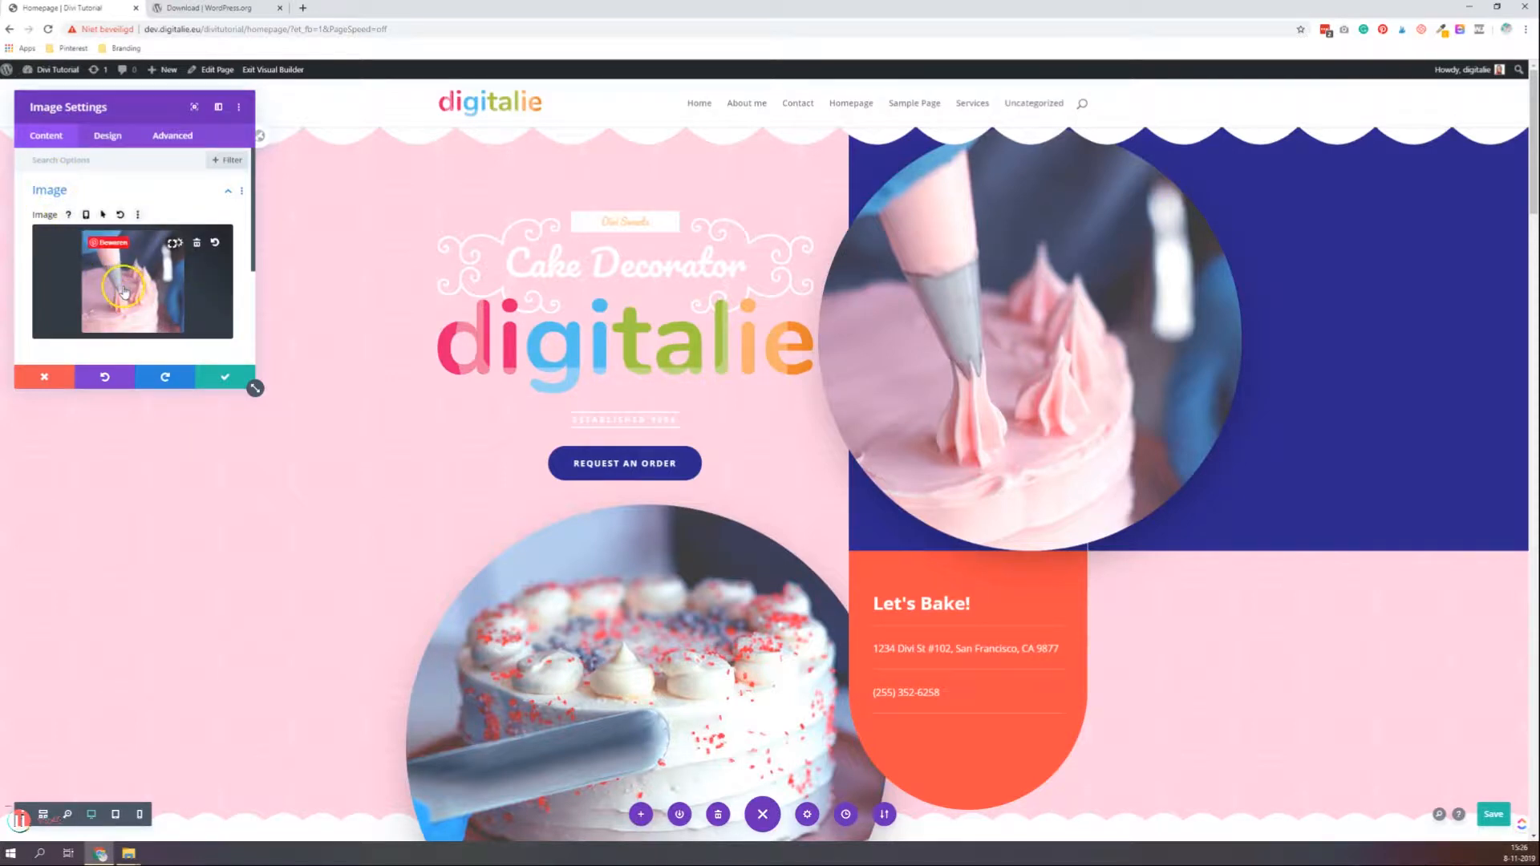
scroll(126, 297, down, 3)
scroll(113, 215, up, 3)
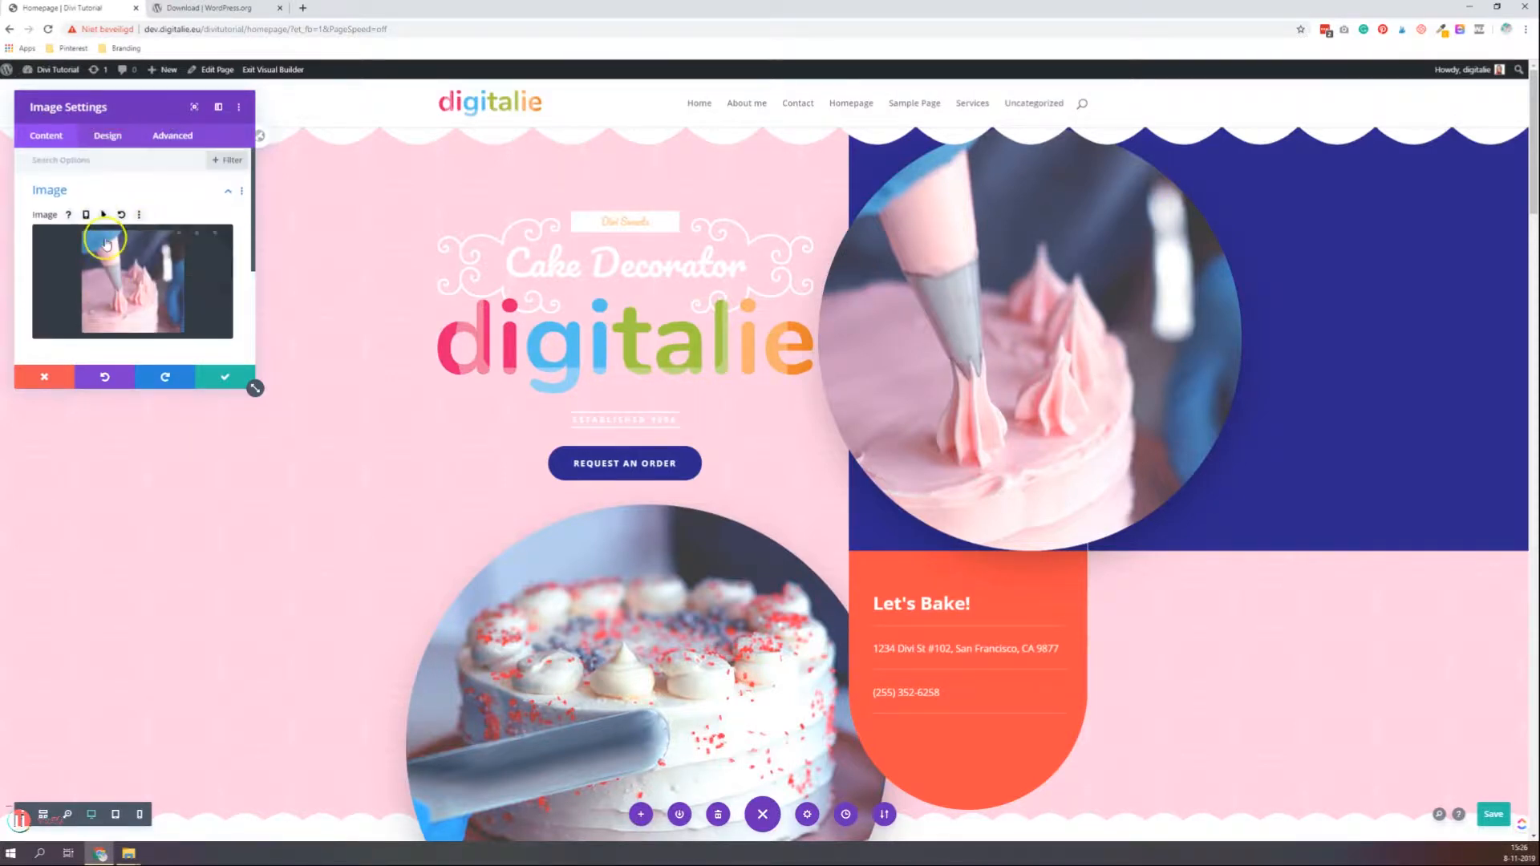
Examine the link and background options of the round cake-icing image
scroll(121, 268, down, 3)
click(98, 264)
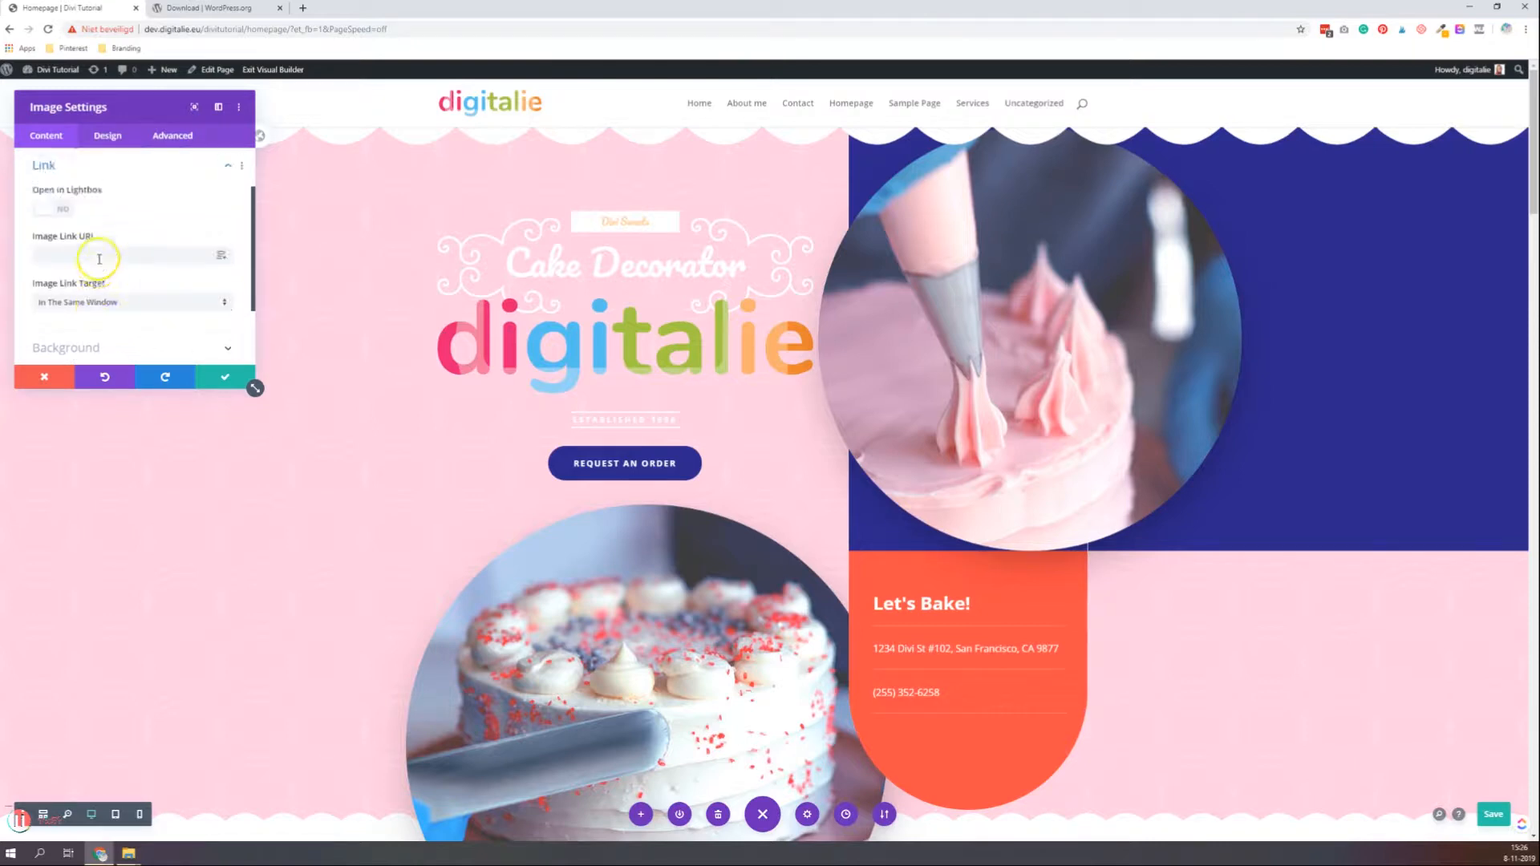
scroll(156, 229, down, 1)
scroll(144, 228, down, 1)
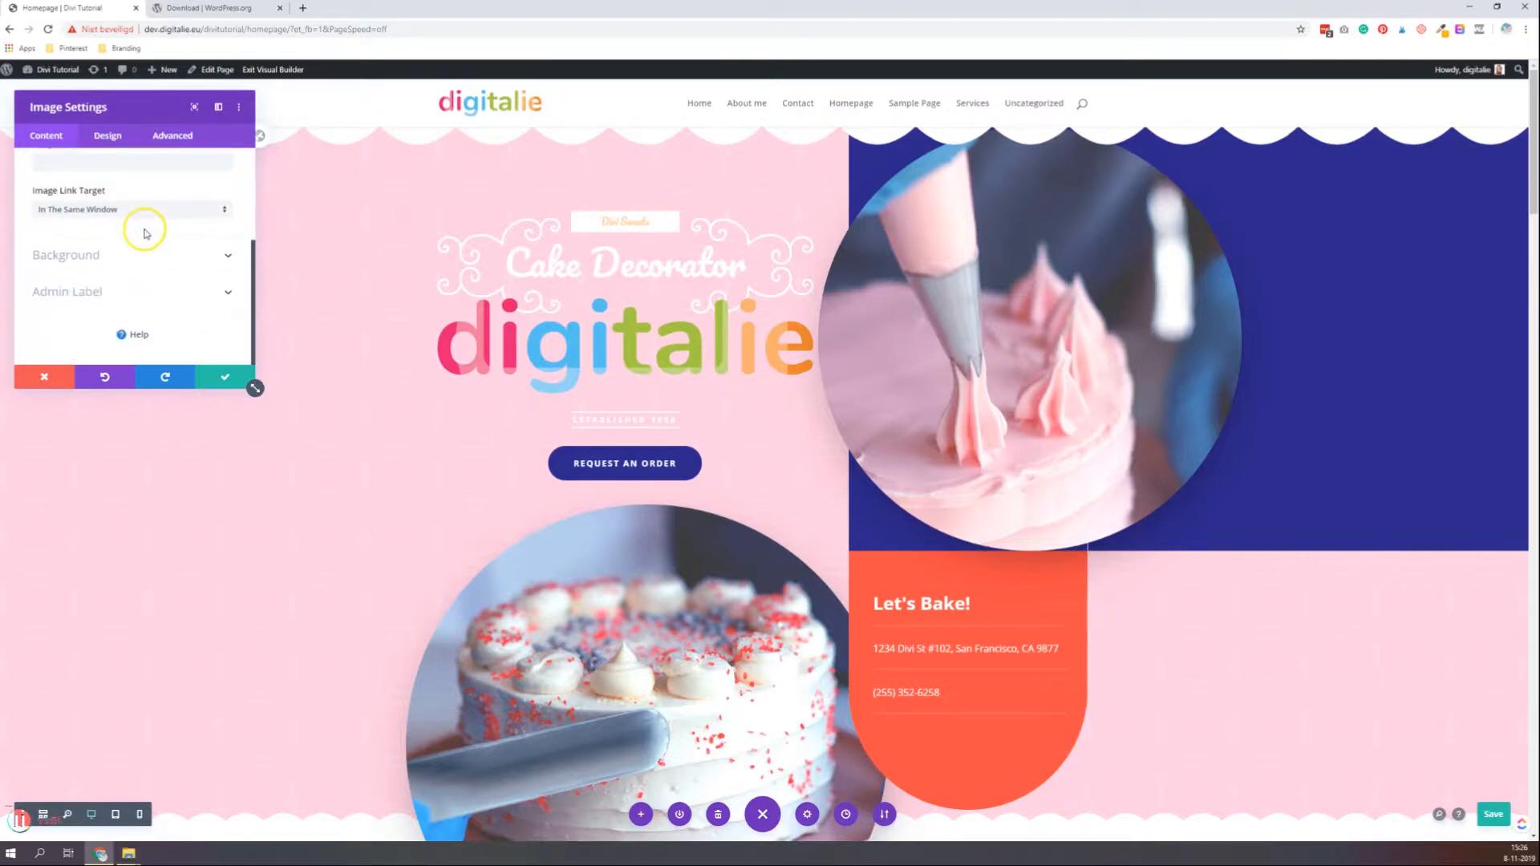
scroll(121, 231, up, 3)
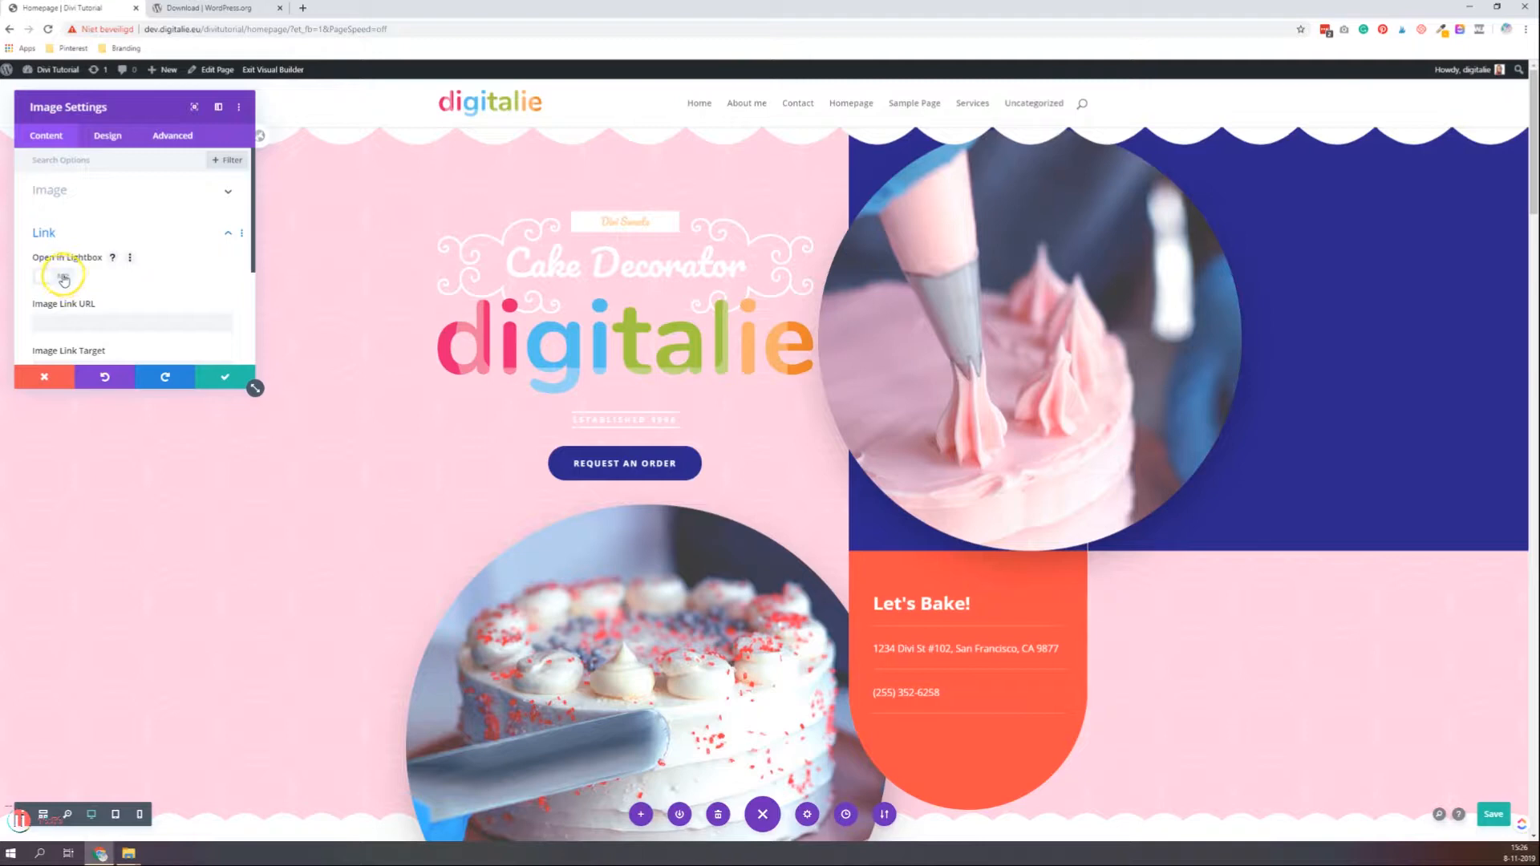
scroll(157, 279, down, 3)
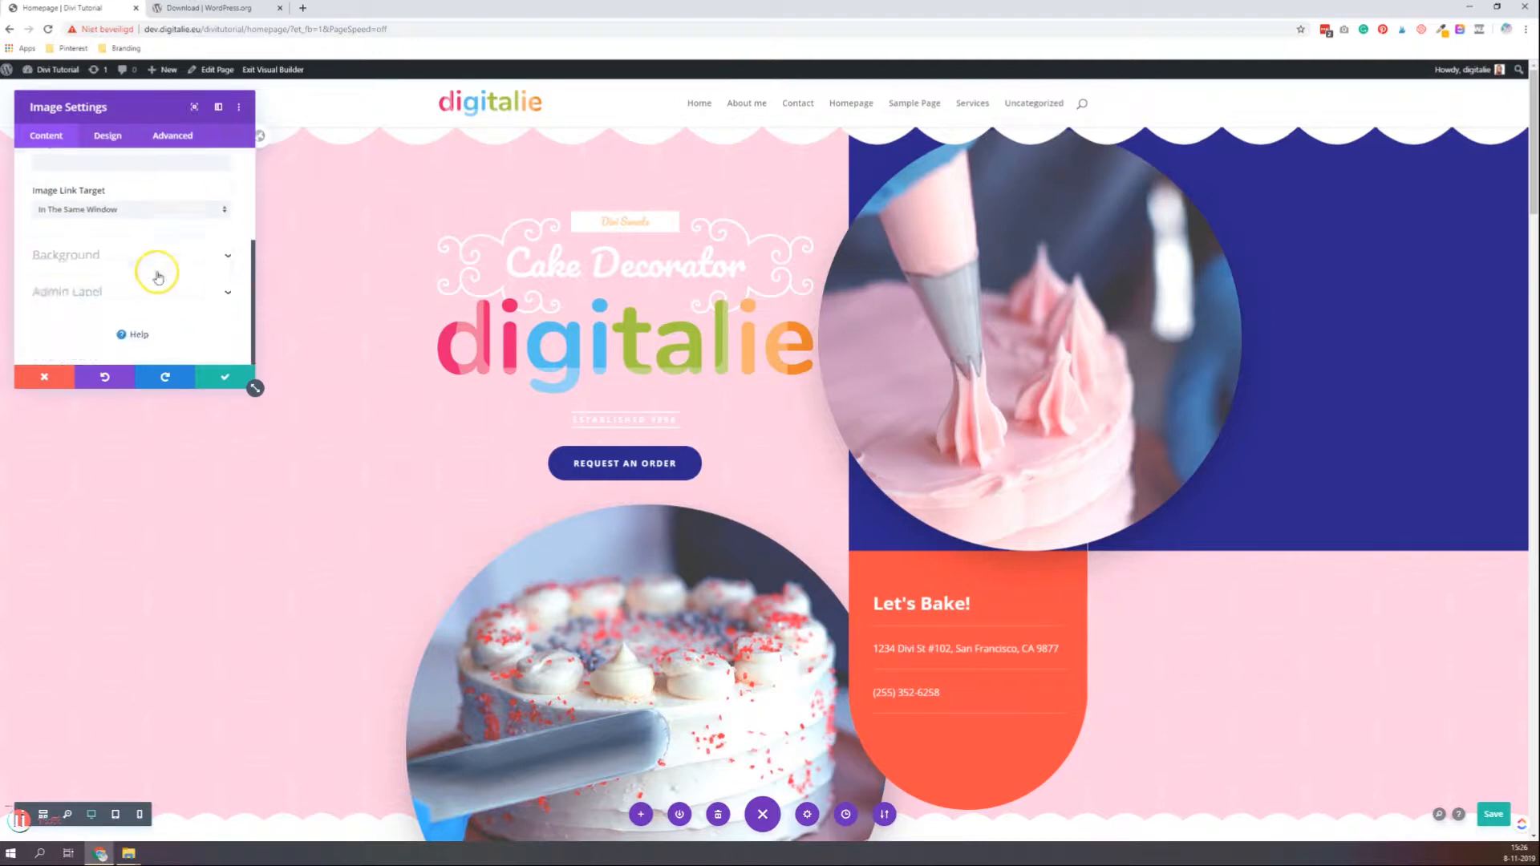
click(95, 256)
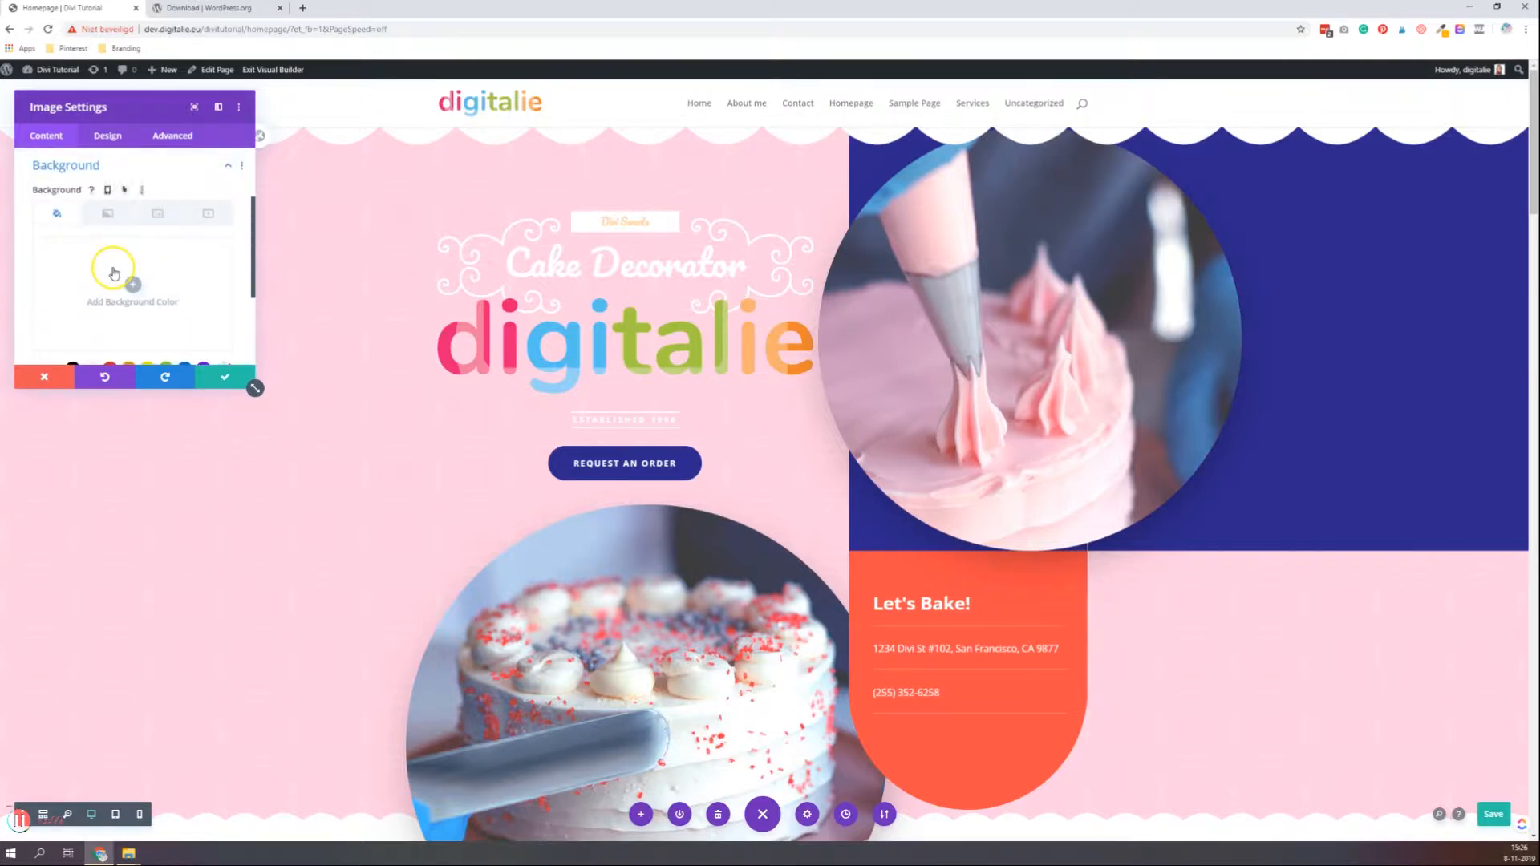
scroll(114, 274, down, 1)
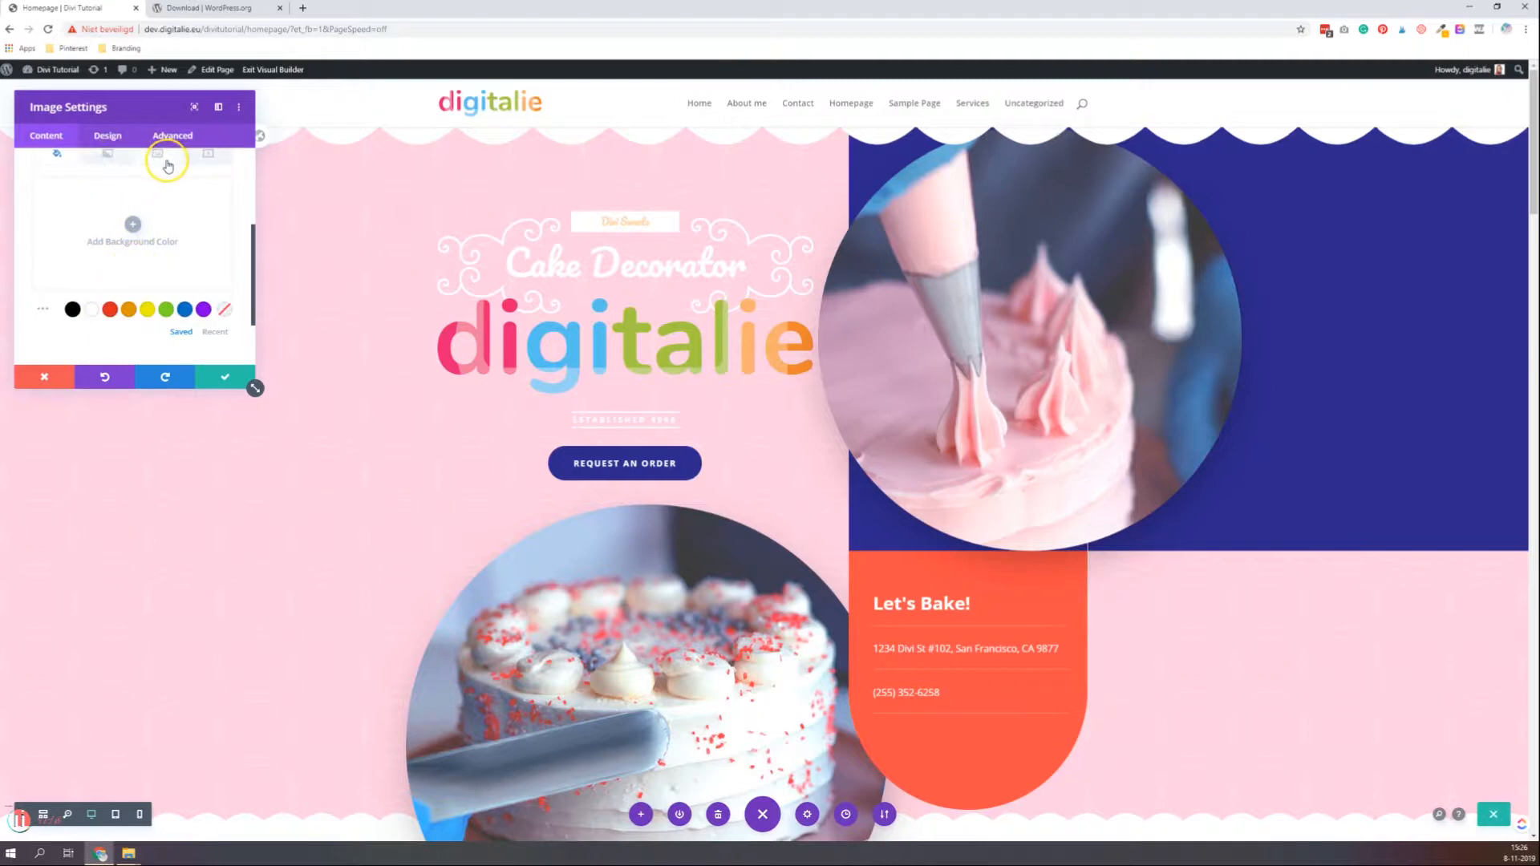
scroll(188, 245, down, 1)
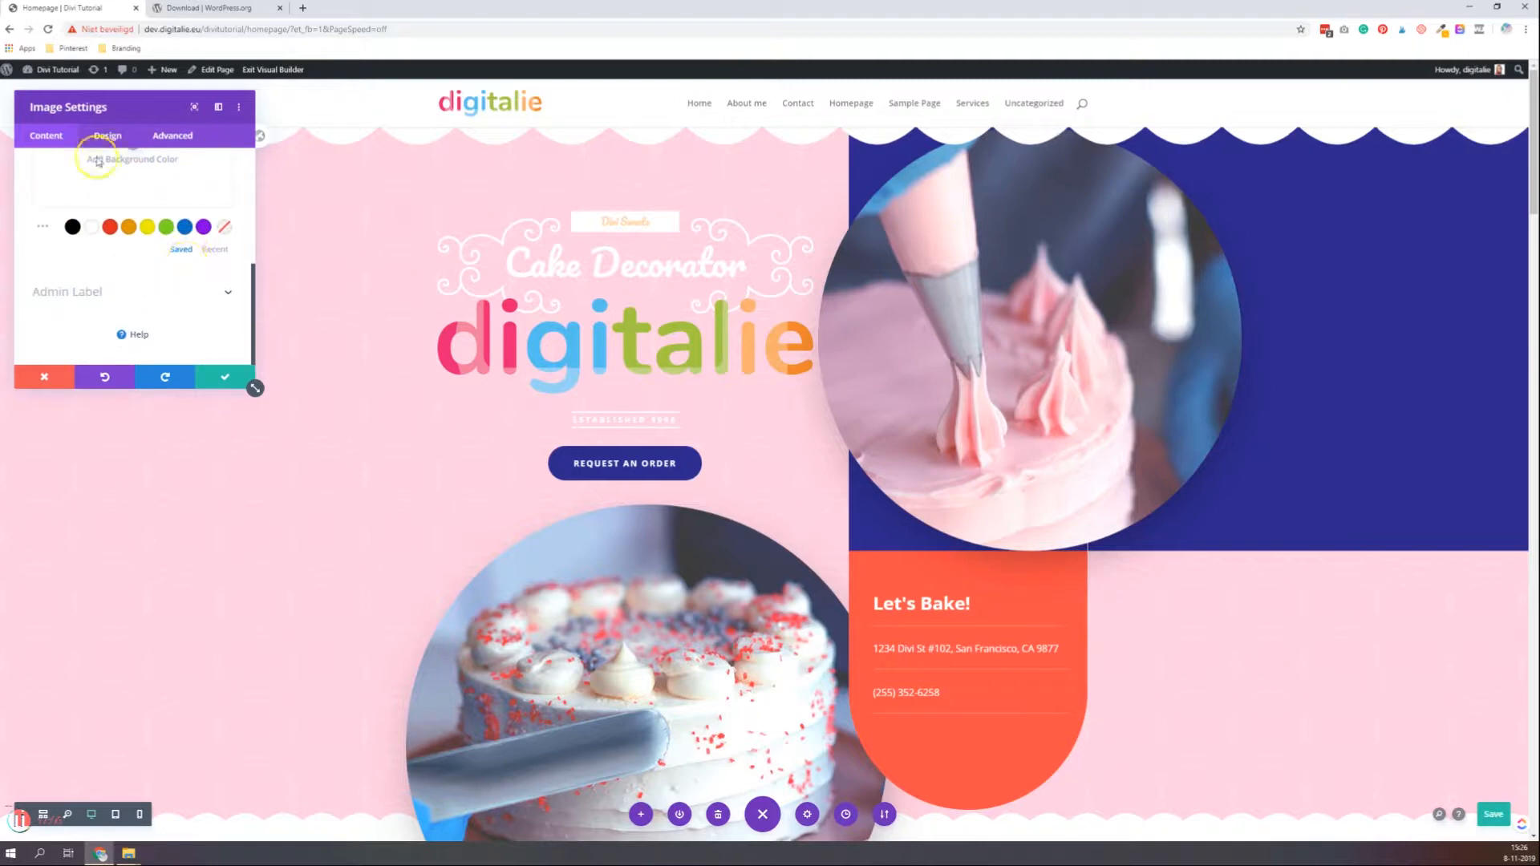
scroll(105, 232, up, 3)
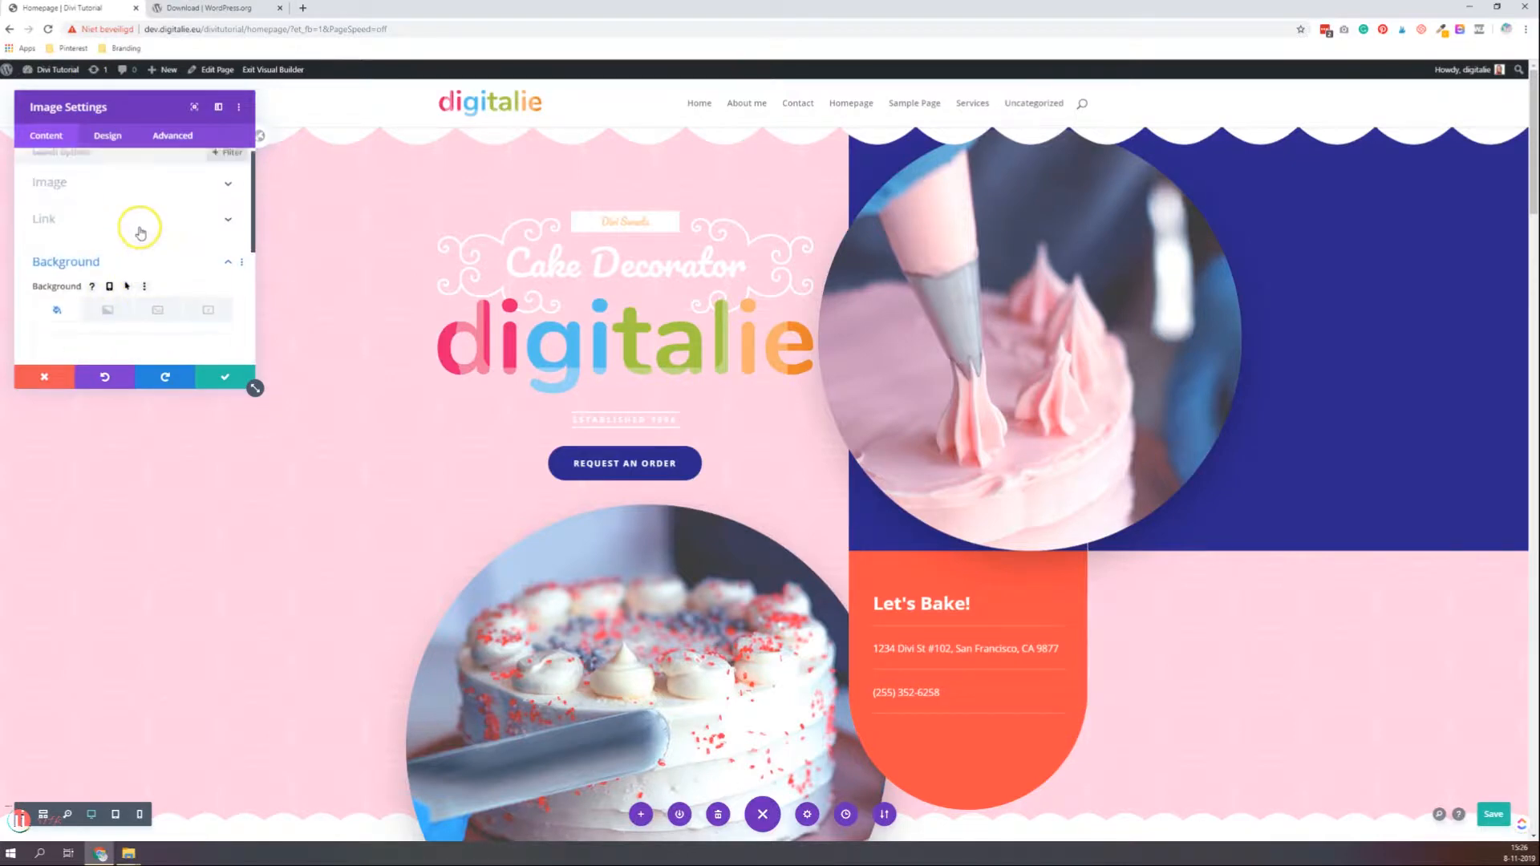
Examine the image alignment options in the design settings of the round cake-icing image
click(108, 135)
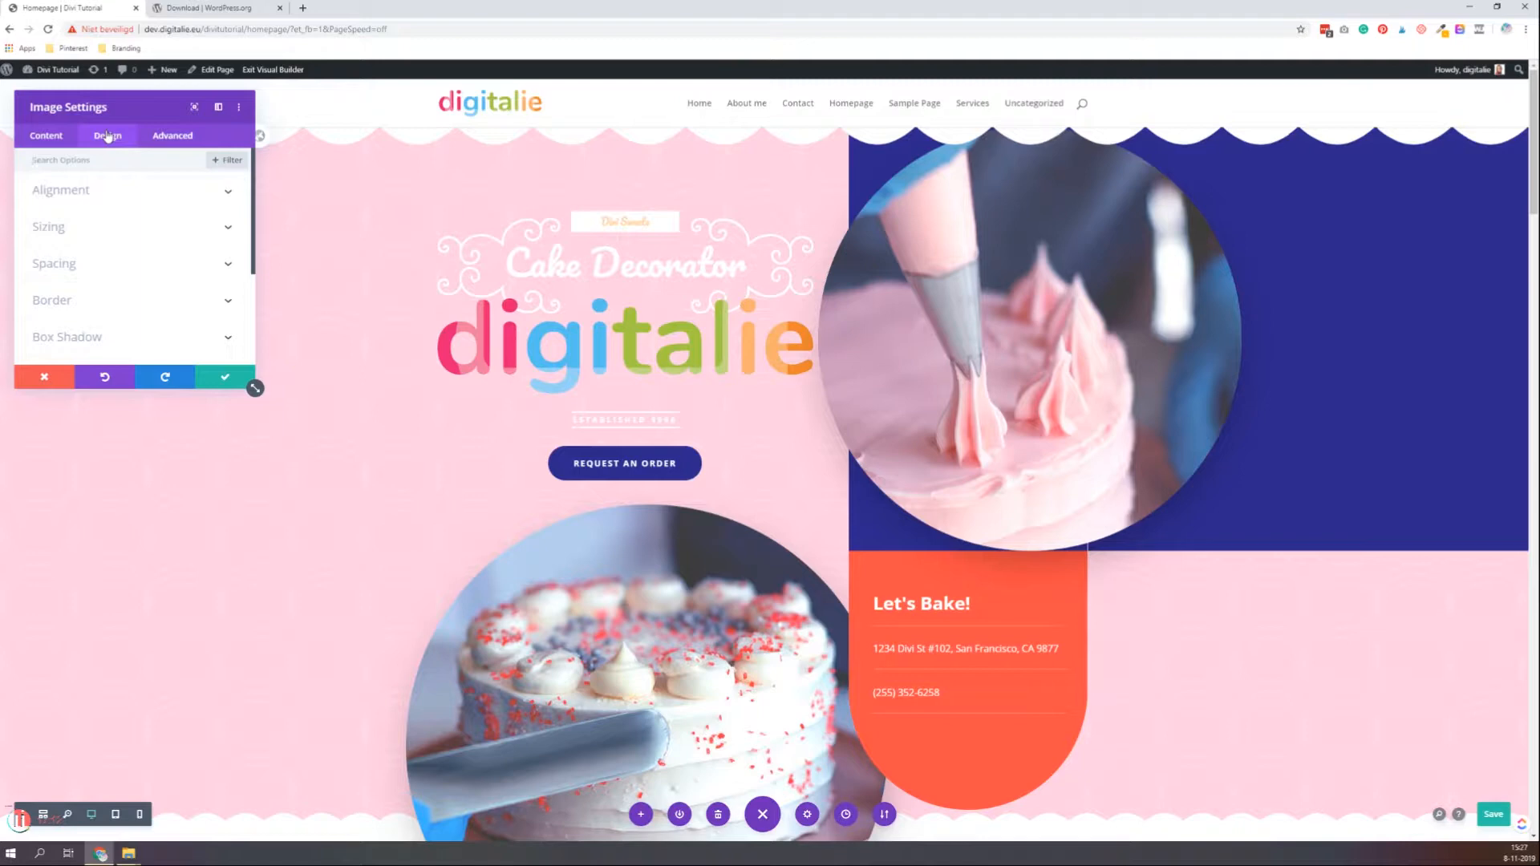
click(96, 201)
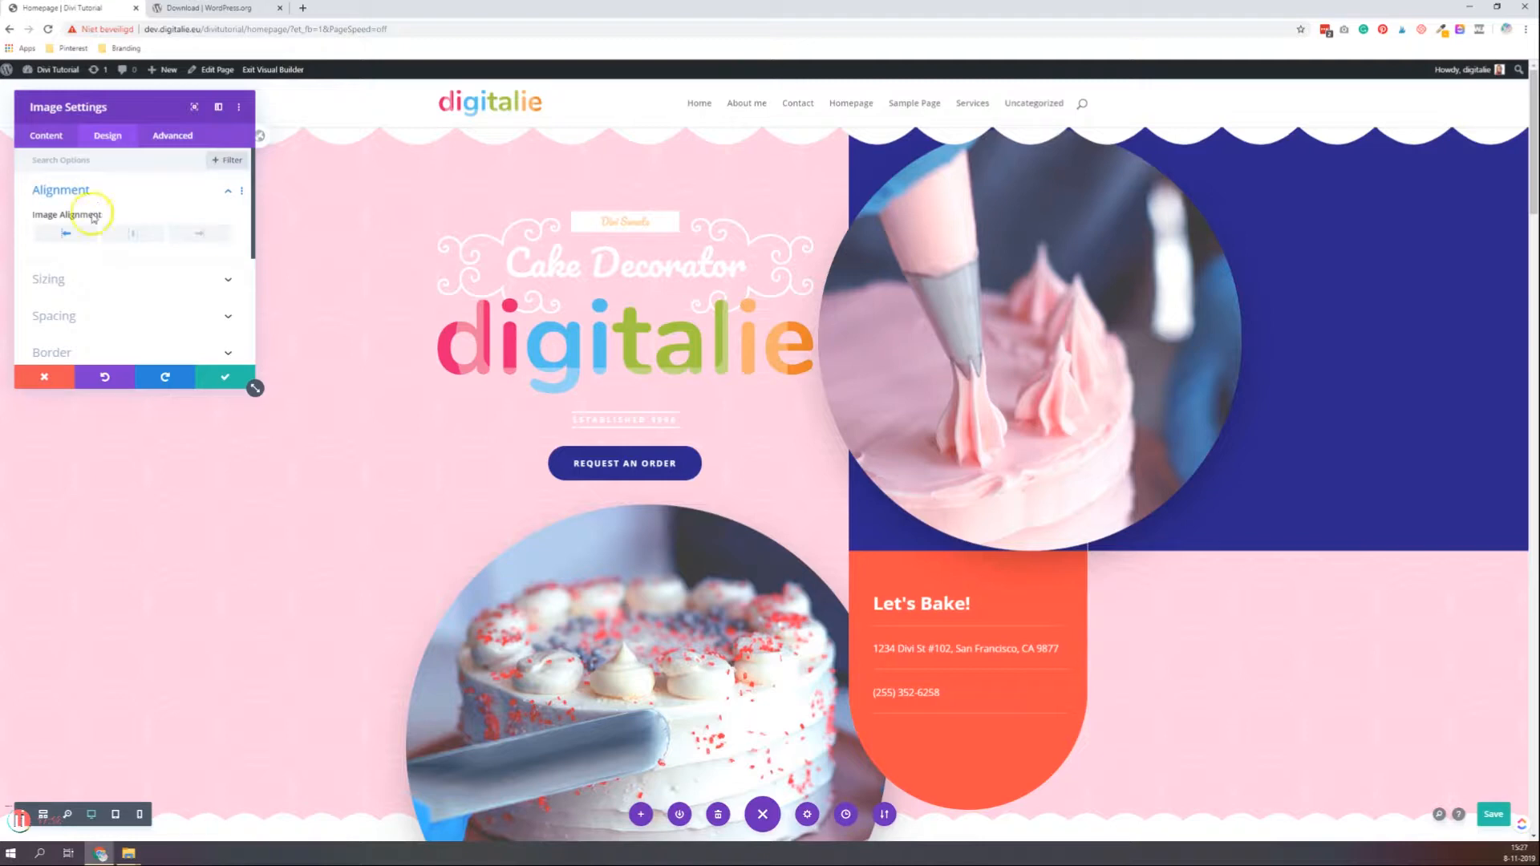
click(67, 235)
click(147, 214)
Examine the sizing and spacing options of the round cake-icing image, including its margins, and close its settings
click(133, 290)
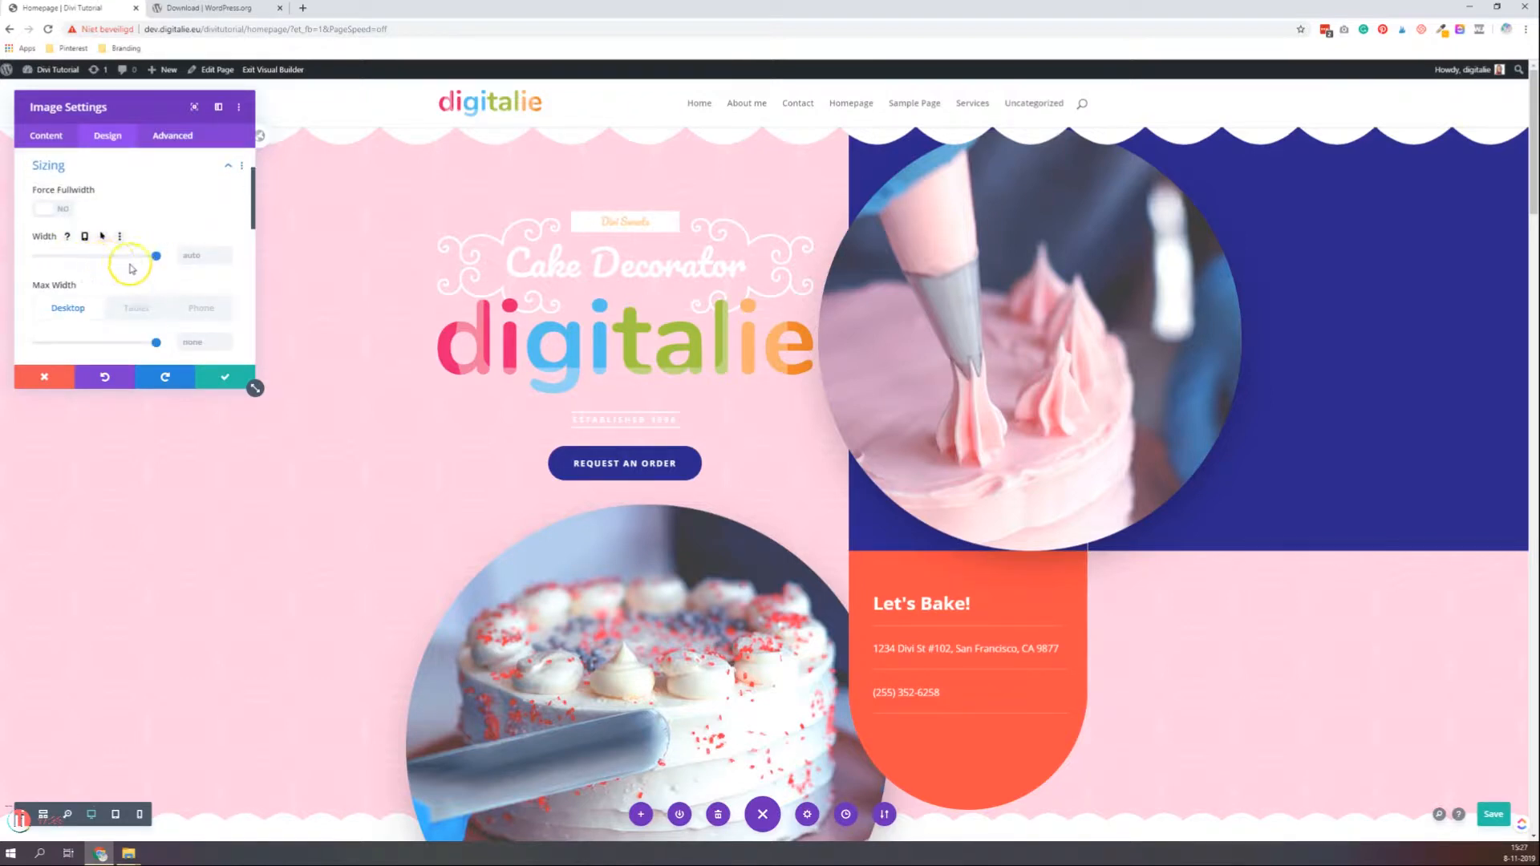
scroll(176, 272, down, 1)
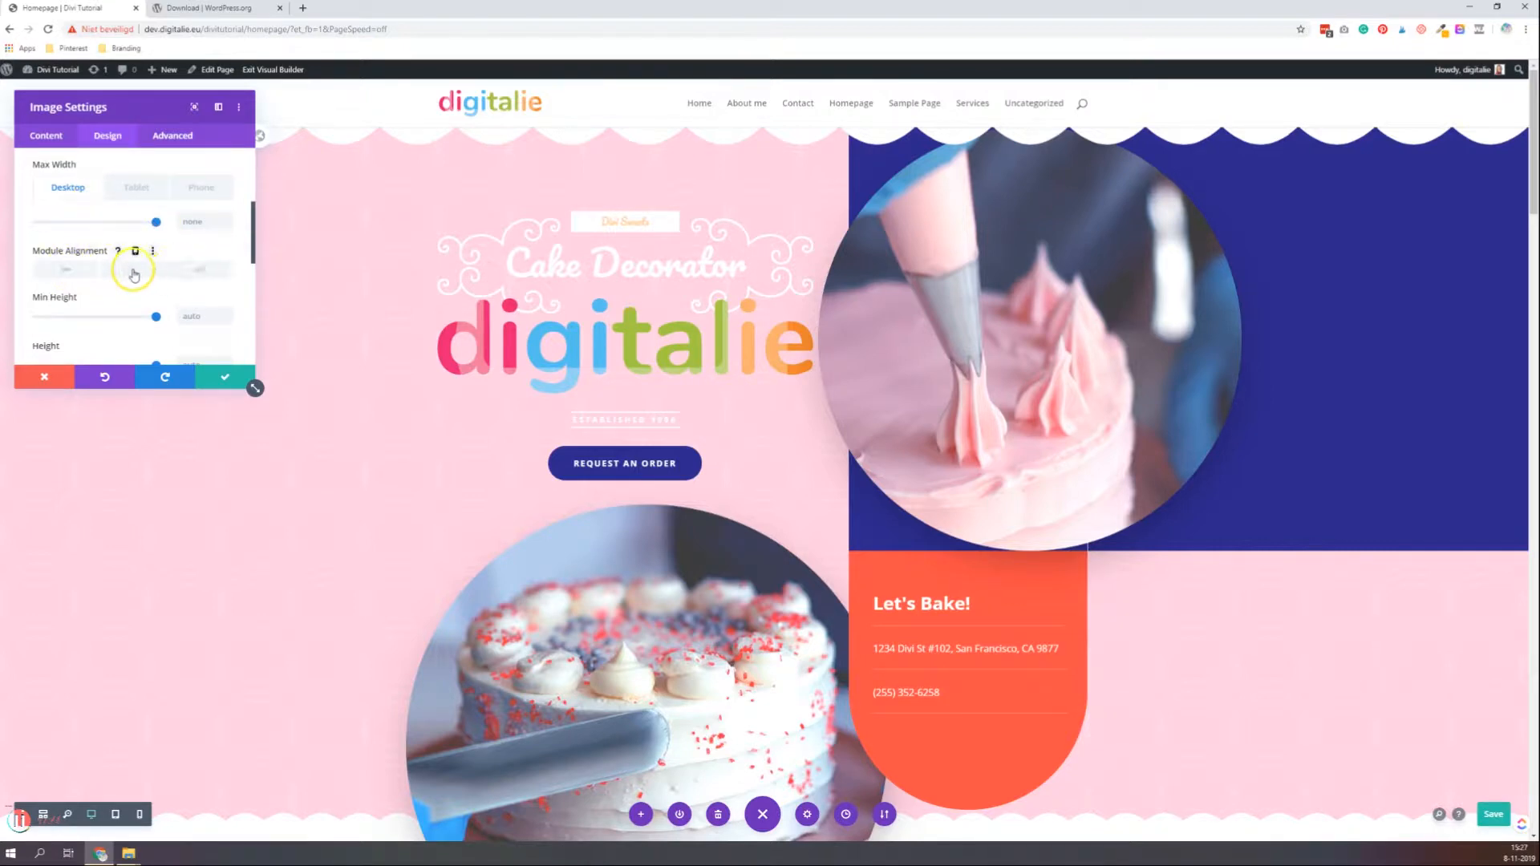
scroll(125, 286, down, 2)
scroll(127, 291, down, 3)
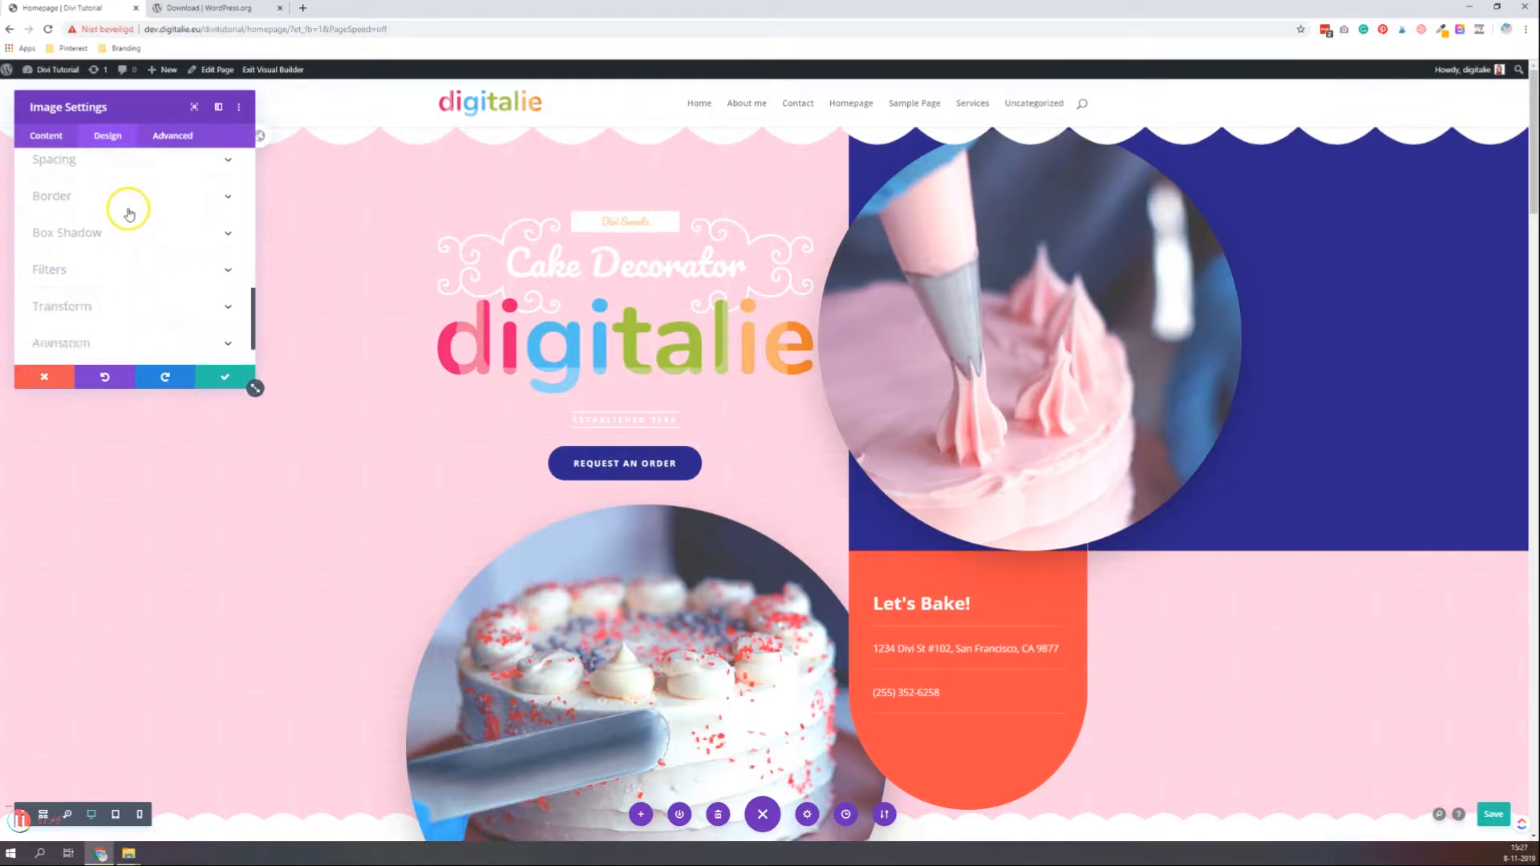
click(96, 175)
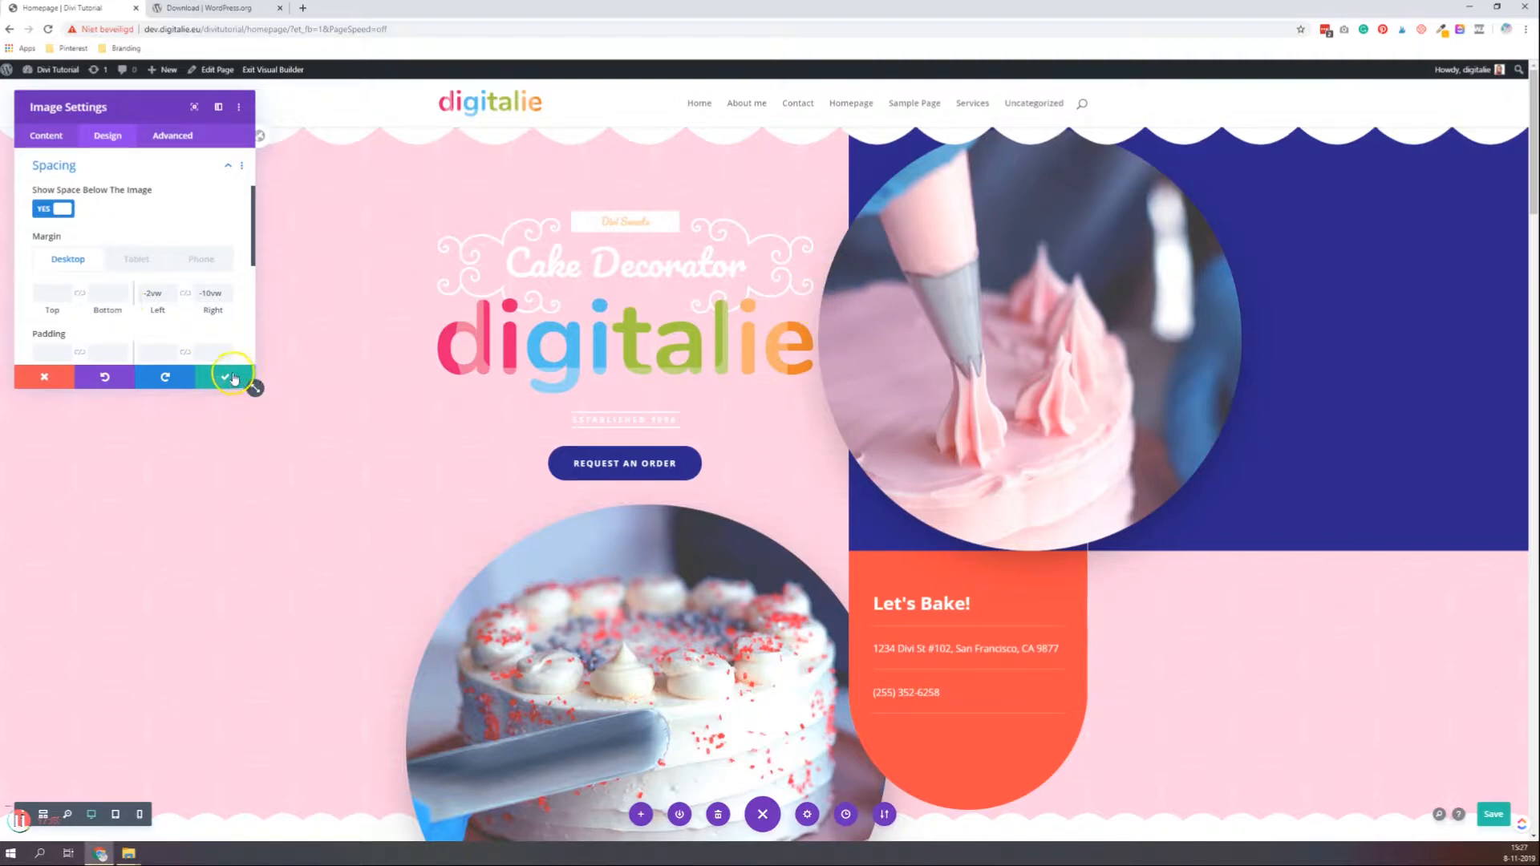
click(207, 382)
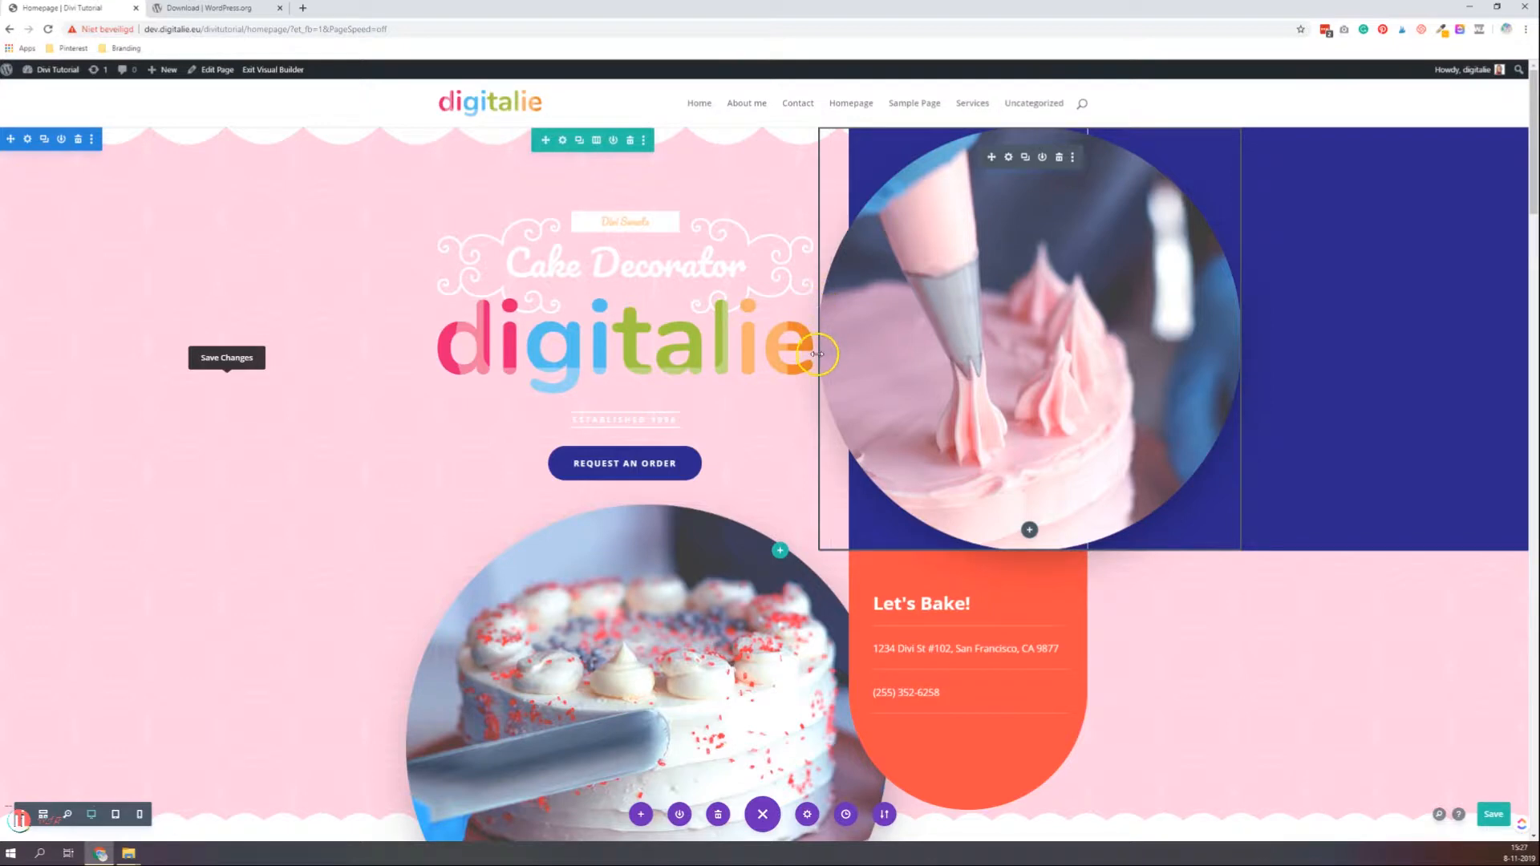
Try out different left margins for the round cake-icing image by adjusting its edge directly on the page
drag(815, 410, 817, 411)
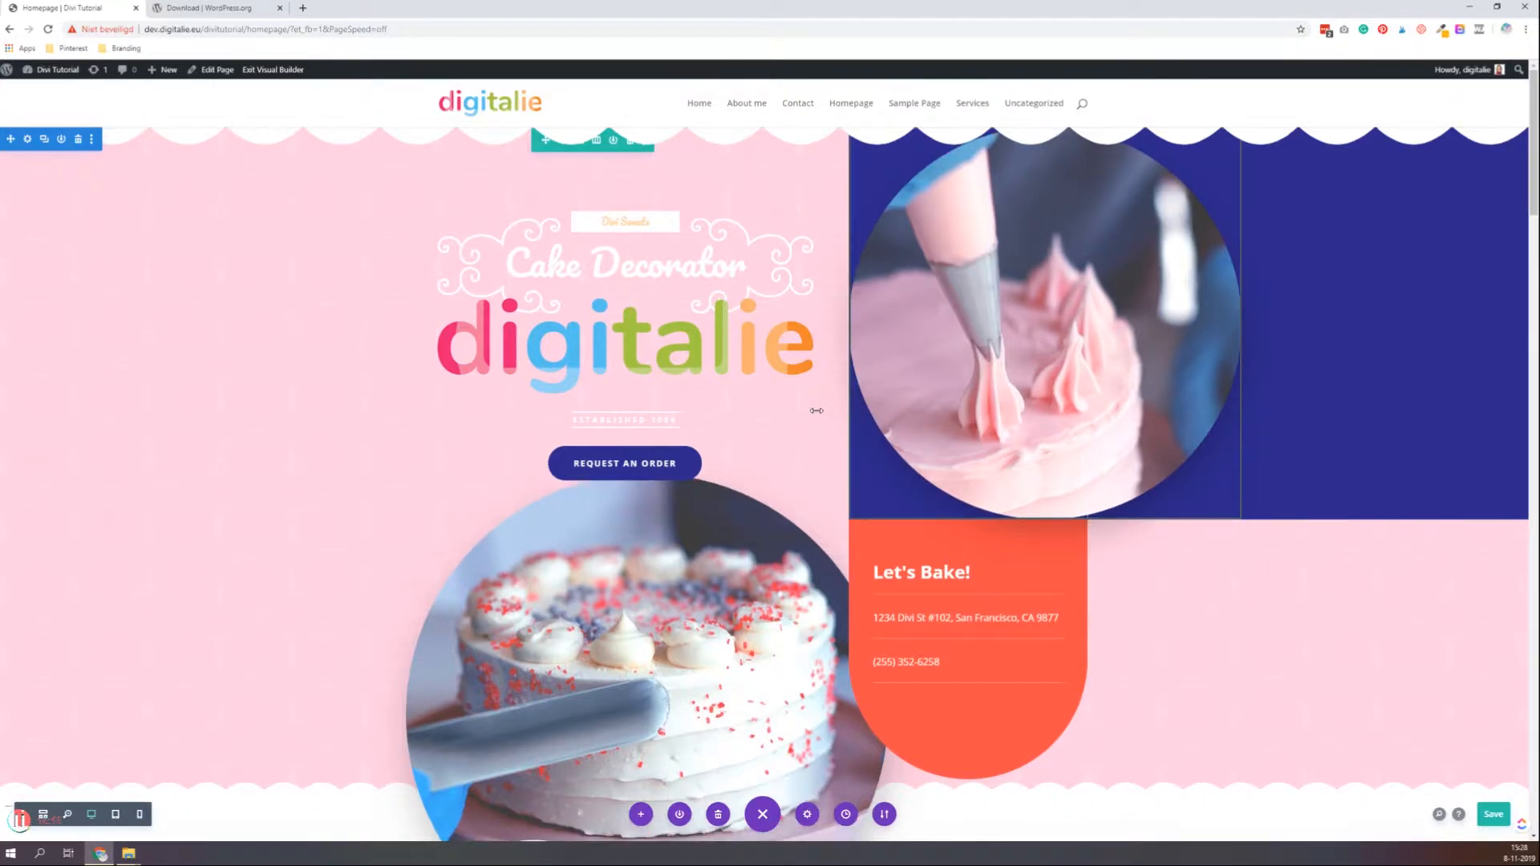
drag(816, 411, 814, 412)
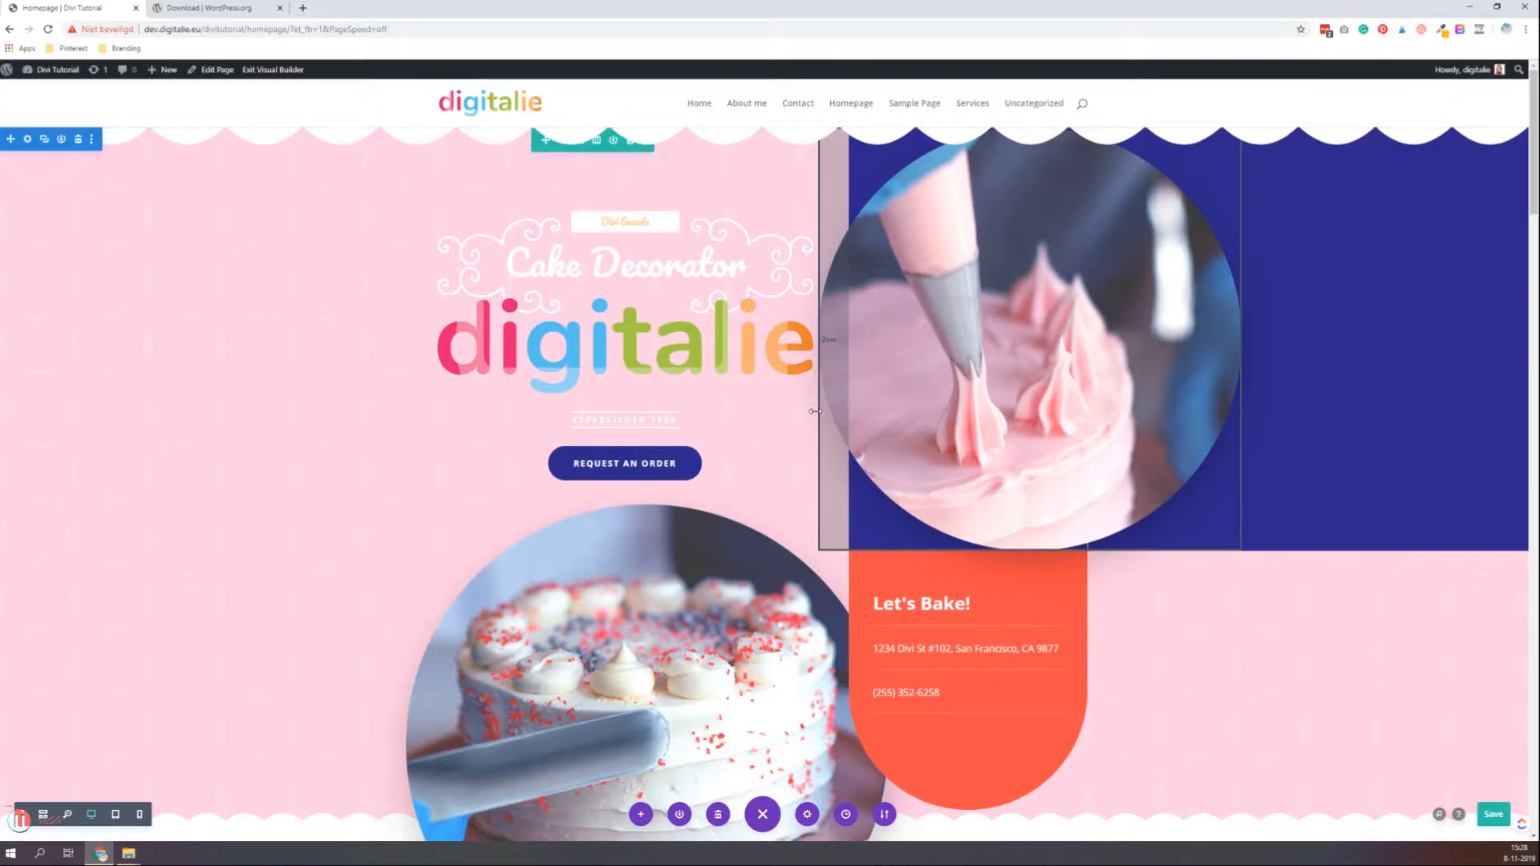
drag(814, 412, 814, 412)
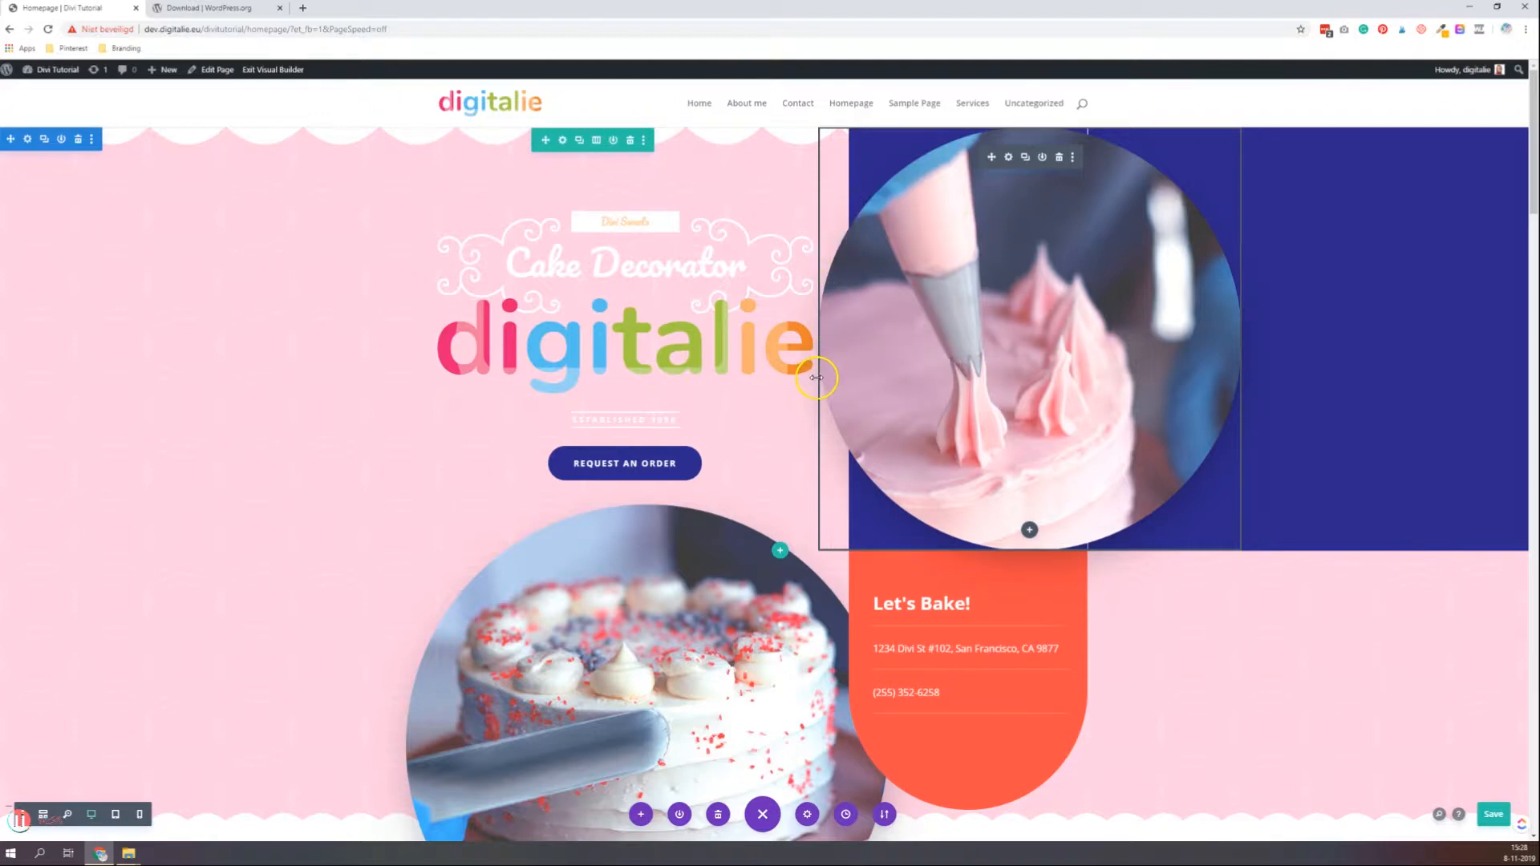
drag(818, 365, 817, 367)
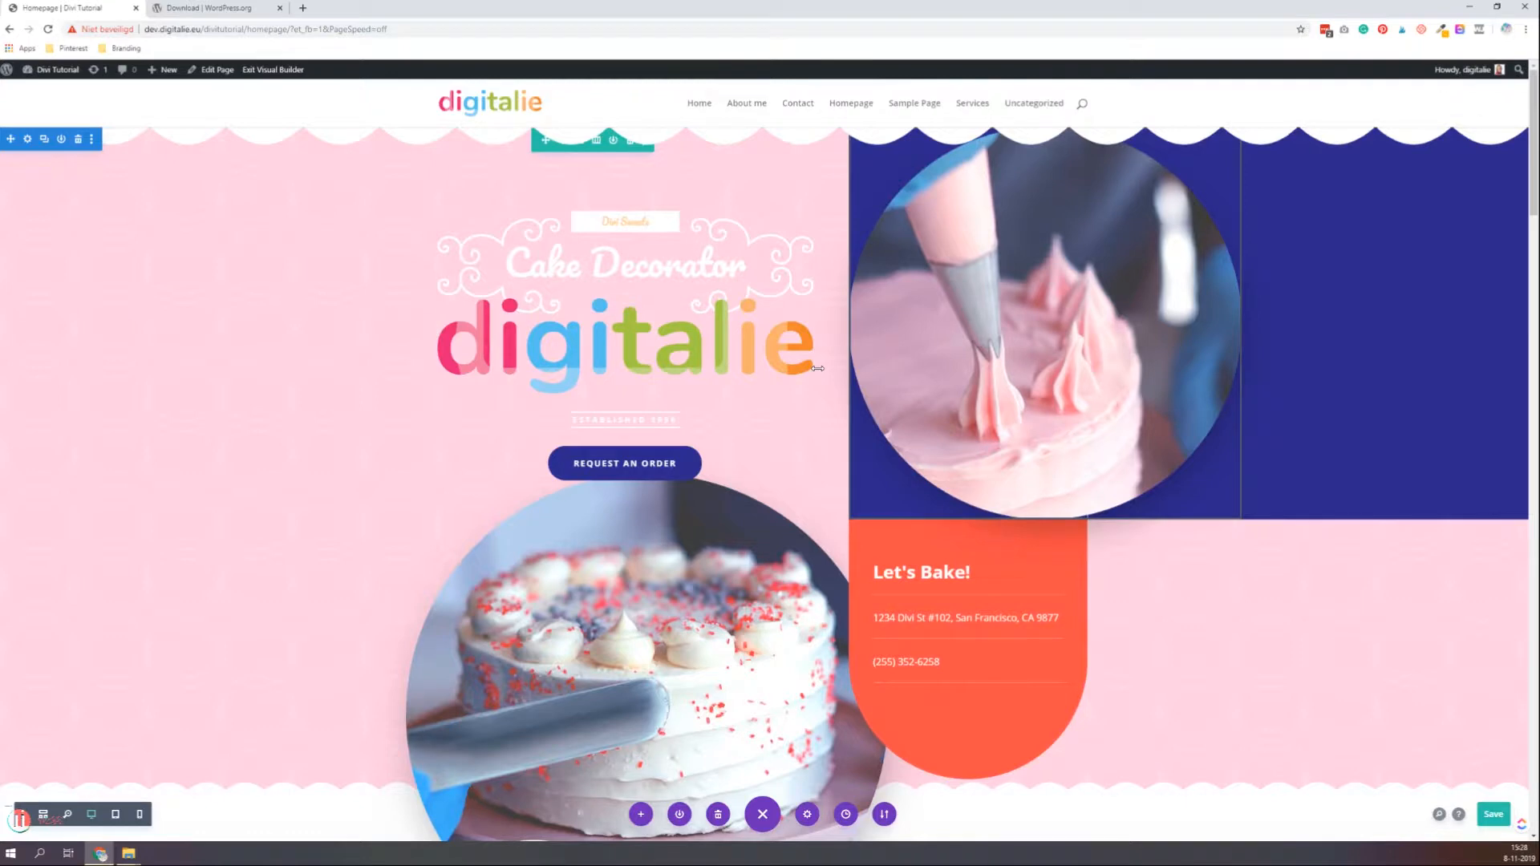
drag(817, 368, 816, 377)
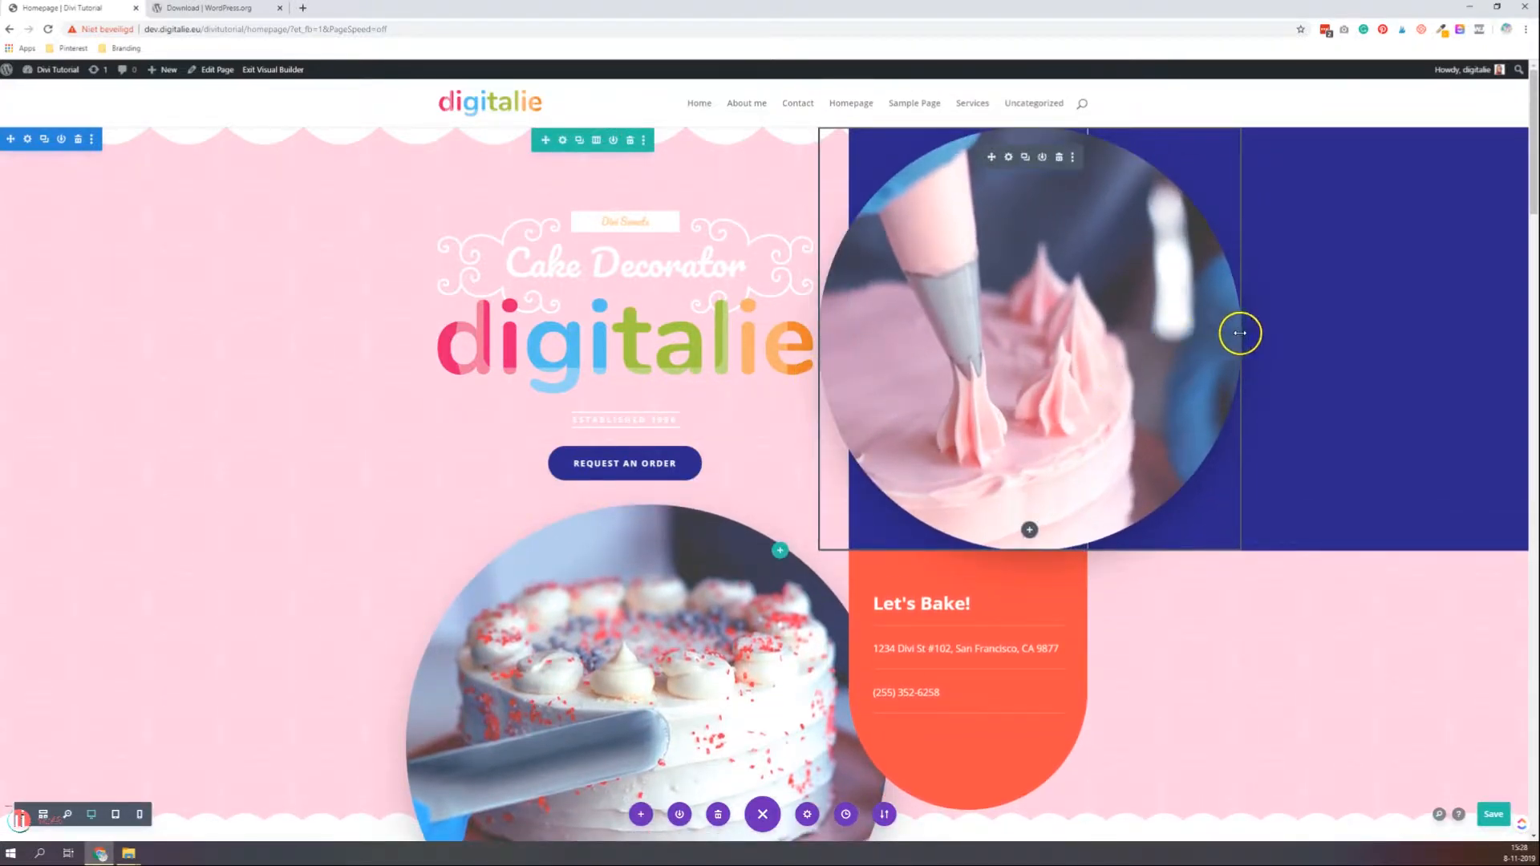
Try adjusting the right edge and the top spacing of the round cake-icing image directly on the page
mouse_move(1240, 332)
mouse_down()
mouse_move(1206, 334)
mouse_move(1238, 337)
mouse_up()
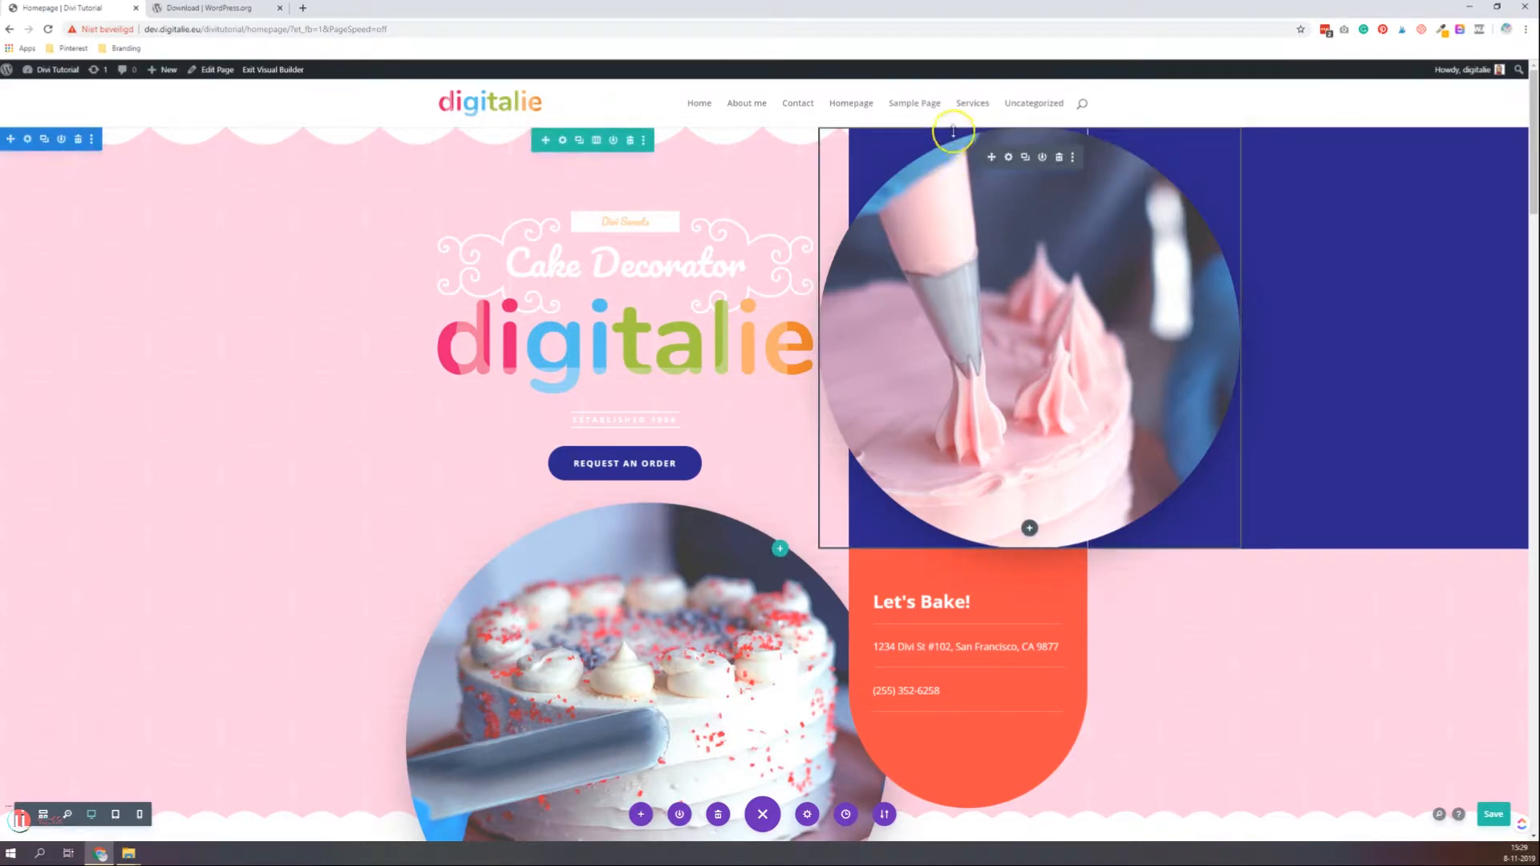
mouse_move(953, 130)
mouse_down()
mouse_move(959, 175)
mouse_move(960, 144)
mouse_move(960, 157)
mouse_up()
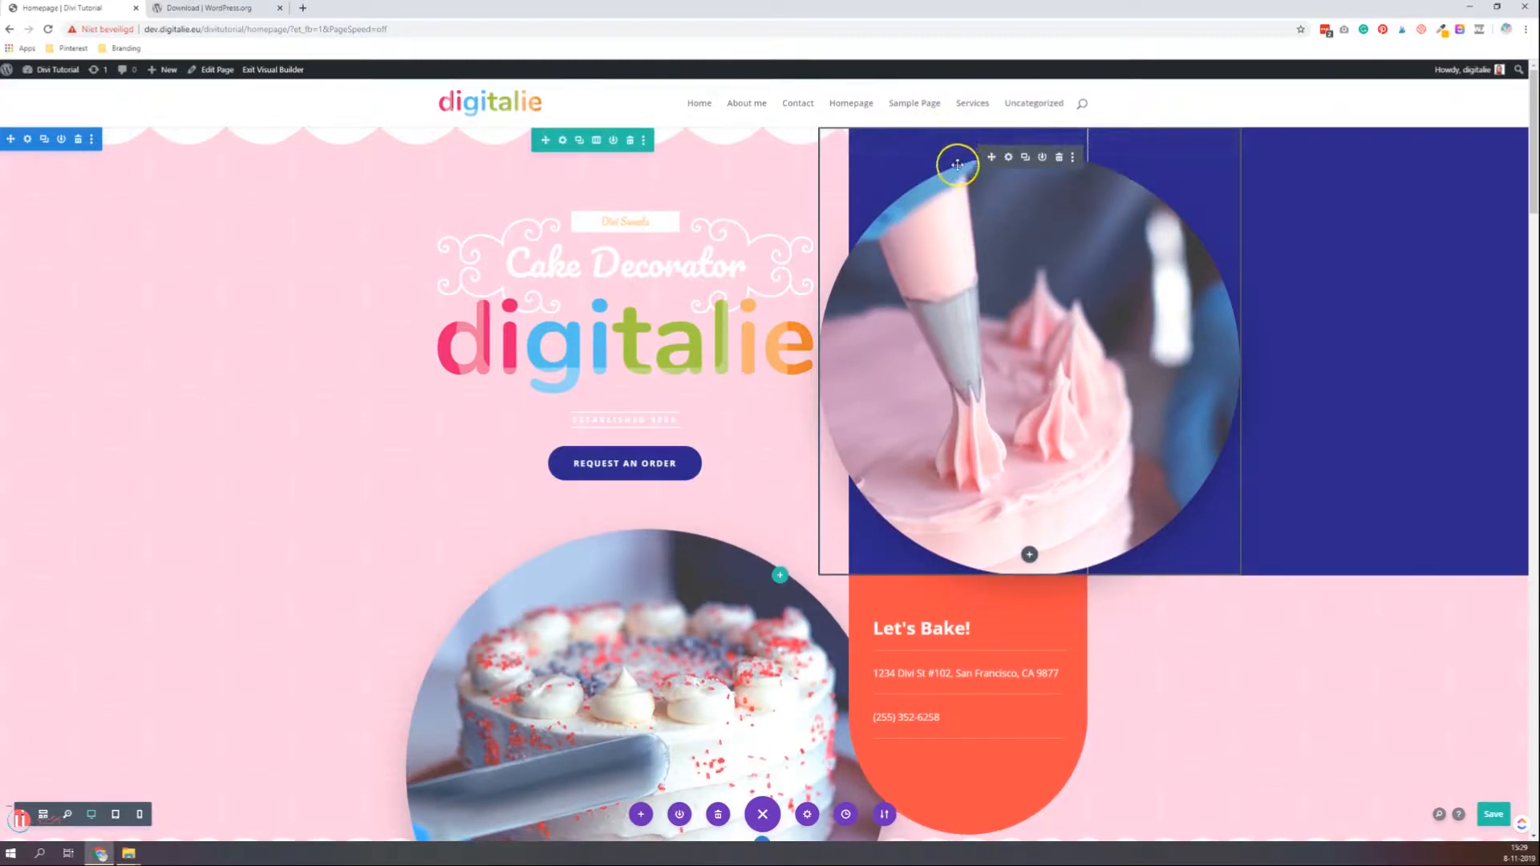
drag(948, 126, 948, 113)
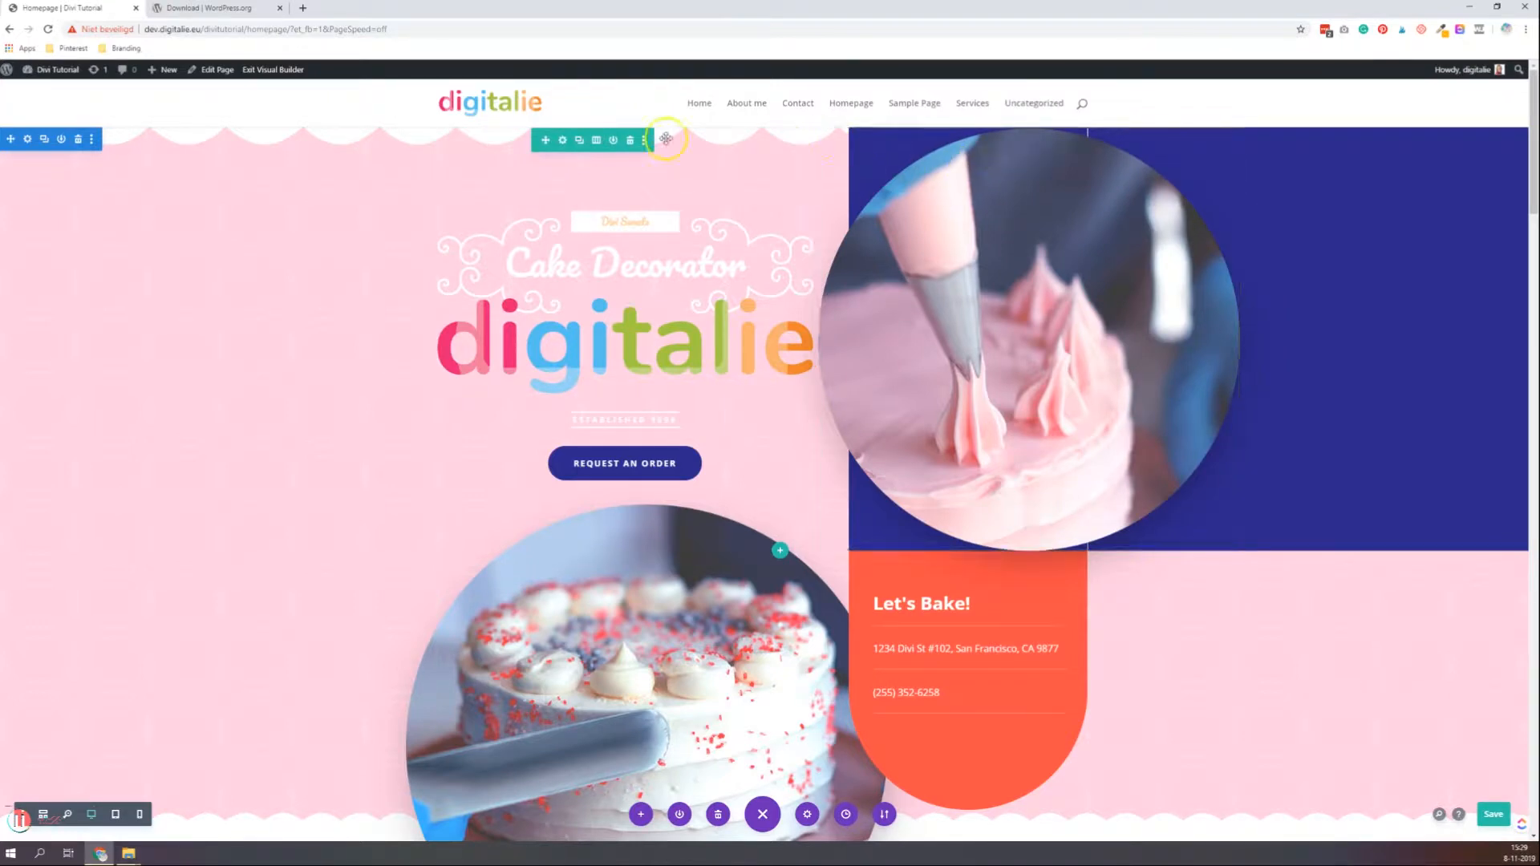
Open the settings of the header row and examine its design, column structure and background options
click(592, 144)
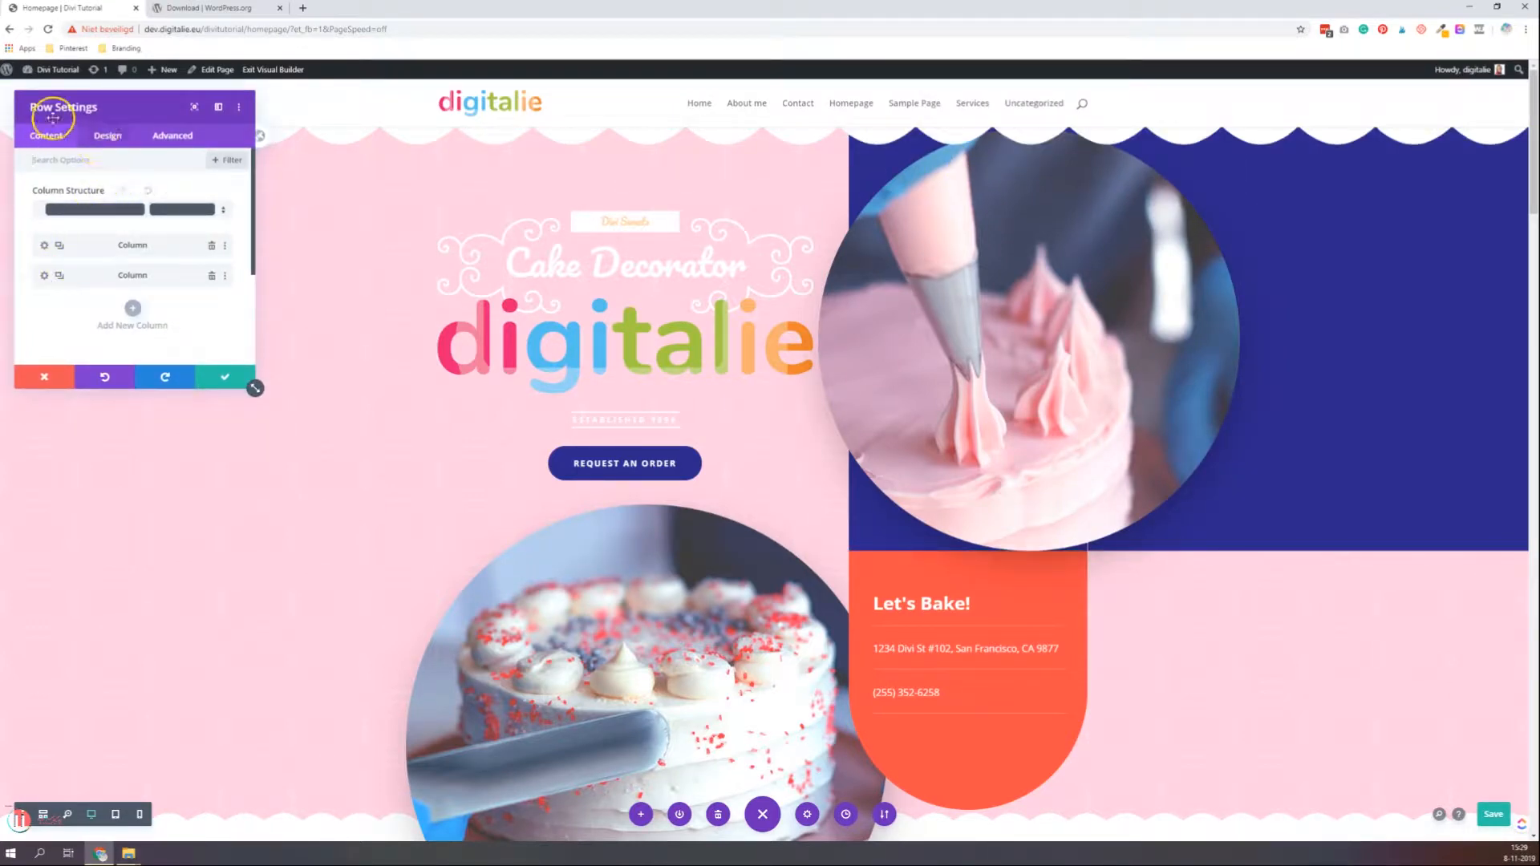
click(101, 137)
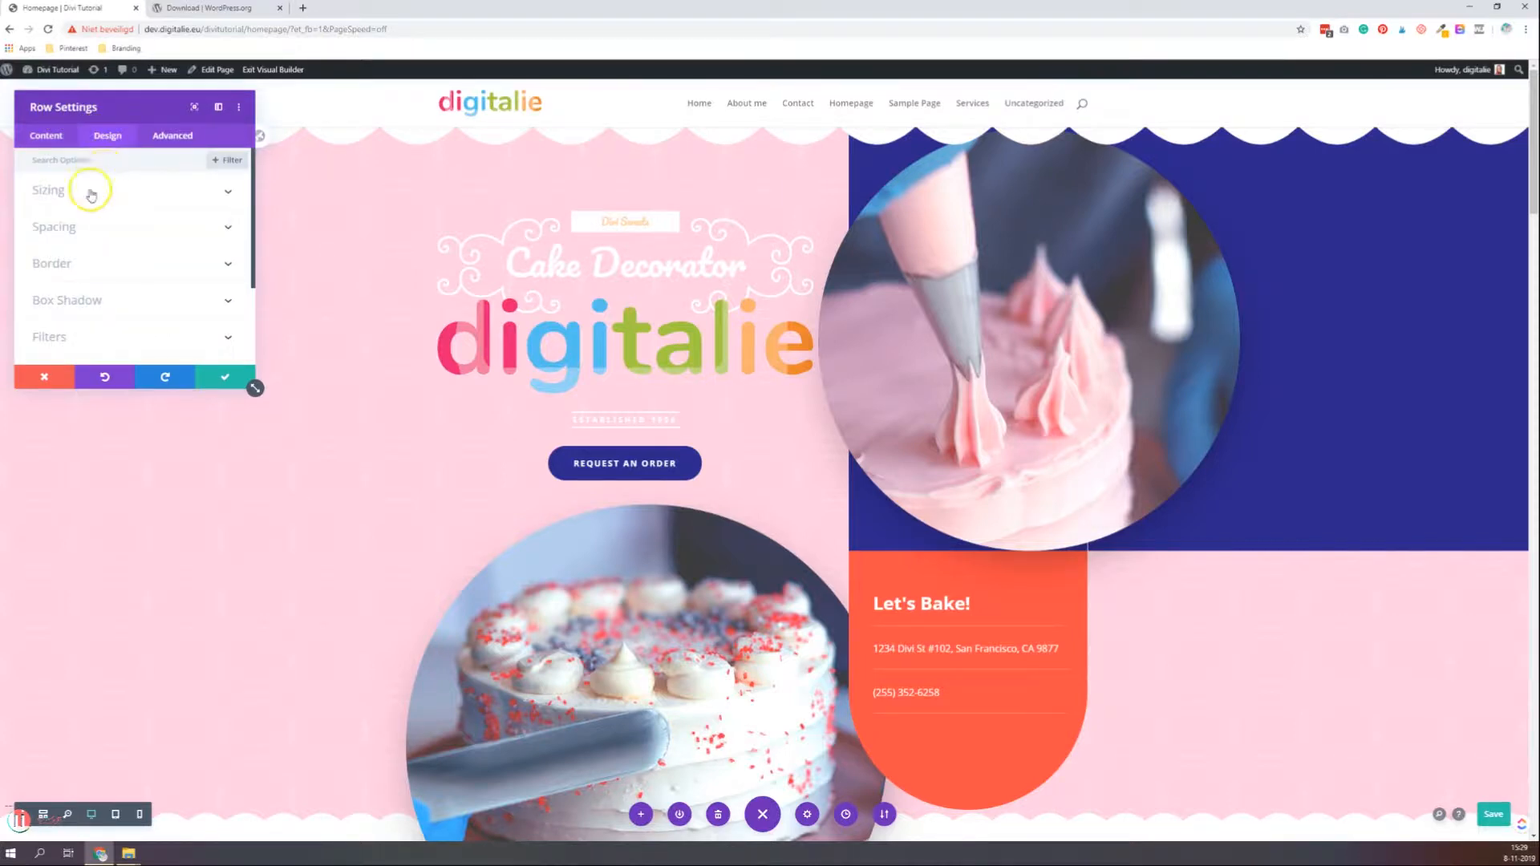
scroll(120, 220, down, 3)
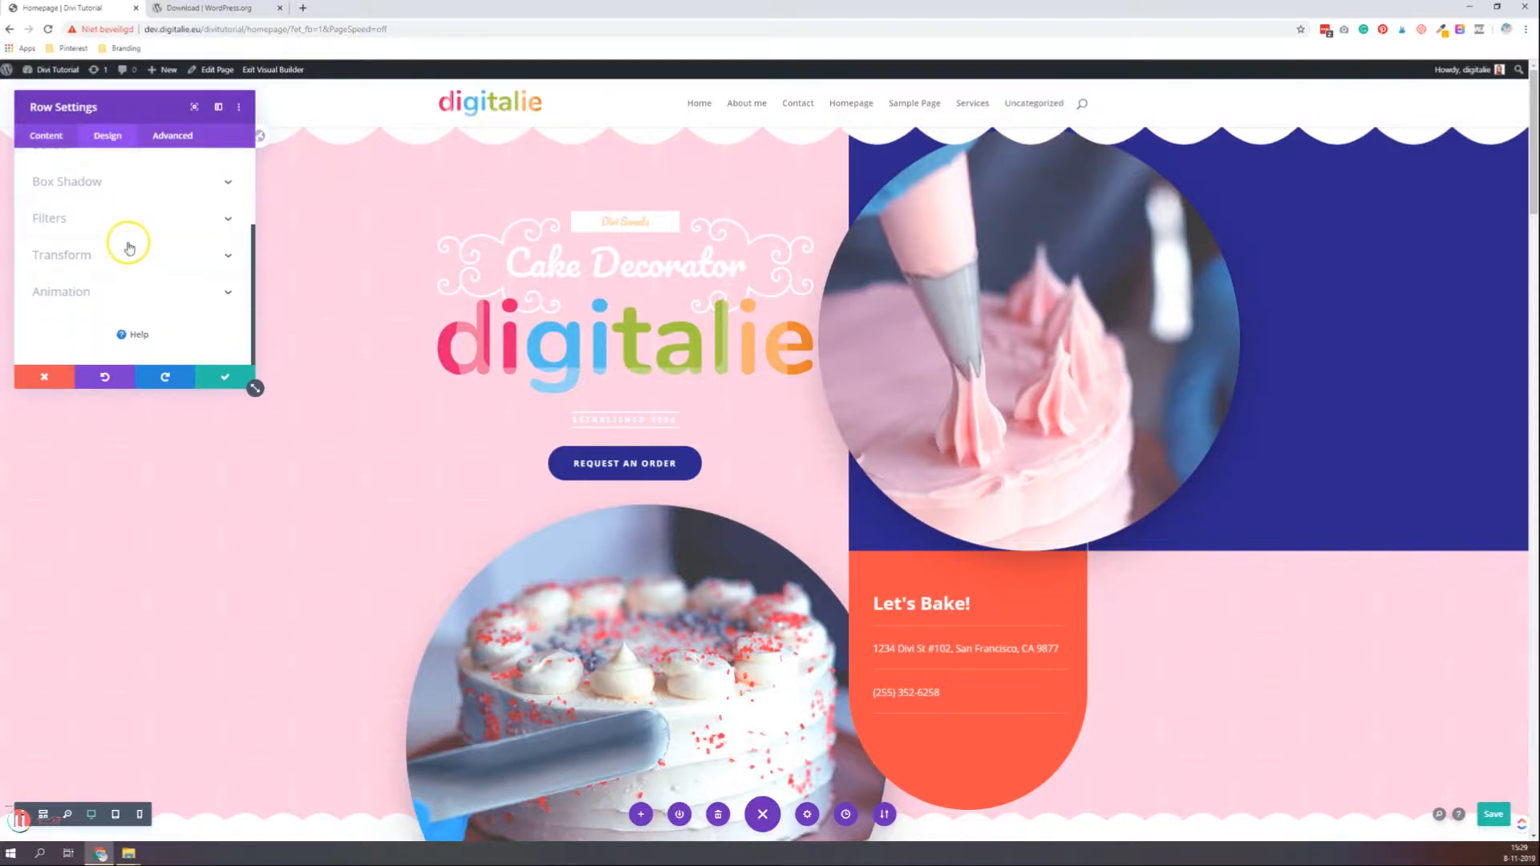
click(47, 135)
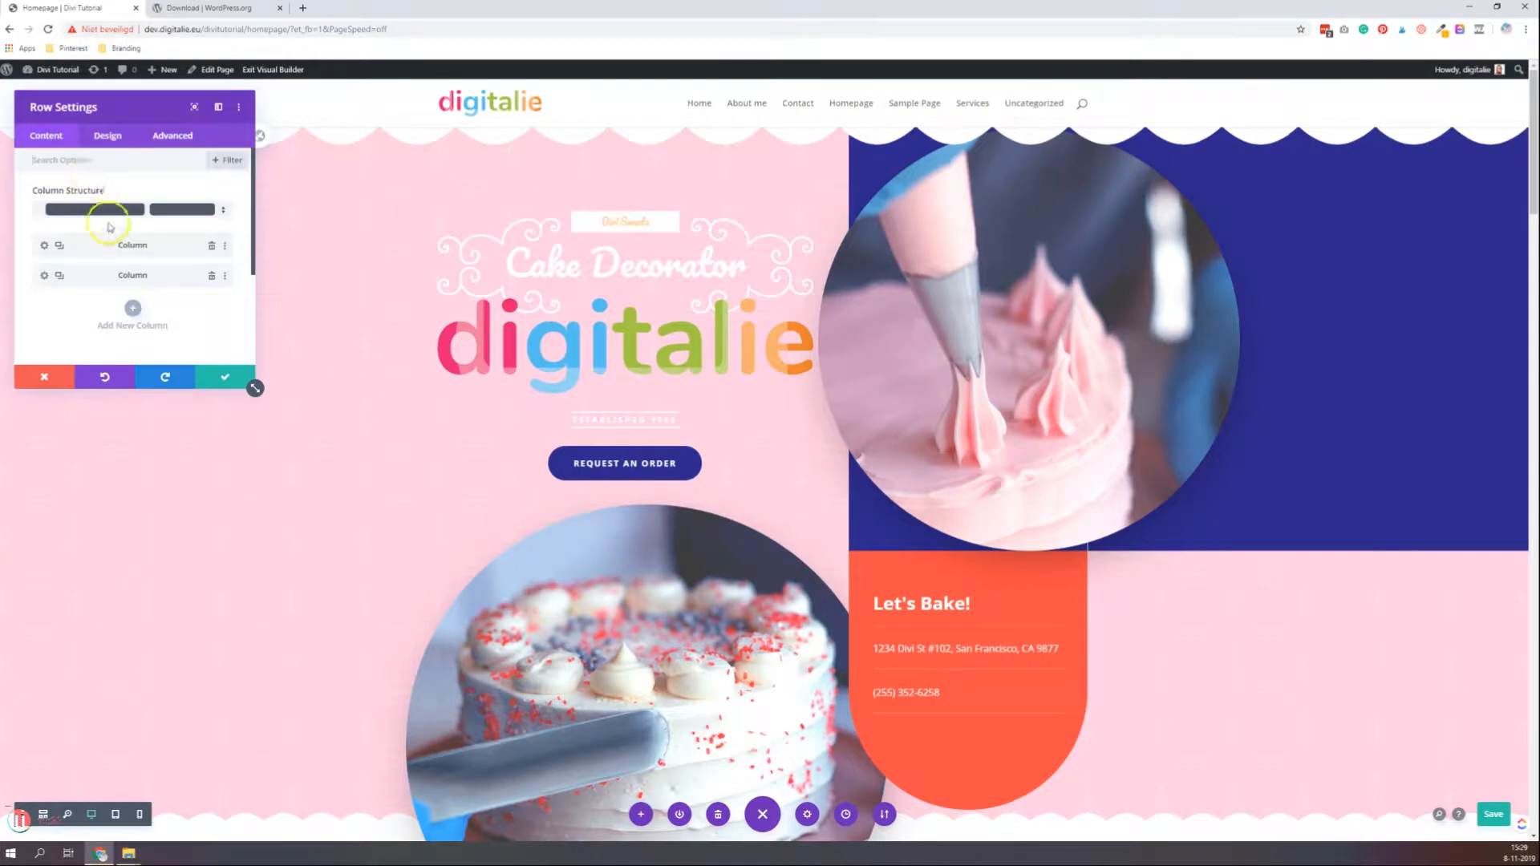
scroll(110, 229, down, 3)
click(94, 288)
scroll(104, 257, down, 3)
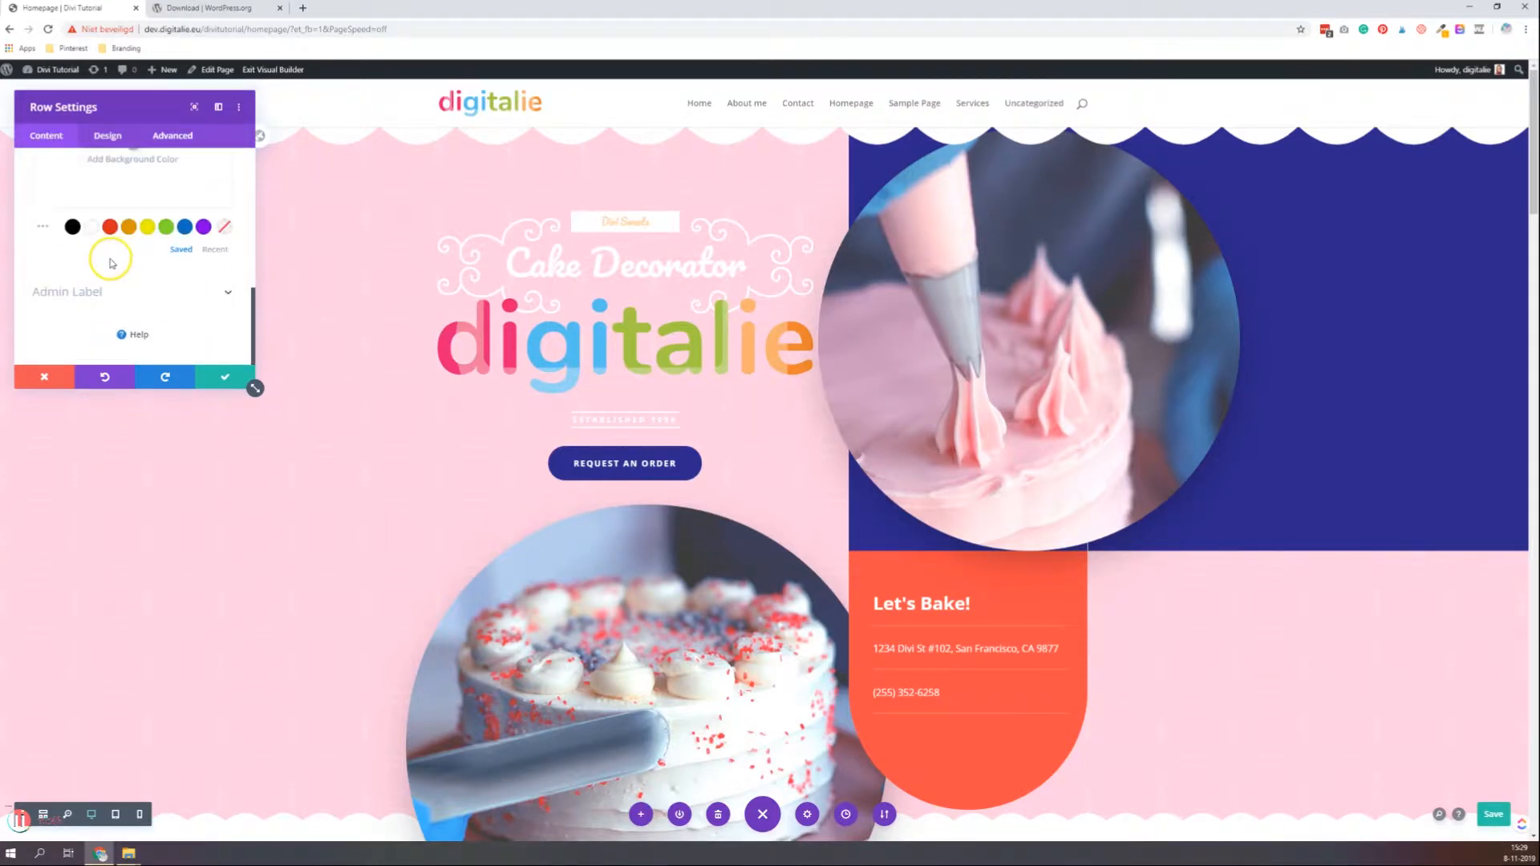
scroll(110, 263, up, 3)
scroll(110, 259, down, 3)
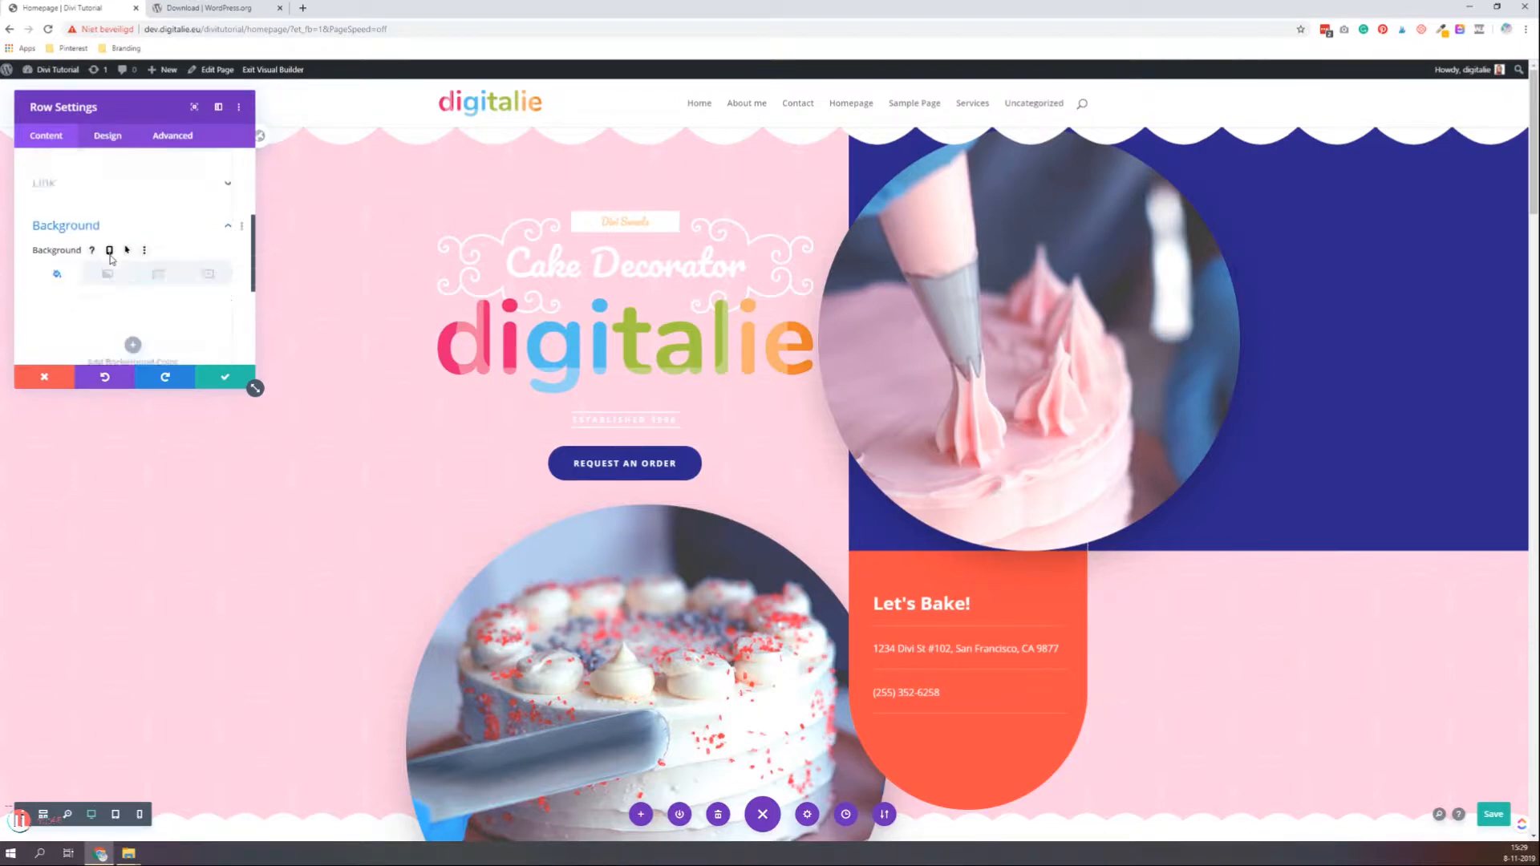
scroll(111, 261, up, 2)
scroll(108, 265, up, 2)
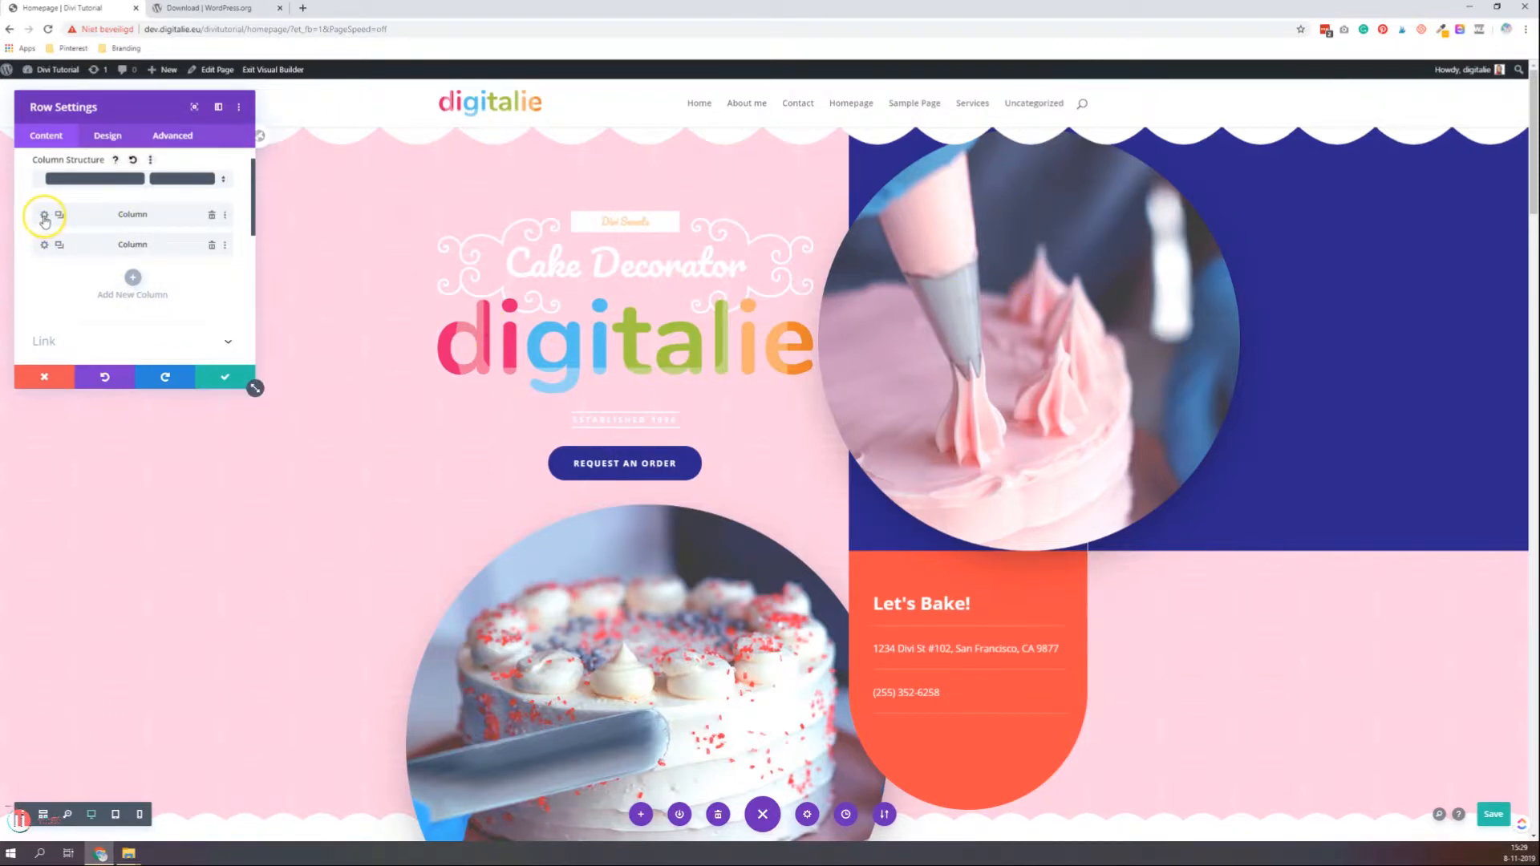
Inspect the background color settings of the header row's second column and return to the row settings
click(44, 247)
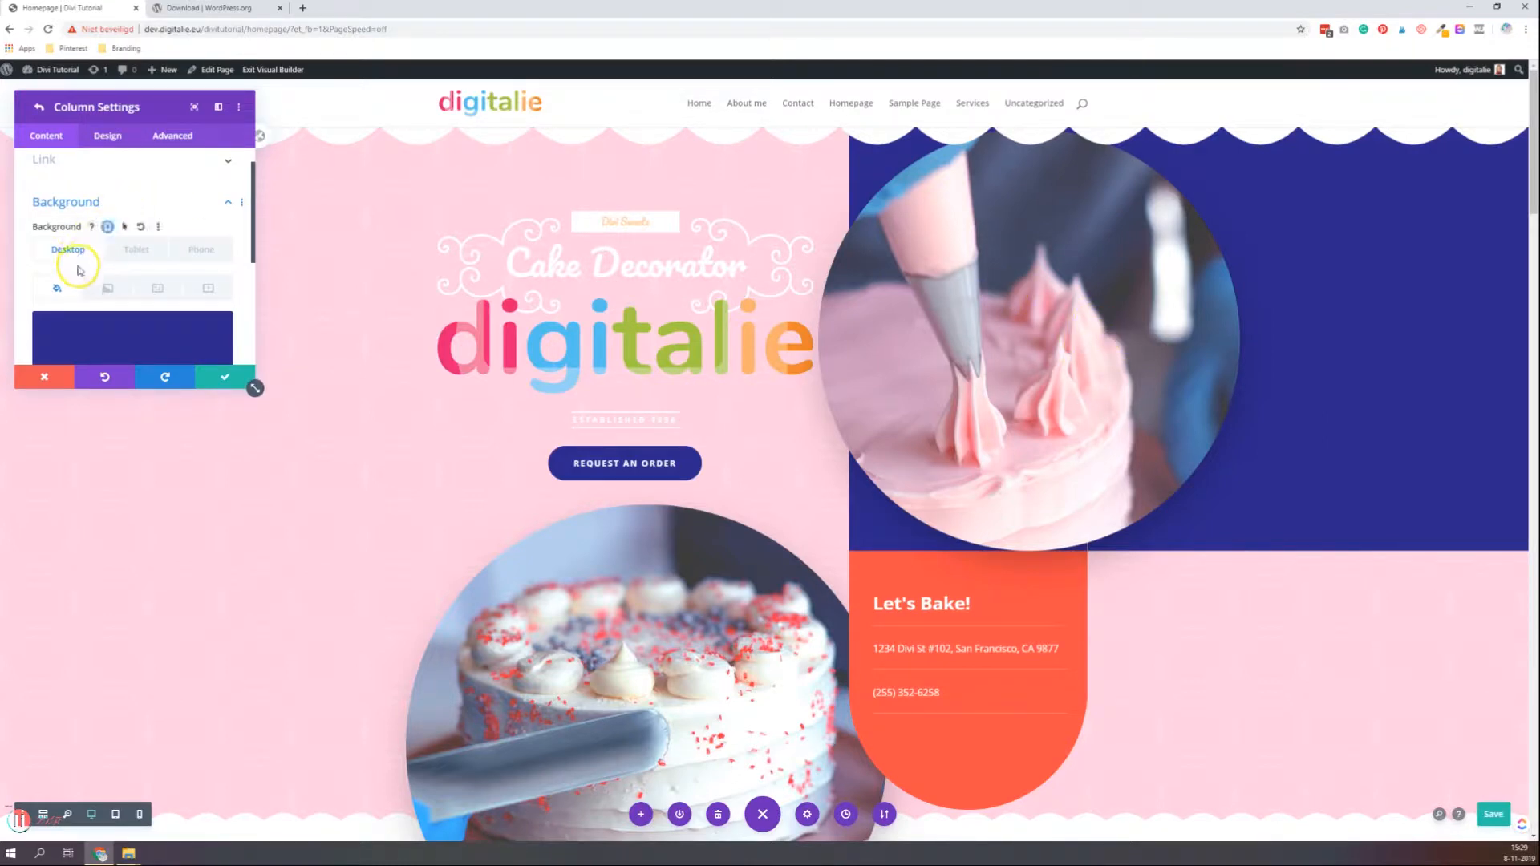
scroll(104, 305, down, 1)
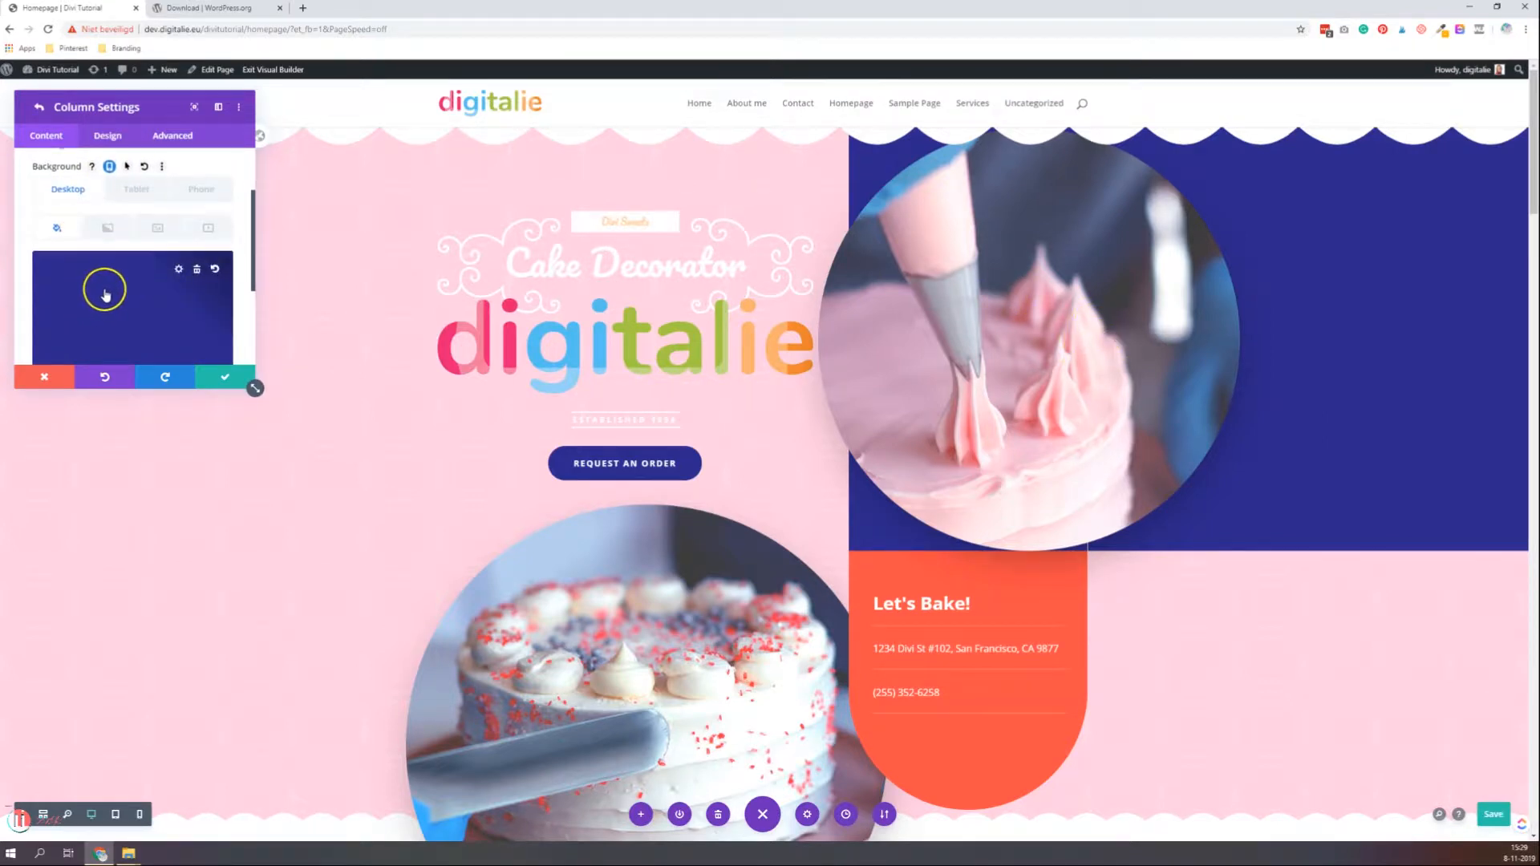
scroll(106, 293, down, 1)
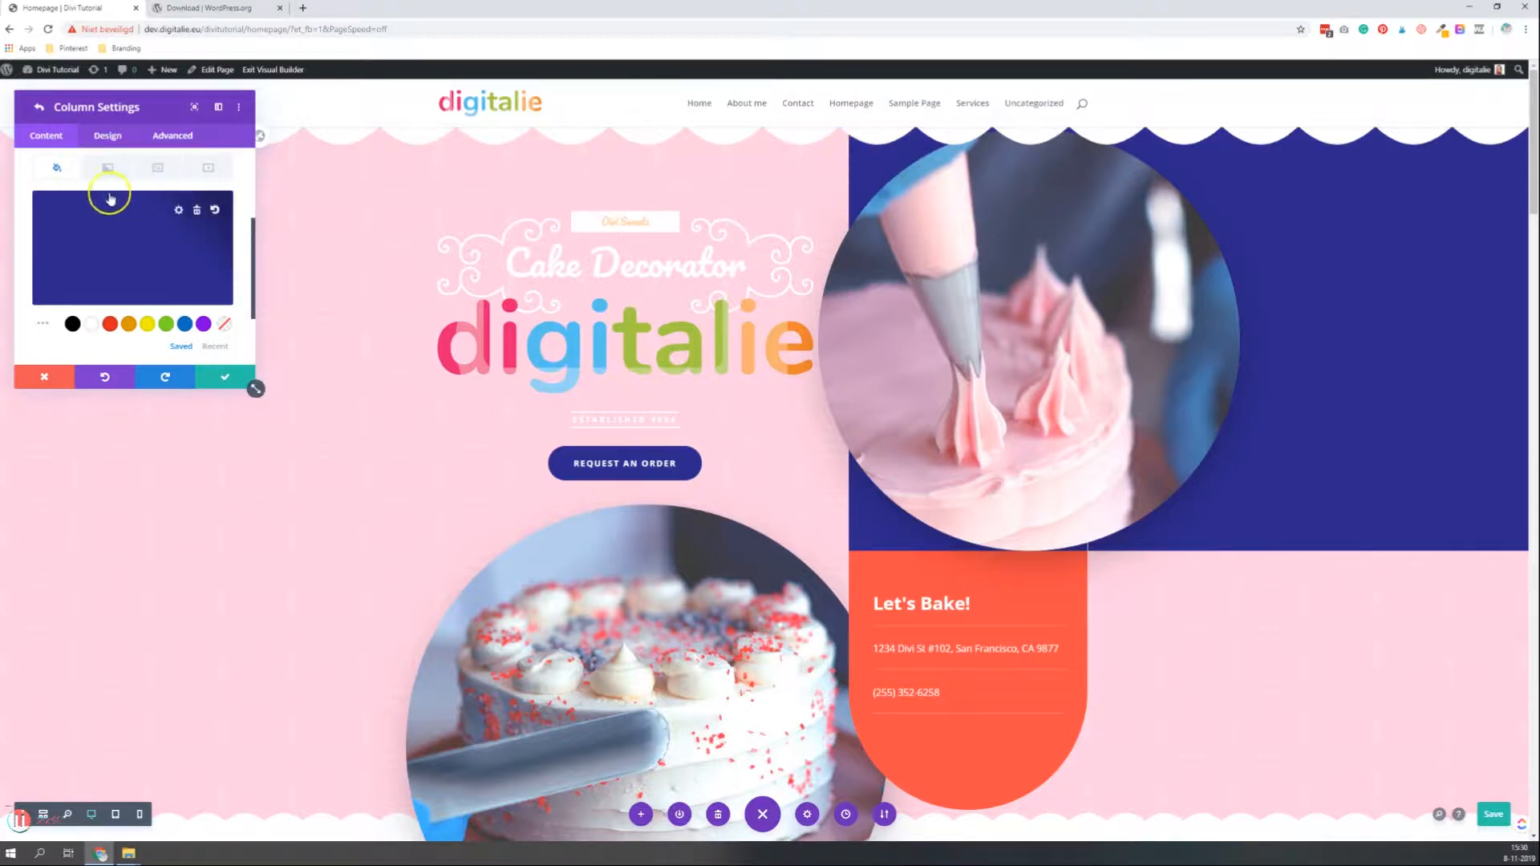
click(39, 107)
Try a green background on the header row's first column, reset it to transparent, and save the settings
scroll(68, 193, up, 3)
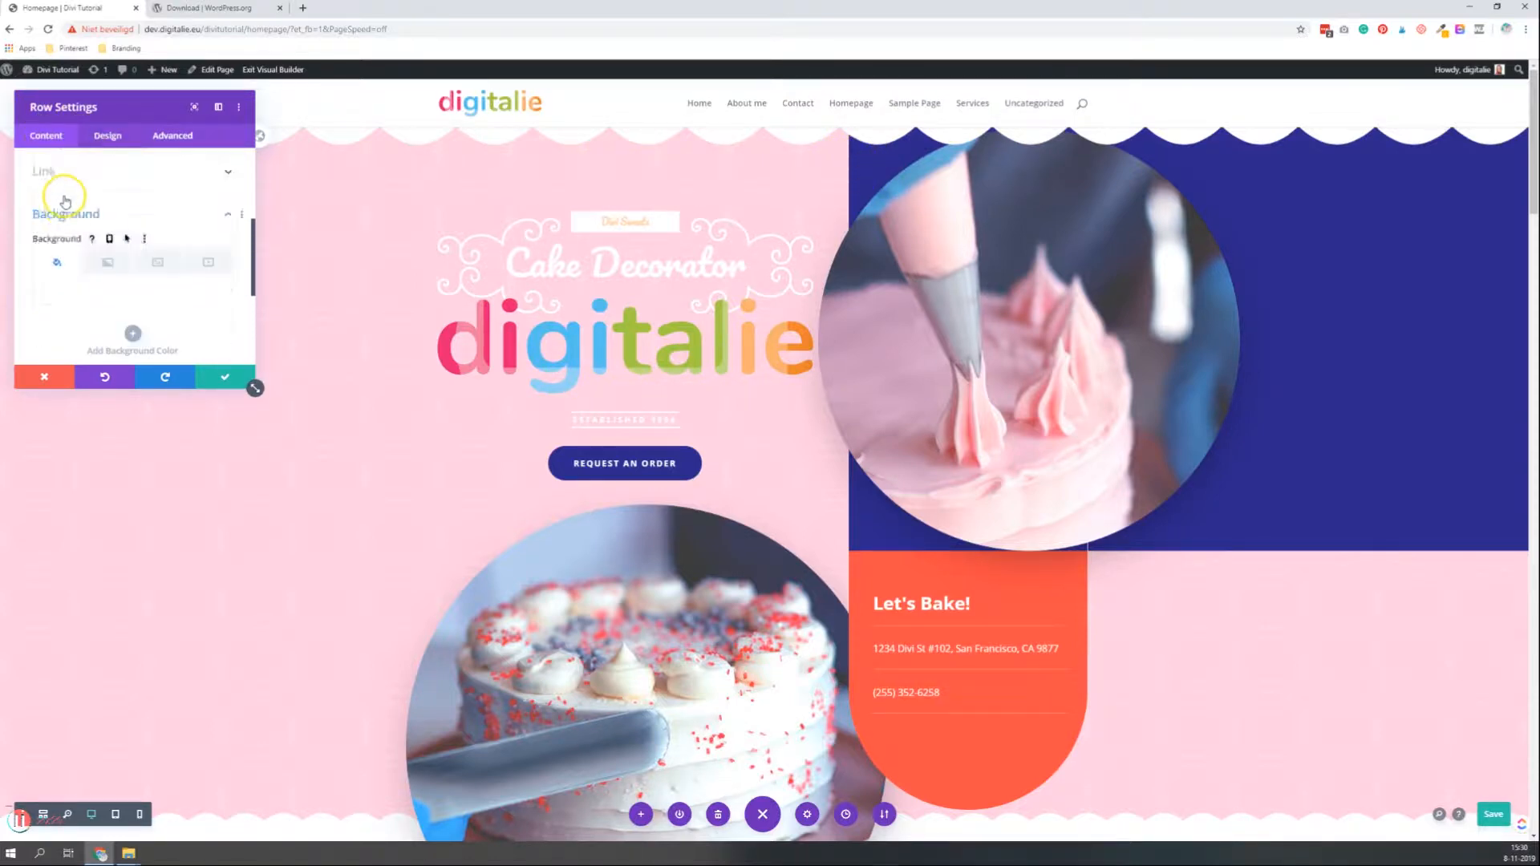
scroll(96, 281, up, 3)
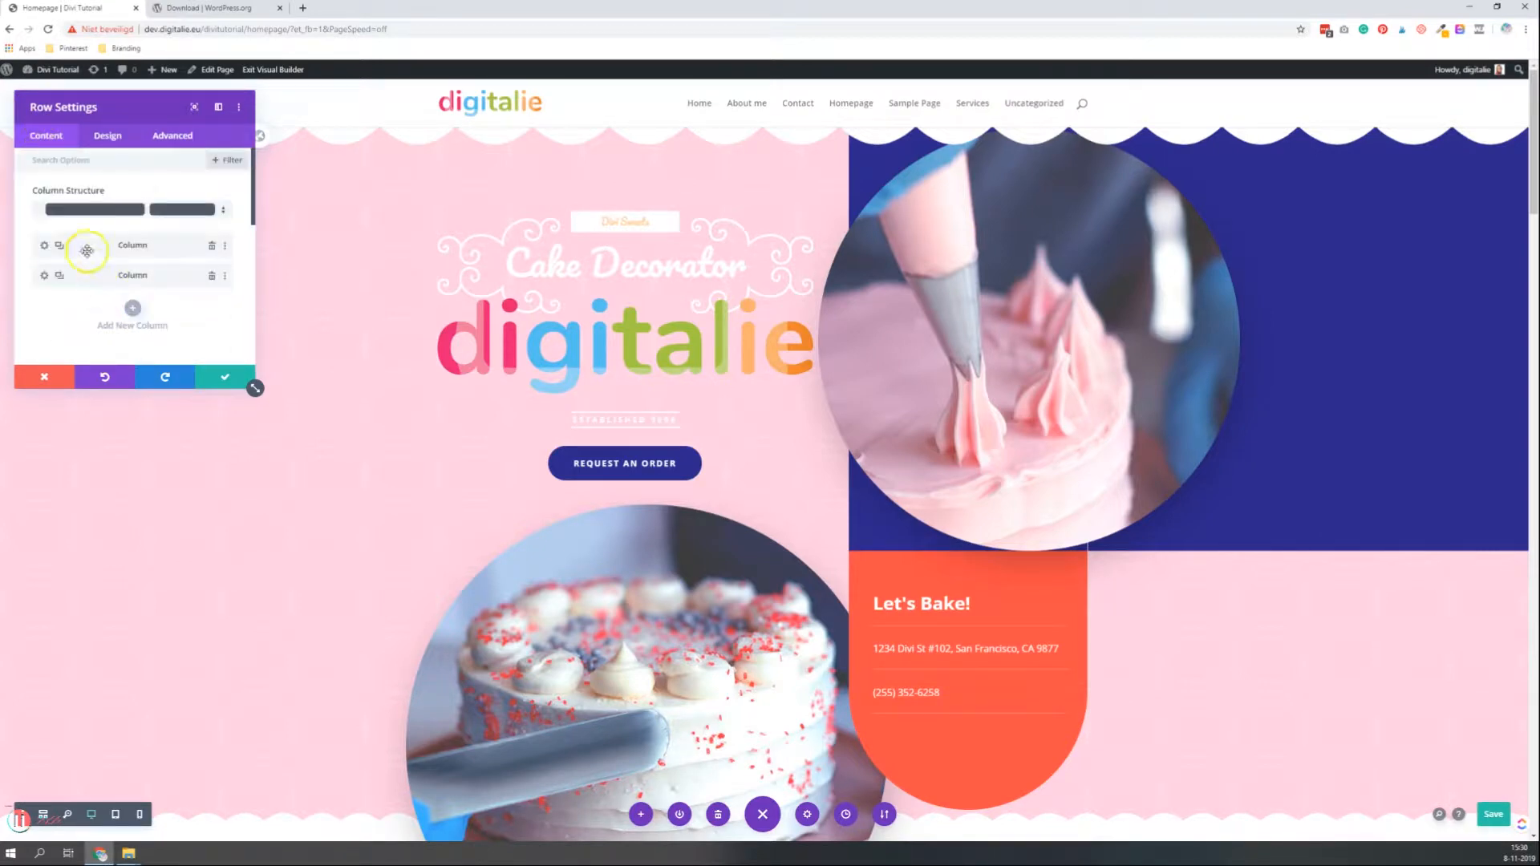
click(44, 245)
click(104, 258)
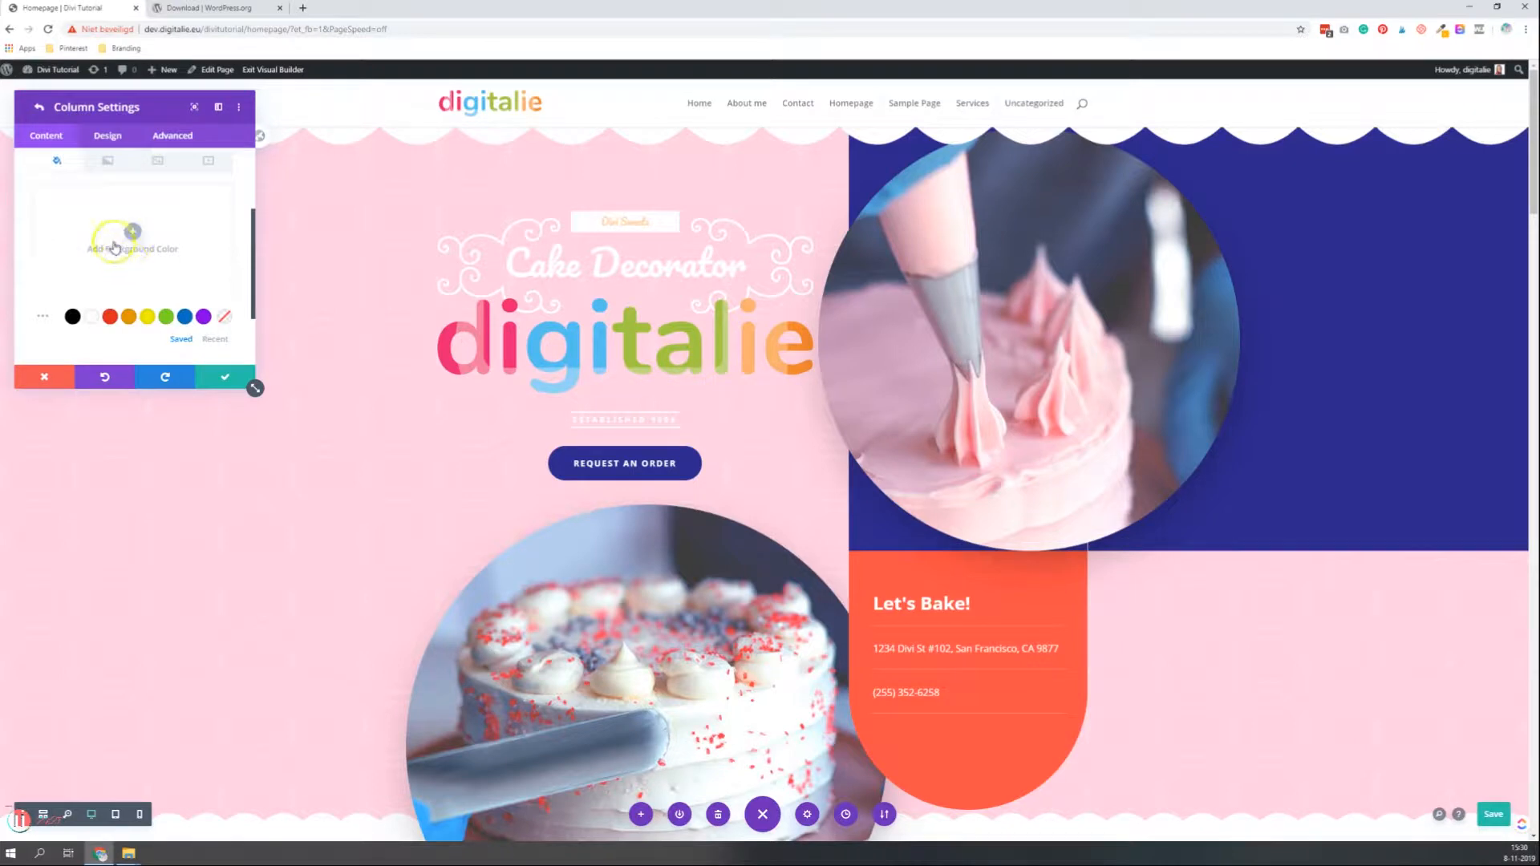
click(132, 239)
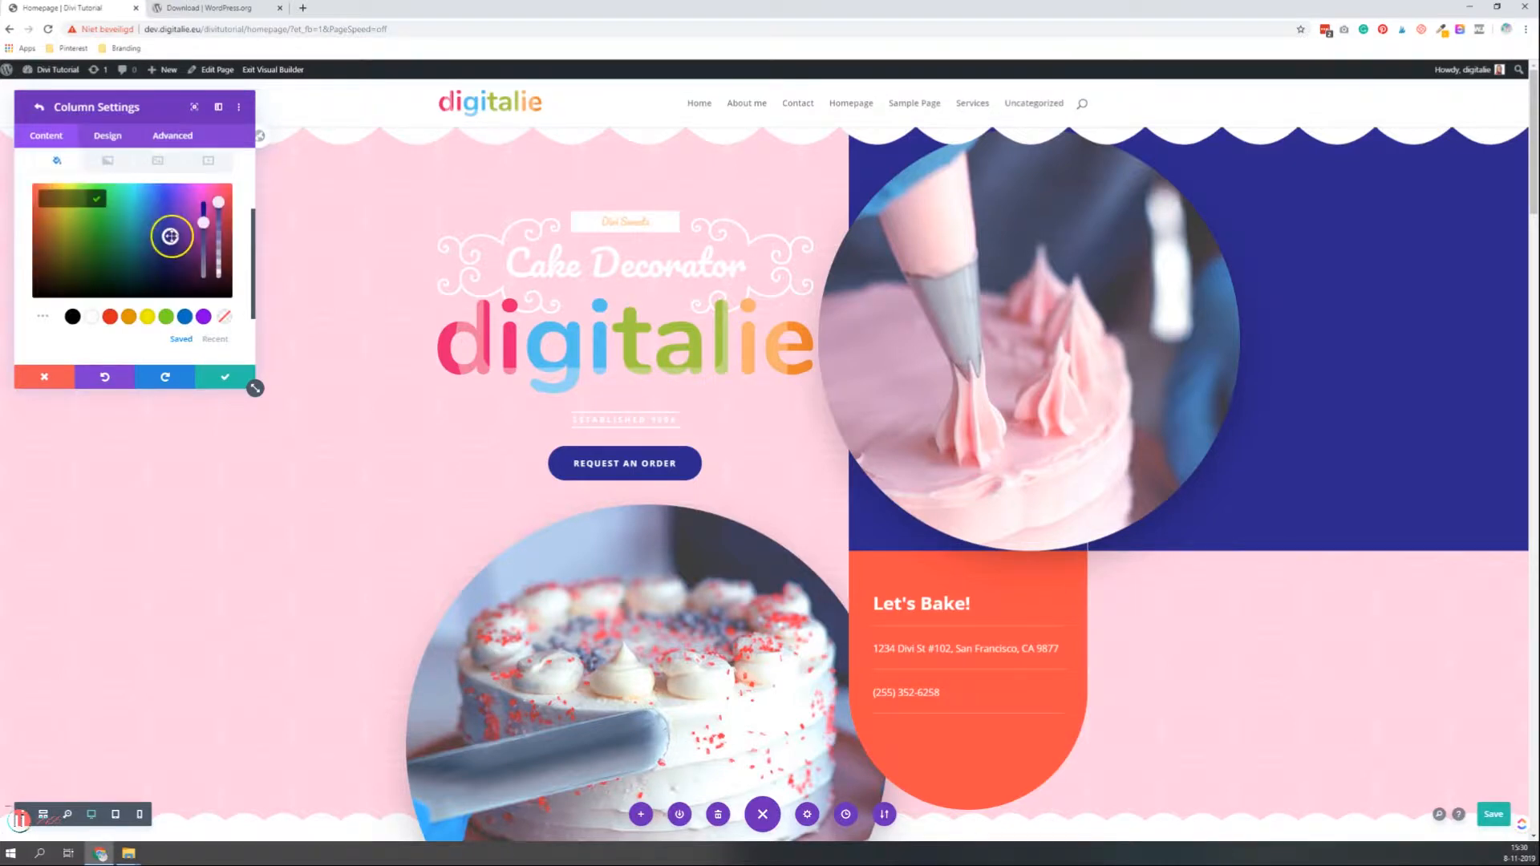
click(166, 319)
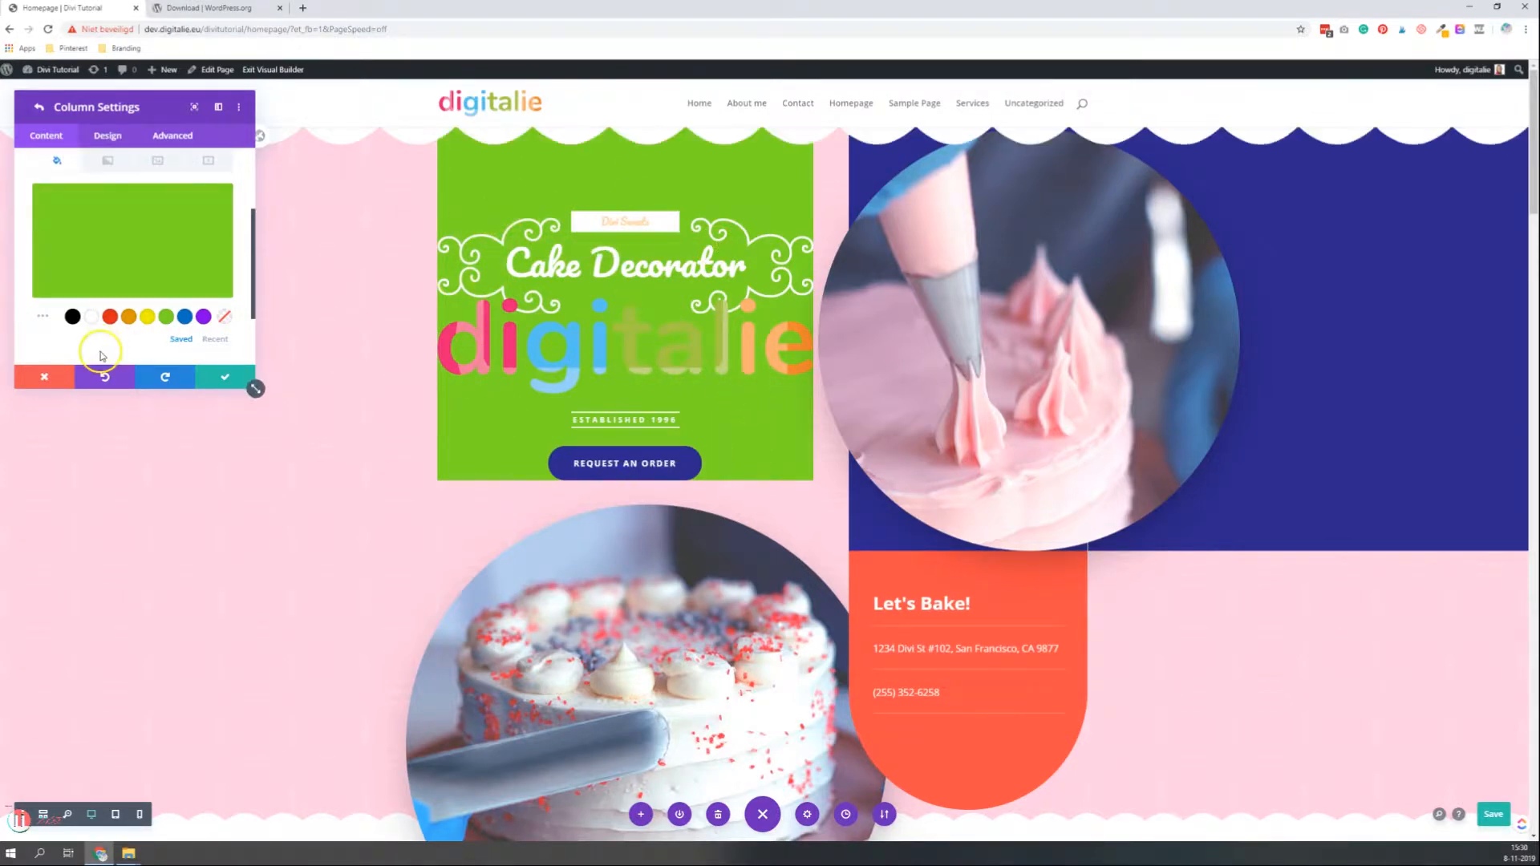
click(224, 322)
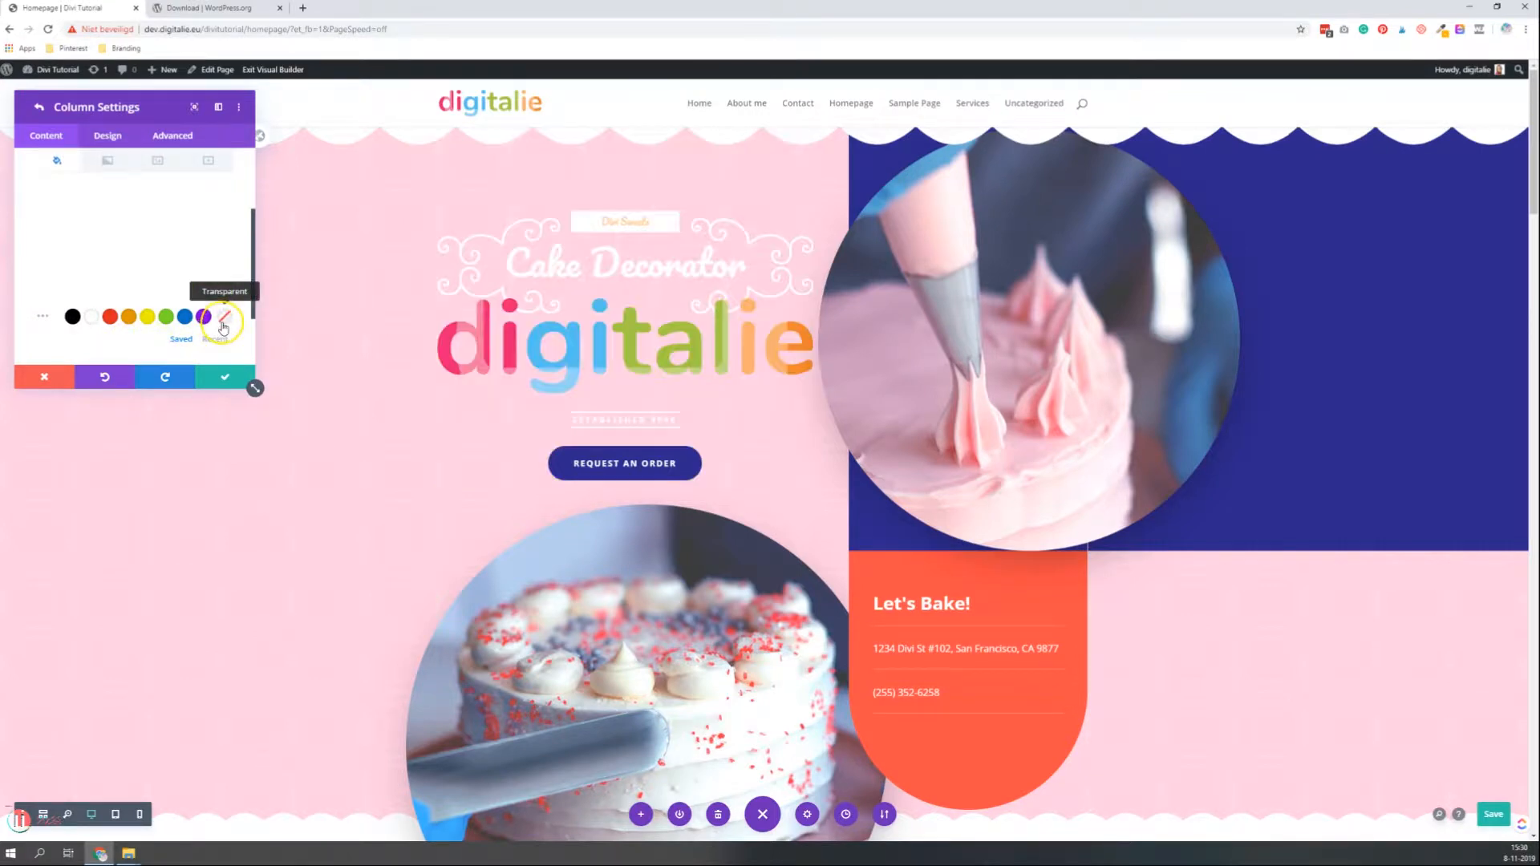
click(228, 378)
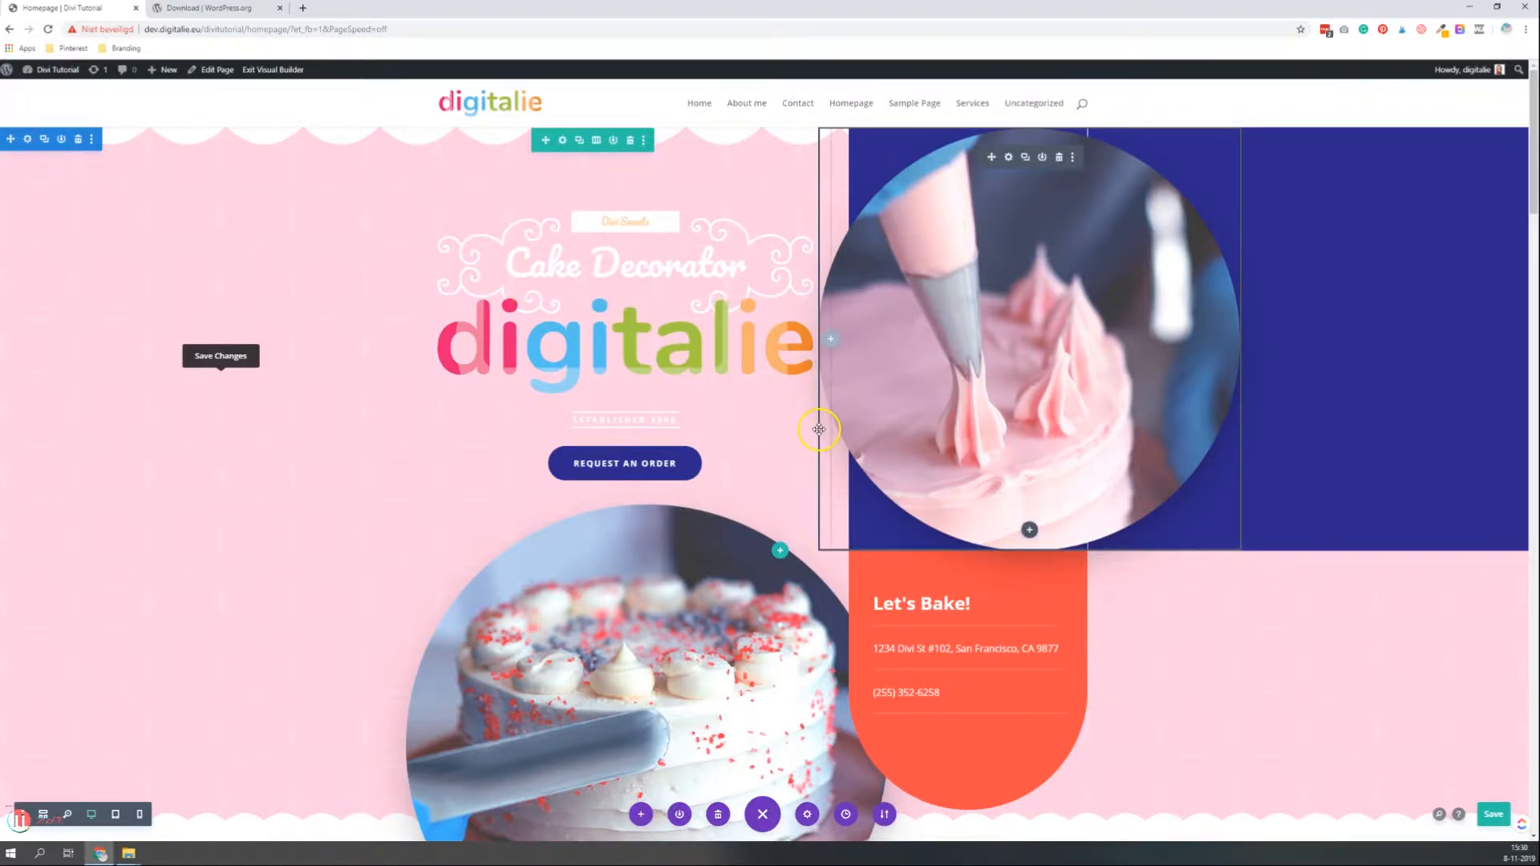
scroll(819, 429, down, 2)
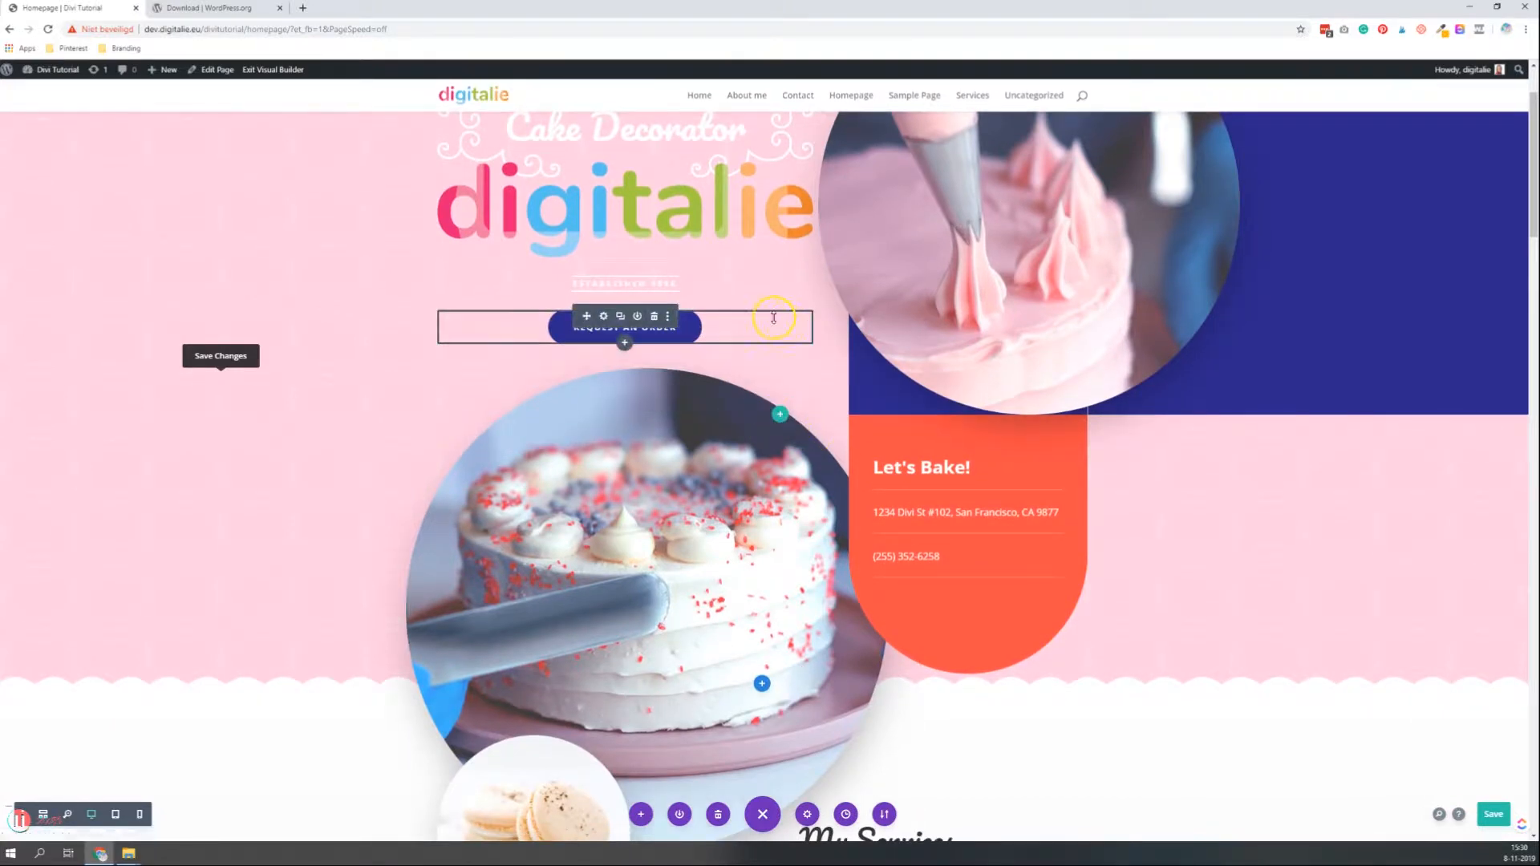
scroll(834, 353, down, 3)
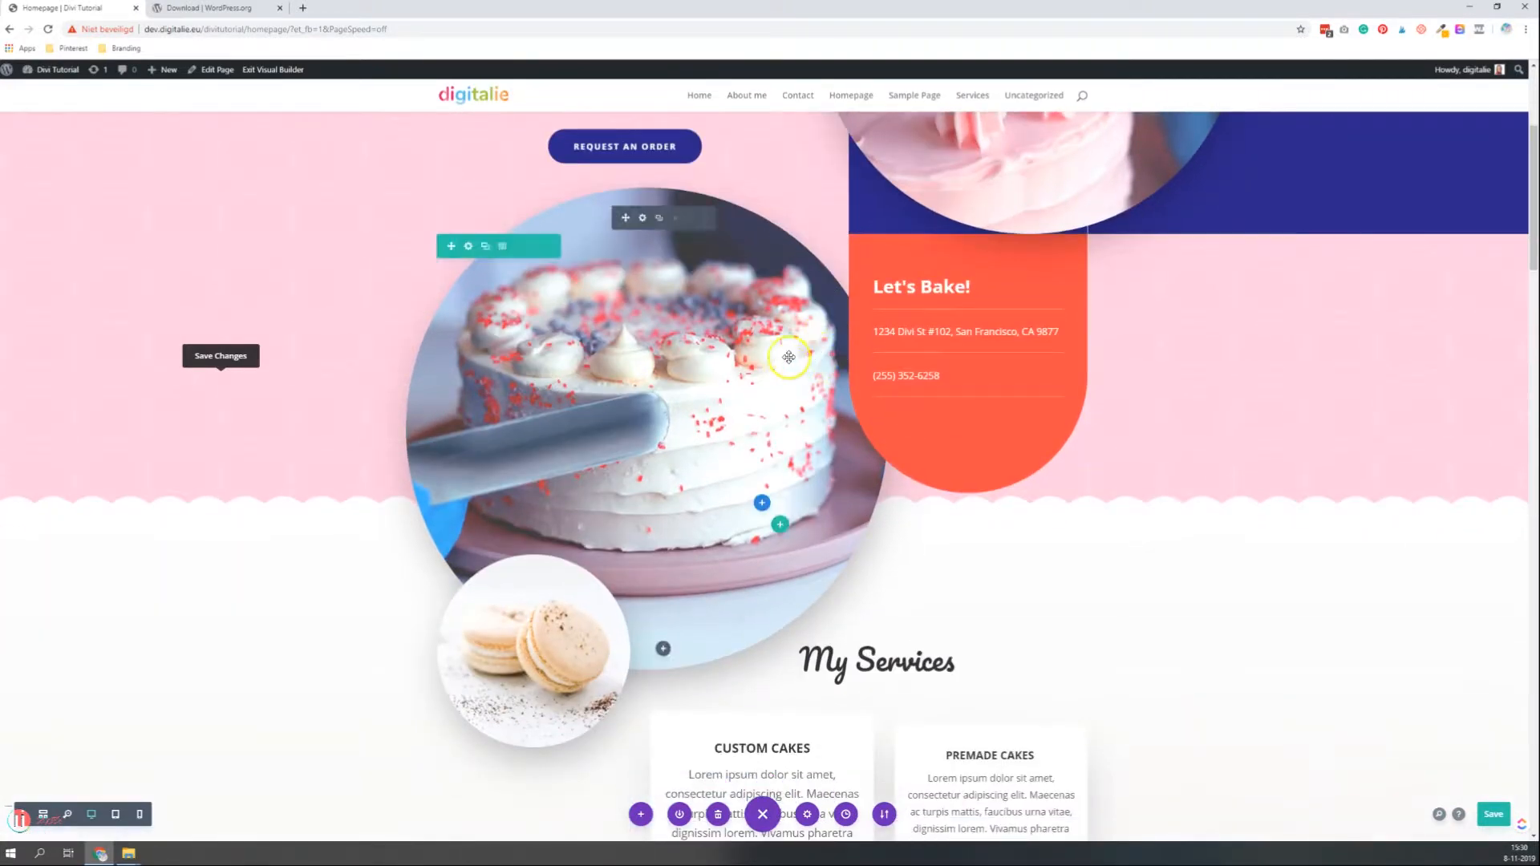
scroll(882, 352, up, 4)
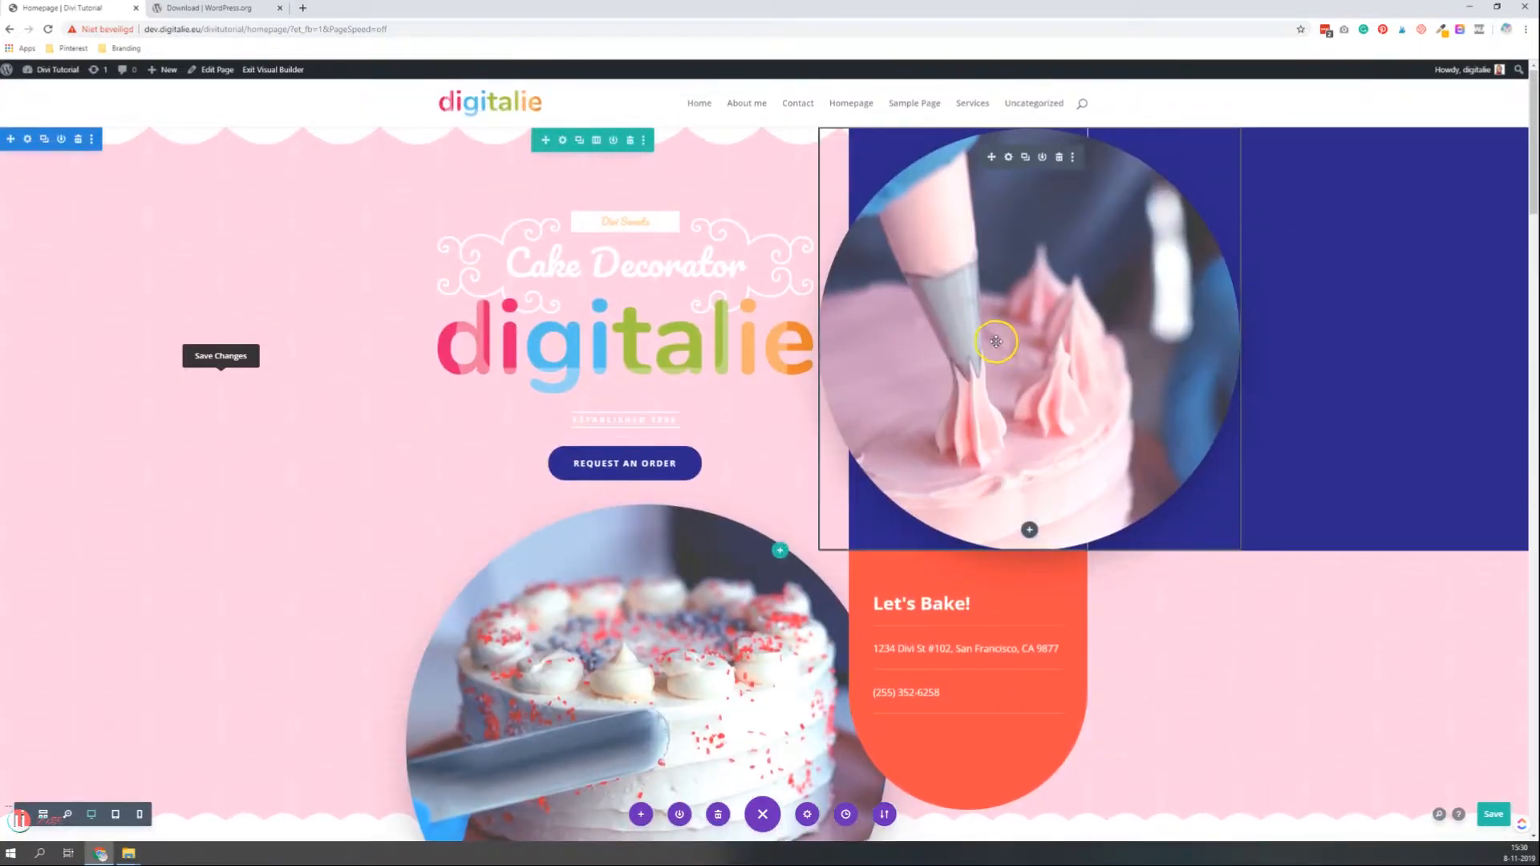
Open the library of premade layouts and search it for "animals"
scroll(1010, 335, down, 1)
scroll(1015, 341, up, 1)
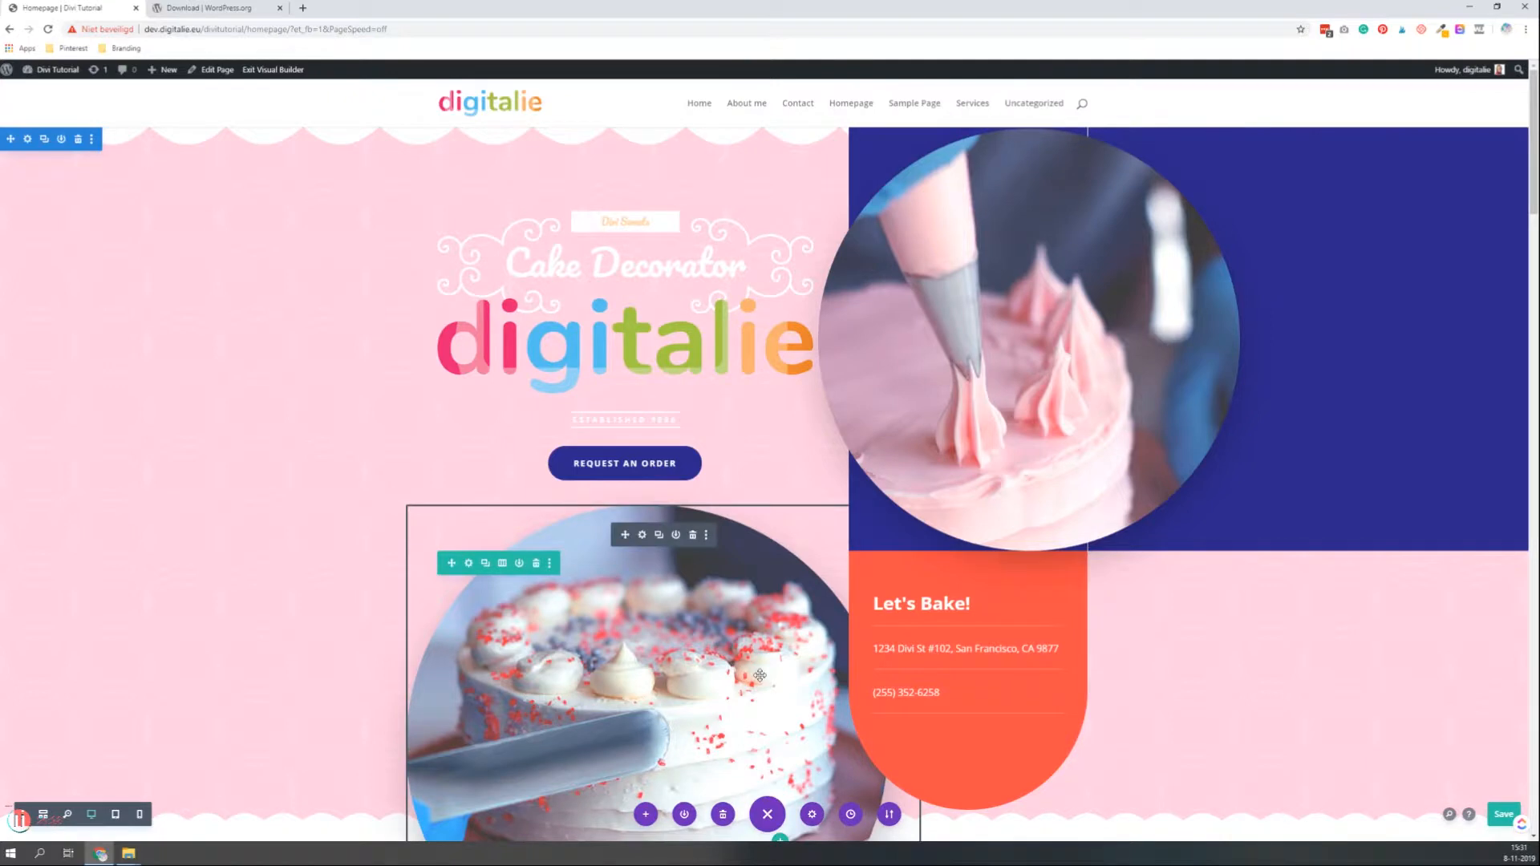
click(645, 815)
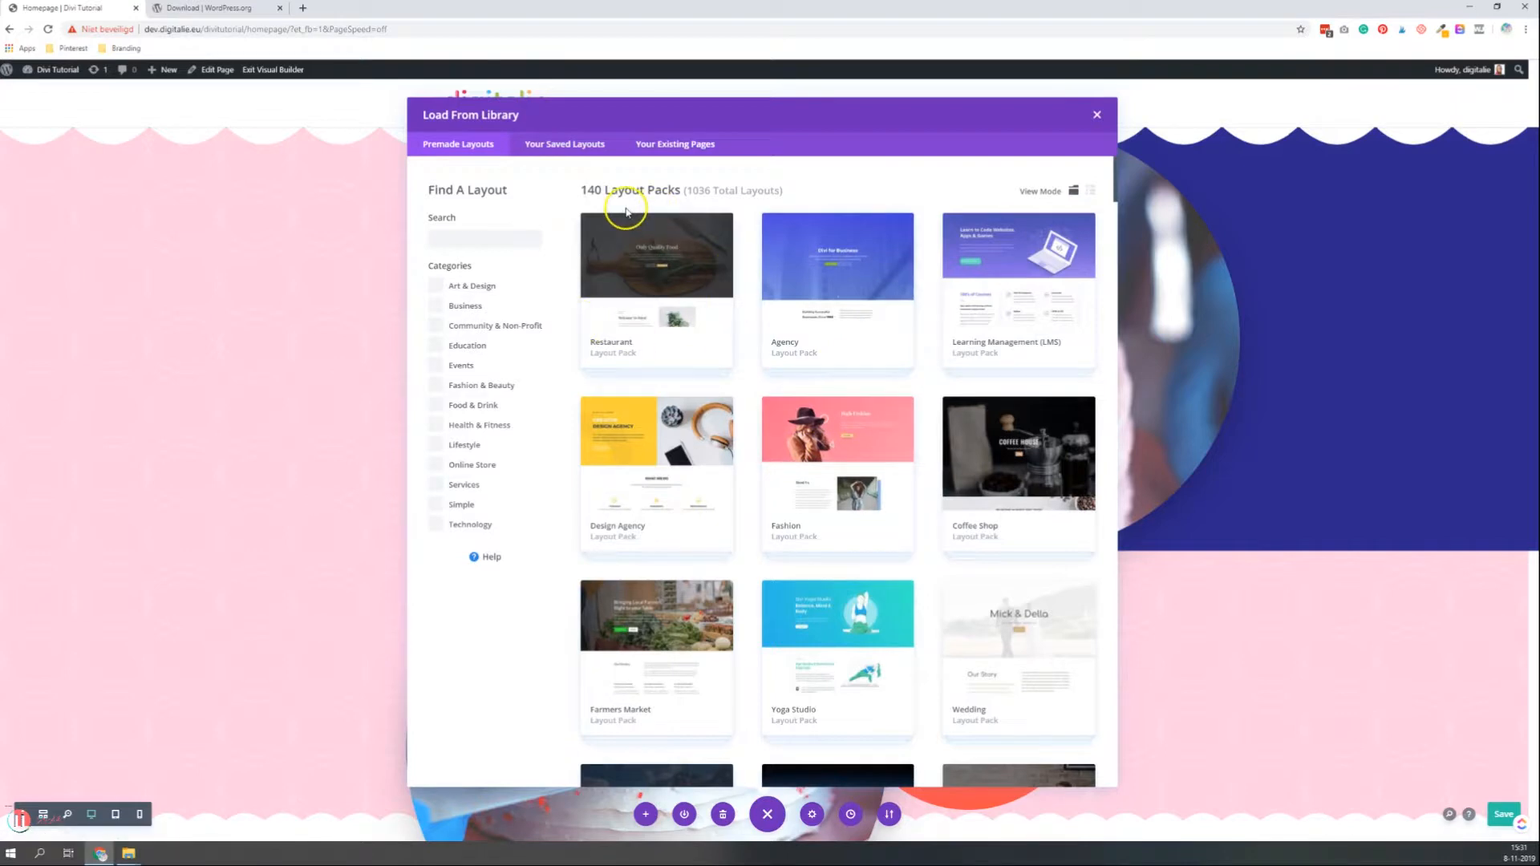
click(498, 243)
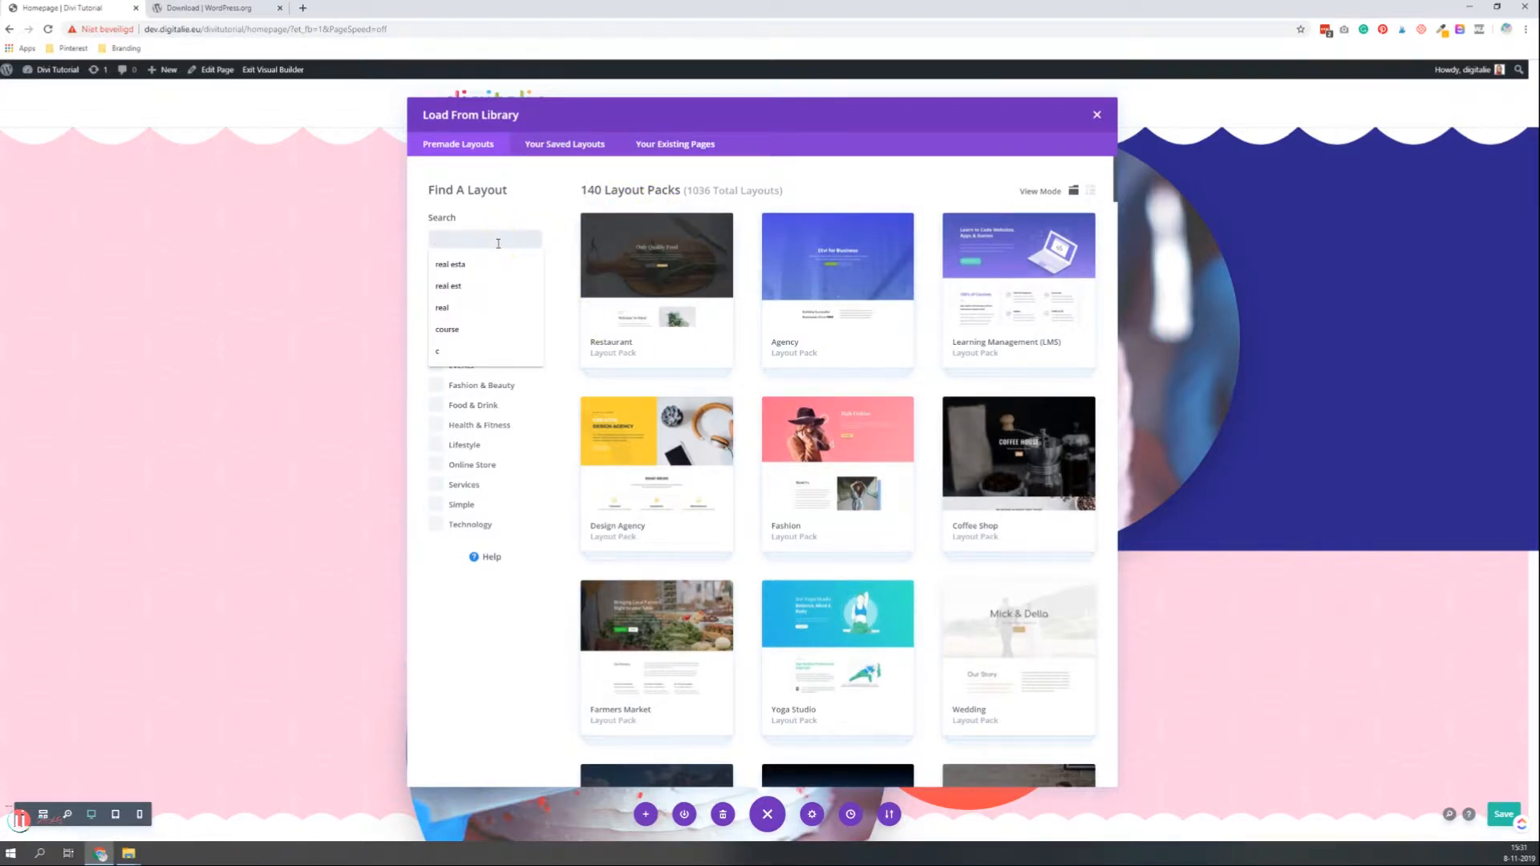
text(an)
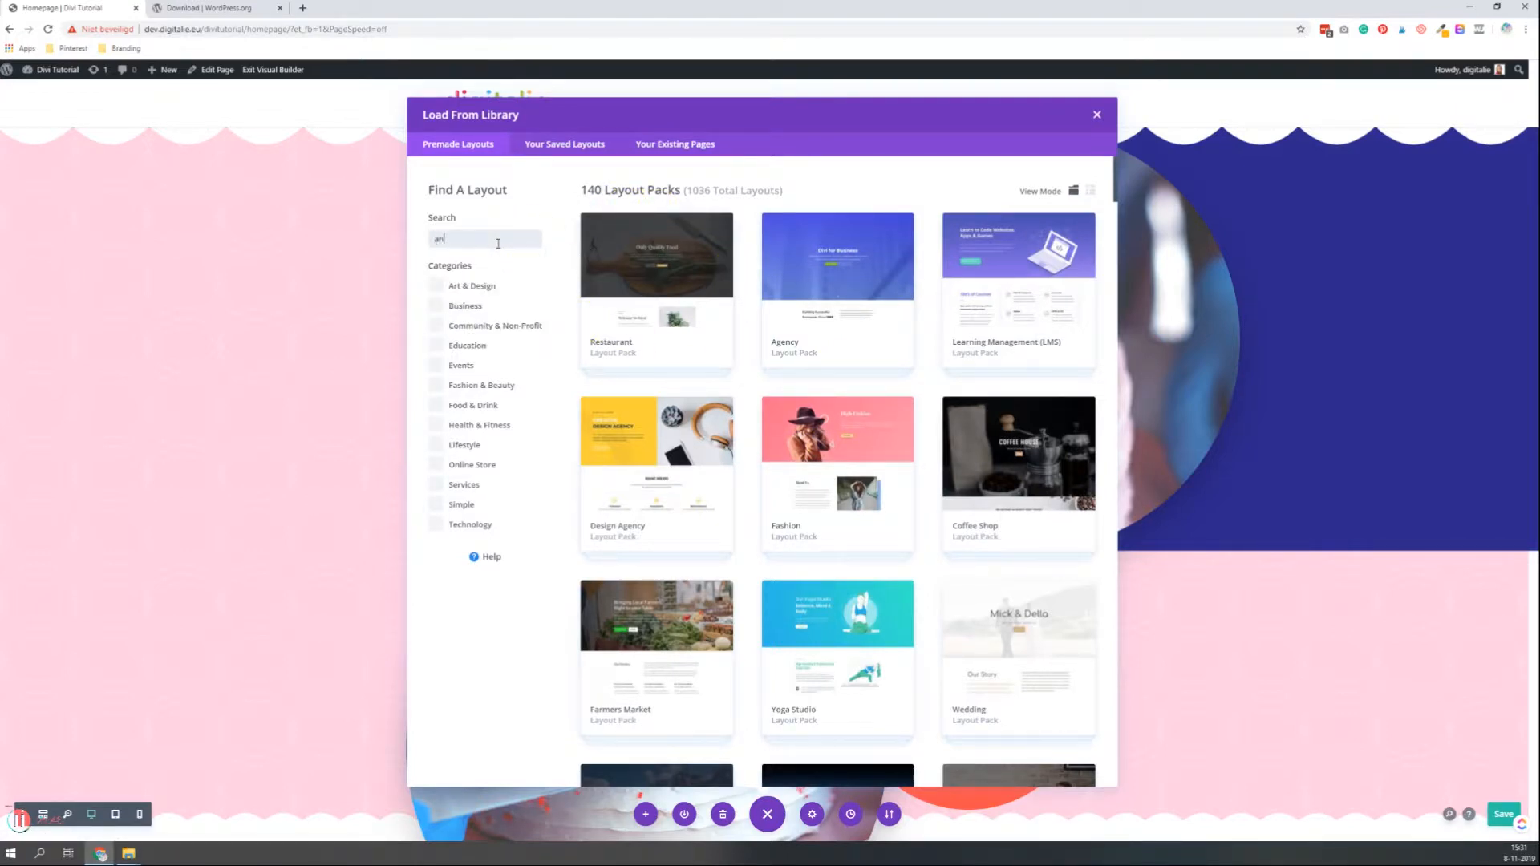
text(imals)
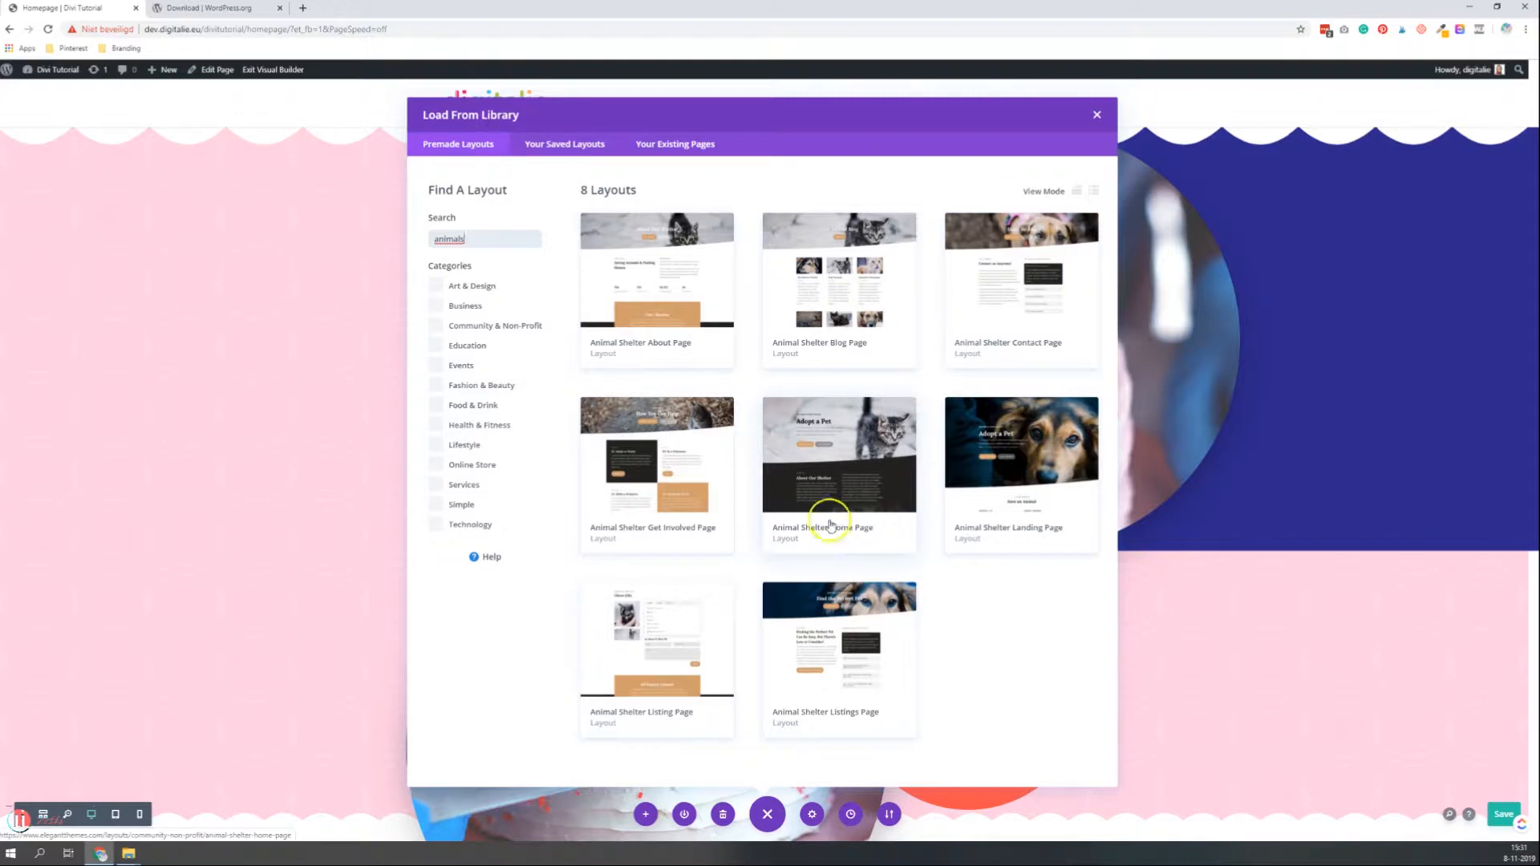
Preview the Animal Shelter Landing Page layout and load it onto the homepage, replacing the existing content
click(1004, 457)
scroll(661, 469, down, 6)
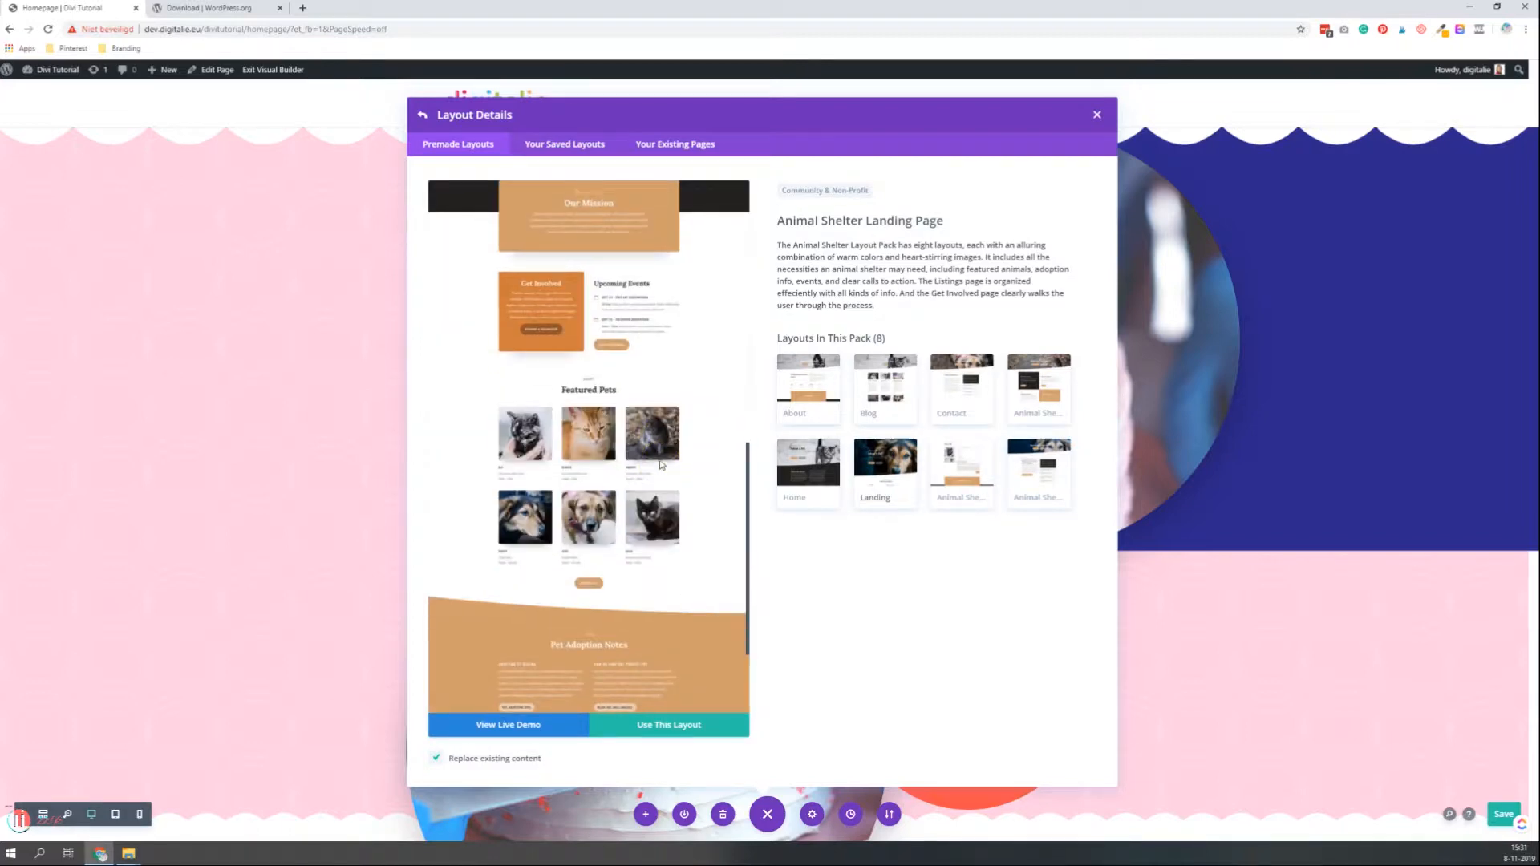
scroll(659, 464, up, 10)
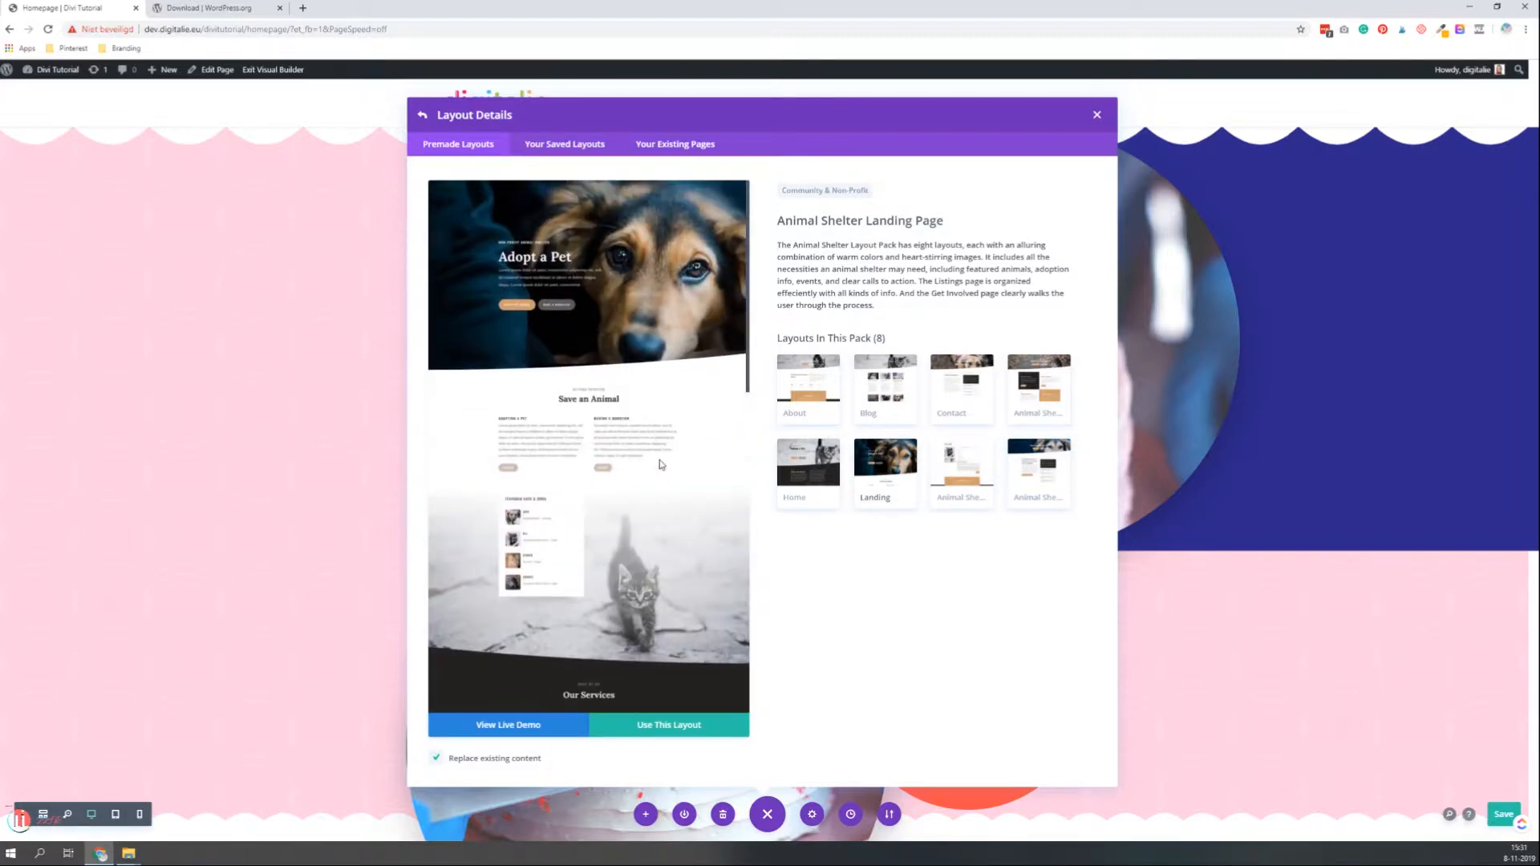
scroll(659, 464, down, 5)
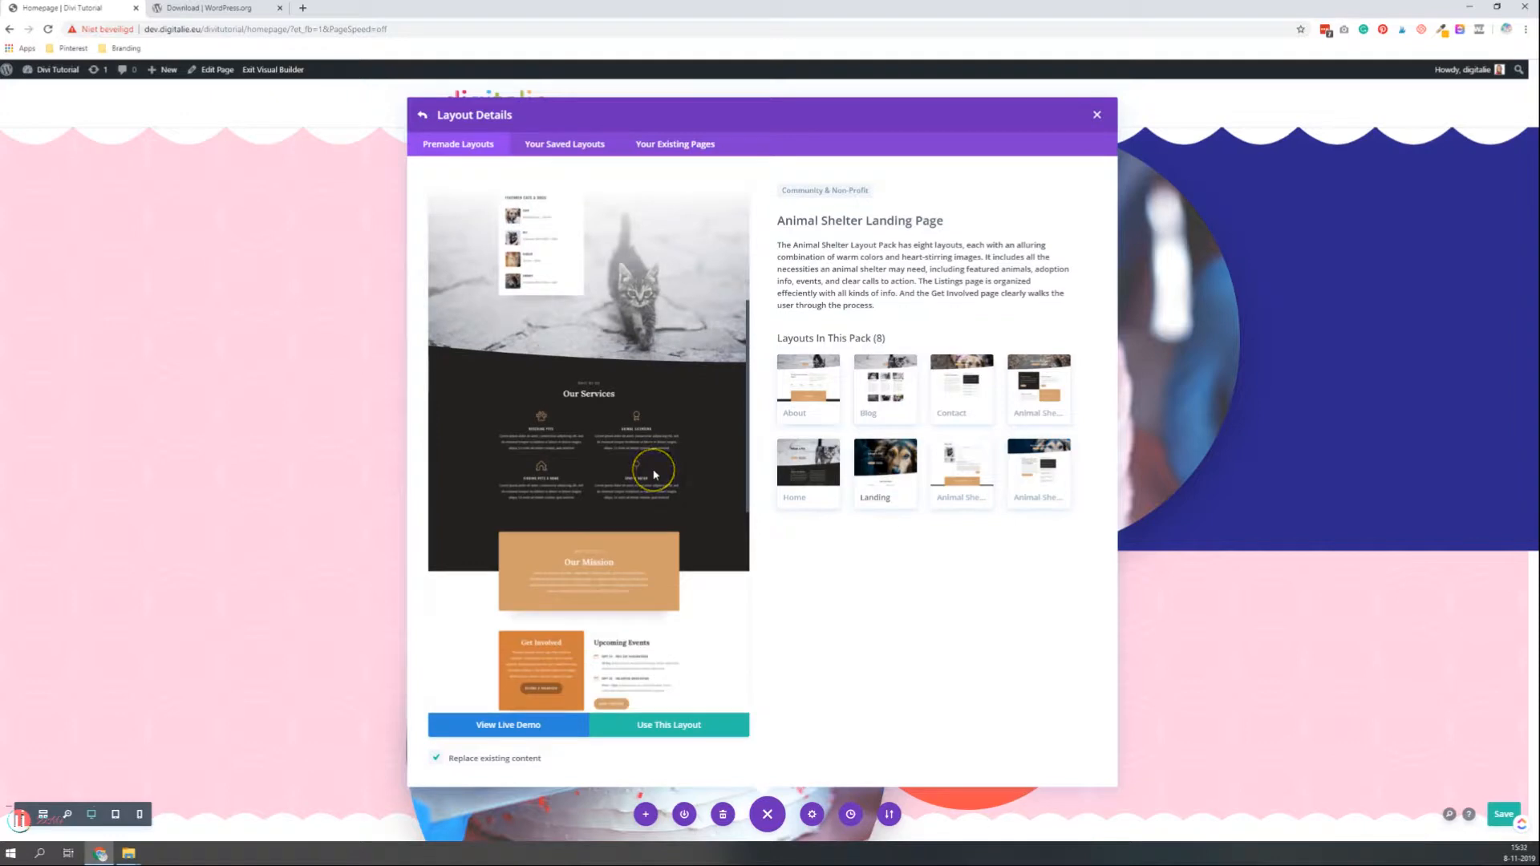
scroll(646, 466, down, 3)
scroll(642, 455, up, 3)
scroll(643, 457, down, 3)
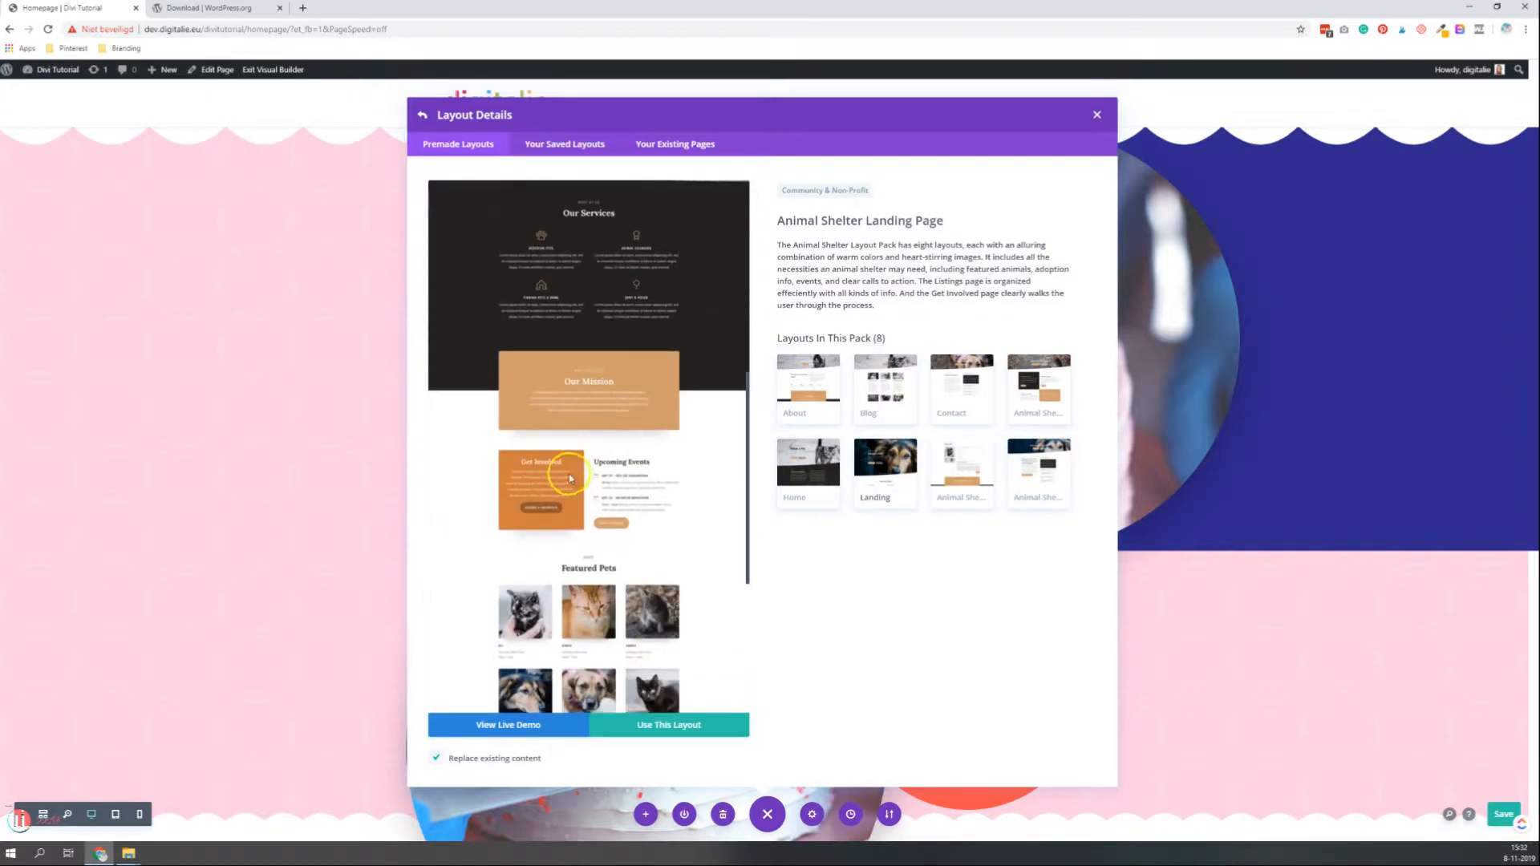
scroll(570, 474, down, 4)
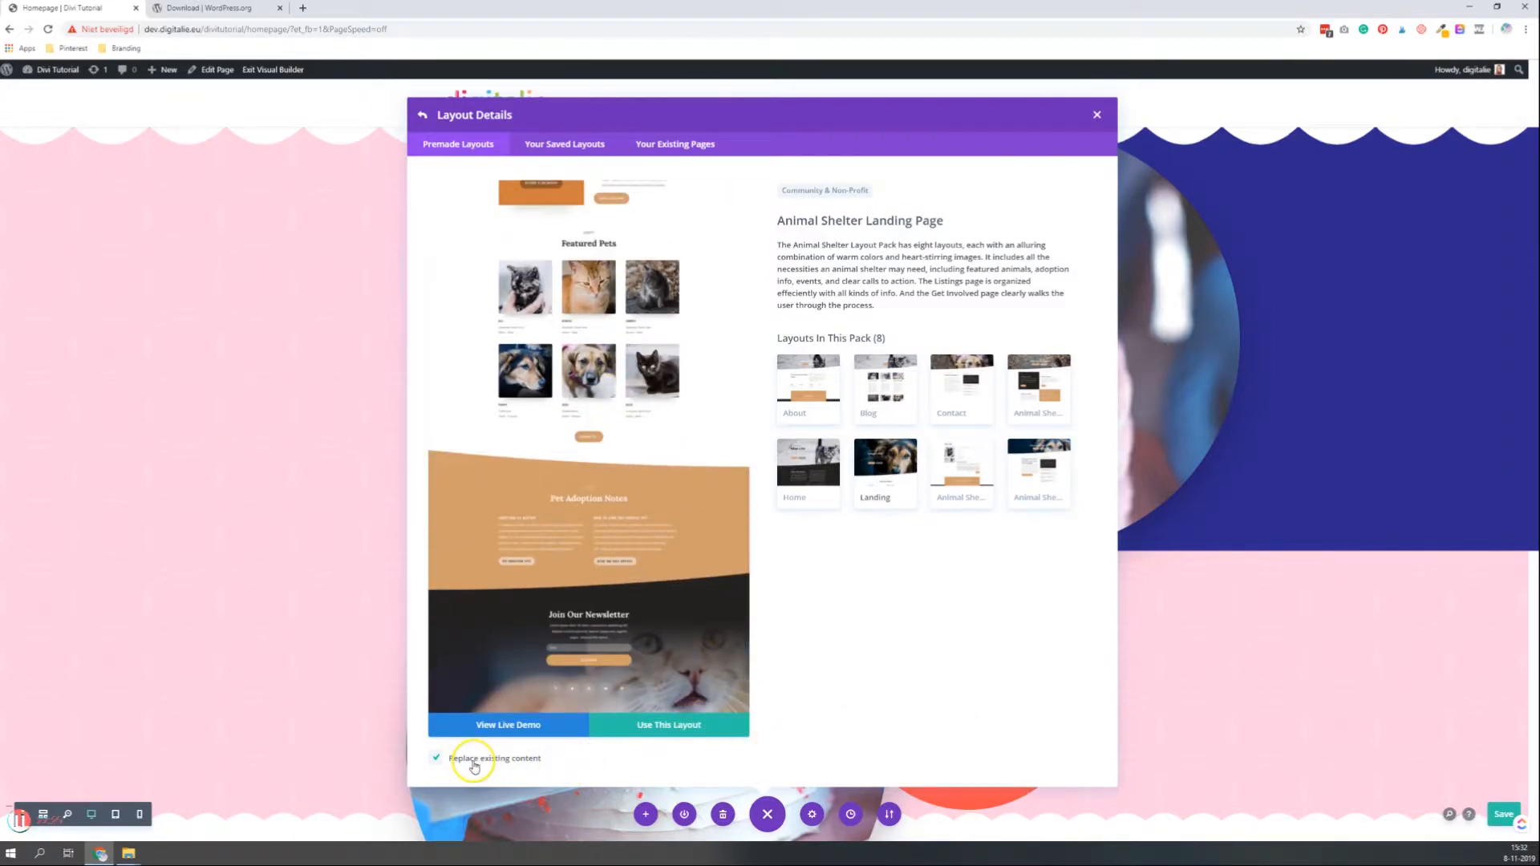
click(672, 727)
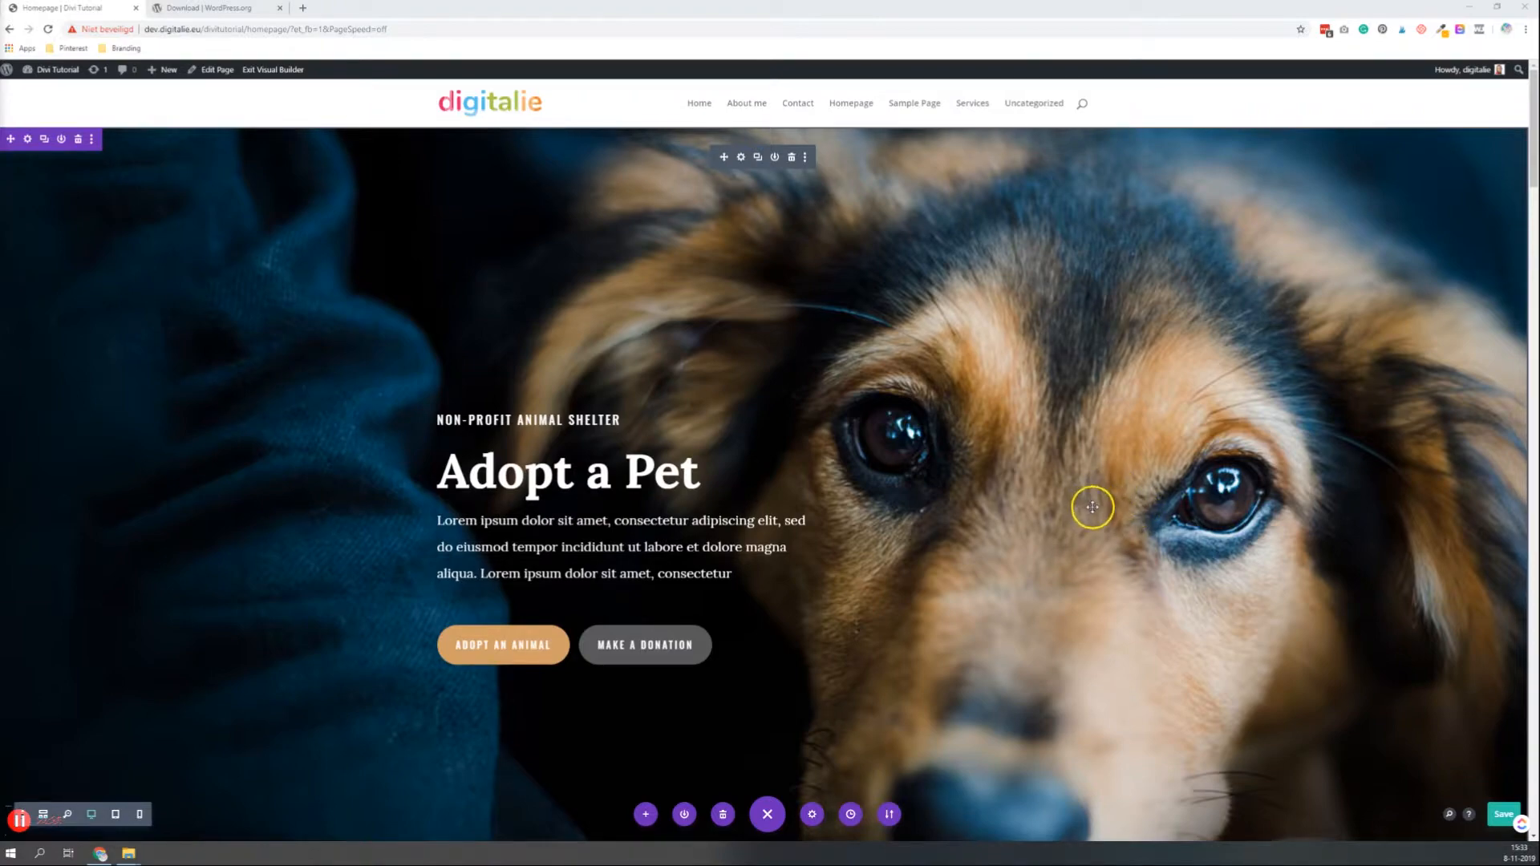
Look through all sections of the loaded animal shelter page, from the header down to the newsletter signup
scroll(1089, 507, down, 3)
scroll(1093, 508, up, 3)
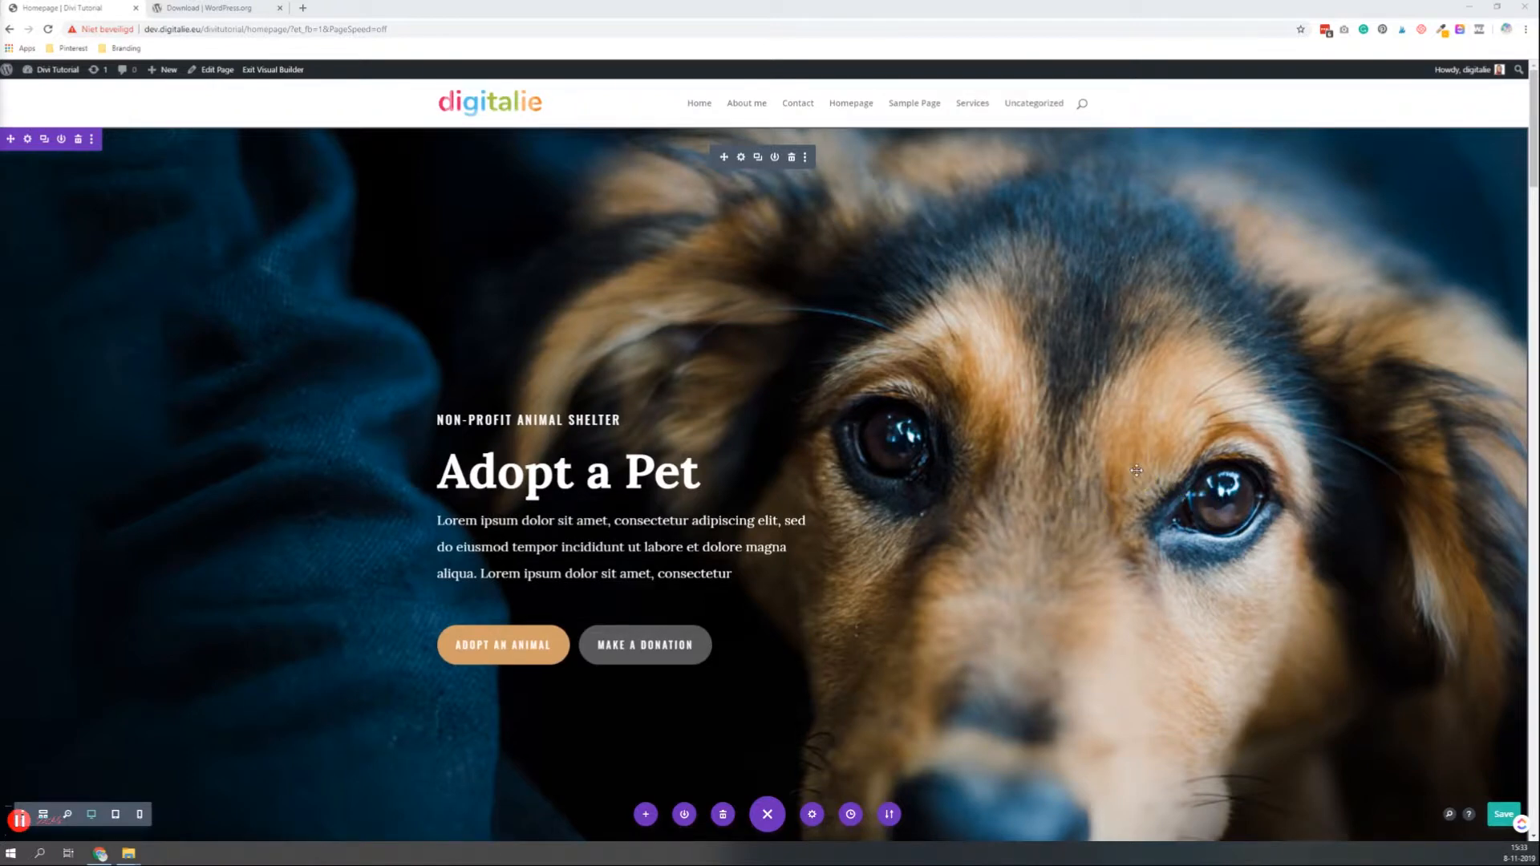
scroll(719, 399, down, 5)
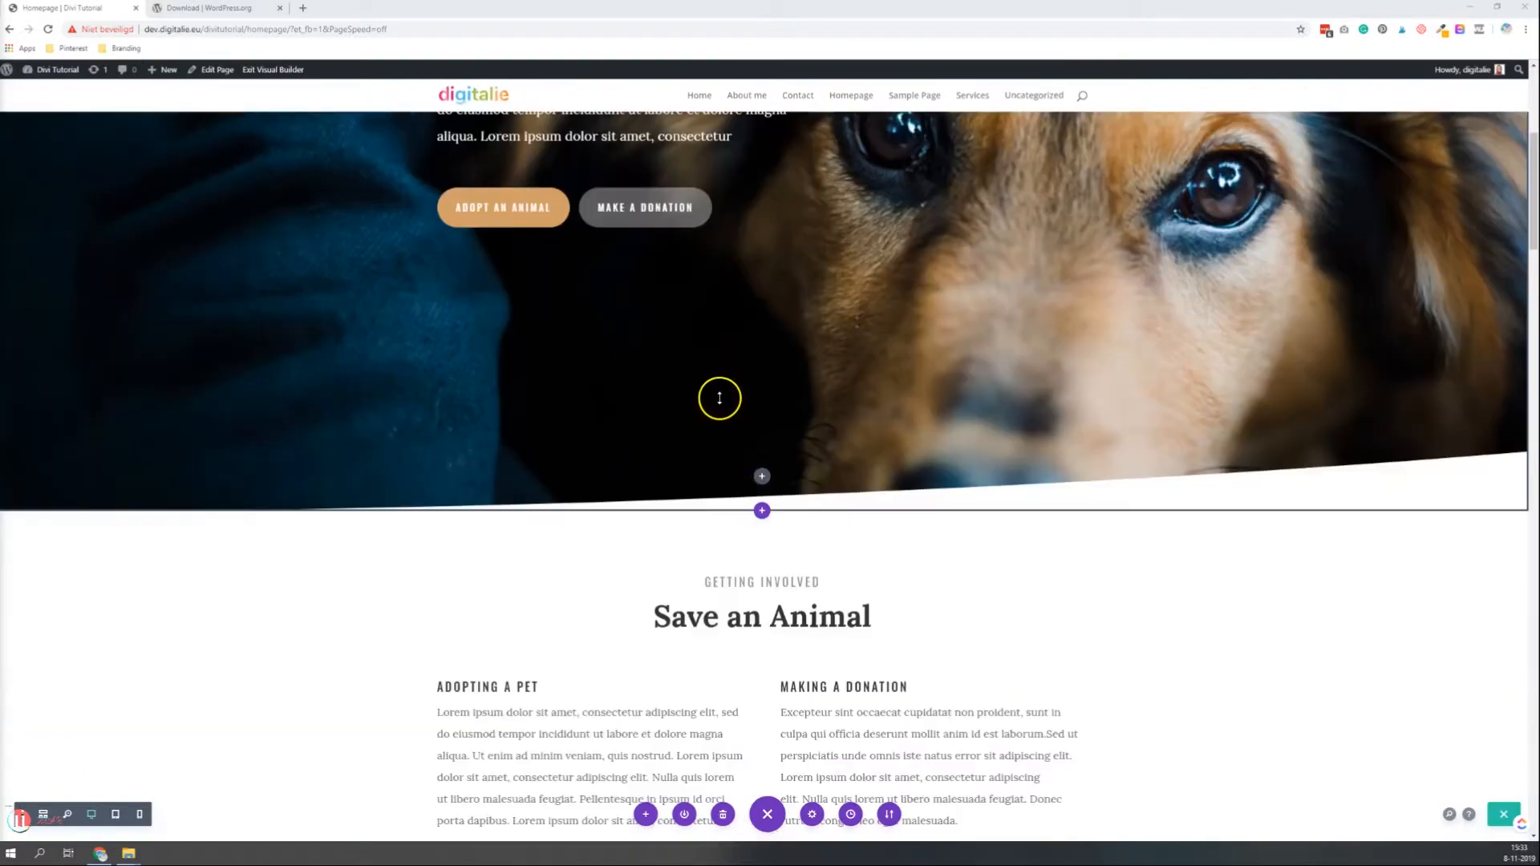
scroll(720, 398, down, 15)
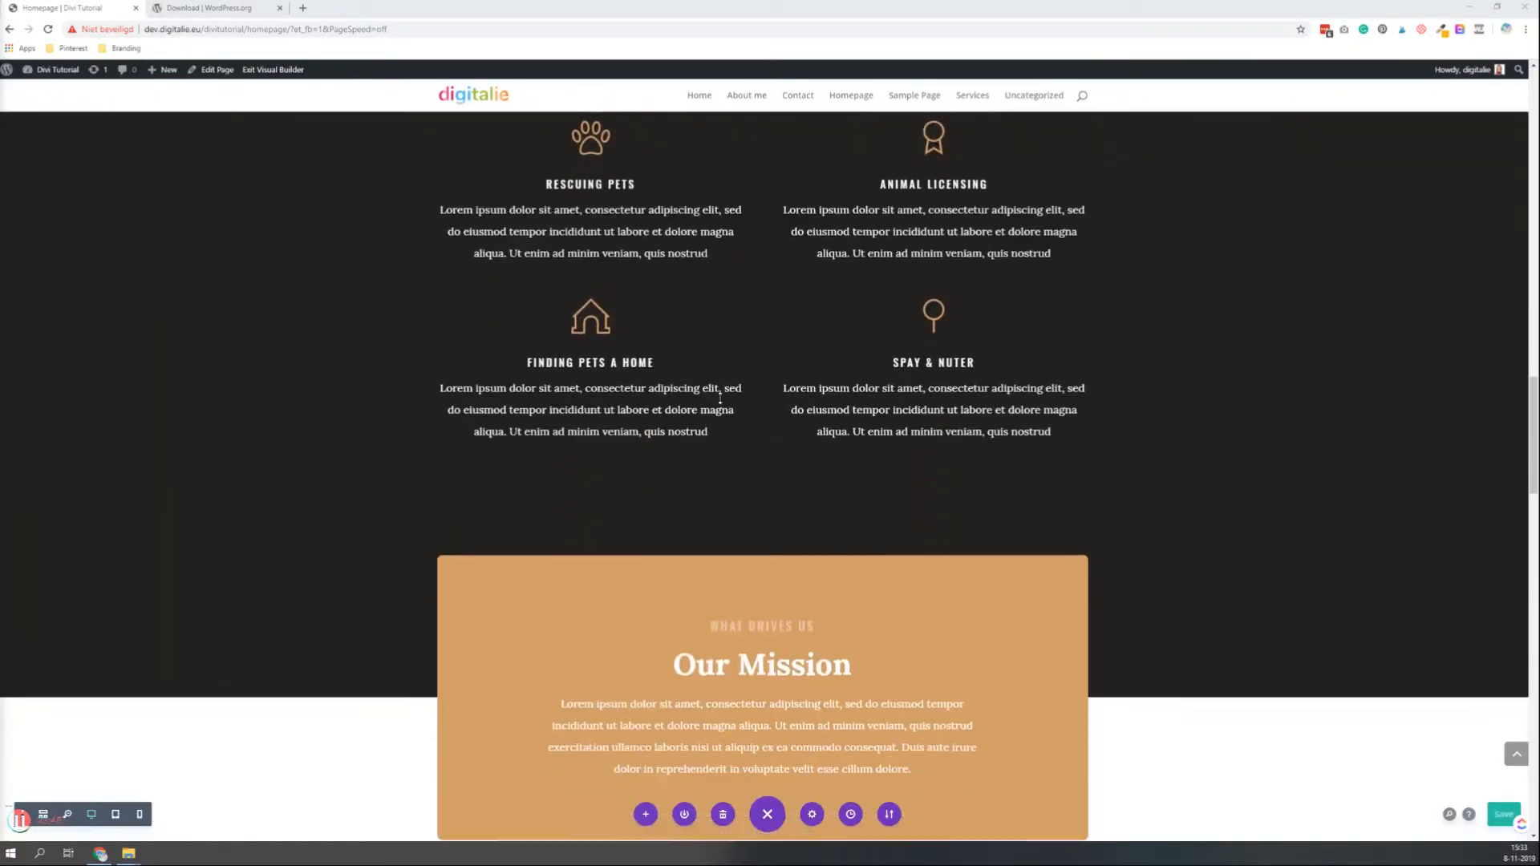
scroll(720, 398, down, 15)
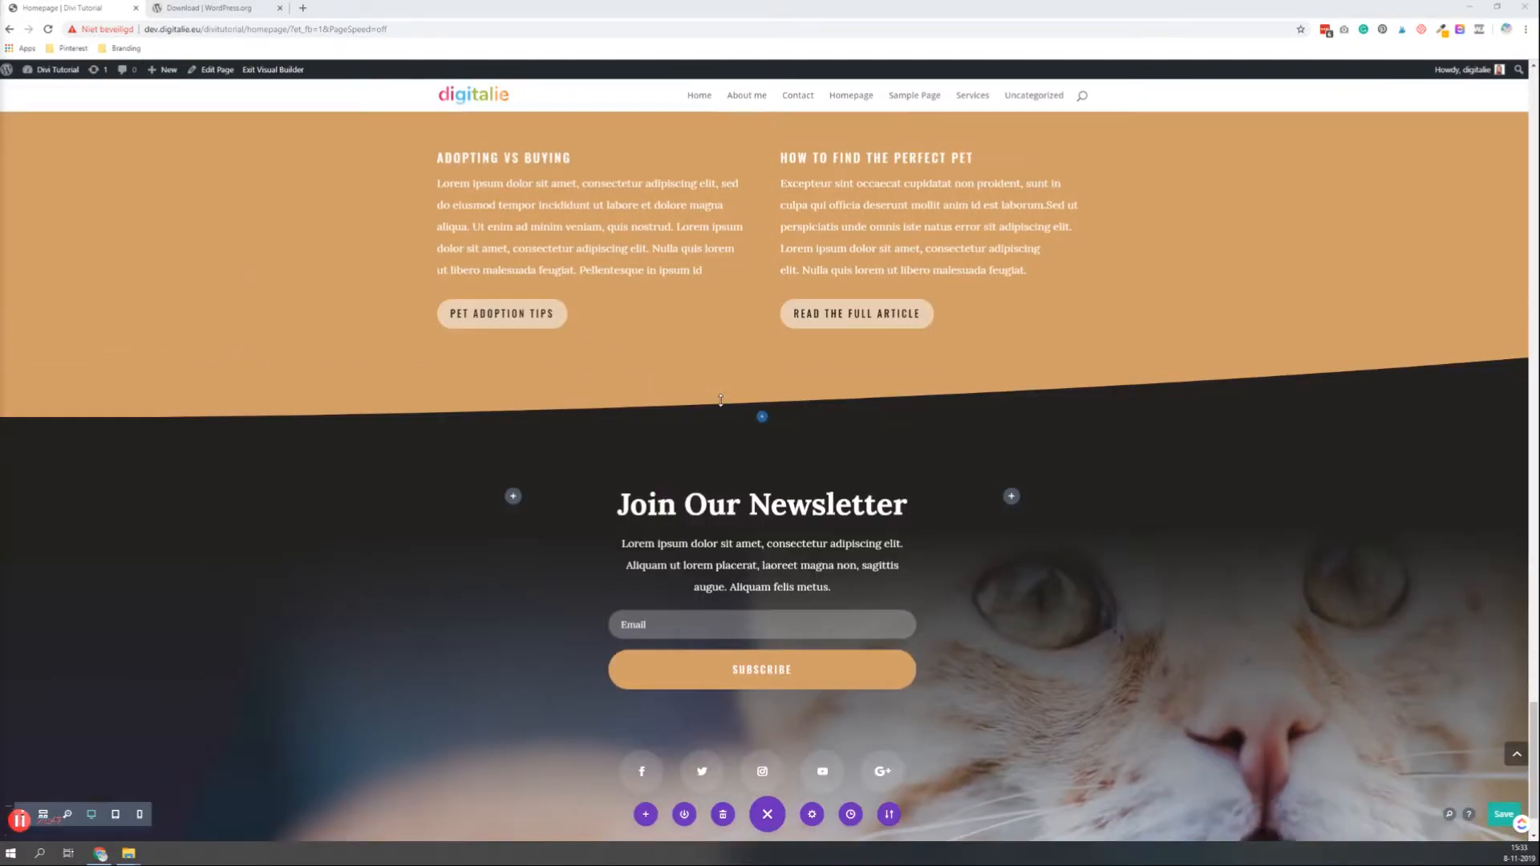
scroll(722, 401, up, 15)
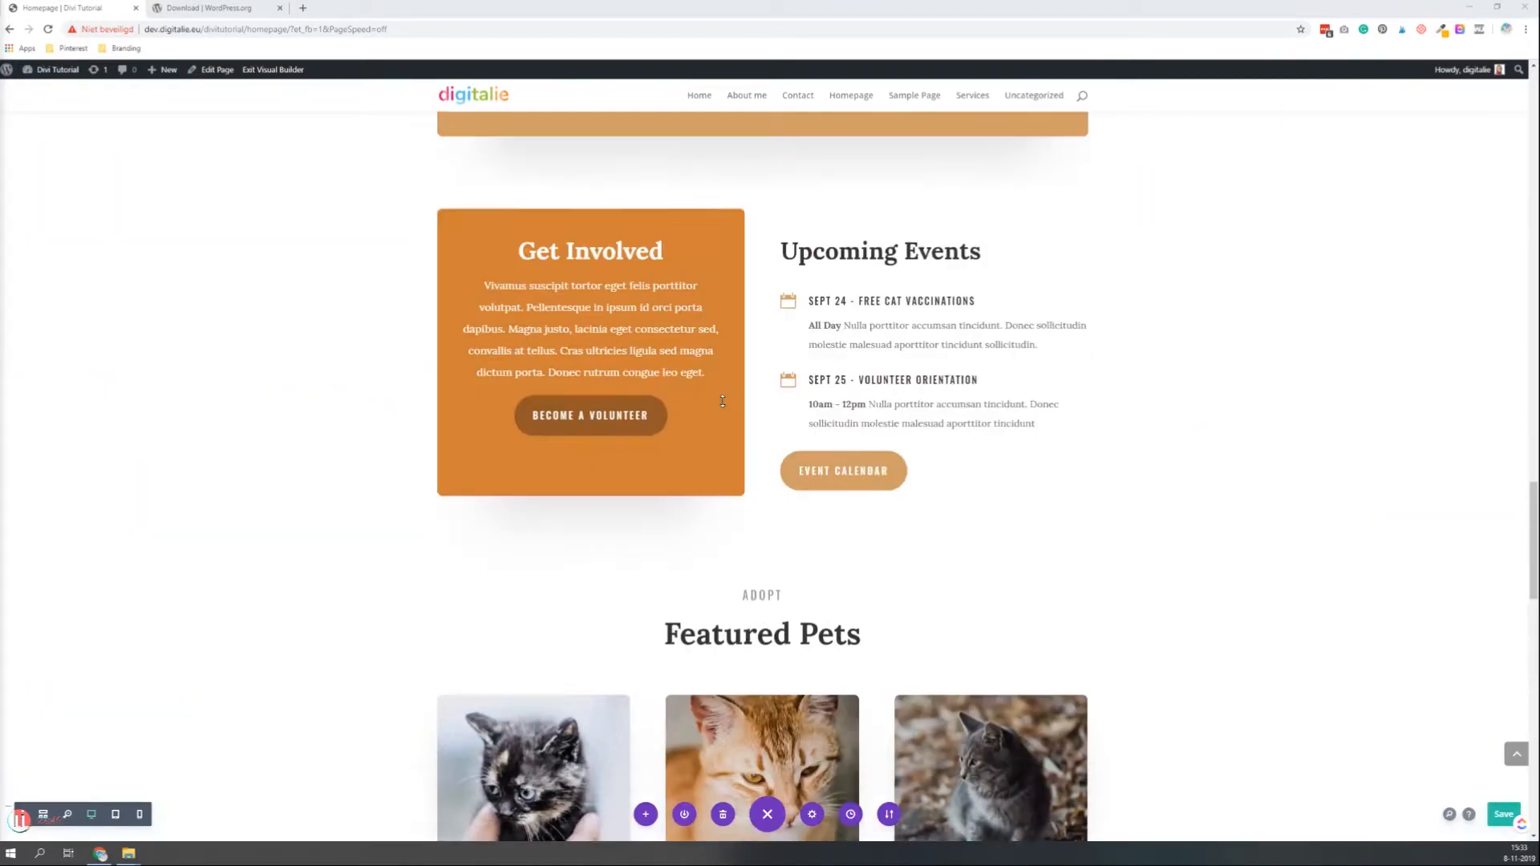
scroll(722, 401, up, 15)
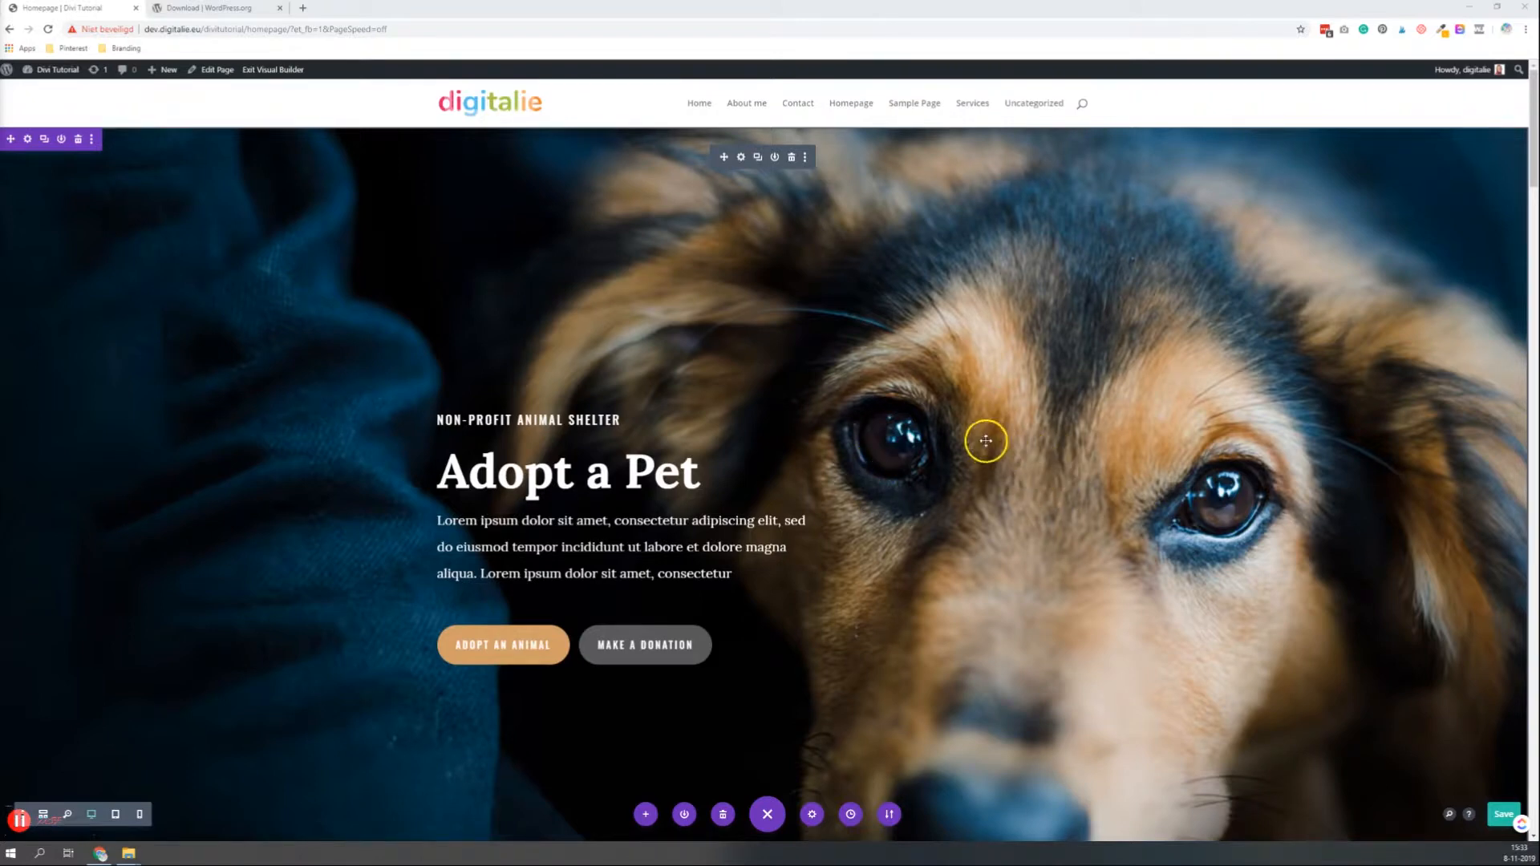
Replace the opening words "Lorem ipsum dolor sit" of the header paragraph with "This is an animal shelter that deals with"
click(560, 520)
double_click(560, 520)
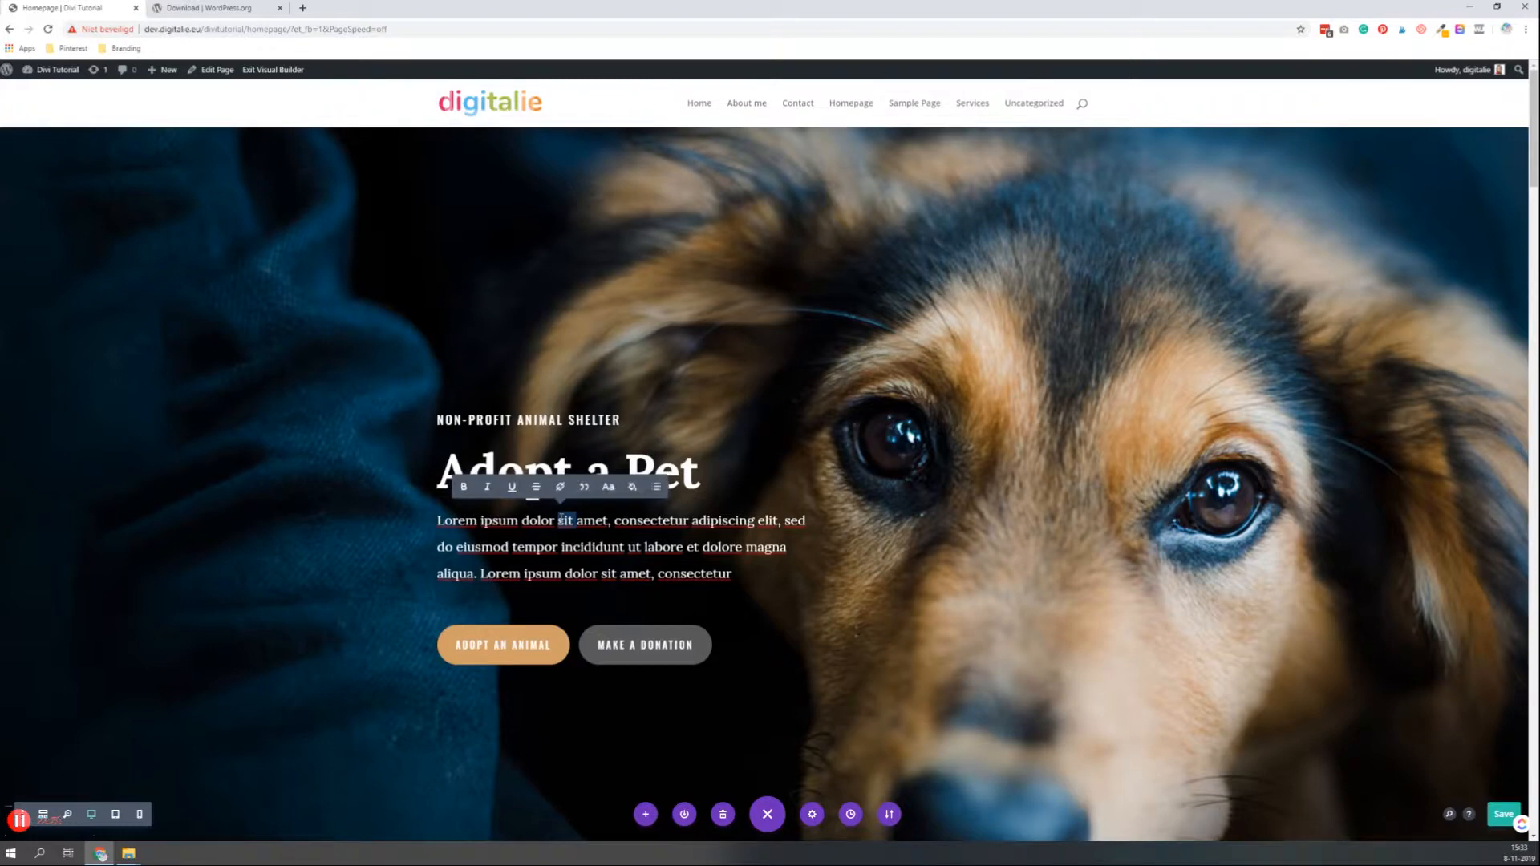
key(BackSpace)
key(BackSpace)
key(BackSpace)
key(BackSpace)
key(BackSpace)
key(BackSpace)
key(BackSpace)
key(BackSpace)
key(BackSpace)
key(BackSpace)
key(BackSpace)
key(BackSpace)
key(BackSpace)
key(BackSpace)
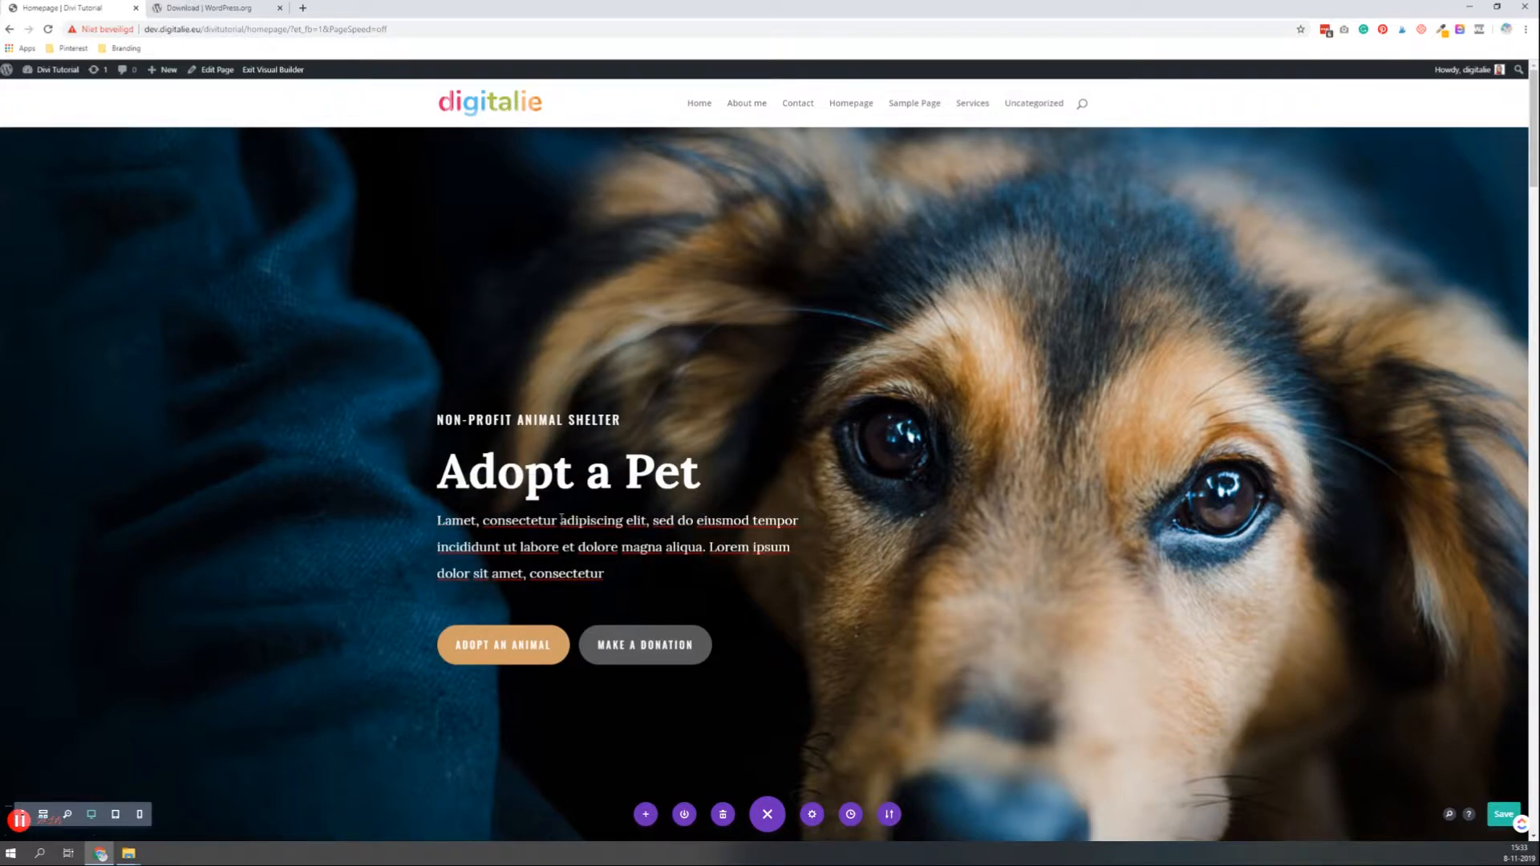
key(BackSpace)
text(This is )
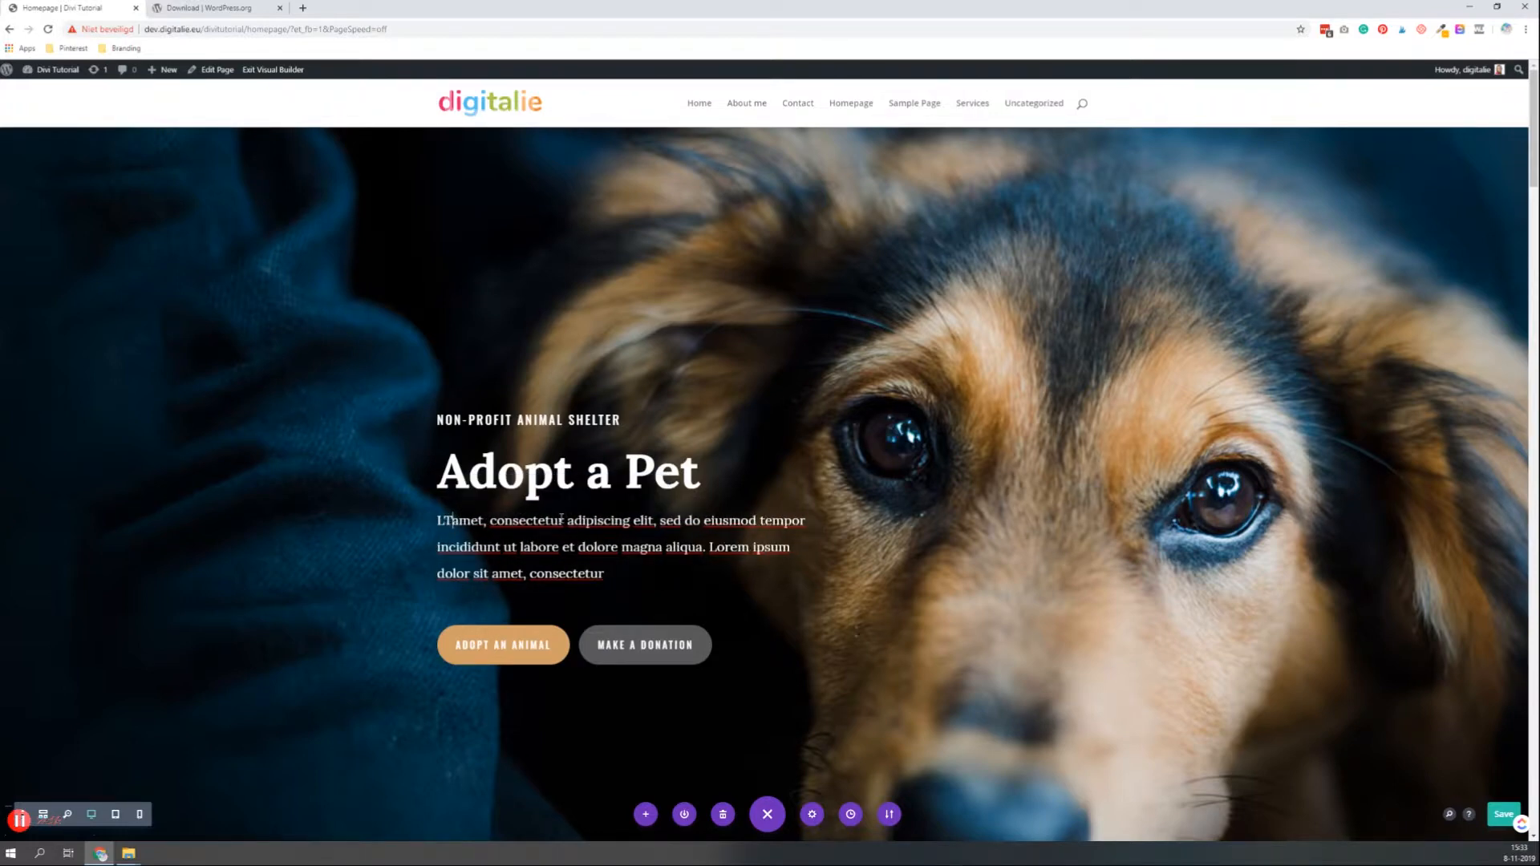
text(an ani)
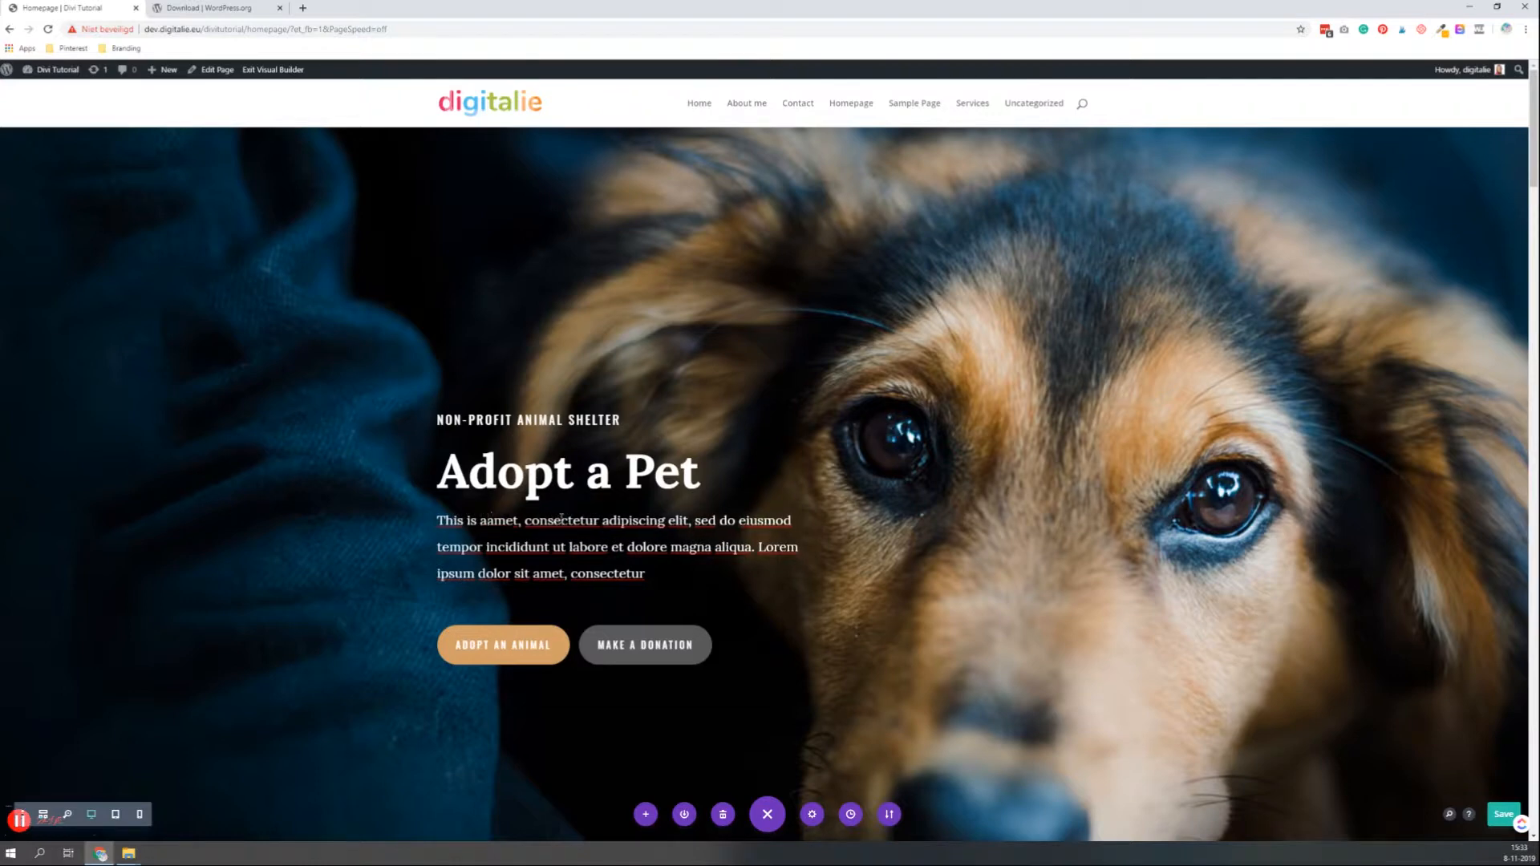
text(mal shelter)
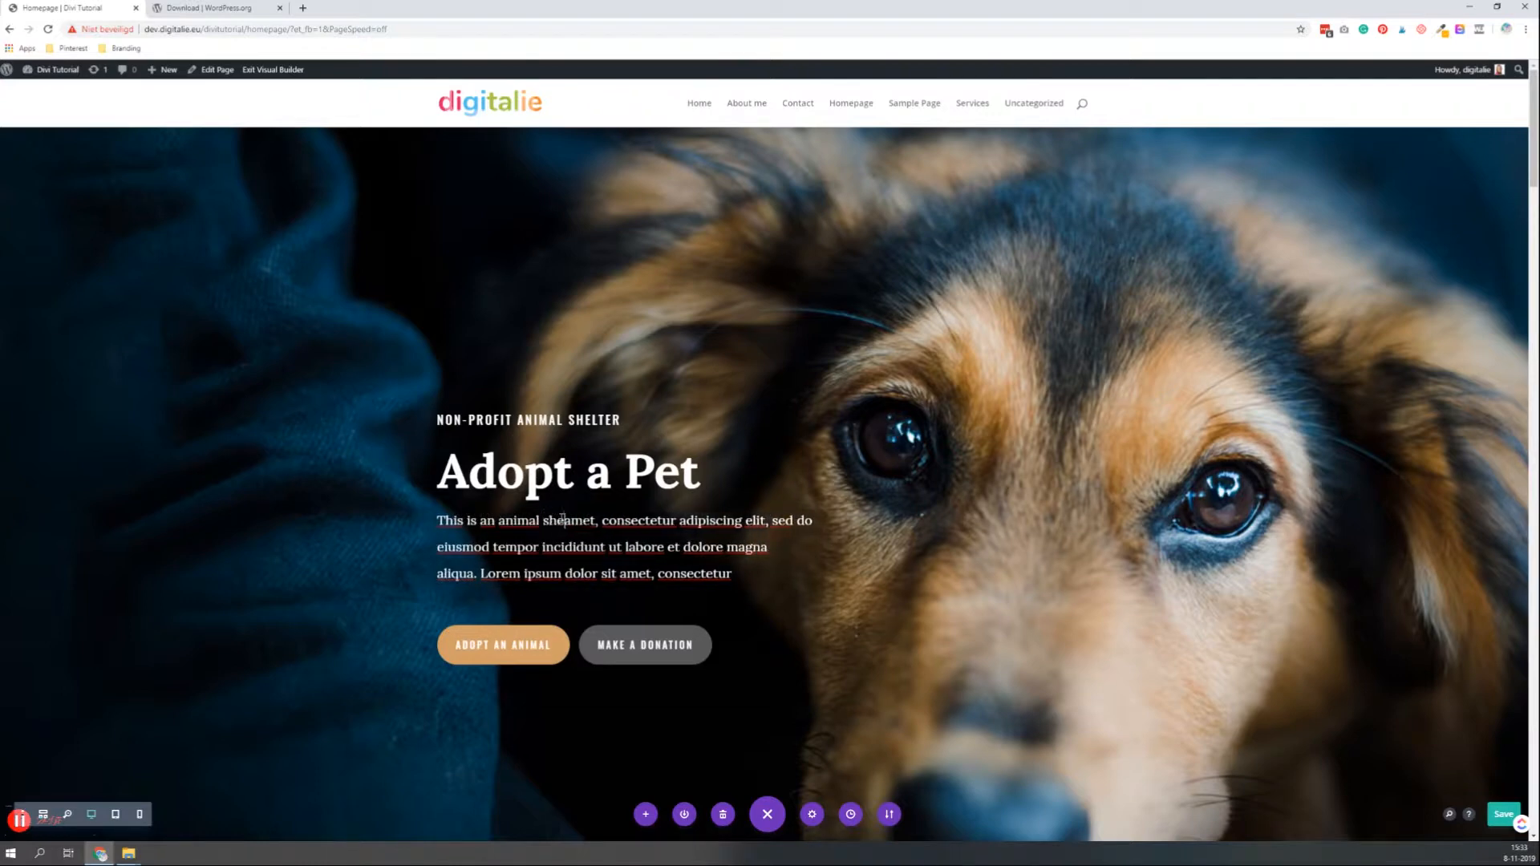
text( that dea)
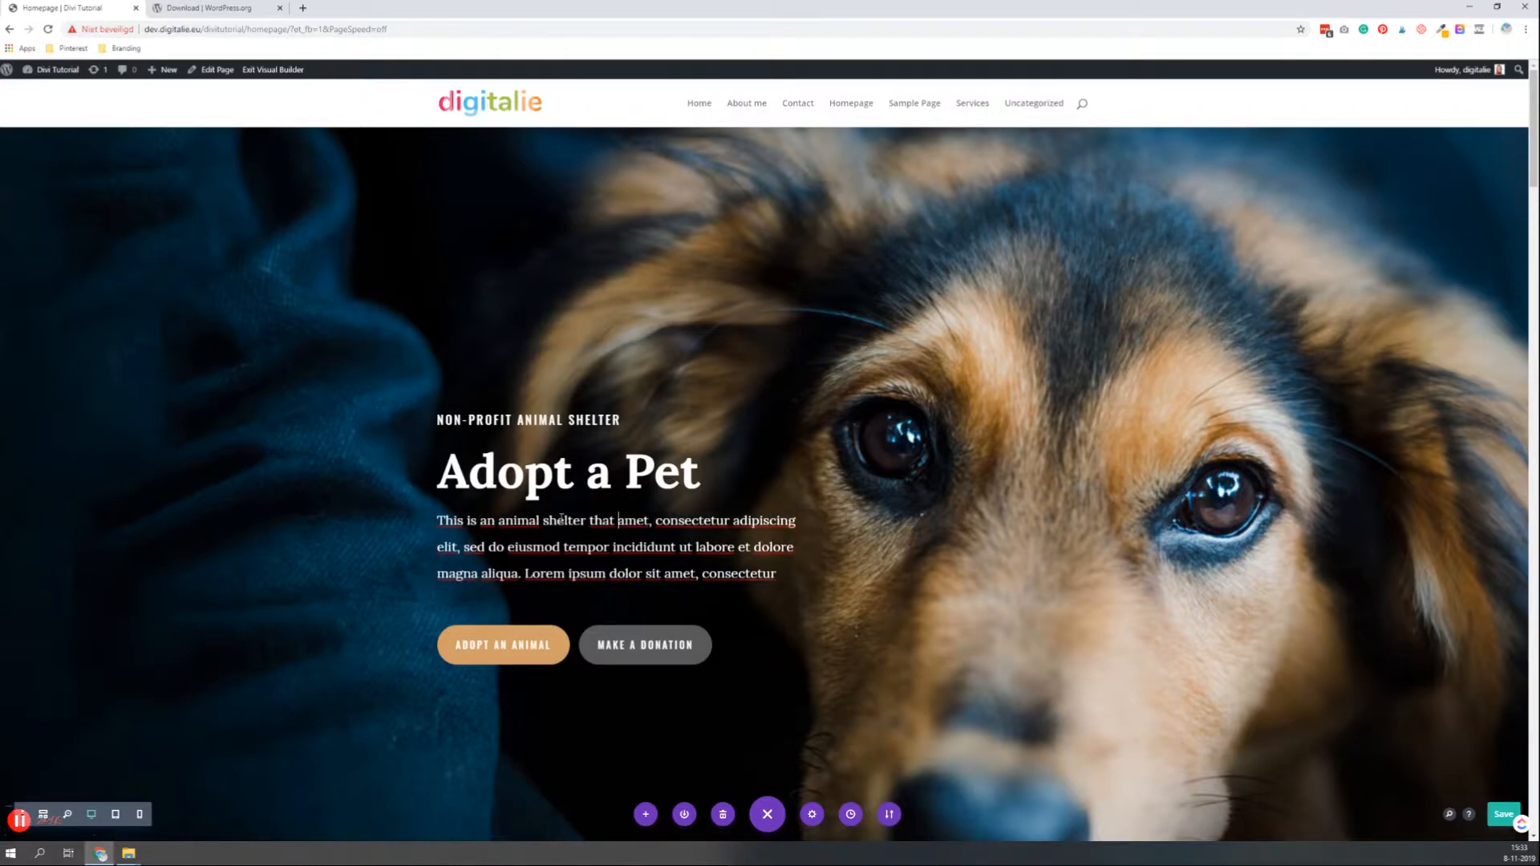
text(ls with)
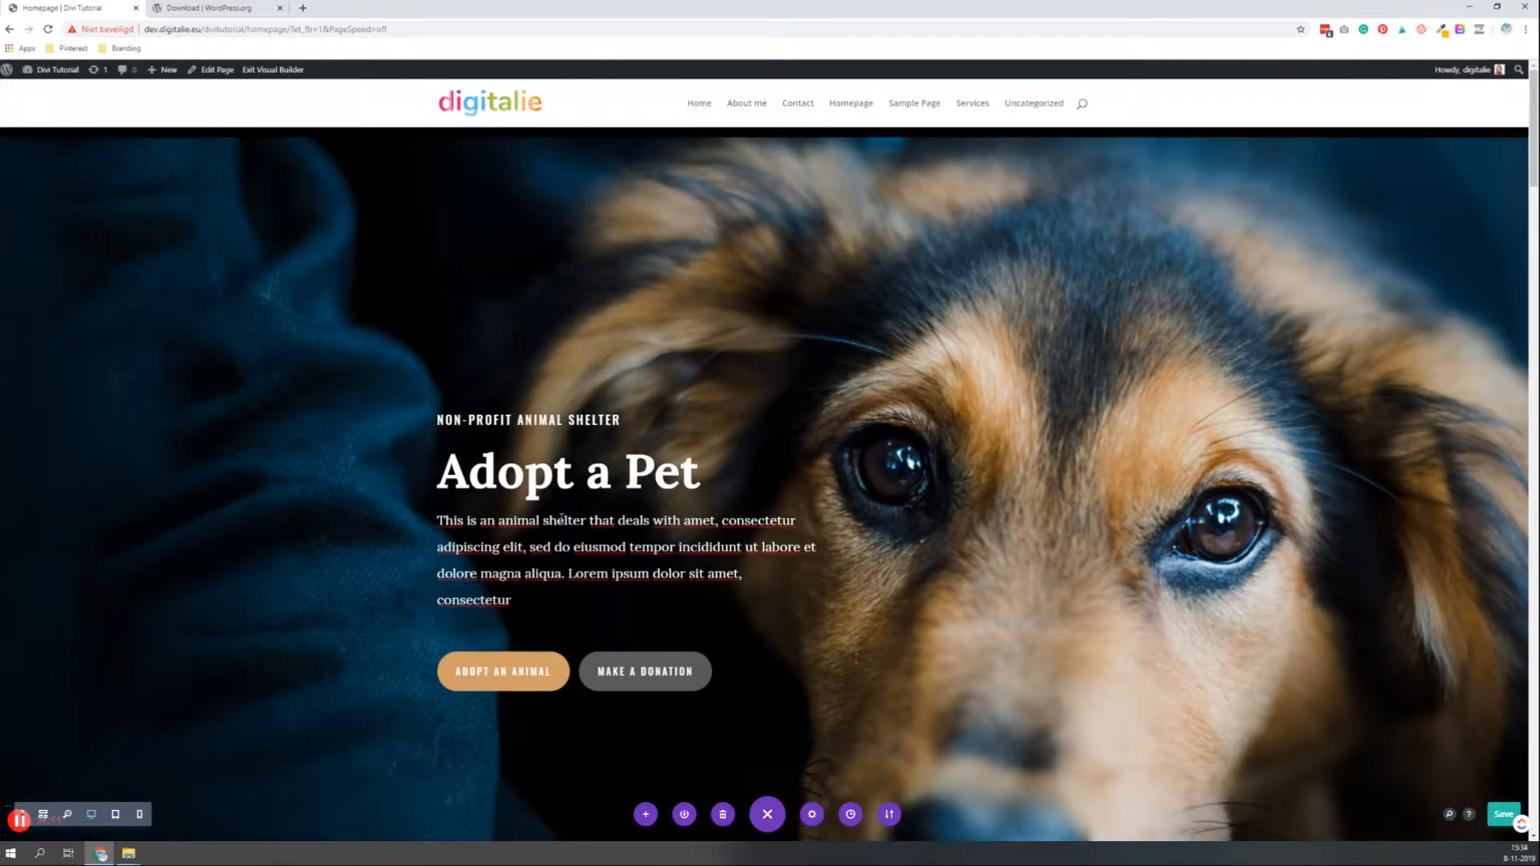
Change the last word of the header's large heading so that it reads "Adopt a Dog"
click(566, 478)
click(644, 472)
click(668, 473)
double_click(669, 473)
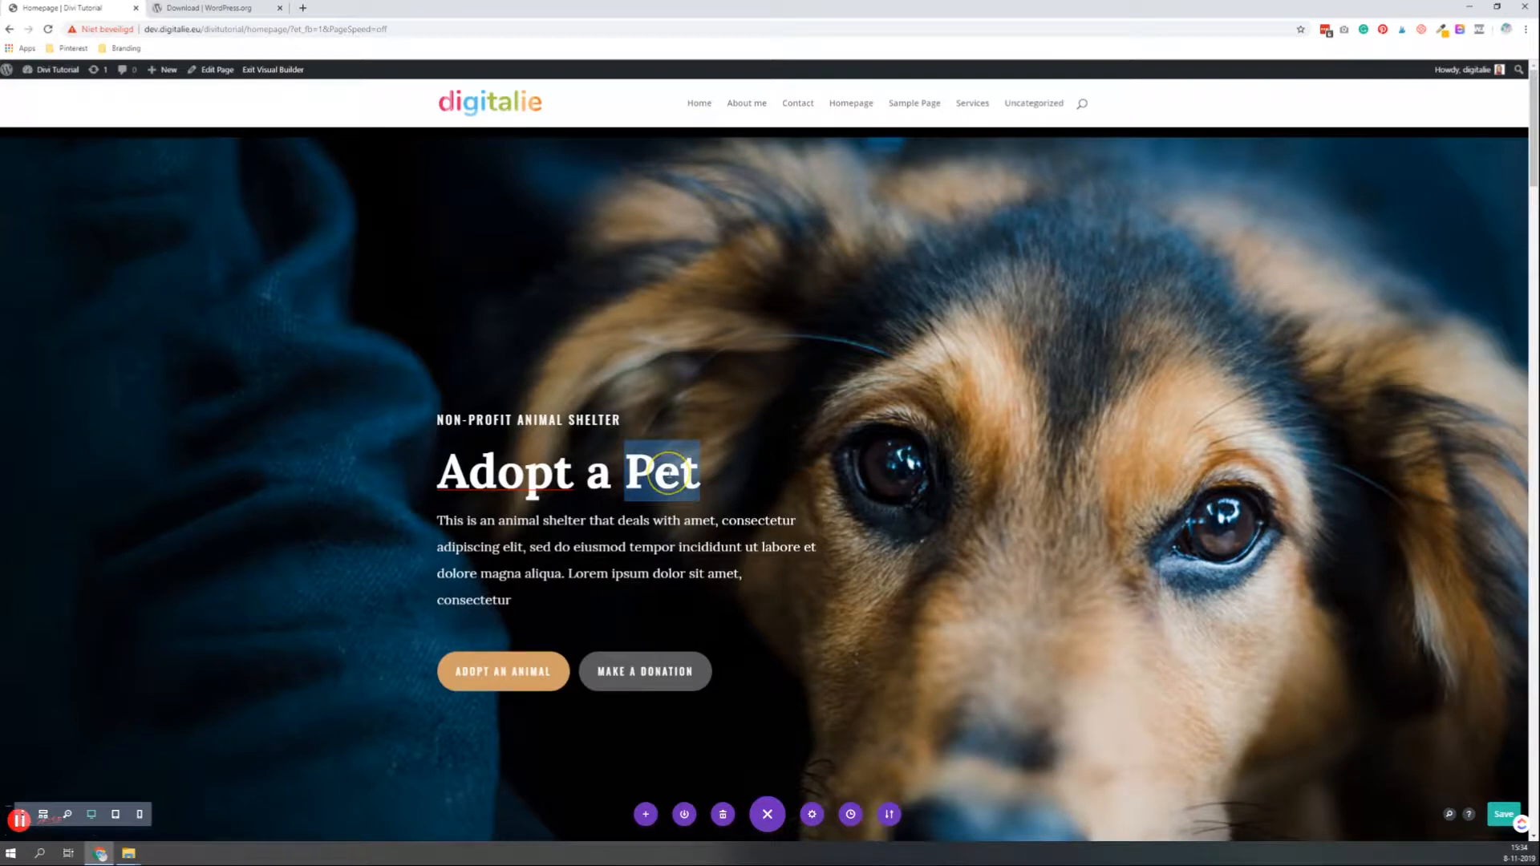
text(Dog)
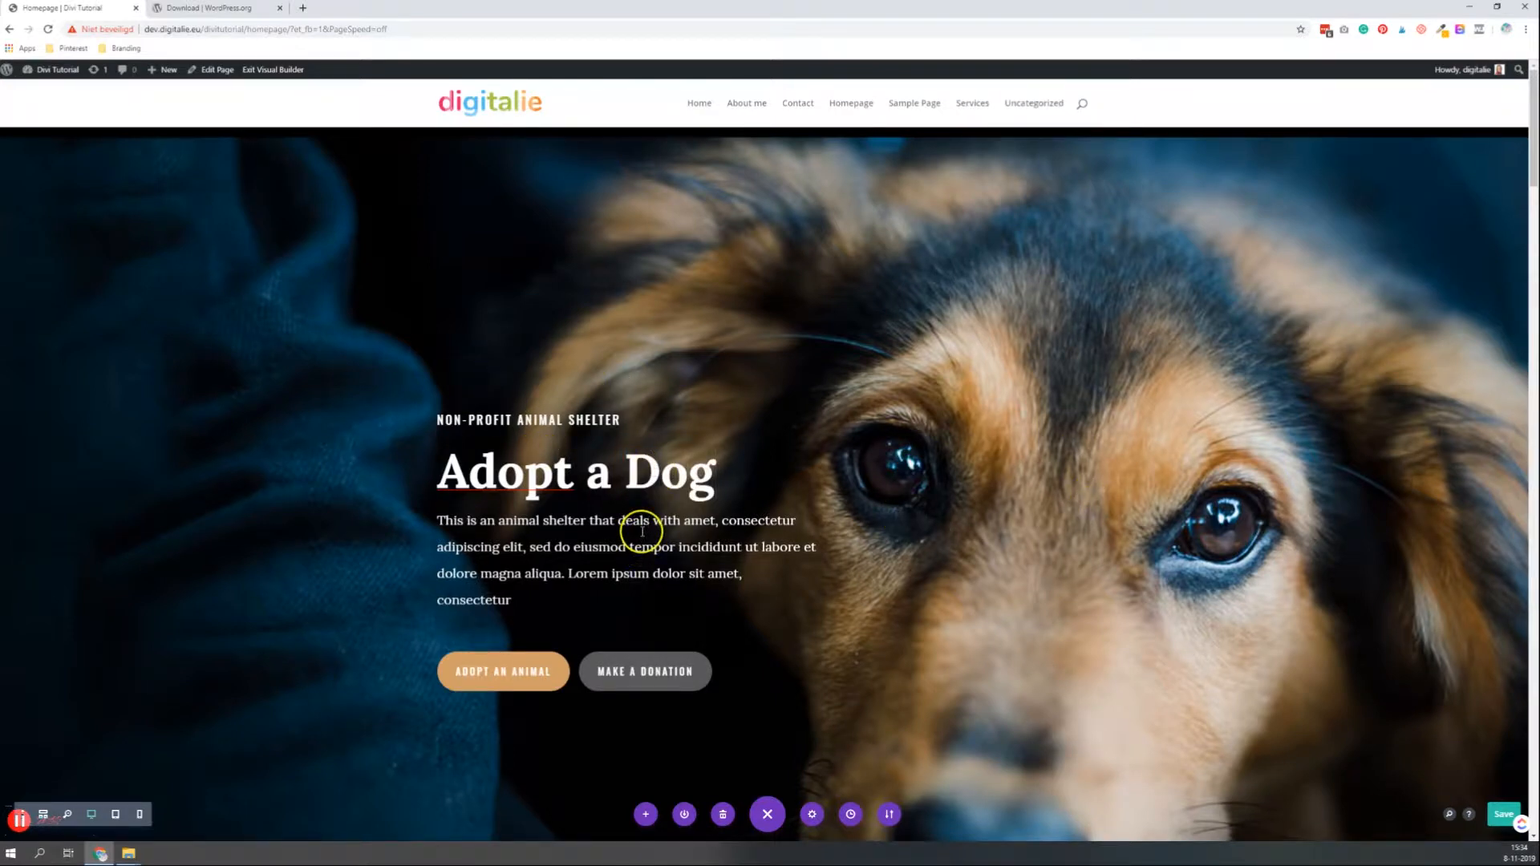
scroll(601, 445, down, 3)
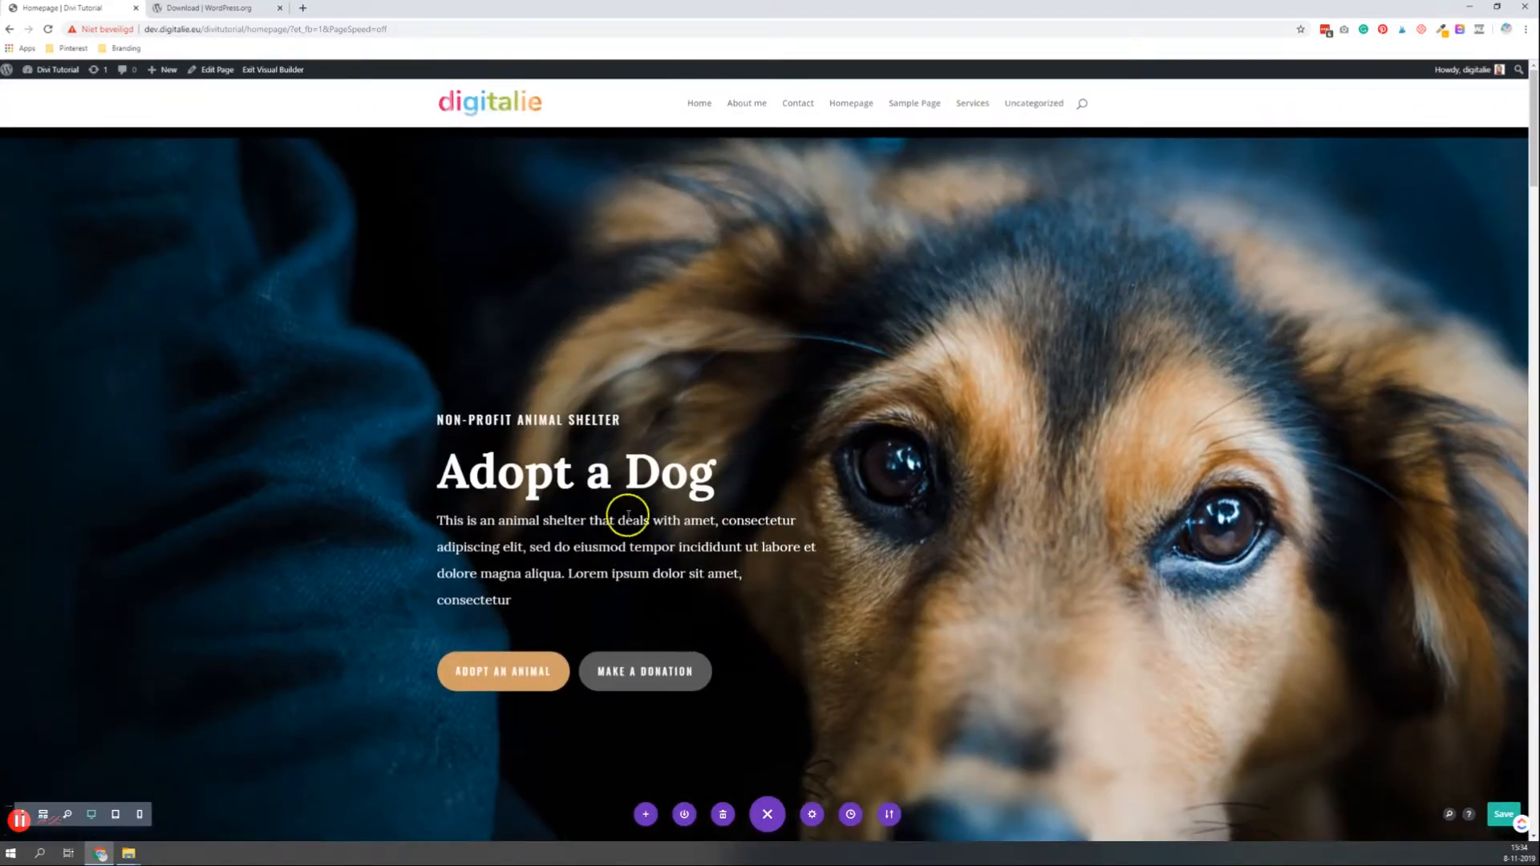
scroll(1043, 417, down, 5)
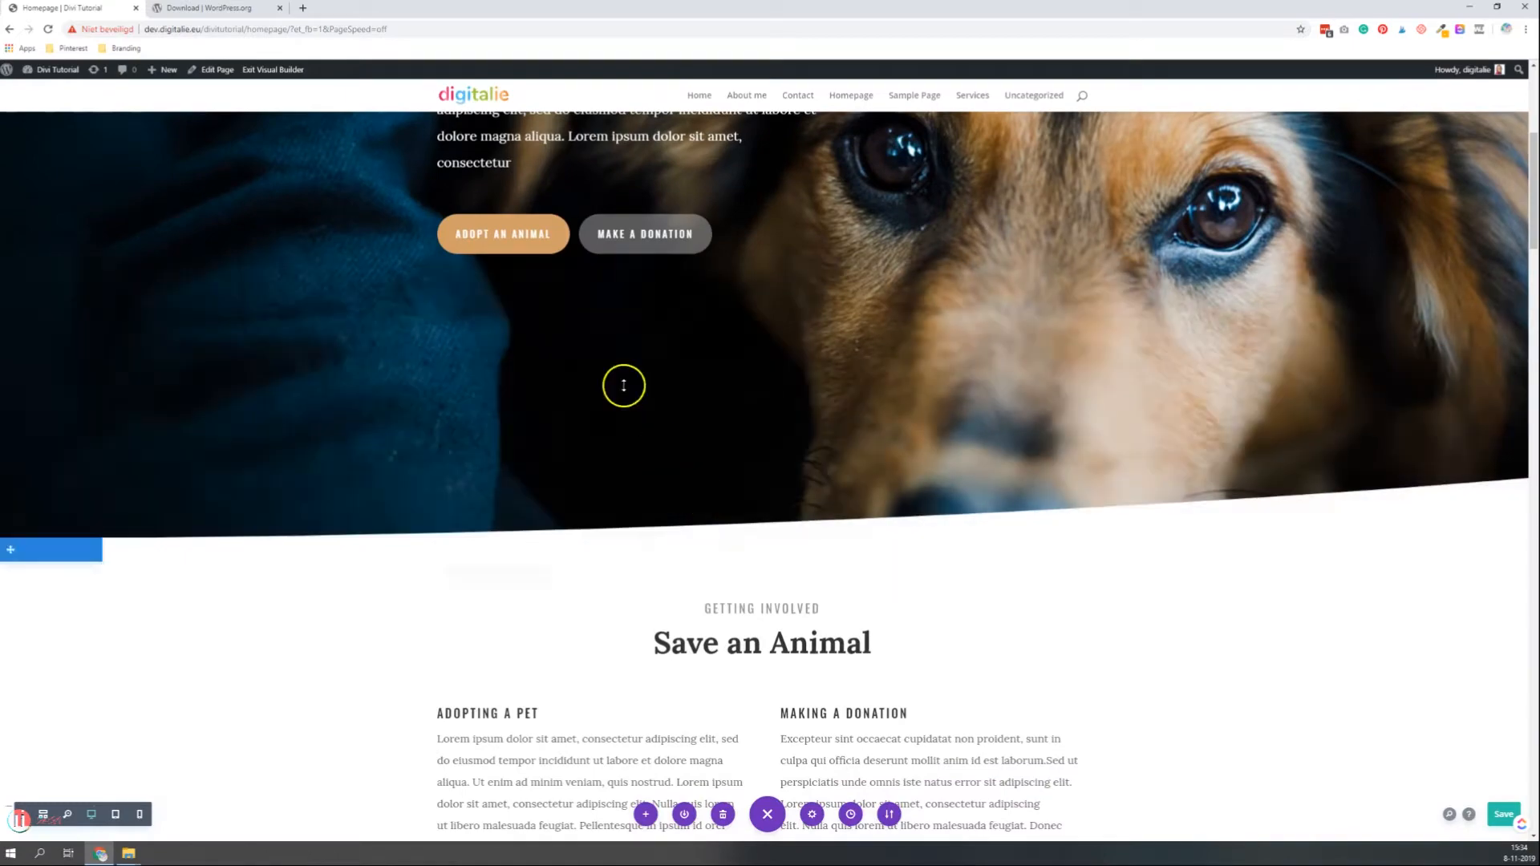
scroll(530, 223, up, 3)
scroll(682, 337, down, 3)
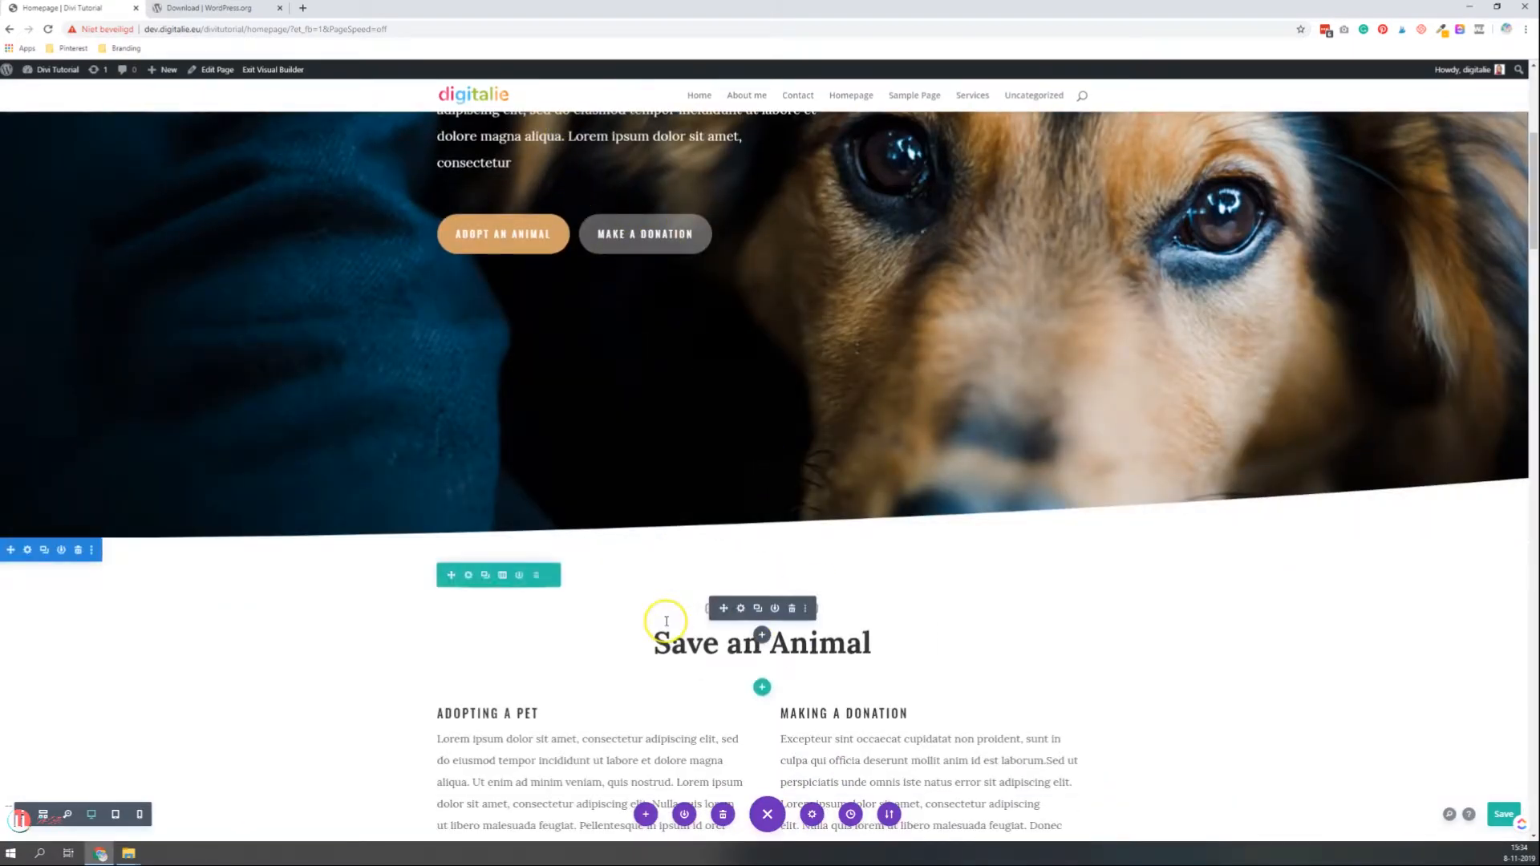
scroll(623, 591, up, 3)
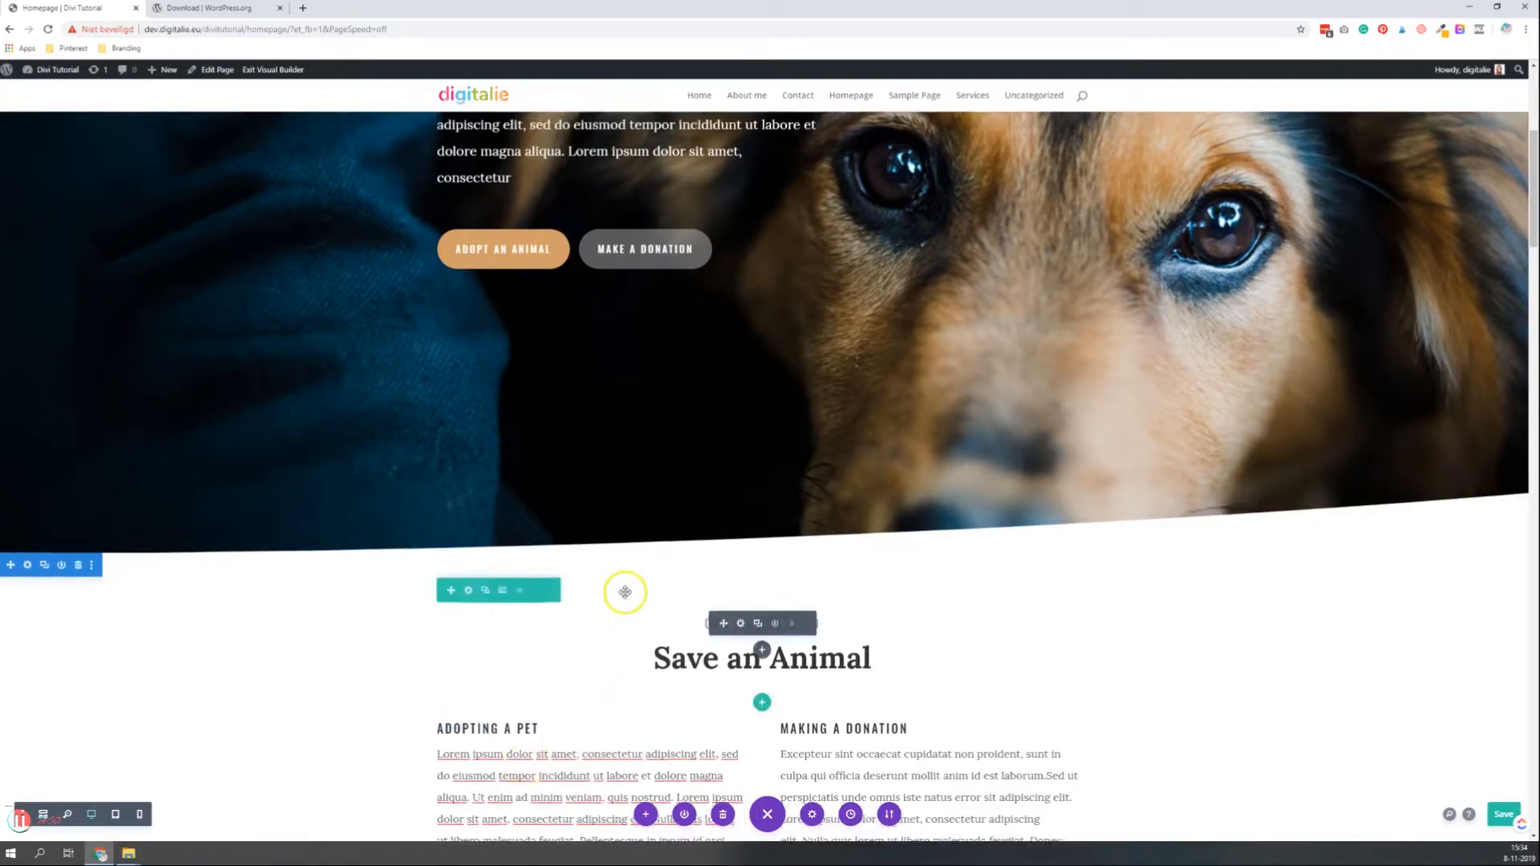
scroll(564, 457, up, 2)
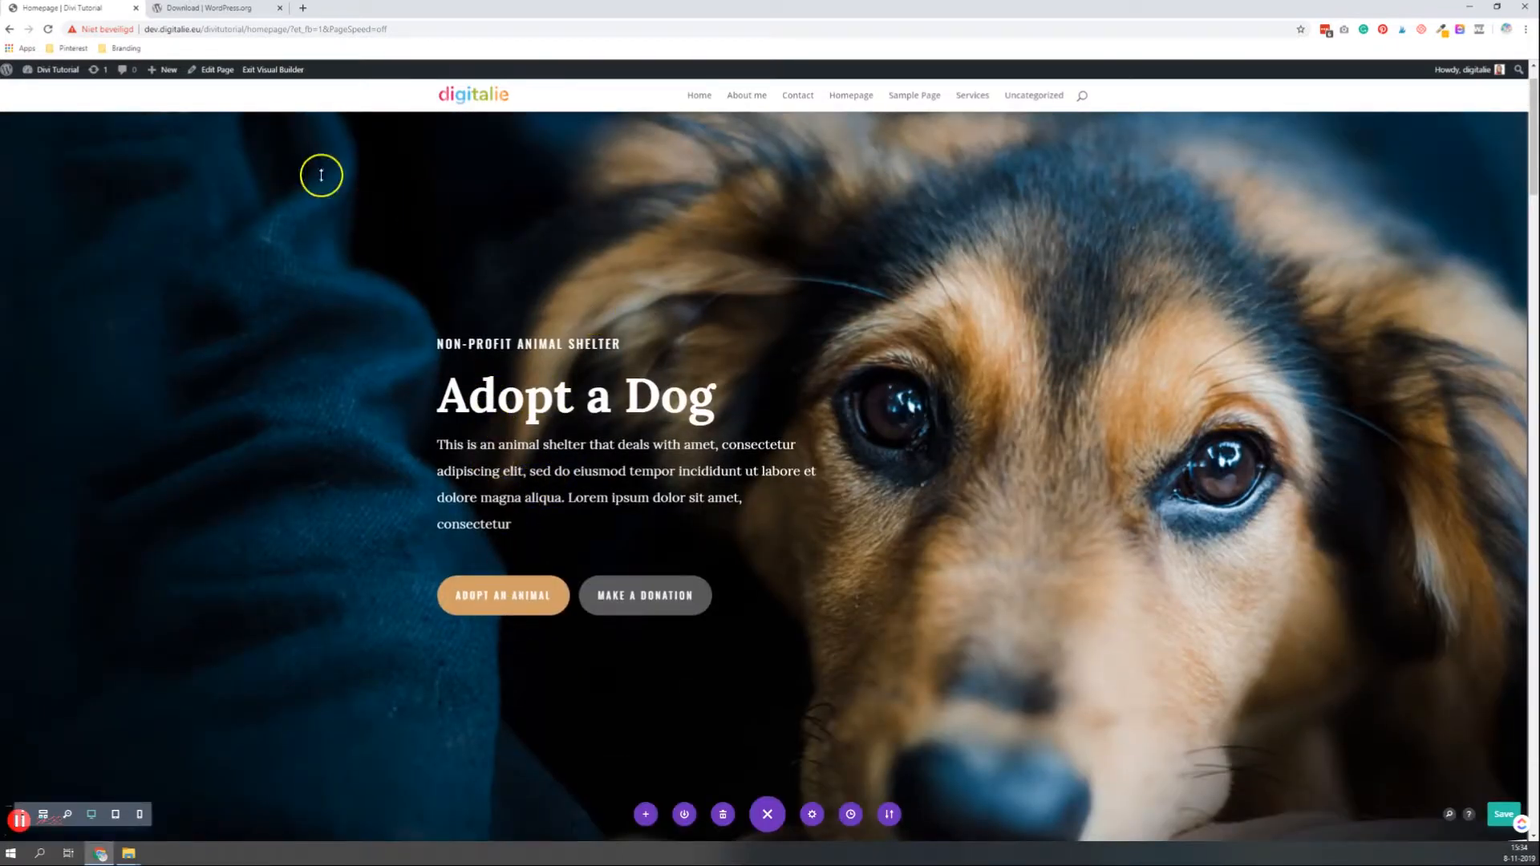
scroll(265, 240, up, 1)
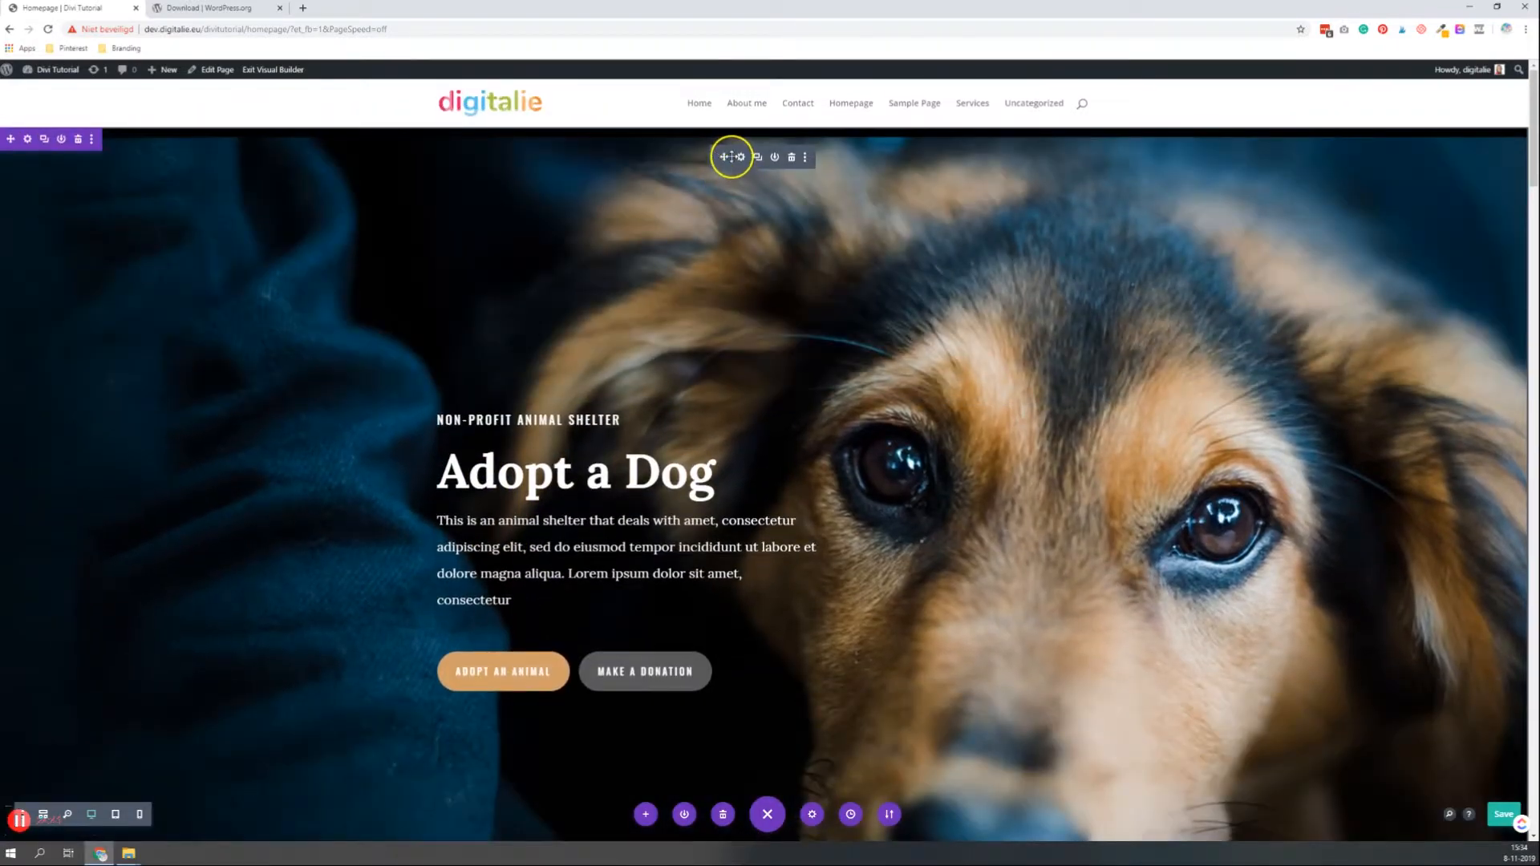
Look over the full-width header module's content settings and open the design options of its "Adopt an Animal" button
click(742, 158)
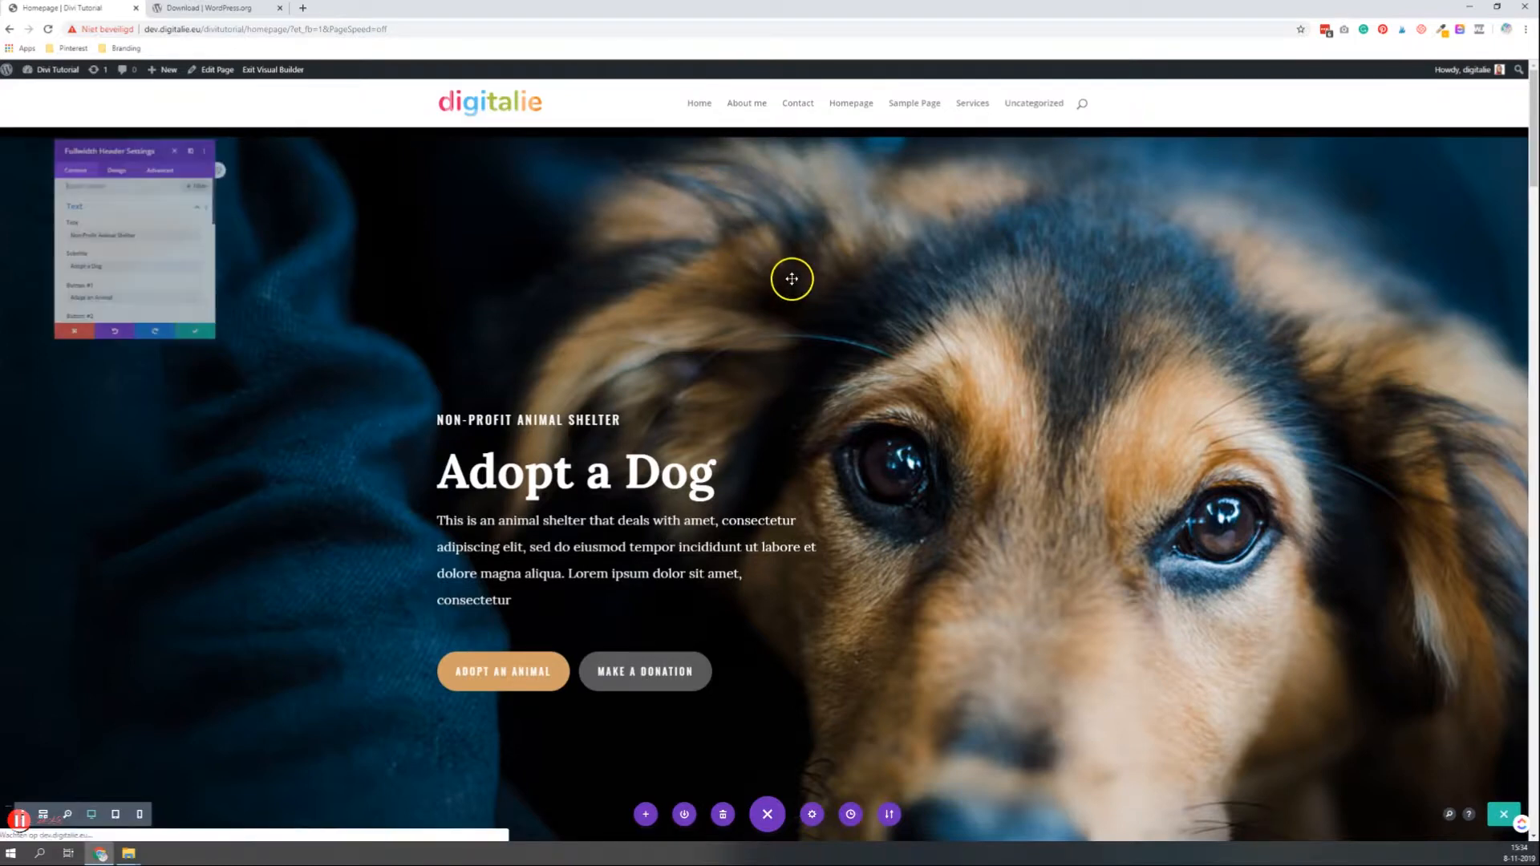
scroll(143, 276, down, 5)
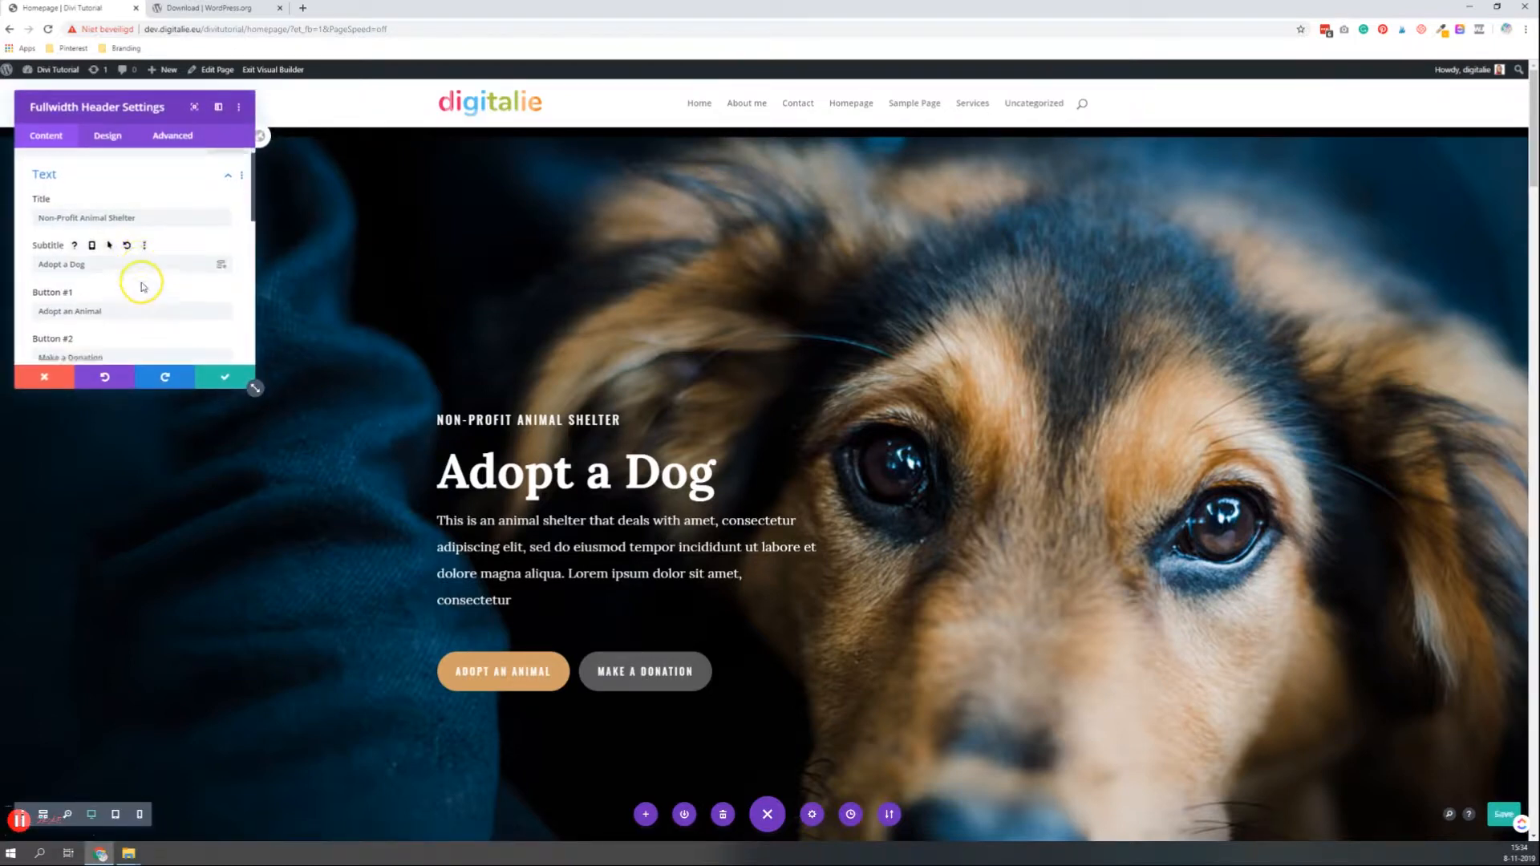
scroll(142, 276, down, 5)
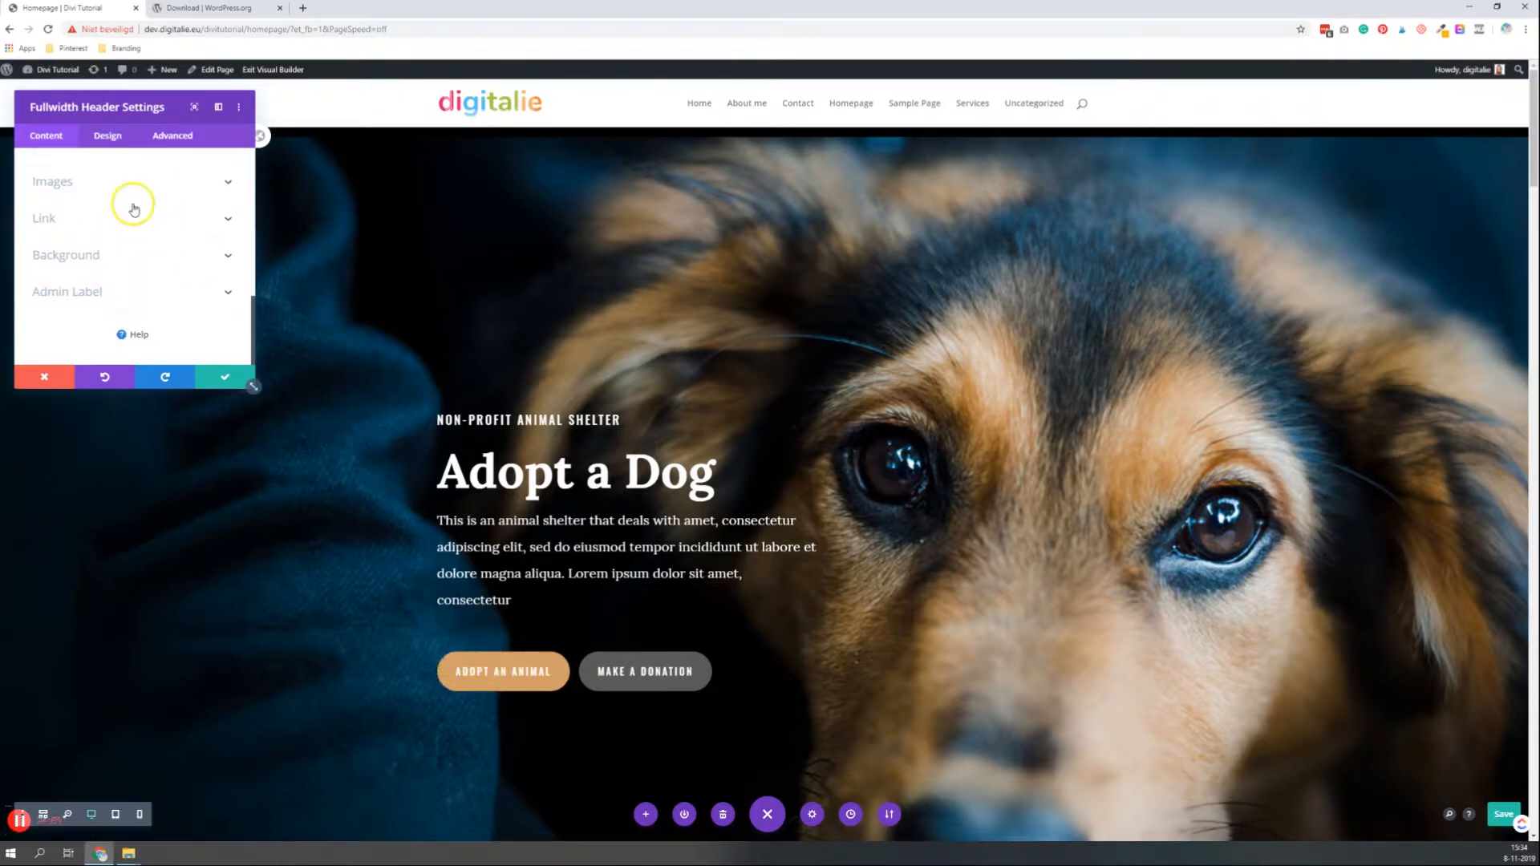
click(107, 136)
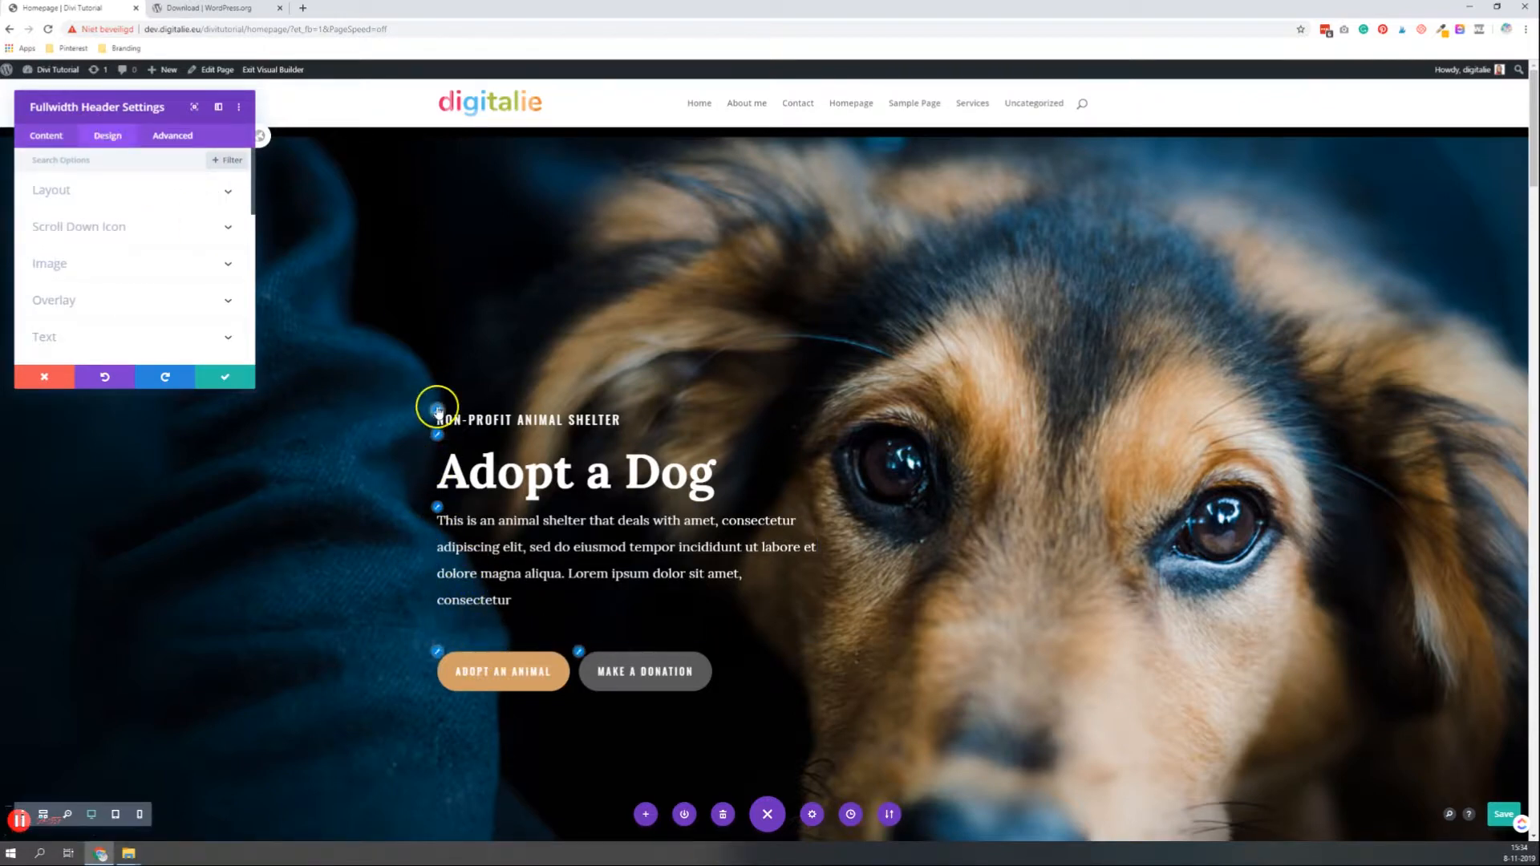
click(438, 653)
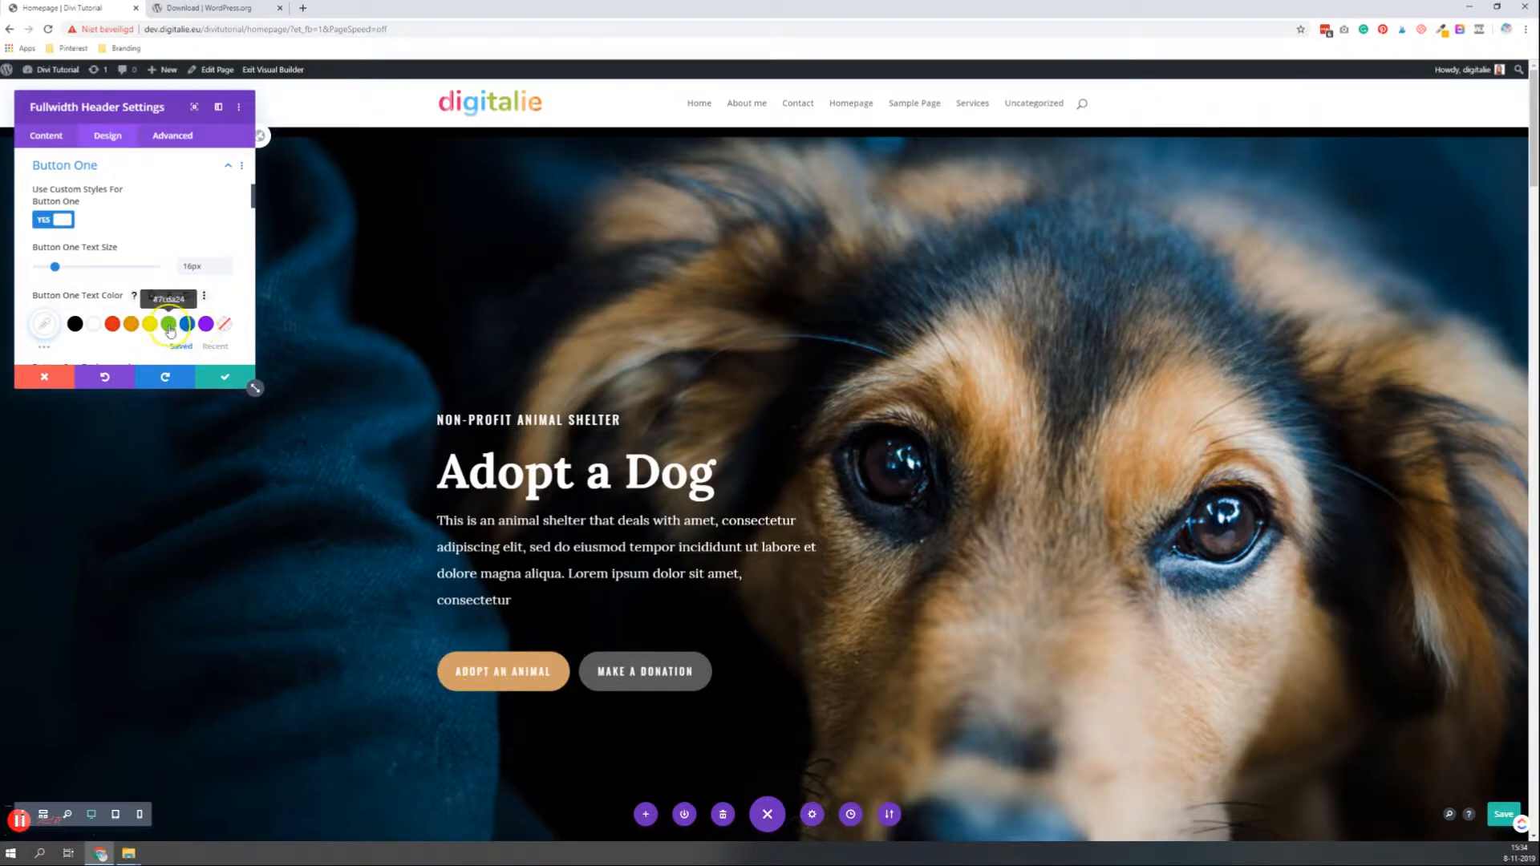
Set the "Adopt an Animal" button's text color to white and its background to green #7cda24, and save the header settings
click(169, 325)
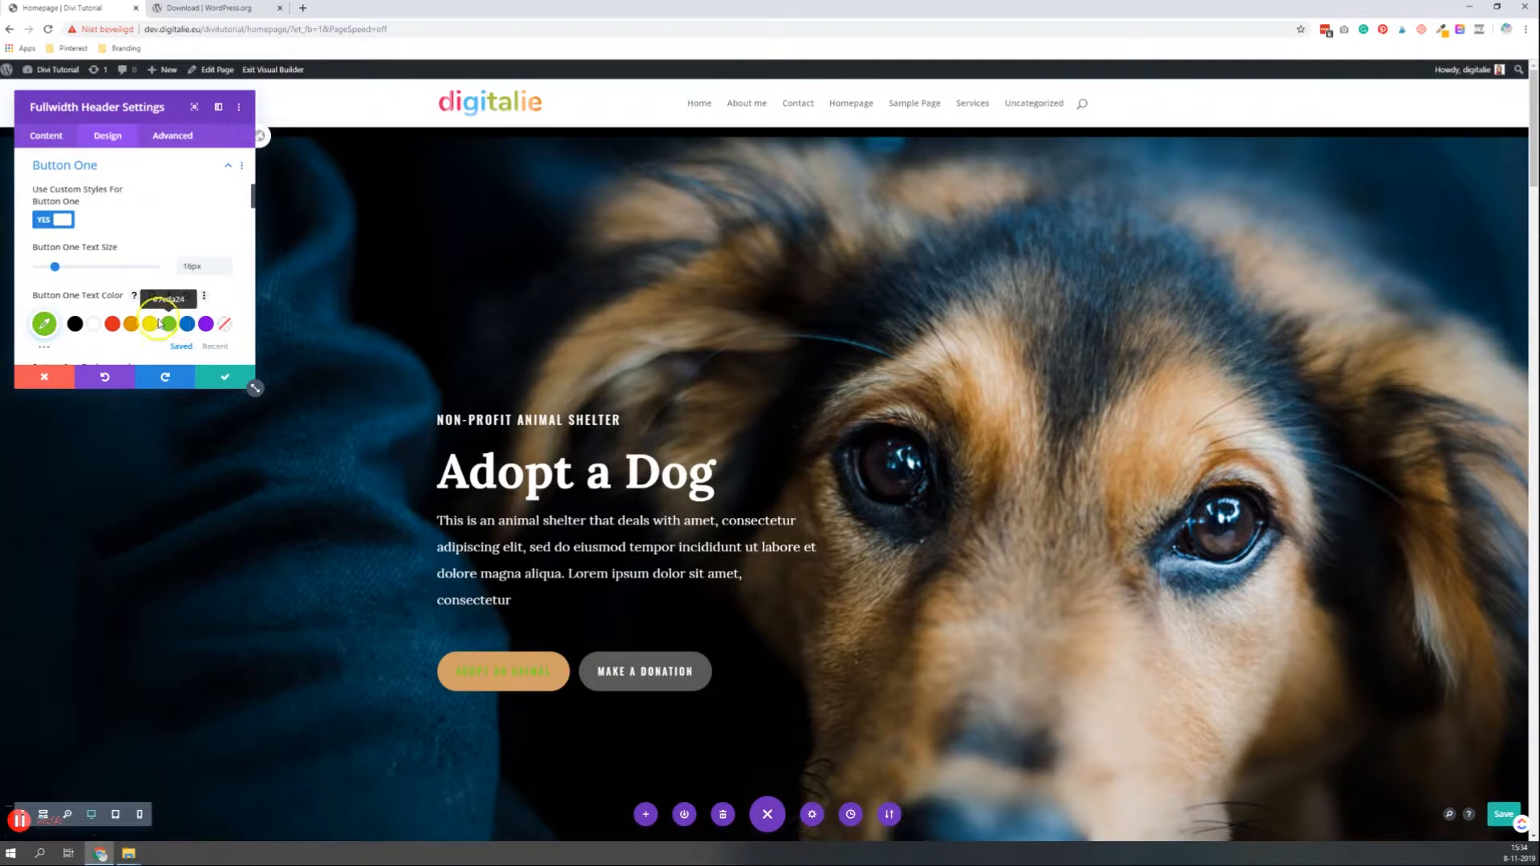
click(95, 334)
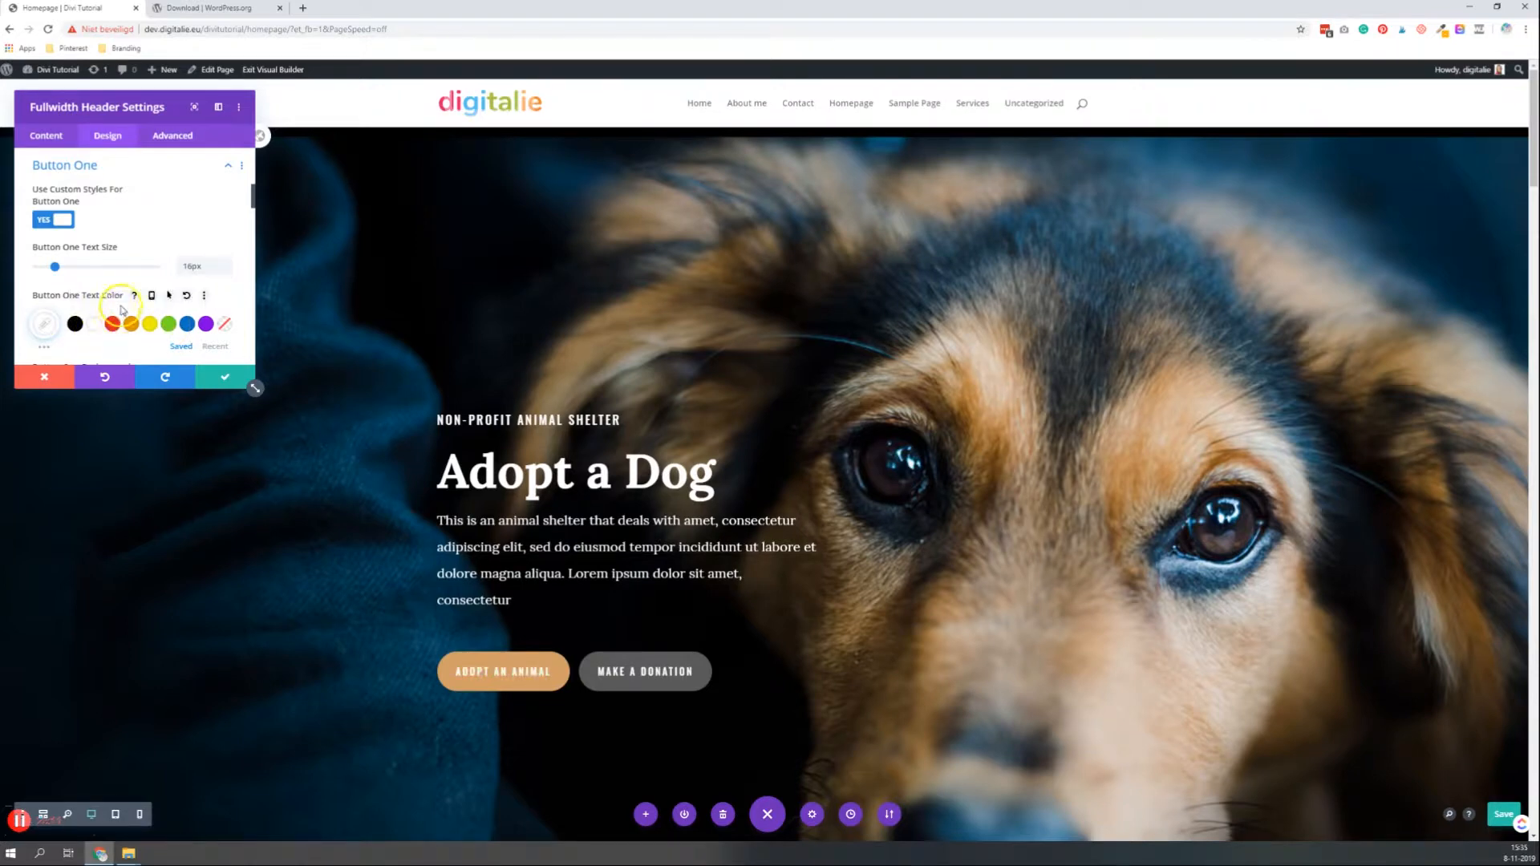
scroll(110, 320, down, 1)
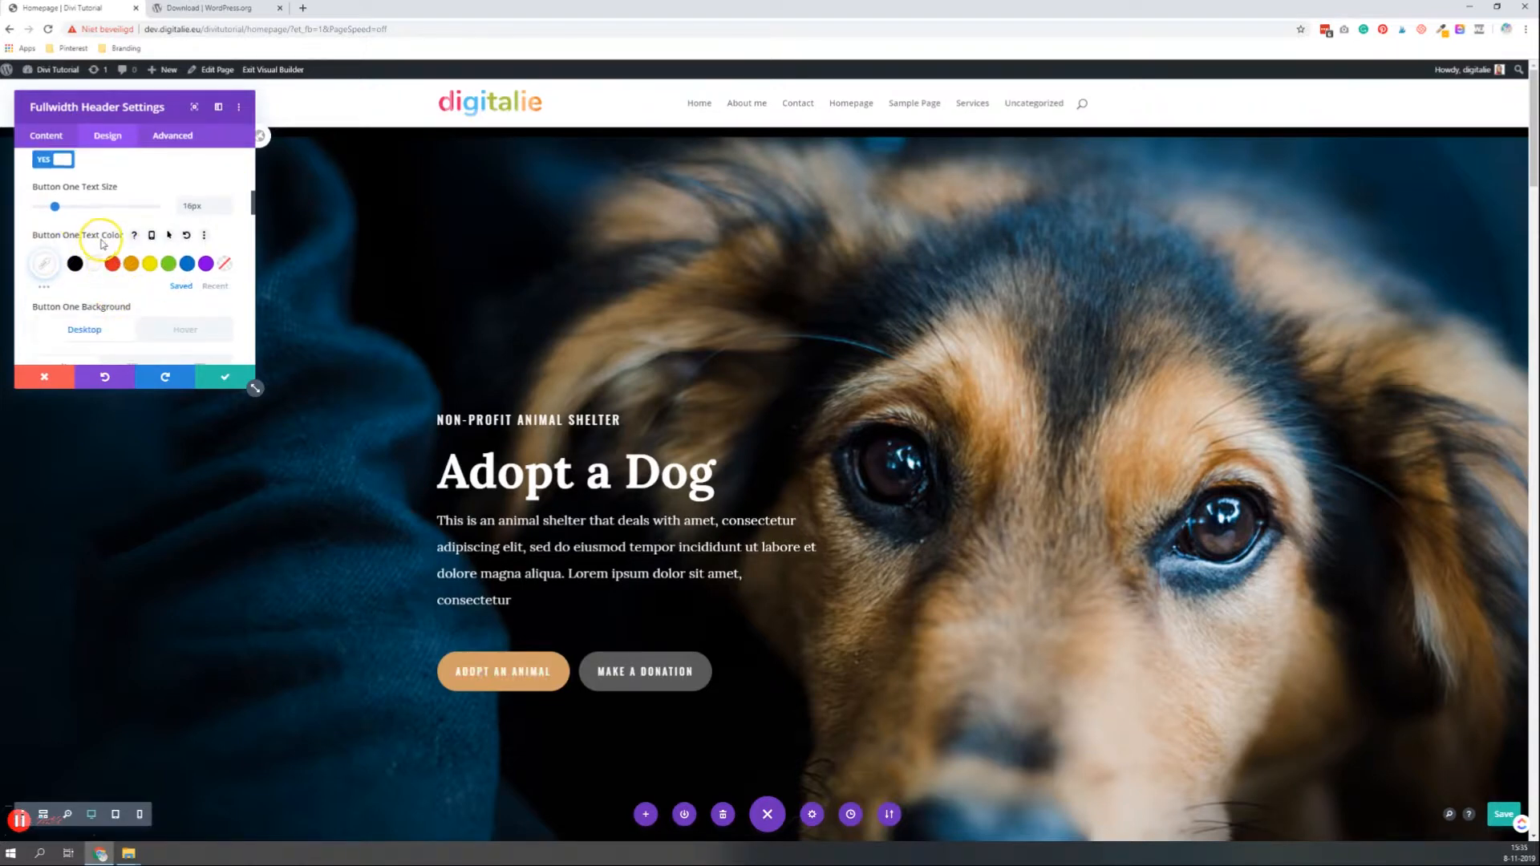
scroll(103, 243, down, 1)
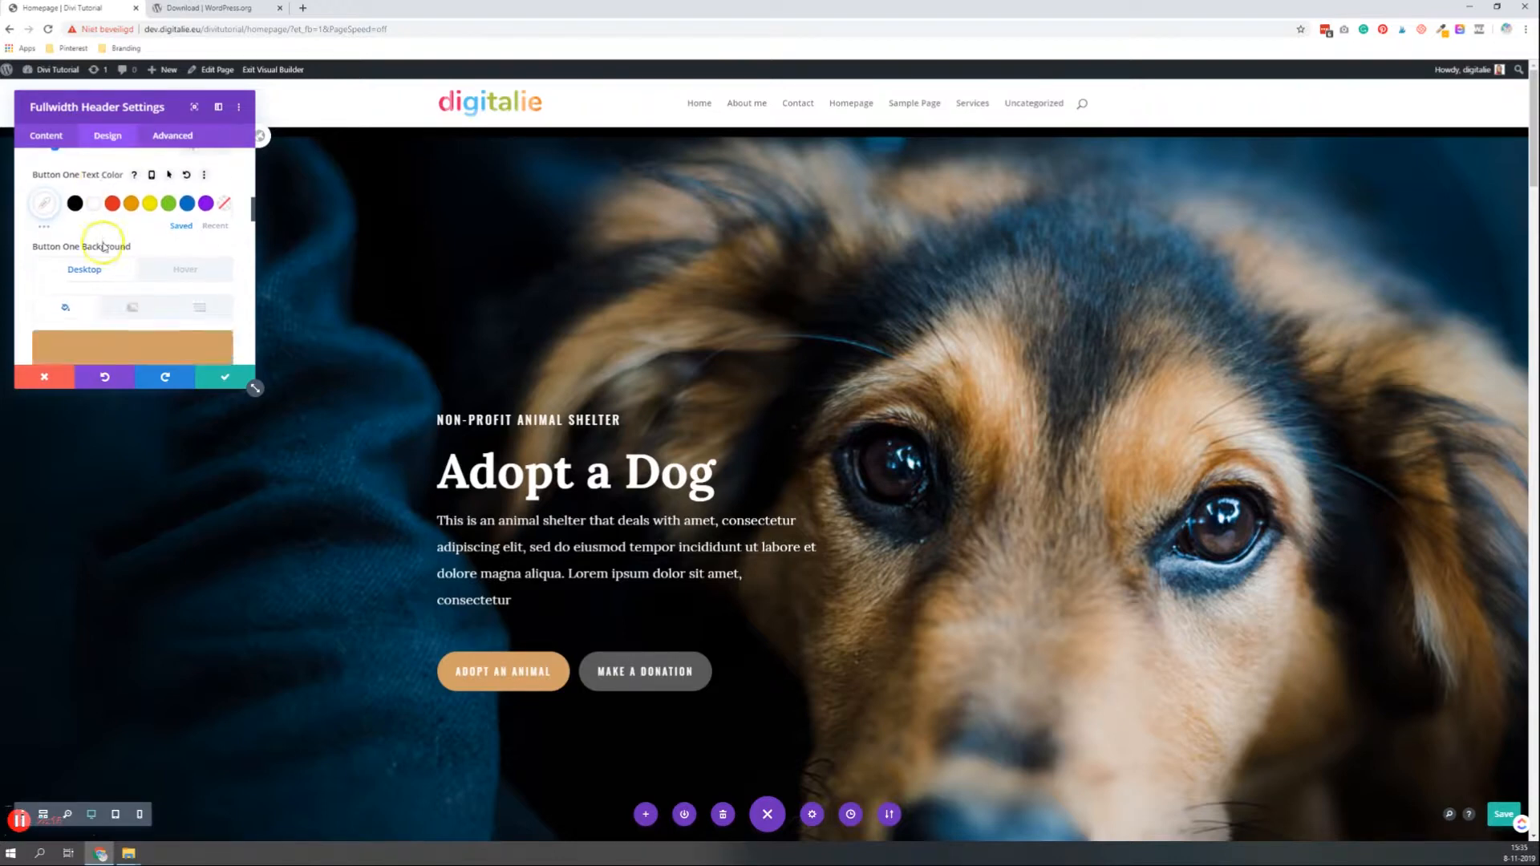
scroll(96, 253, down, 2)
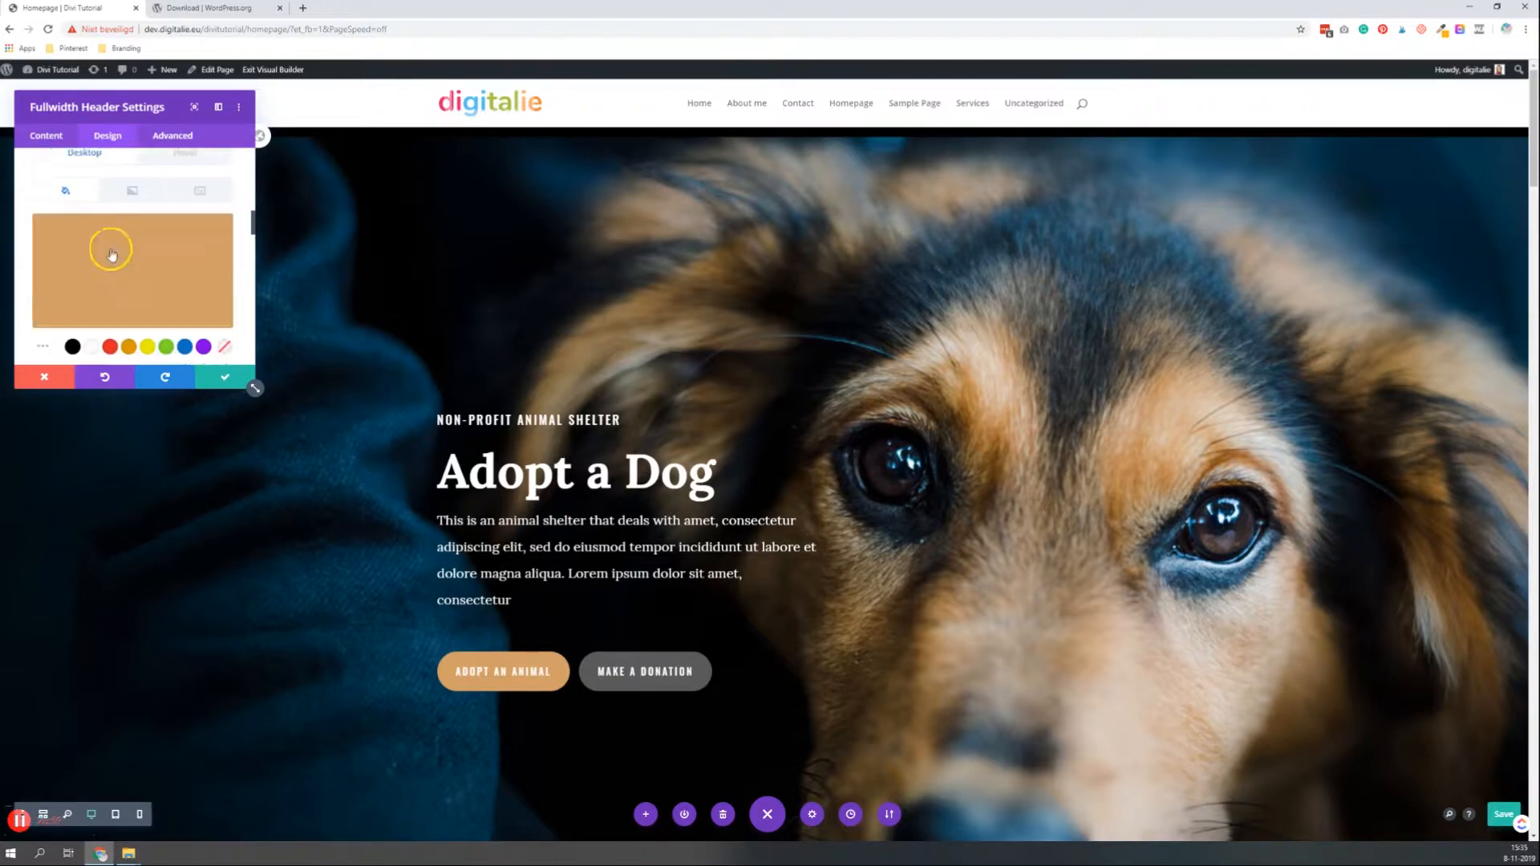
click(167, 343)
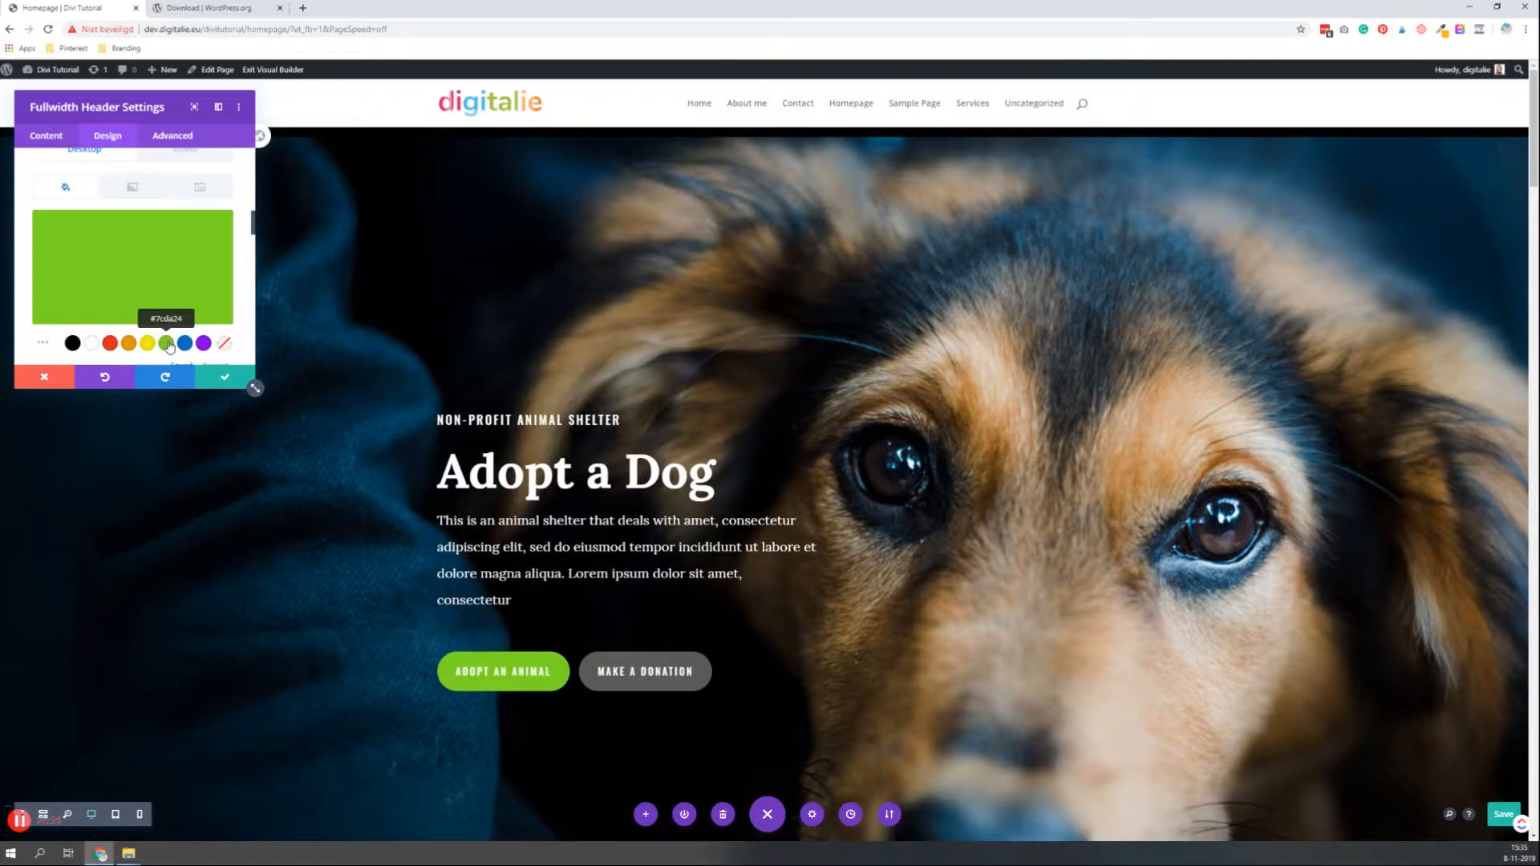
click(231, 383)
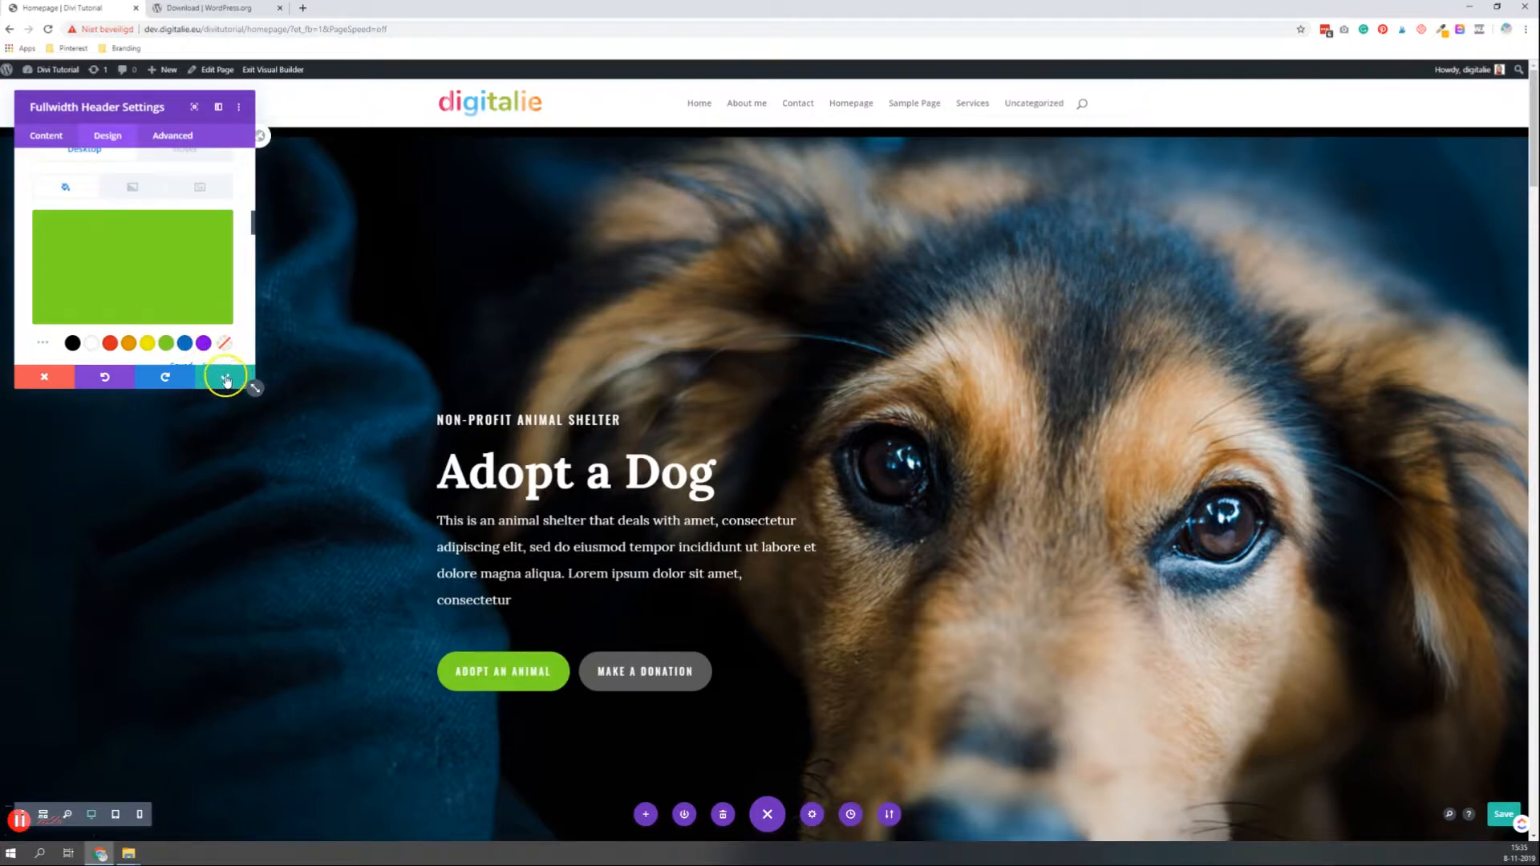
click(221, 382)
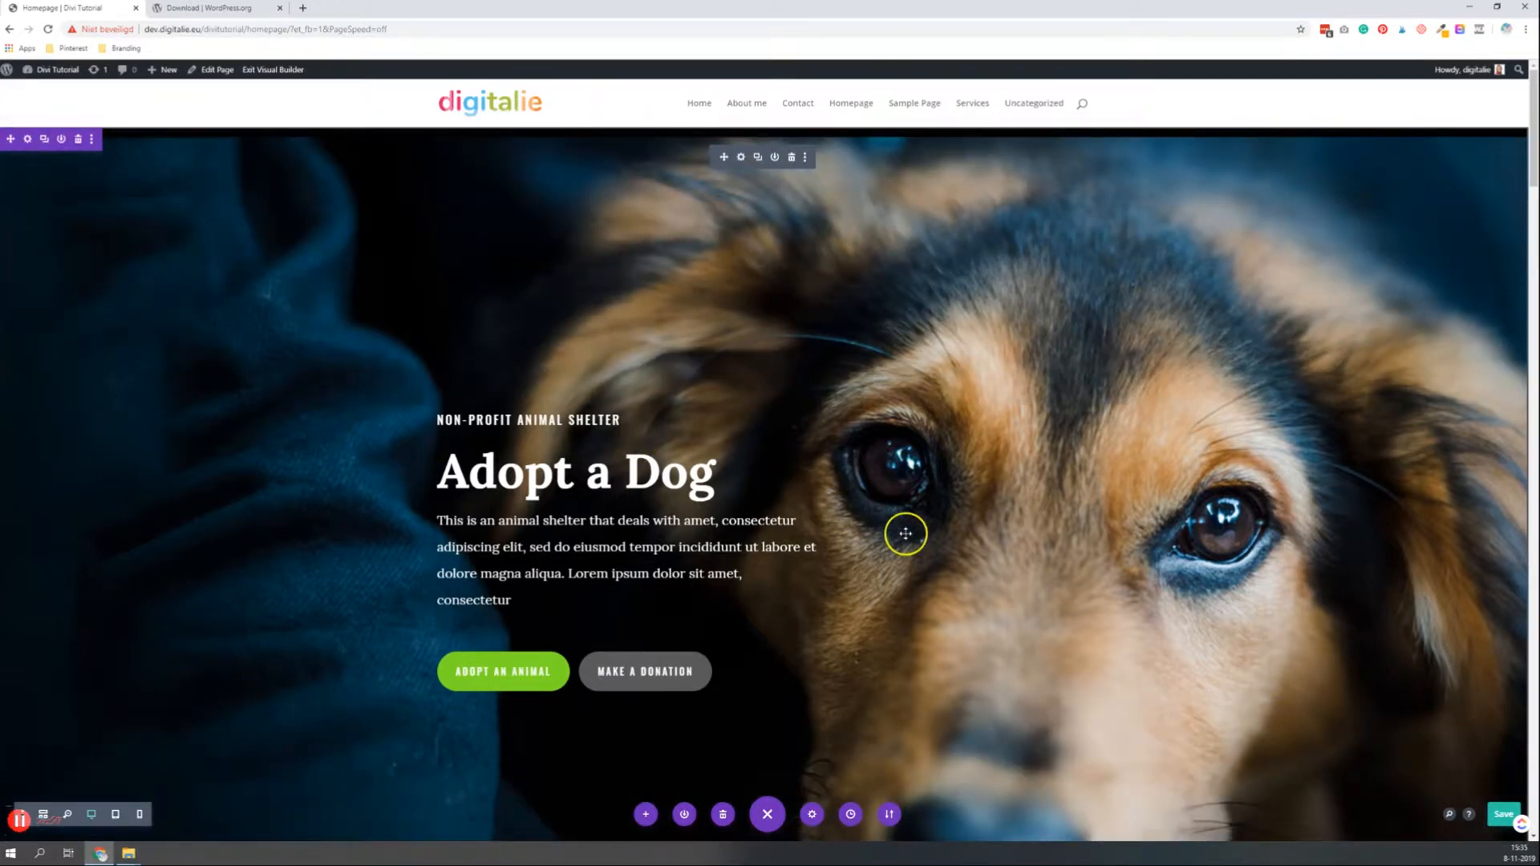
Inspect the background options in the header section's settings and close them
scroll(906, 529, down, 1)
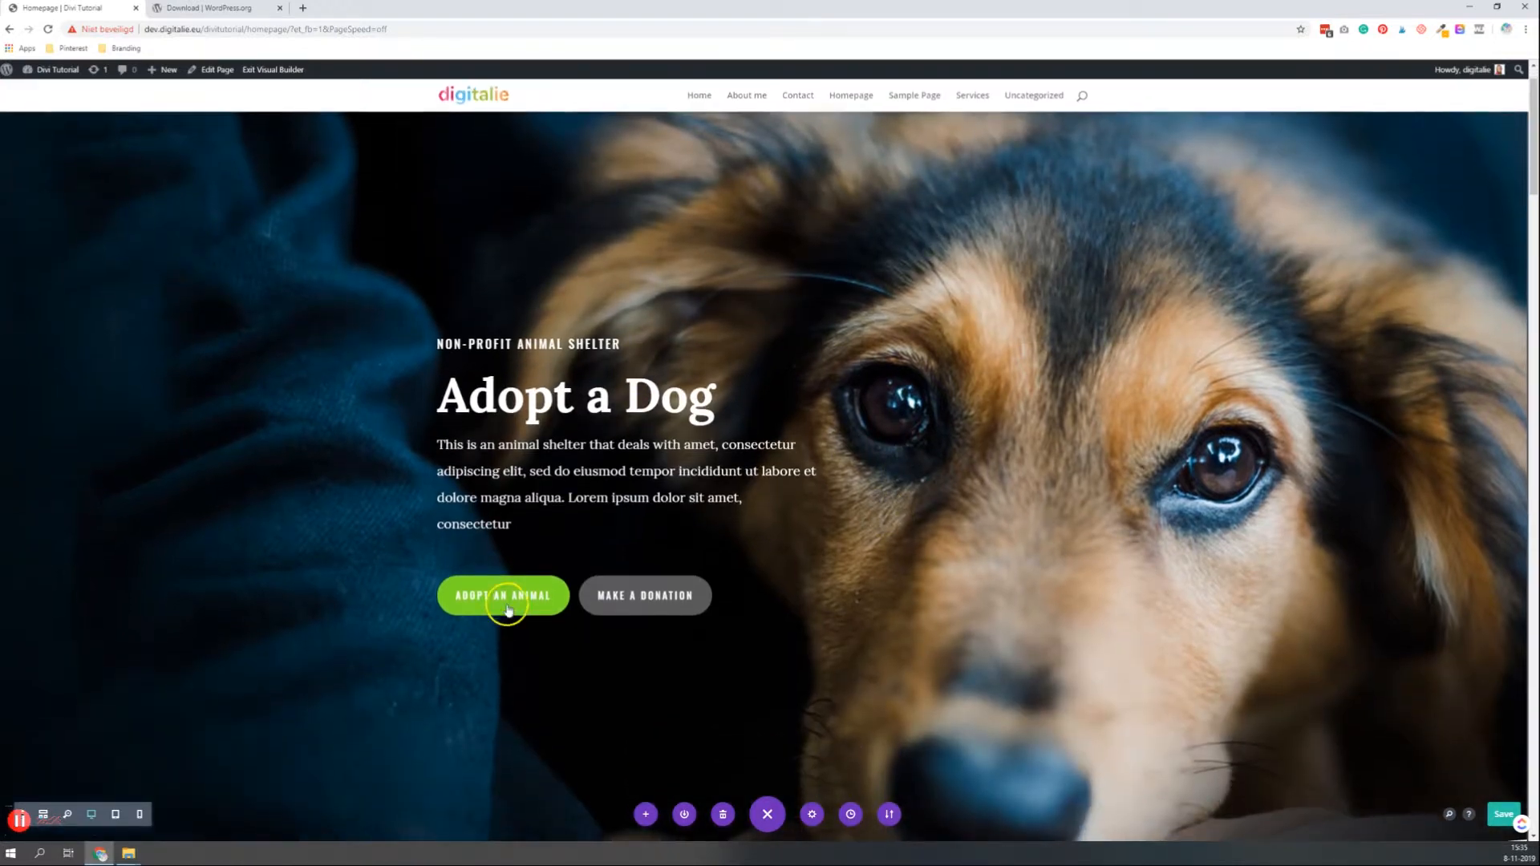
scroll(890, 468, up, 1)
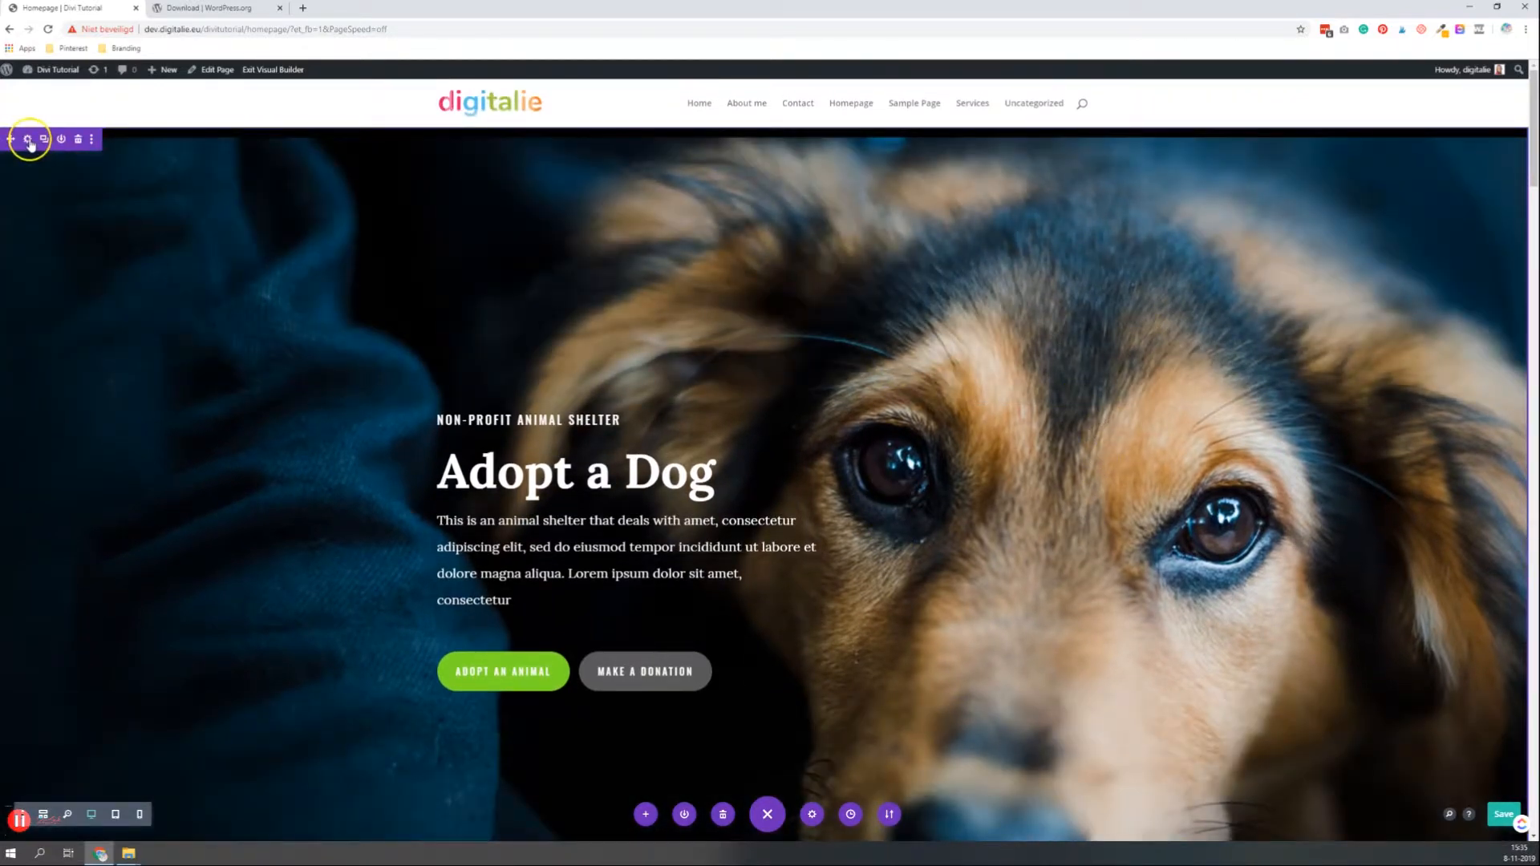
click(28, 143)
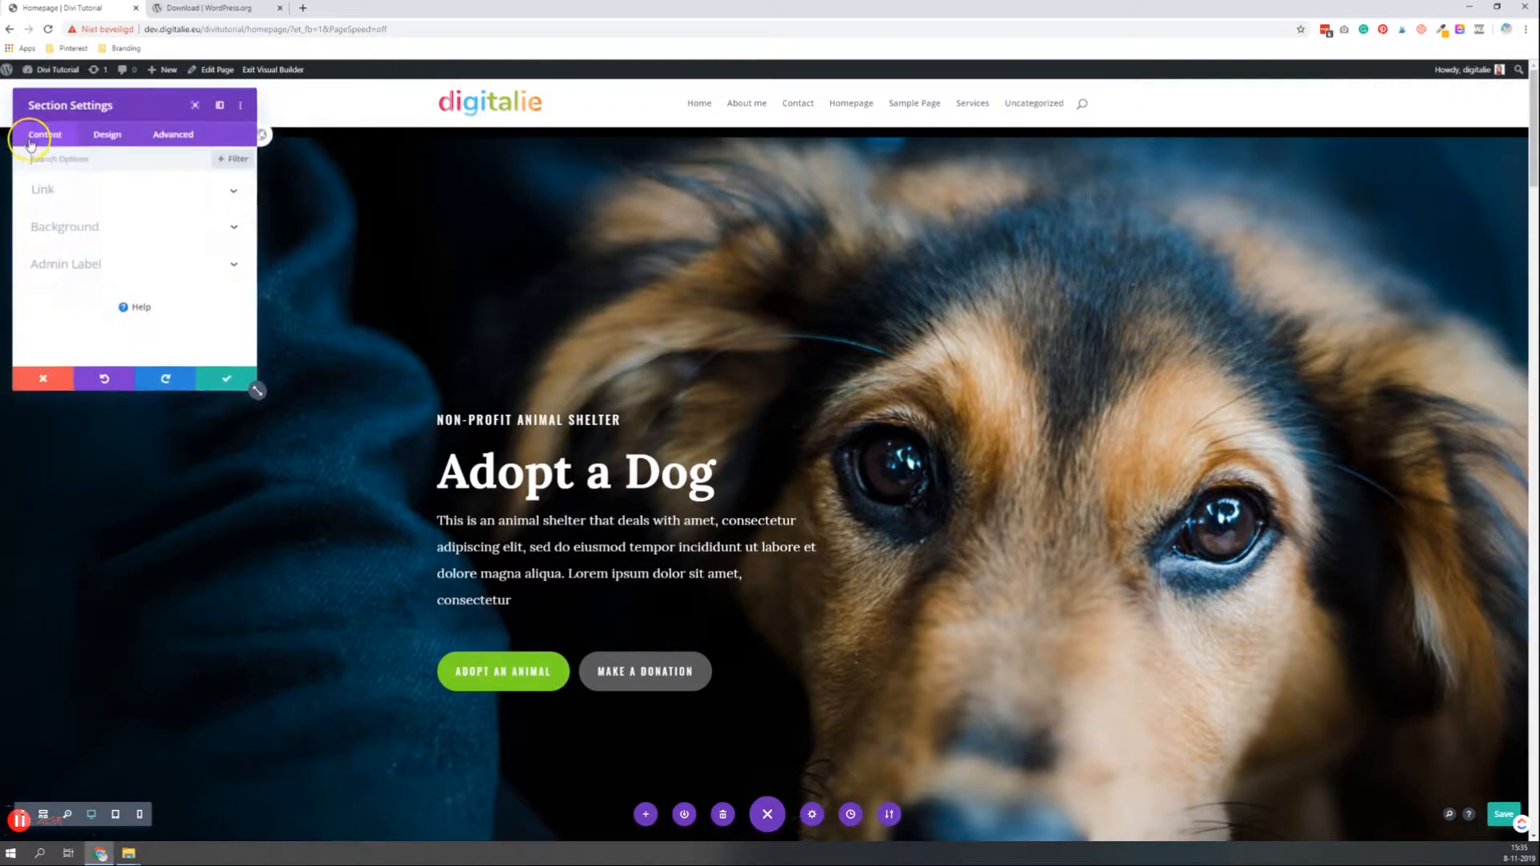
click(112, 218)
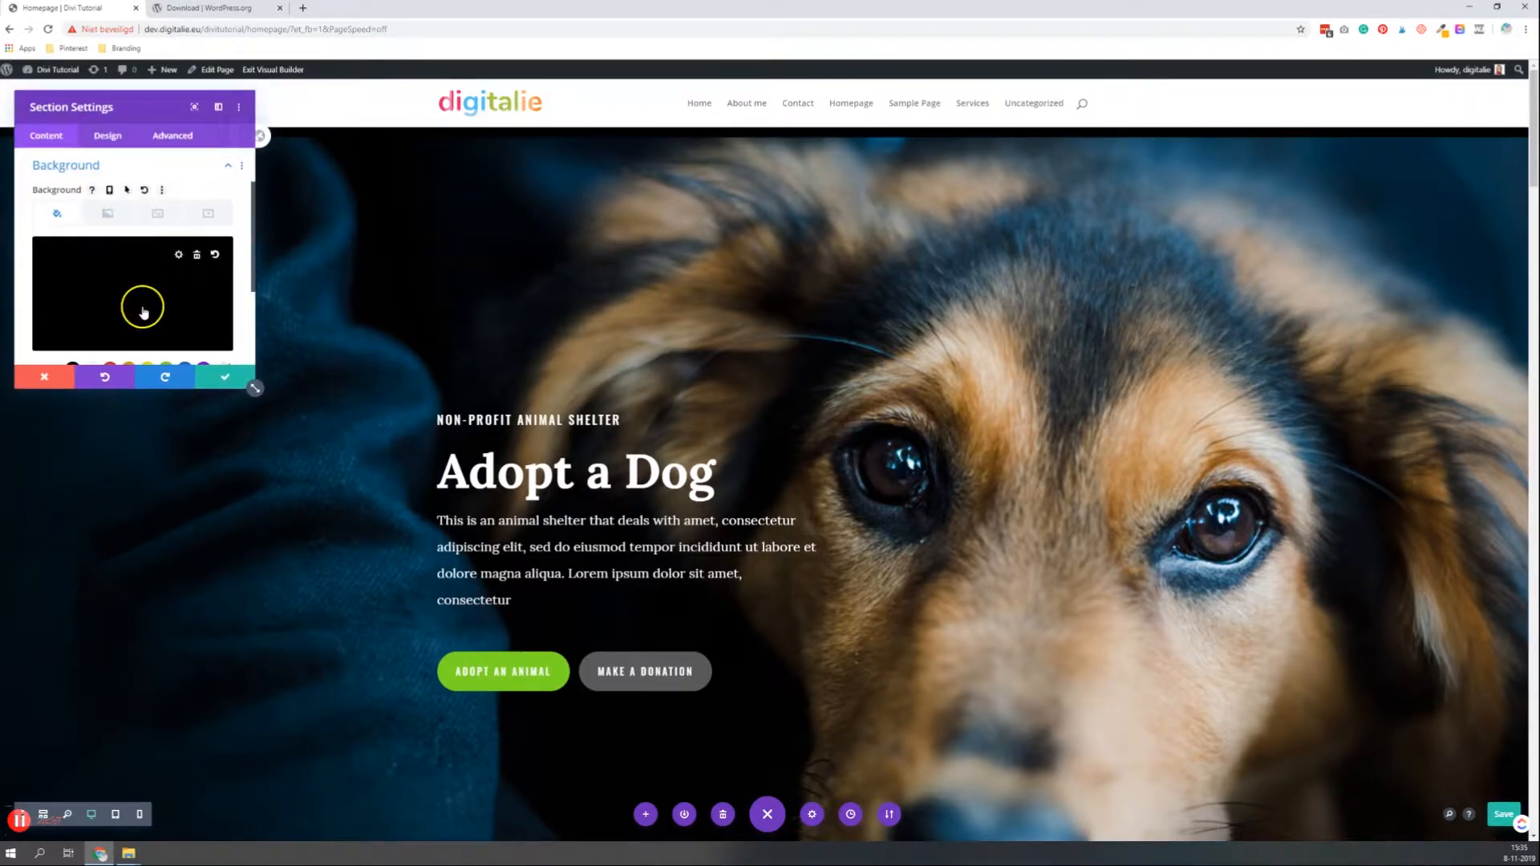
click(111, 215)
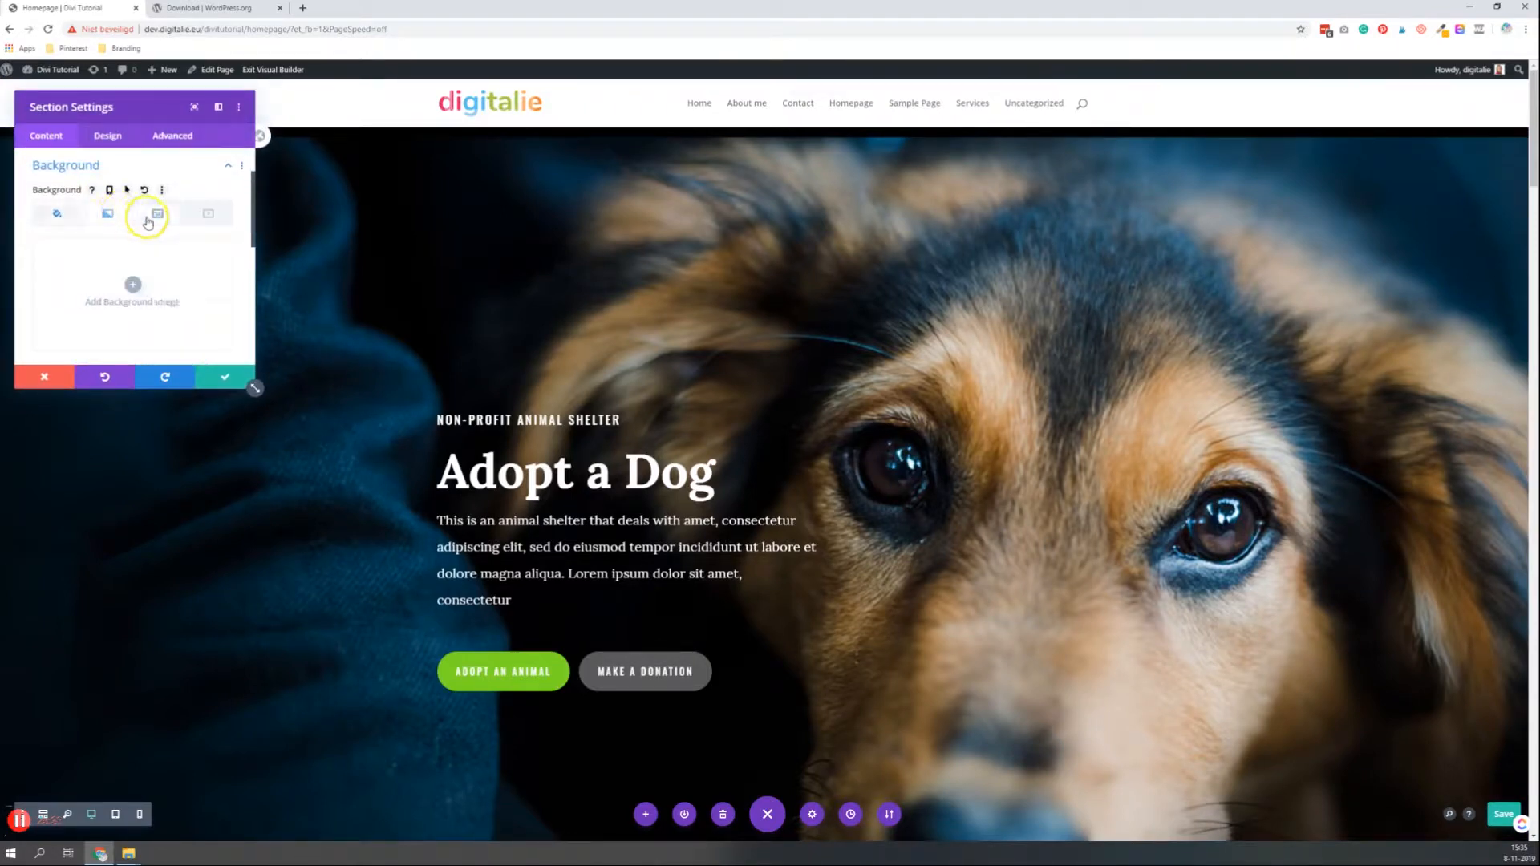
click(108, 214)
scroll(150, 282, down, 1)
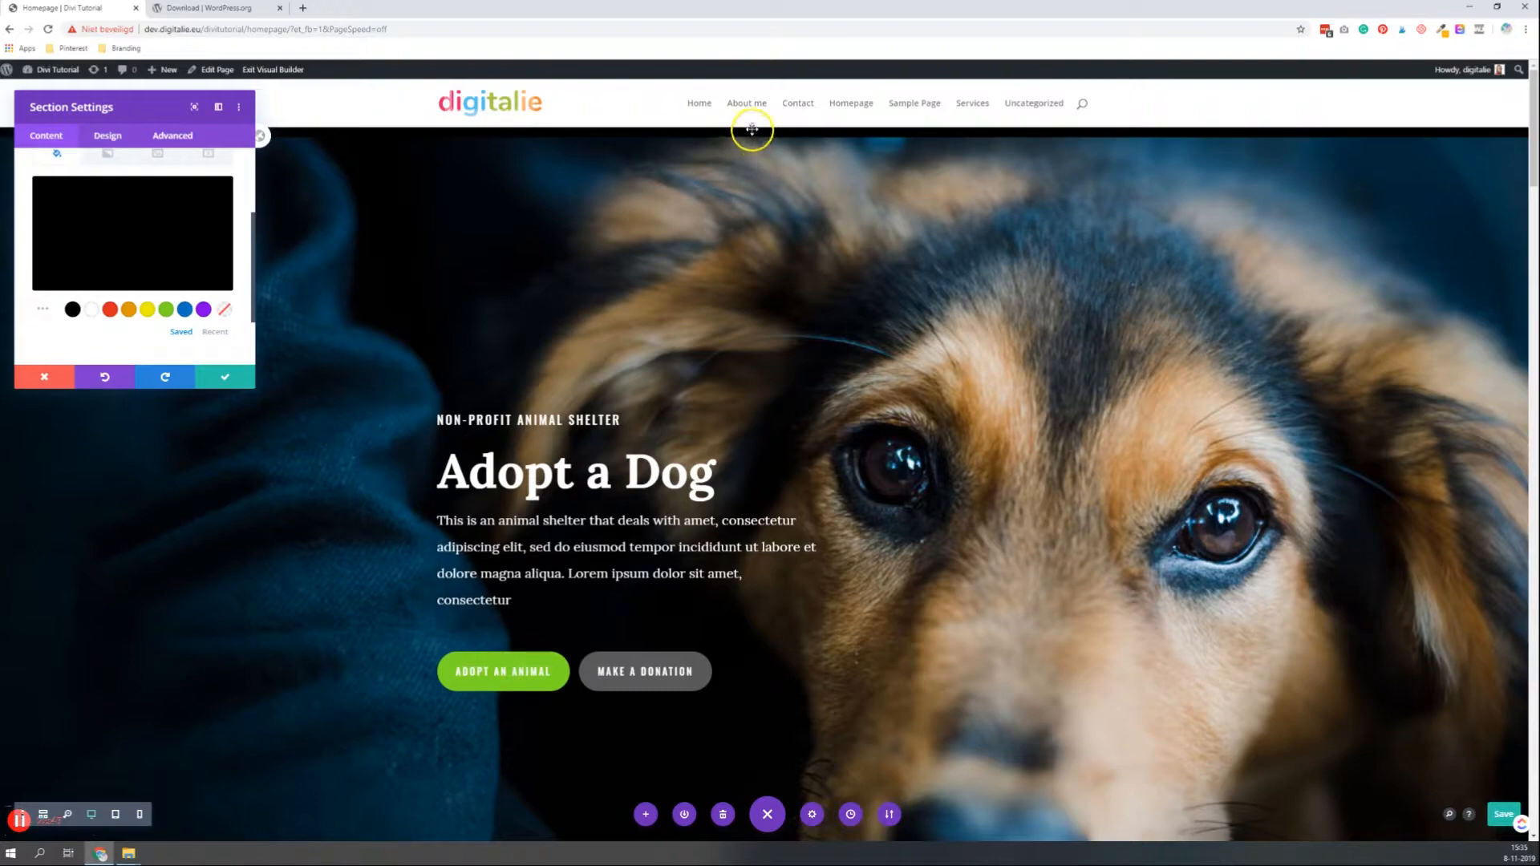
scroll(835, 372, down, 1)
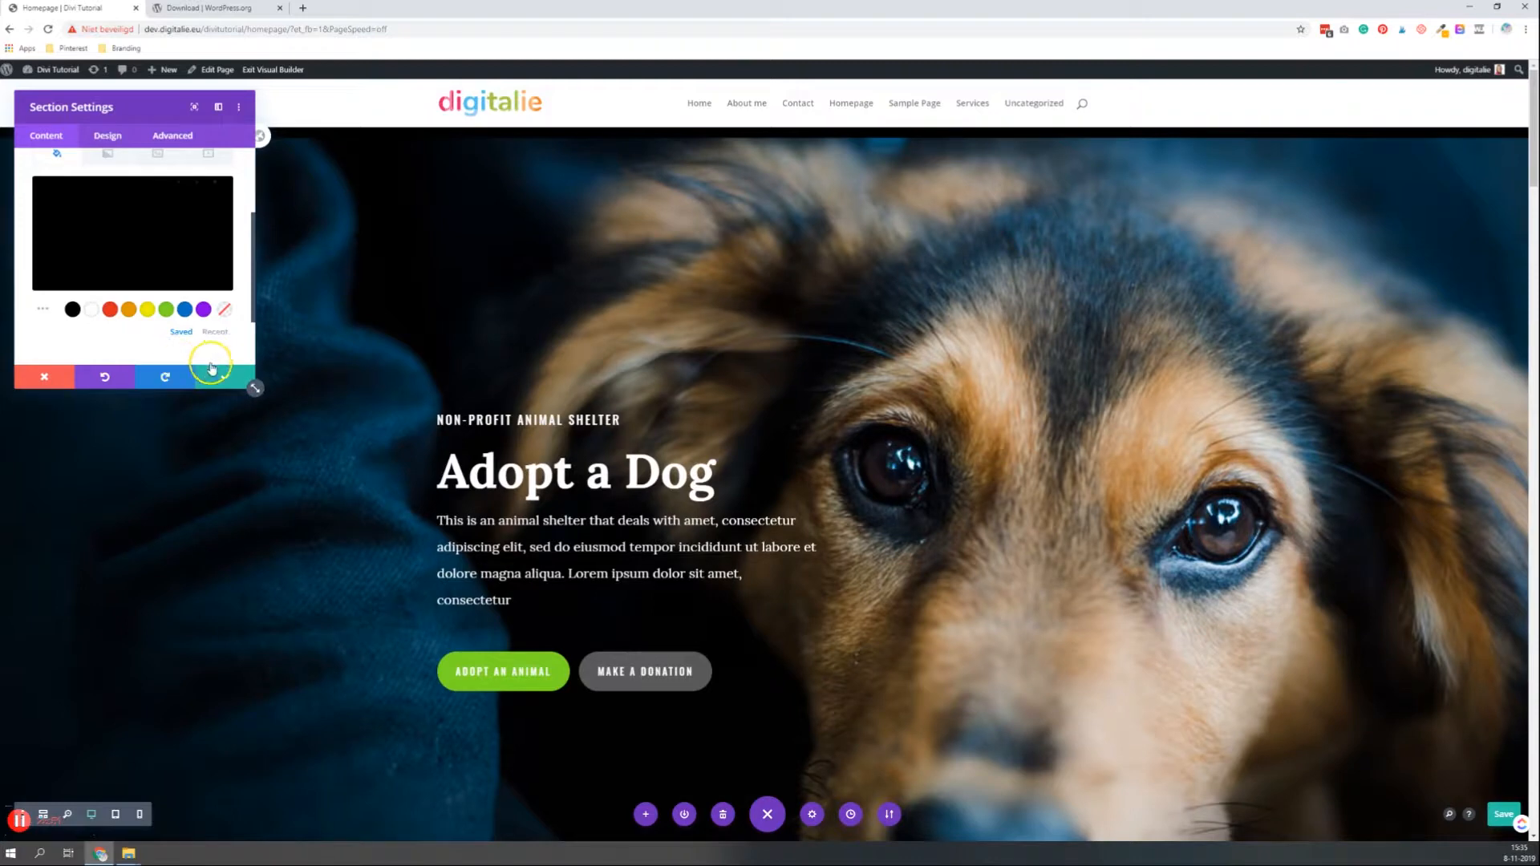
click(225, 374)
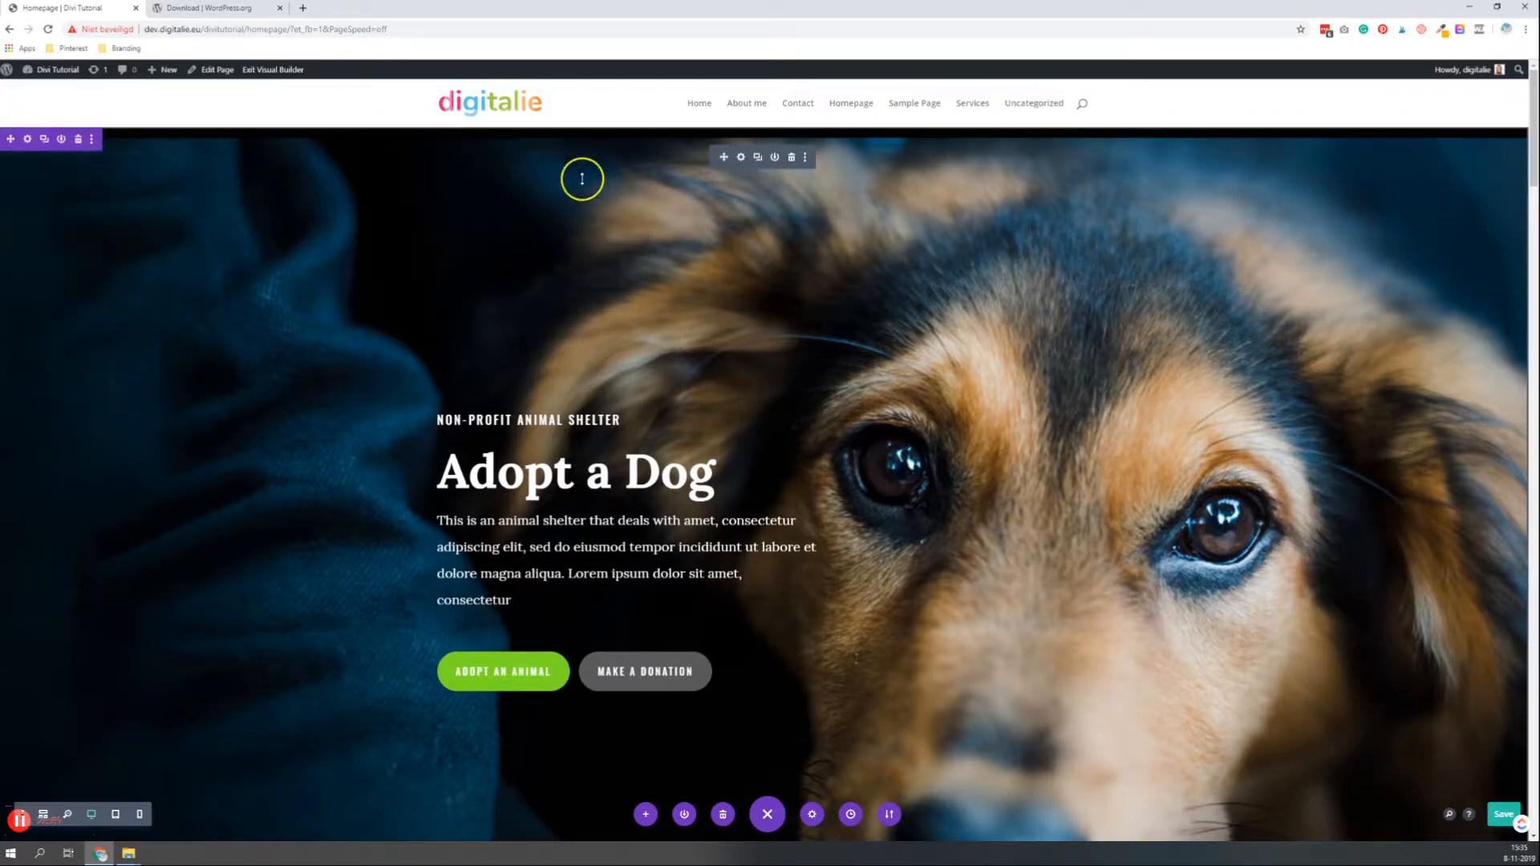
Check the background image and parallax options in the full-width header module's settings
click(740, 157)
scroll(146, 261, down, 10)
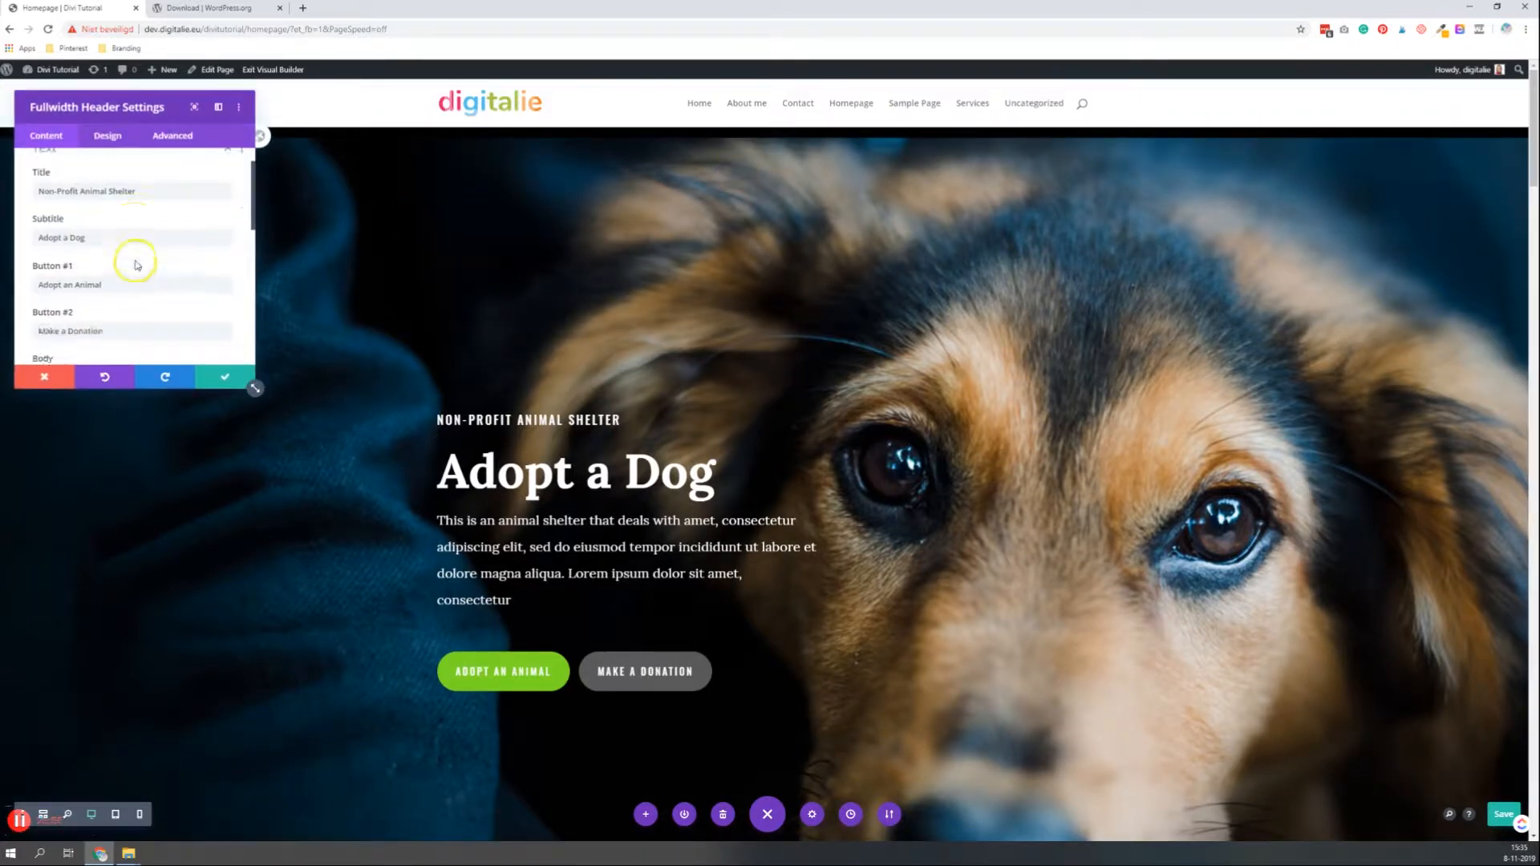
click(127, 257)
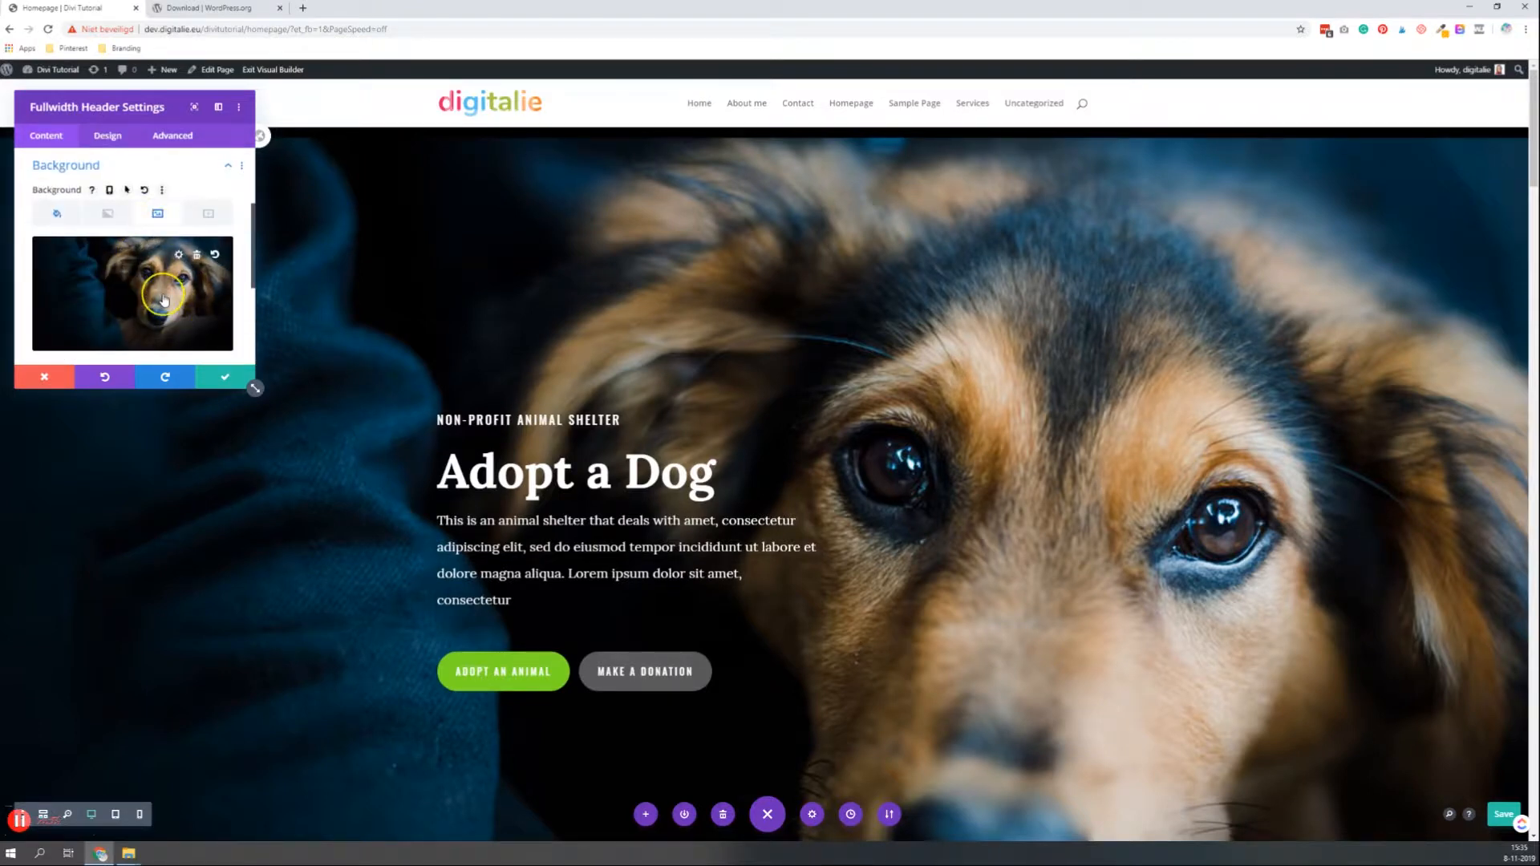
scroll(159, 303, down, 2)
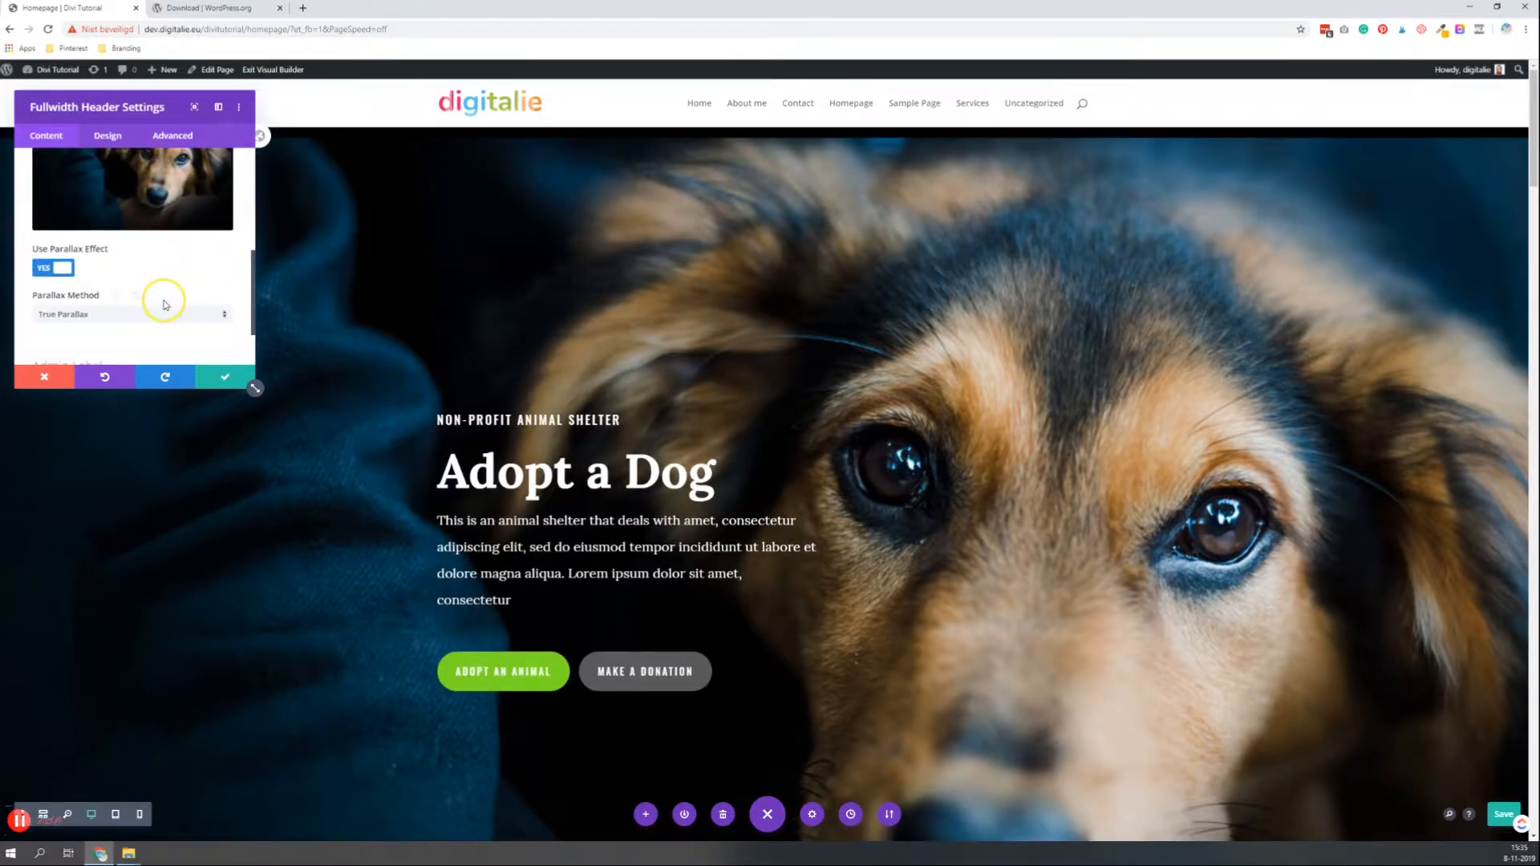
scroll(165, 304, up, 3)
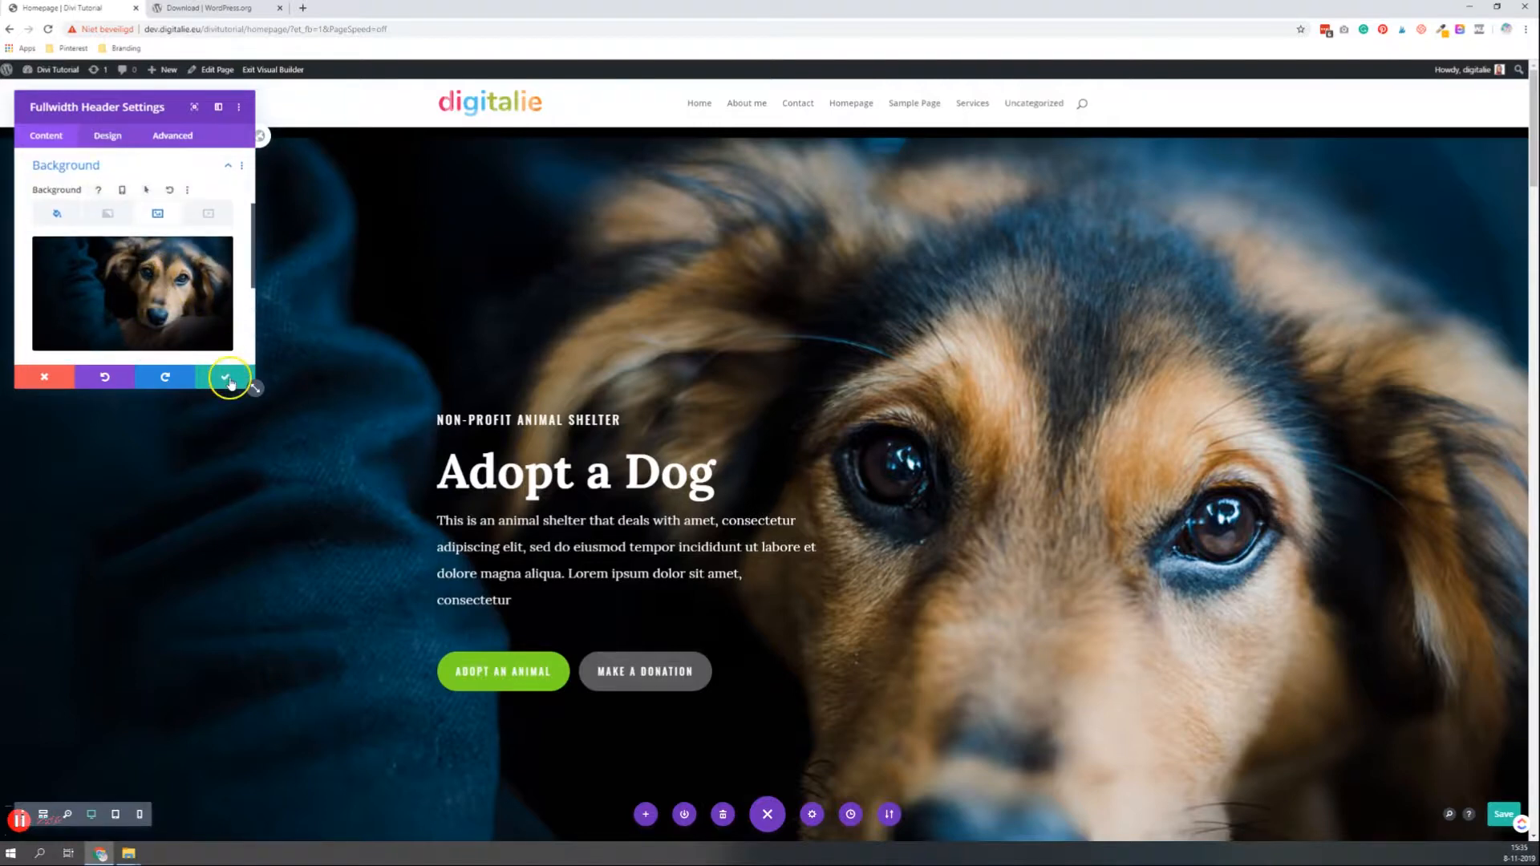
click(228, 379)
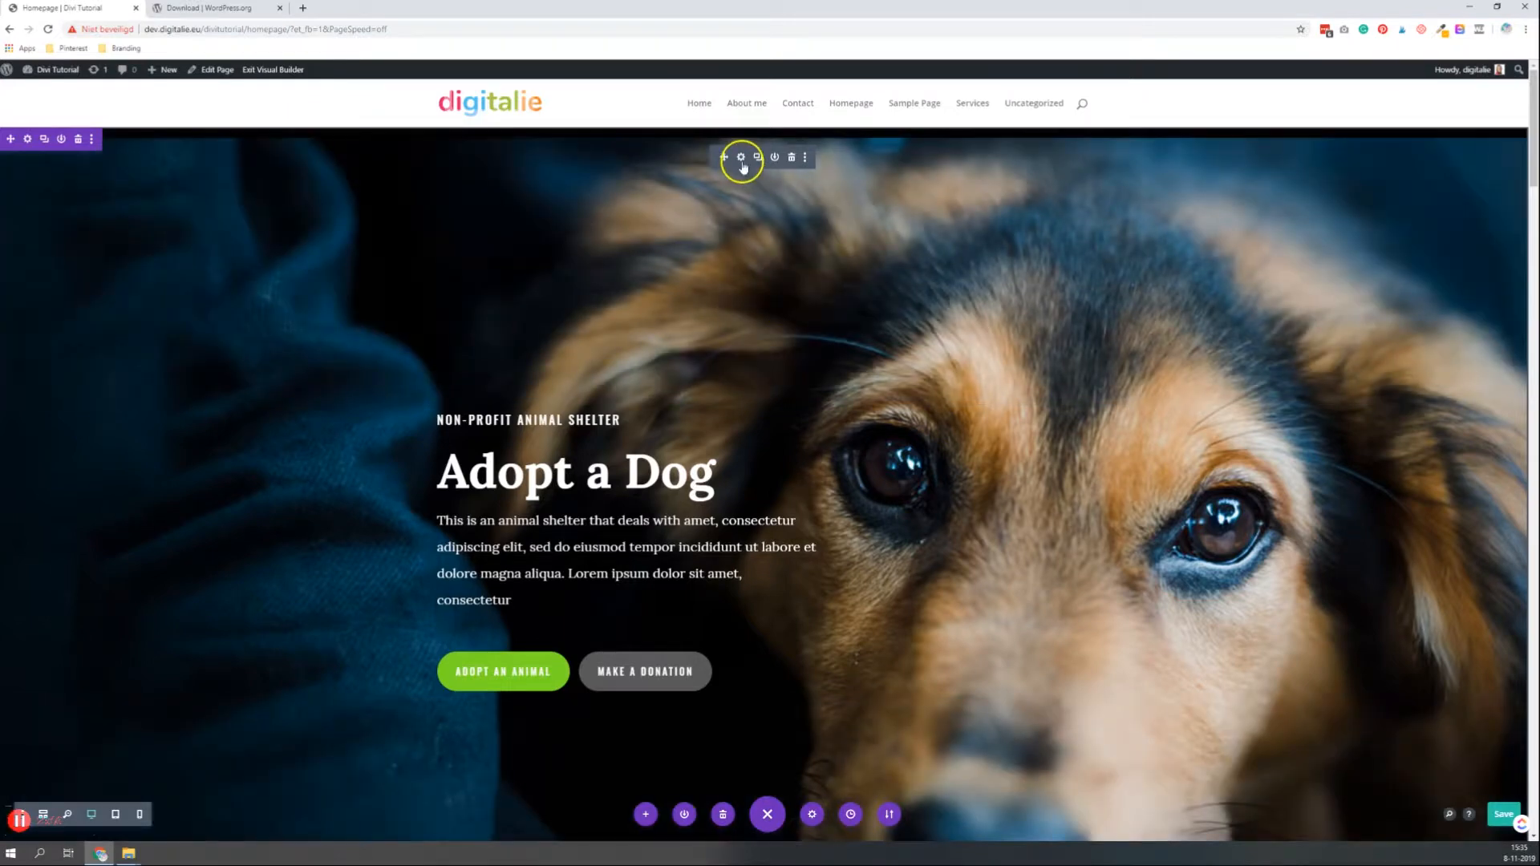
Review the background image and parallax method in the full-width header module's settings, and save them
click(741, 158)
scroll(113, 241, down, 10)
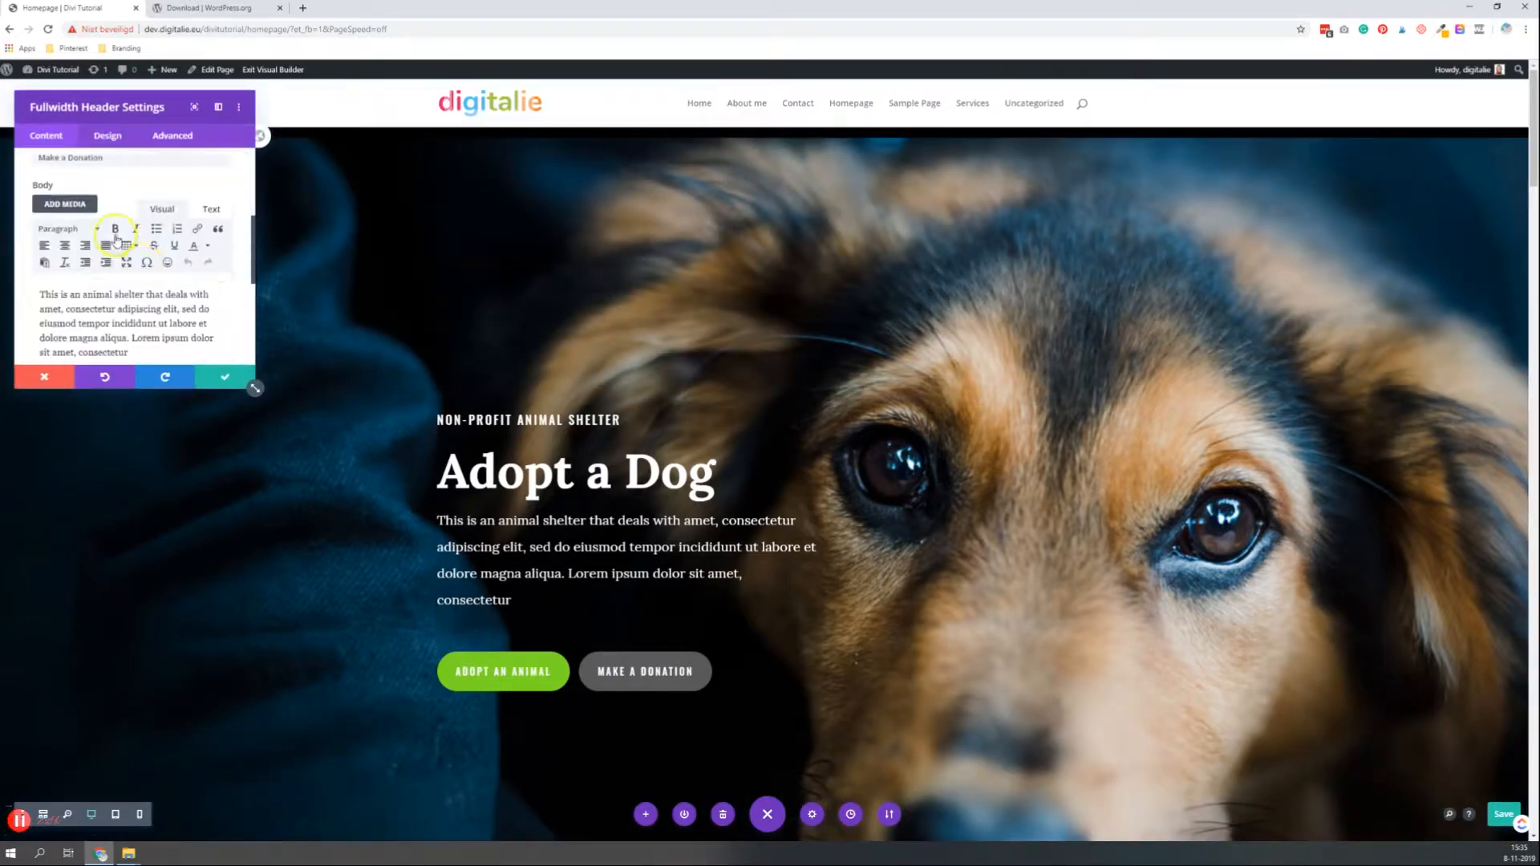
click(123, 311)
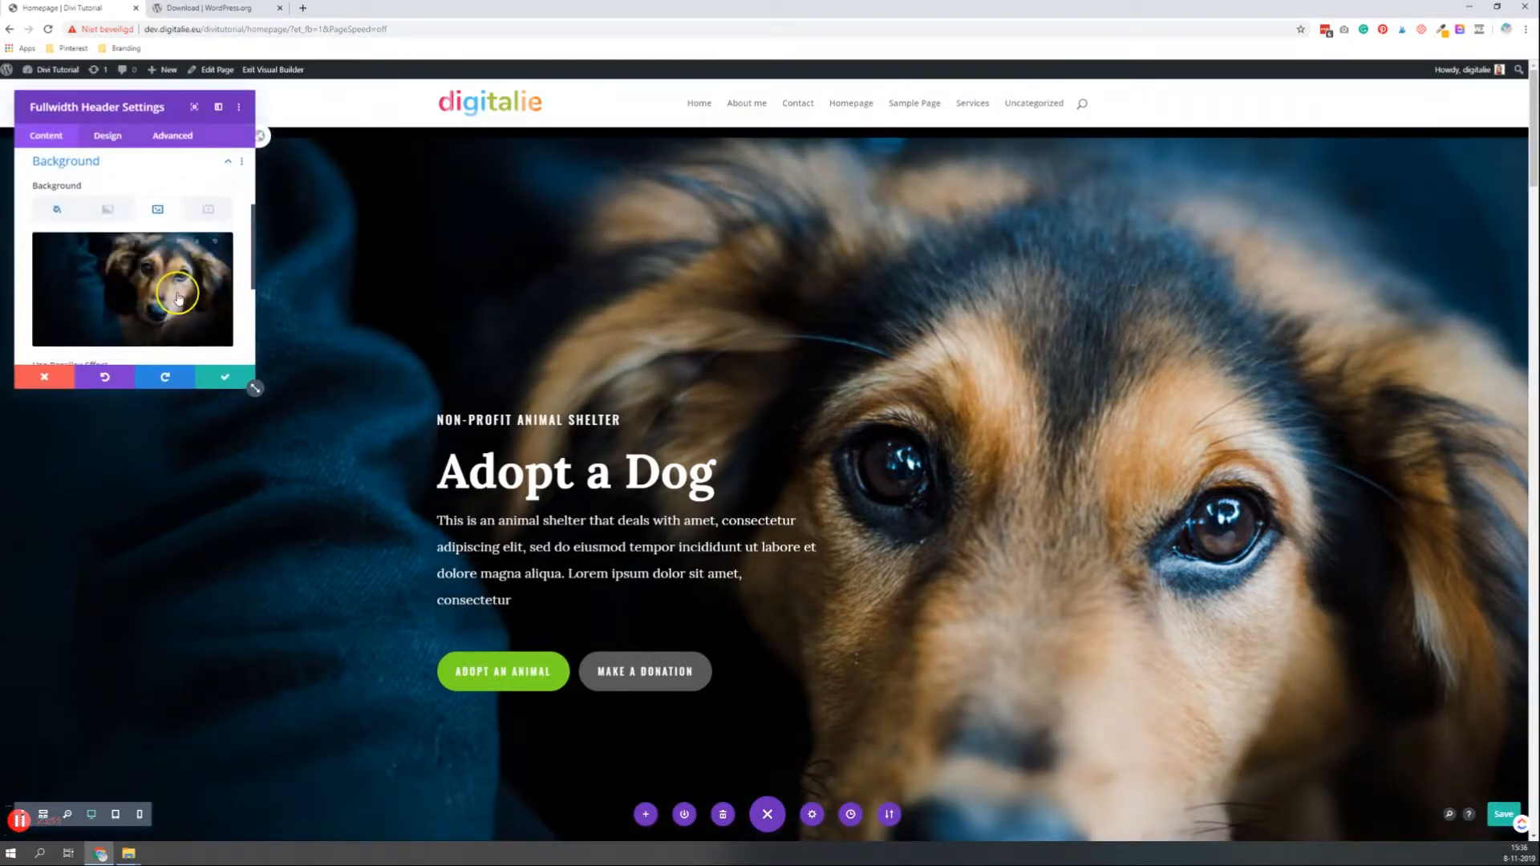
scroll(117, 281, down, 2)
scroll(117, 280, up, 1)
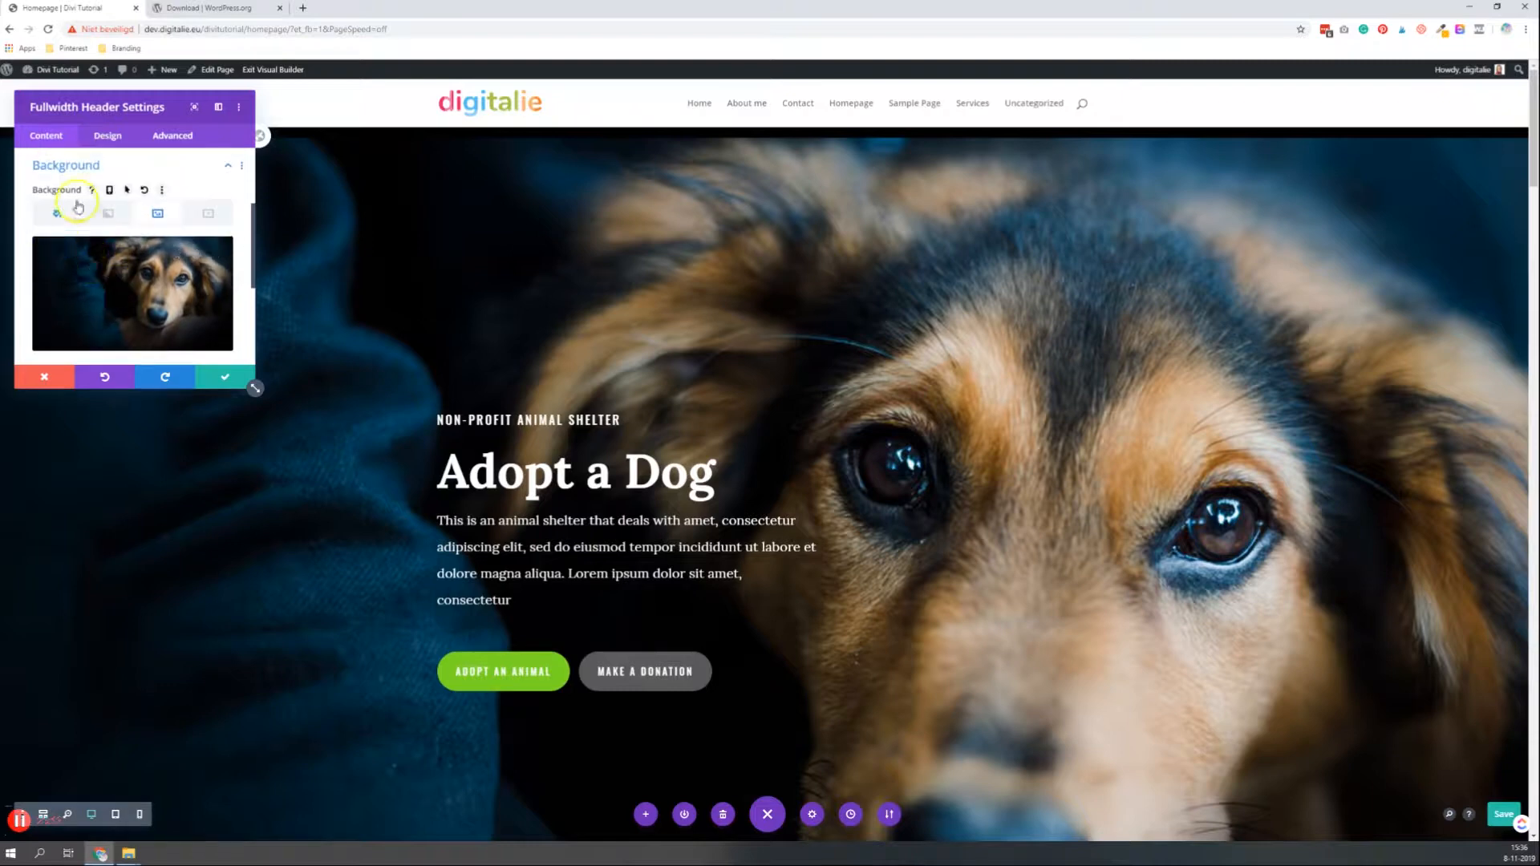
scroll(134, 303, down, 2)
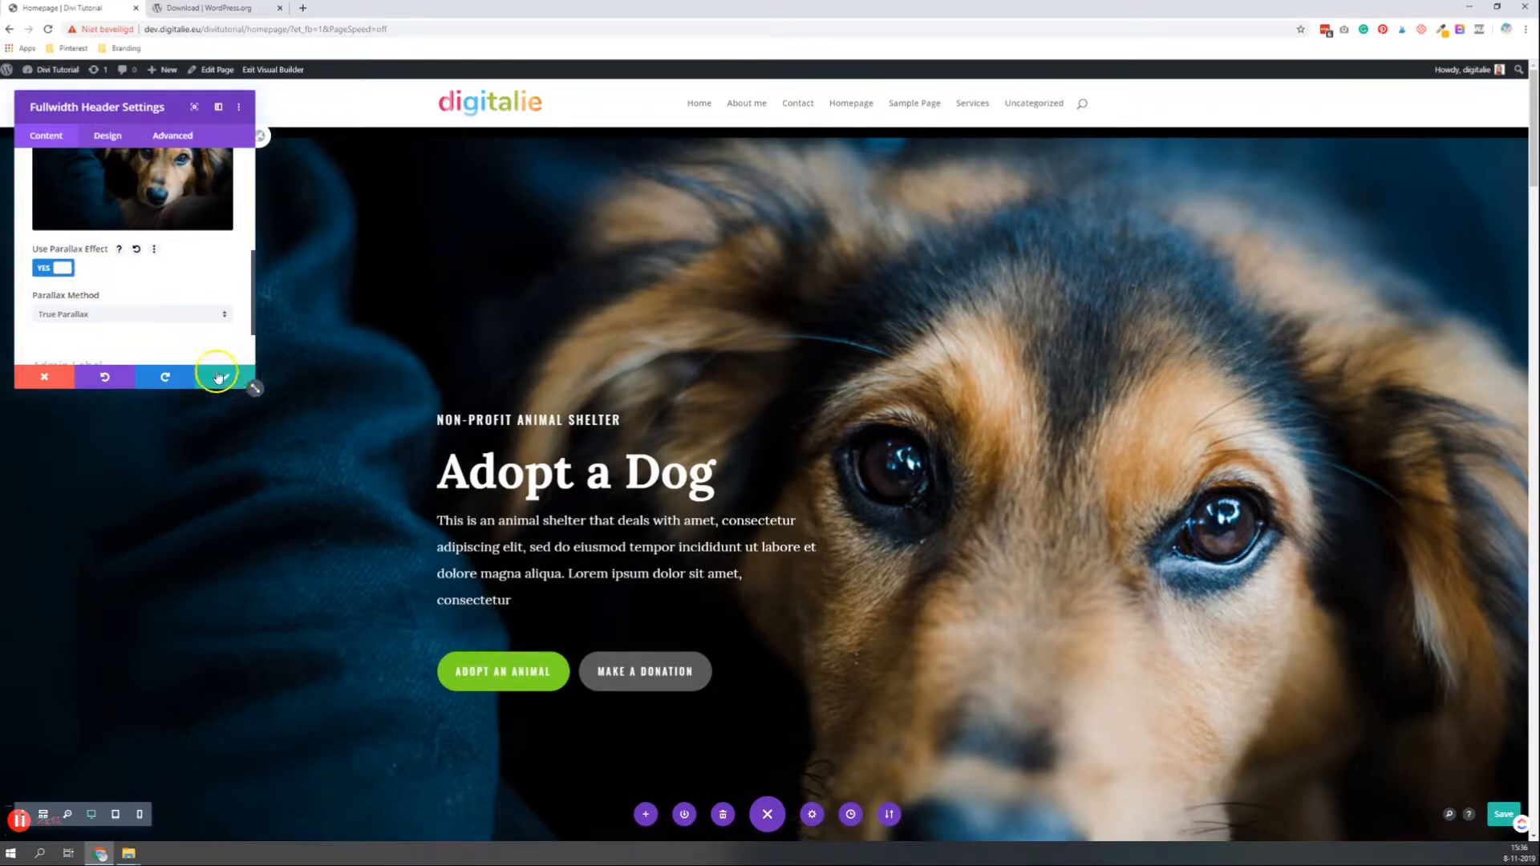
click(218, 377)
Examine how the header's background image moves relative to the page content with the parallax effect on
scroll(931, 323, down, 4)
scroll(932, 324, up, 1)
scroll(935, 333, down, 1)
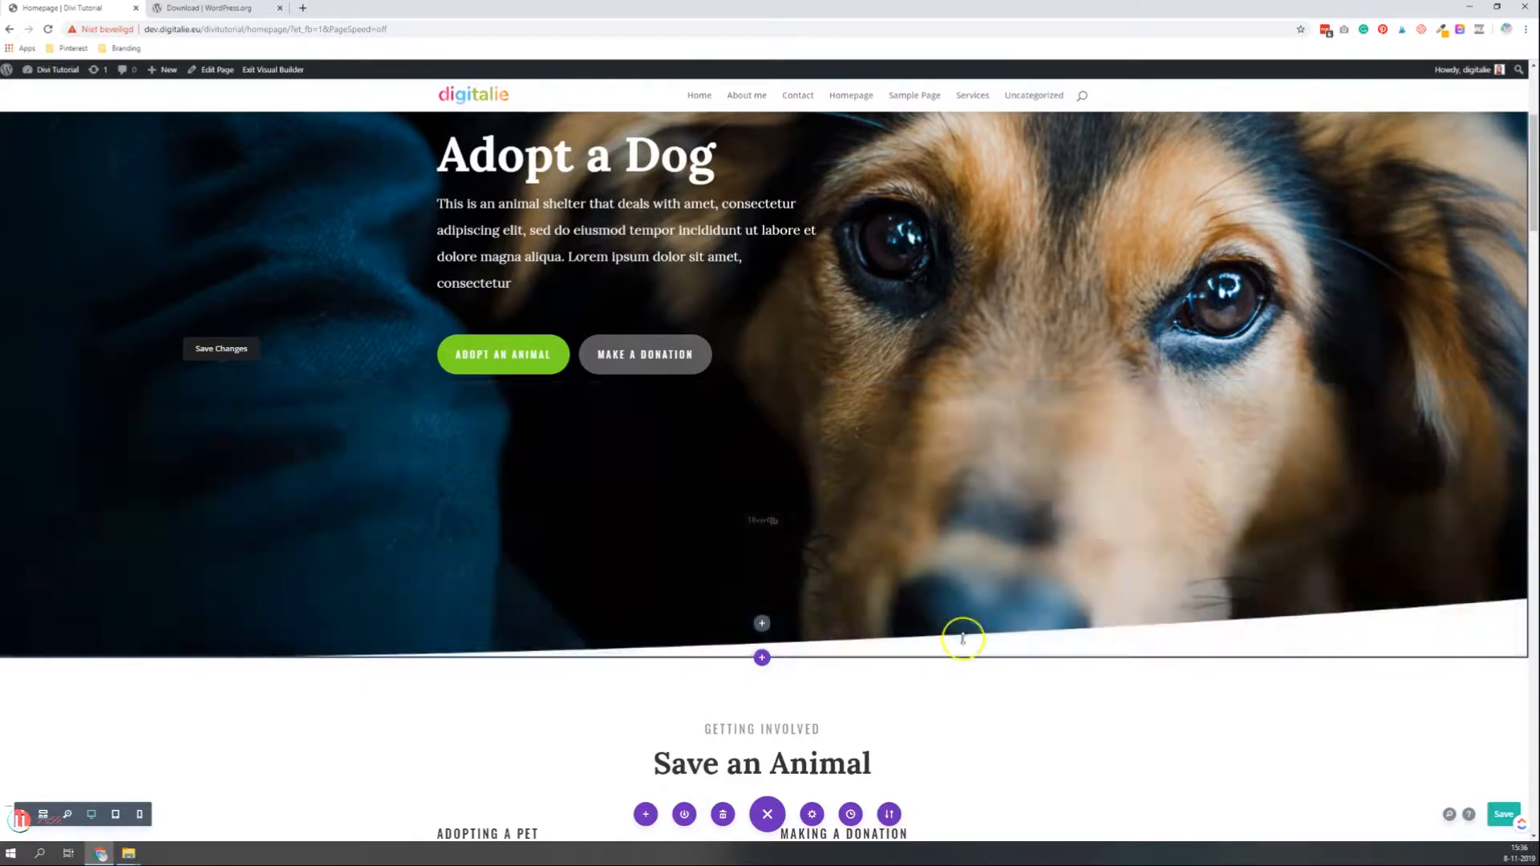
scroll(956, 371, up, 2)
scroll(956, 371, down, 2)
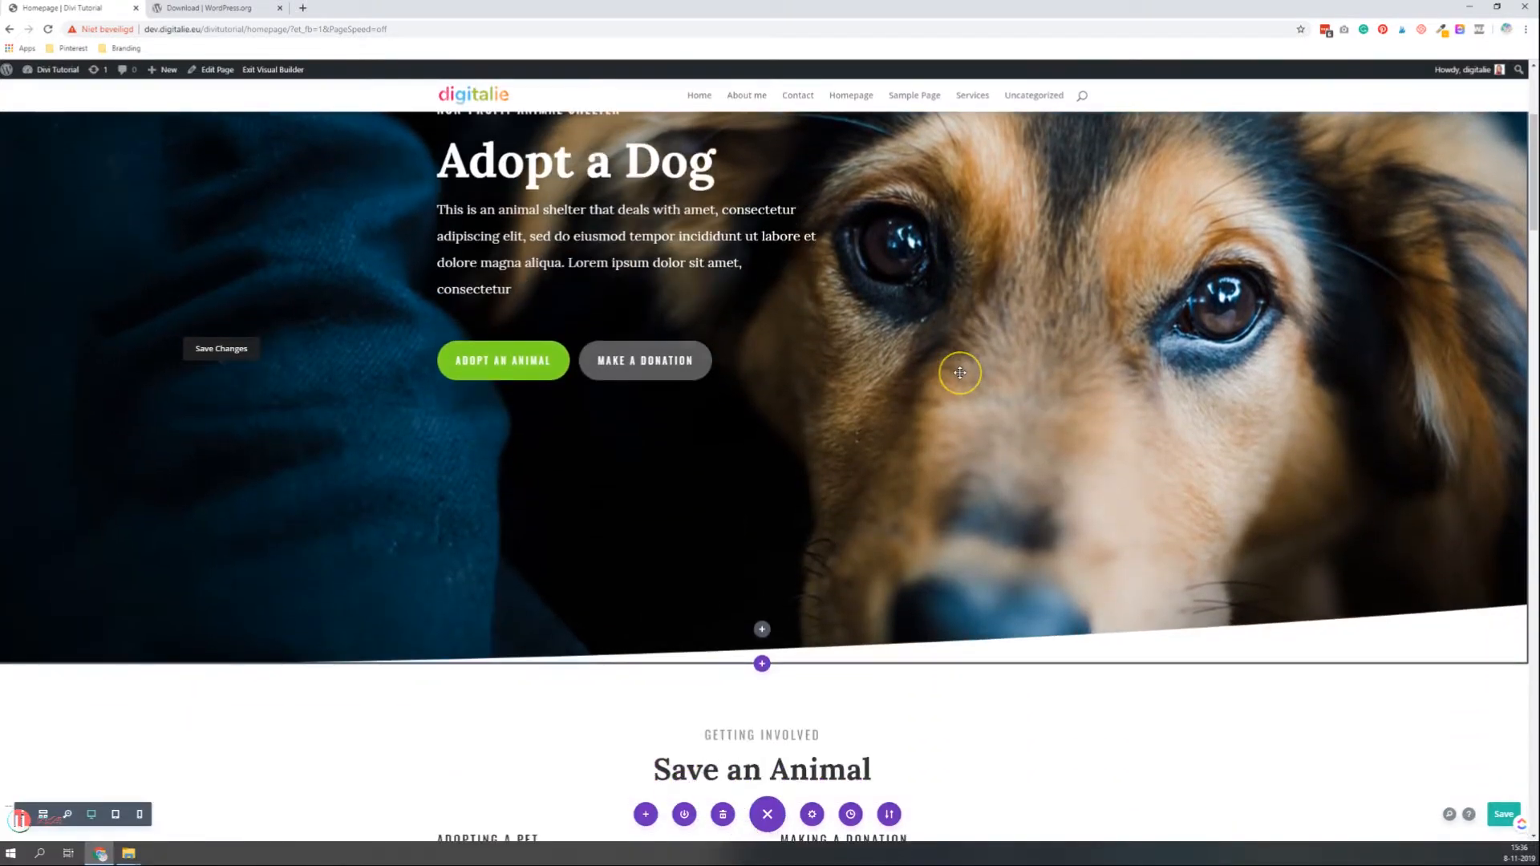
scroll(959, 372, down, 2)
scroll(959, 372, up, 4)
scroll(959, 372, down, 3)
scroll(960, 372, up, 4)
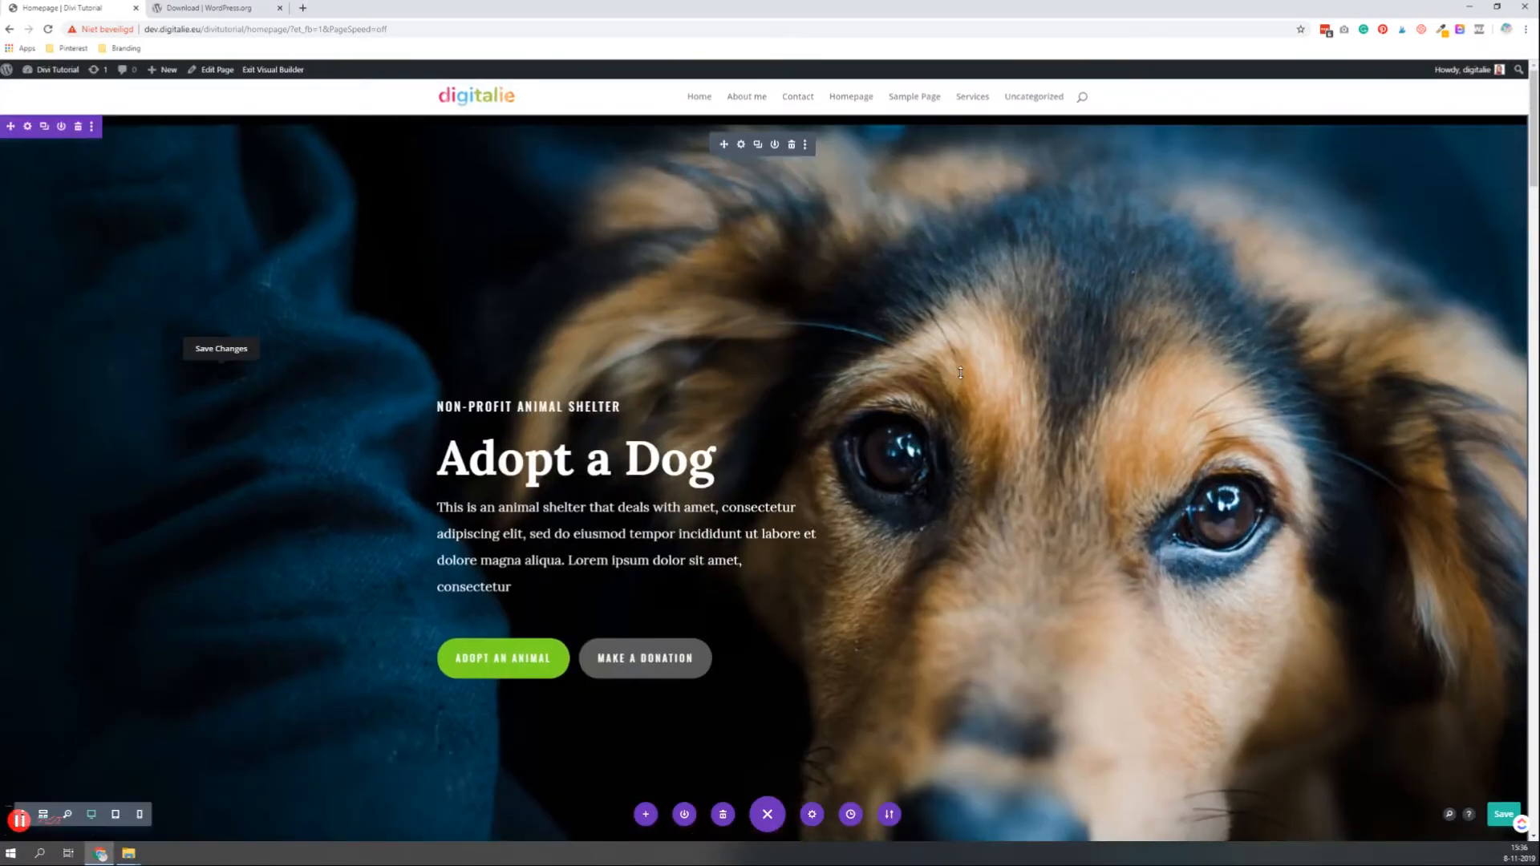
scroll(960, 372, up, 1)
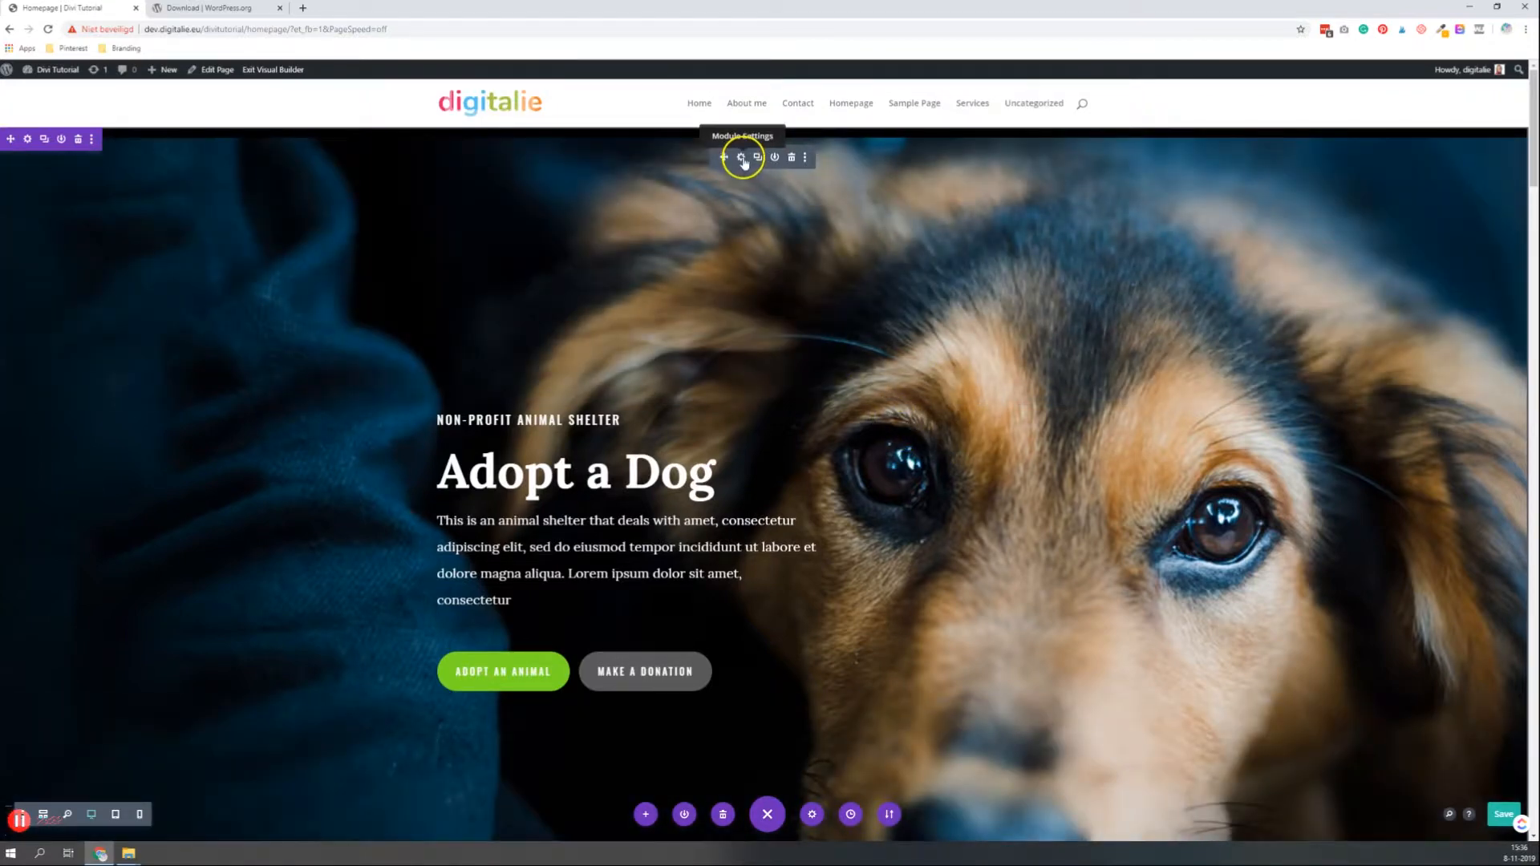
Switch the header background's parallax effect off and back on to compare both looks, and save the module settings
click(741, 157)
scroll(222, 304, down, 5)
click(169, 265)
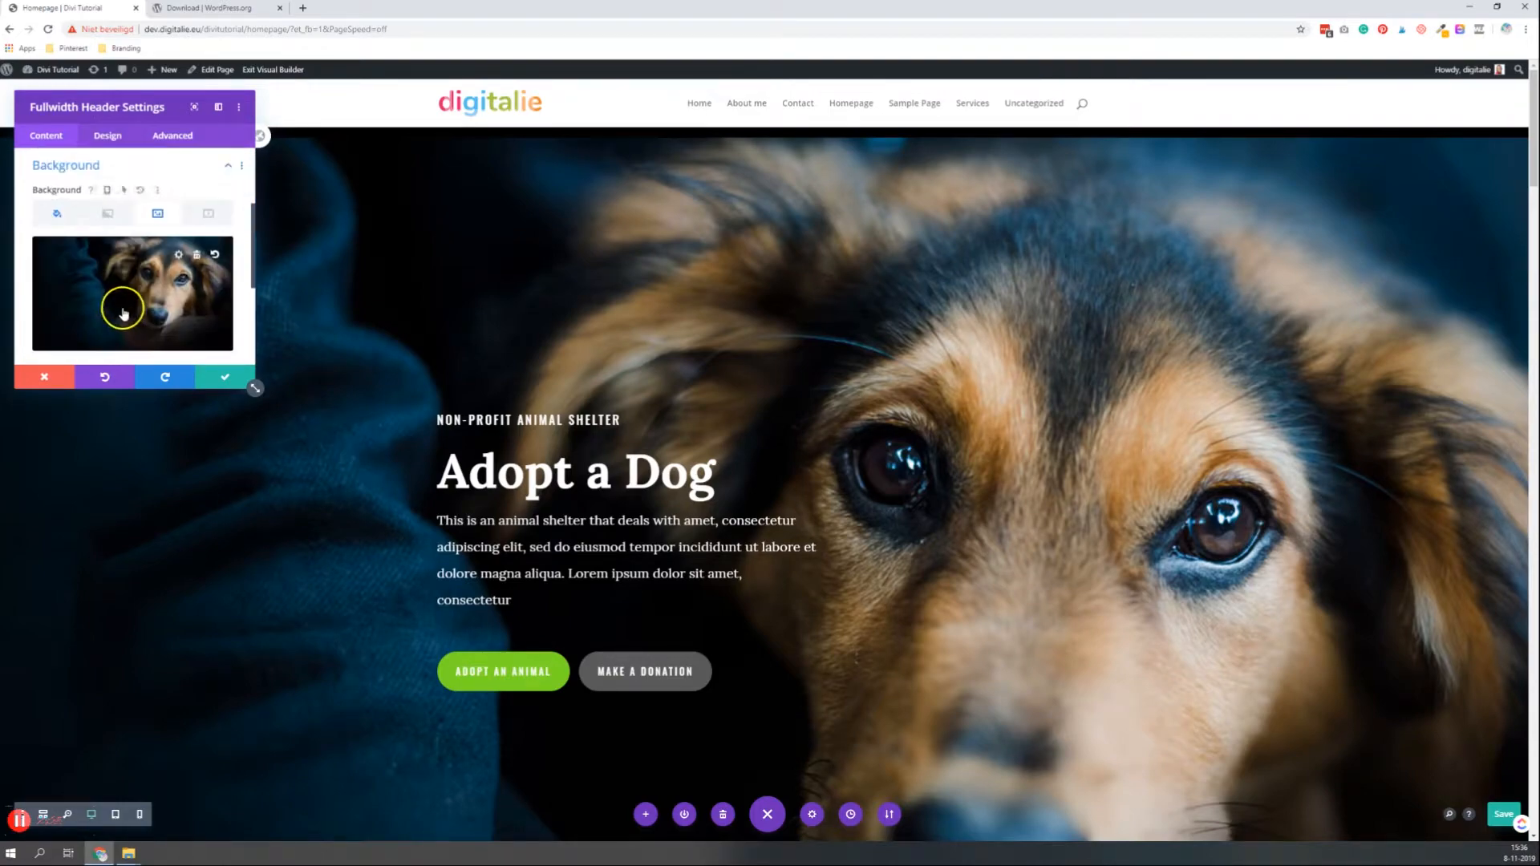
scroll(113, 313, down, 2)
click(59, 272)
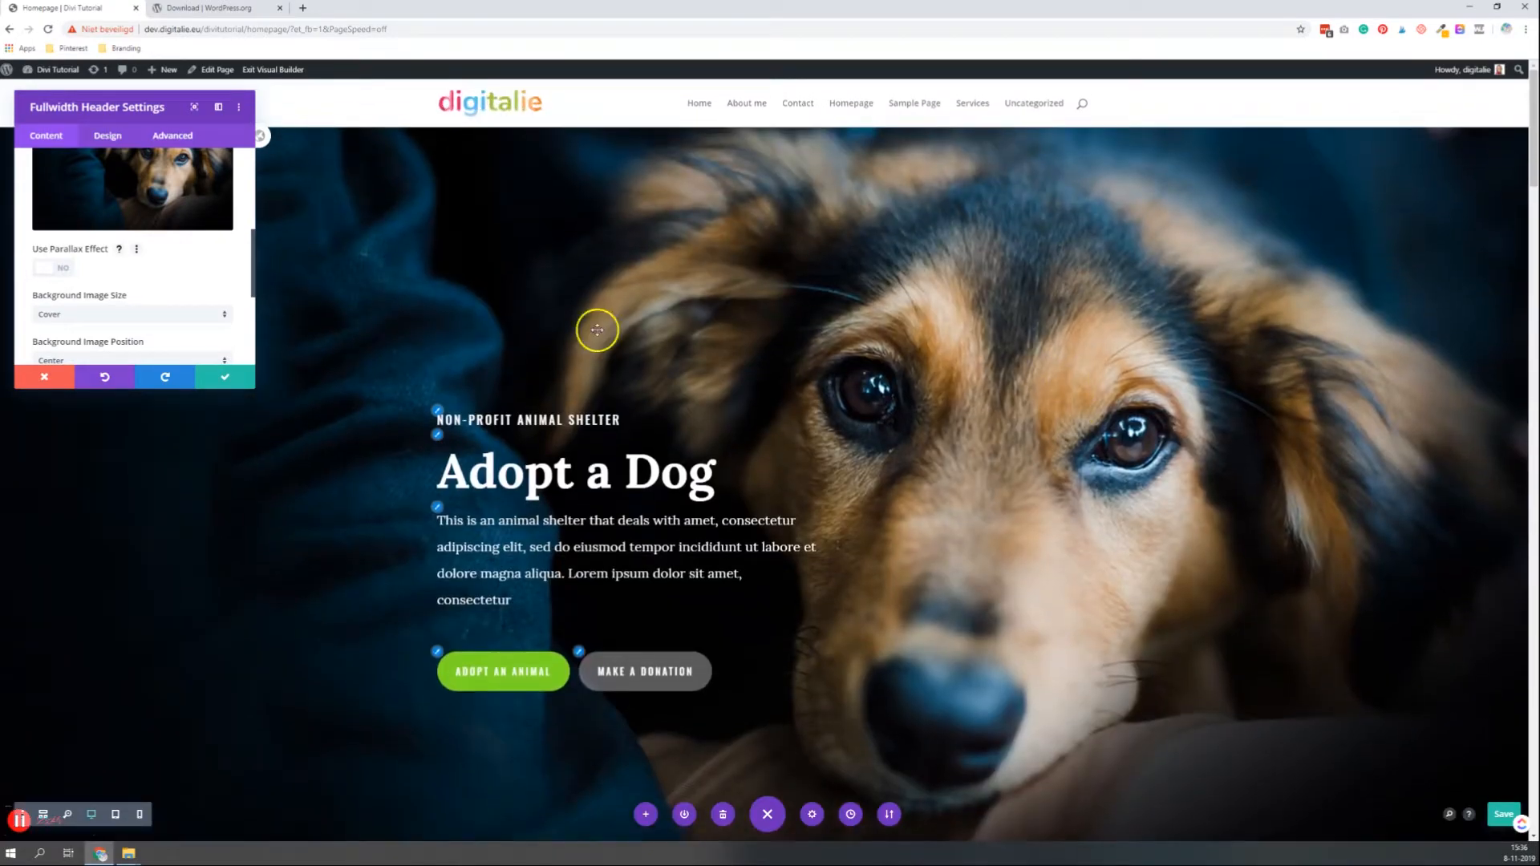
click(53, 268)
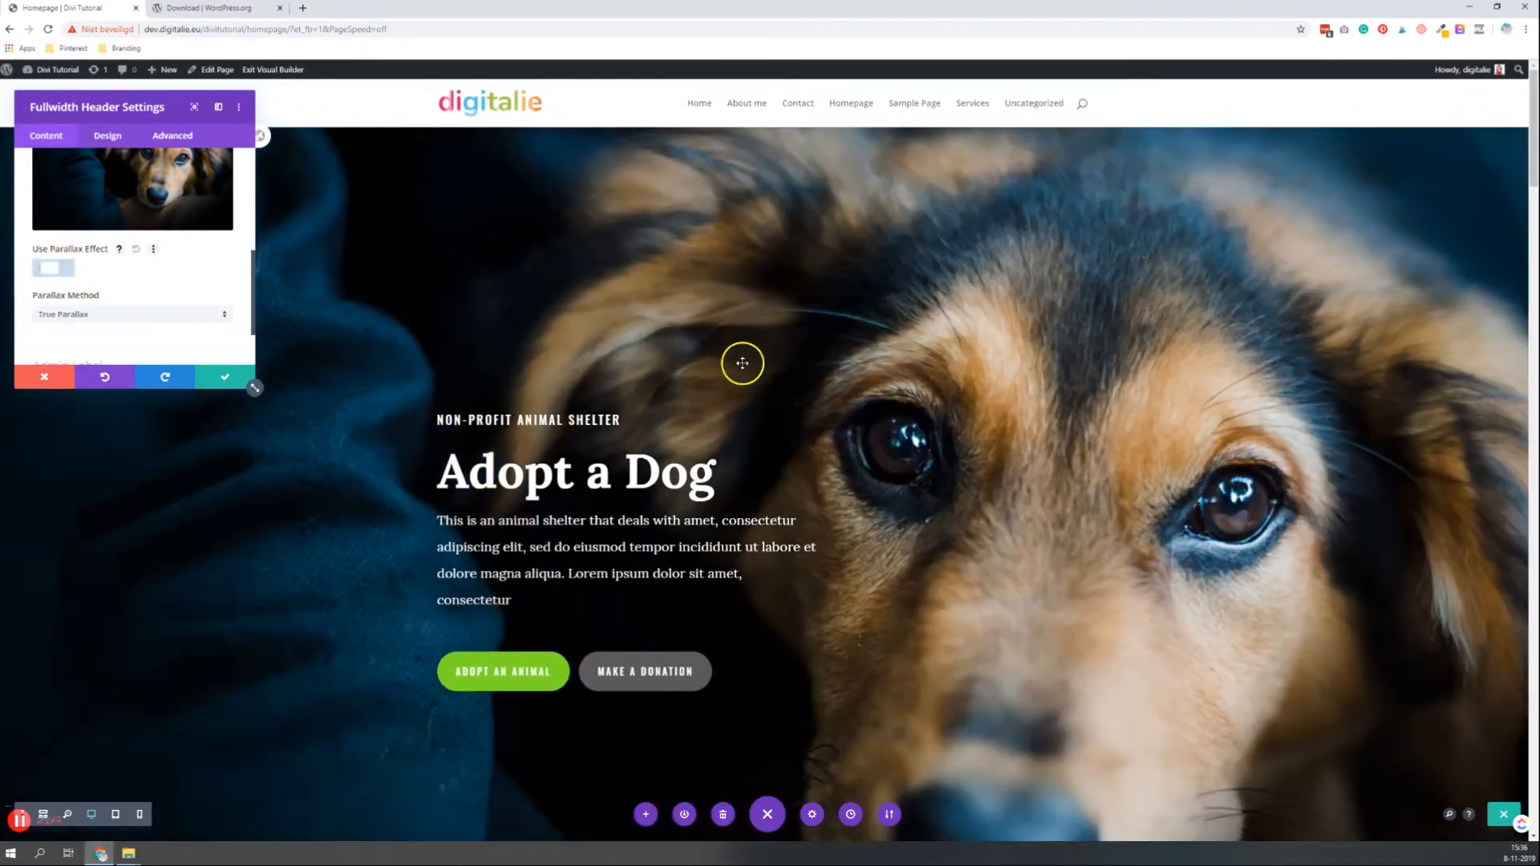
scroll(742, 363, down, 5)
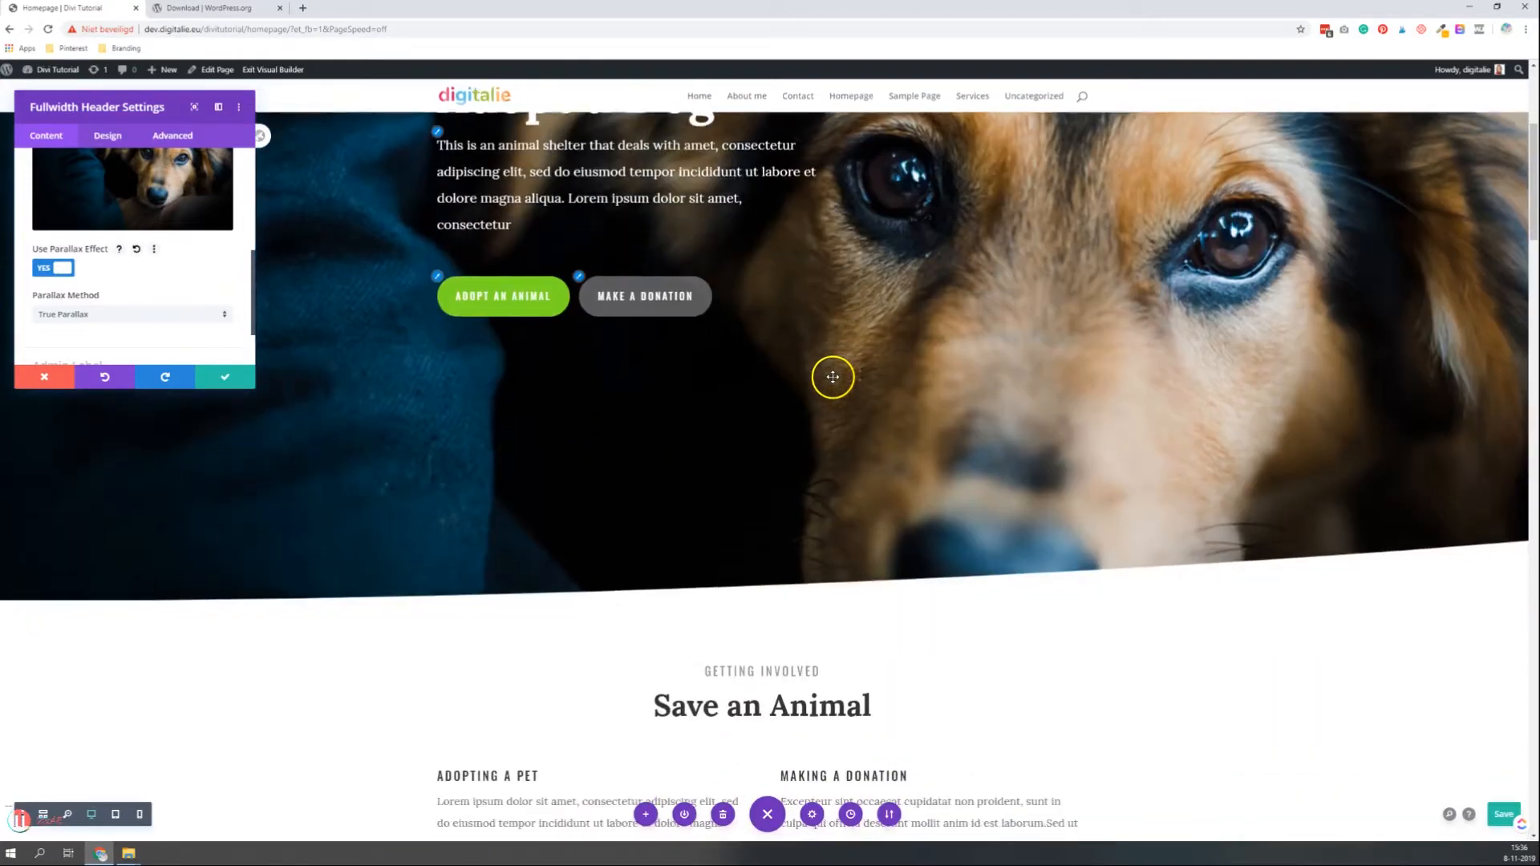
scroll(833, 377, up, 5)
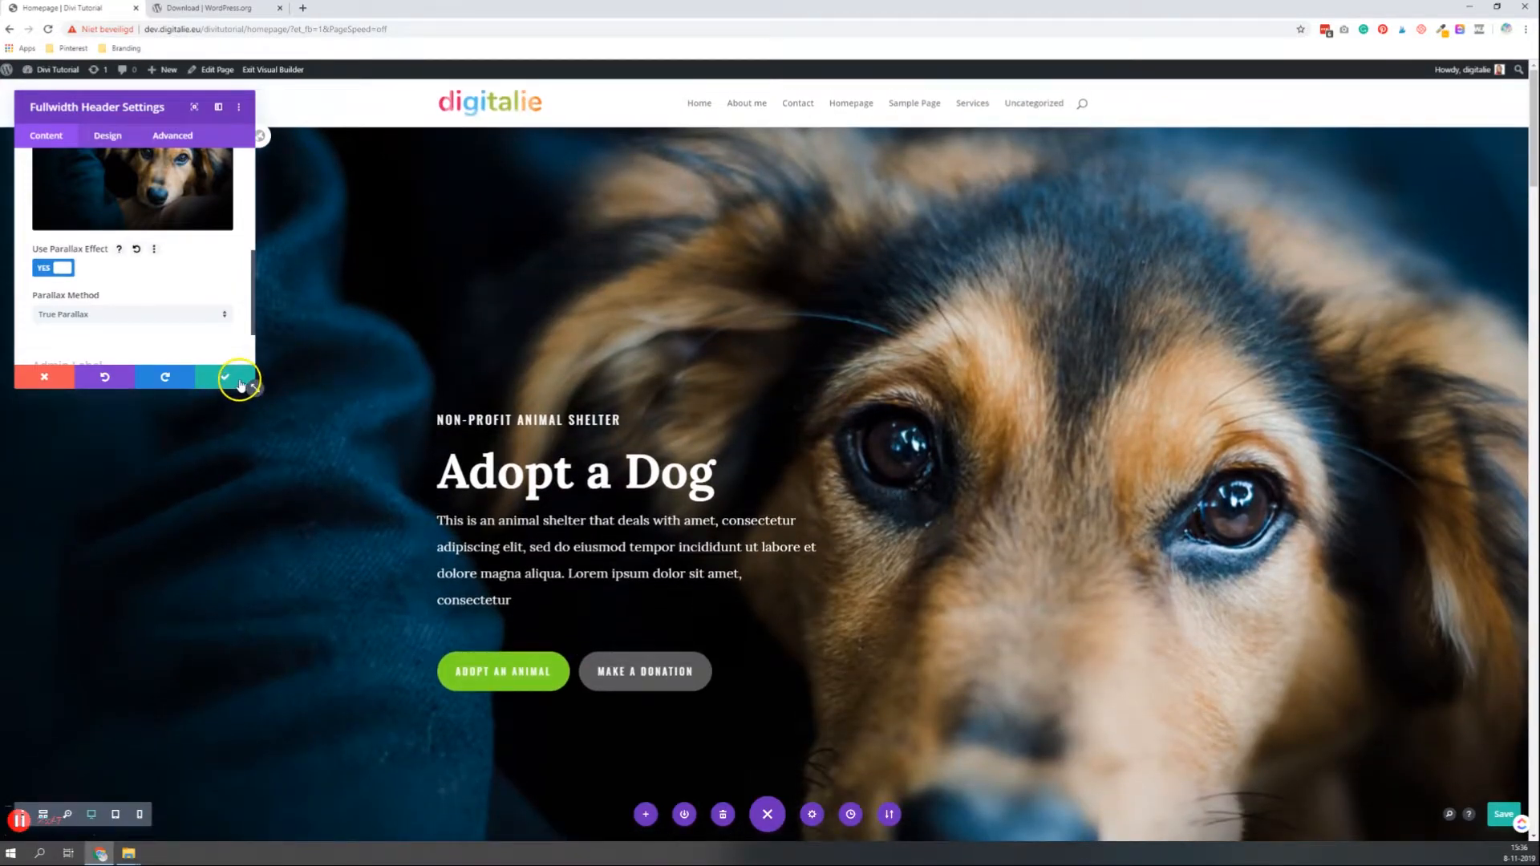
click(240, 384)
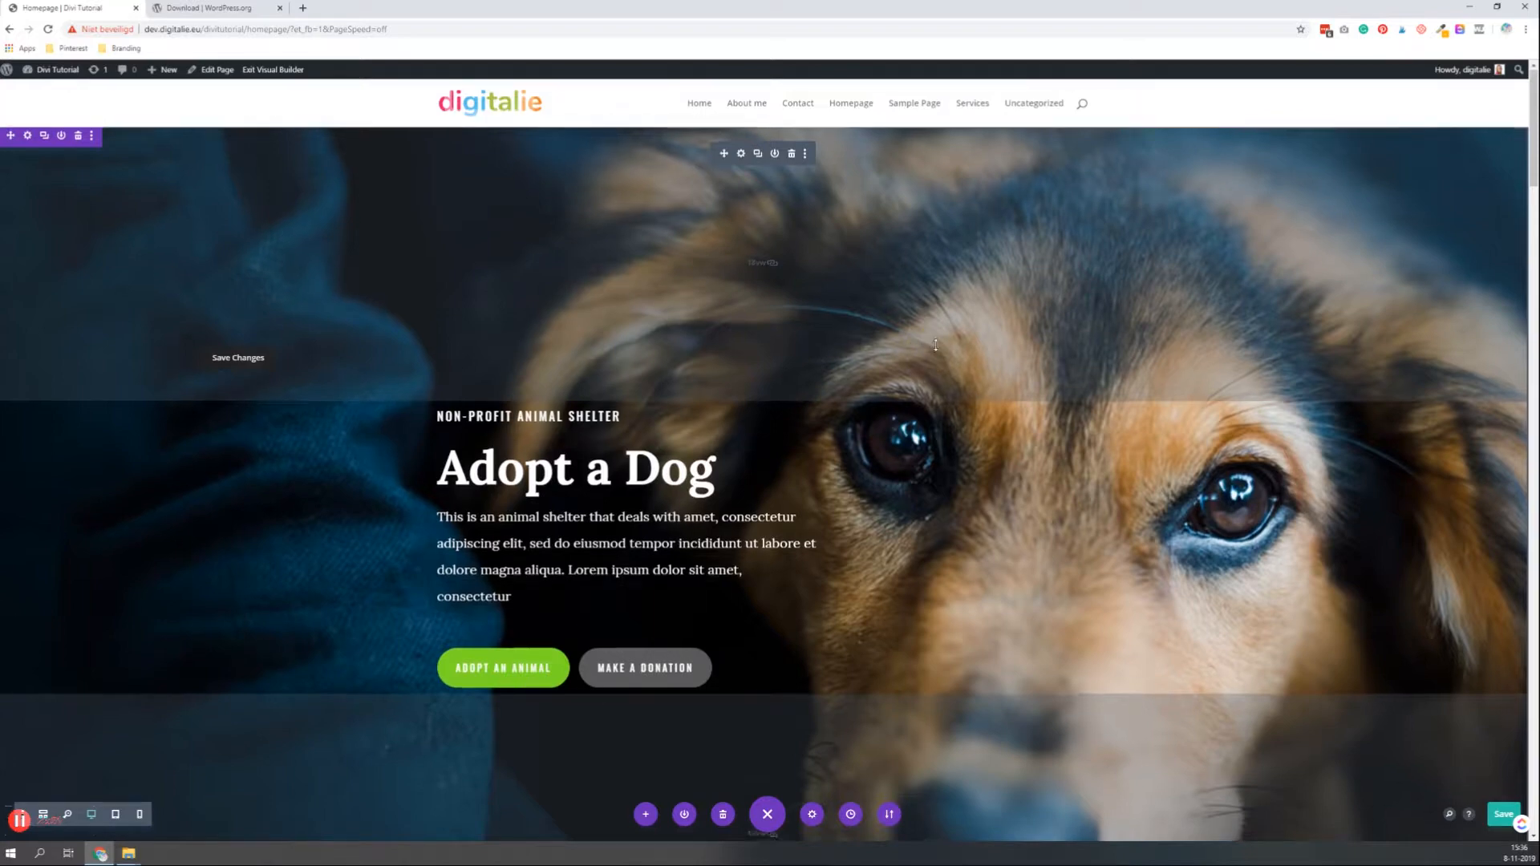
Open the bottom divider options in the header section's design settings and bring the section's lower edge into view
scroll(931, 344, down, 3)
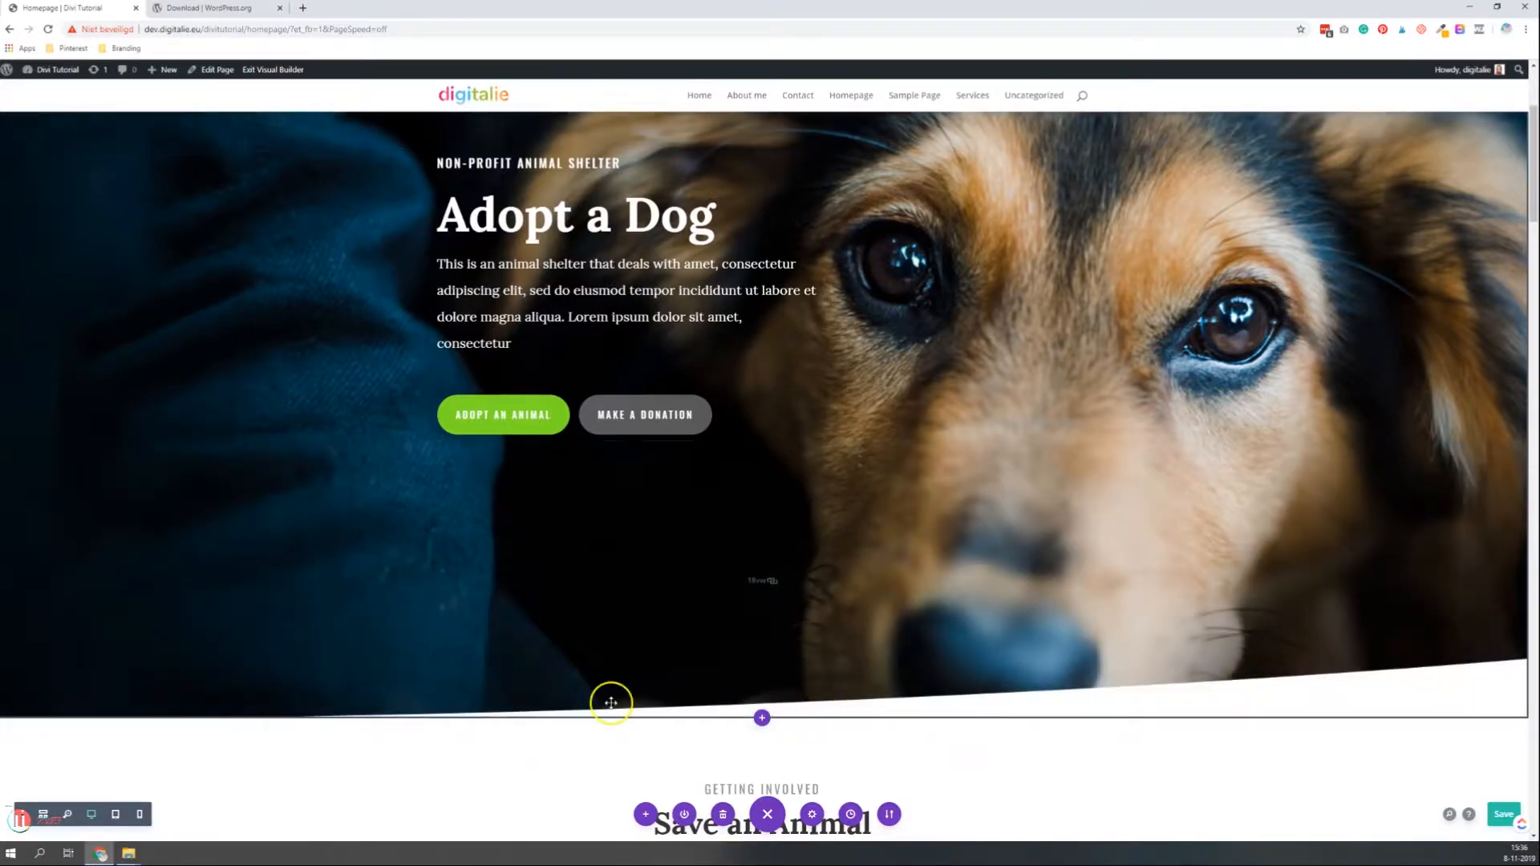
scroll(353, 425, up, 3)
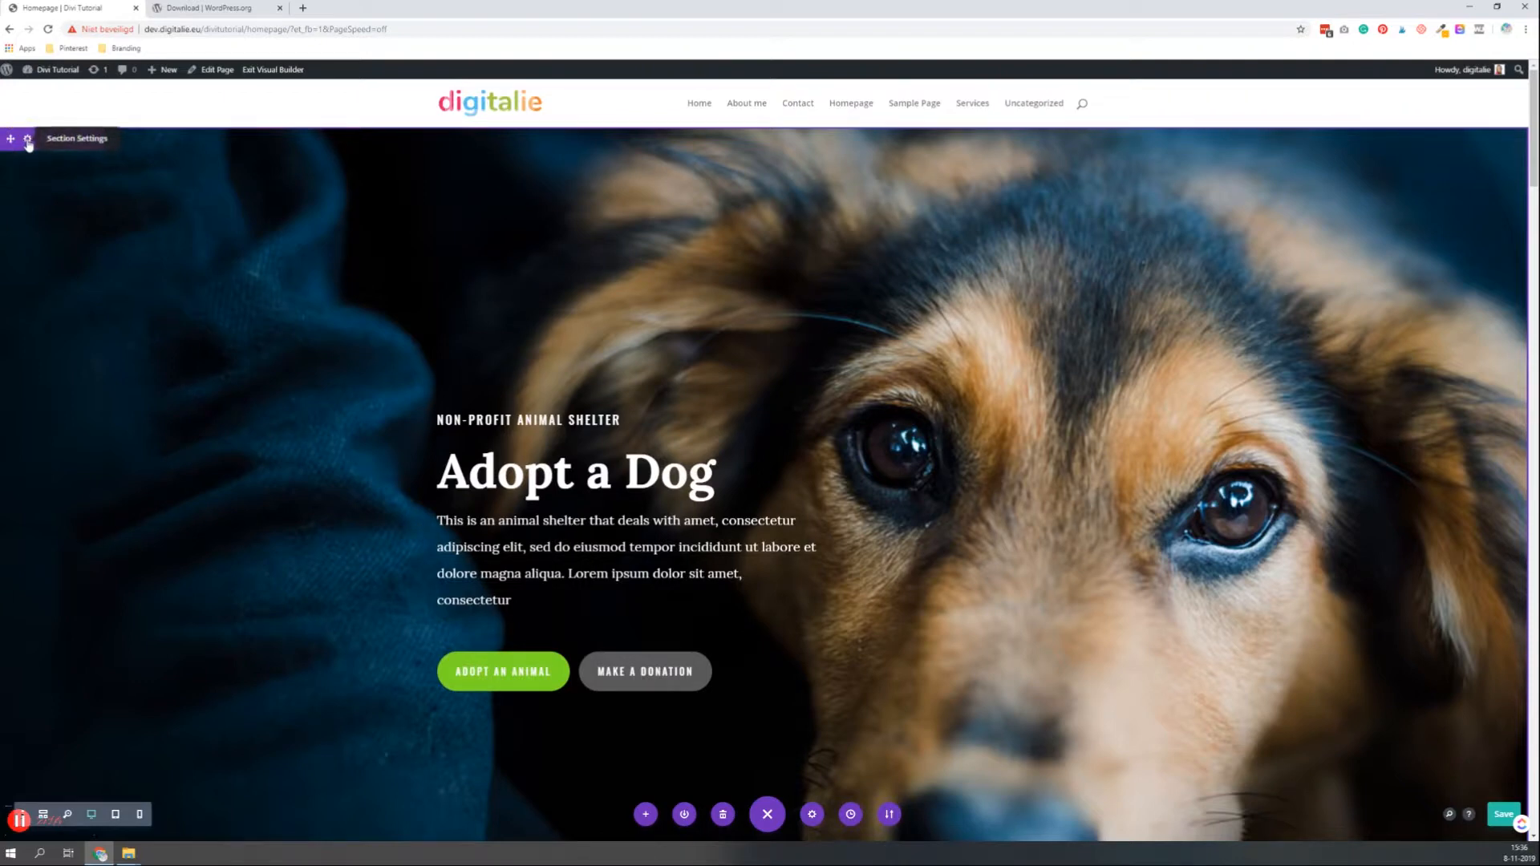
click(27, 141)
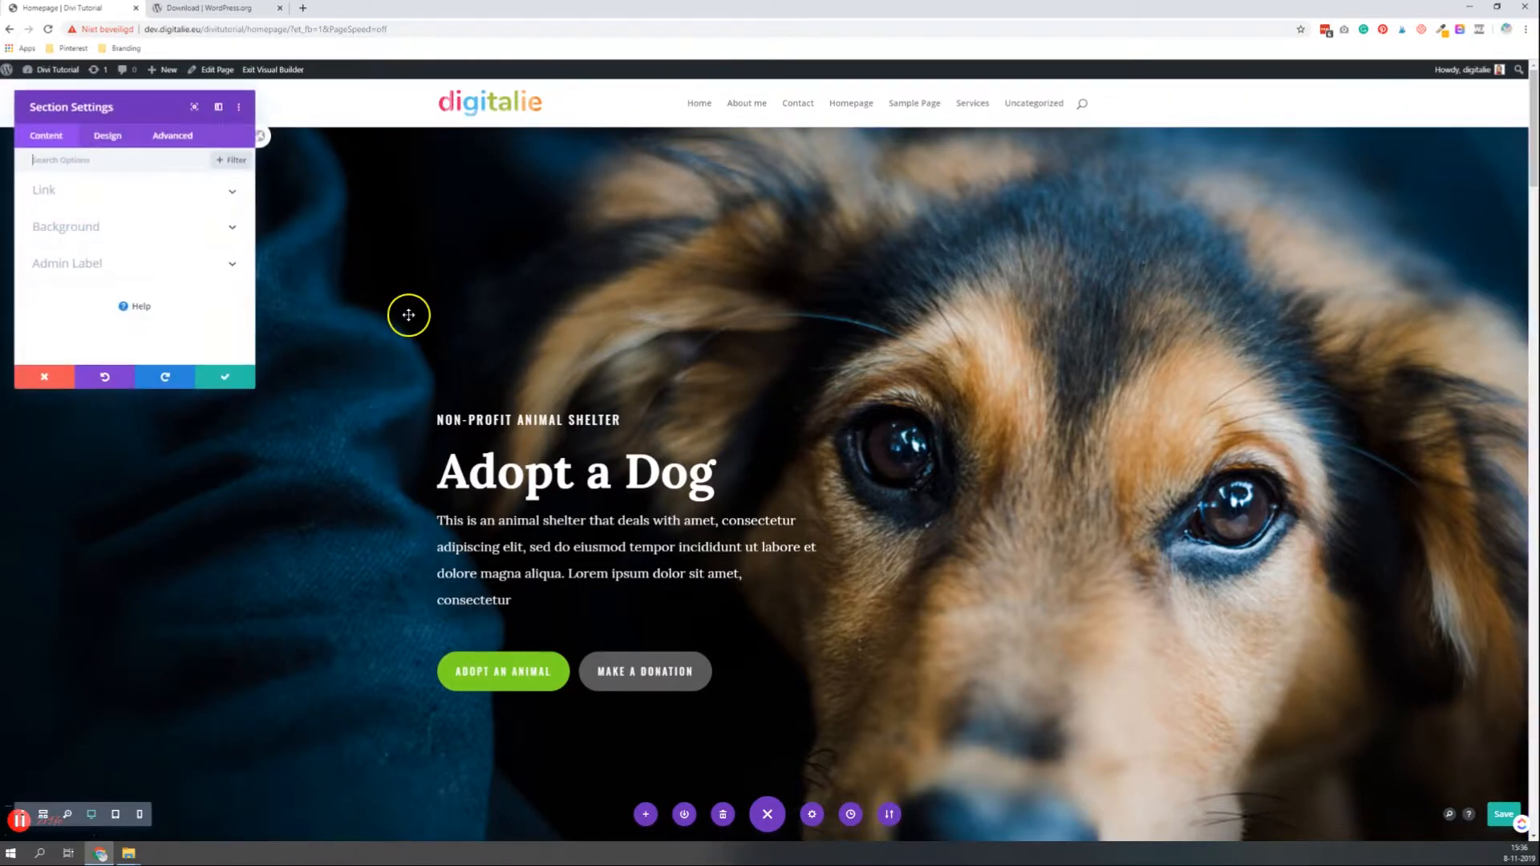
click(109, 141)
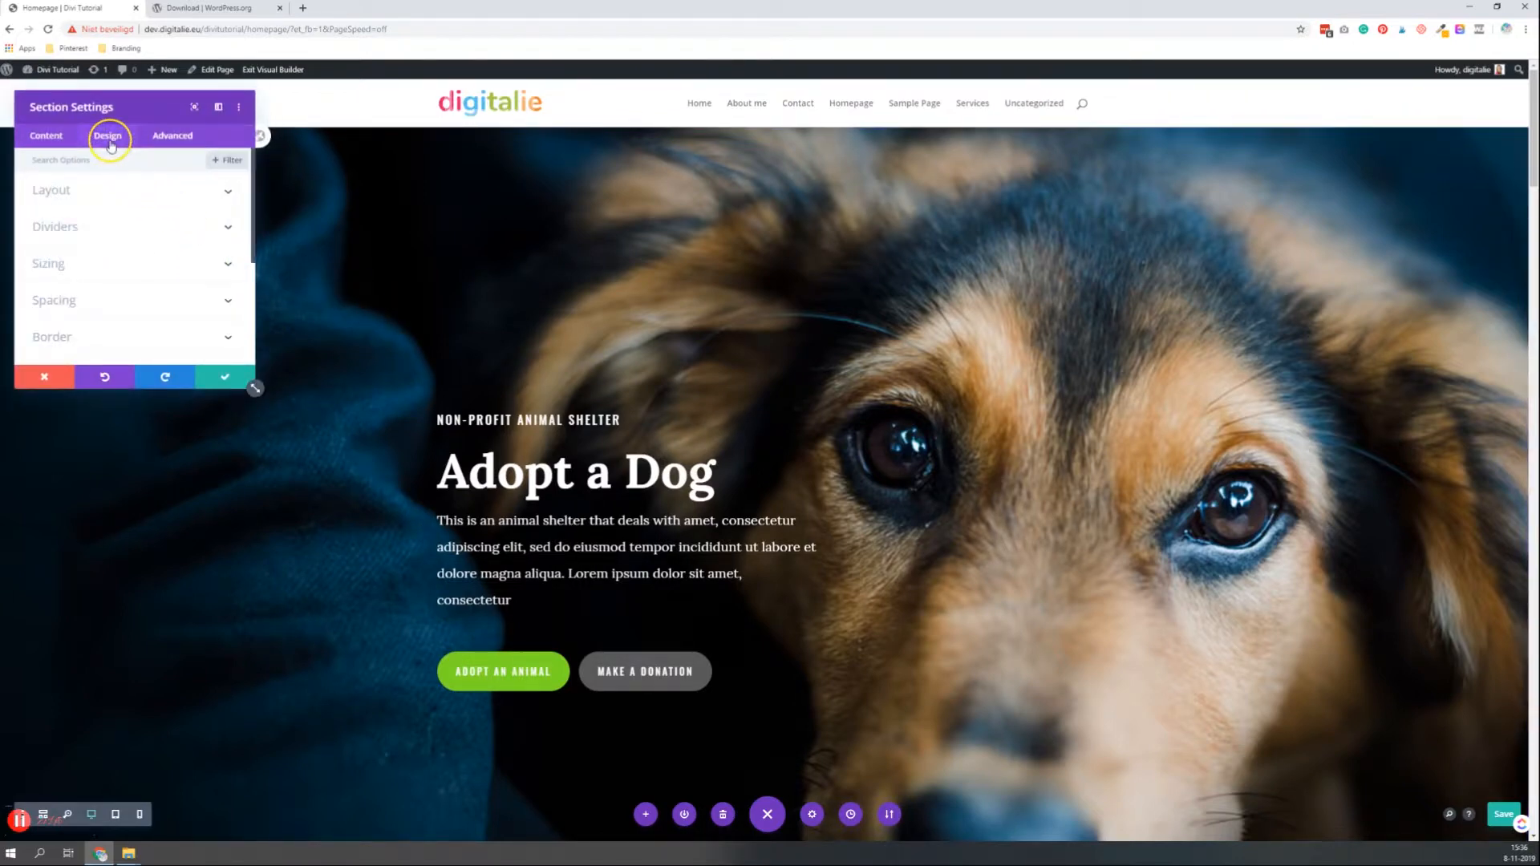
click(63, 231)
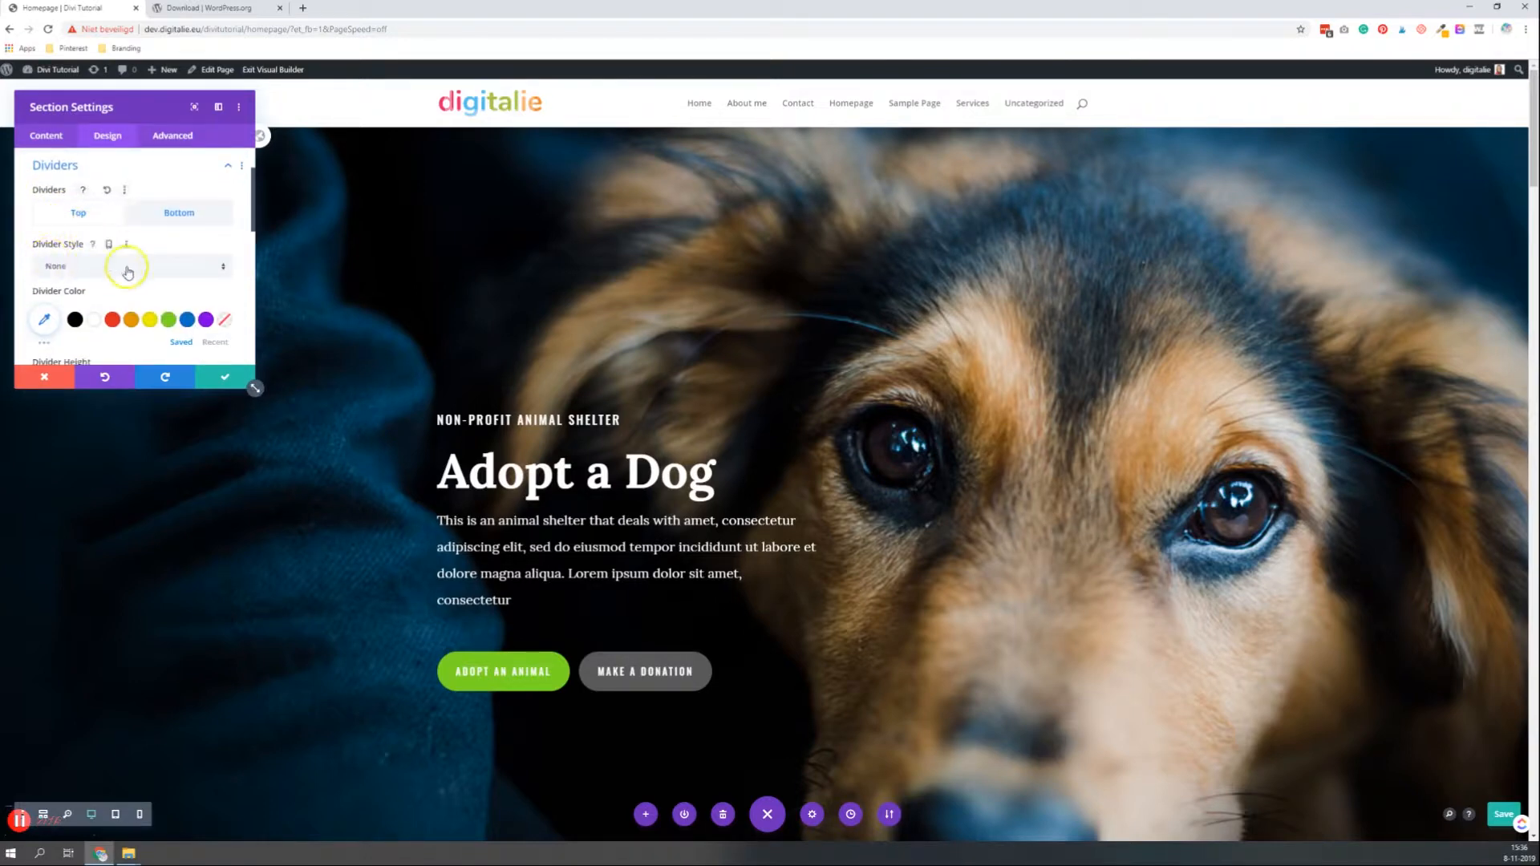
click(179, 216)
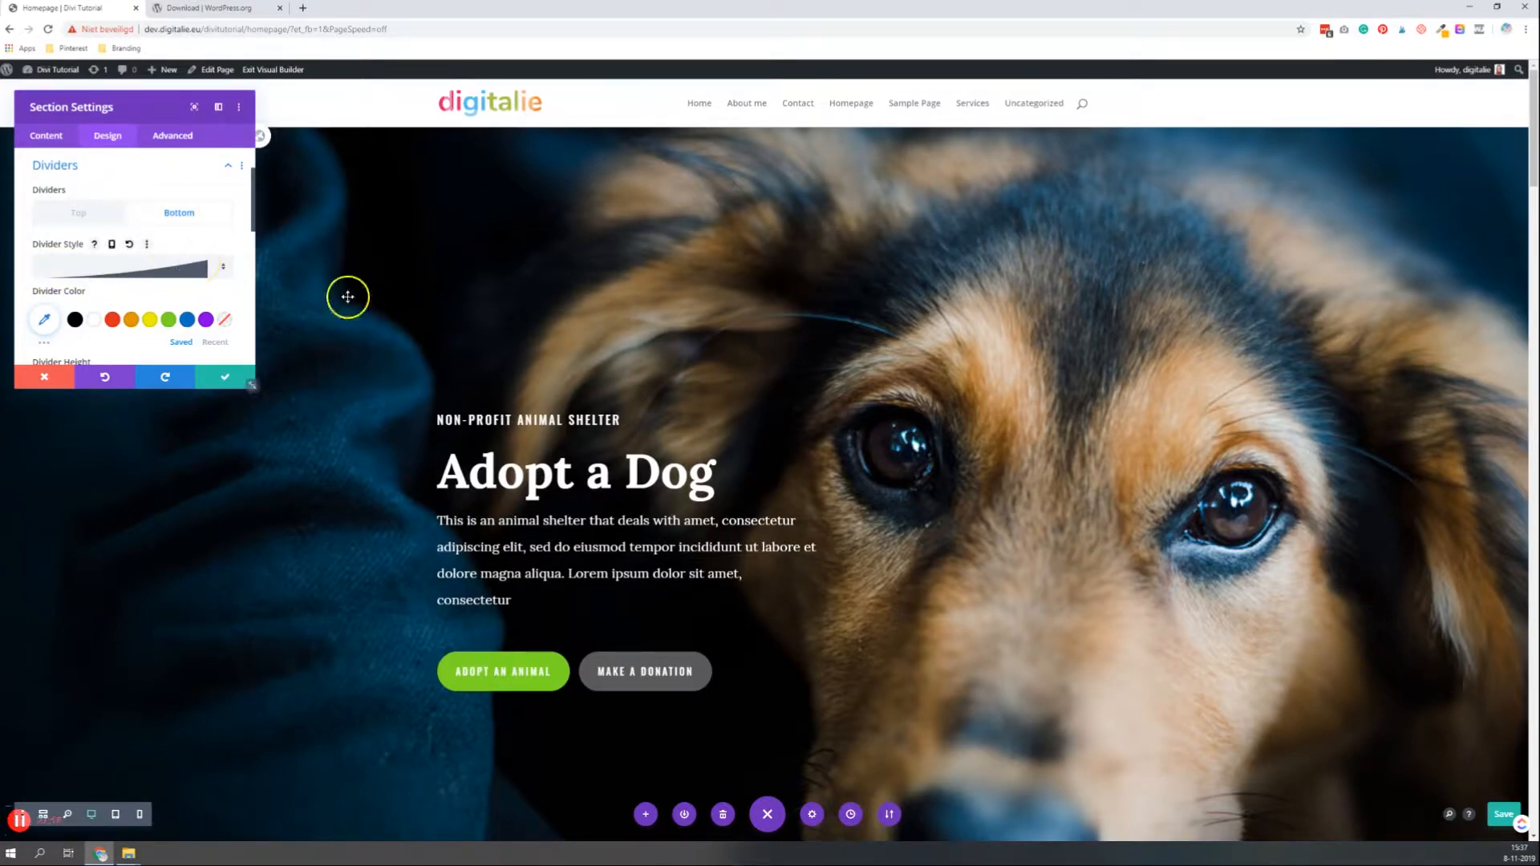
scroll(437, 310, down, 5)
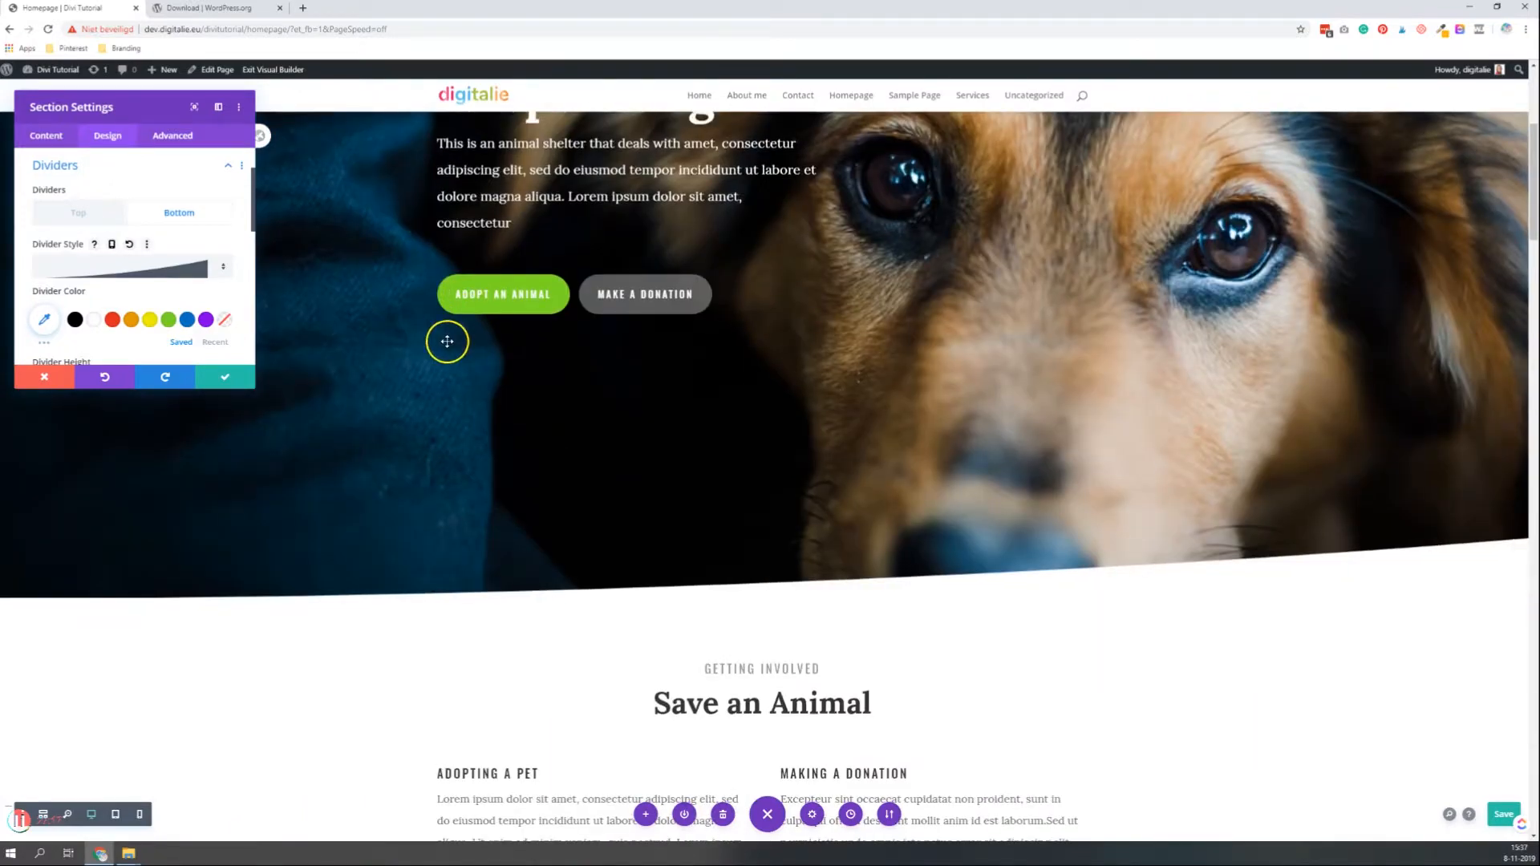
Try a layered V-shaped style and a layered wave style for the header section's bottom divider
click(161, 279)
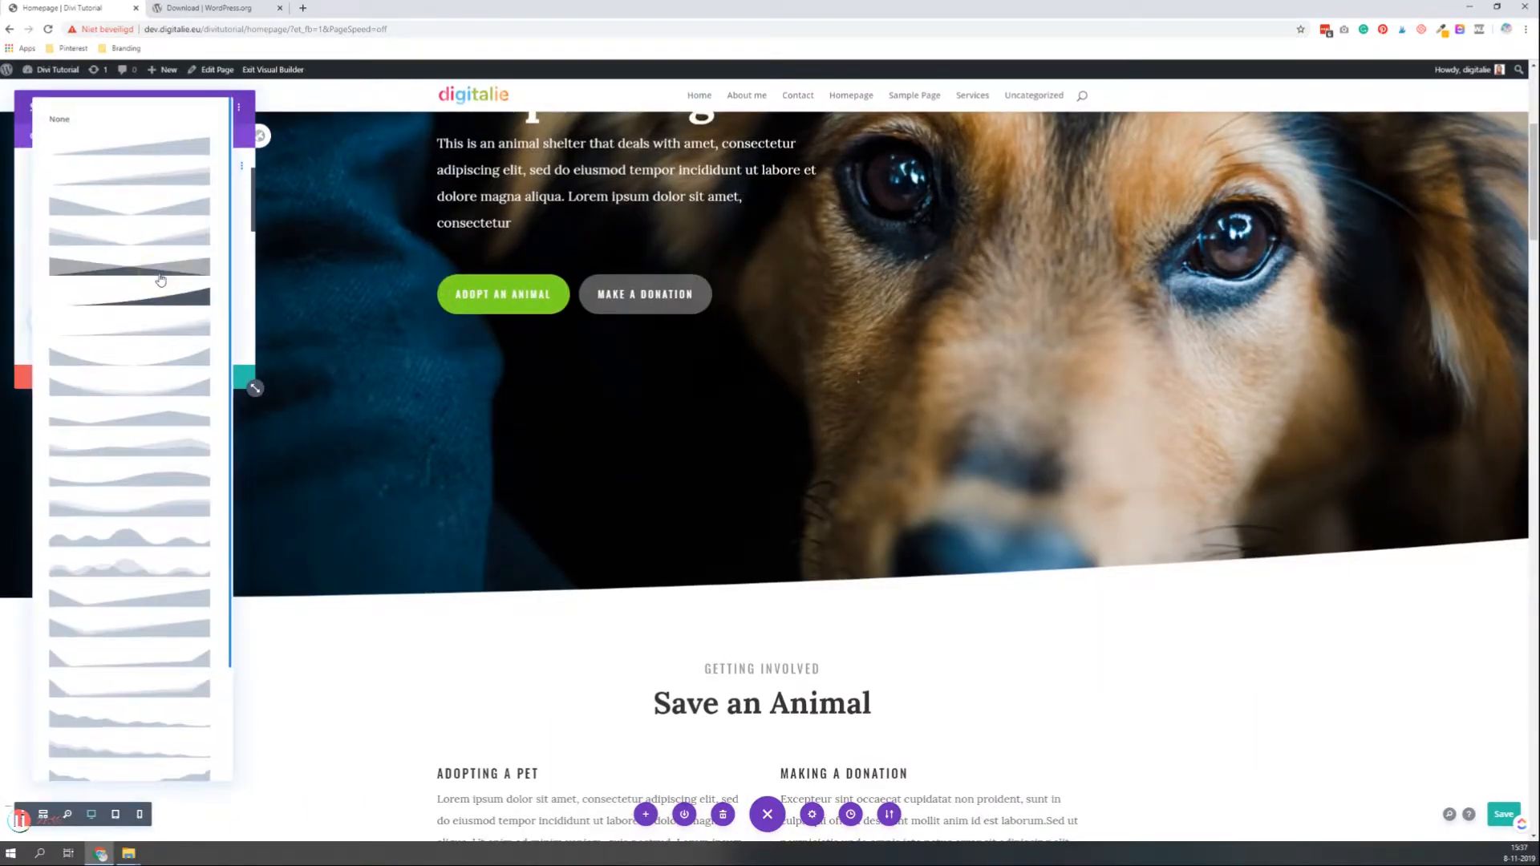
click(161, 245)
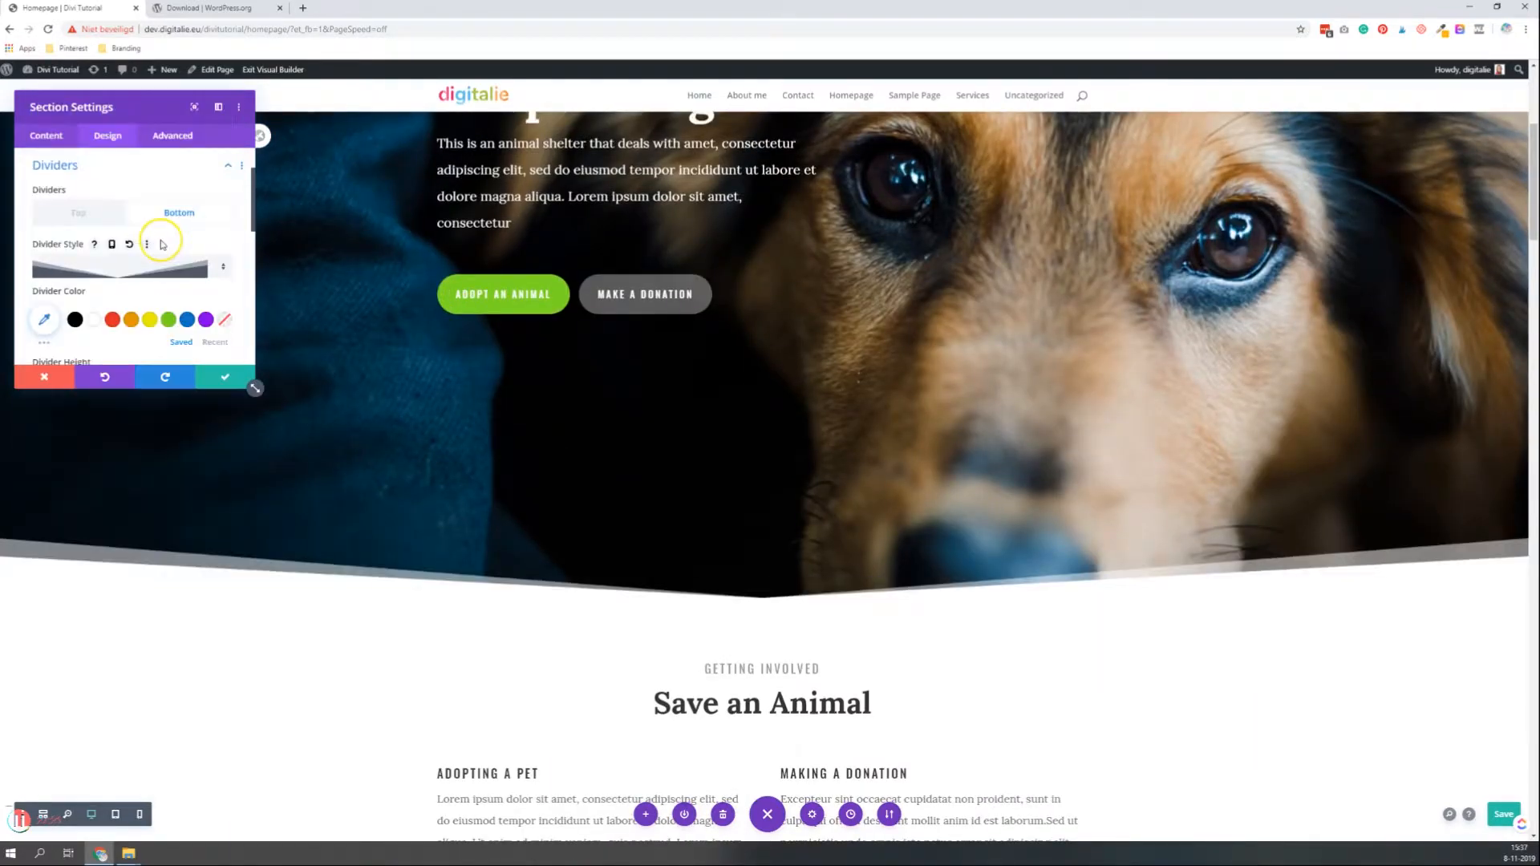
click(157, 265)
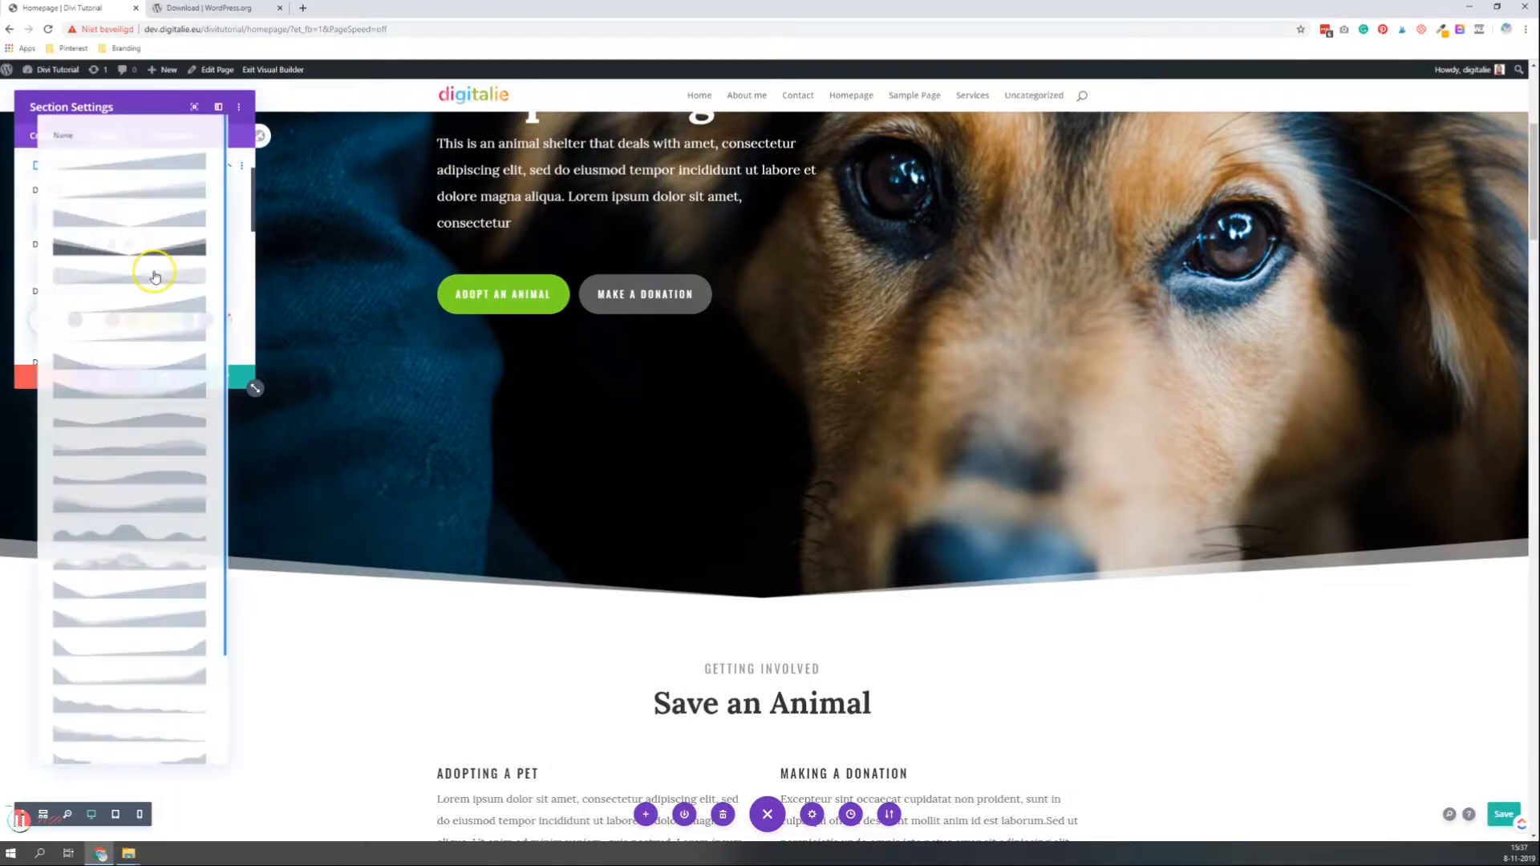
click(151, 566)
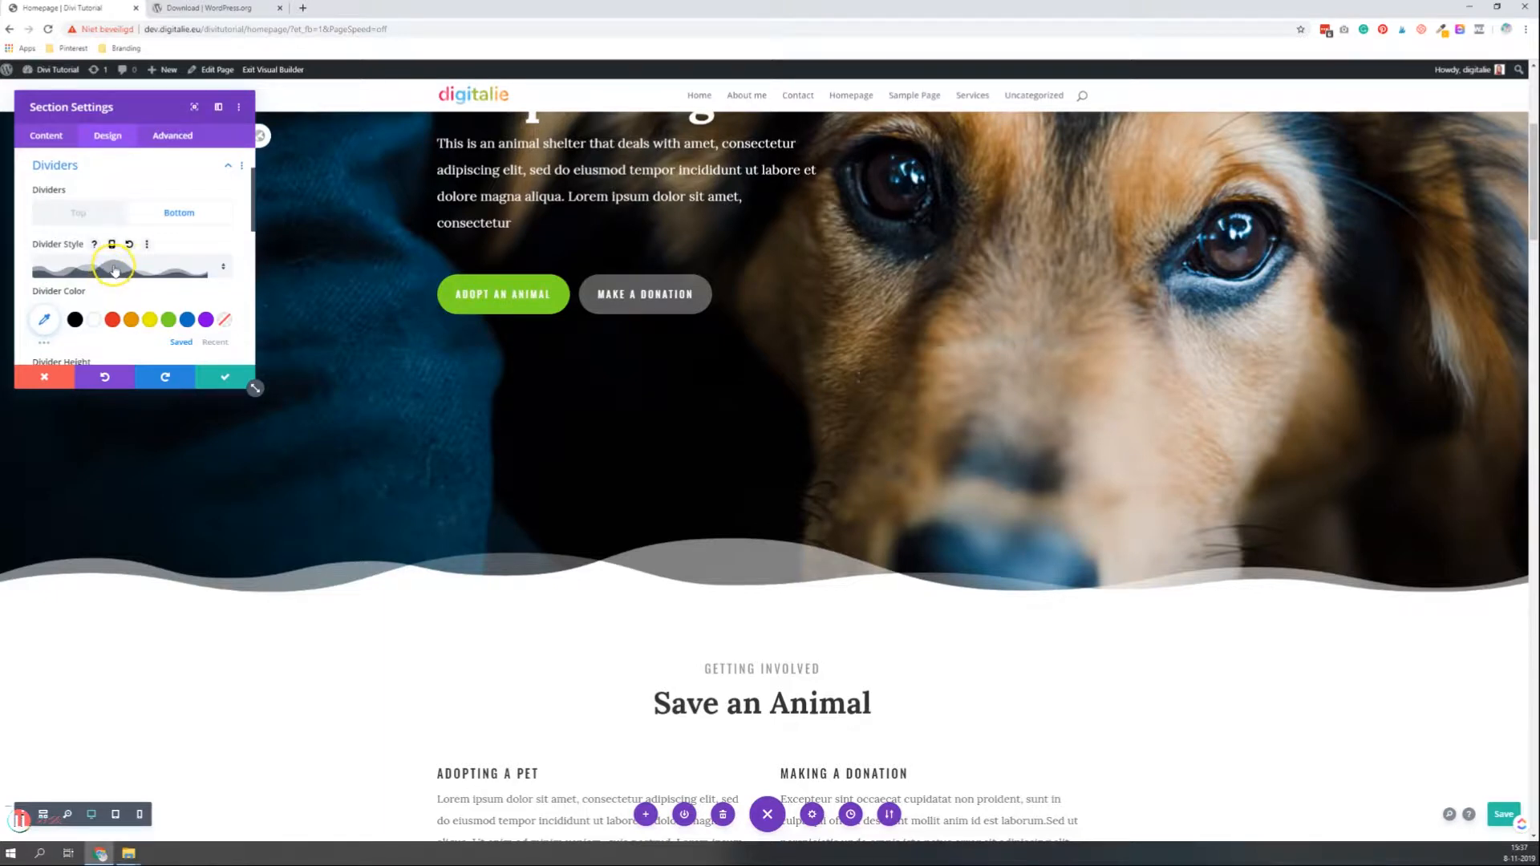
Turn off the bottom divider's horizontal flip and try its vertical flip
scroll(115, 297, down, 2)
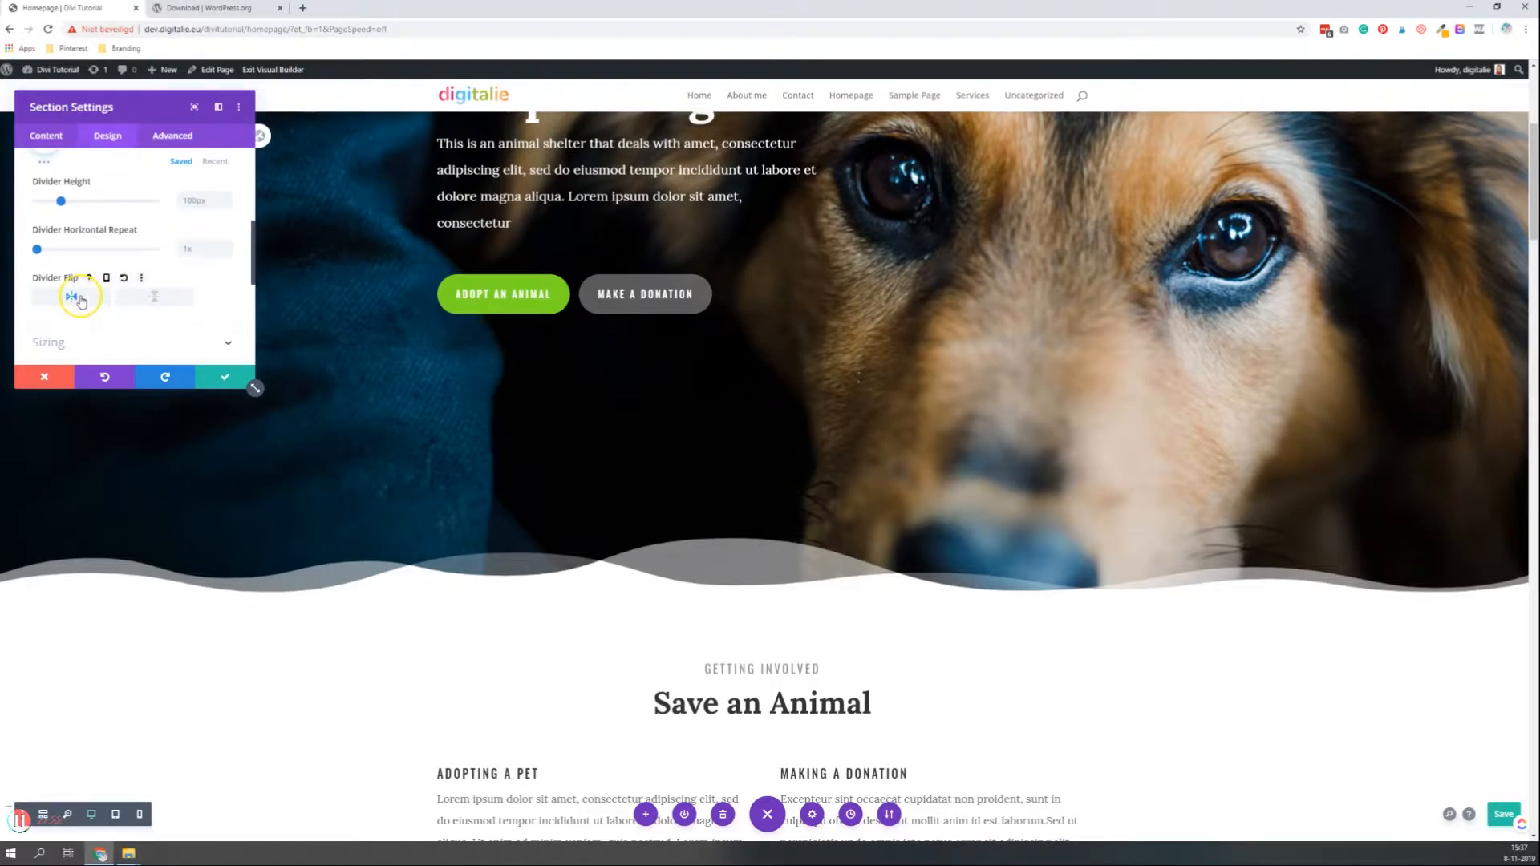
click(80, 301)
click(80, 301)
click(93, 302)
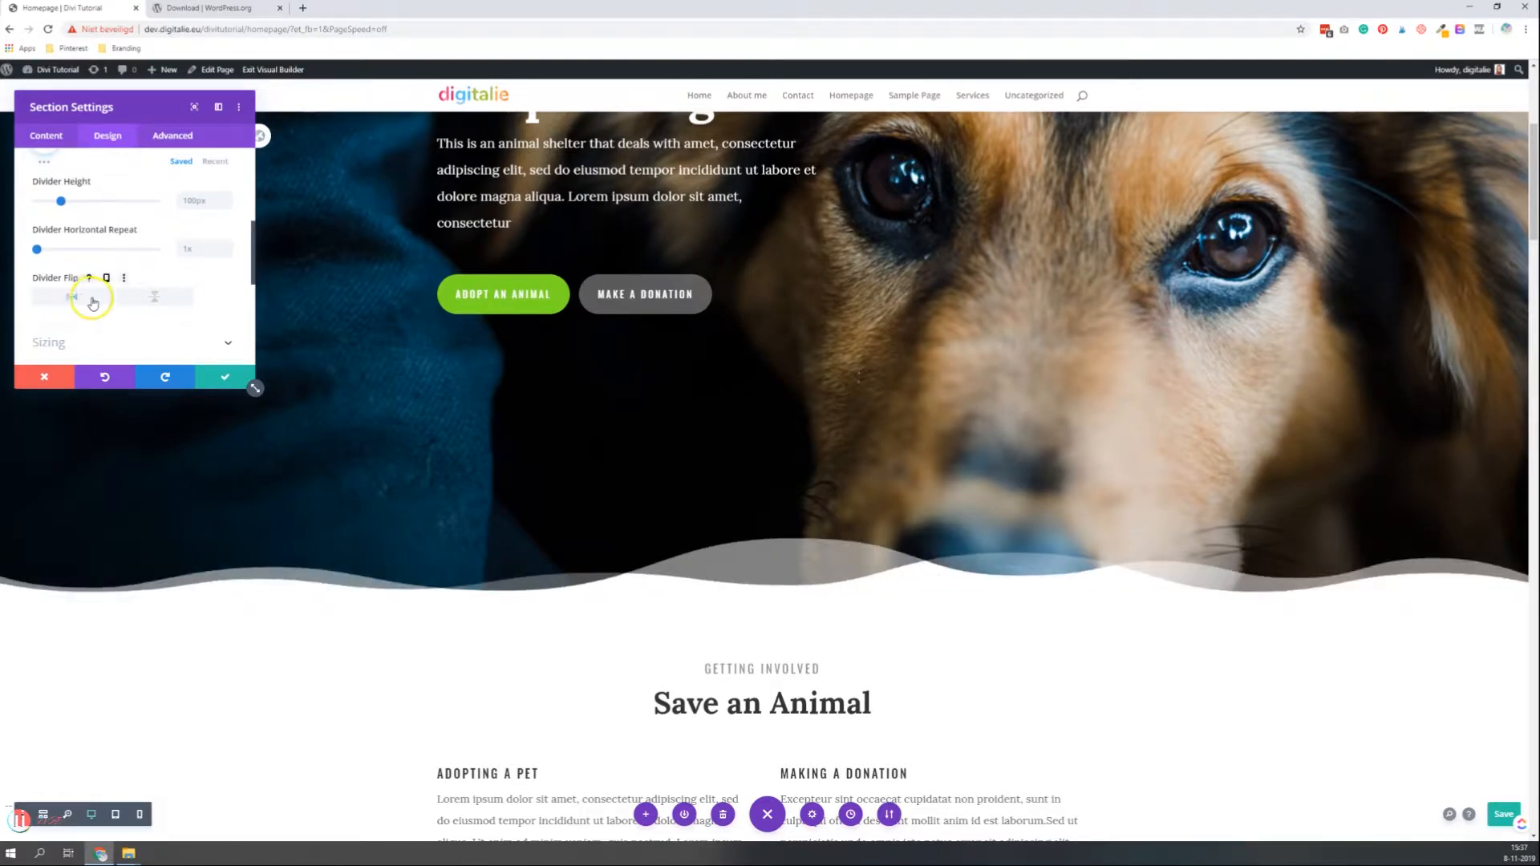
click(160, 302)
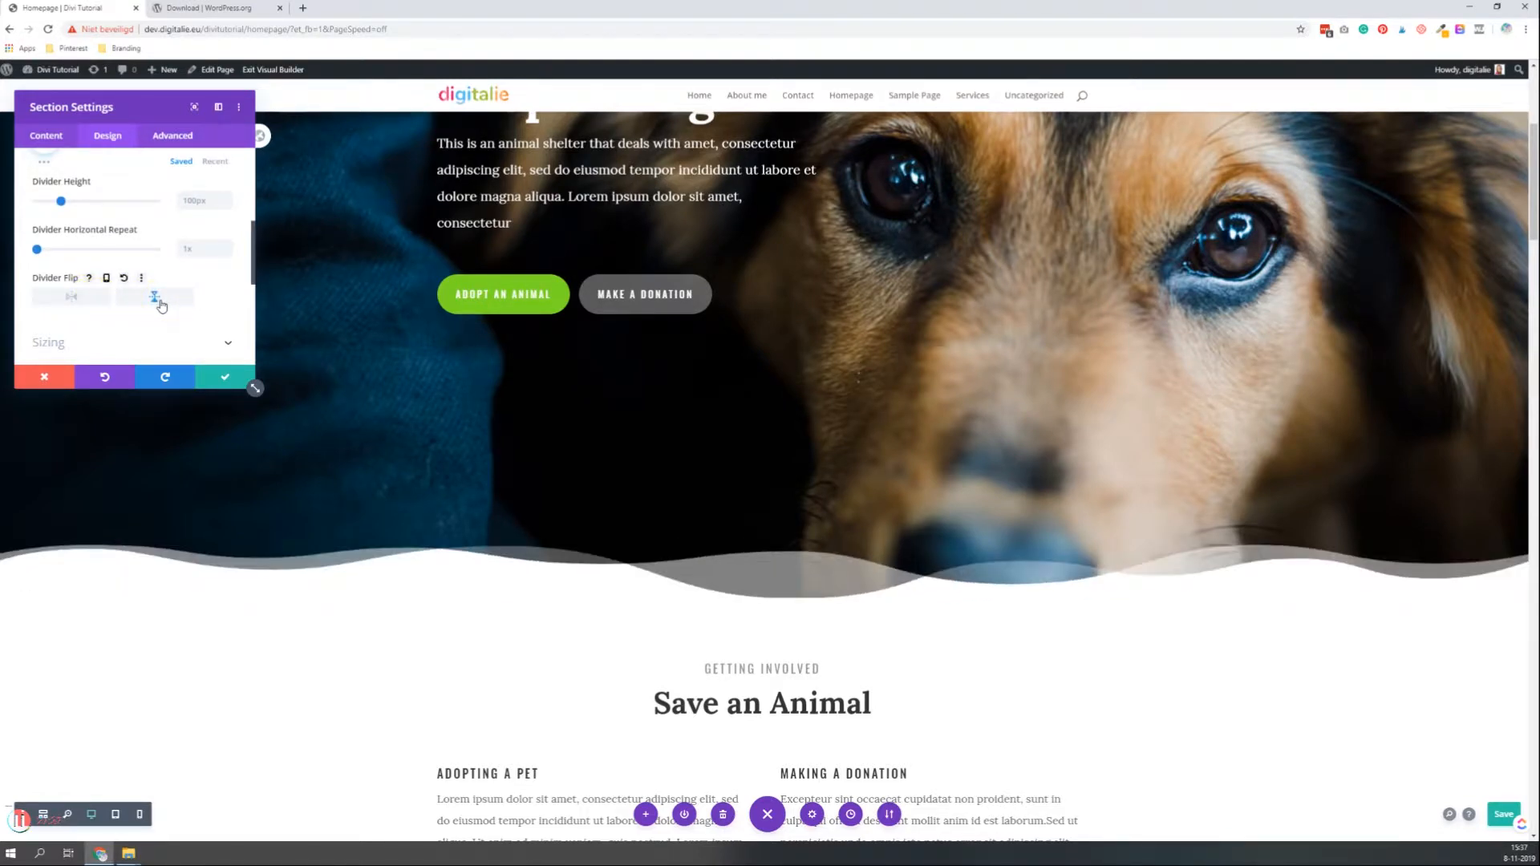
Compare the layered and solid curved slope styles for the header section's bottom divider, and apply the layered one
scroll(156, 289, up, 5)
click(144, 331)
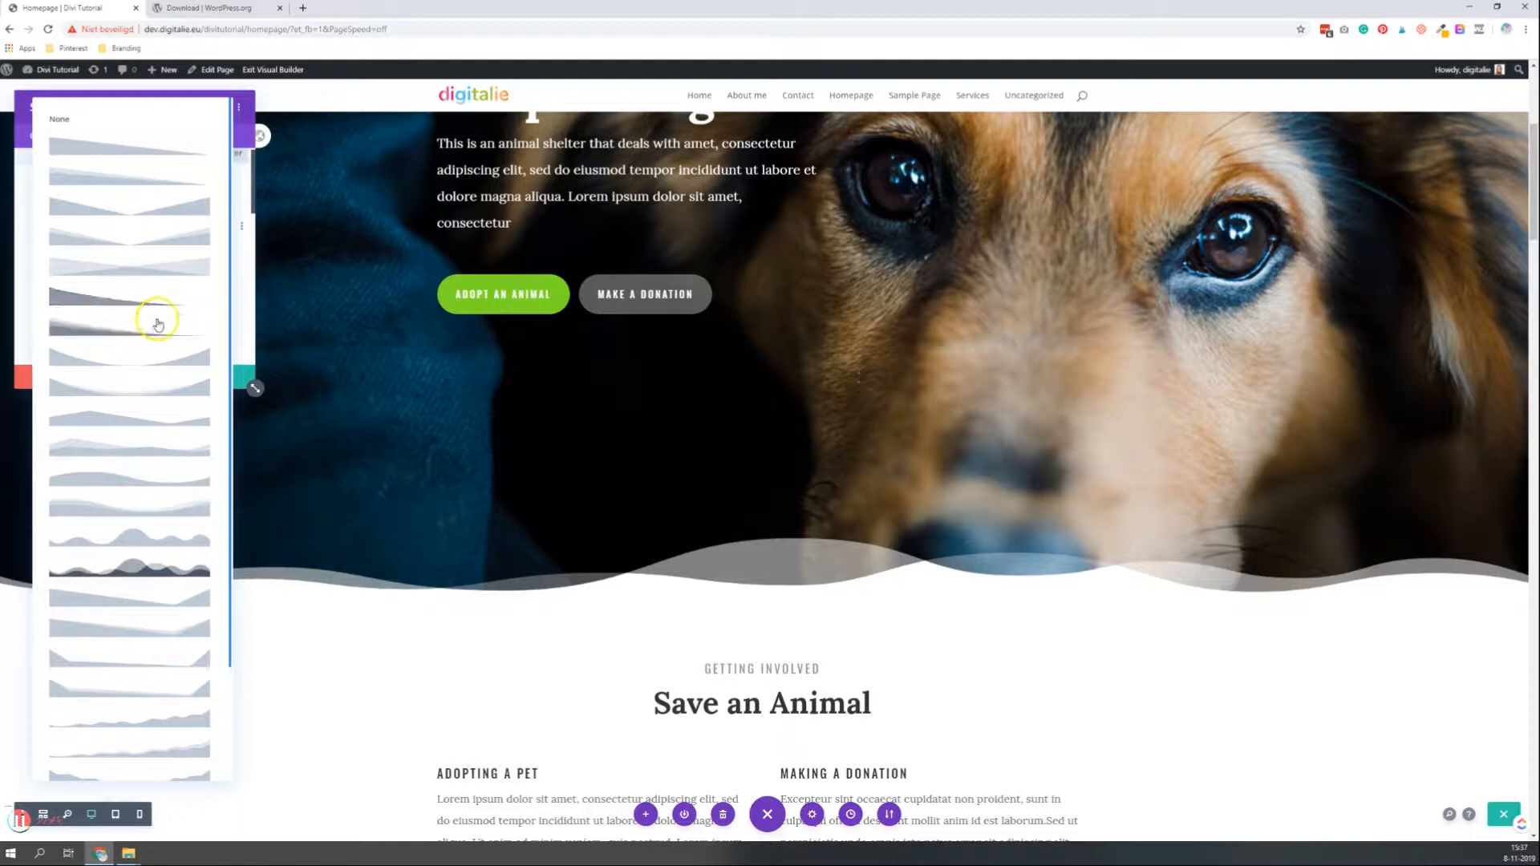
click(160, 328)
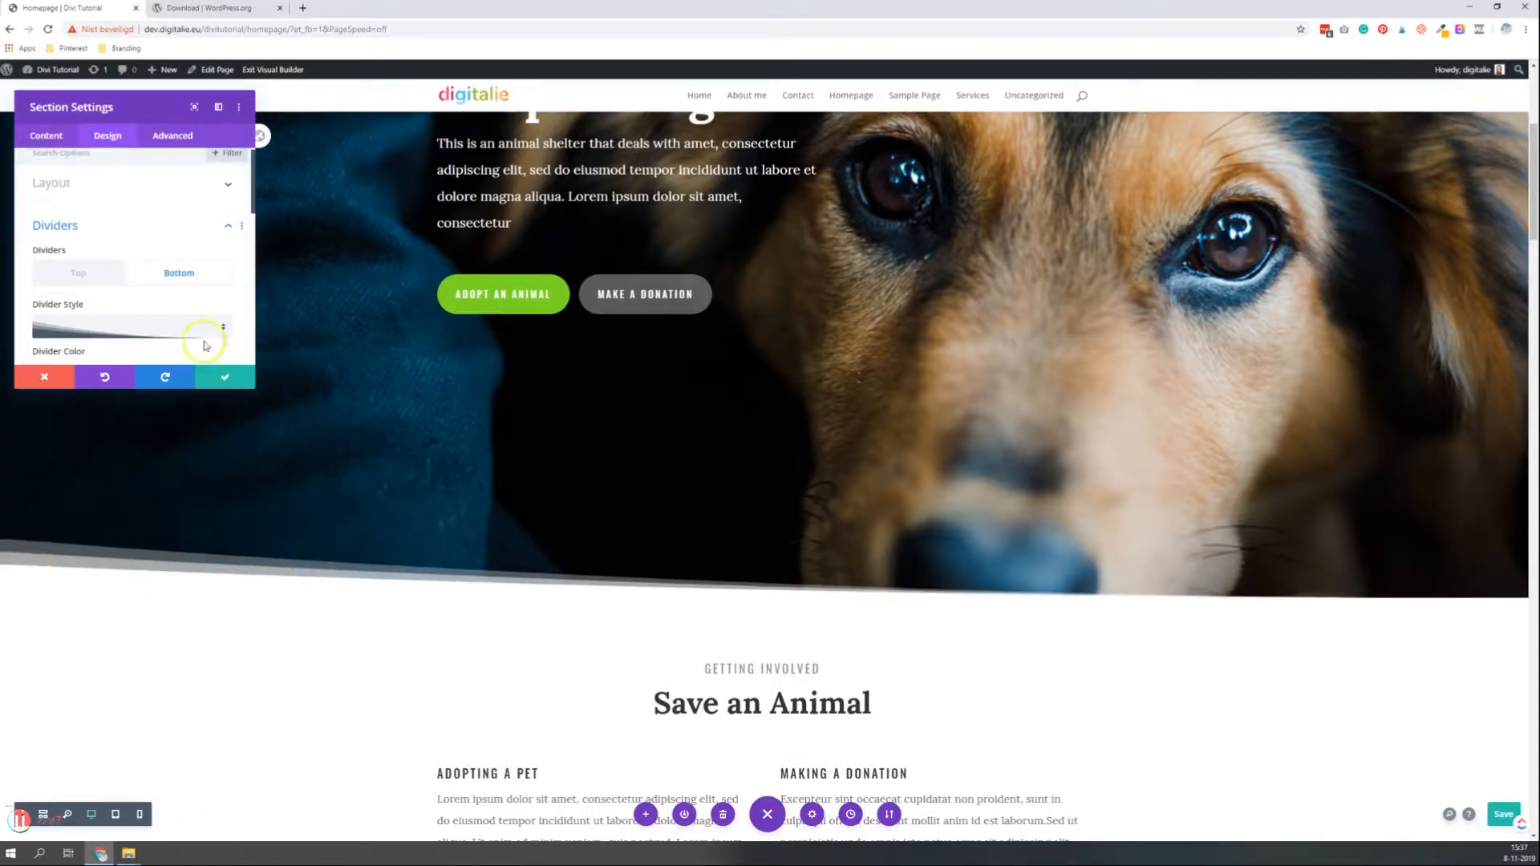
click(73, 332)
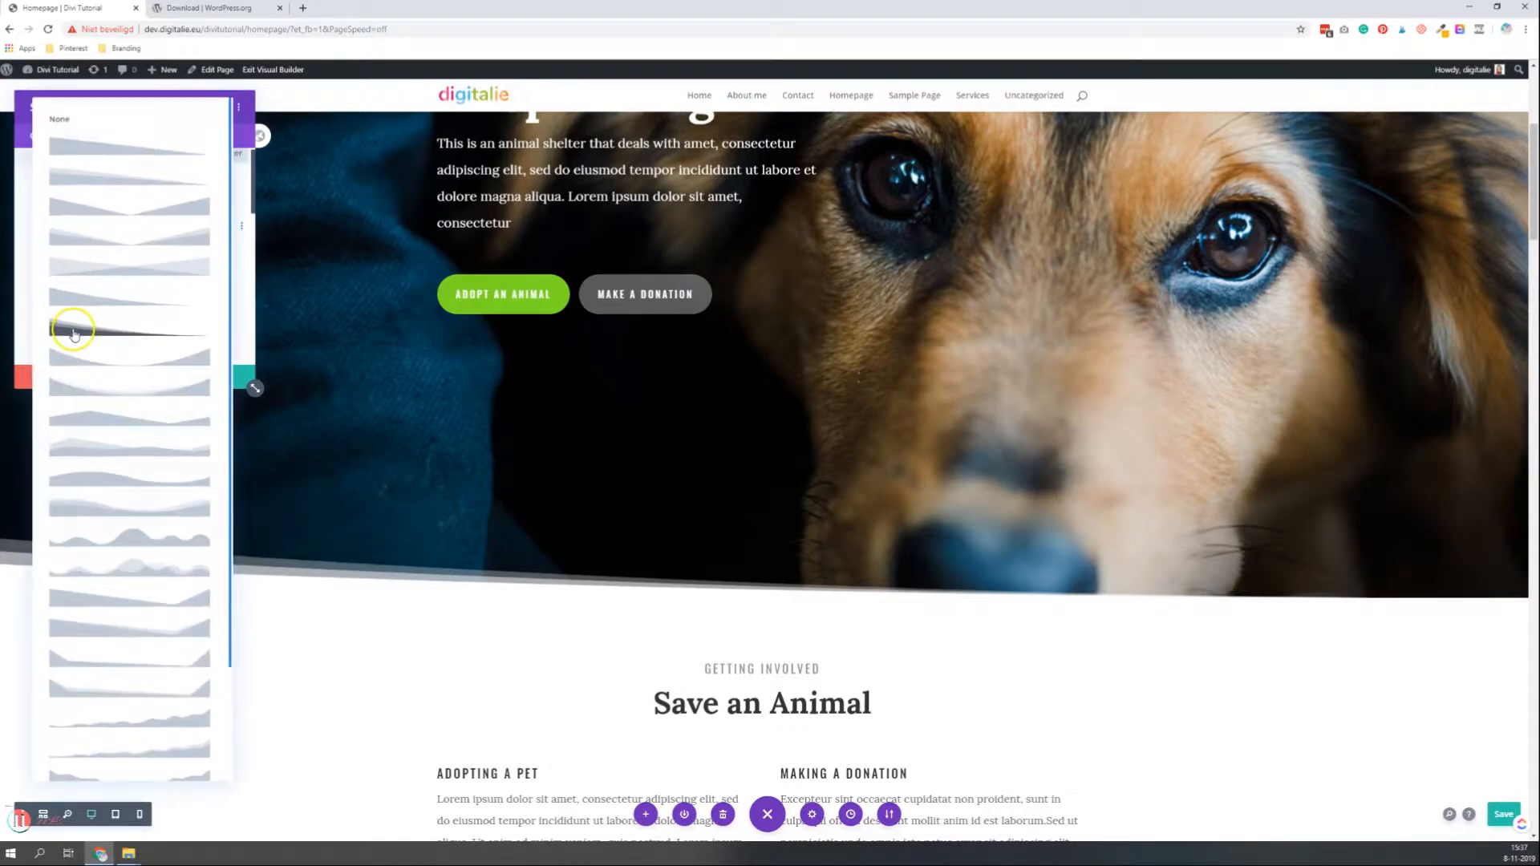
click(93, 309)
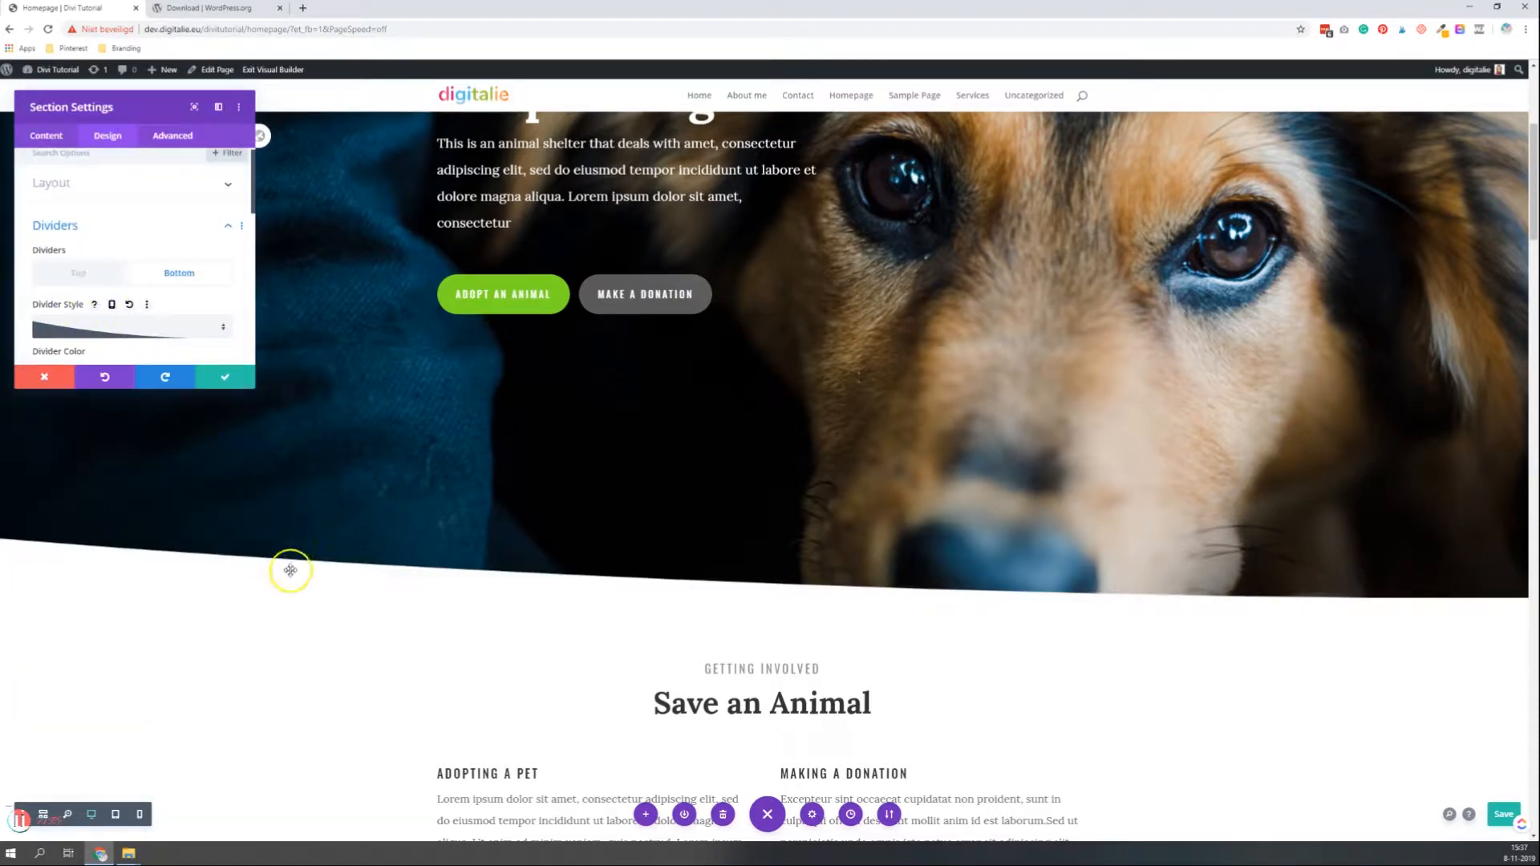
click(50, 335)
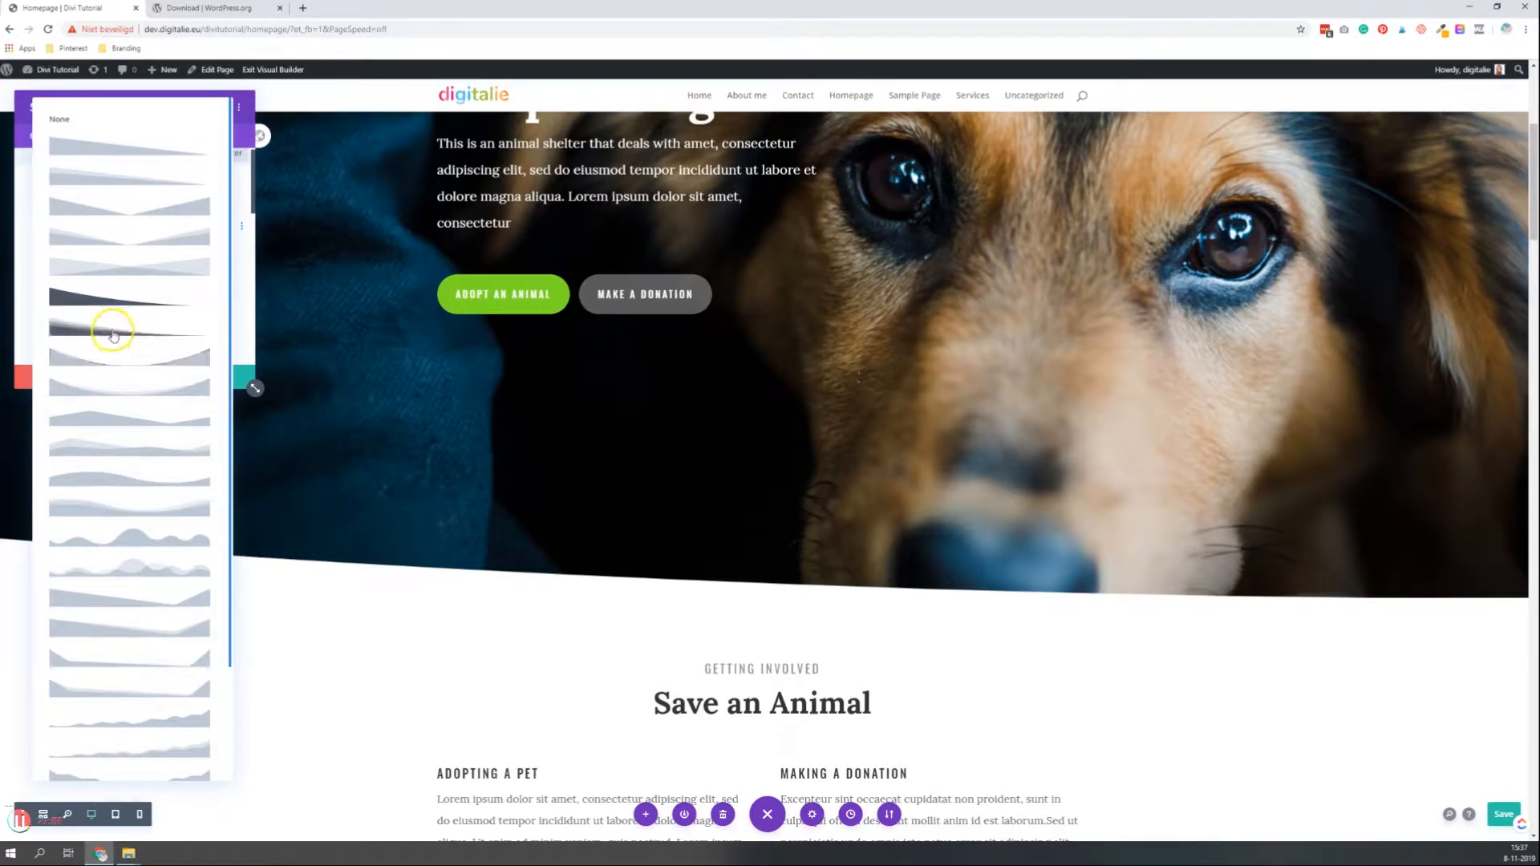
click(120, 338)
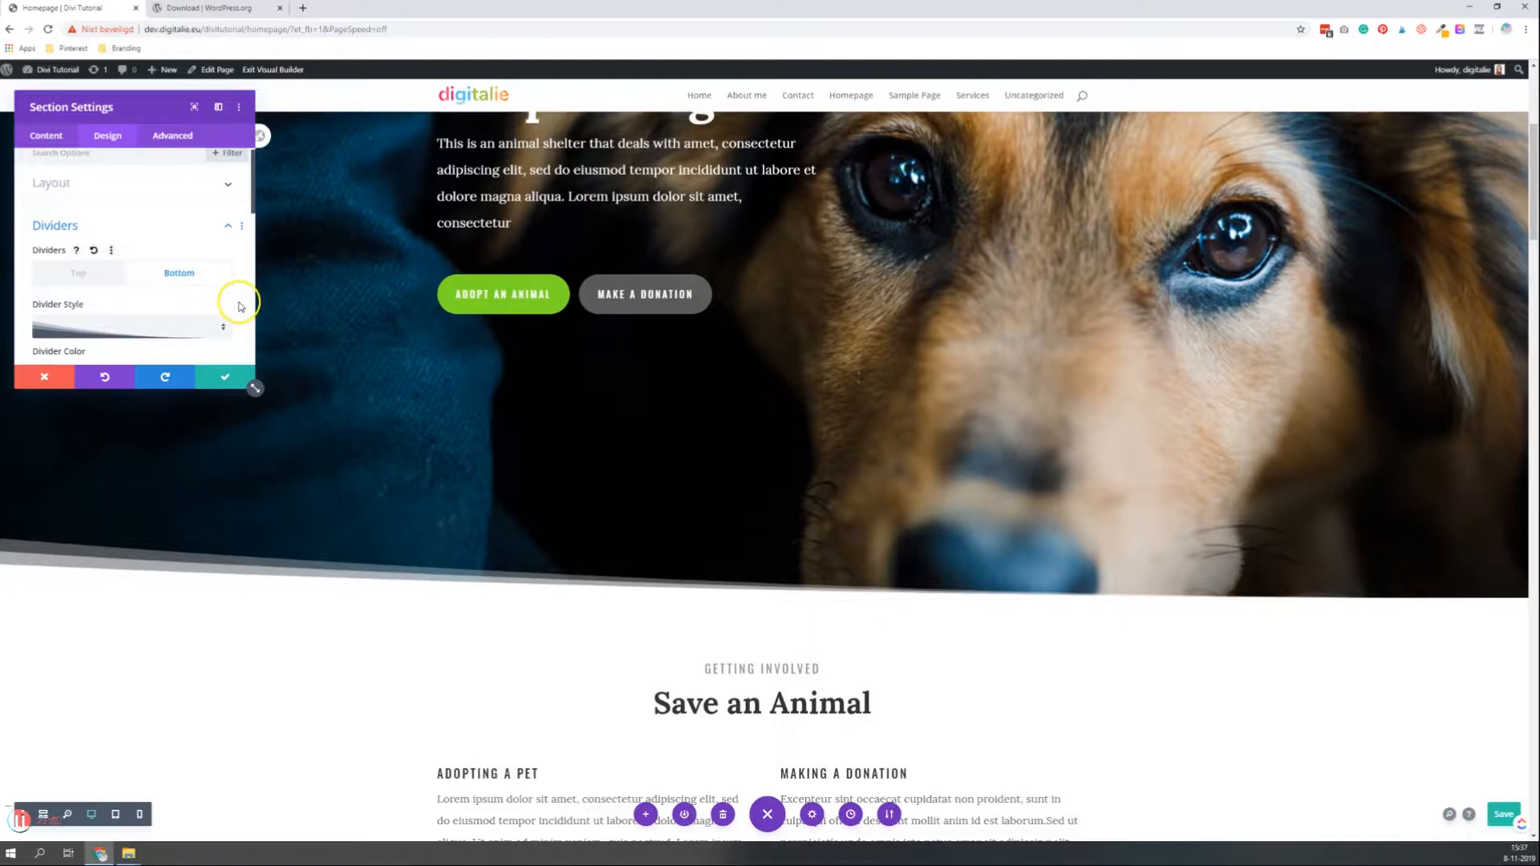
scroll(243, 309, down, 1)
scroll(246, 309, down, 1)
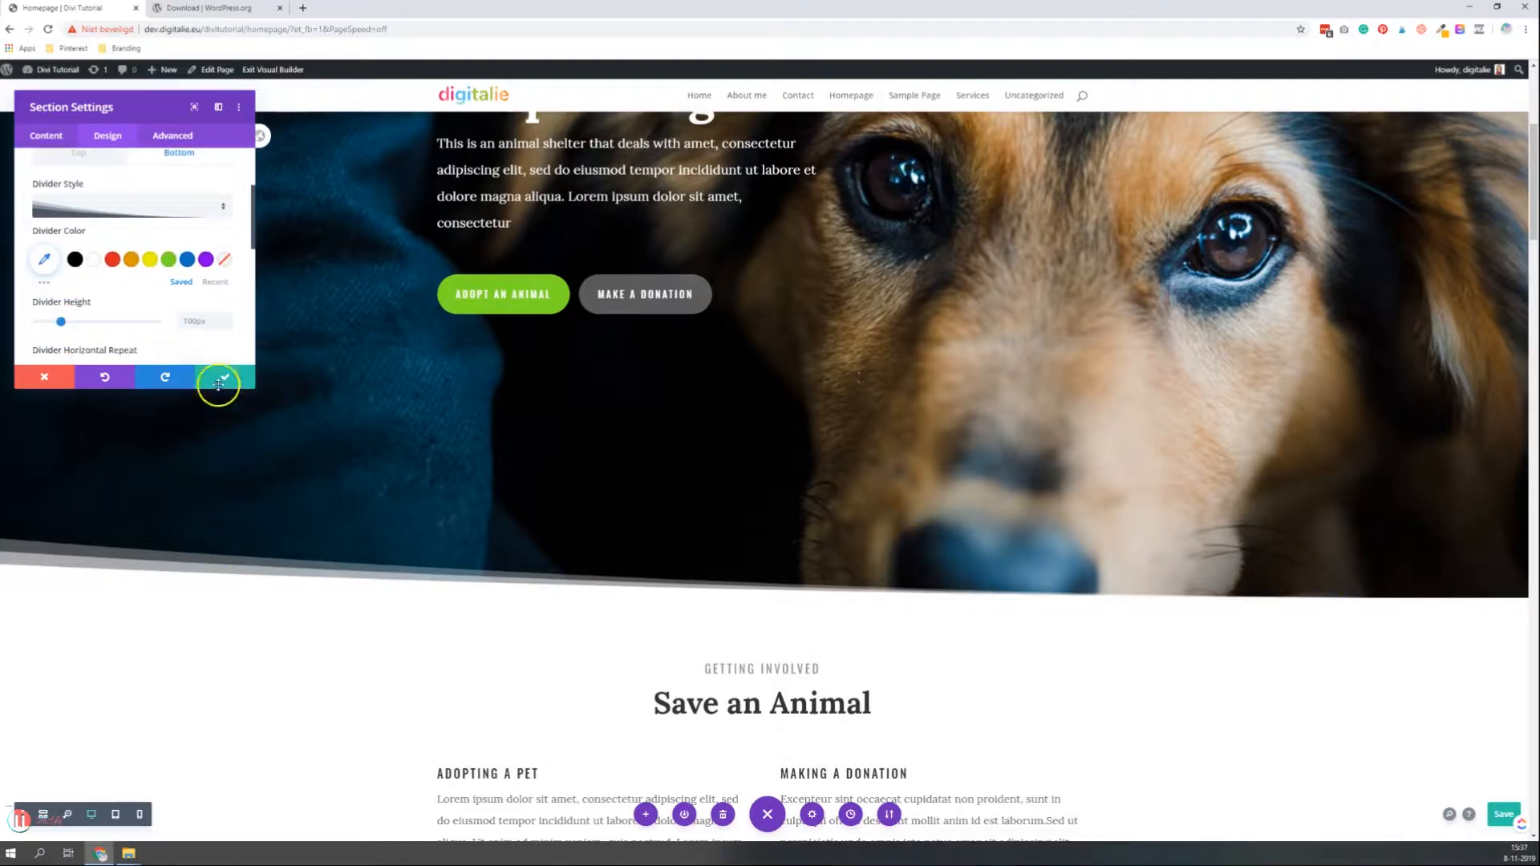
Try the header section's bottom divider with horizontal and vertical flips in different combinations, ending with both flips off
scroll(135, 330, down, 1)
scroll(112, 325, down, 1)
click(65, 299)
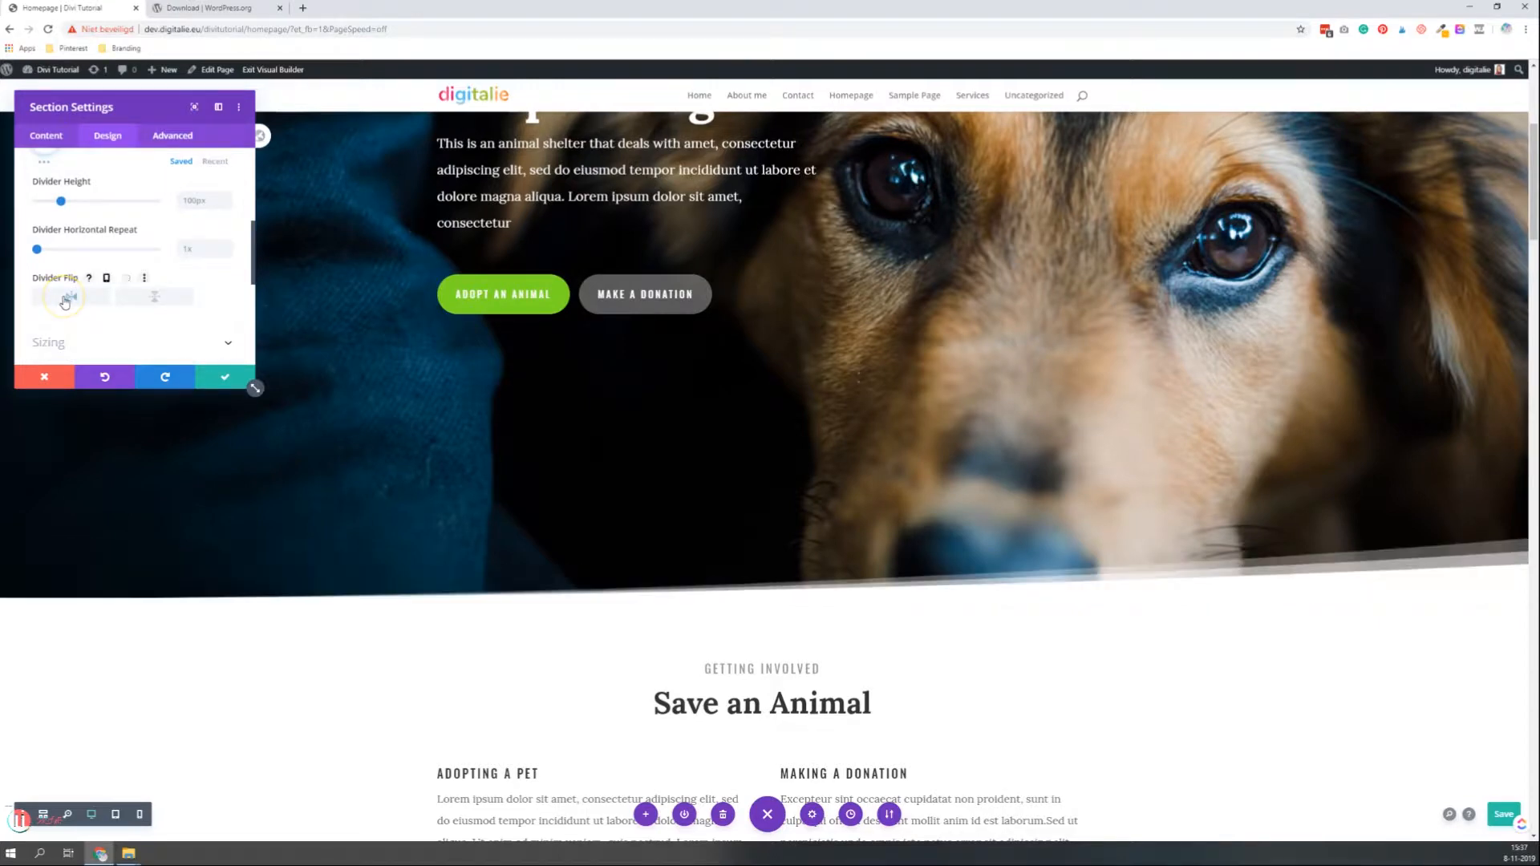
click(72, 302)
click(71, 301)
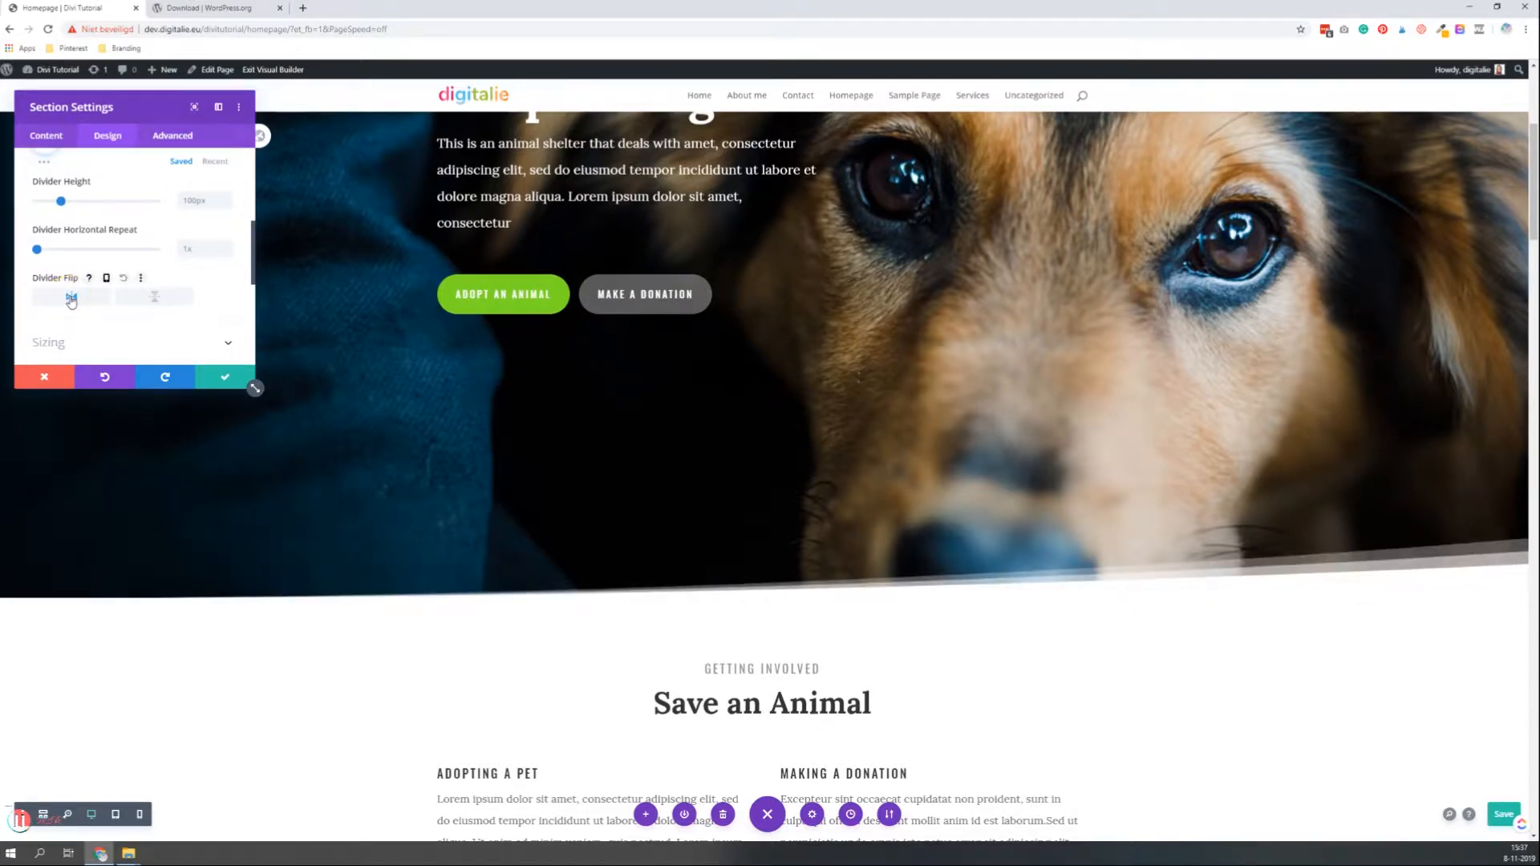
click(156, 298)
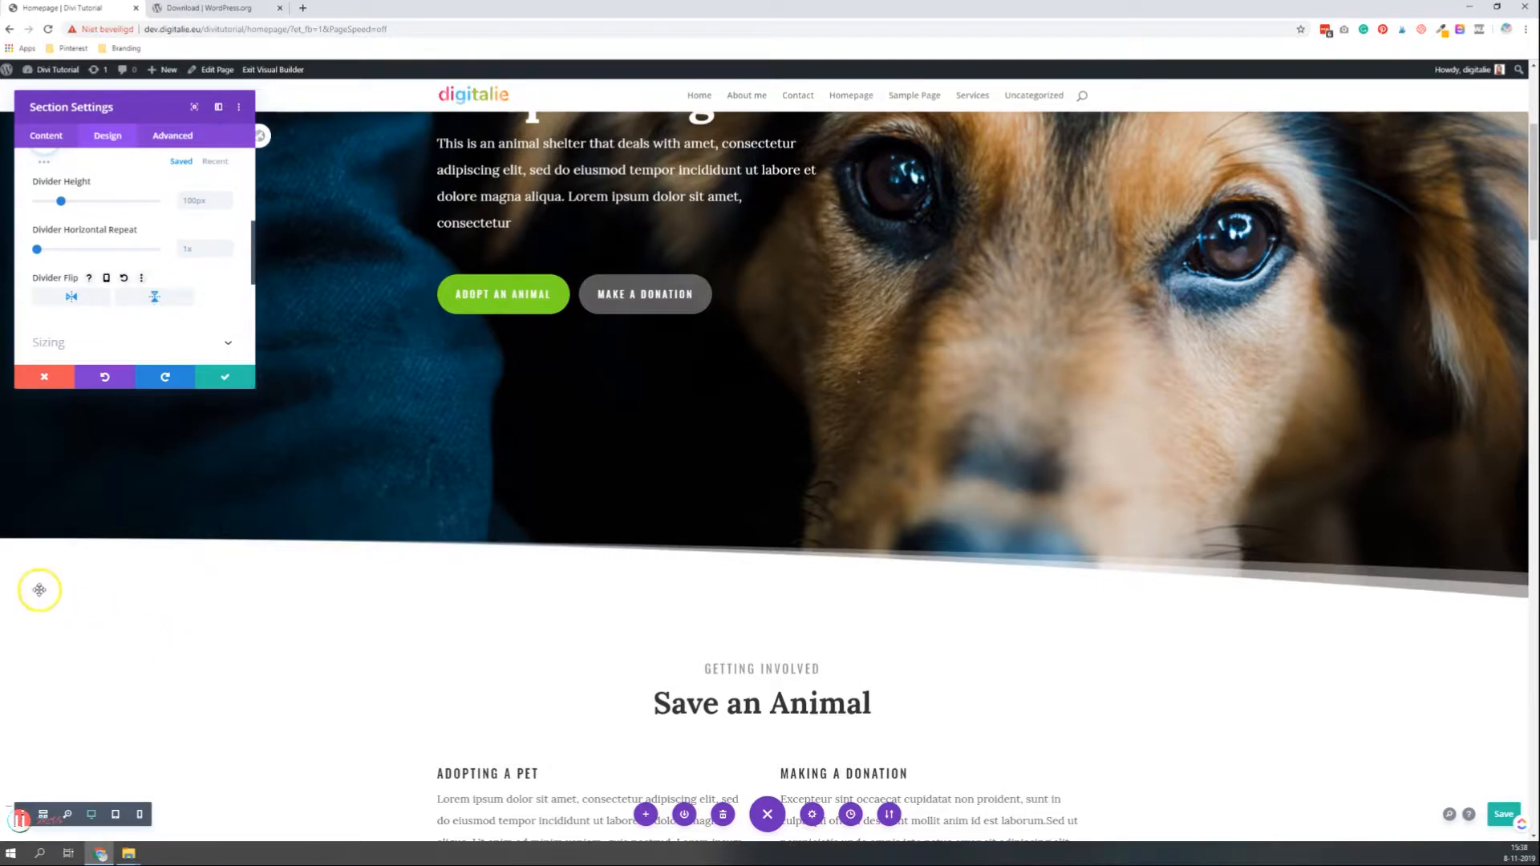
click(111, 296)
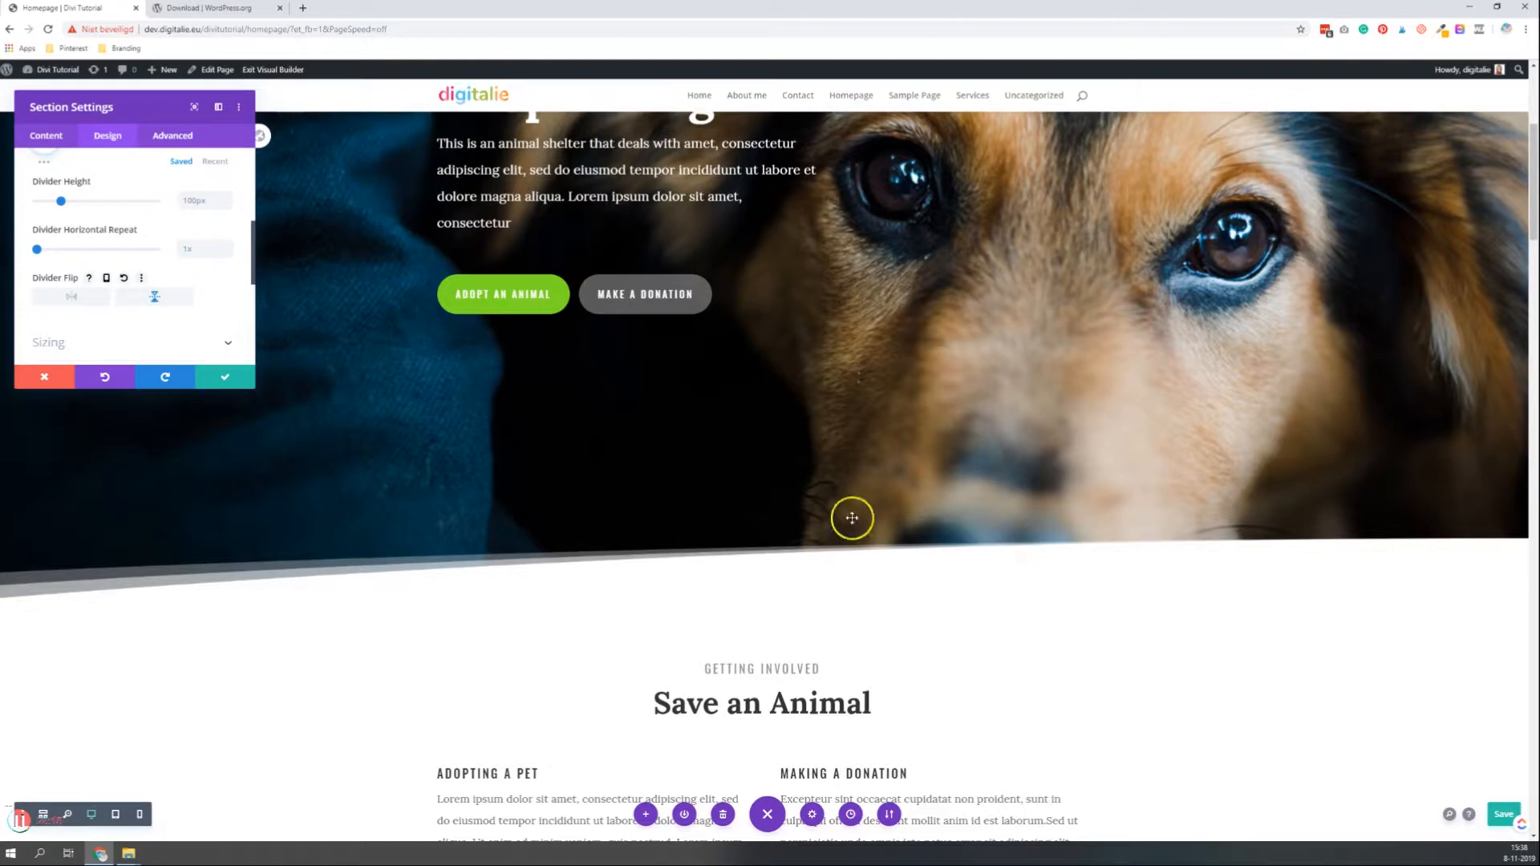
click(88, 301)
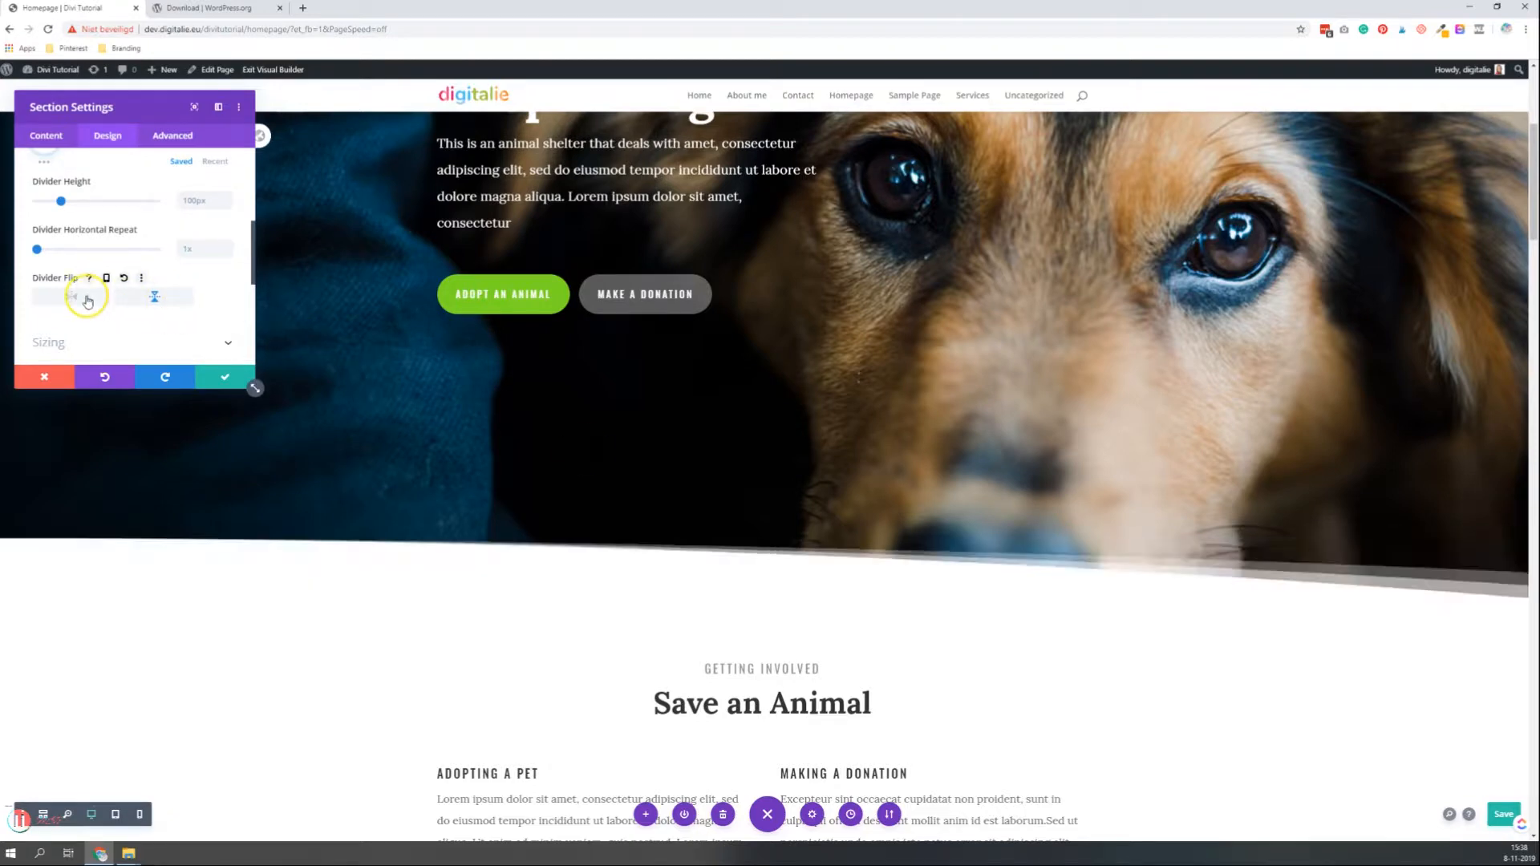
click(156, 303)
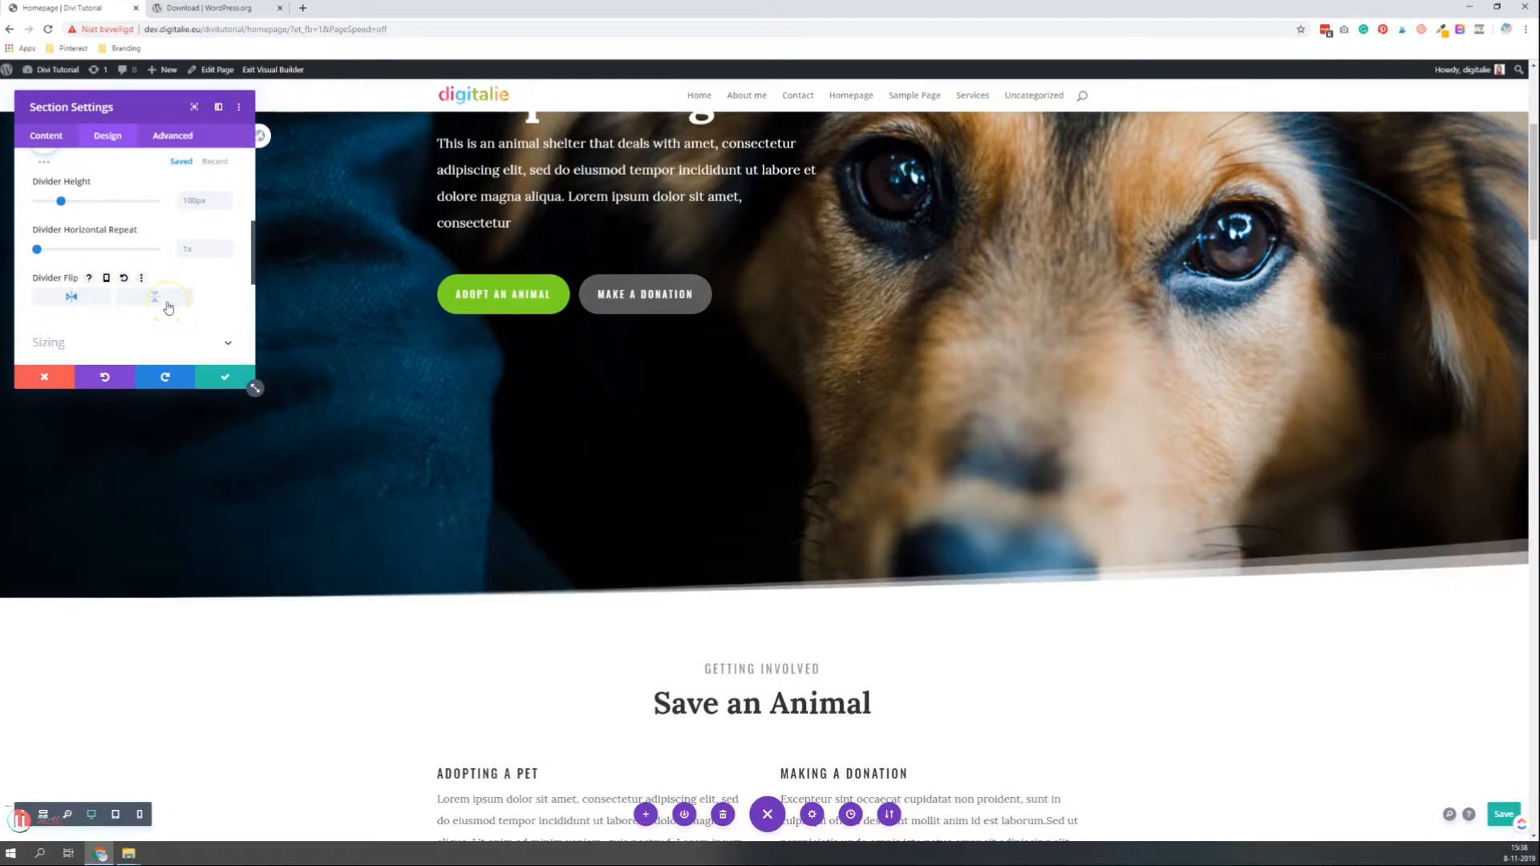
click(152, 304)
click(153, 302)
click(90, 302)
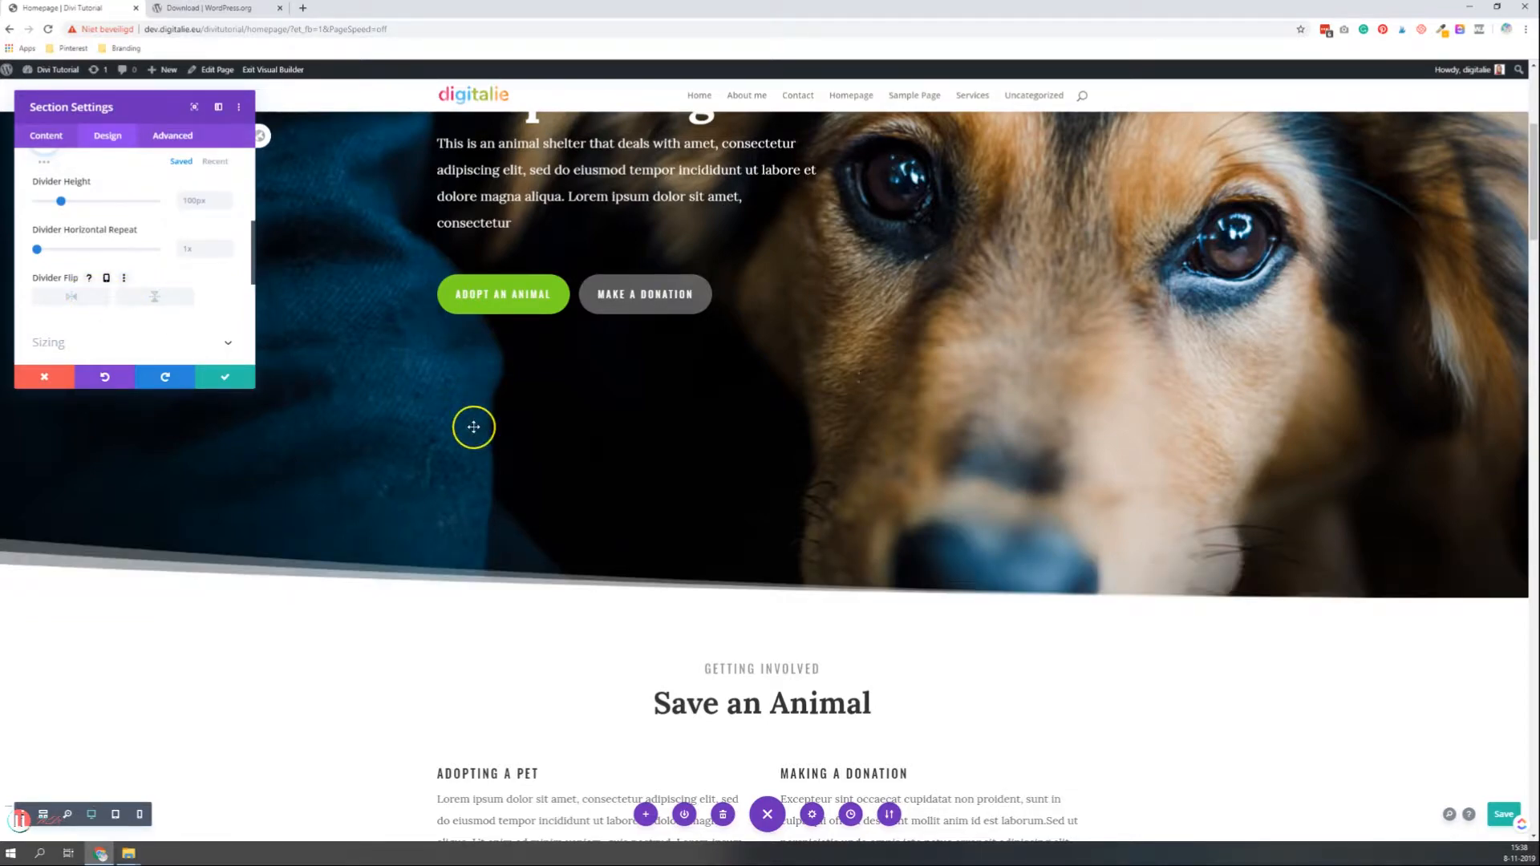
Check how the bottom divider looks while moving through the page, and apply the header section's settings
scroll(474, 426, up, 3)
scroll(474, 427, down, 3)
scroll(474, 427, down, 1)
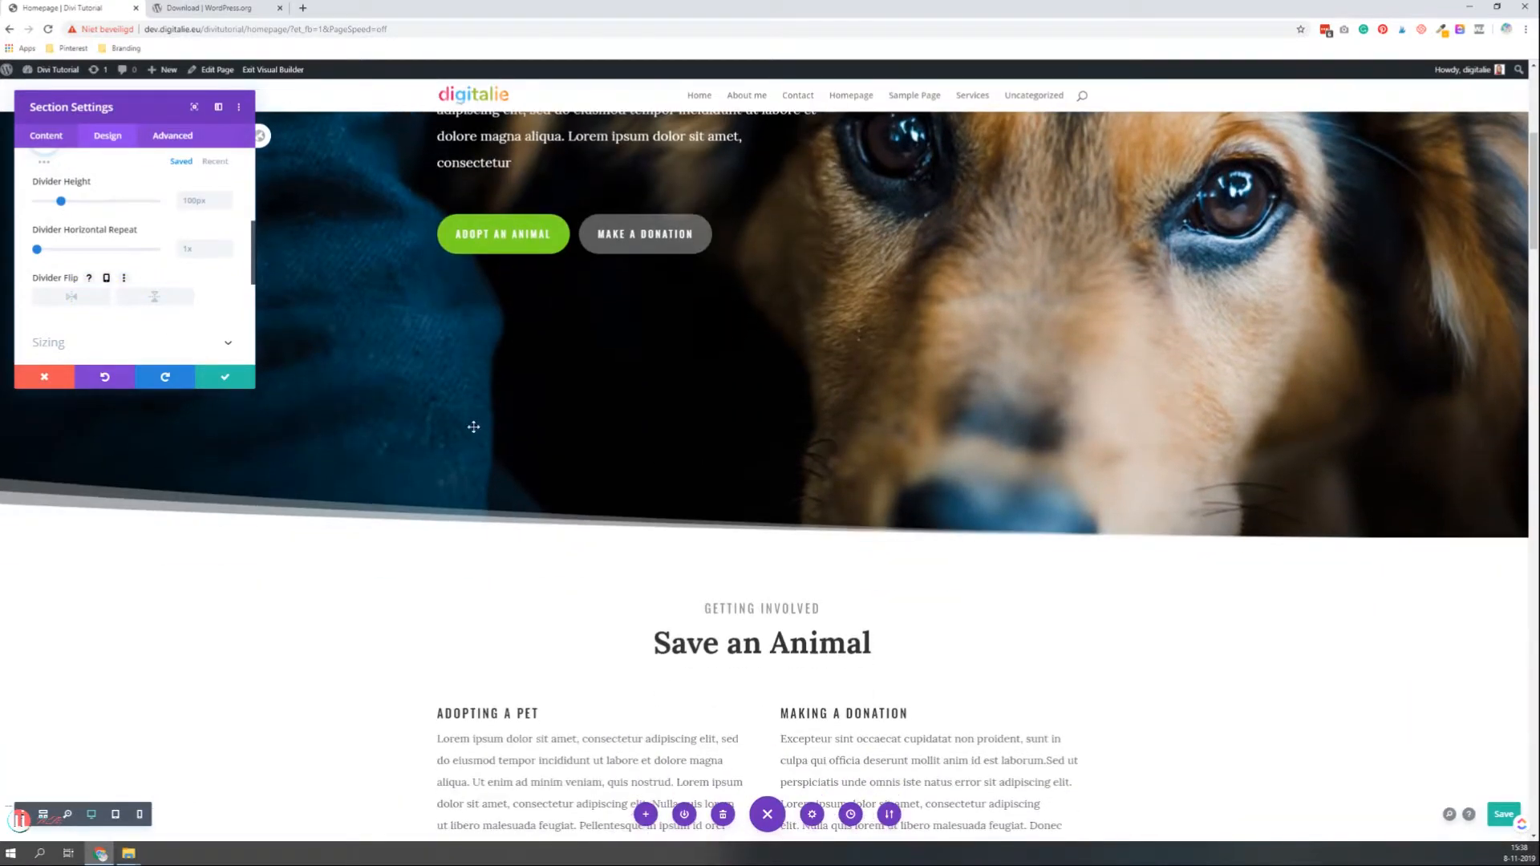
scroll(474, 426, up, 4)
scroll(471, 421, down, 4)
click(232, 387)
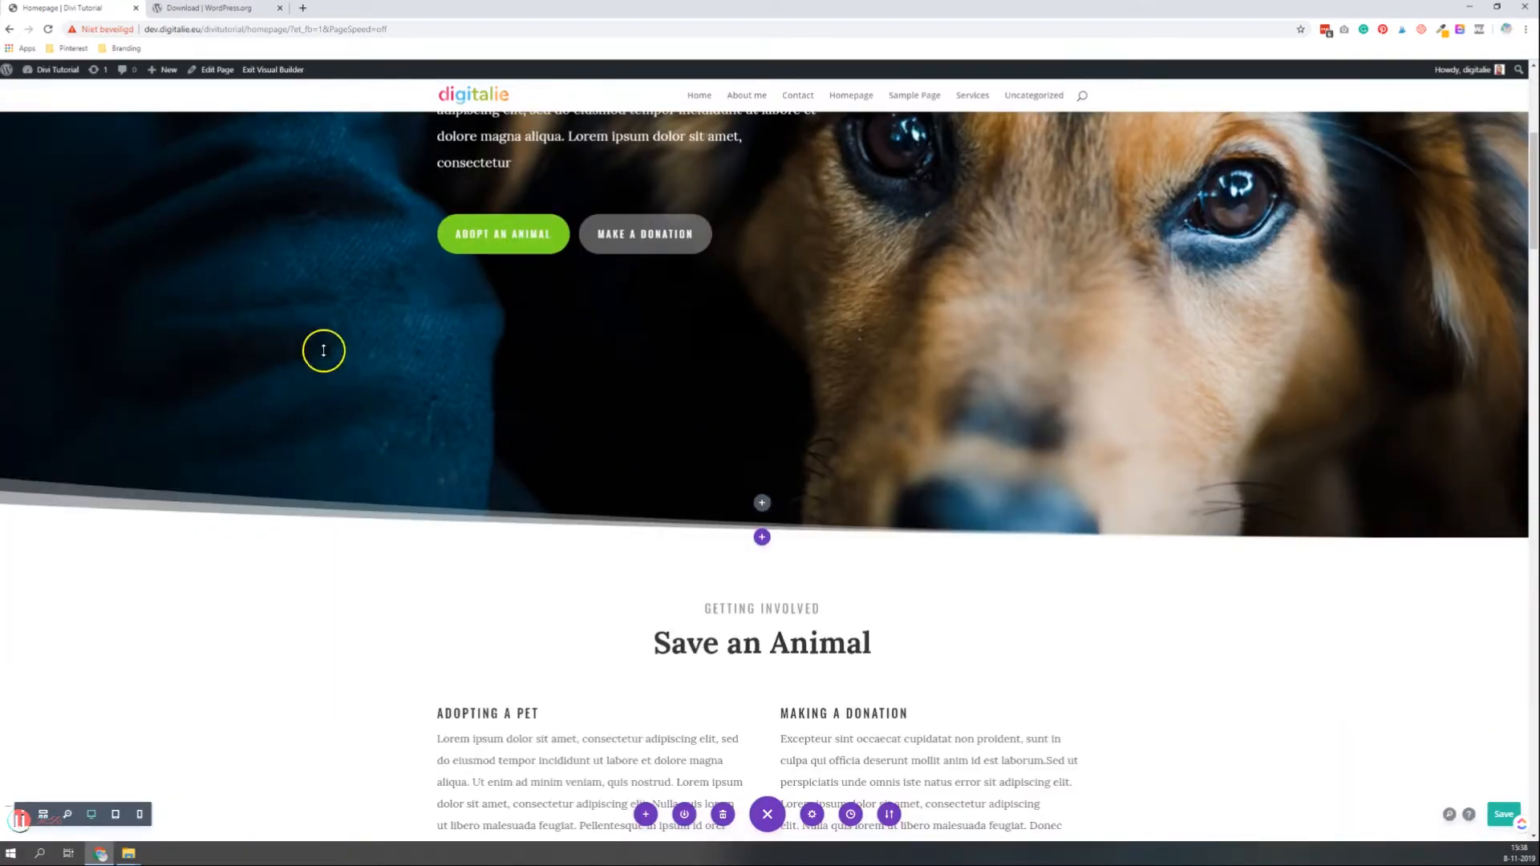
Change the row below the Save an Animal heading to a layout with three equal columns
scroll(494, 417, down, 2)
scroll(494, 418, down, 1)
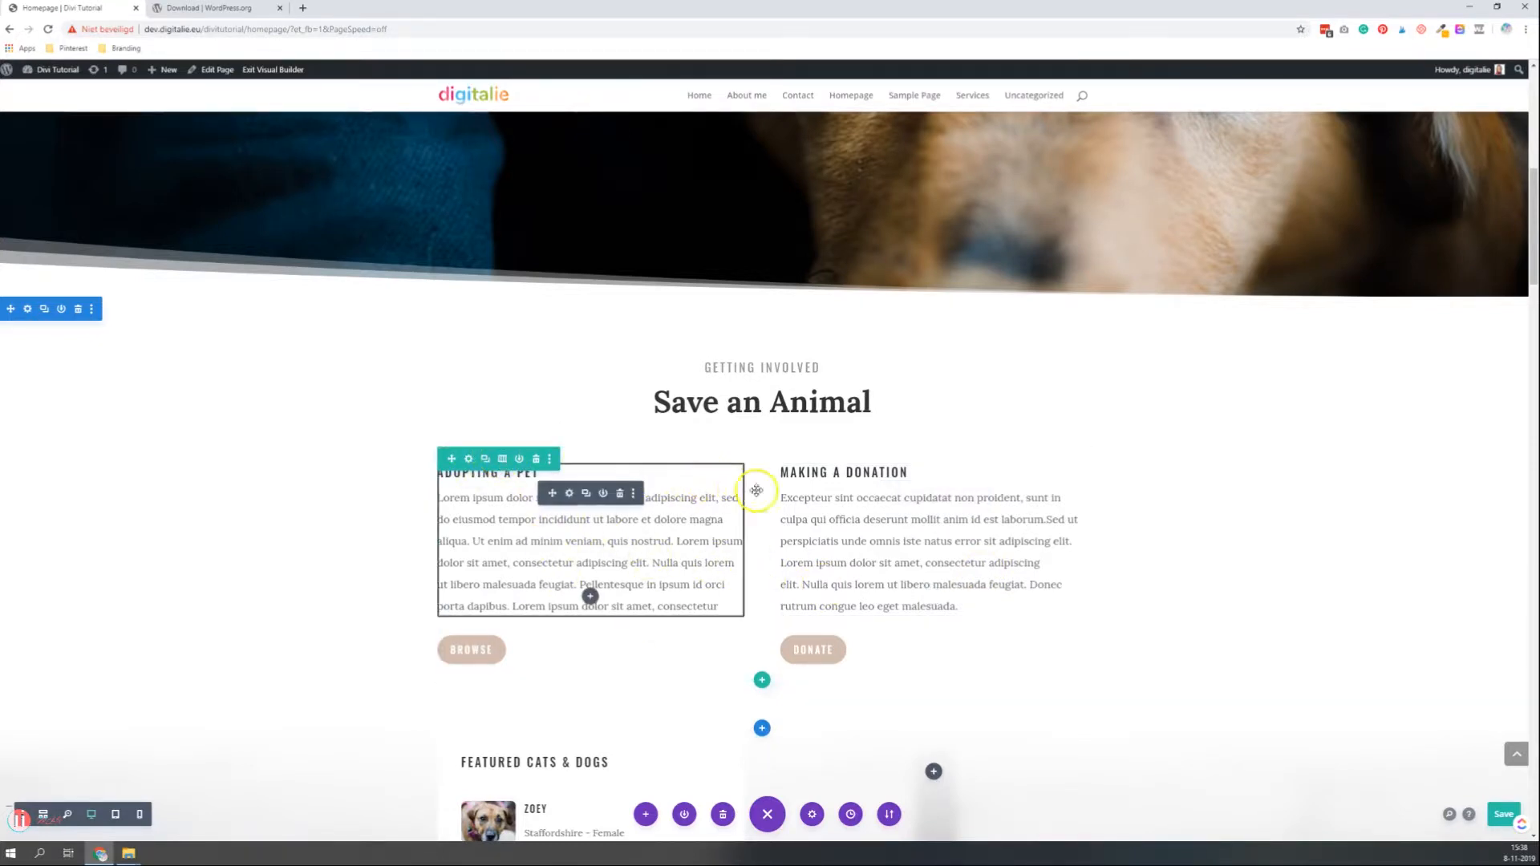
scroll(756, 490, down, 2)
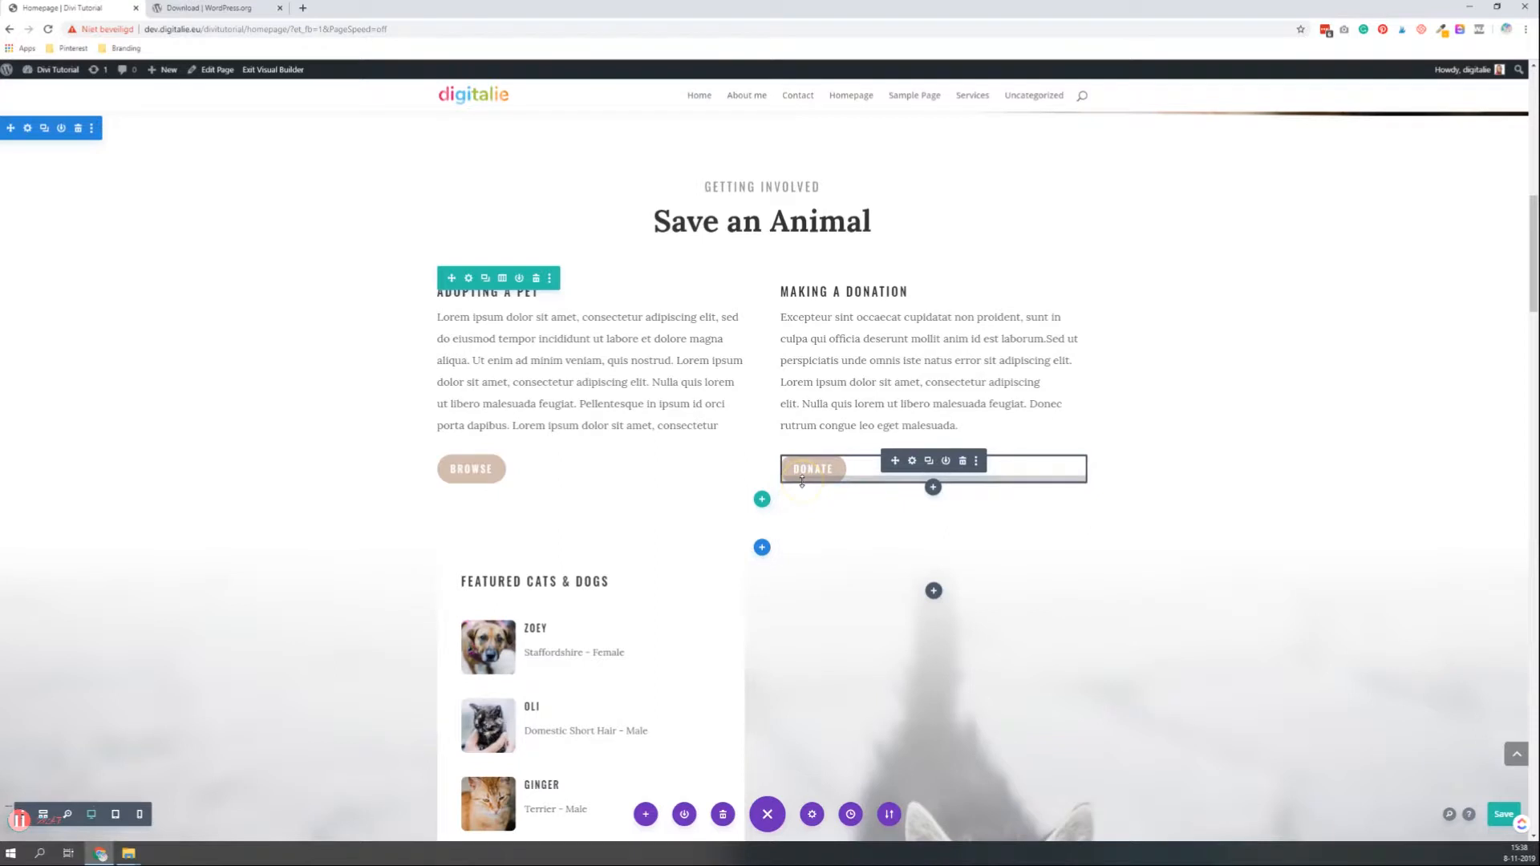
click(502, 280)
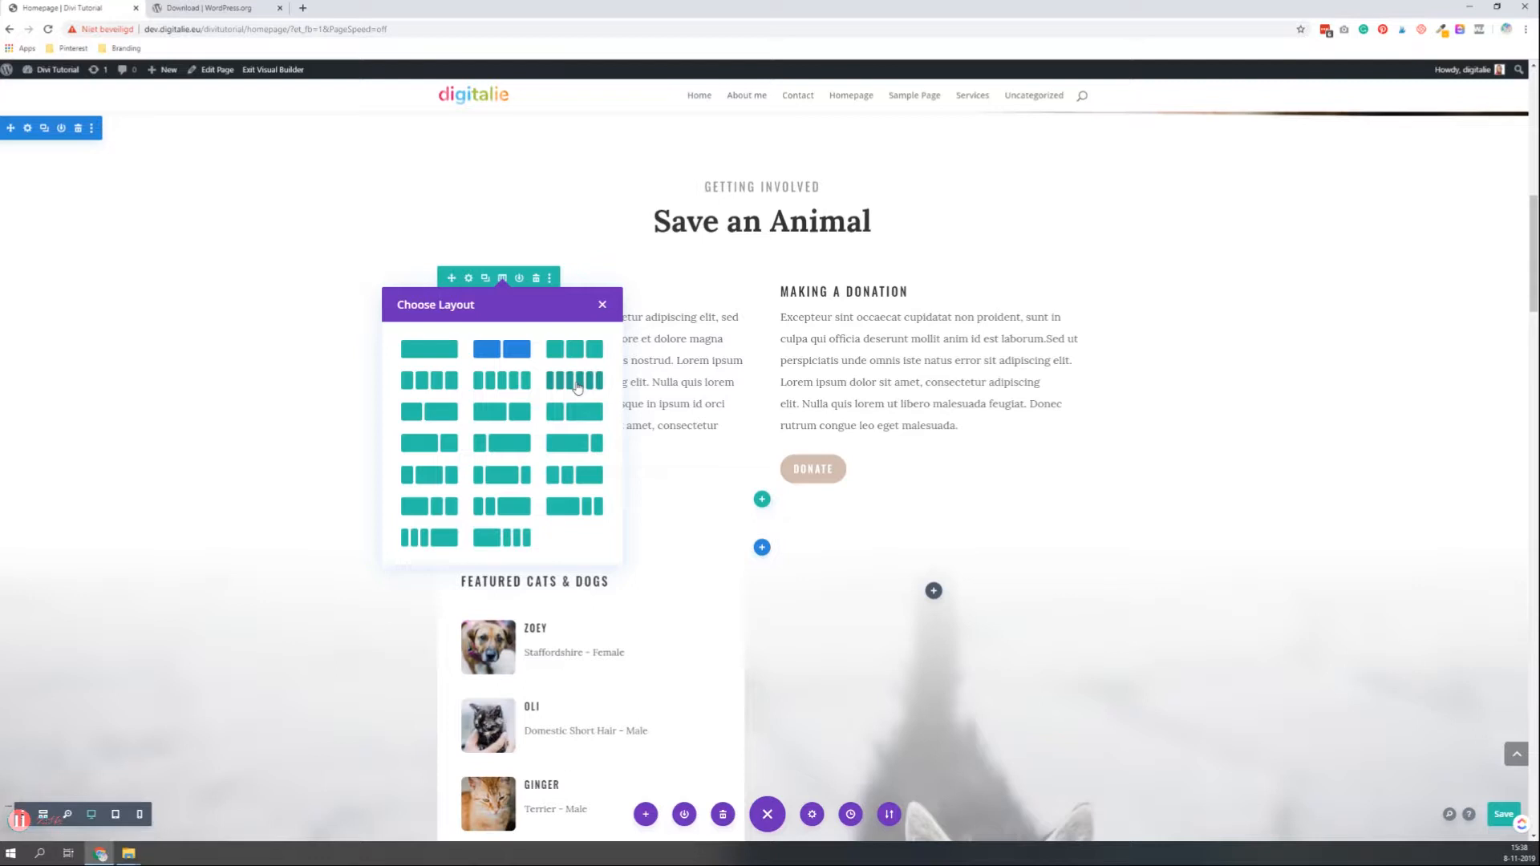
click(580, 350)
click(491, 475)
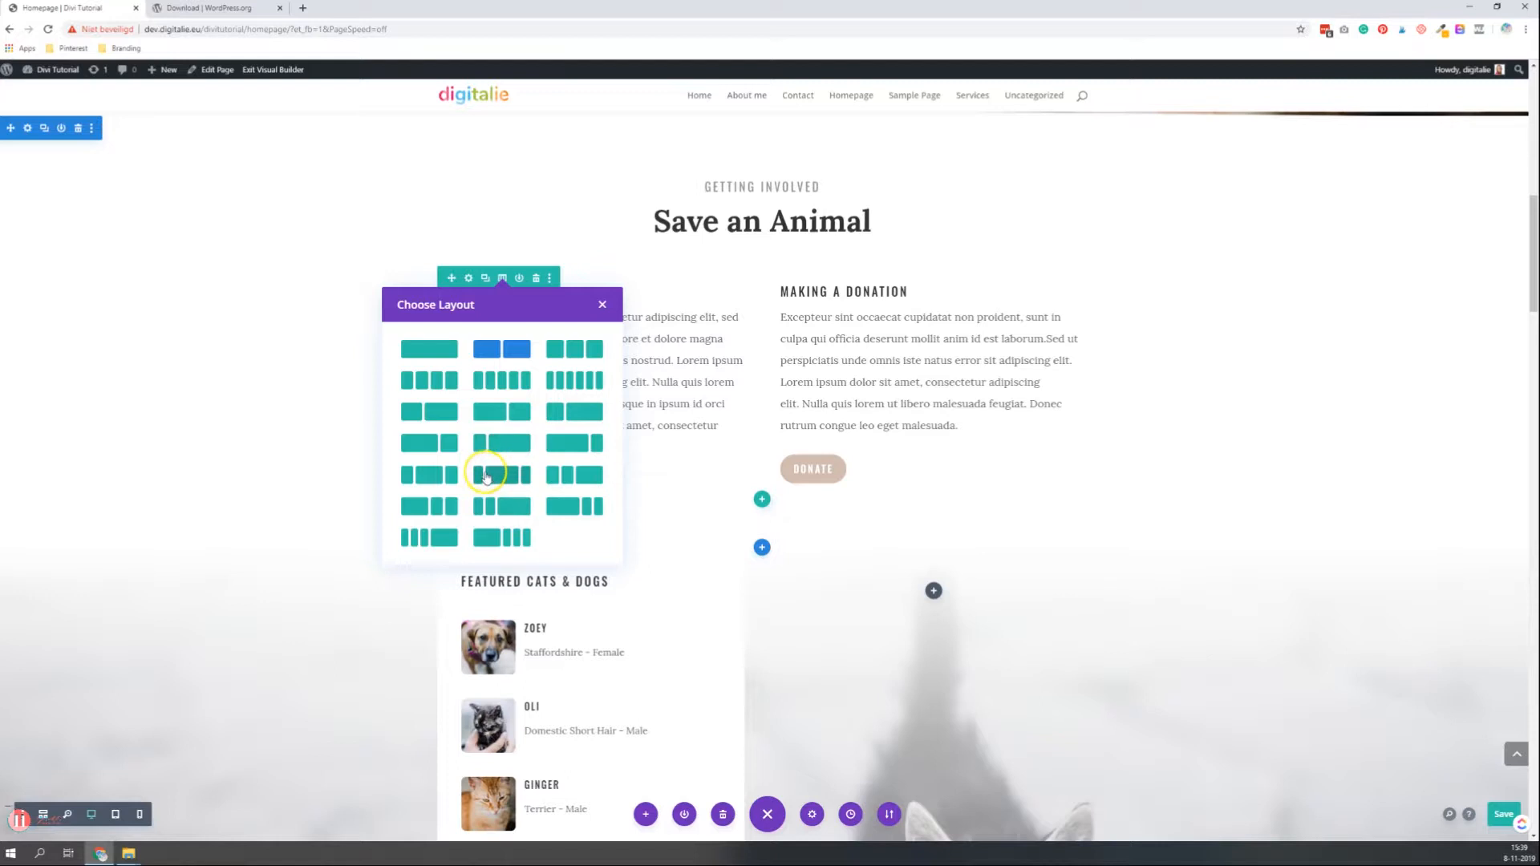
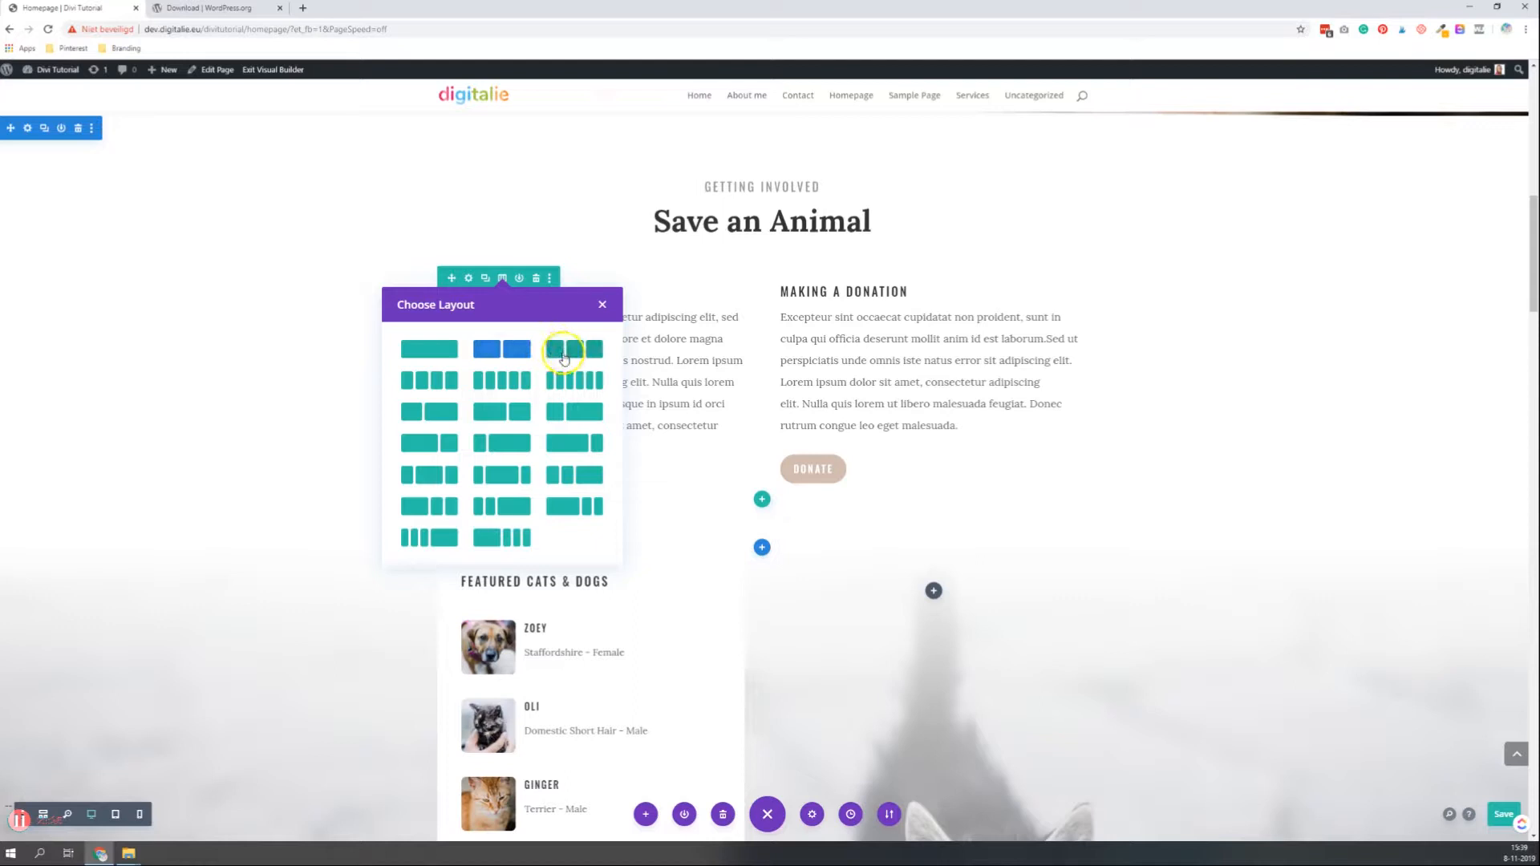
click(592, 359)
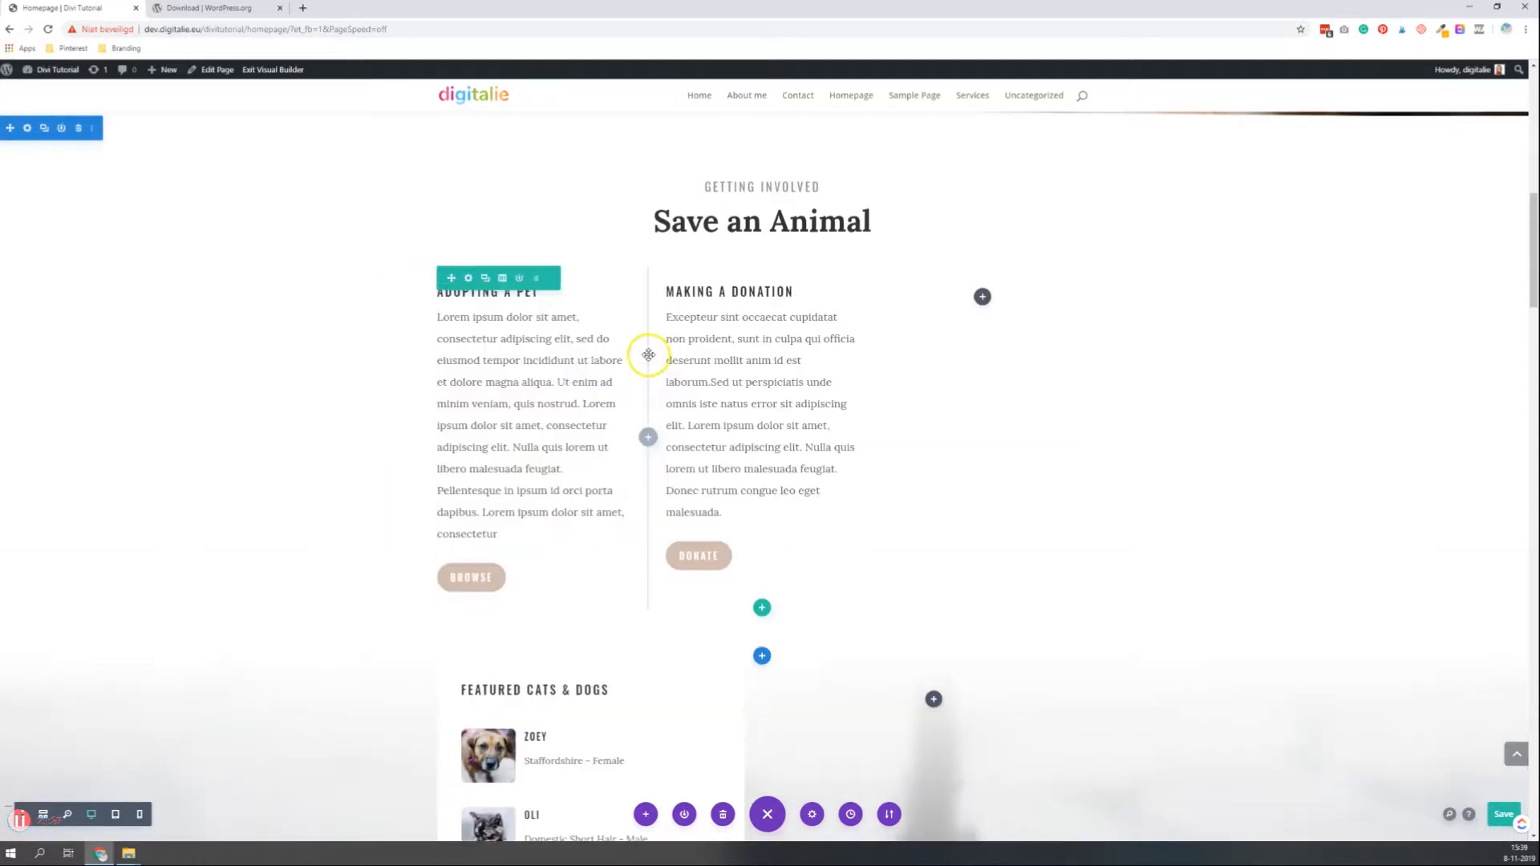
Duplicate the Making a Donation text and its Donate button, placing both copies in the row's empty third column
click(983, 299)
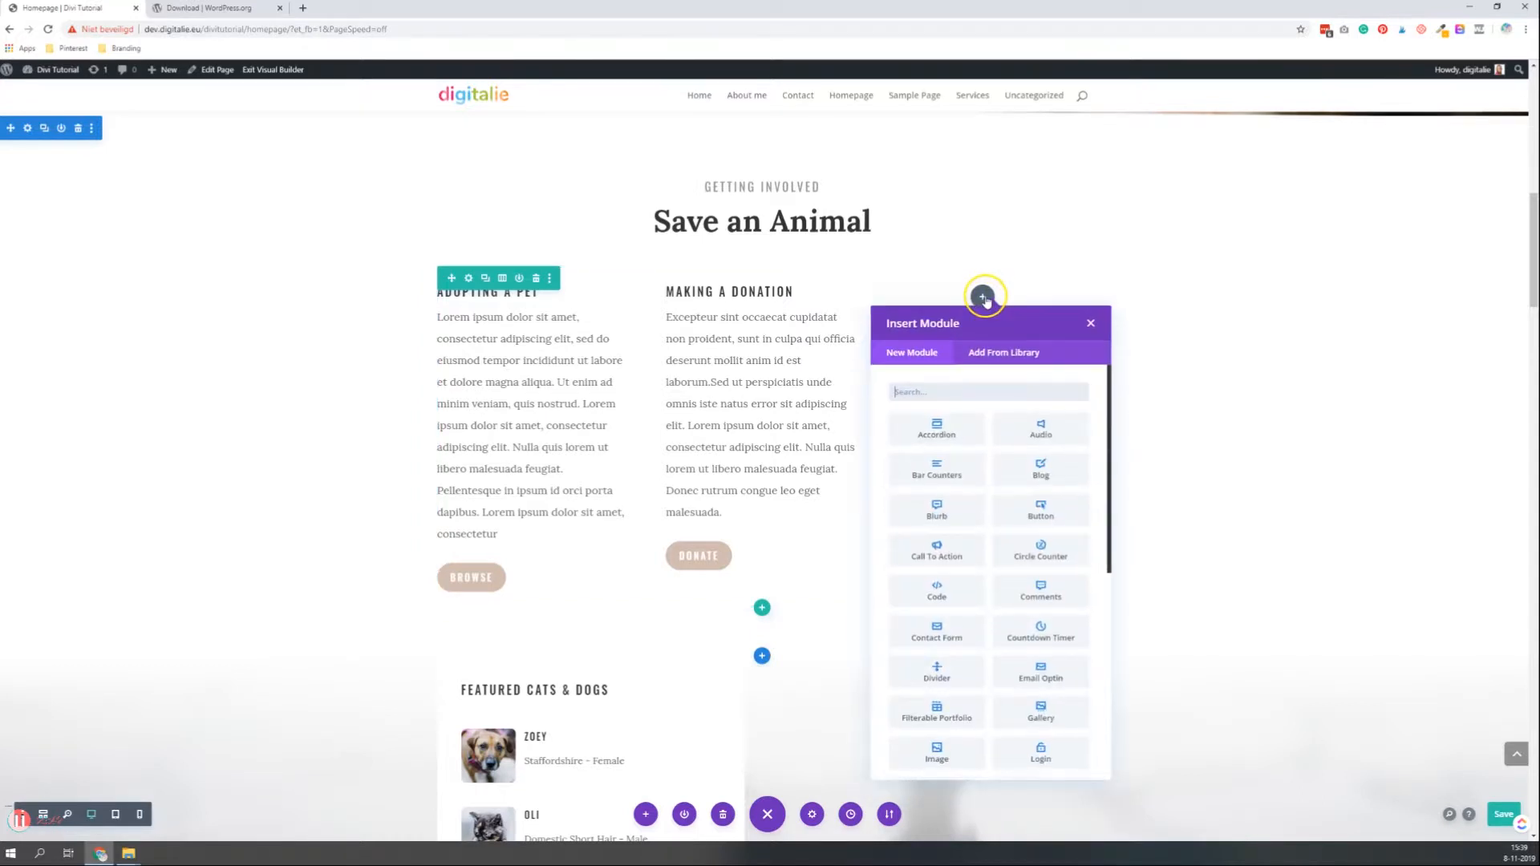
click(1089, 323)
click(757, 314)
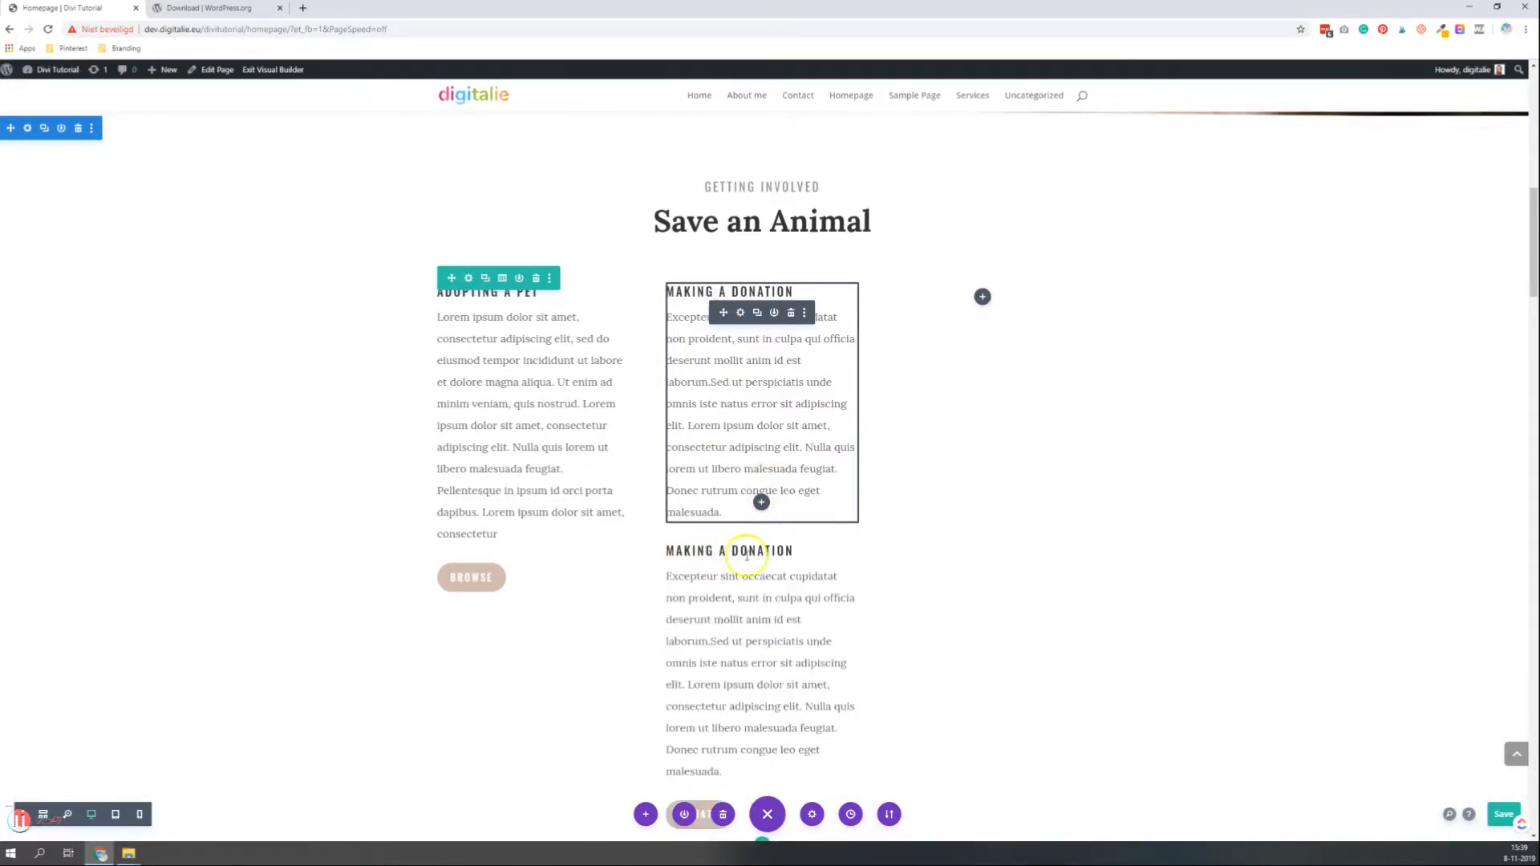
drag(738, 569, 823, 552)
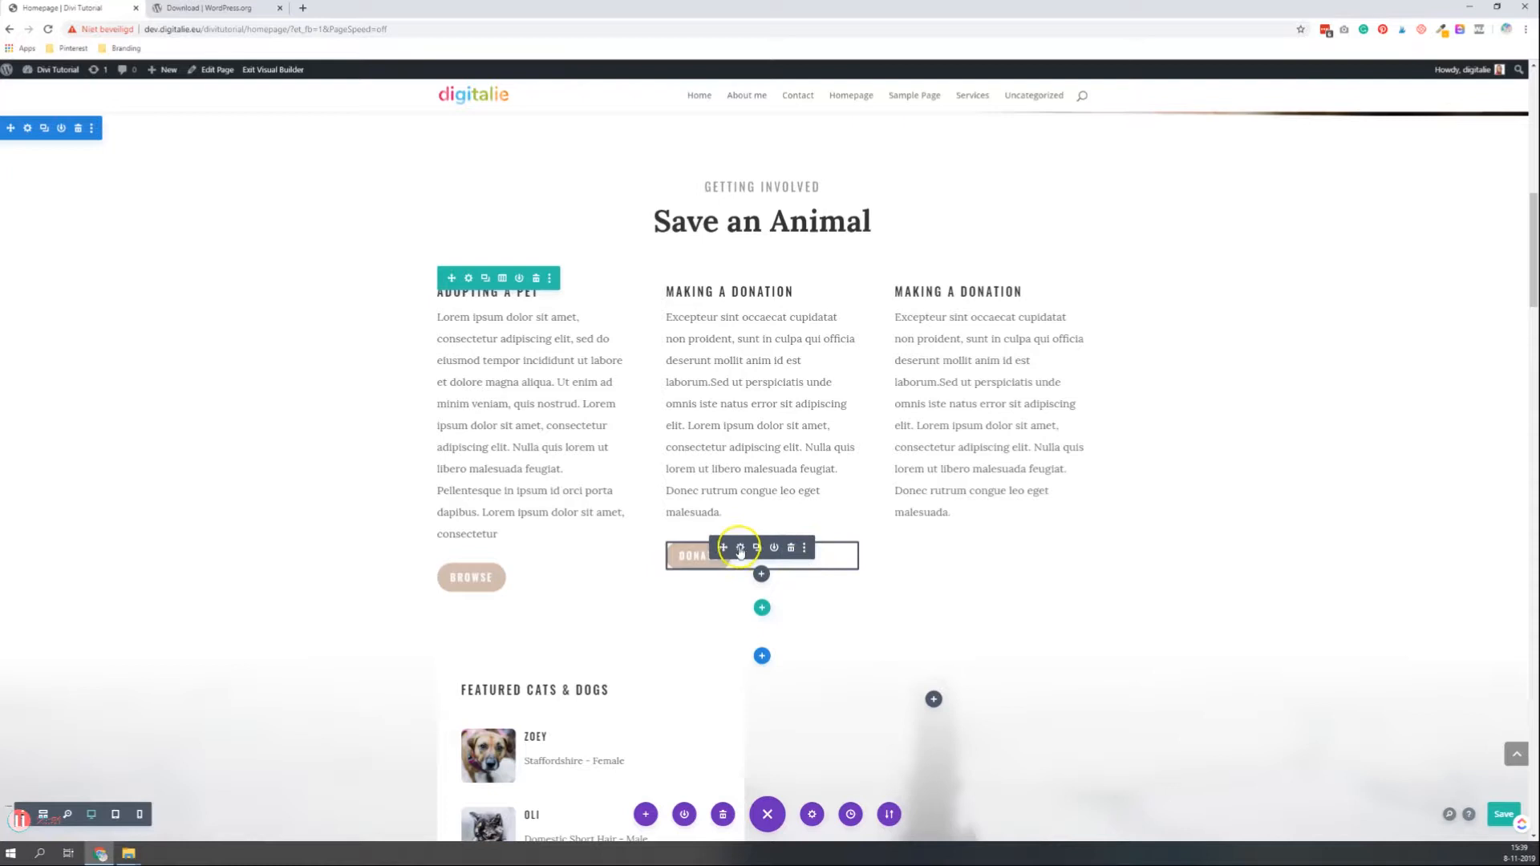
click(757, 548)
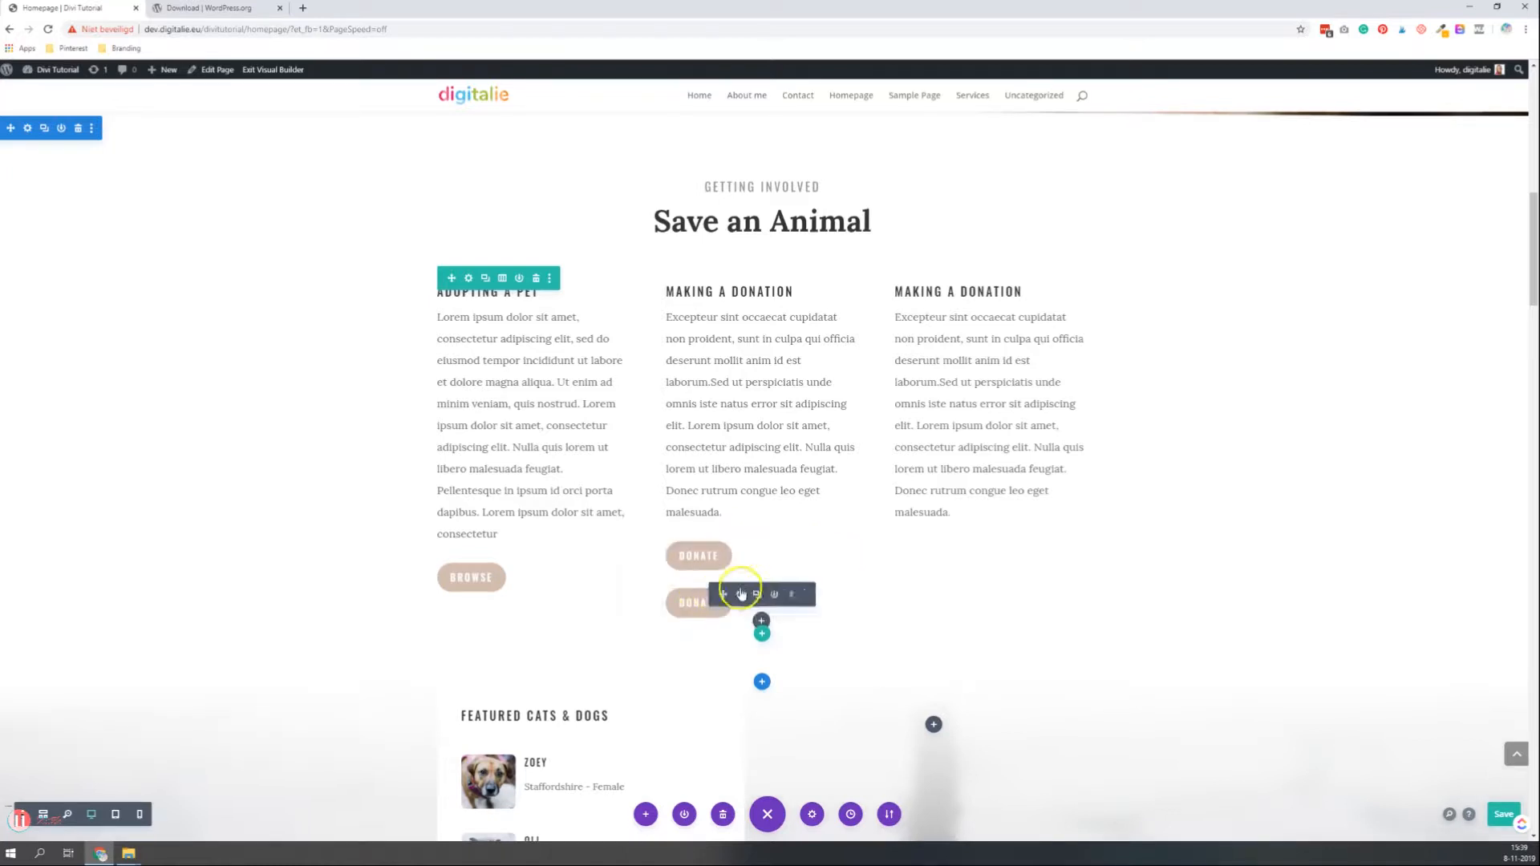
mouse_move(942, 540)
mouse_down()
mouse_move(959, 526)
mouse_move(959, 548)
mouse_up()
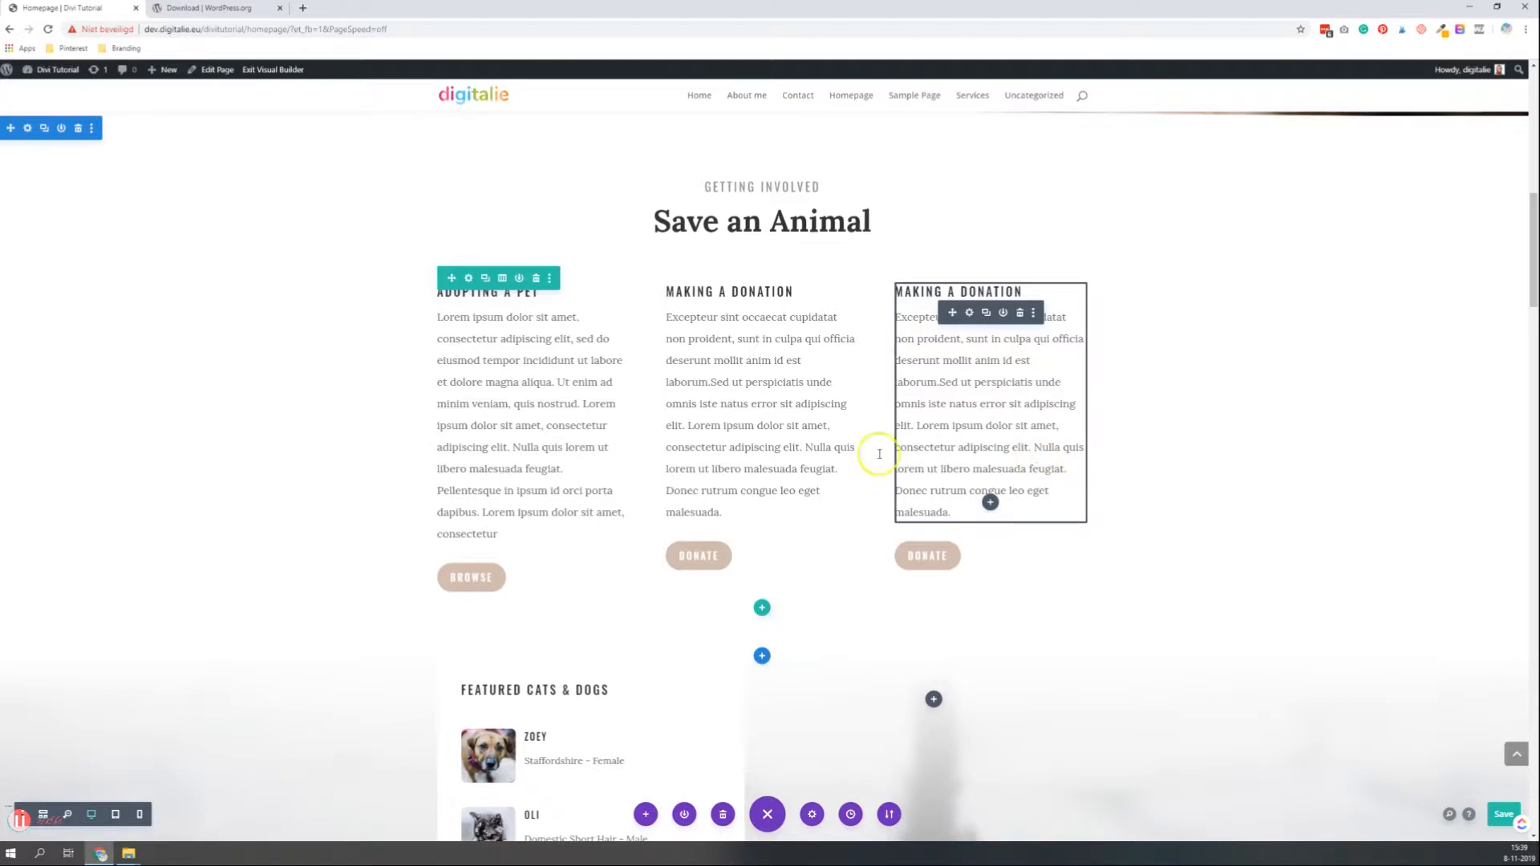
Style the Browse button under Adopting a Pet with white text and the green #7cda24 background
scroll(574, 475, down, 1)
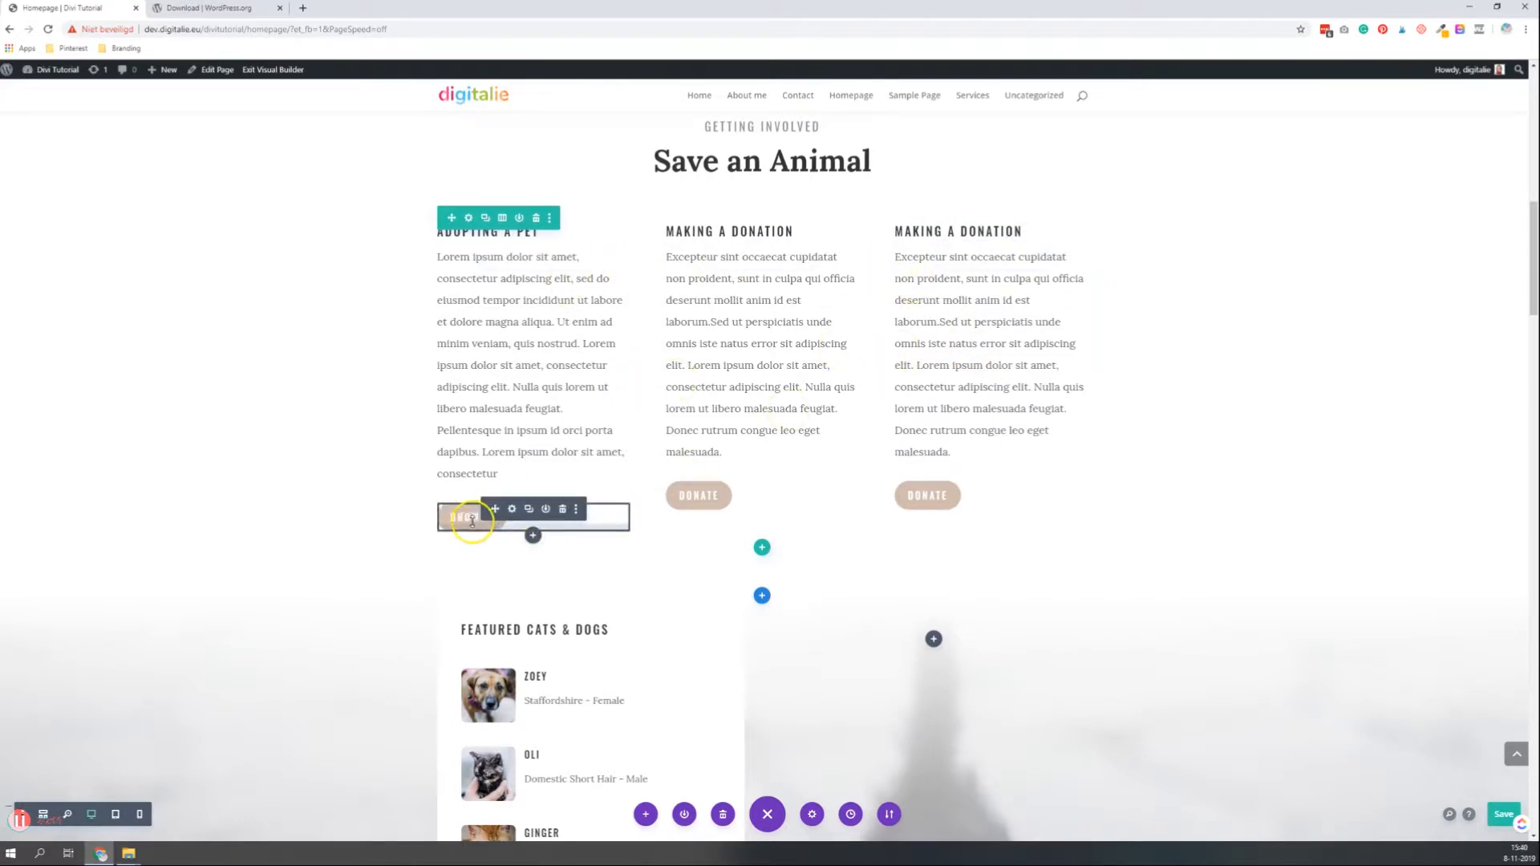
click(513, 511)
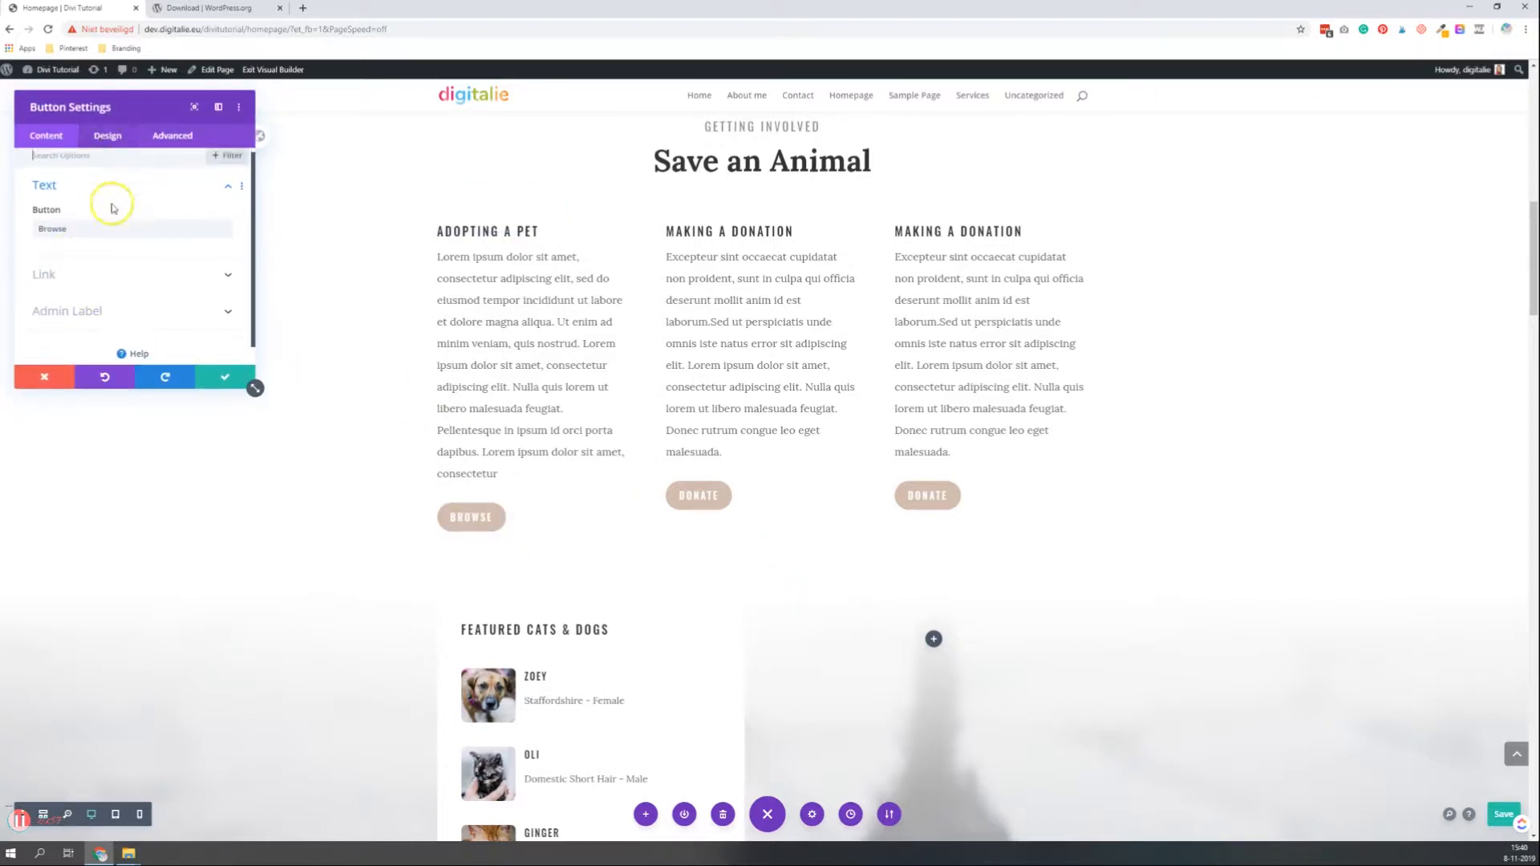
click(106, 140)
click(49, 265)
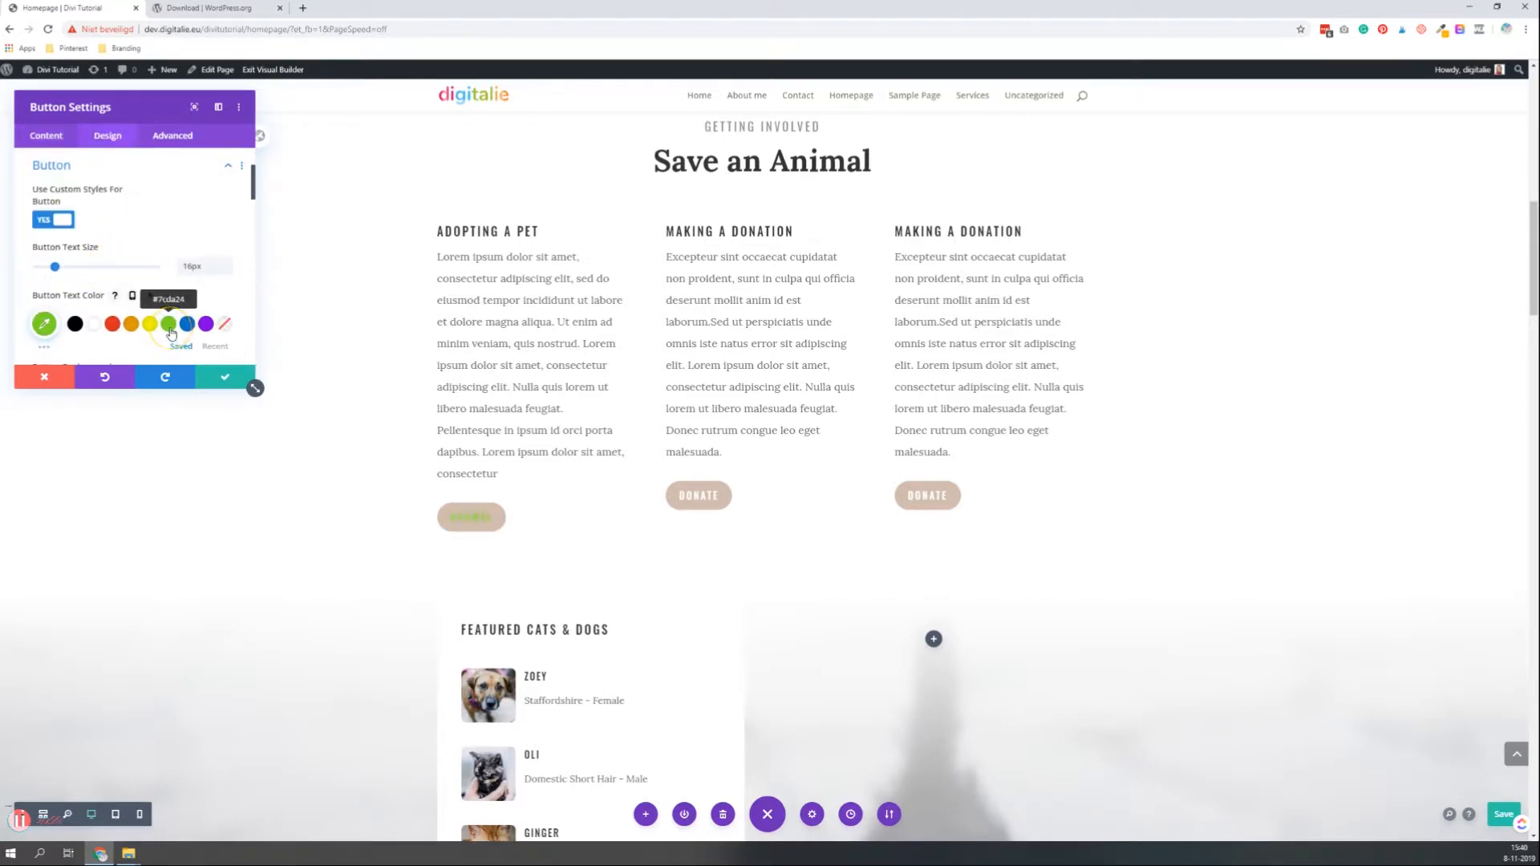
click(94, 328)
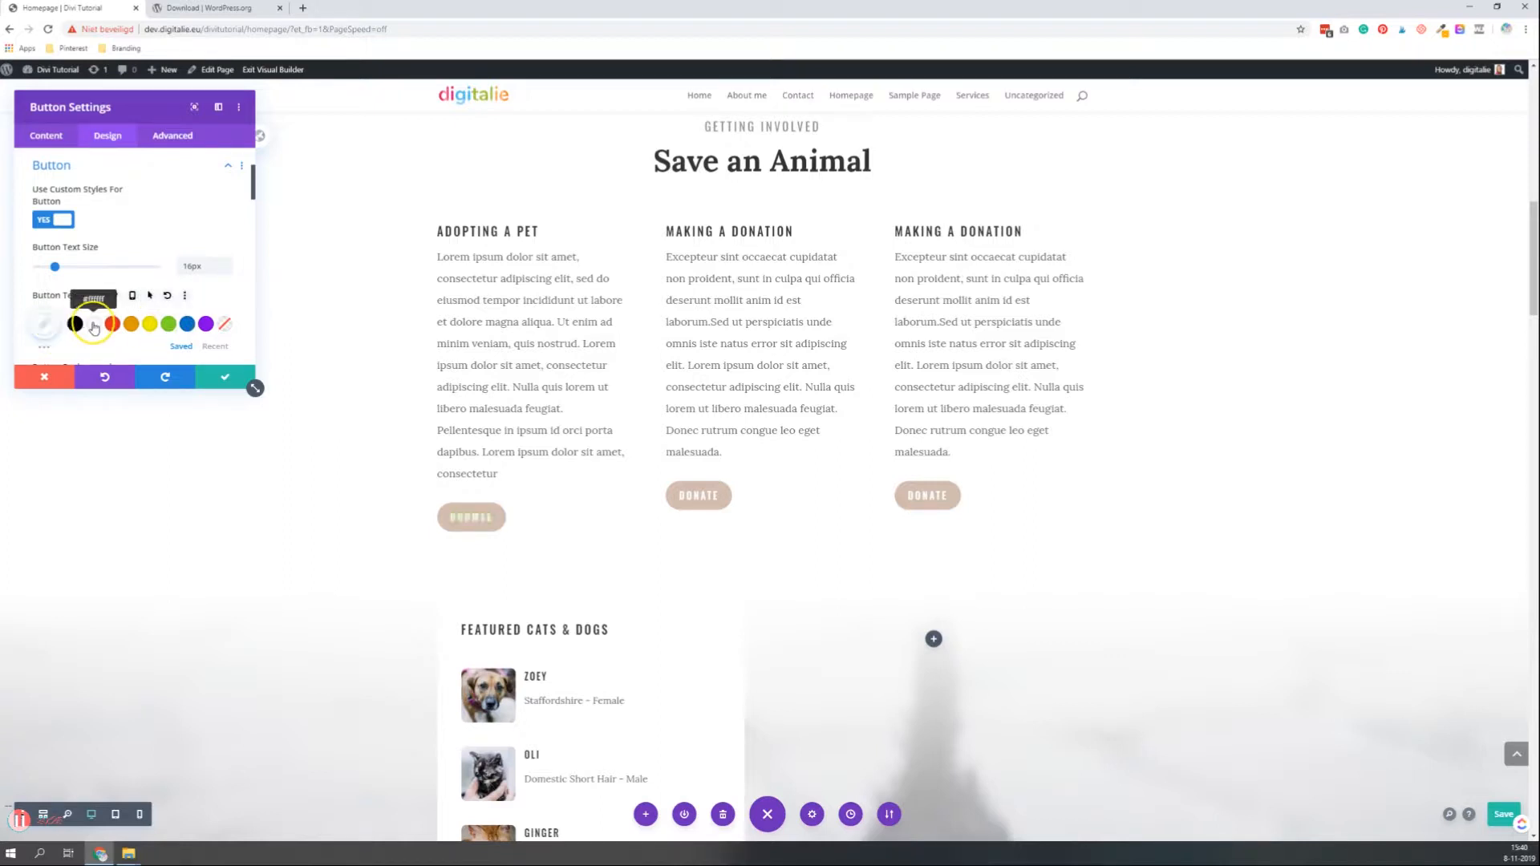
scroll(112, 317, down, 1)
scroll(113, 318, down, 3)
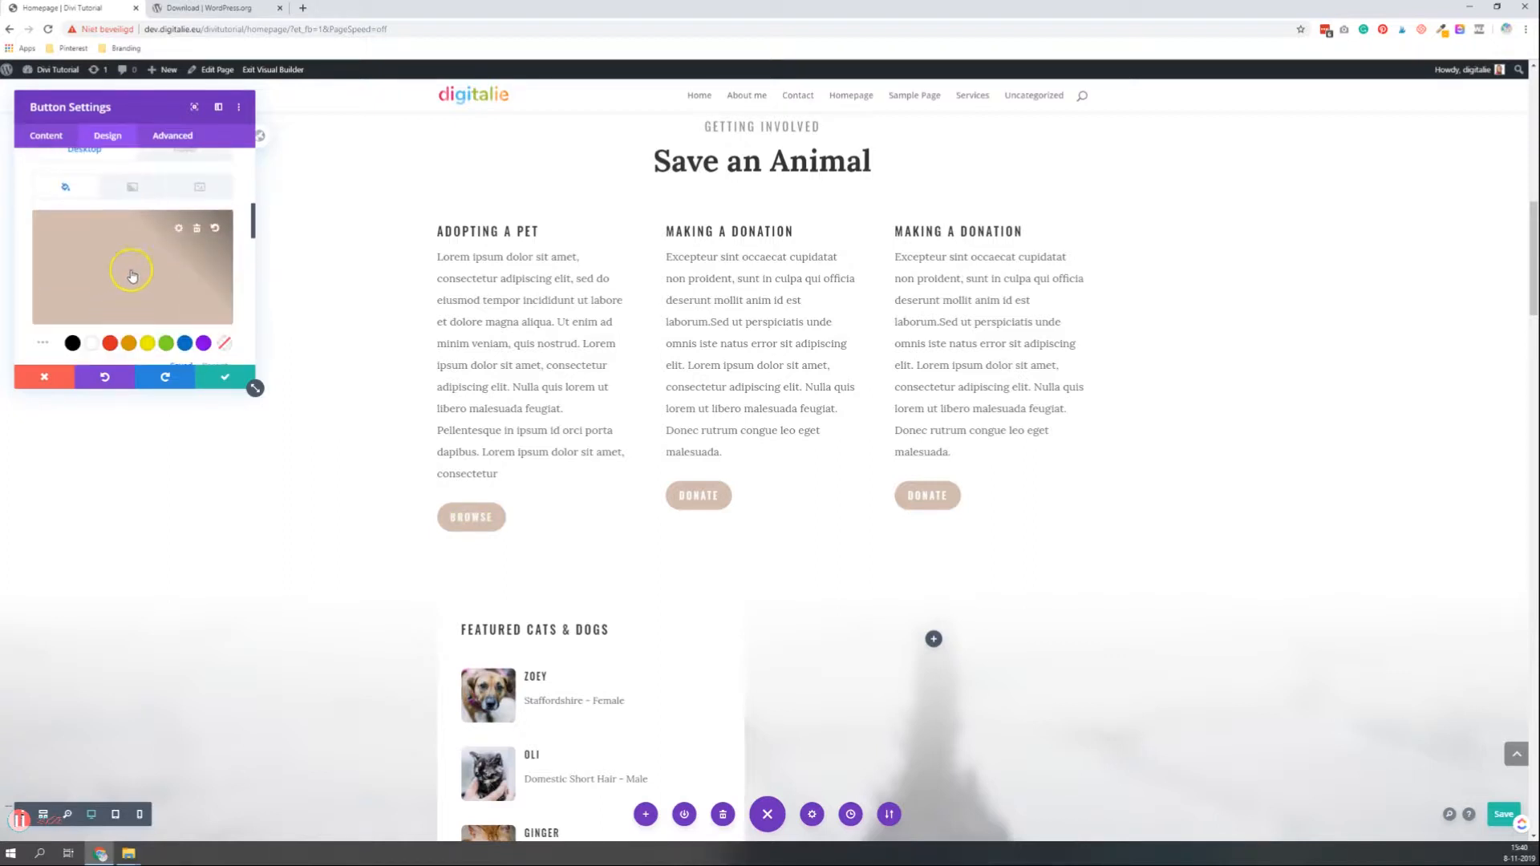
click(166, 343)
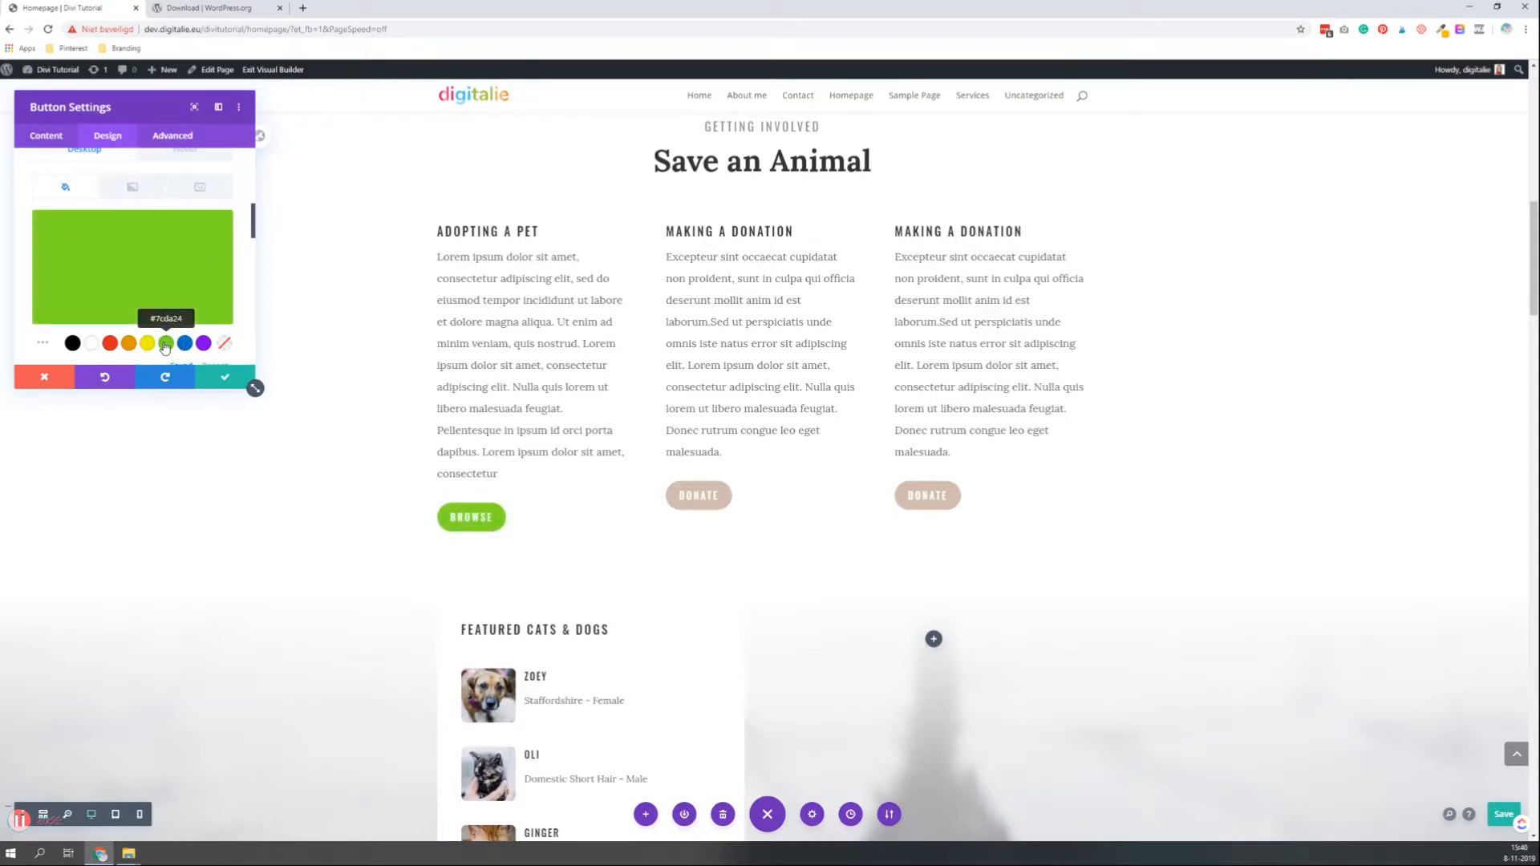
Set the Browse button's alignment to centered within its column
scroll(164, 313, up, 6)
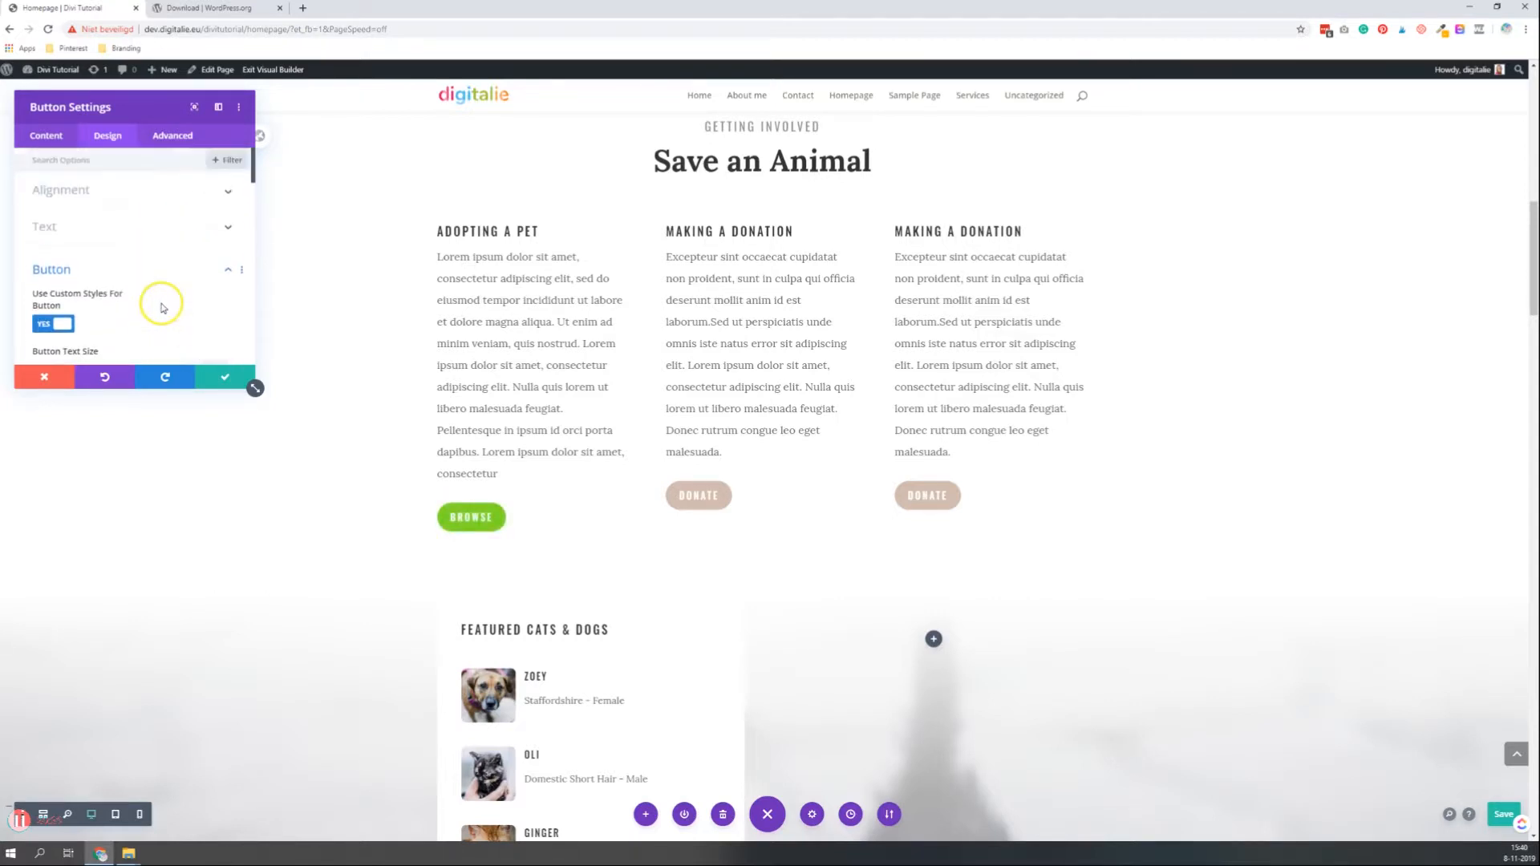
click(103, 192)
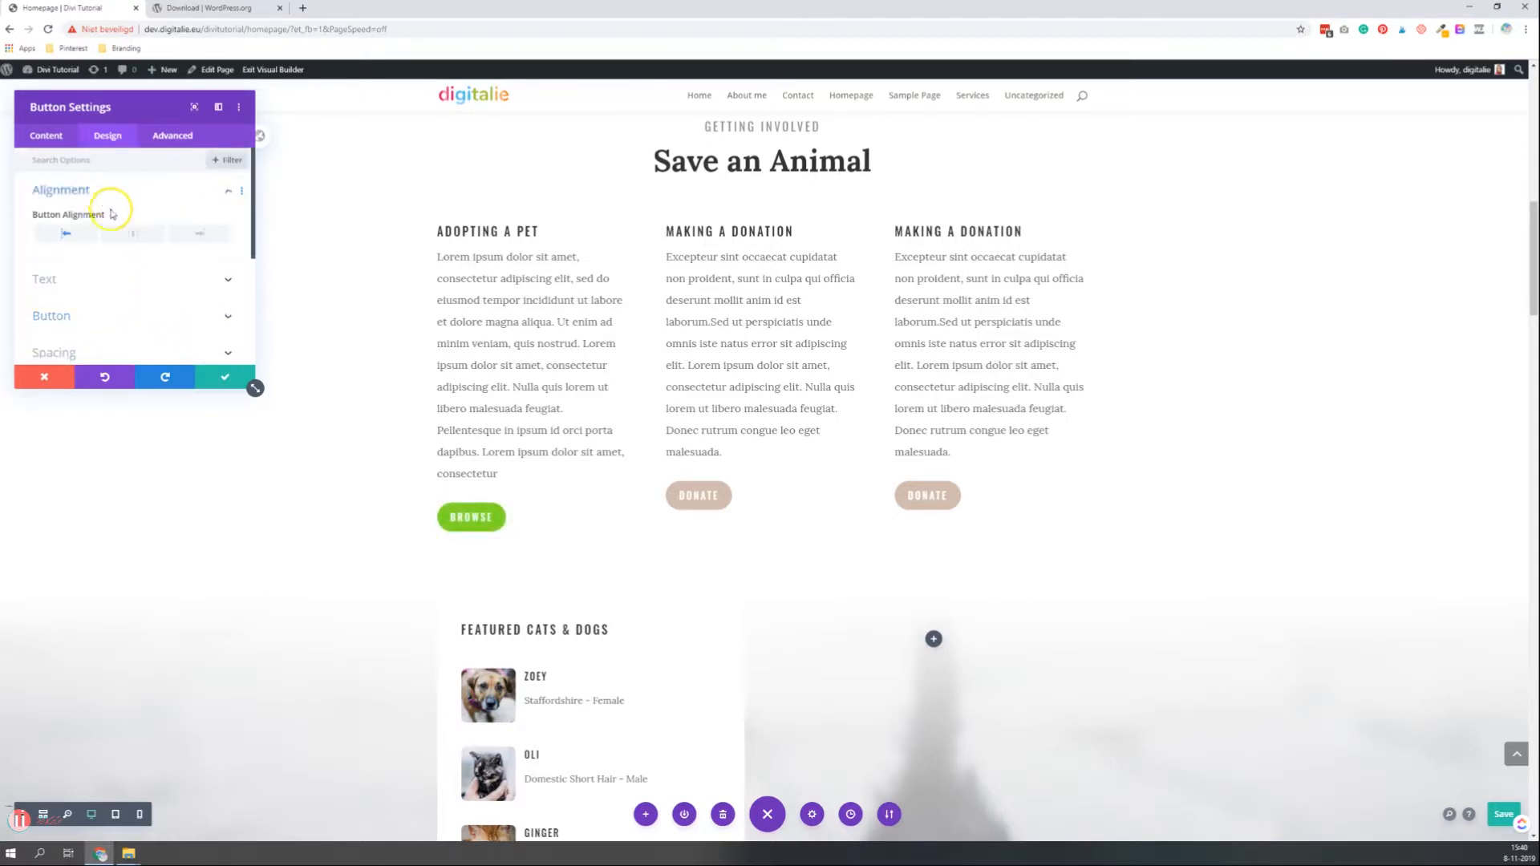
click(74, 236)
click(135, 239)
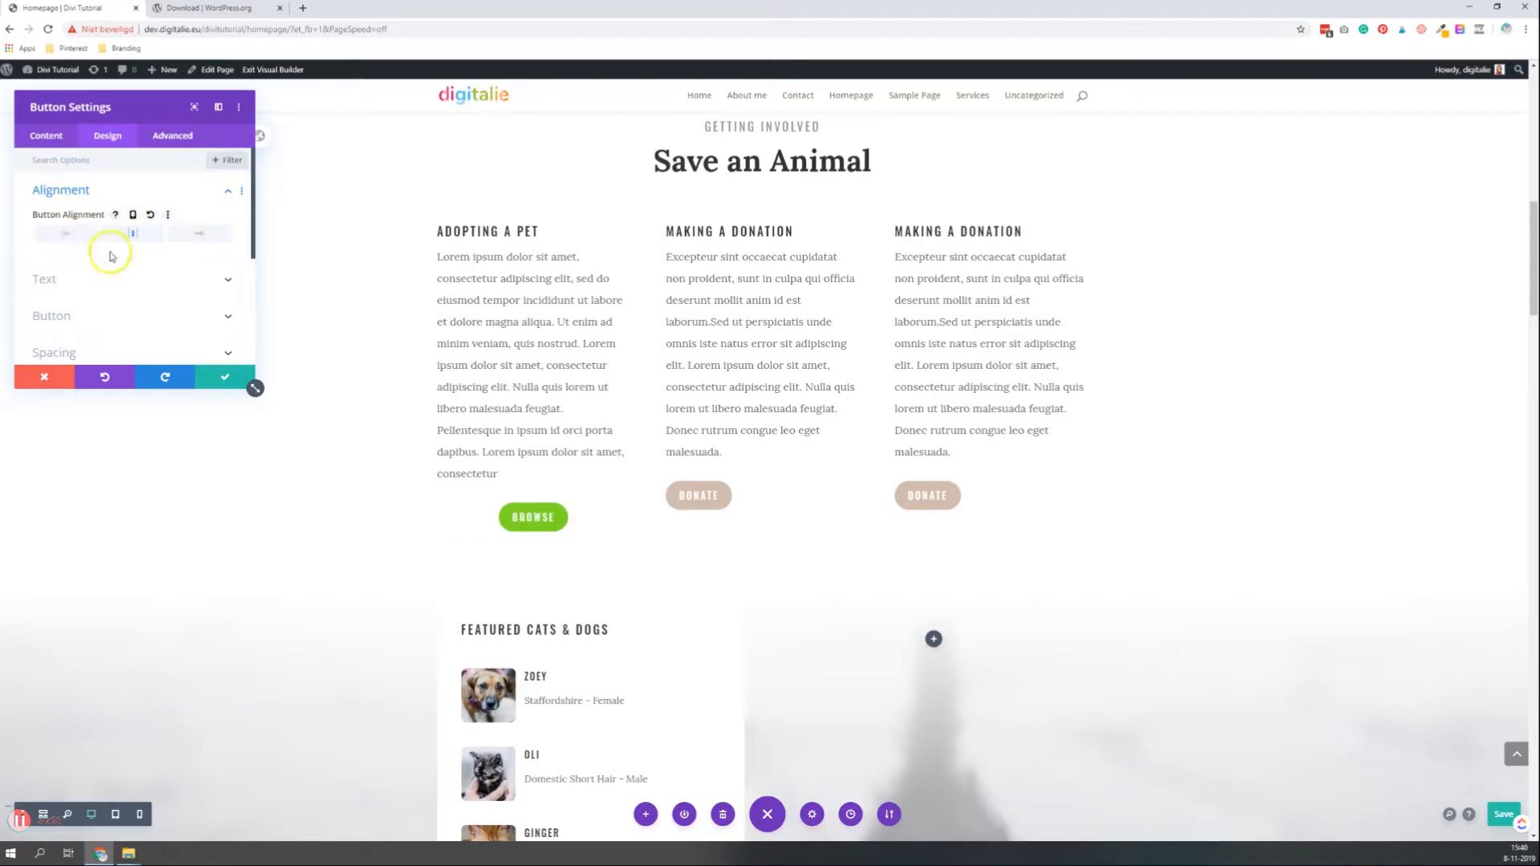
Look through the Browse button's text color choices and its margin and padding options
click(80, 280)
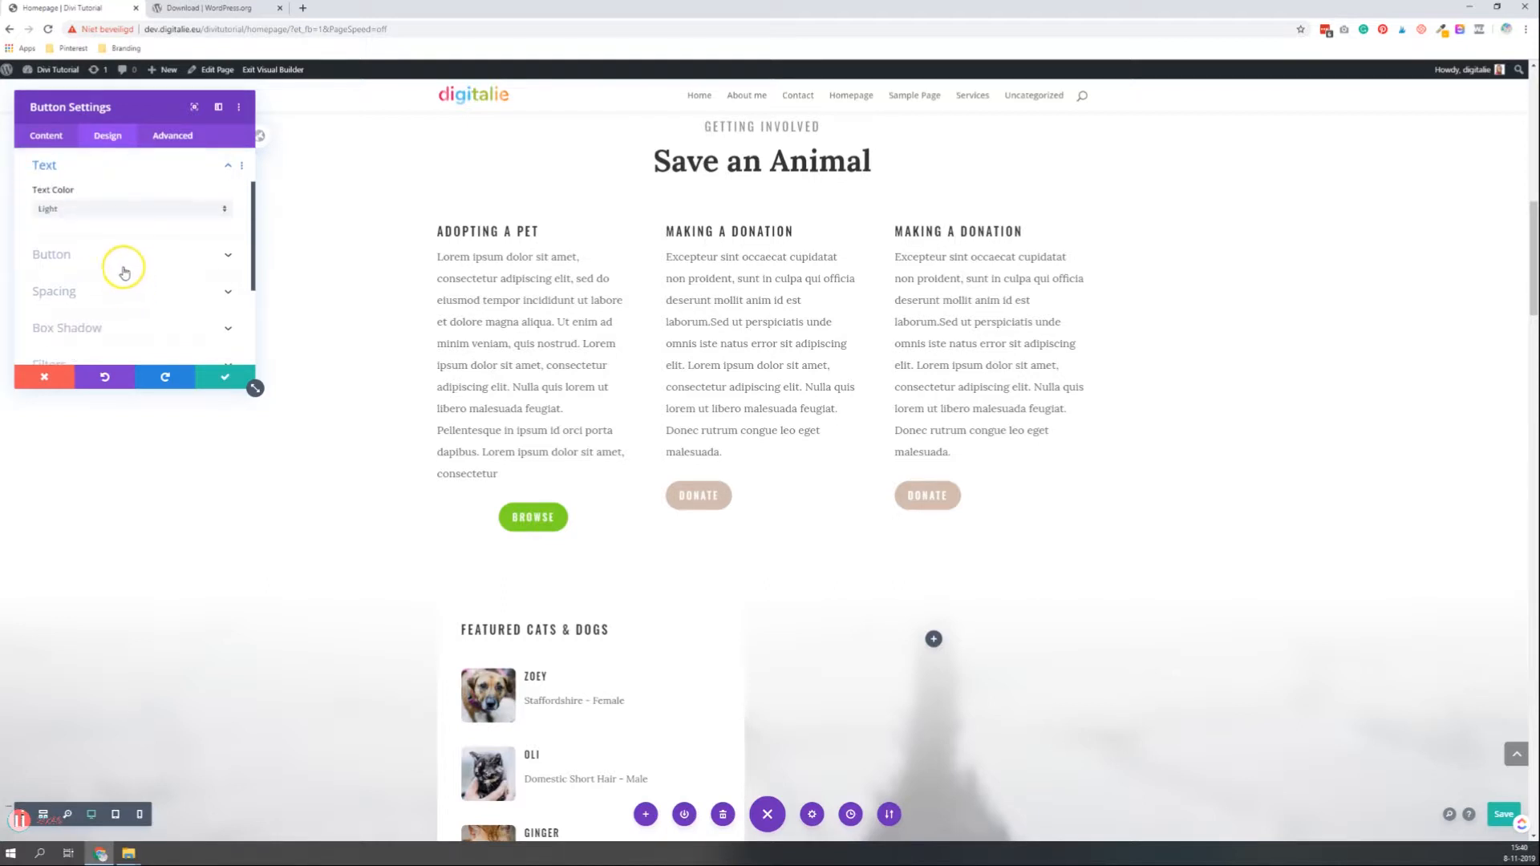
click(82, 209)
click(195, 181)
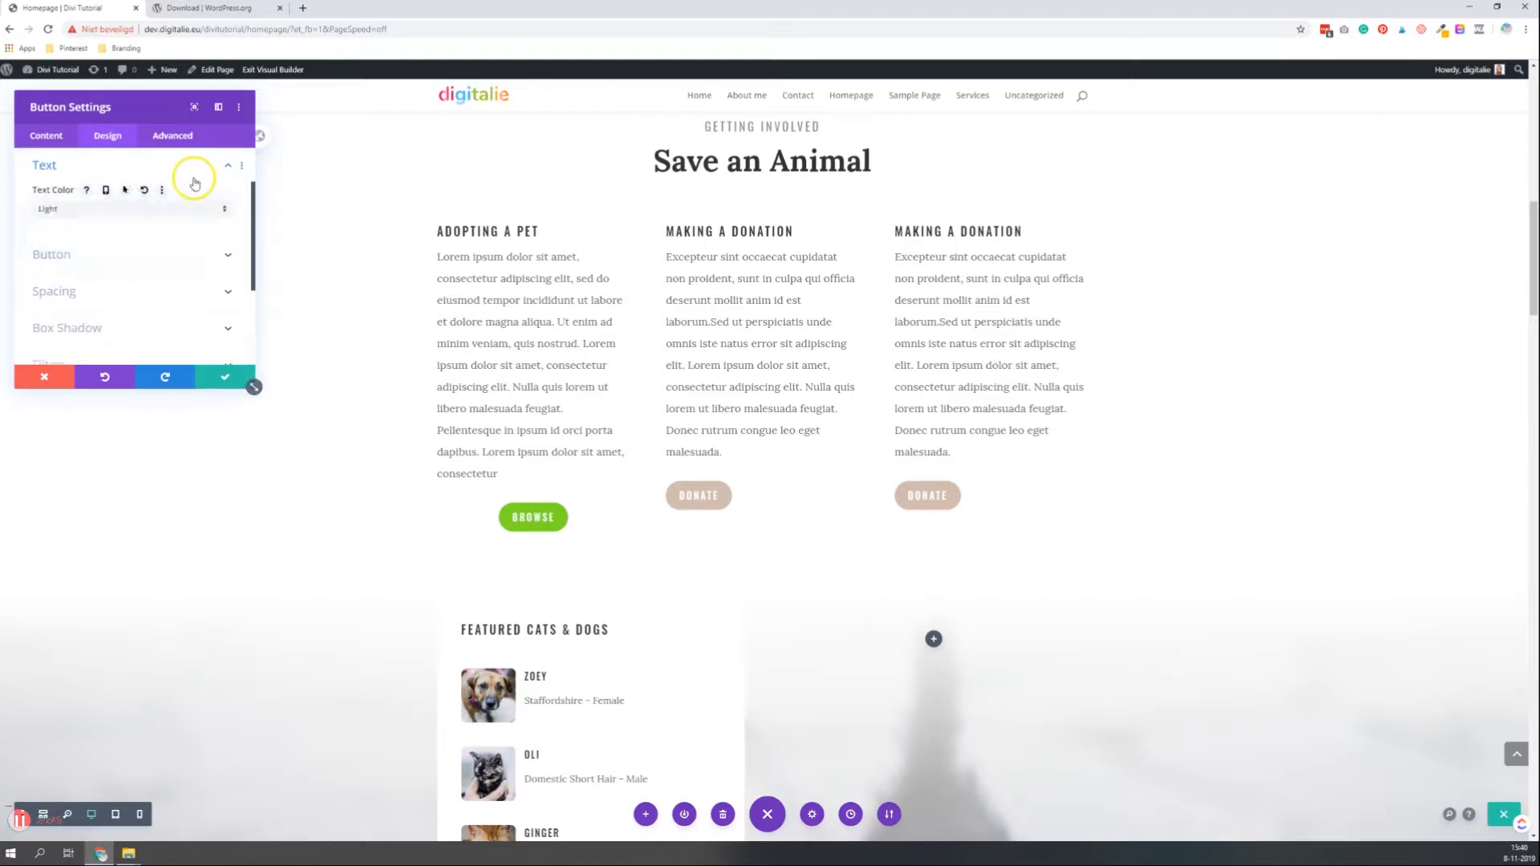
click(97, 293)
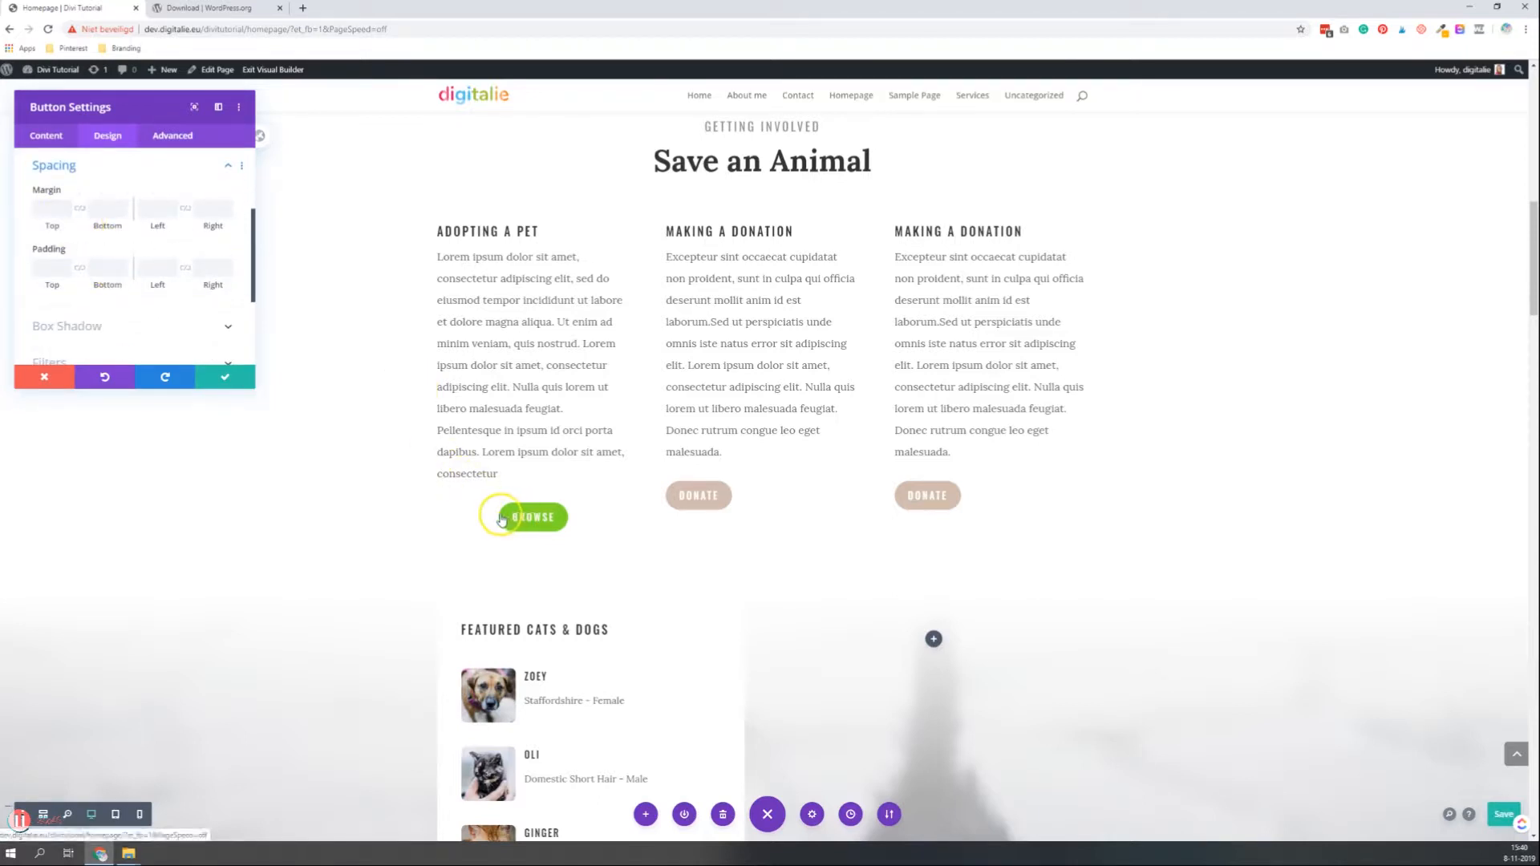
Try the soft all-around box shadow on the Browse button, and switch to the wide outlined shadow style
scroll(121, 265, down, 2)
click(110, 208)
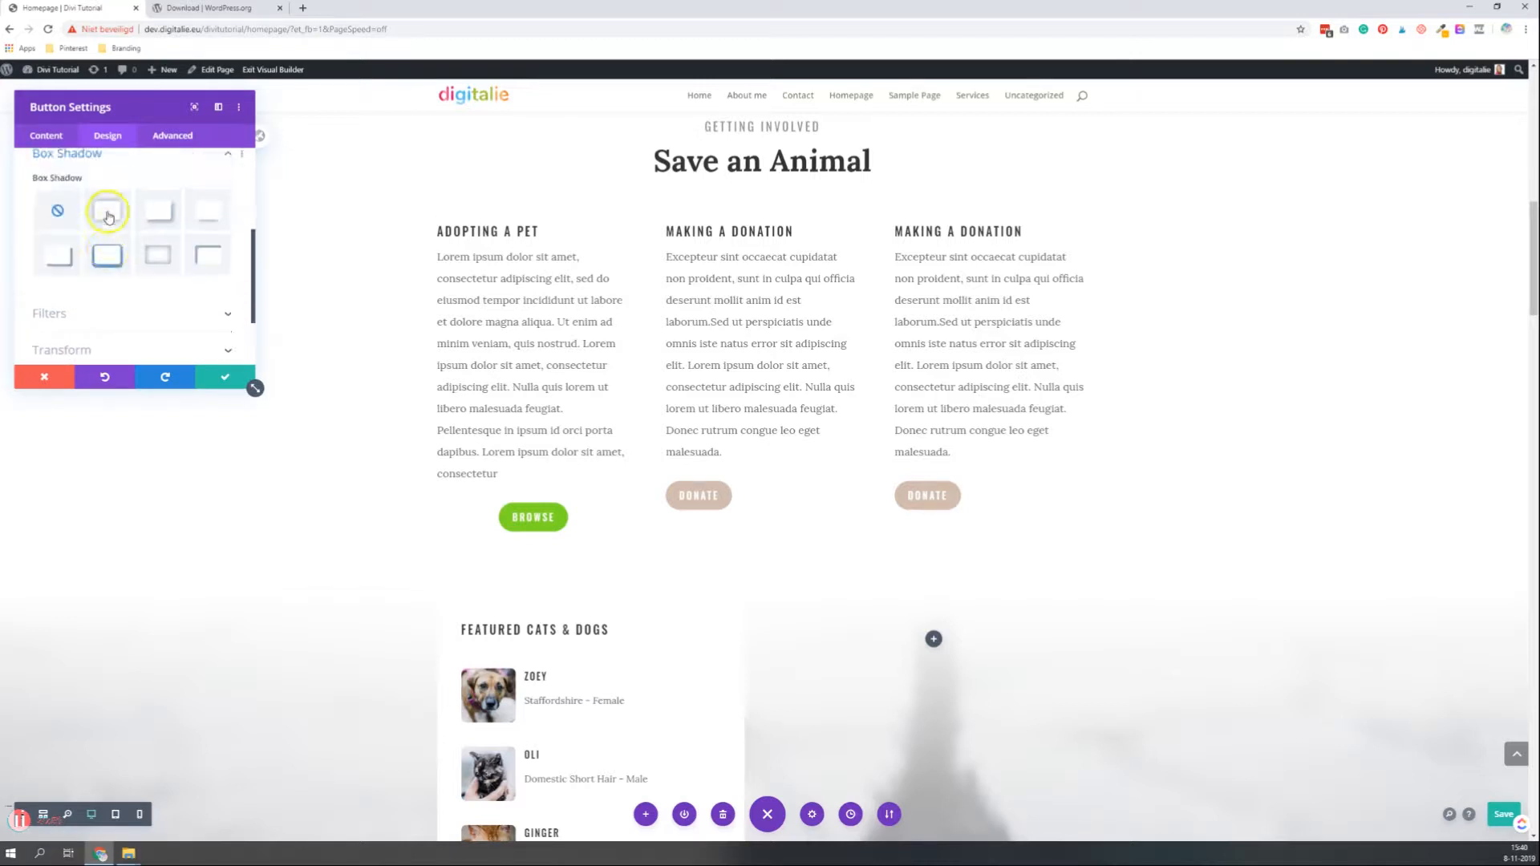
click(108, 227)
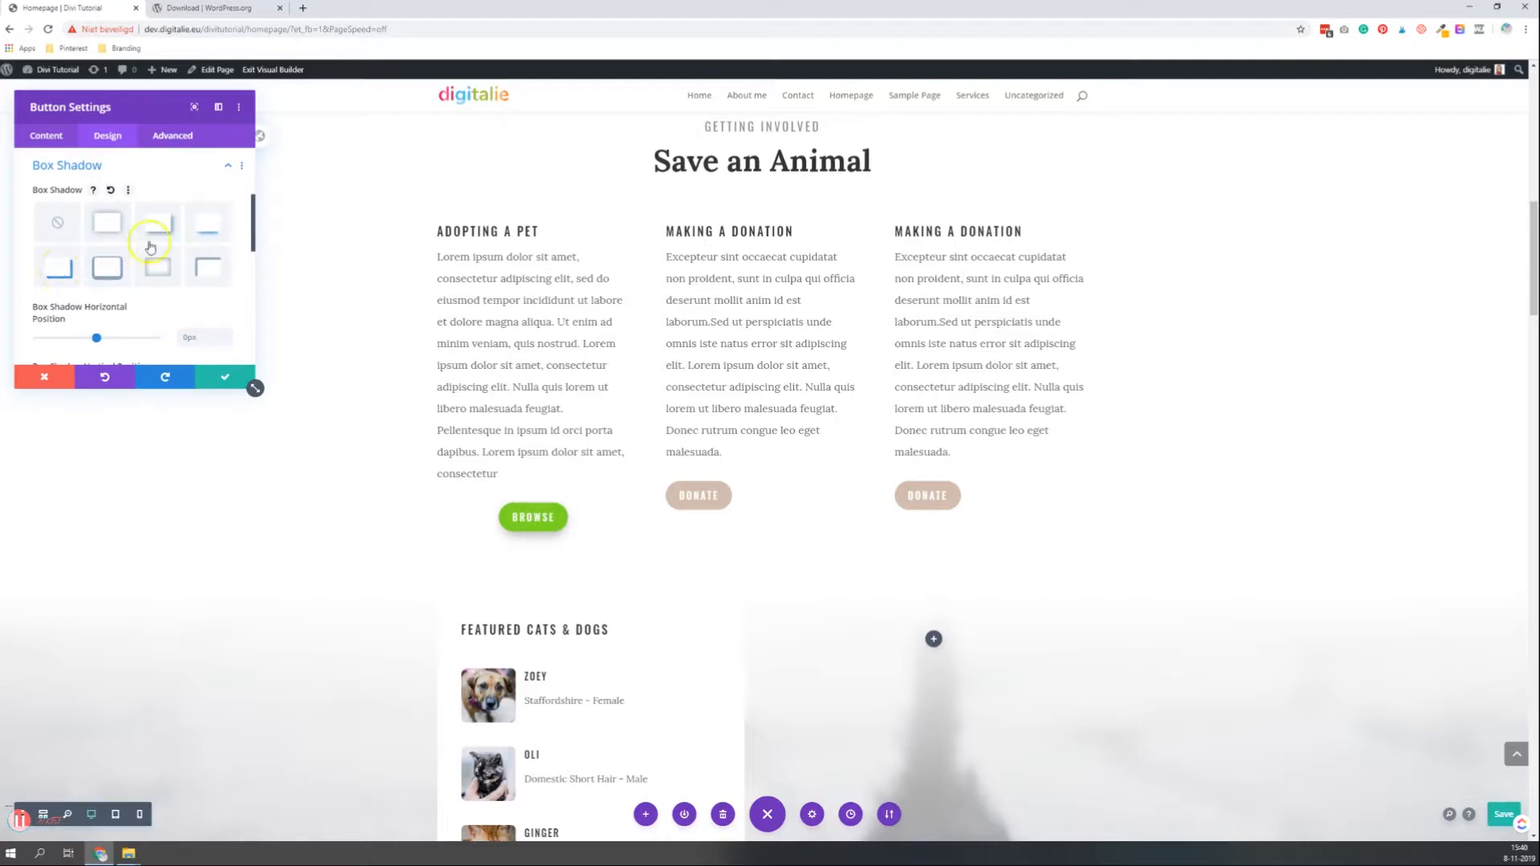
click(104, 272)
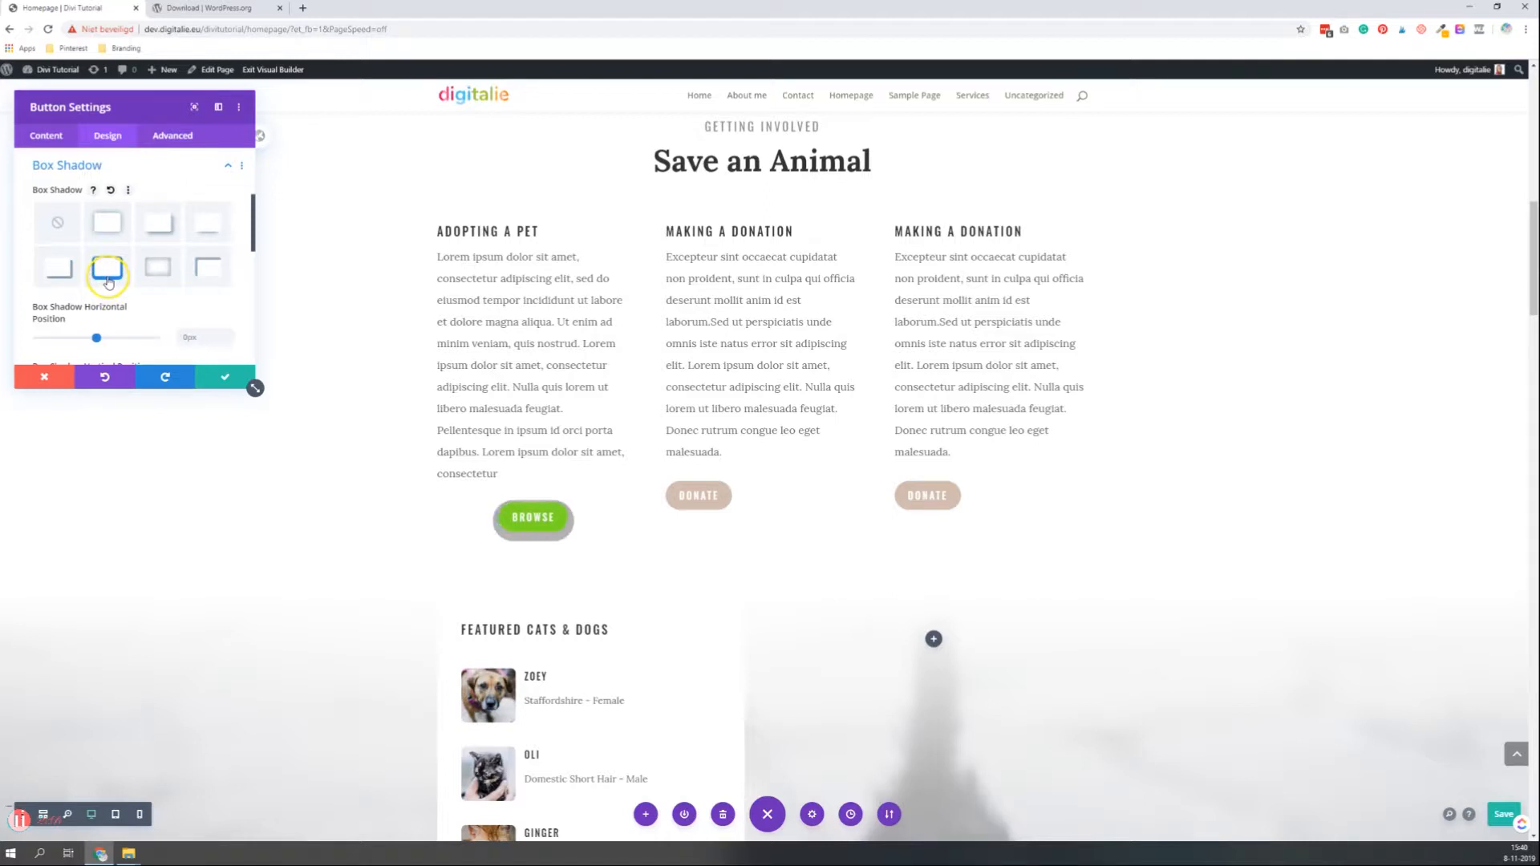
Try the inner box shadow and the top-left inset box shadow on the Browse button
click(205, 281)
click(163, 277)
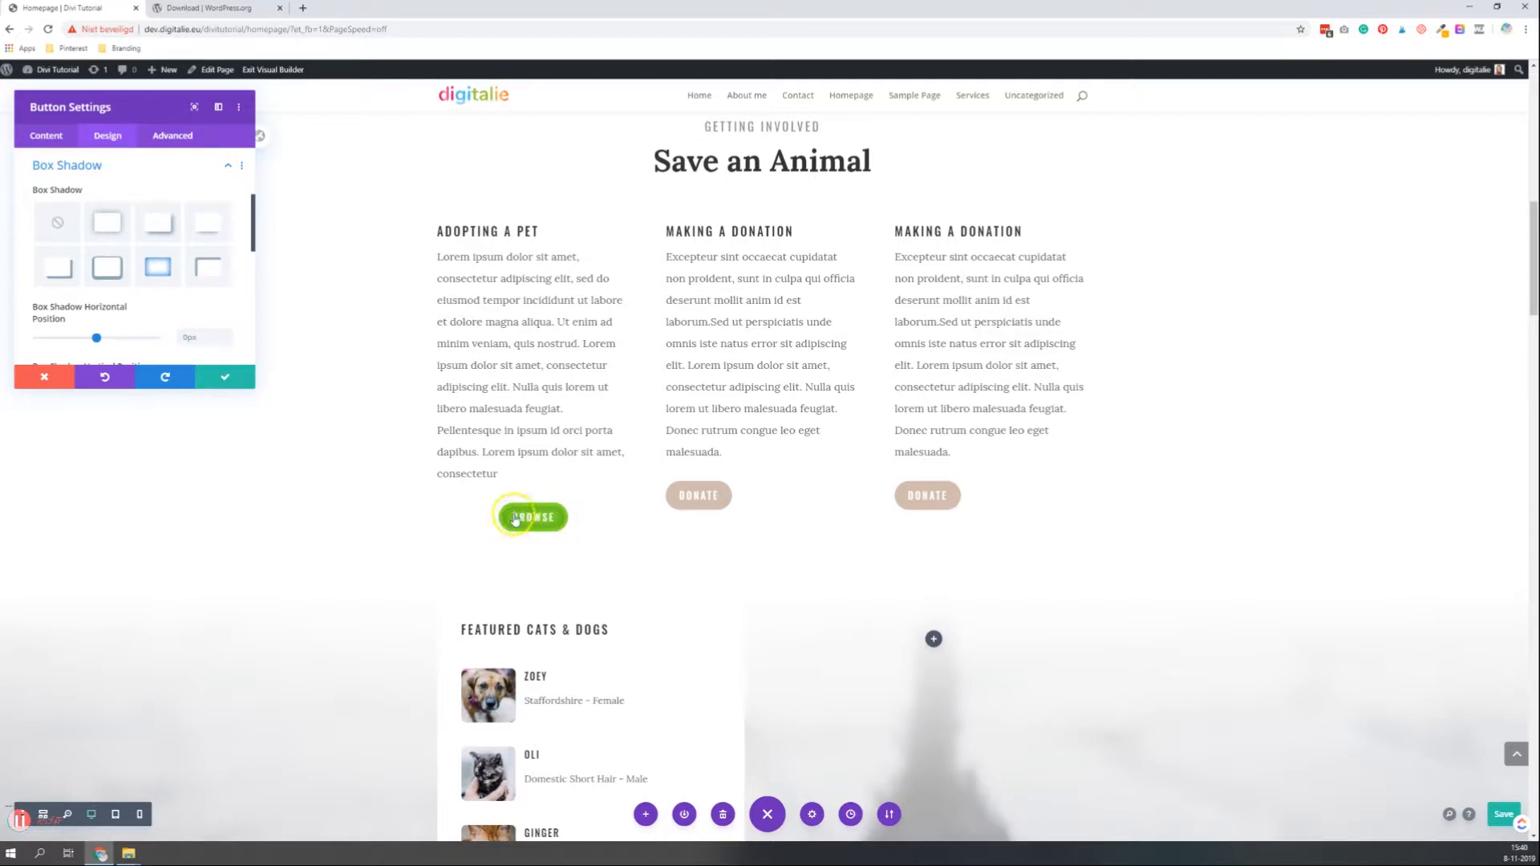
click(208, 270)
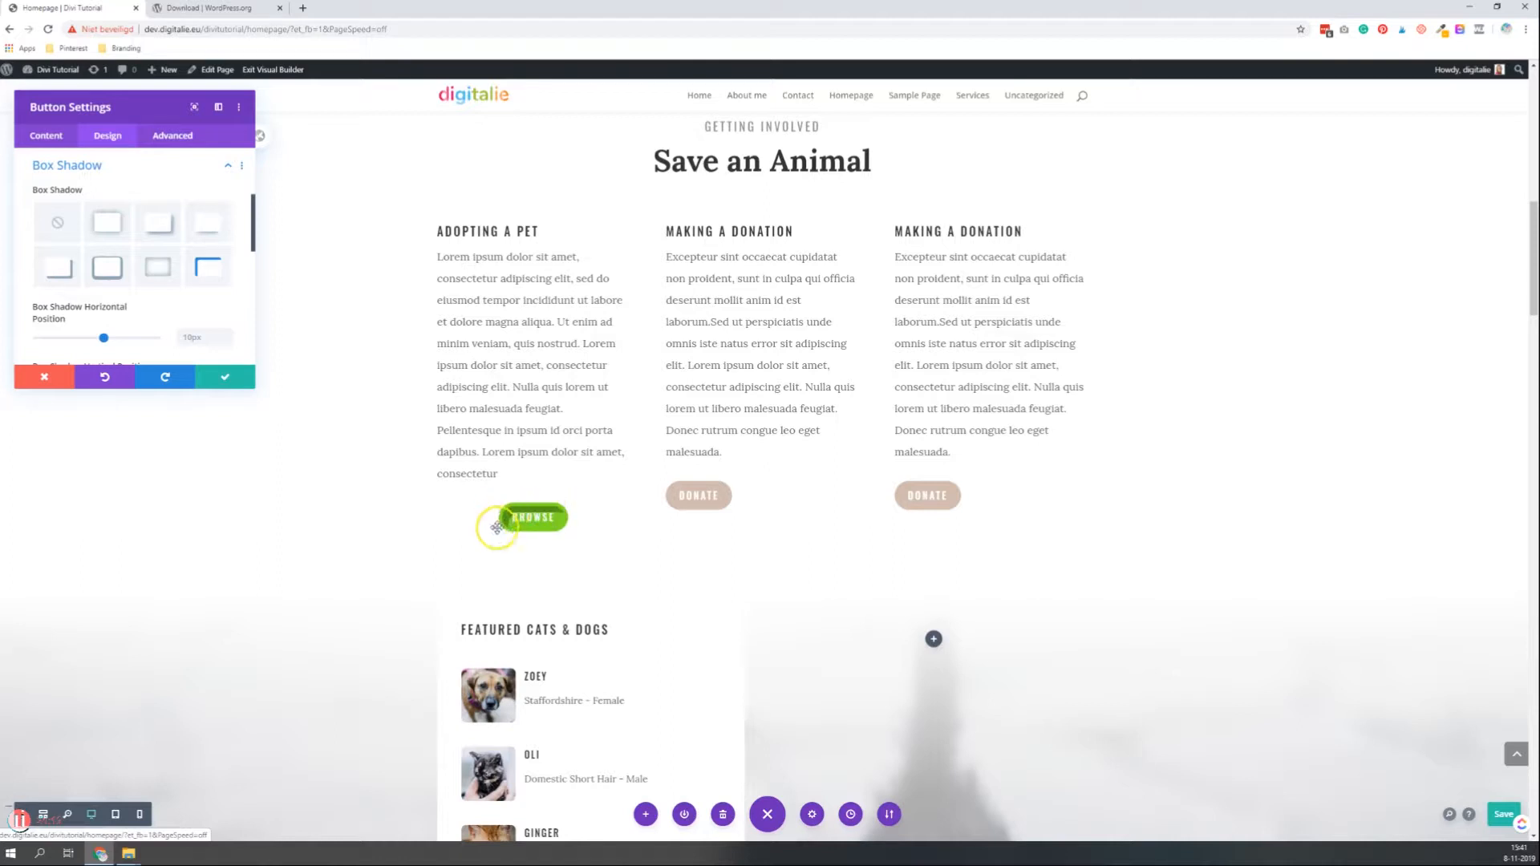
Apply the soft lower-right box shadow to the Browse button and save its settings
click(158, 224)
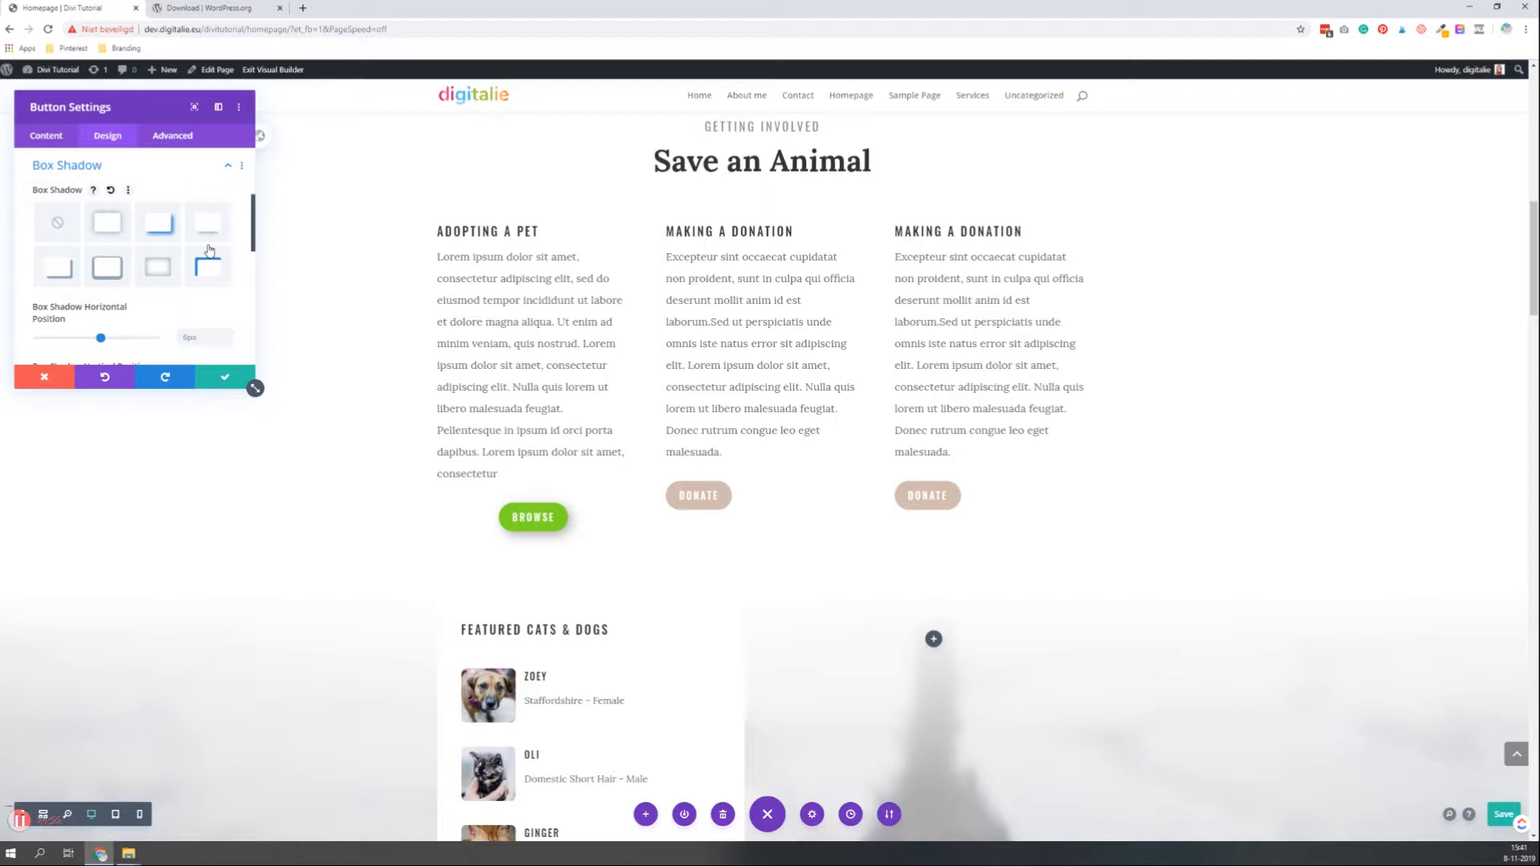
scroll(201, 250, down, 3)
scroll(140, 240, down, 2)
scroll(161, 208, up, 2)
scroll(157, 233, down, 3)
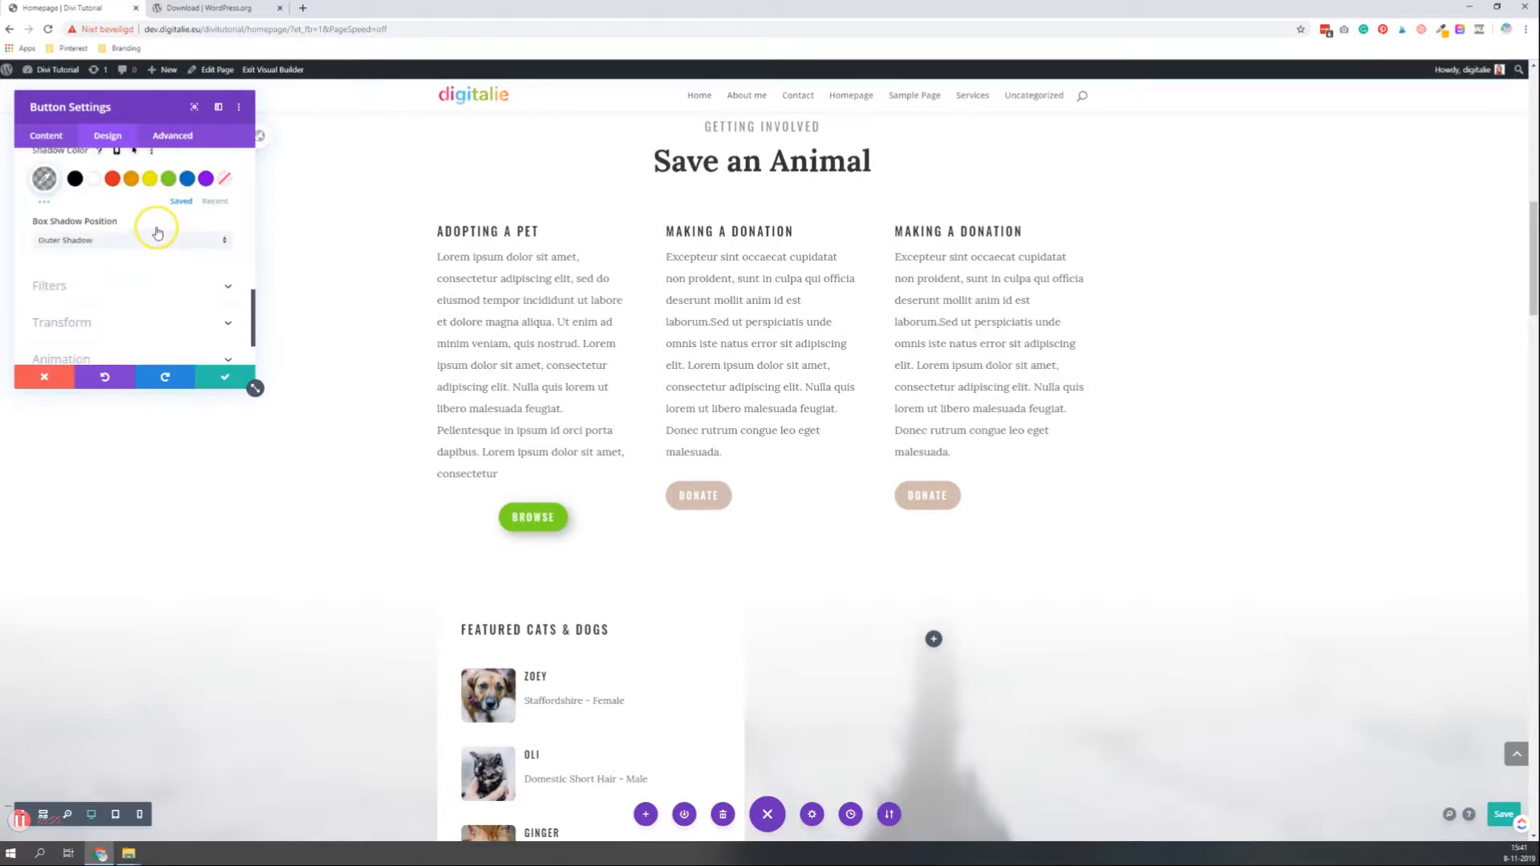
scroll(153, 250, down, 2)
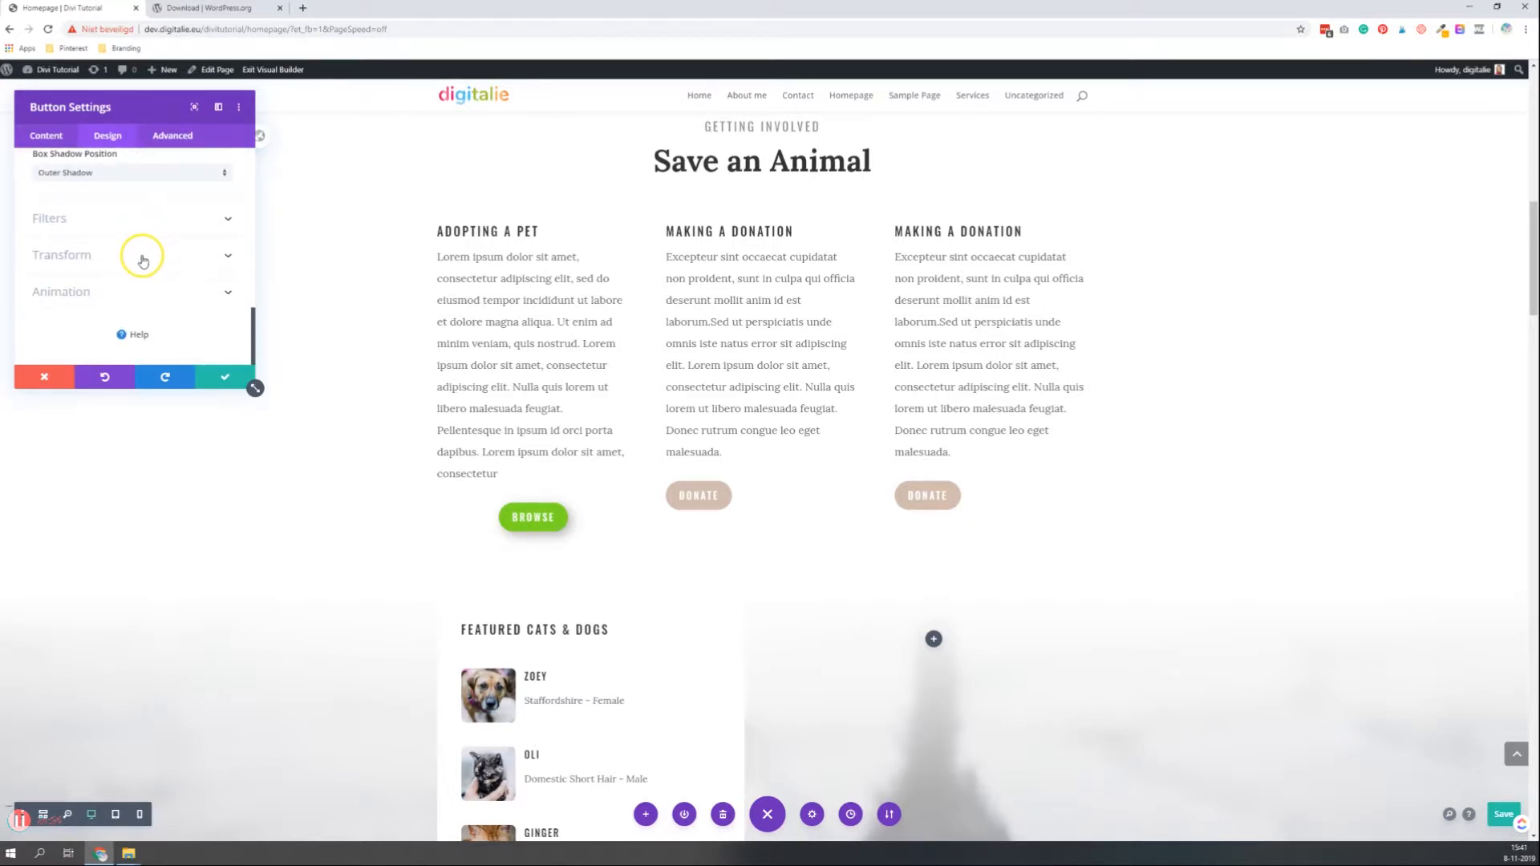
click(223, 372)
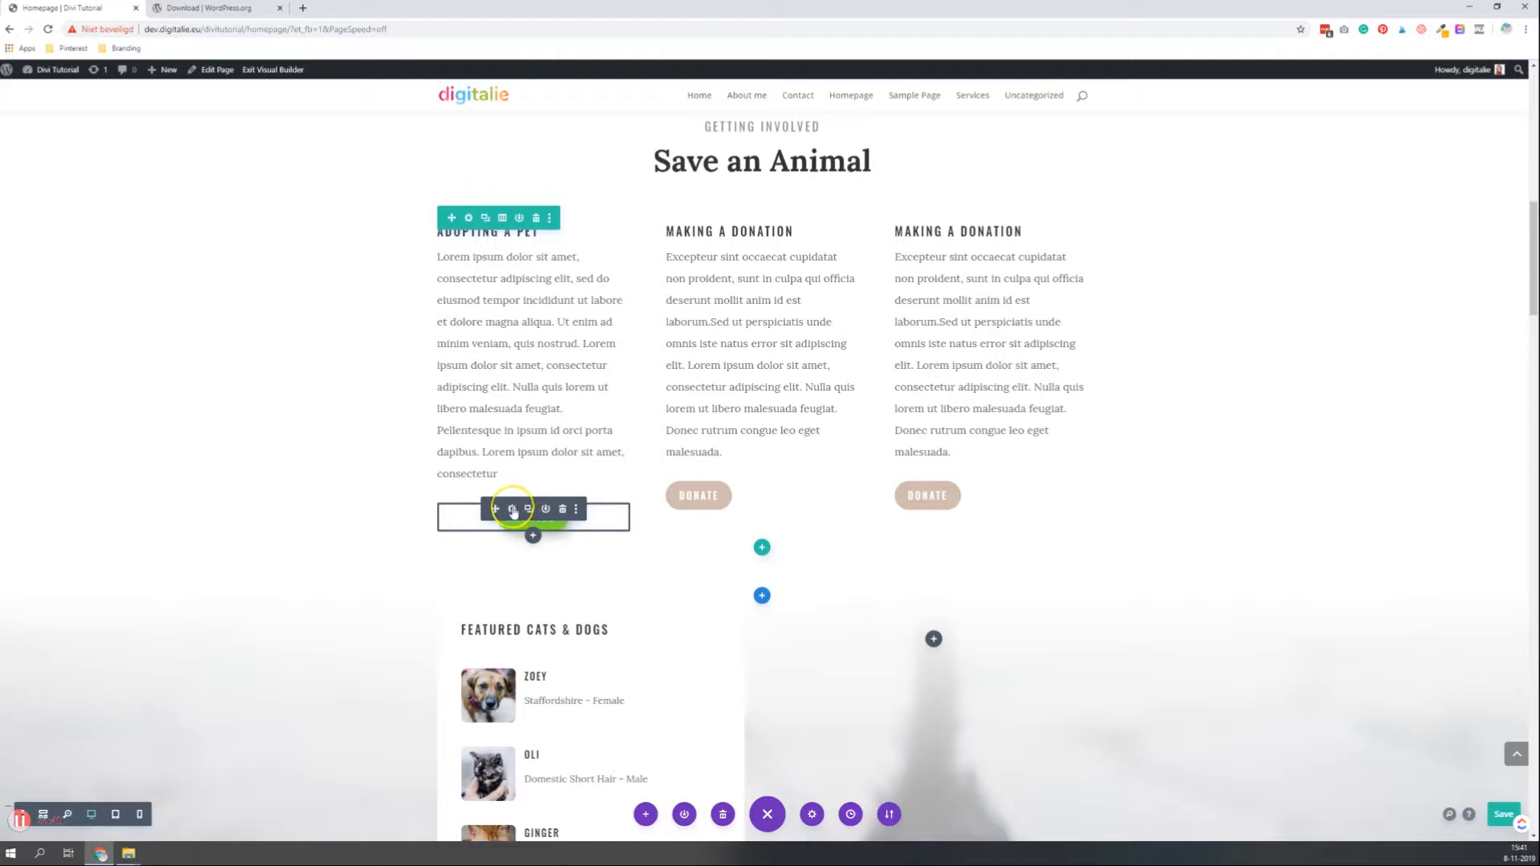
Copy the Browse button's module styles and paste them onto the Donate button in the middle column
right_click(513, 512)
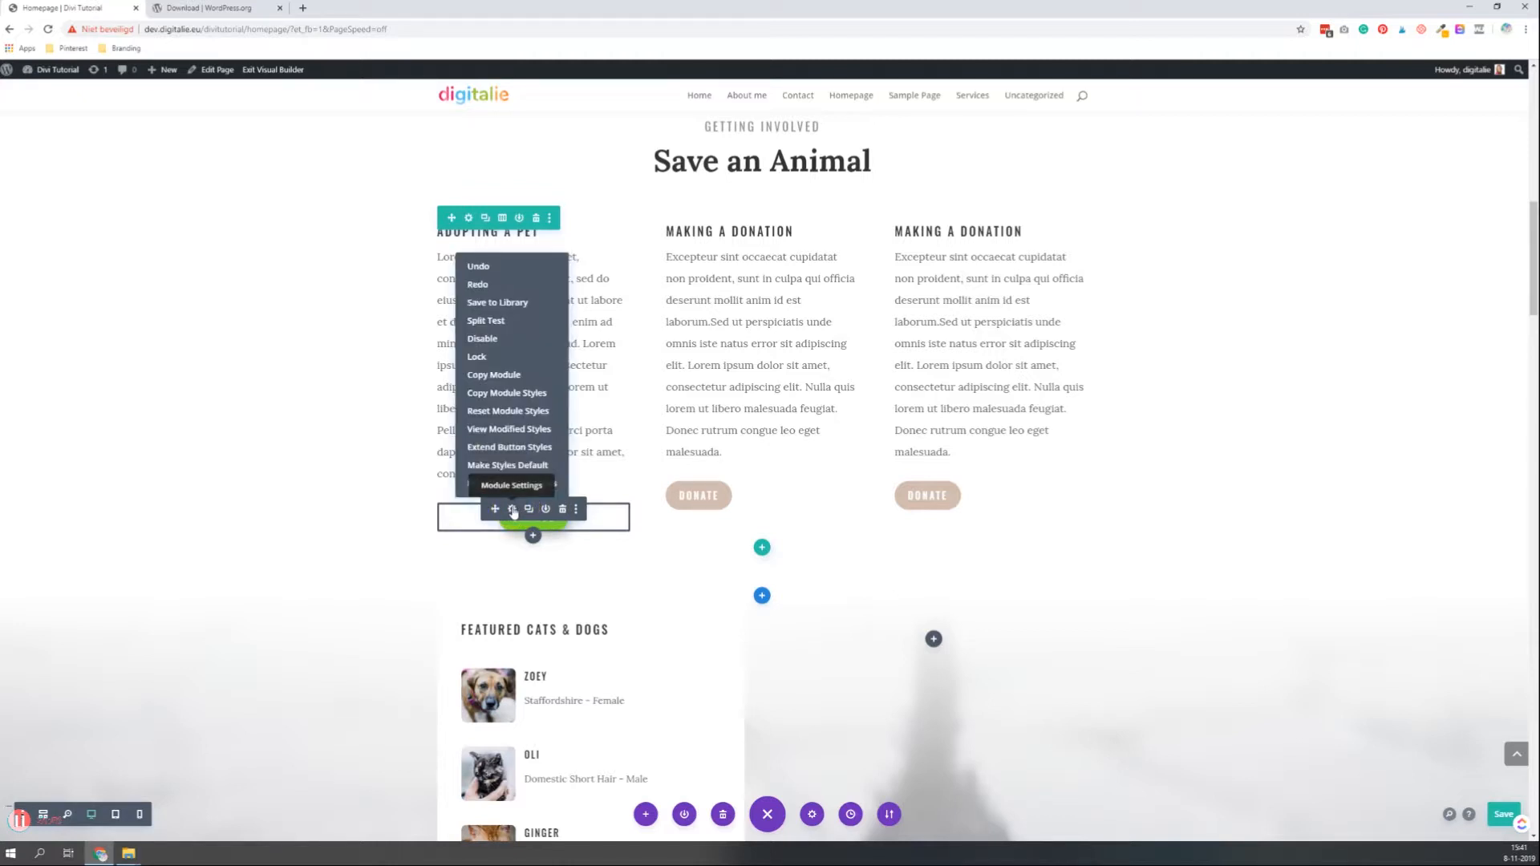
click(514, 401)
click(532, 396)
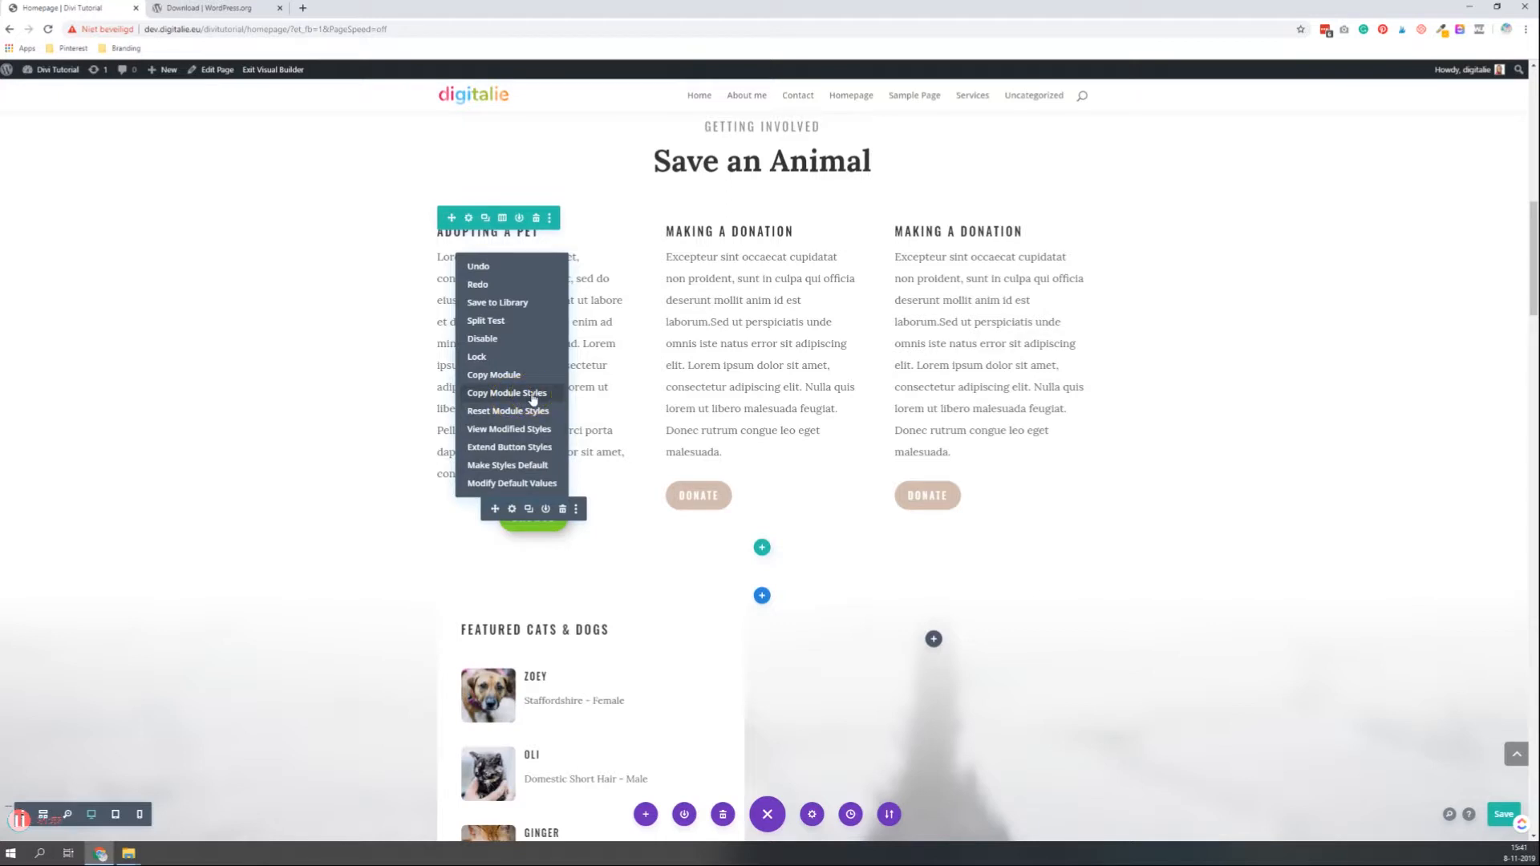
click(532, 399)
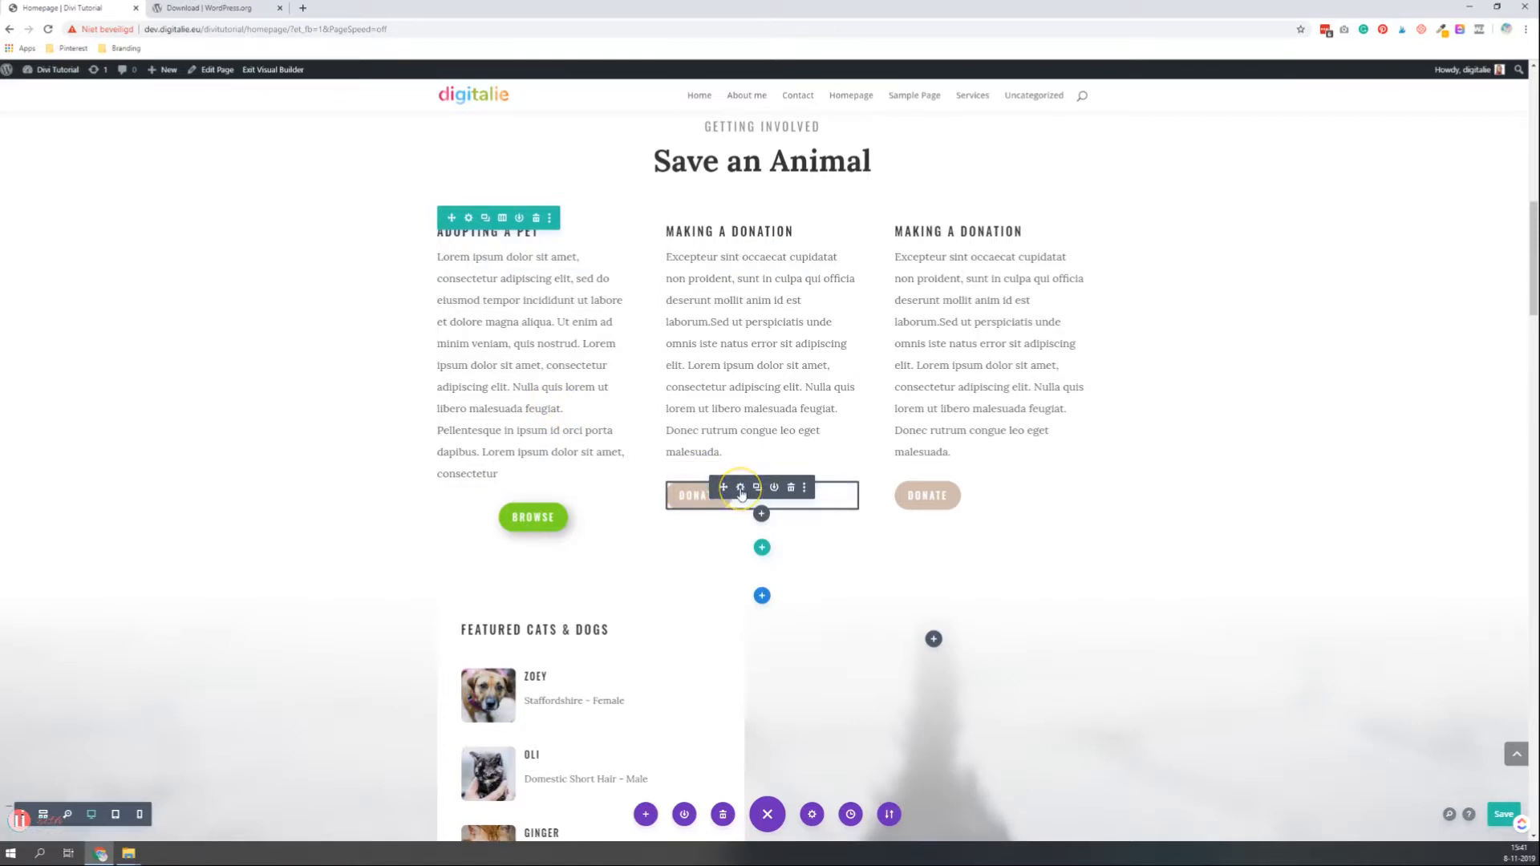
right_click(741, 492)
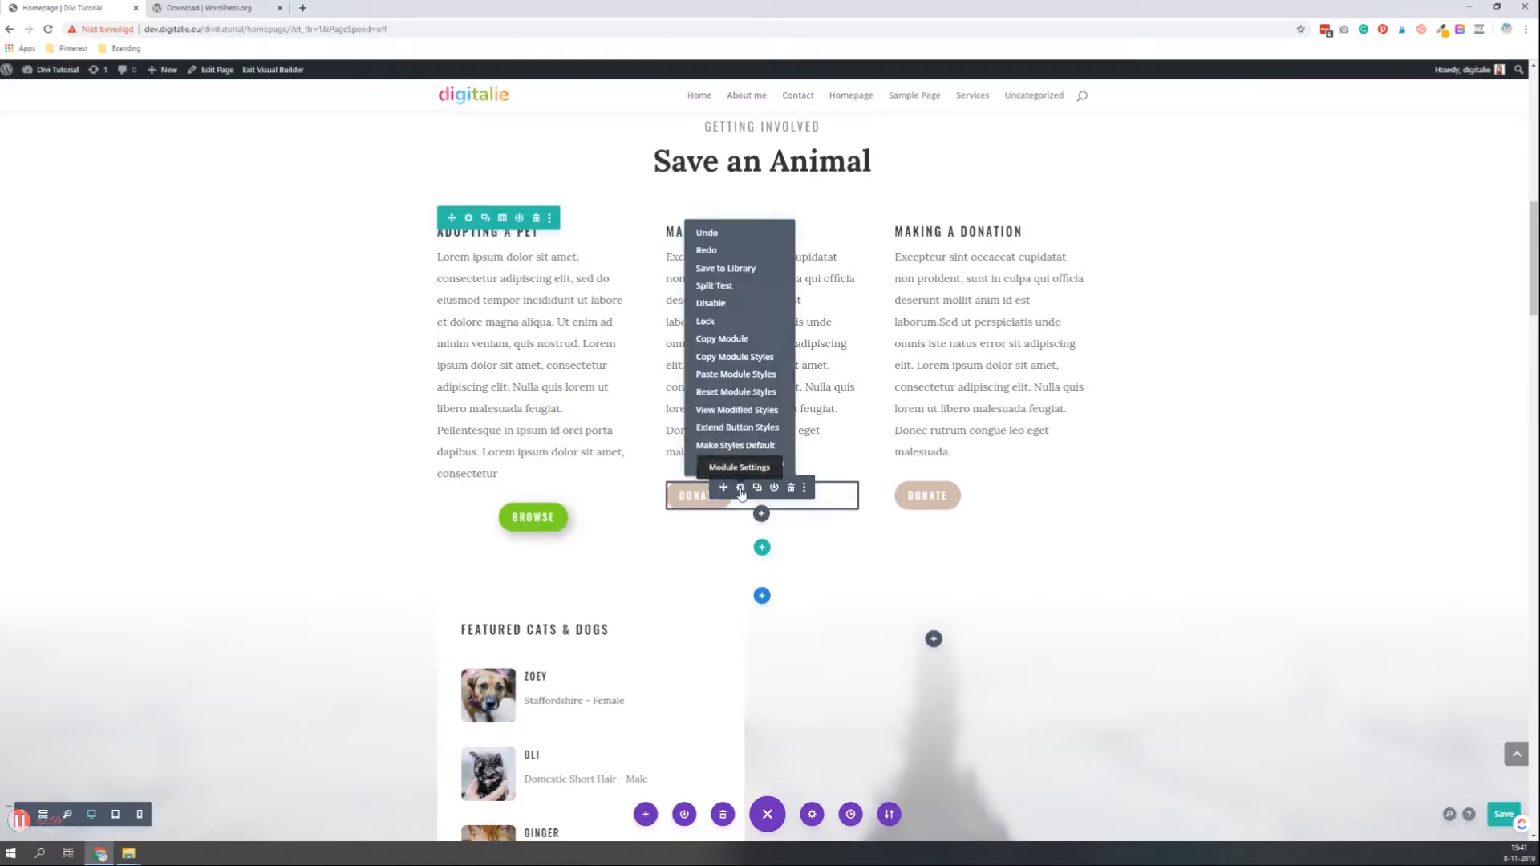
click(735, 377)
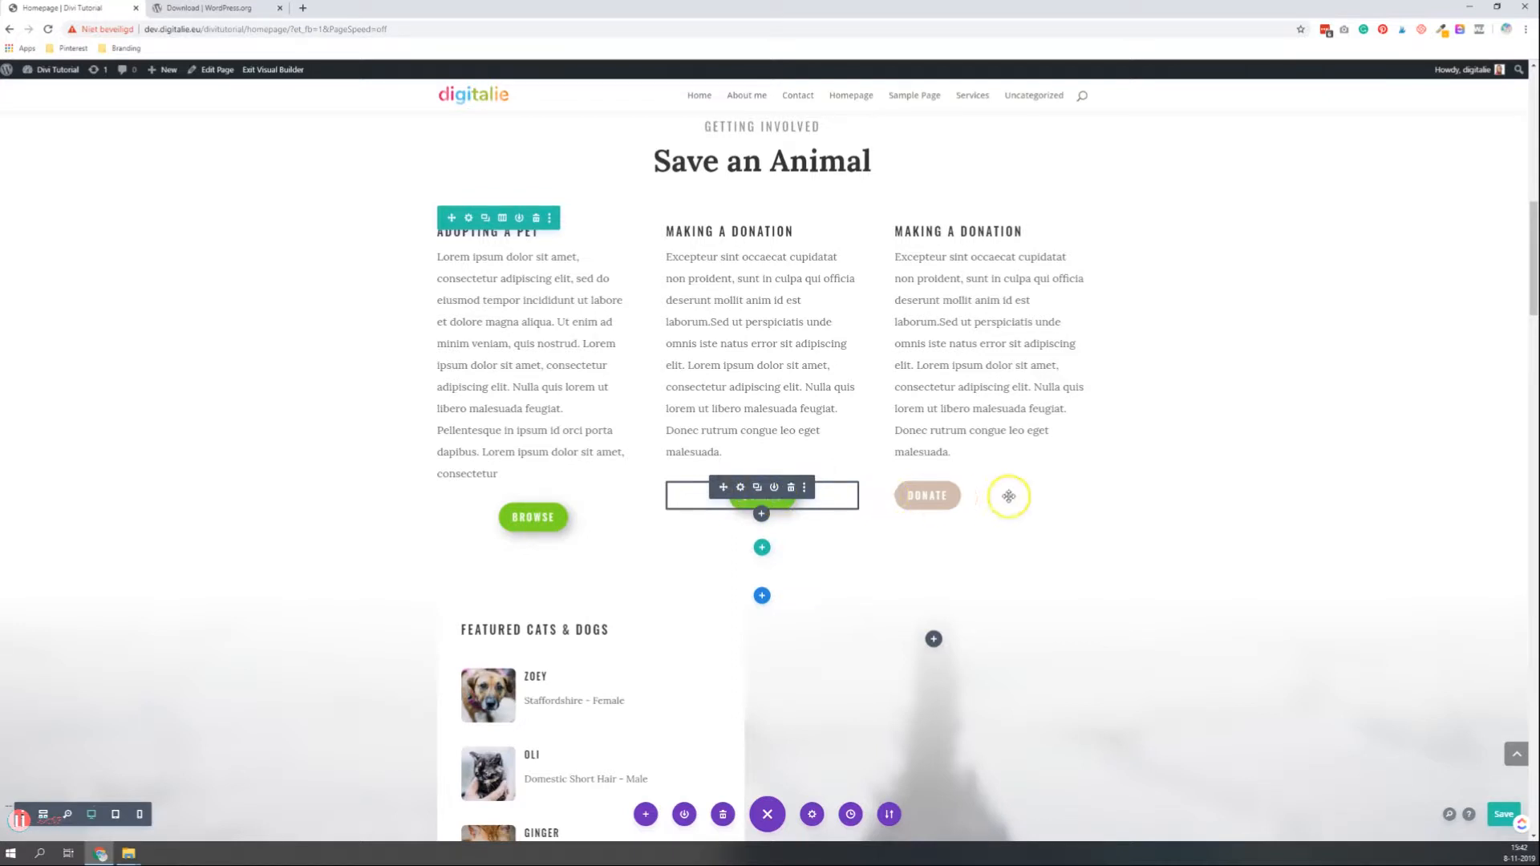
Make the middle Donate button's styles the default for all Button modules across the site
right_click(921, 499)
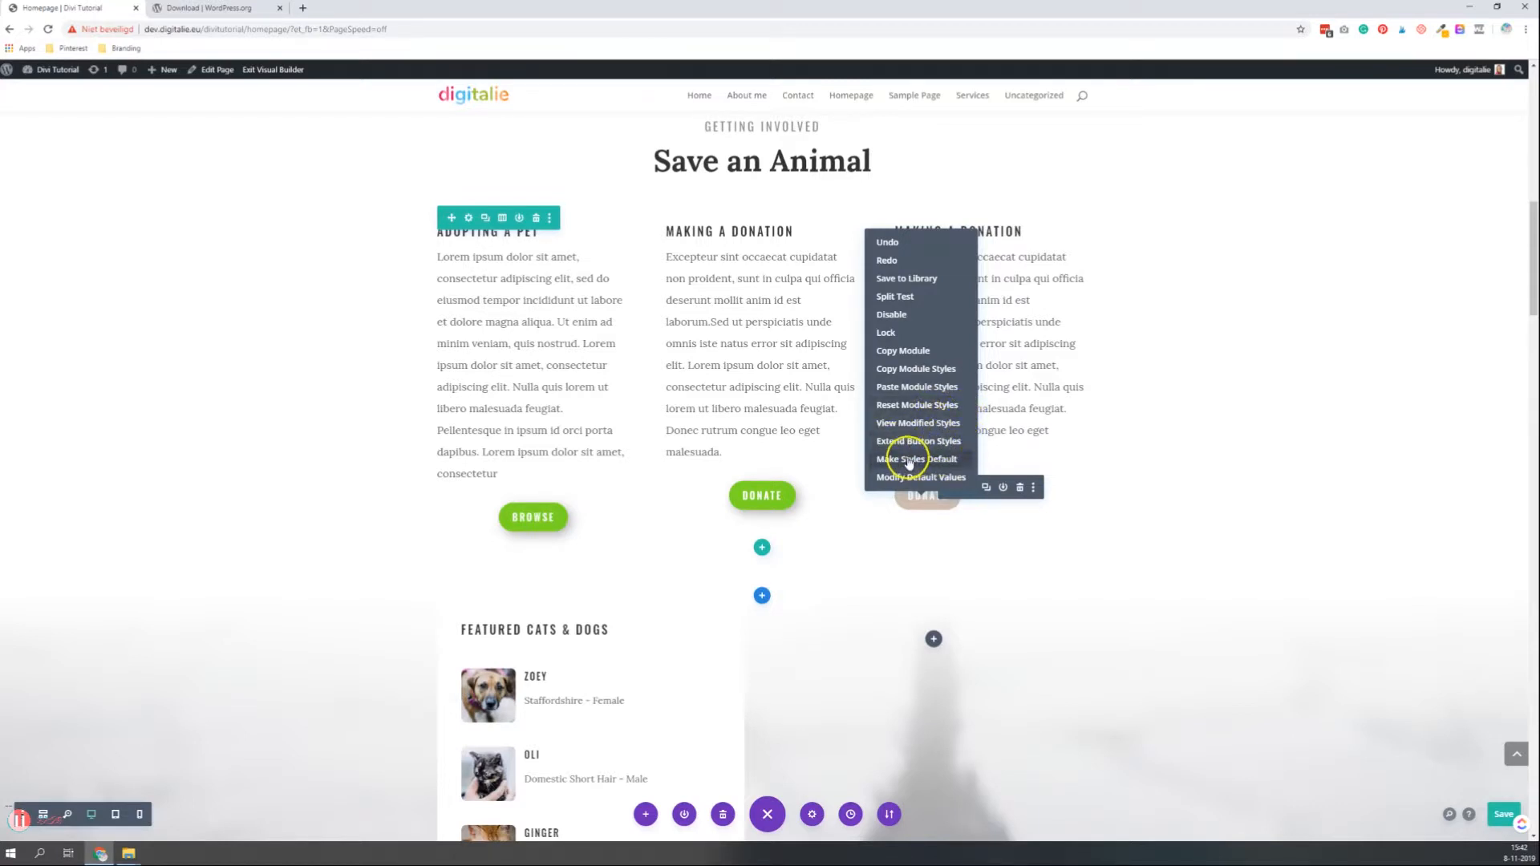
right_click(745, 492)
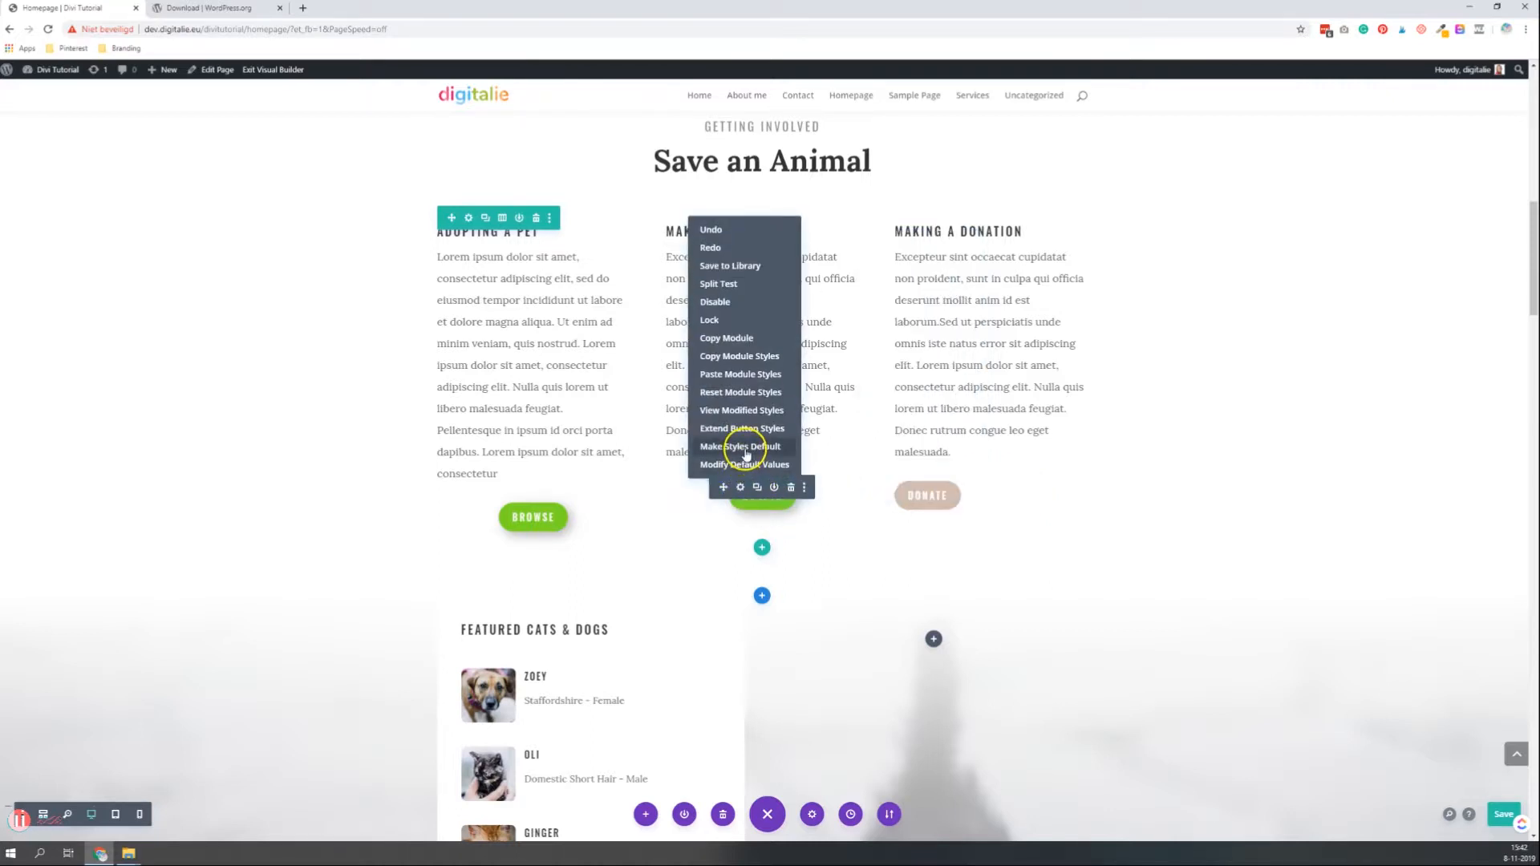
click(745, 454)
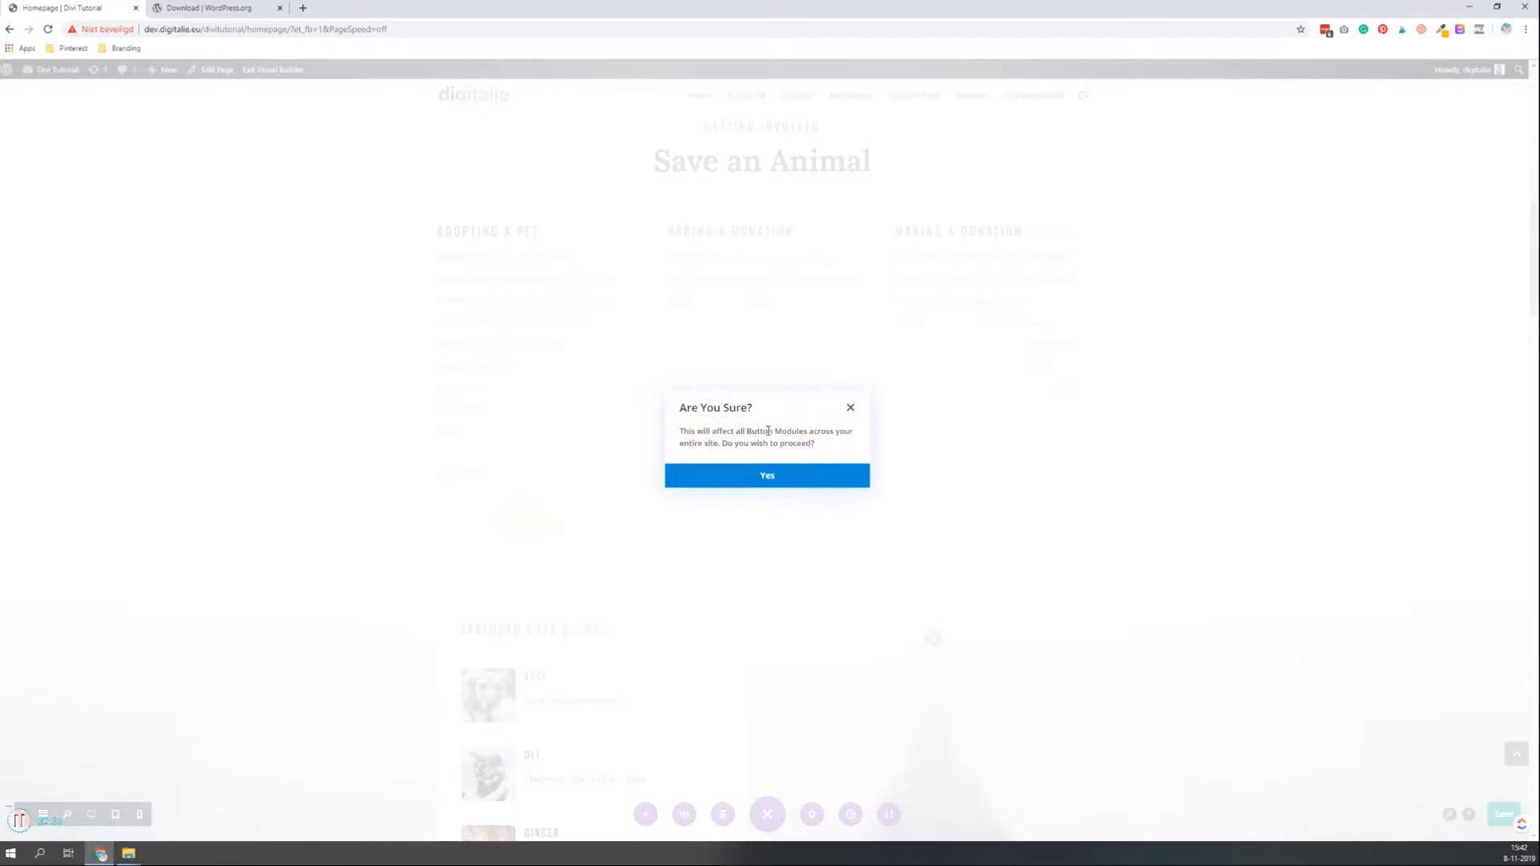
click(775, 476)
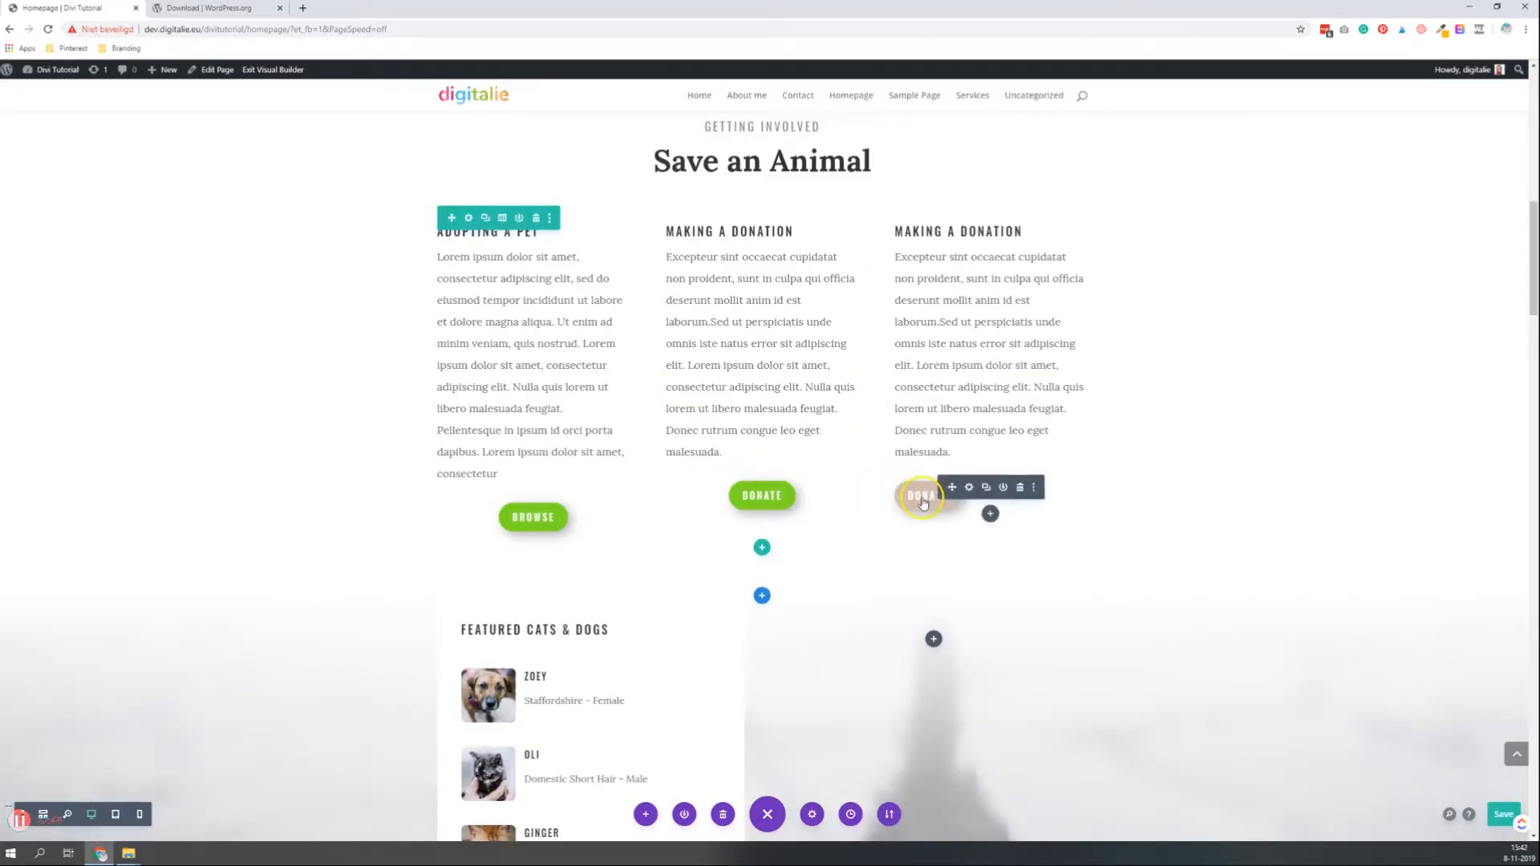
Replace the third column's Donate button with a new Button module, keeping its Click Here text
right_click(970, 492)
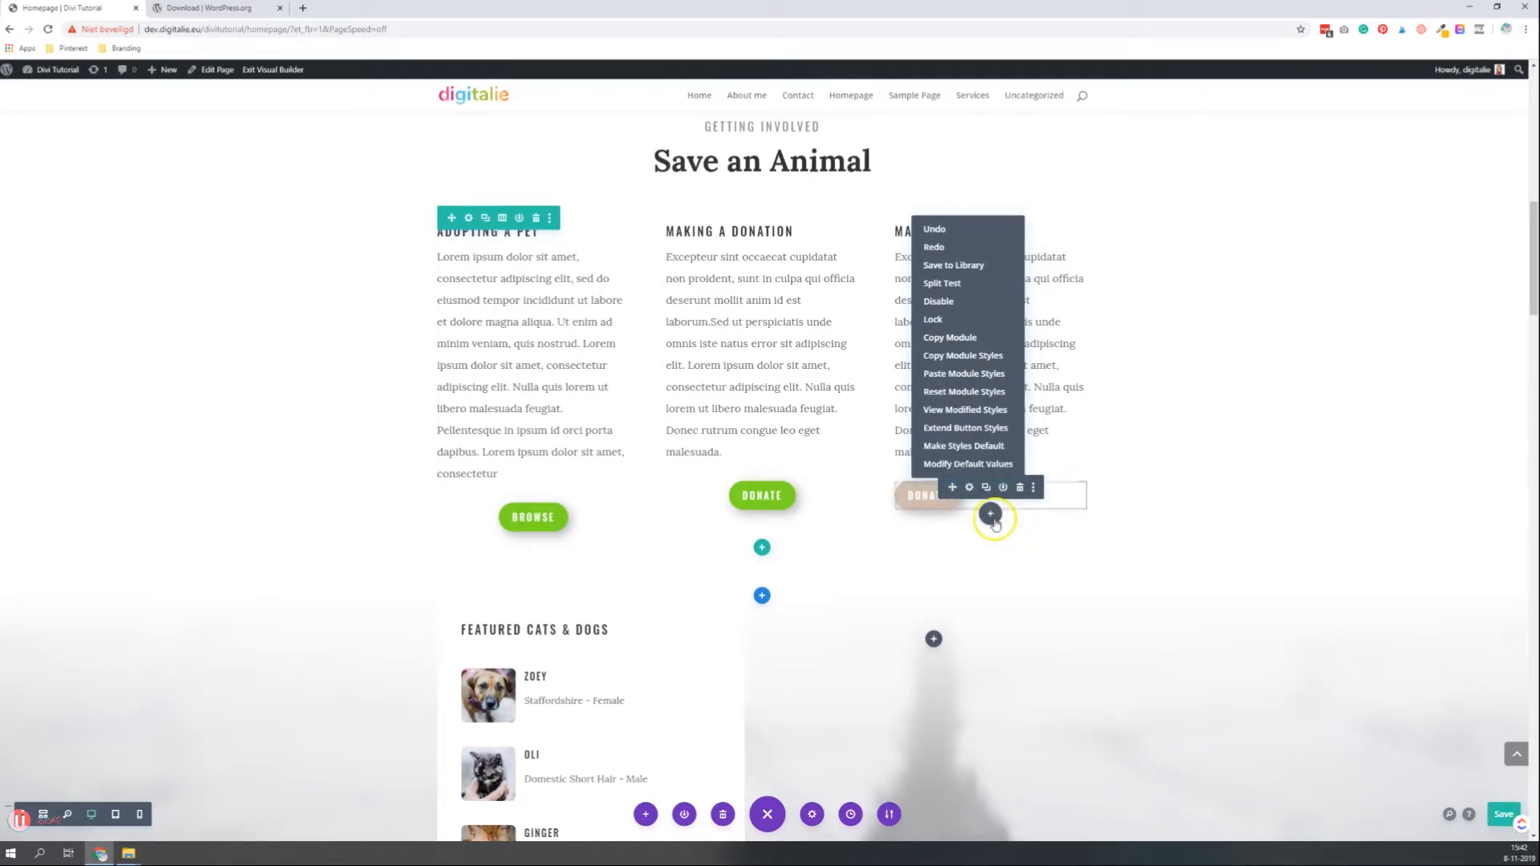
click(992, 517)
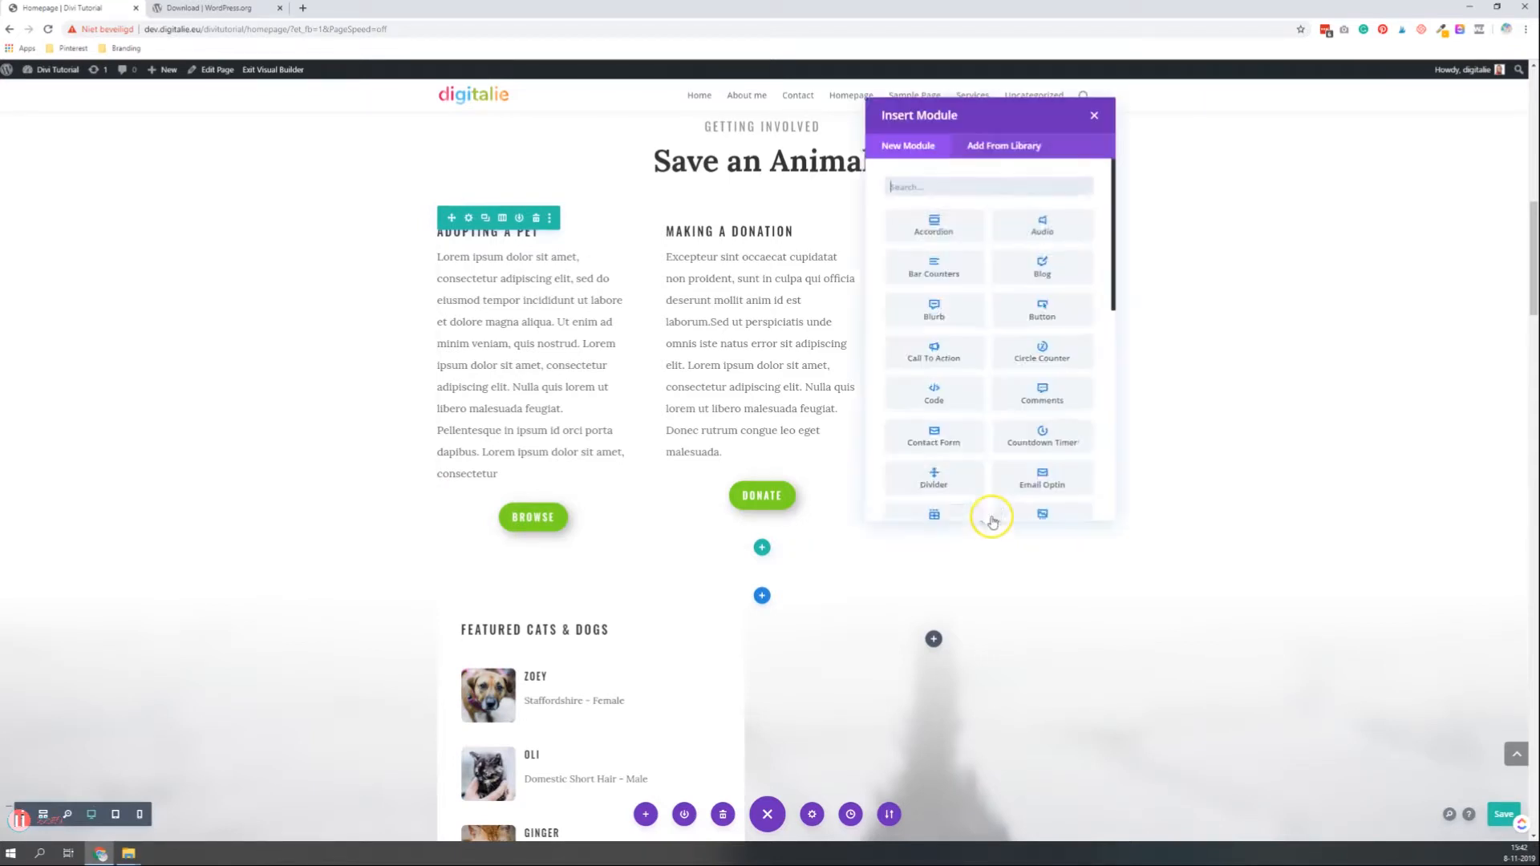
click(1040, 300)
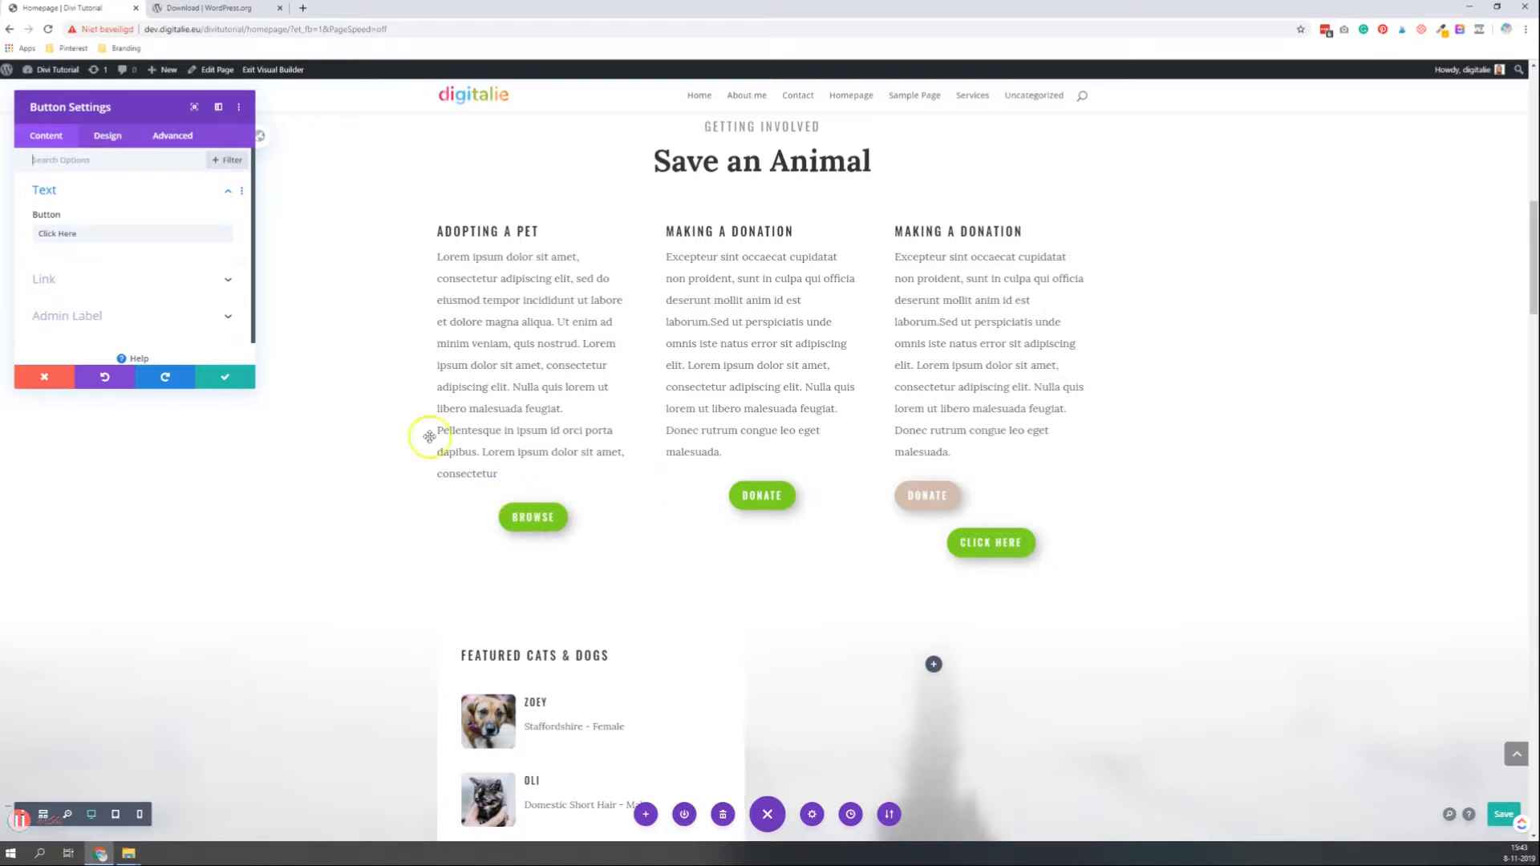
click(207, 379)
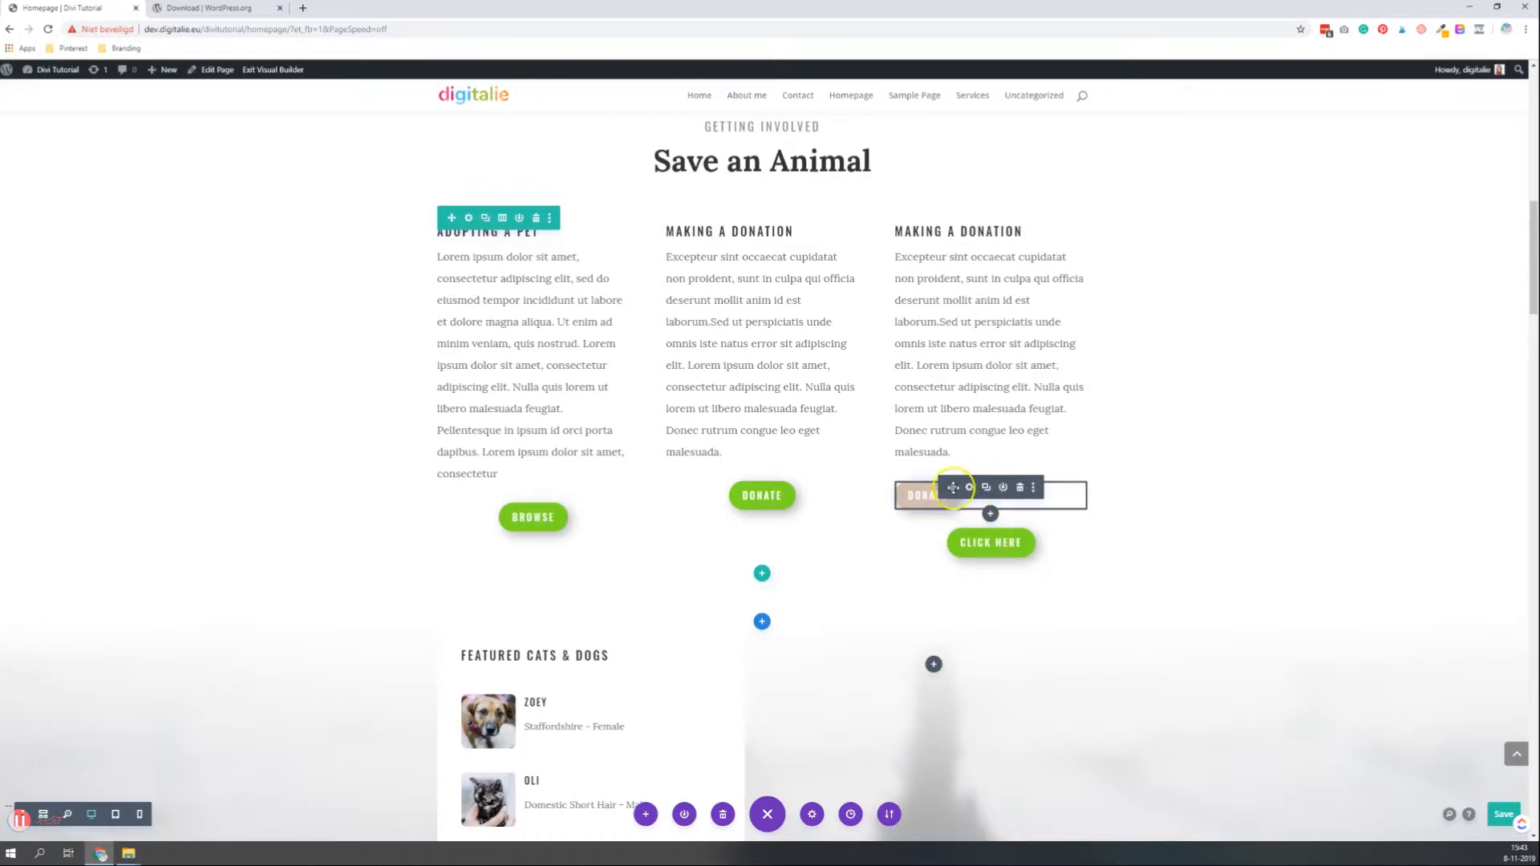
click(1021, 489)
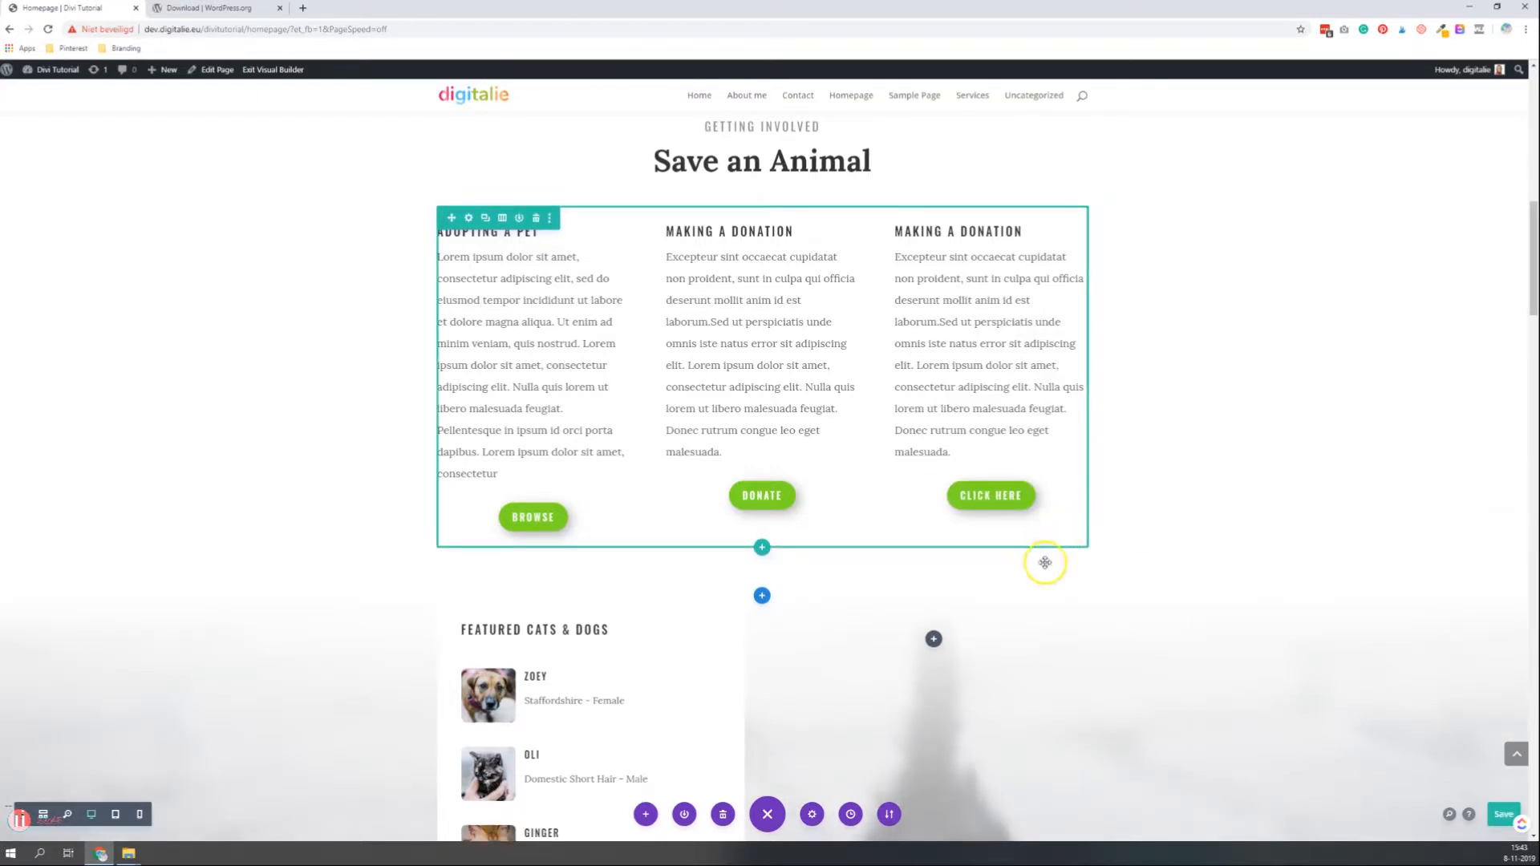
Look through the modules available for the empty column beside Featured Cats & Dogs
scroll(1043, 561, down, 5)
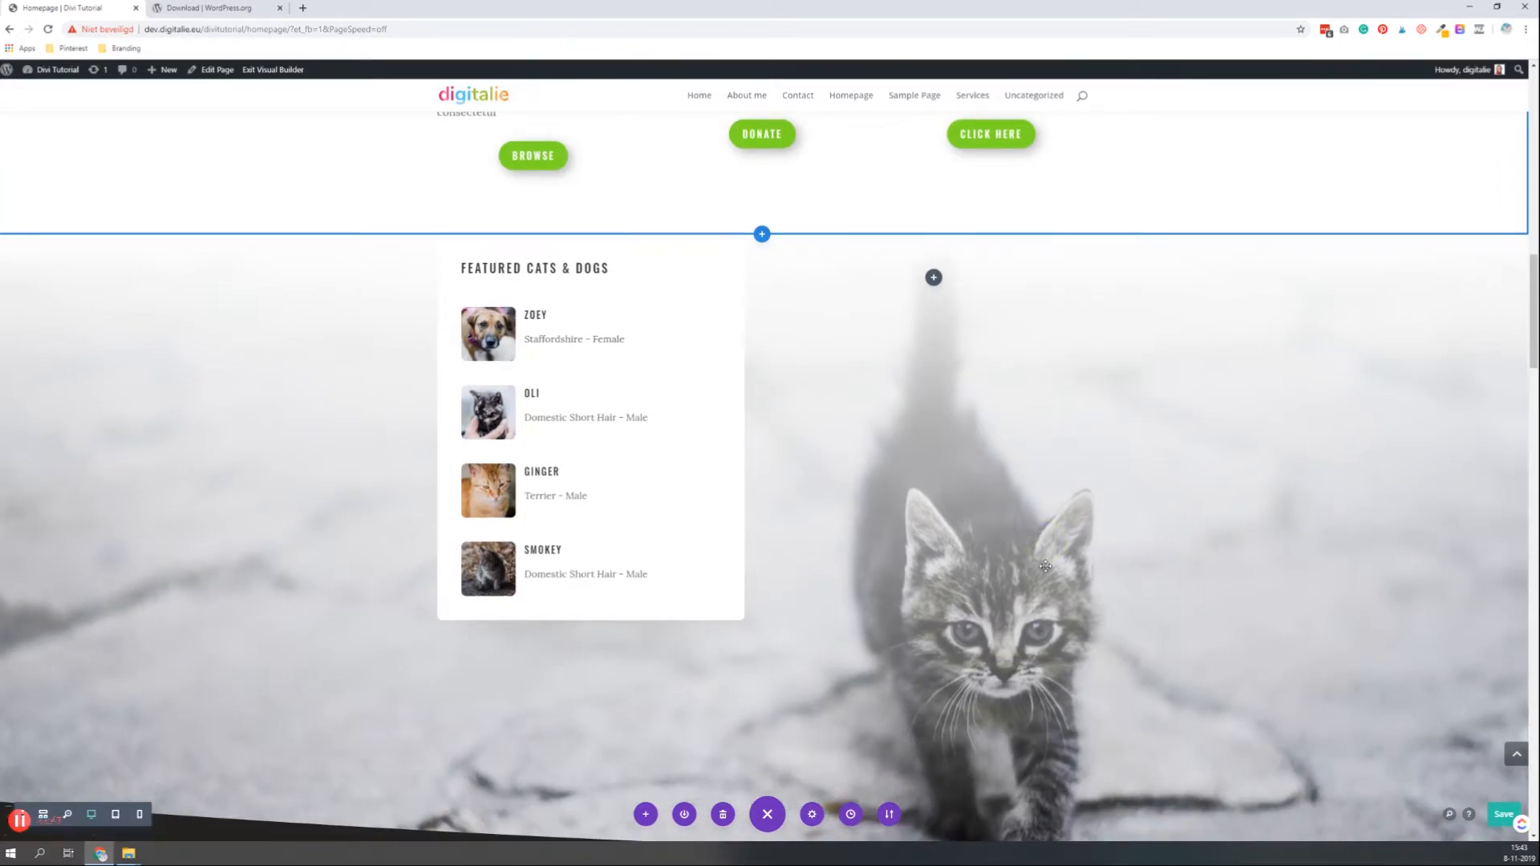
scroll(1035, 578, down, 1)
scroll(922, 418, up, 2)
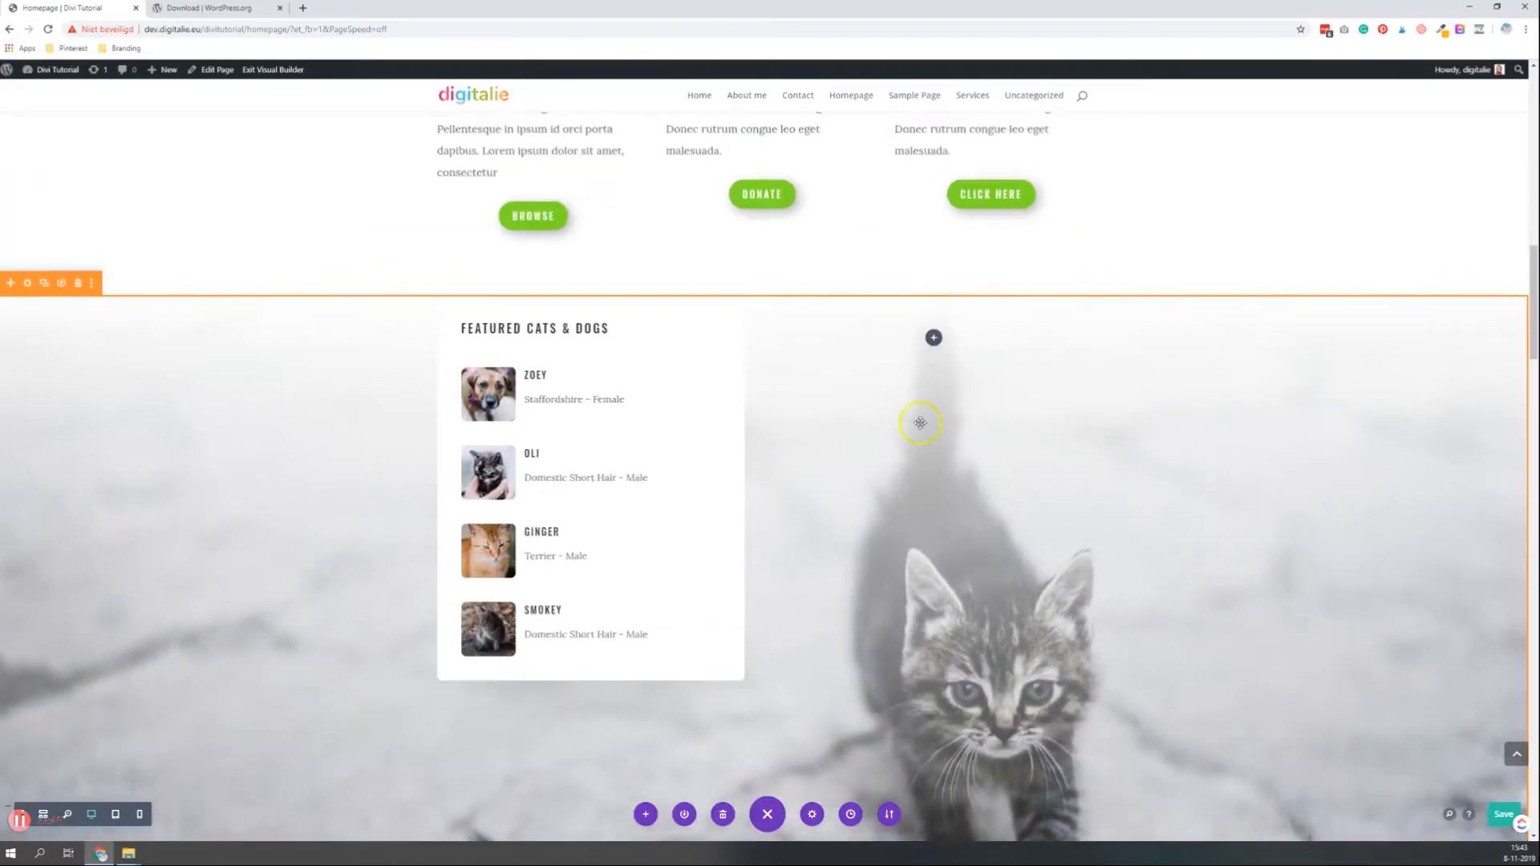
click(934, 340)
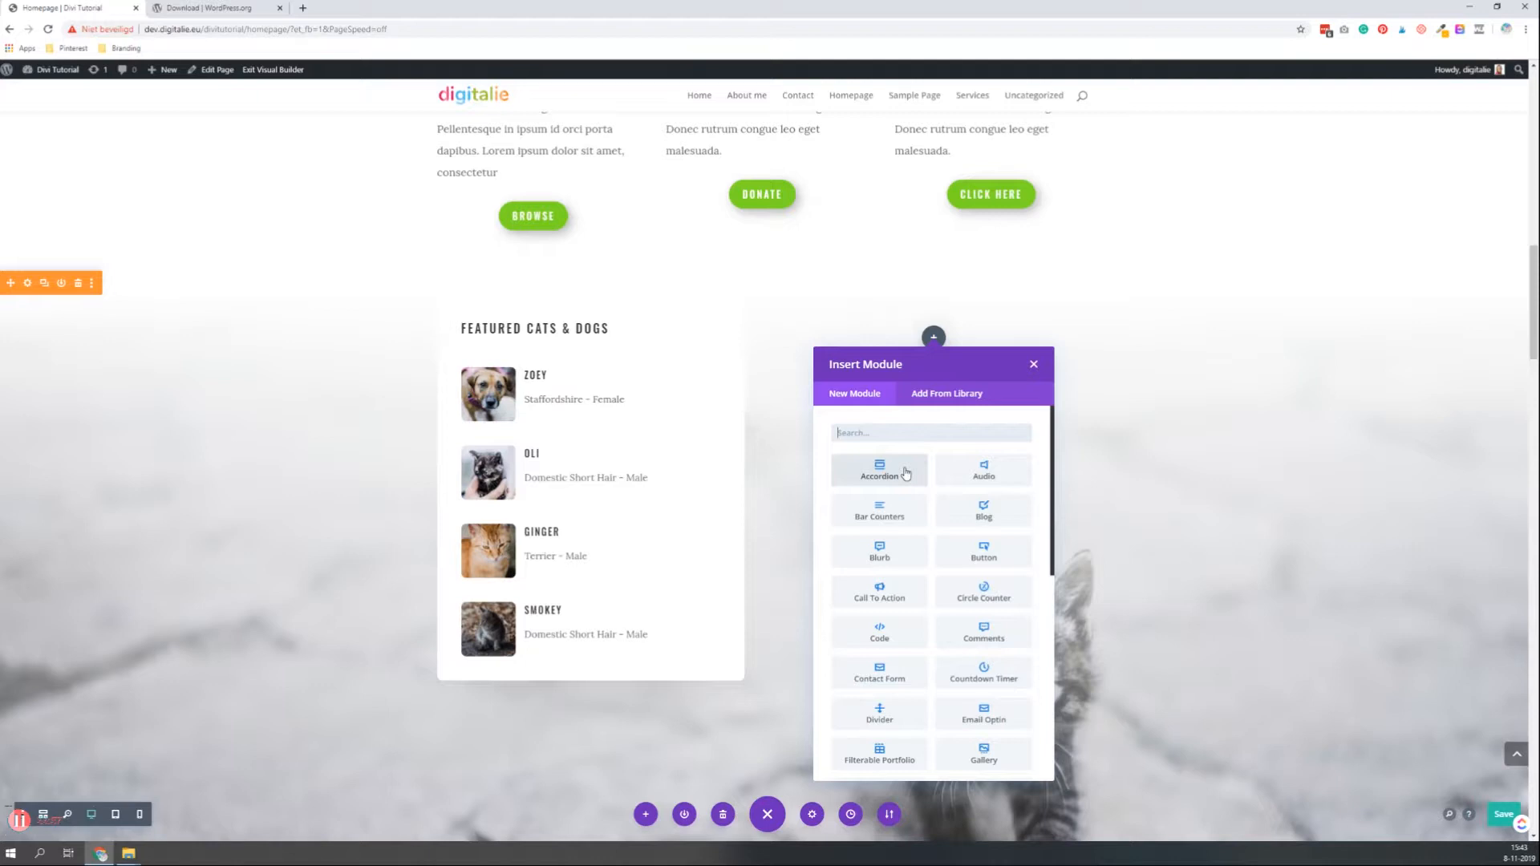
scroll(907, 473, down, 5)
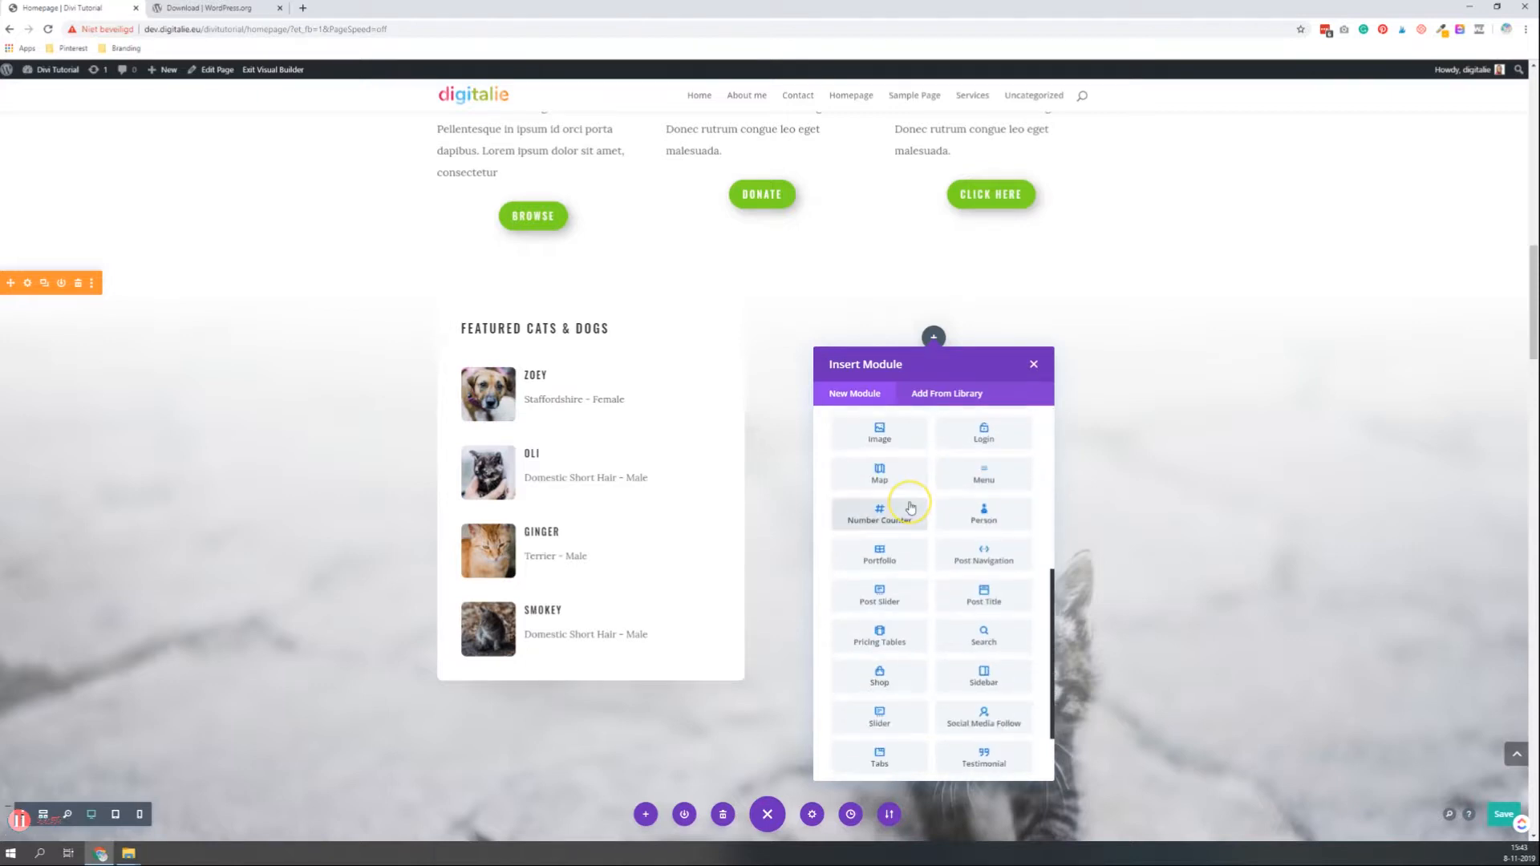
scroll(912, 507, down, 2)
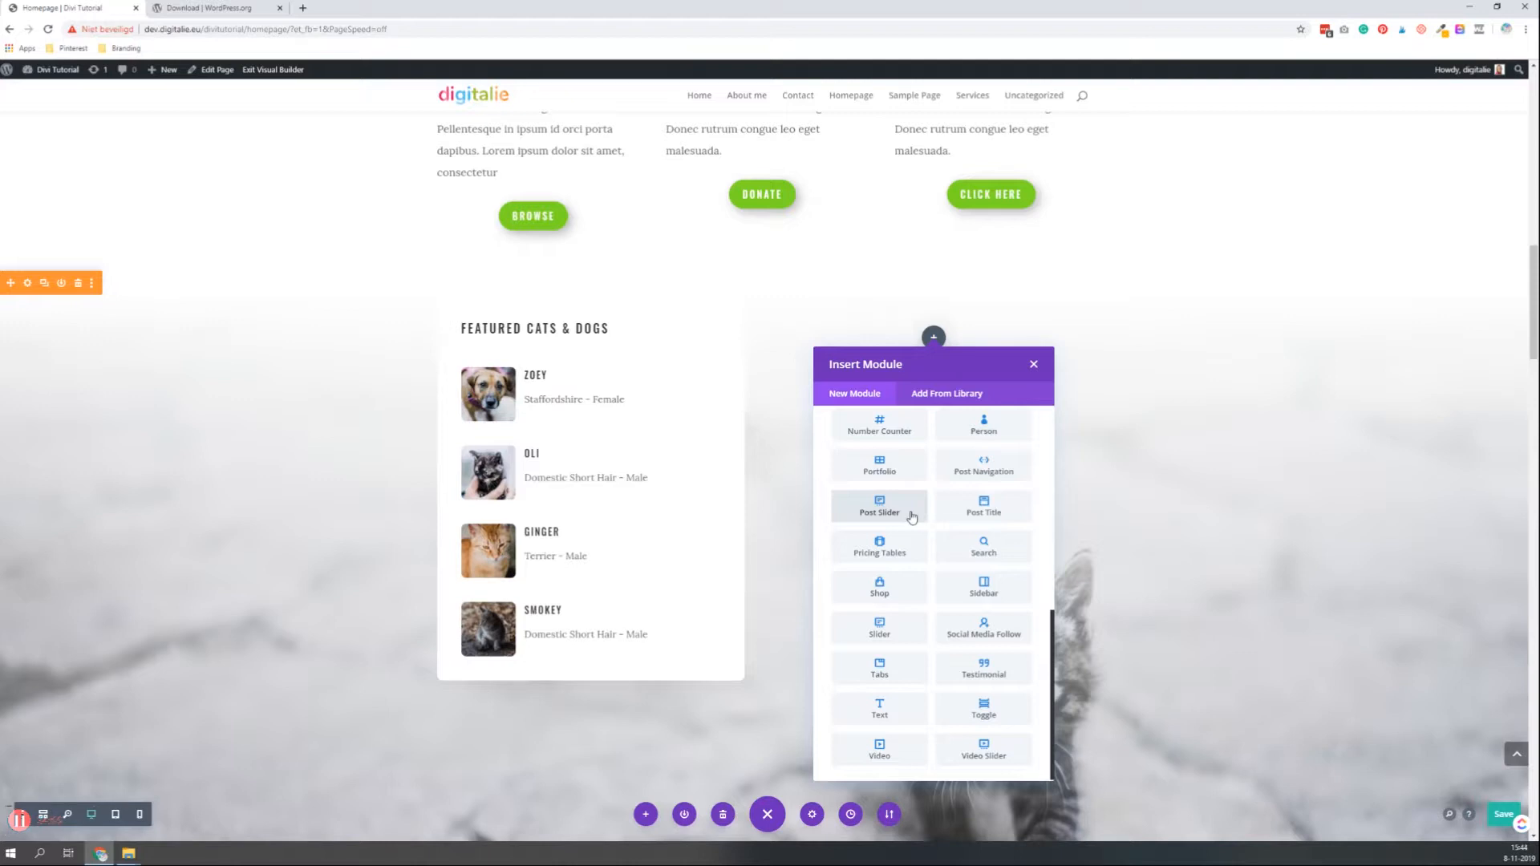
scroll(912, 517, up, 6)
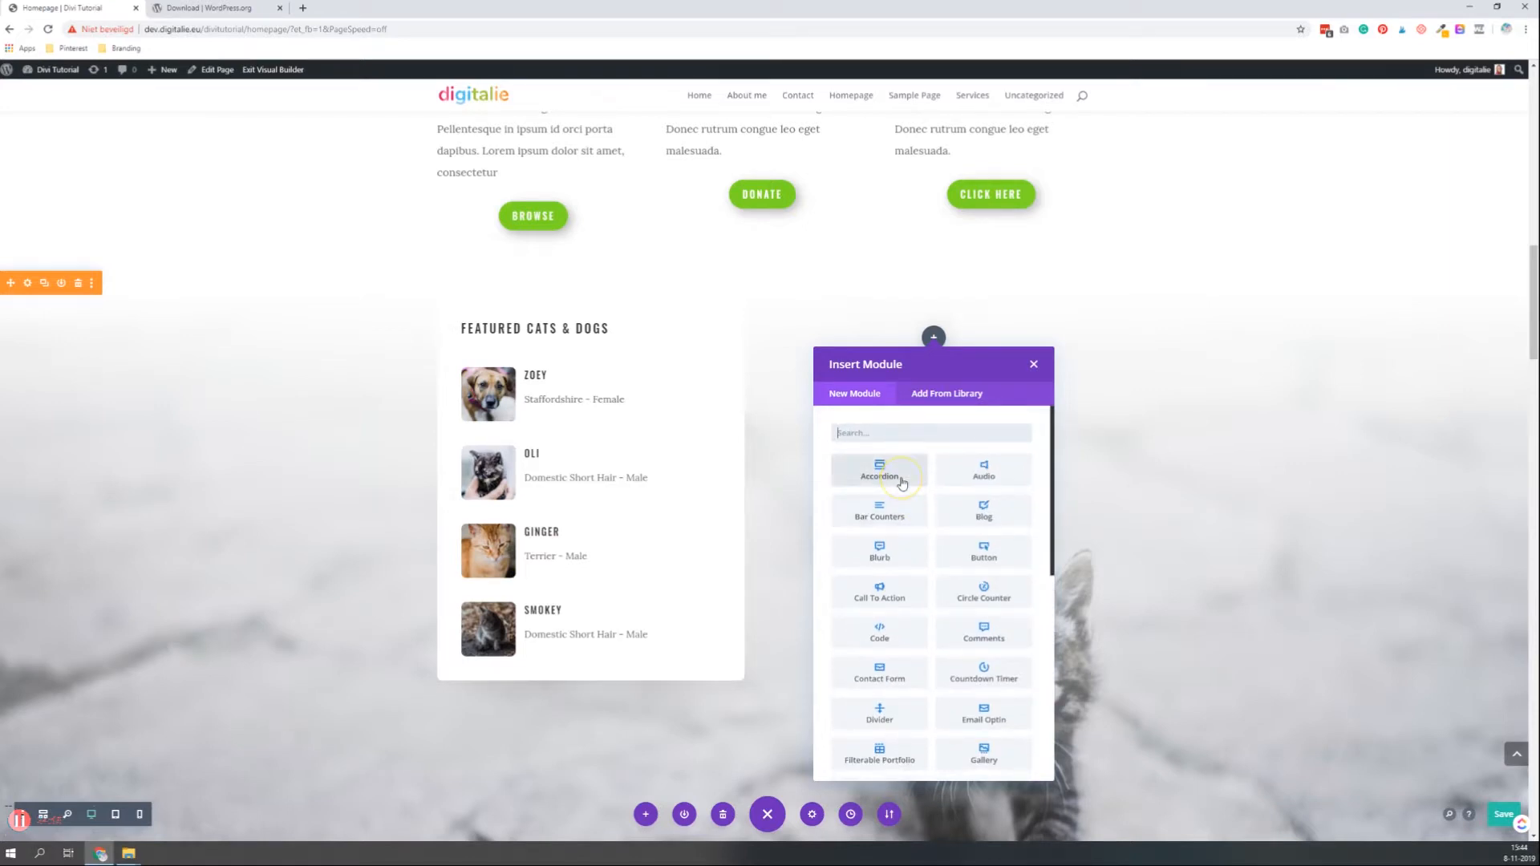
Search the module list for "te" and for "image", clearing the search after each
text(te)
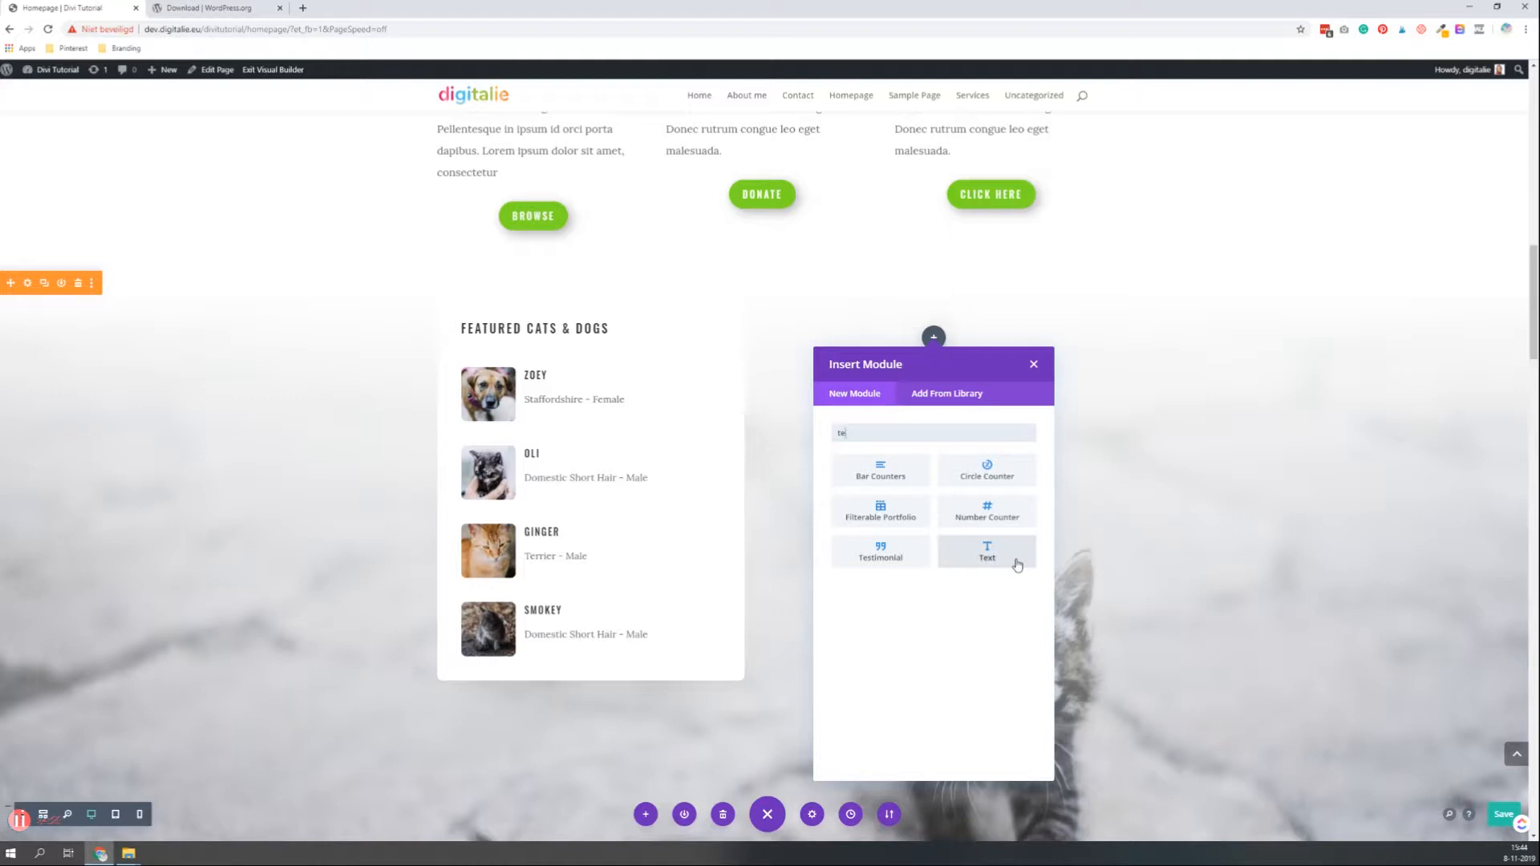
key(BackSpace)
key(BackSpace)
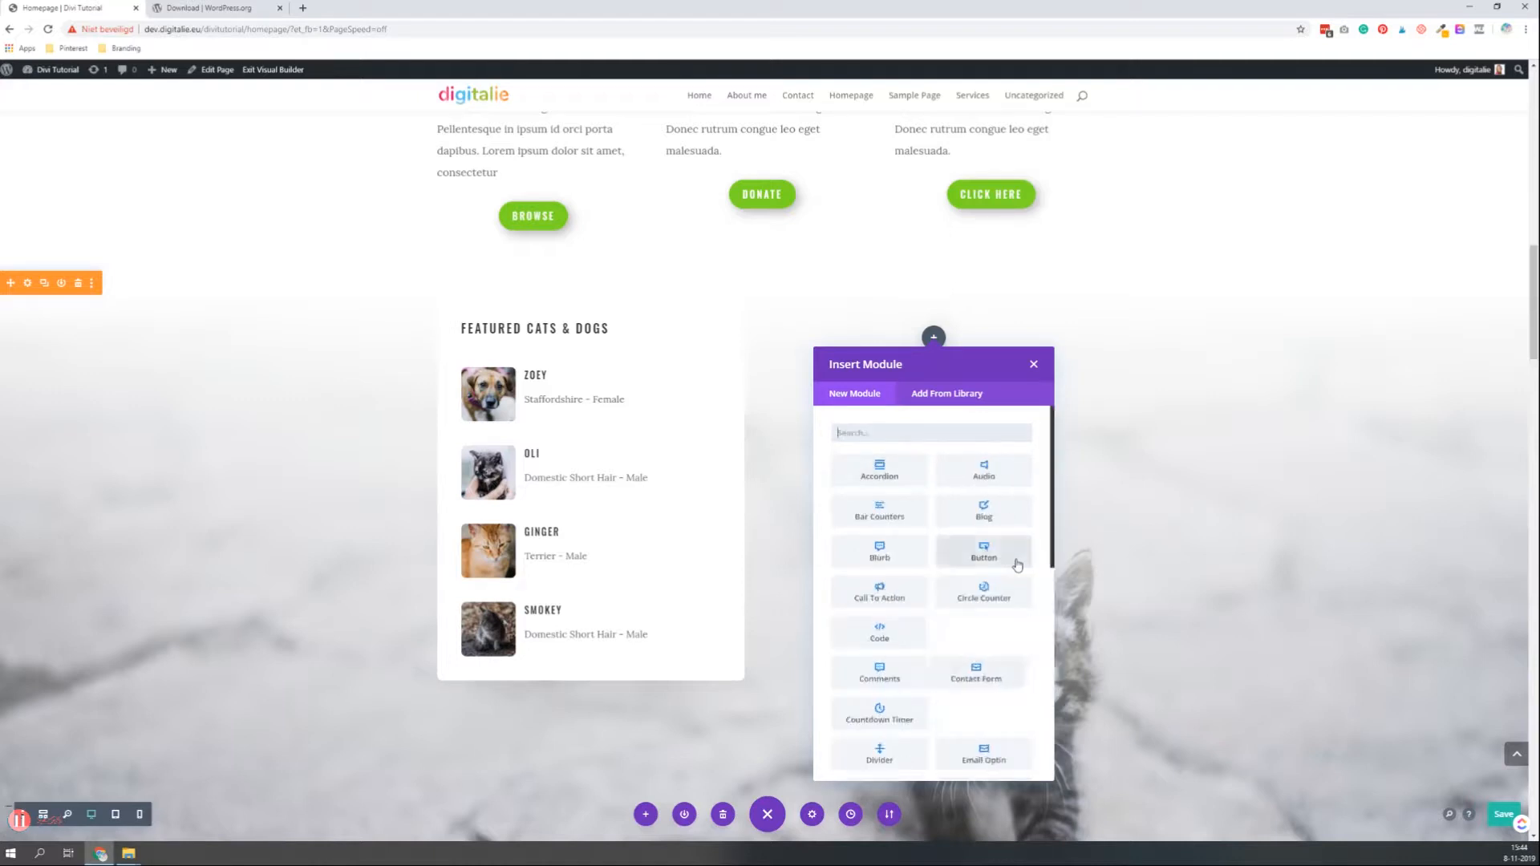
text(image)
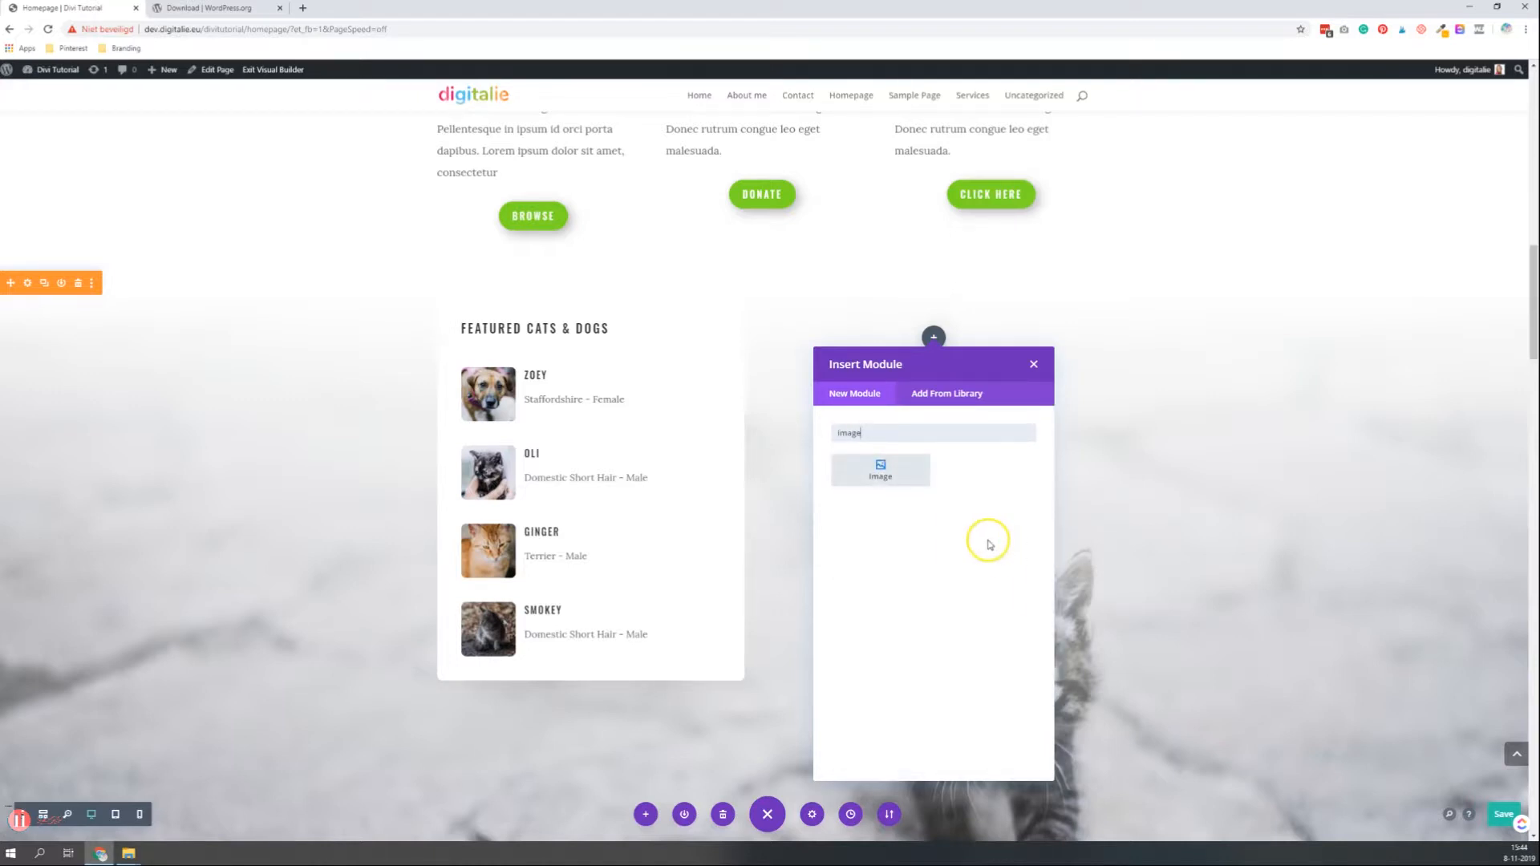
key(BackSpace)
key(BackSpace)
key(BackSpace)
key(BackSpace)
key(BackSpace)
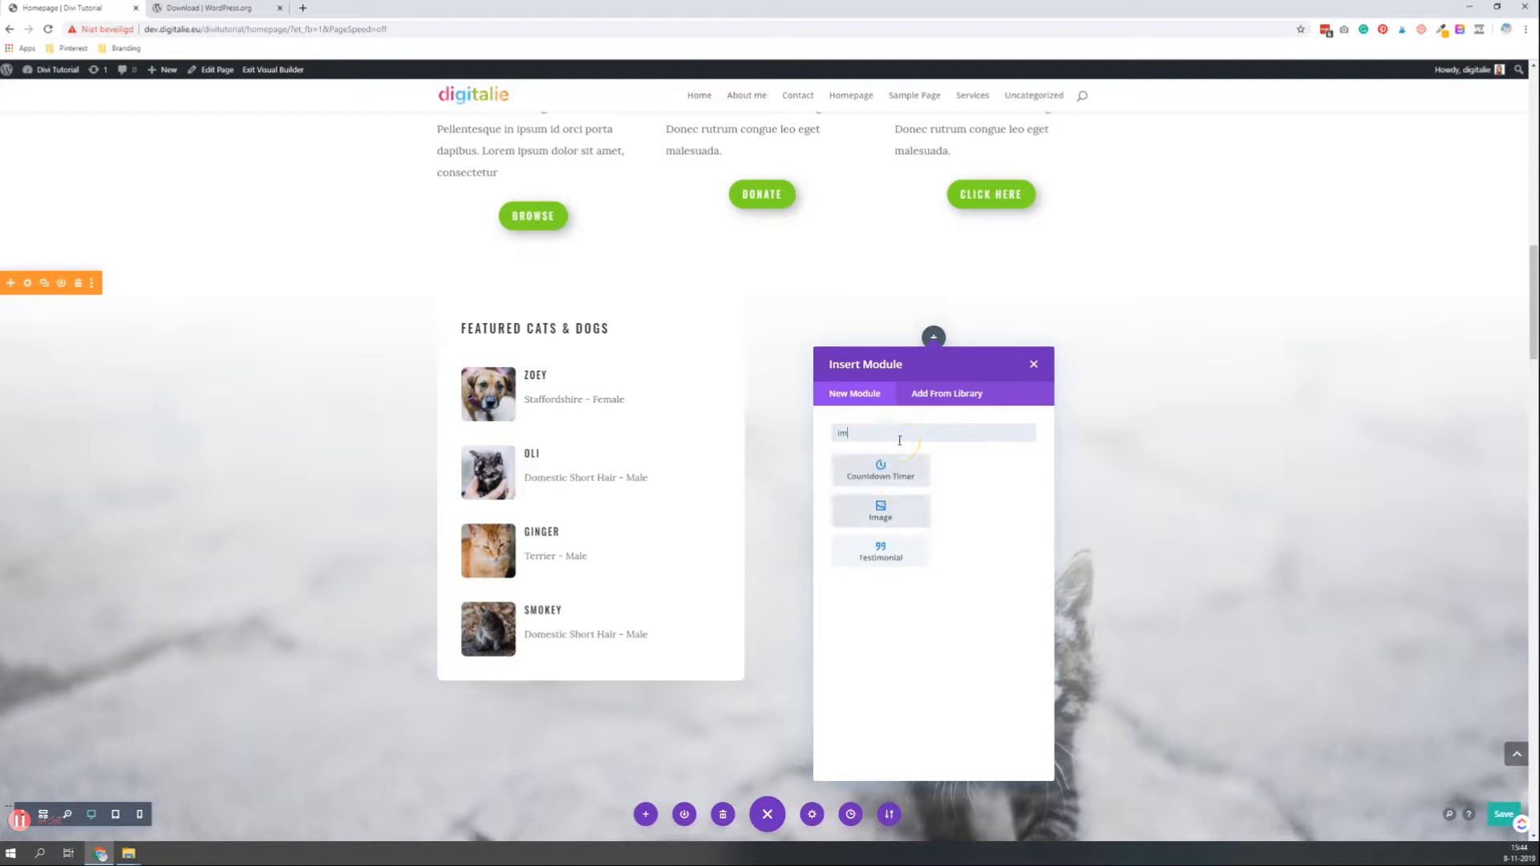
Insert a Blurb module in the empty column beside Featured Cats & Dogs and set it to use an icon
scroll(962, 324, down, 1)
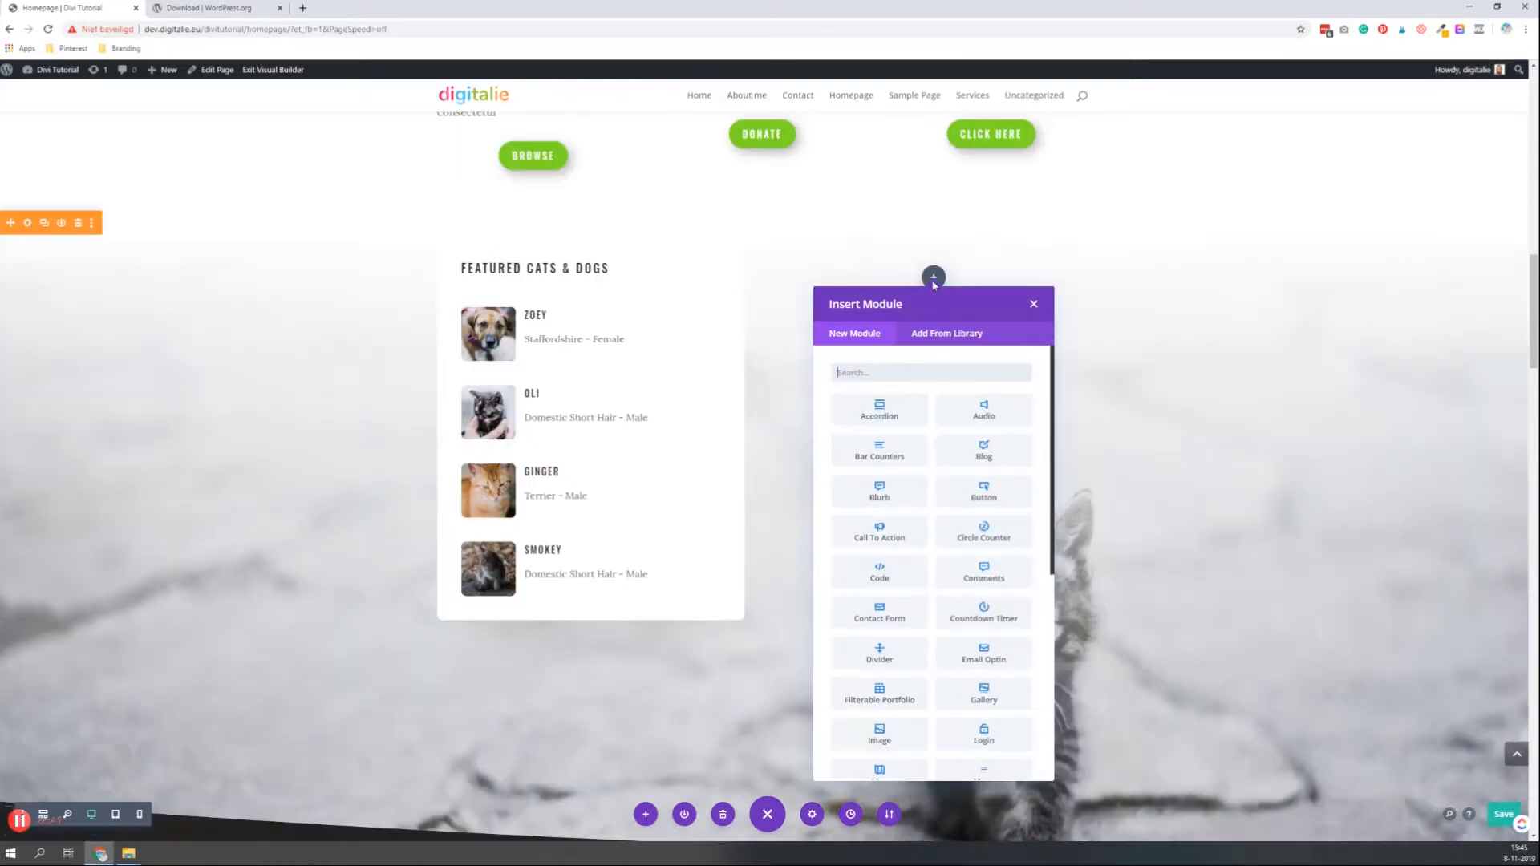
click(880, 491)
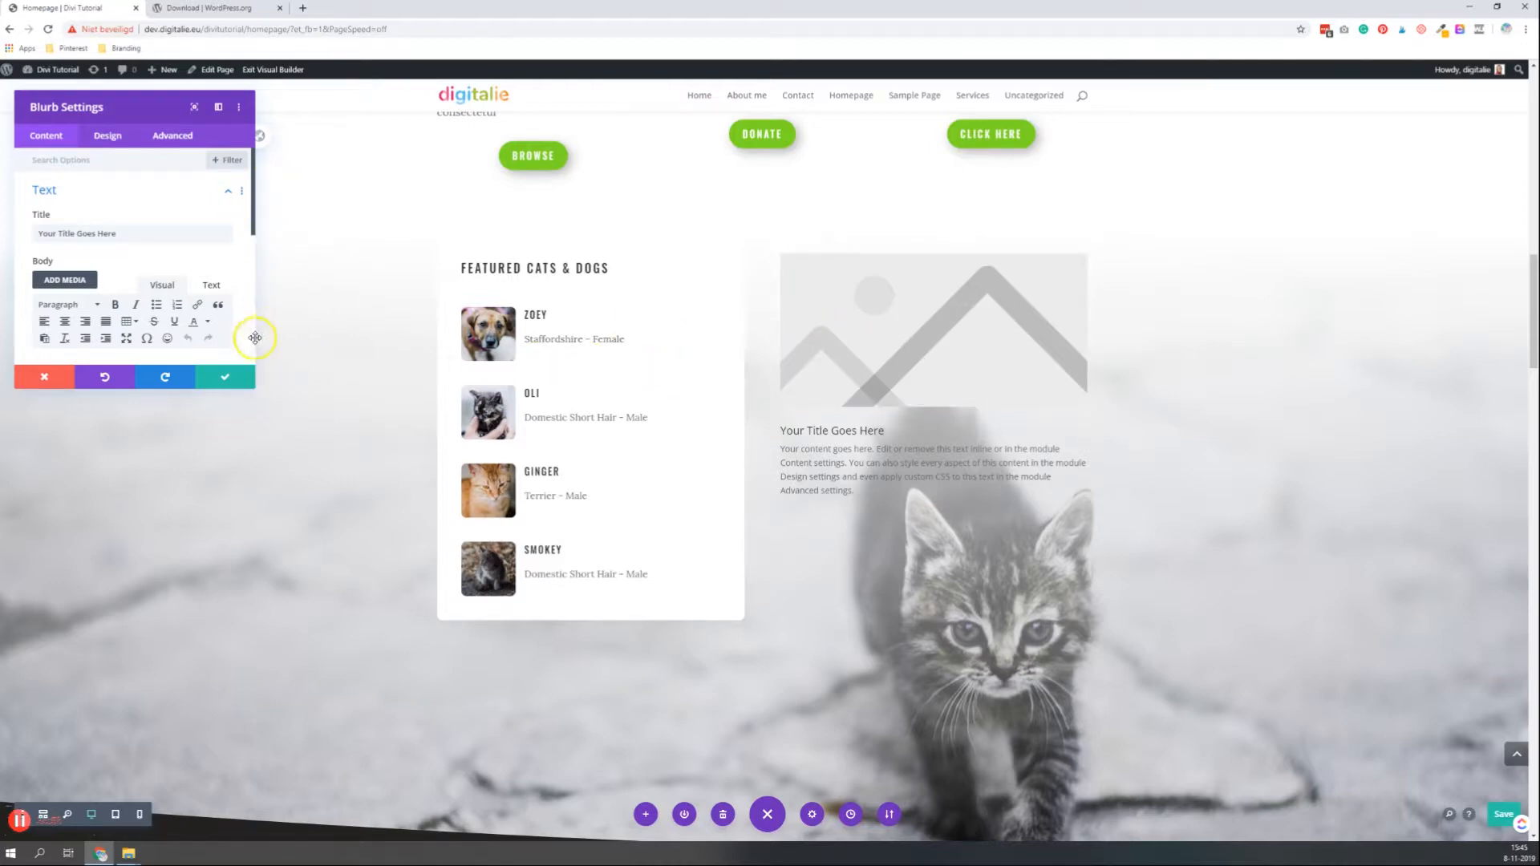
scroll(74, 240, down, 5)
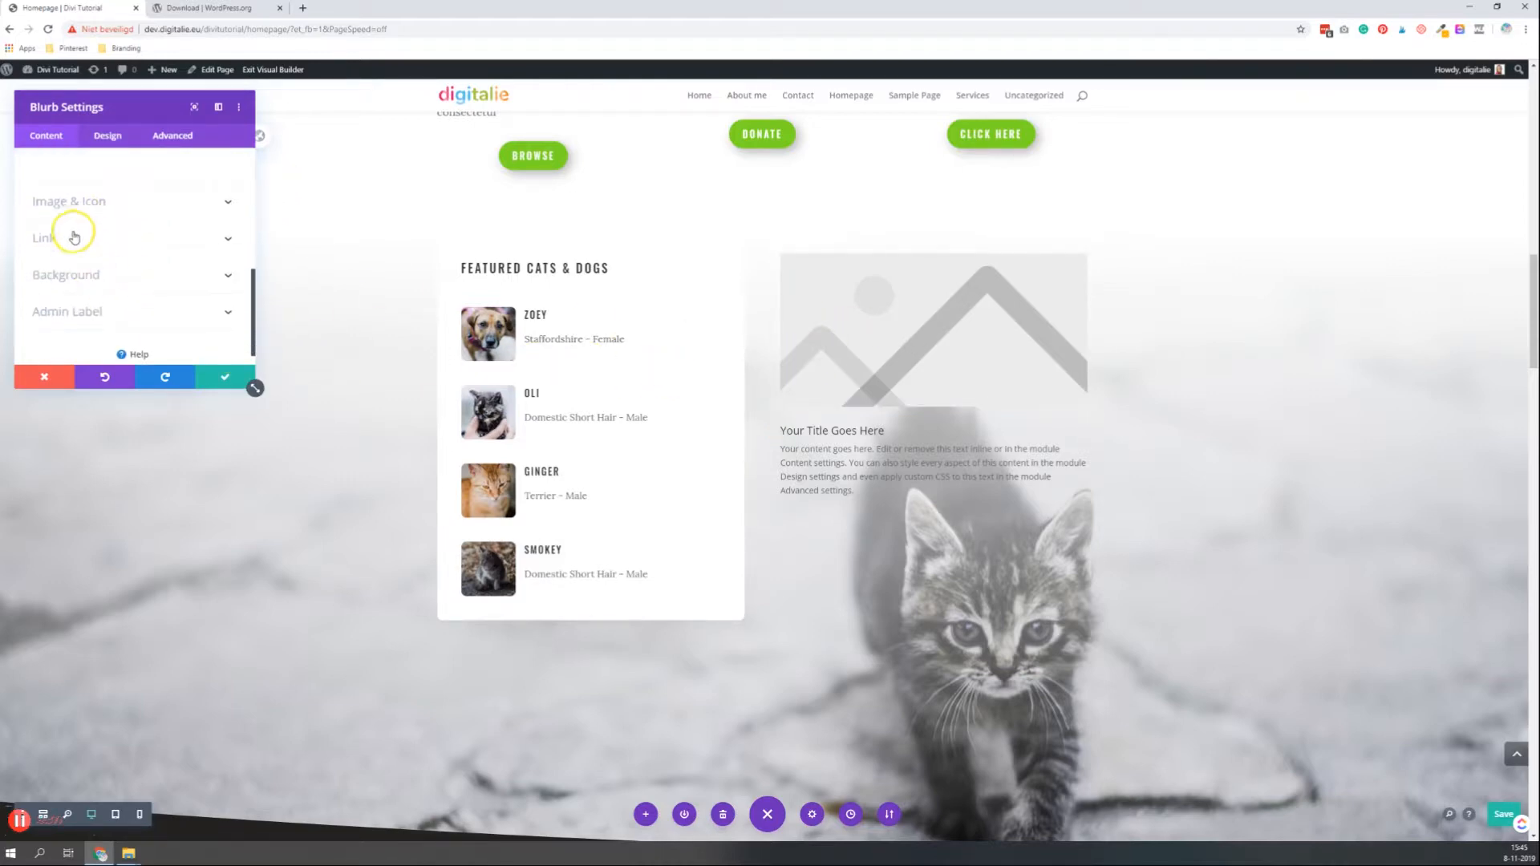
click(69, 201)
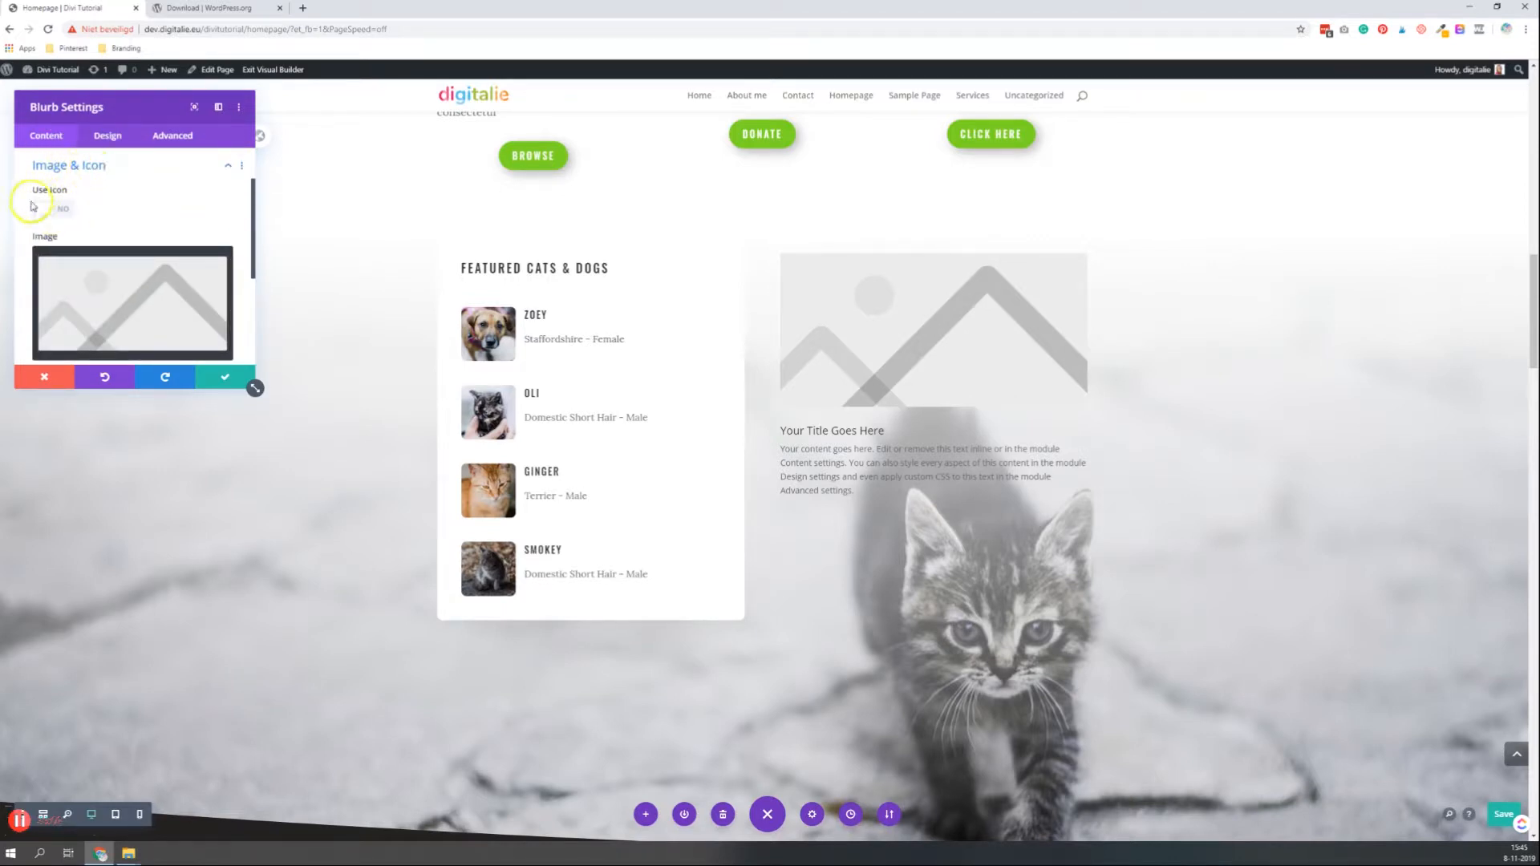
click(53, 208)
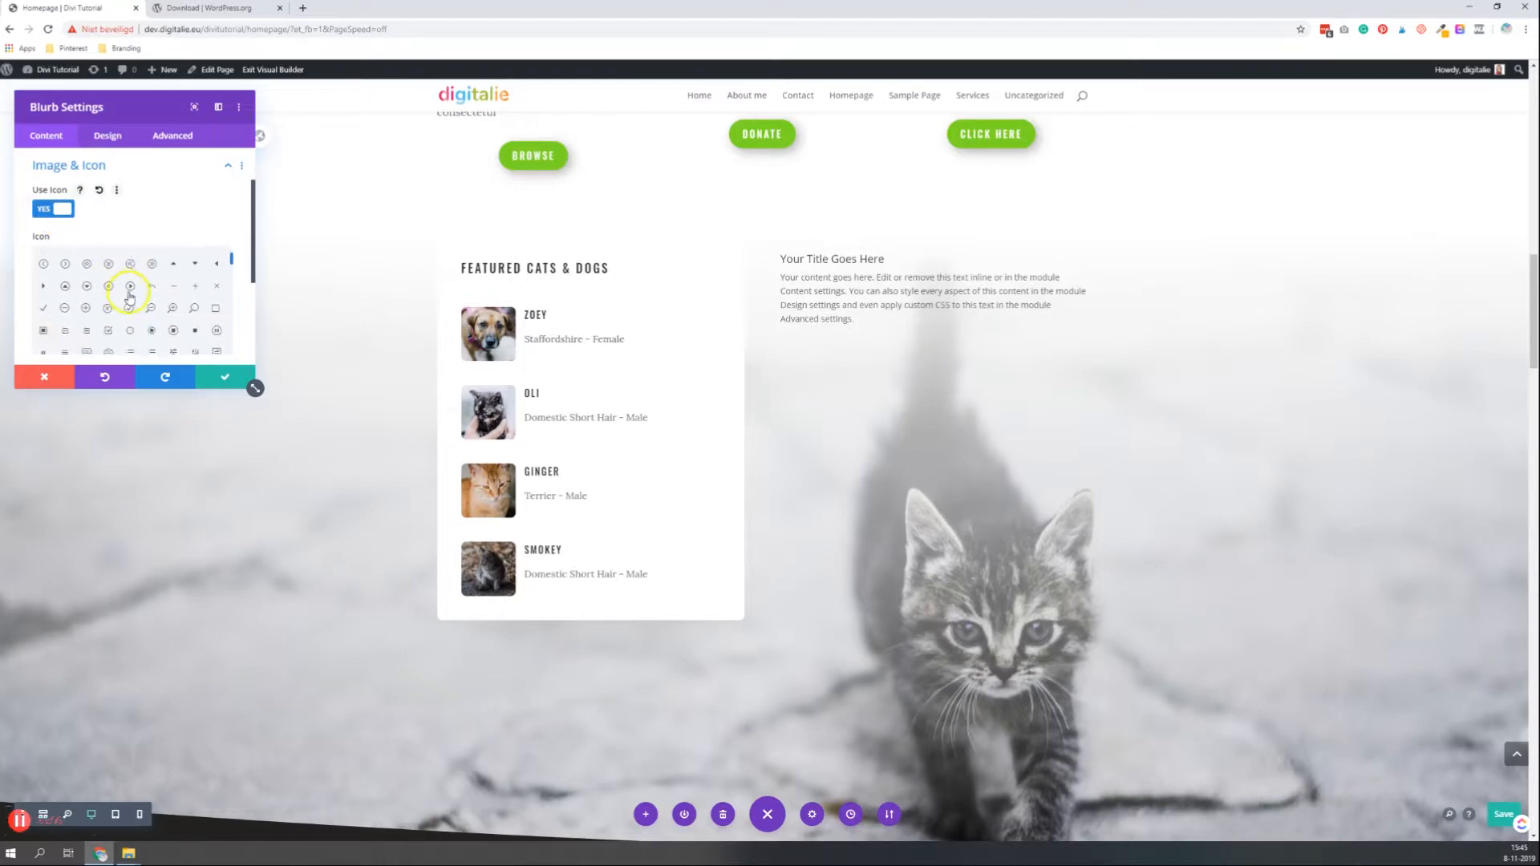
Give the blurb the archive box icon, coloured white (#ffffff) and enclosed in a circle
scroll(140, 309, down, 3)
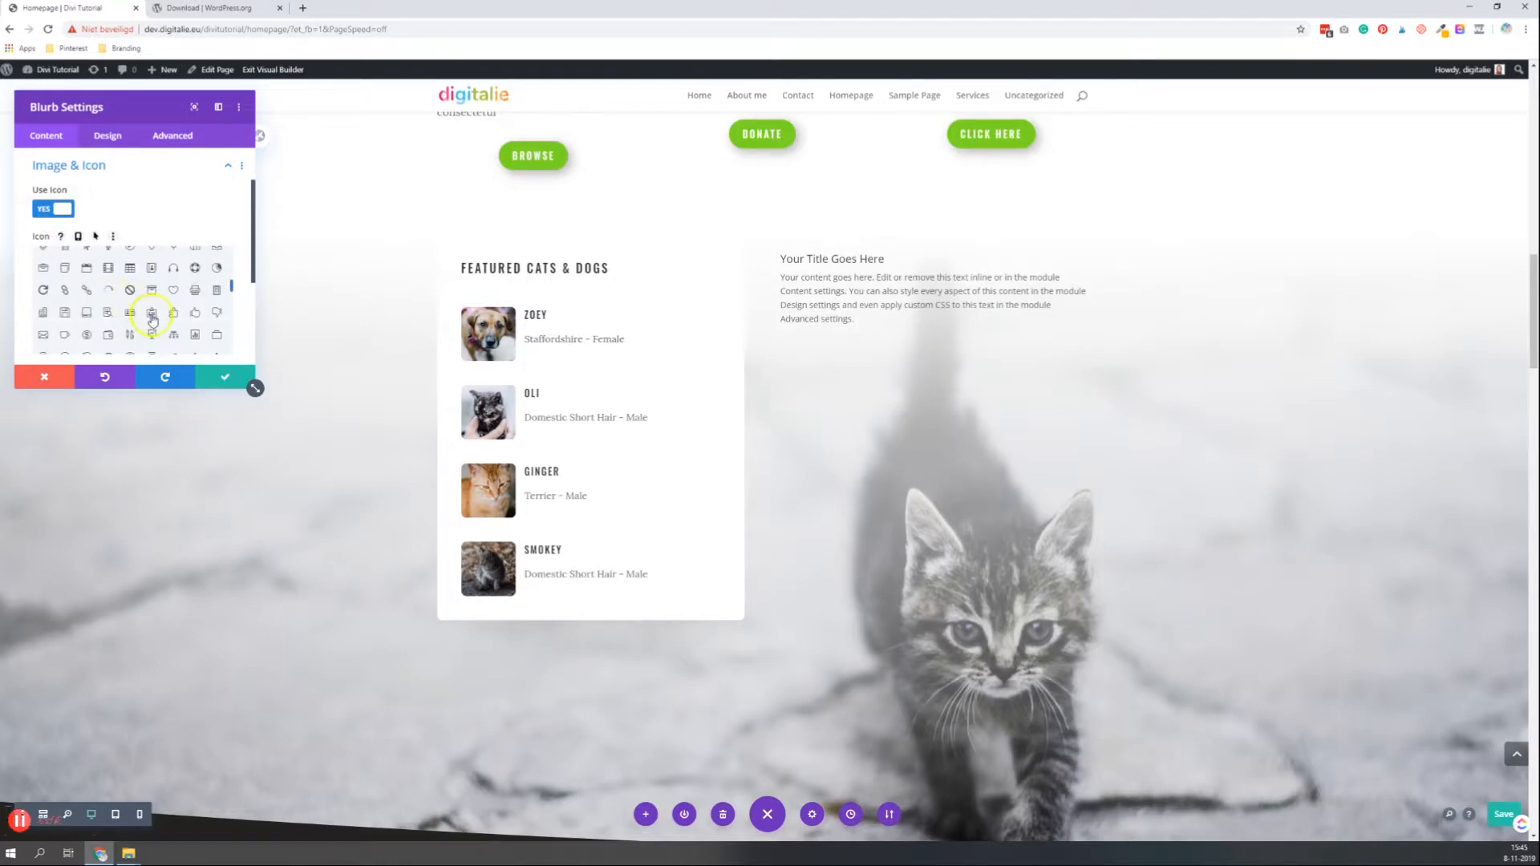
click(152, 289)
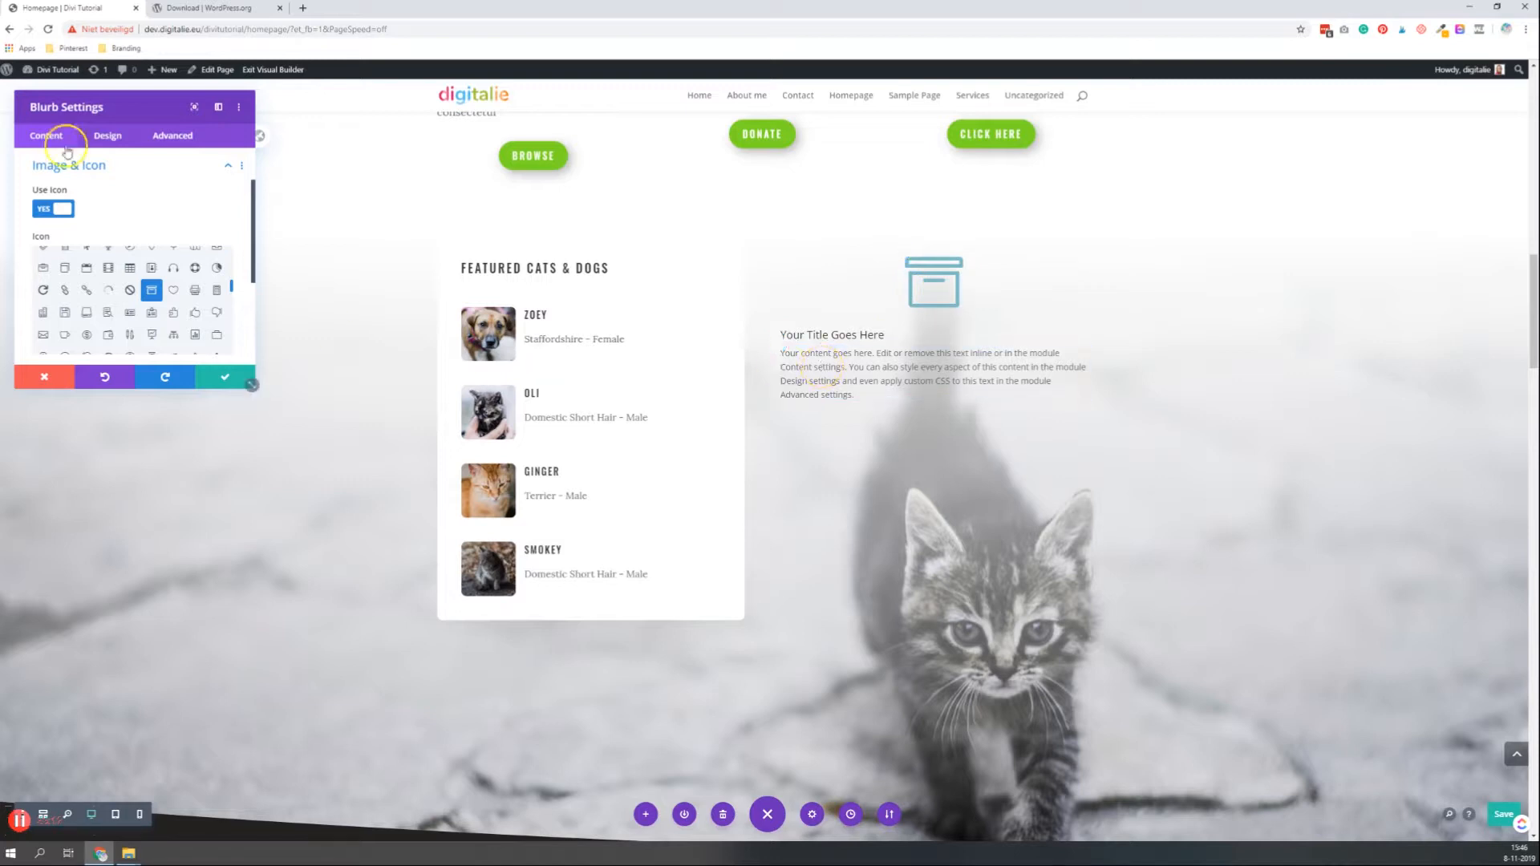
click(107, 137)
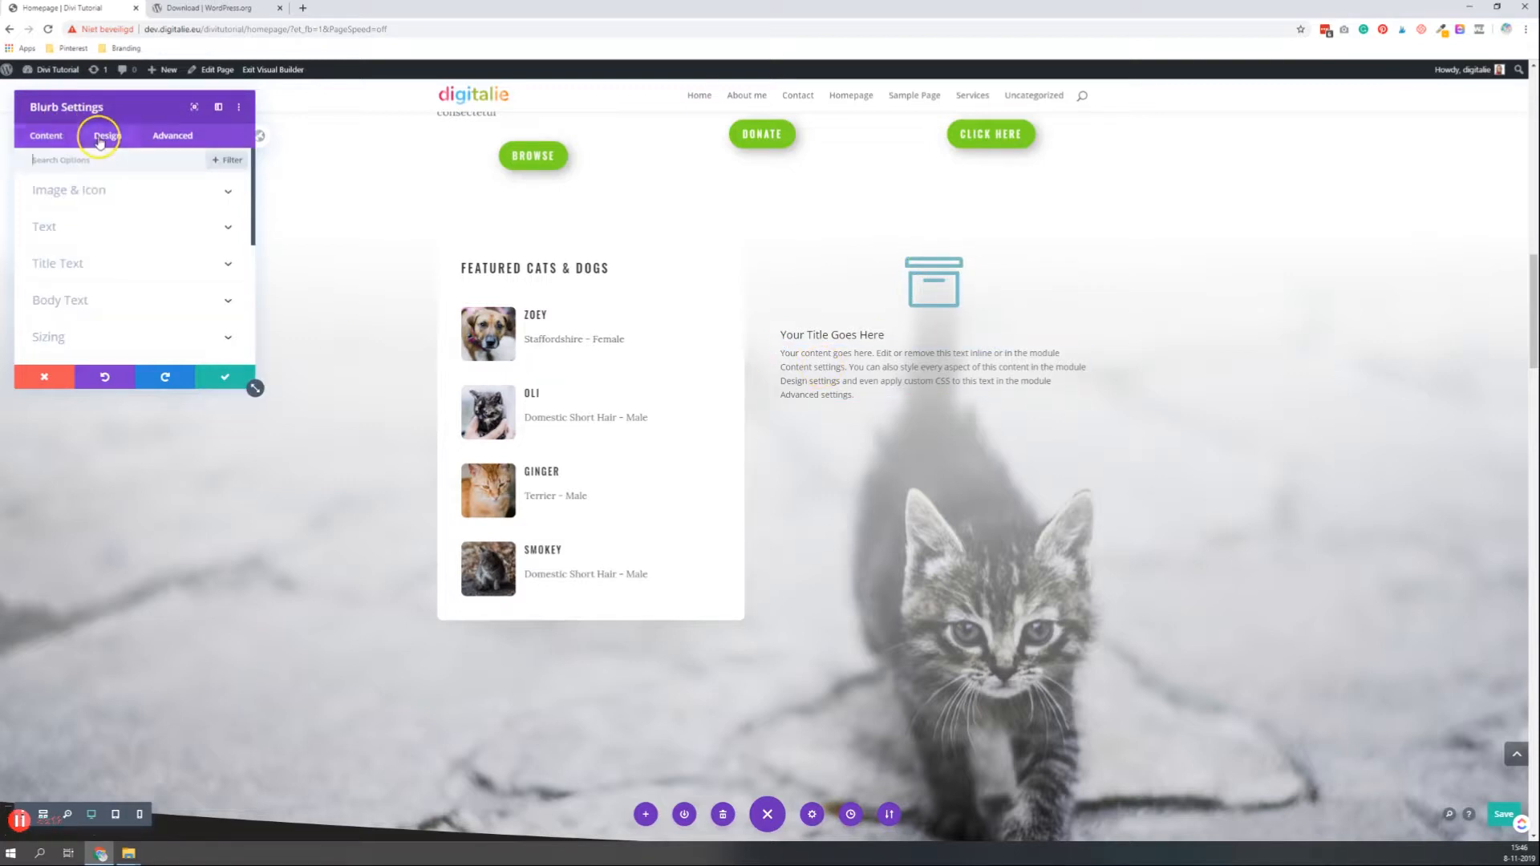
click(109, 198)
click(52, 304)
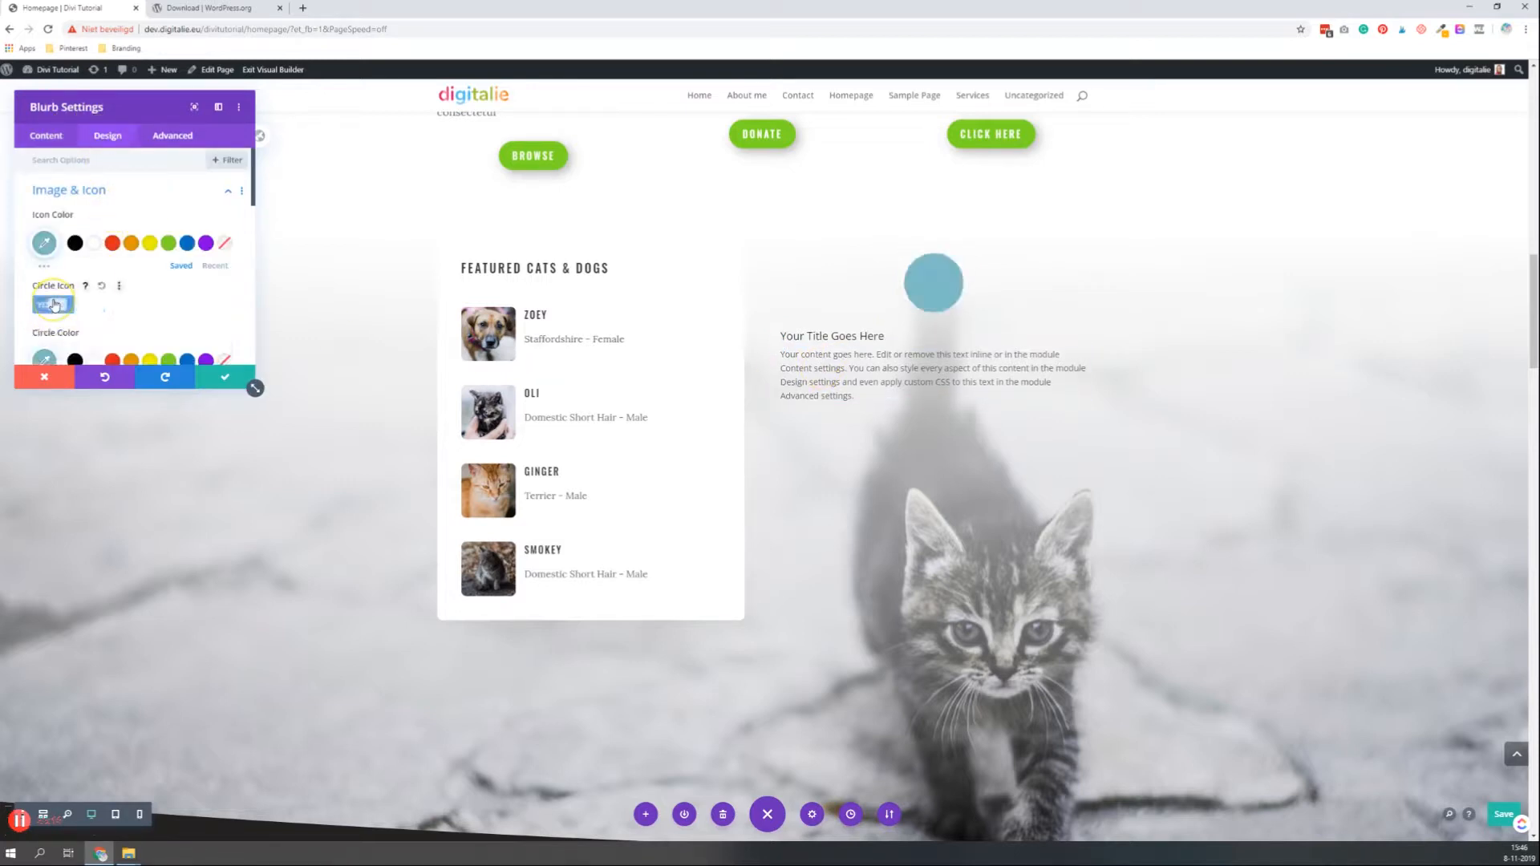
click(93, 243)
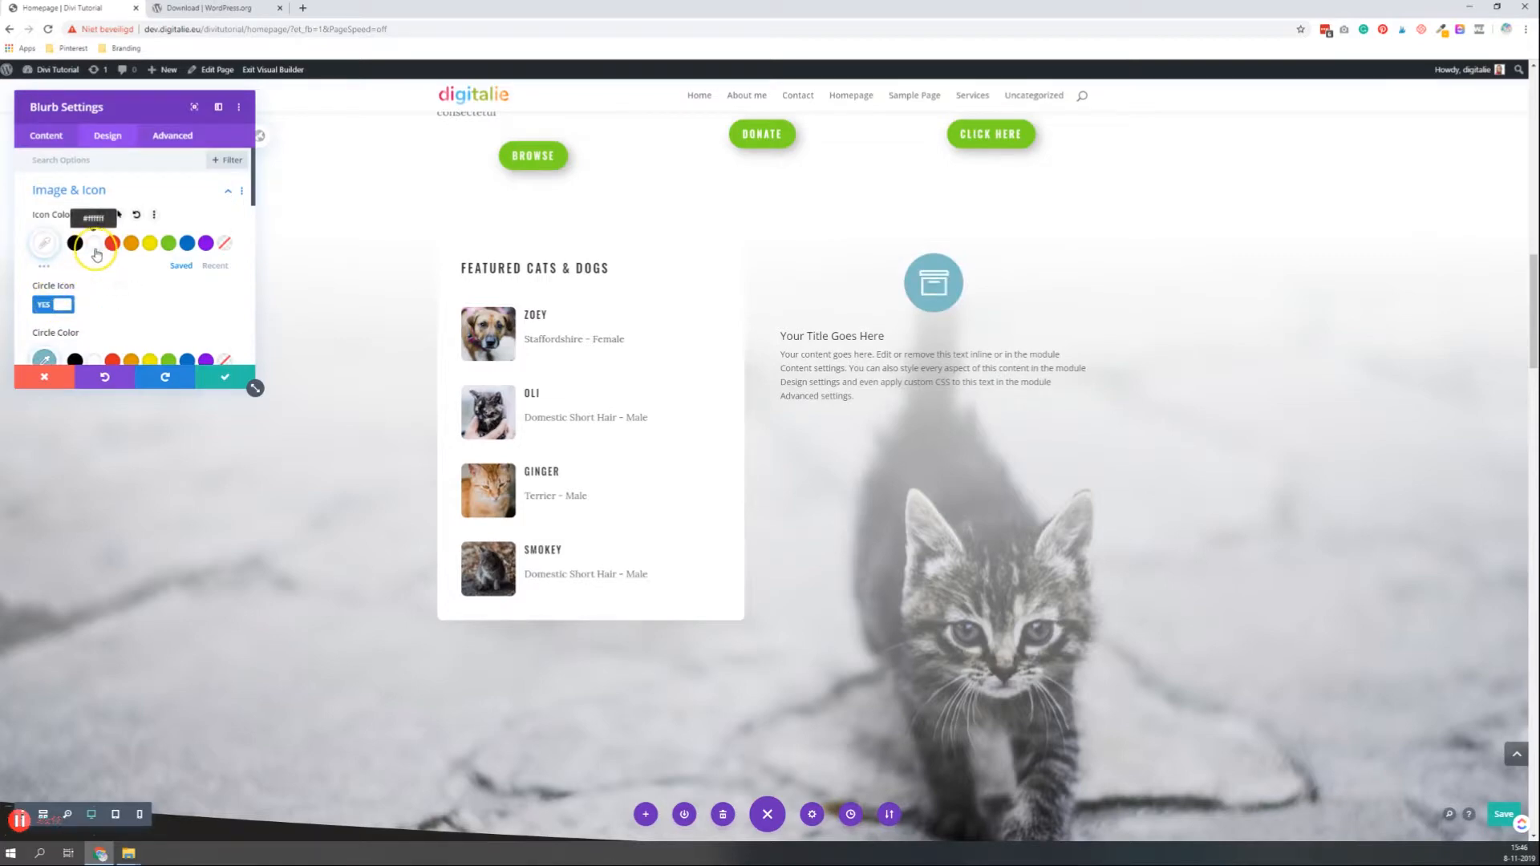
Set the blurb's icon placement to Left and save the module settings
scroll(164, 292, down, 1)
scroll(169, 291, down, 2)
click(144, 292)
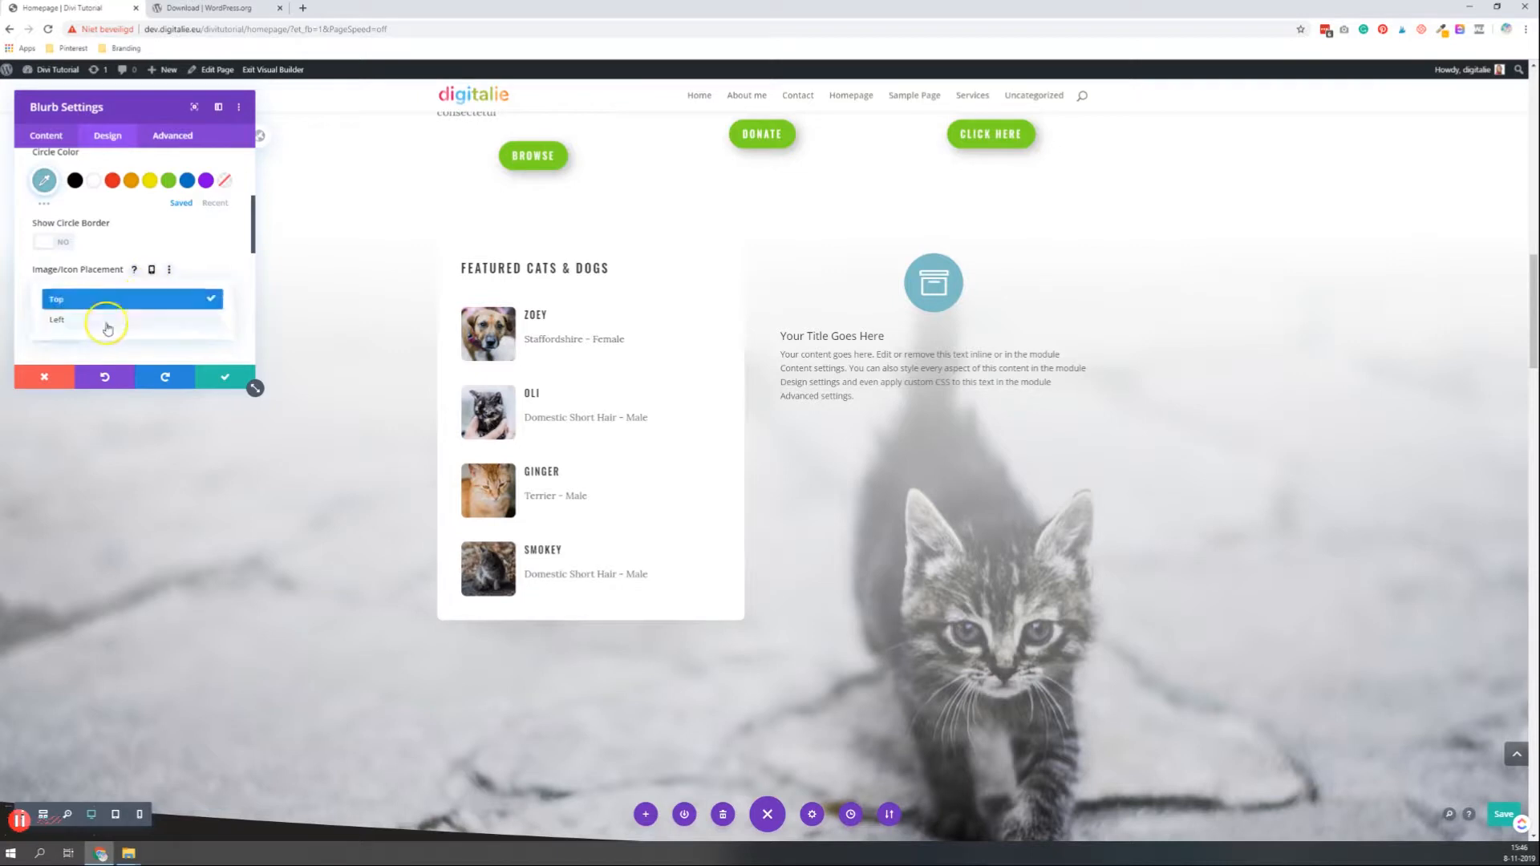
click(103, 321)
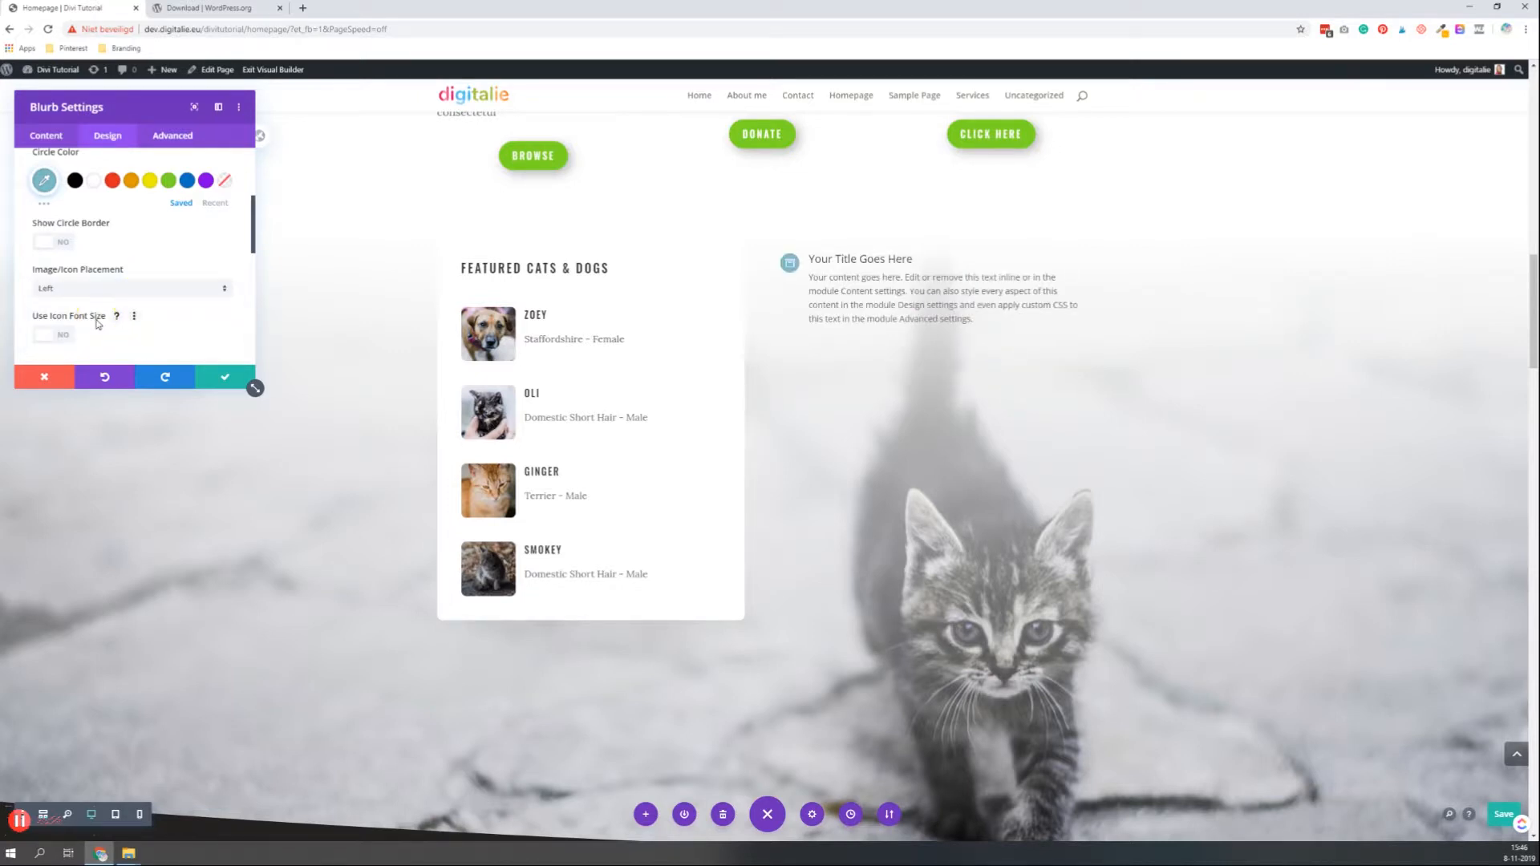
click(872, 275)
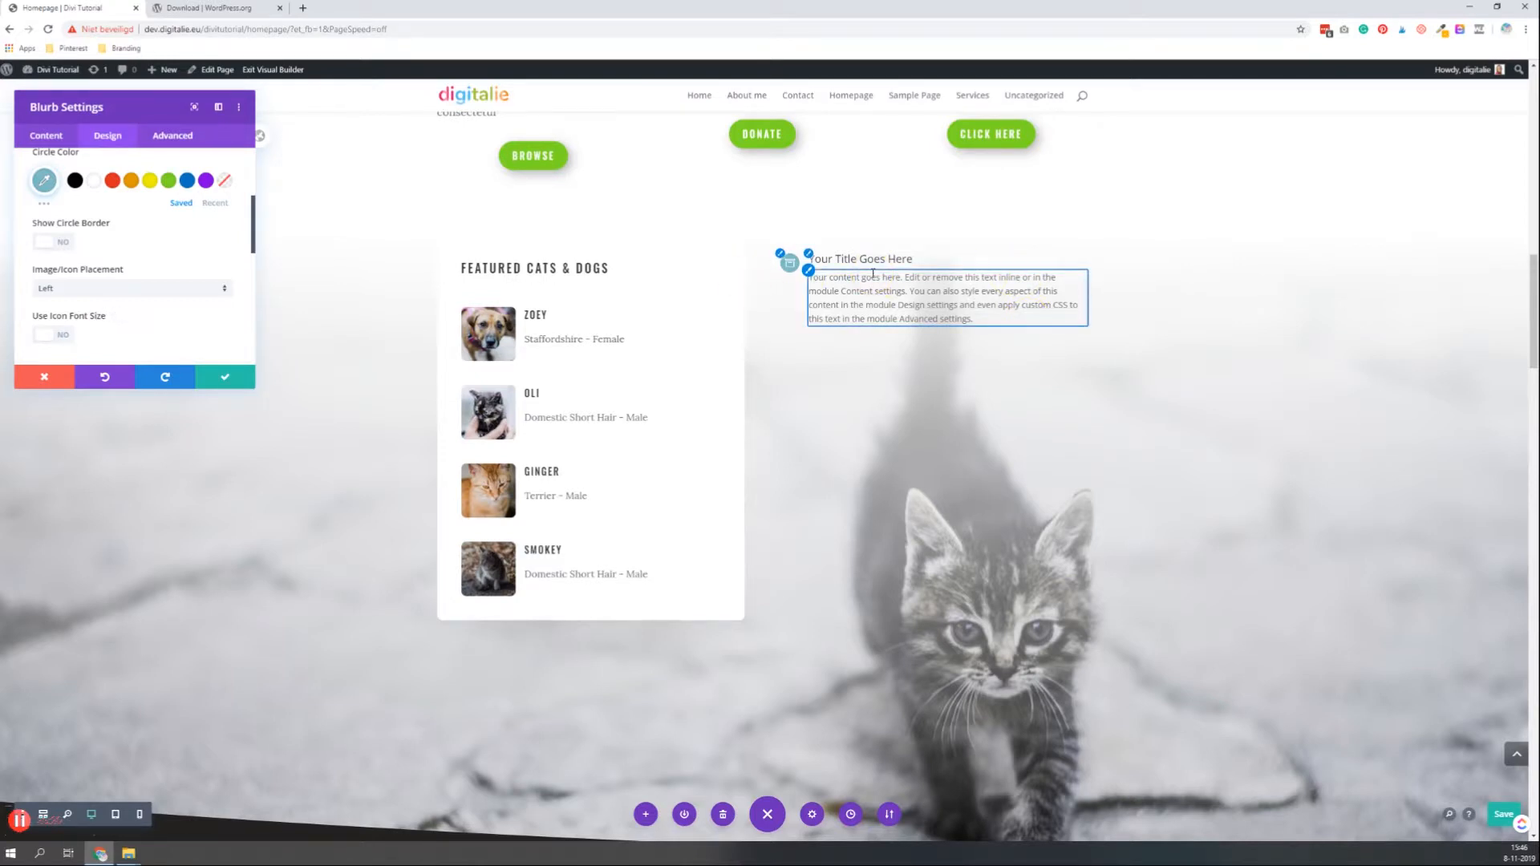
click(870, 260)
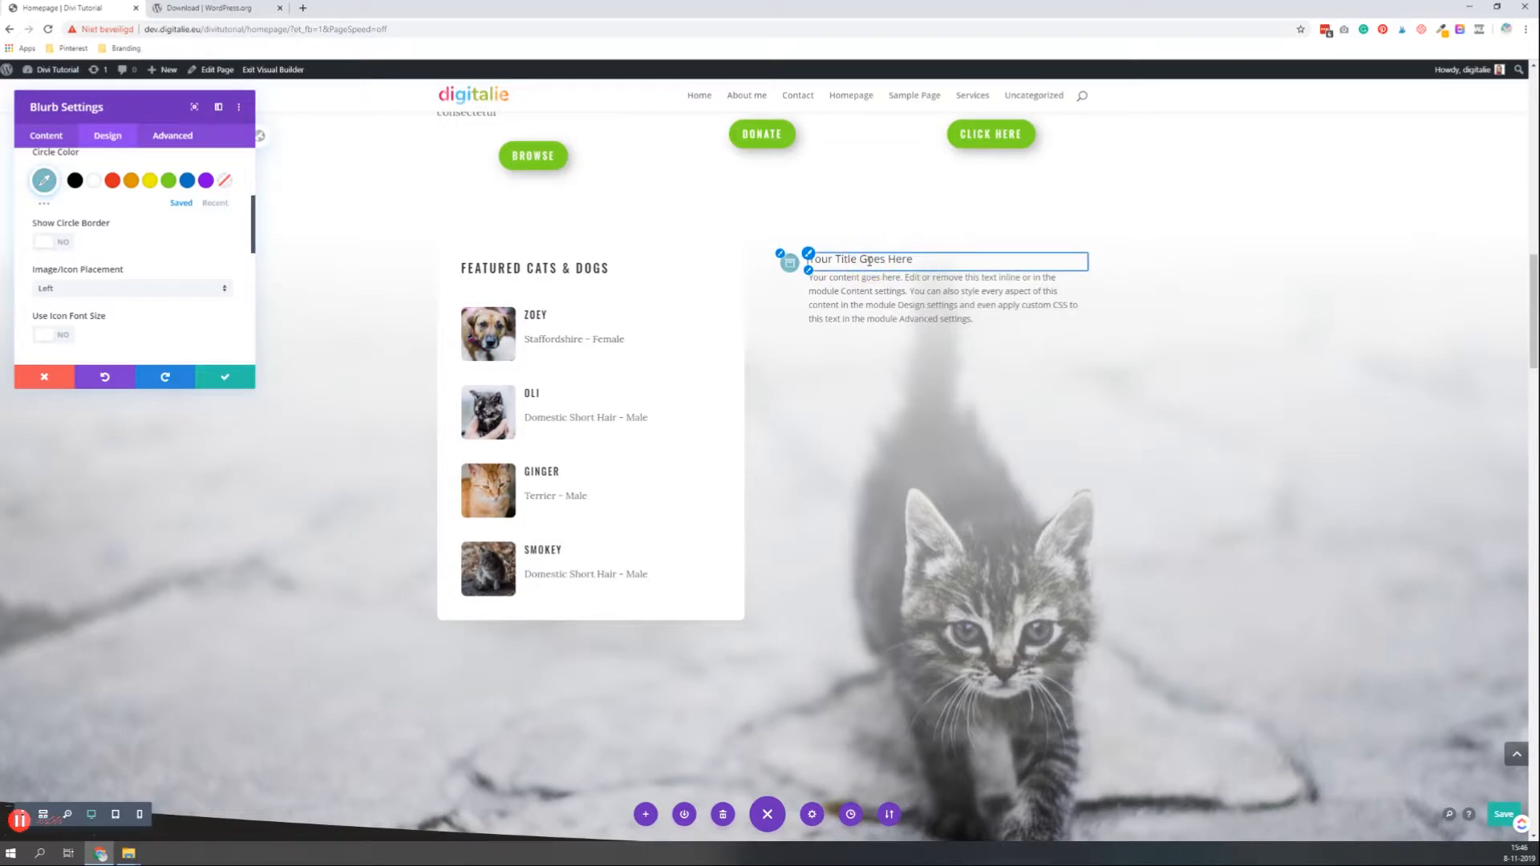
click(801, 295)
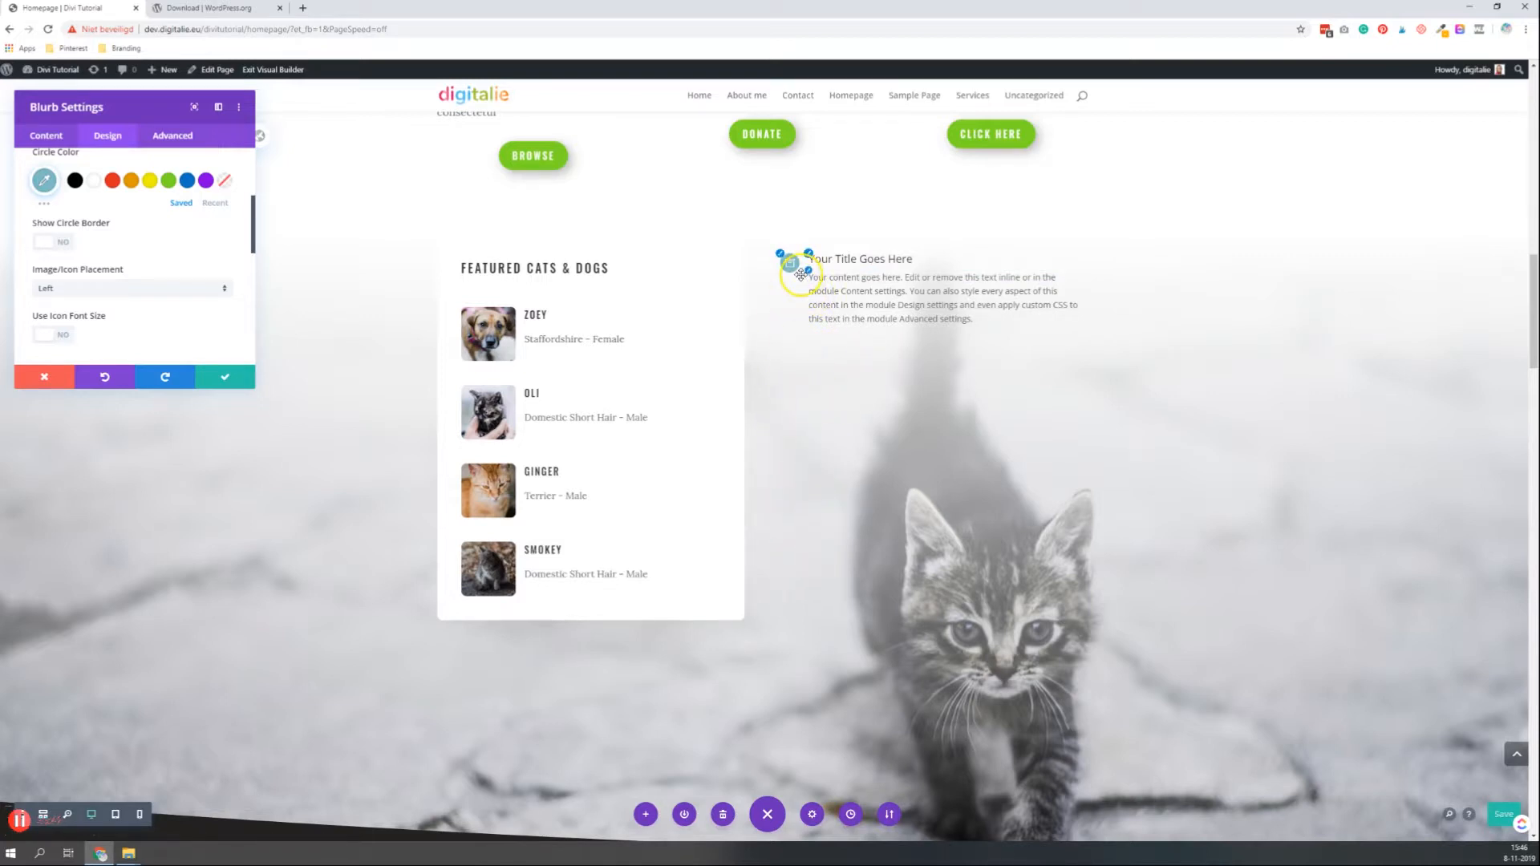
click(223, 376)
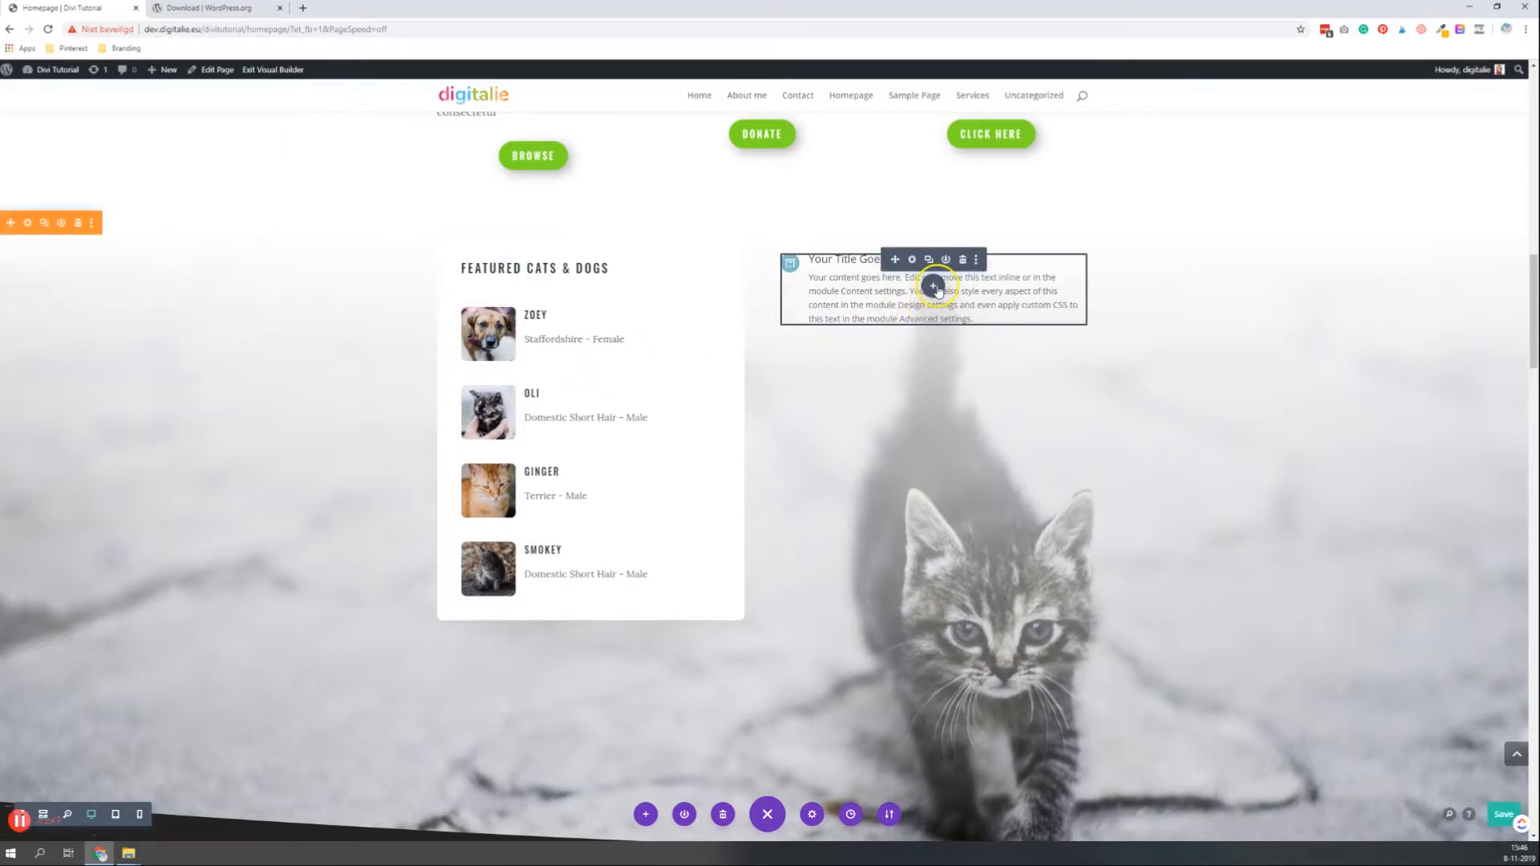
Insert a Testimonial module directly below the blurb beside Featured Cats & Dogs
click(933, 286)
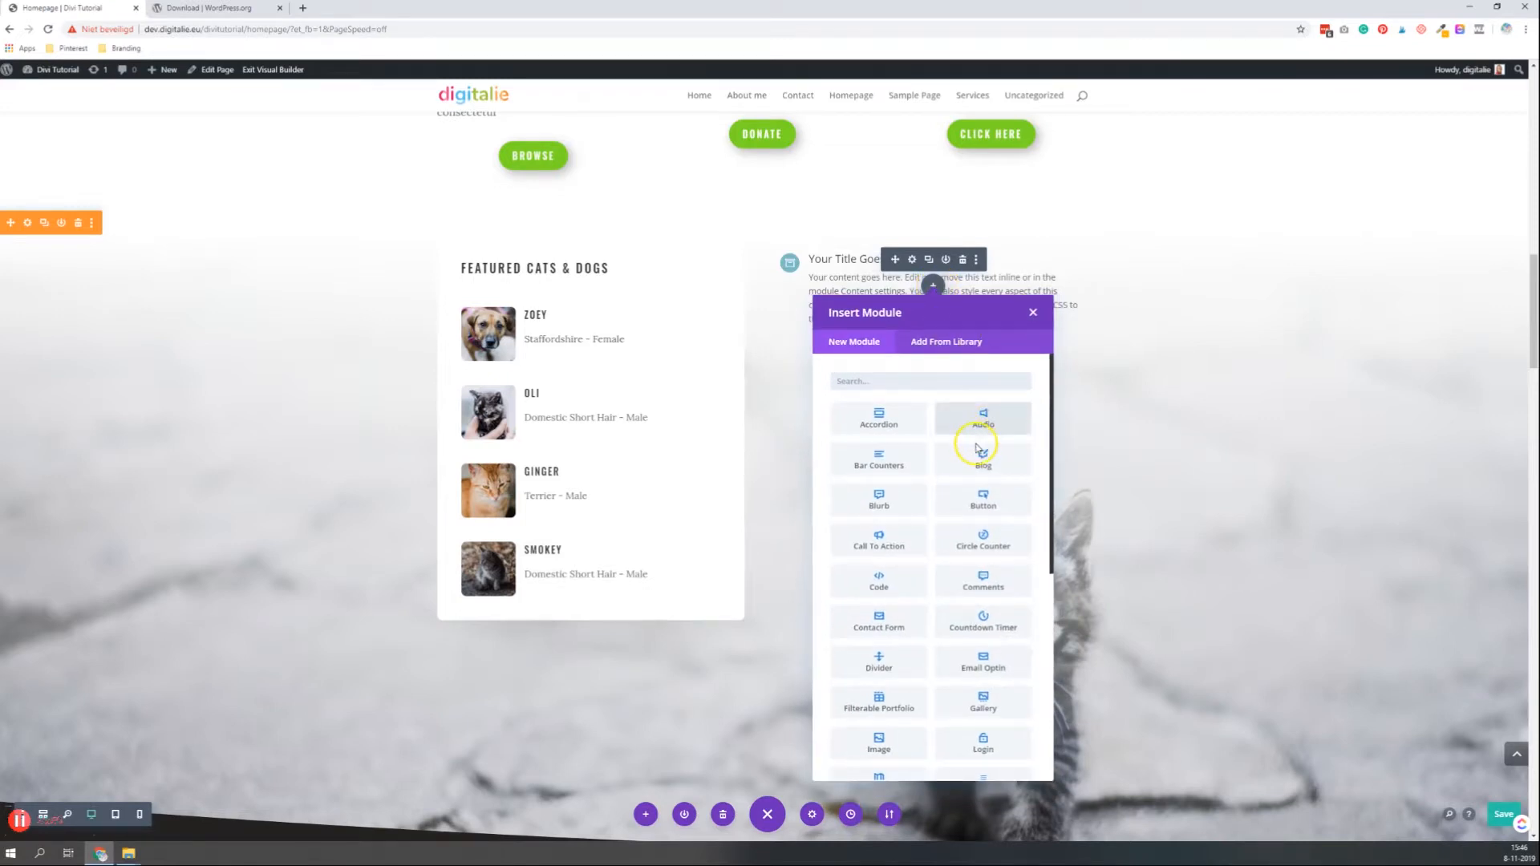
scroll(977, 457, down, 1)
scroll(976, 460, down, 2)
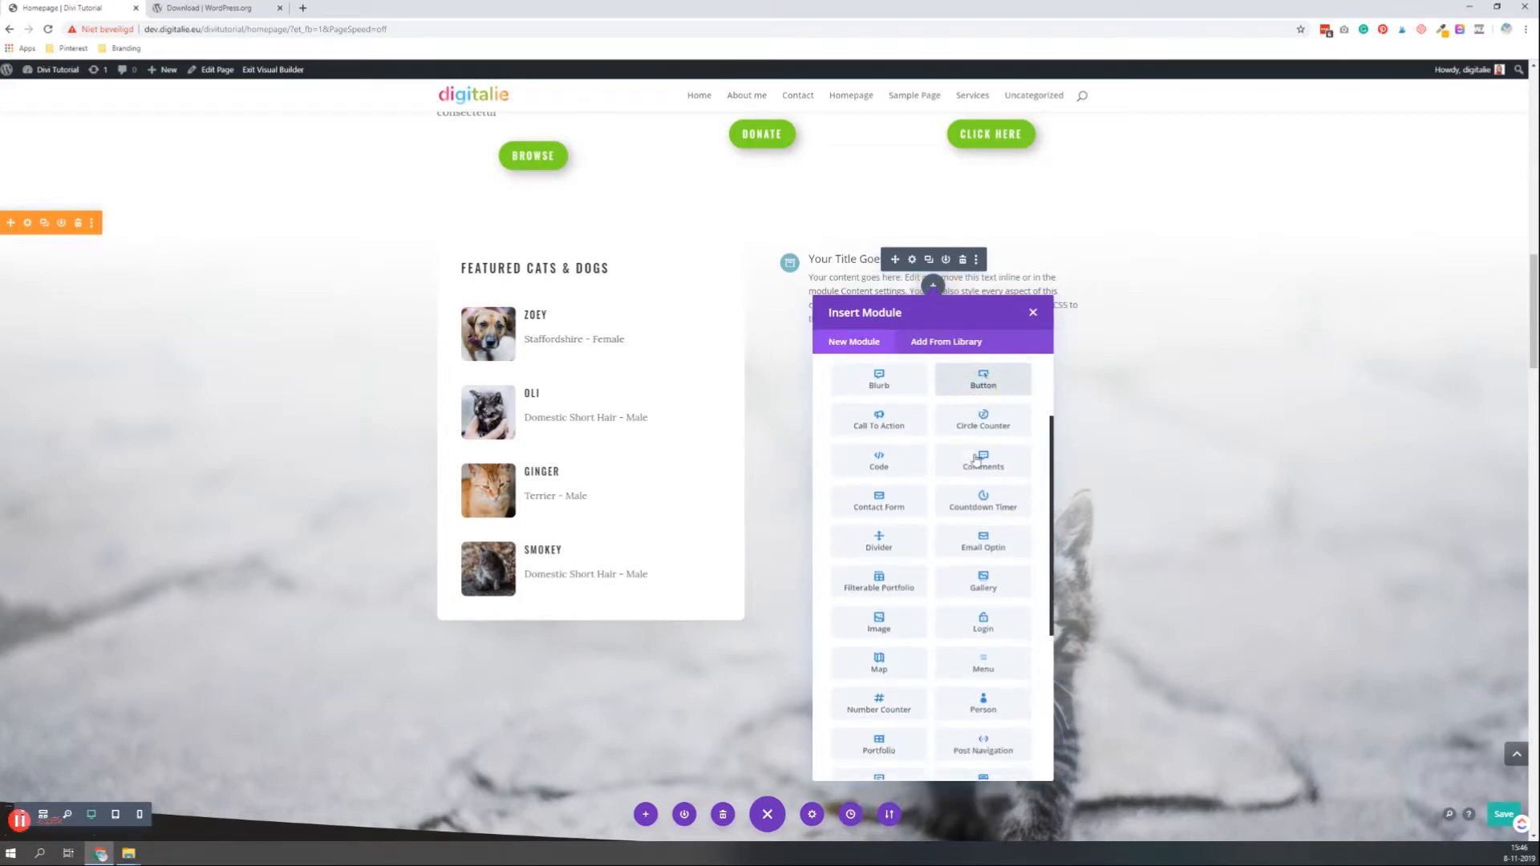
scroll(976, 459, down, 1)
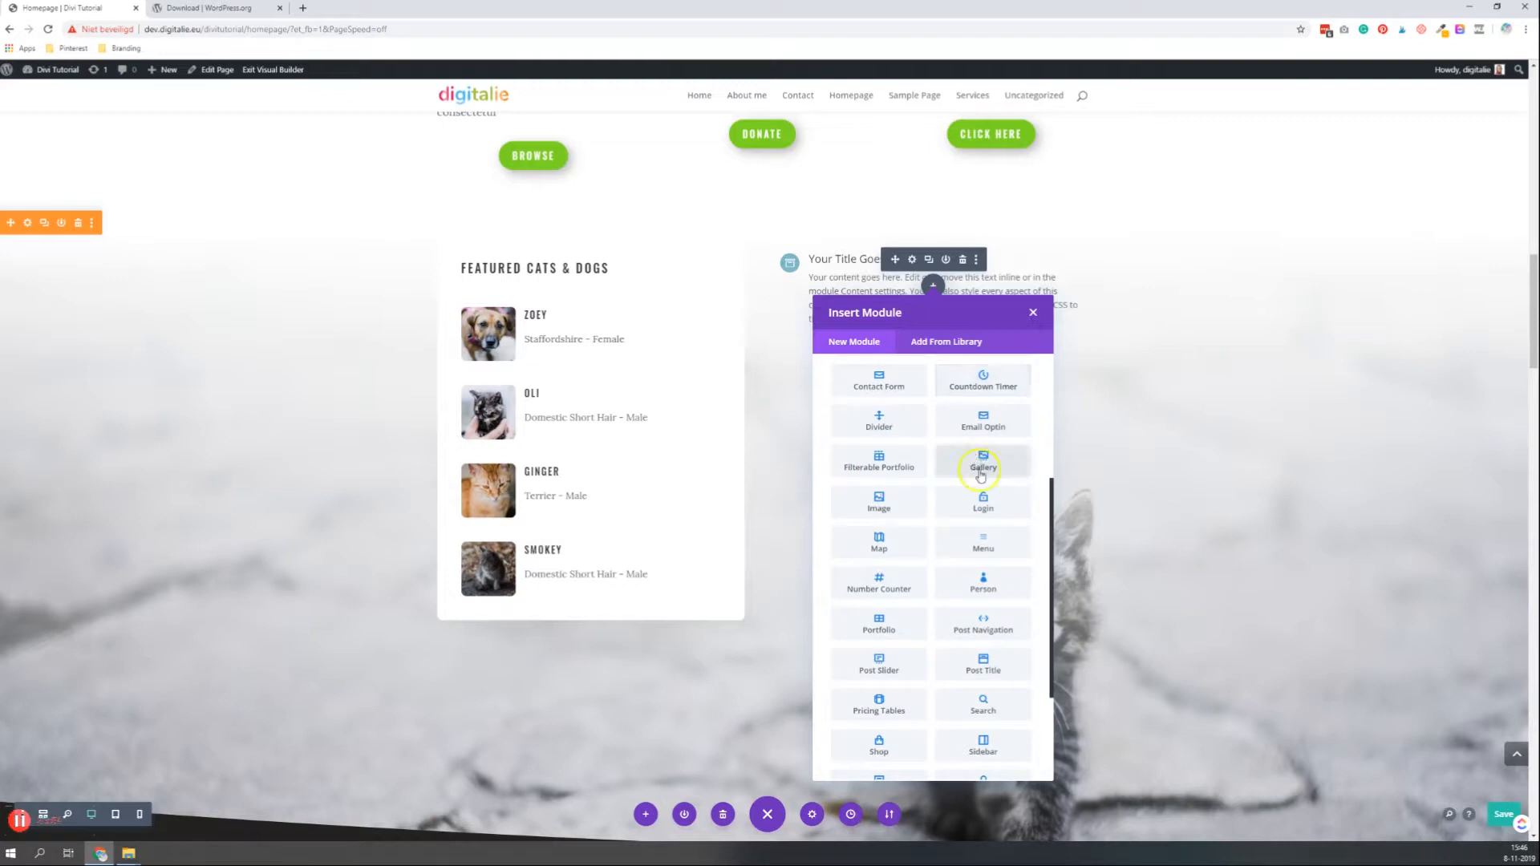
click(977, 498)
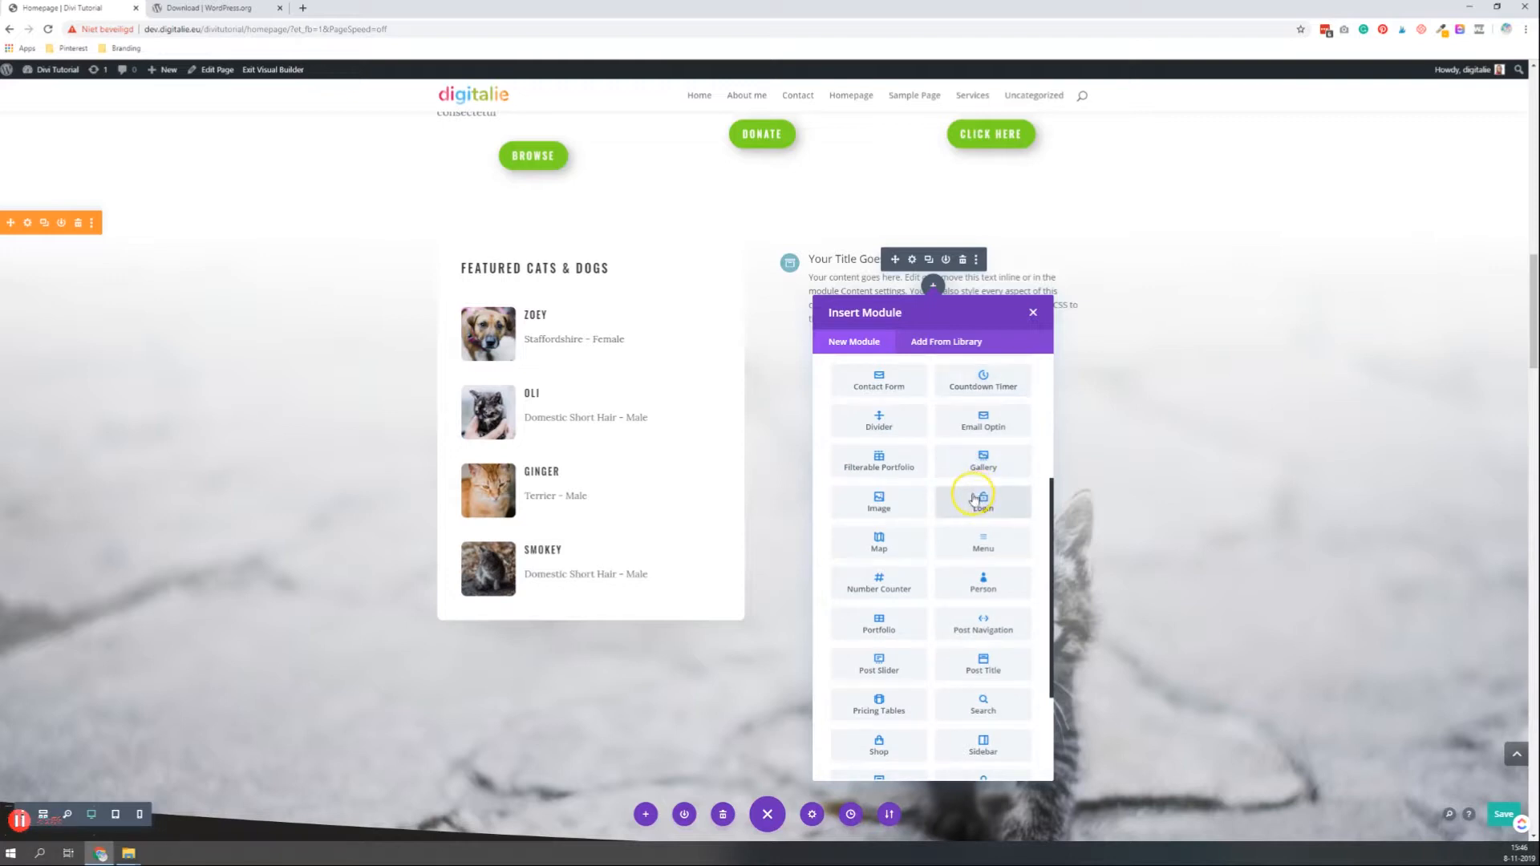
scroll(975, 499, down, 2)
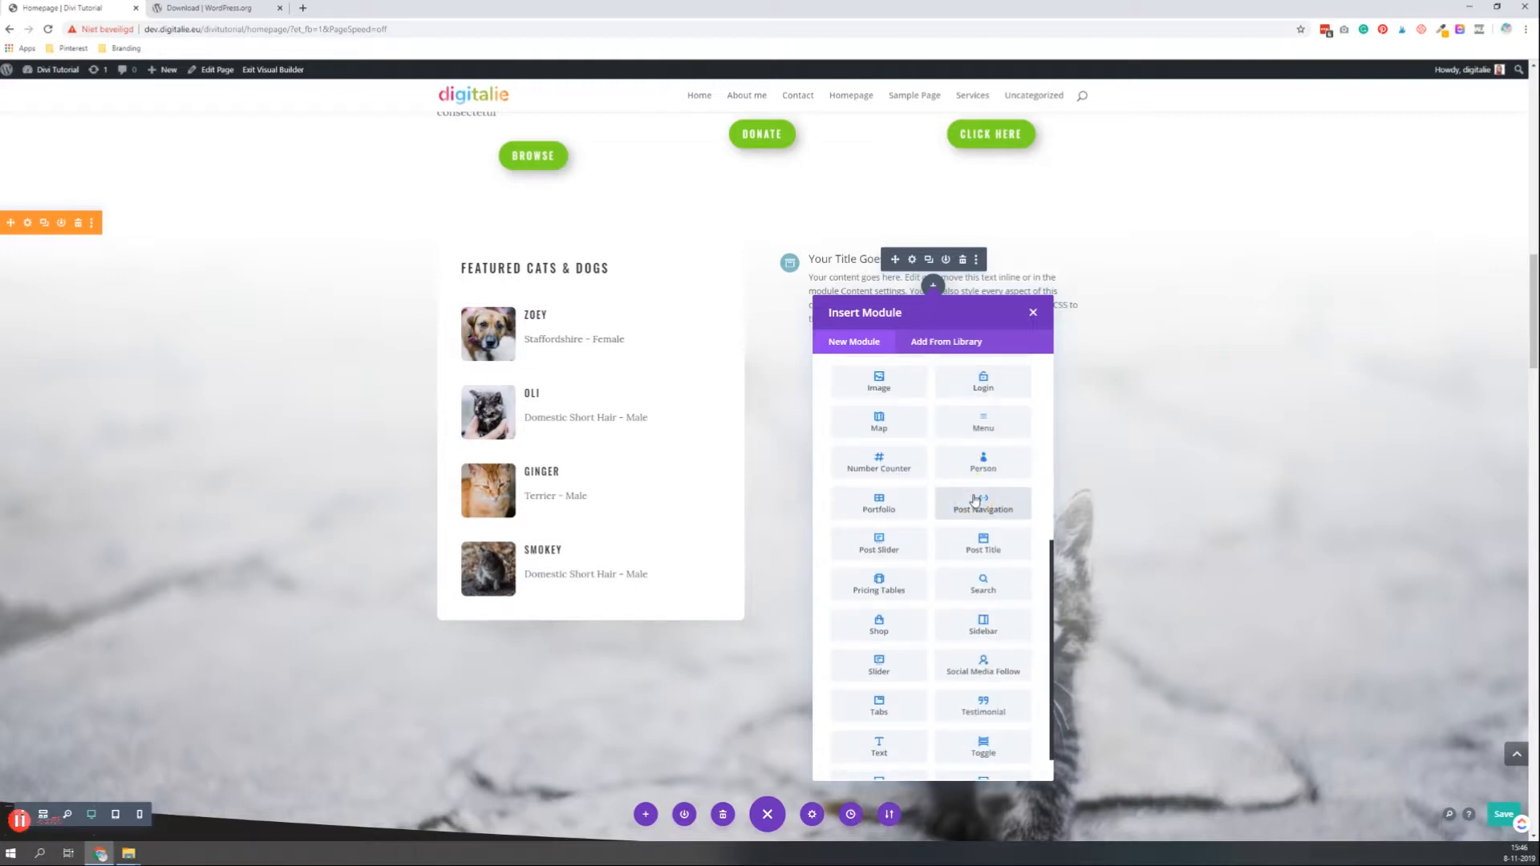
click(967, 706)
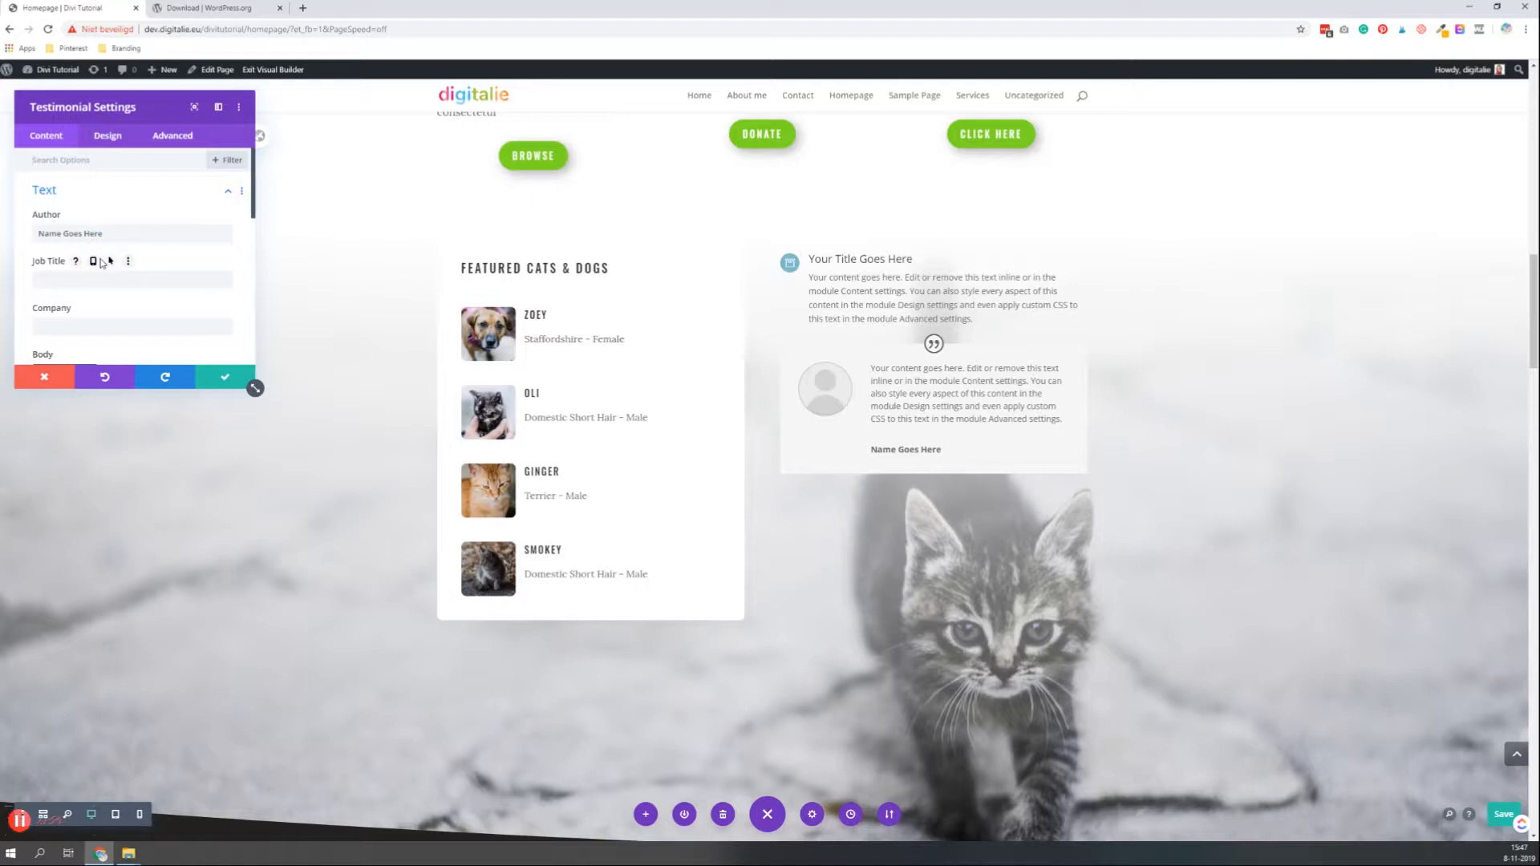
Fill in the testimonial author's name, with job title CEO and company Digitalie
triple_click(123, 233)
text(Natalie)
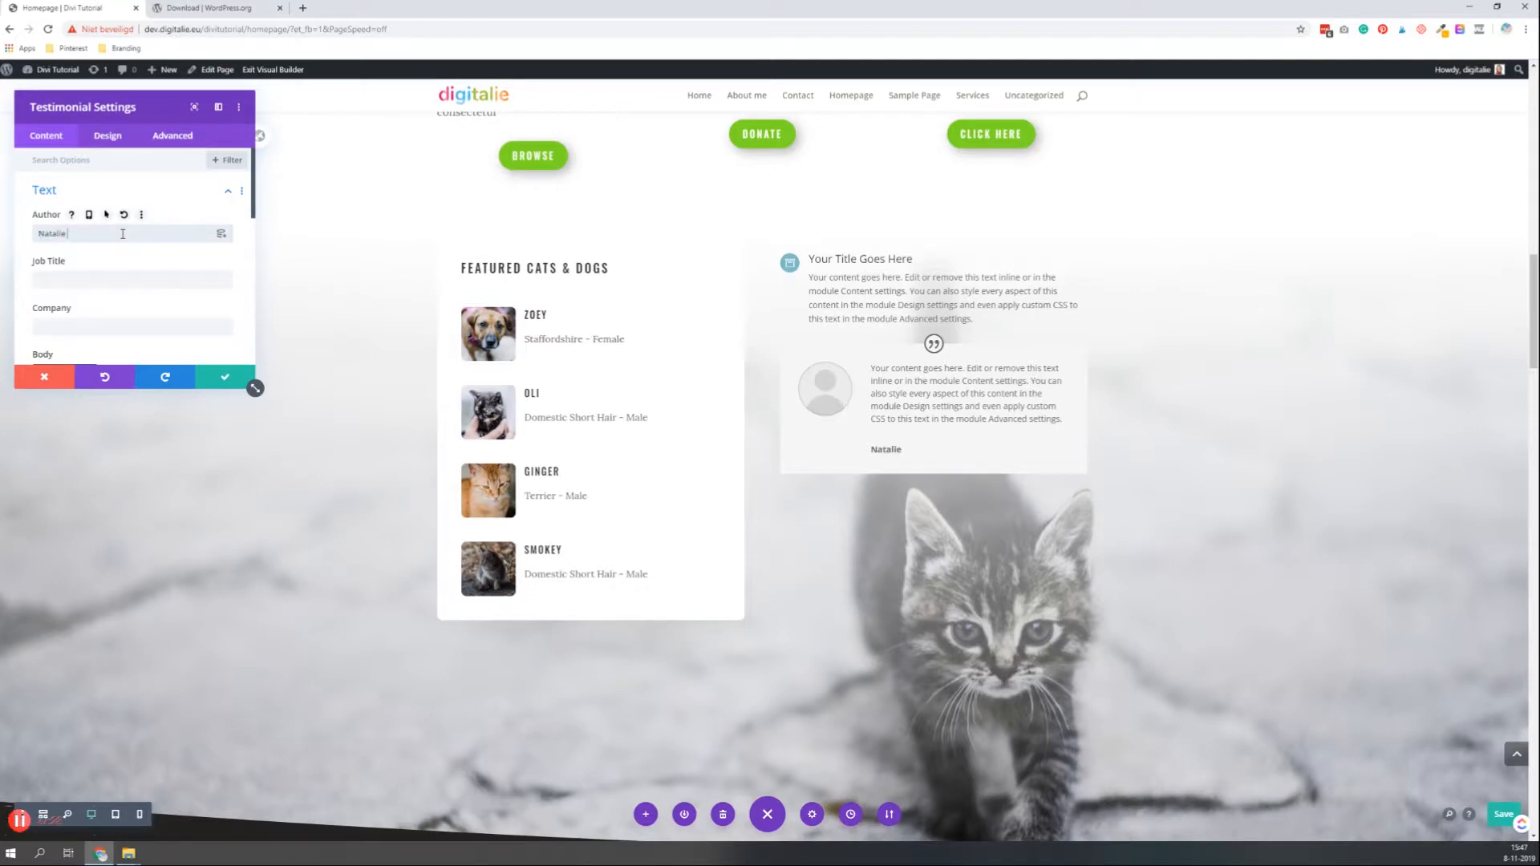
text(CEO)
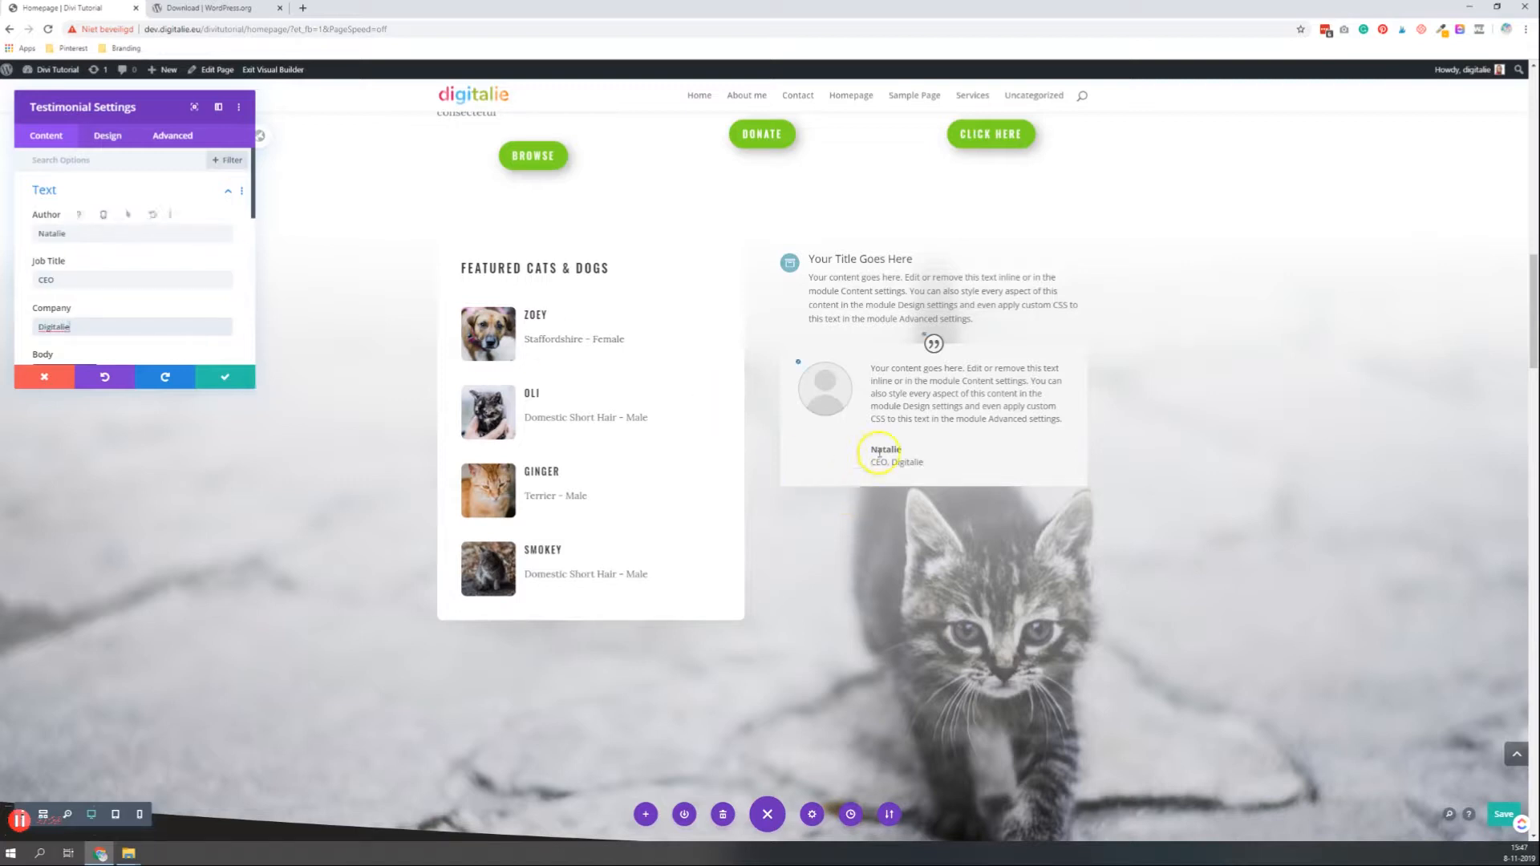
Use the media library's frosted cake photo being cut with a knife as the testimonial image
scroll(80, 276, down, 2)
scroll(85, 280, down, 5)
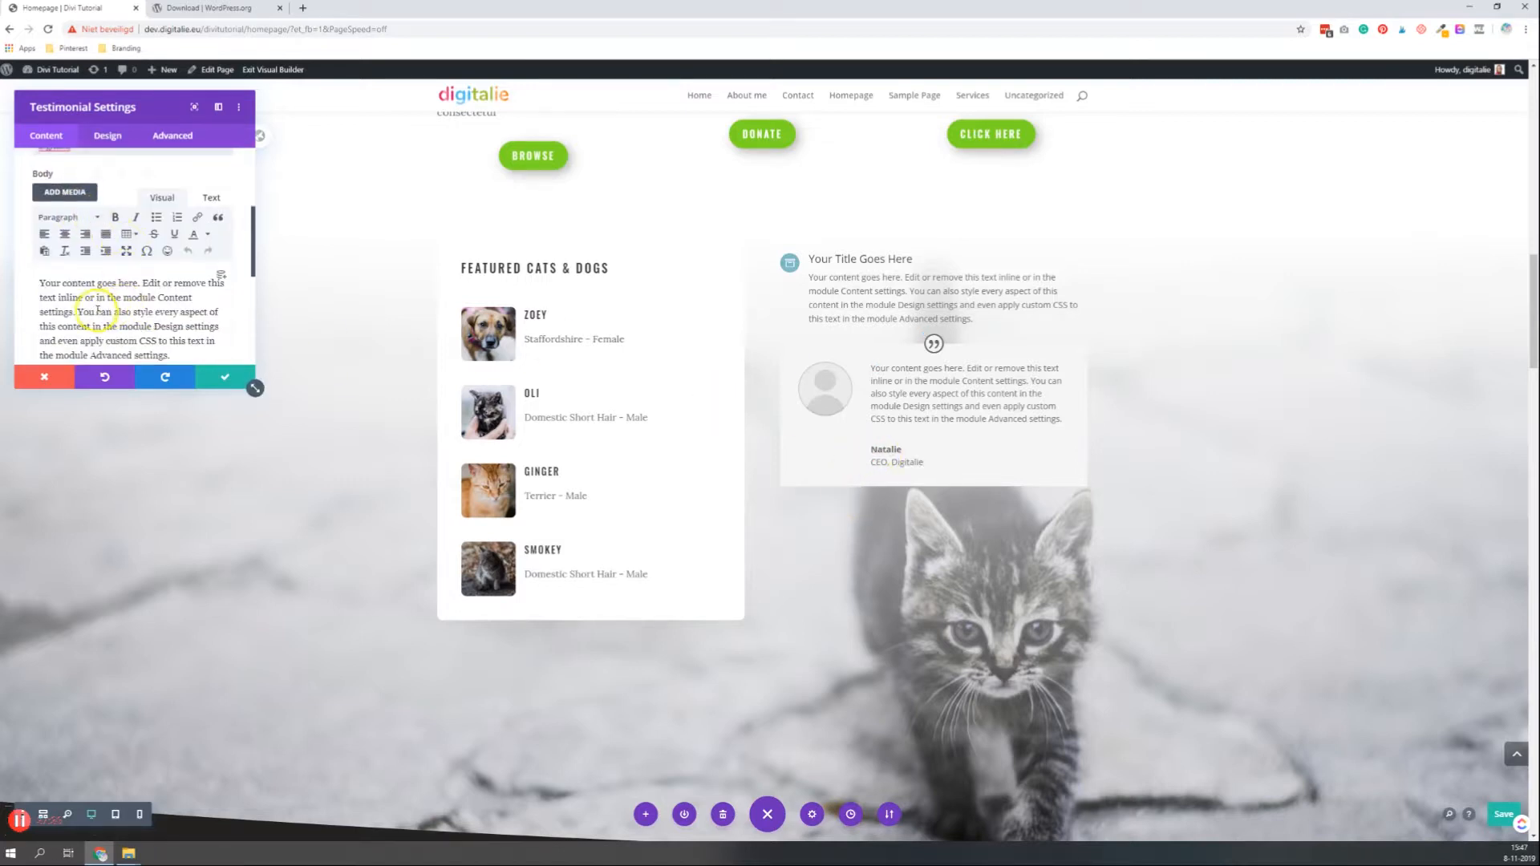
scroll(92, 289, down, 2)
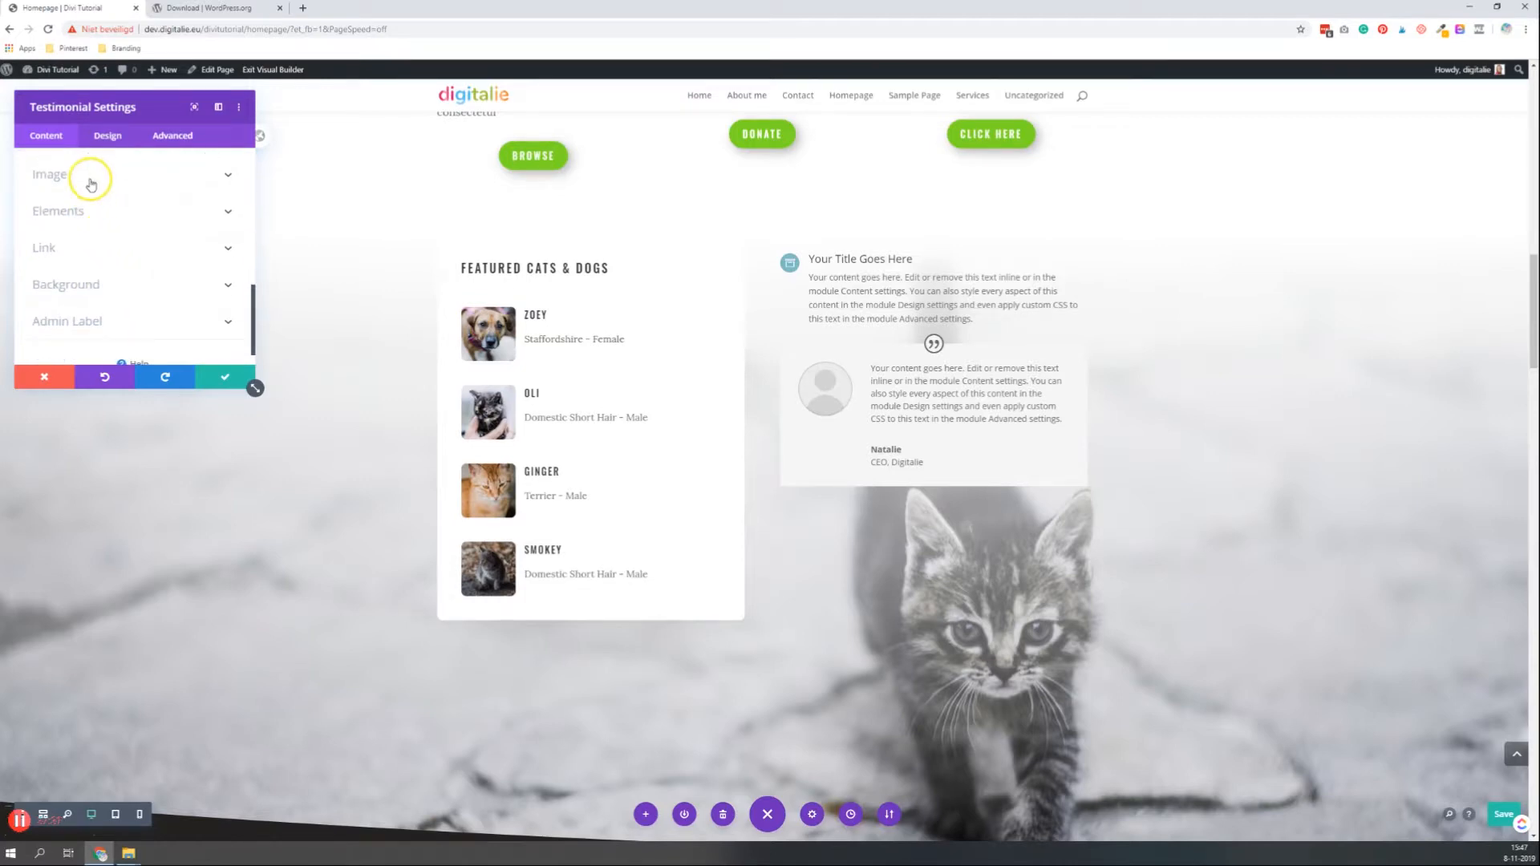
click(100, 174)
click(135, 255)
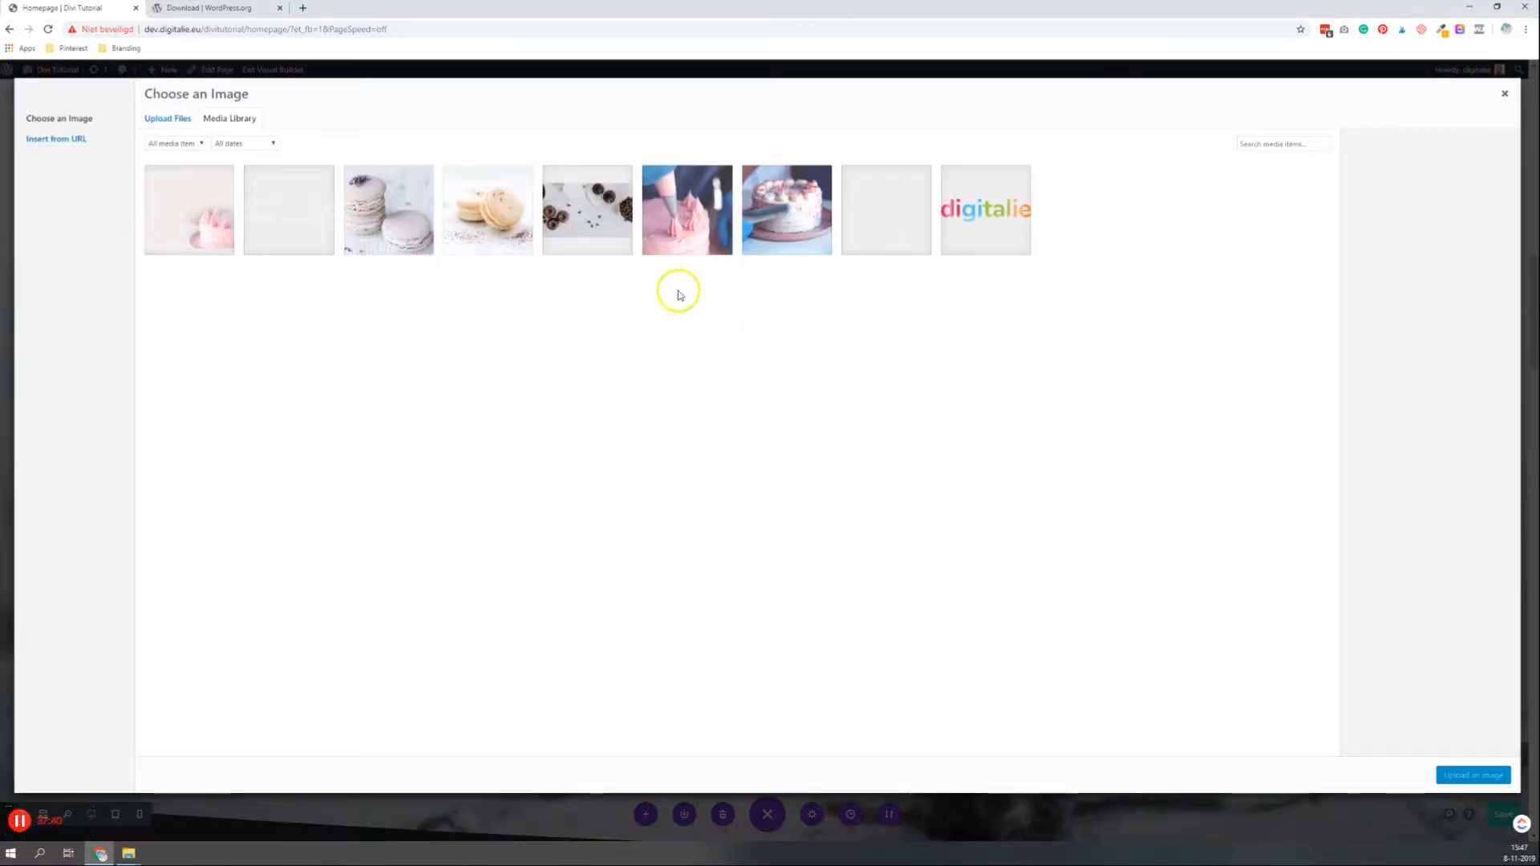
click(828, 213)
click(1458, 775)
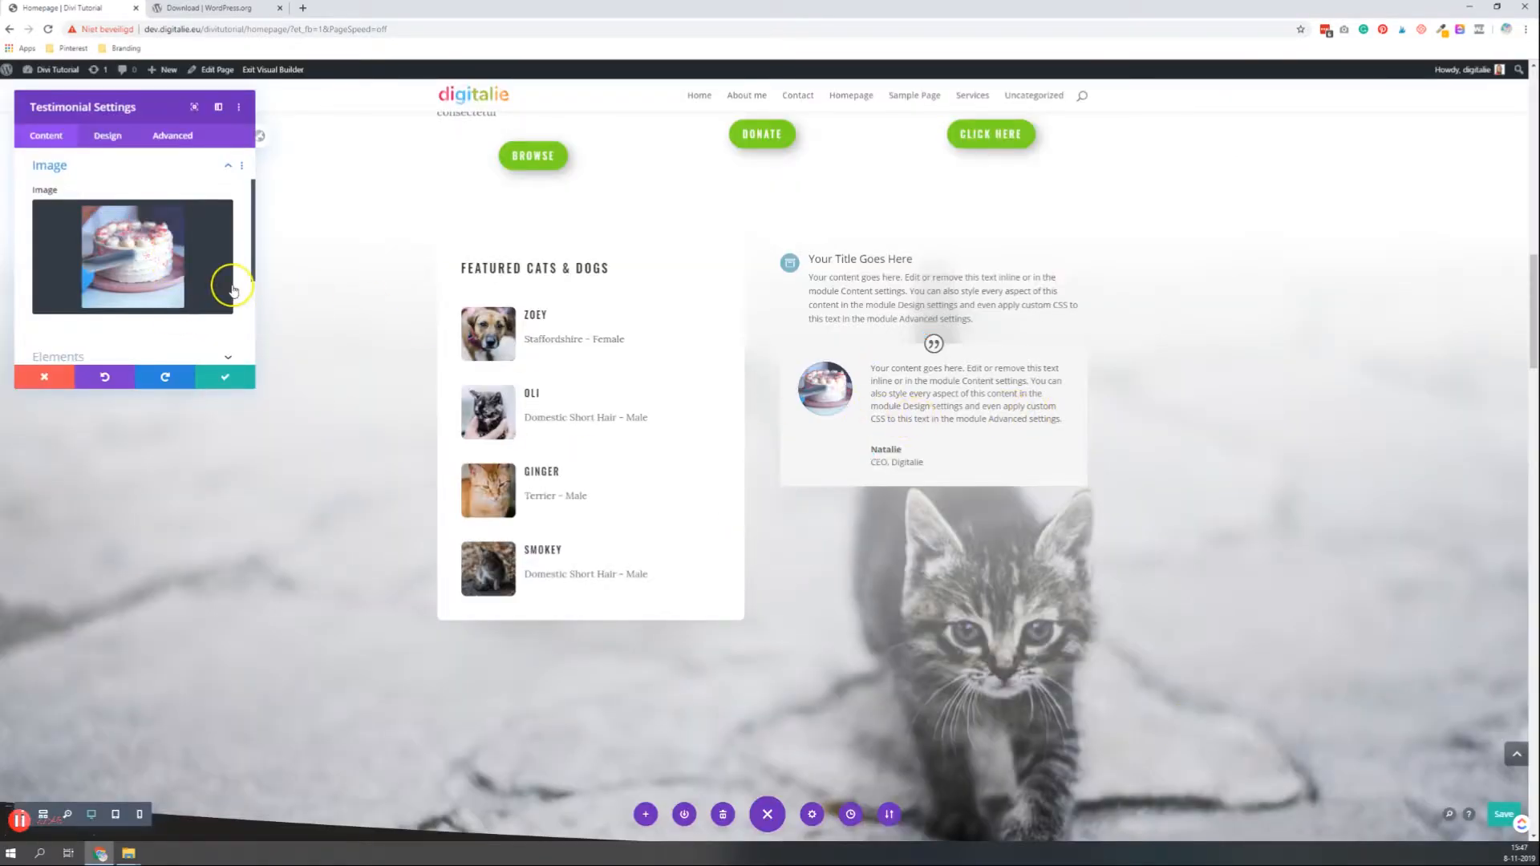
Change the testimonial's background colour to yellow
scroll(138, 303, down, 1)
scroll(138, 302, down, 1)
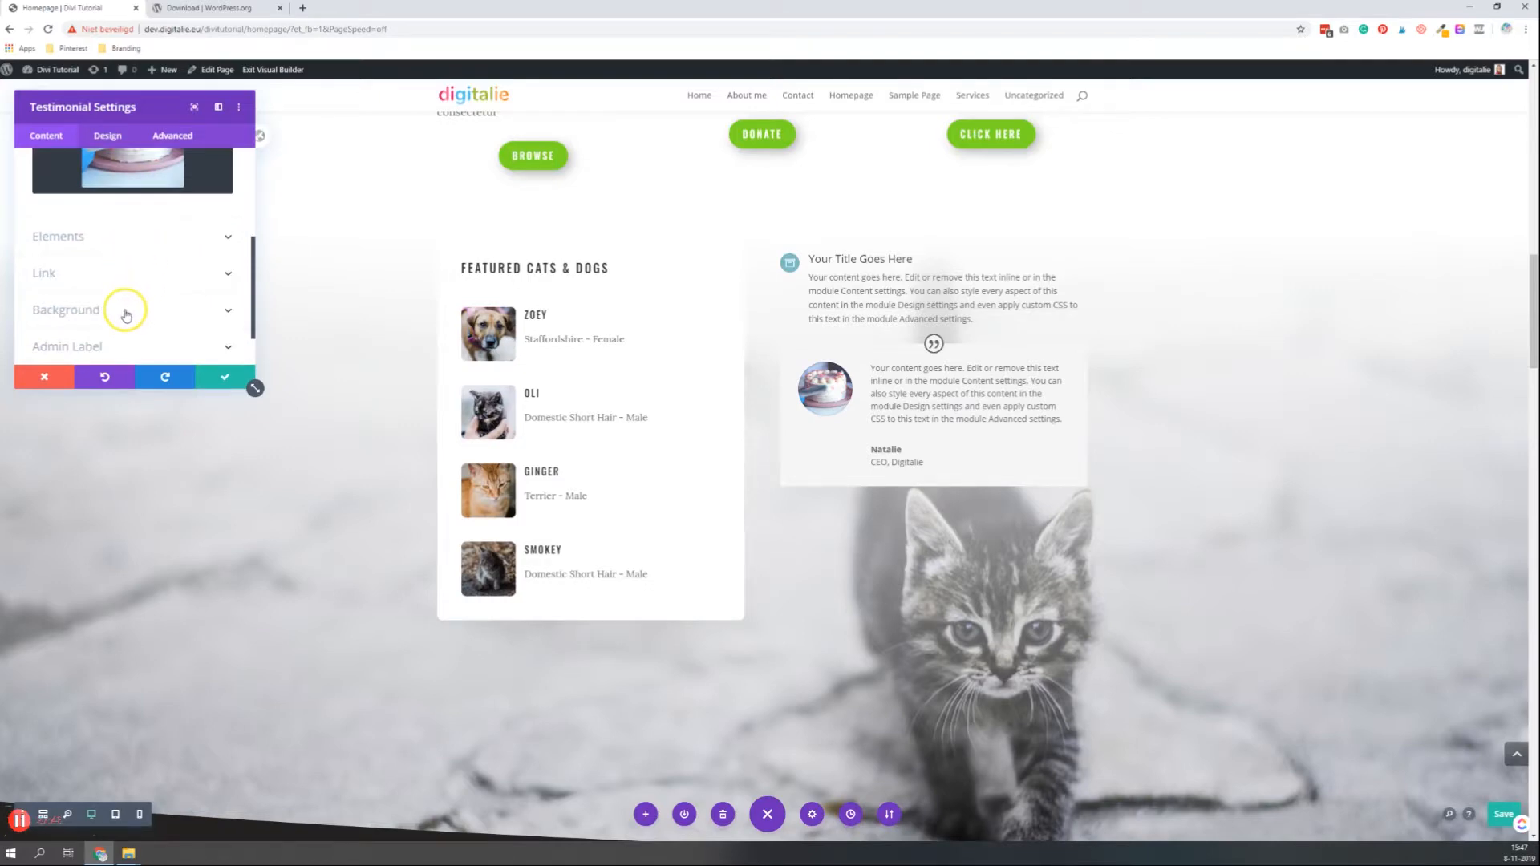
scroll(124, 305, down, 1)
click(126, 258)
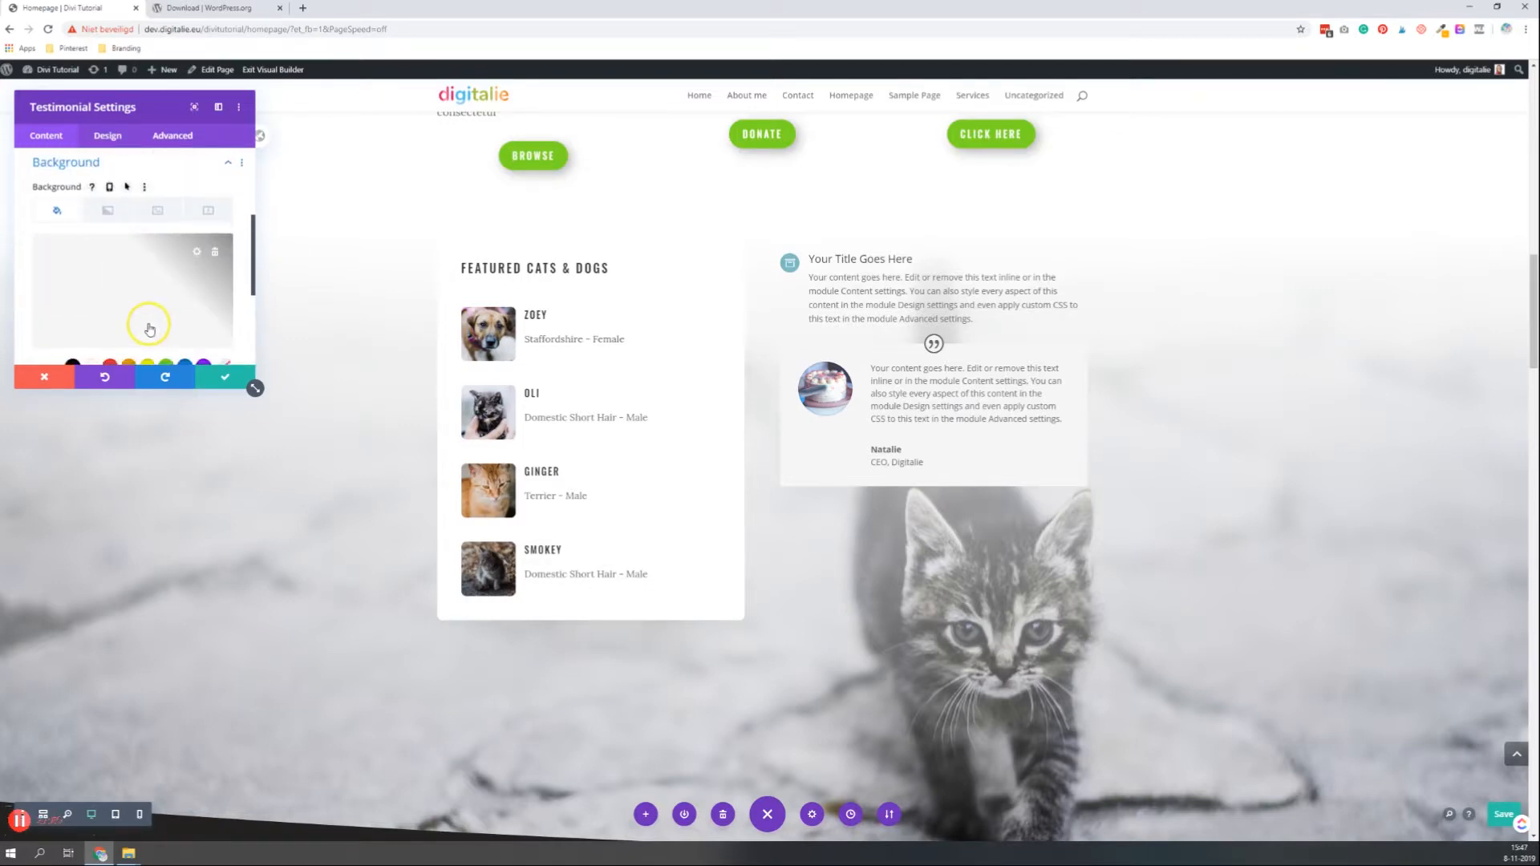
scroll(148, 321, down, 2)
click(150, 252)
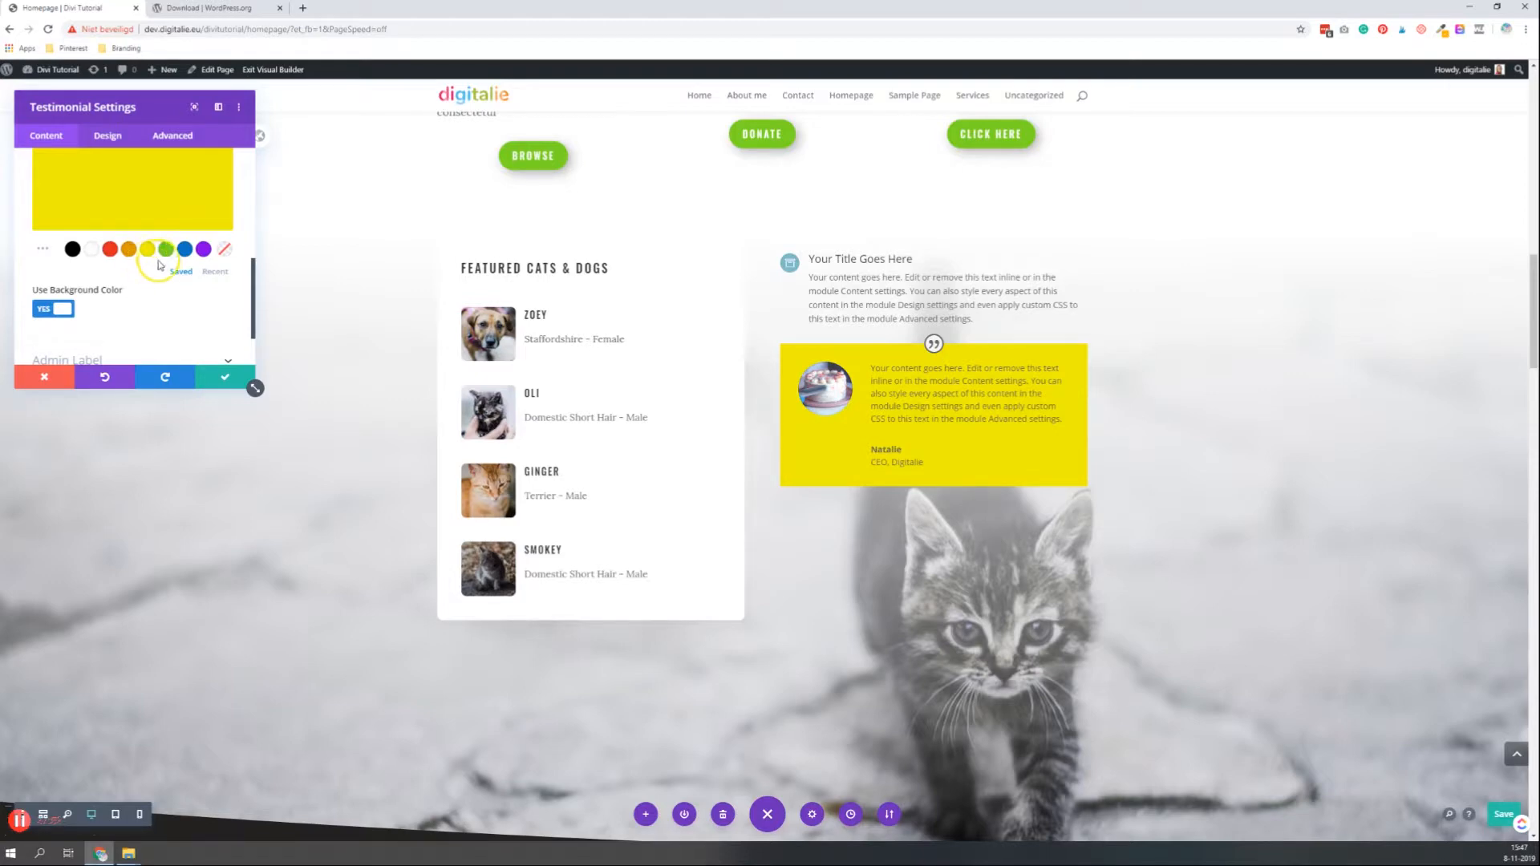
click(95, 195)
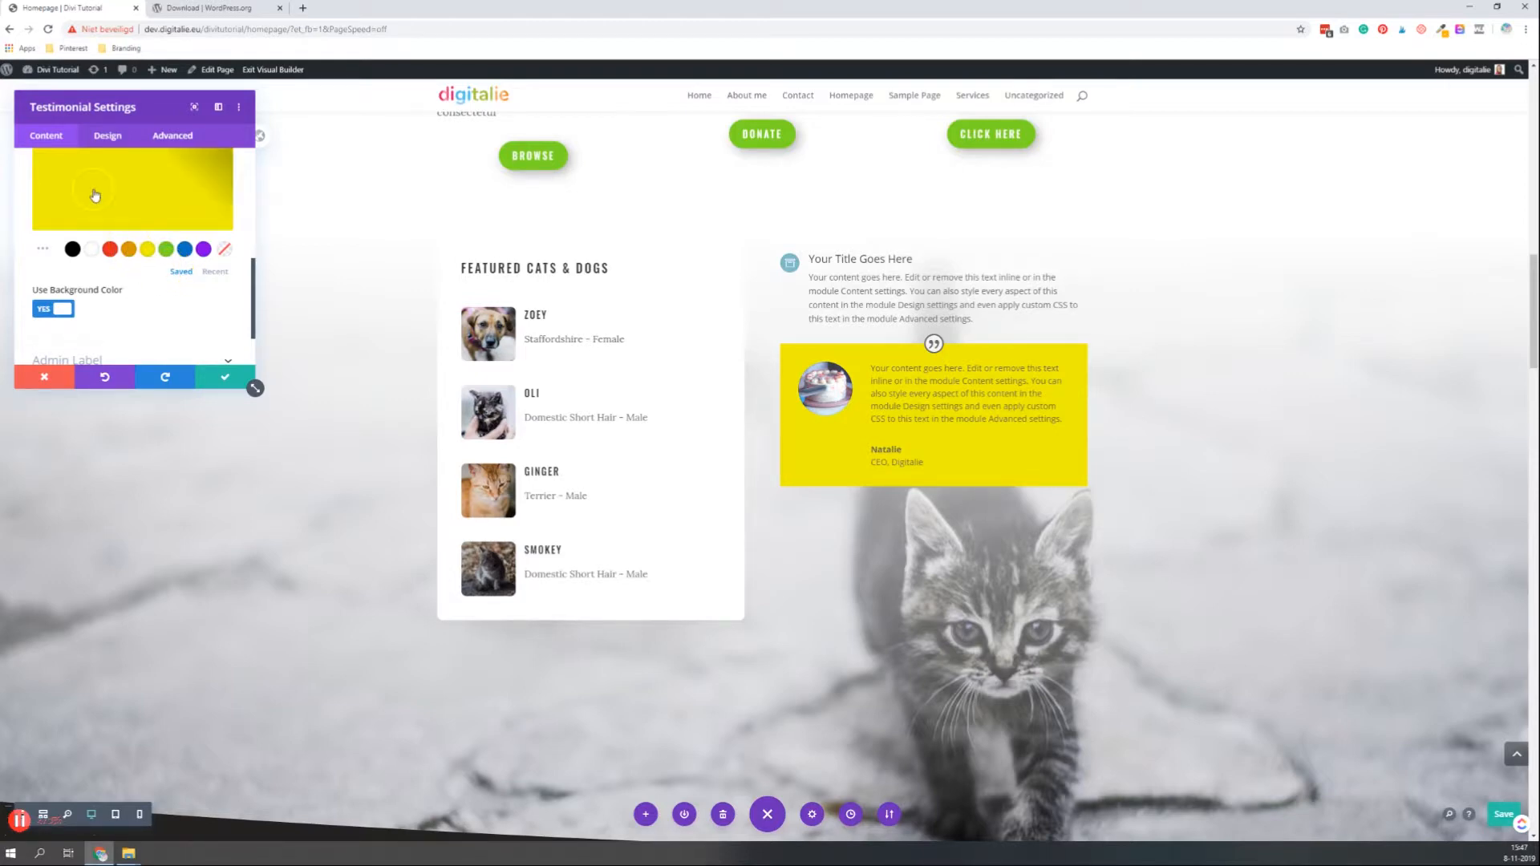
Try red for the testimonial's quote icon, then colour it green
click(108, 135)
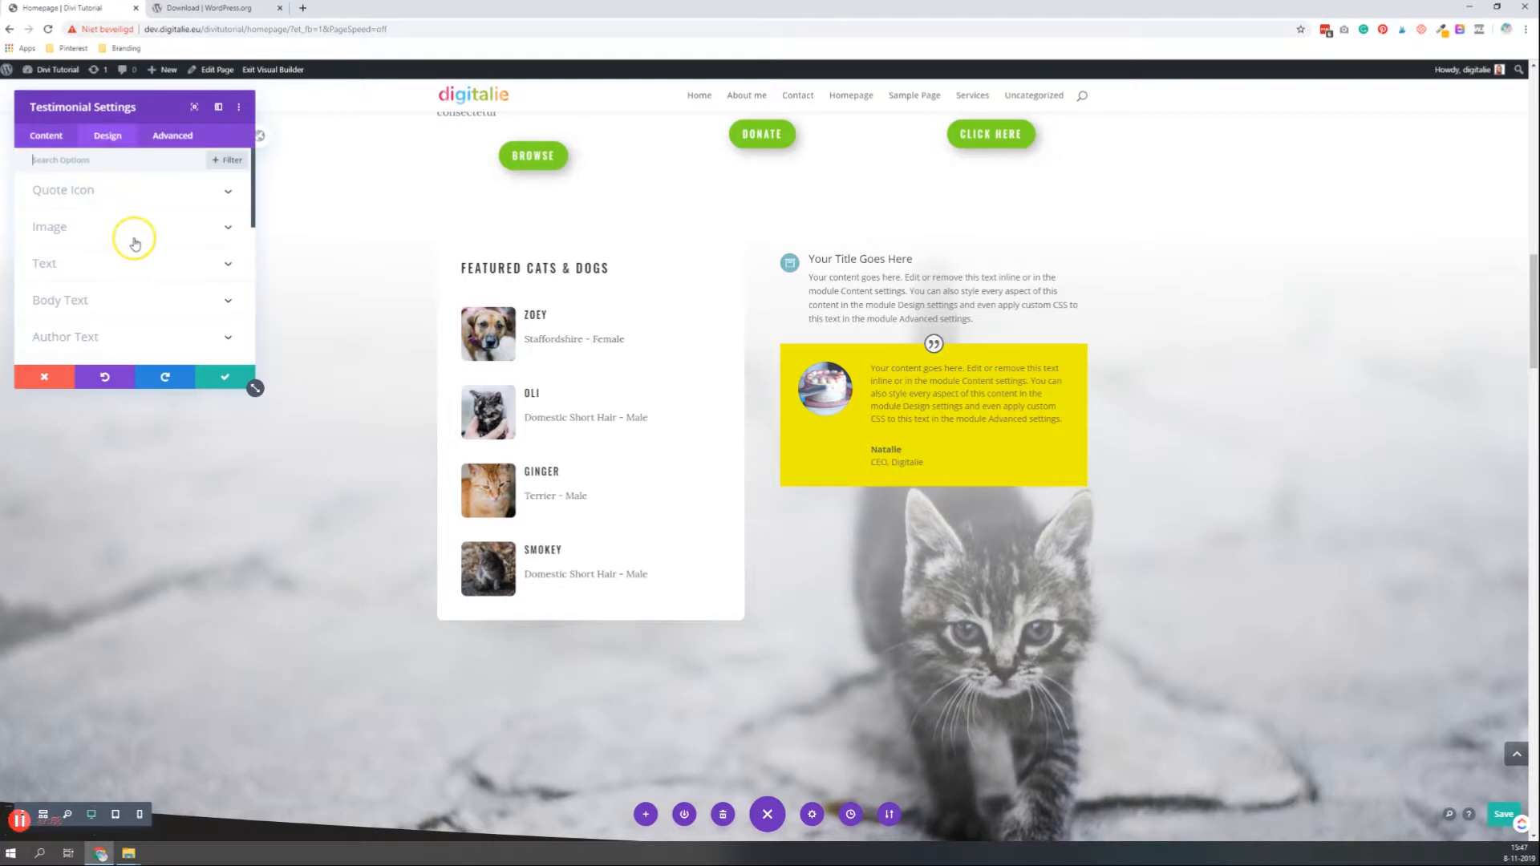
click(107, 198)
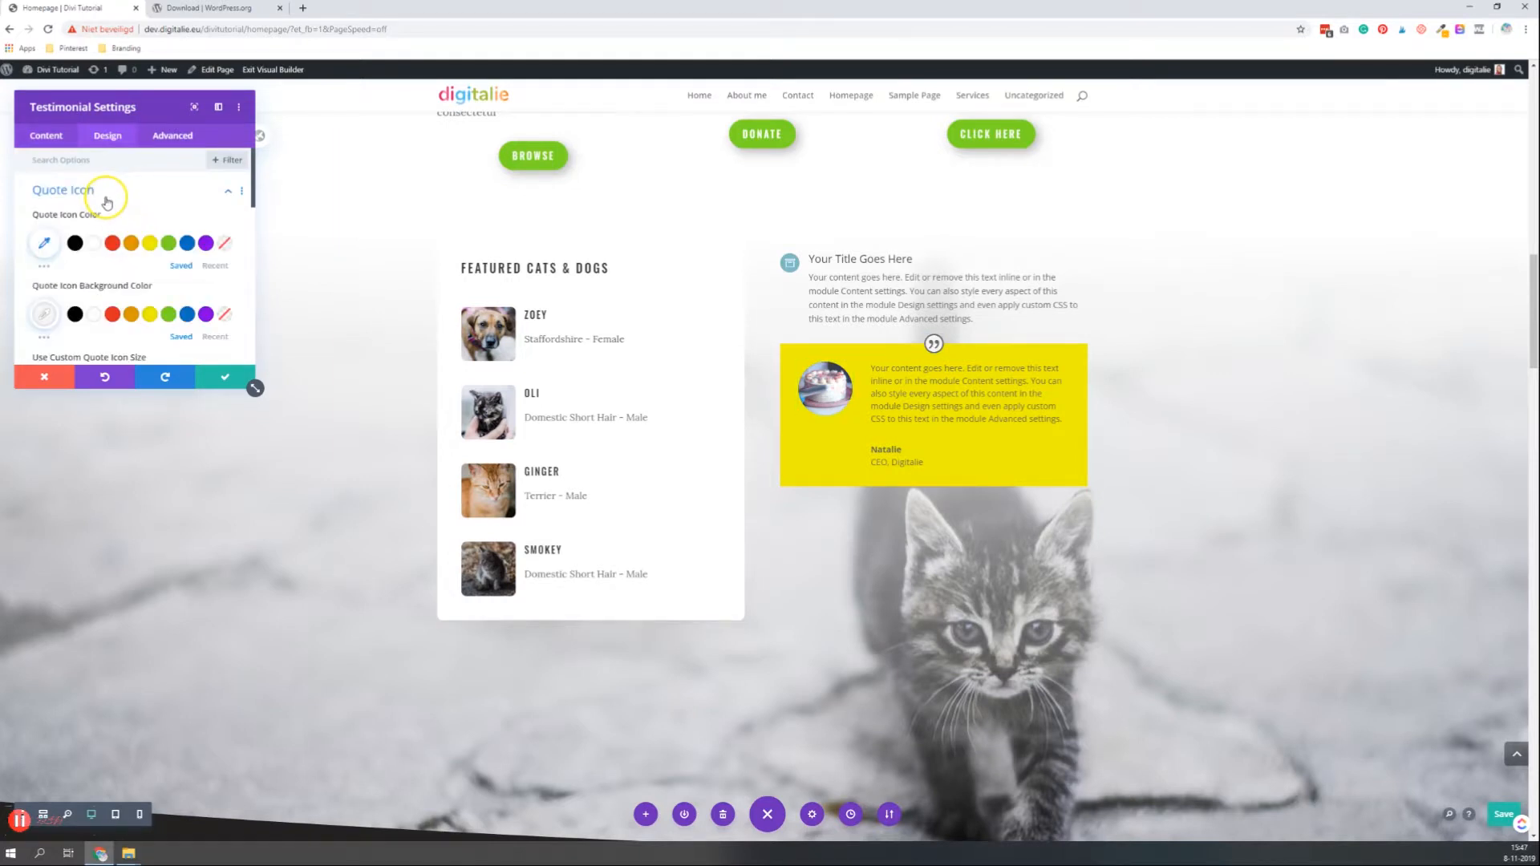
click(113, 245)
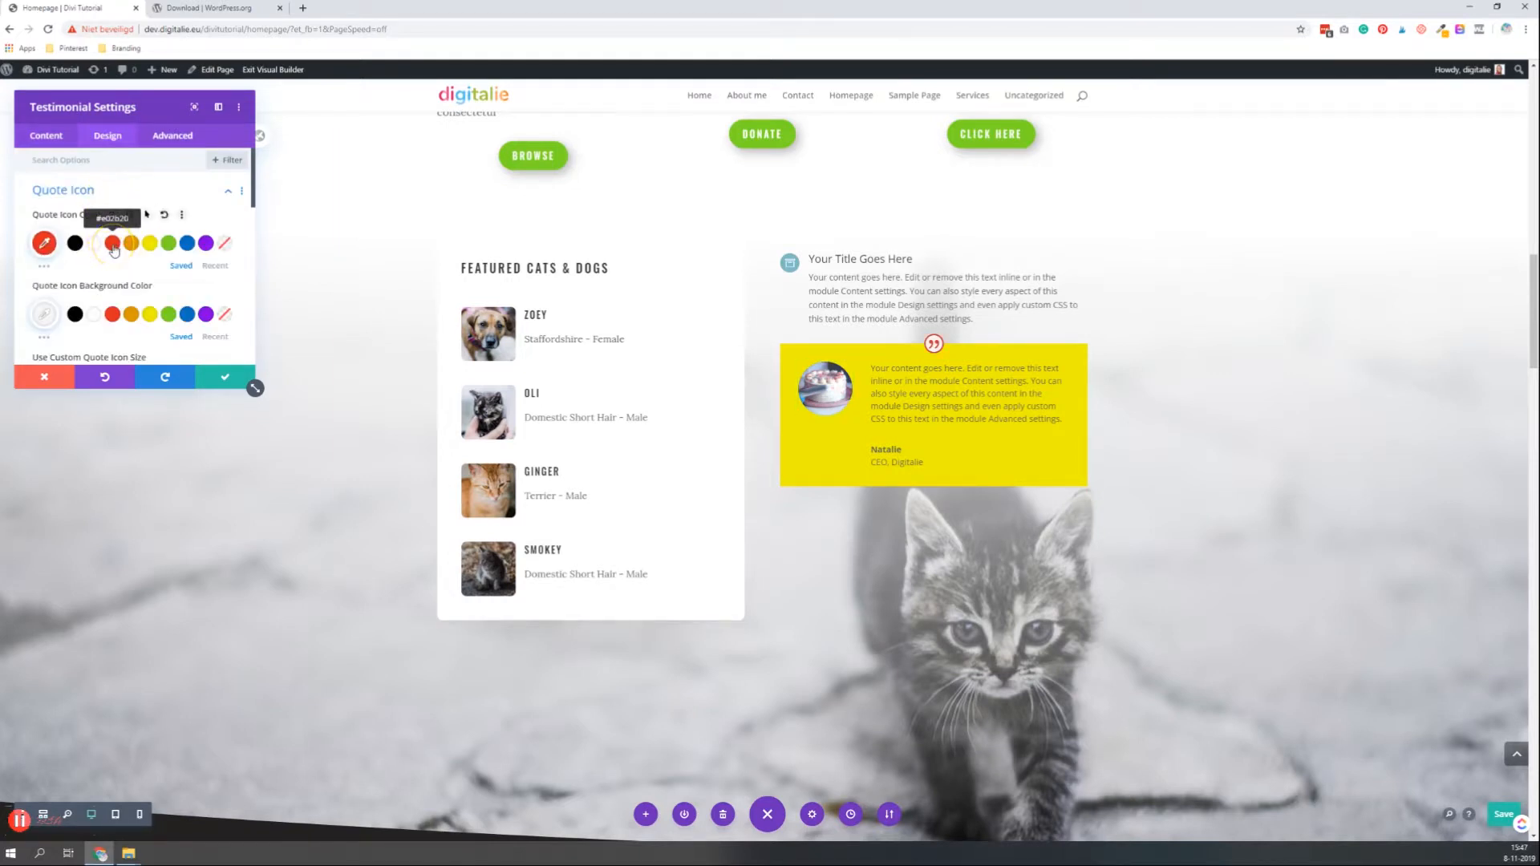
click(168, 243)
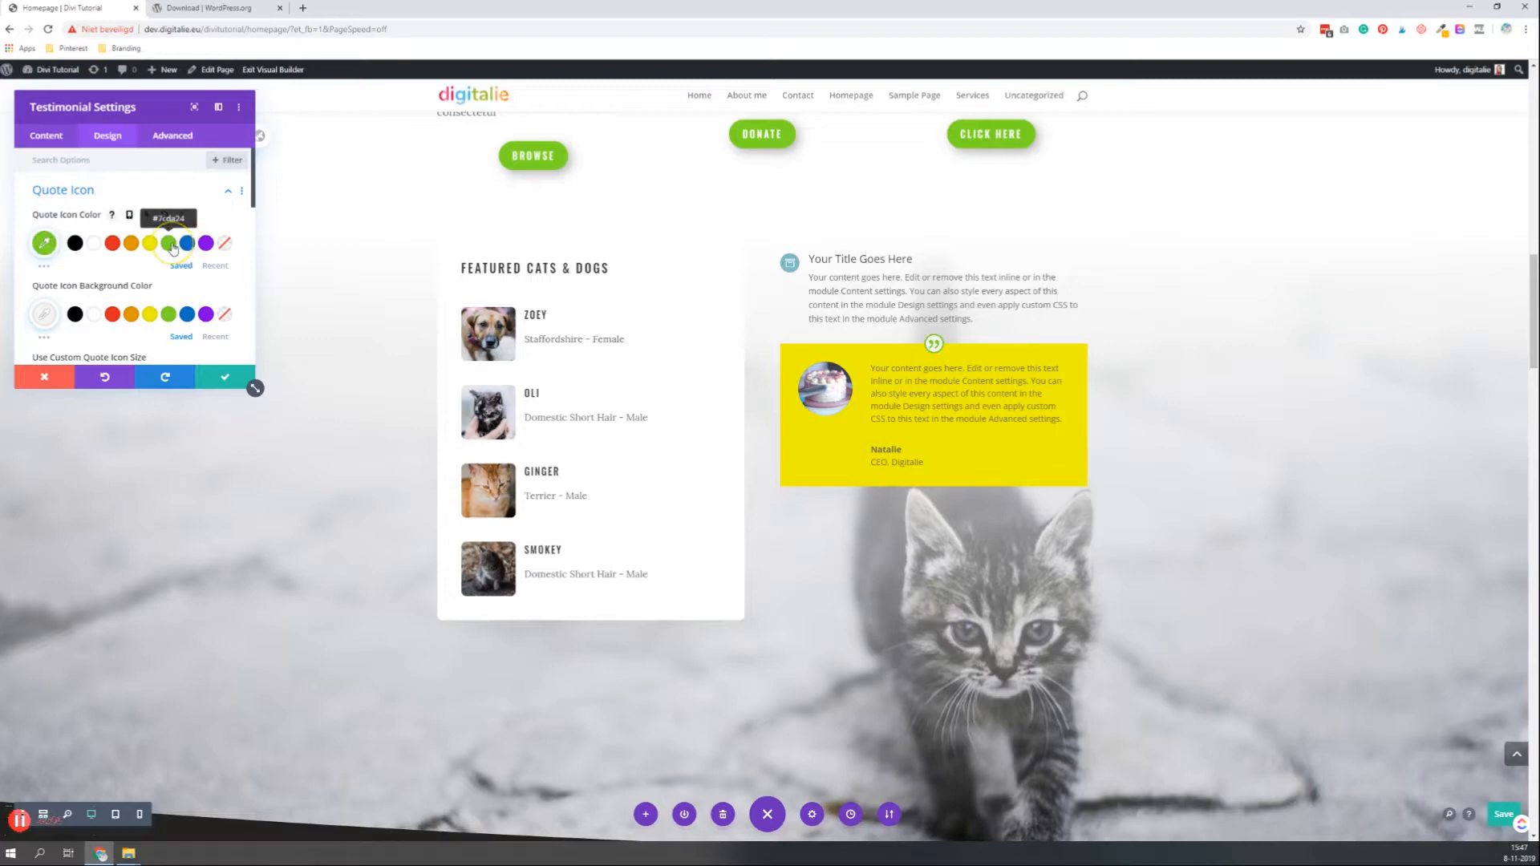
Set all four rounded corners of the testimonial image to 0px, trying 20px first
scroll(124, 248, down, 3)
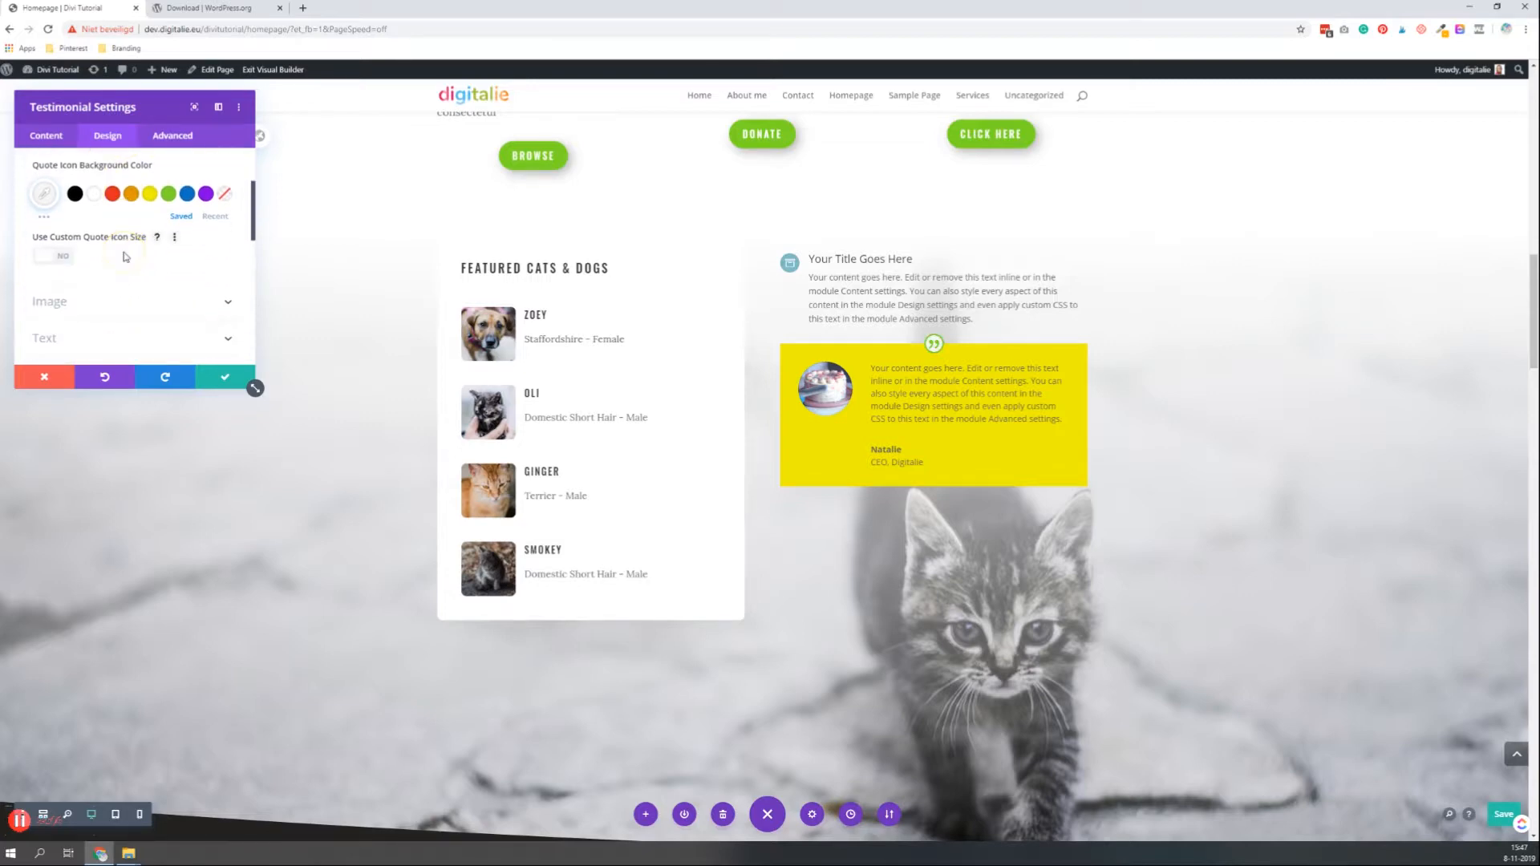
click(112, 310)
scroll(120, 310, down, 1)
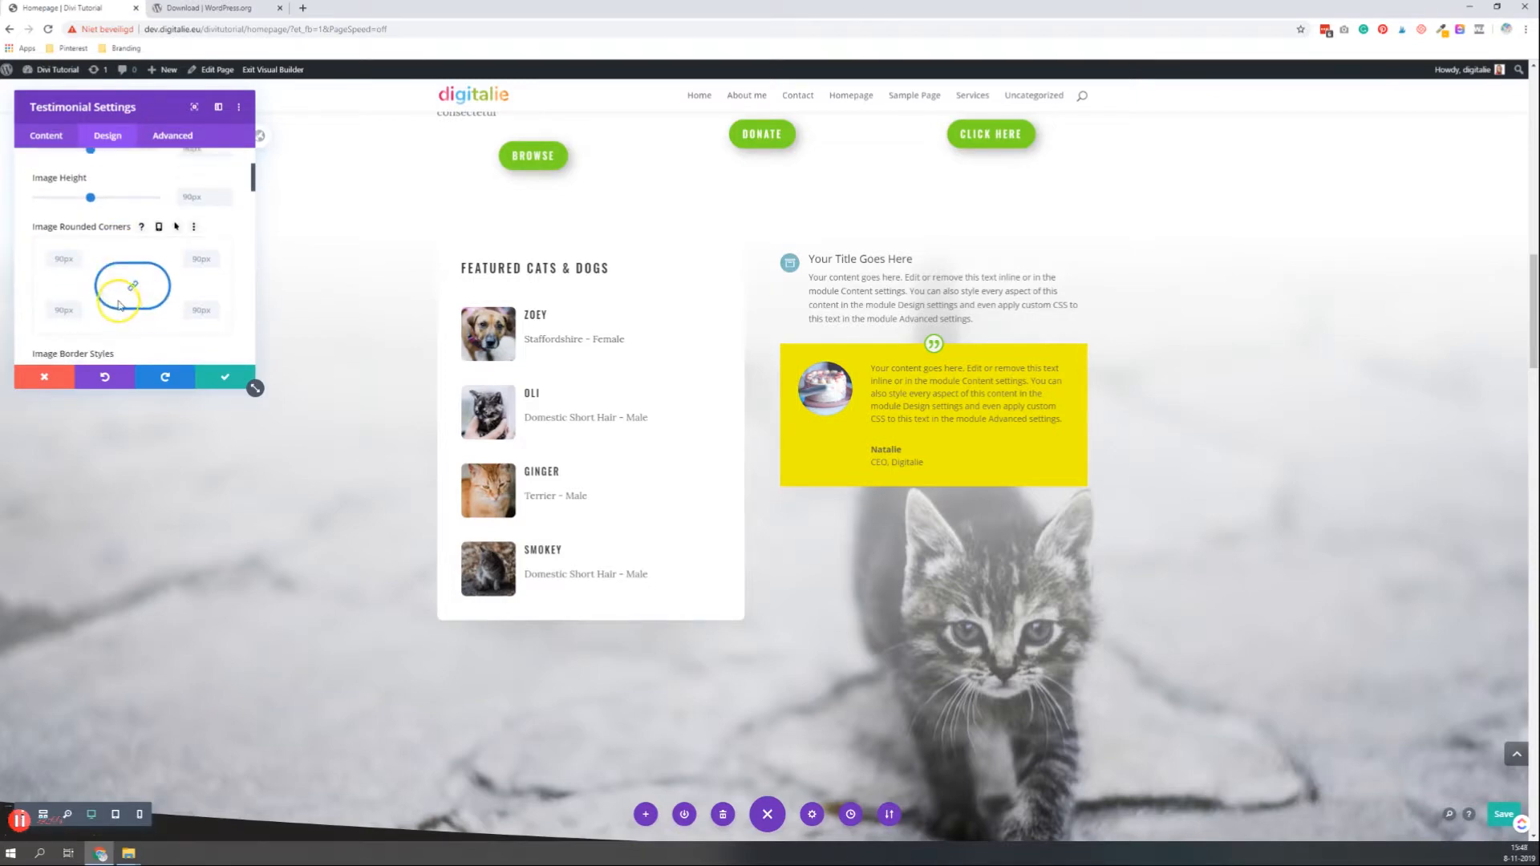
click(213, 267)
click(214, 264)
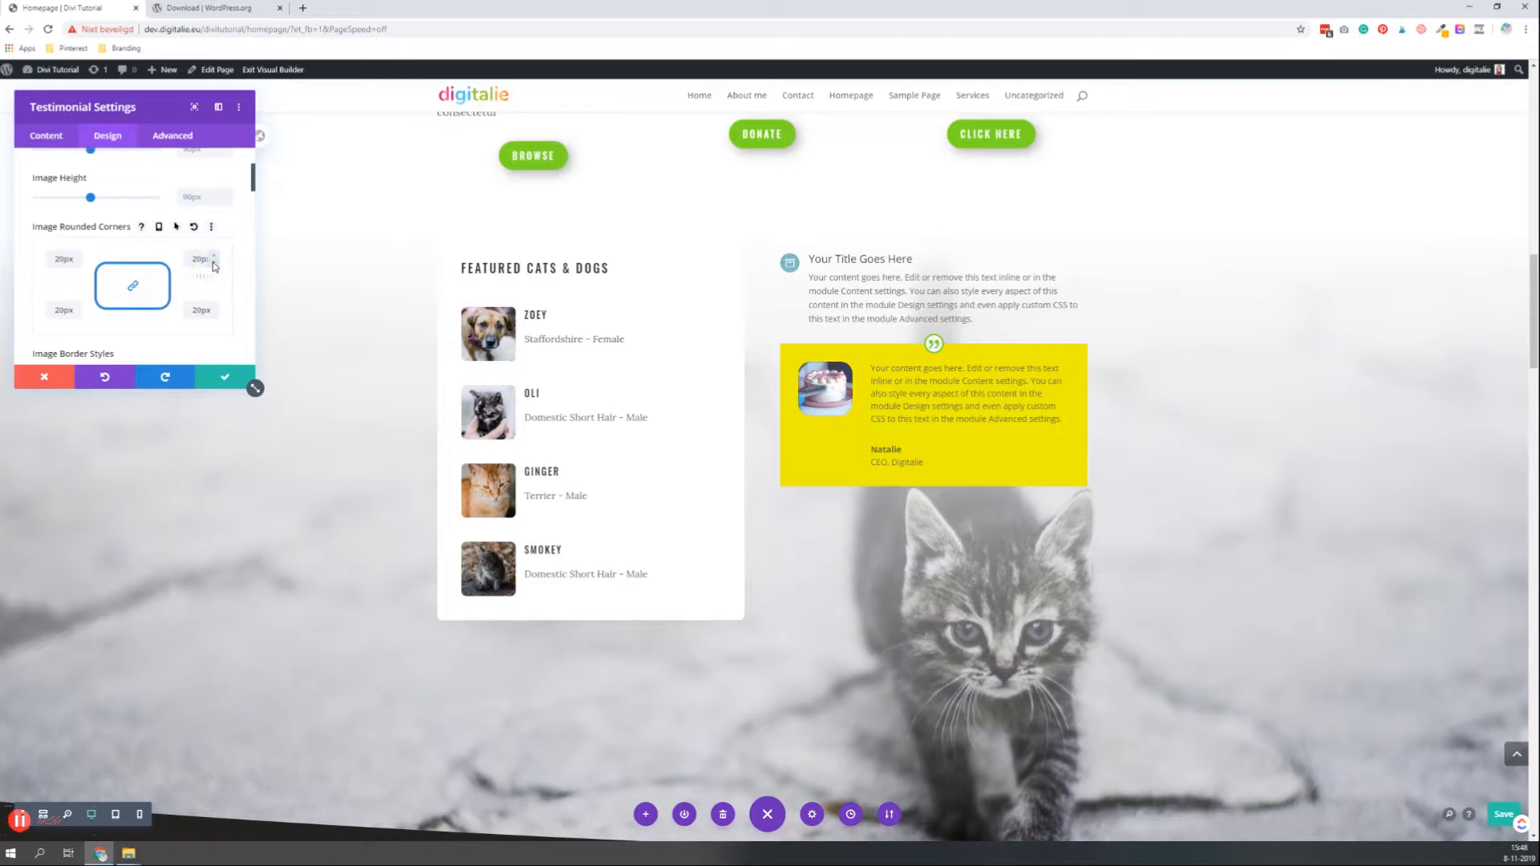
click(213, 263)
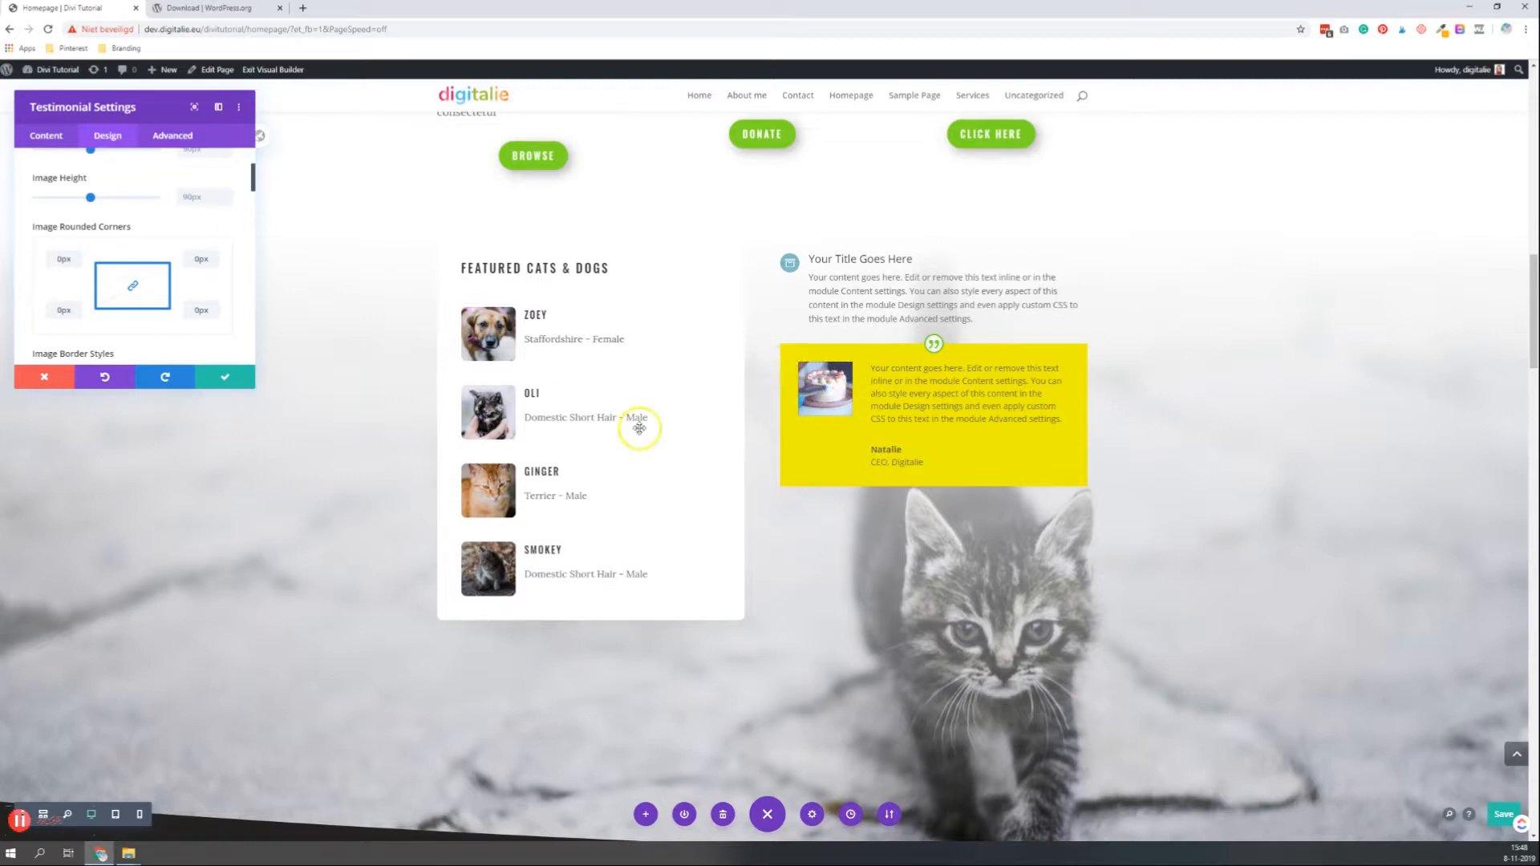
Reset the testimonial image's rounded corners to their default 90px, trying 19px first
click(214, 255)
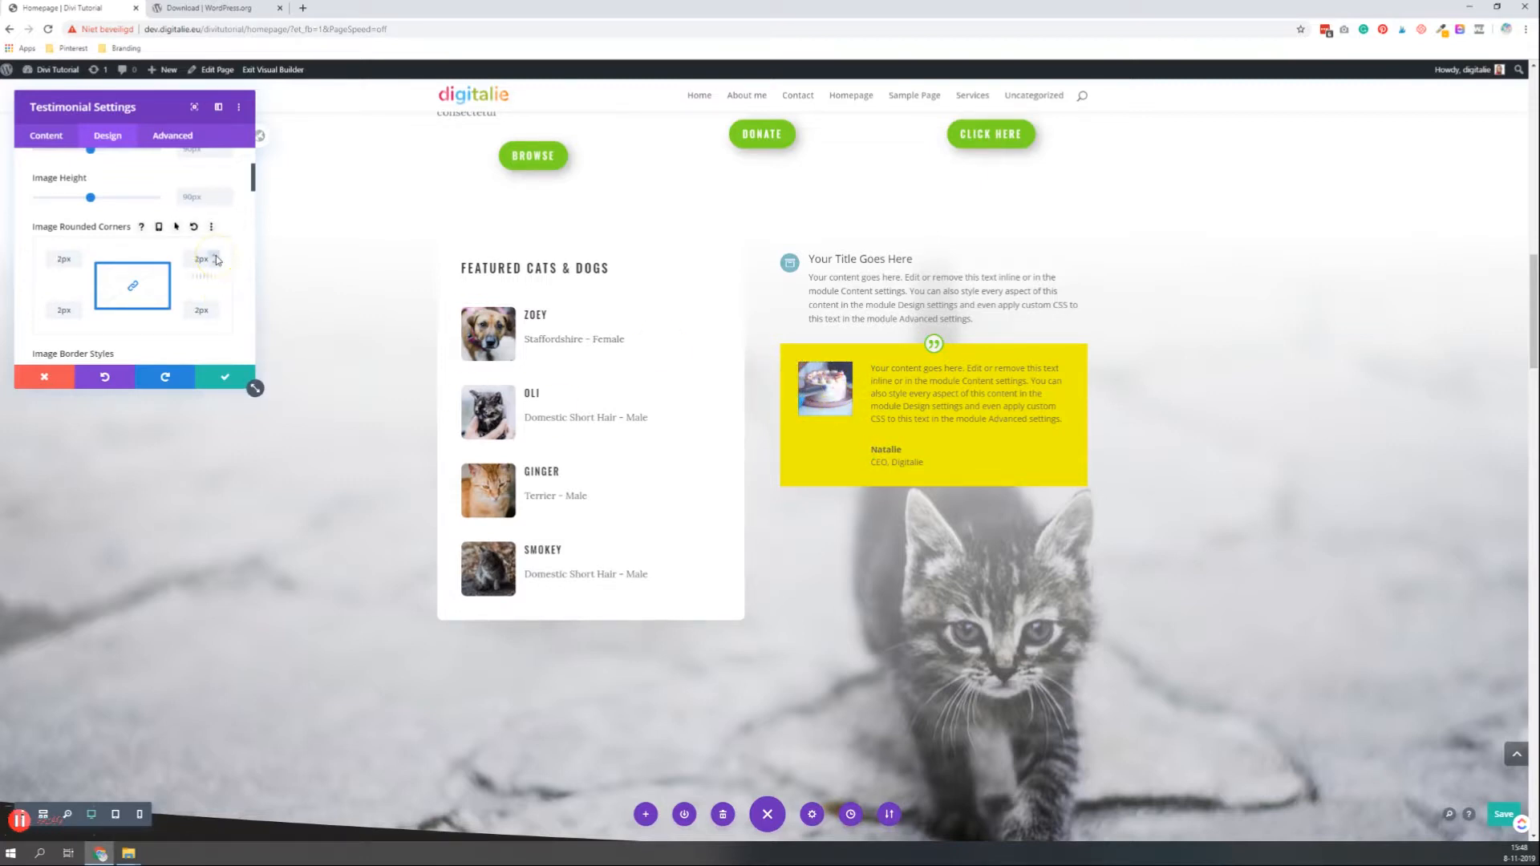
click(215, 255)
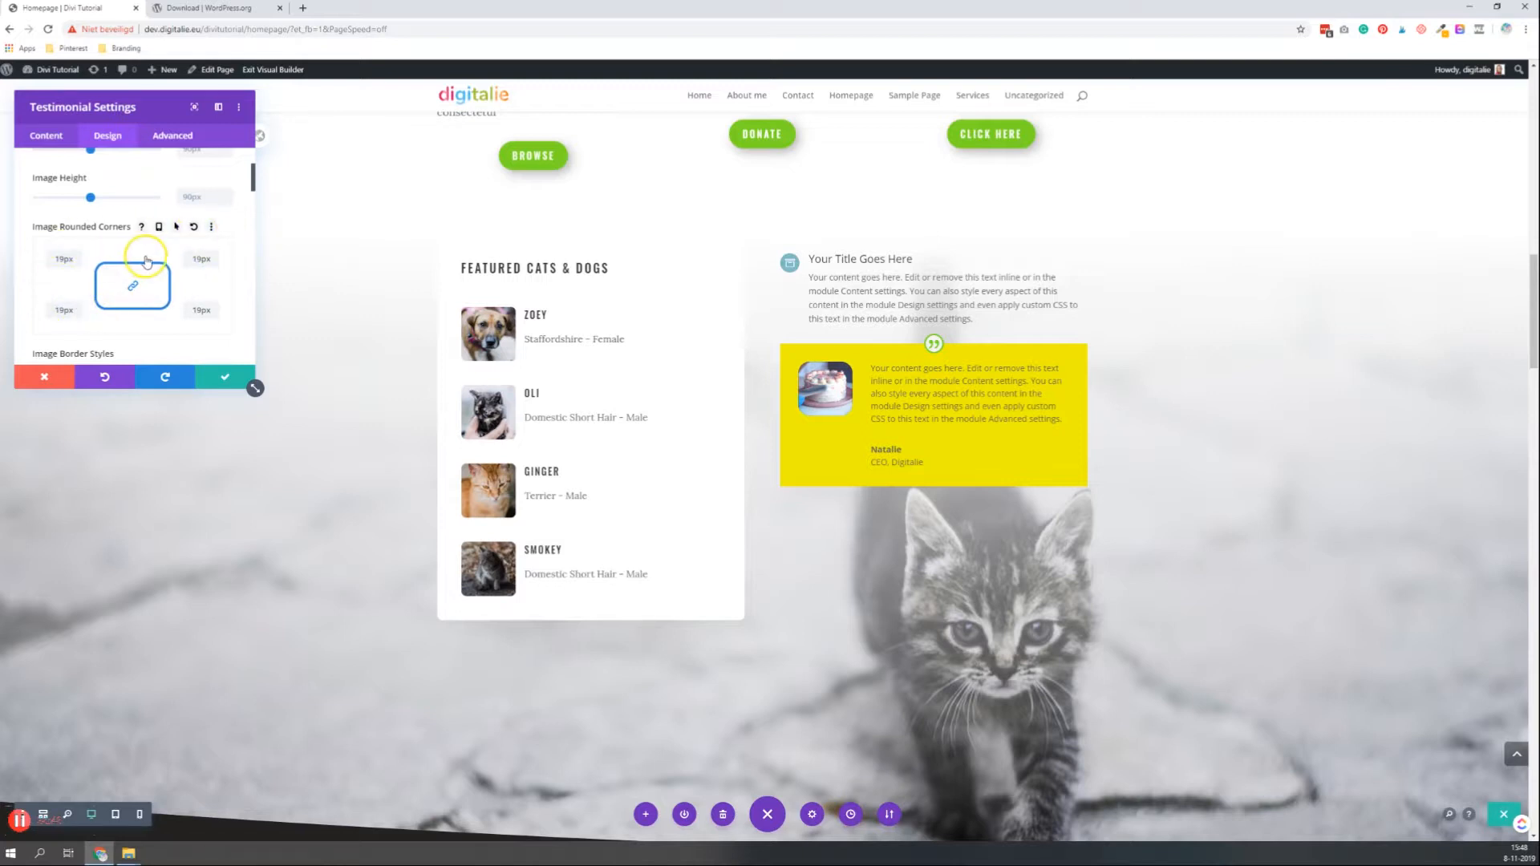
click(193, 228)
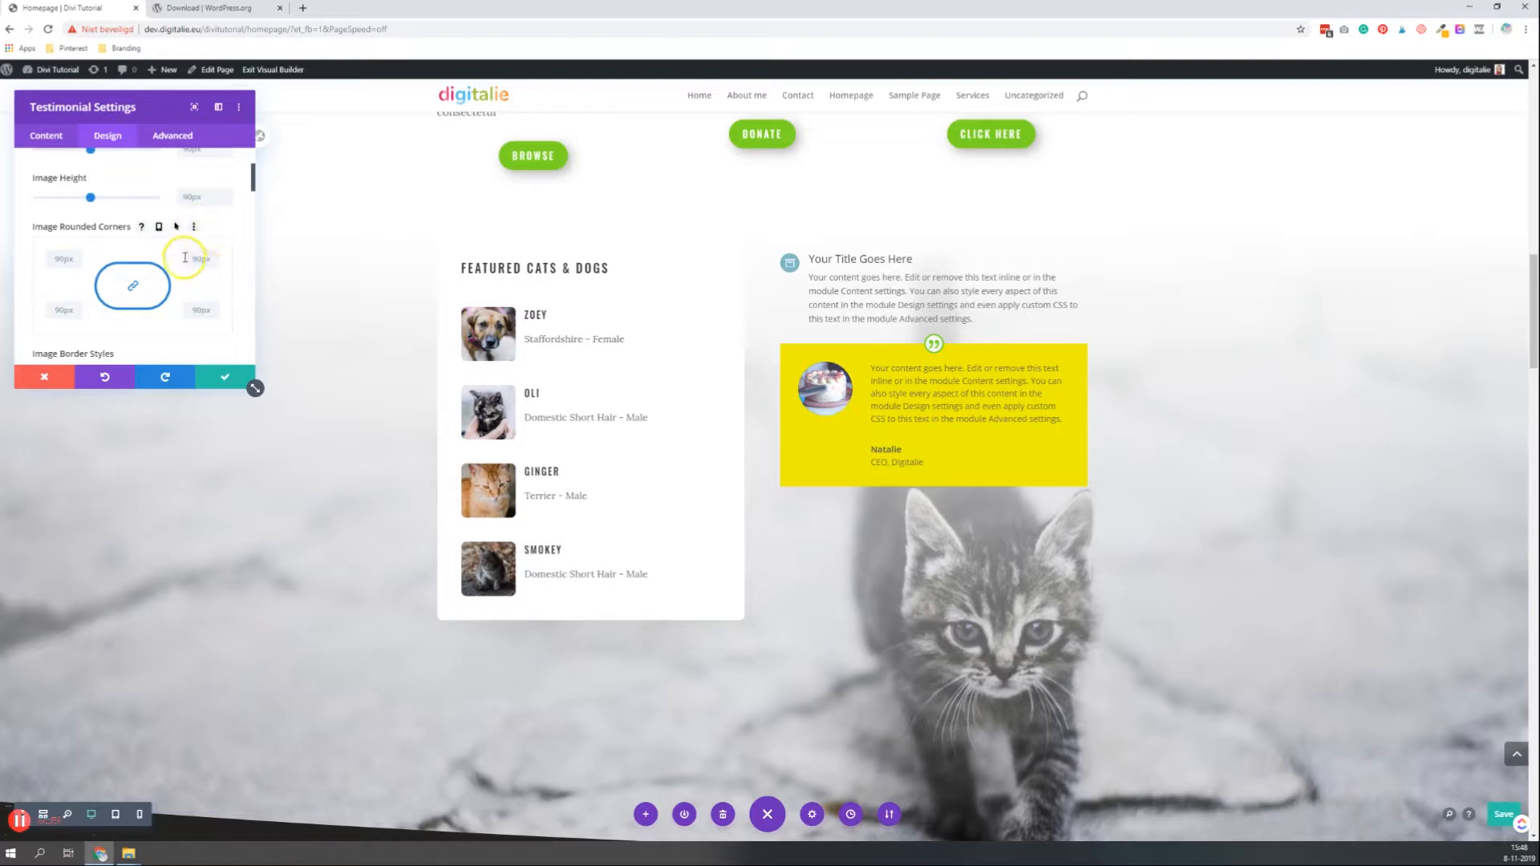
Close the testimonial's image settings and open the Border settings for the whole module
scroll(224, 289, down, 3)
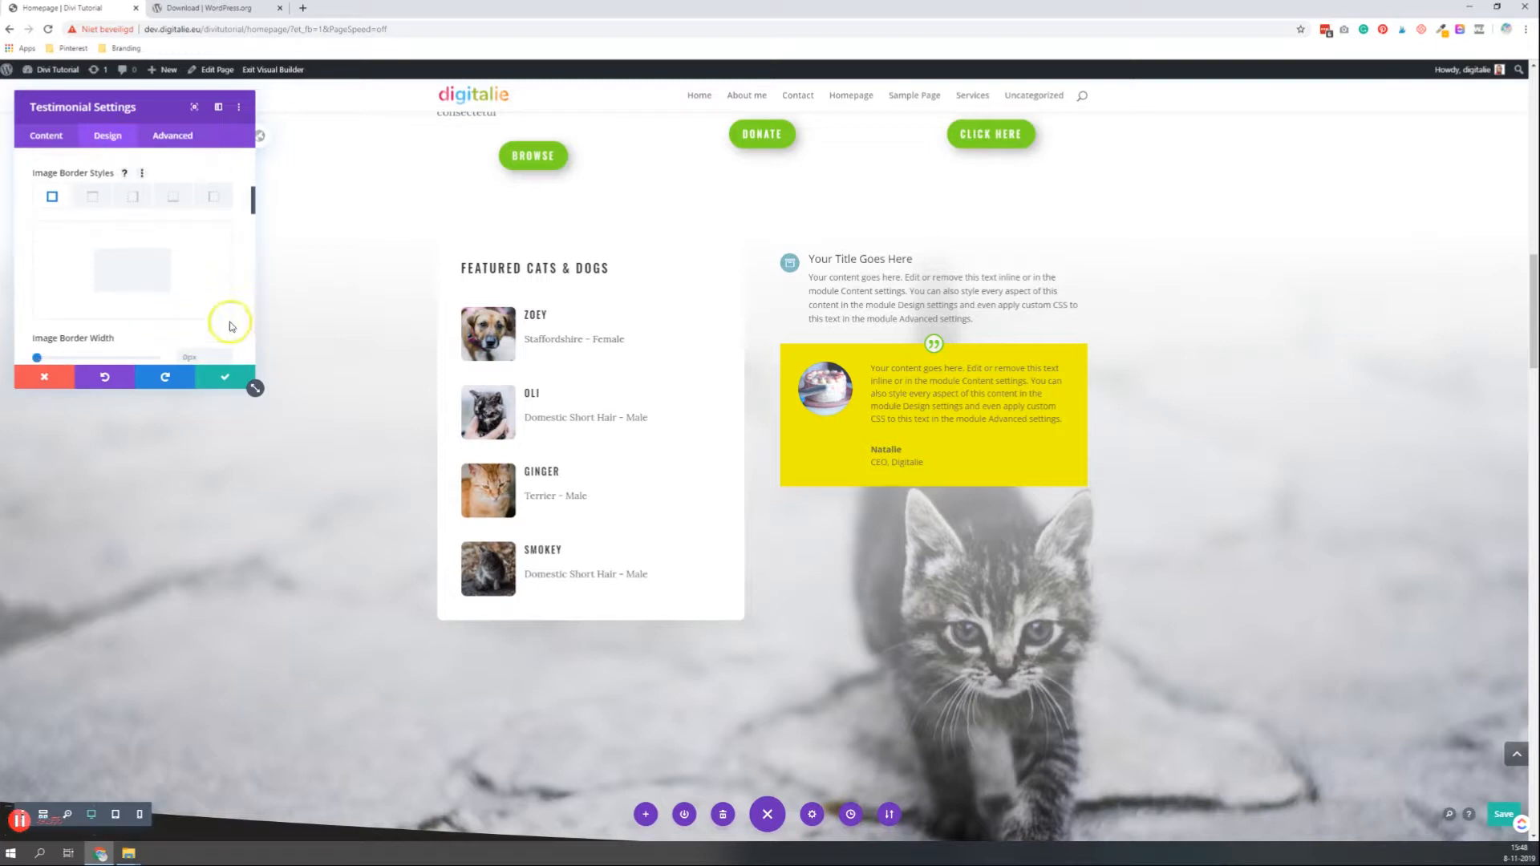
scroll(168, 239, up, 5)
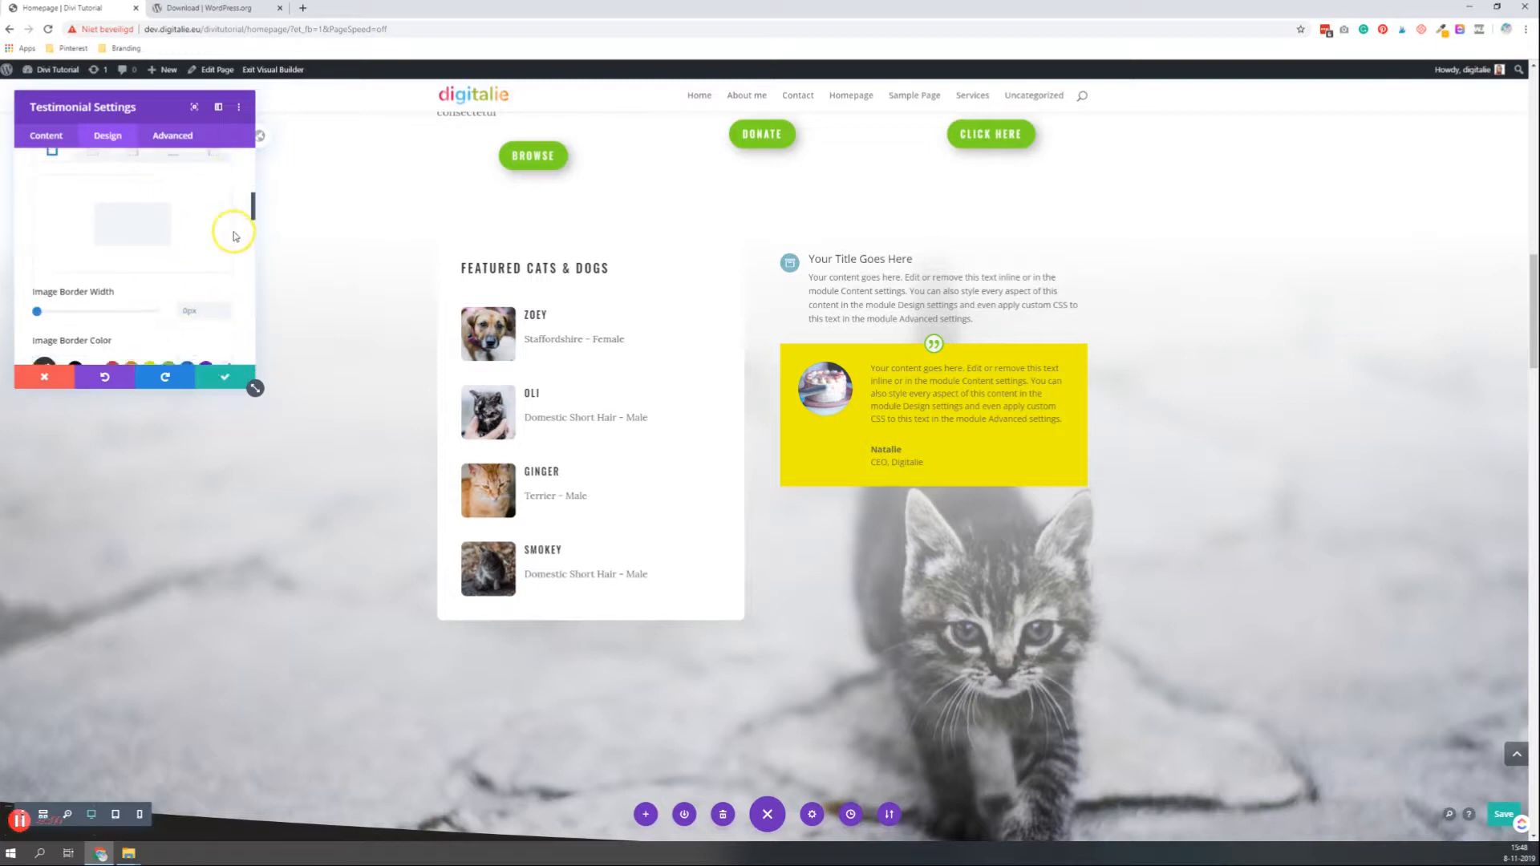
click(116, 231)
scroll(132, 251, down, 3)
scroll(141, 255, down, 3)
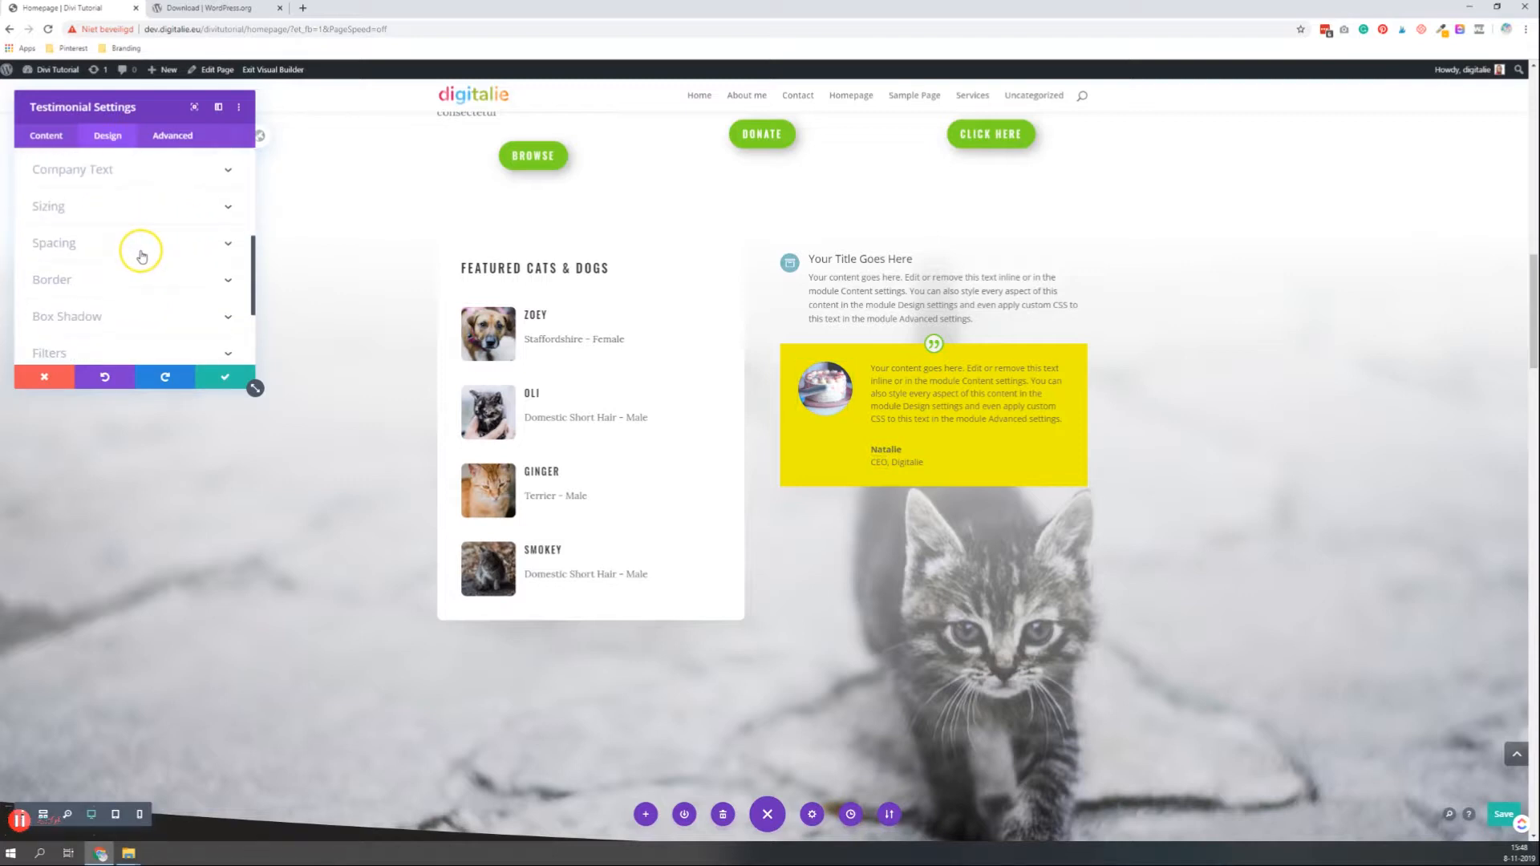
click(97, 221)
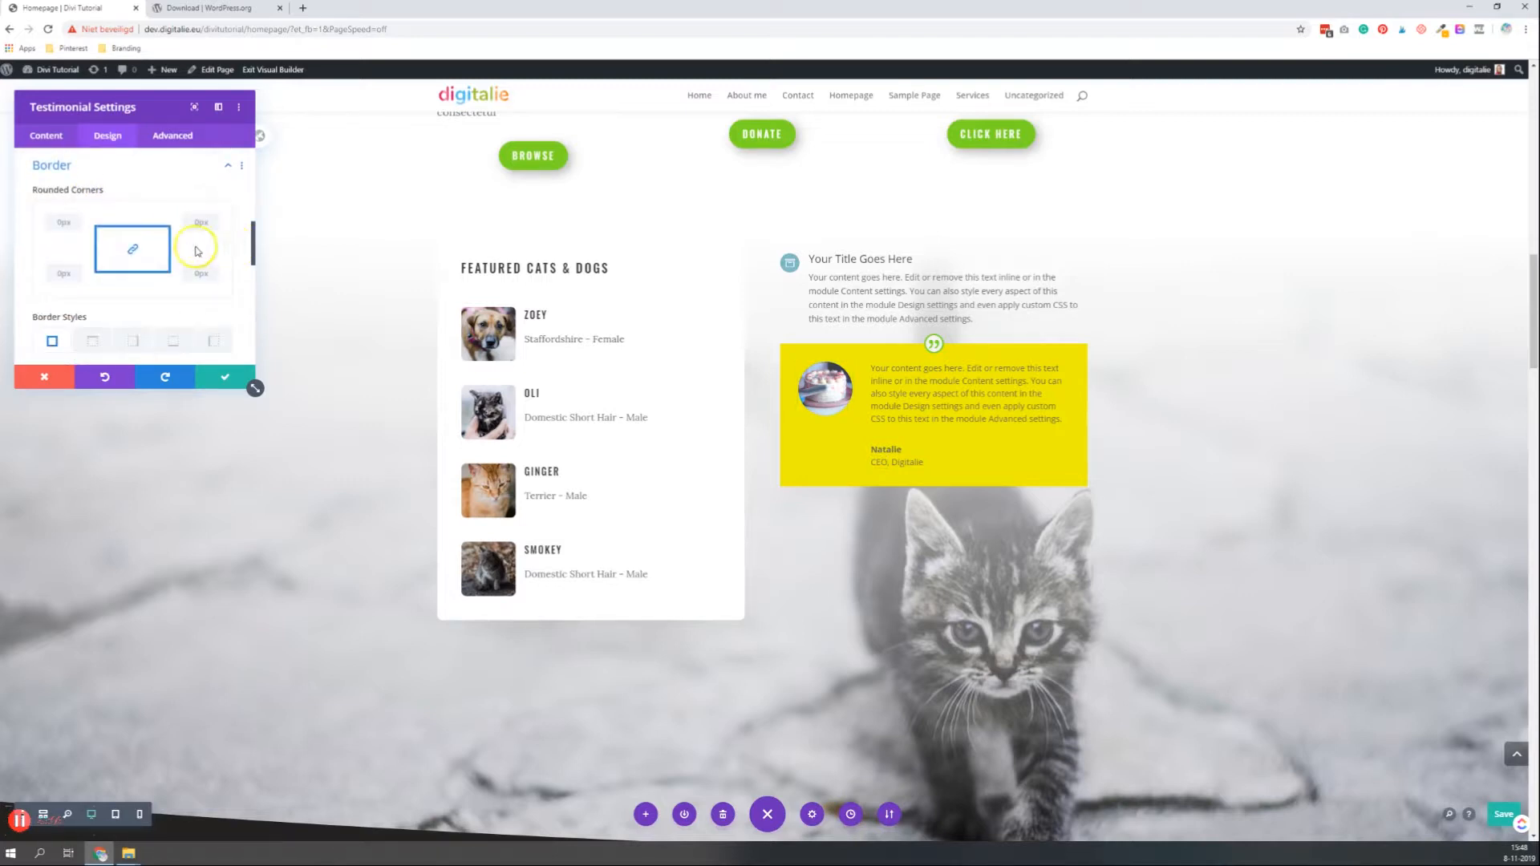
Add a bottom border 3px wide in green #7cda24 to the testimonial module
click(172, 344)
scroll(161, 329, down, 3)
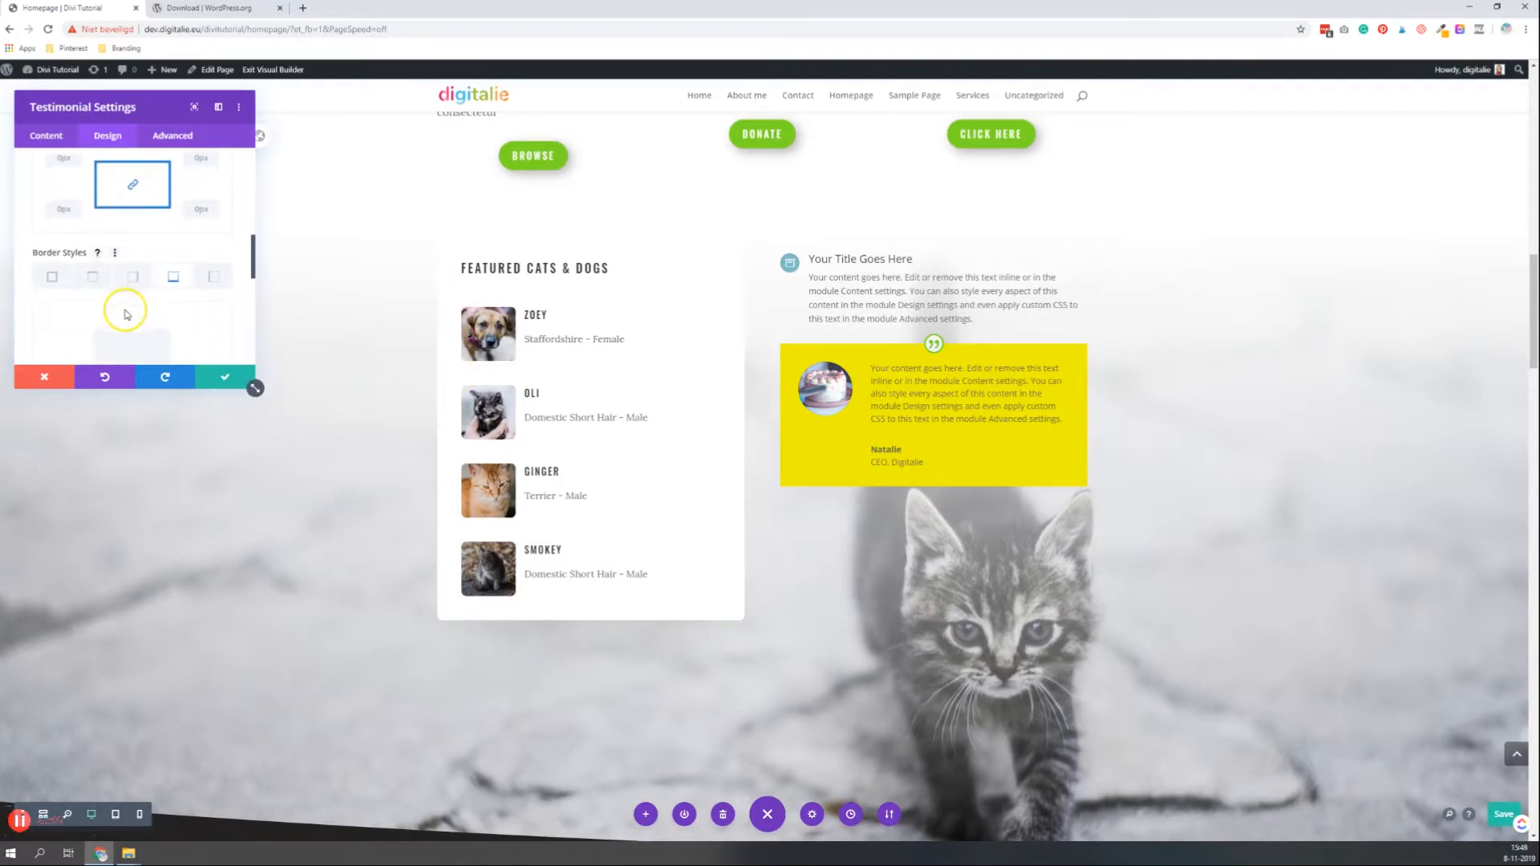
scroll(145, 304, down, 1)
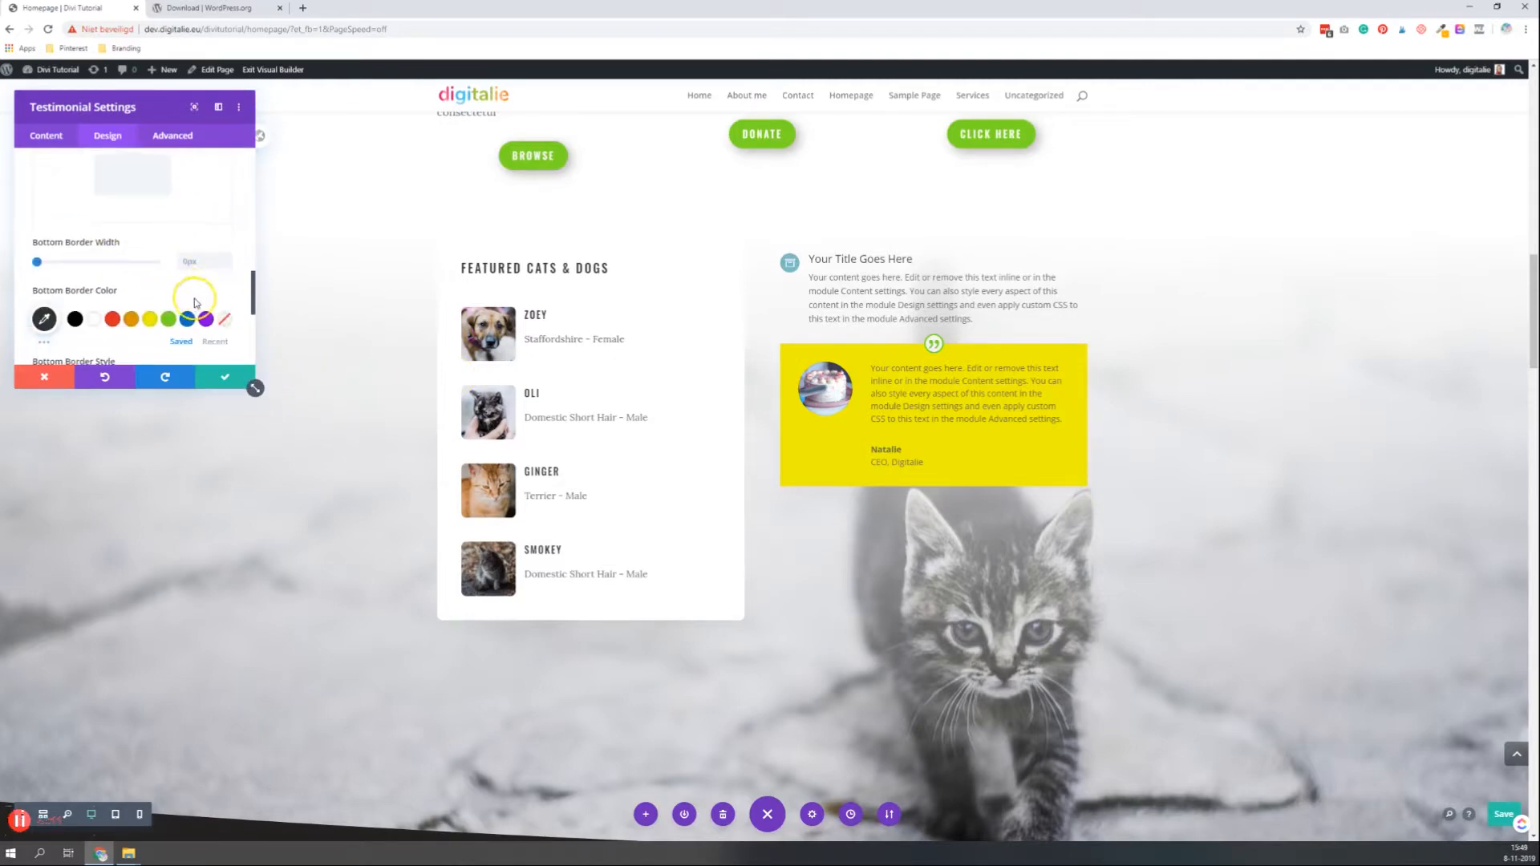
click(227, 258)
click(228, 258)
click(228, 258)
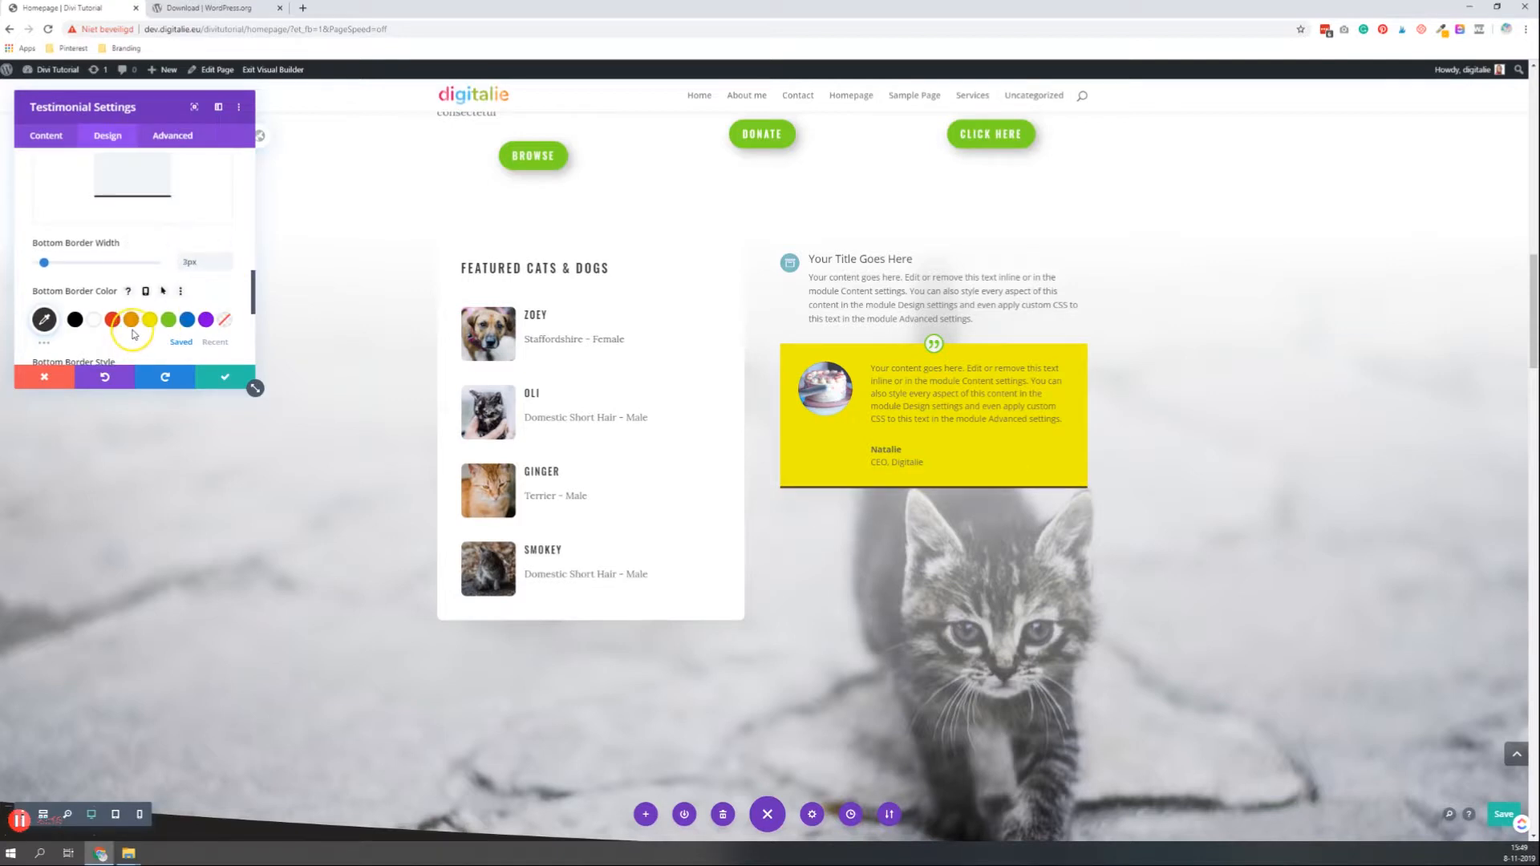
click(168, 320)
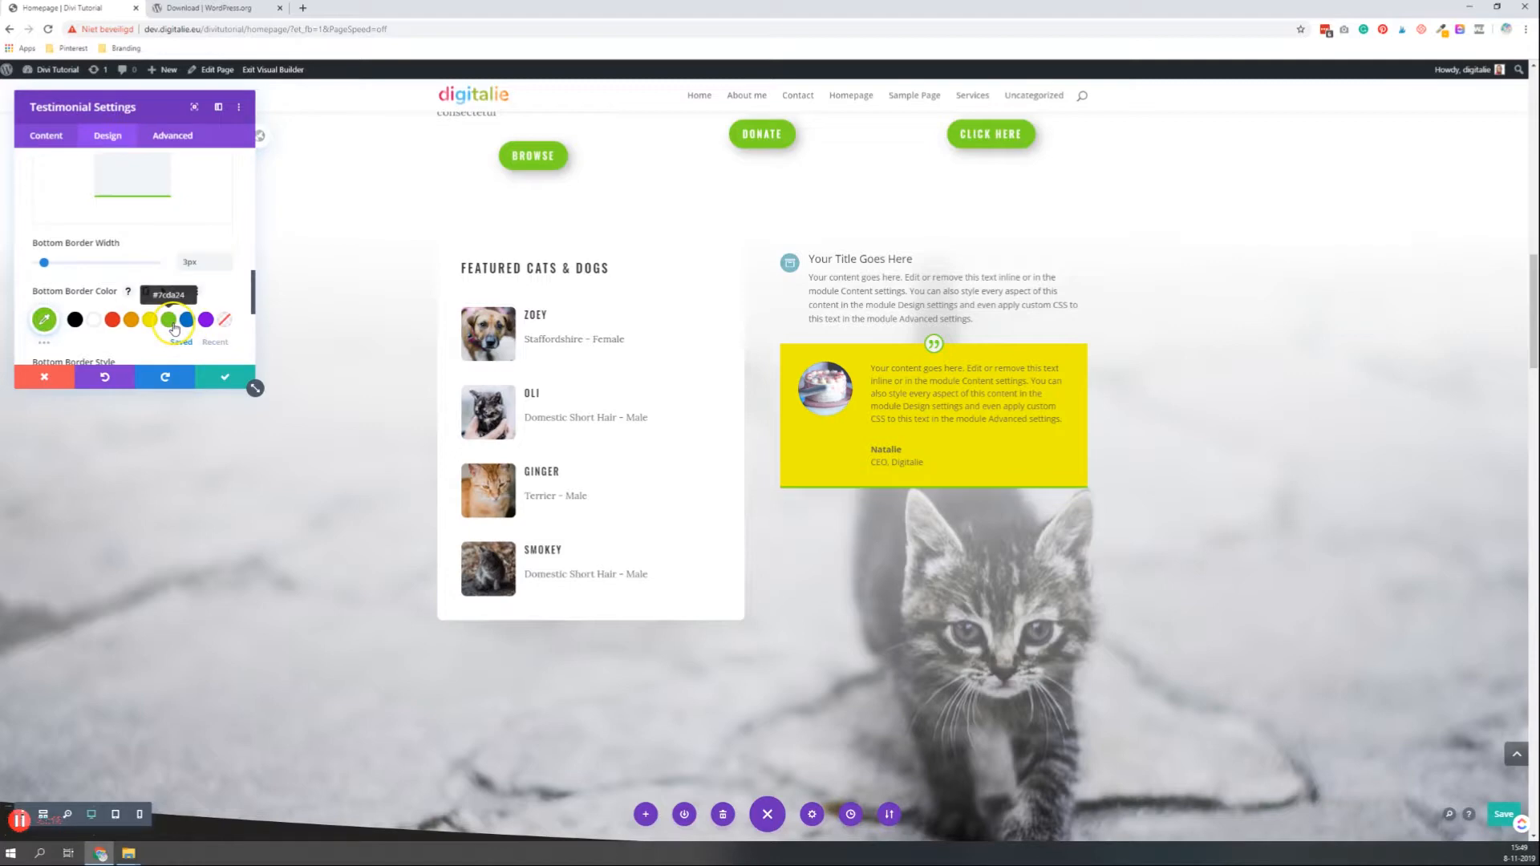
Try the Dashed and Dotted styles on the testimonial's bottom border, and set the style to Groove
scroll(163, 303, down, 3)
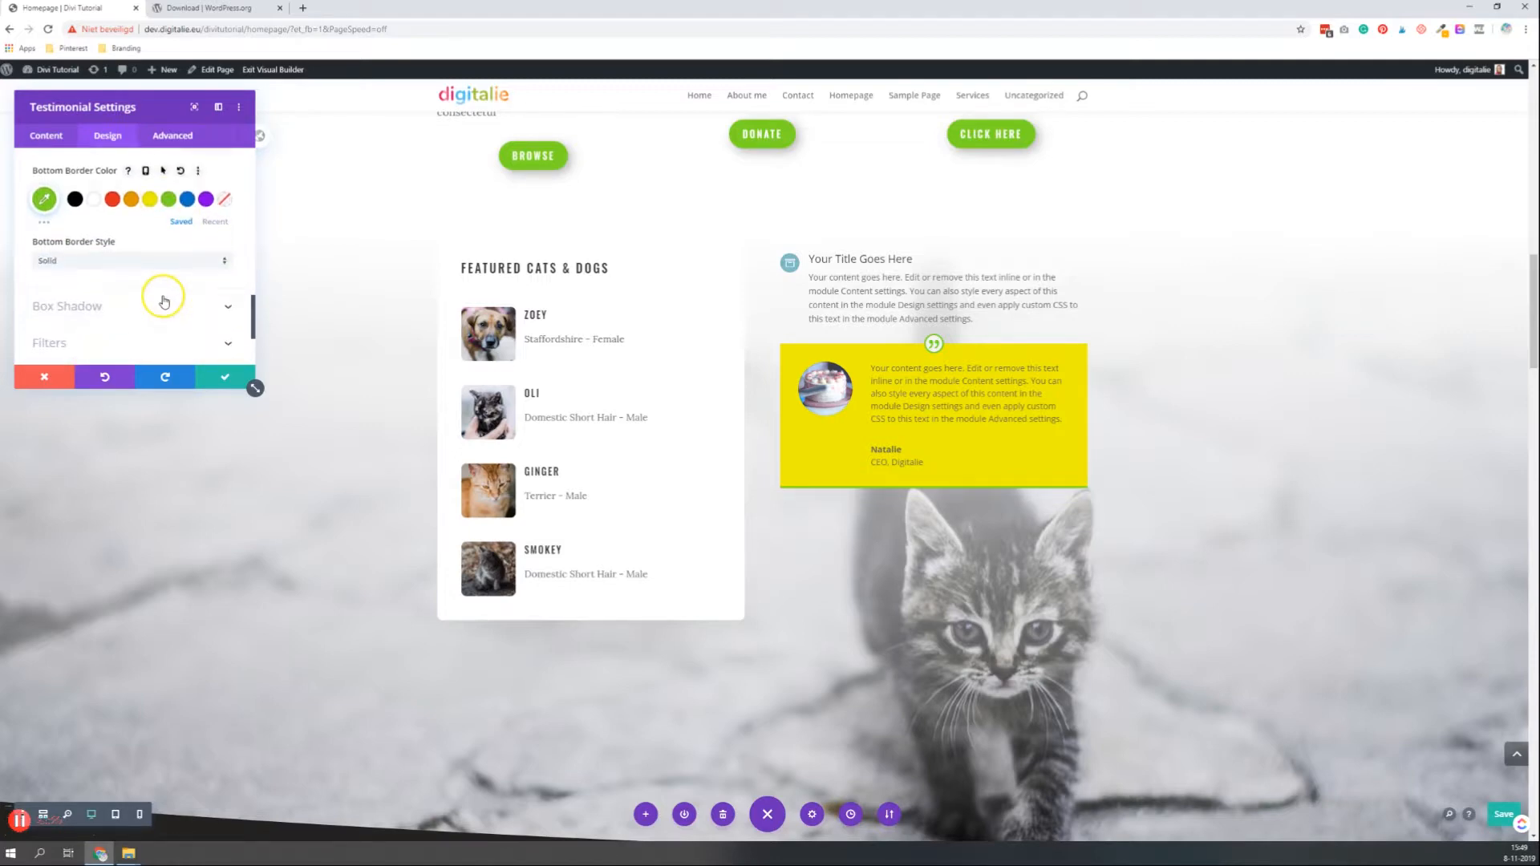
click(49, 260)
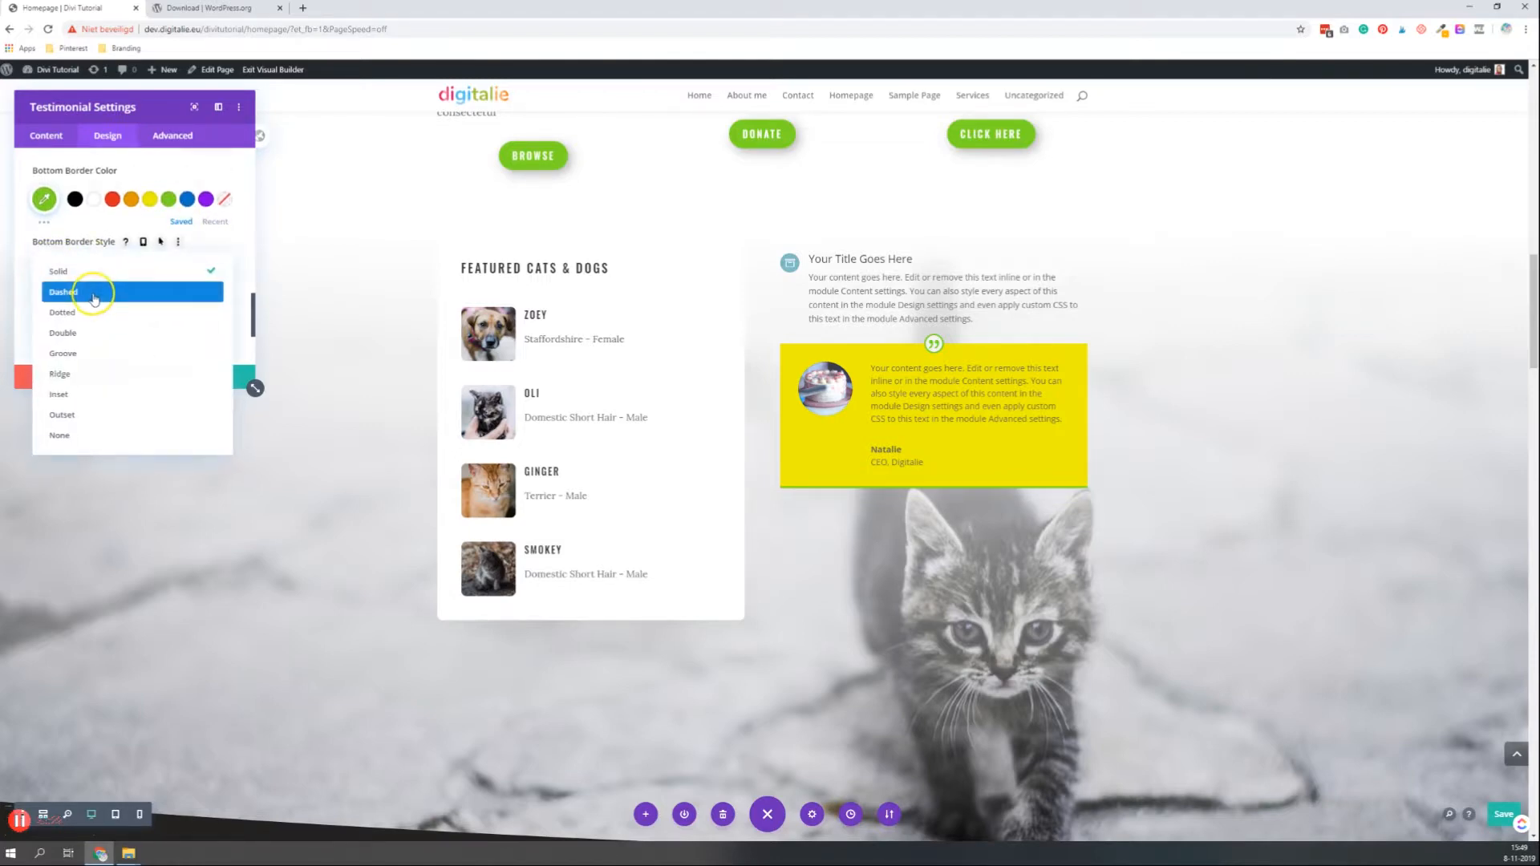
click(94, 293)
click(95, 263)
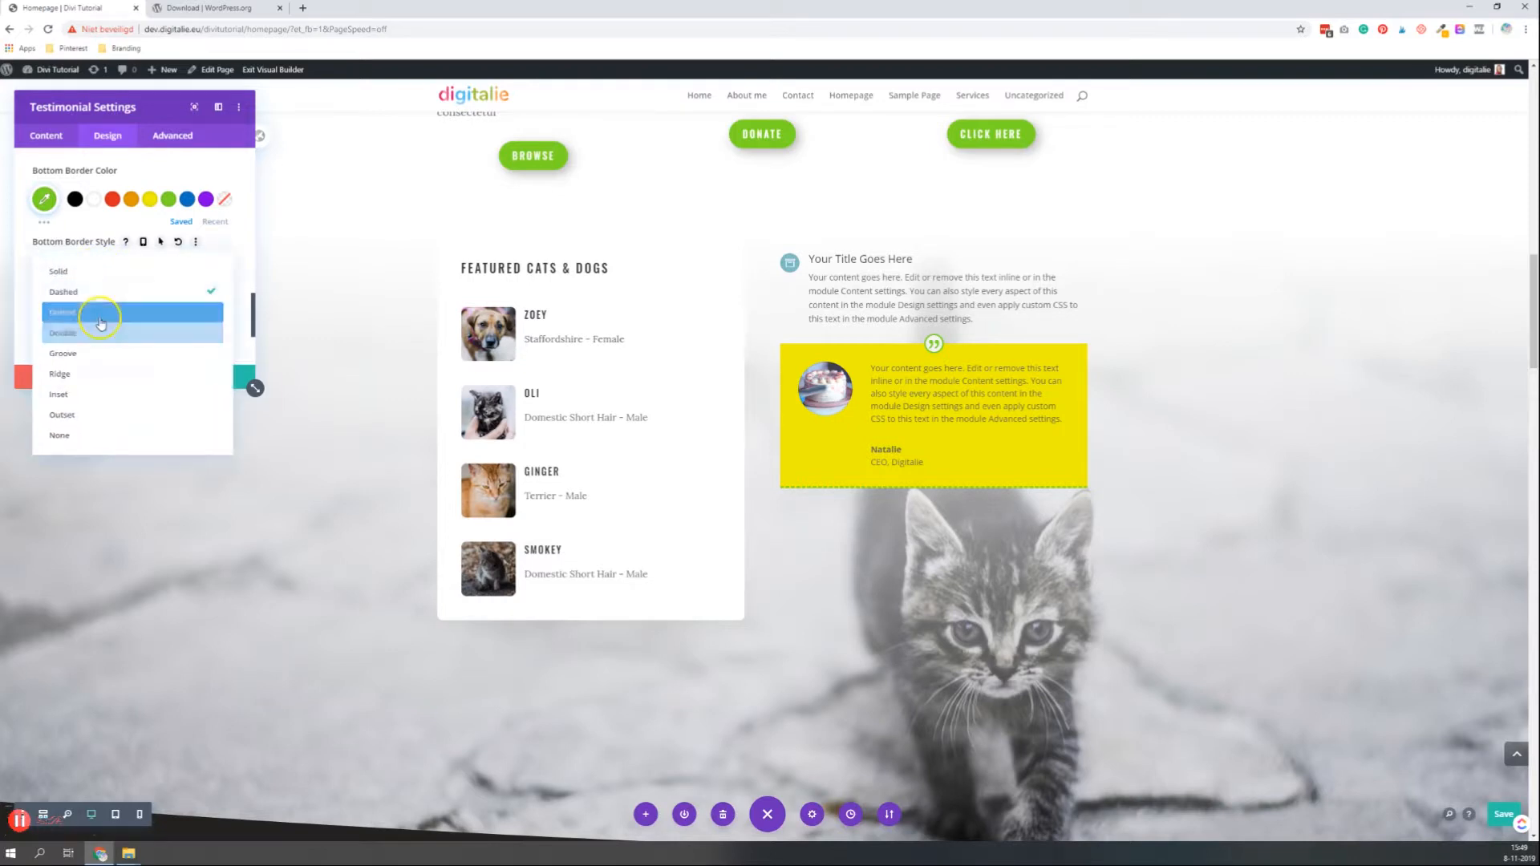
click(100, 323)
click(108, 265)
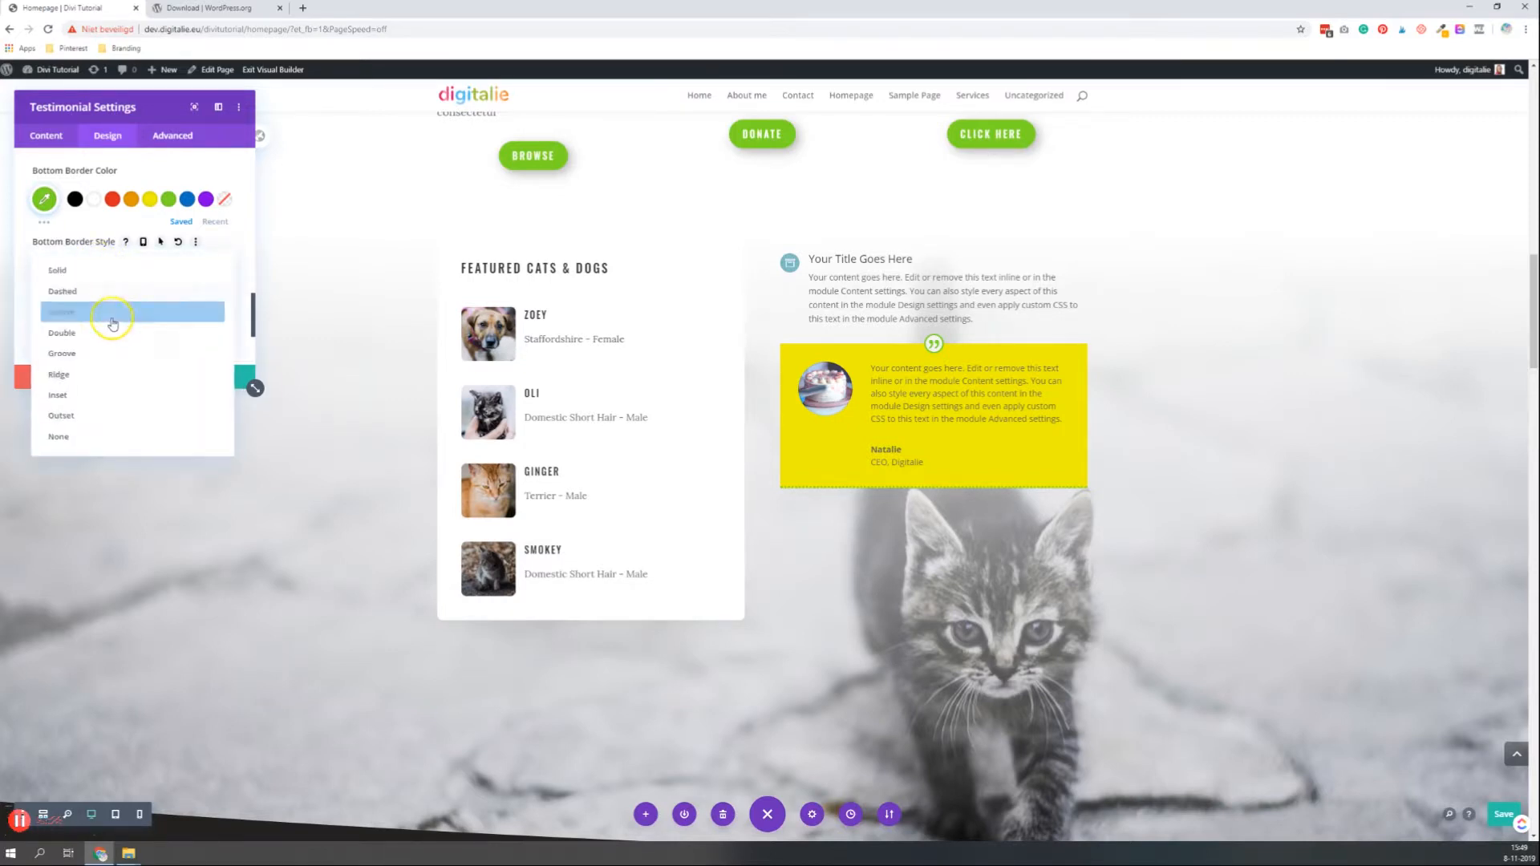
click(110, 354)
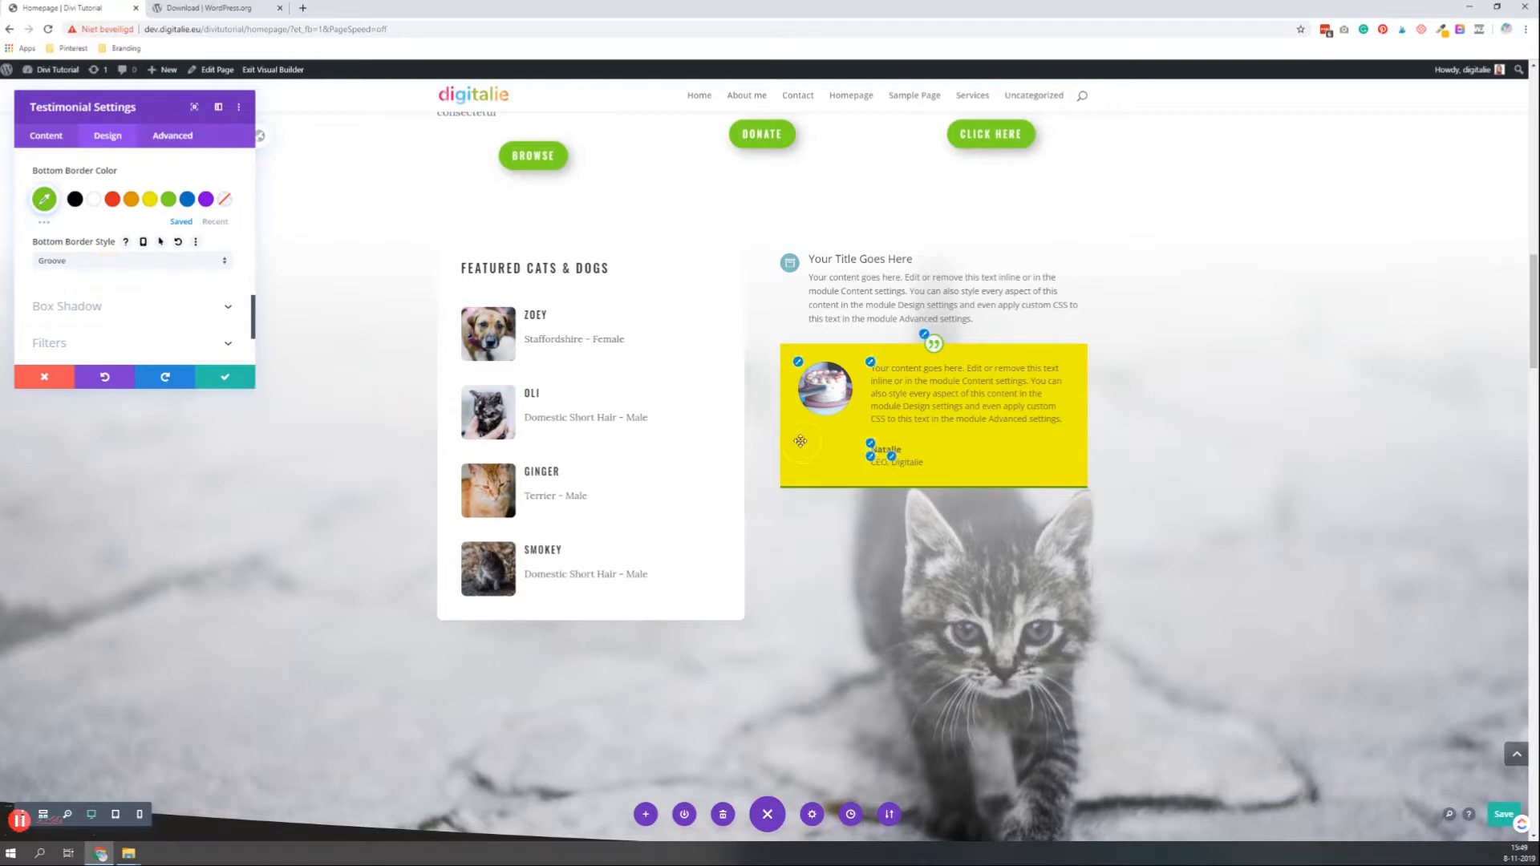
Apply the box shadow preset offset toward the lower right to the testimonial and save its settings
scroll(133, 297, down, 2)
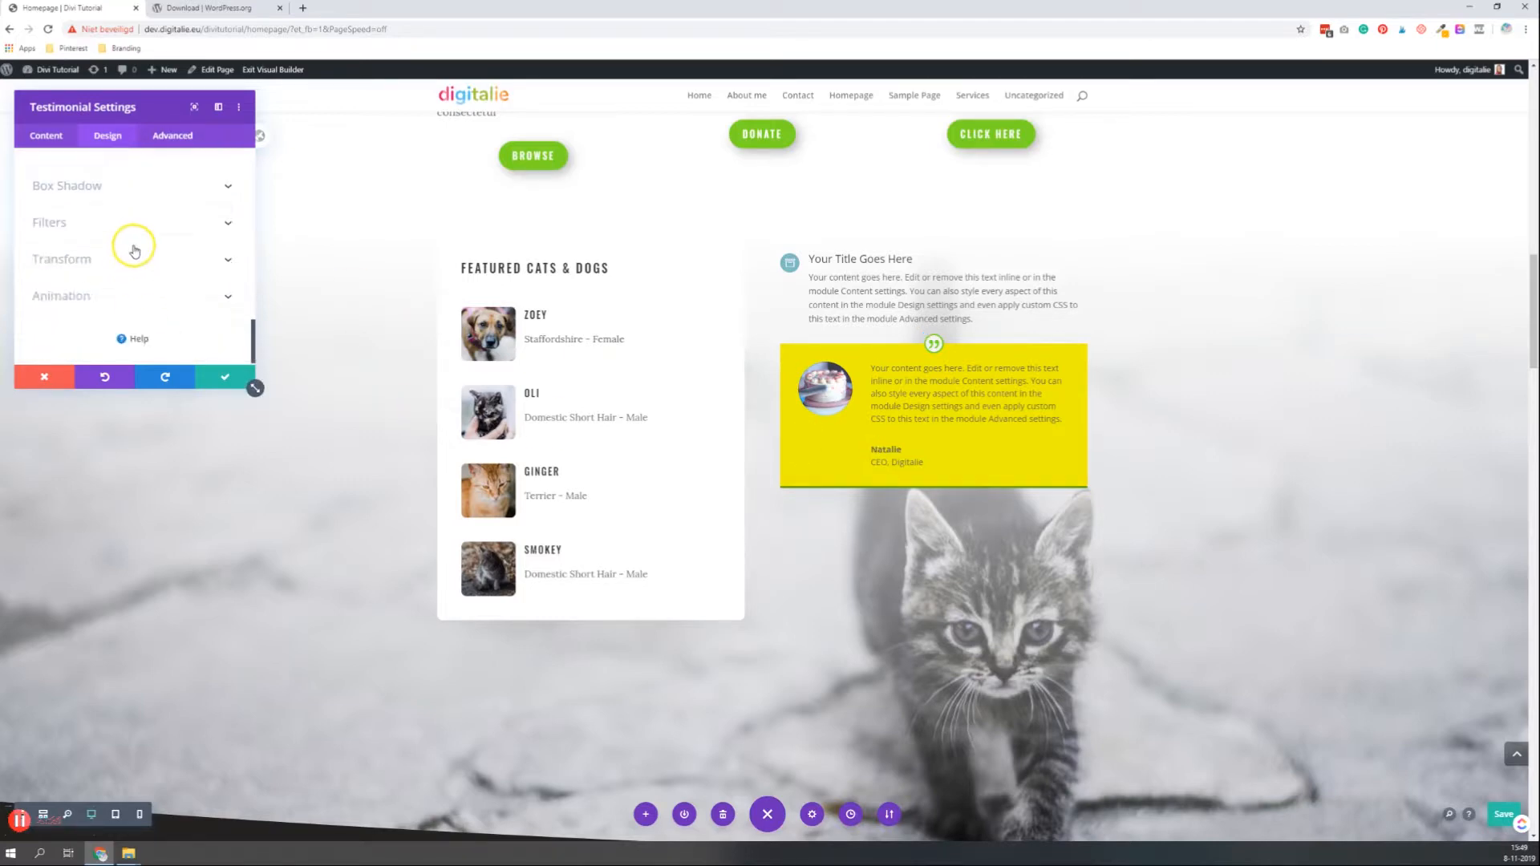
click(113, 192)
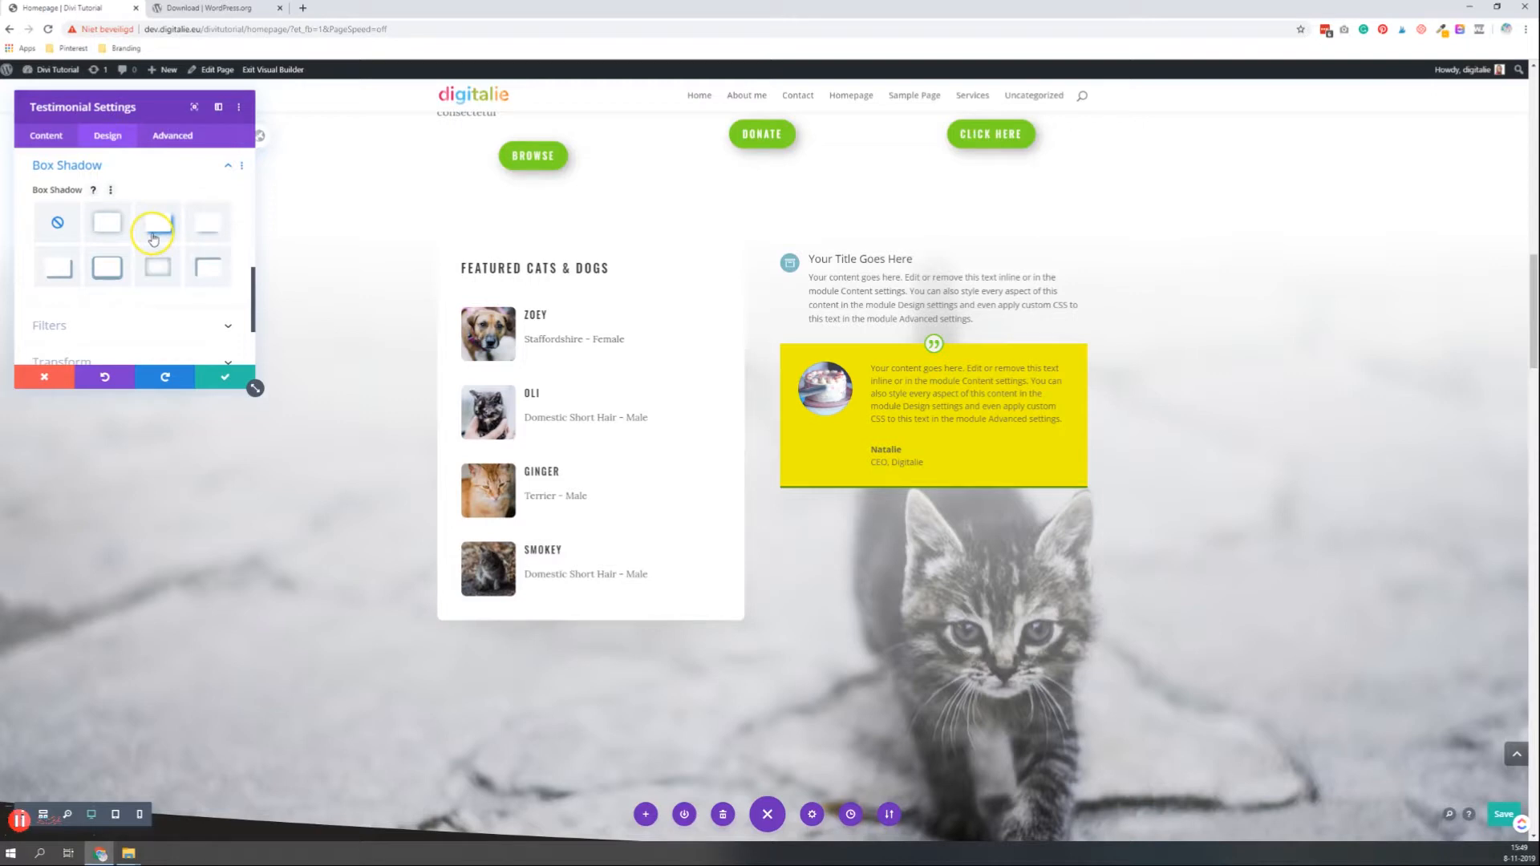
click(158, 223)
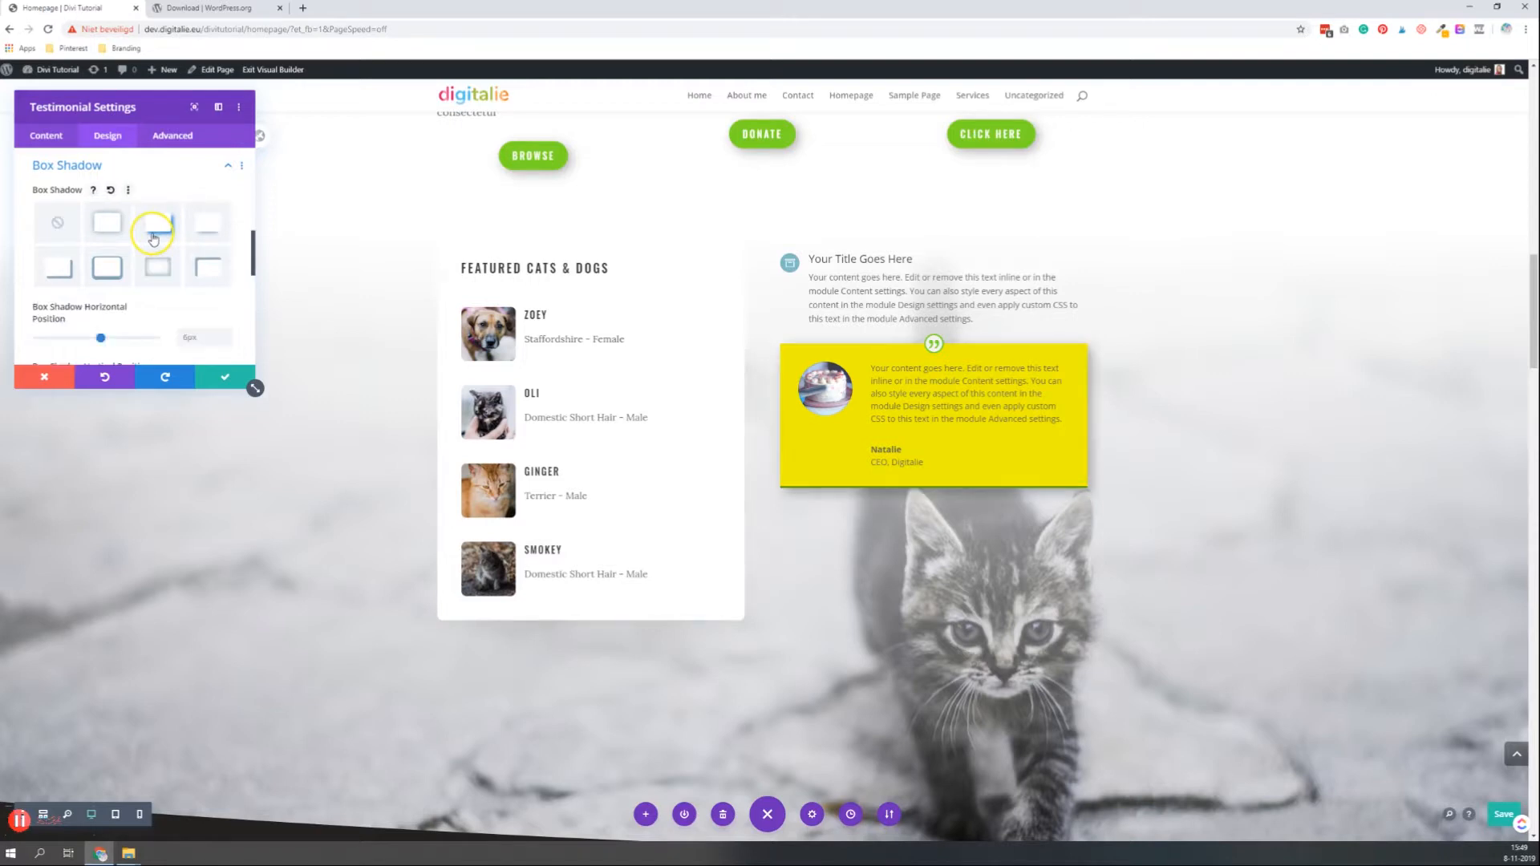
click(226, 374)
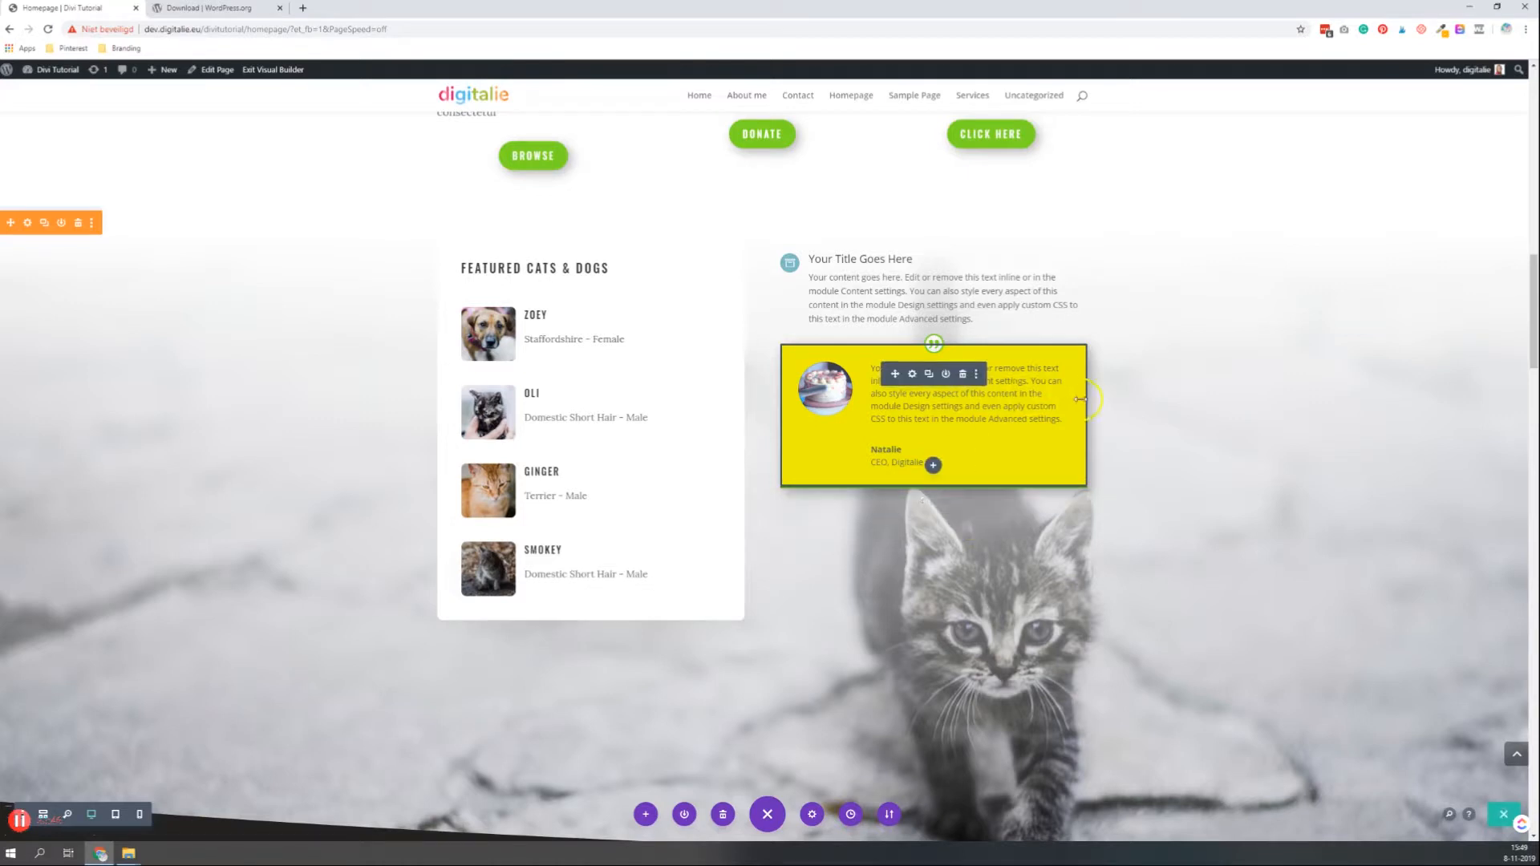
Increase the right, top and bottom padding of the yellow testimonial directly on the page
drag(1061, 400, 1042, 400)
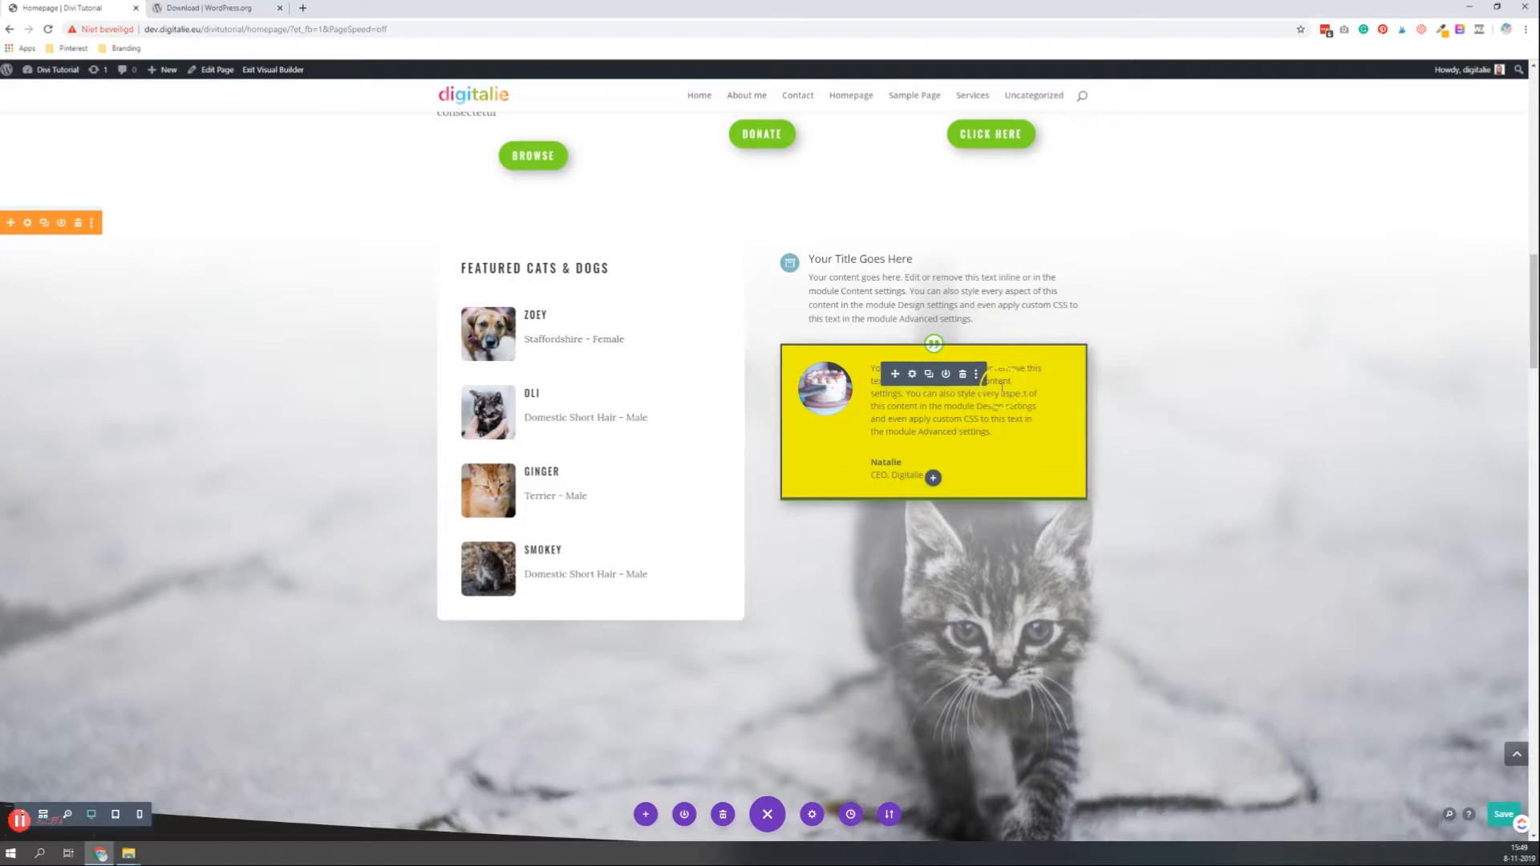
drag(1012, 348, 1014, 365)
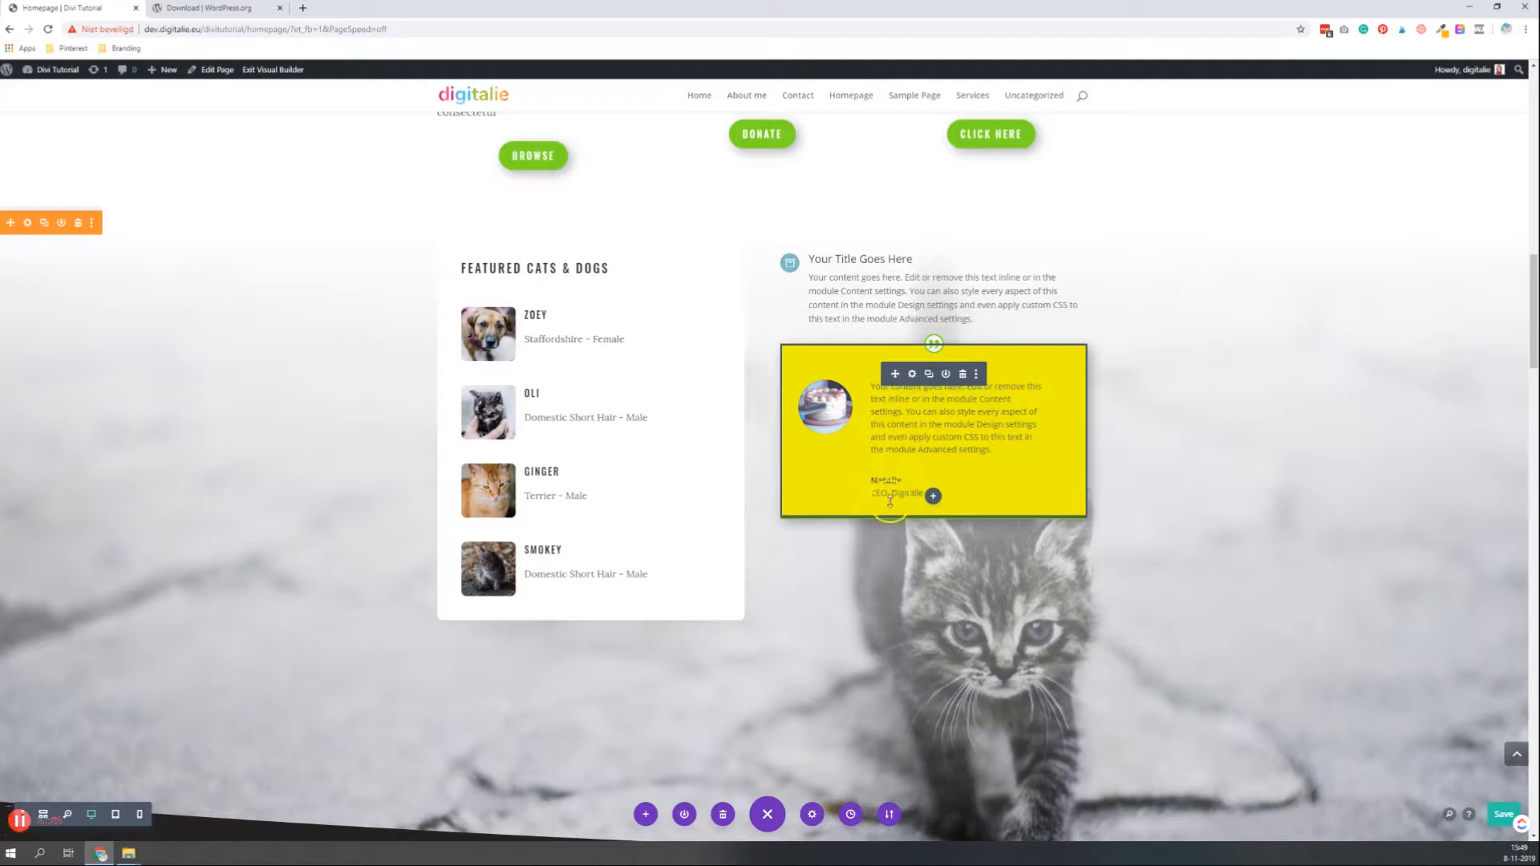
drag(890, 500, 888, 551)
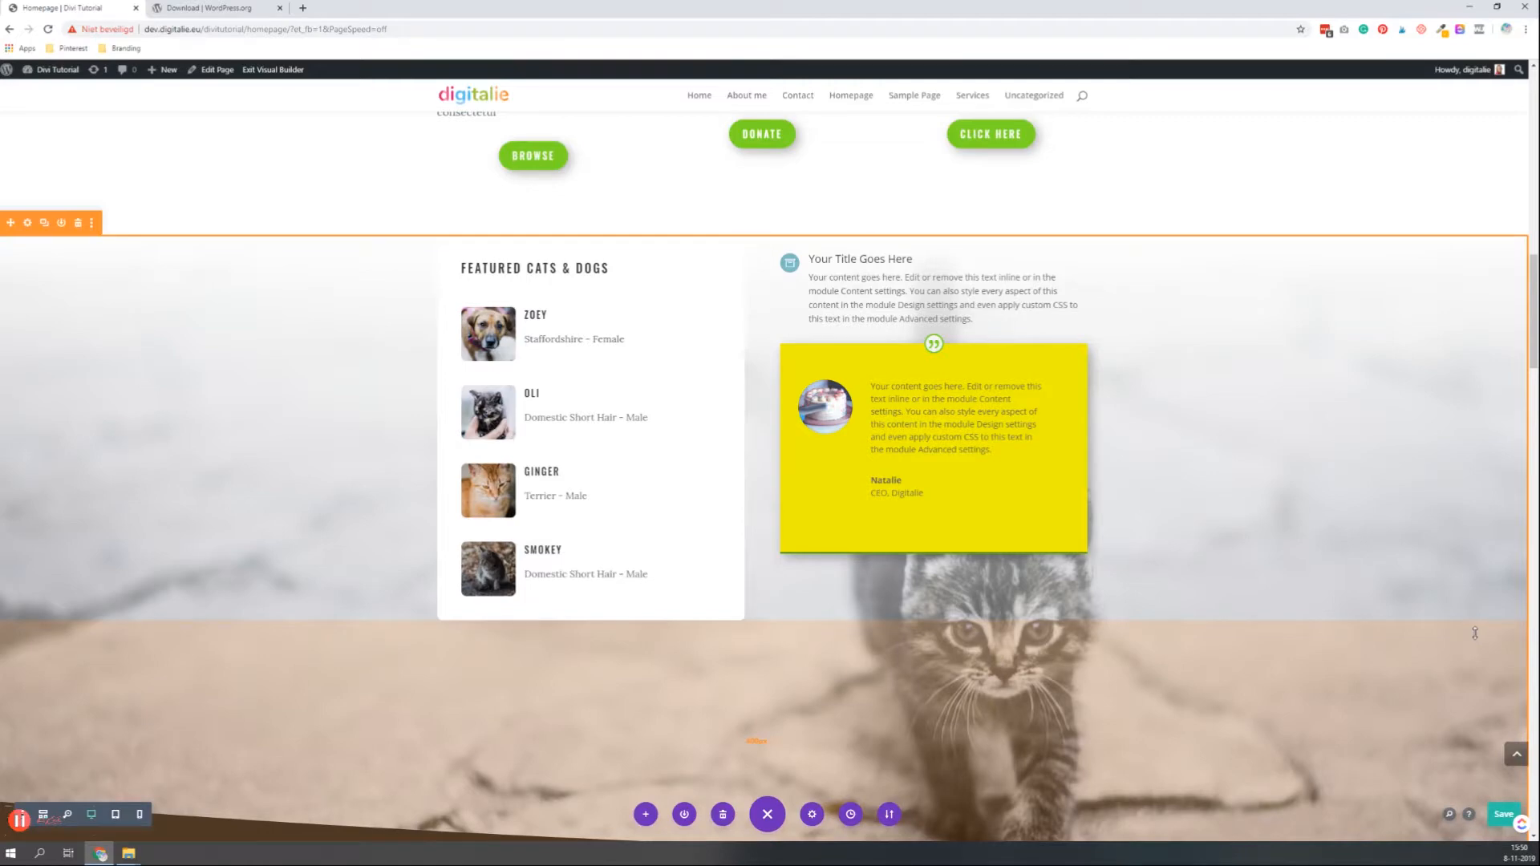
Delete the yellow testimonial module and the placeholder blurb beside the Featured Cats & Dogs list
scroll(660, 399, up, 15)
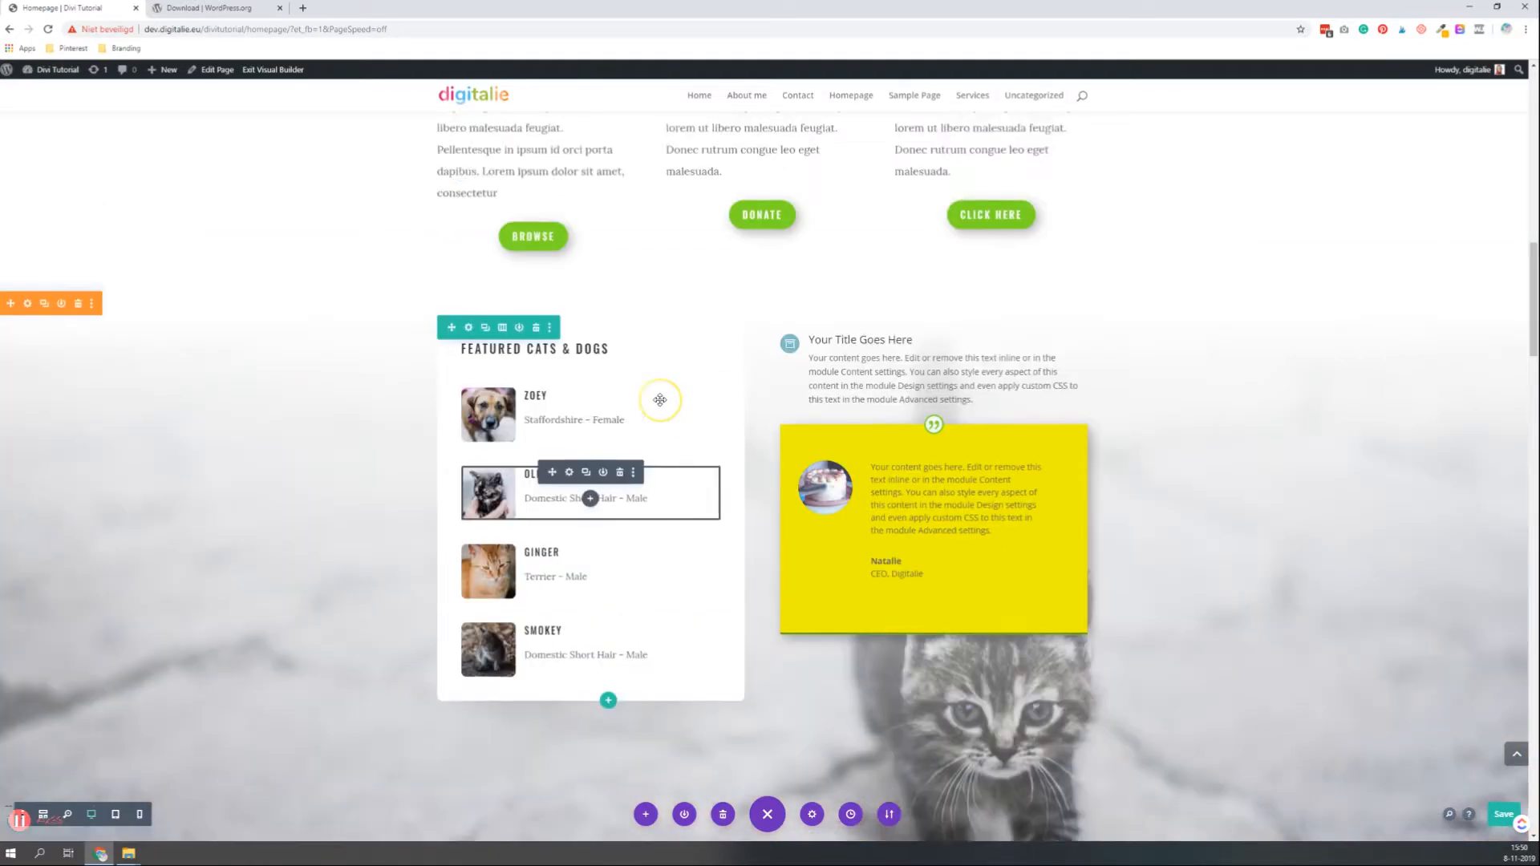
scroll(660, 398, down, 15)
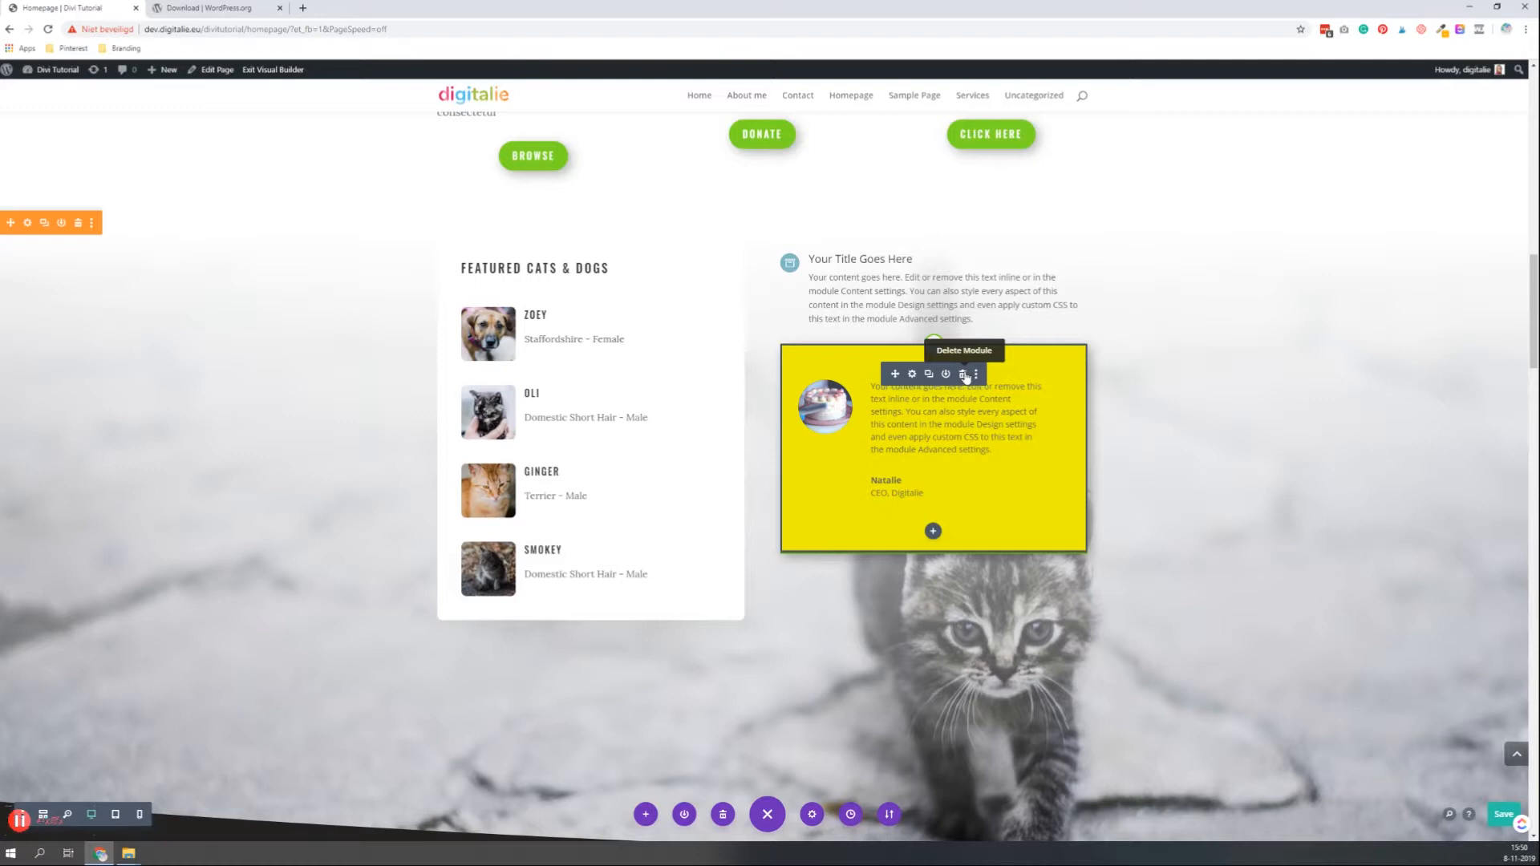
click(964, 376)
click(964, 376)
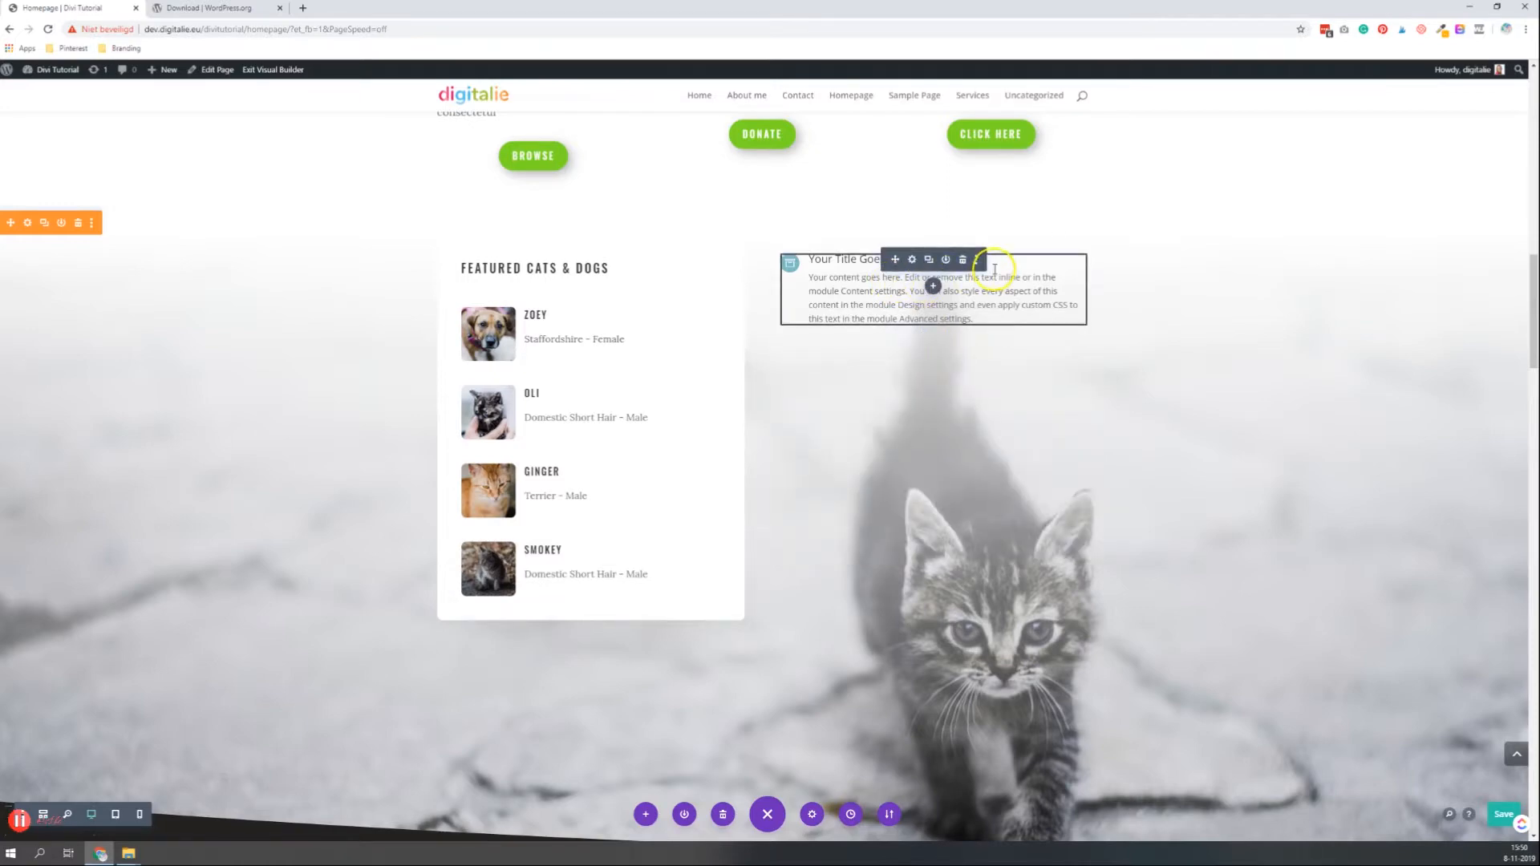
click(964, 258)
Check which module types the Animal Licensing service and the Our Mission block use, and close their settings
scroll(930, 329, down, 9)
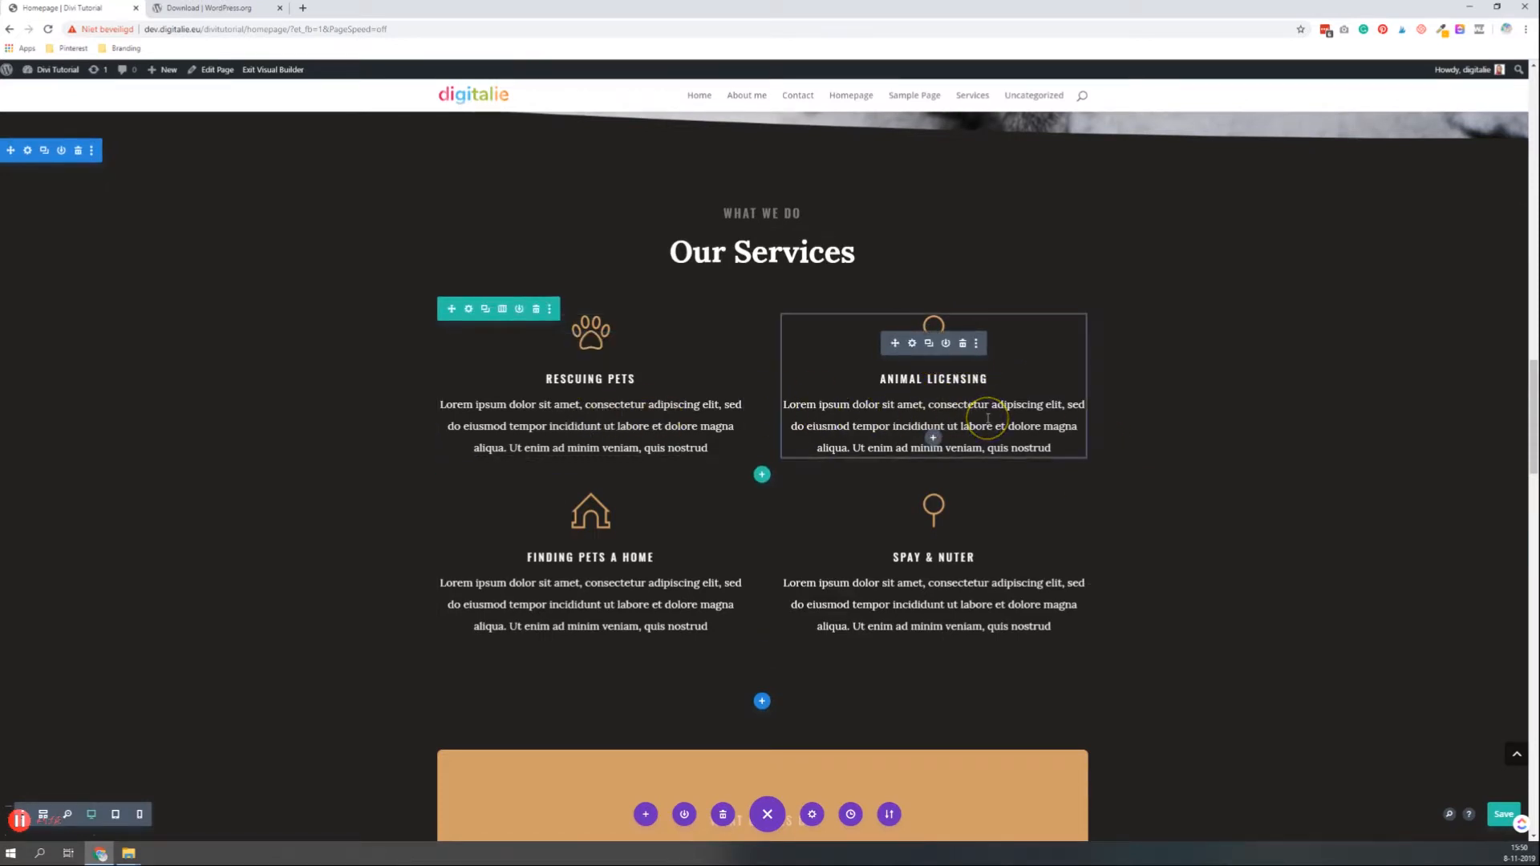
click(912, 343)
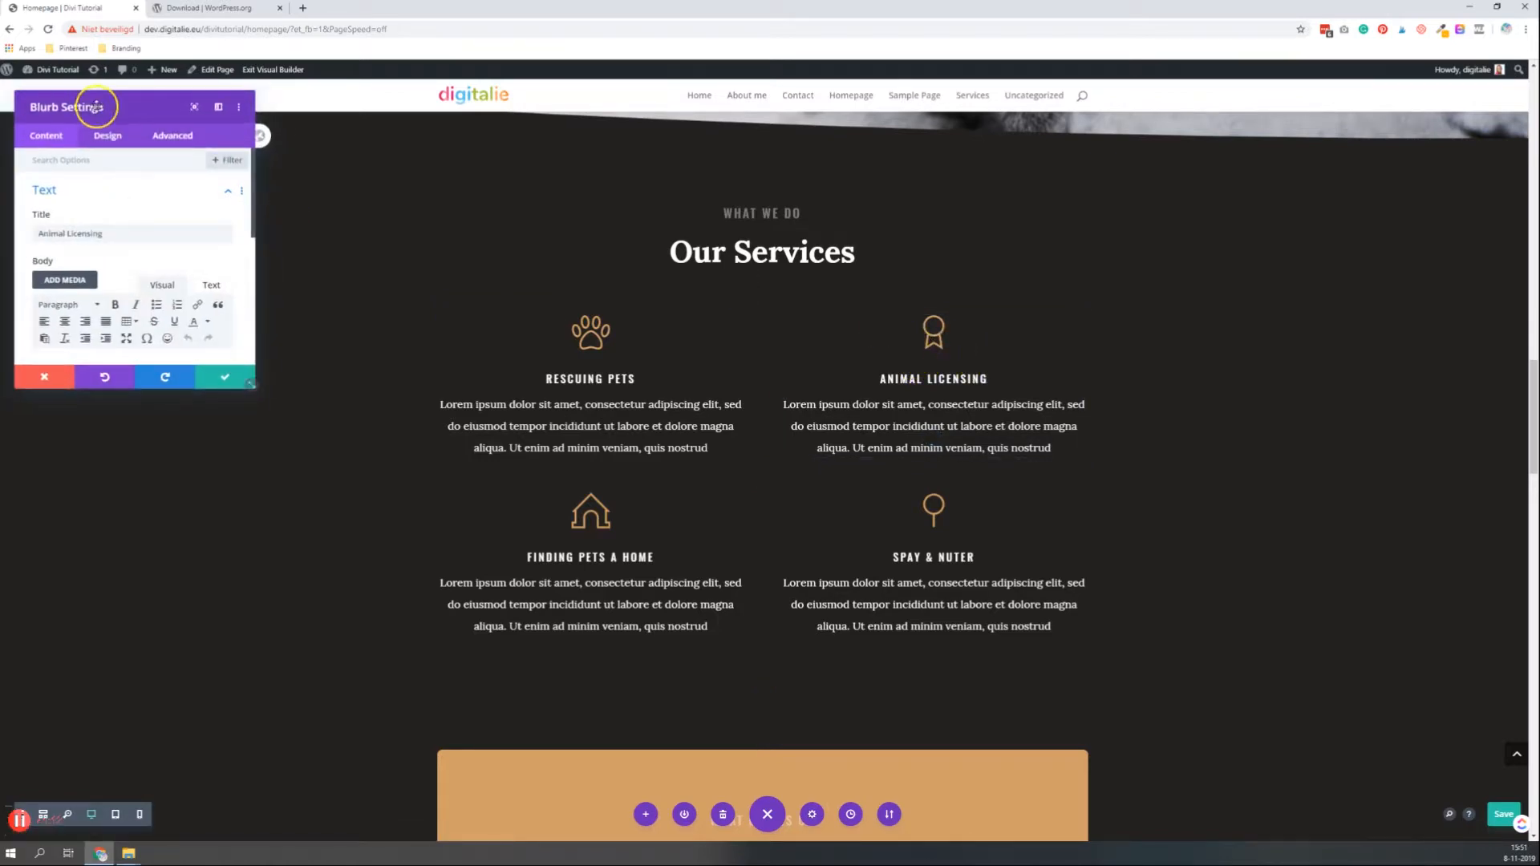
click(227, 377)
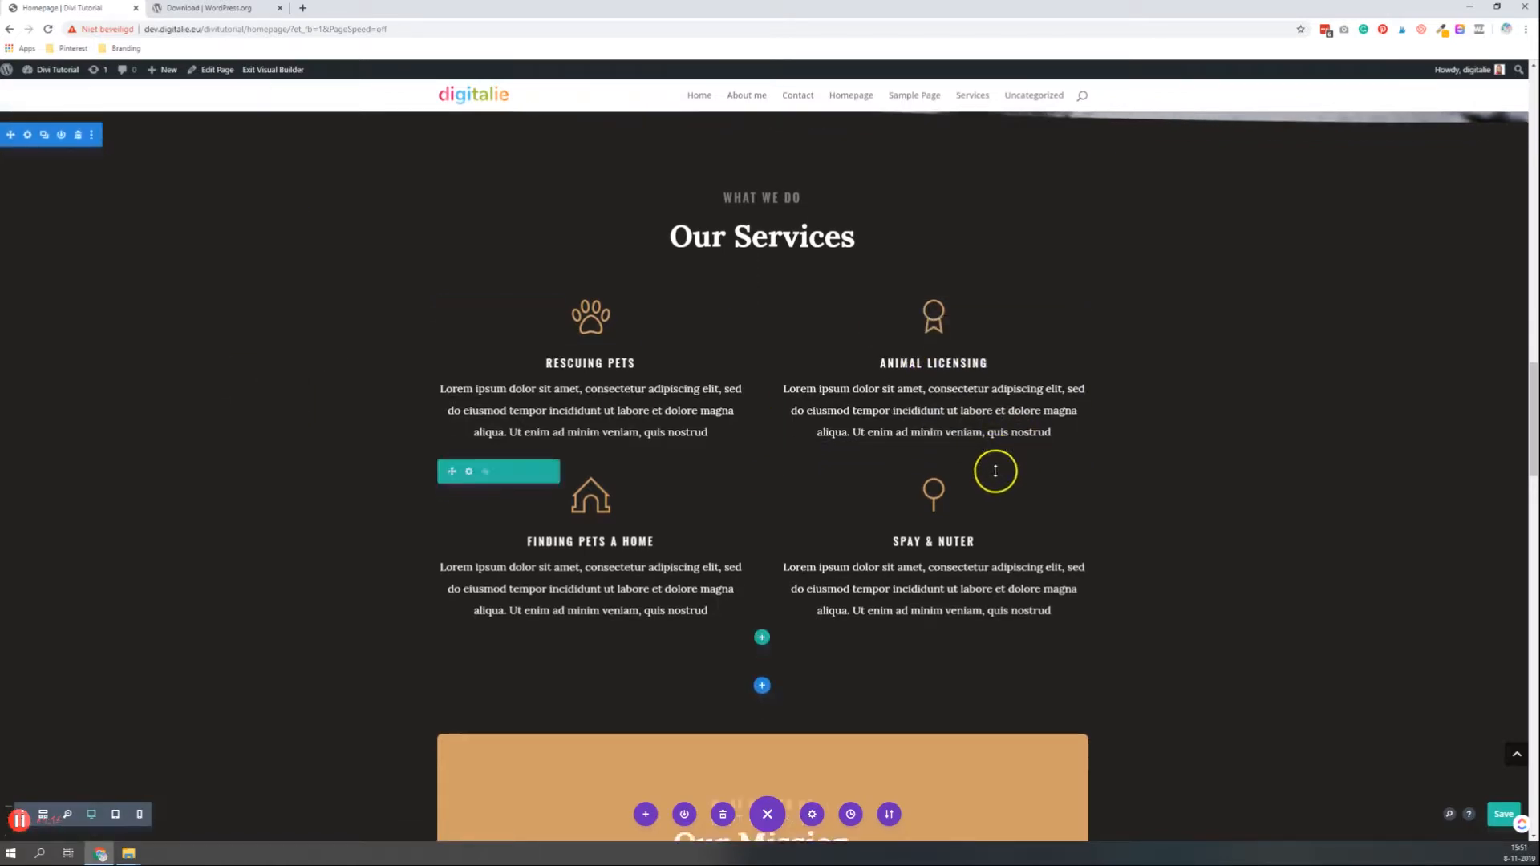
scroll(993, 470, down, 7)
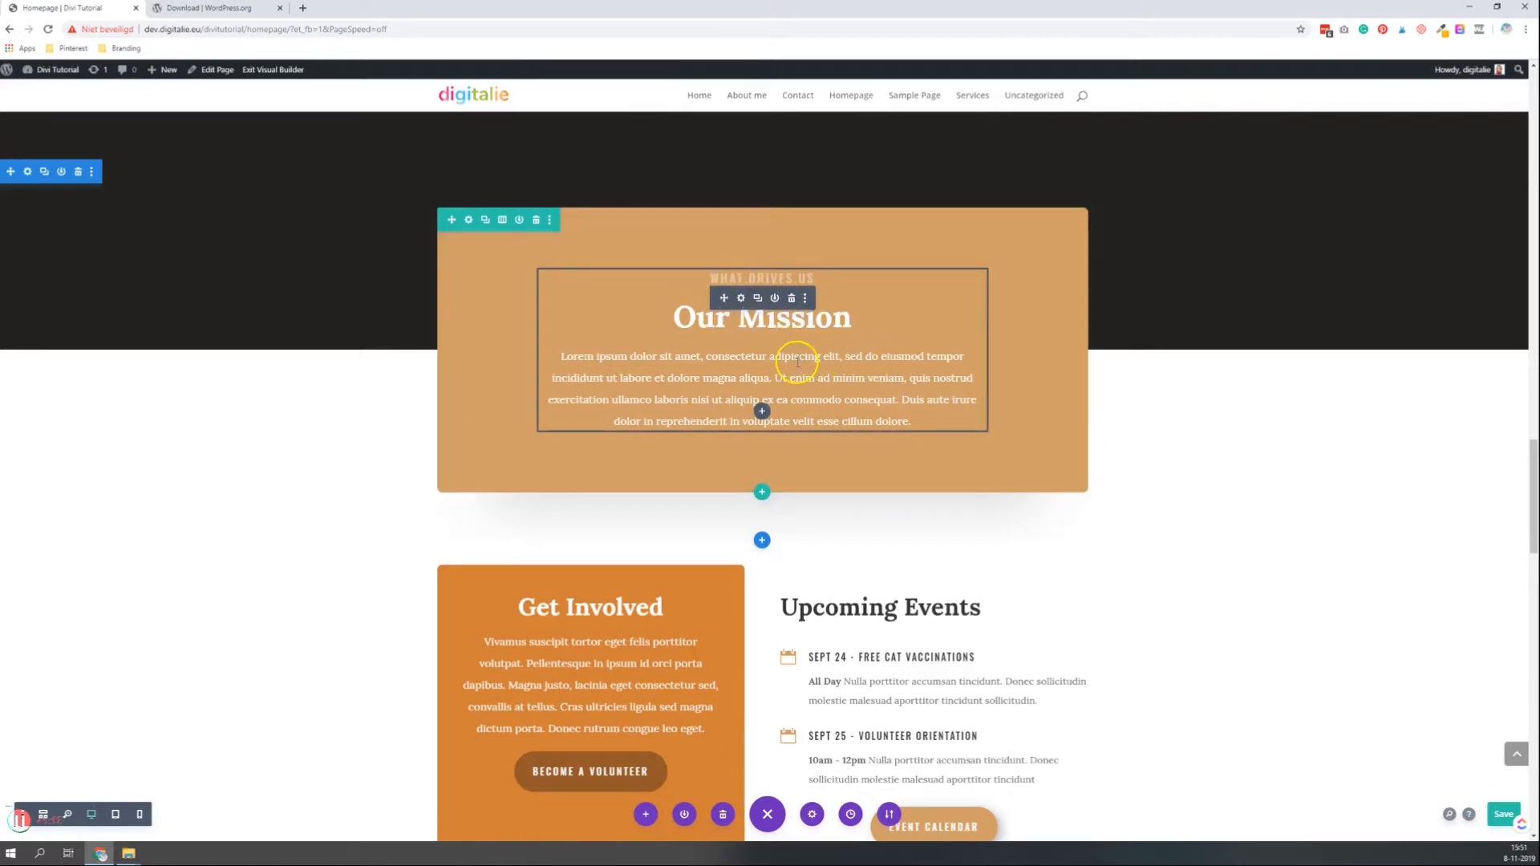
click(740, 297)
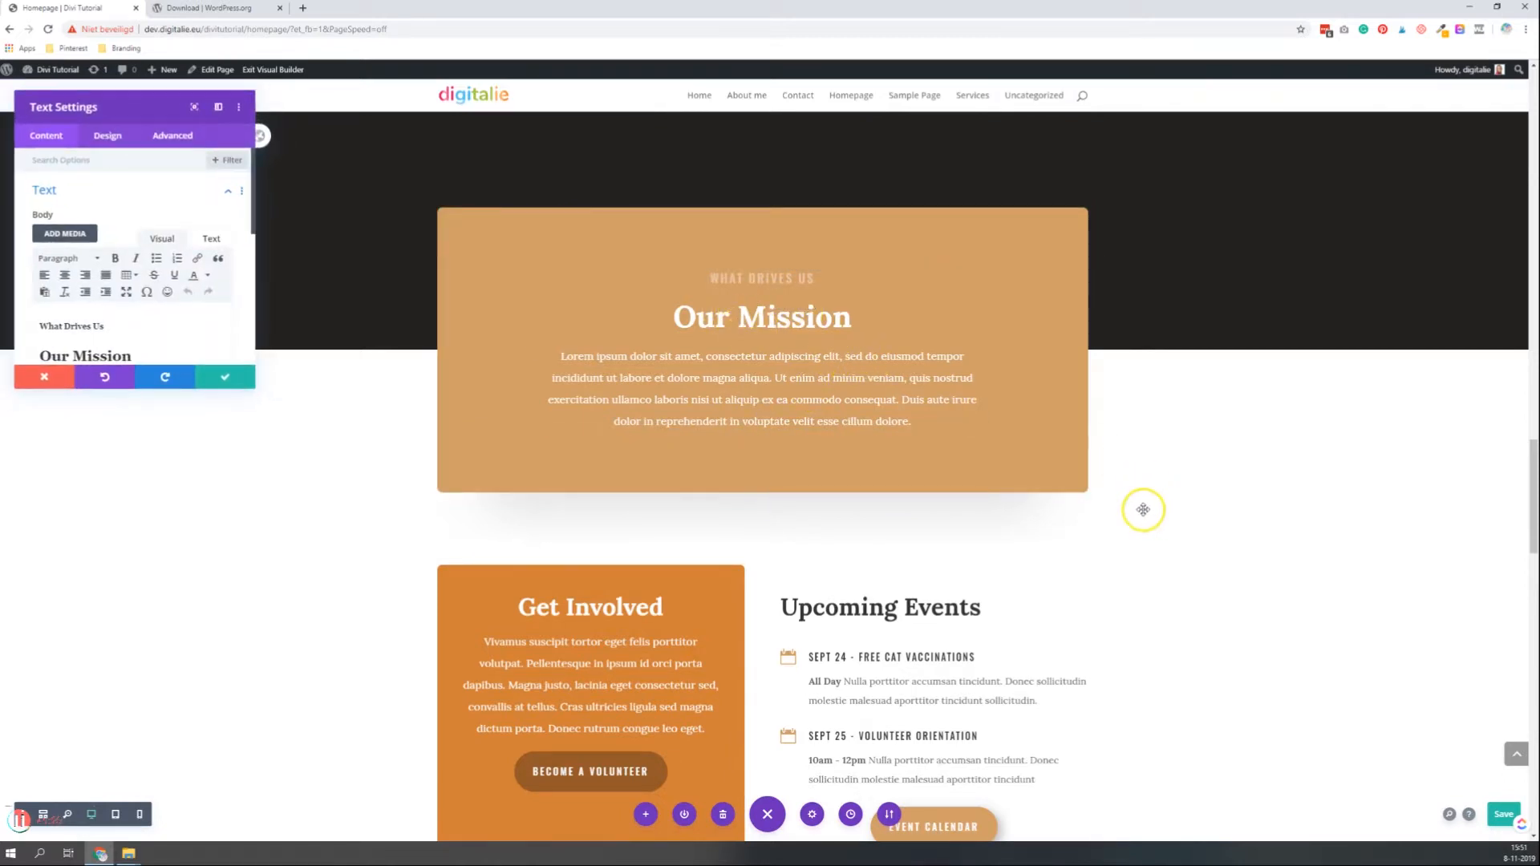
click(215, 378)
Check the module type of the Sept 25 Volunteer Orientation event and place the cursor in the Upcoming Events heading
scroll(577, 373, down, 4)
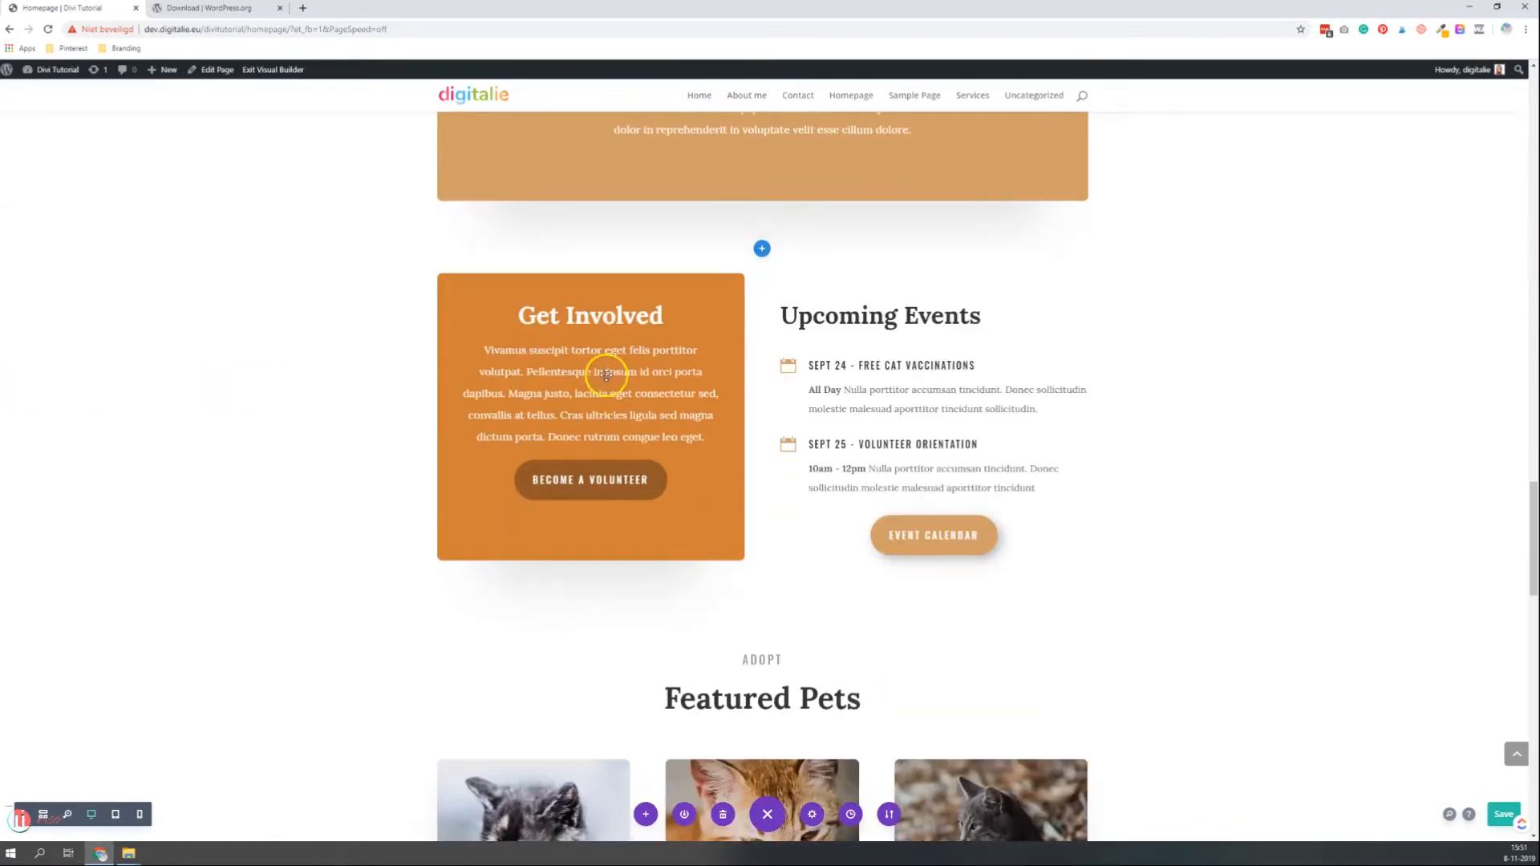
scroll(594, 385, up, 1)
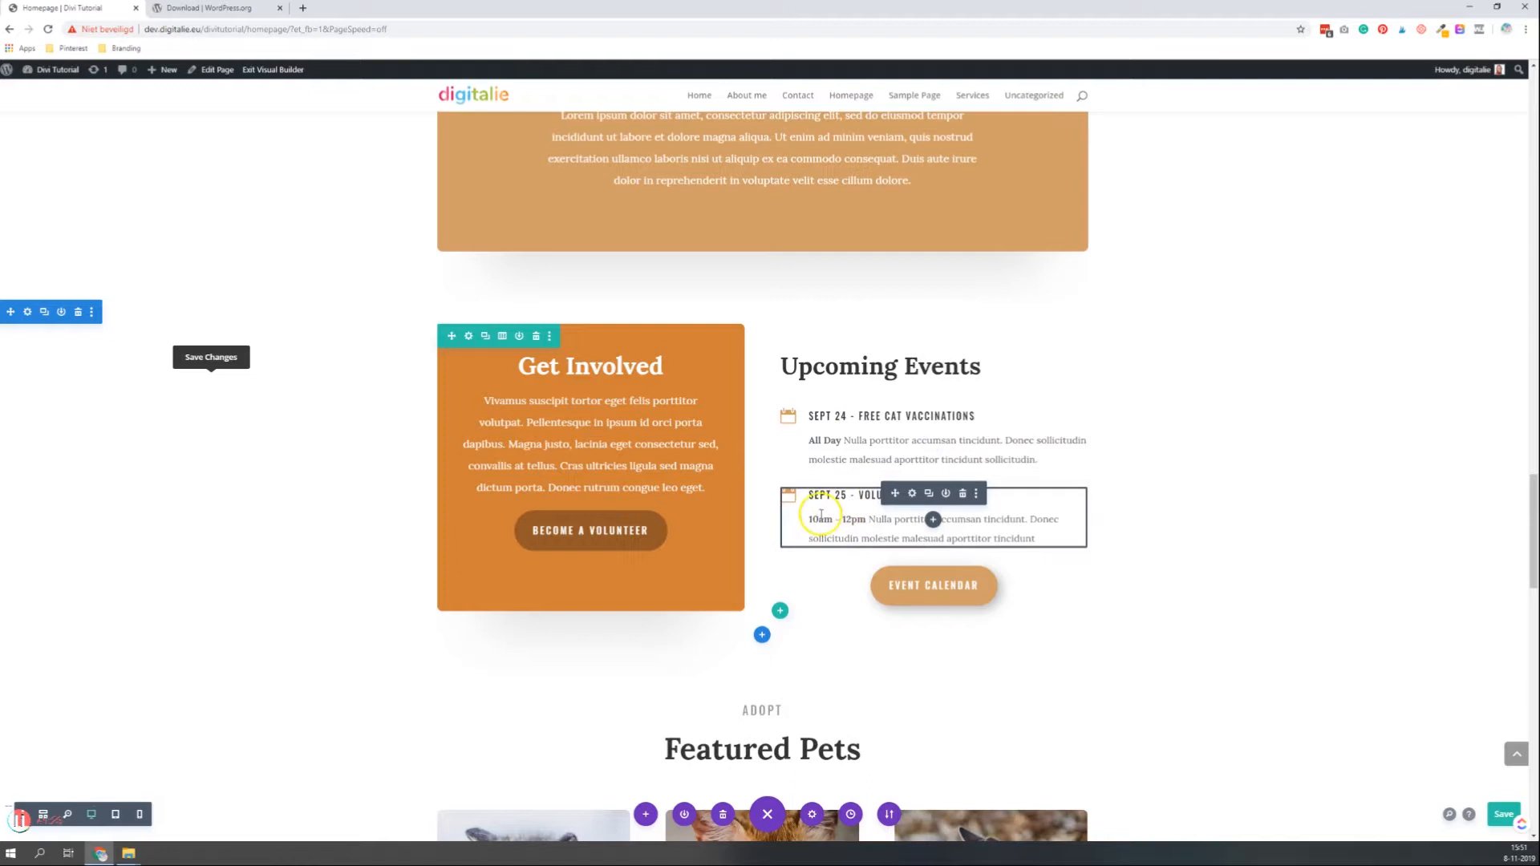
click(911, 494)
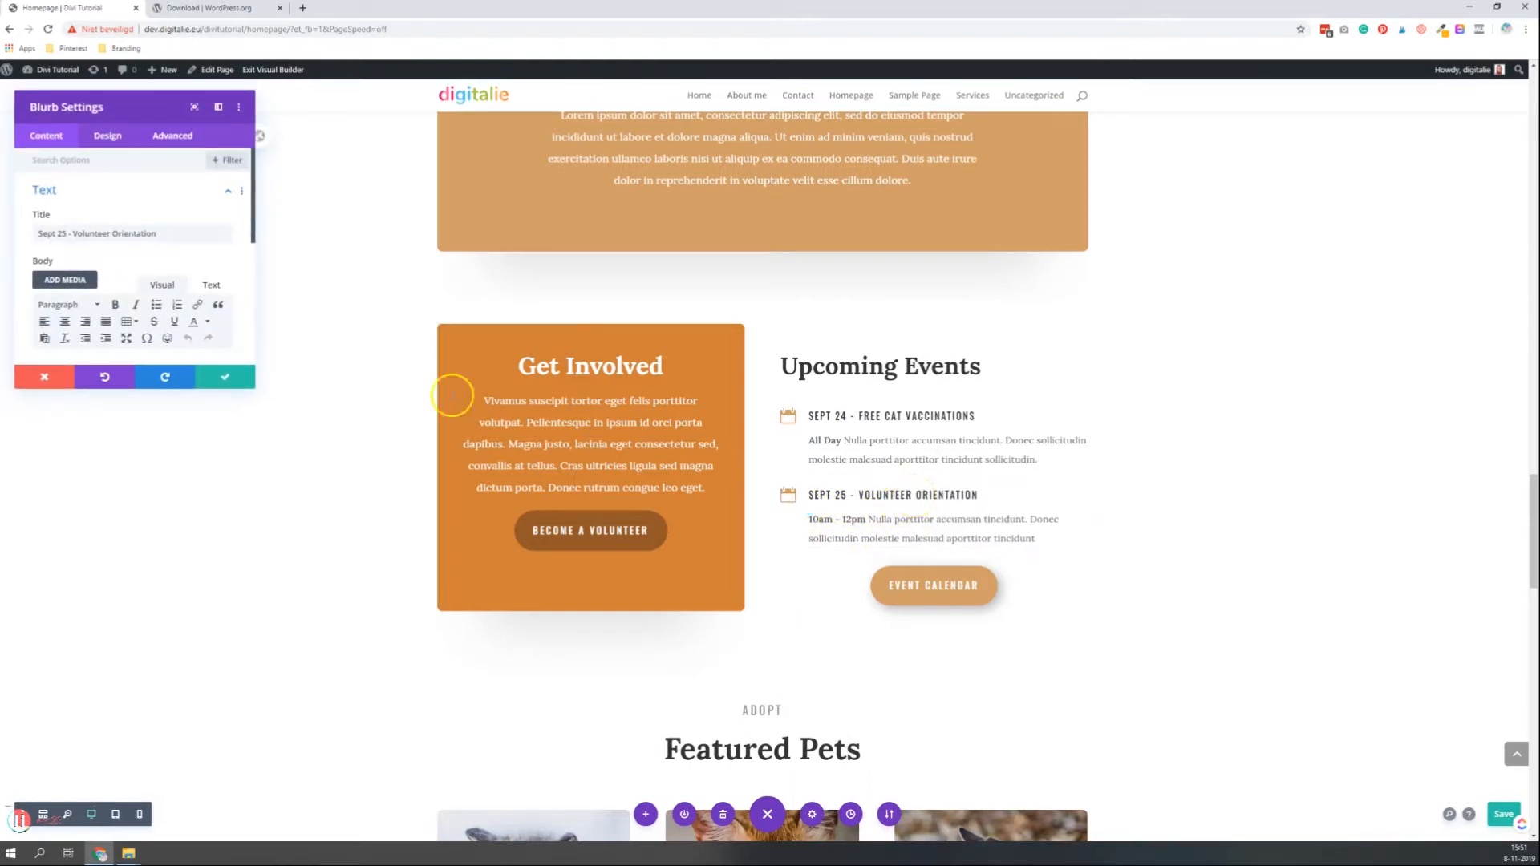
click(239, 376)
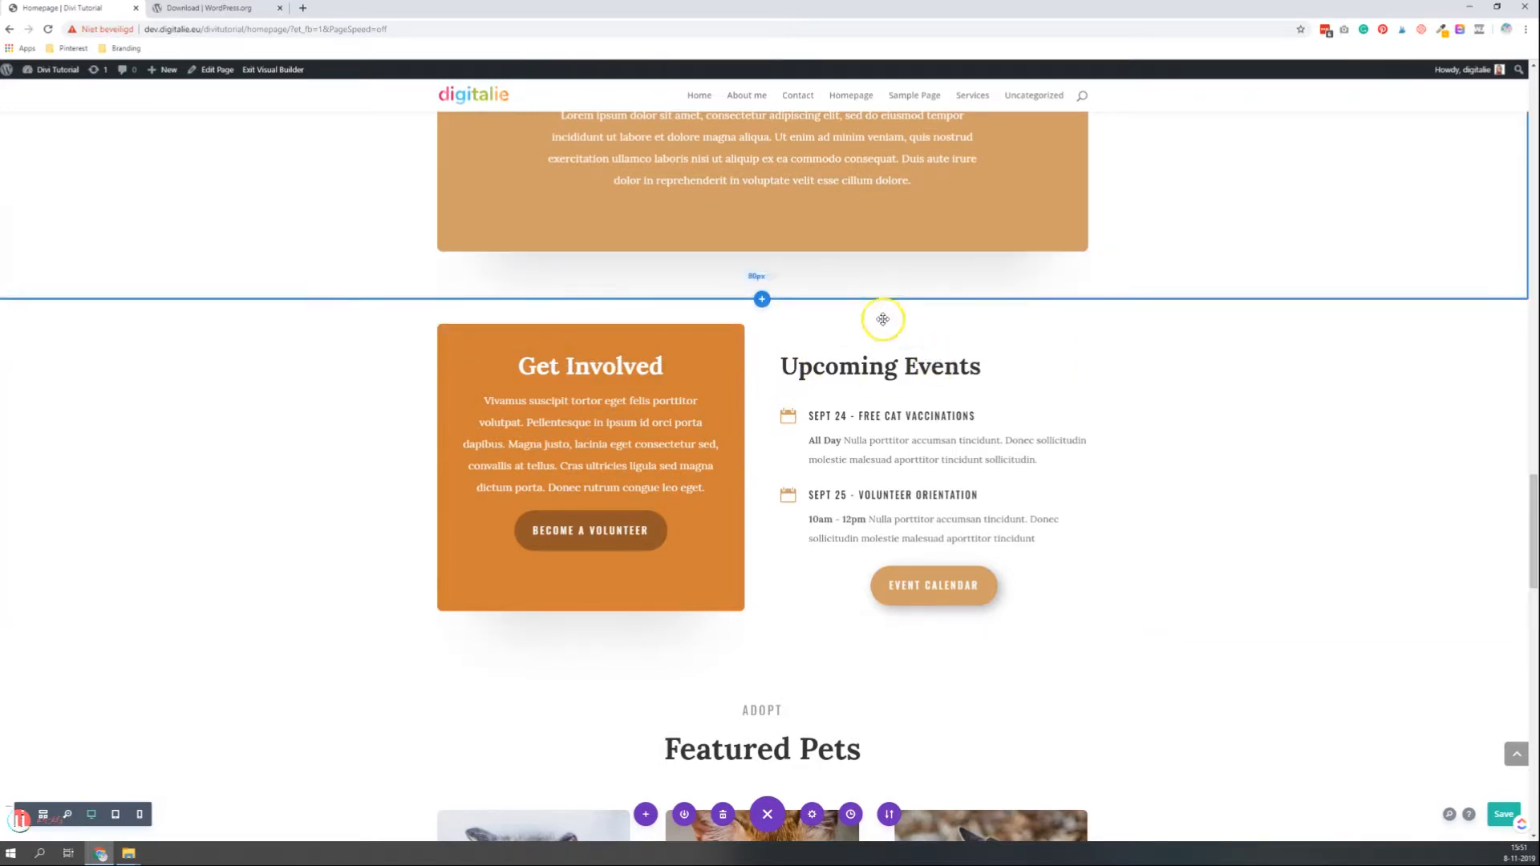
click(876, 371)
click(872, 371)
Set the image's rounded corners to 24px on the Oli blurb in the Featured Pets section
scroll(874, 368, down, 8)
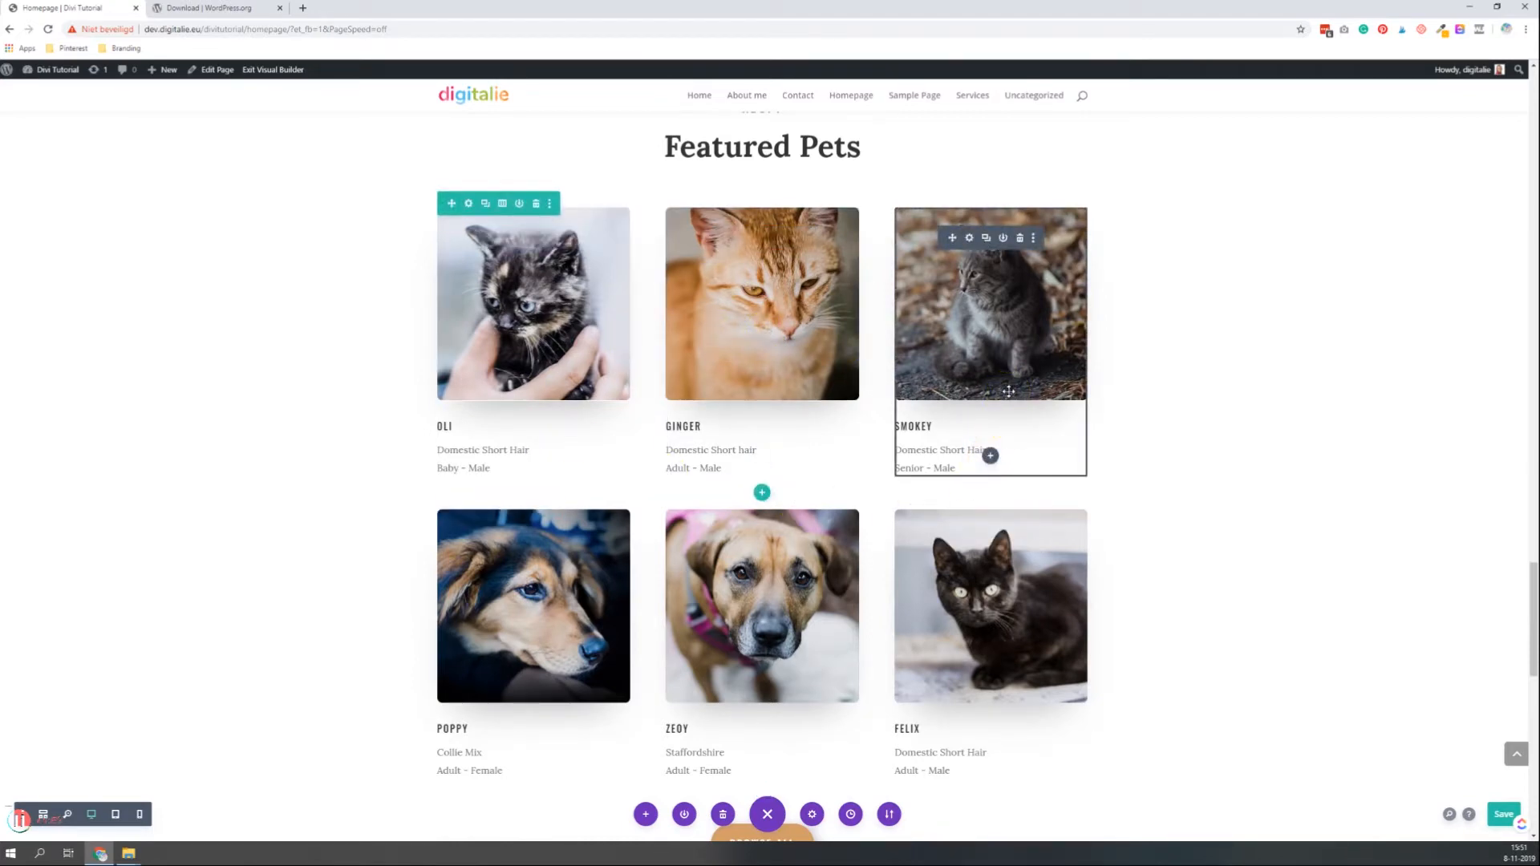
scroll(1008, 392, up, 1)
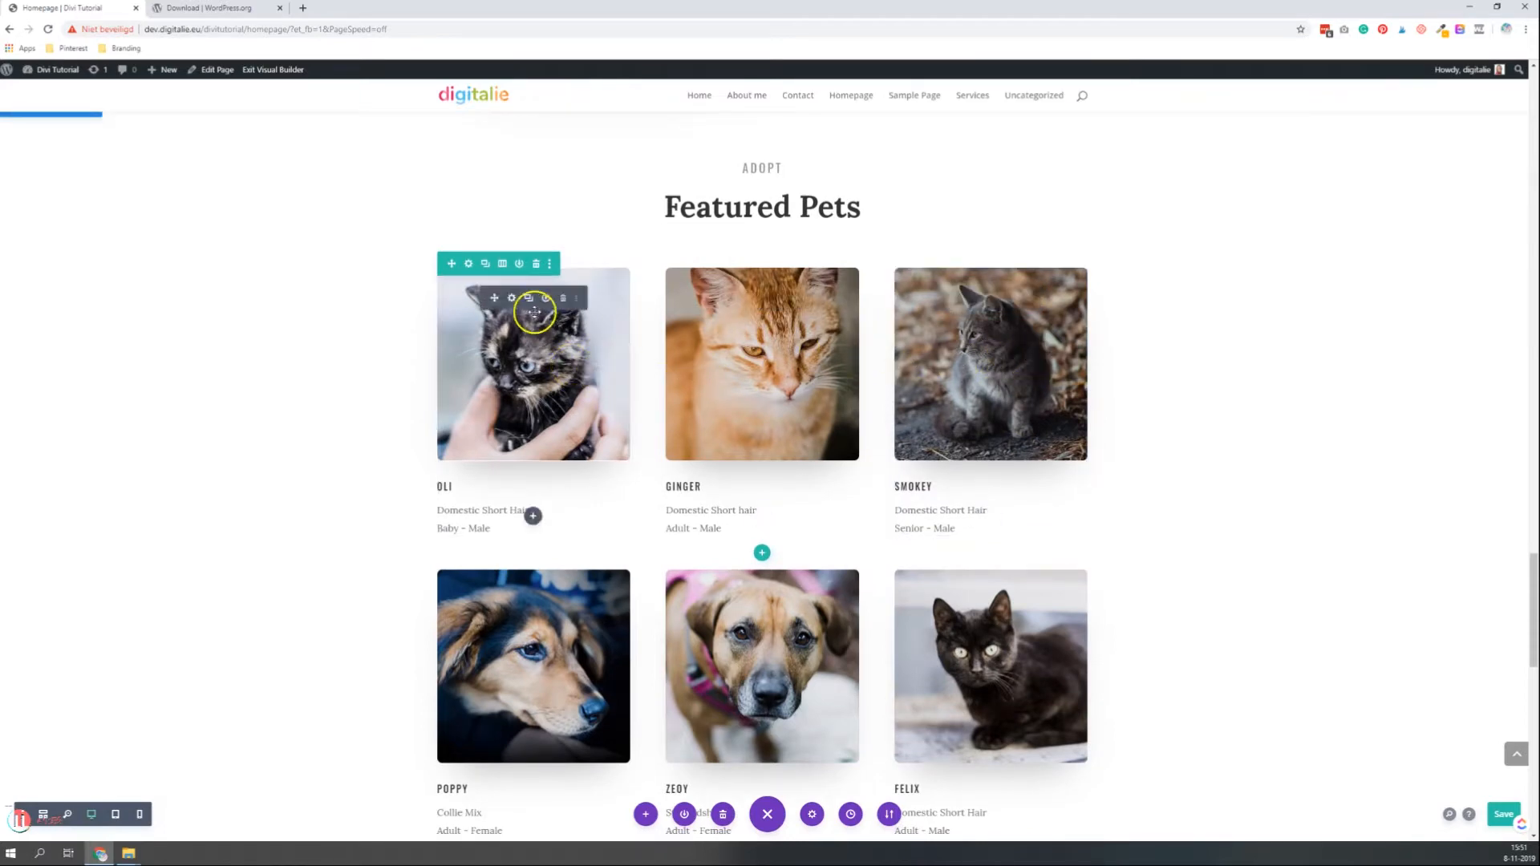
click(512, 298)
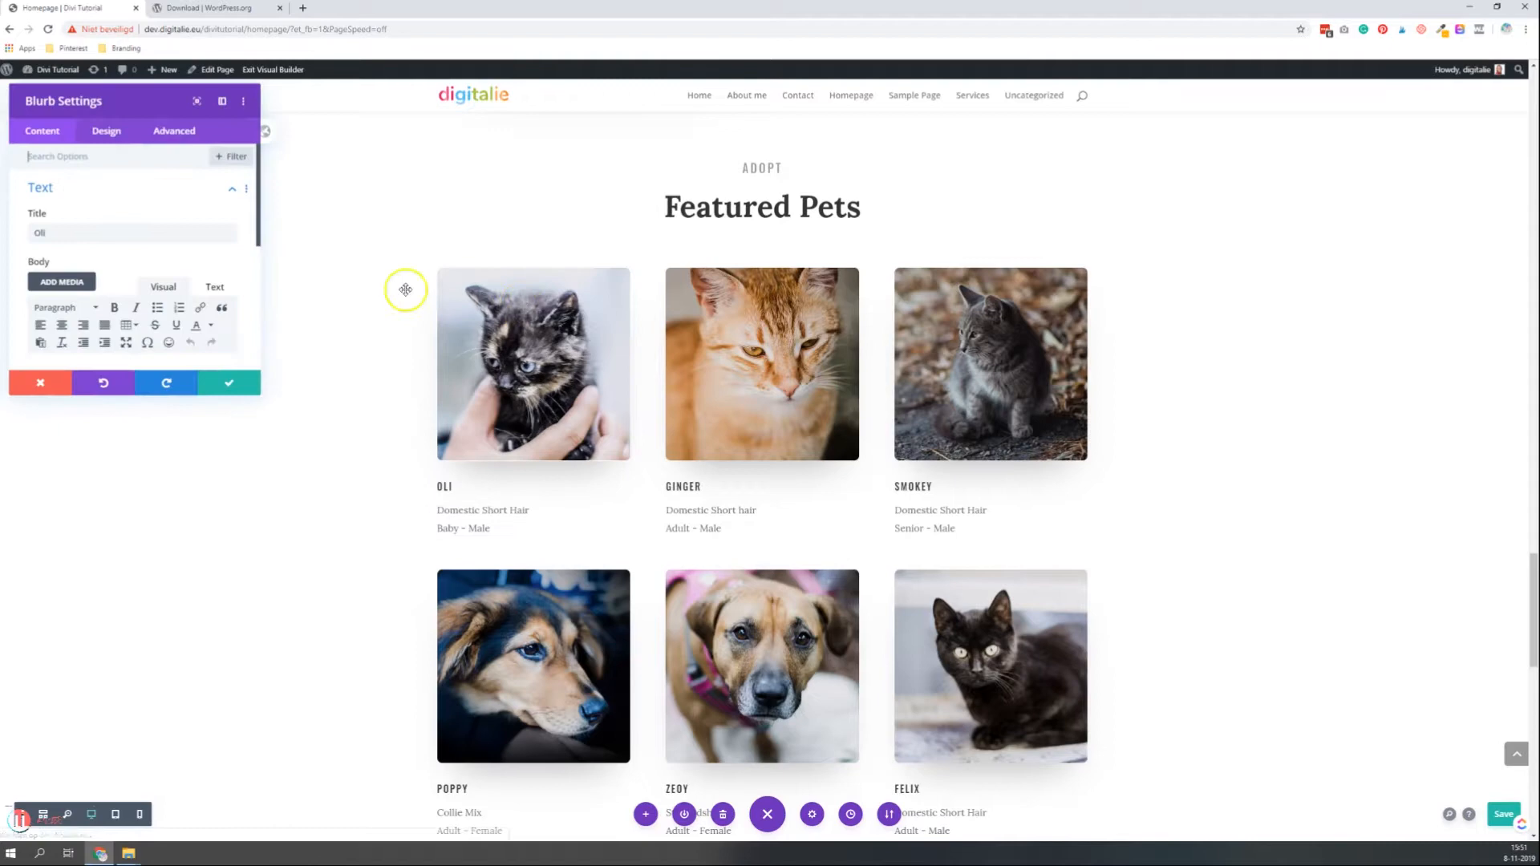
scroll(130, 245, down, 5)
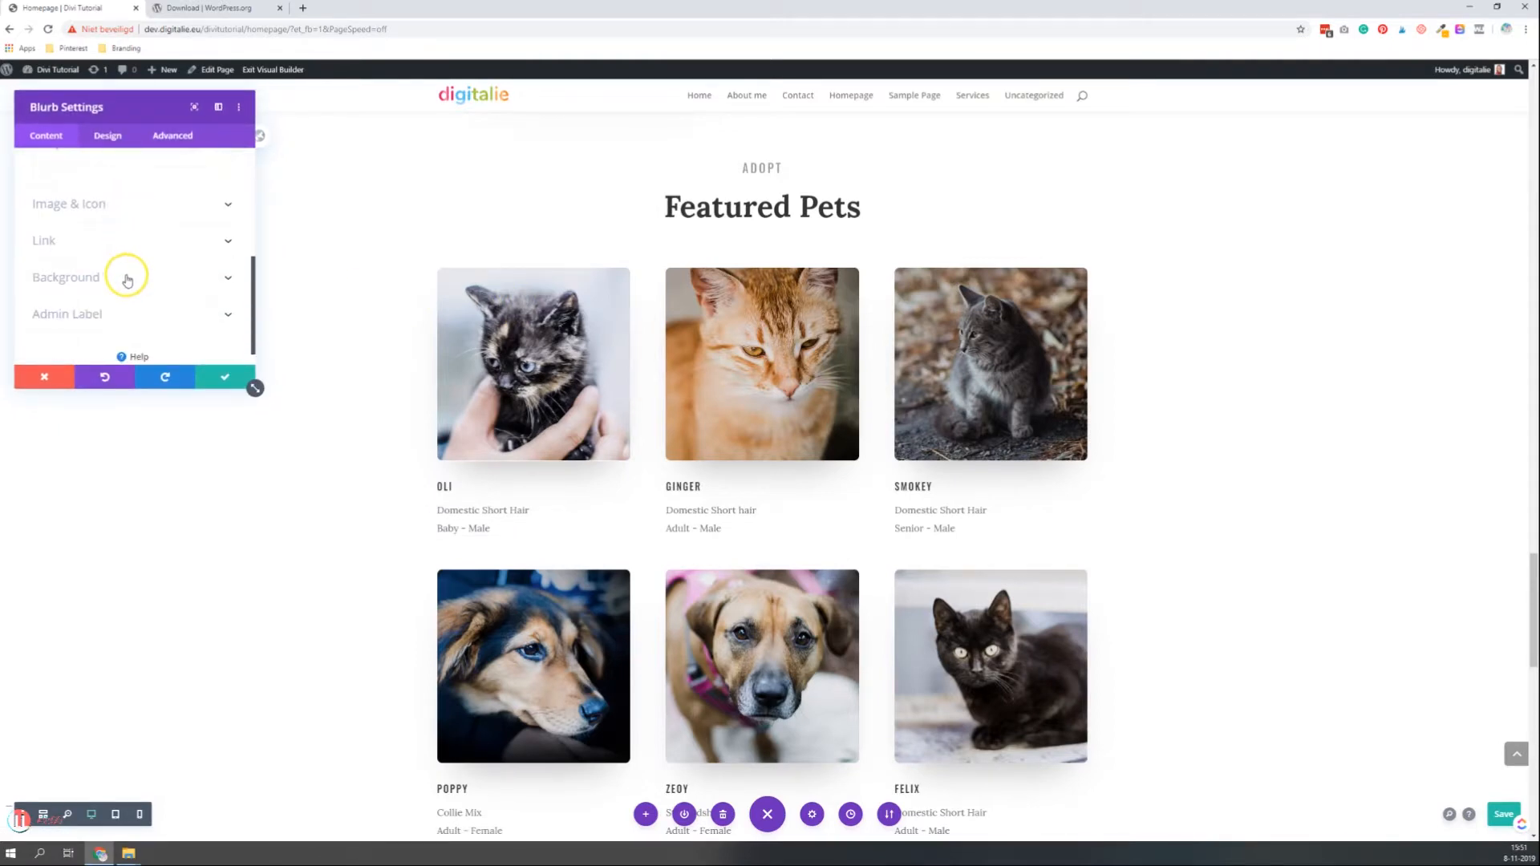
click(109, 136)
scroll(154, 248, down, 5)
scroll(158, 257, up, 5)
click(123, 192)
scroll(161, 201, down, 3)
click(214, 171)
click(214, 171)
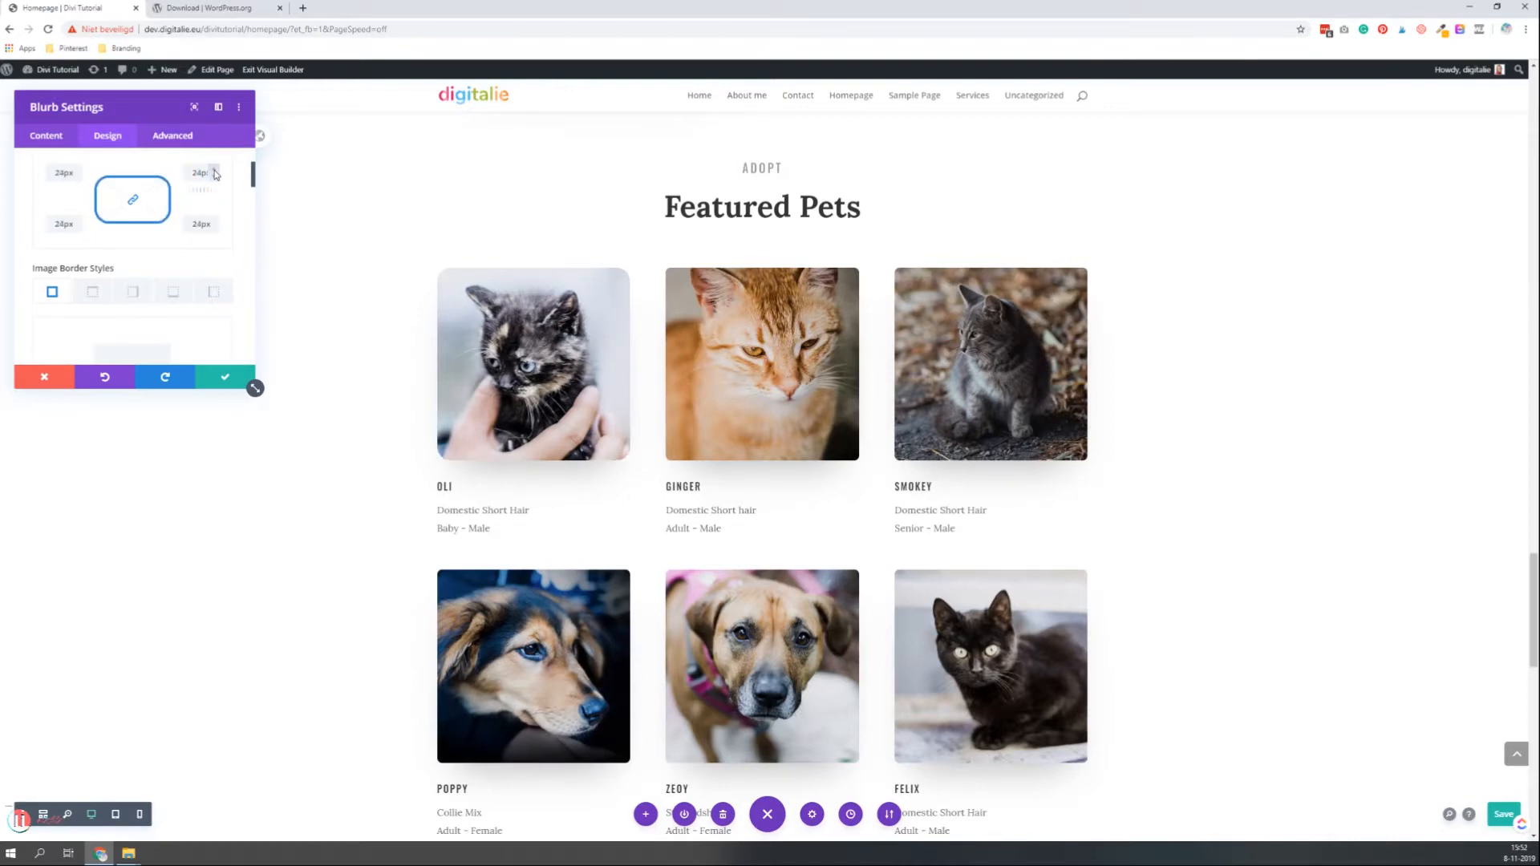
Set the image border width to 2px on the Oli blurb and save the module's changes
click(118, 255)
scroll(157, 268, down, 3)
scroll(157, 266, up, 3)
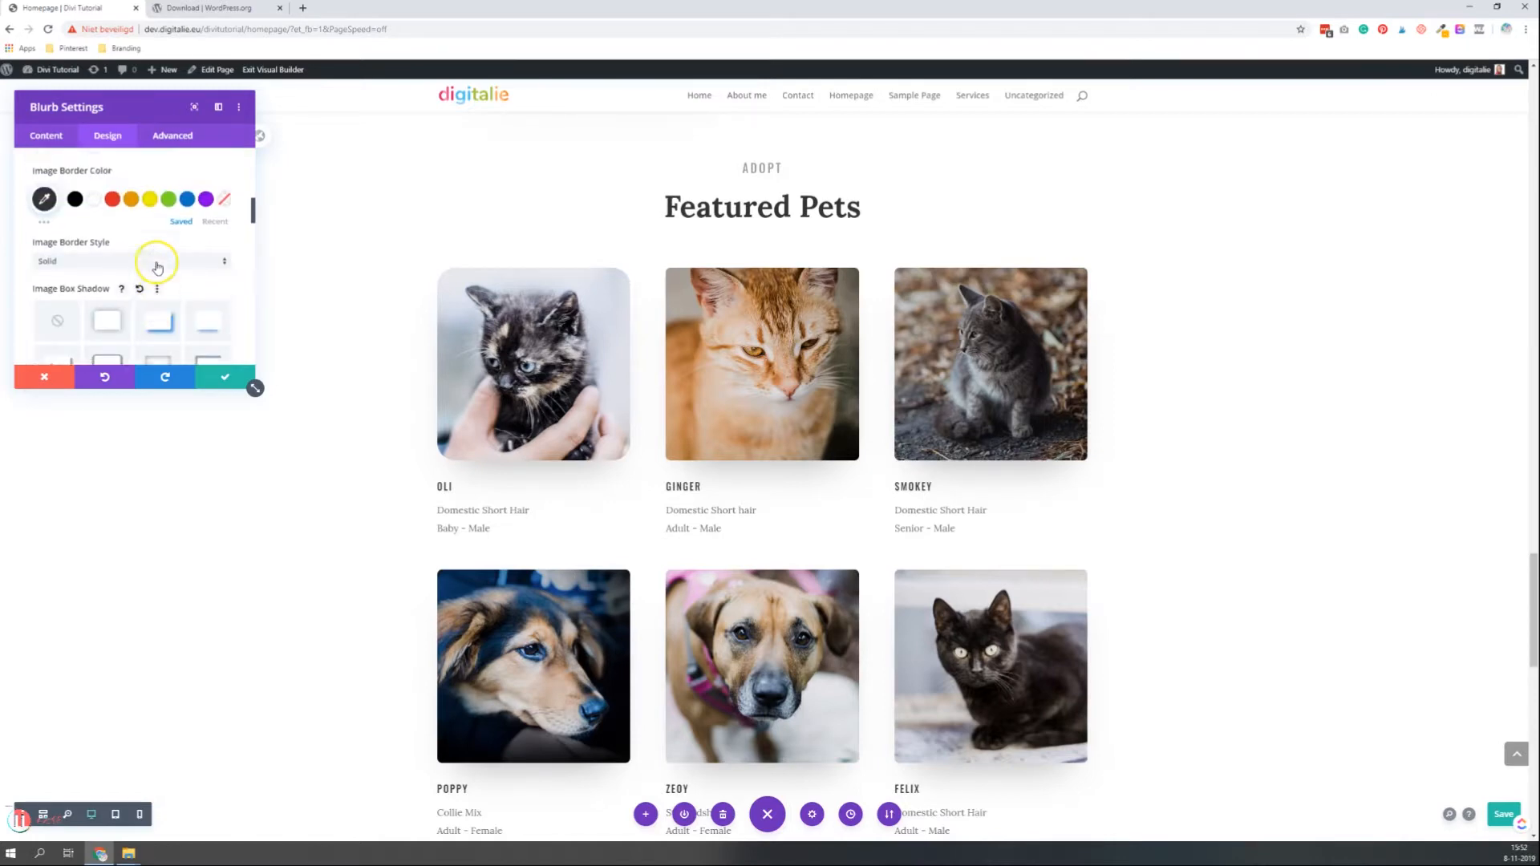
scroll(159, 263, down, 1)
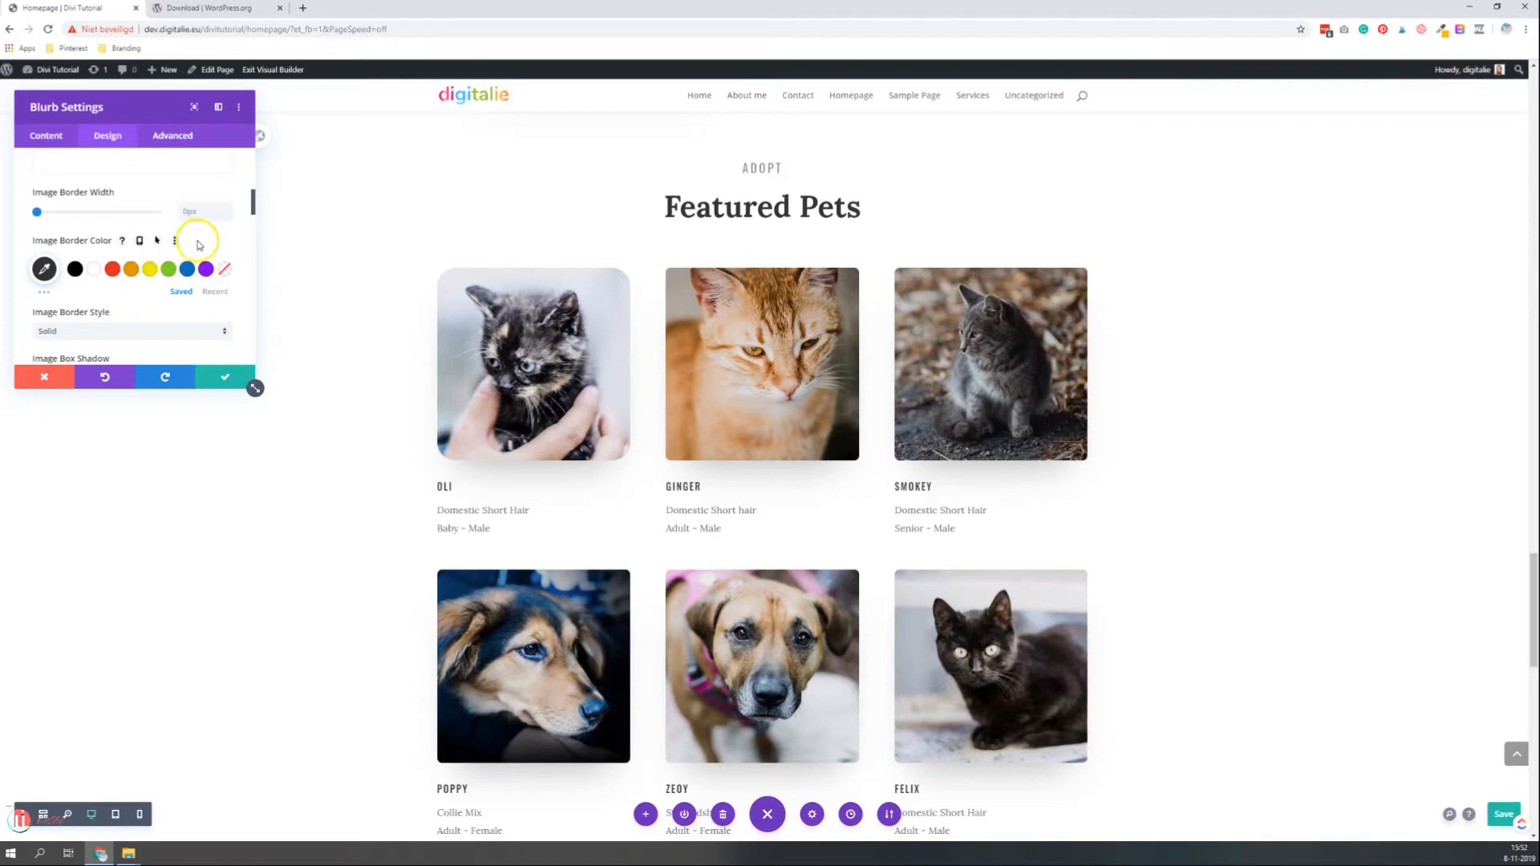
click(228, 207)
click(229, 211)
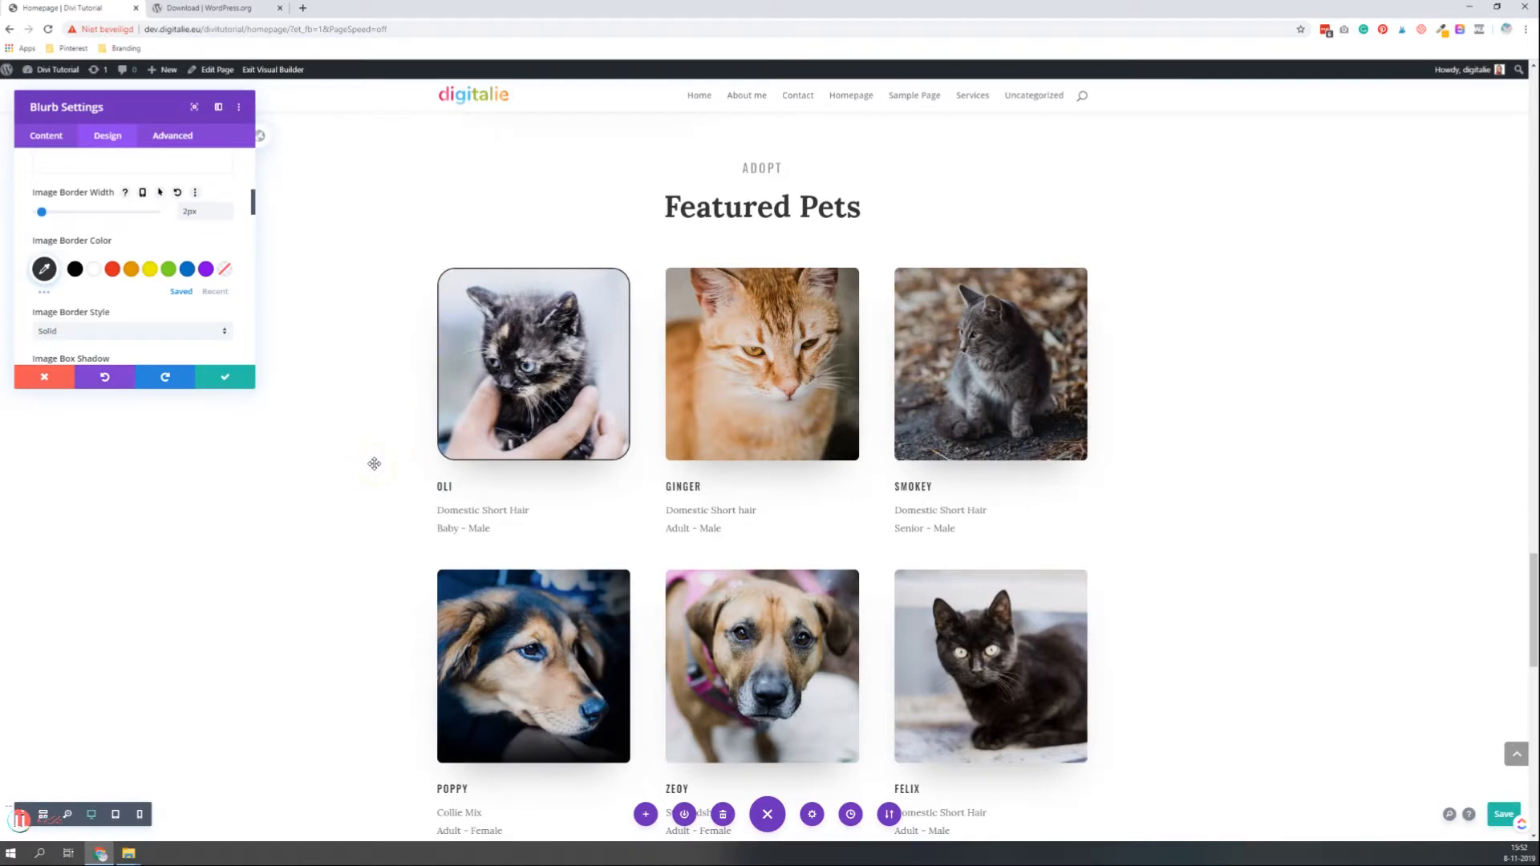
click(288, 405)
click(221, 385)
Look at the copy and style options available for the Oli blurb and close them without choosing one
scroll(275, 382, down, 3)
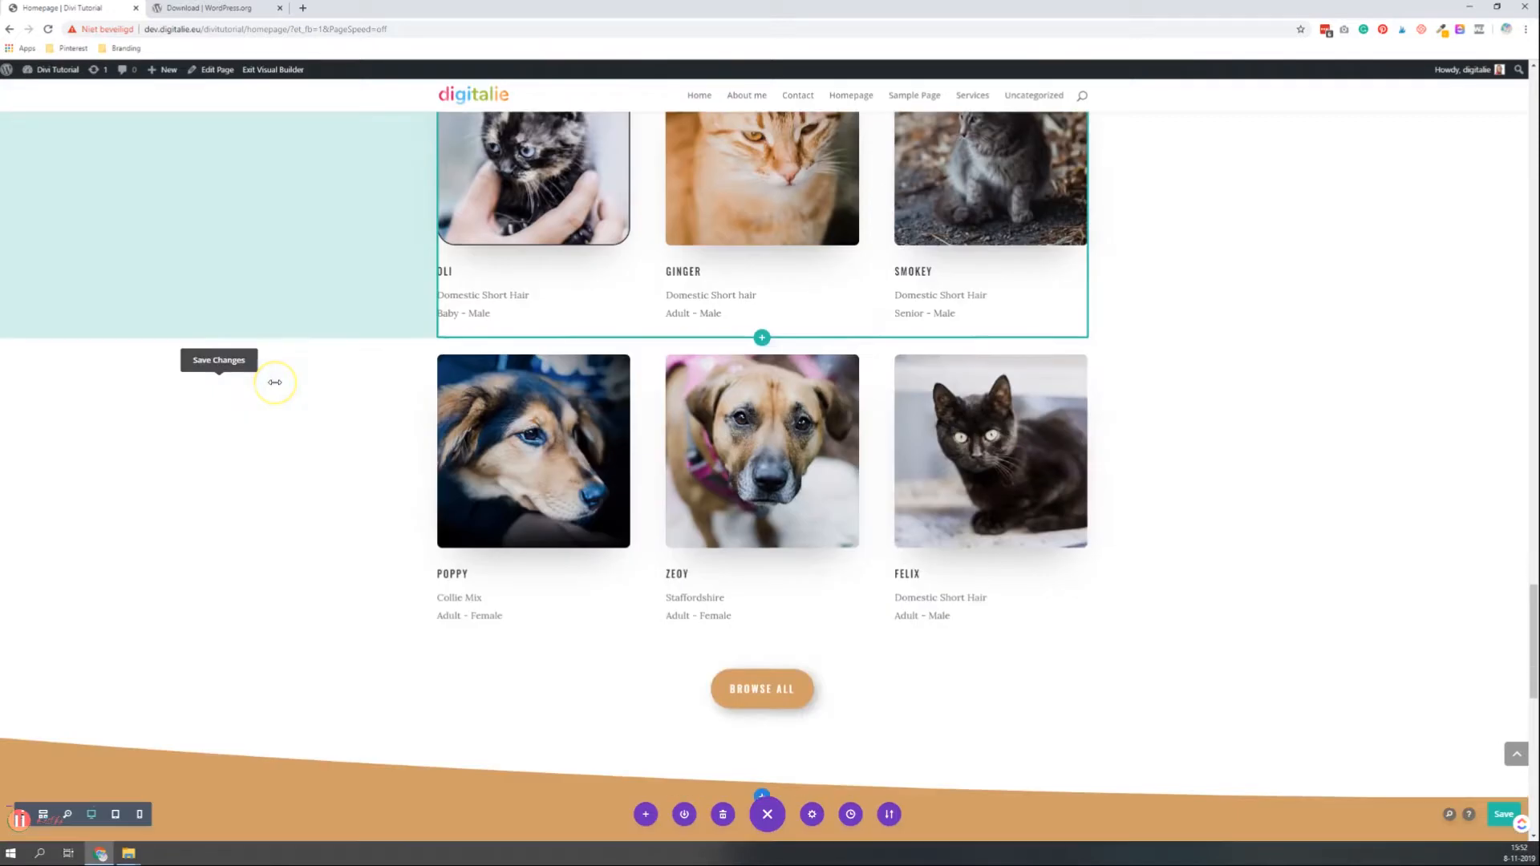
scroll(506, 347, up, 2)
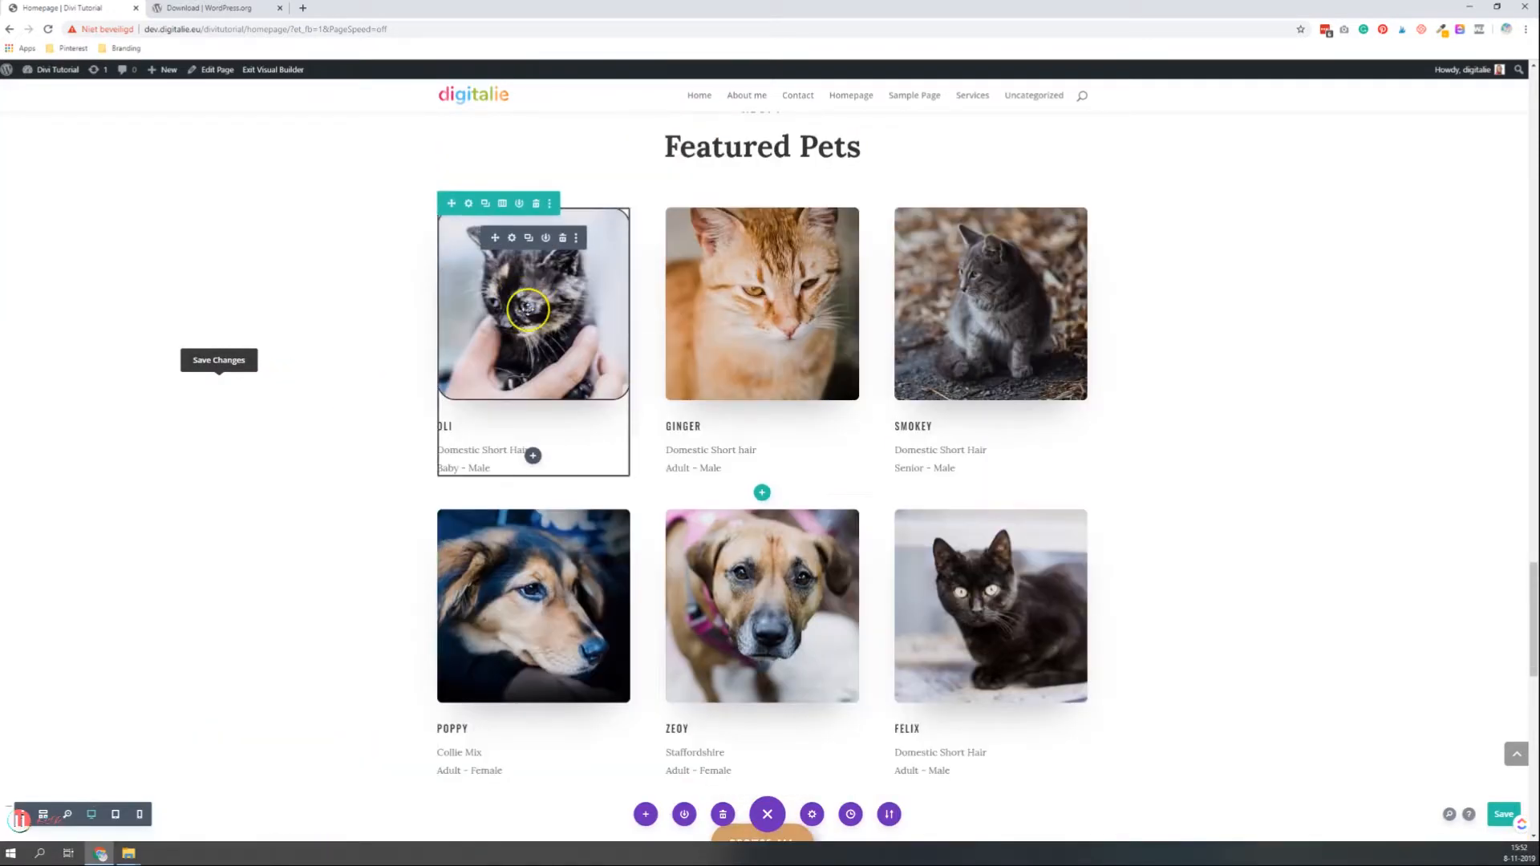
right_click(514, 239)
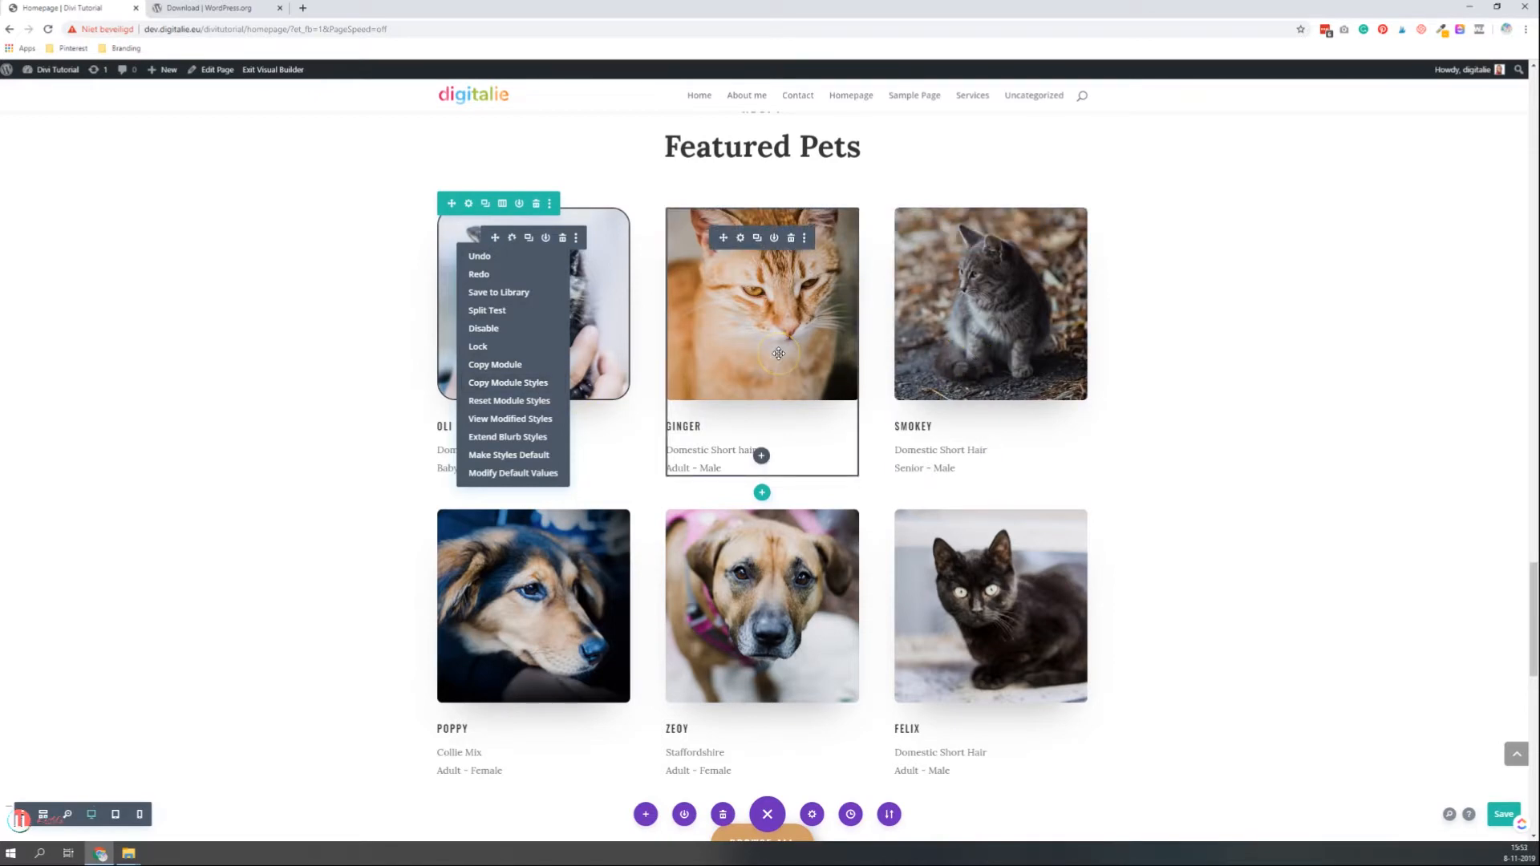
click(329, 335)
Check the module type of the Join Our Newsletter block and close its settings
scroll(328, 329, down, 7)
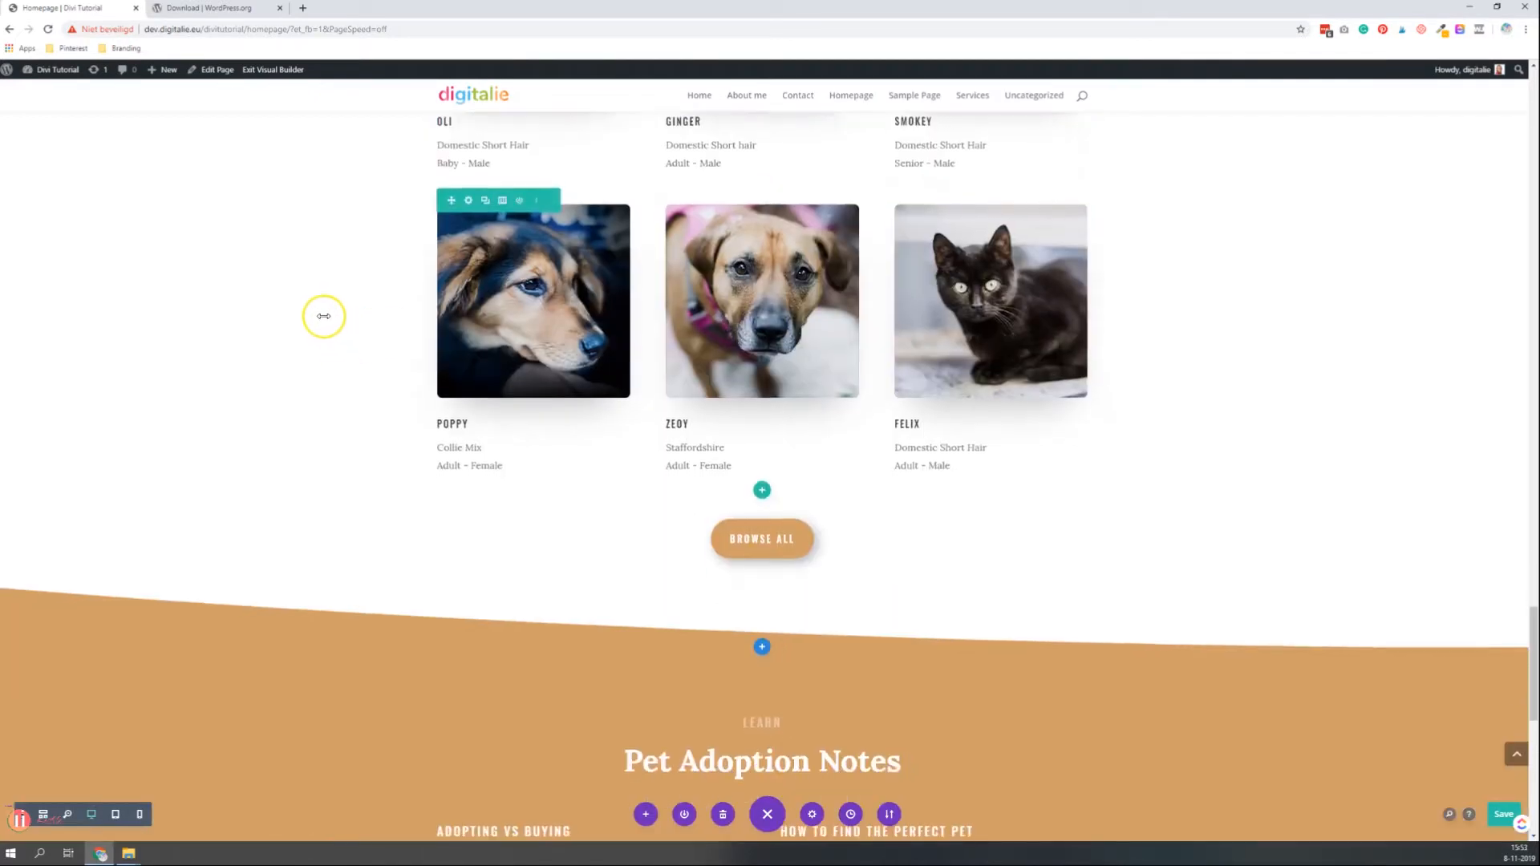
scroll(323, 316, down, 6)
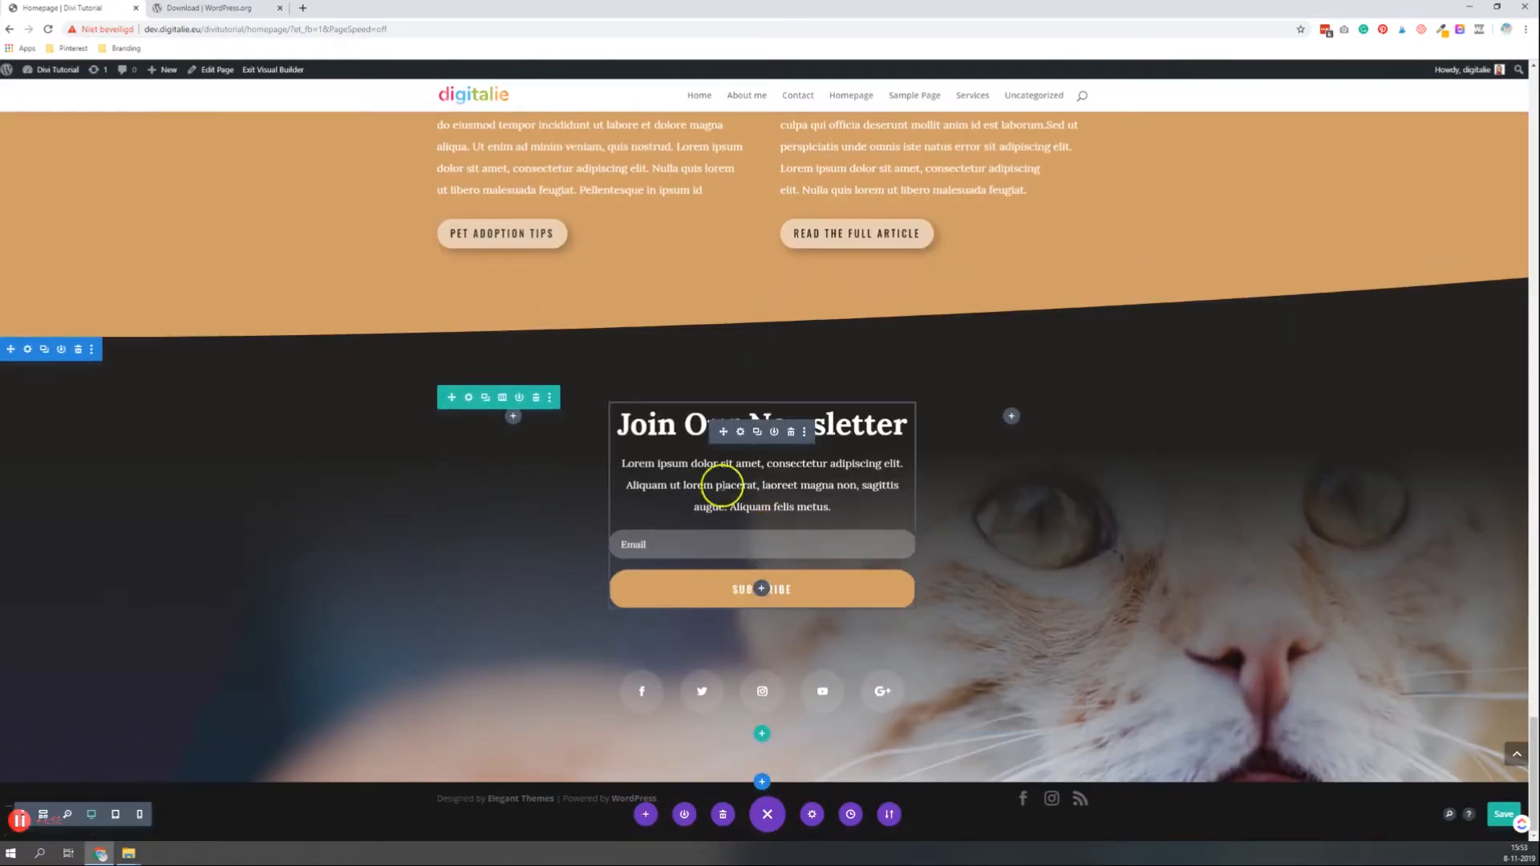
click(742, 433)
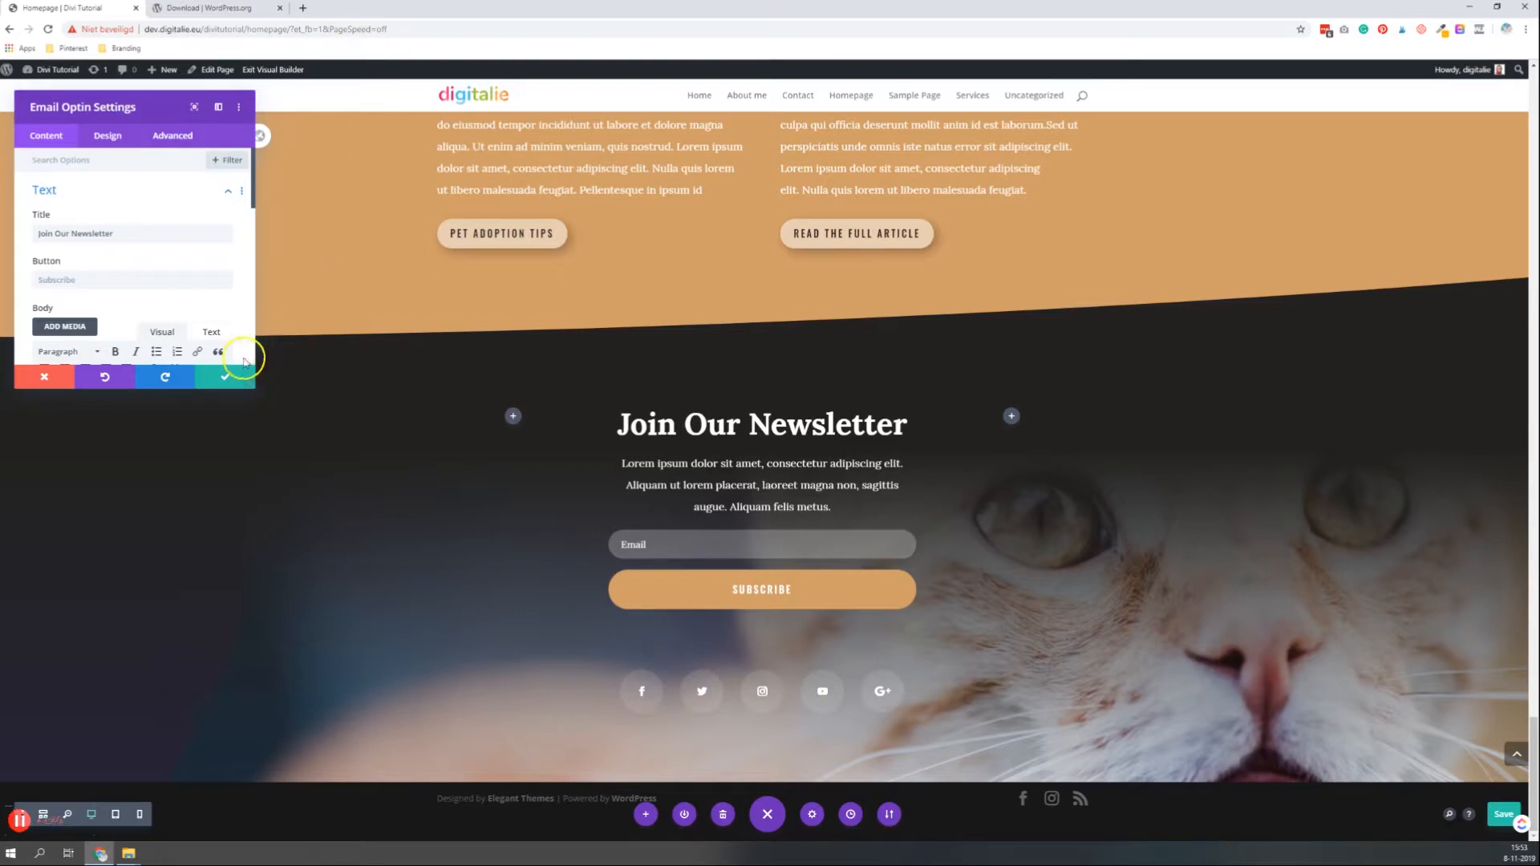
click(225, 376)
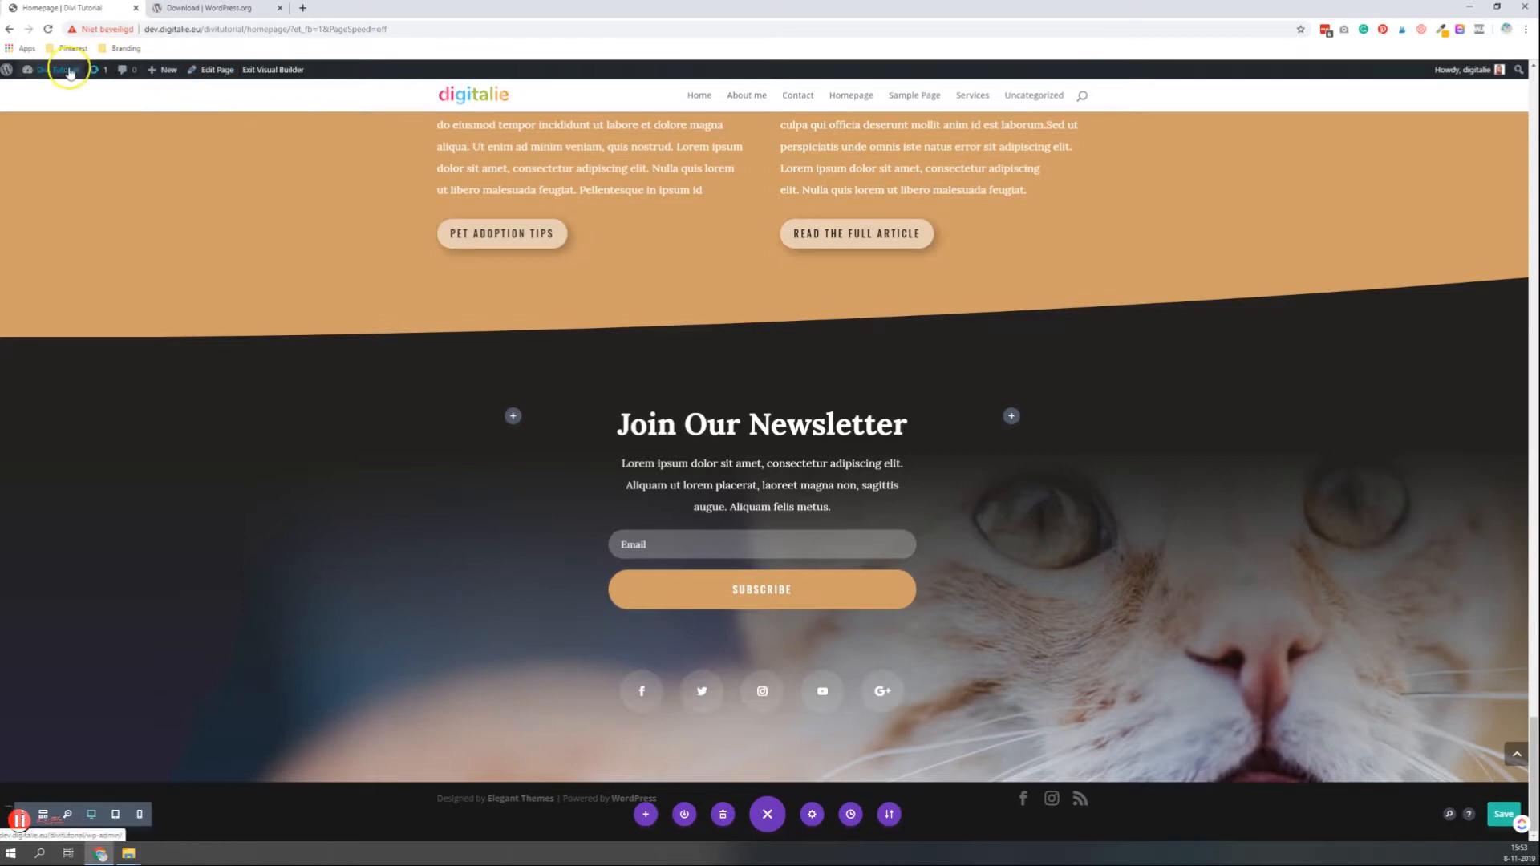
Open the Theme Customizer, saving the page's unsaved changes on exit from the builder
mouse_move(64, 71)
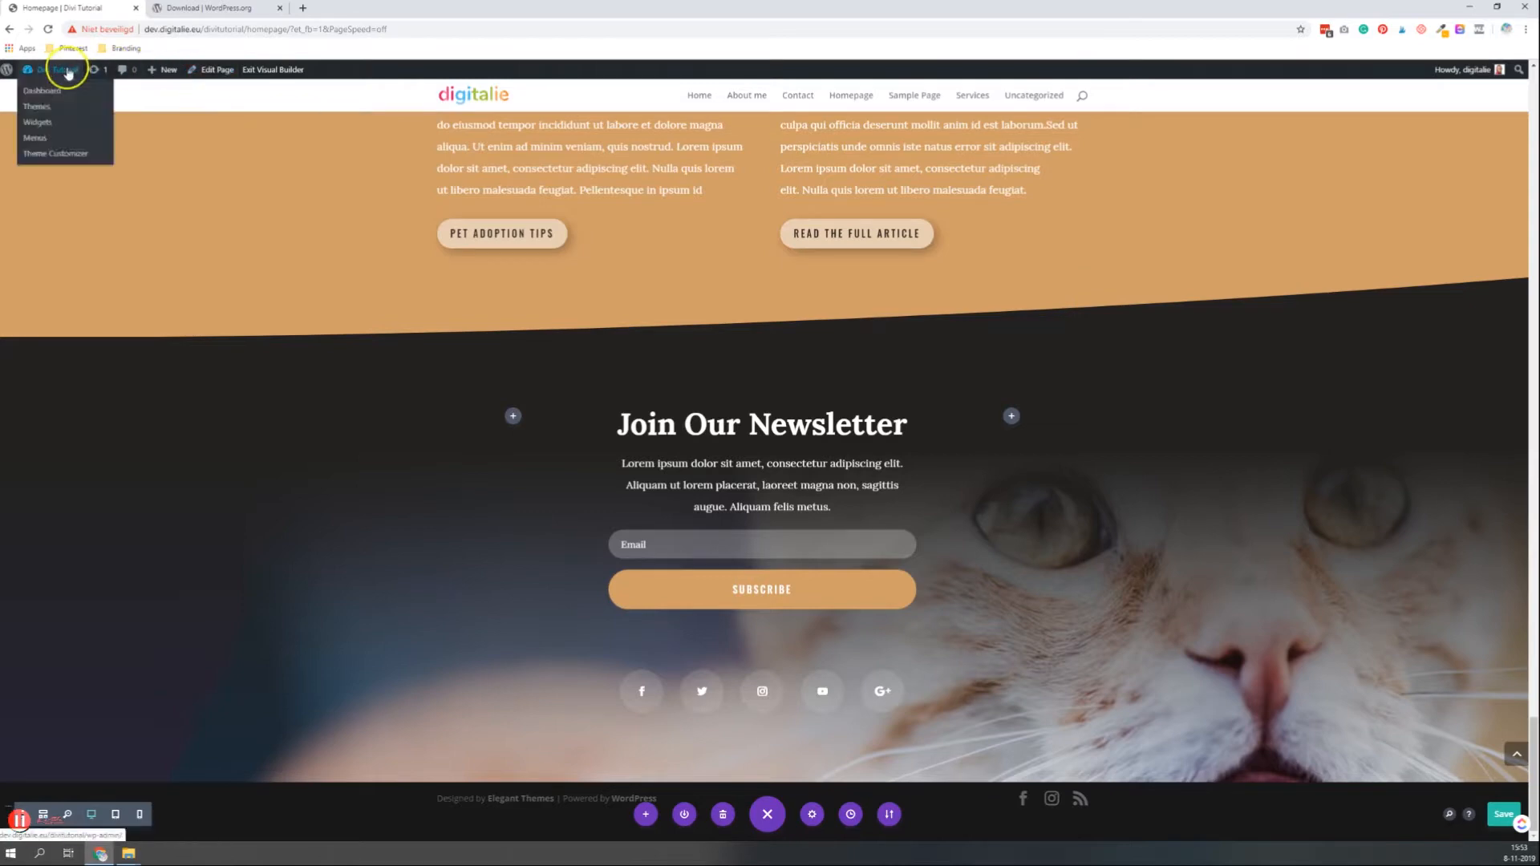
click(53, 161)
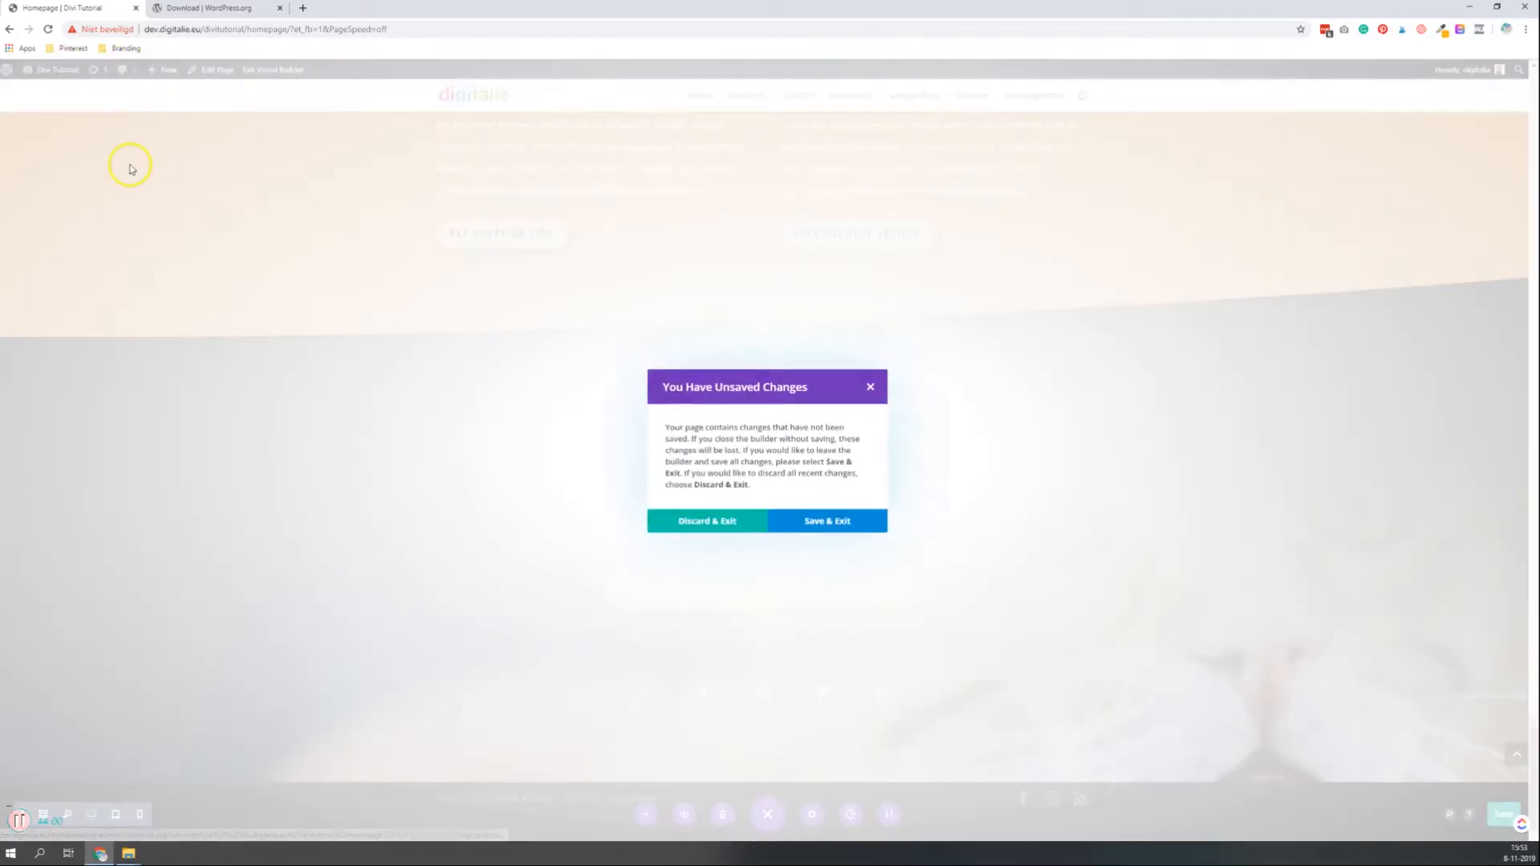
click(831, 521)
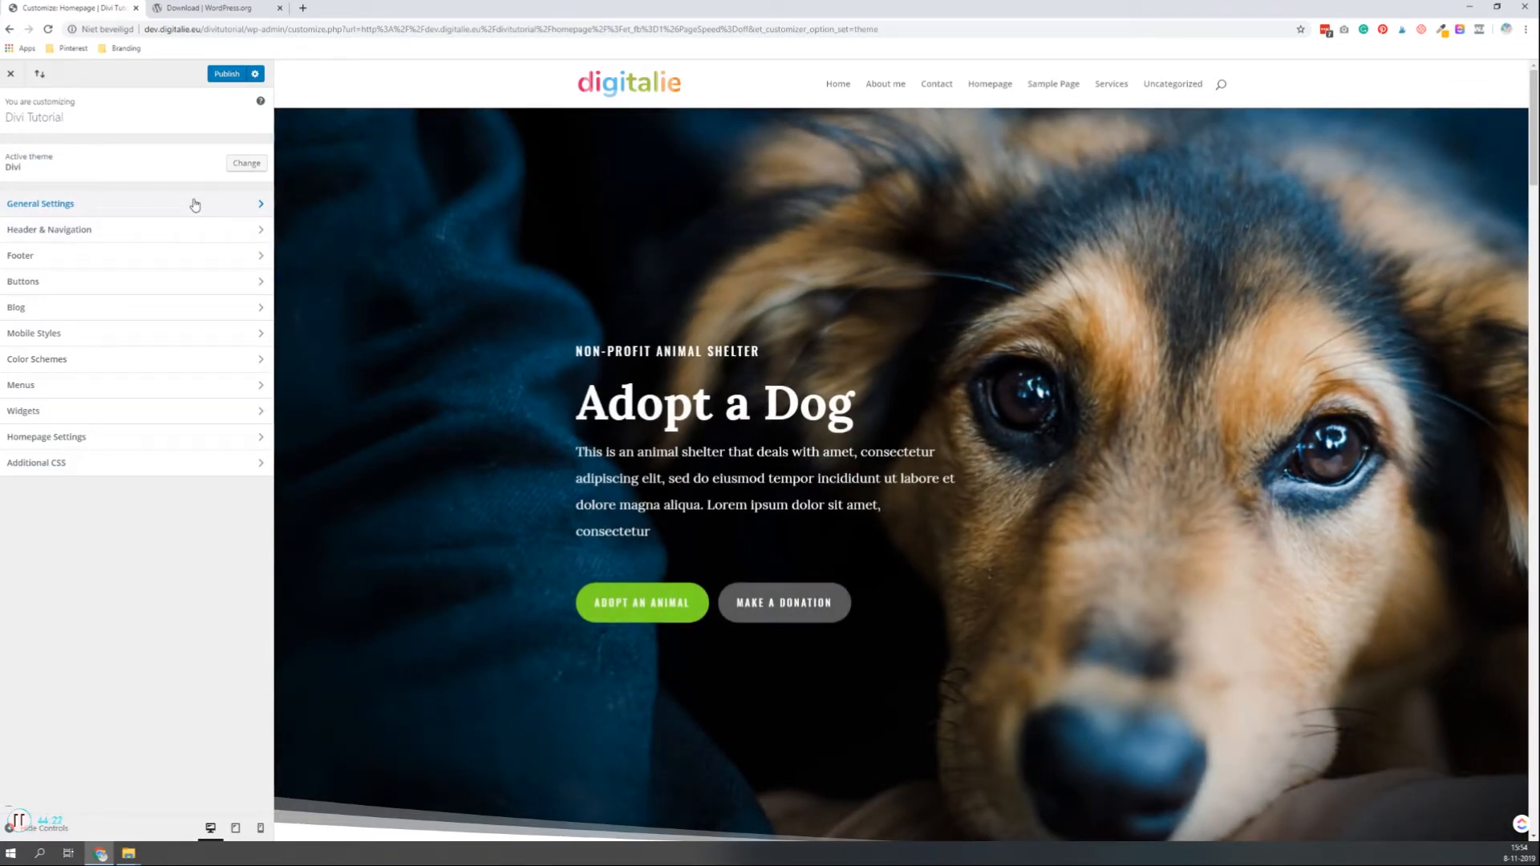
Open the Site Identity settings under General Settings and place the cursor in the tagline
click(174, 209)
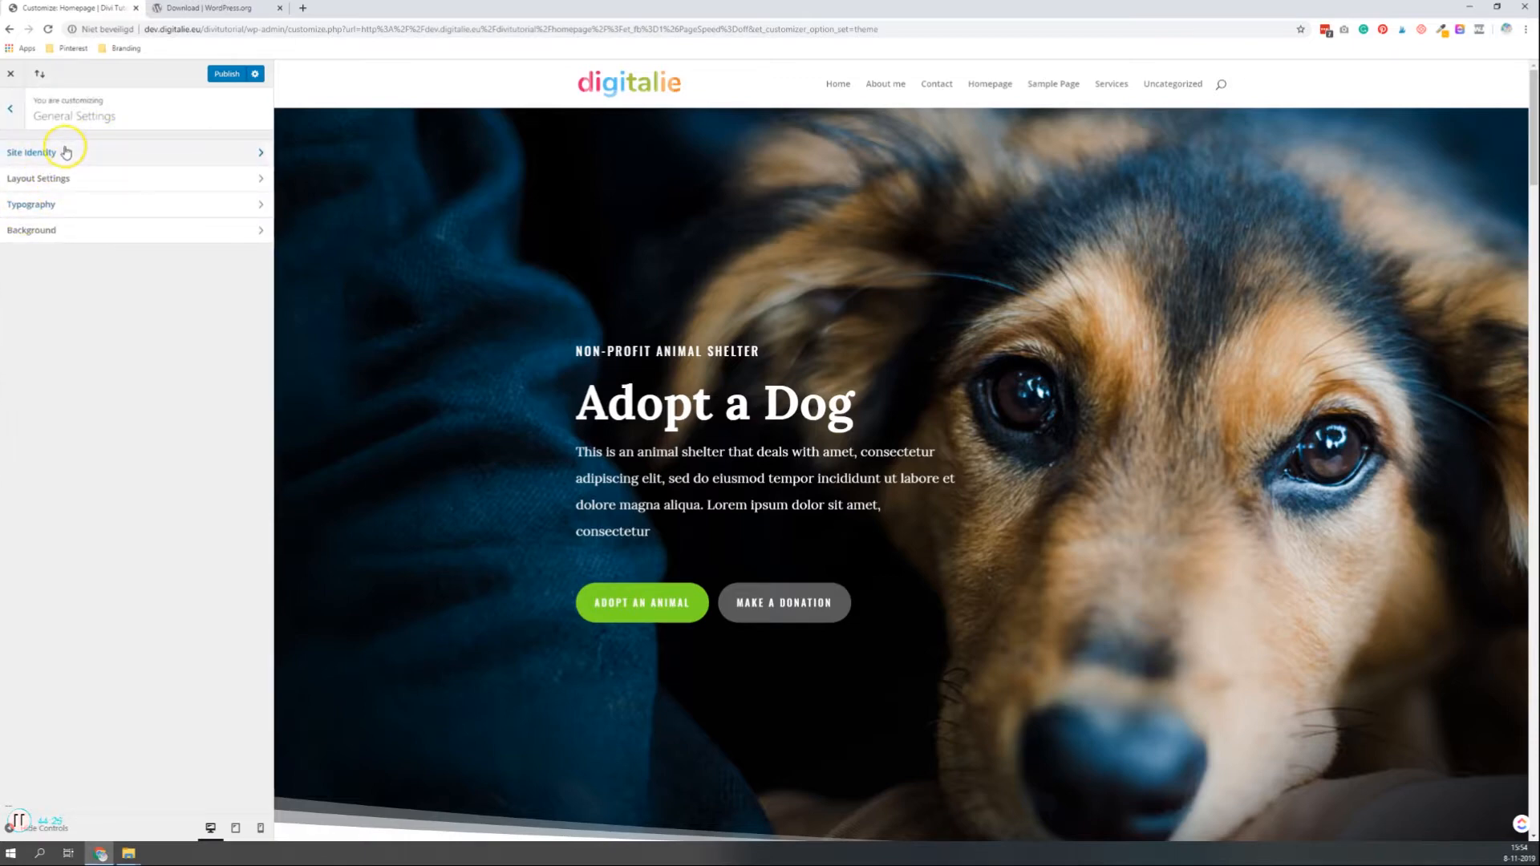
click(28, 164)
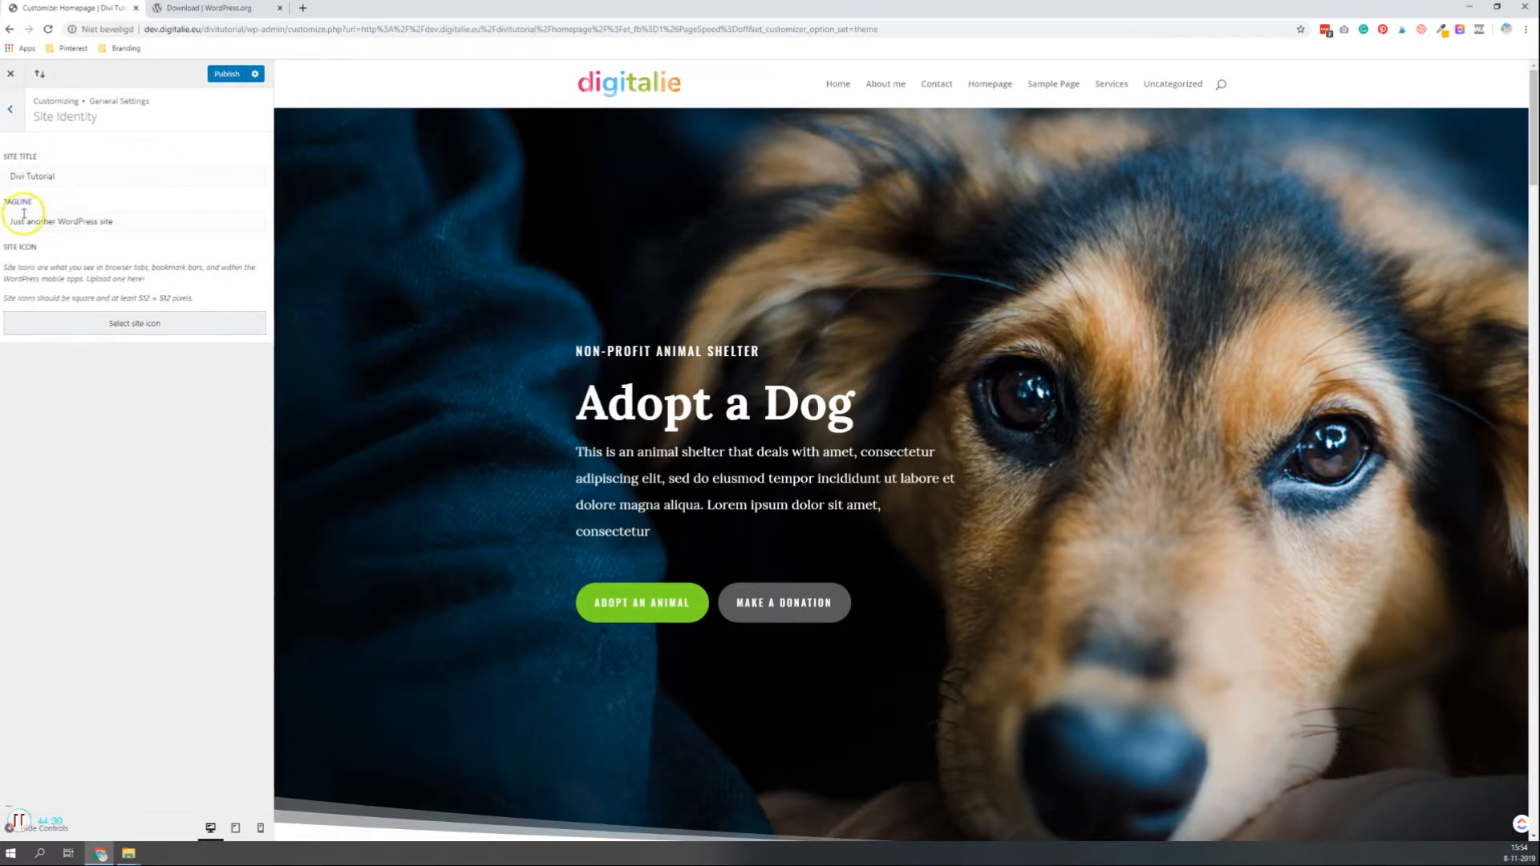
drag(121, 221, 5, 221)
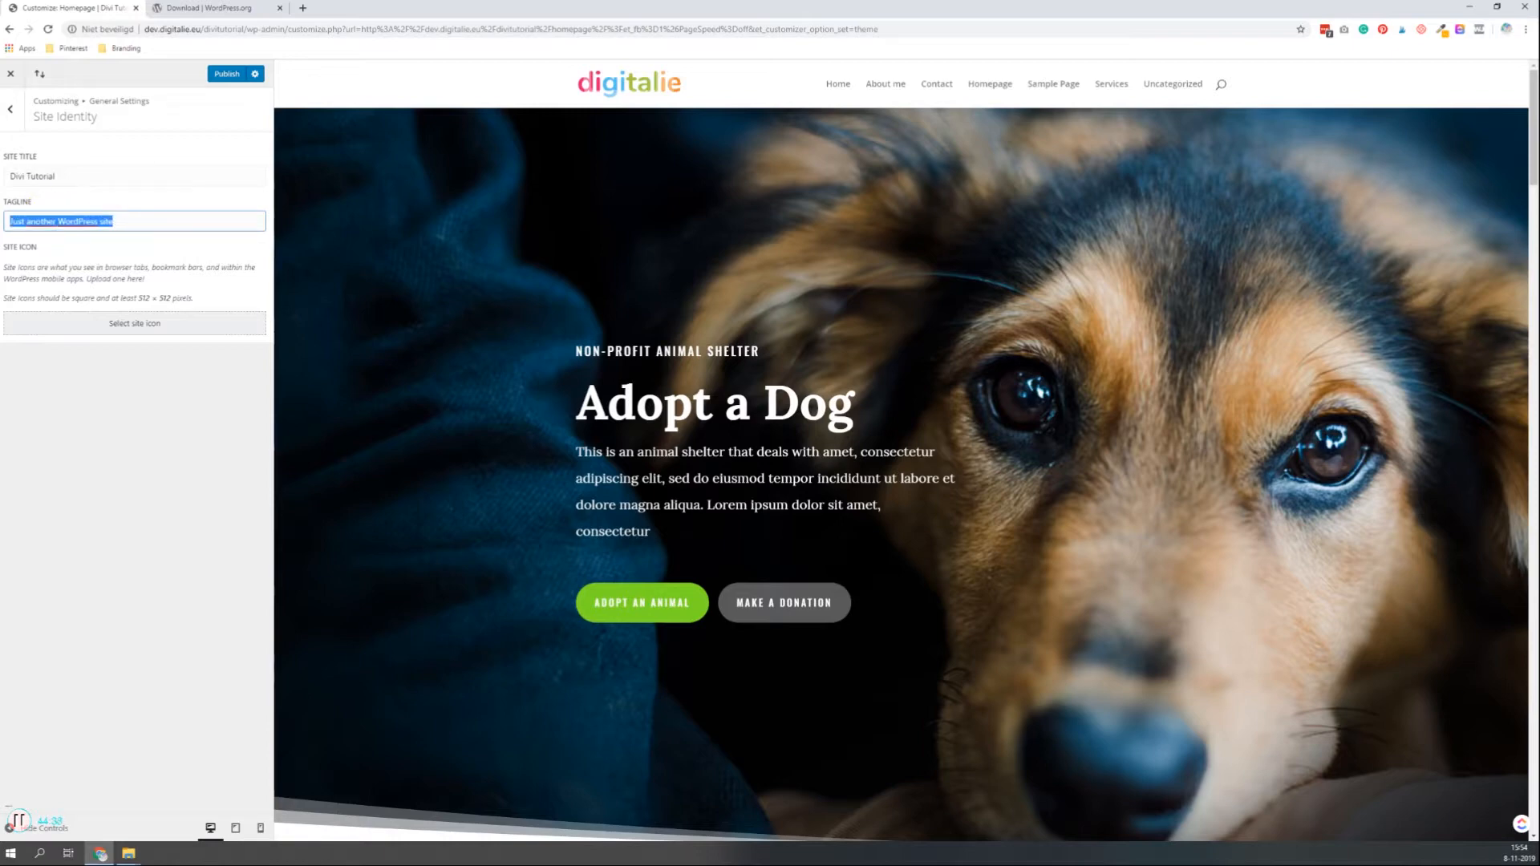
click(38, 223)
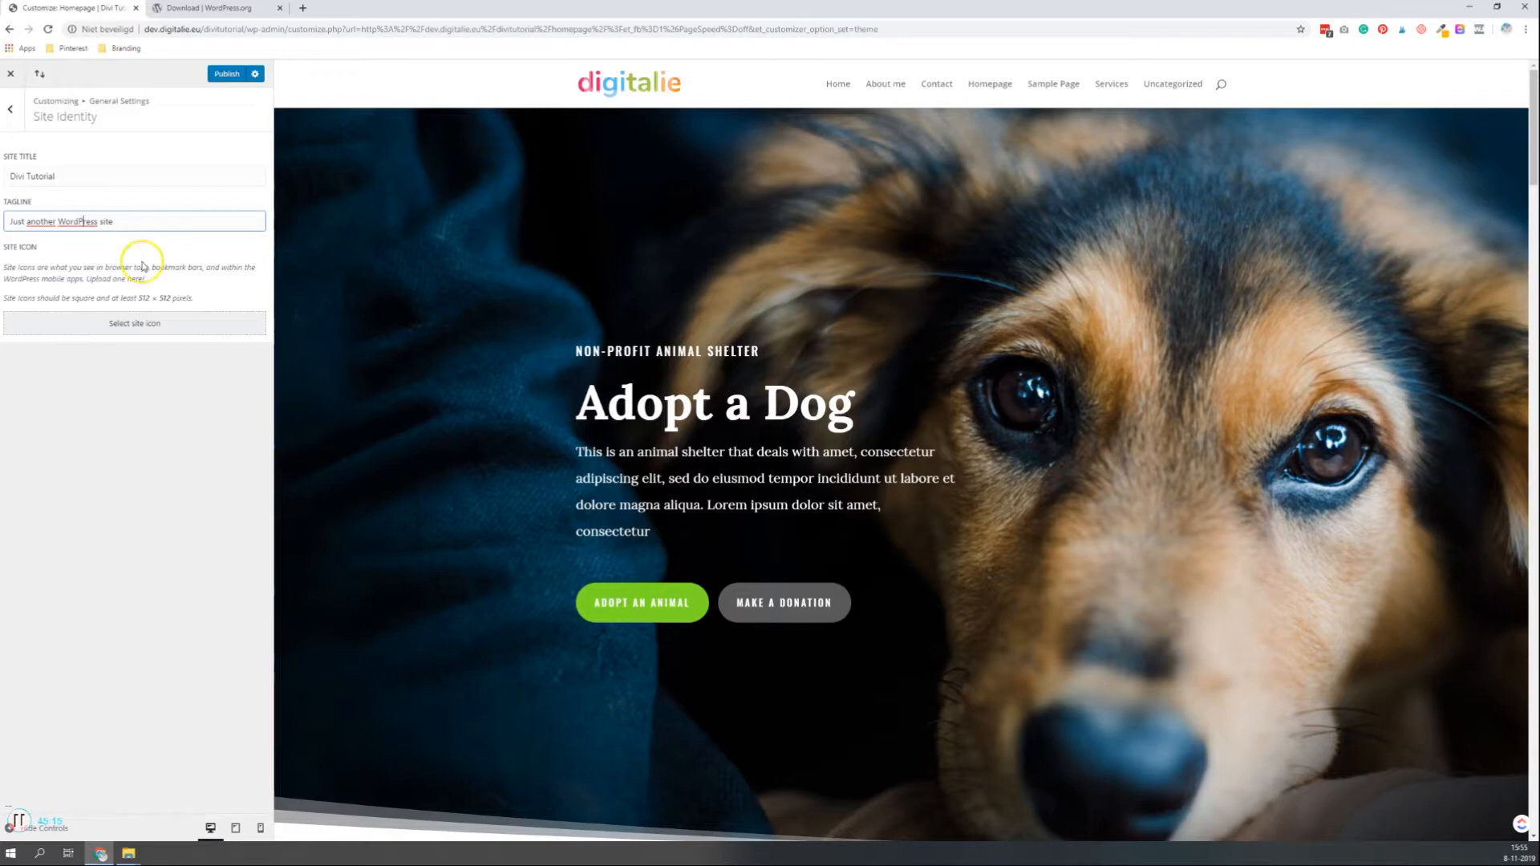
Select the digitalie logo from the media library as the site icon image
click(164, 328)
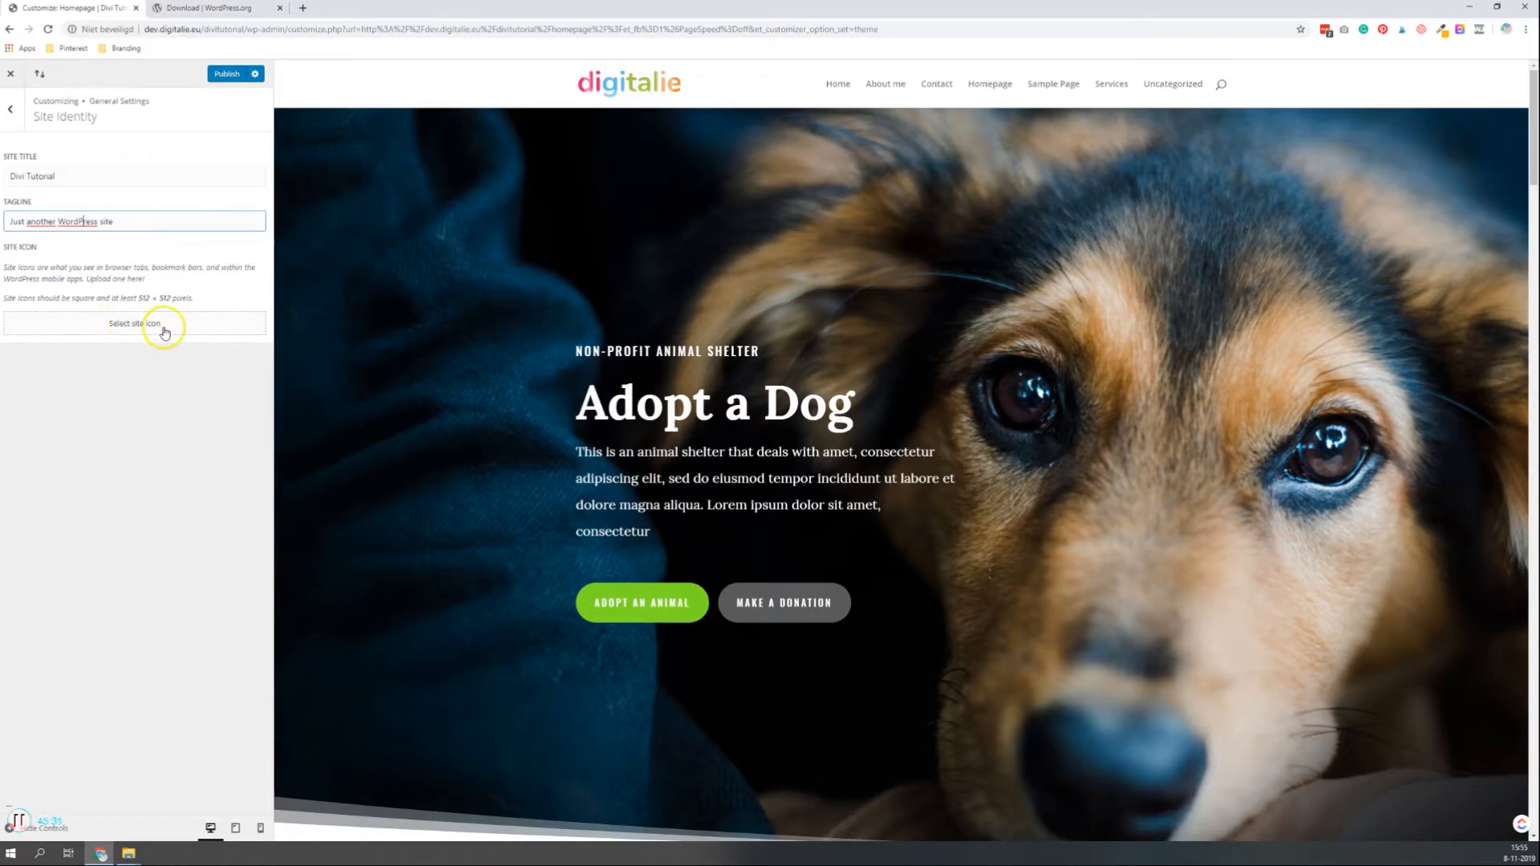
click(121, 324)
click(152, 331)
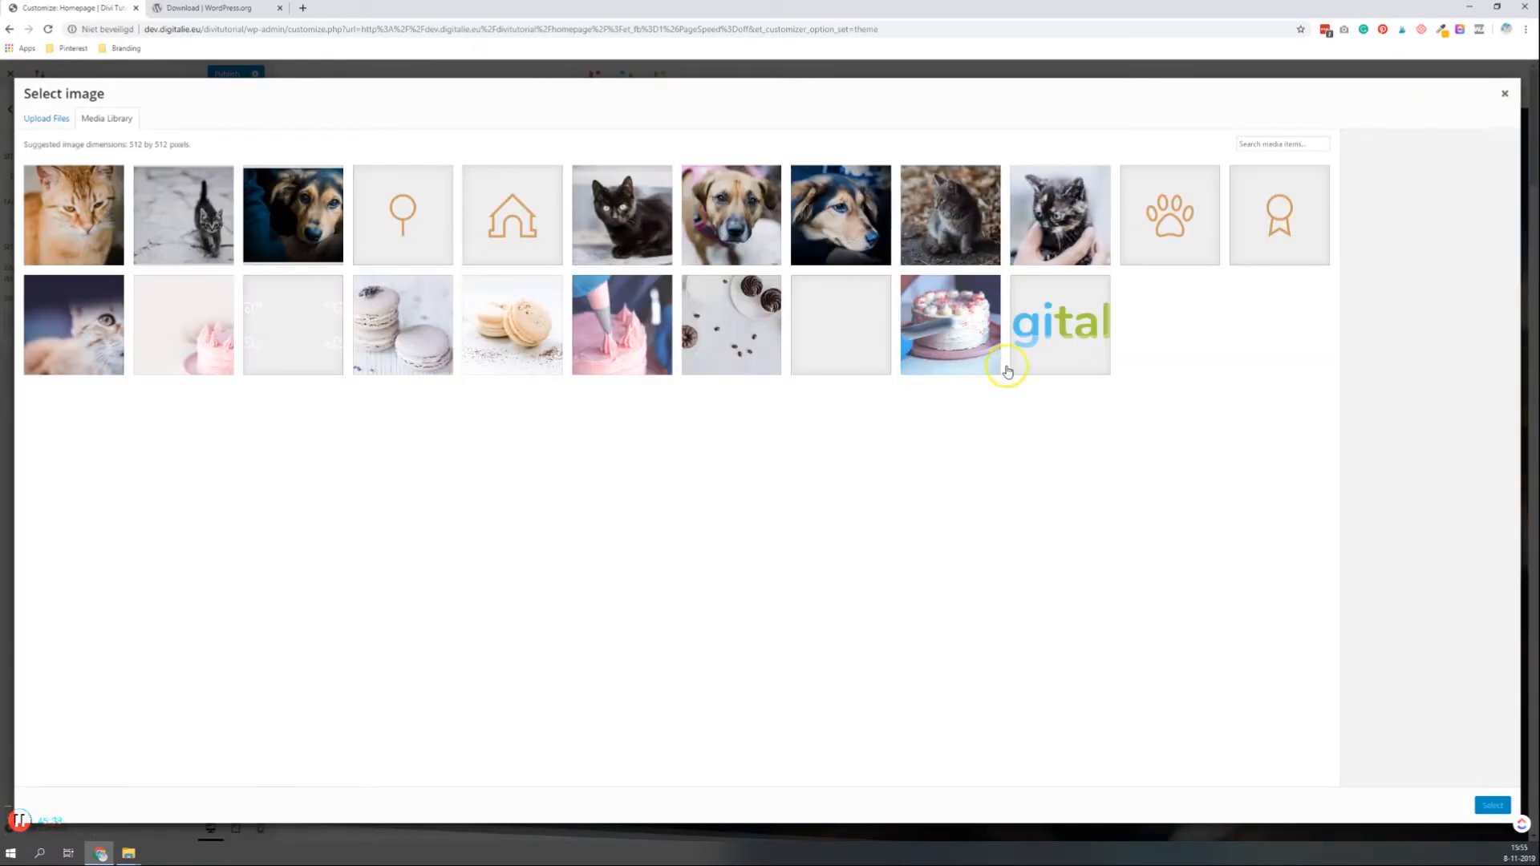
click(1054, 347)
click(1492, 805)
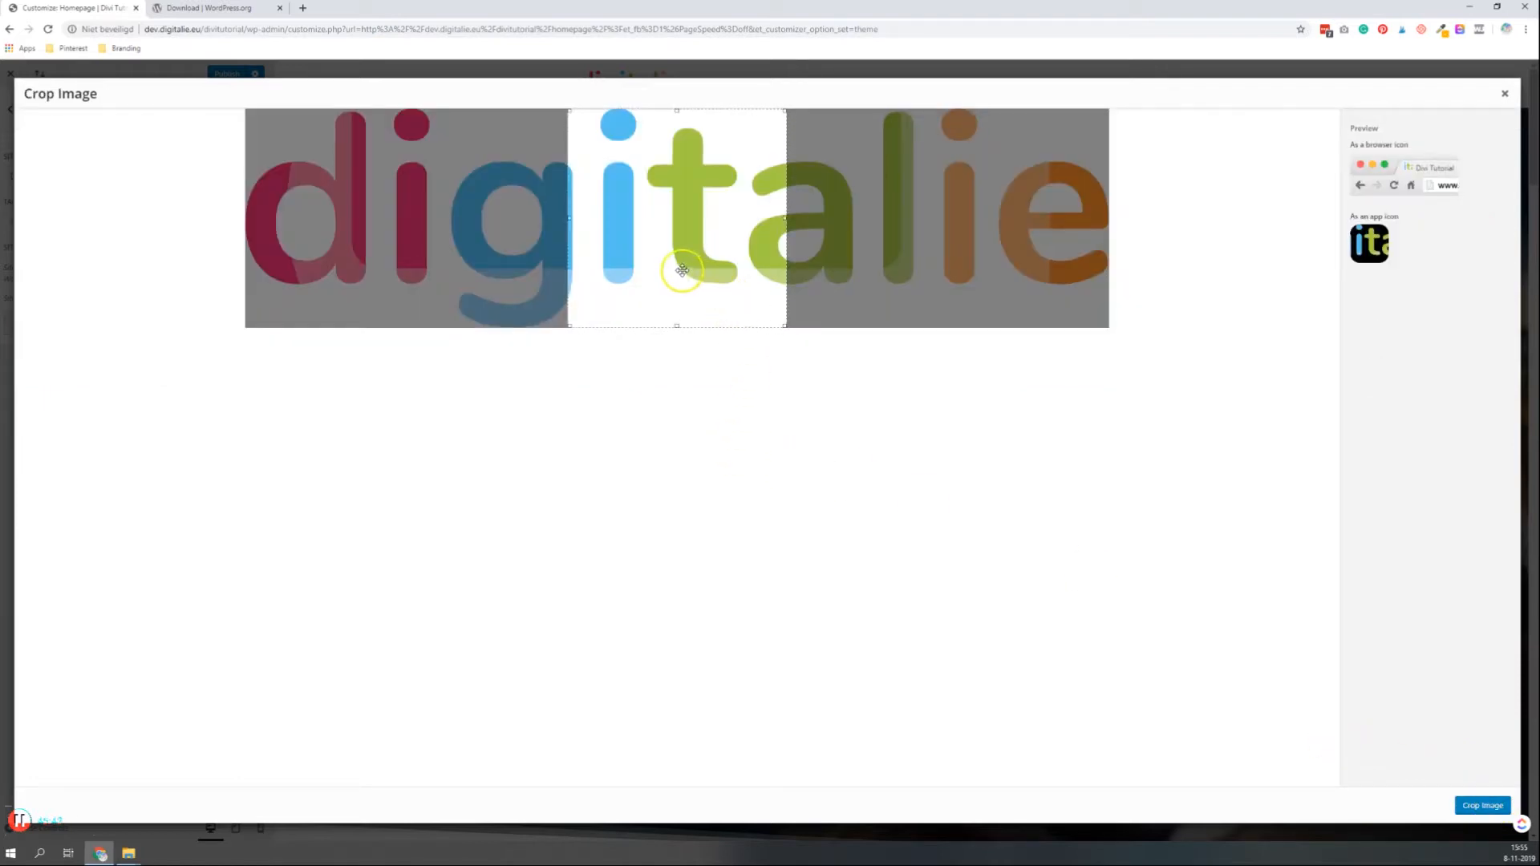
Crop the site icon to the pink "di" letters at the start of the digitalie logo
drag(682, 252, 757, 253)
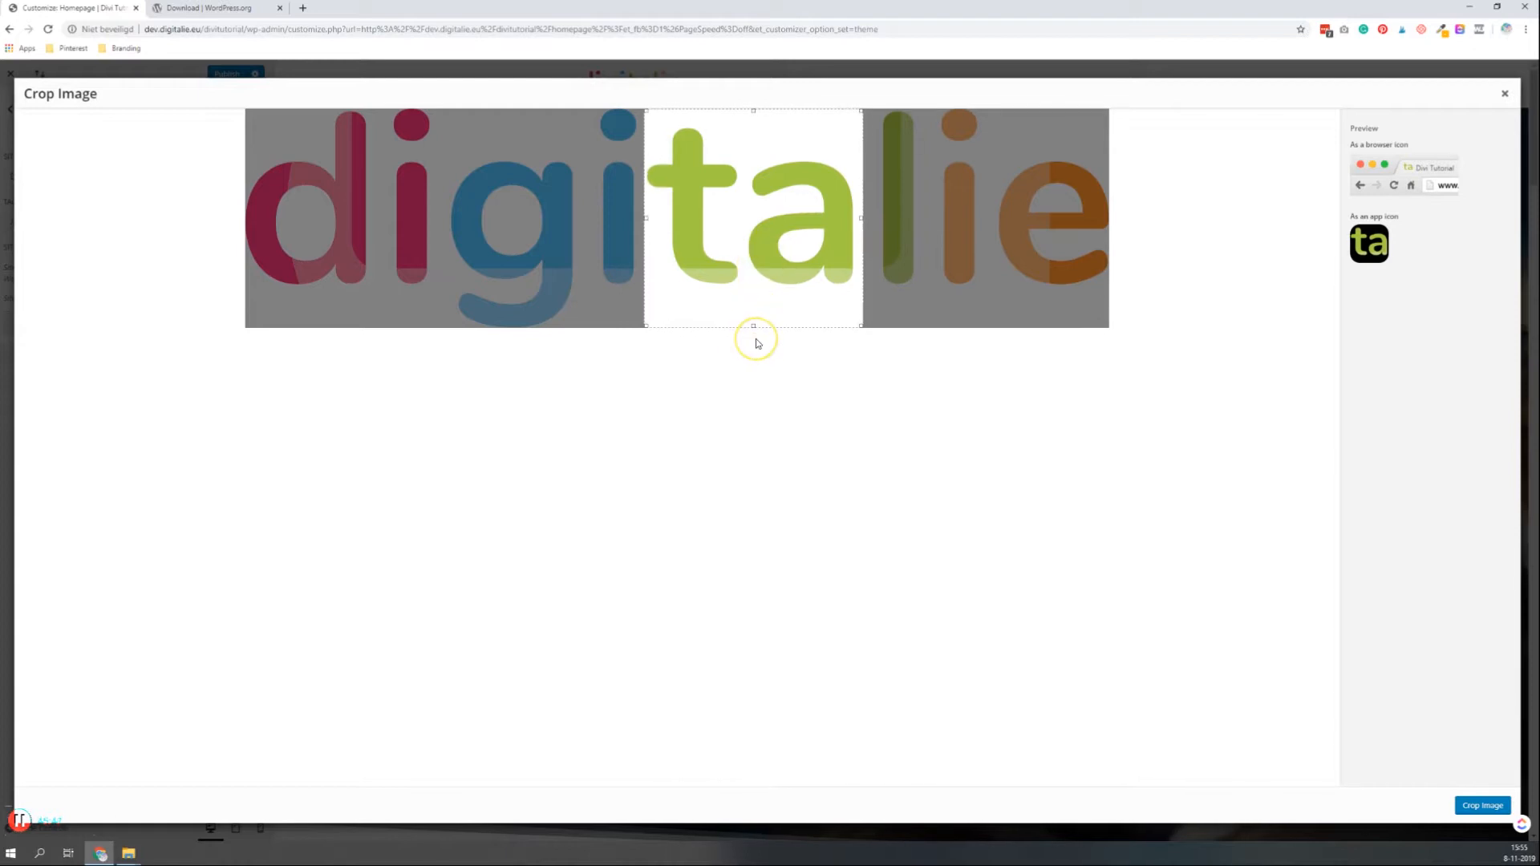
drag(749, 258, 544, 260)
click(346, 449)
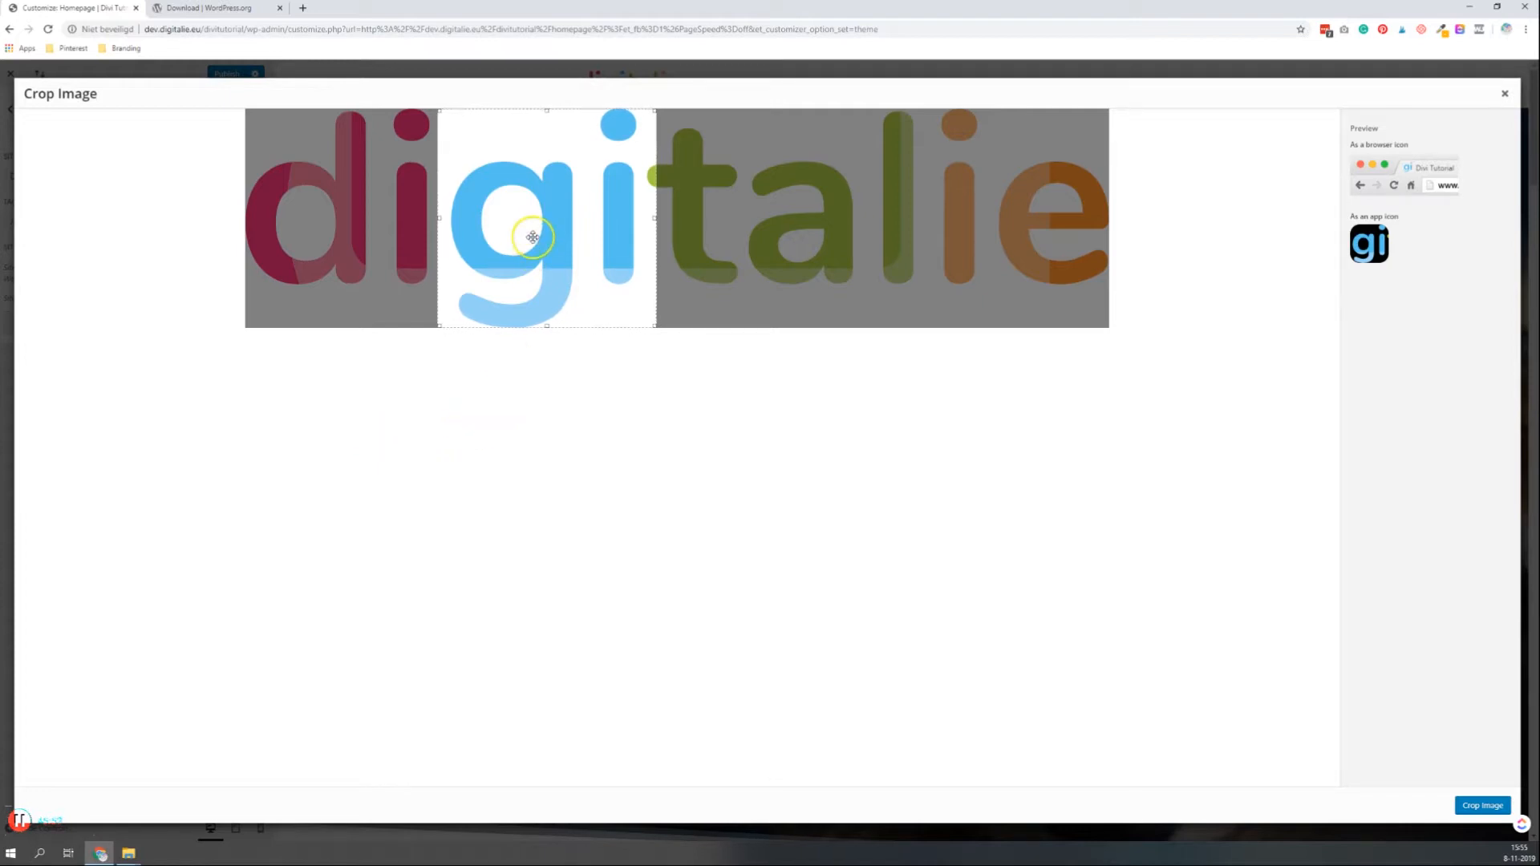
drag(533, 236, 308, 239)
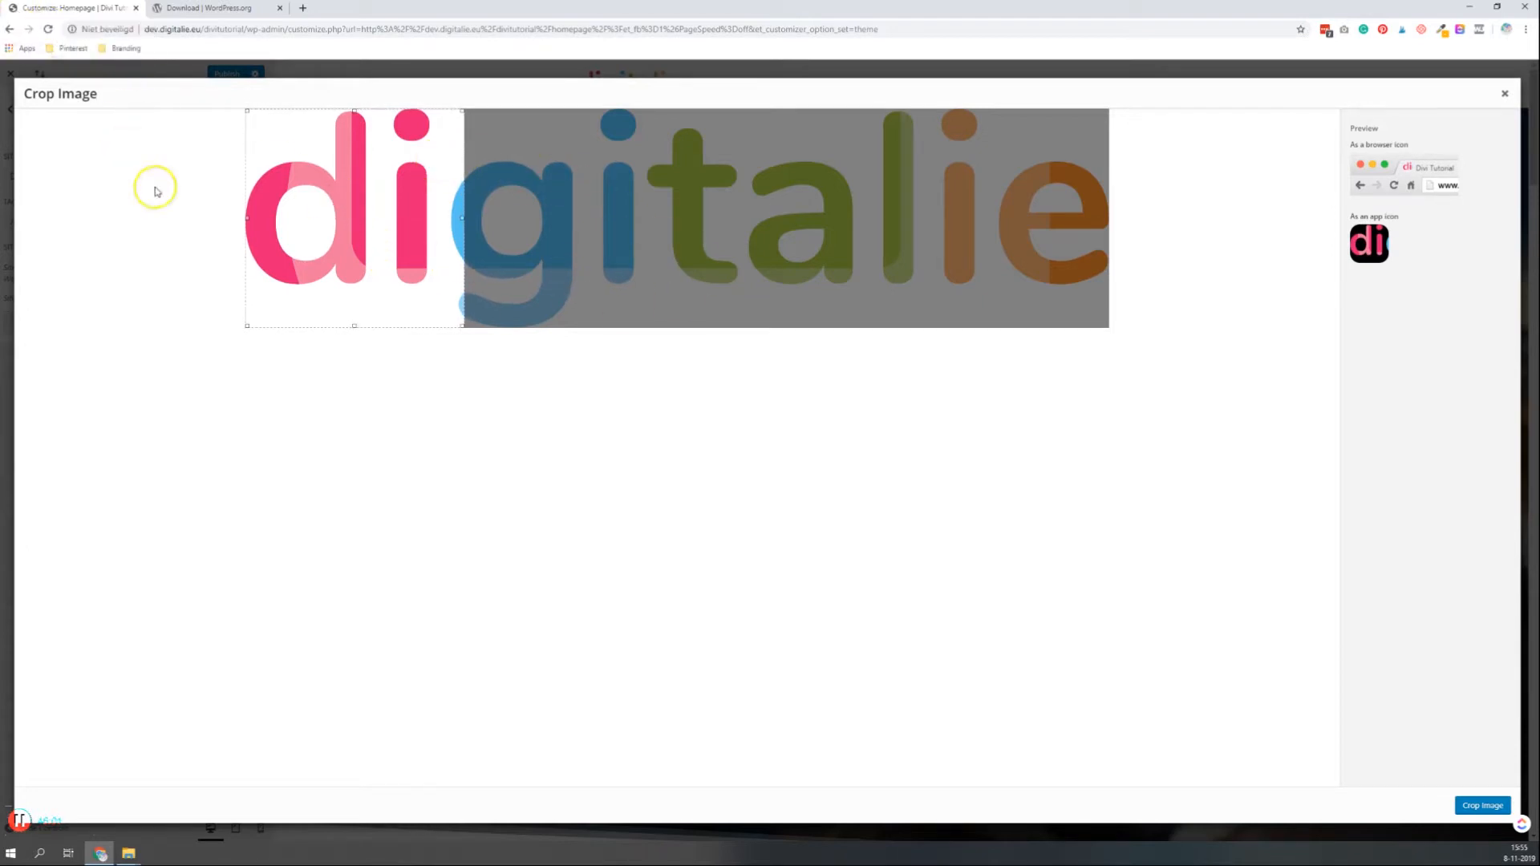
click(1483, 808)
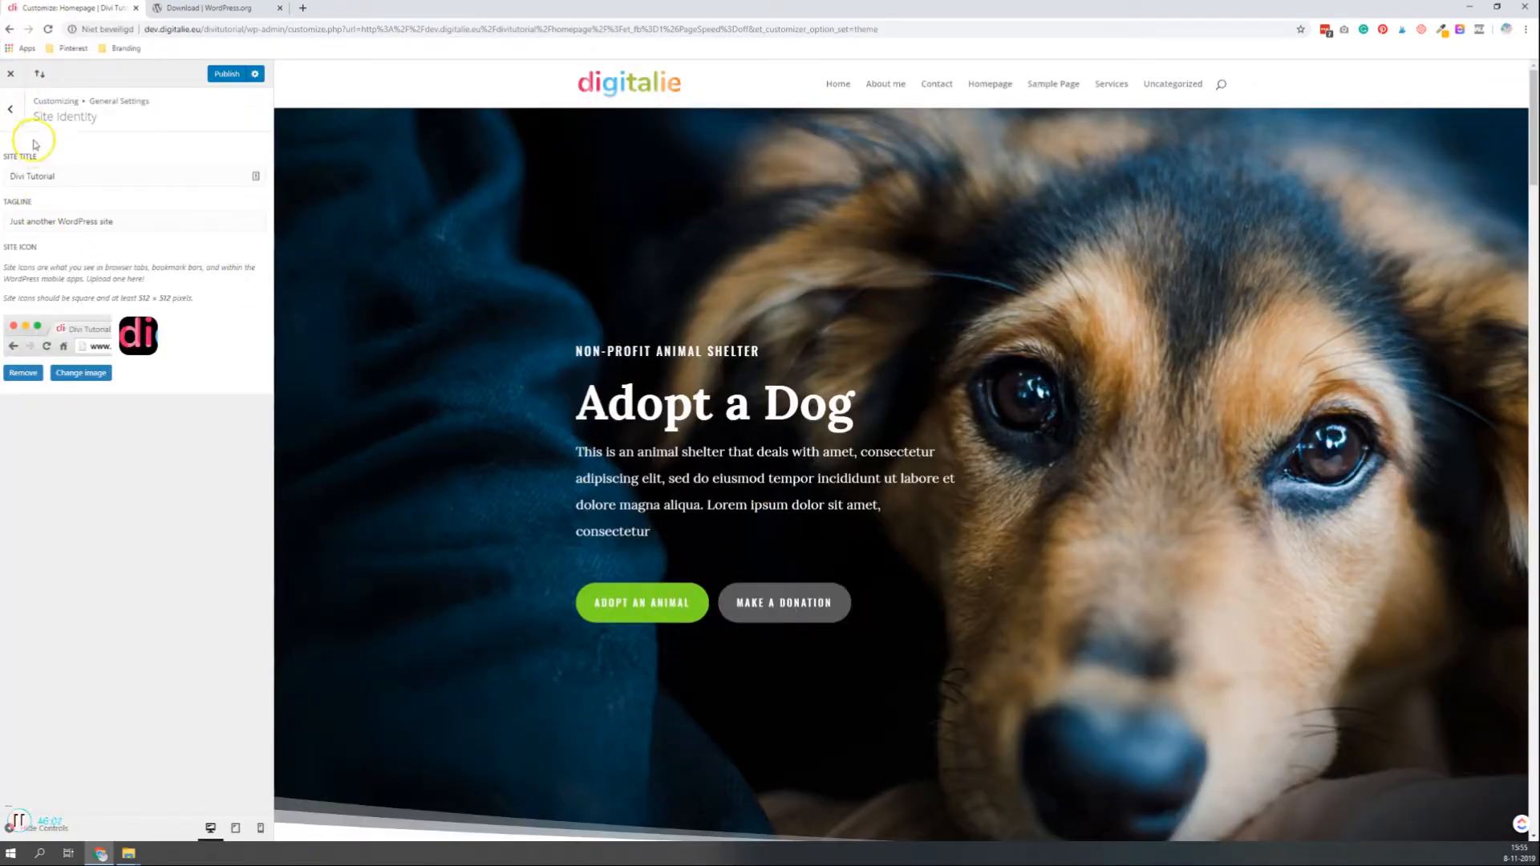
Open the Layout Settings and preview the boxed layout, leaving it disabled
click(16, 123)
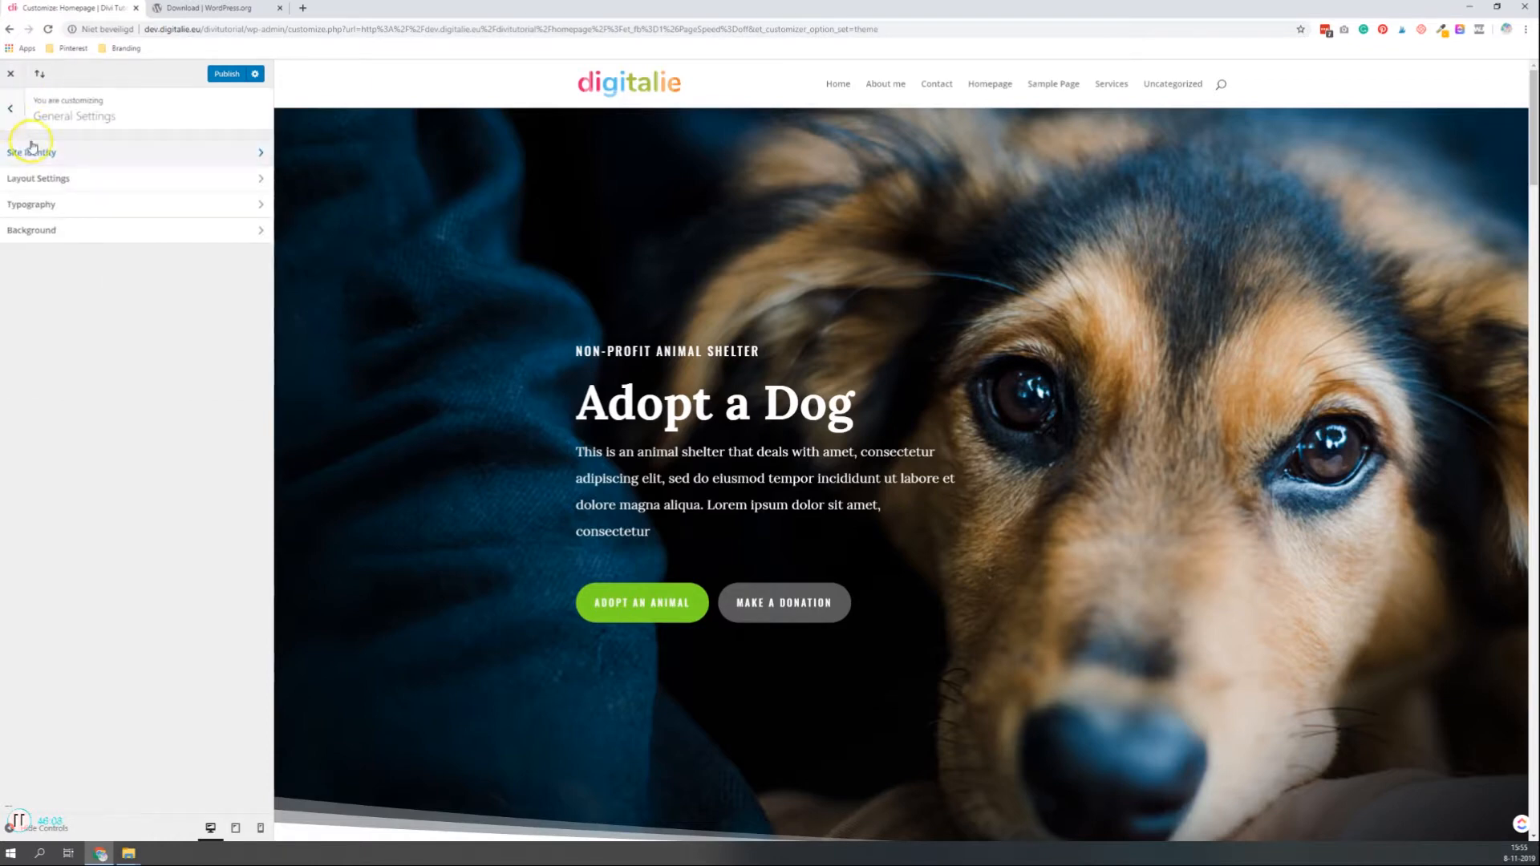
click(92, 180)
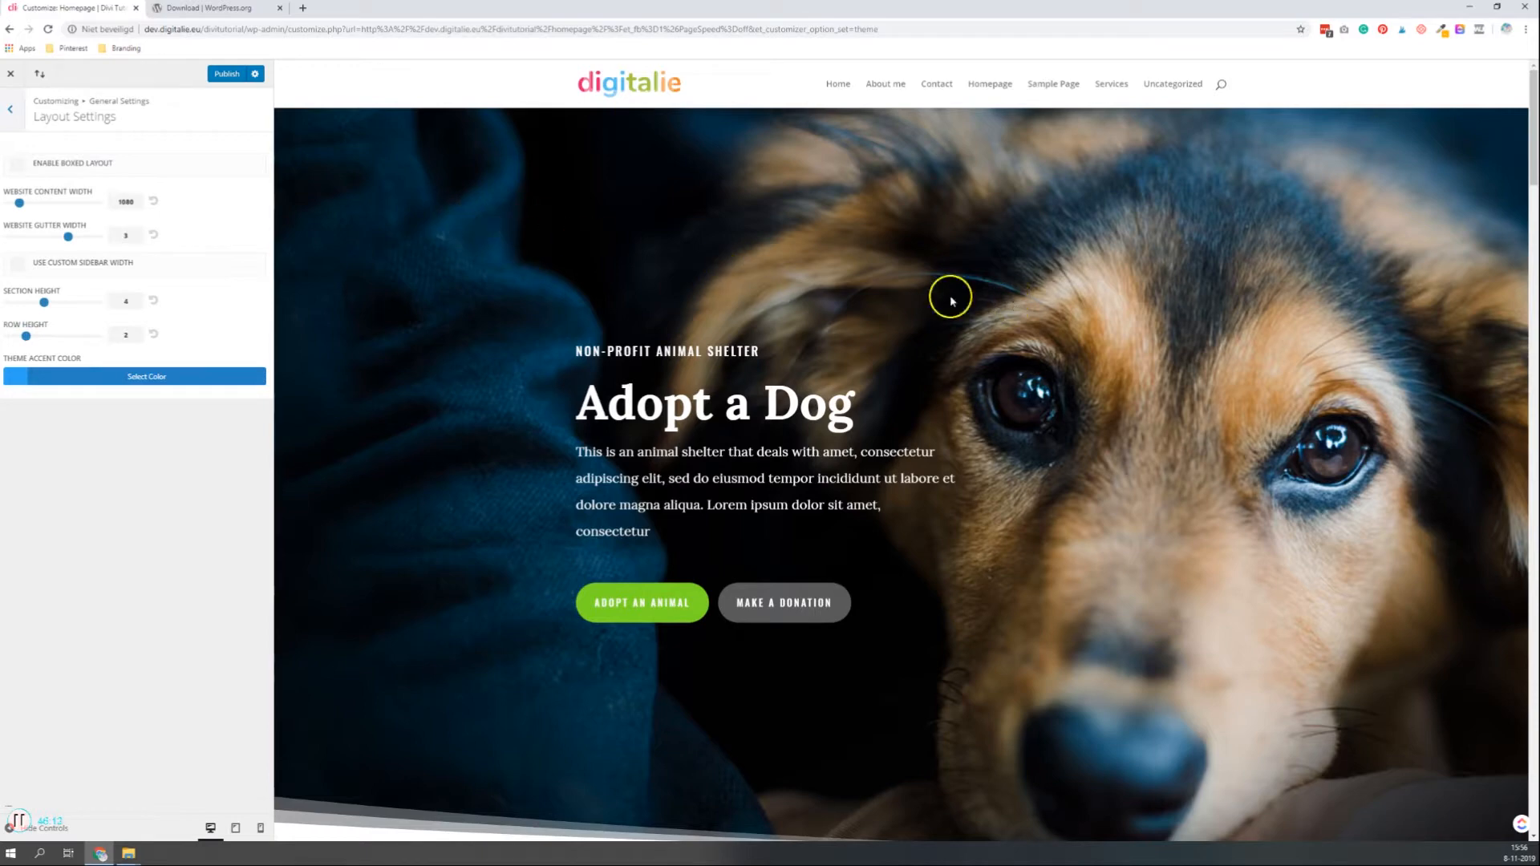
click(100, 166)
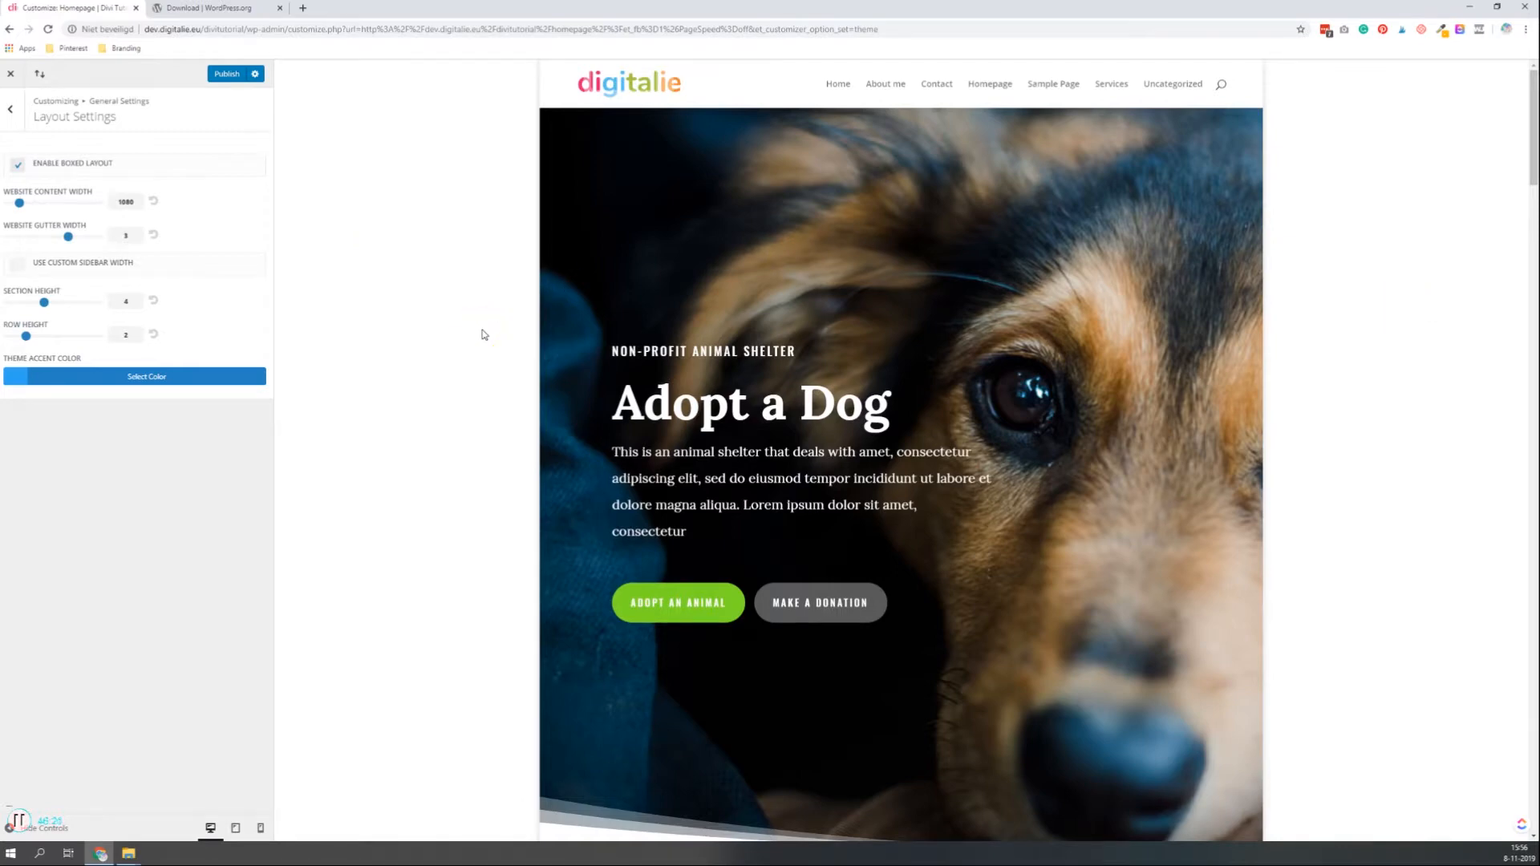
click(17, 166)
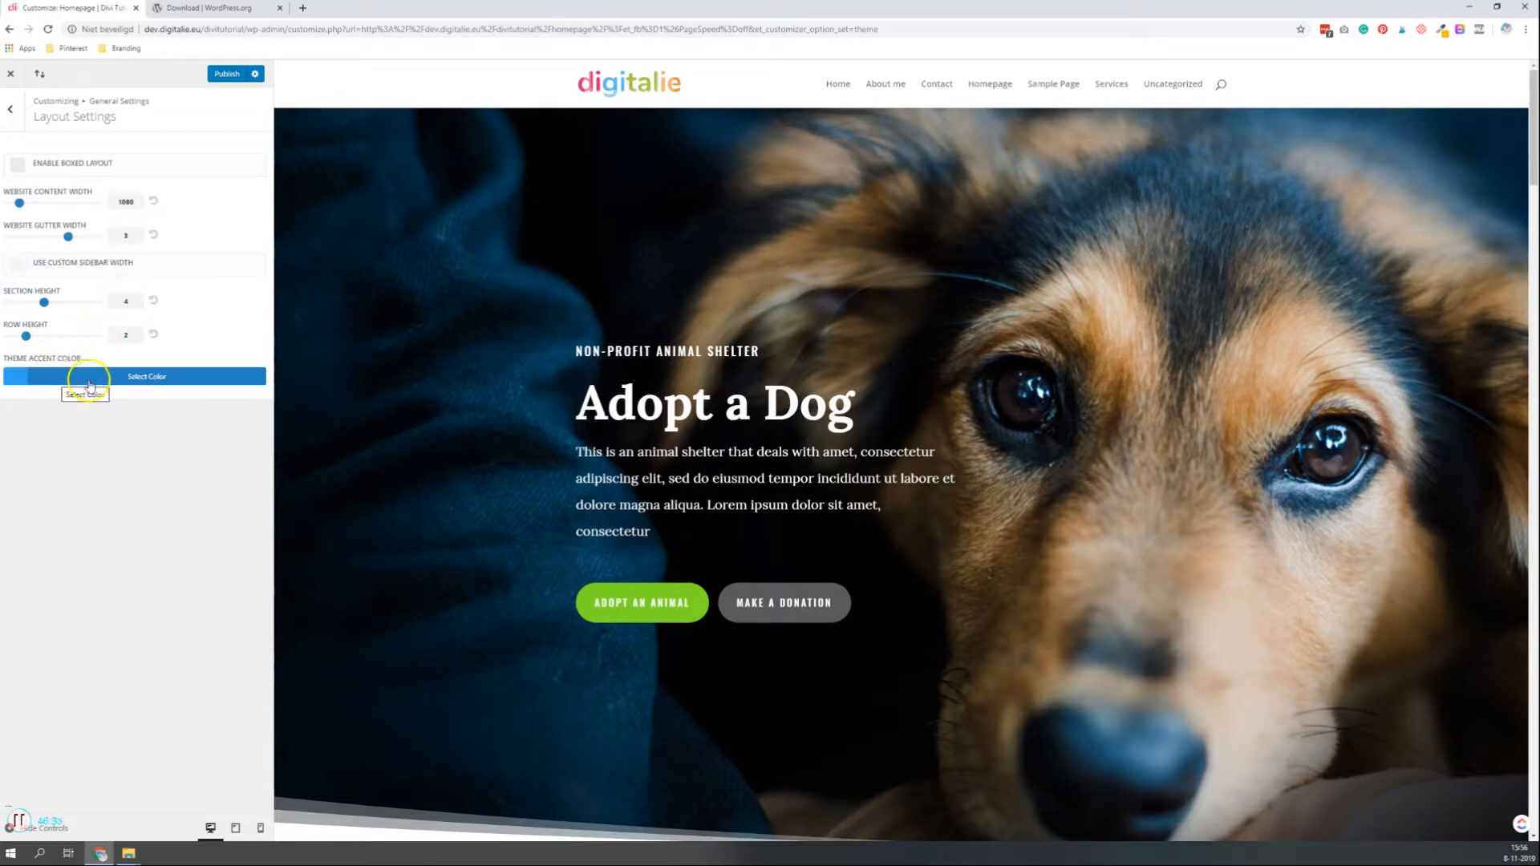
Set the theme accent color to the green palette swatch and return to General Settings
click(140, 378)
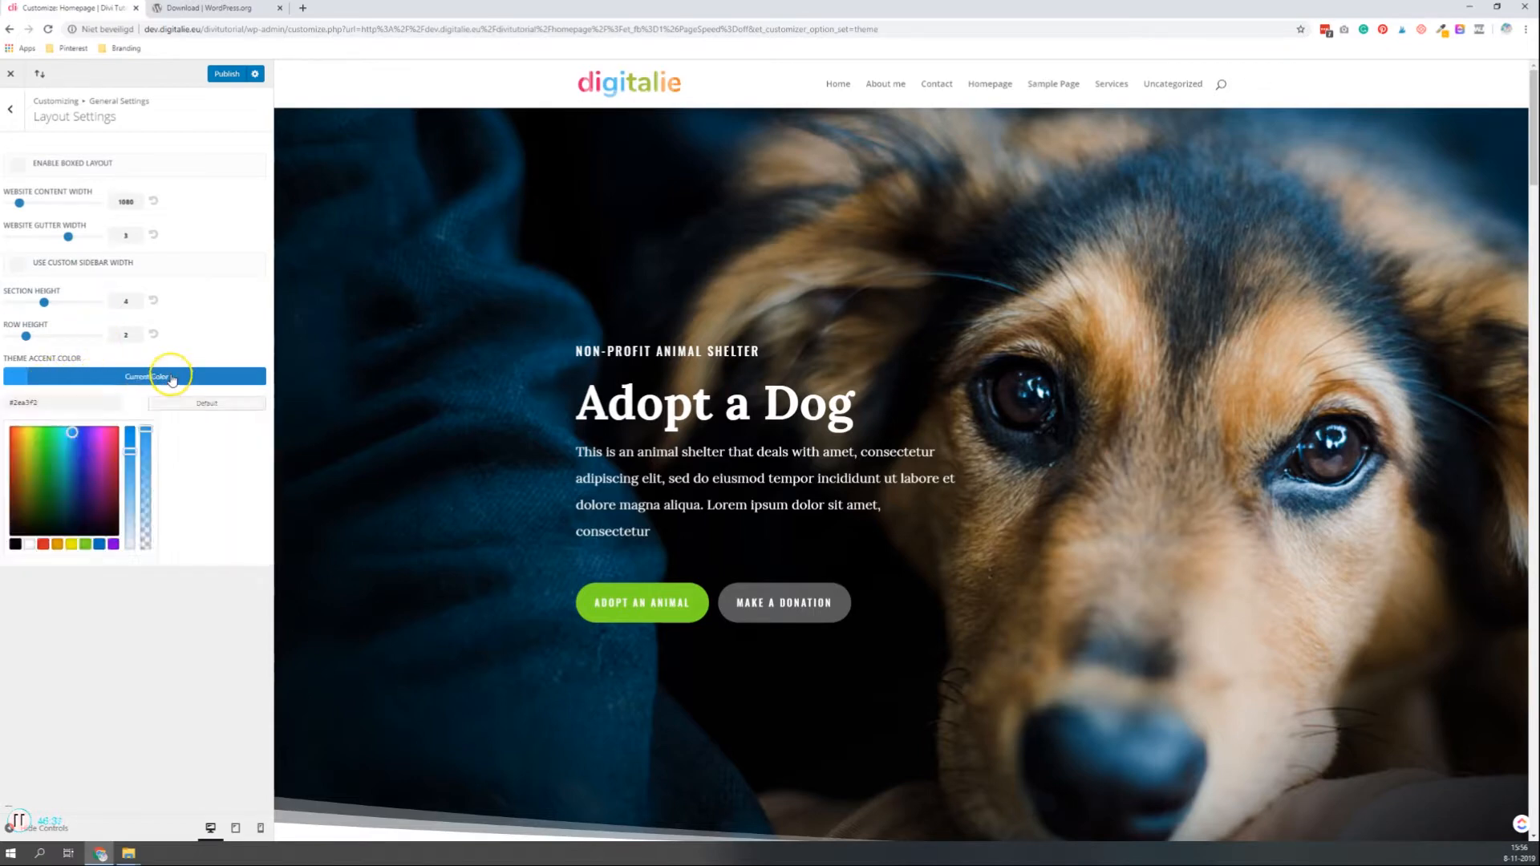
click(86, 545)
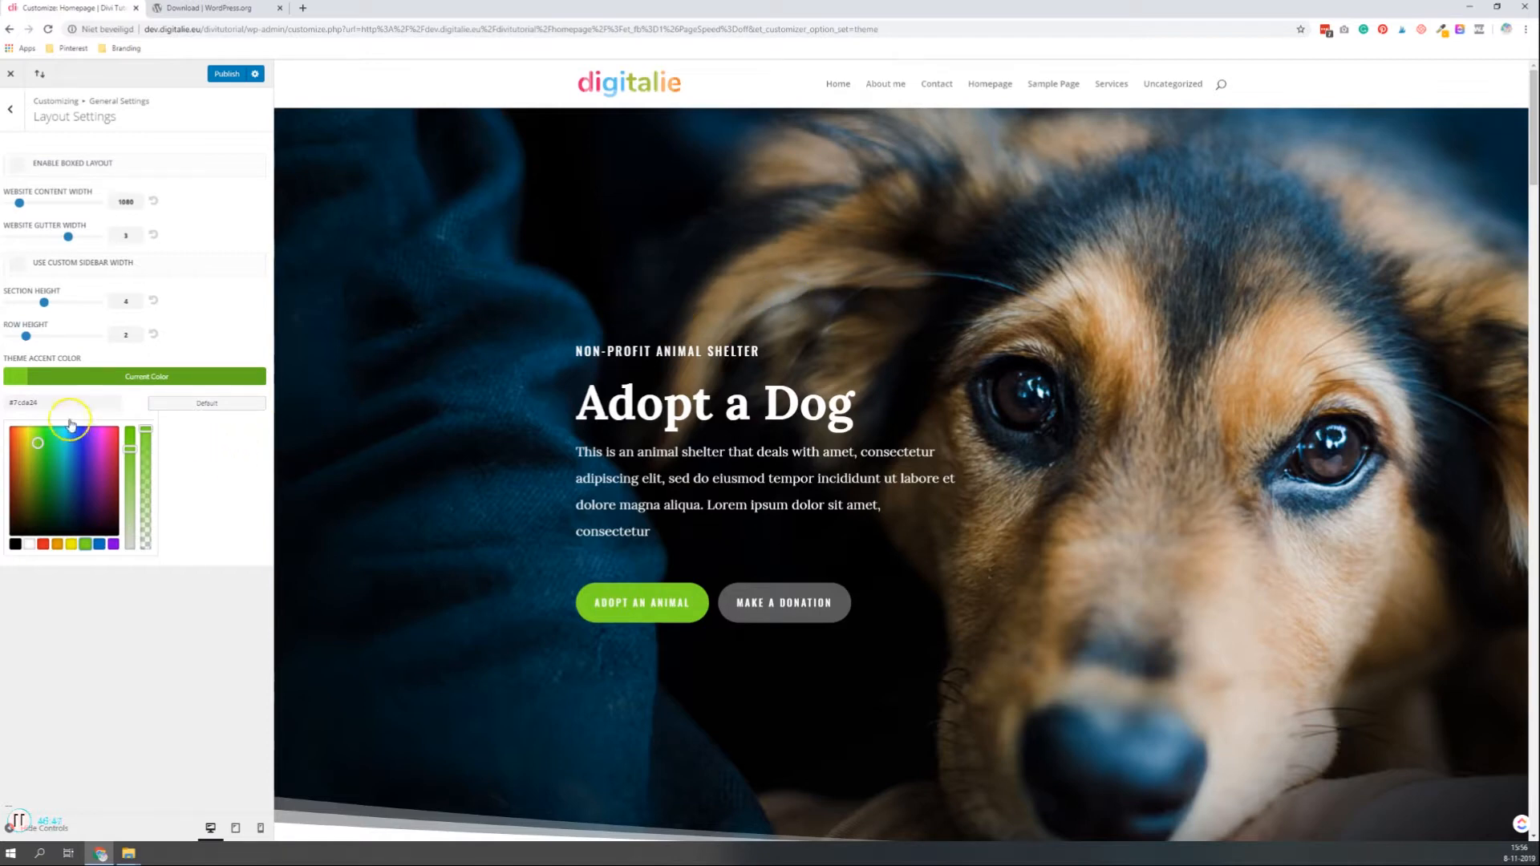
click(15, 113)
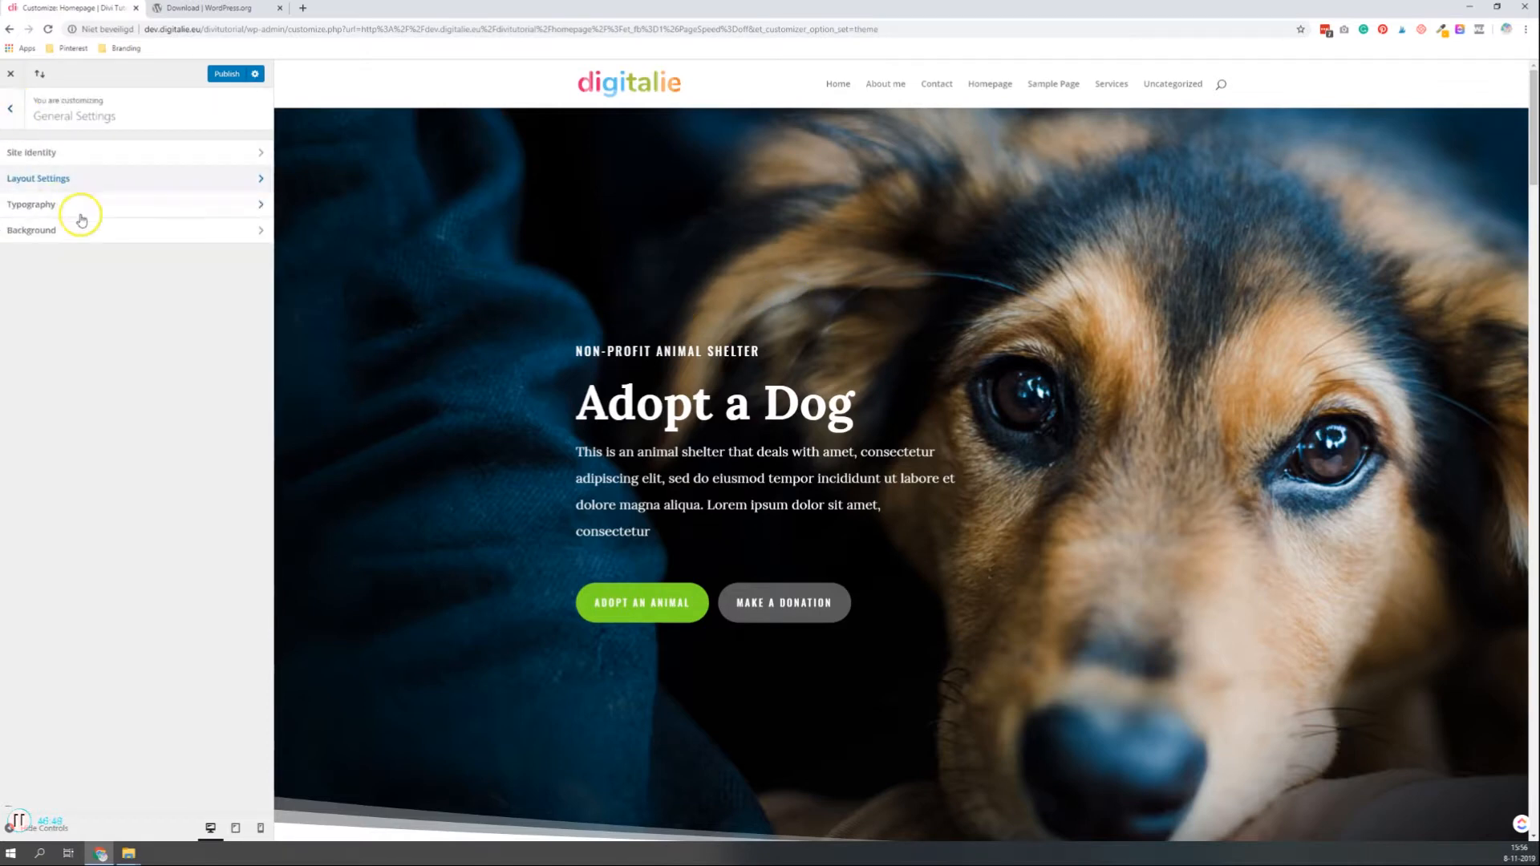
Open the Typography settings and set the header font to Abel
click(80, 204)
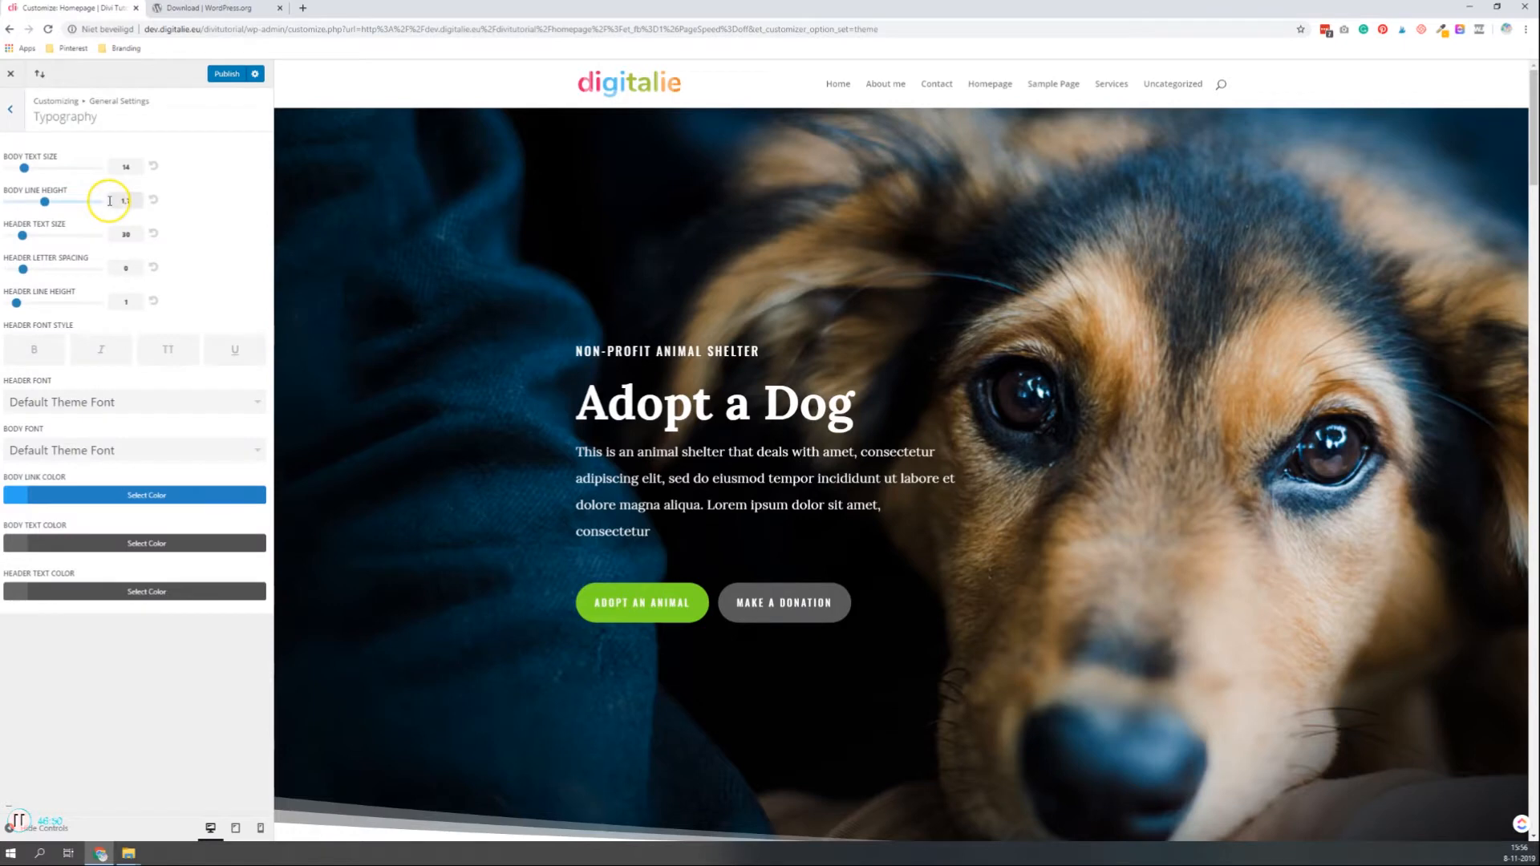
click(146, 405)
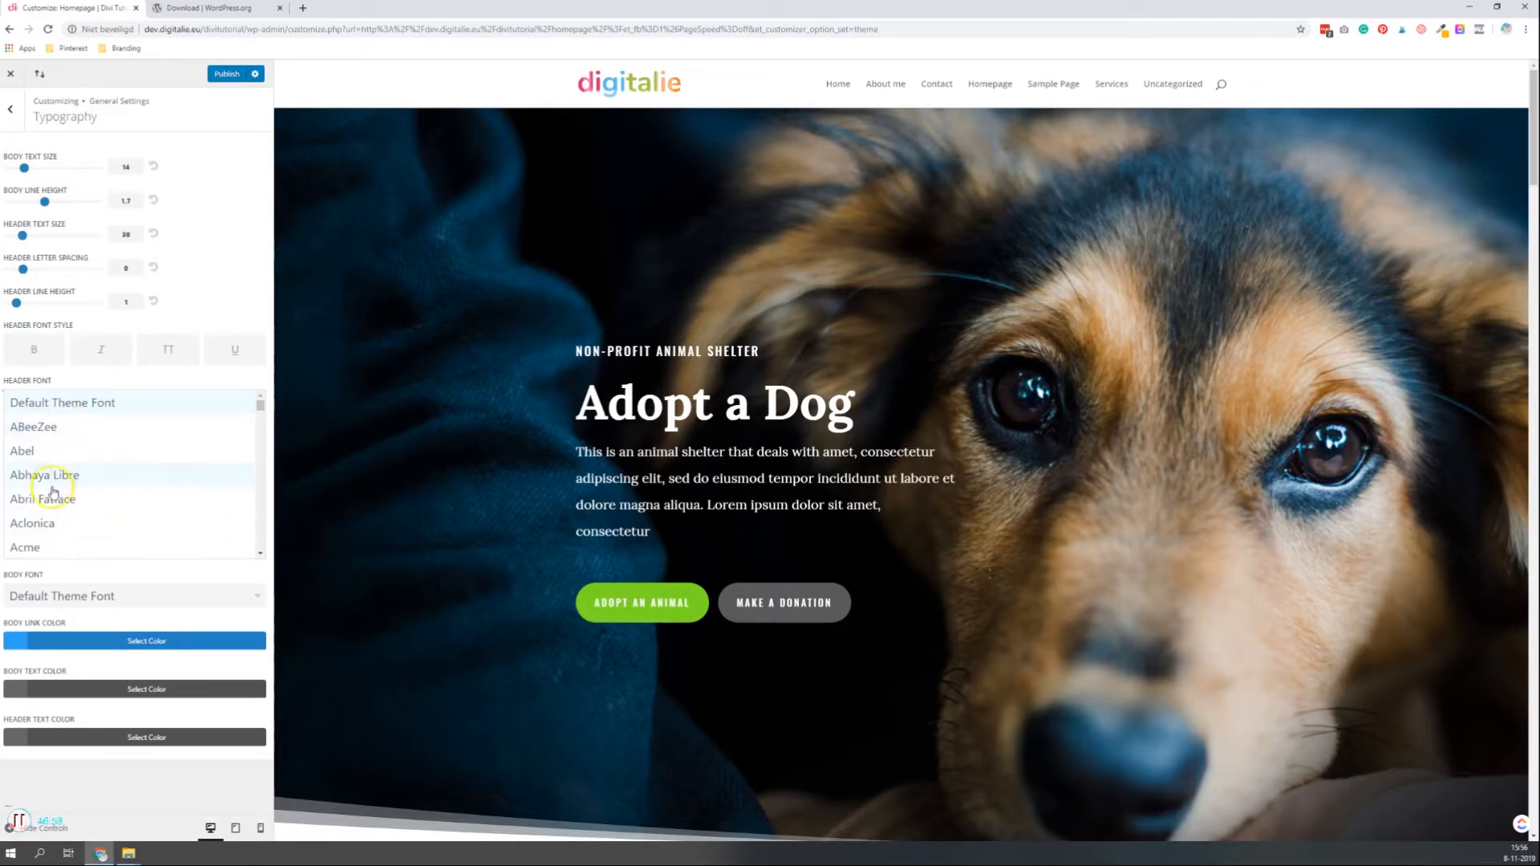
click(117, 499)
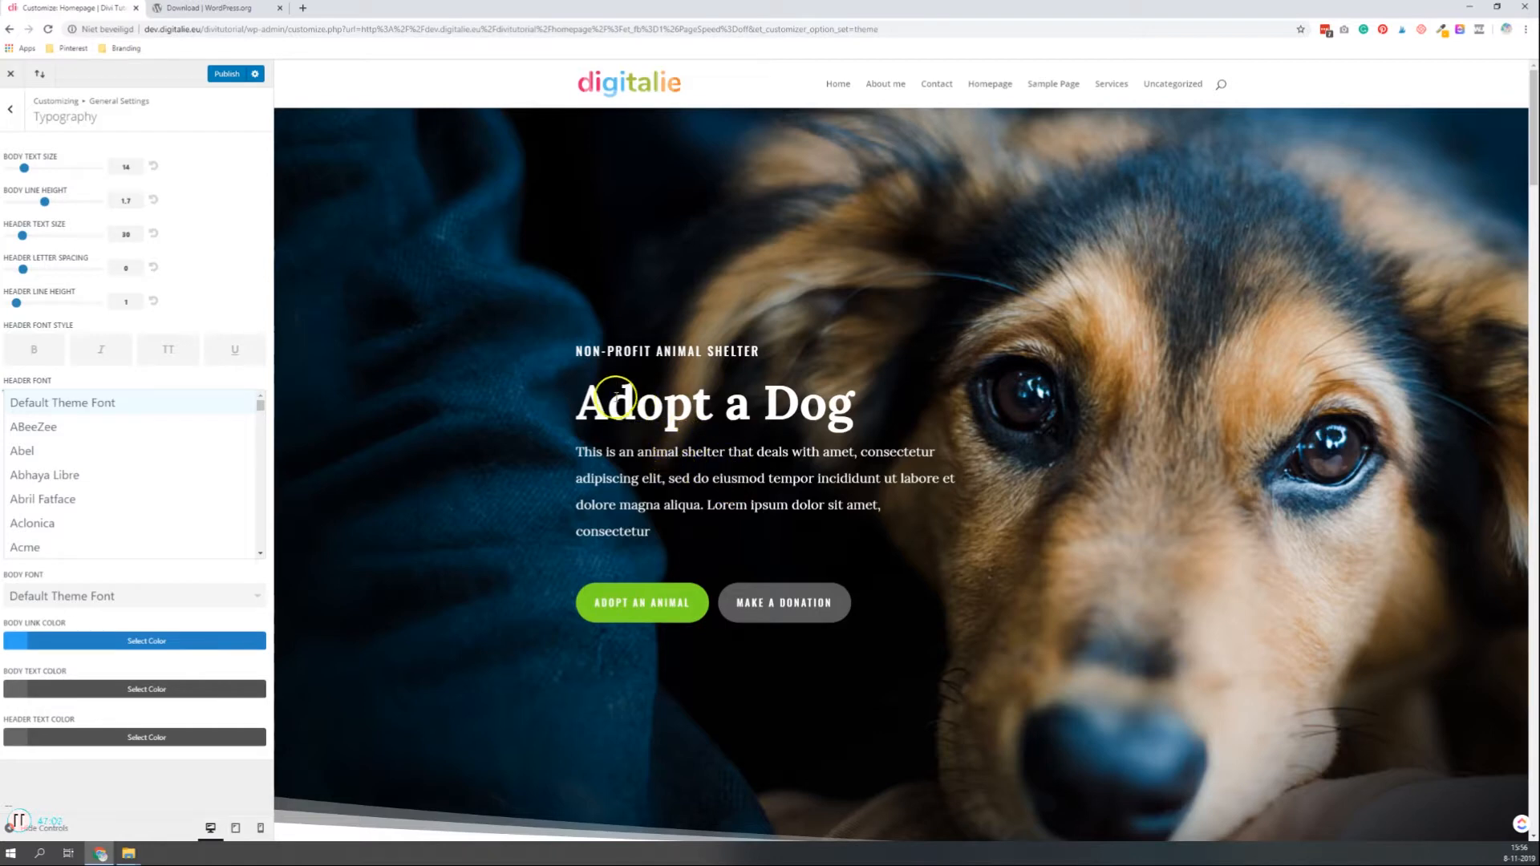
drag(589, 405, 663, 411)
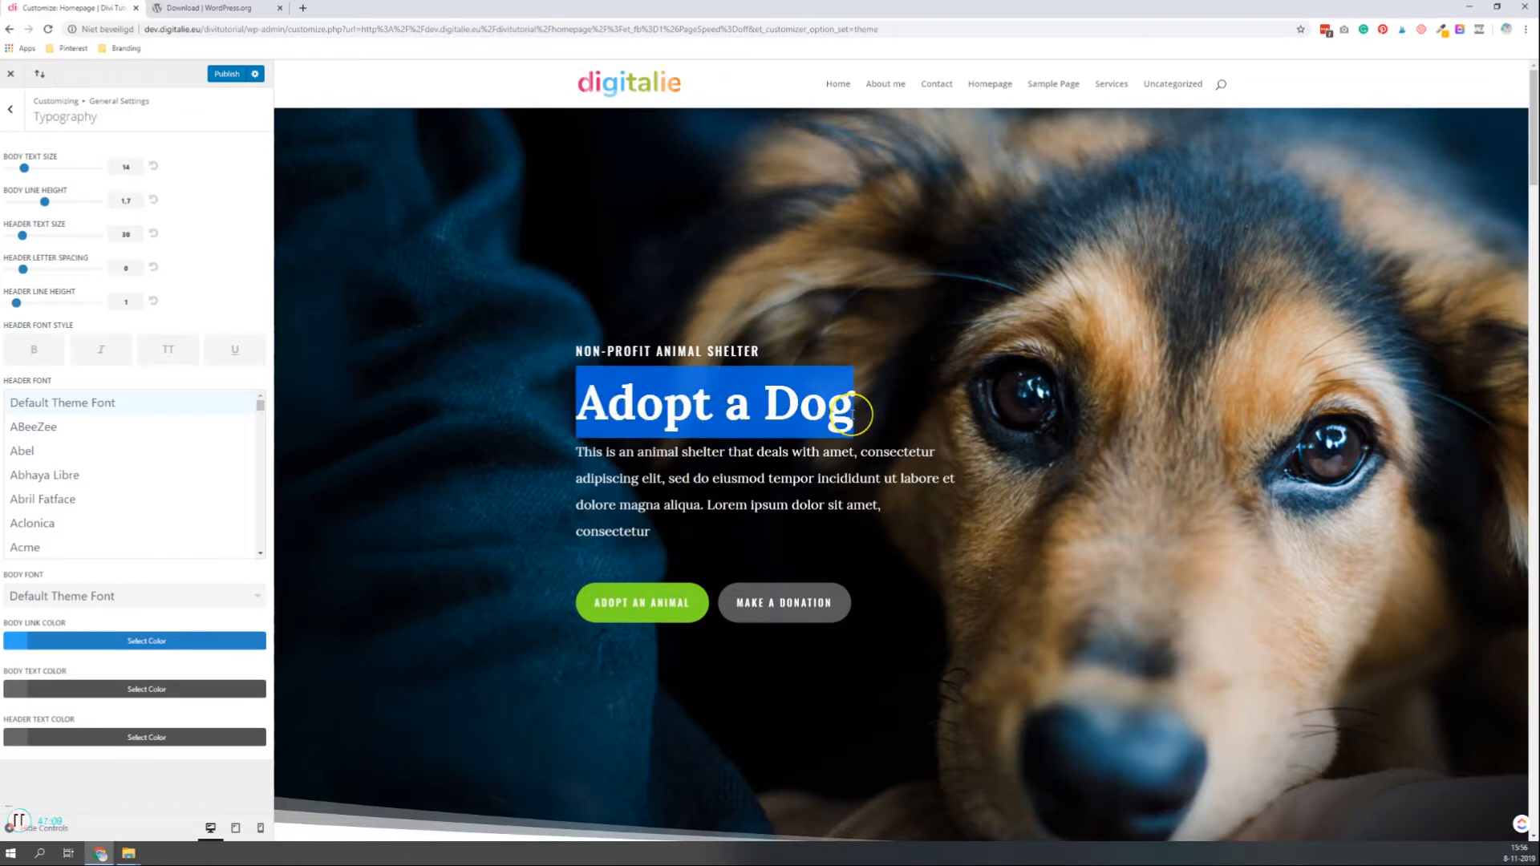
click(769, 399)
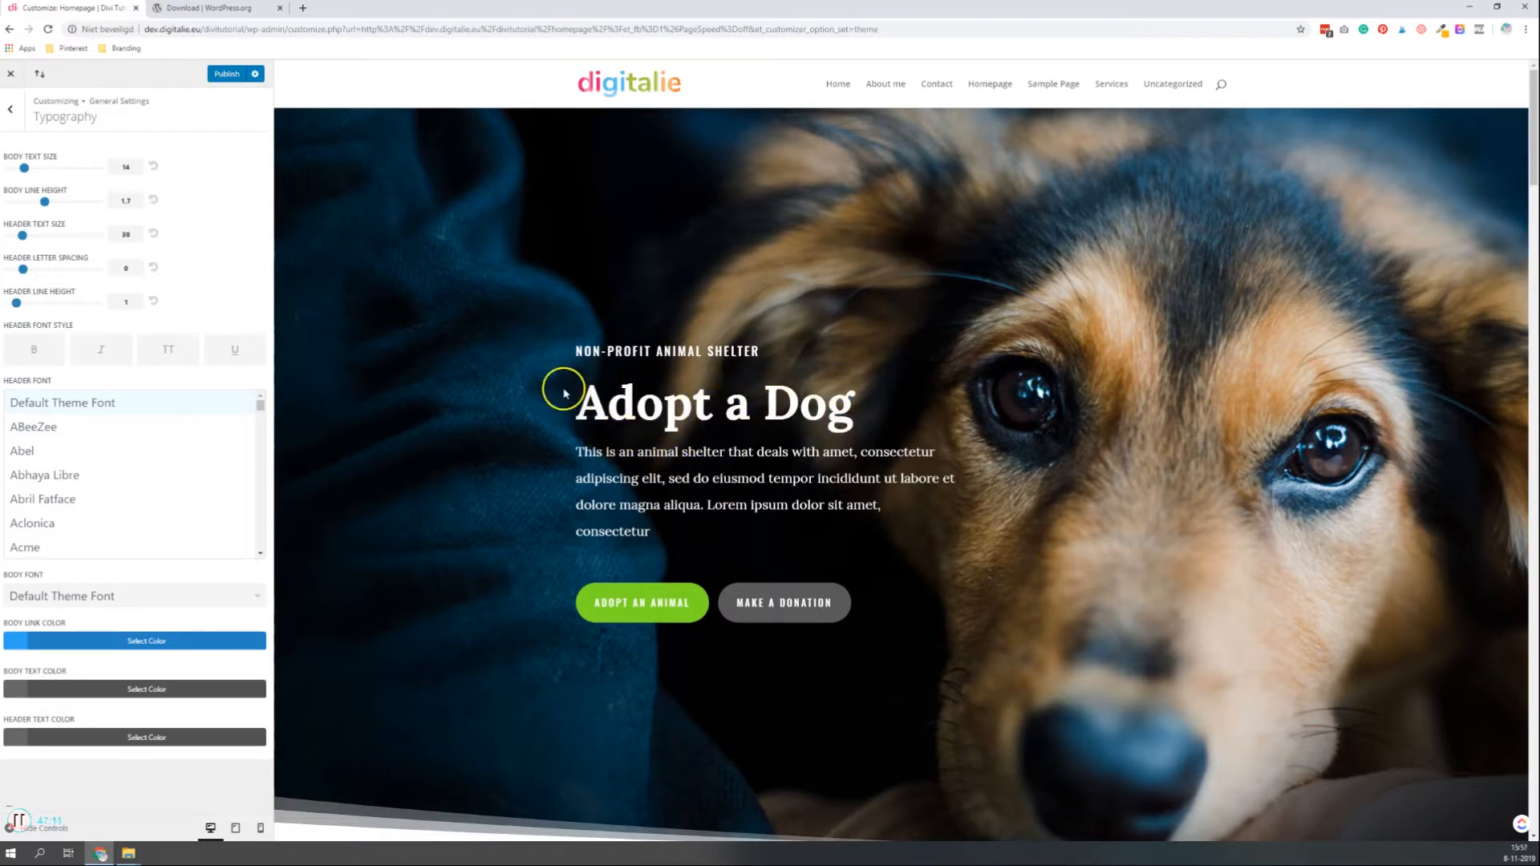
drag(561, 345, 794, 405)
click(794, 405)
click(39, 451)
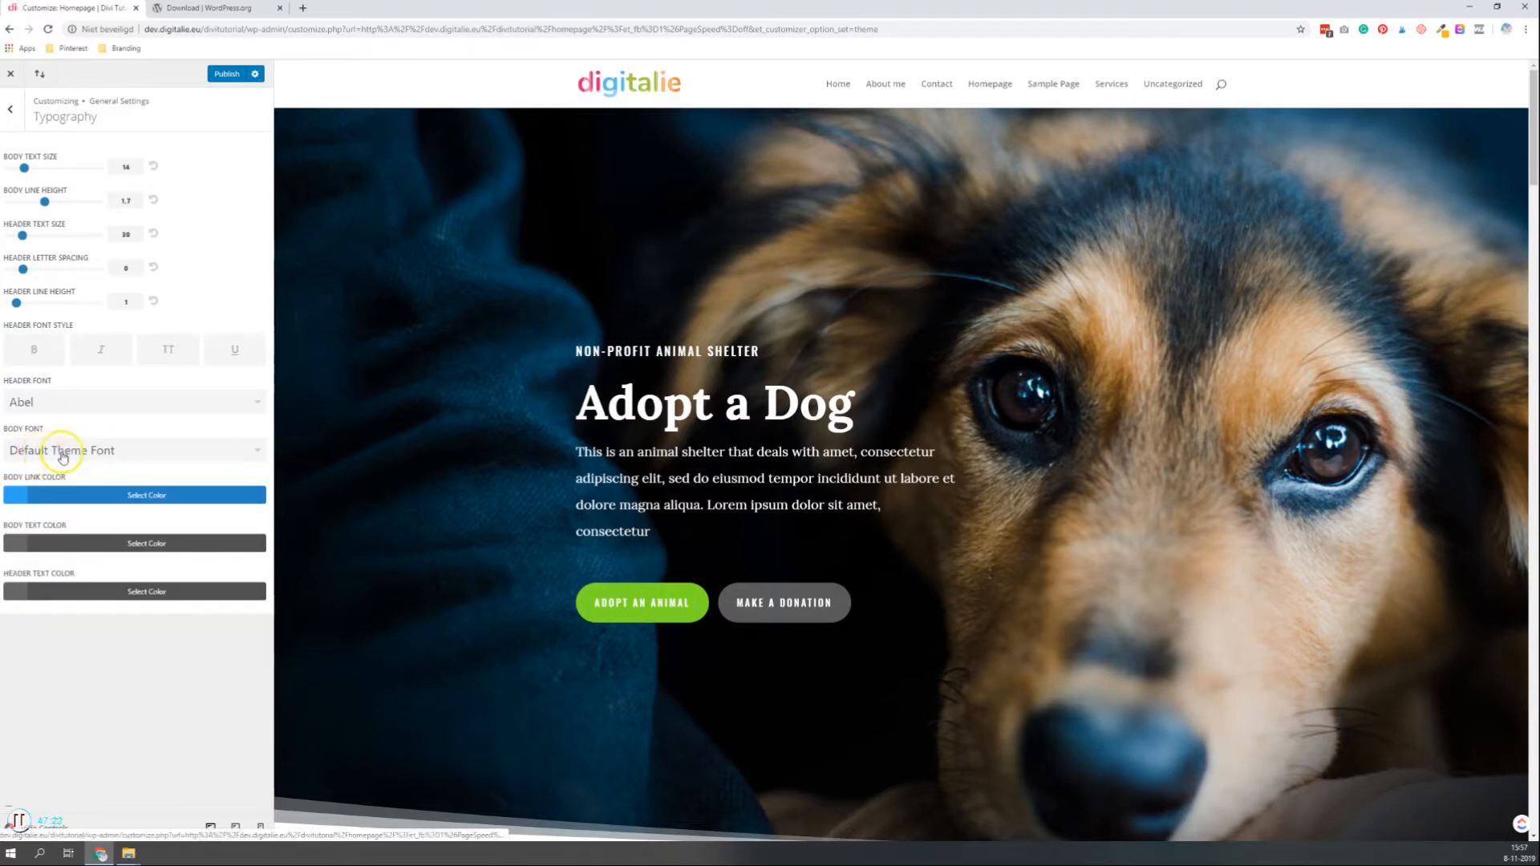
Try Aclonica and Advent Pro as the body font
click(70, 453)
click(97, 571)
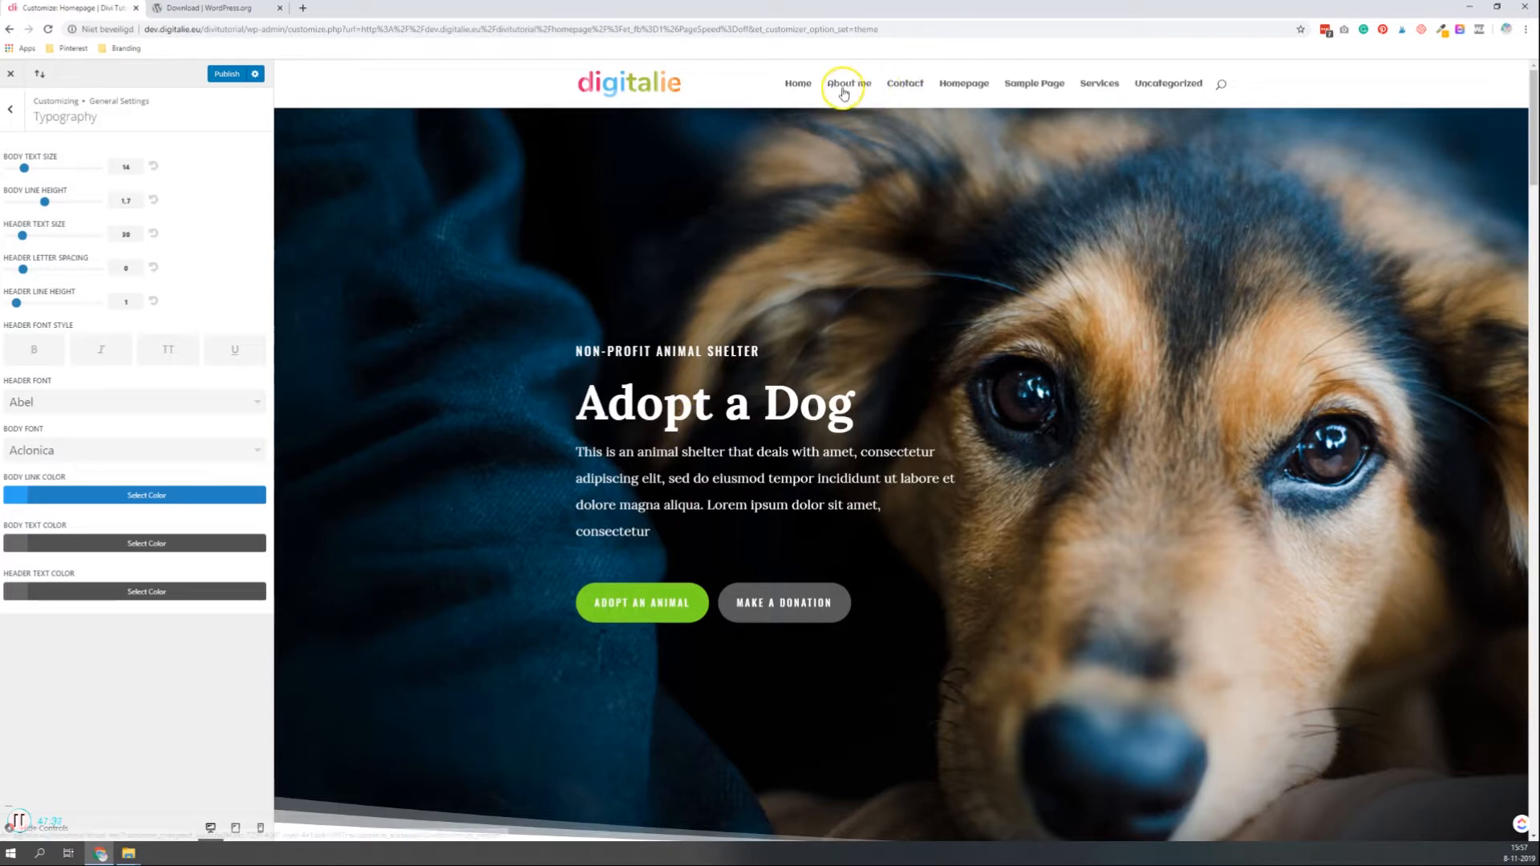
click(210, 448)
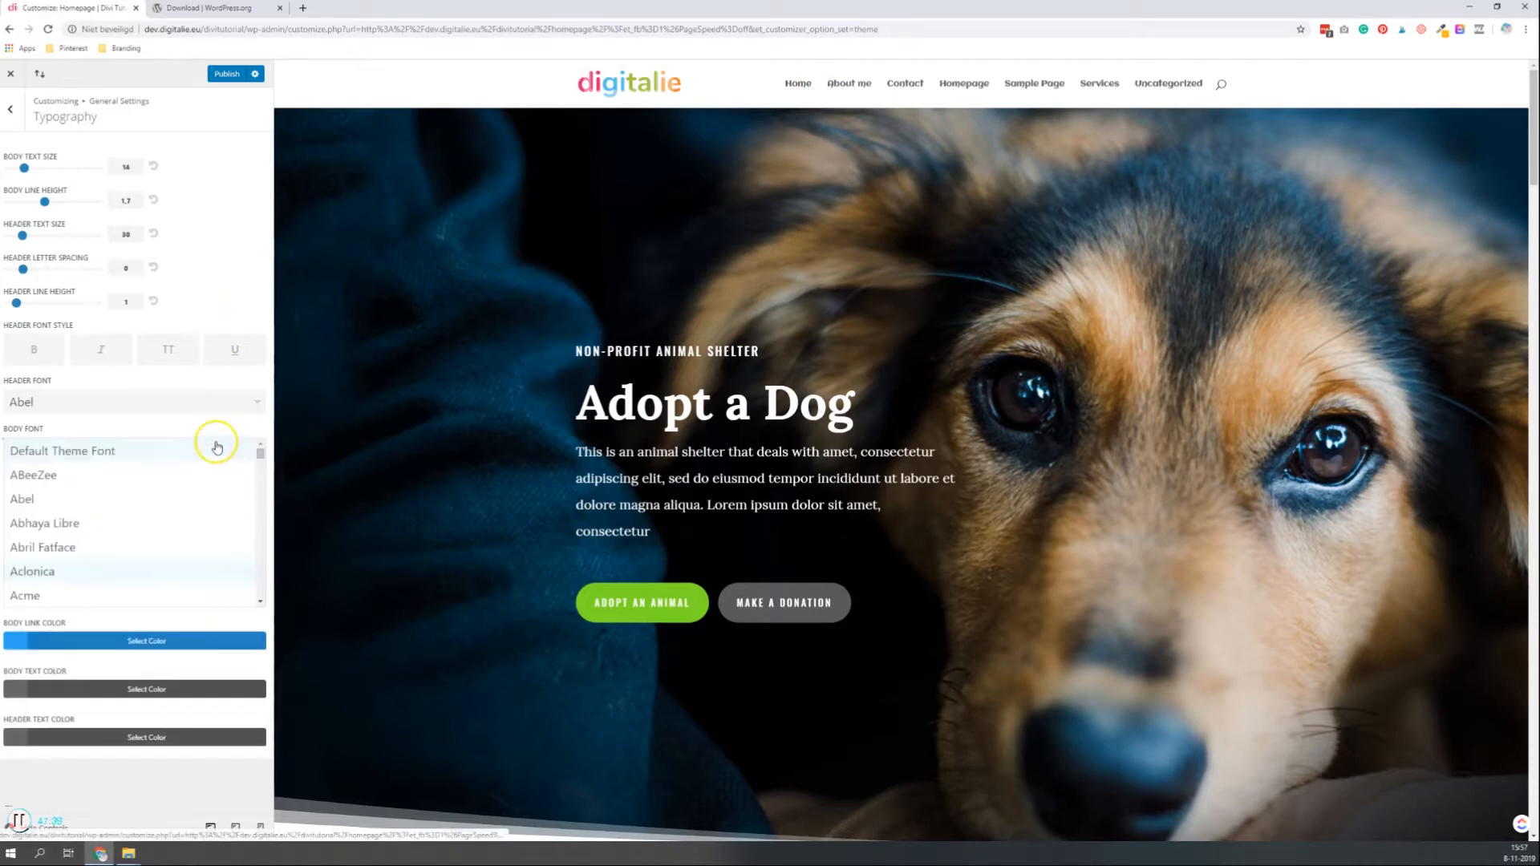
scroll(122, 522, down, 3)
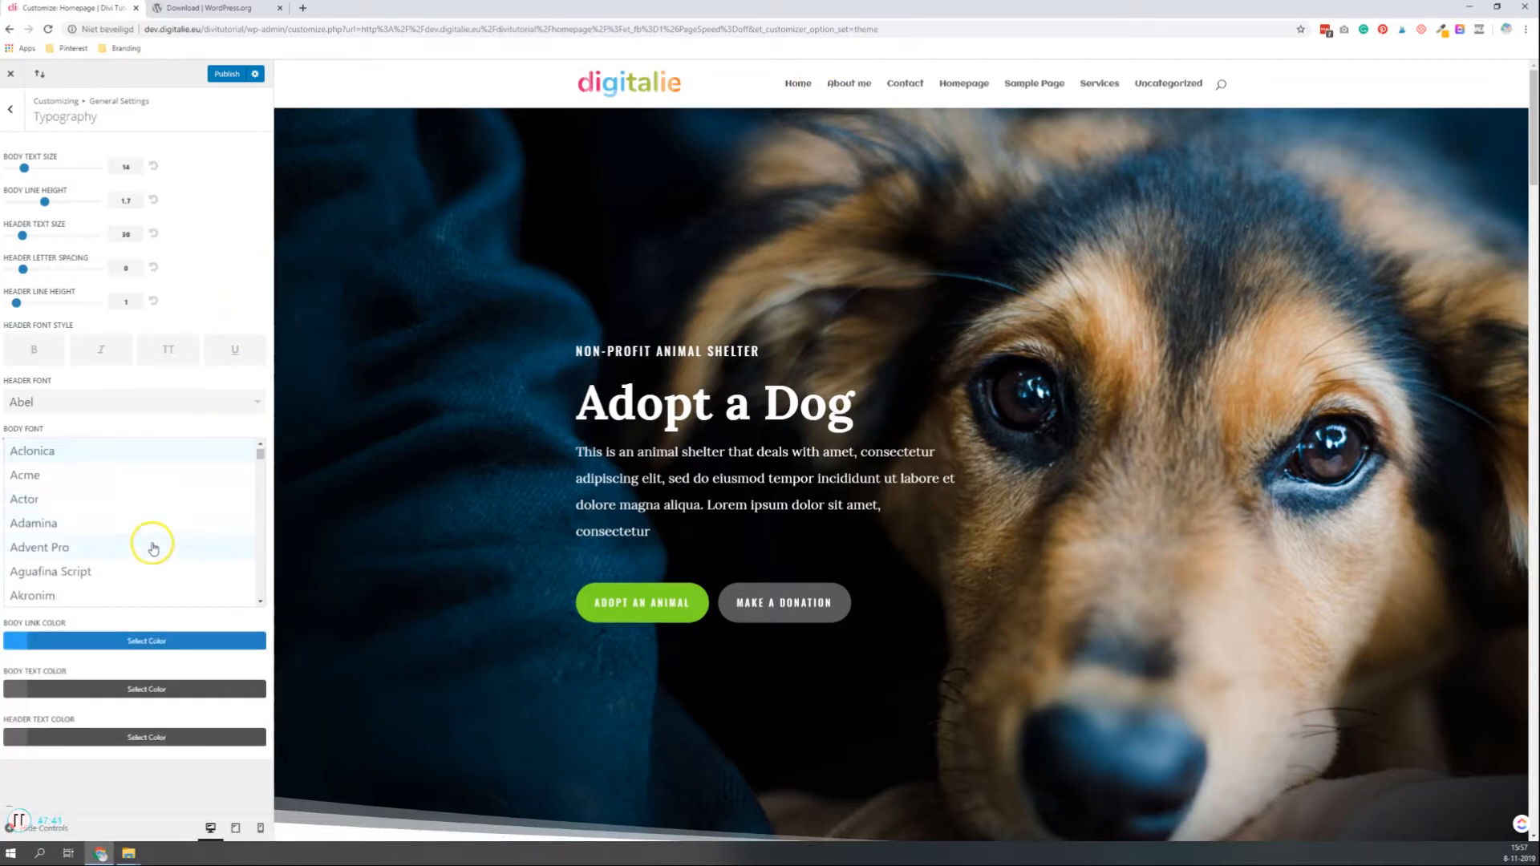
click(151, 542)
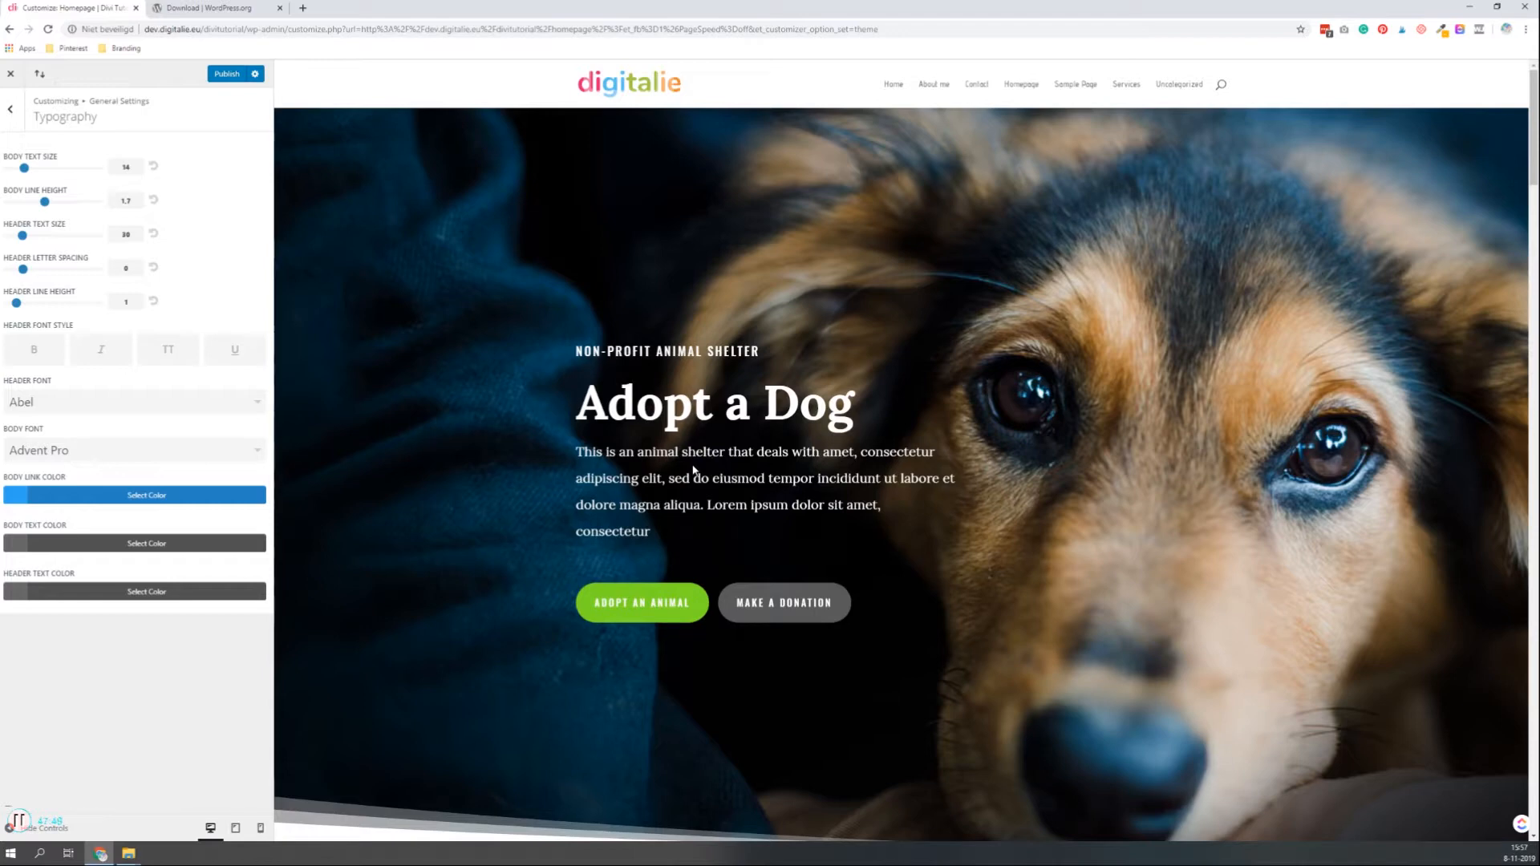
Set the body font to Alike and check the body text in the homepage preview
click(90, 461)
scroll(122, 497, down, 4)
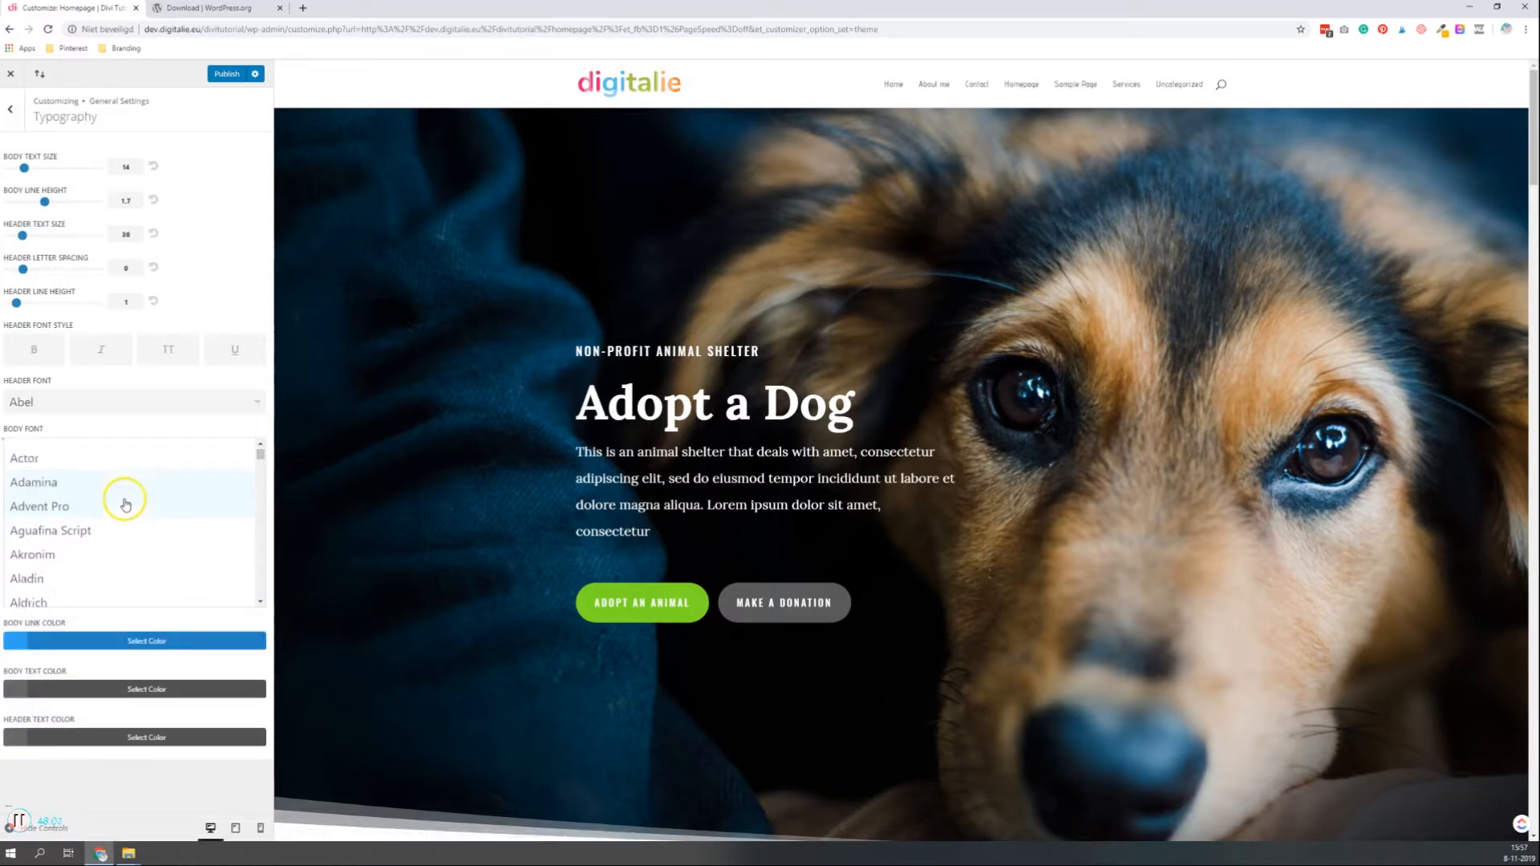
click(122, 499)
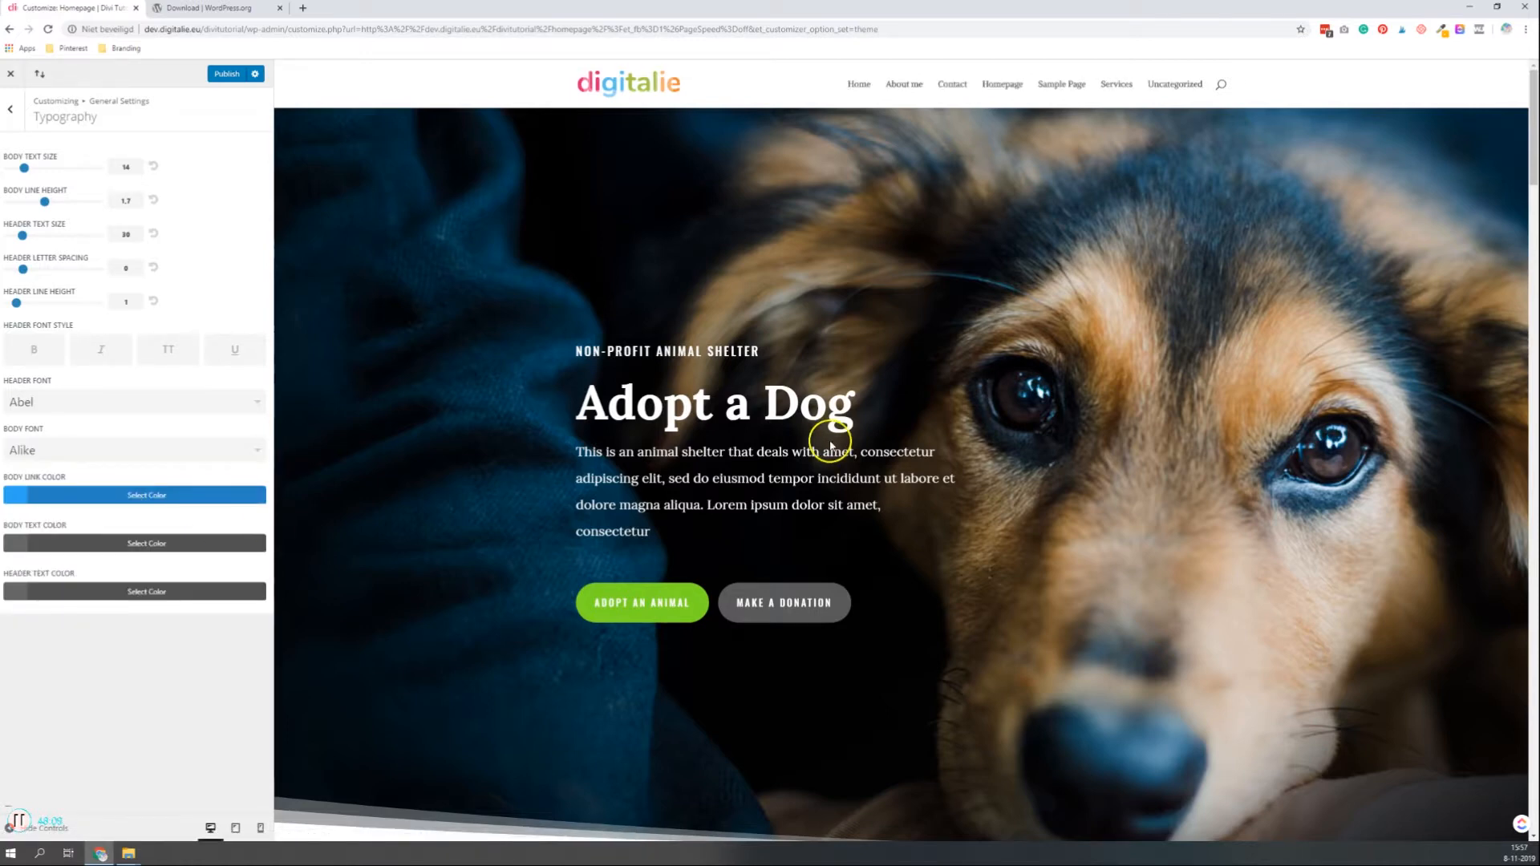
drag(591, 452, 683, 545)
click(683, 545)
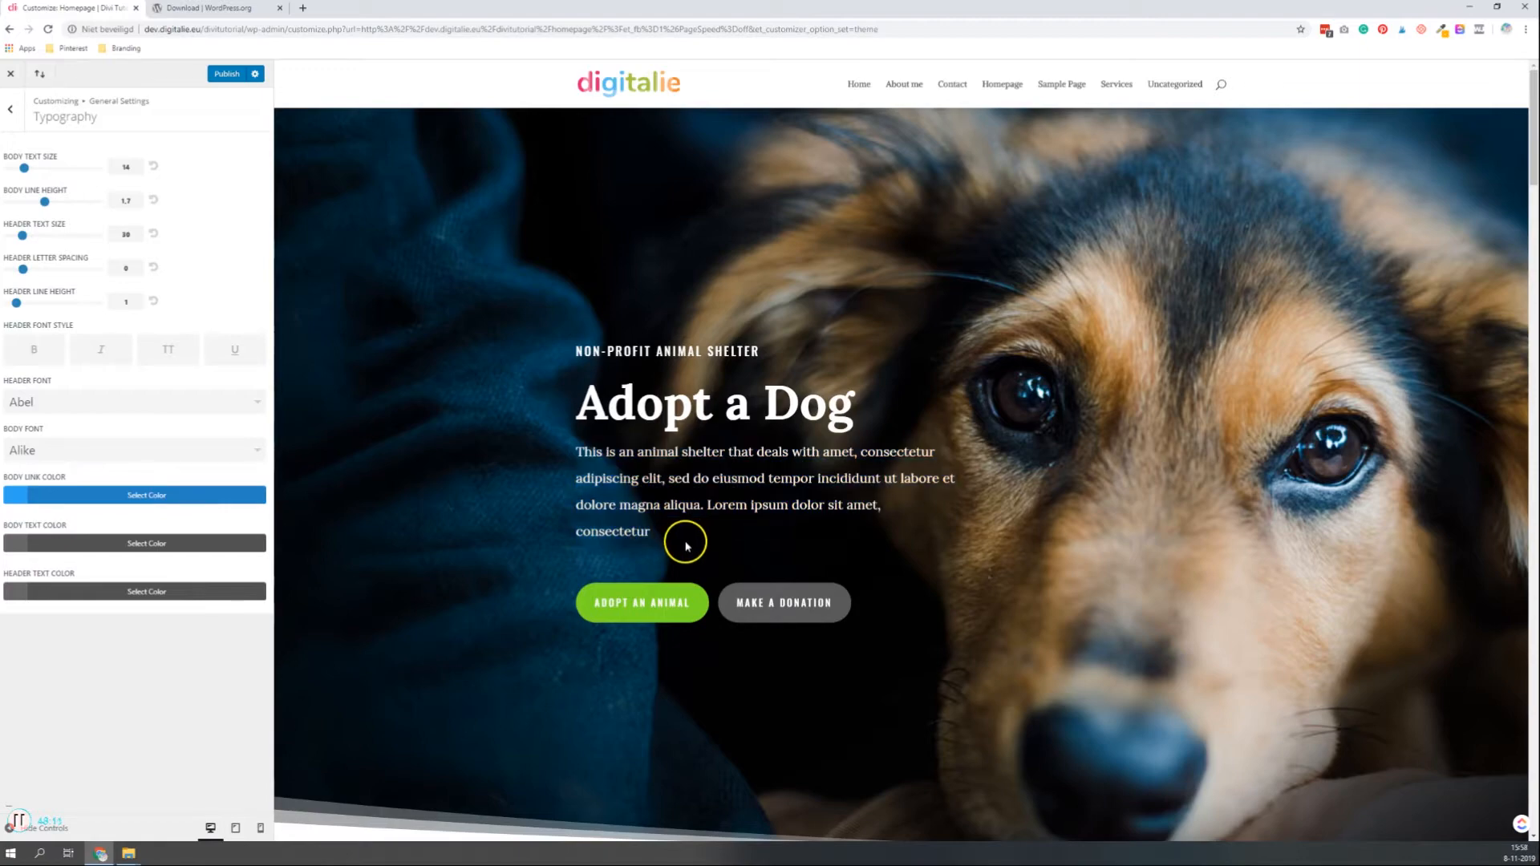
scroll(682, 533, down, 9)
drag(621, 385, 674, 458)
click(862, 414)
scroll(639, 563, up, 9)
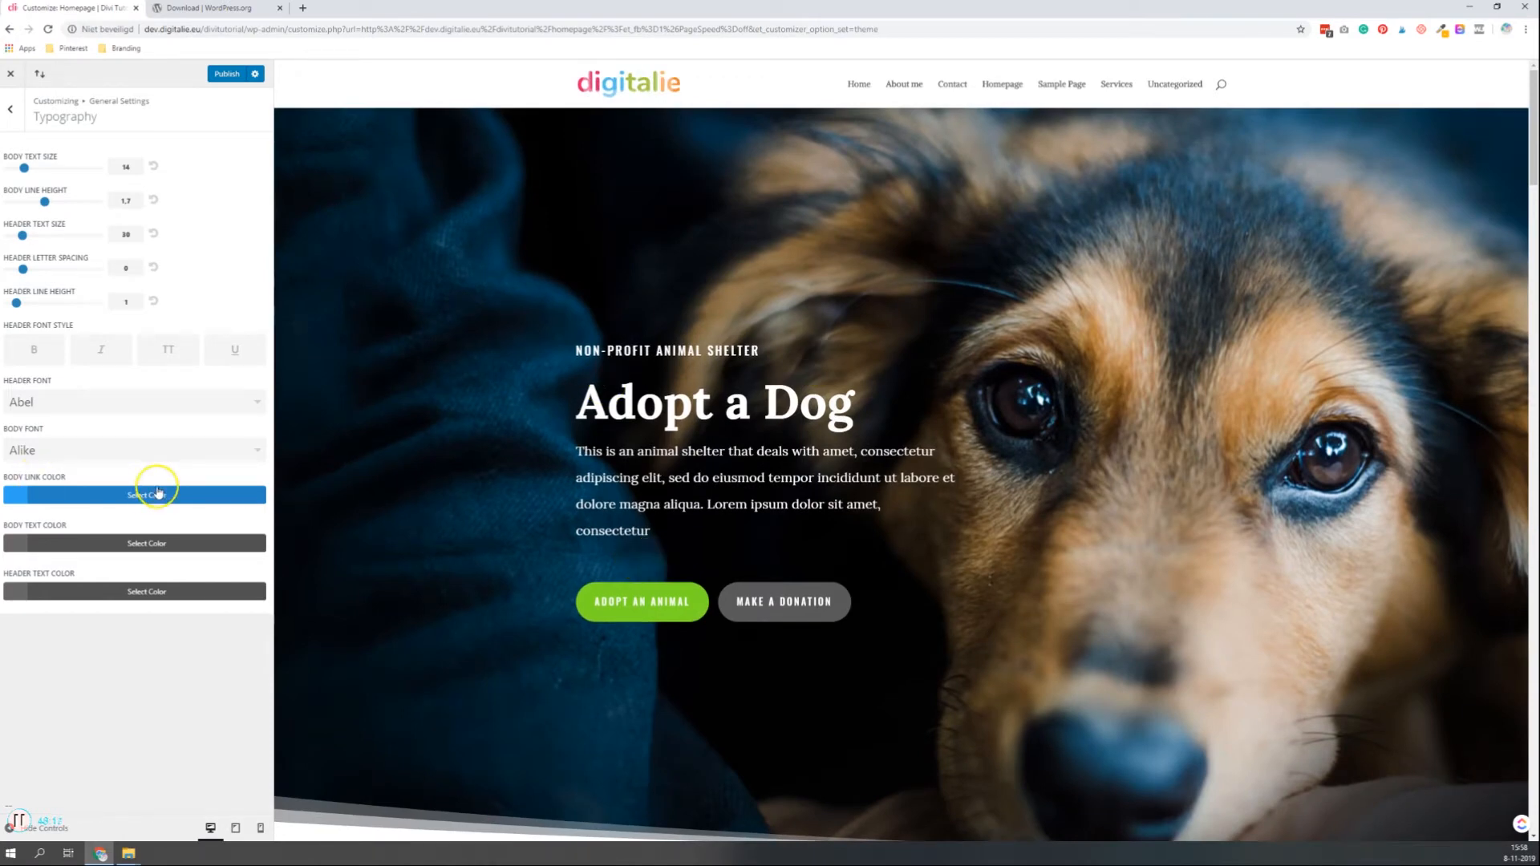
Set the body link color to the green palette swatch and return to General Settings
click(83, 493)
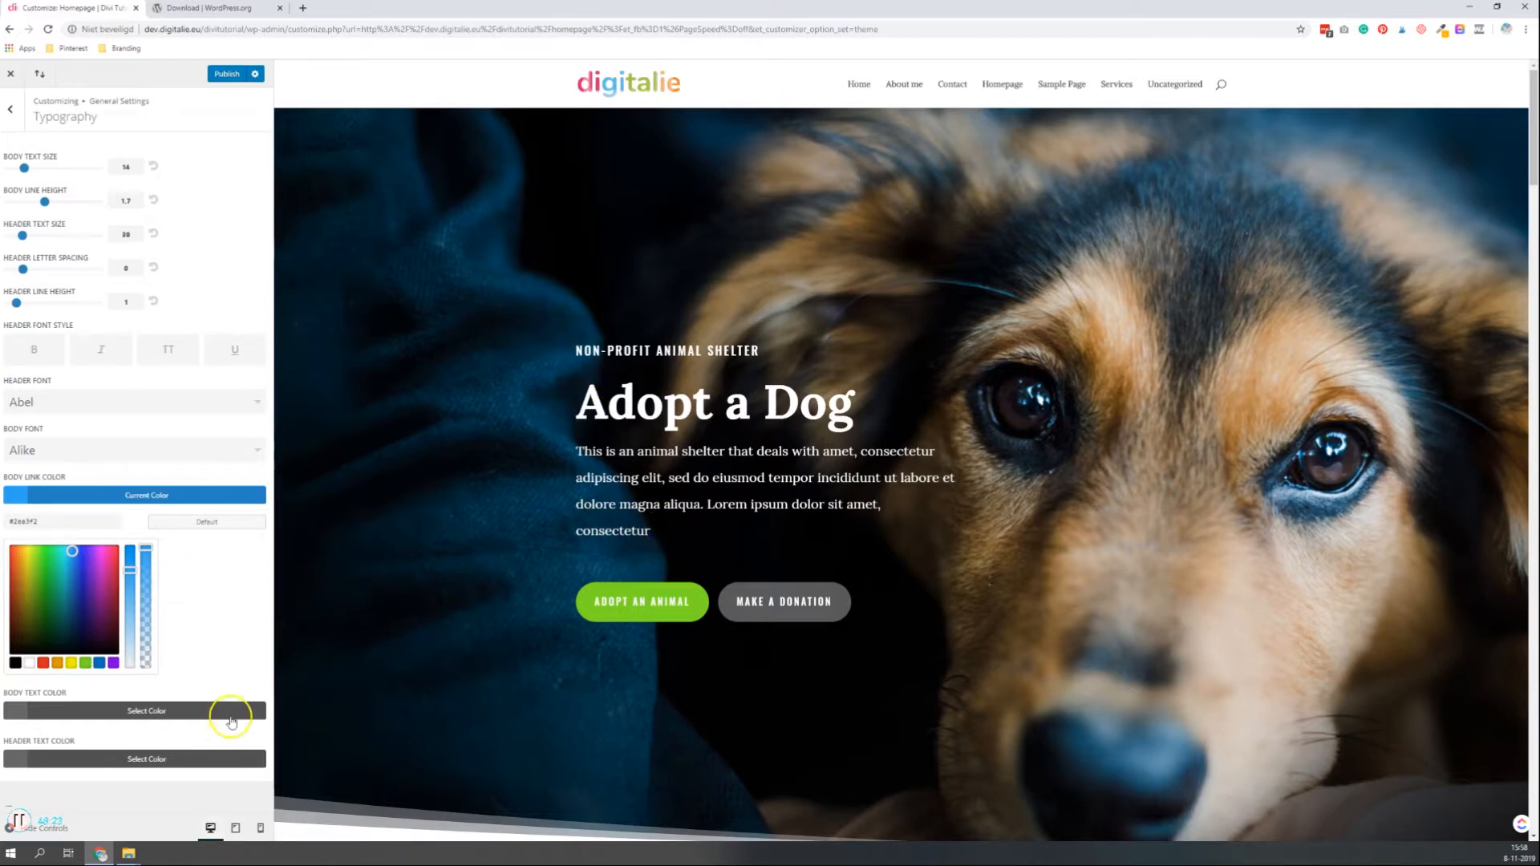
click(85, 663)
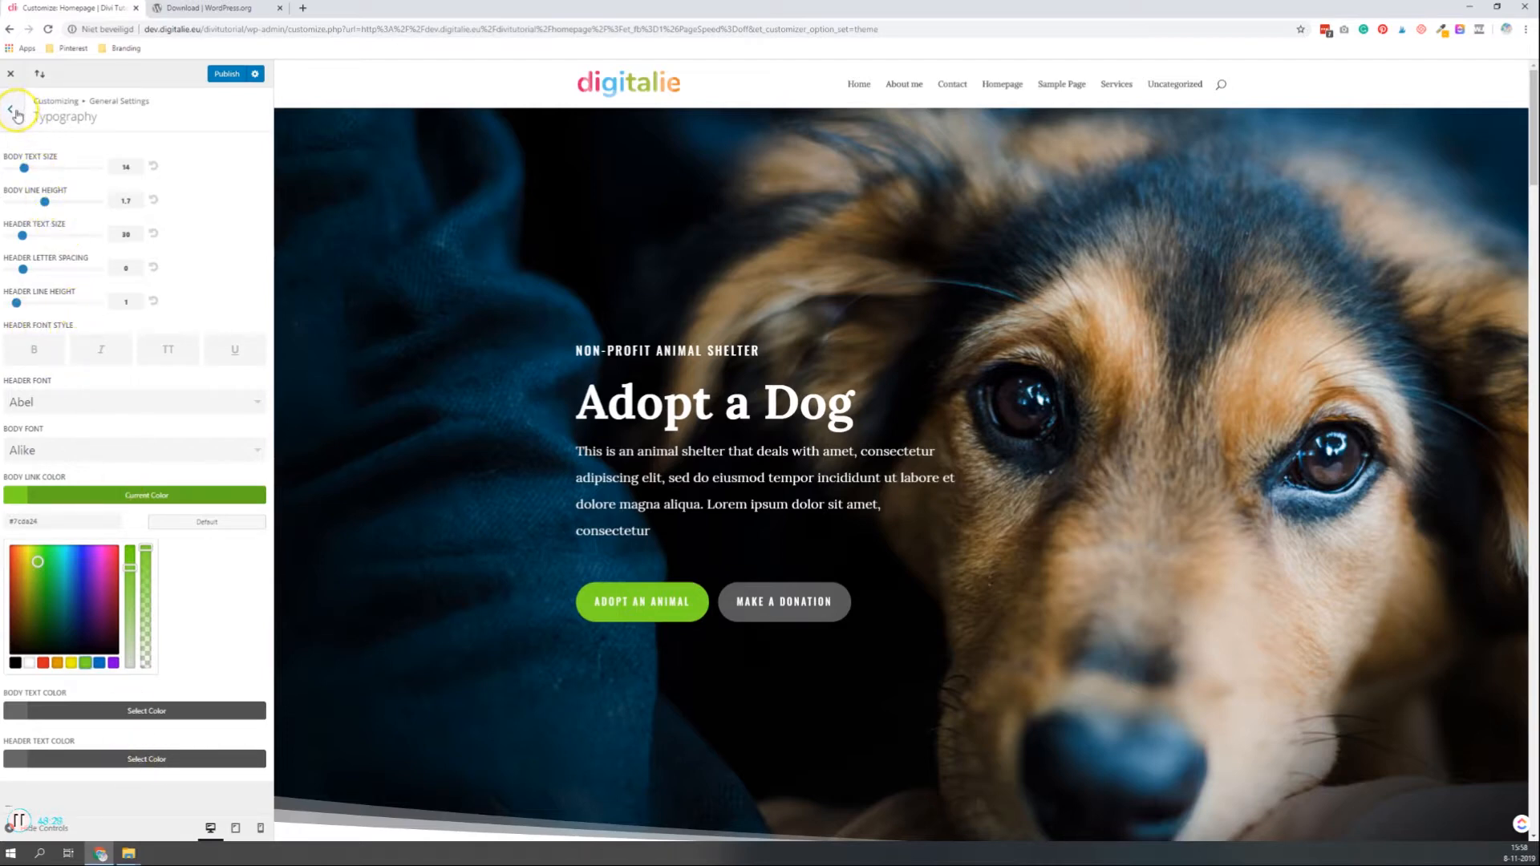
click(14, 111)
Review the Background and Layout Settings options and return to the customizer's main overview
click(64, 229)
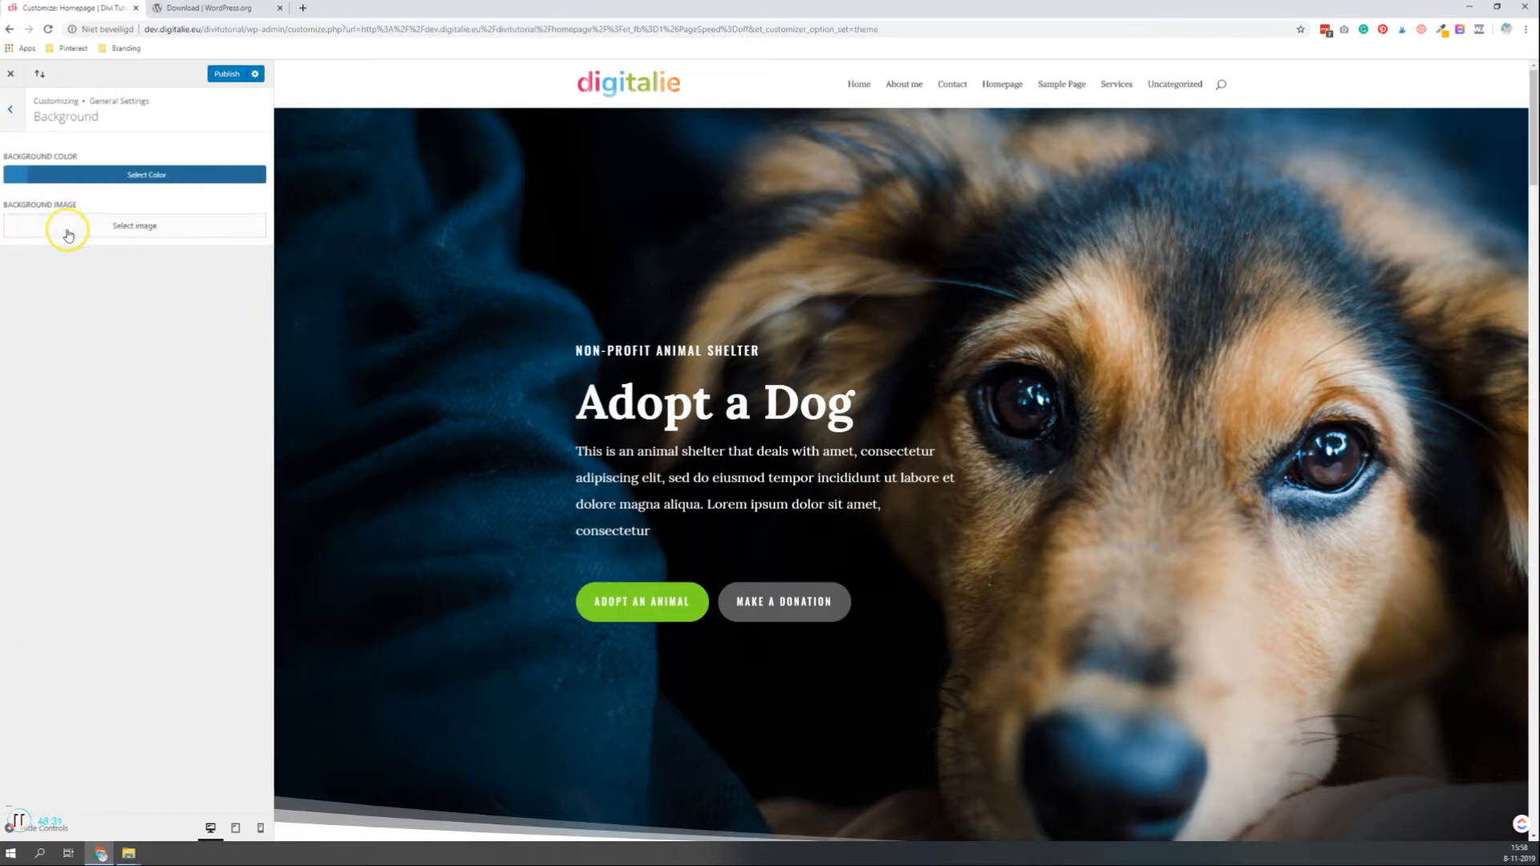
click(11, 126)
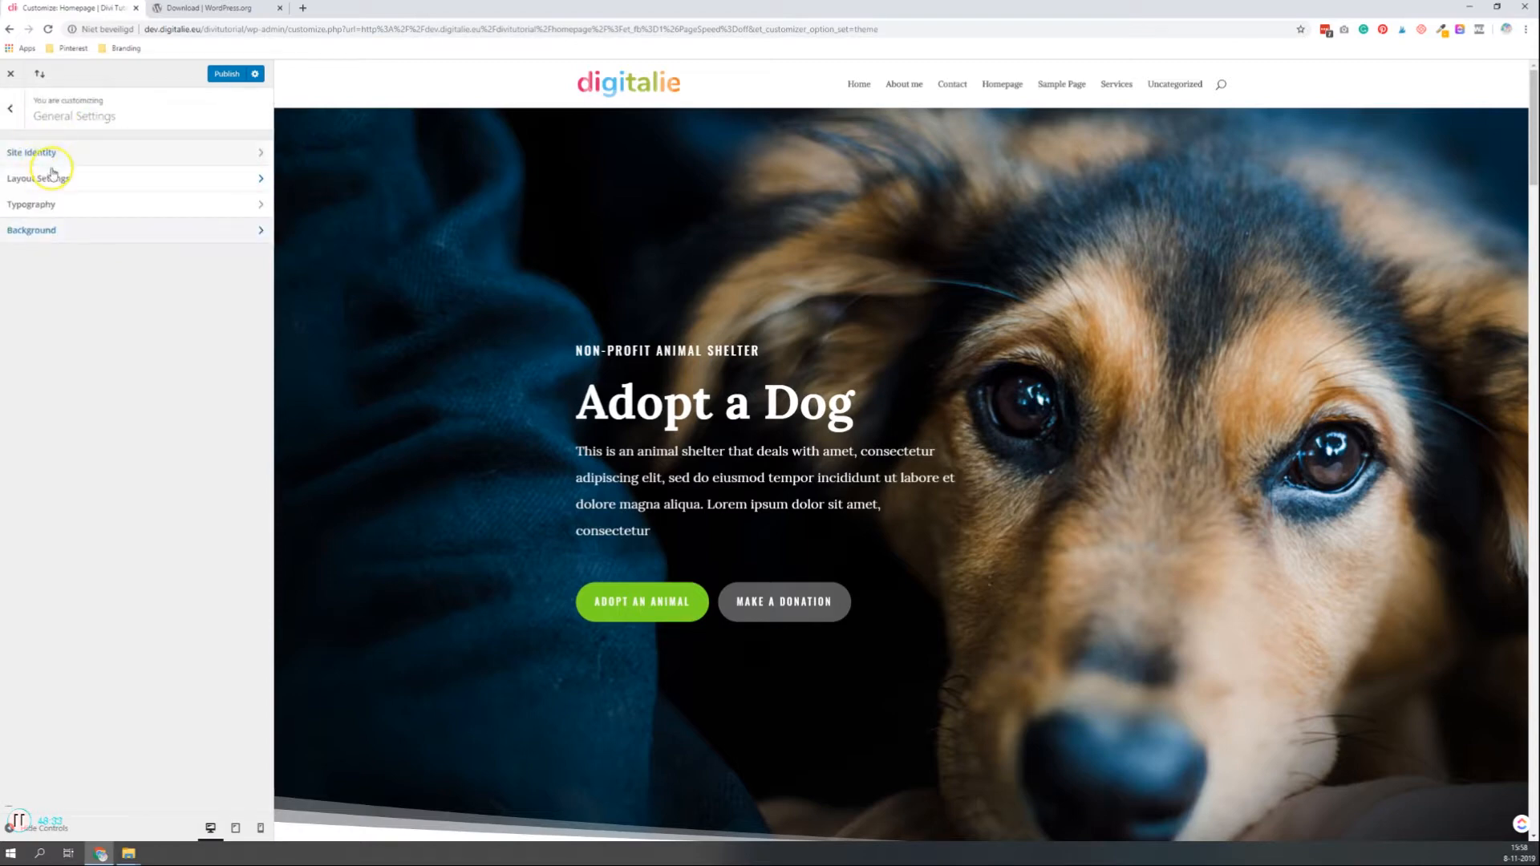
click(59, 177)
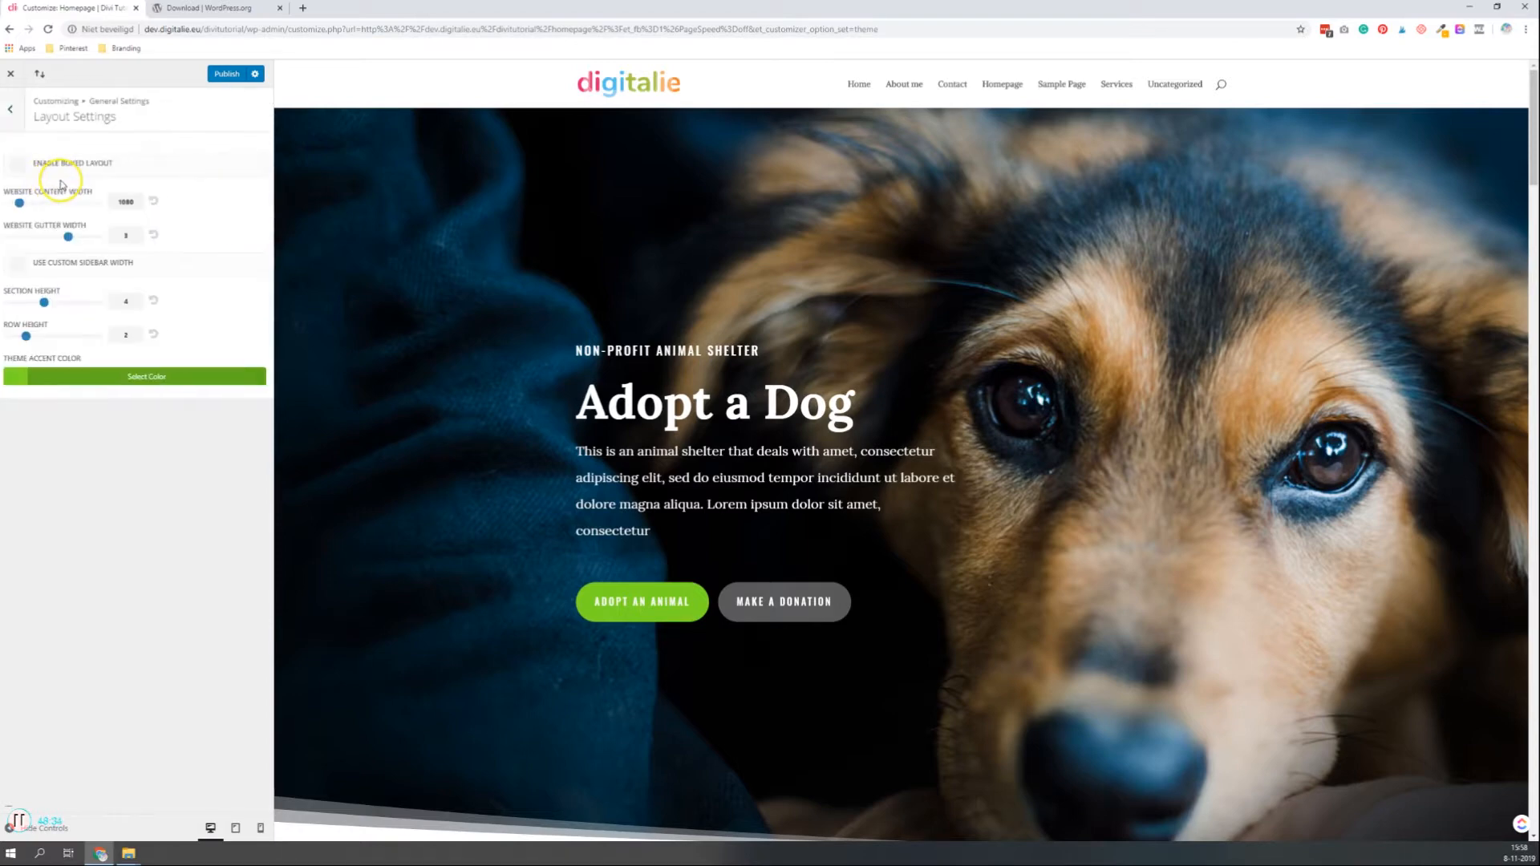
click(11, 110)
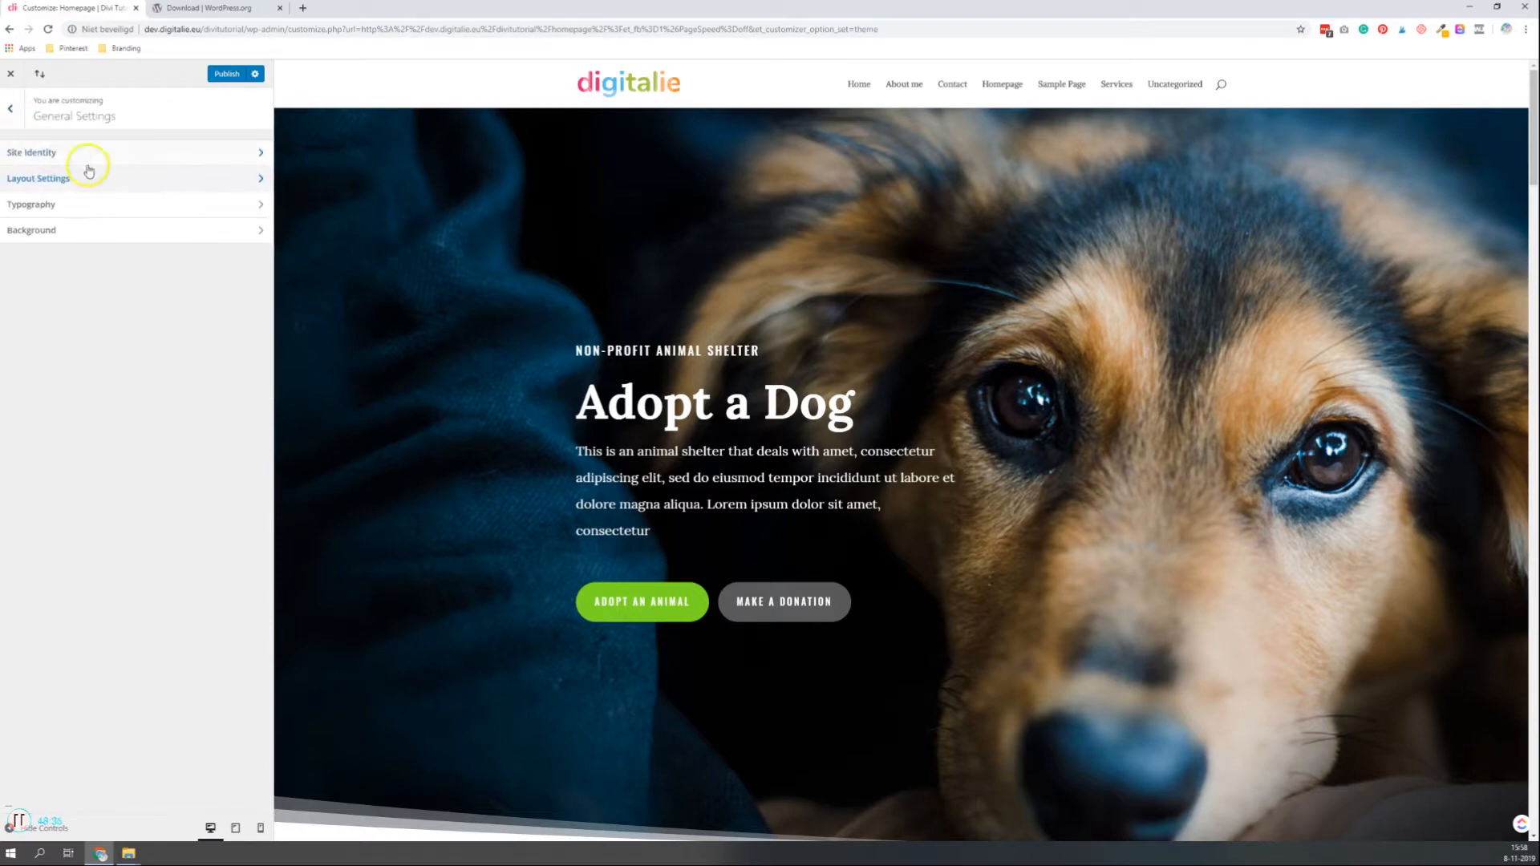
click(11, 110)
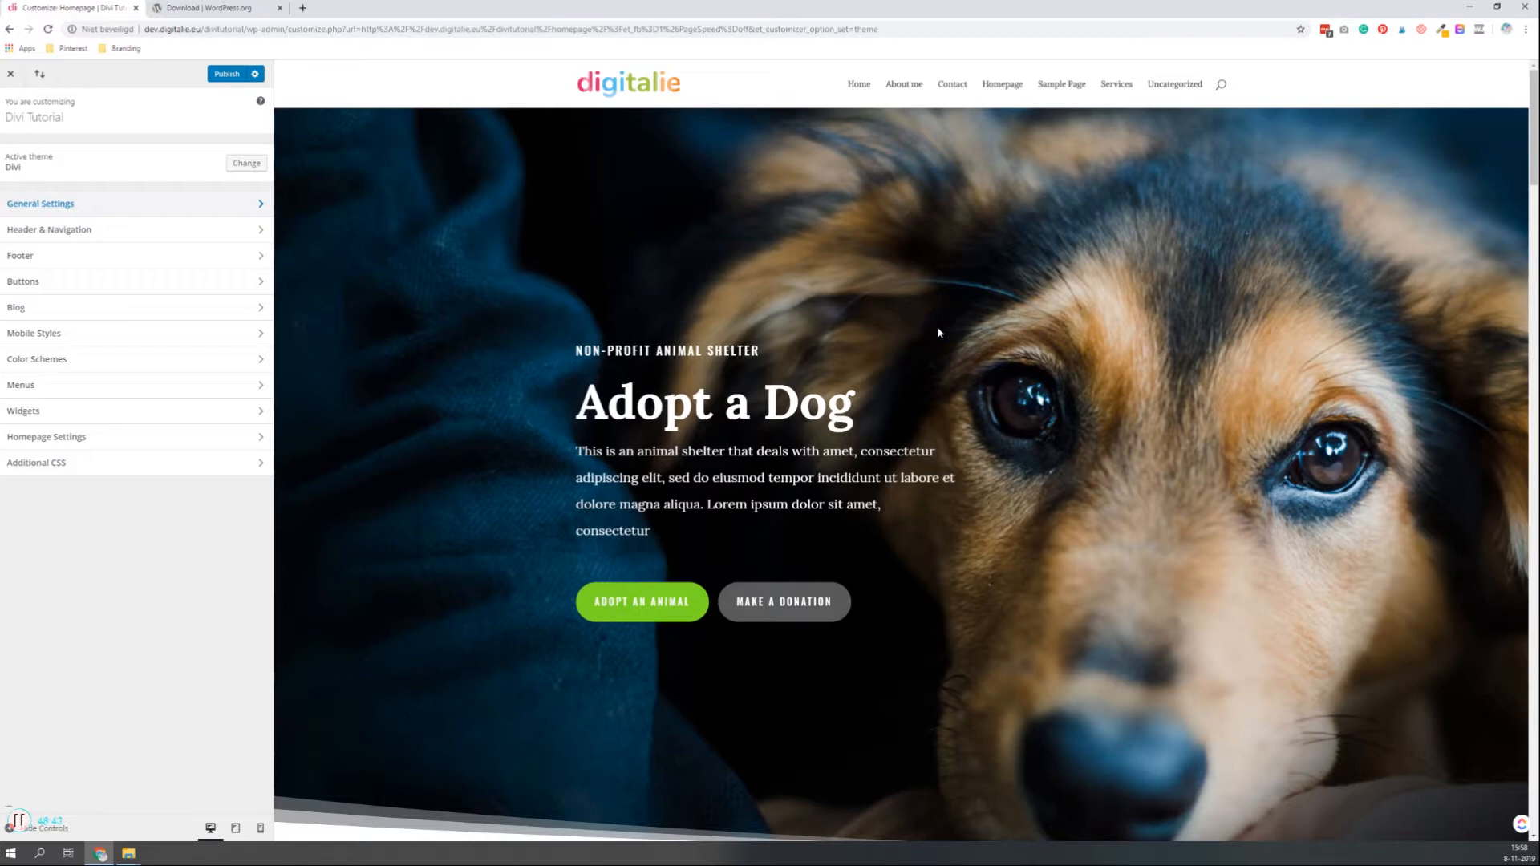
Open the Header Format settings under Header & Navigation and set the header style to Centered
click(180, 231)
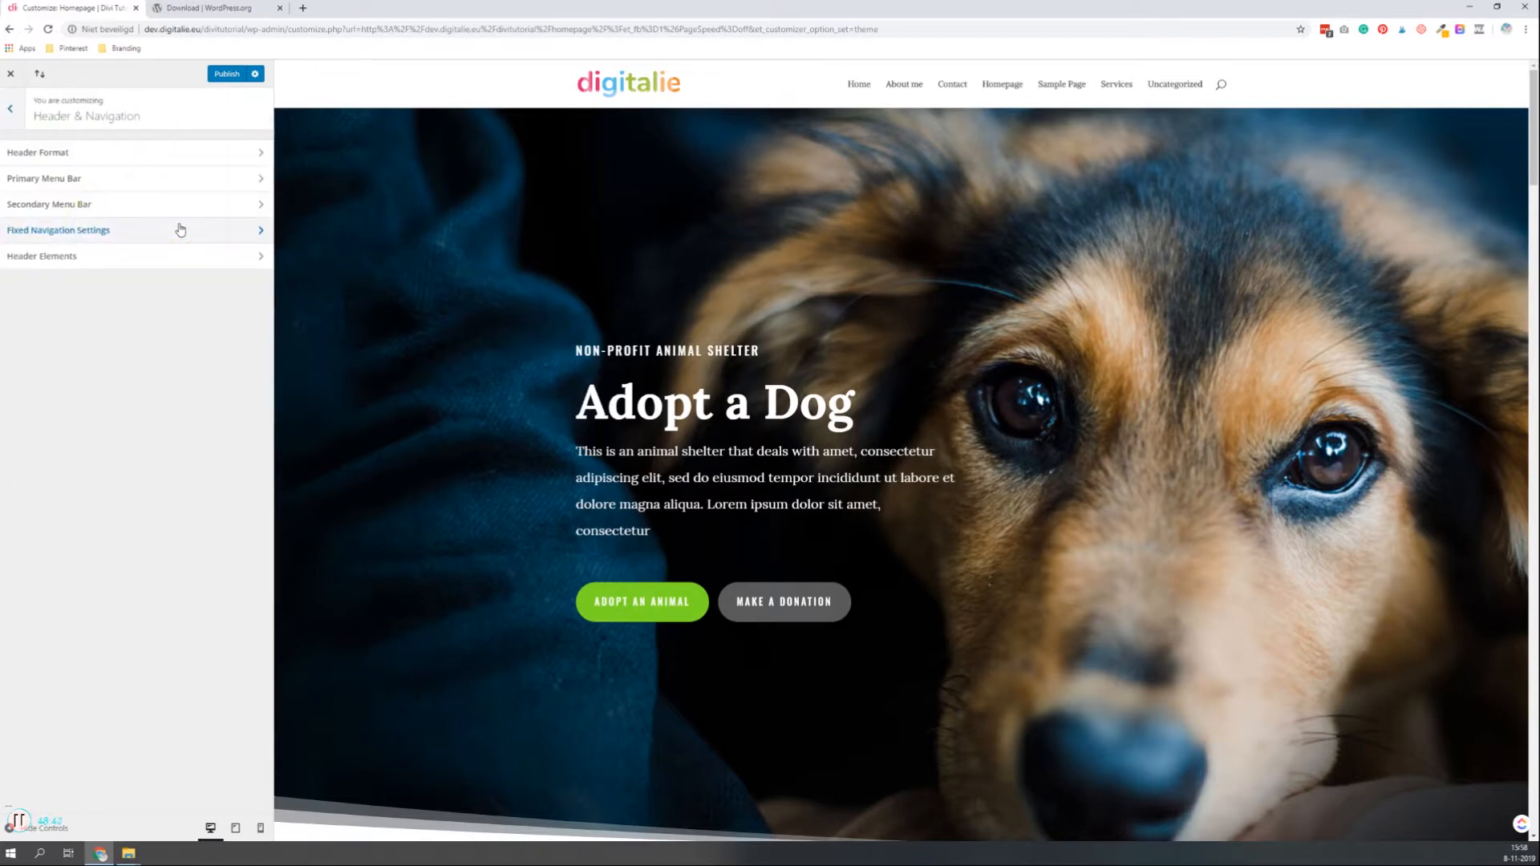
click(124, 153)
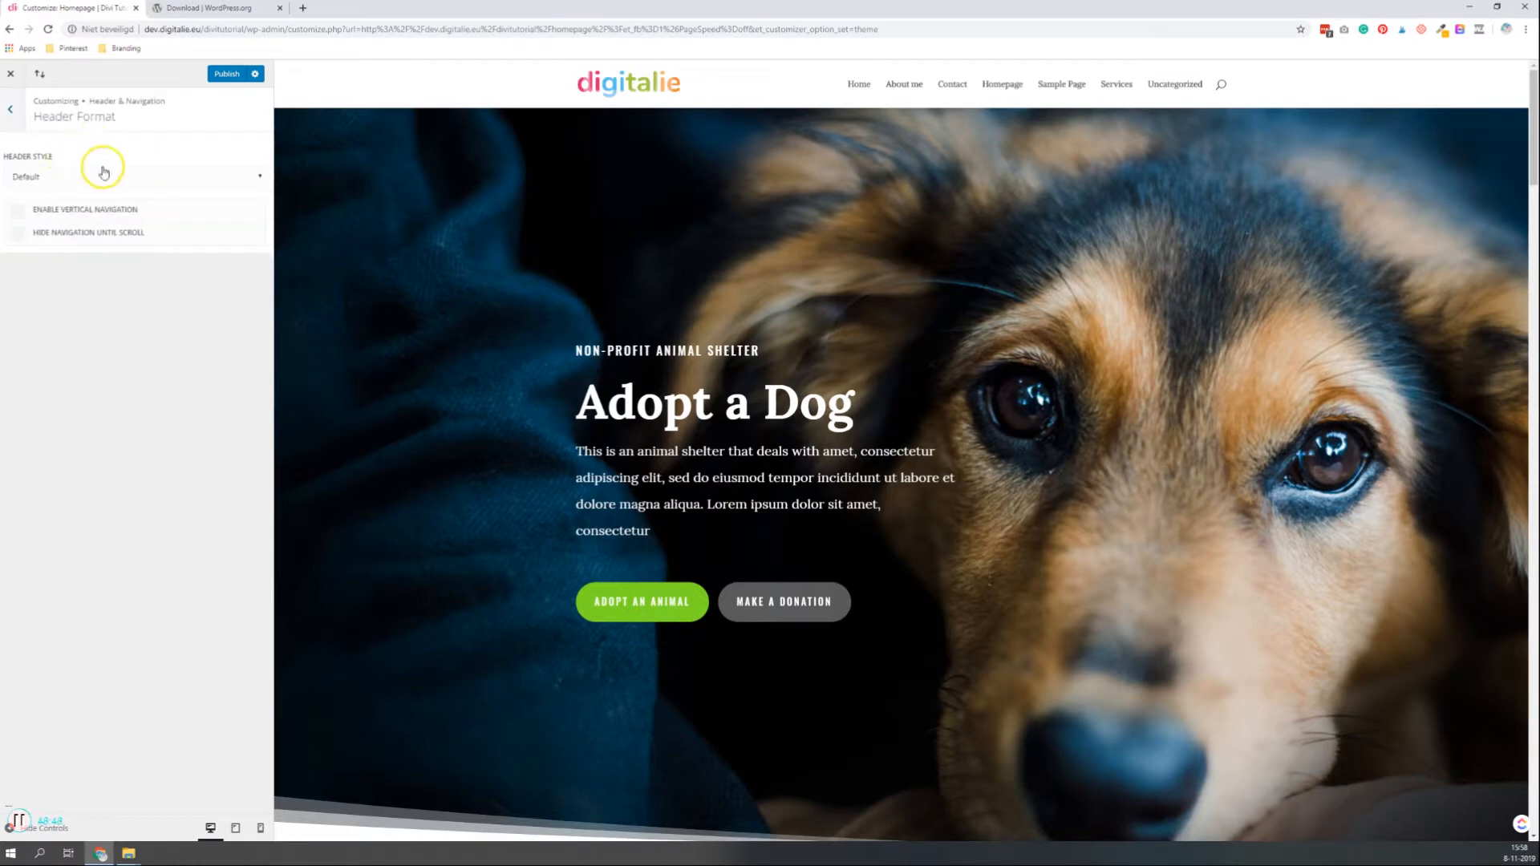
click(96, 176)
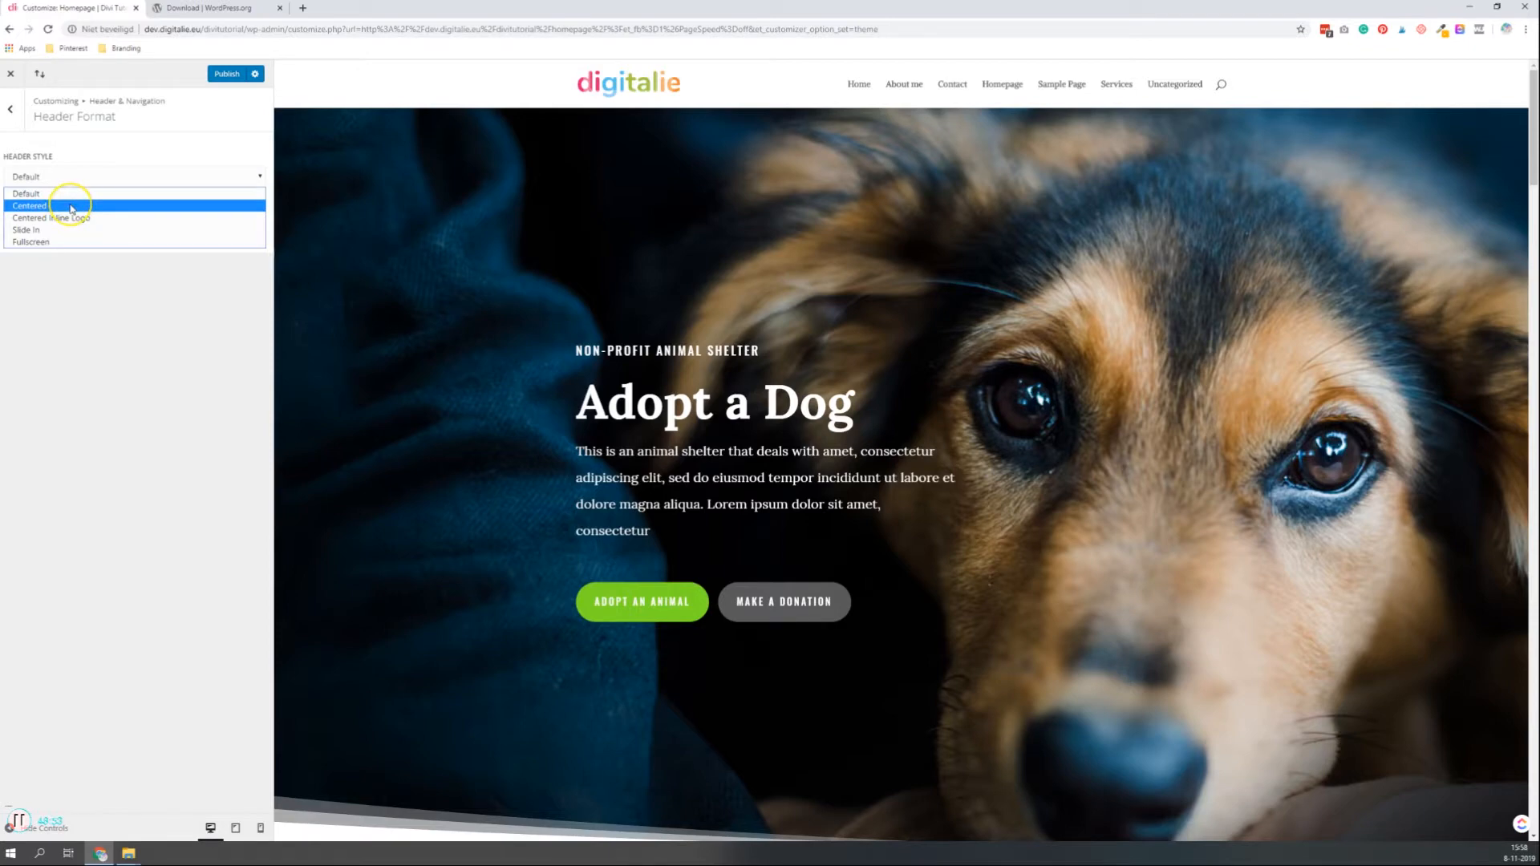
click(72, 205)
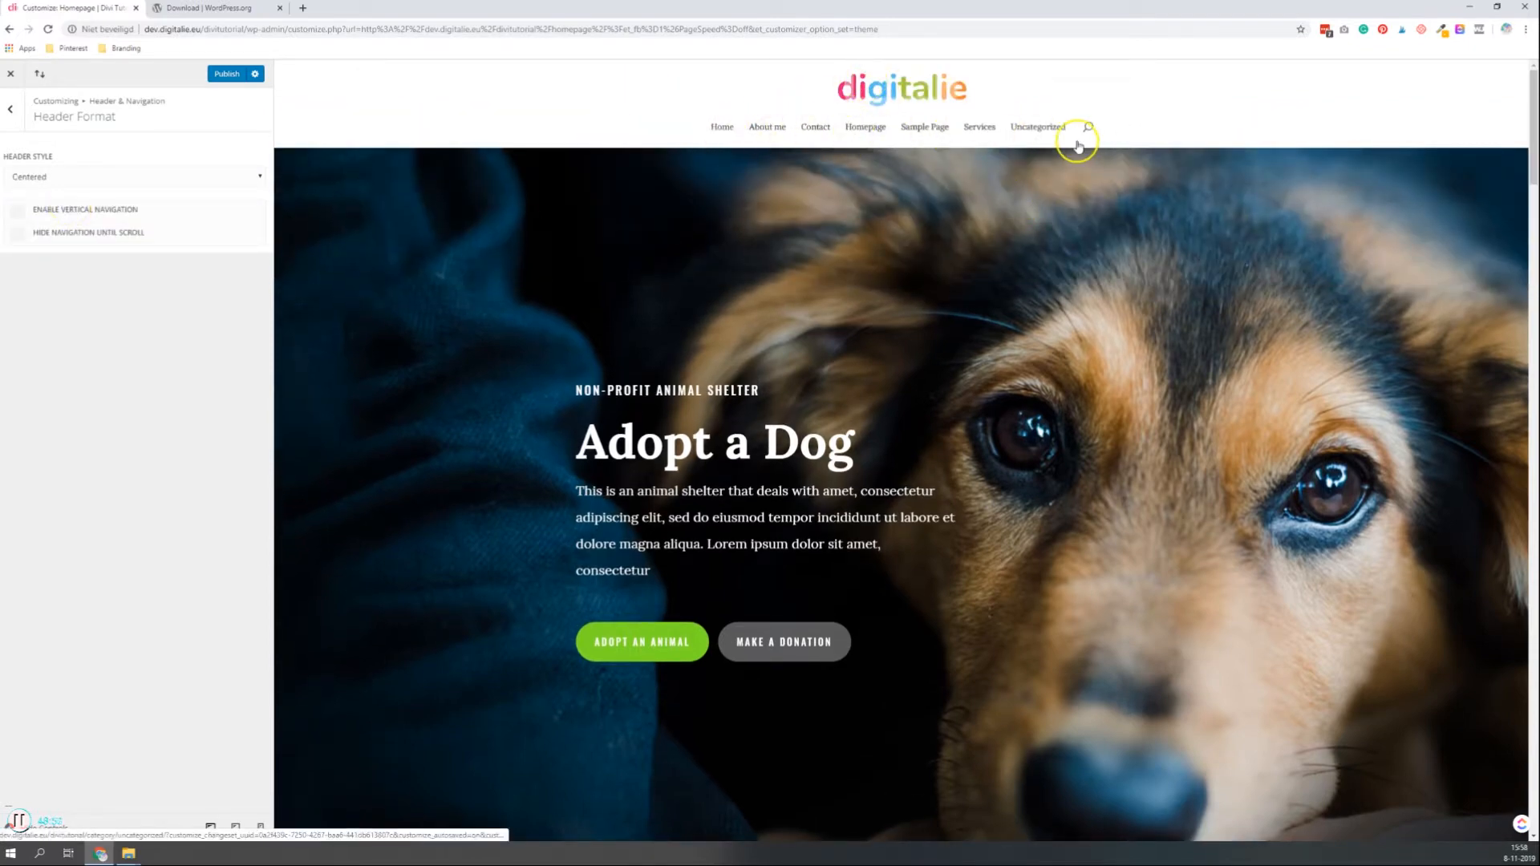
Try the Centered Inline Logo and Slide In header styles, opening and closing the slide-in navigation in the preview
click(93, 178)
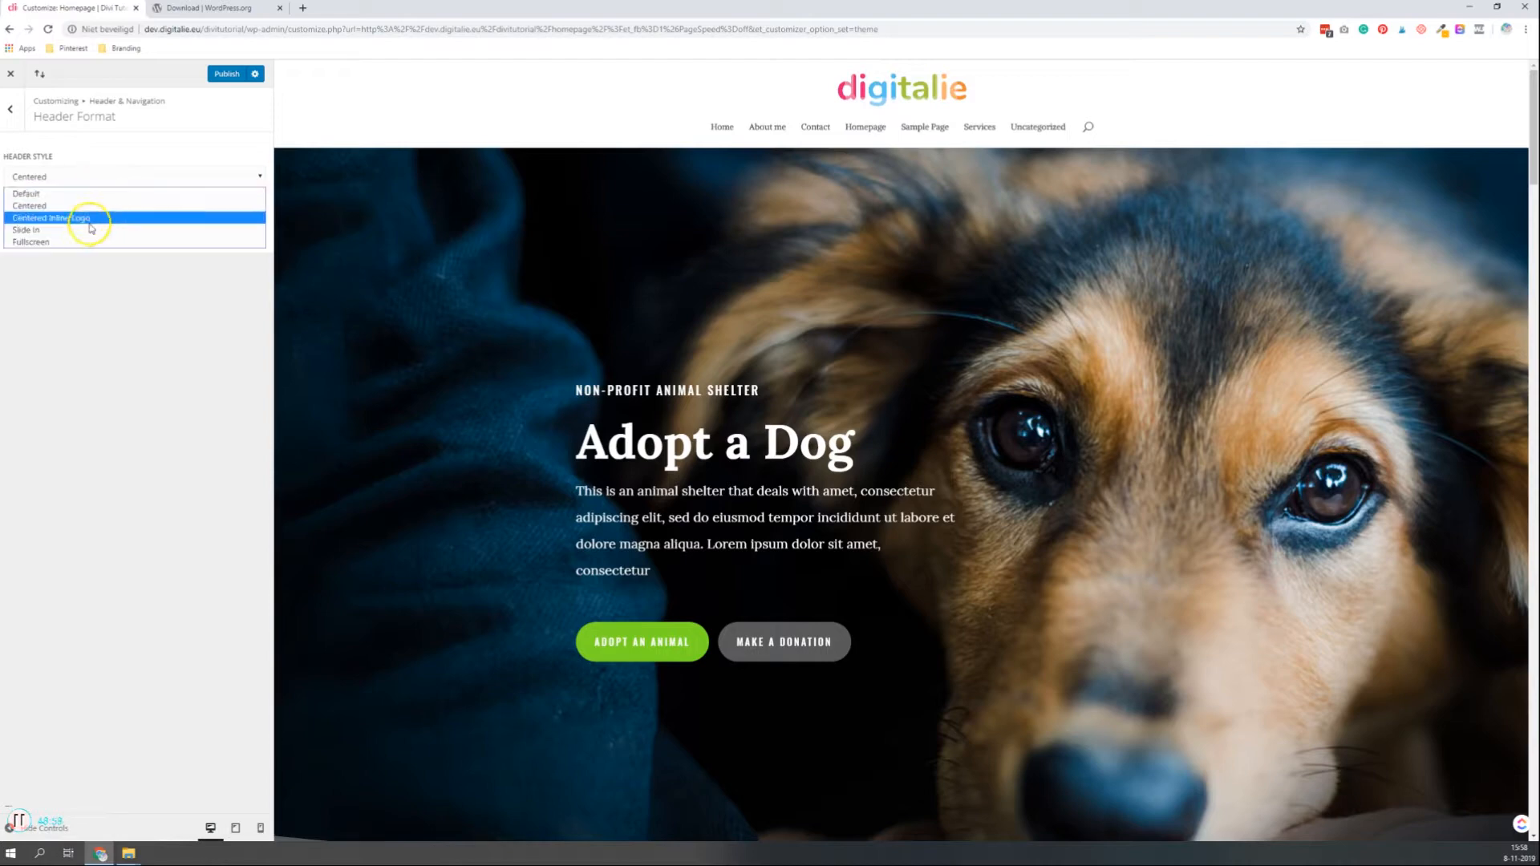
click(136, 232)
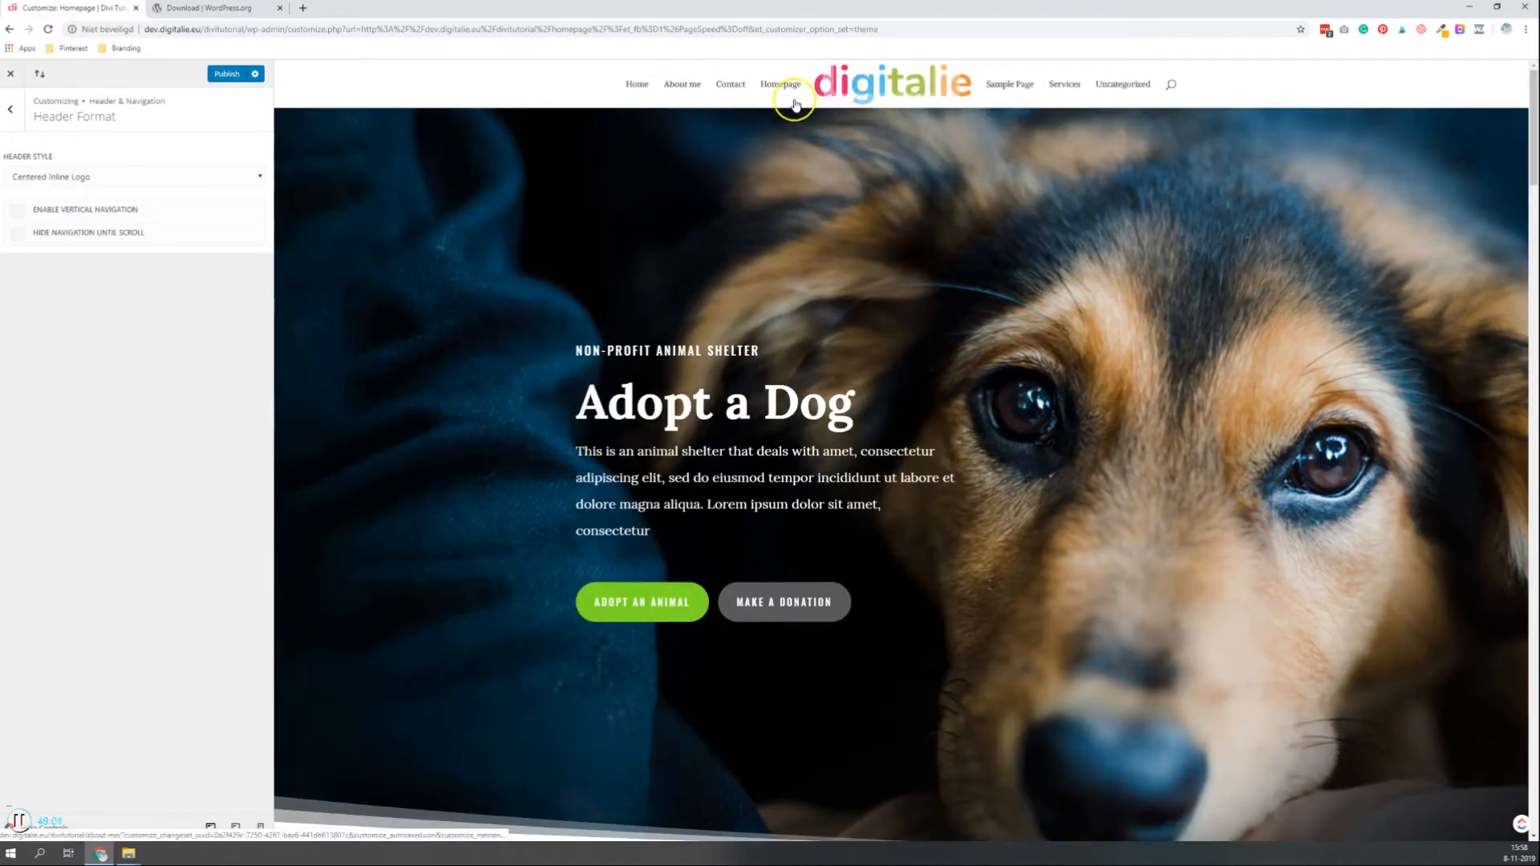
click(193, 176)
click(113, 230)
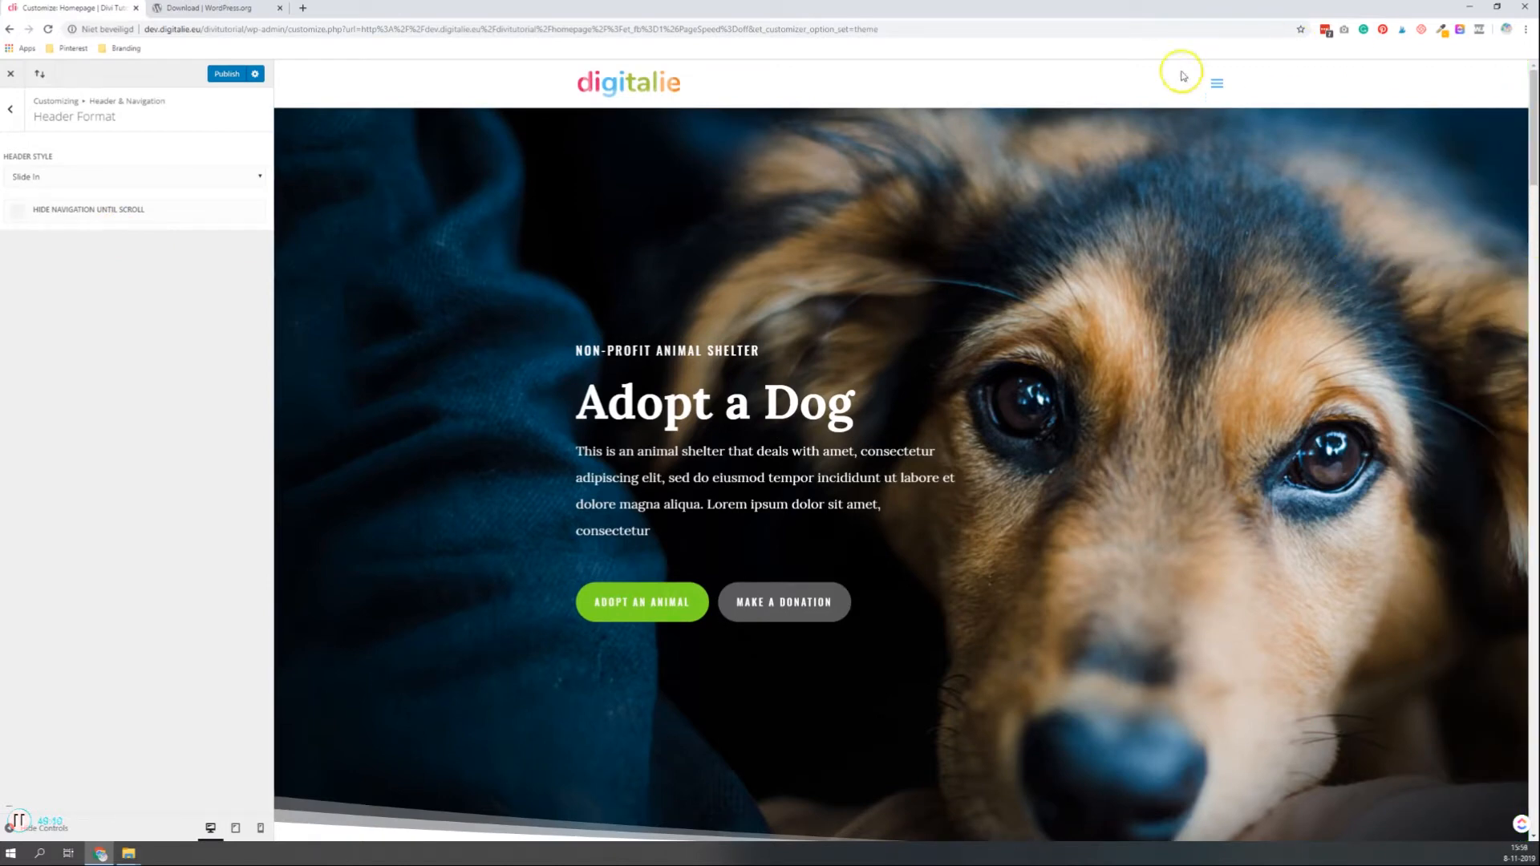
click(1216, 86)
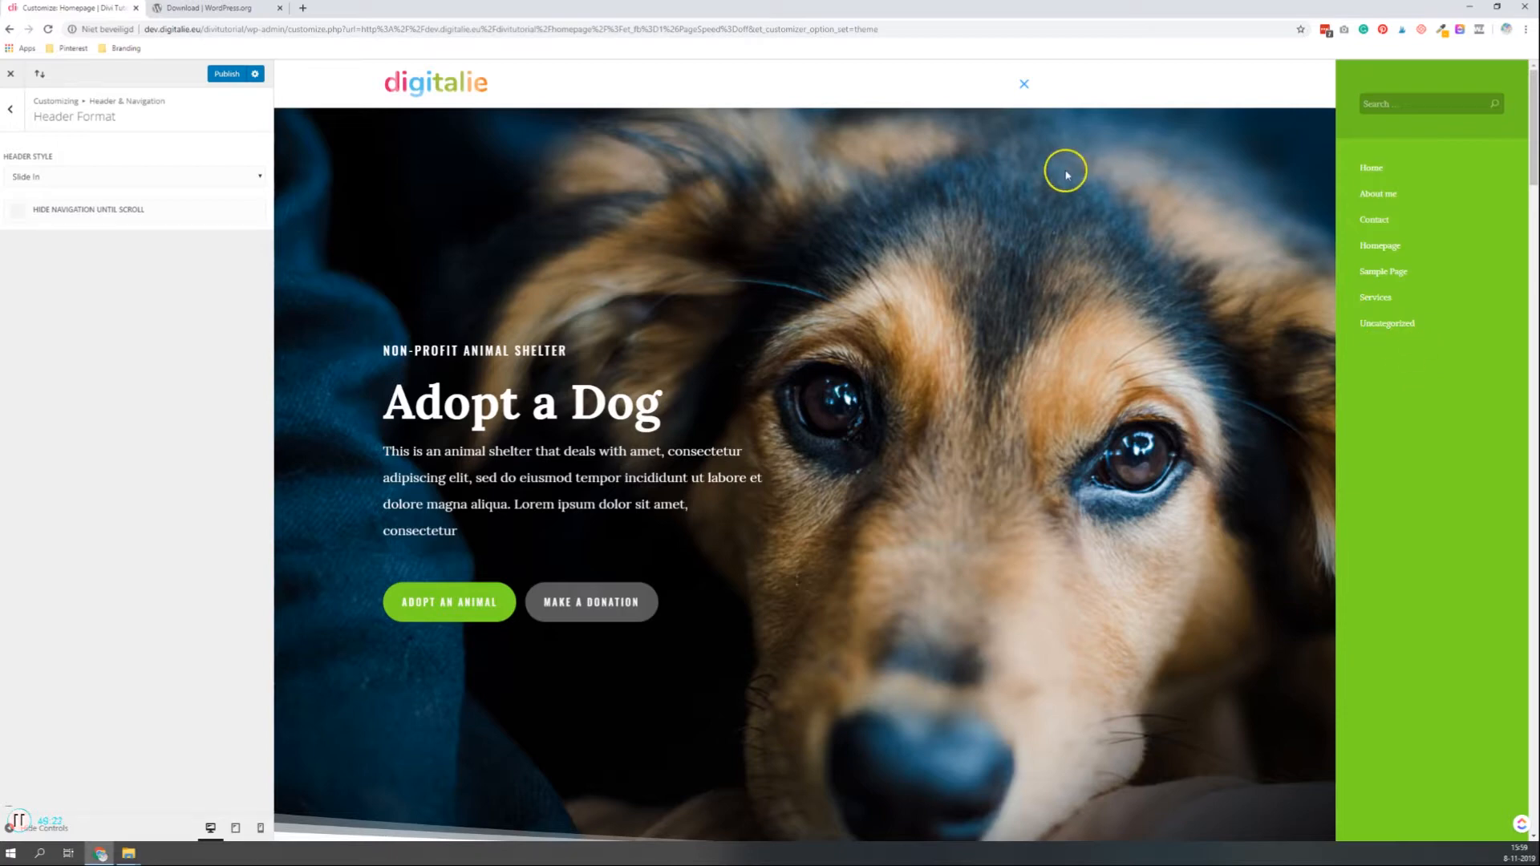
click(1025, 85)
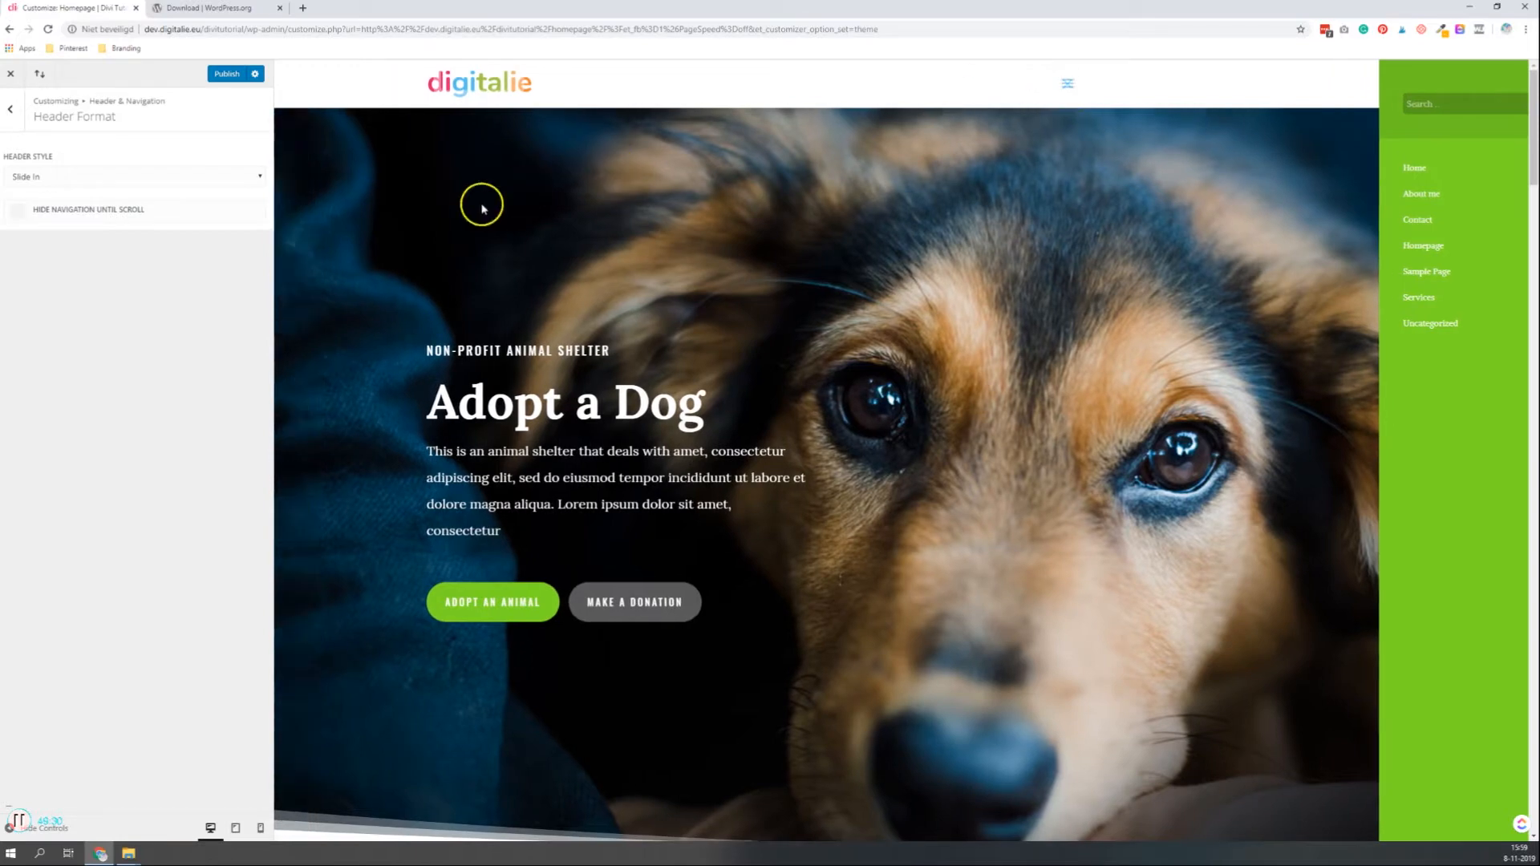
Set the header style to Fullscreen and preview its full-page navigation overlay and search field
click(57, 176)
click(73, 242)
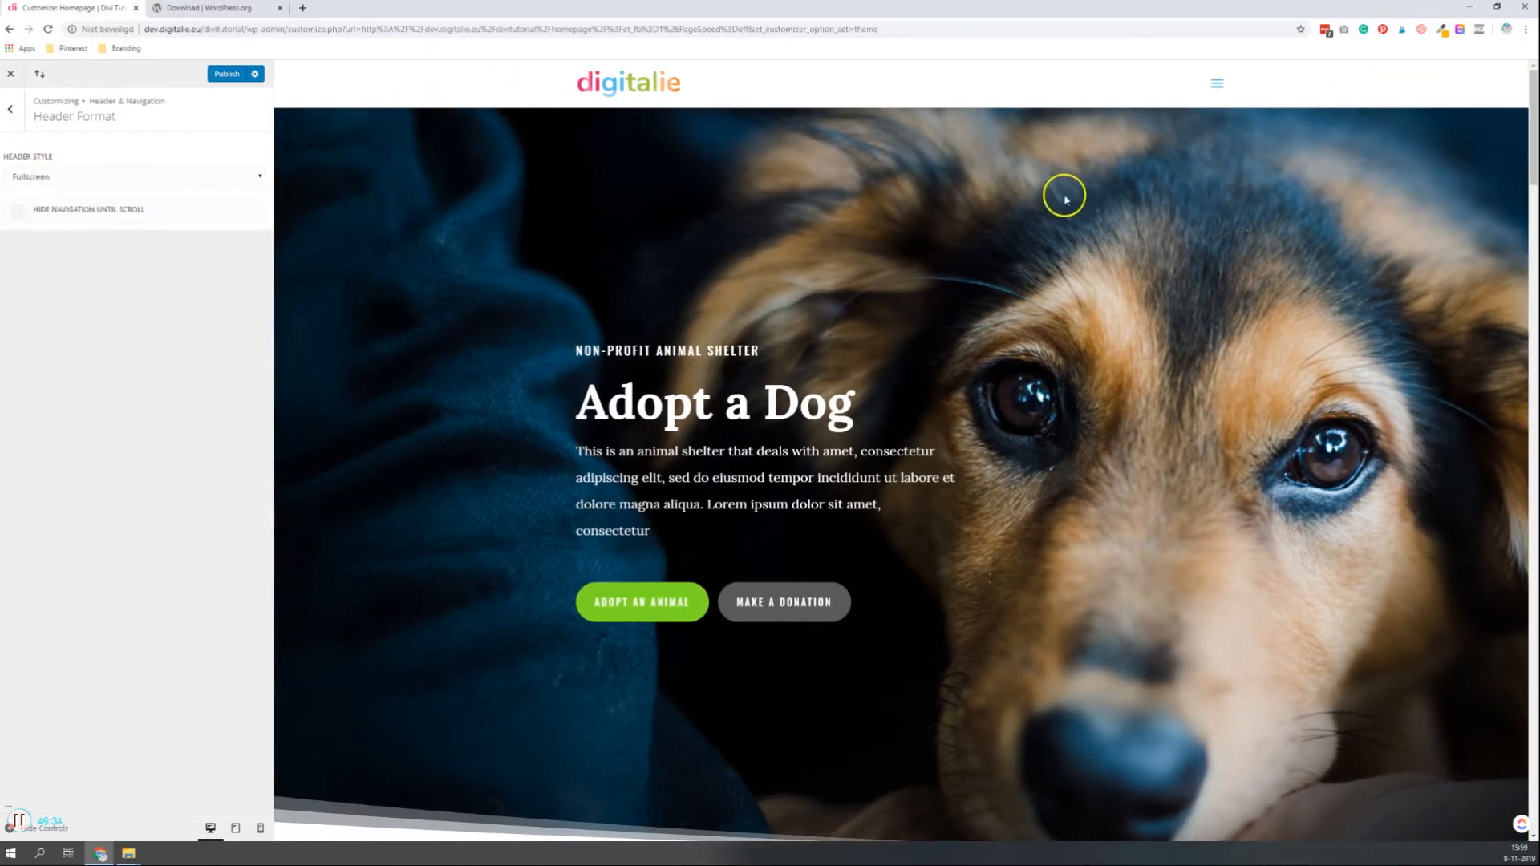
click(1220, 85)
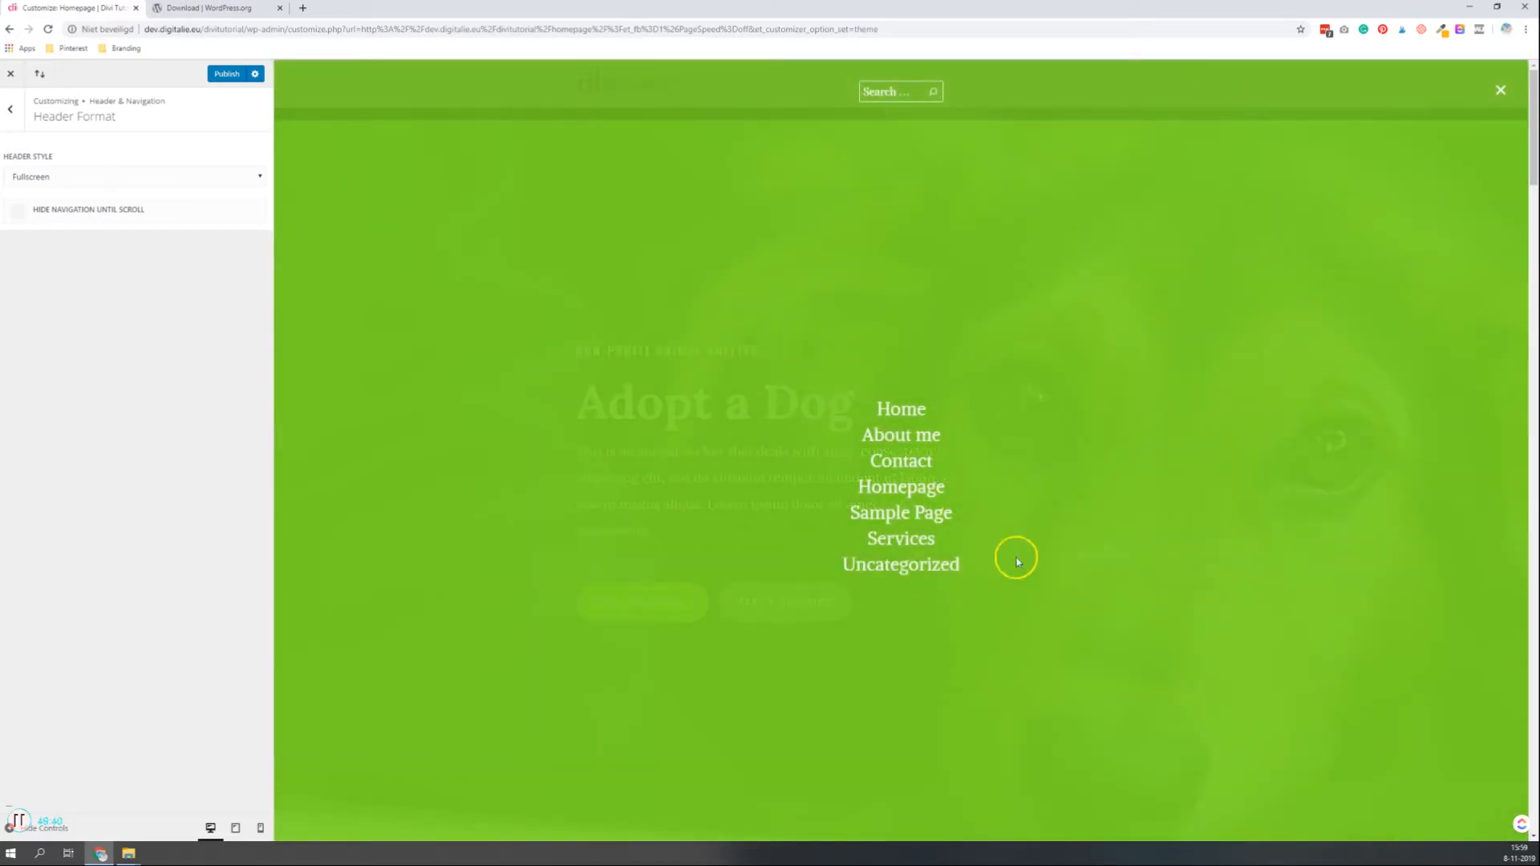
click(891, 93)
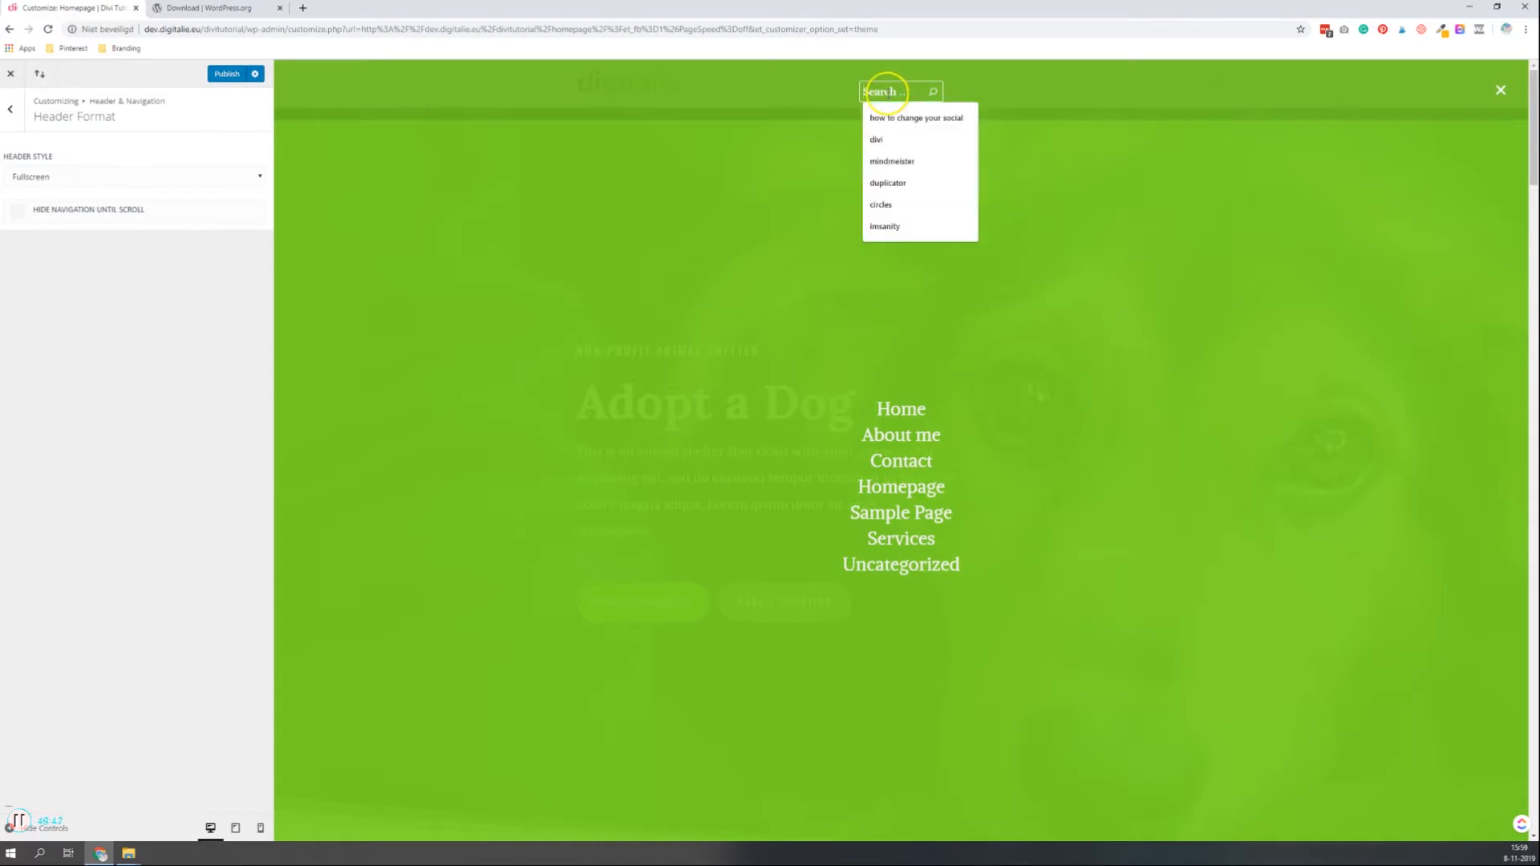
click(1193, 213)
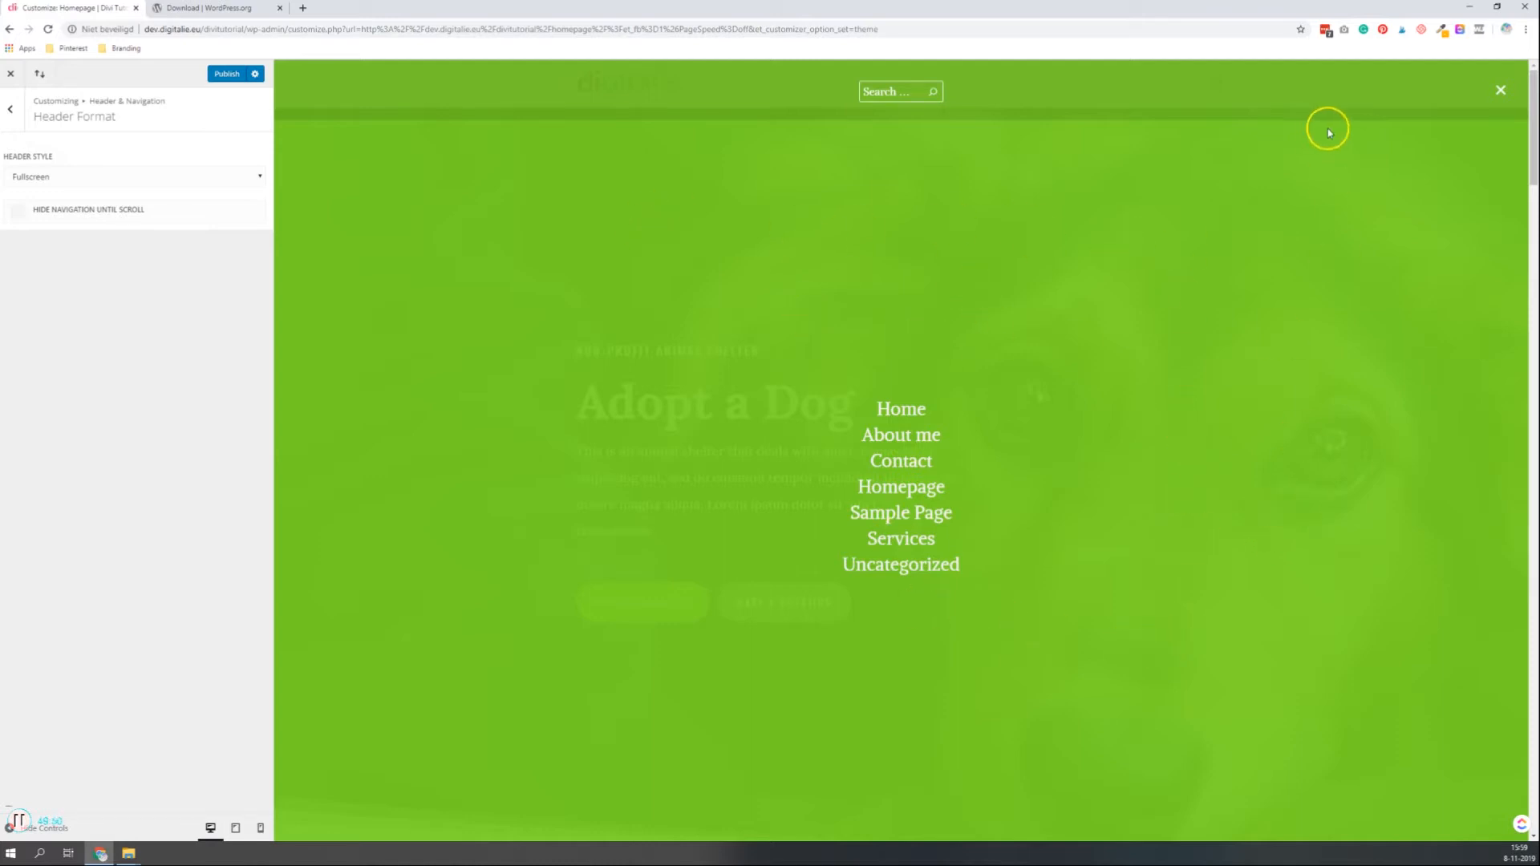
click(1500, 90)
Set the header style to Centered Inline Logo, and try the vertical navigation option on and off
click(107, 181)
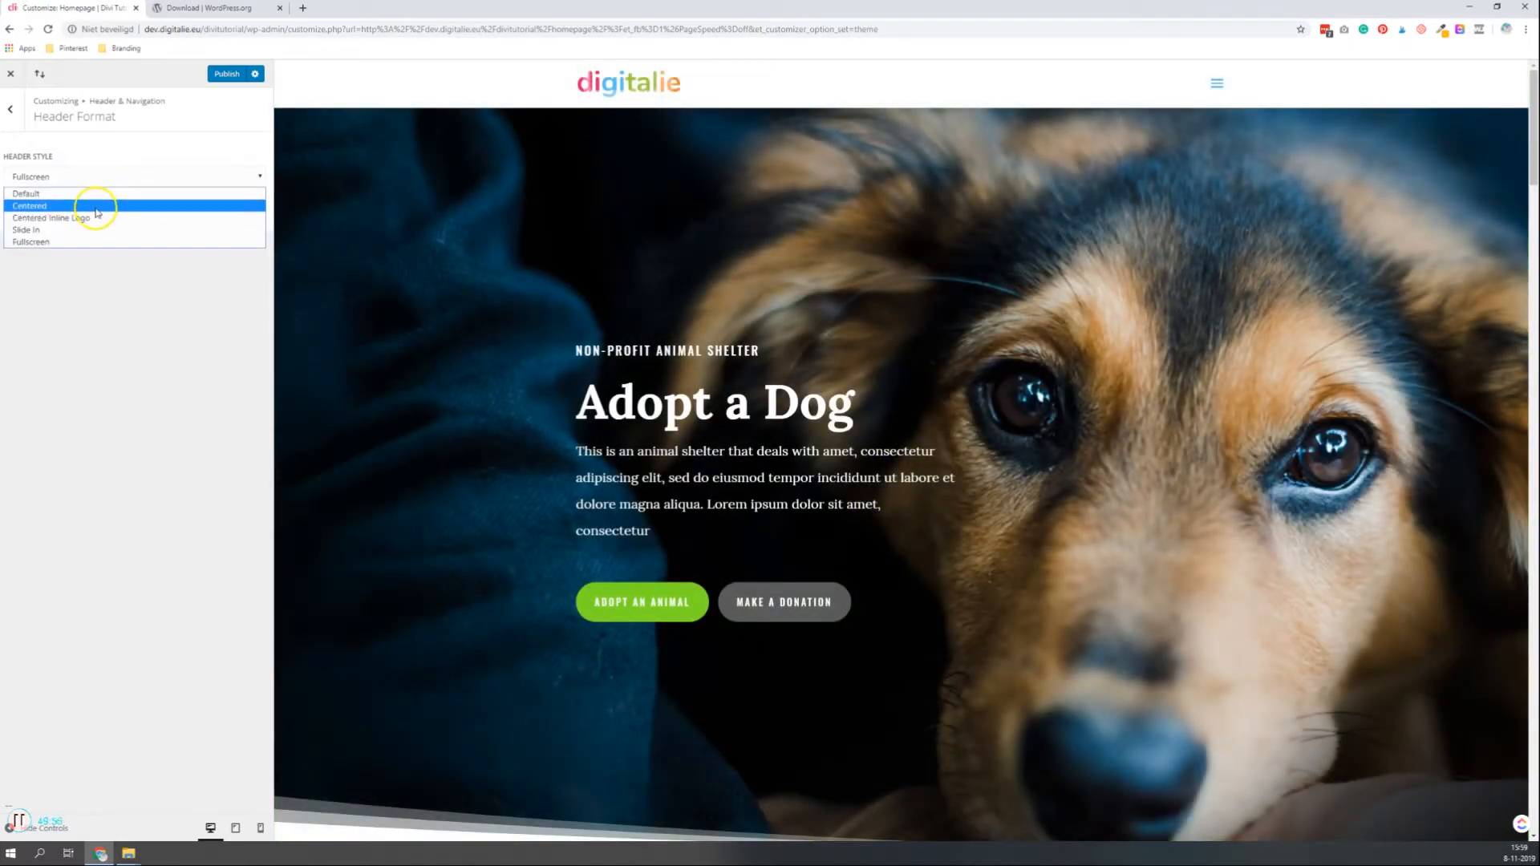
click(96, 218)
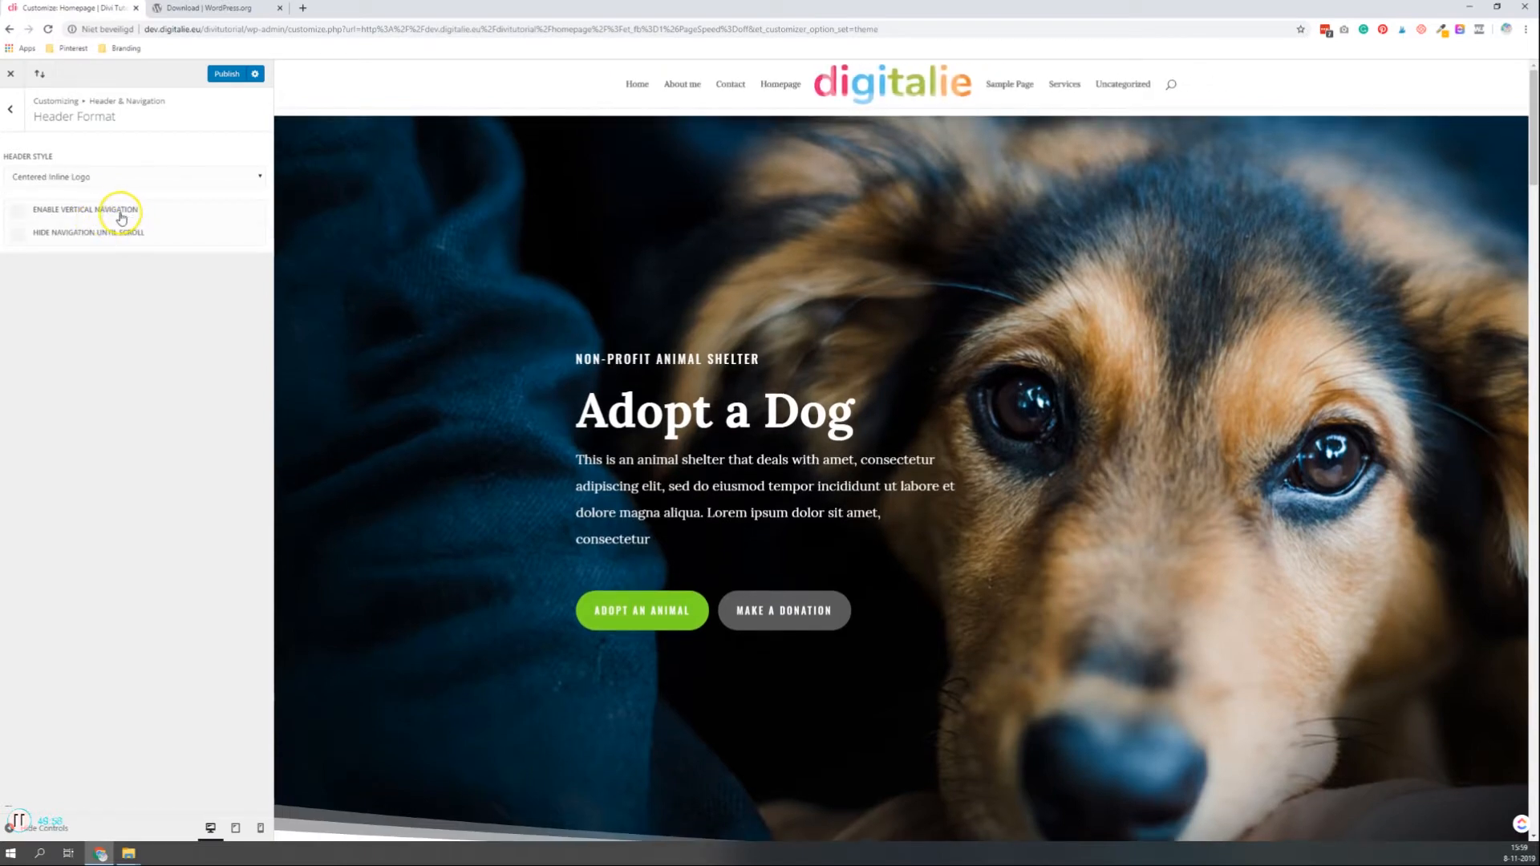
click(71, 215)
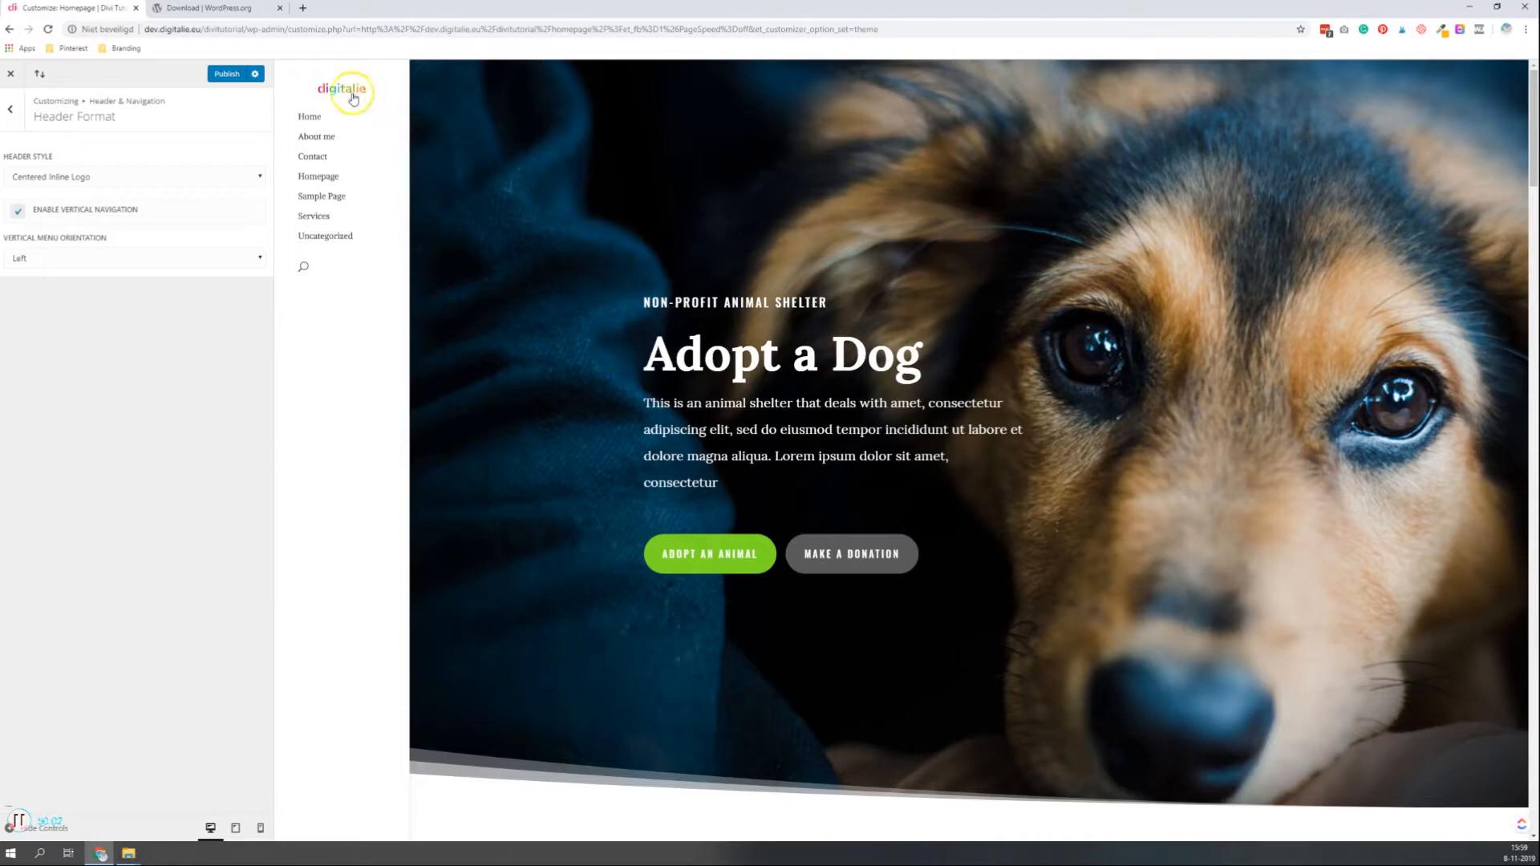
click(64, 210)
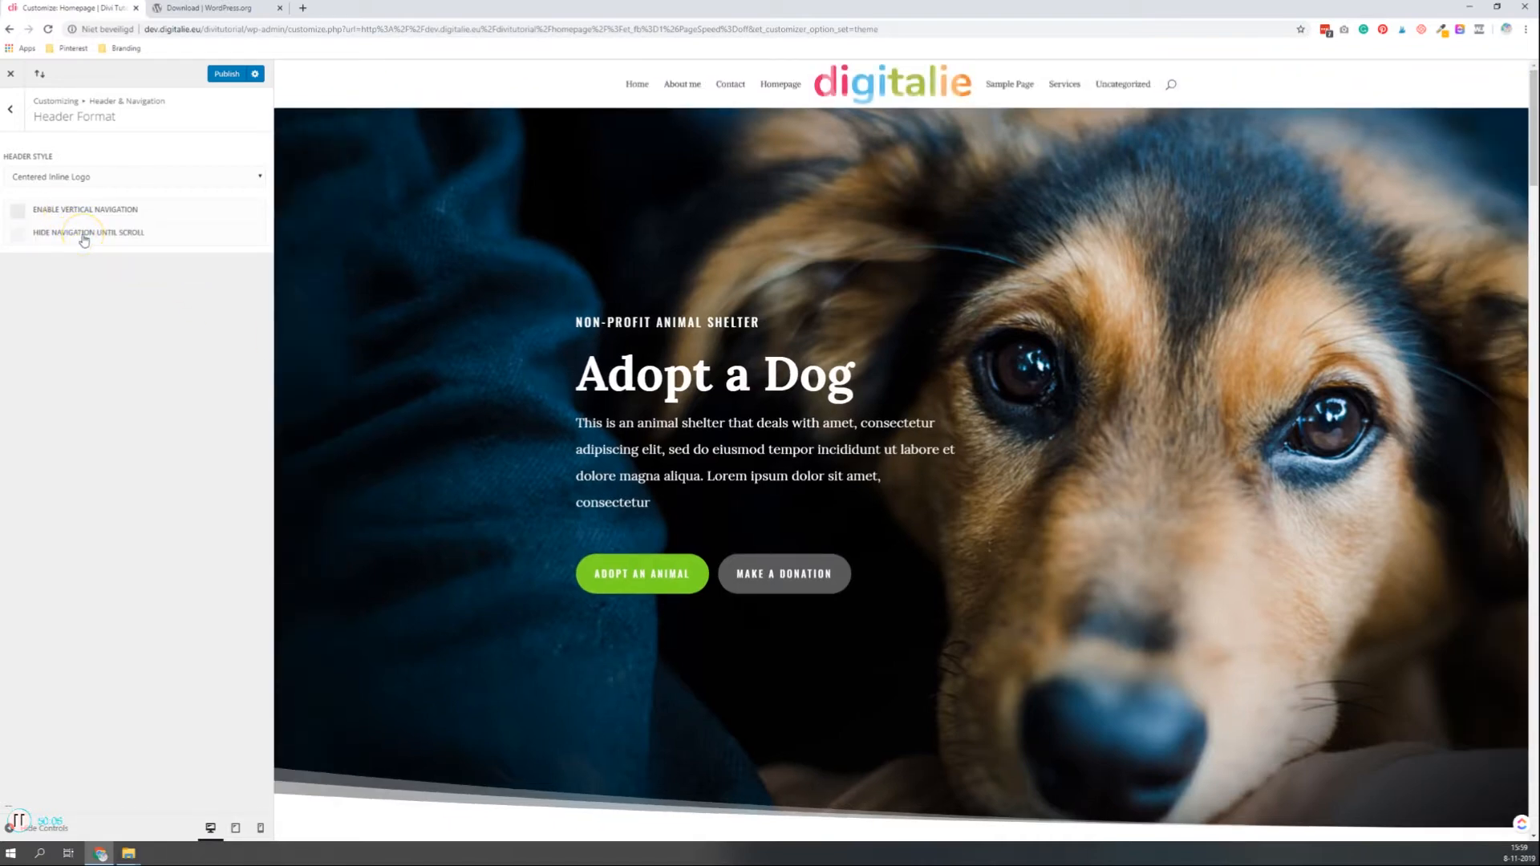
Enable hiding the navigation until scroll and check the header's behaviour on the preview page
click(83, 238)
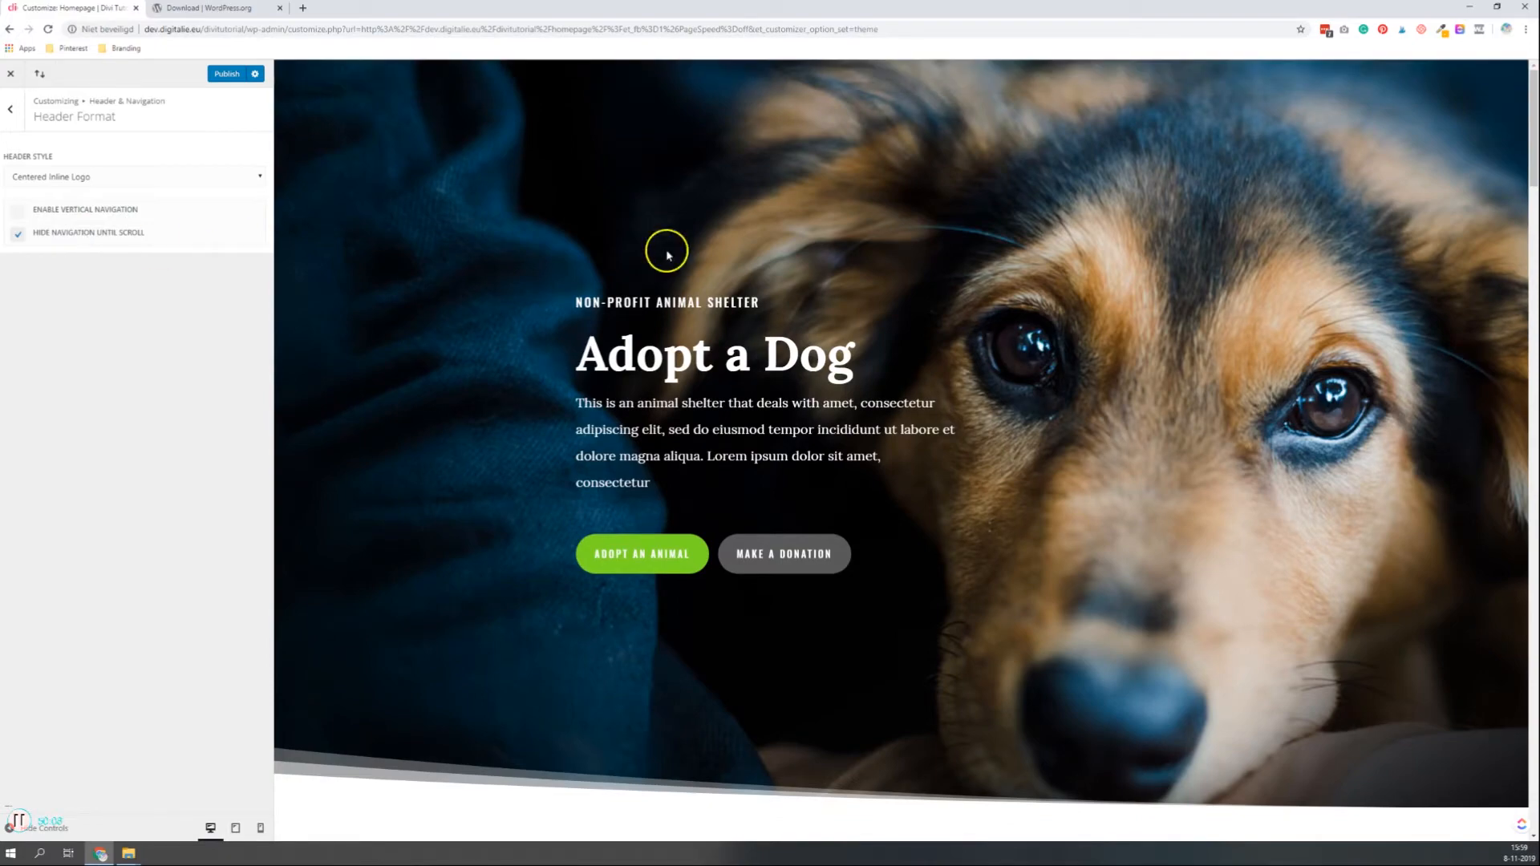
scroll(1069, 161, down, 3)
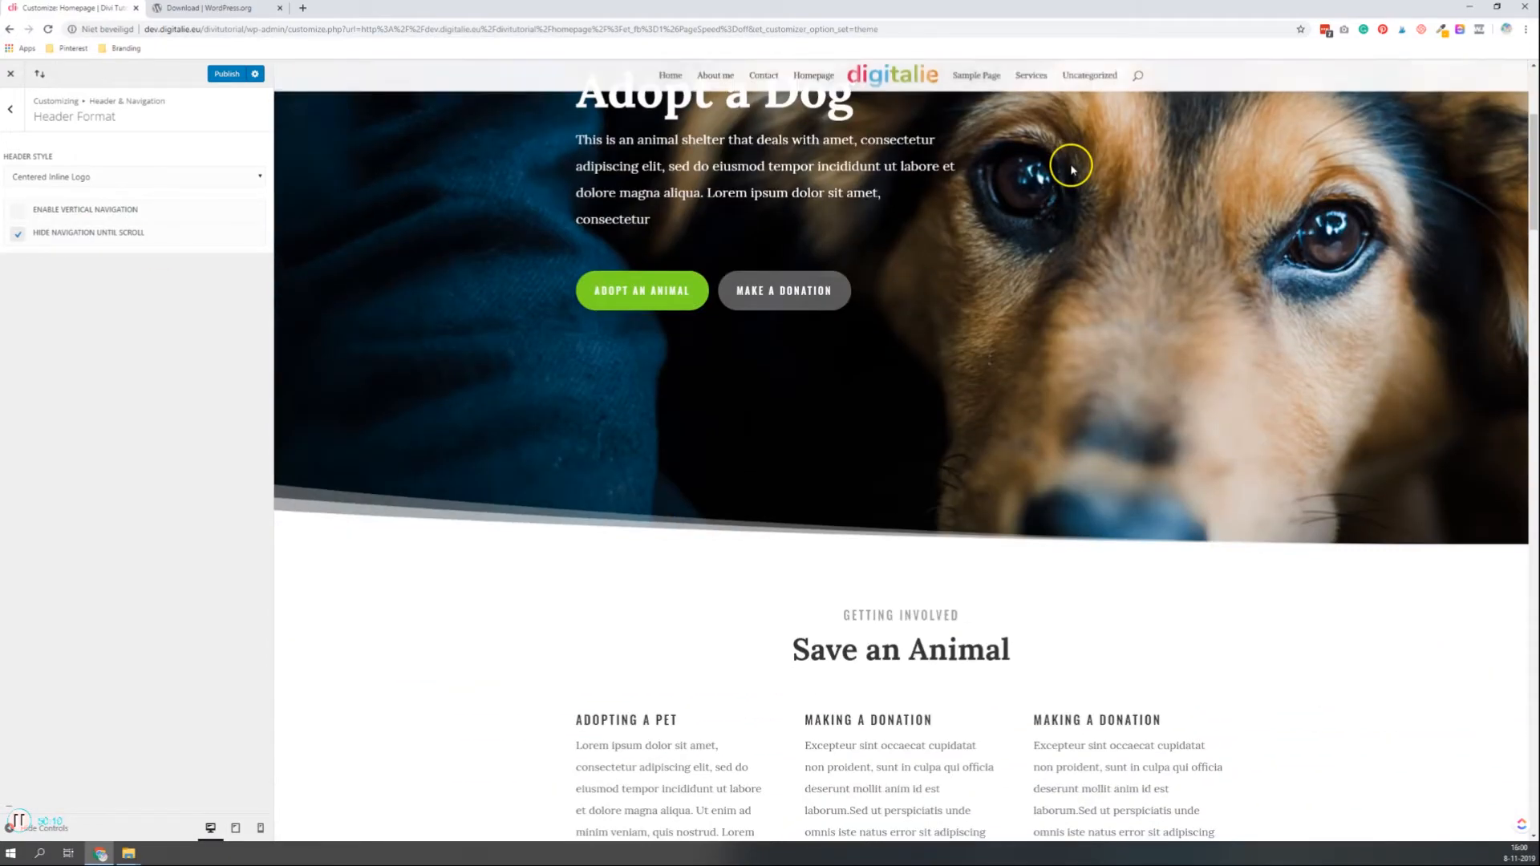
scroll(594, 160, up, 3)
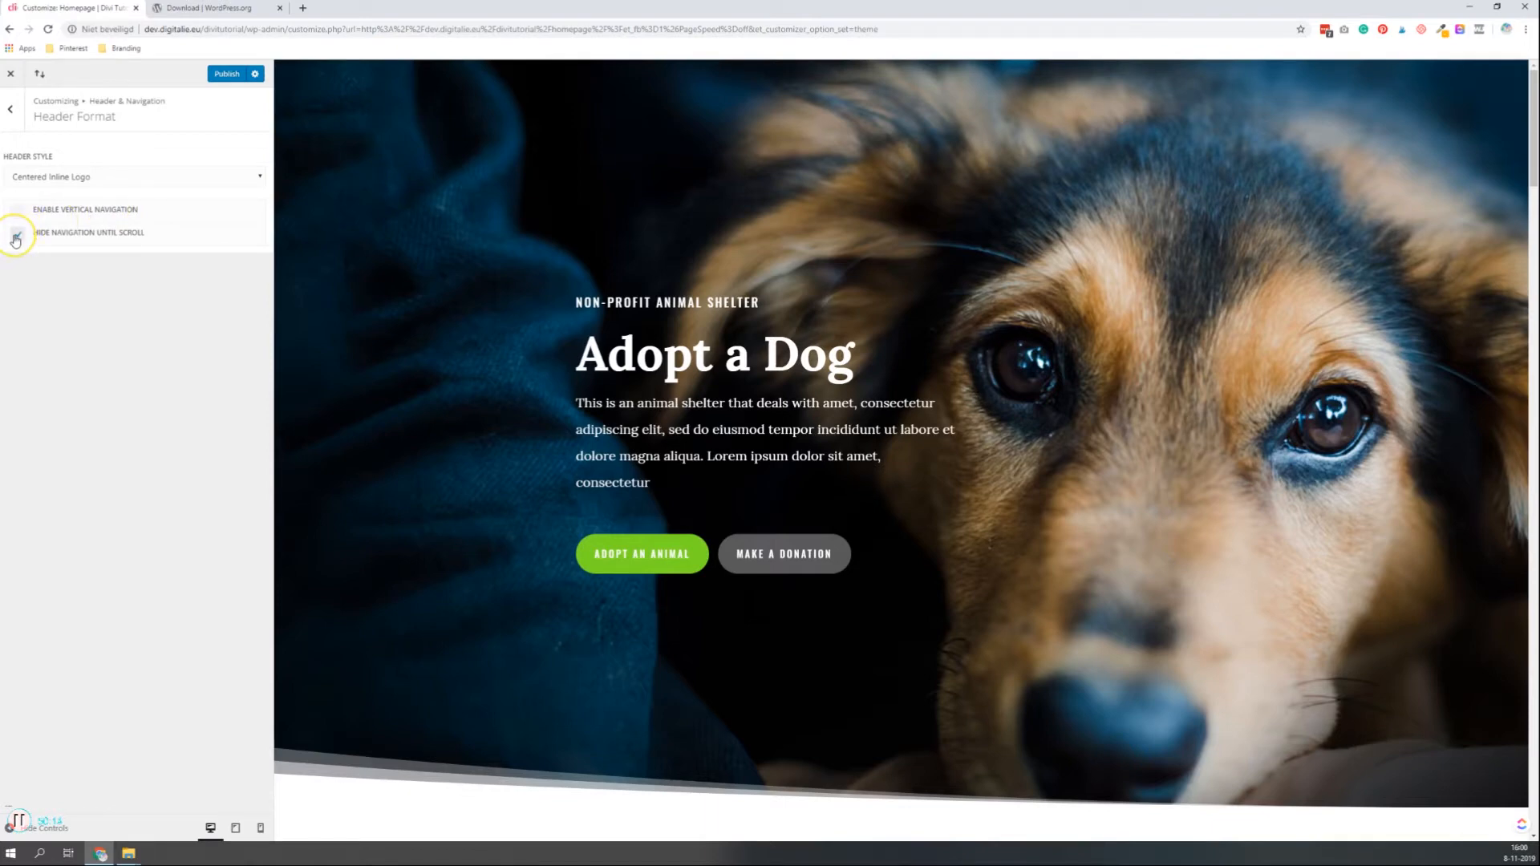
In the Primary Menu Bar settings, turn off full width, try the hide logo option and increase the menu height slightly
click(9, 109)
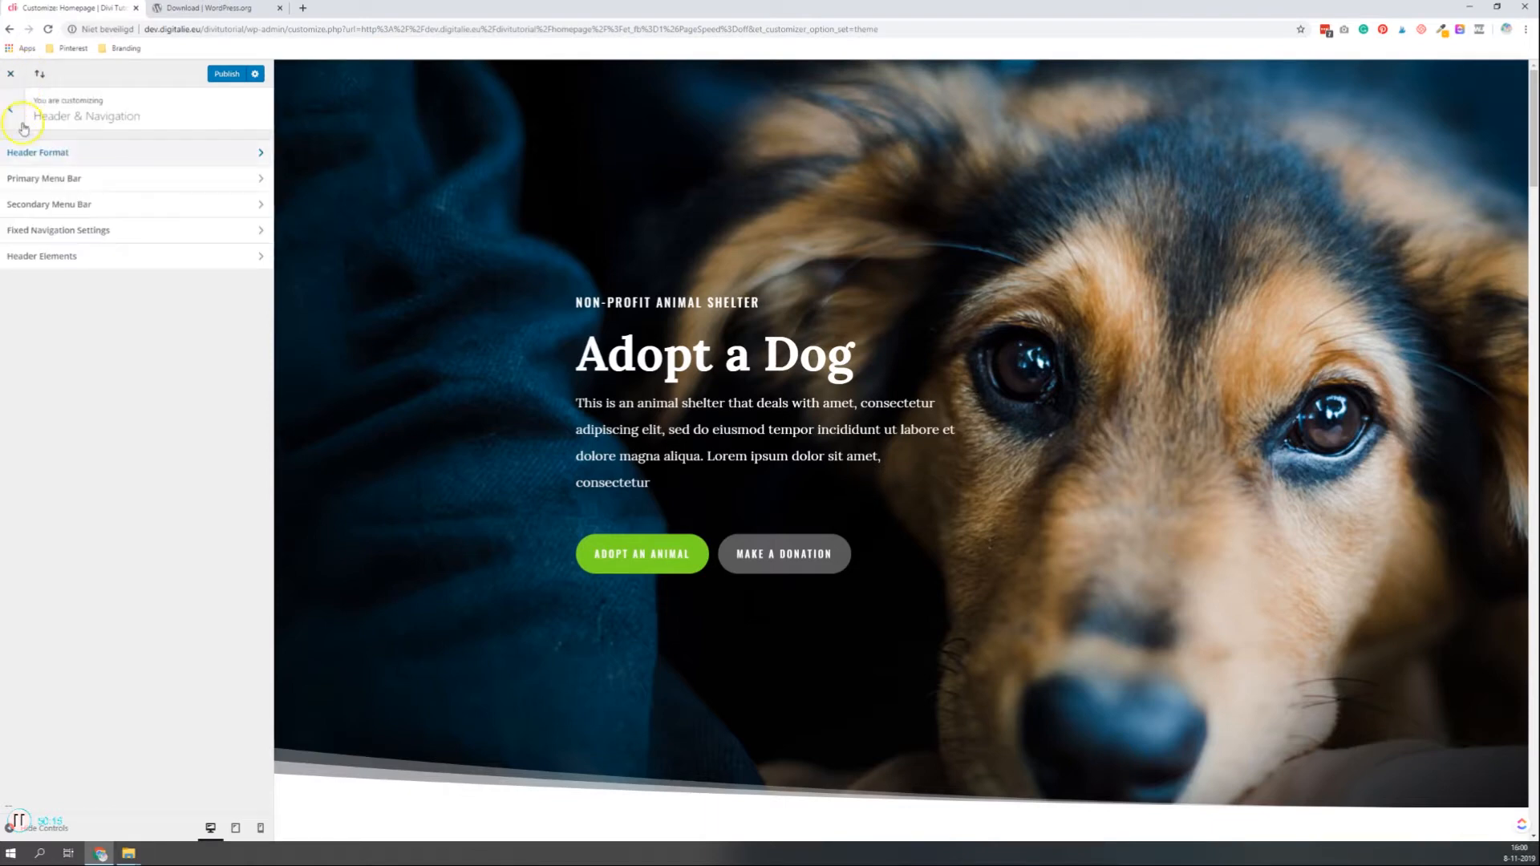
click(99, 178)
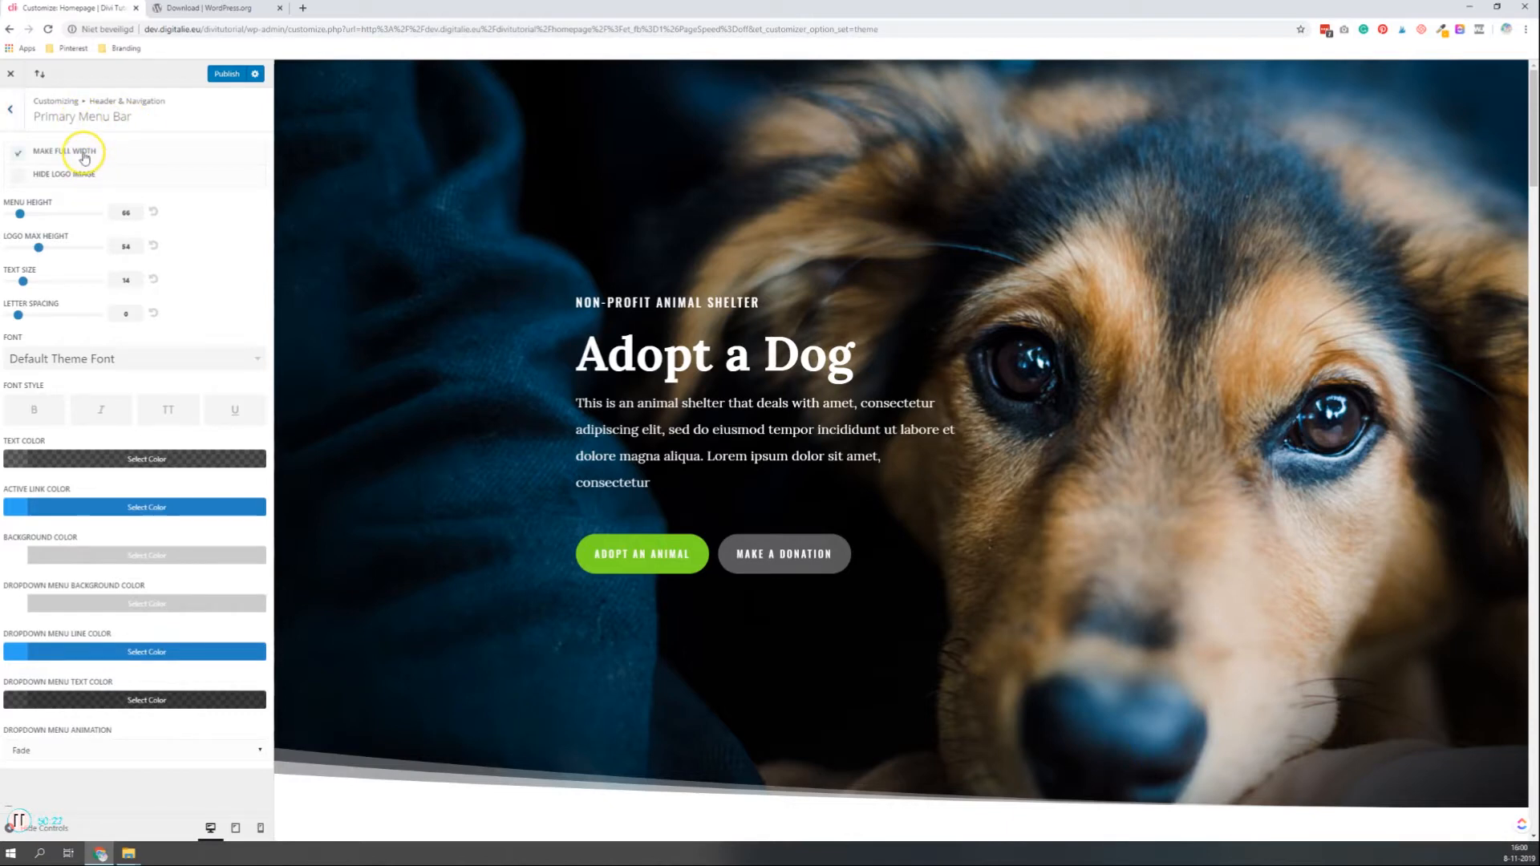
scroll(430, 165, down, 3)
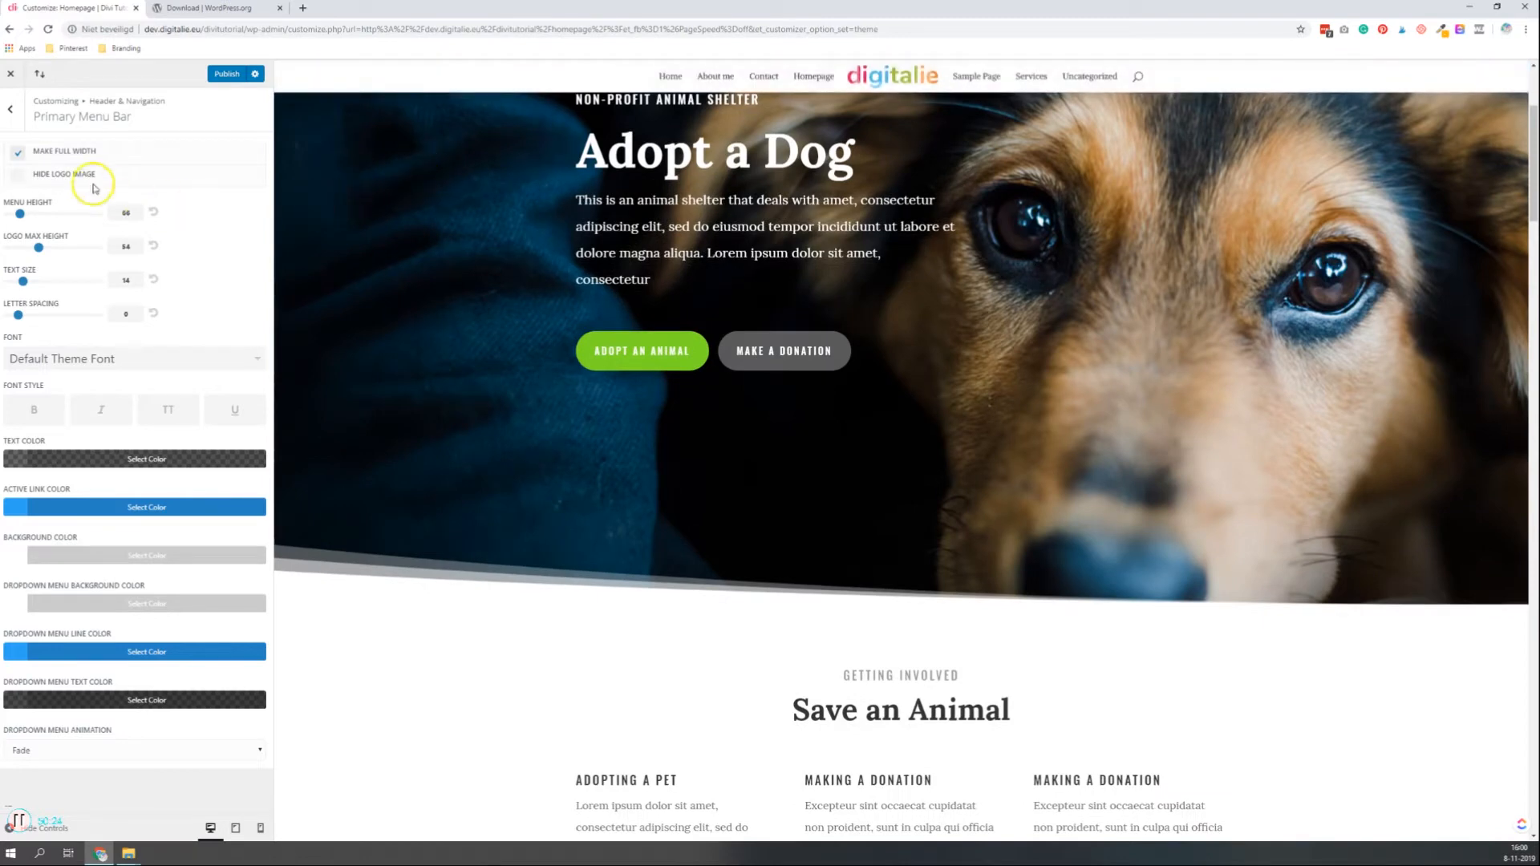
click(60, 157)
click(65, 178)
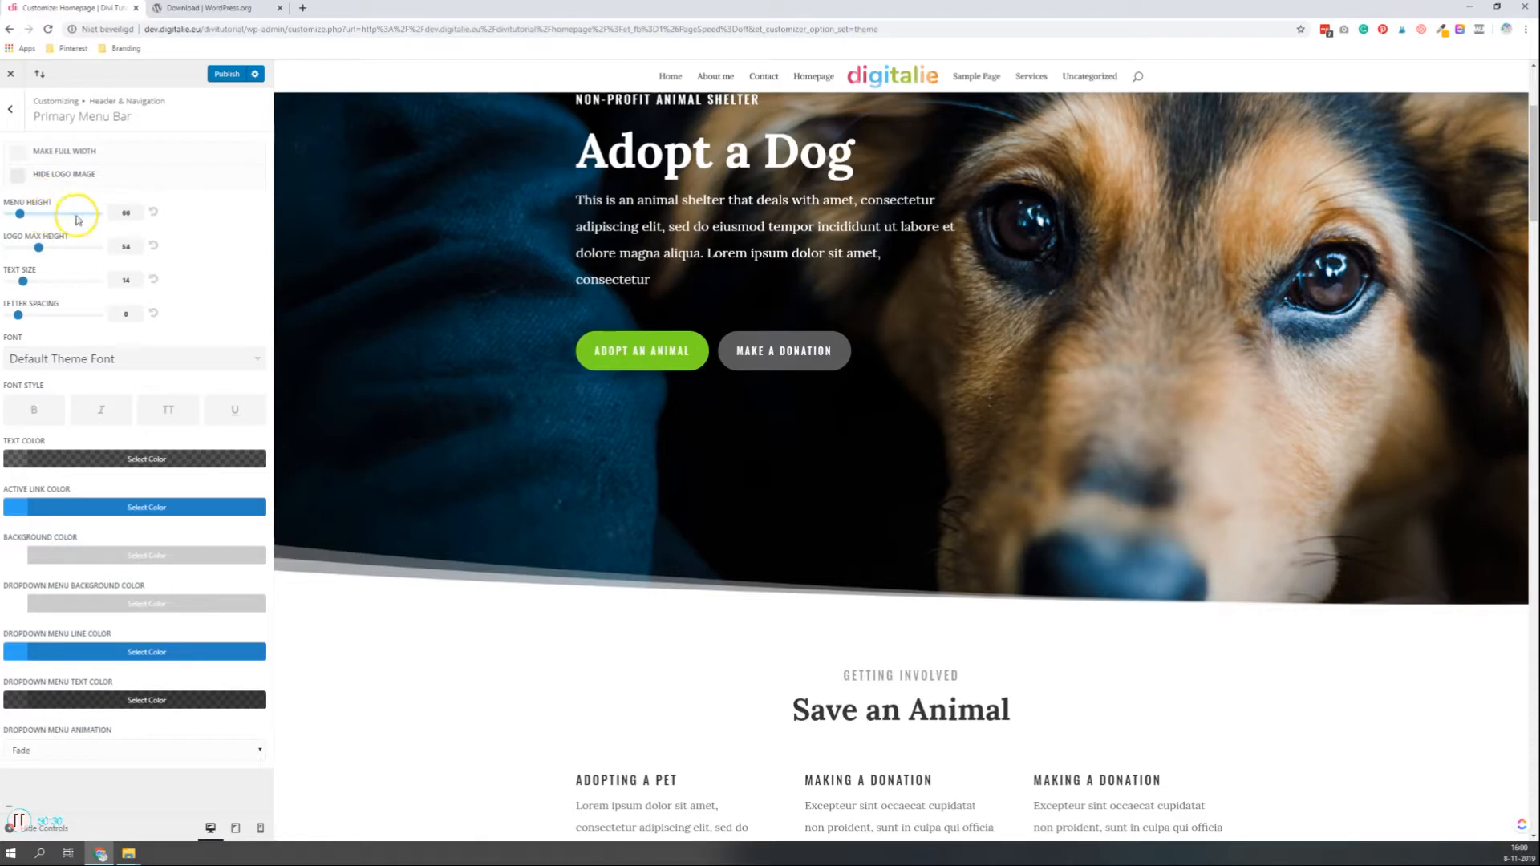
drag(28, 214, 31, 217)
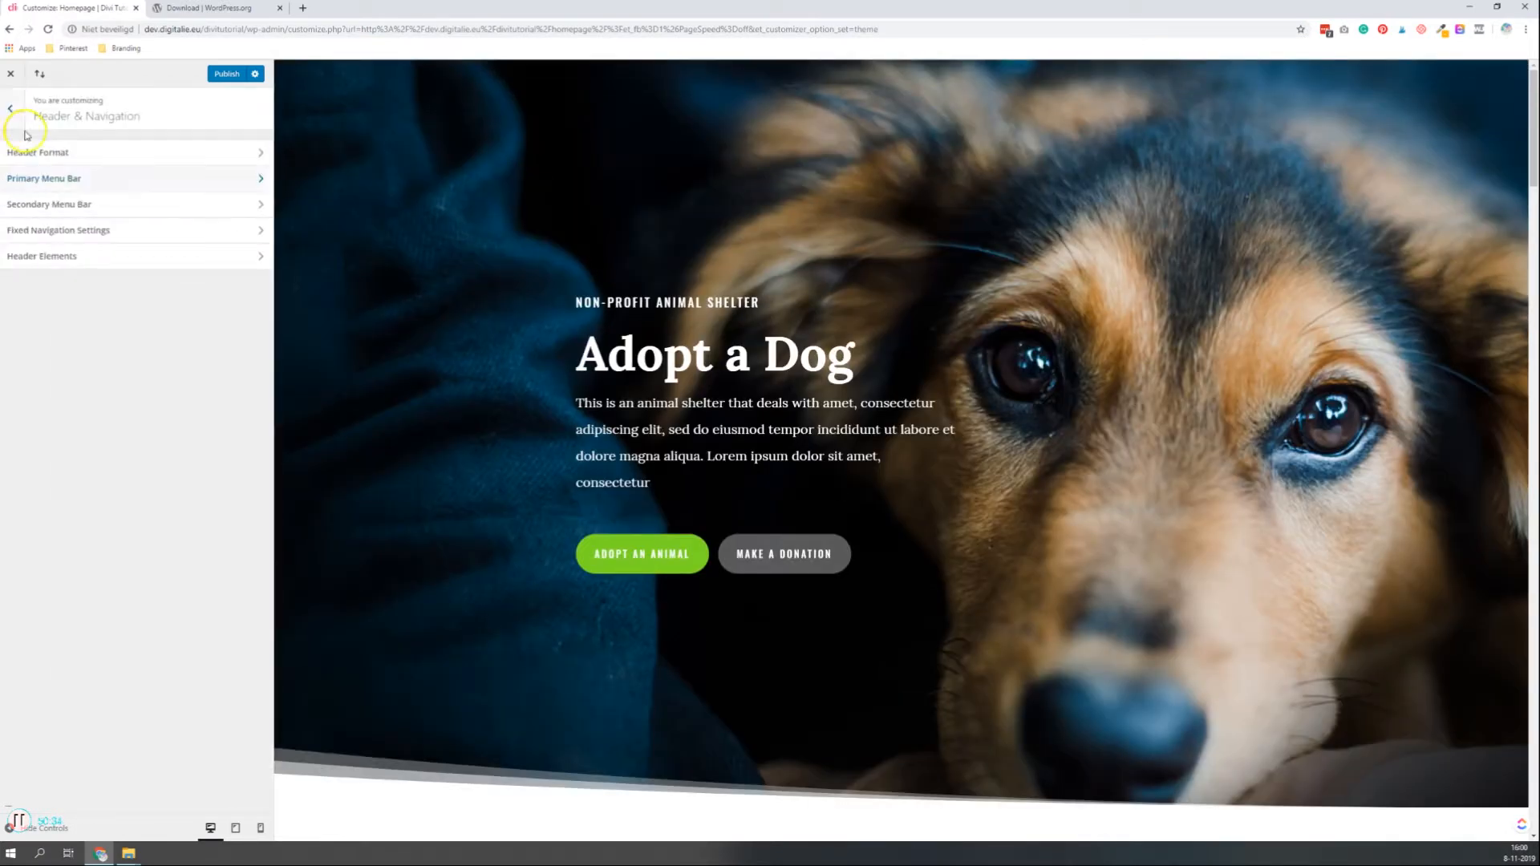
Turn off hiding the navigation until scroll in the Header Format settings
click(61, 154)
click(72, 234)
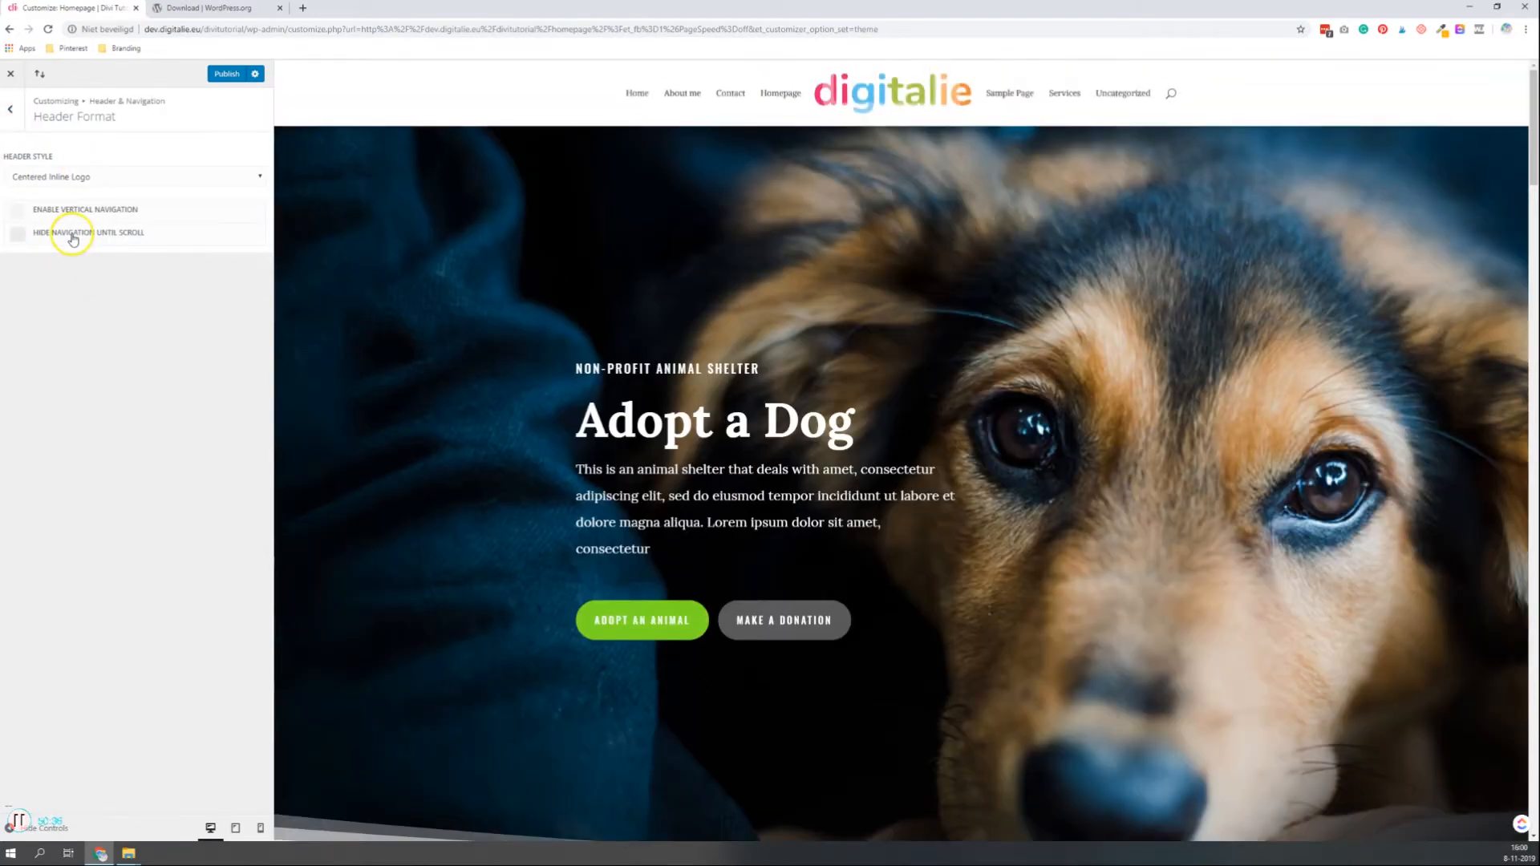
click(10, 109)
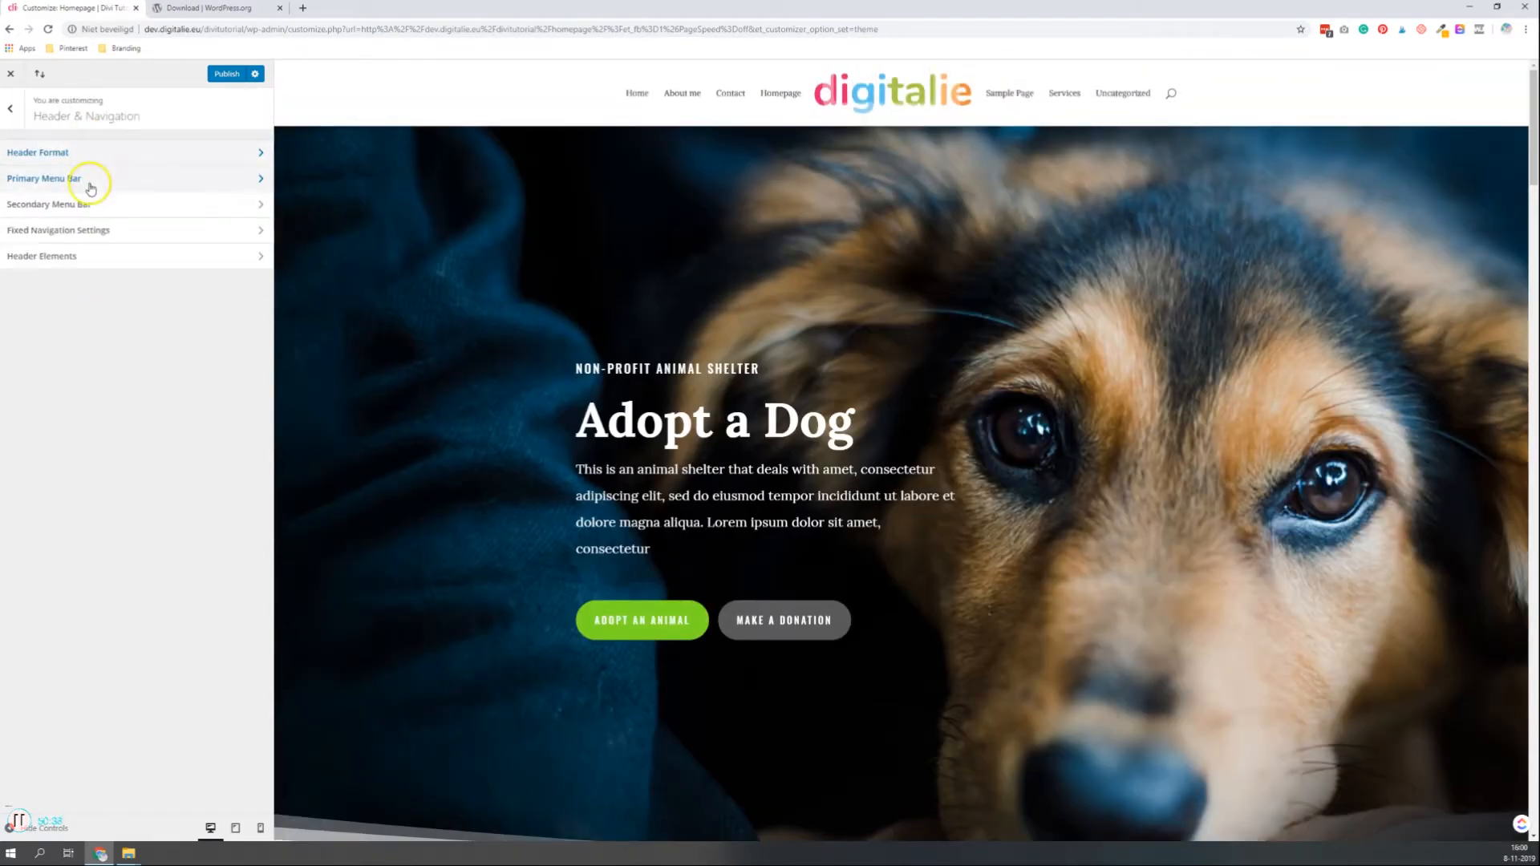
Set the primary menu bar's menu height to 134, logo max height to 53, text size to 19 and letter spacing to 4
click(90, 188)
drag(32, 214, 58, 253)
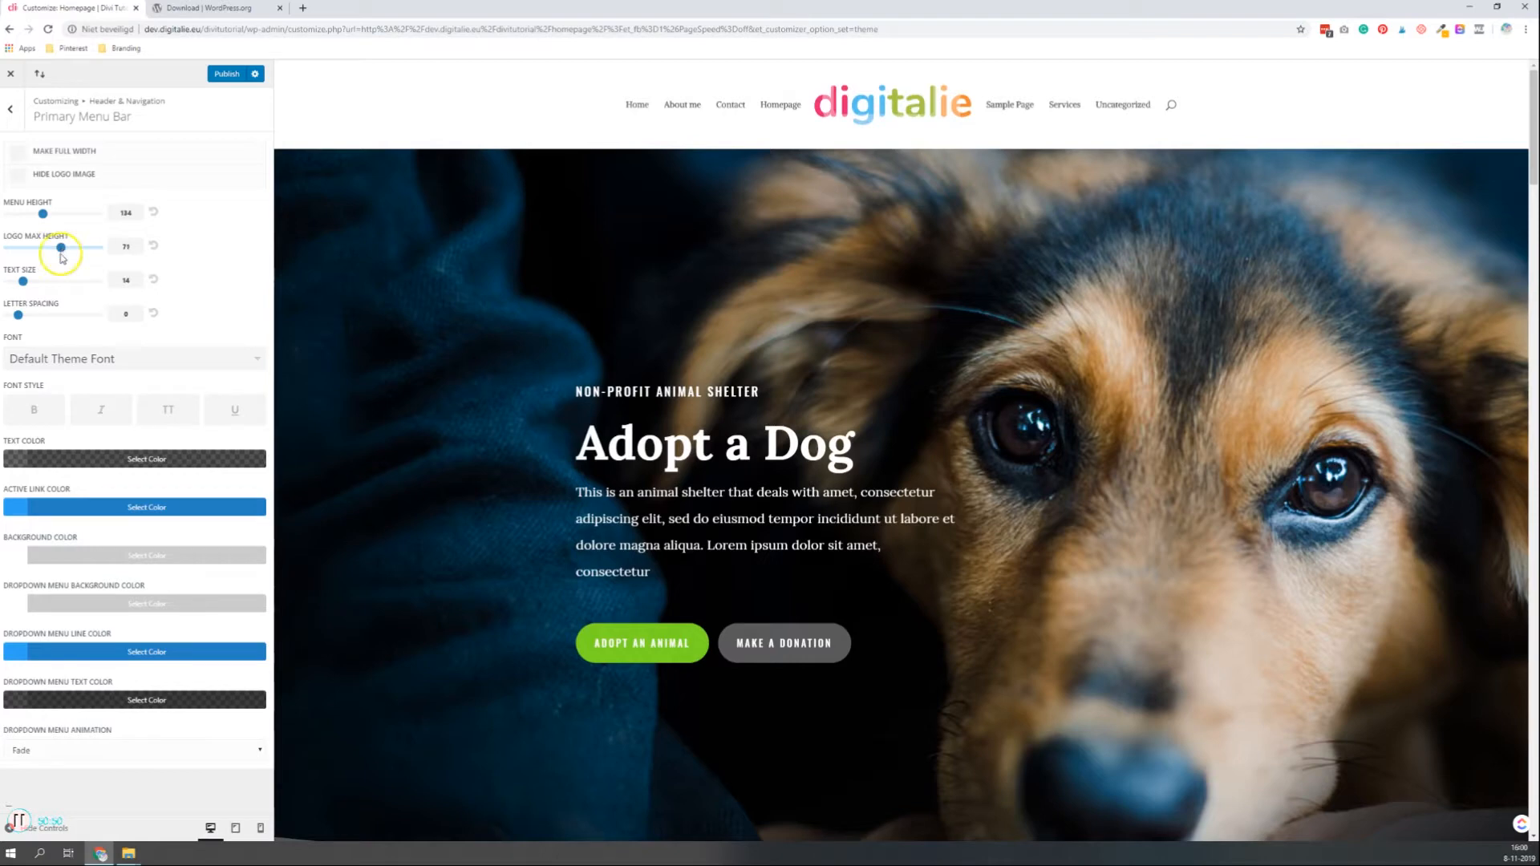
mouse_move(25, 283)
mouse_down()
mouse_move(60, 282)
mouse_move(24, 313)
mouse_move(74, 323)
mouse_move(56, 323)
mouse_up()
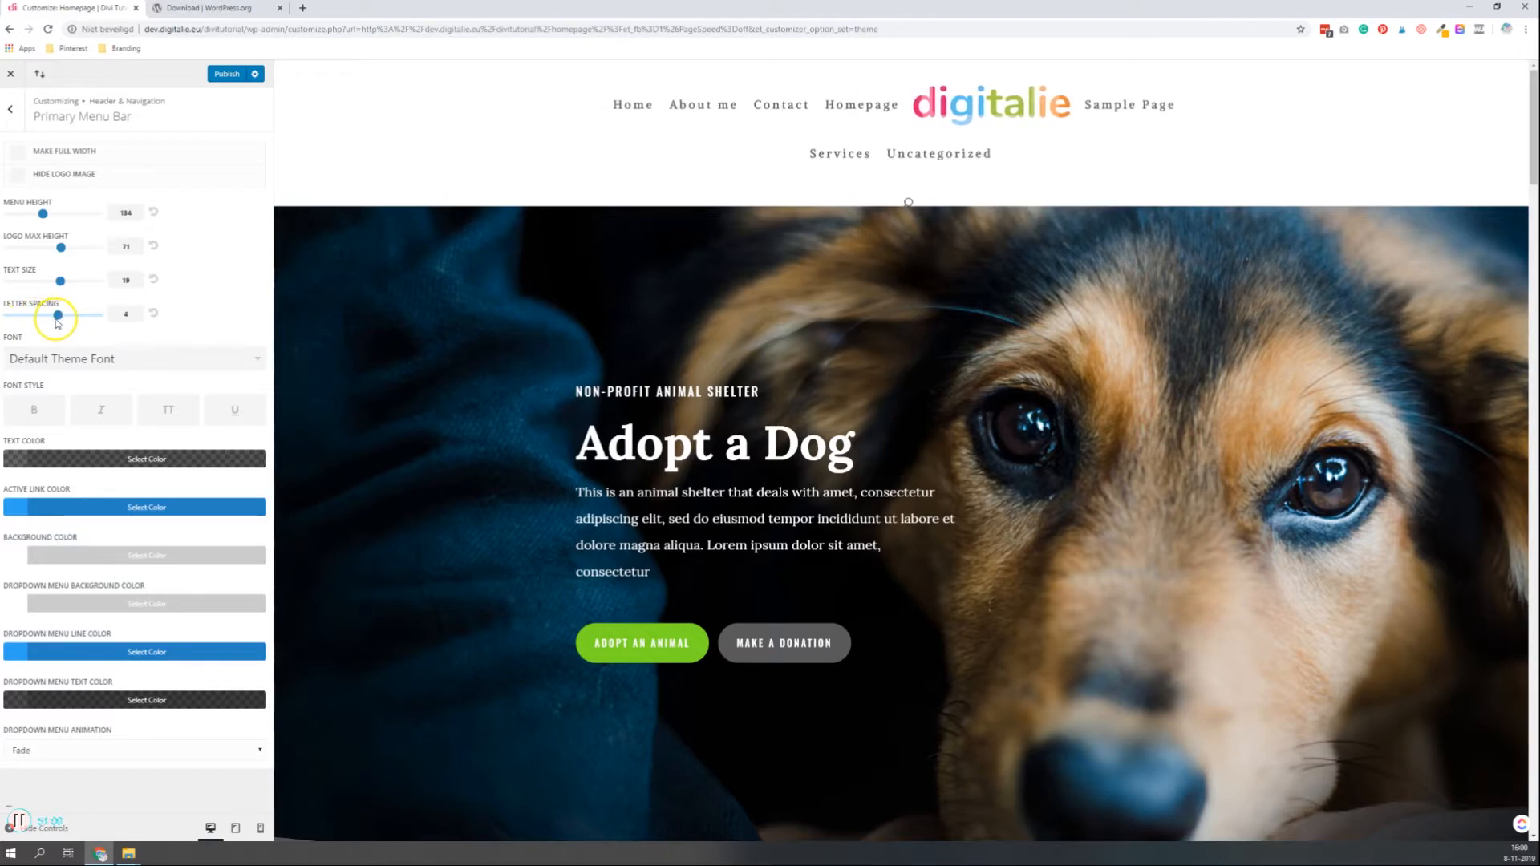
drag(62, 251, 40, 250)
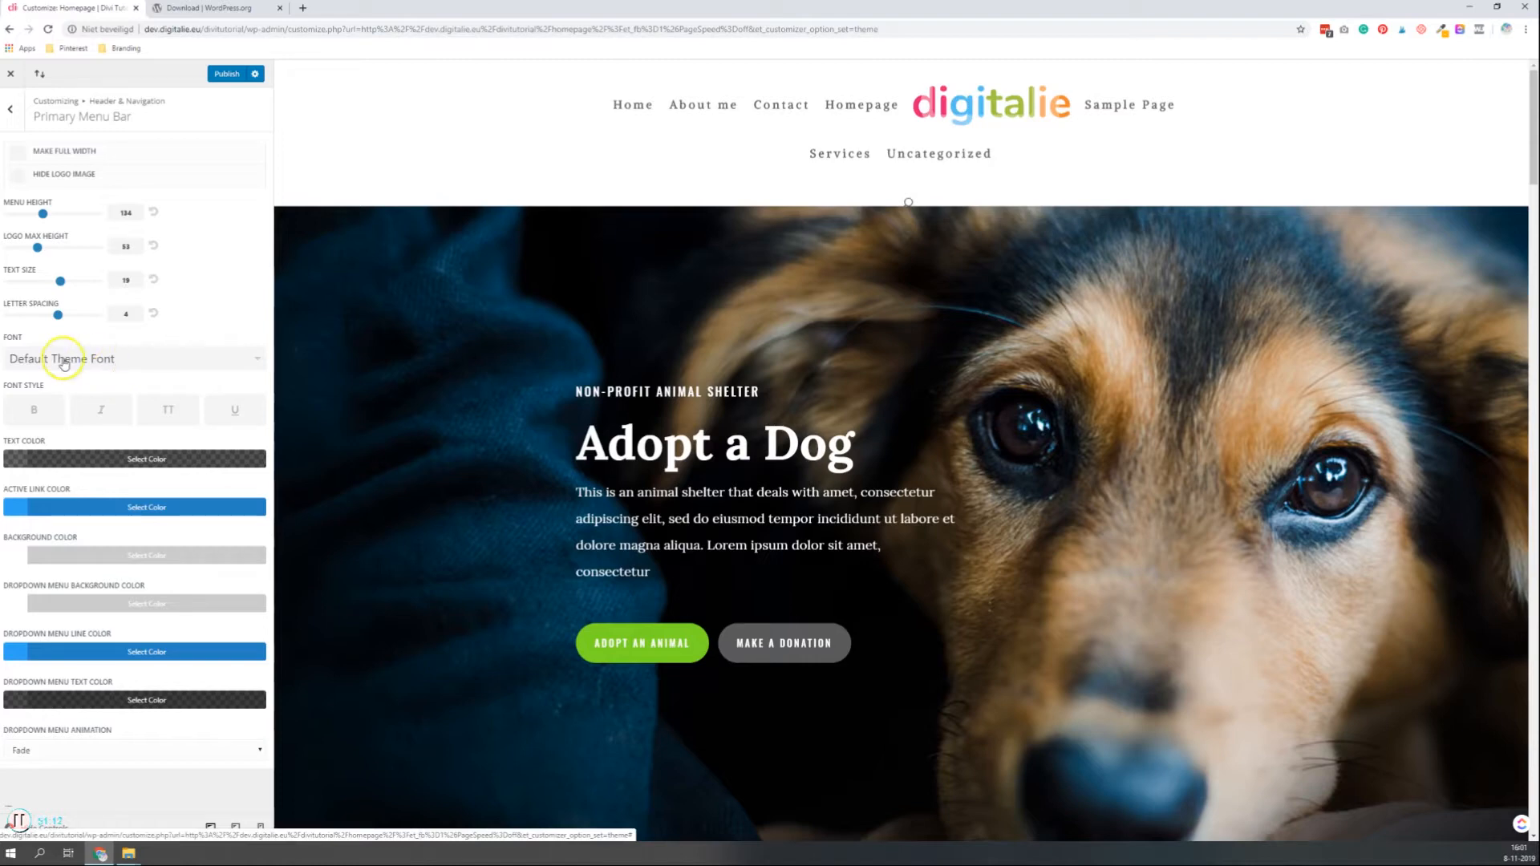
Try the bold, italic, all-caps and underline font styles on the primary menu text, switching each one off again
click(34, 417)
click(34, 417)
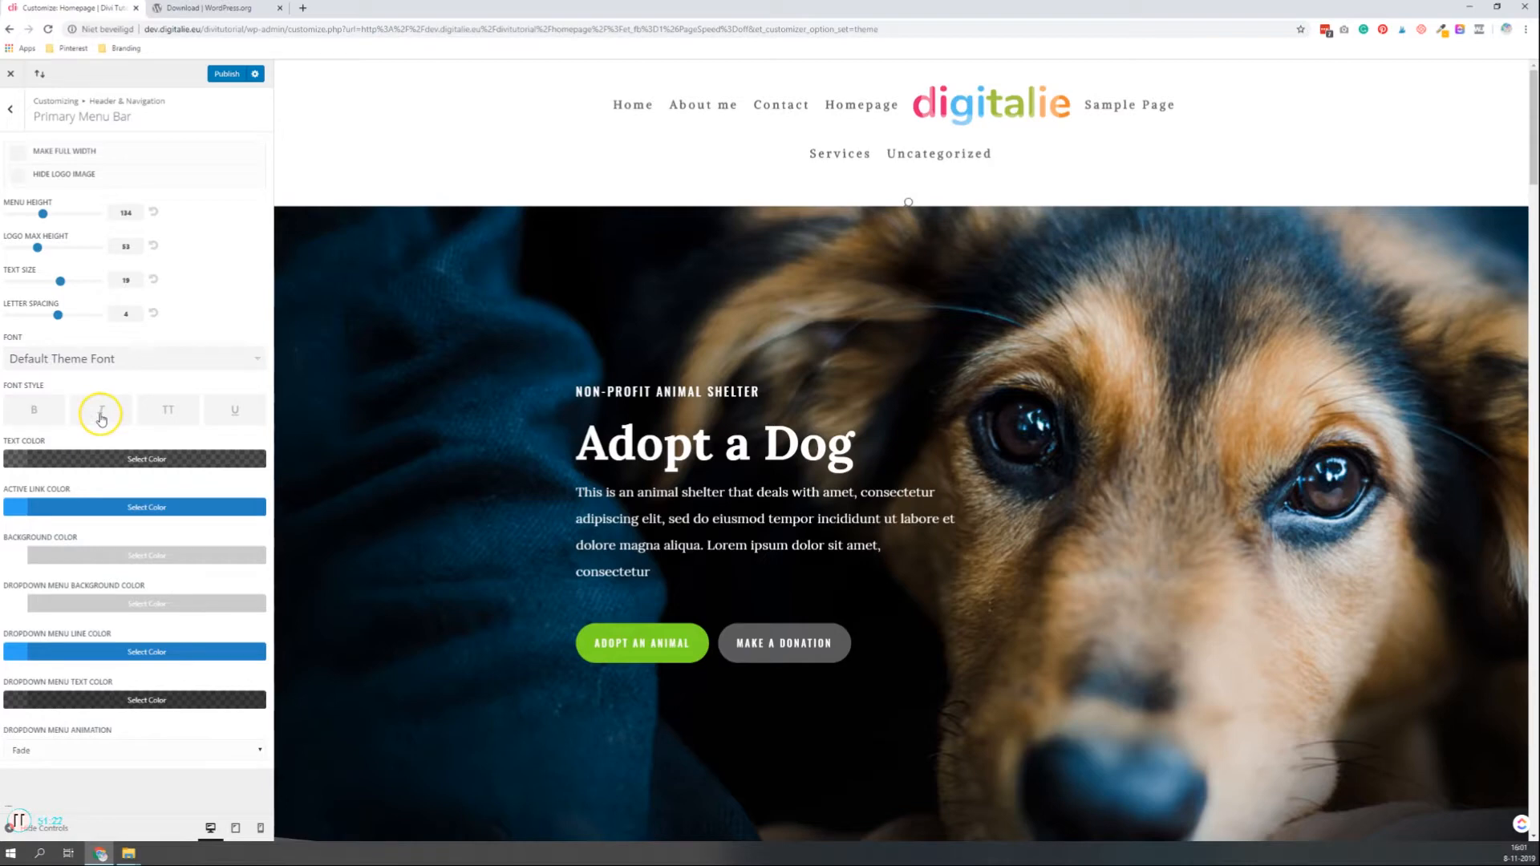
click(101, 413)
click(175, 414)
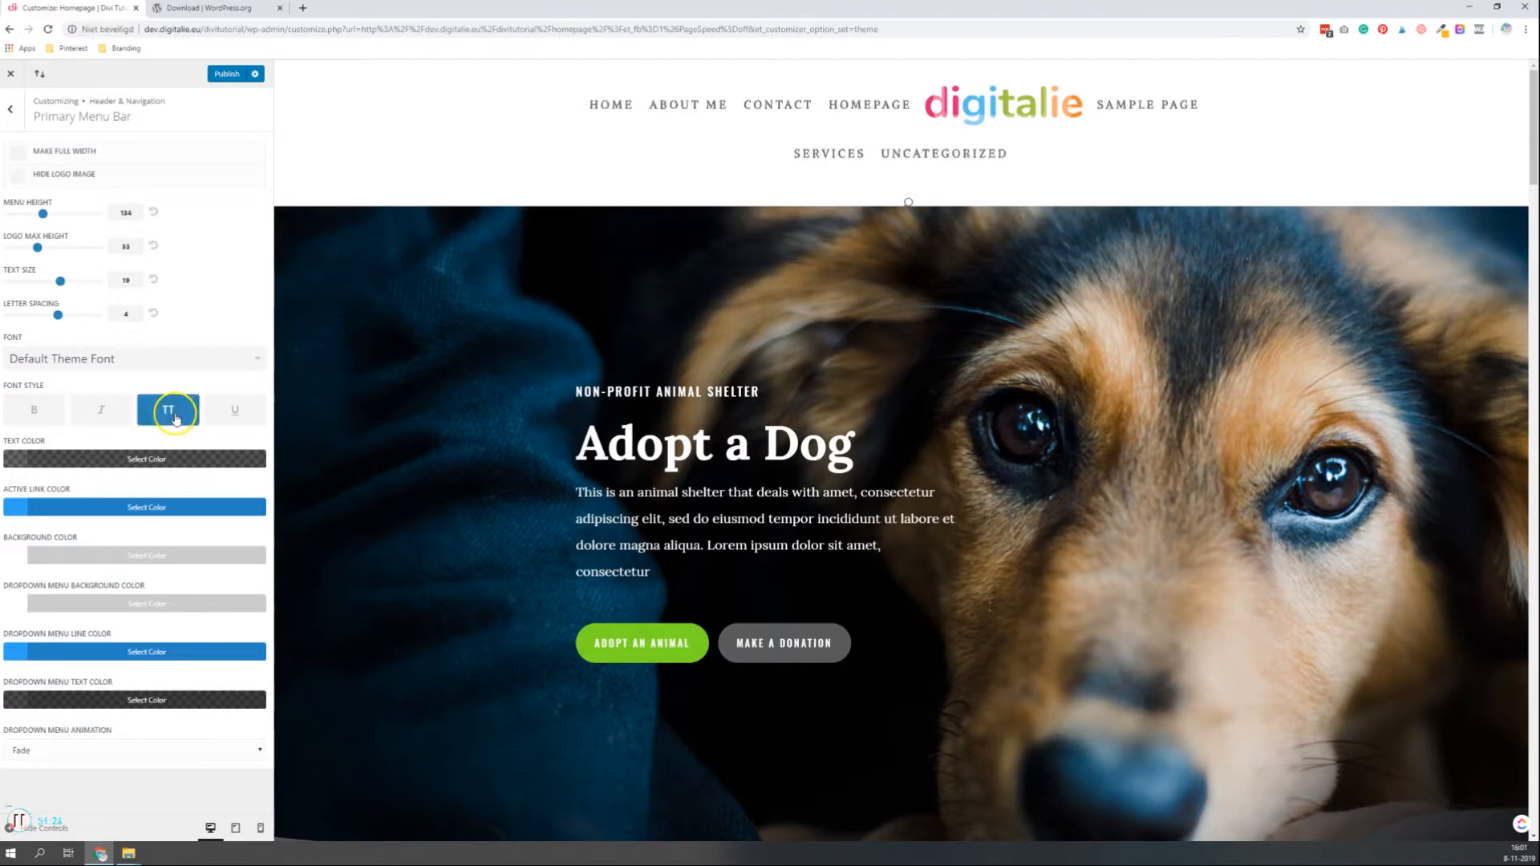
click(176, 418)
click(235, 420)
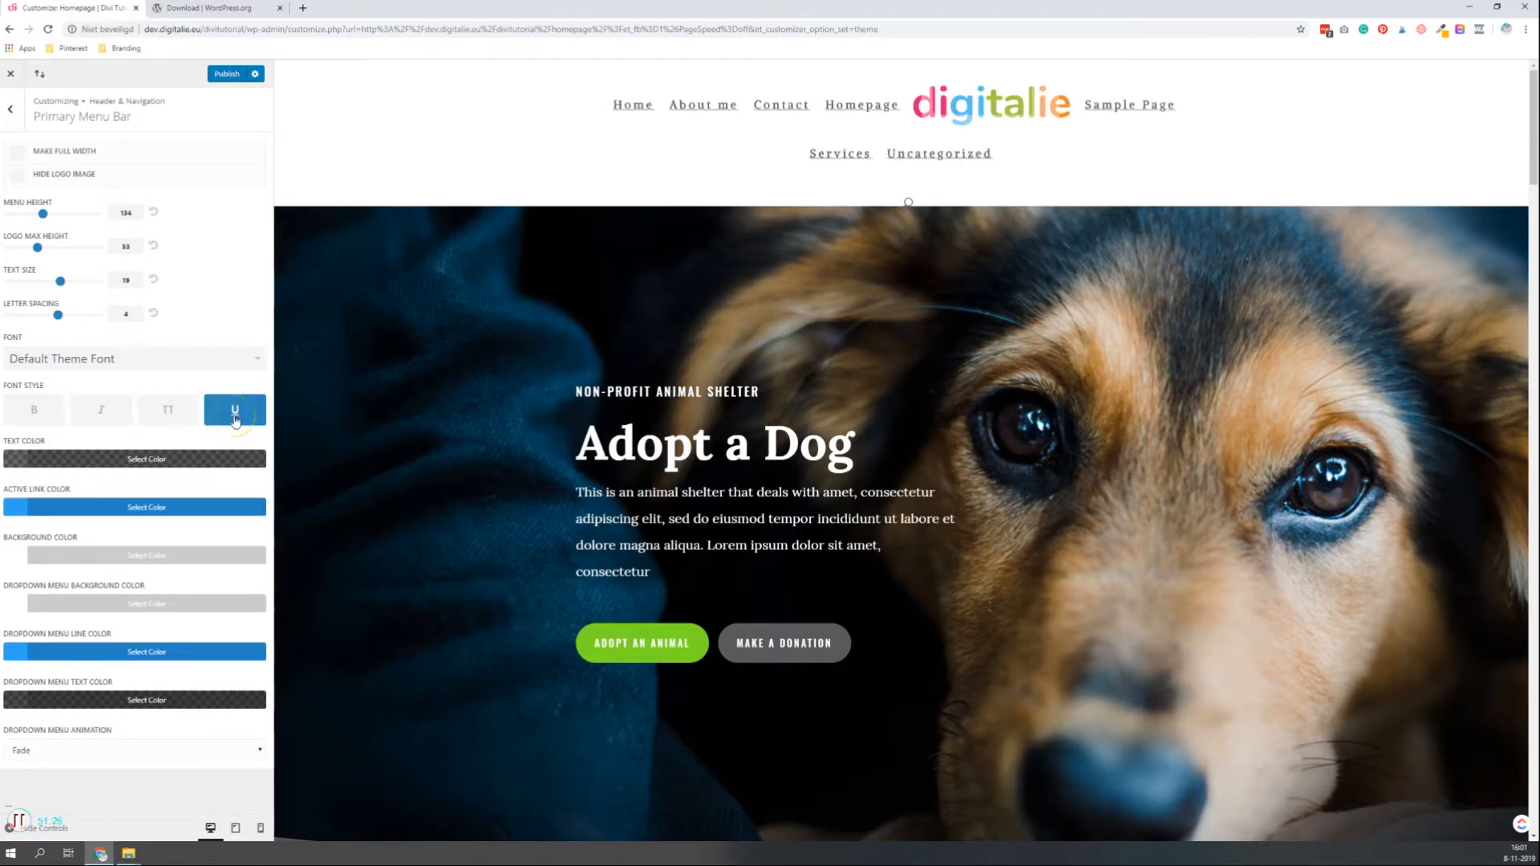
click(235, 421)
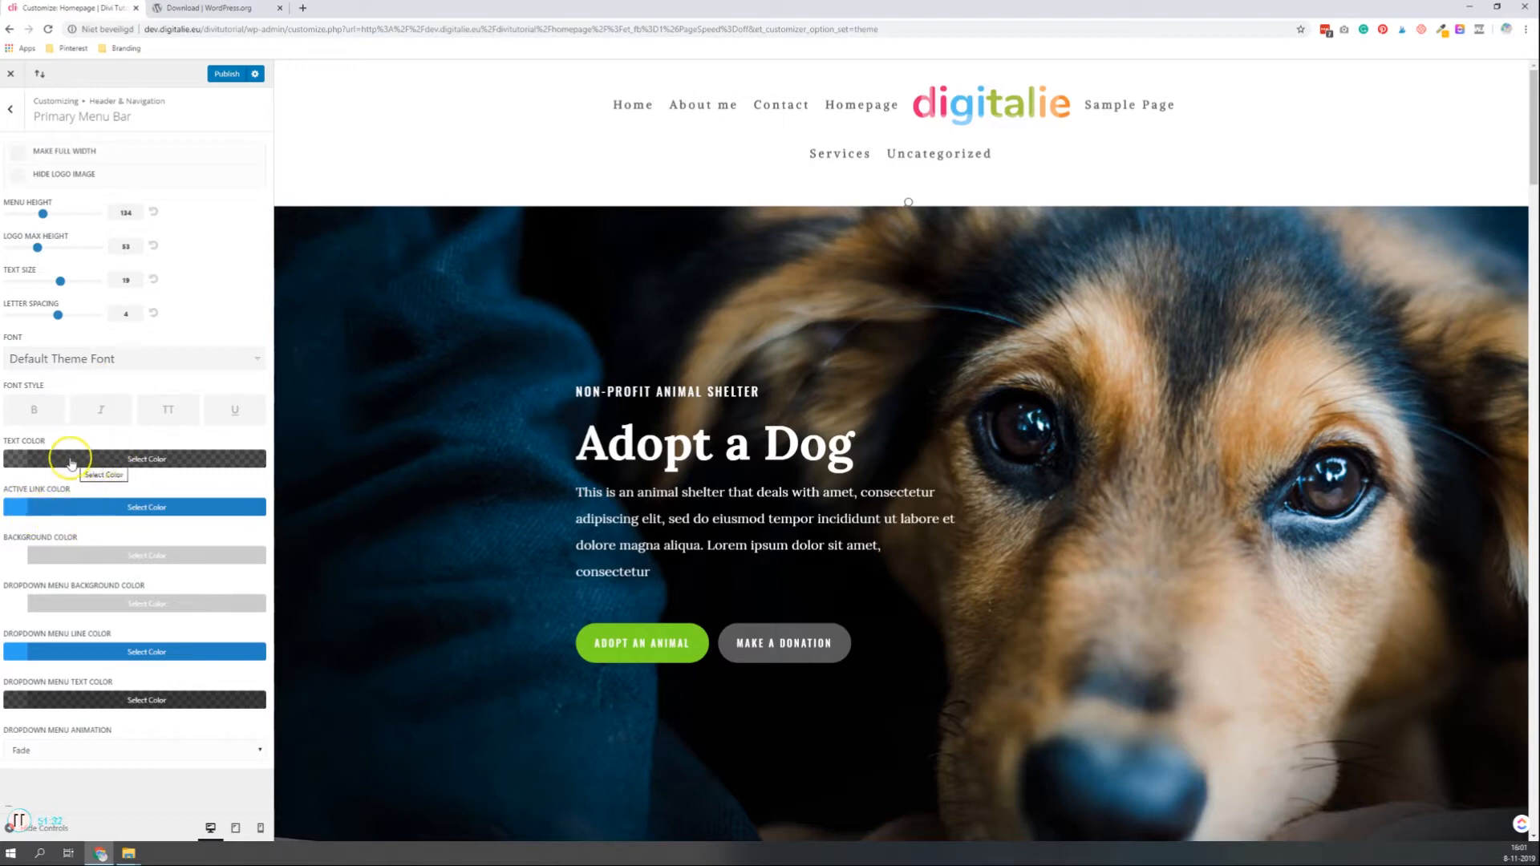
Review the Secondary Menu Bar and Header Format settings, and return to the Header & Navigation overview
click(11, 114)
click(118, 208)
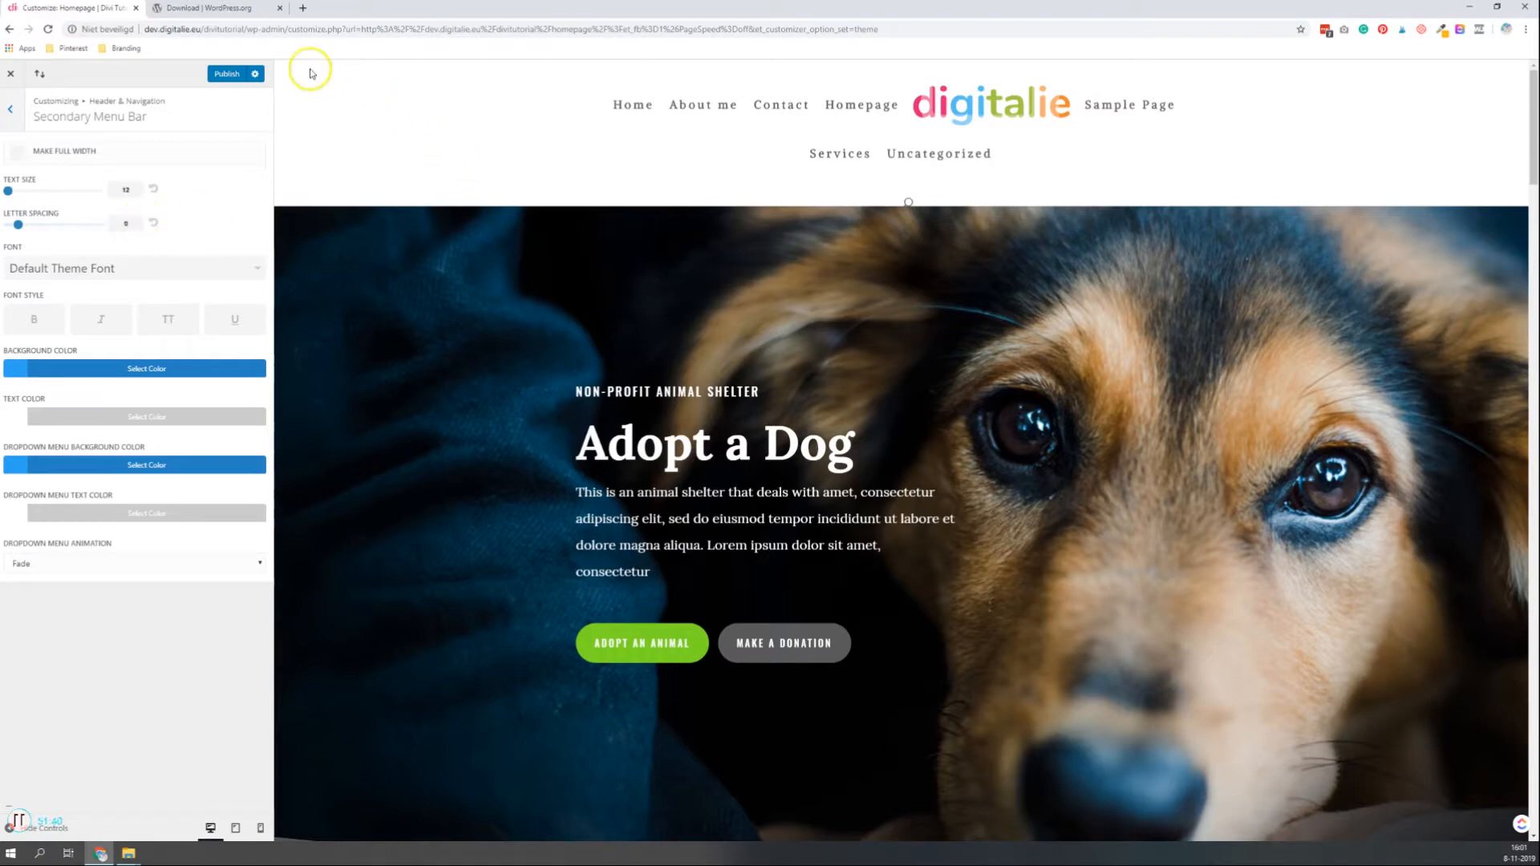
click(14, 119)
click(105, 157)
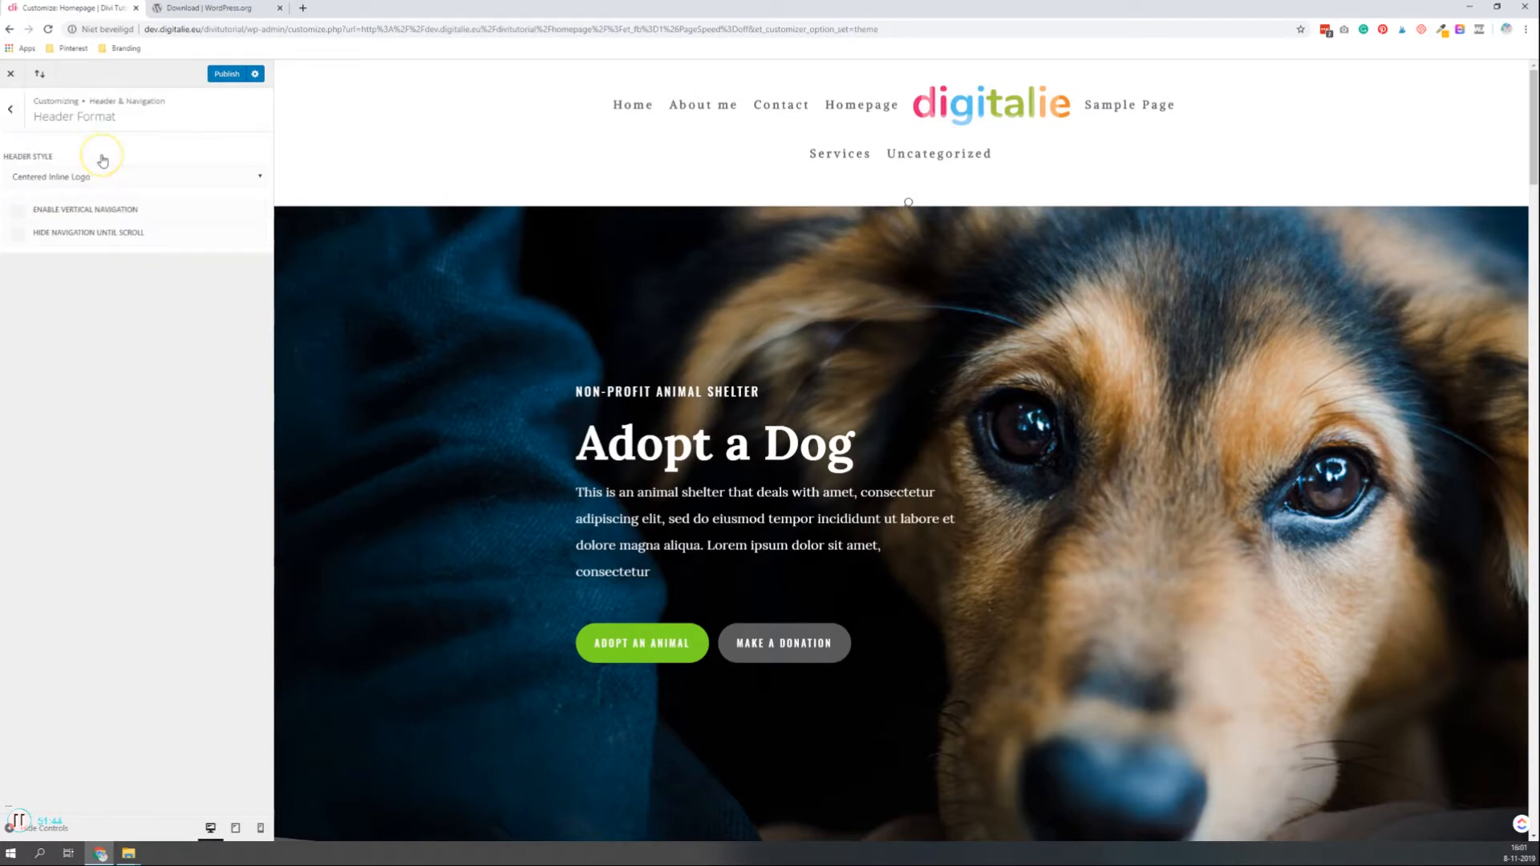
click(12, 112)
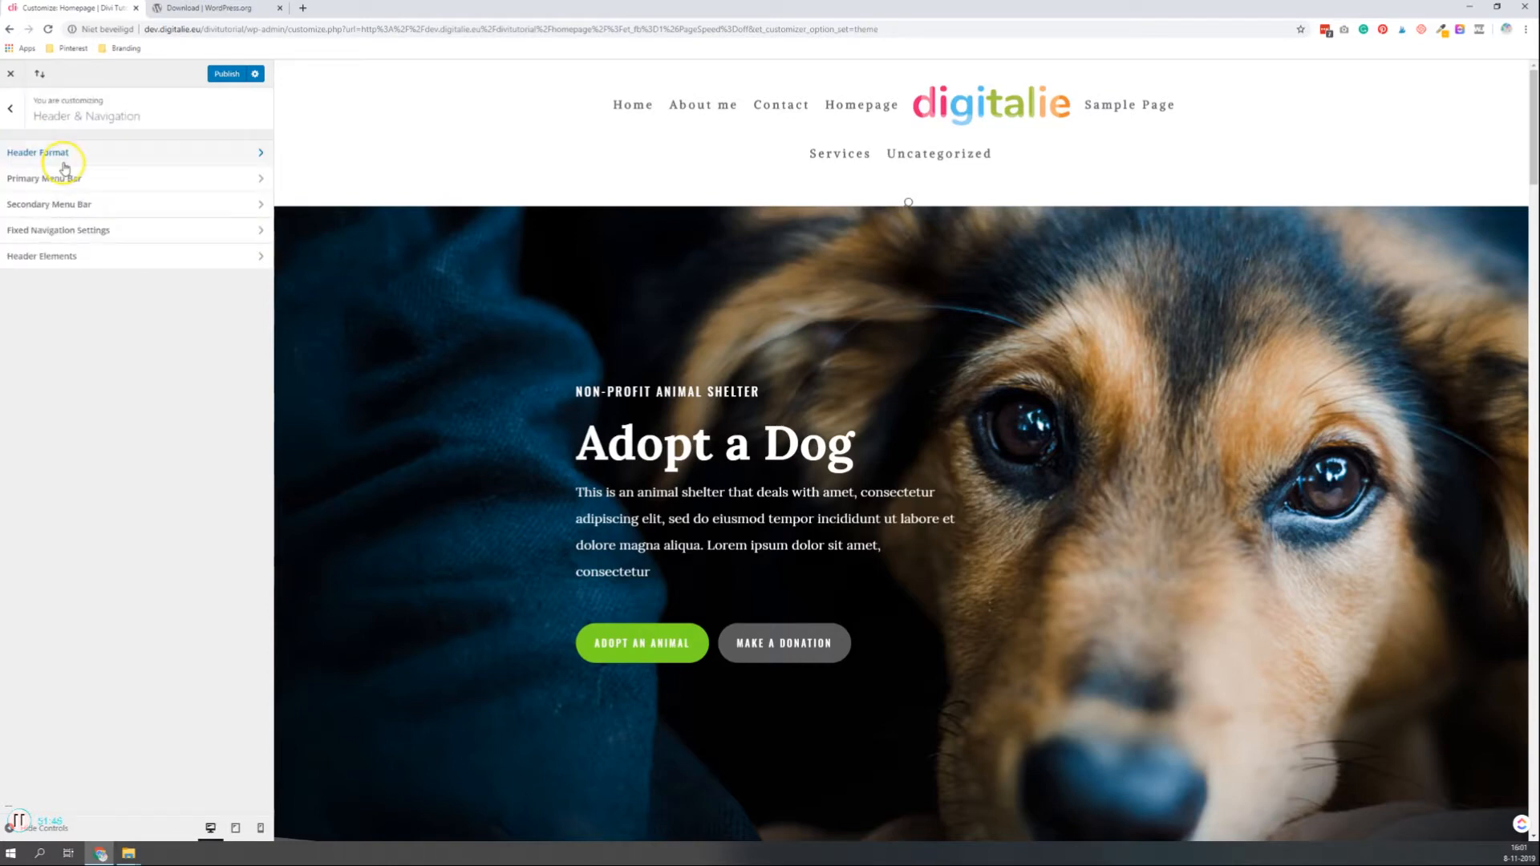
Enter a contact phone number and e-mail address in the Header Elements settings
click(80, 257)
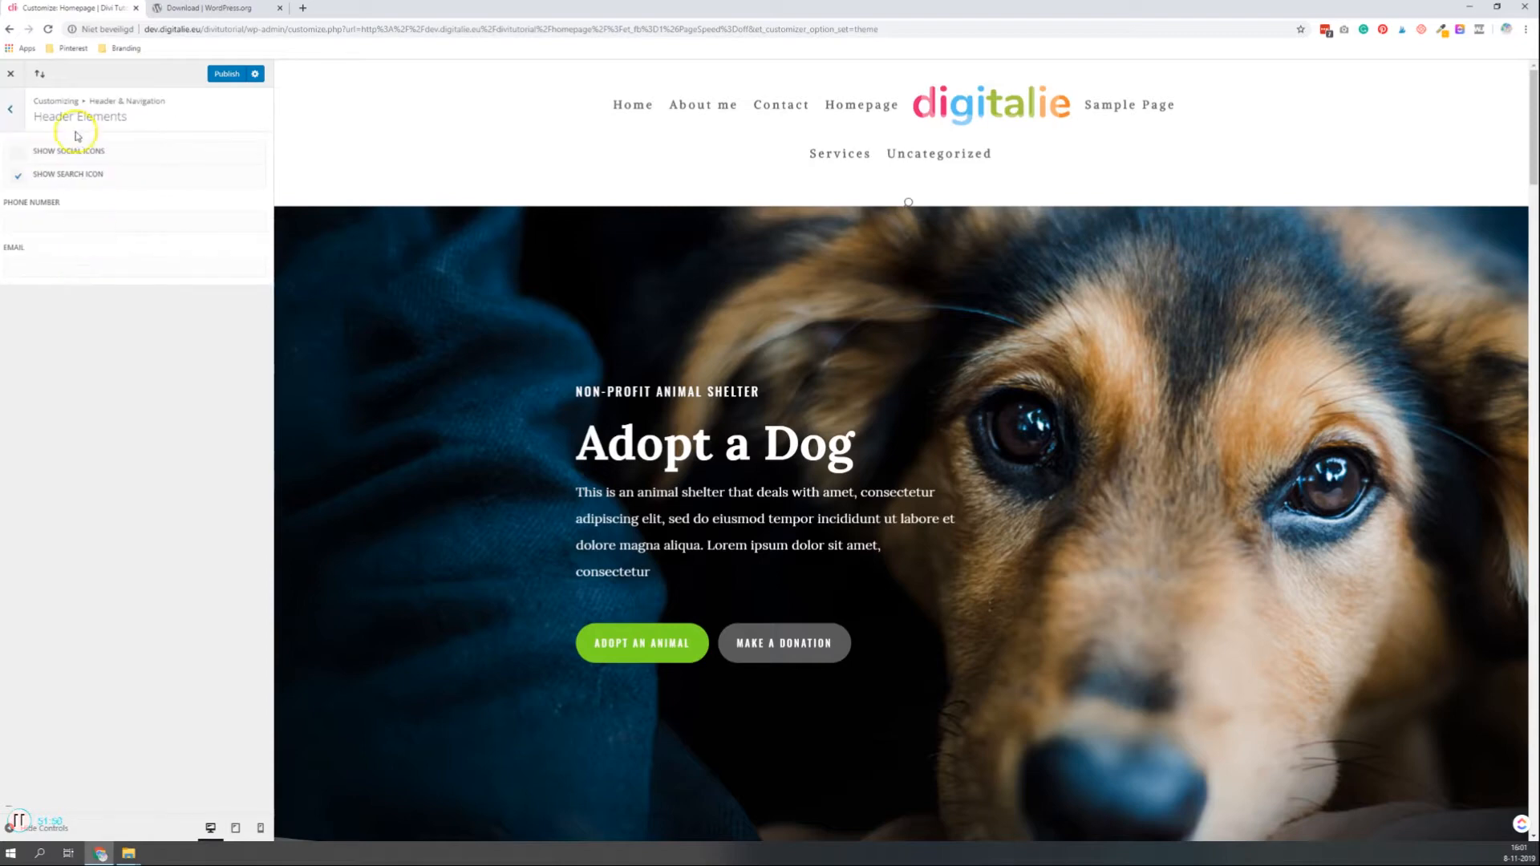
click(53, 221)
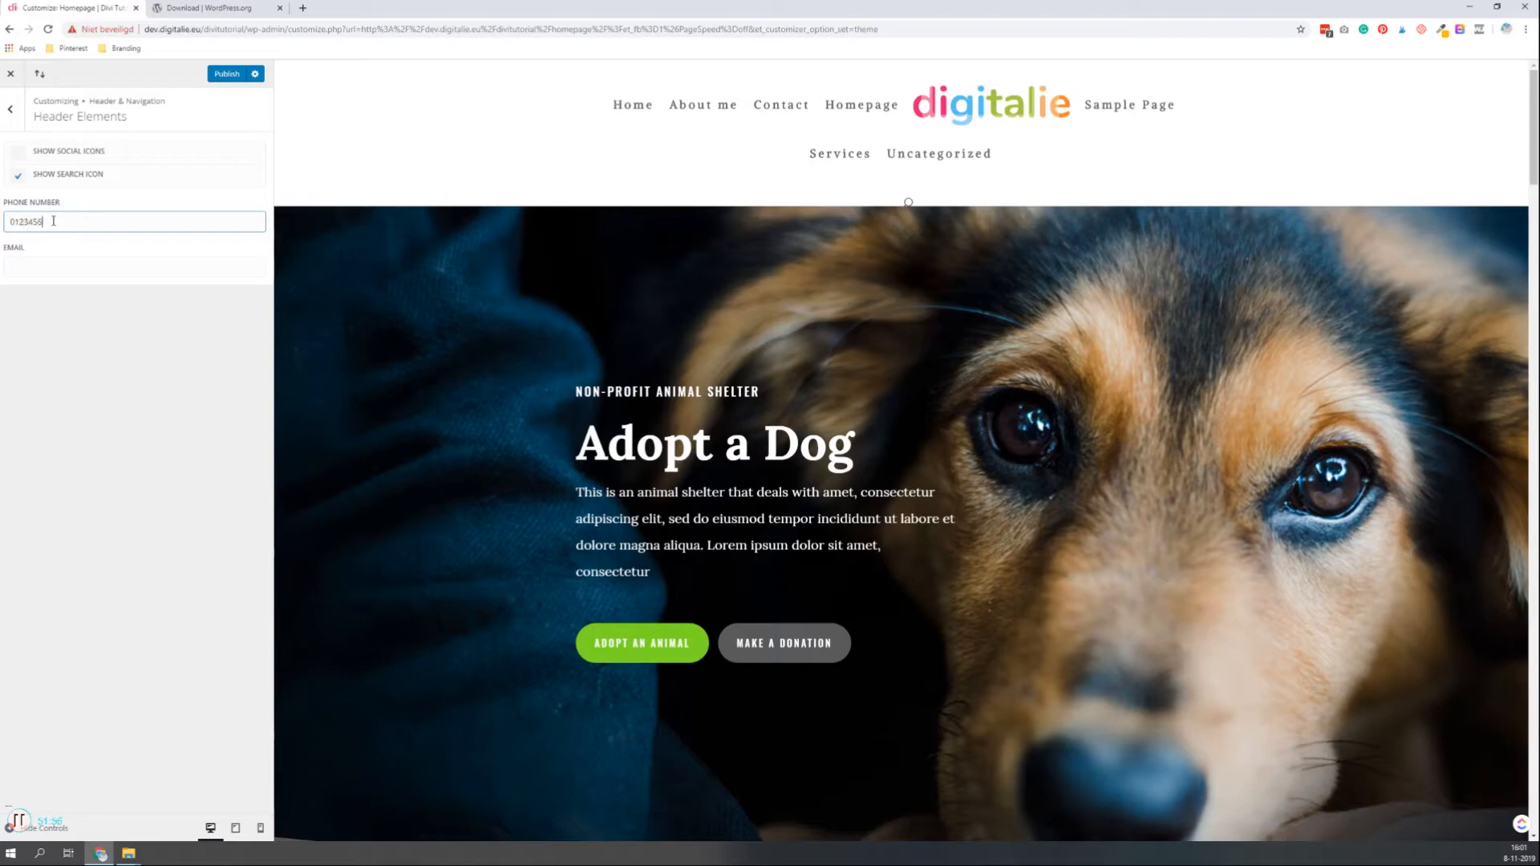
click(62, 262)
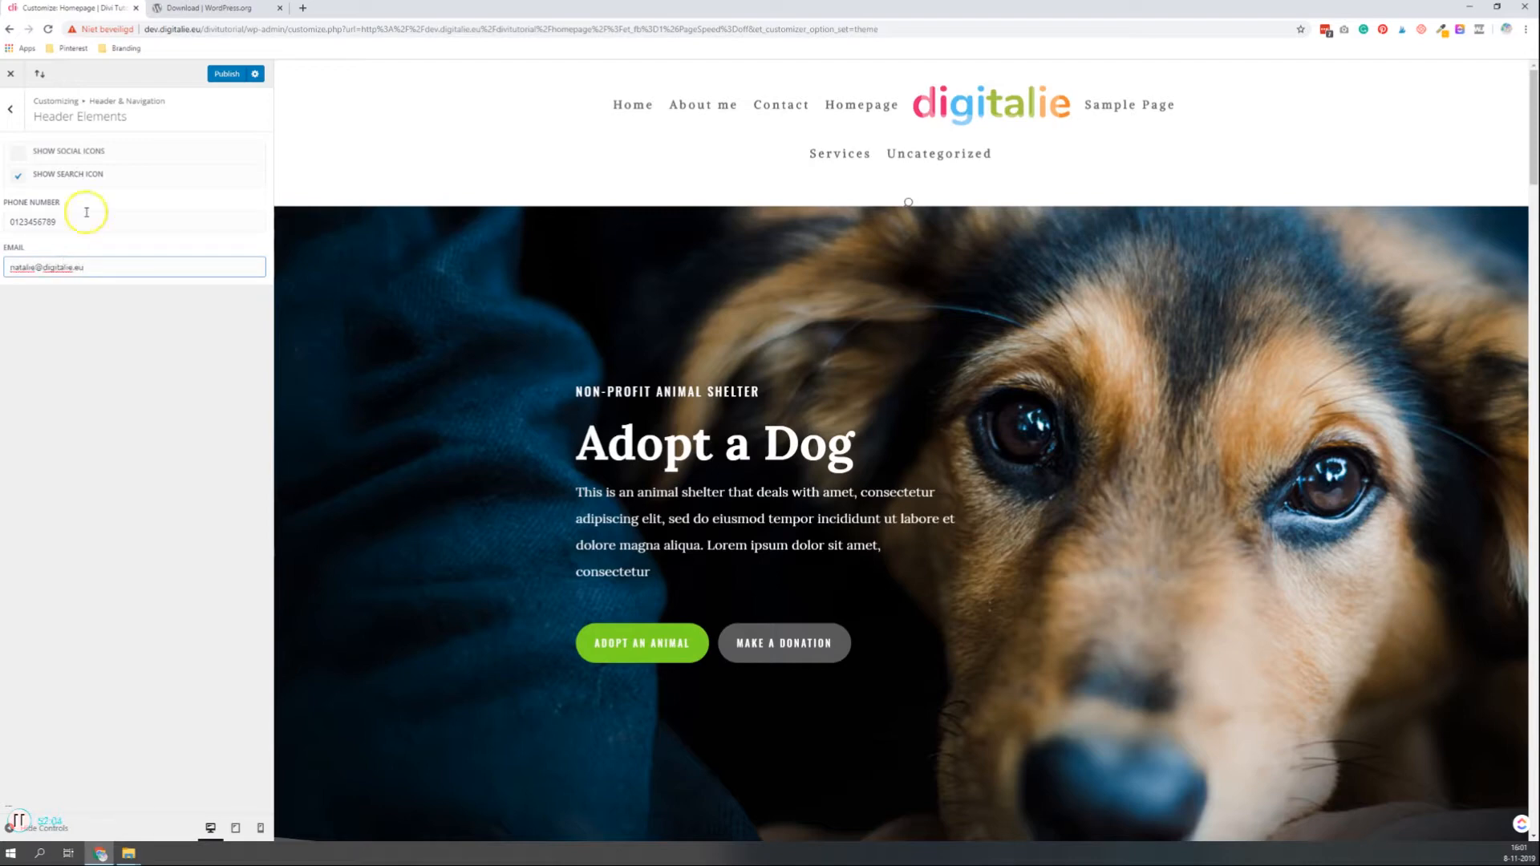
click(10, 109)
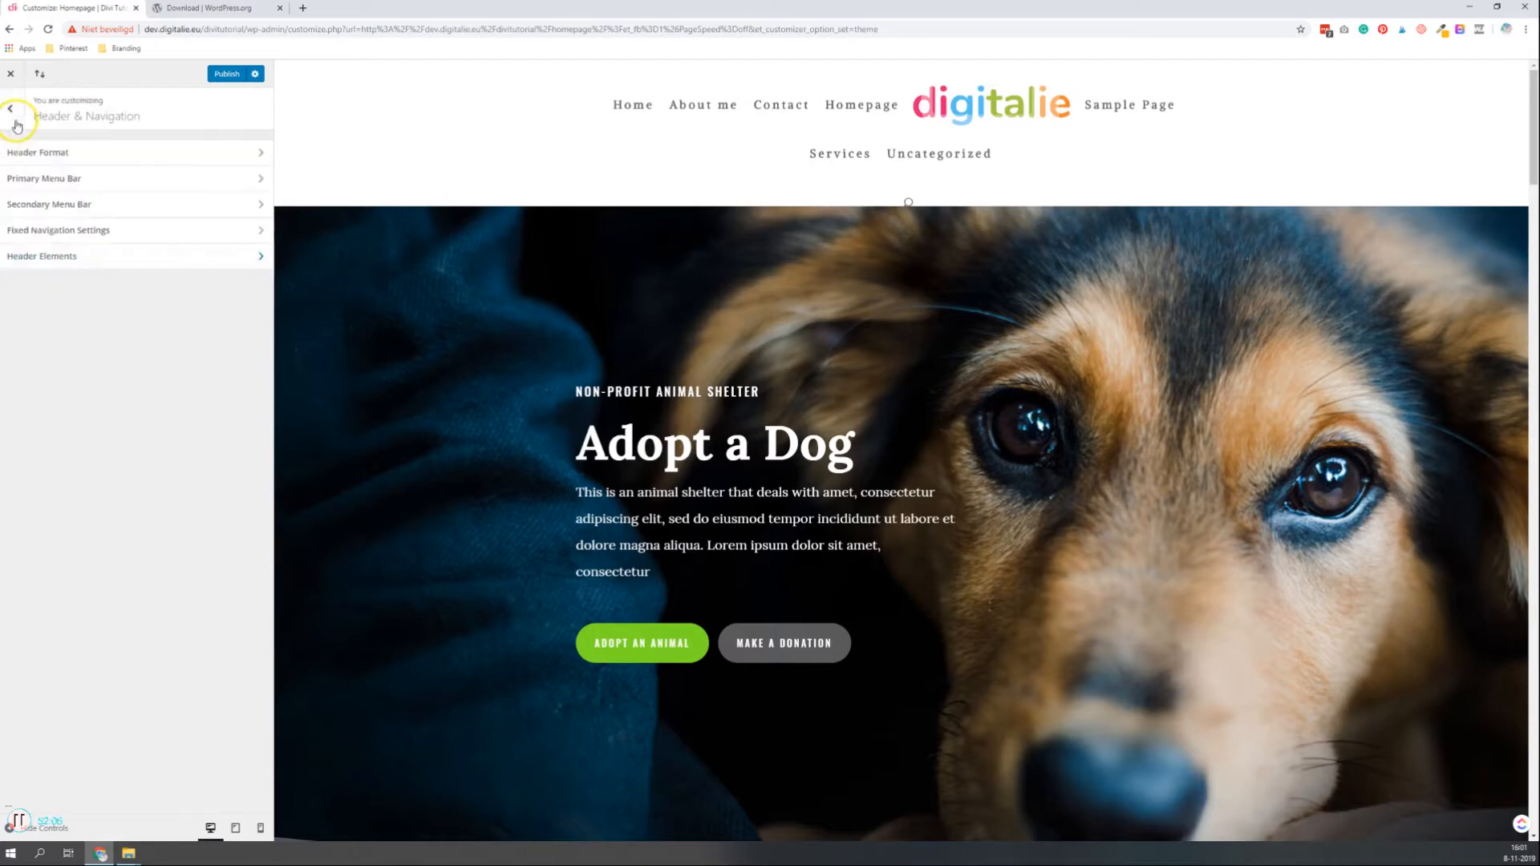
Set the secondary menu bar's background color to green #7cda24
click(62, 202)
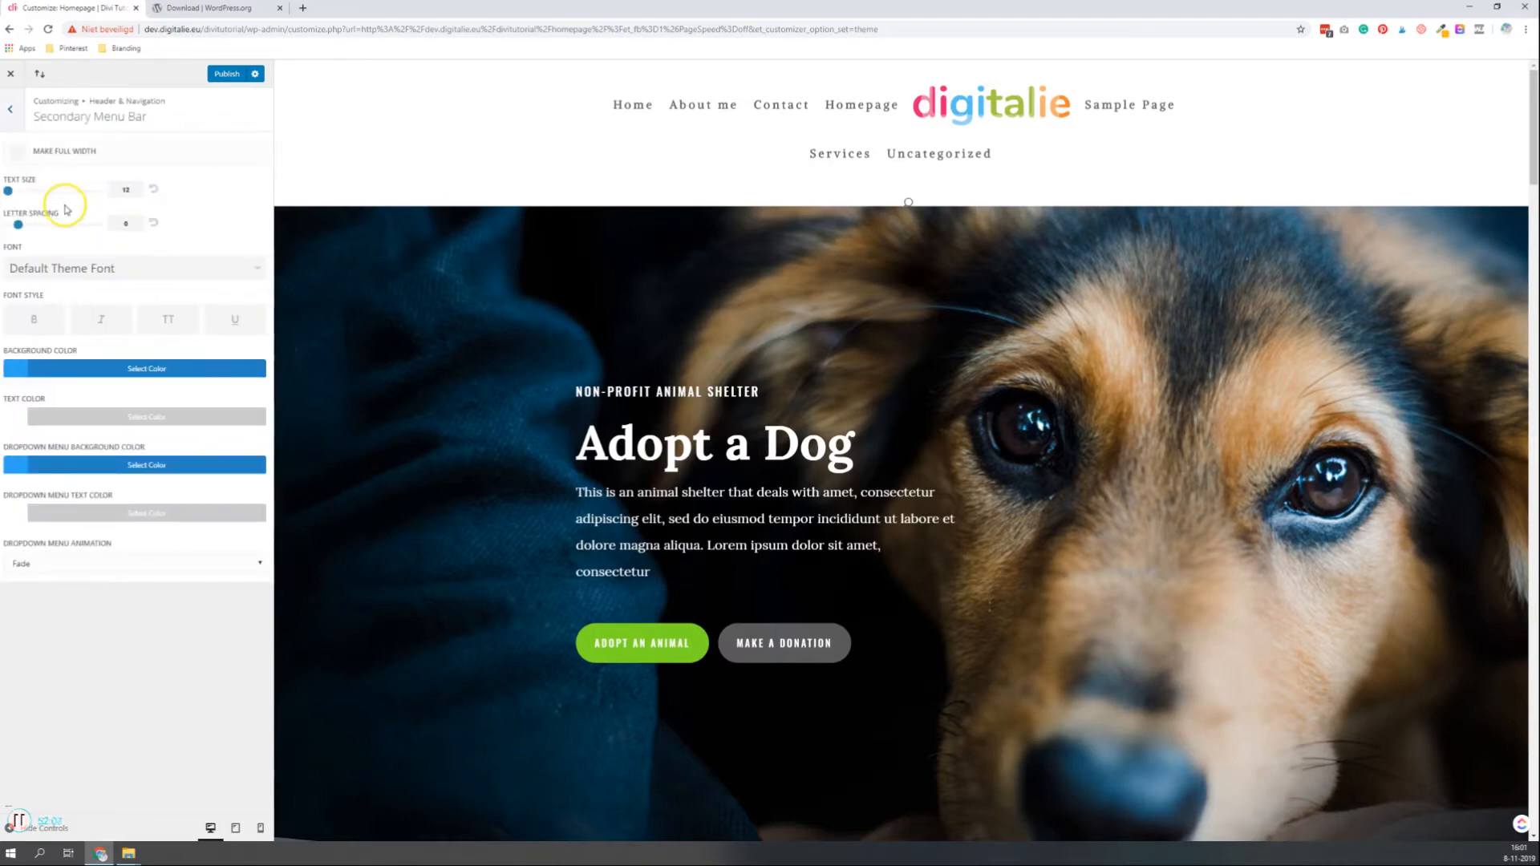
click(96, 370)
click(84, 536)
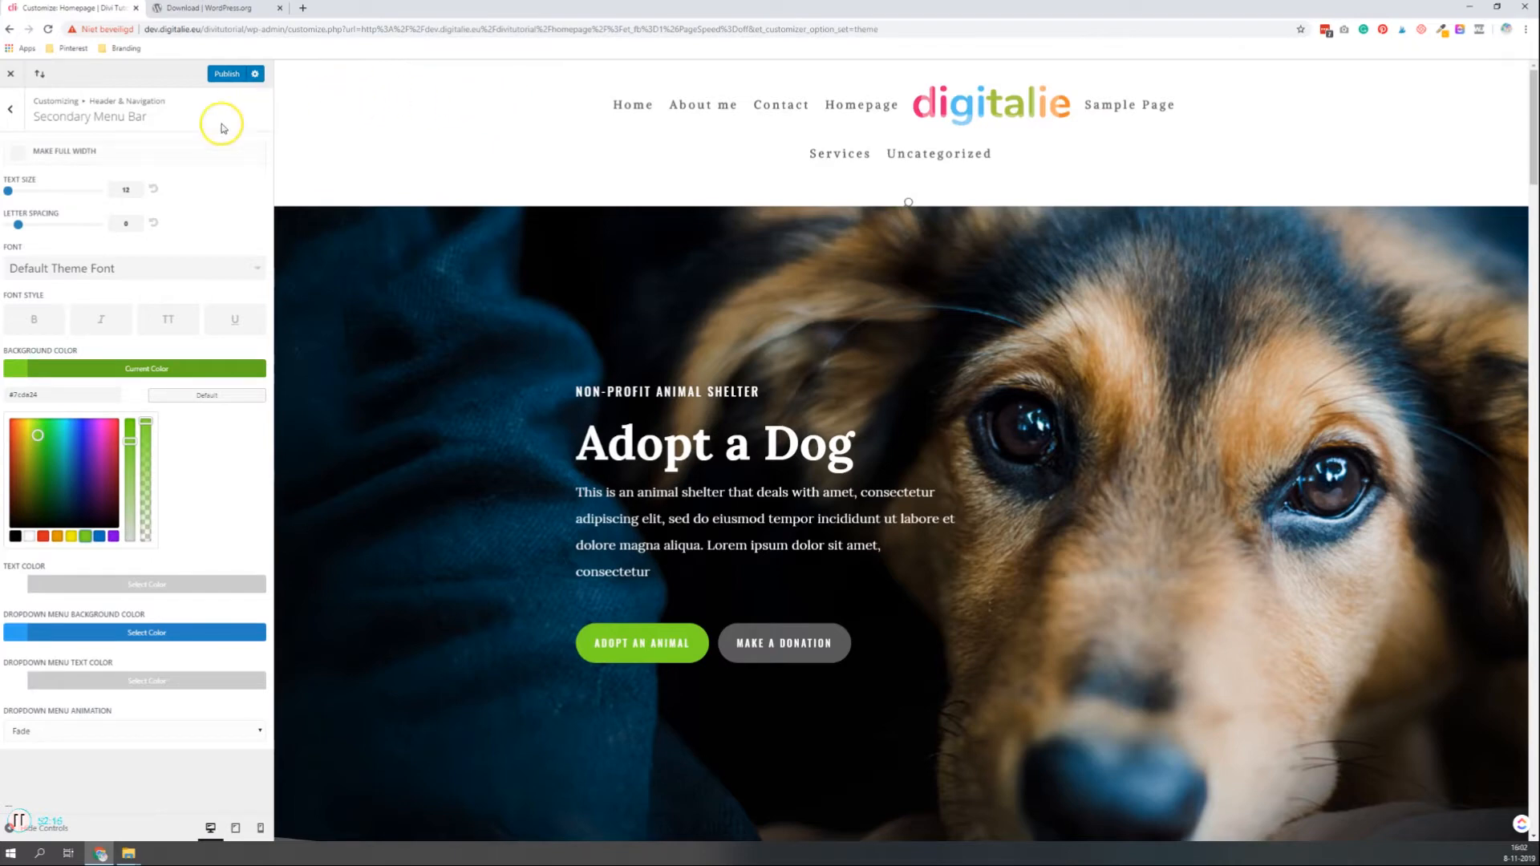
click(10, 109)
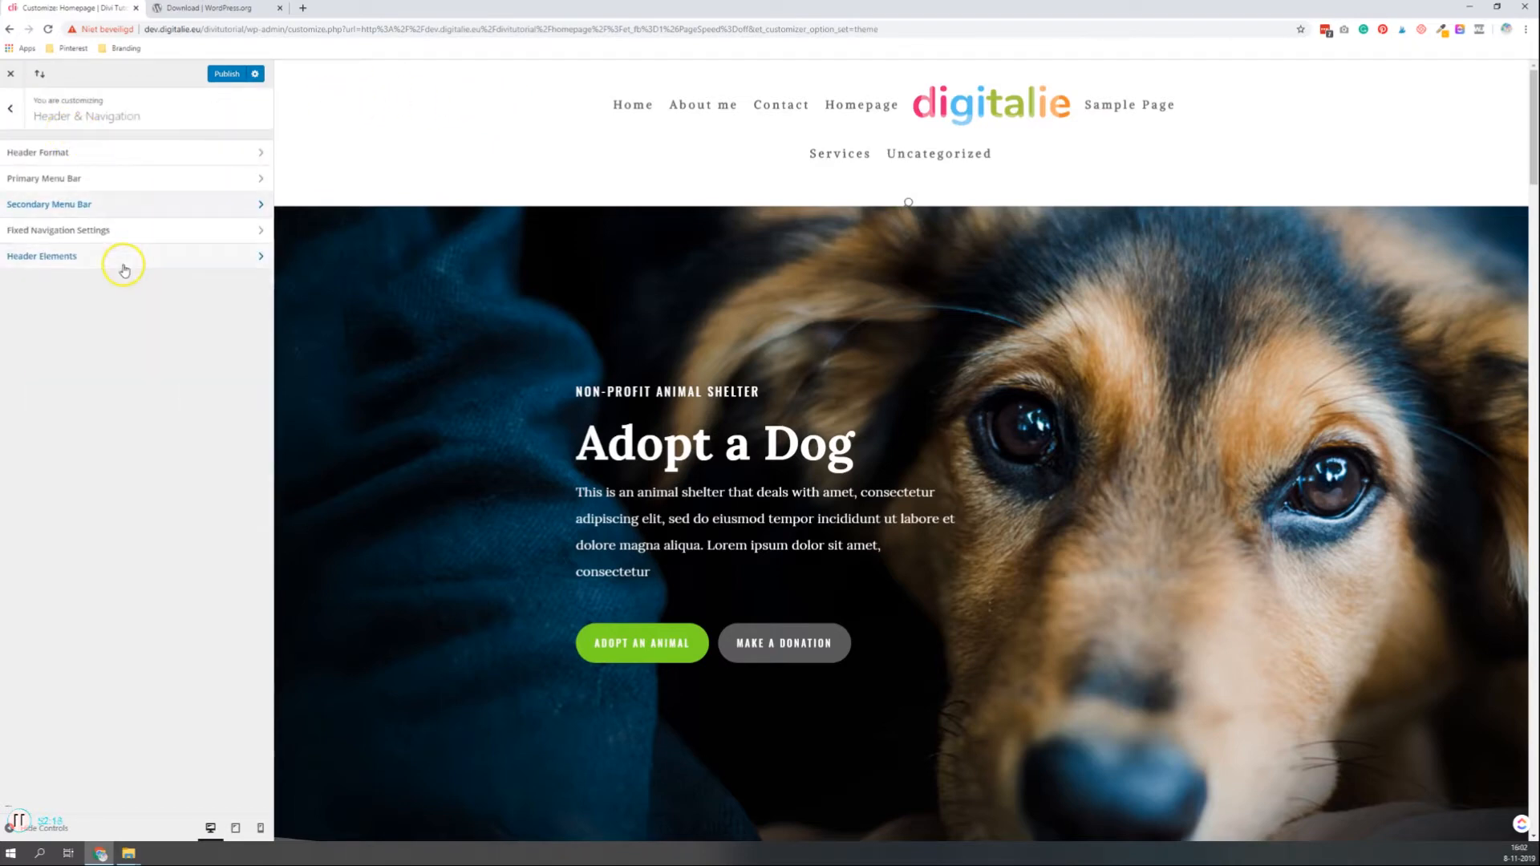
Hide the logo image in the Fixed Navigation Settings and check the scrolled header in the preview
click(97, 231)
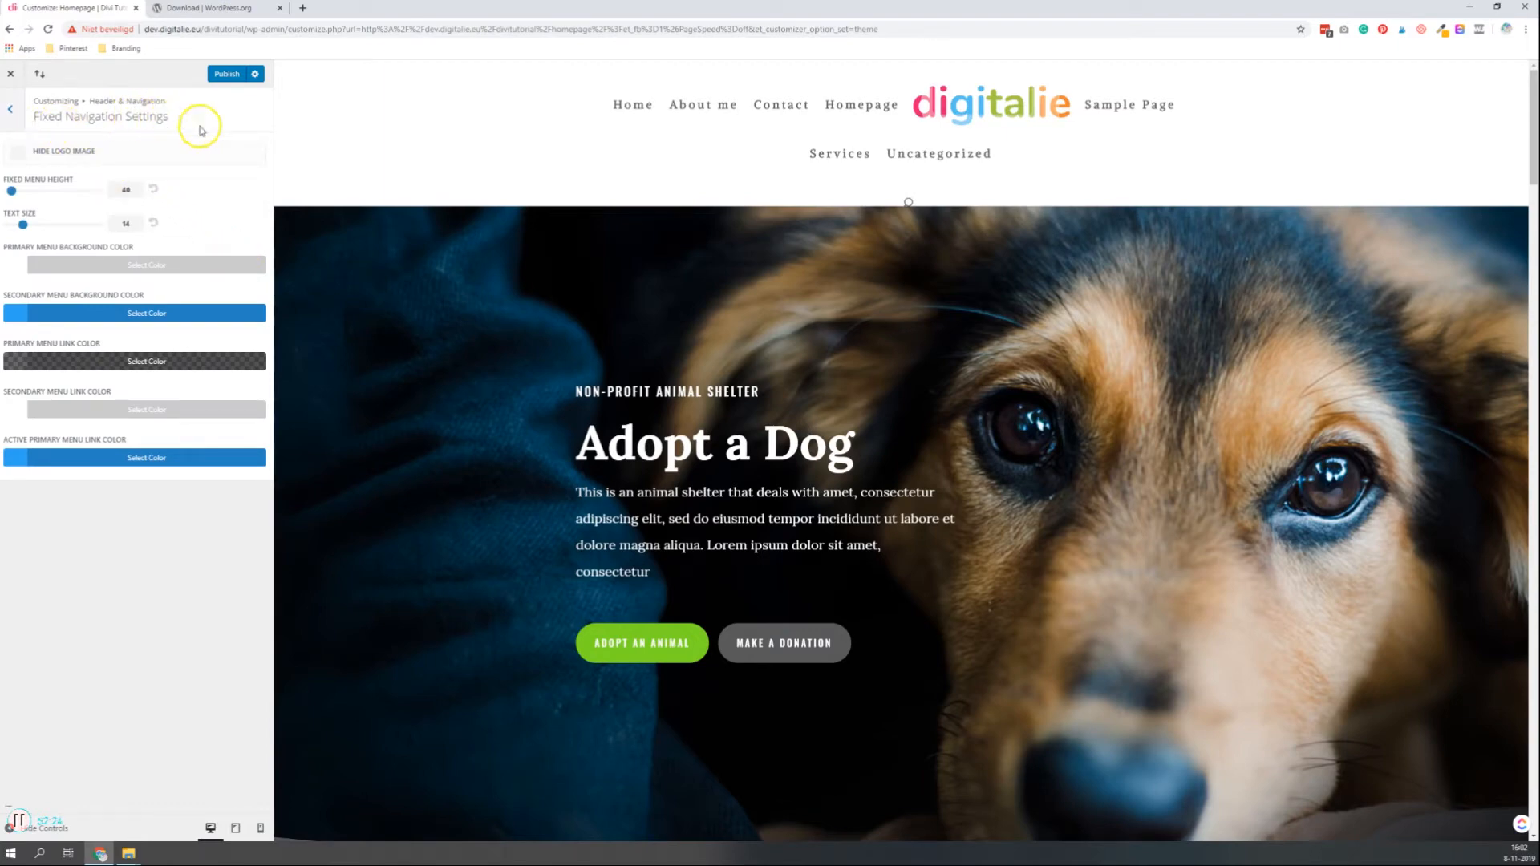
scroll(893, 213, down, 4)
scroll(902, 244, up, 2)
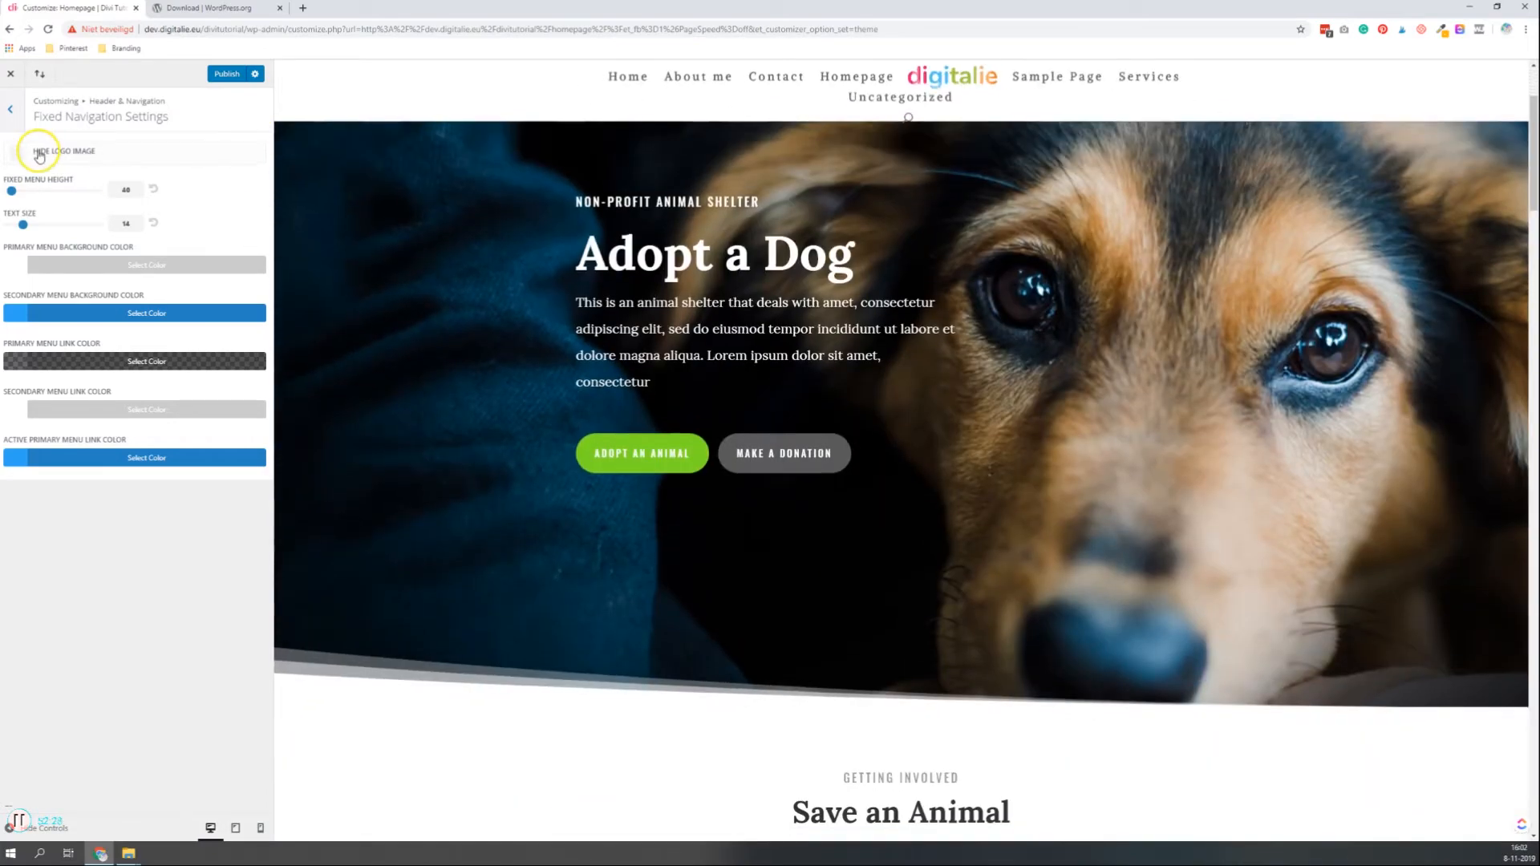
click(38, 154)
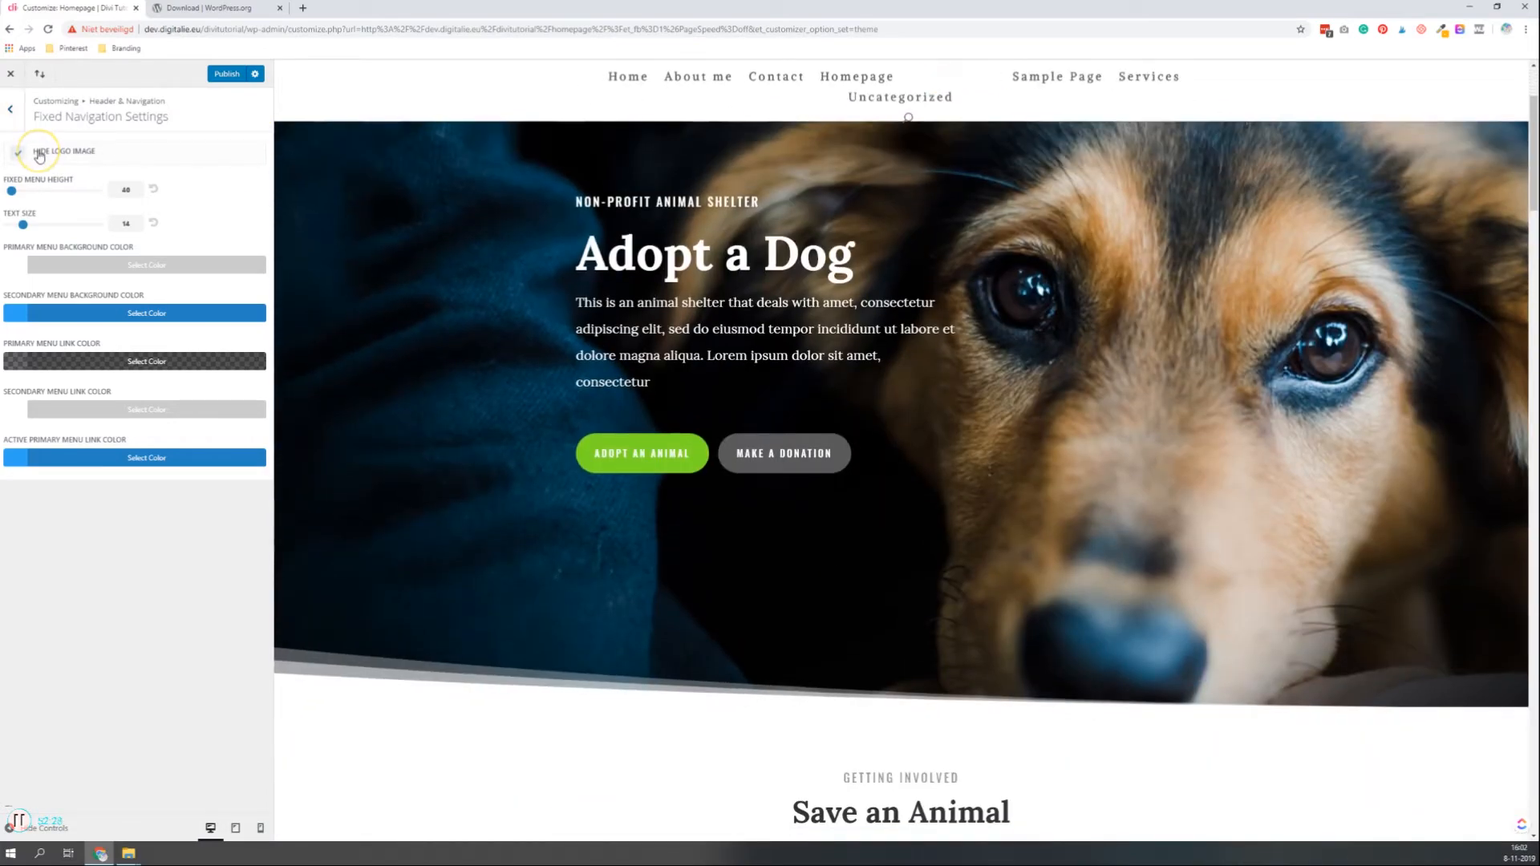
scroll(836, 215, down, 4)
scroll(836, 215, up, 6)
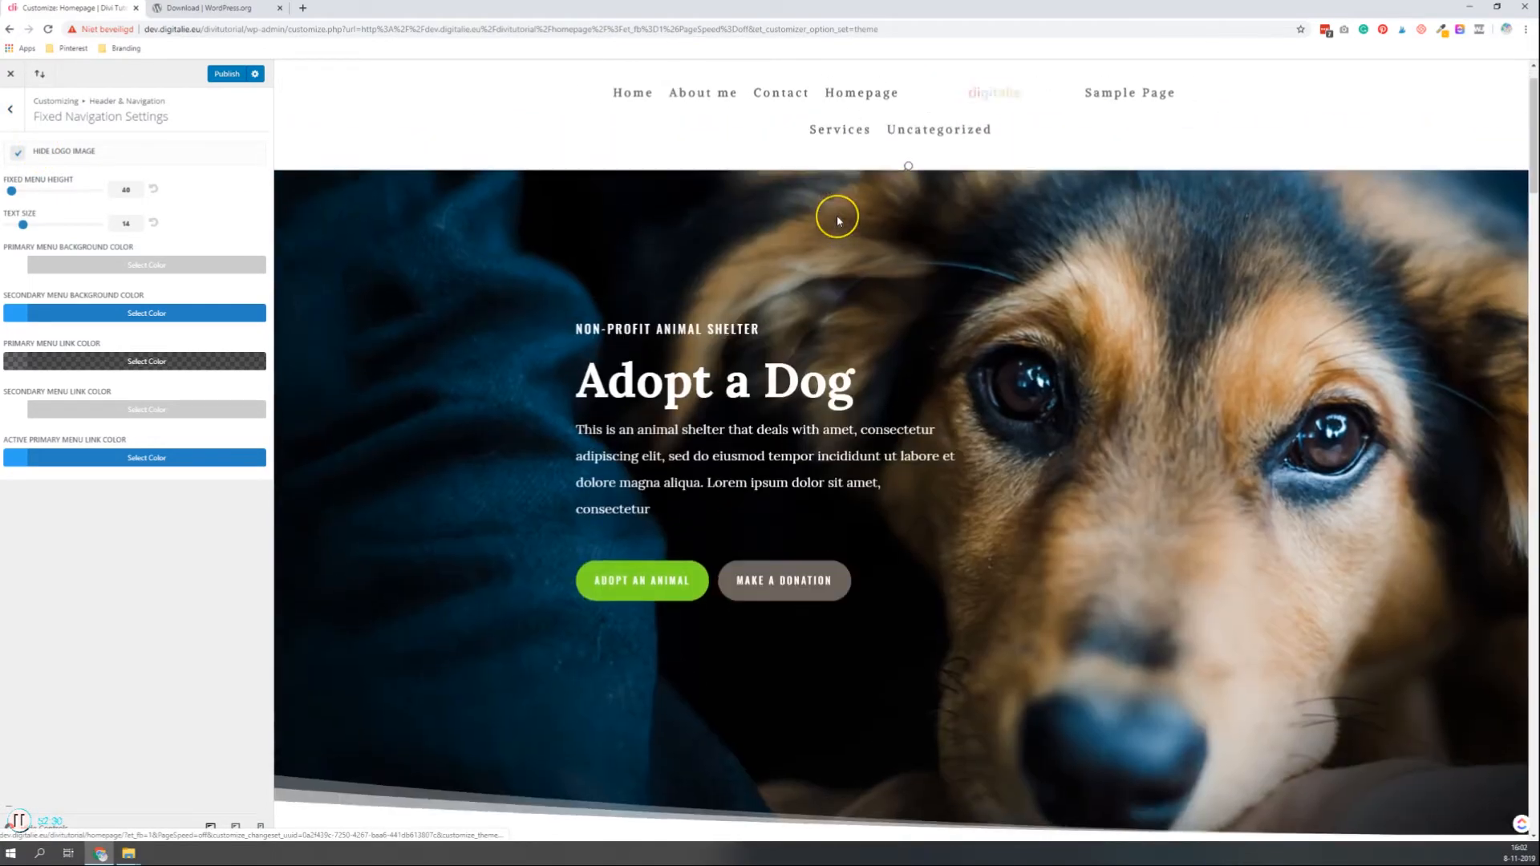
Compare the header at the page top with the fixed header in the scrolled preview, and return to the main Customizer overview
scroll(835, 215, down, 5)
scroll(836, 215, up, 5)
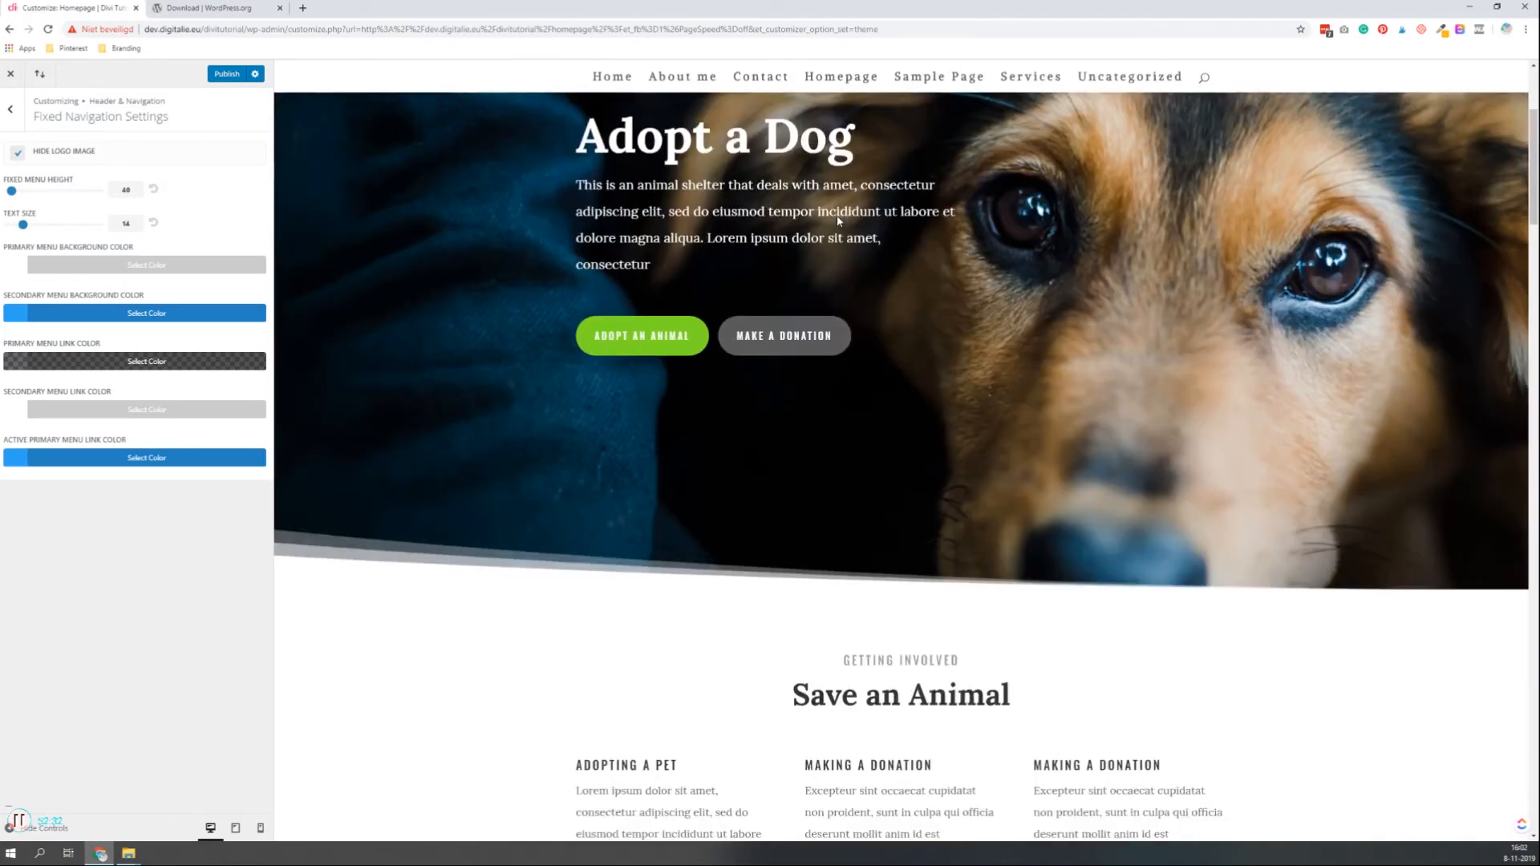
scroll(835, 215, down, 5)
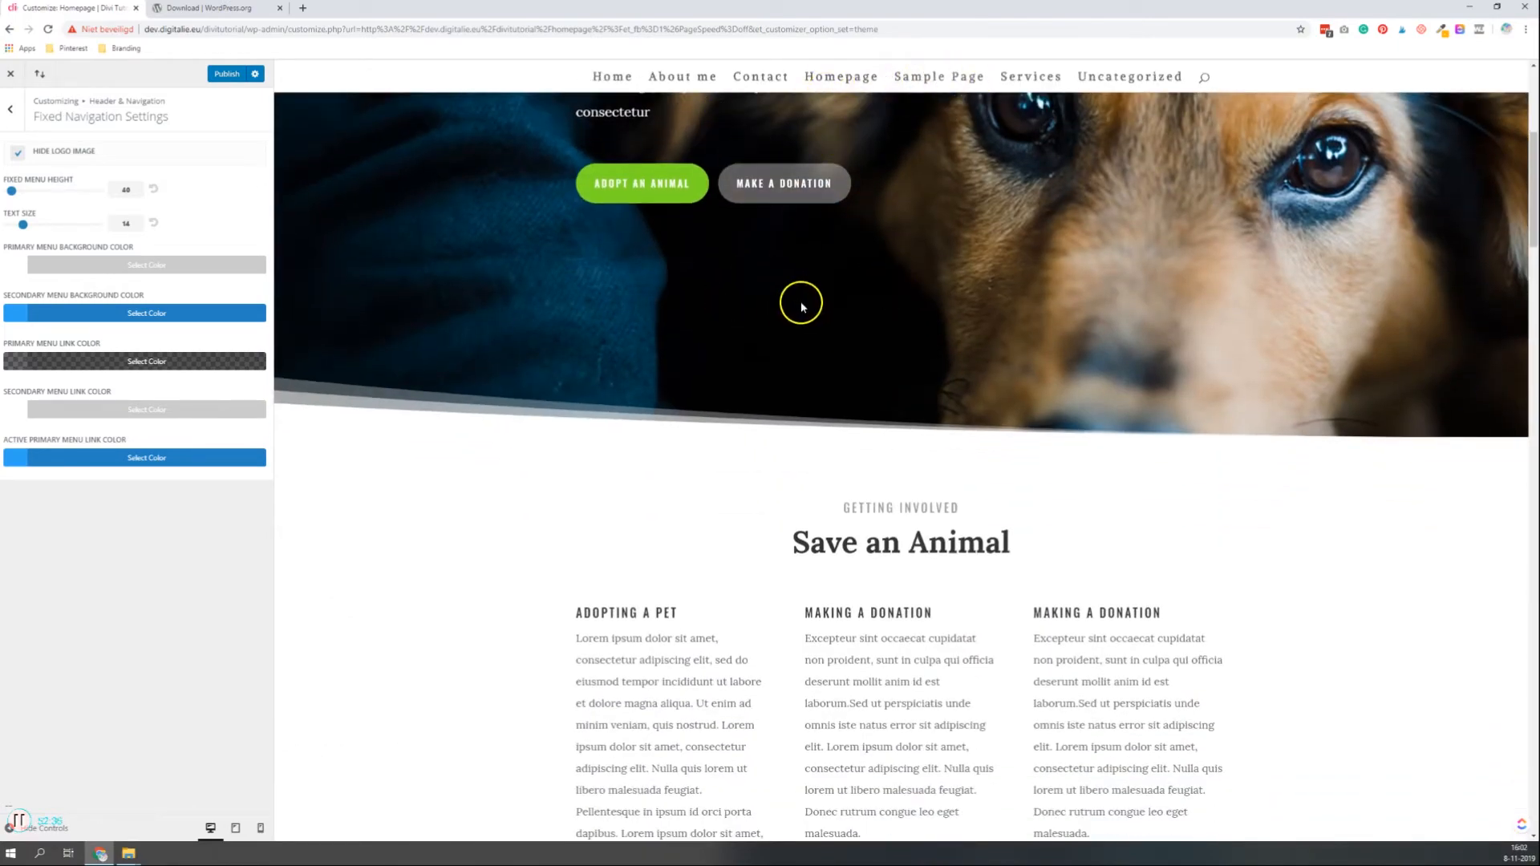
scroll(794, 305, up, 5)
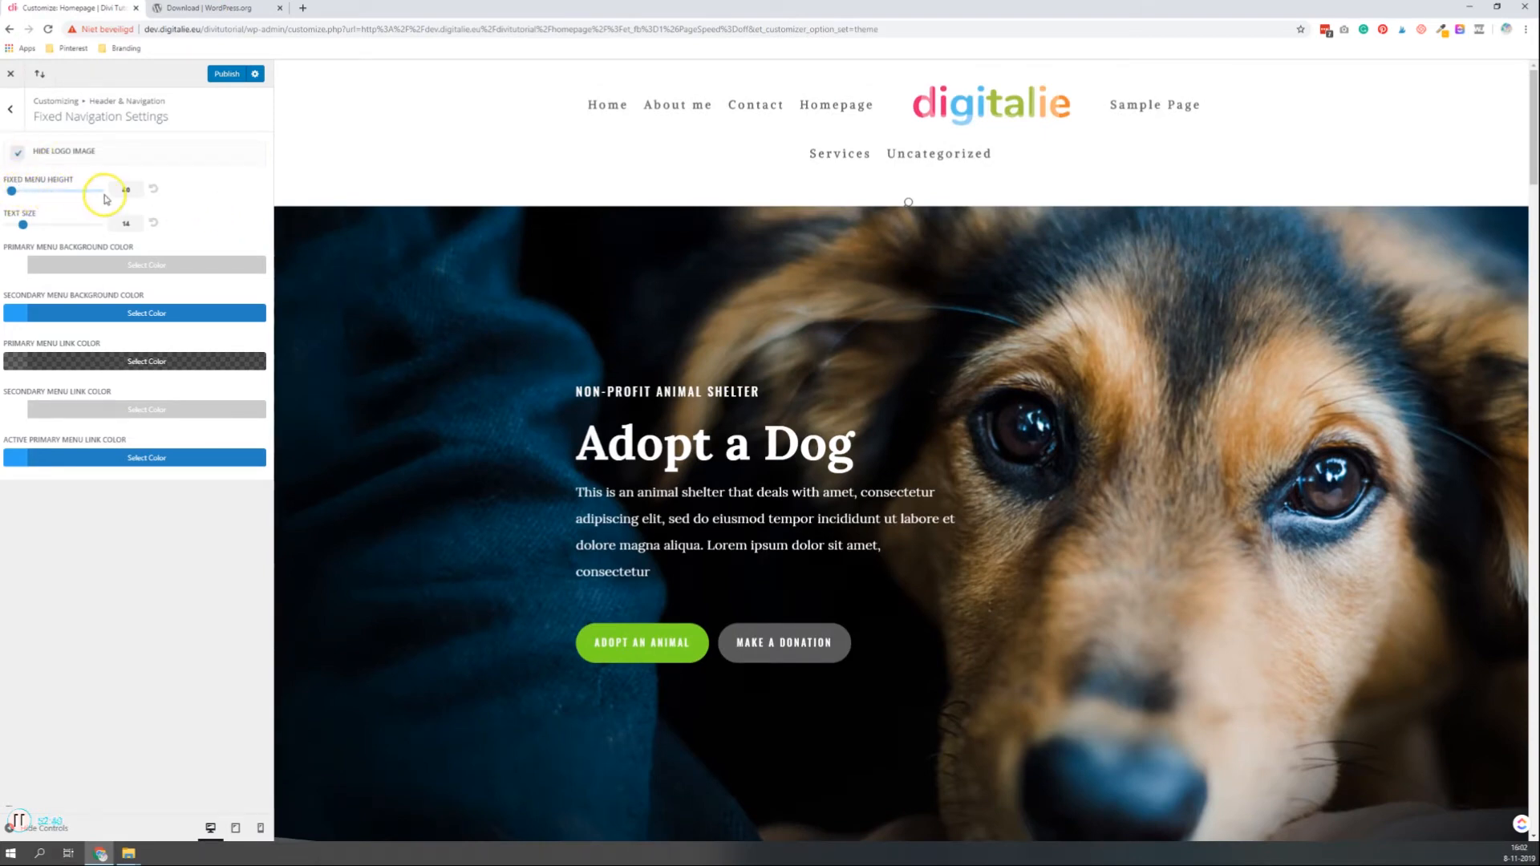
scroll(608, 258, down, 5)
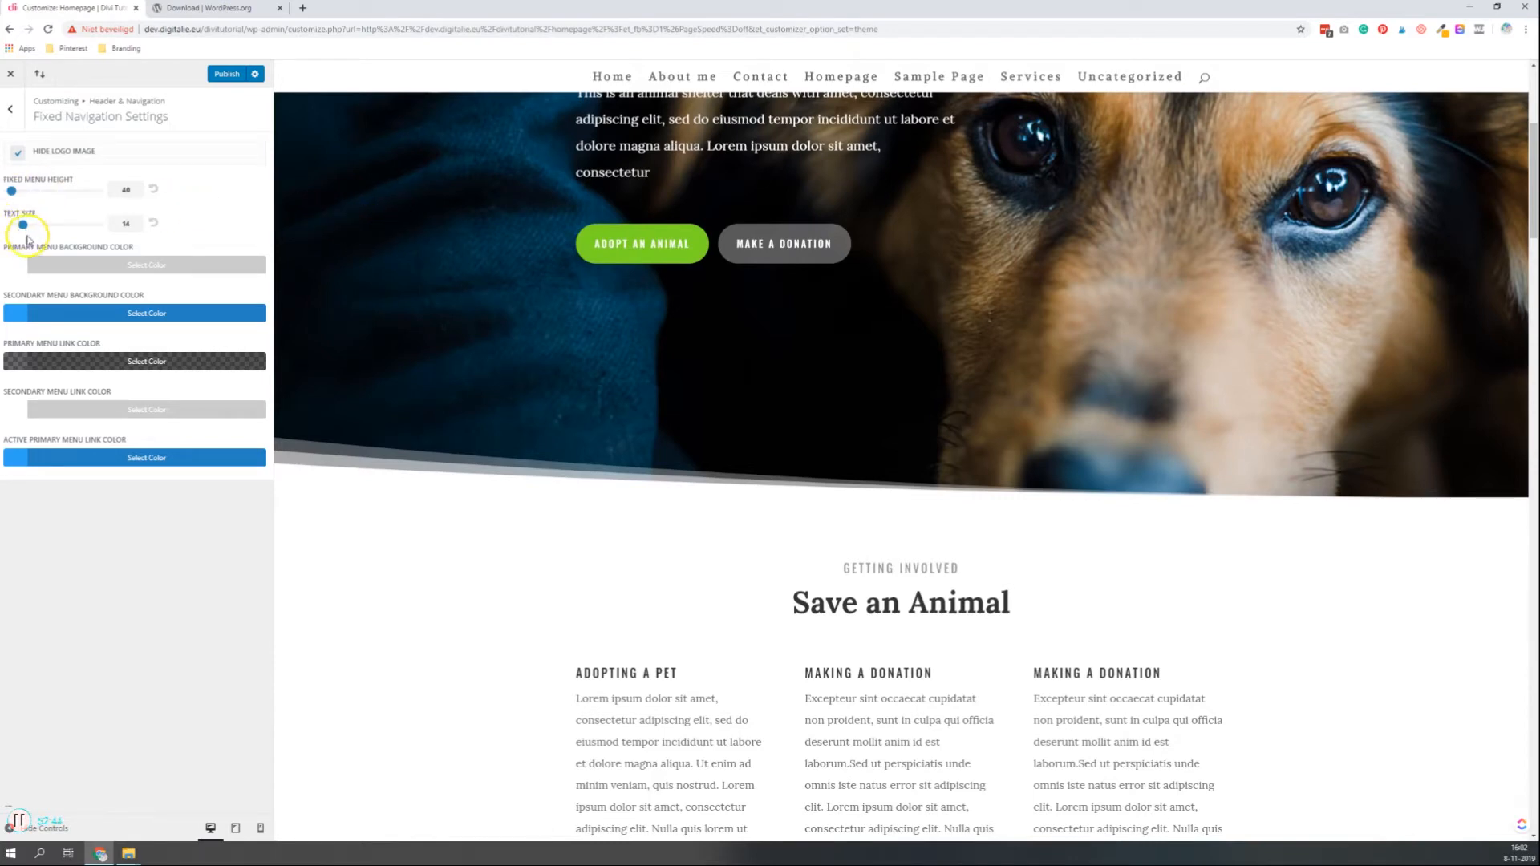
click(9, 113)
click(10, 110)
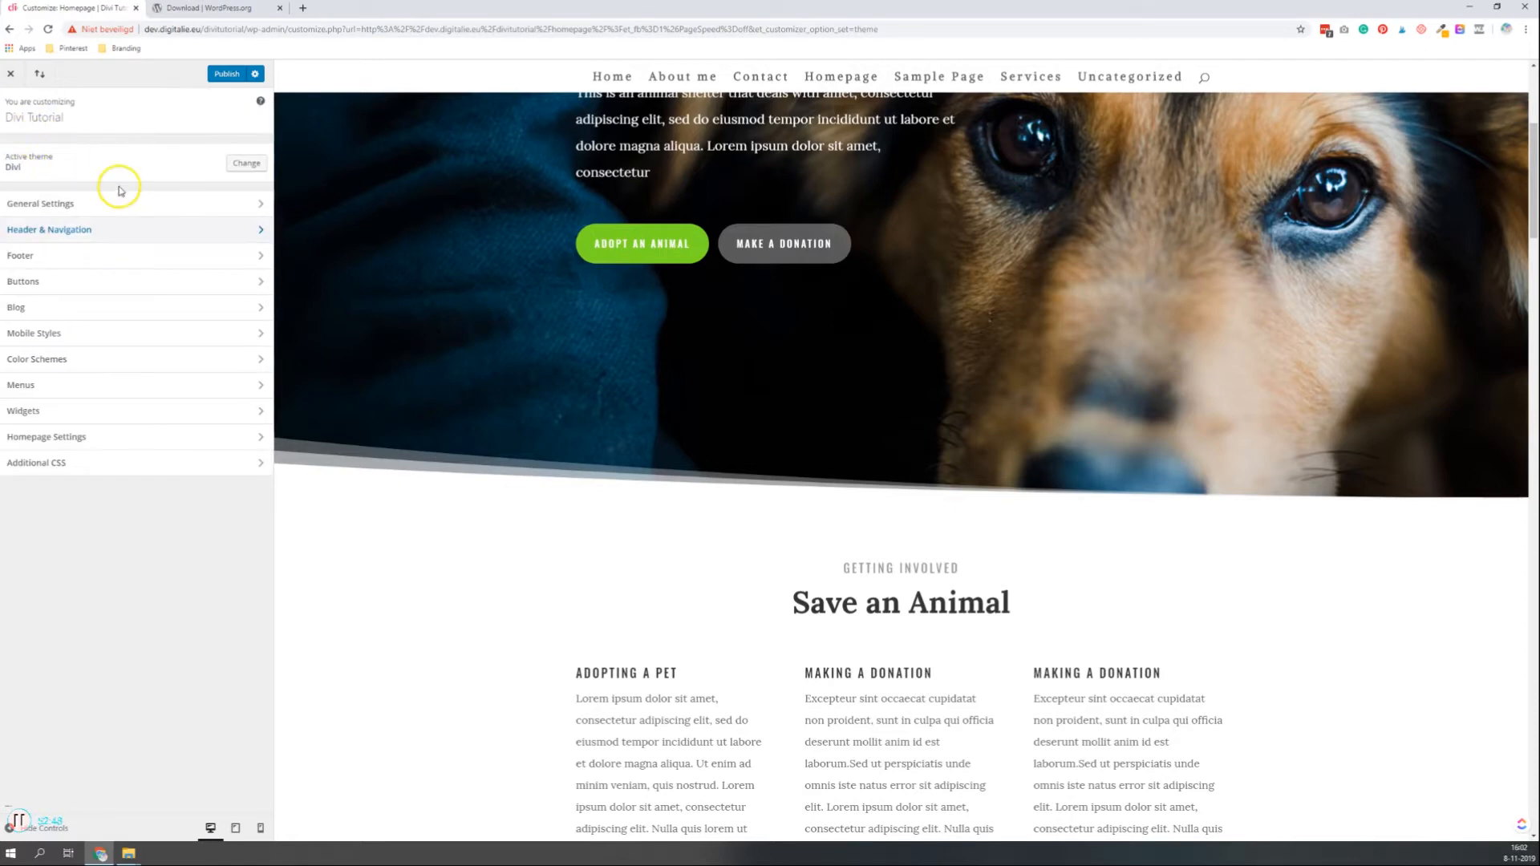
Set the footer's column layout to three equal columns
click(71, 255)
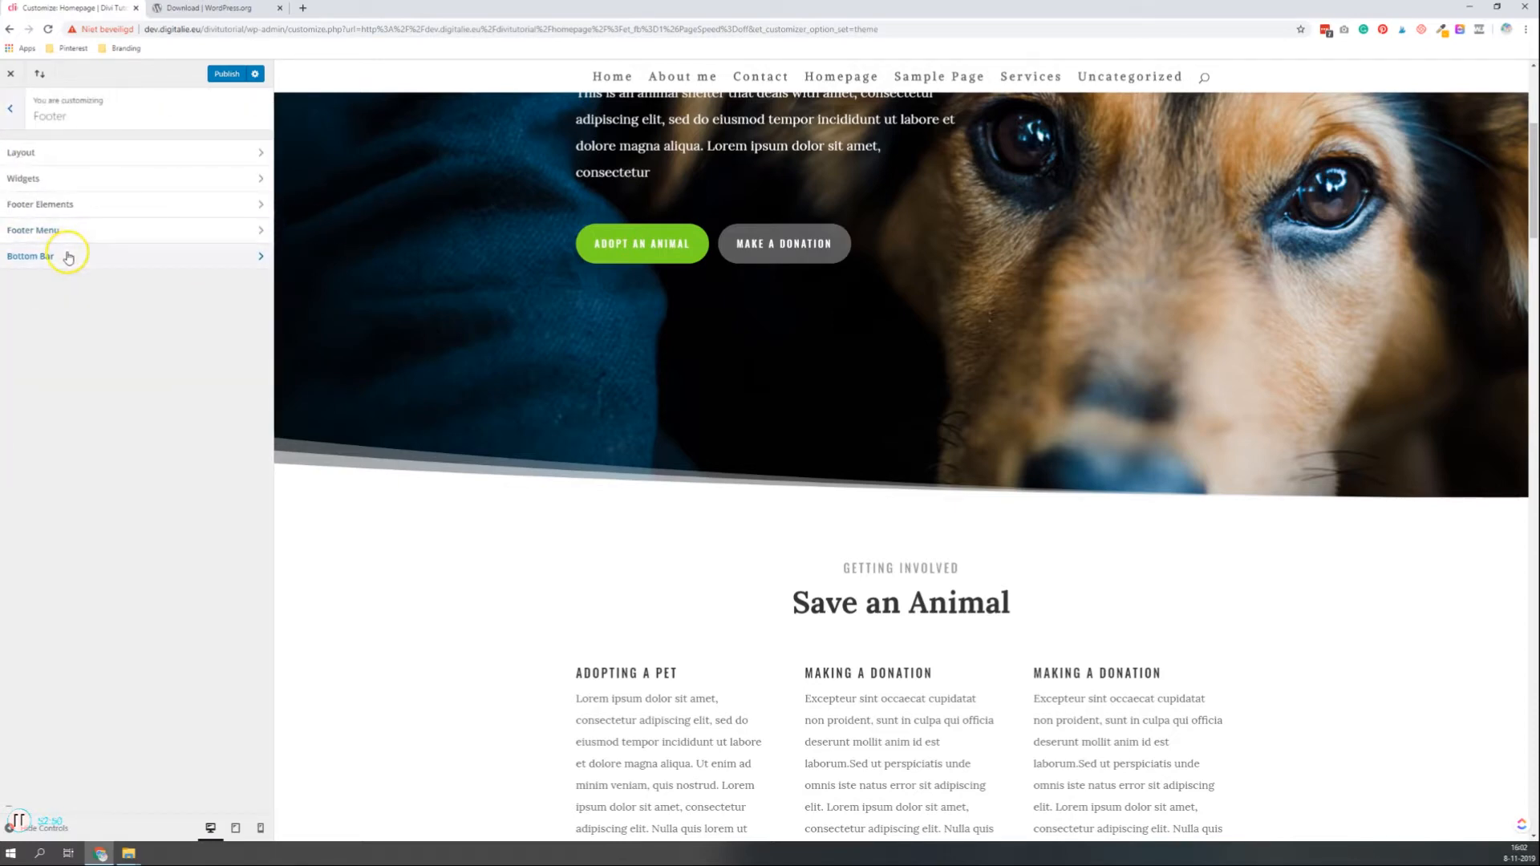
click(51, 154)
scroll(385, 239, down, 6)
scroll(413, 243, down, 15)
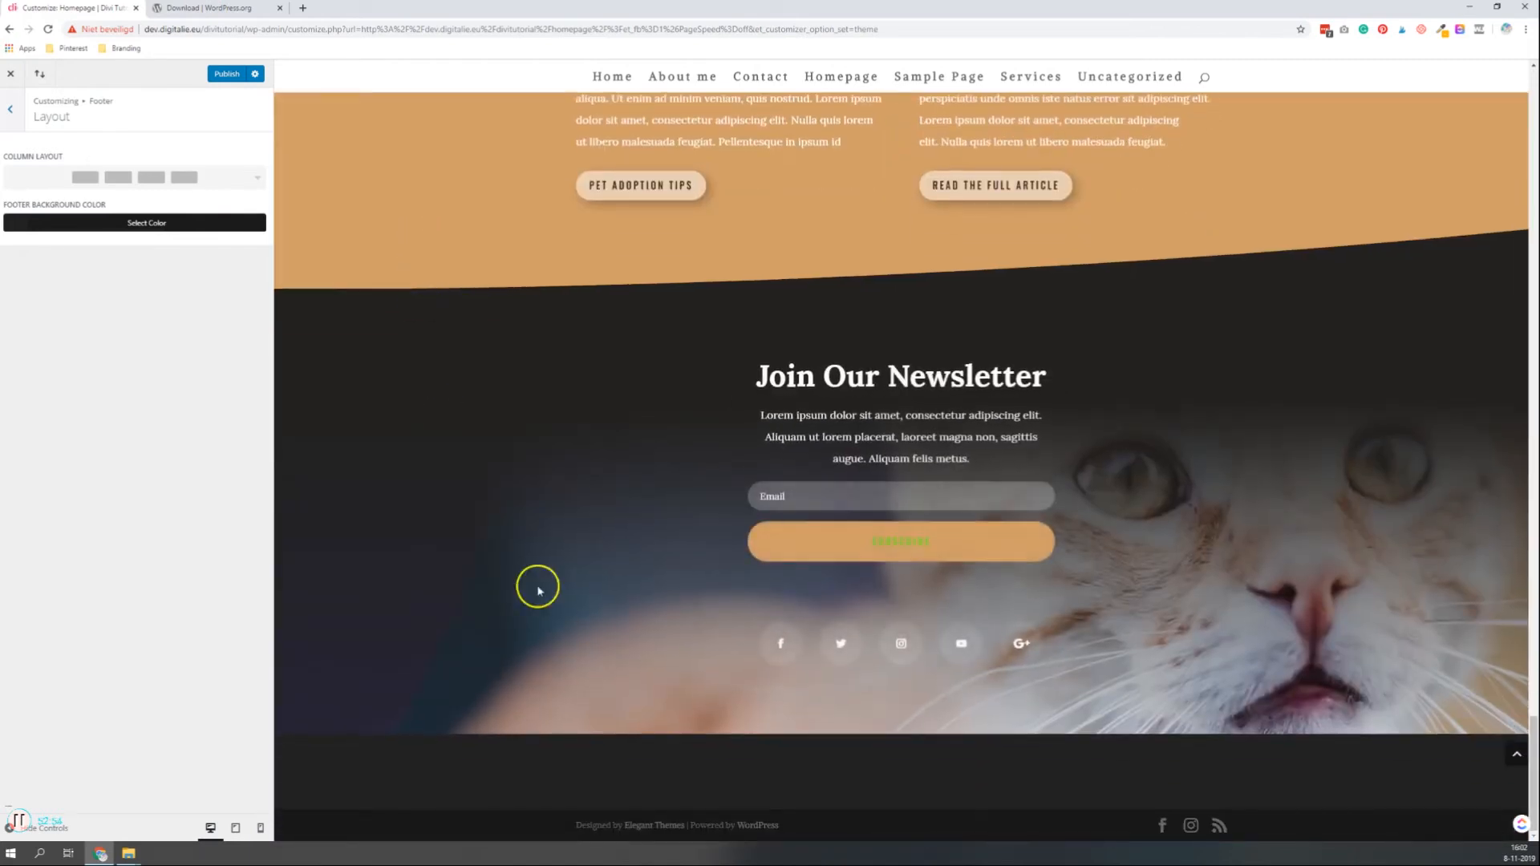
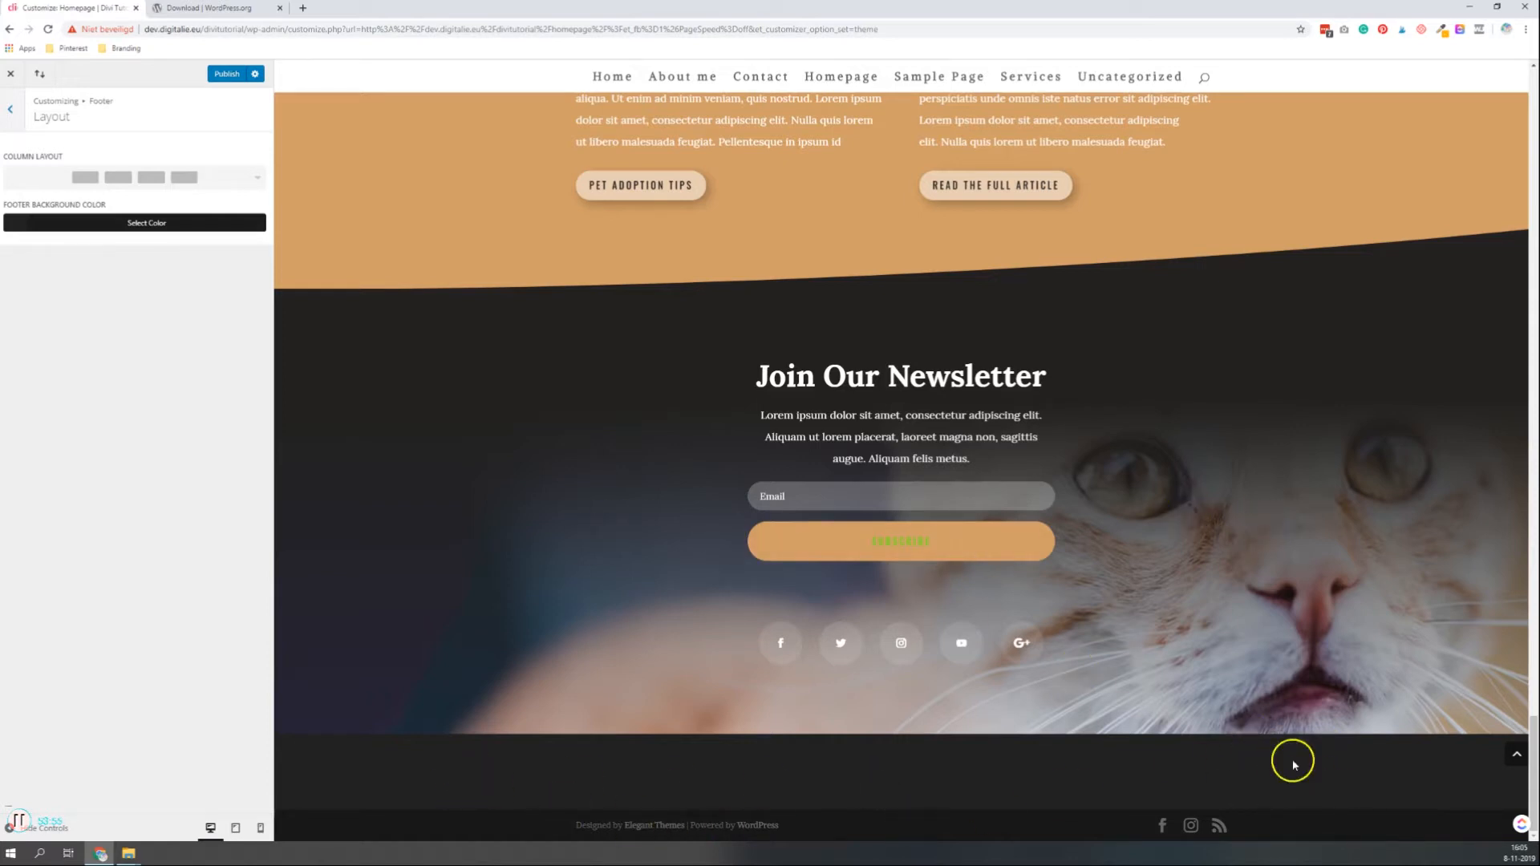
double_click(98, 240)
click(98, 243)
click(150, 178)
click(148, 210)
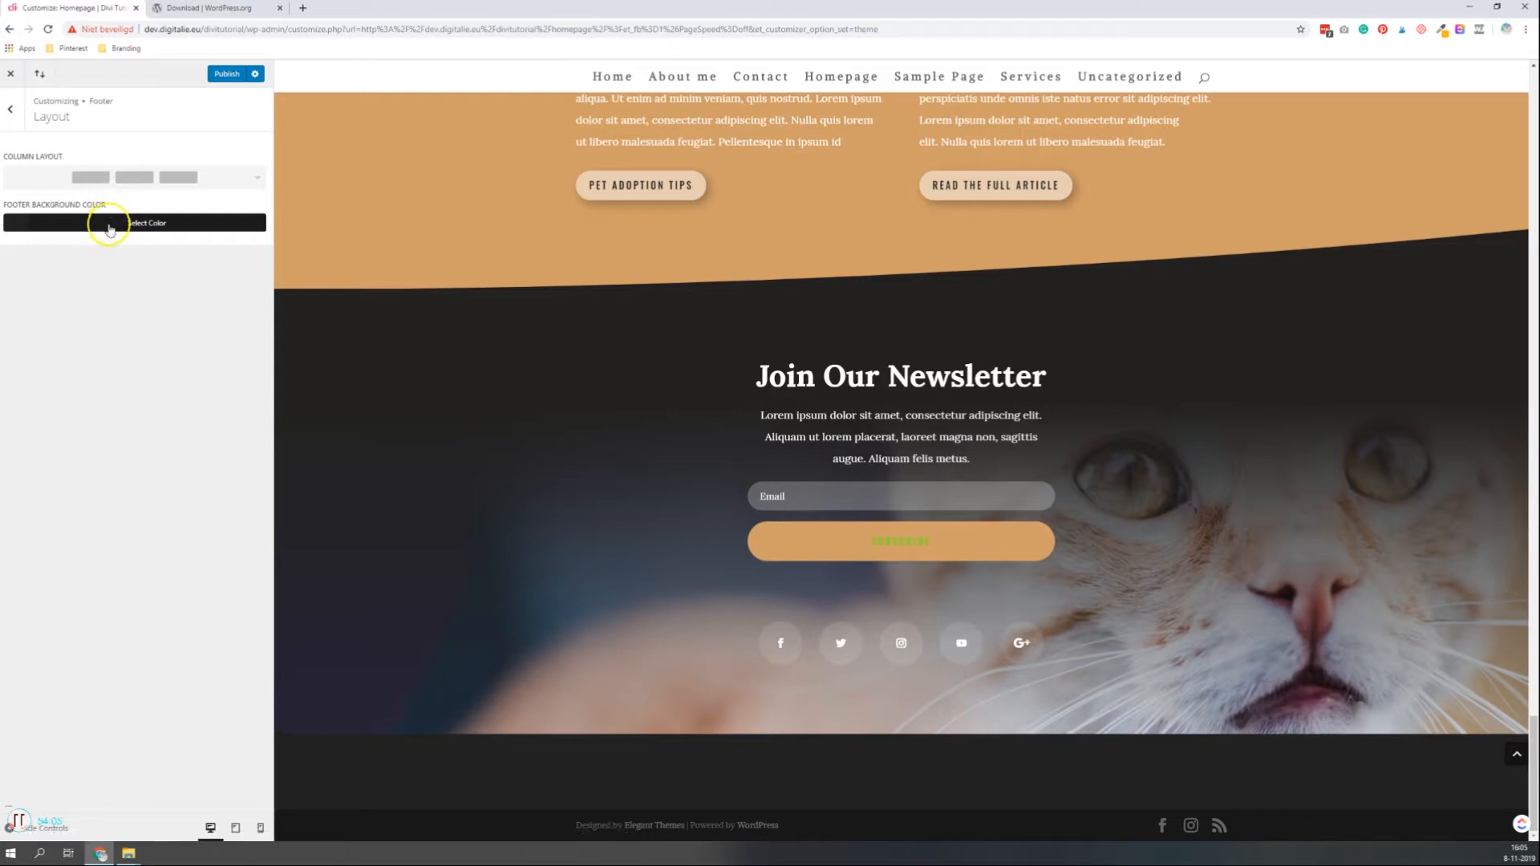
Set the footer background color to the orange preset, and return to the Footer overview
click(142, 221)
click(56, 393)
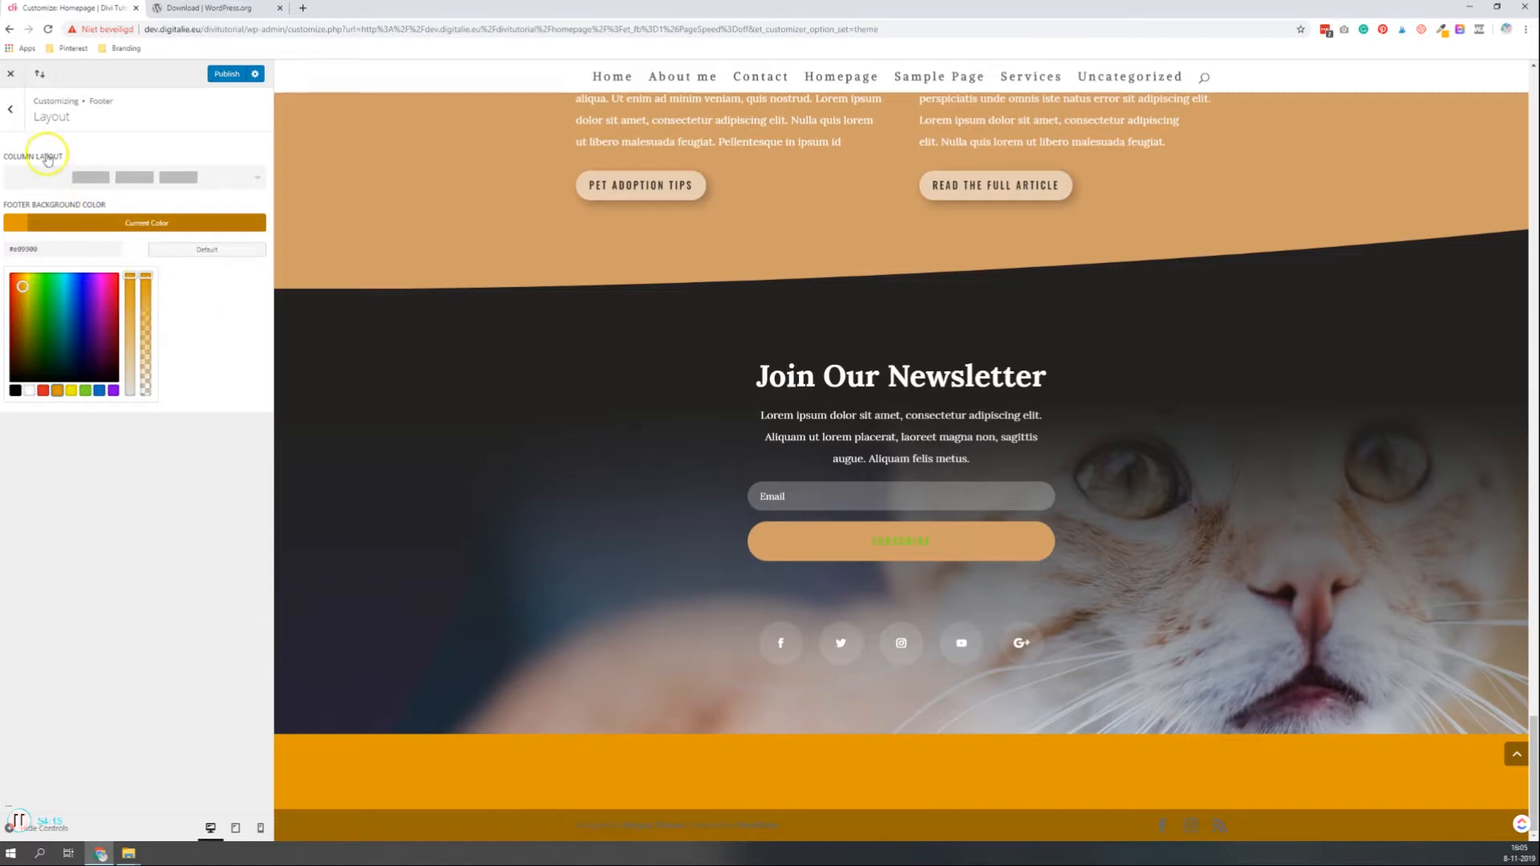
click(11, 110)
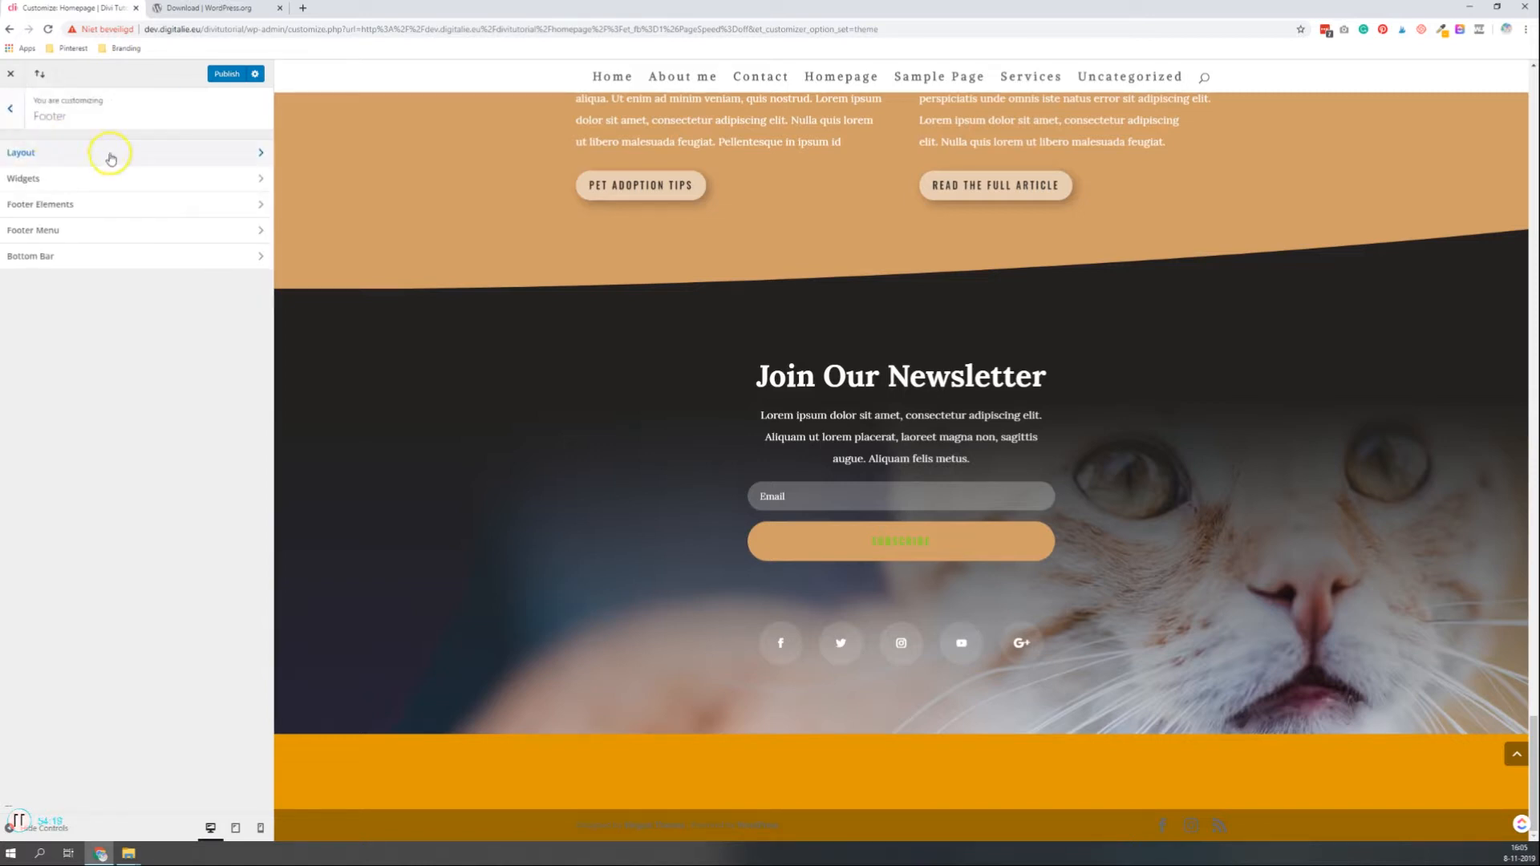
Review the footer's Widgets, Footer Elements and Footer Menu settings, and return to the Footer overview
click(99, 178)
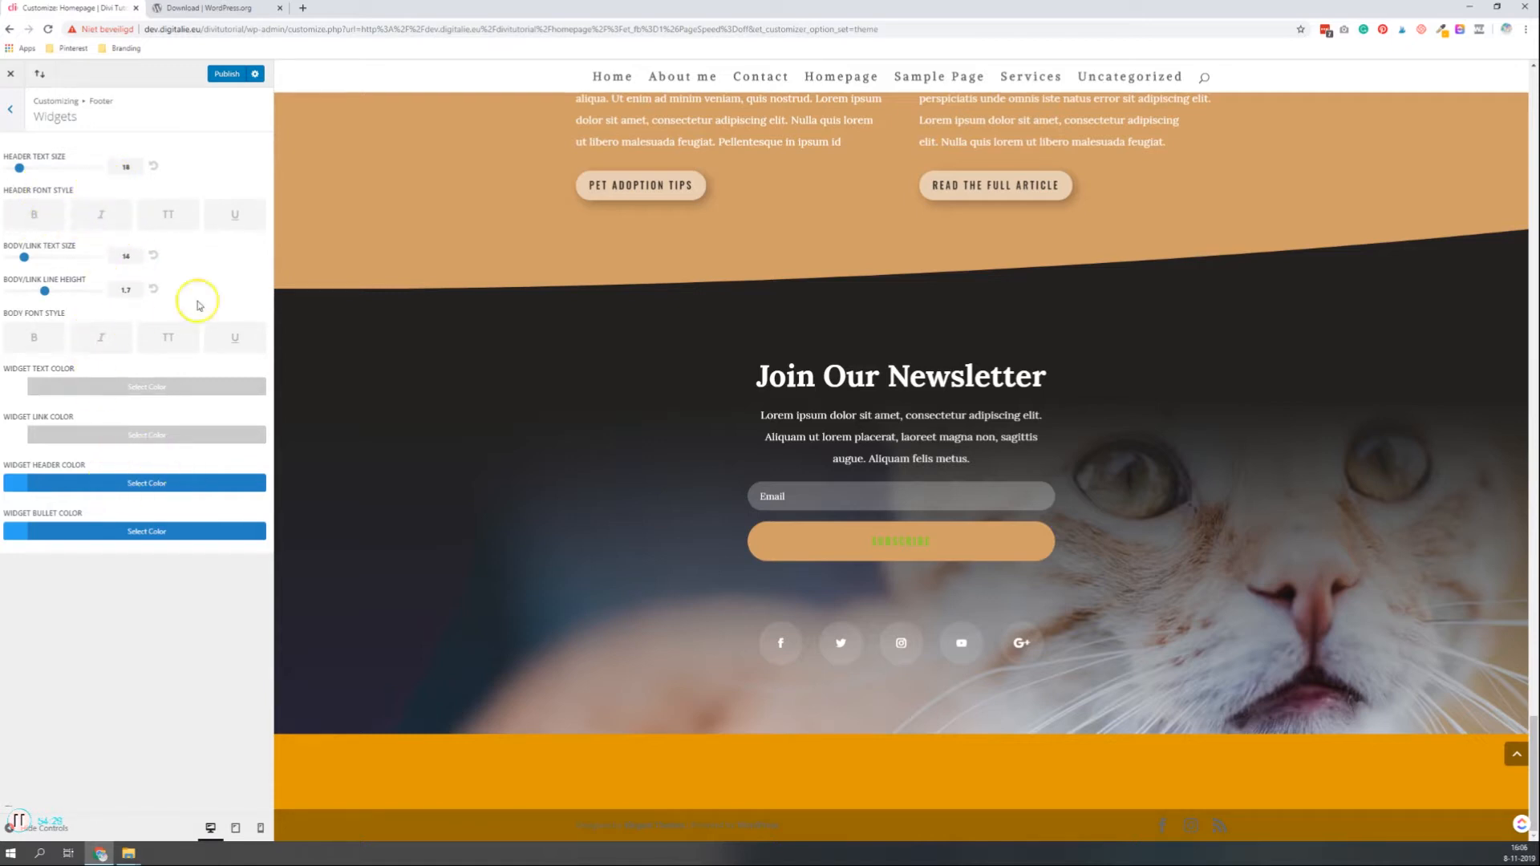
click(11, 109)
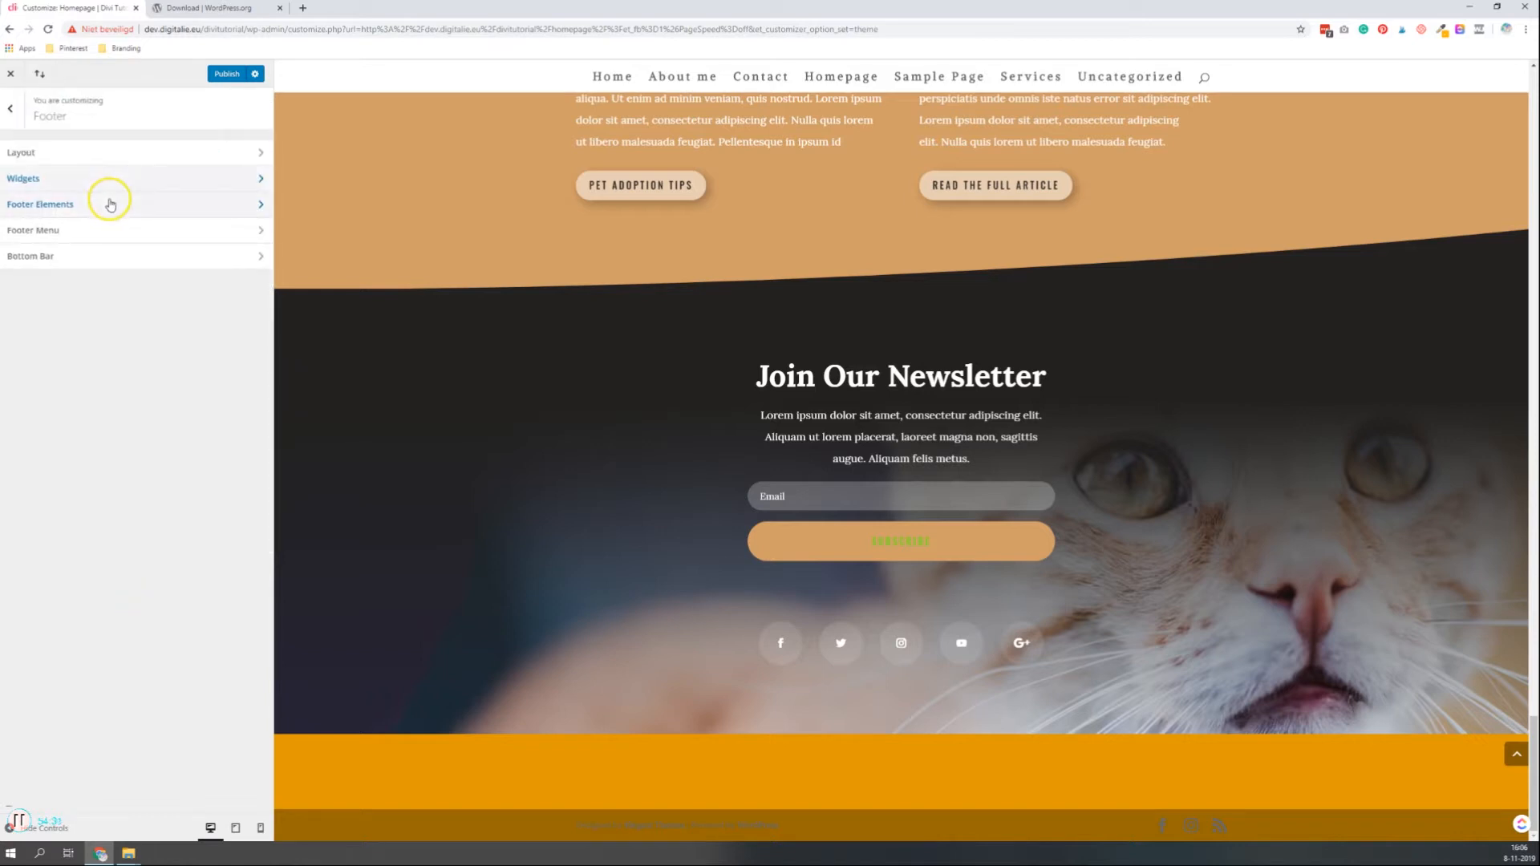
click(109, 204)
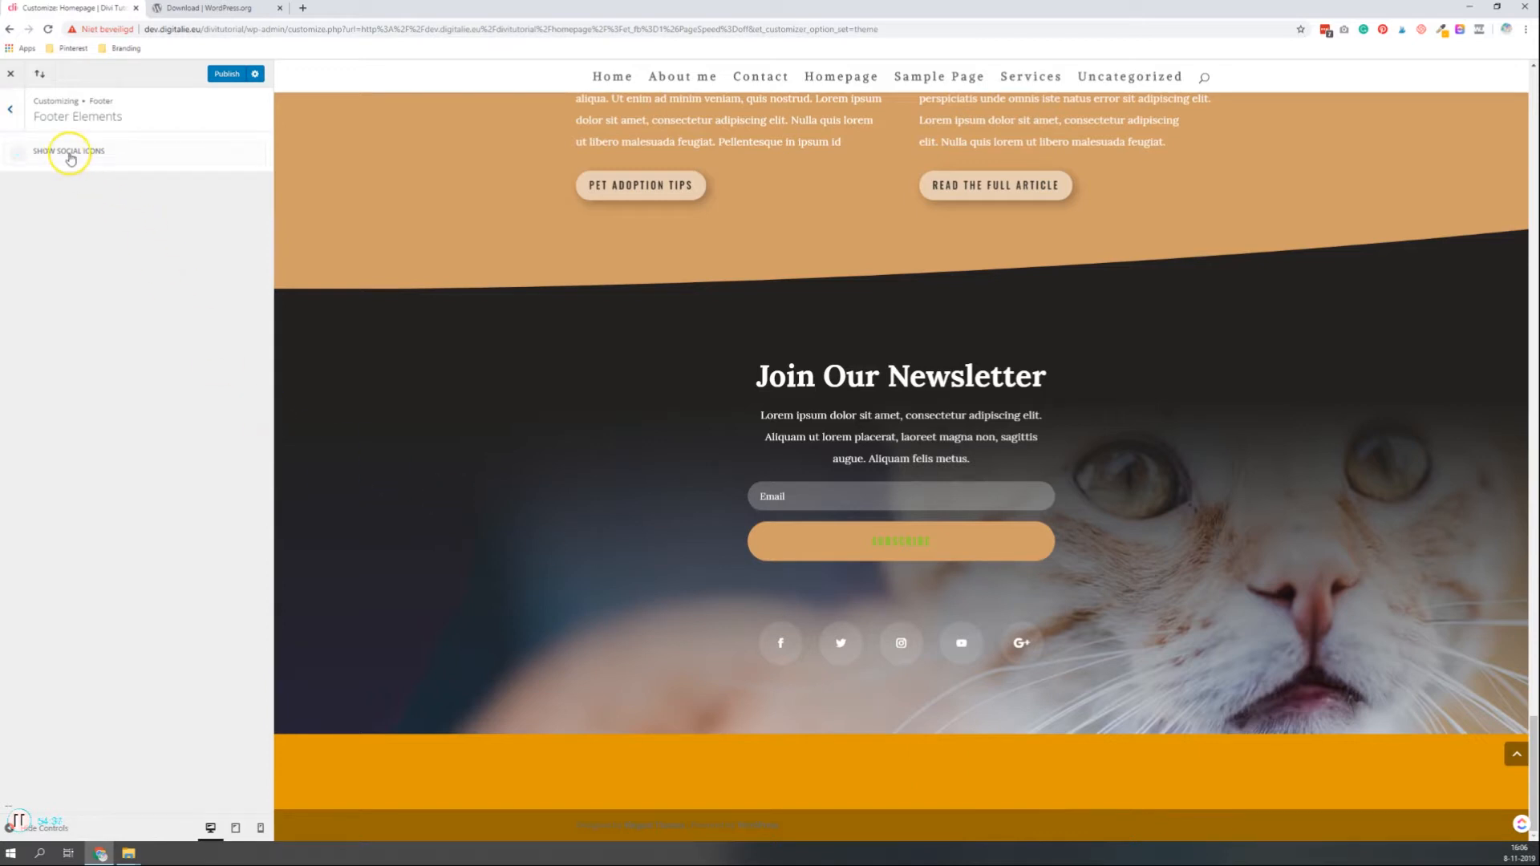
click(10, 109)
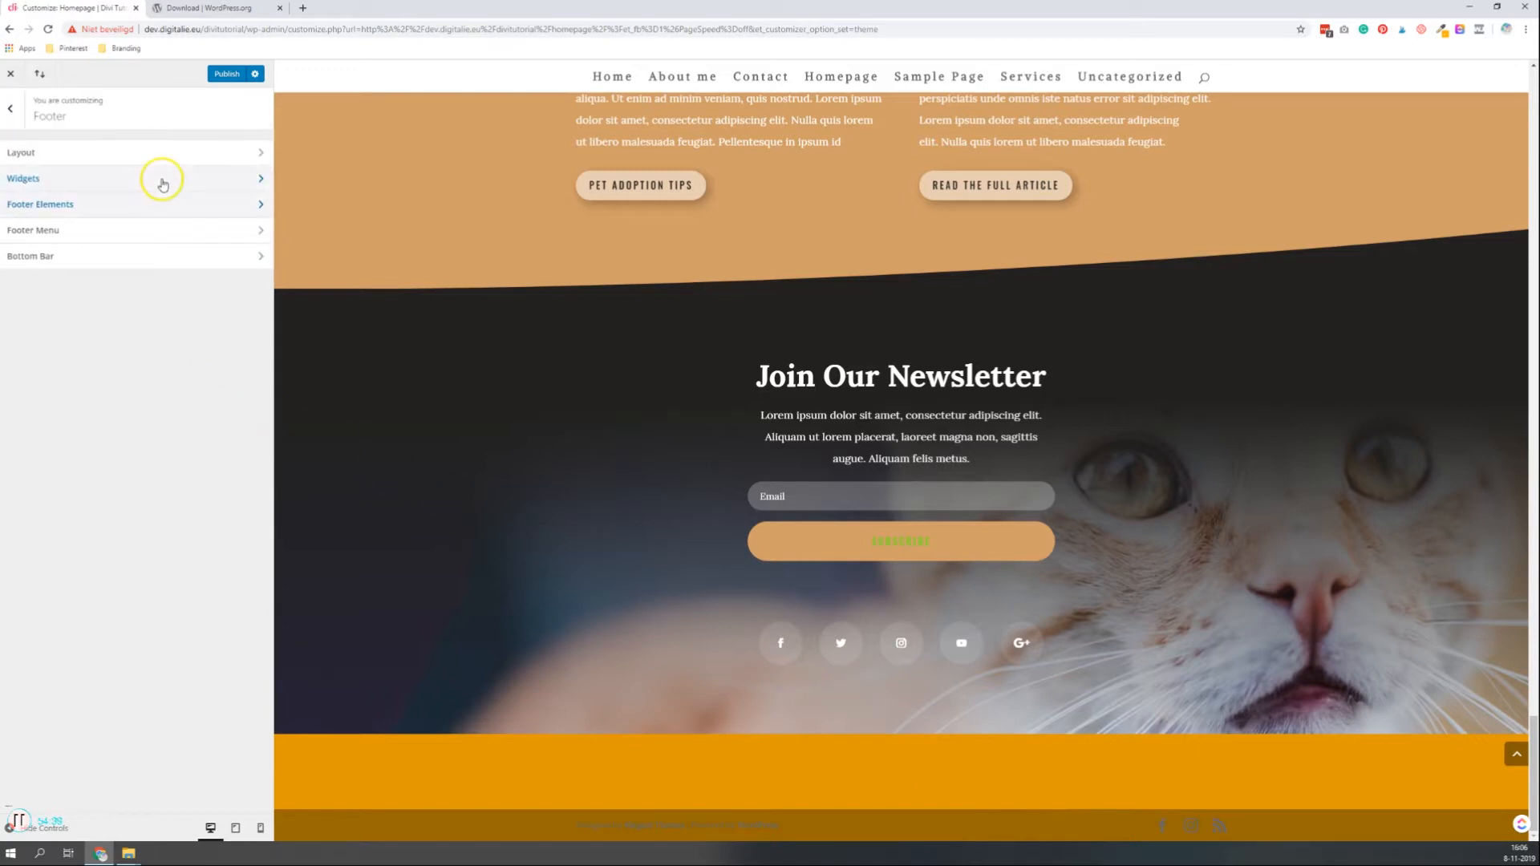
click(109, 231)
click(117, 233)
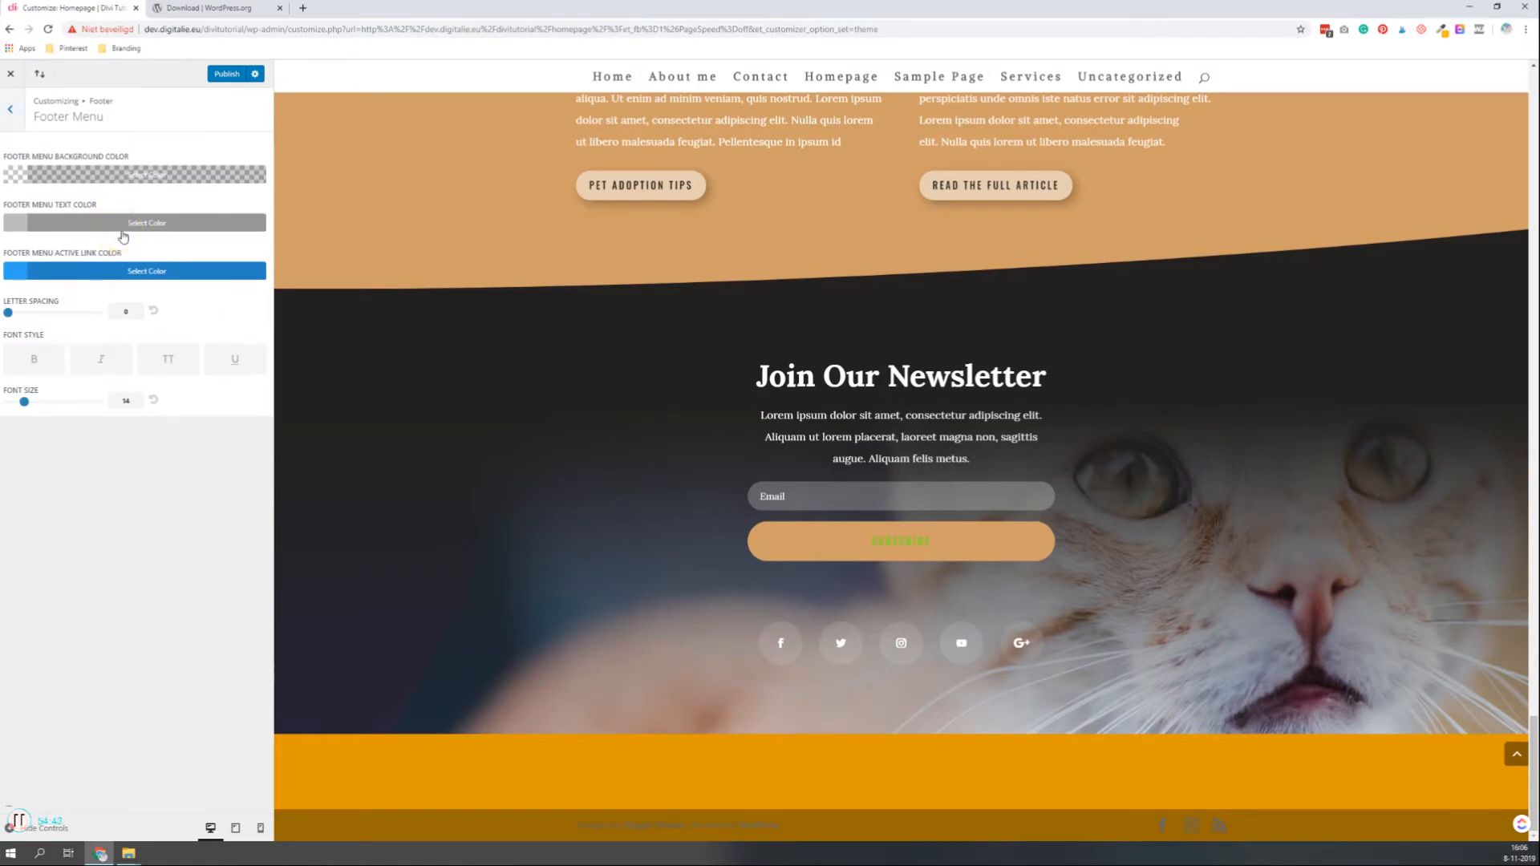
click(136, 227)
click(222, 276)
click(10, 109)
Set the footer bottom bar's background color to semi-transparent black, rgba(0,0,0,0.29)
click(66, 258)
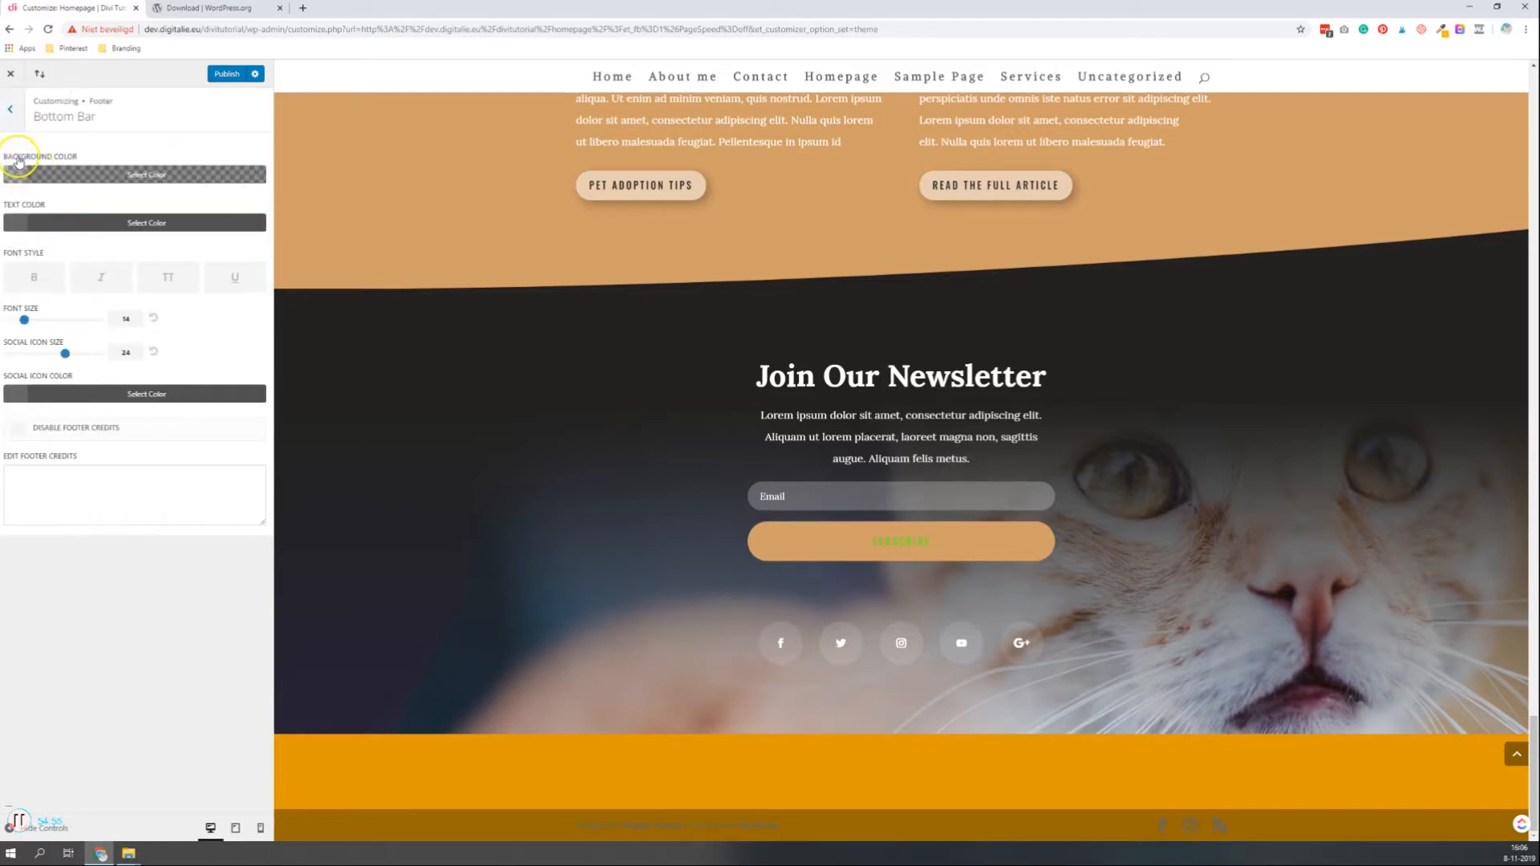
click(24, 178)
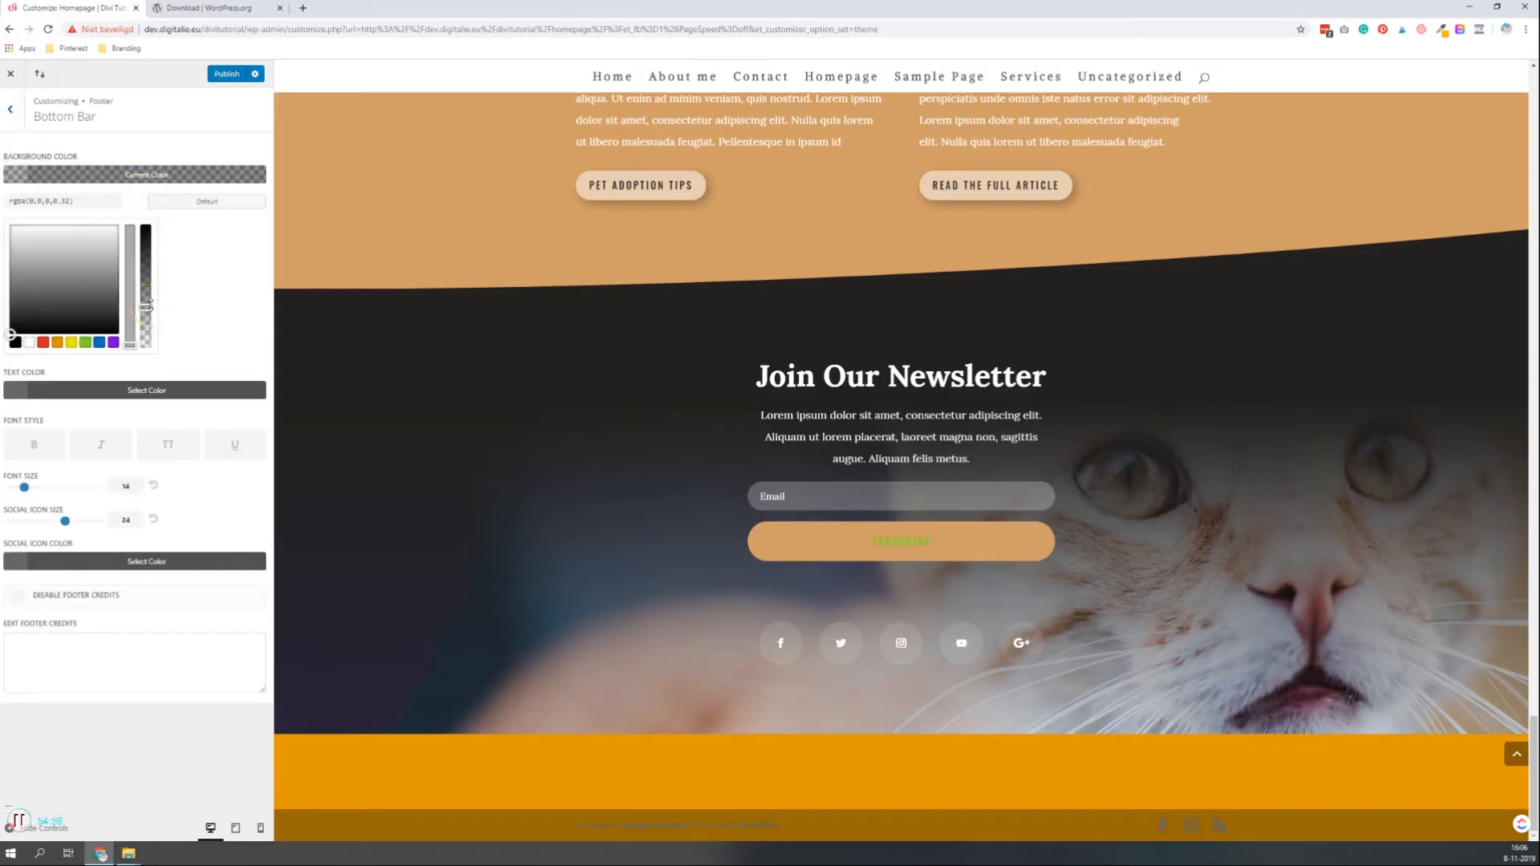
drag(148, 305, 151, 379)
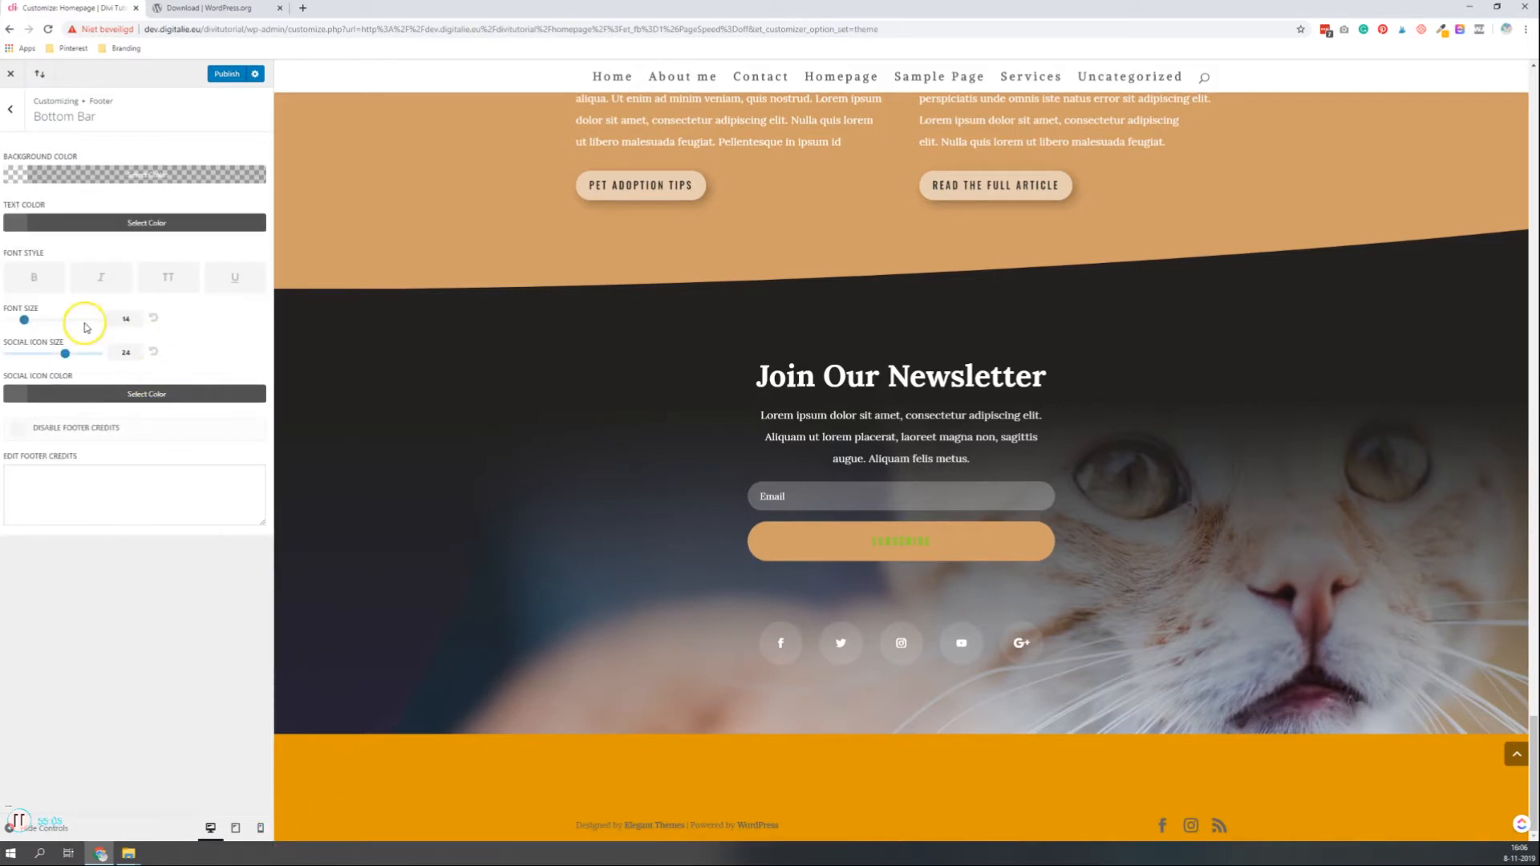
click(79, 174)
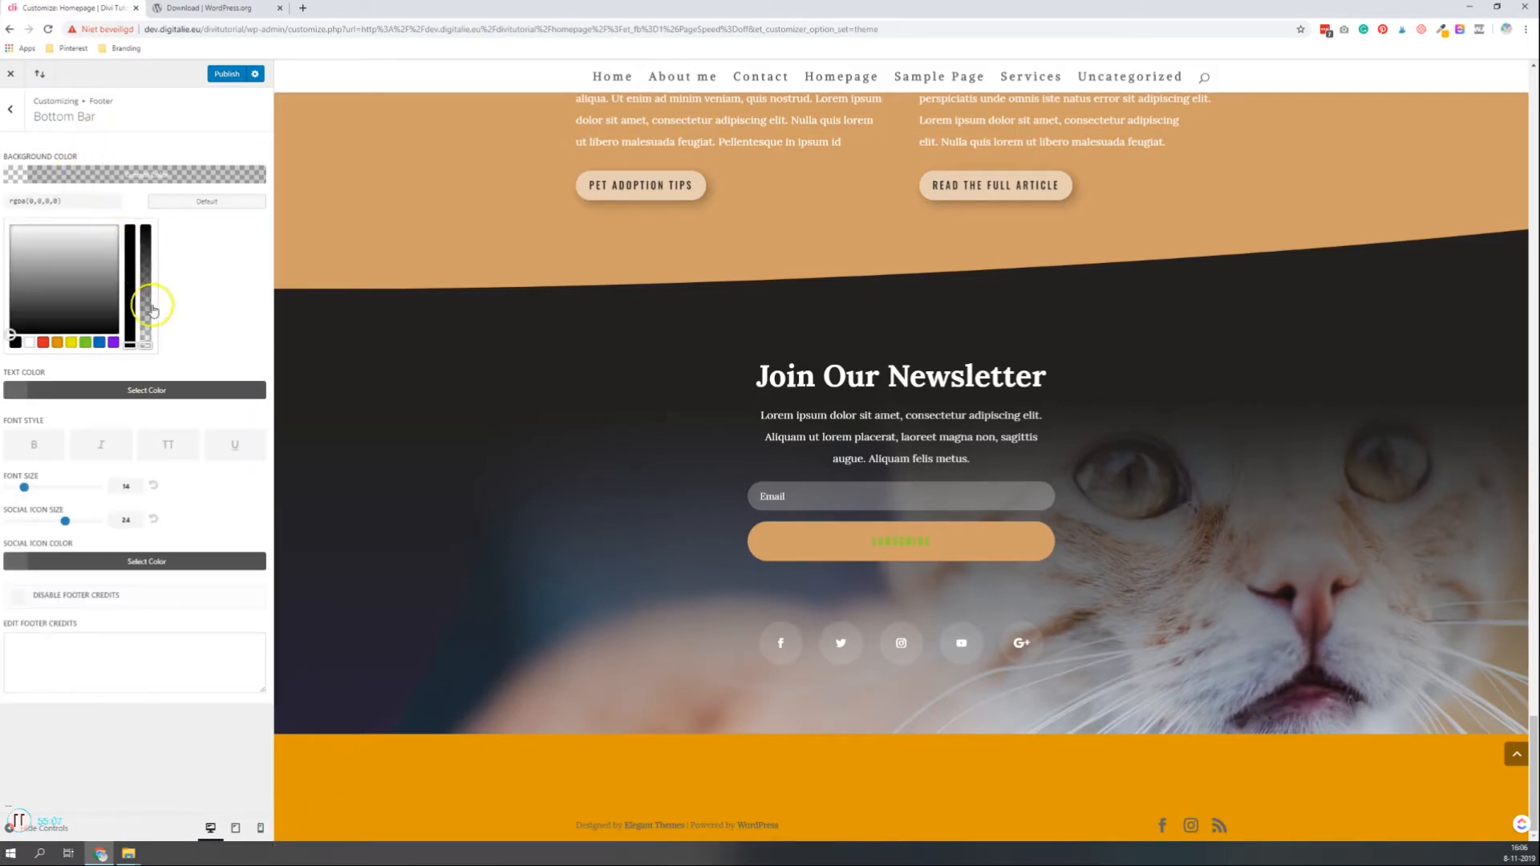
drag(146, 342, 151, 195)
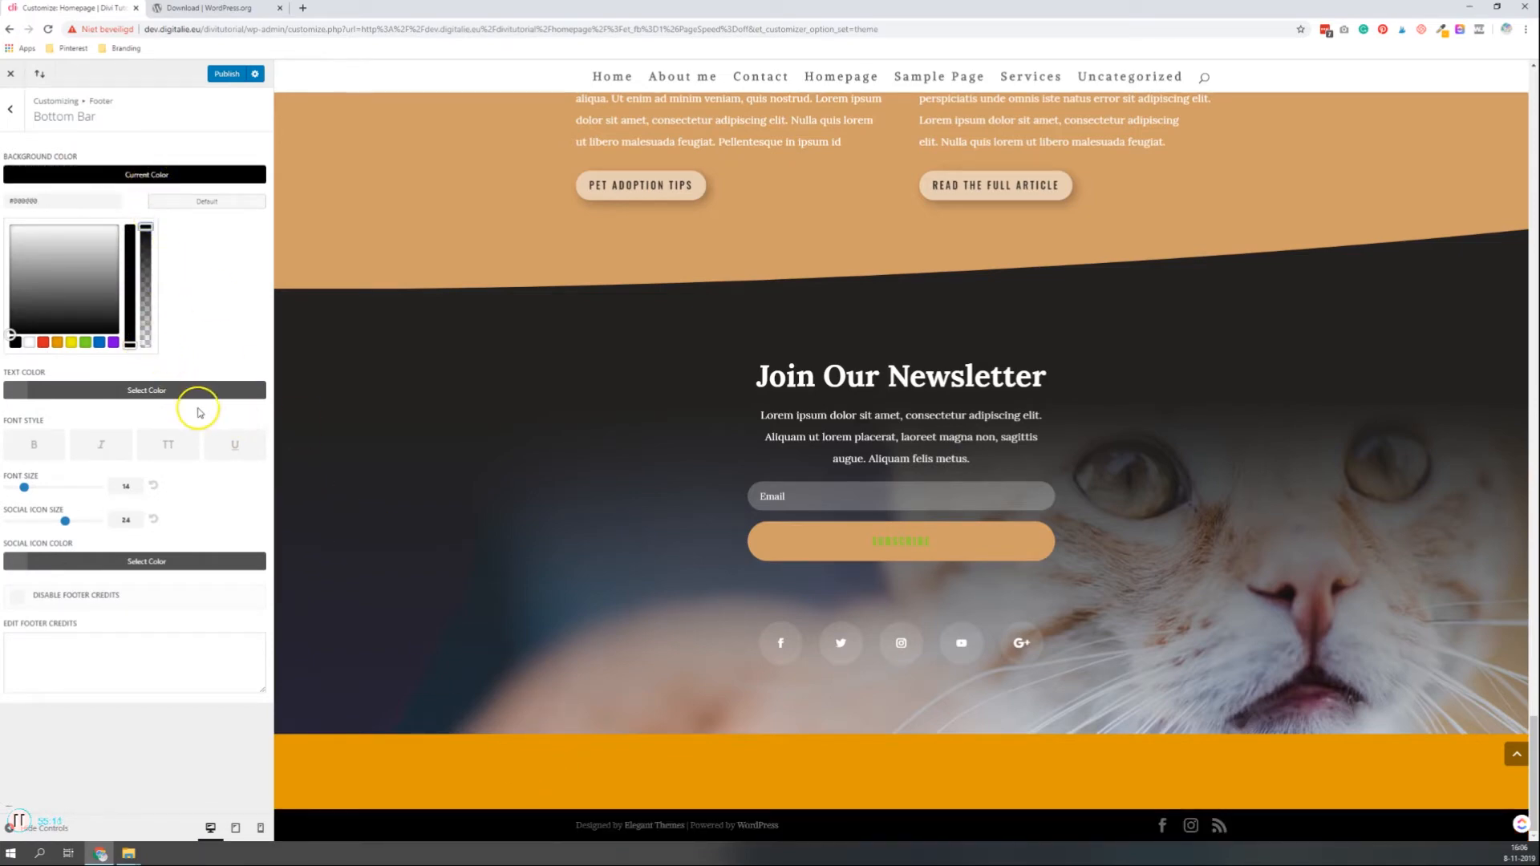
drag(146, 230, 148, 312)
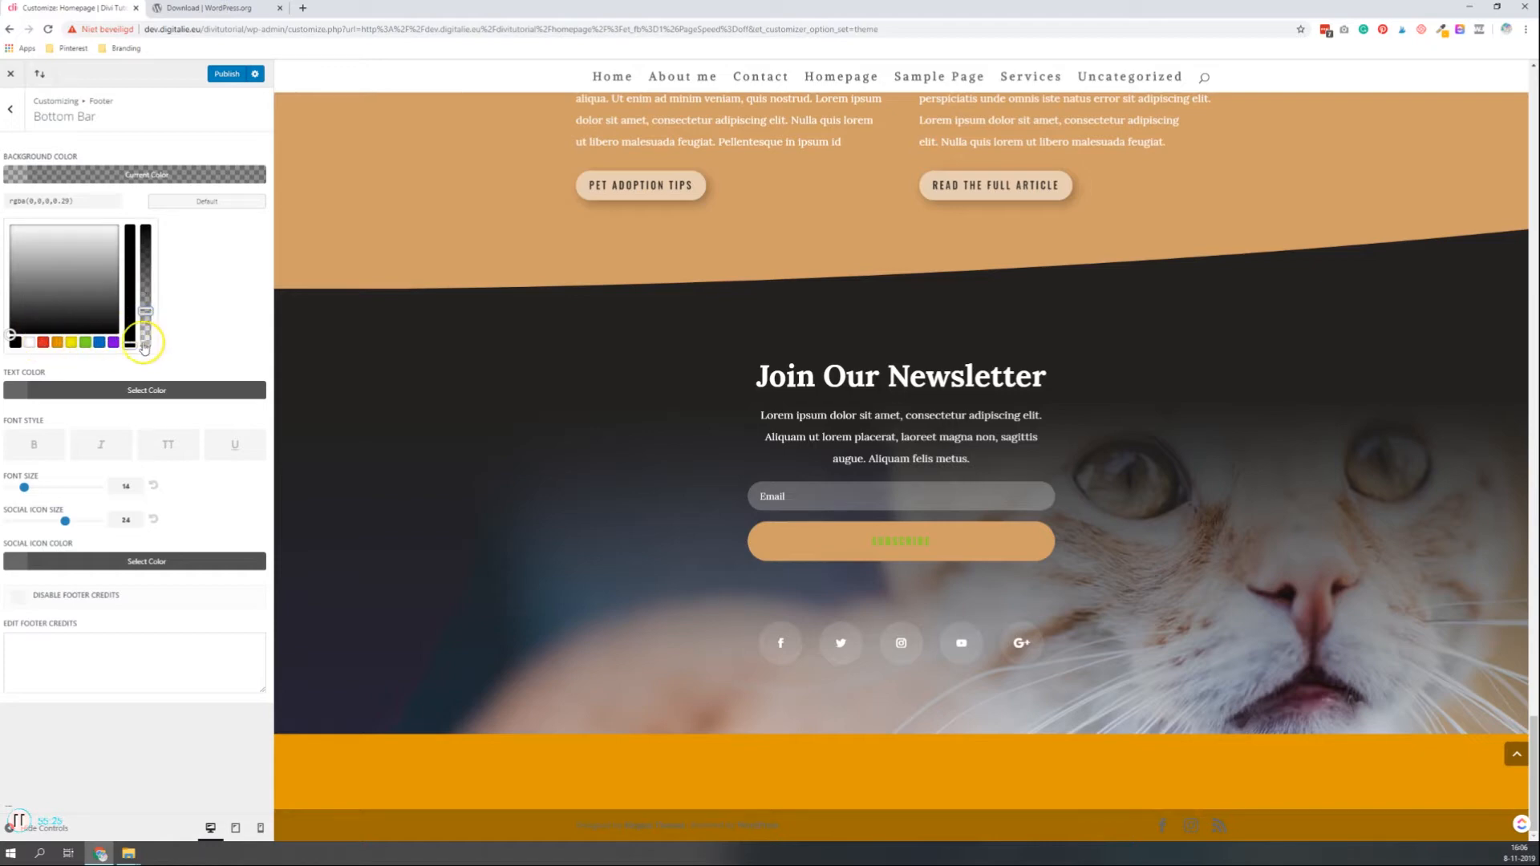
Set both the text color and the social icon color of the bottom bar to white (#ffffff)
click(76, 390)
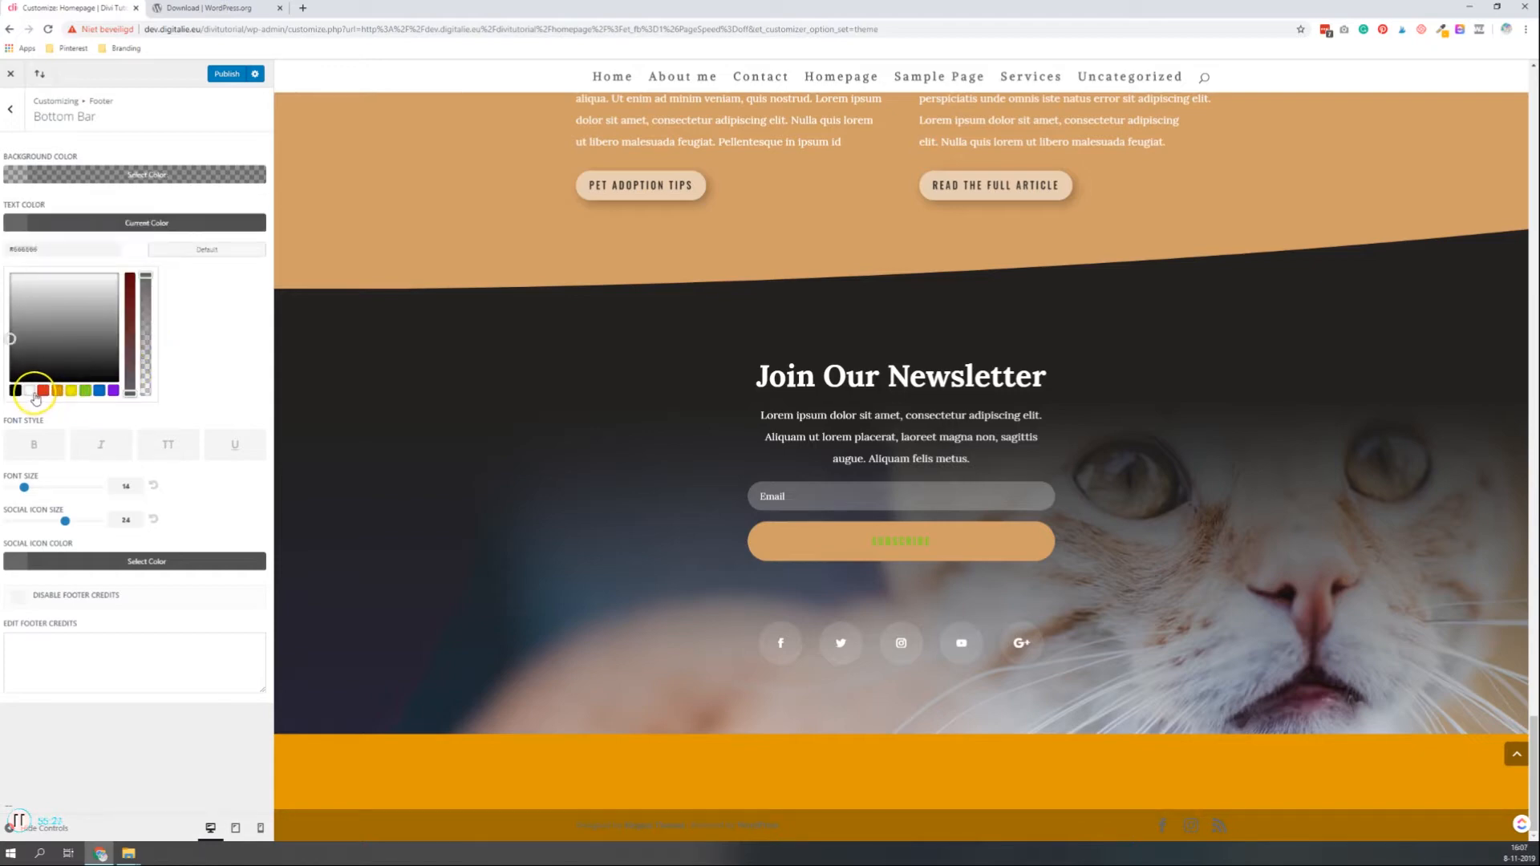
click(29, 391)
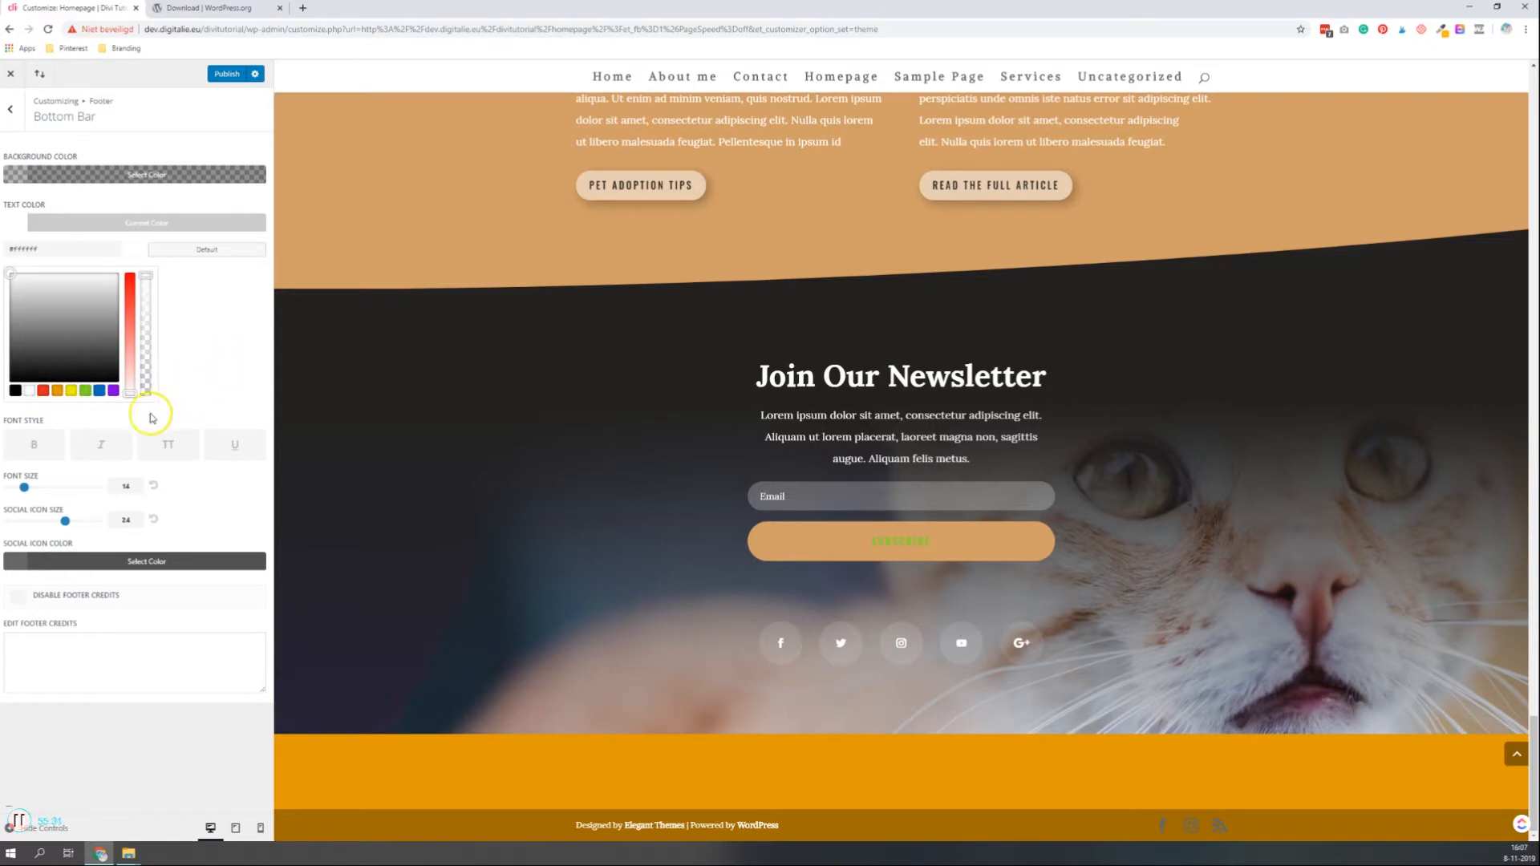
click(40, 561)
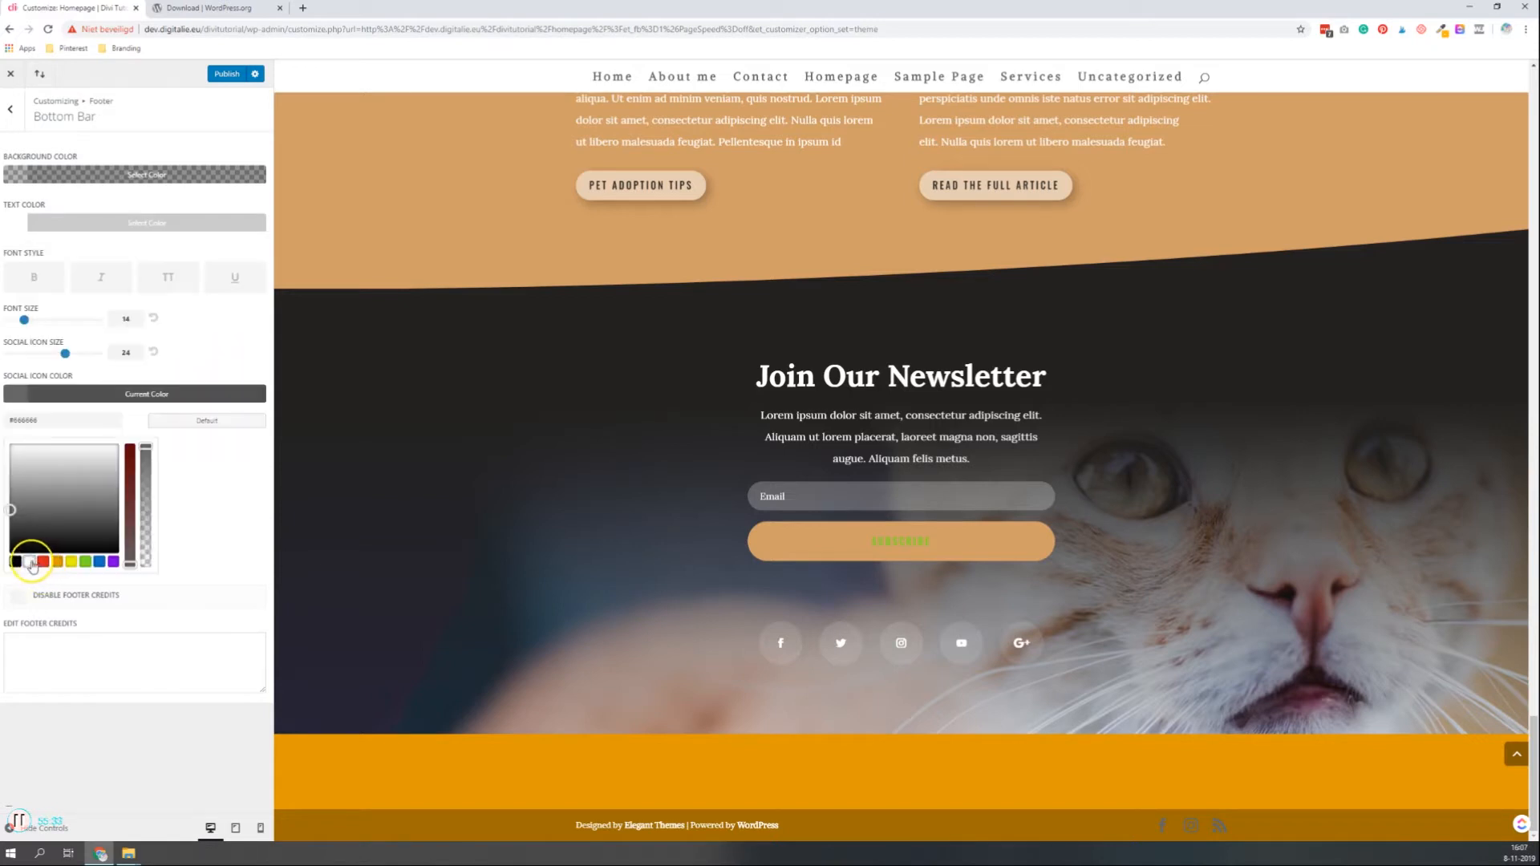
click(30, 561)
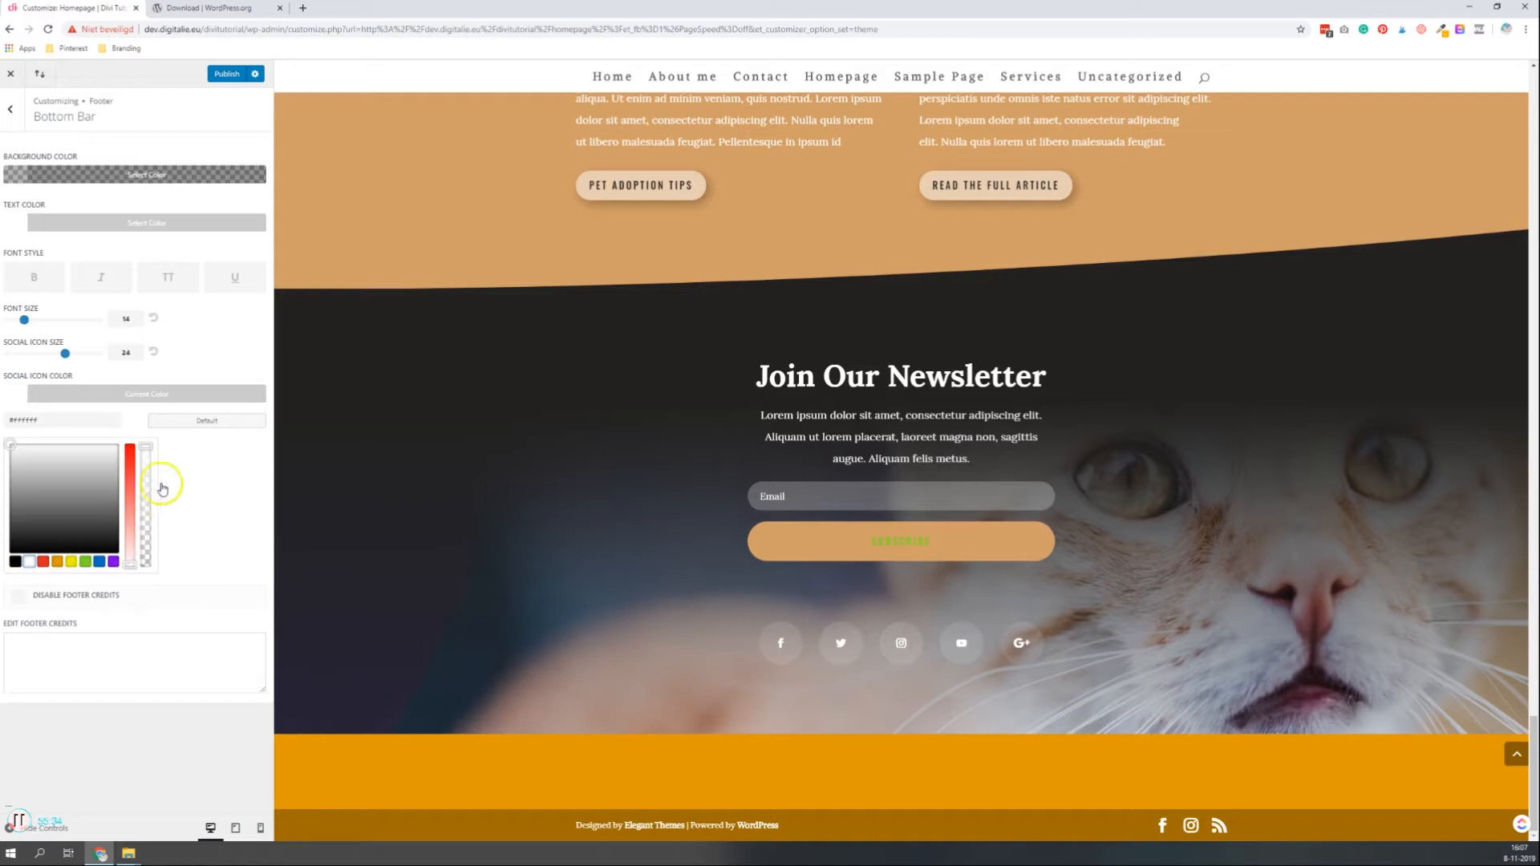
click(209, 364)
Enter "Designed by" as the footer credits text, disable the footer credits, and return to the main Customizer overview
click(62, 486)
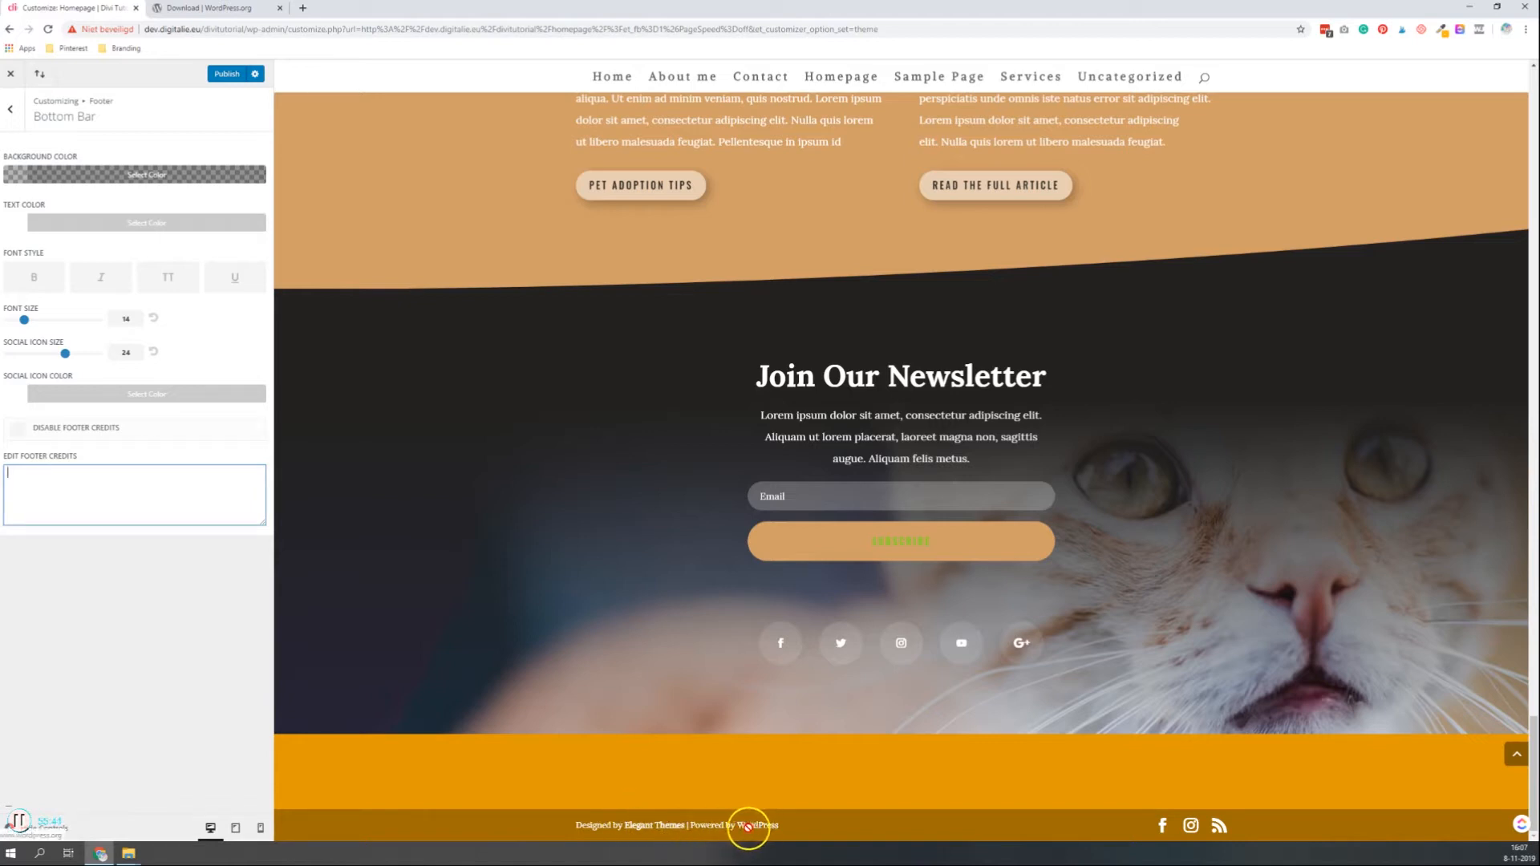
text(Designed by)
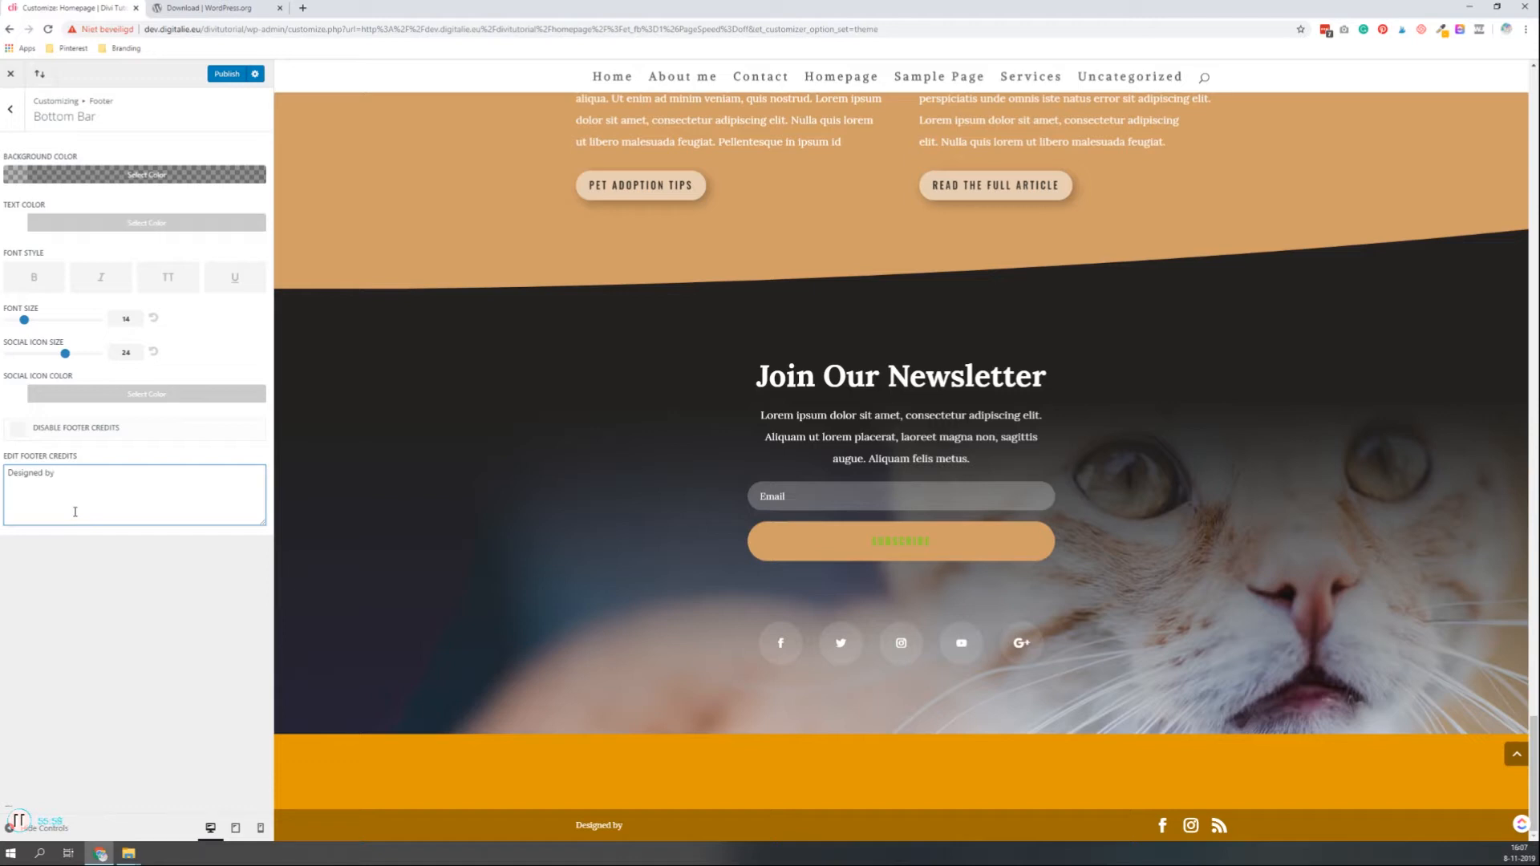
click(82, 434)
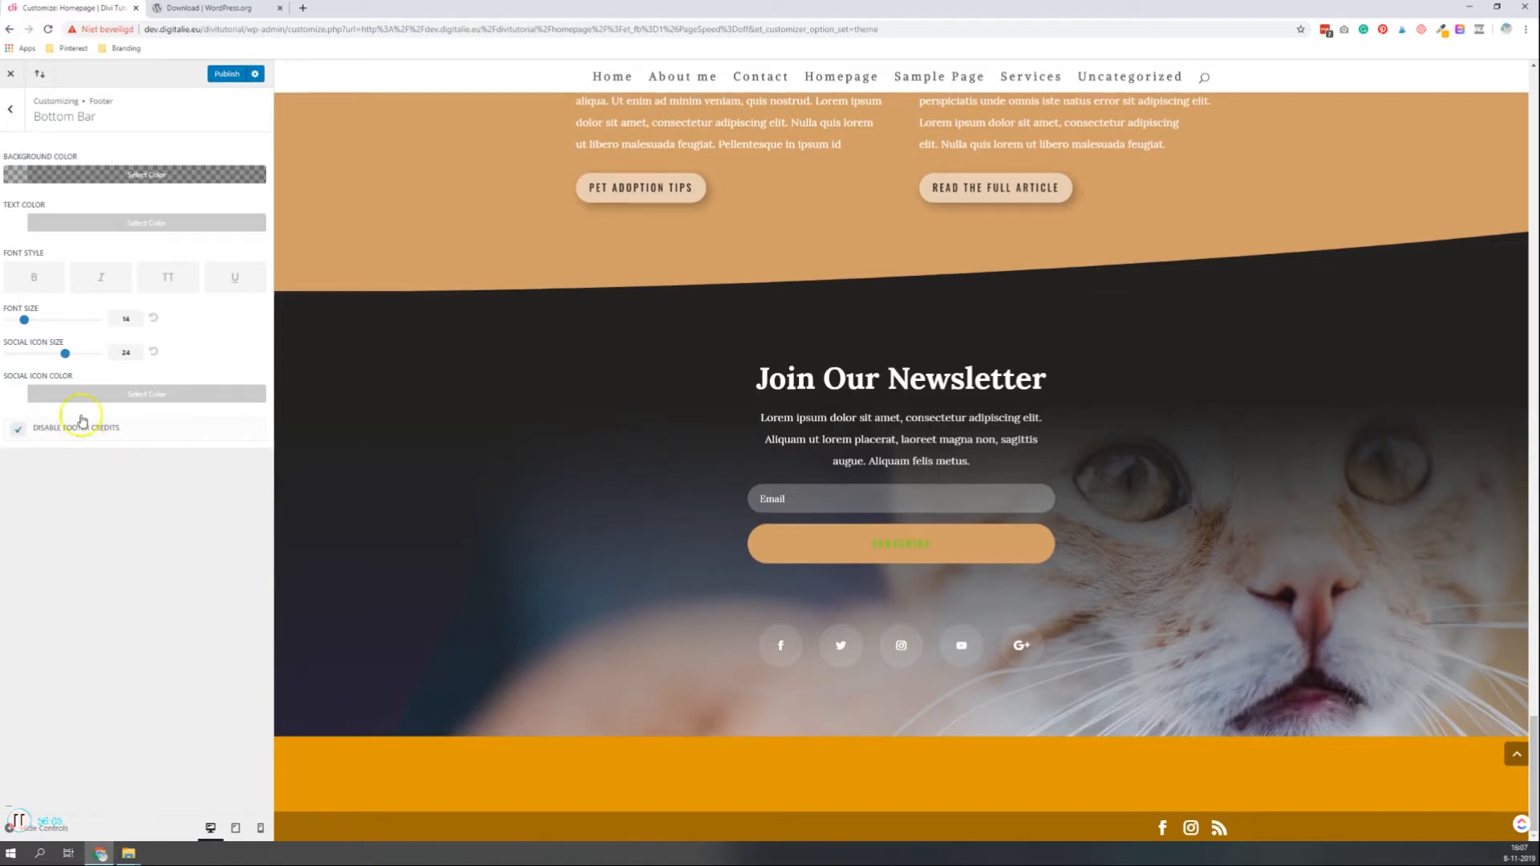
click(13, 117)
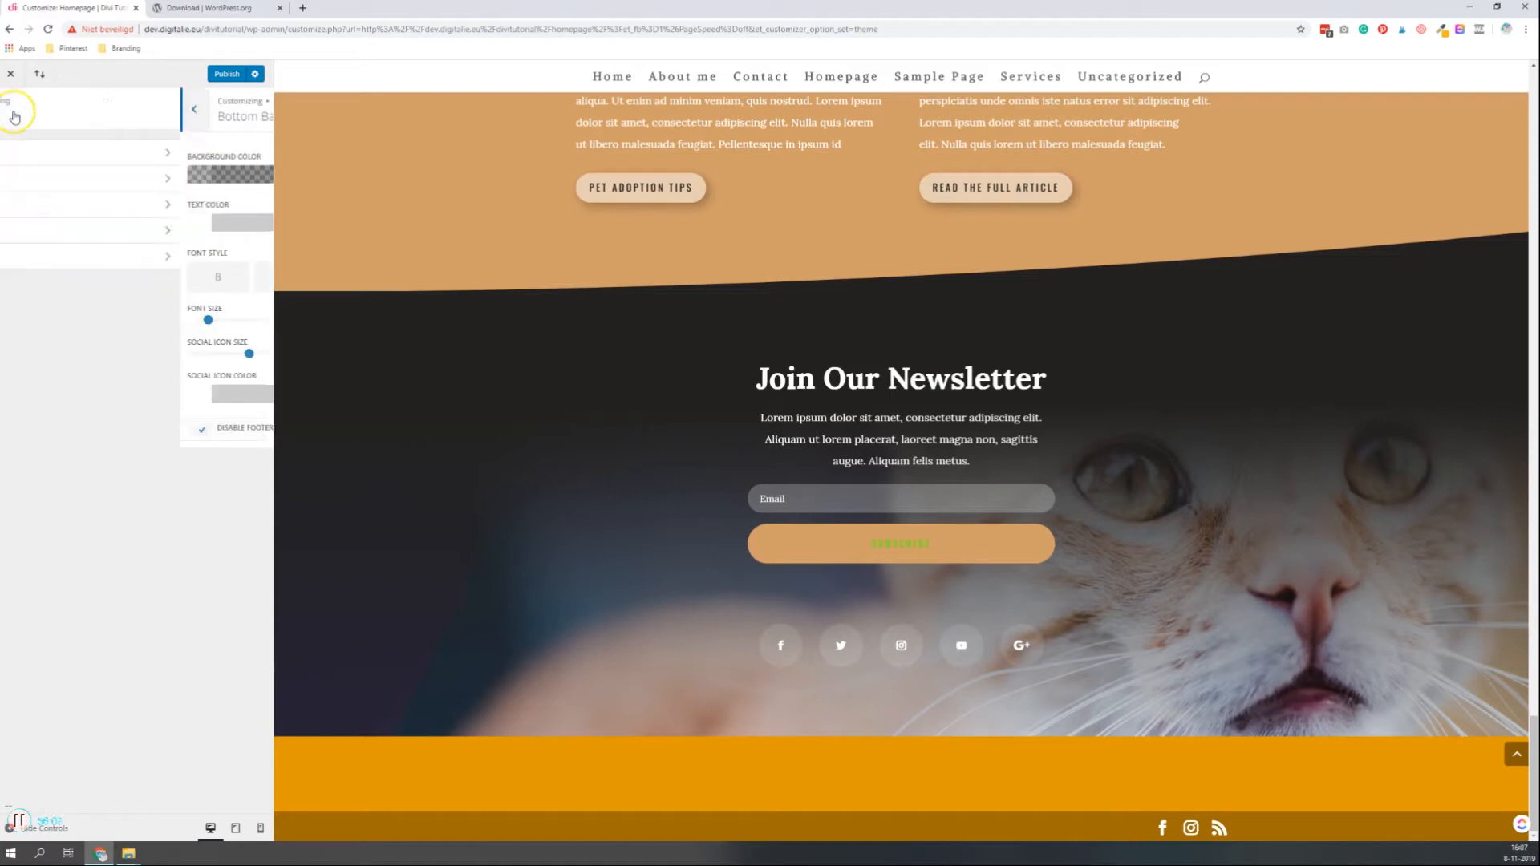
click(14, 116)
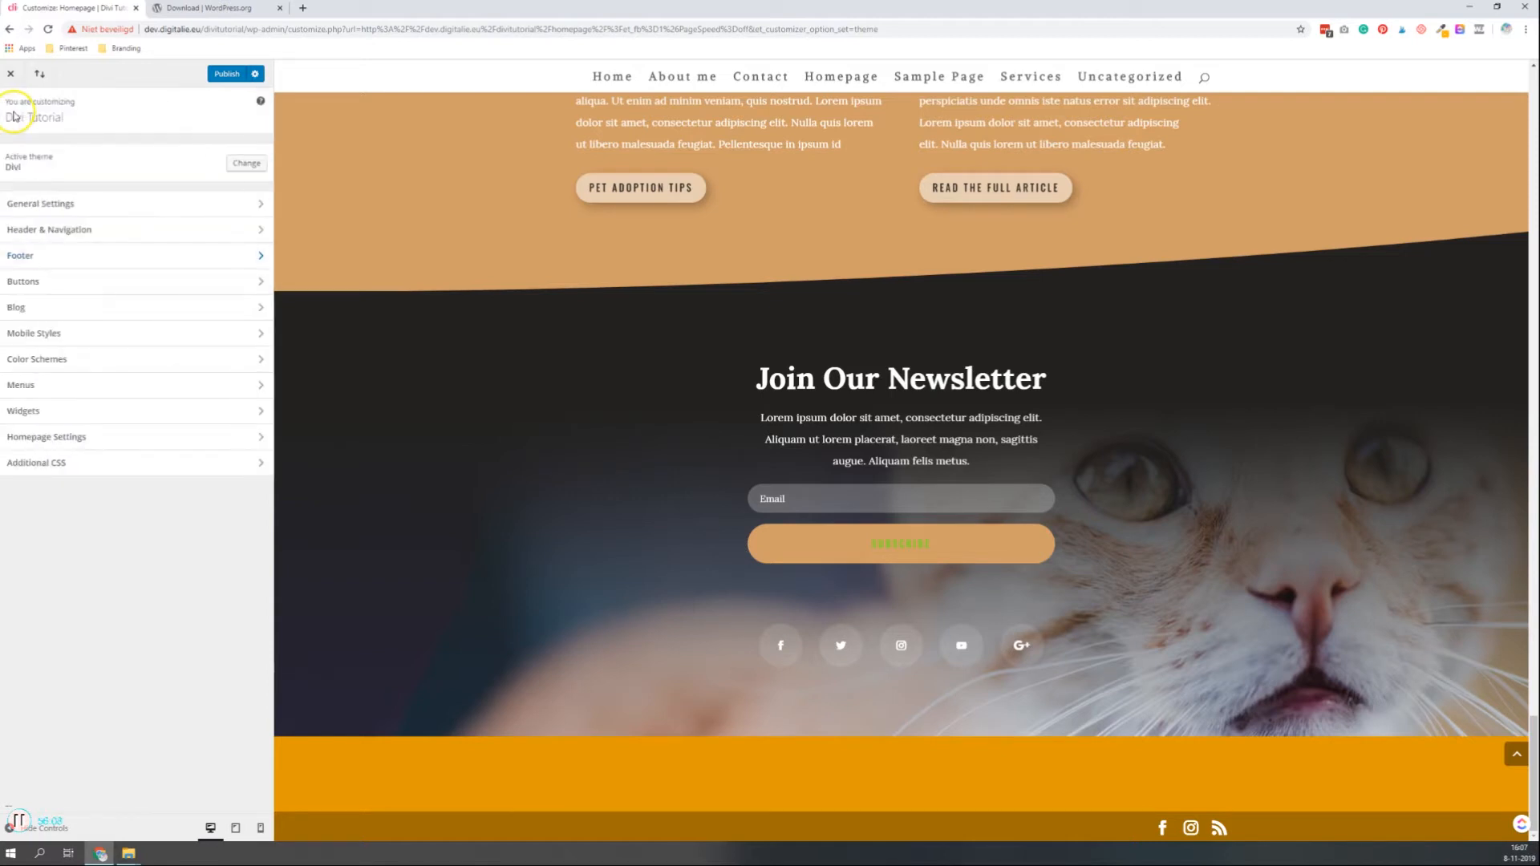
Review the Buttons Style settings, and return to the main Customizer overview
click(59, 282)
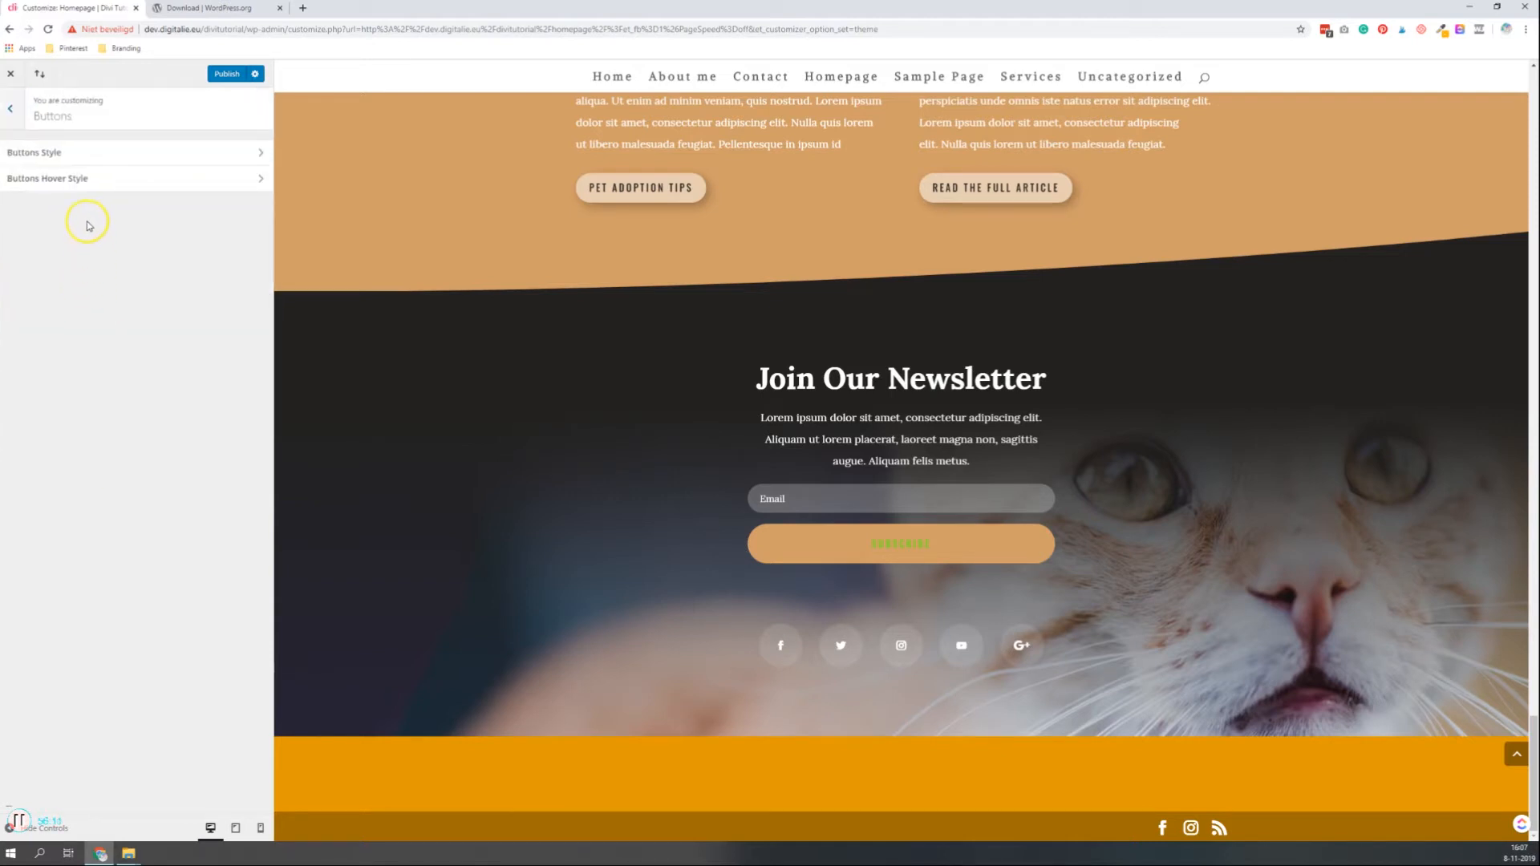
click(76, 153)
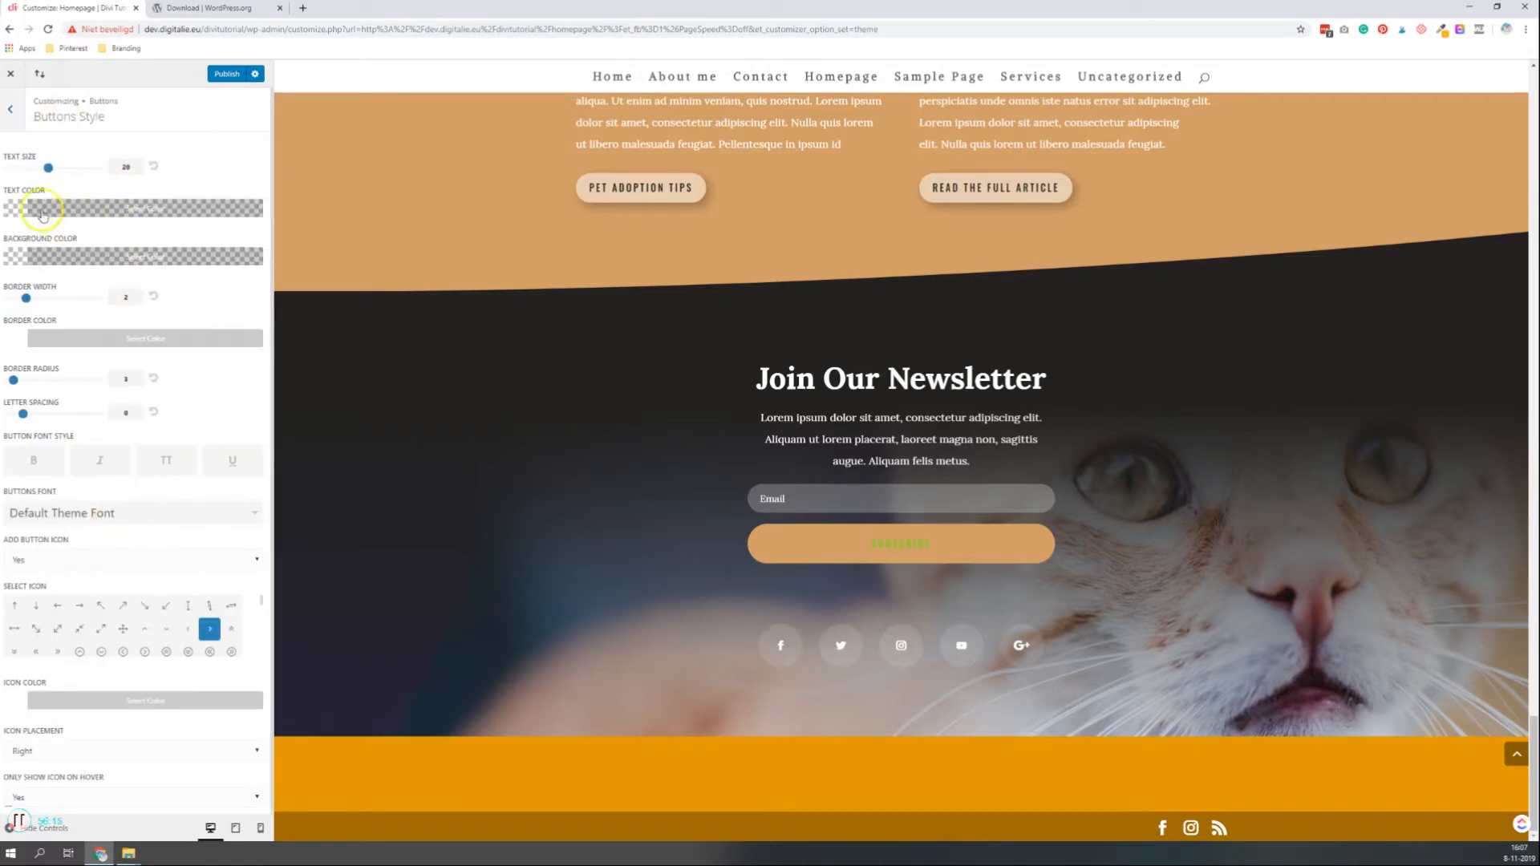
click(9, 115)
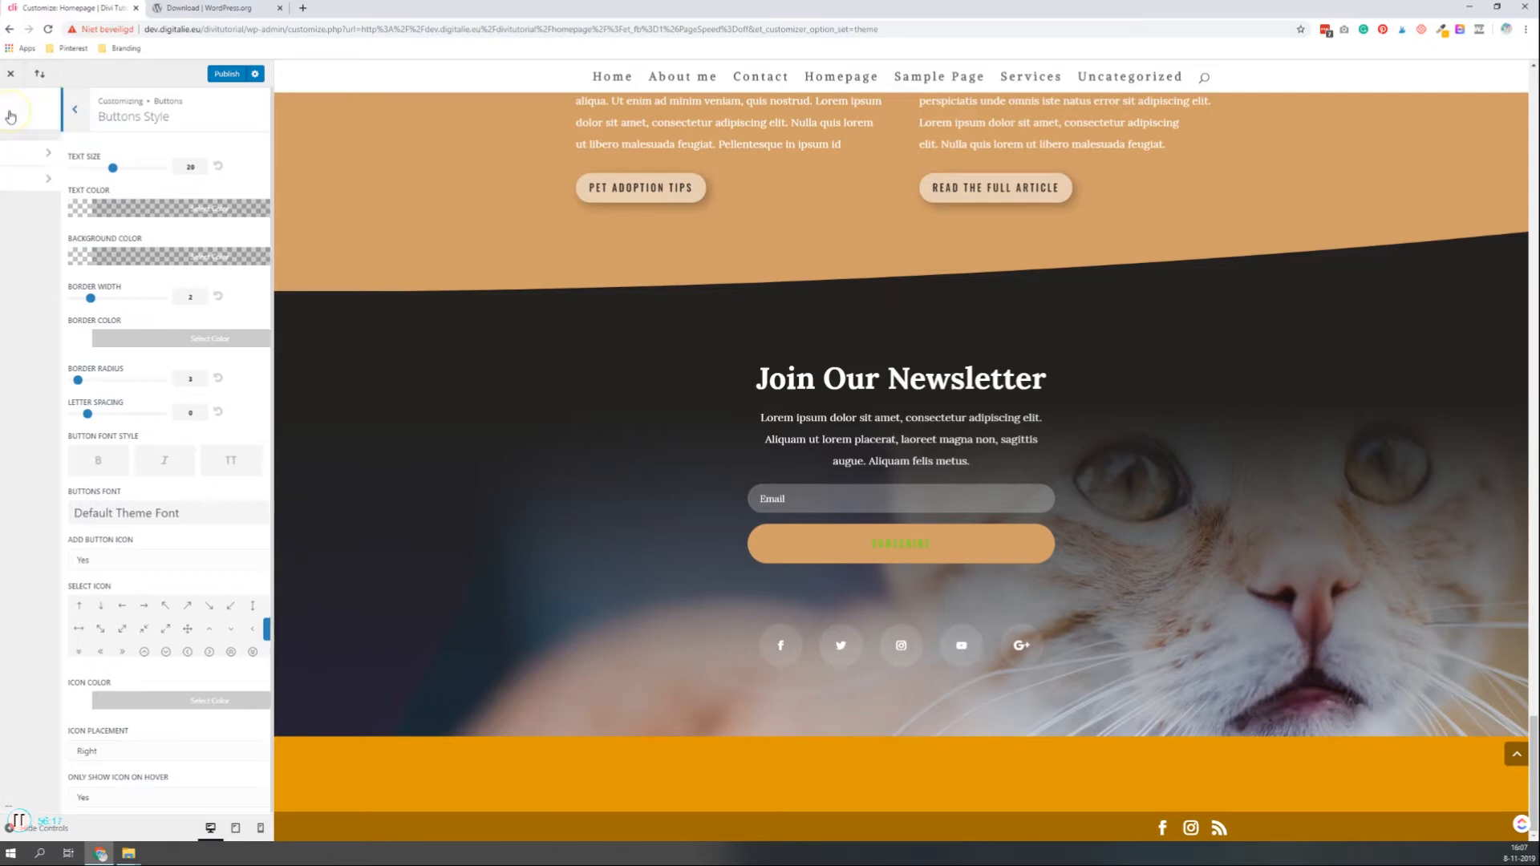
click(10, 115)
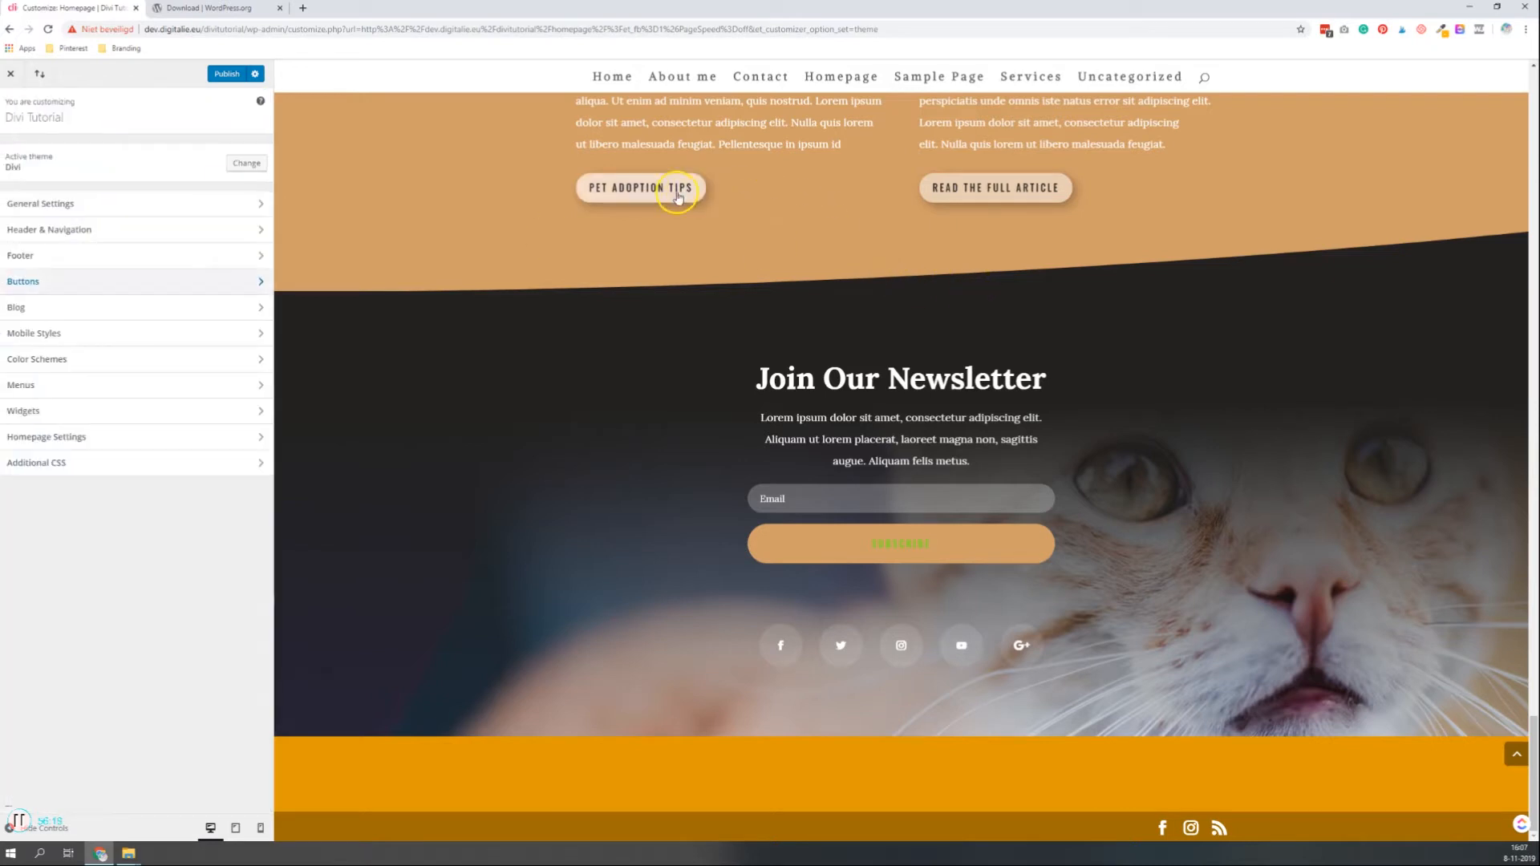
Review the Blog Post settings and the Color Schemes options, and return to the main Customizer overview
click(91, 311)
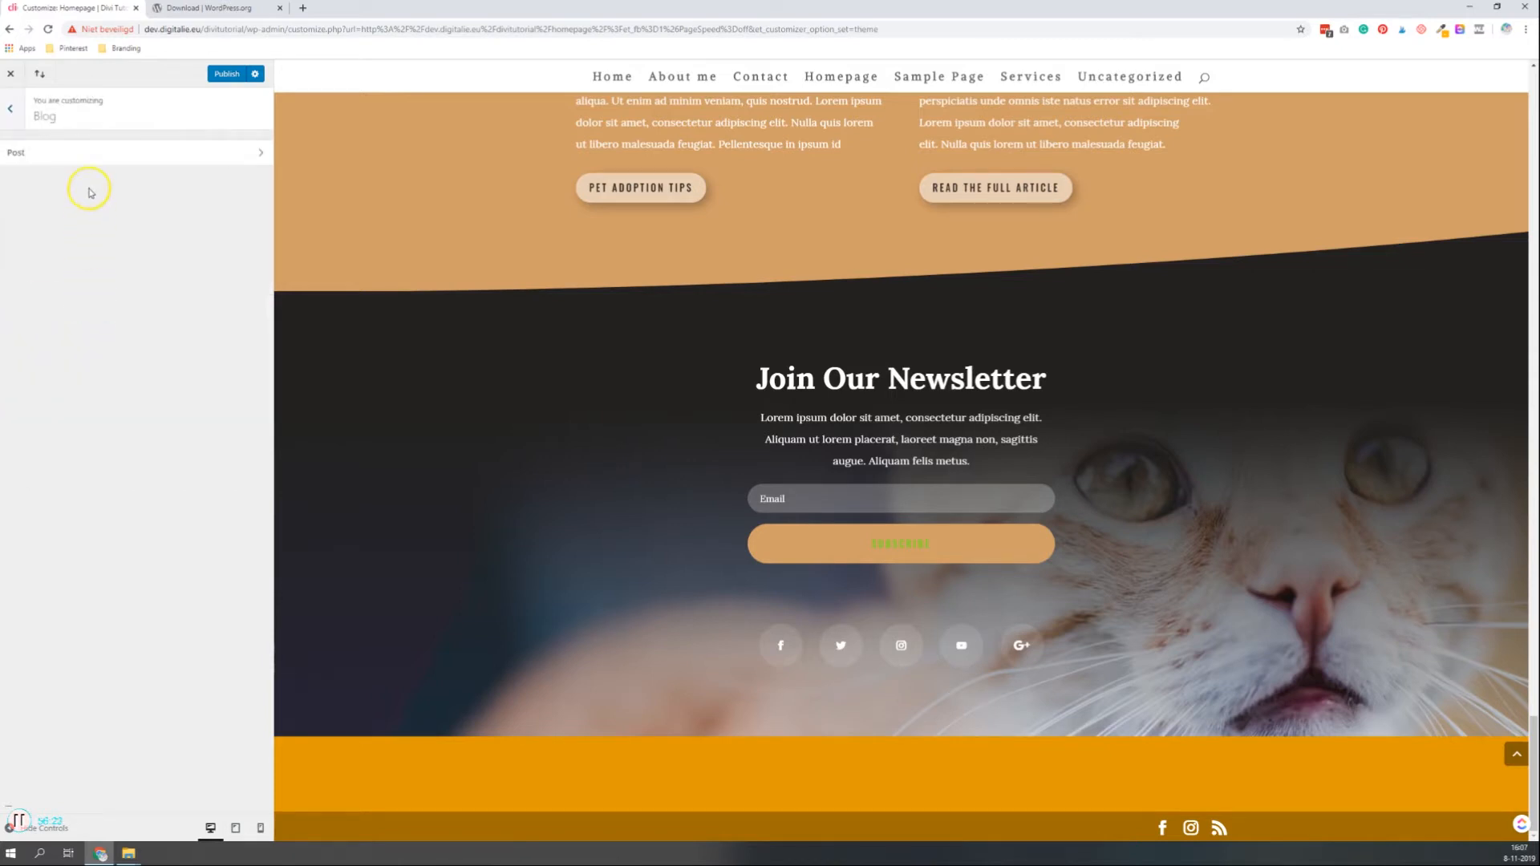
click(39, 153)
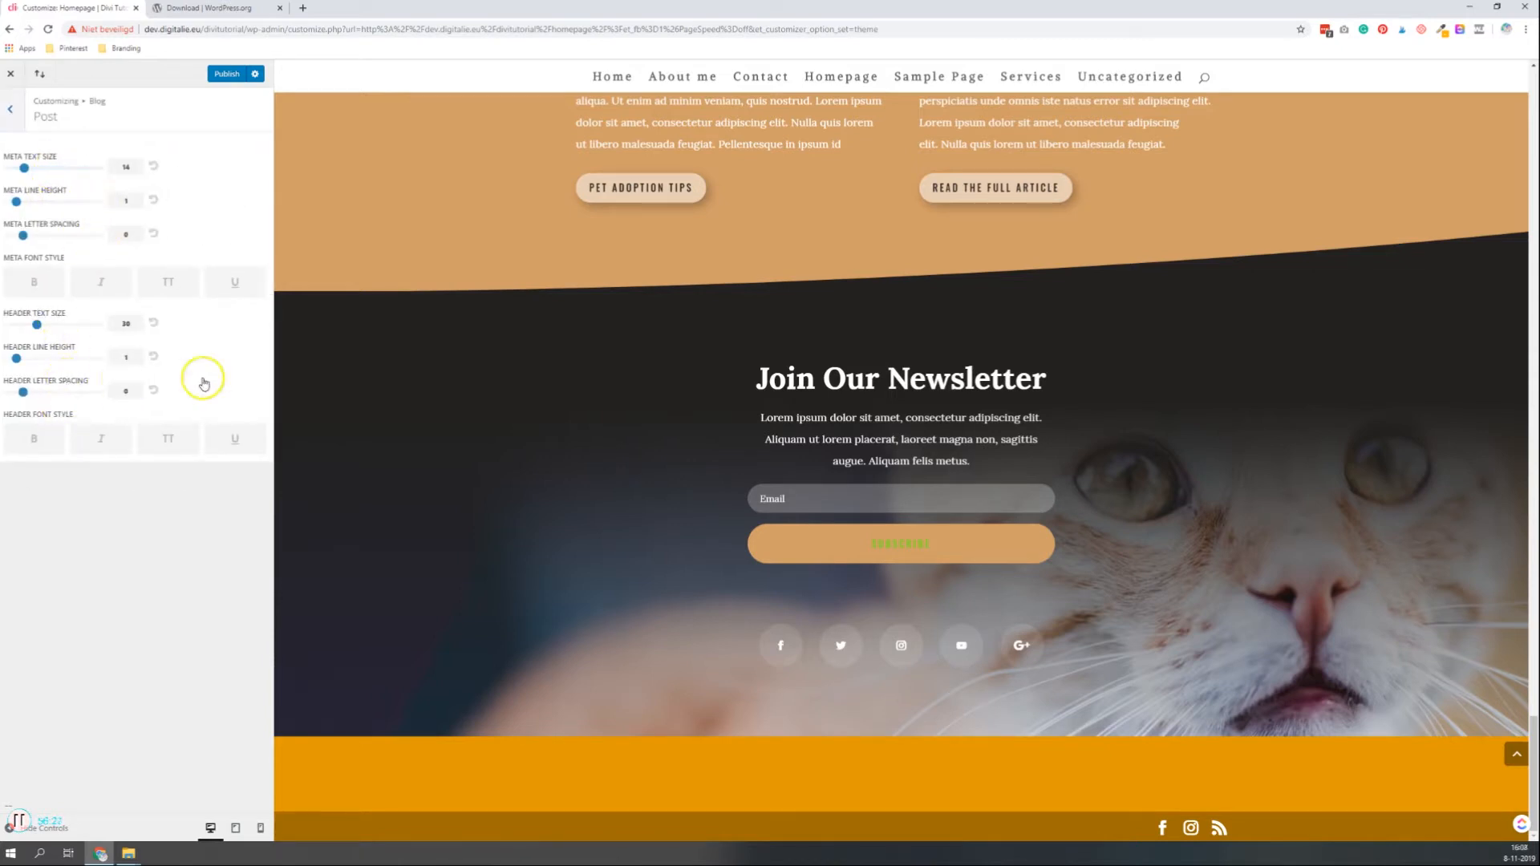
scroll(688, 385, up, 10)
scroll(688, 388, up, 3)
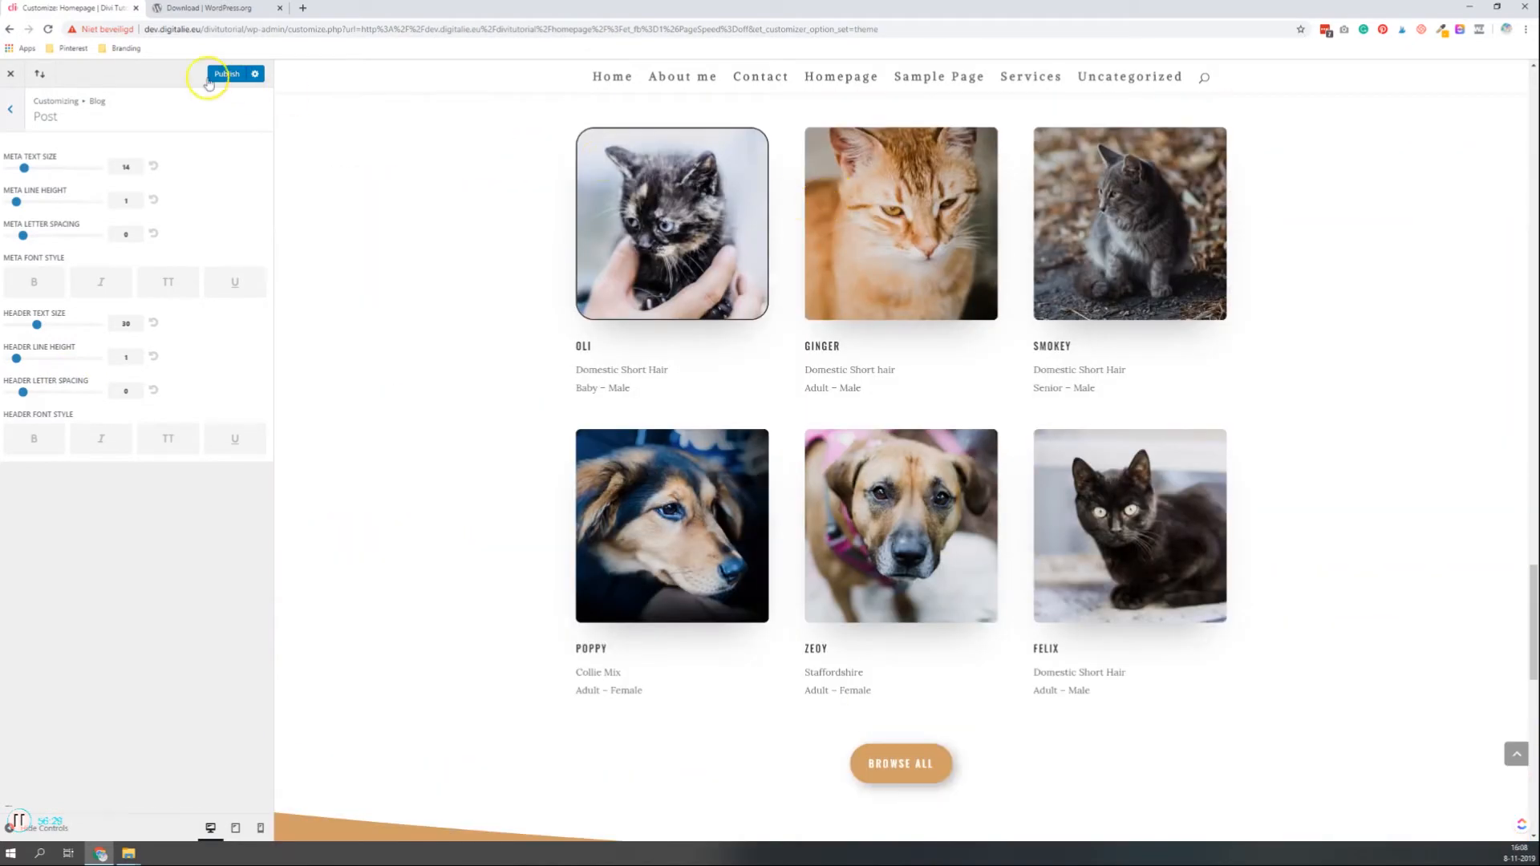
click(25, 110)
click(34, 126)
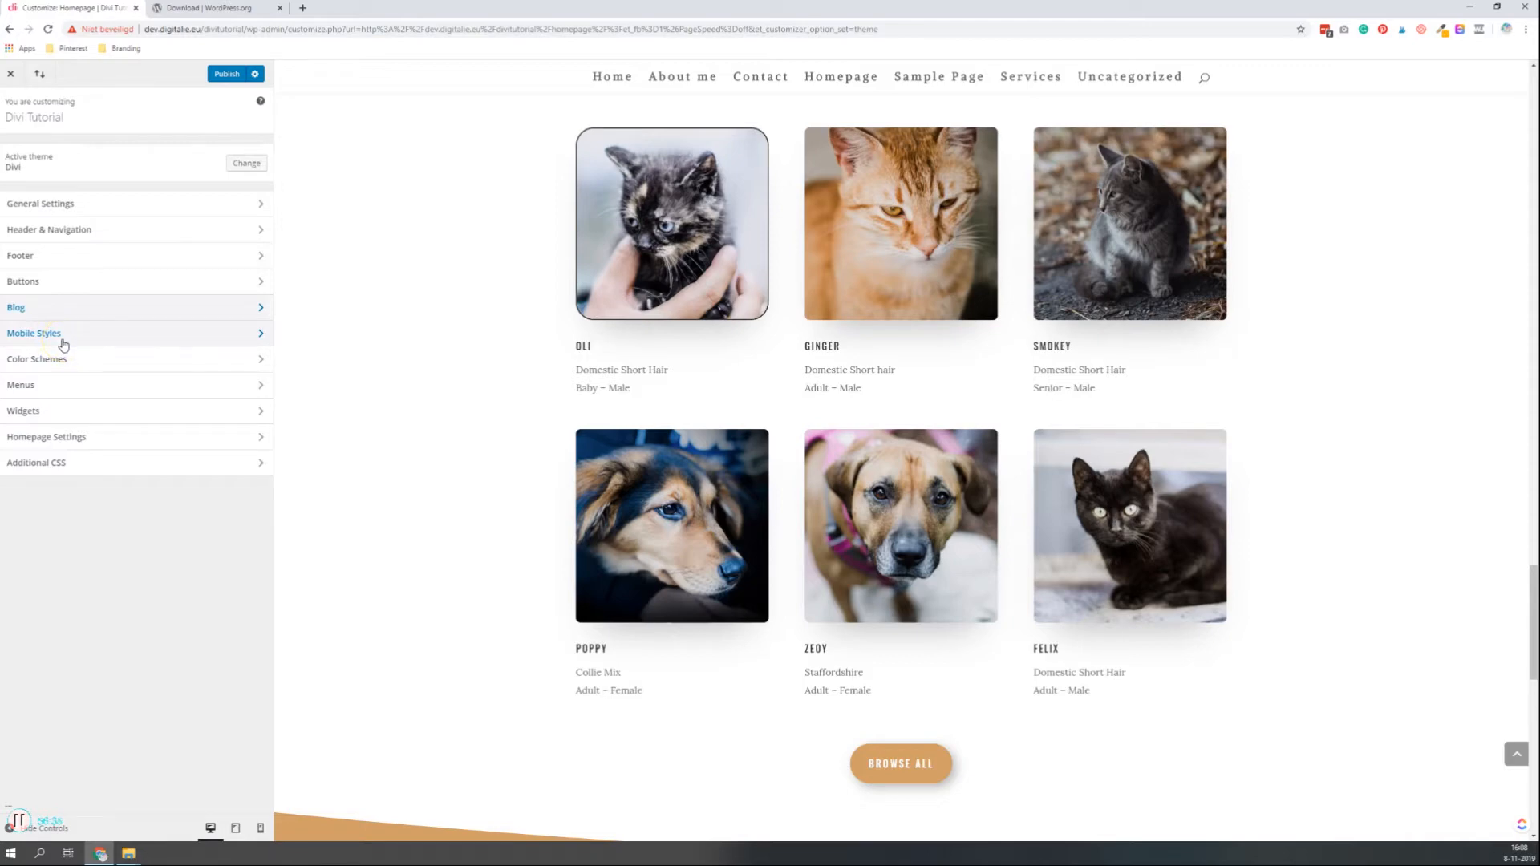
click(62, 367)
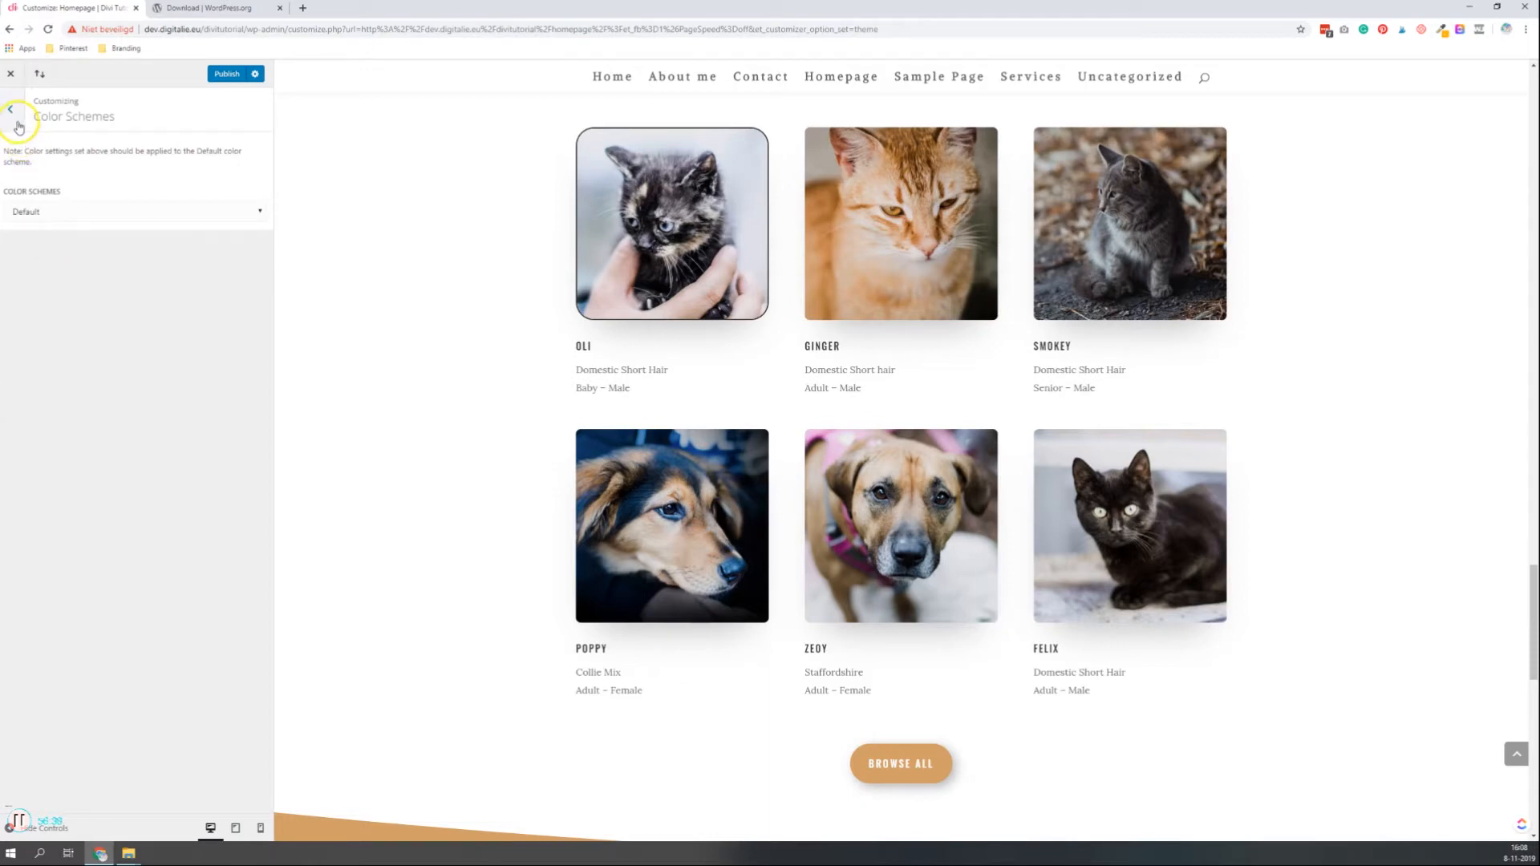
click(17, 110)
Create a new menu named "menu" and assign it to the Primary Menu location
click(71, 387)
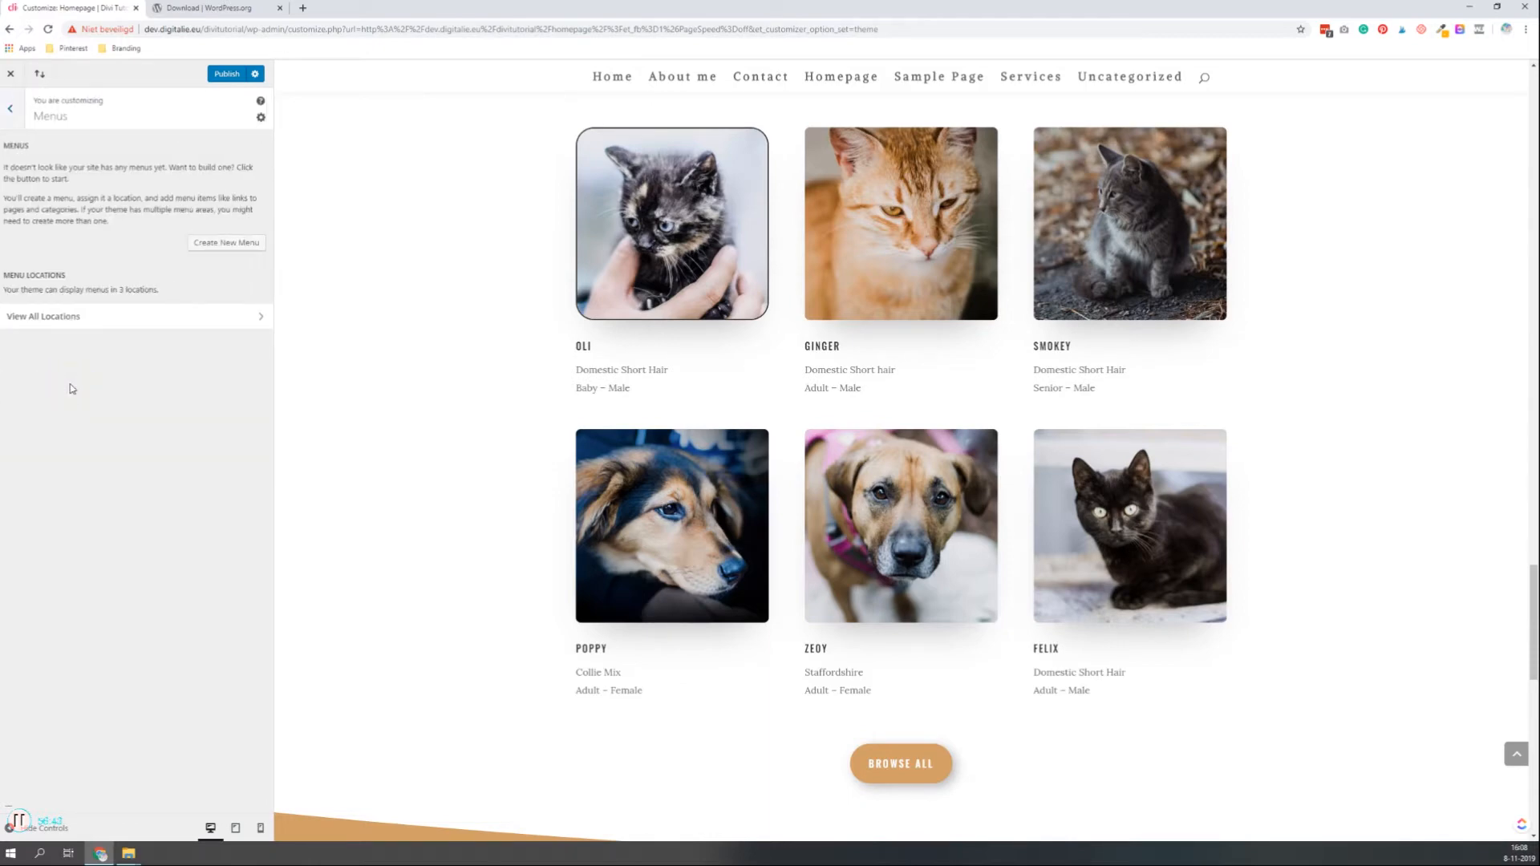
click(203, 242)
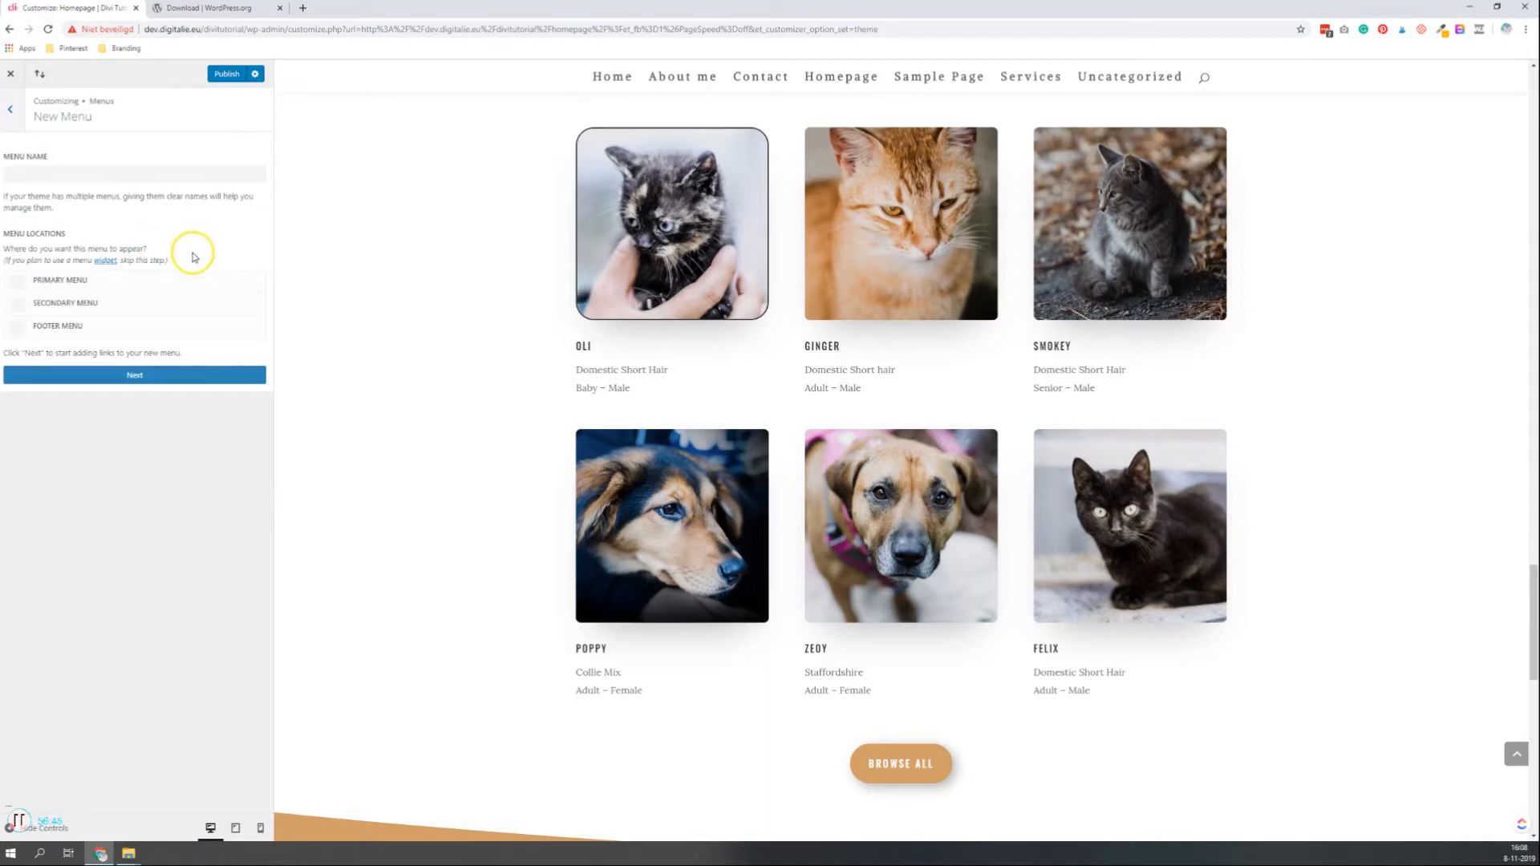
click(38, 172)
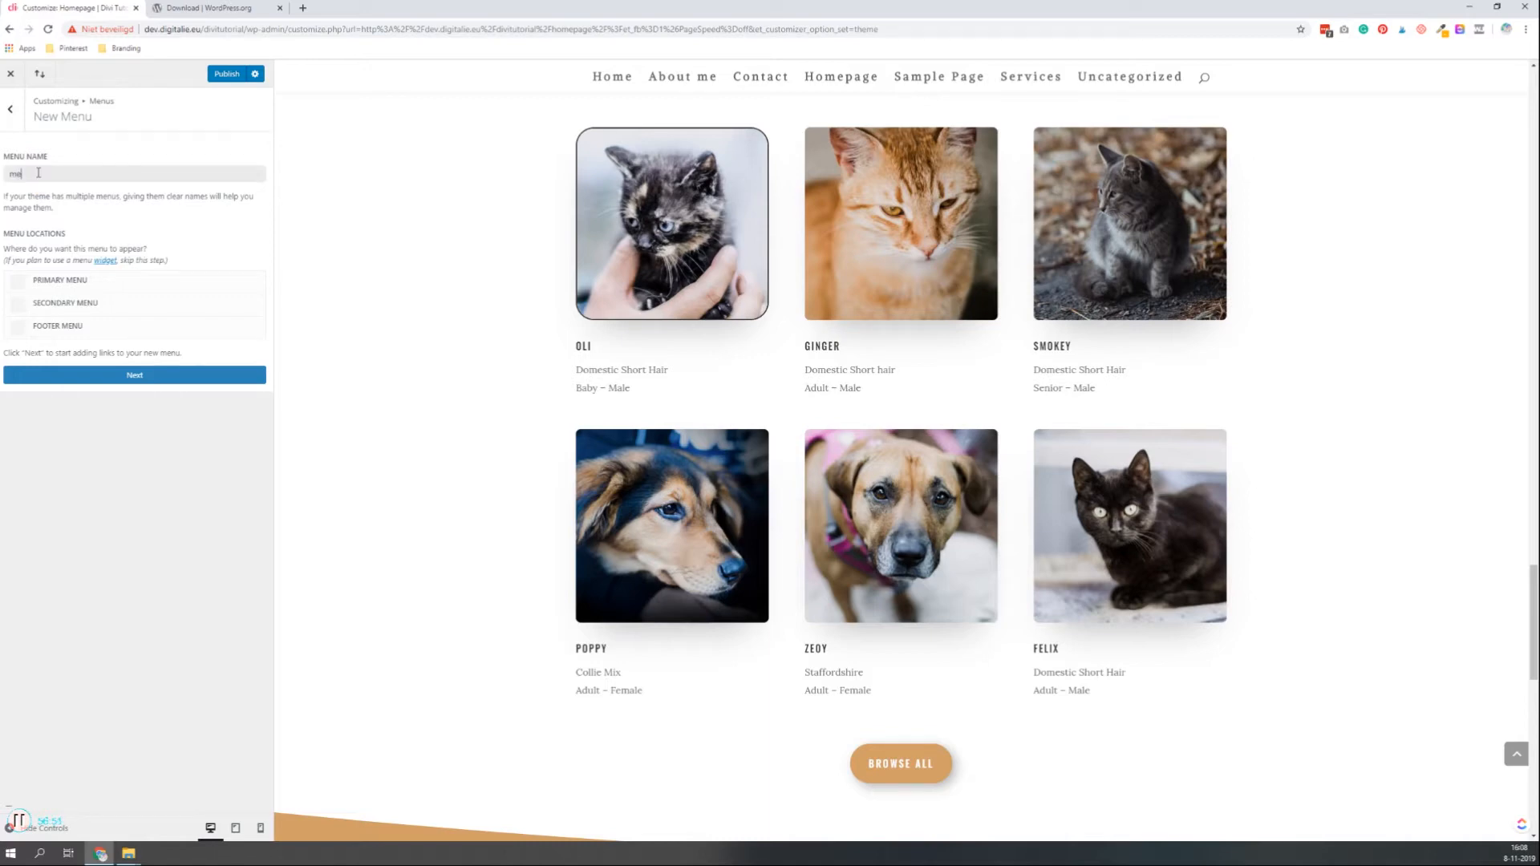
click(19, 281)
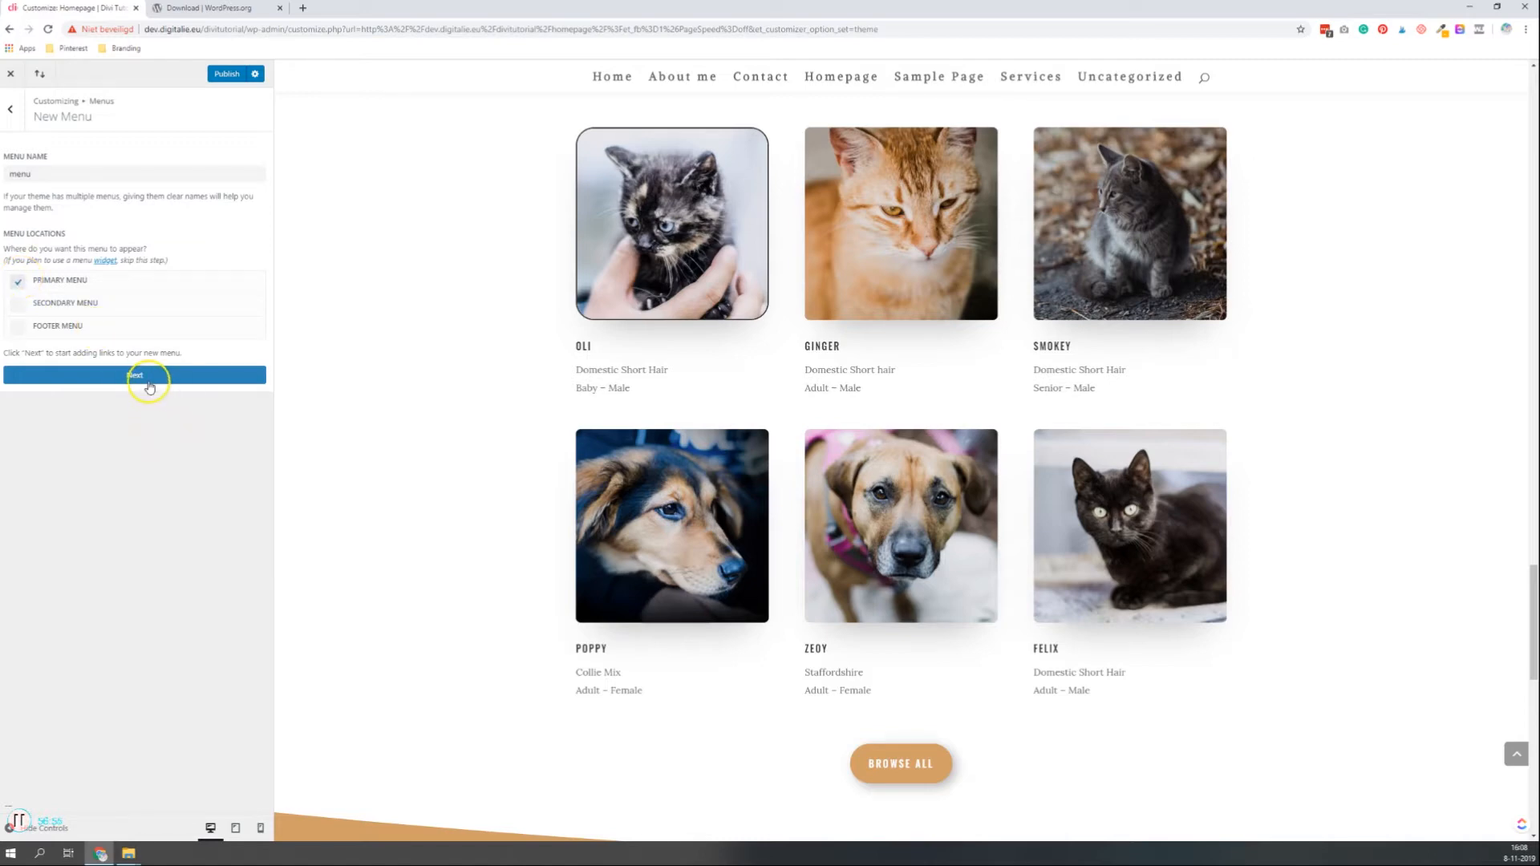
click(137, 383)
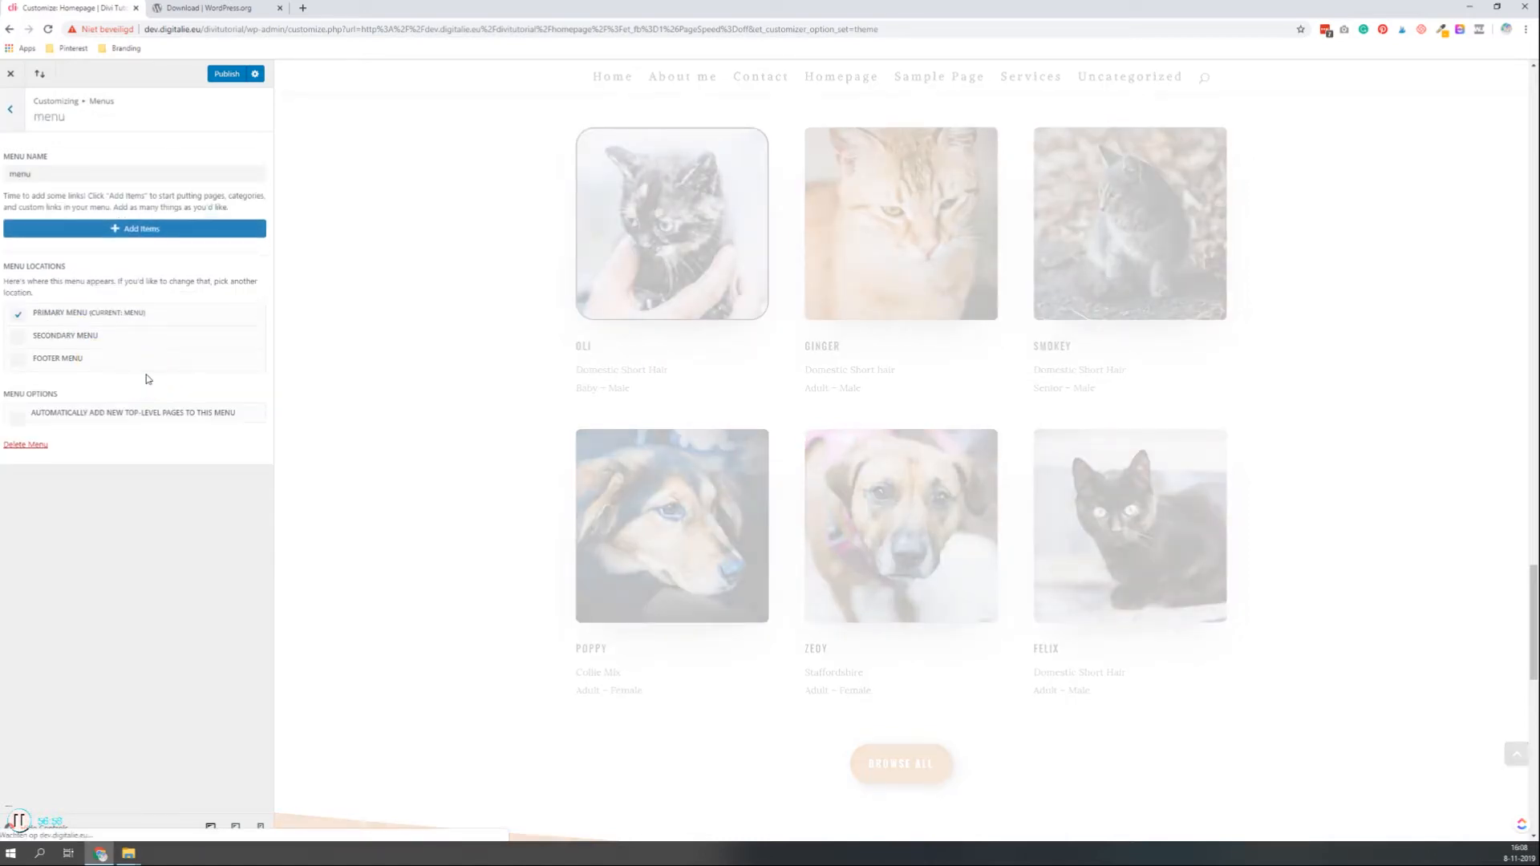
Add the Home, About me, Services and Contact items to the new menu
click(128, 234)
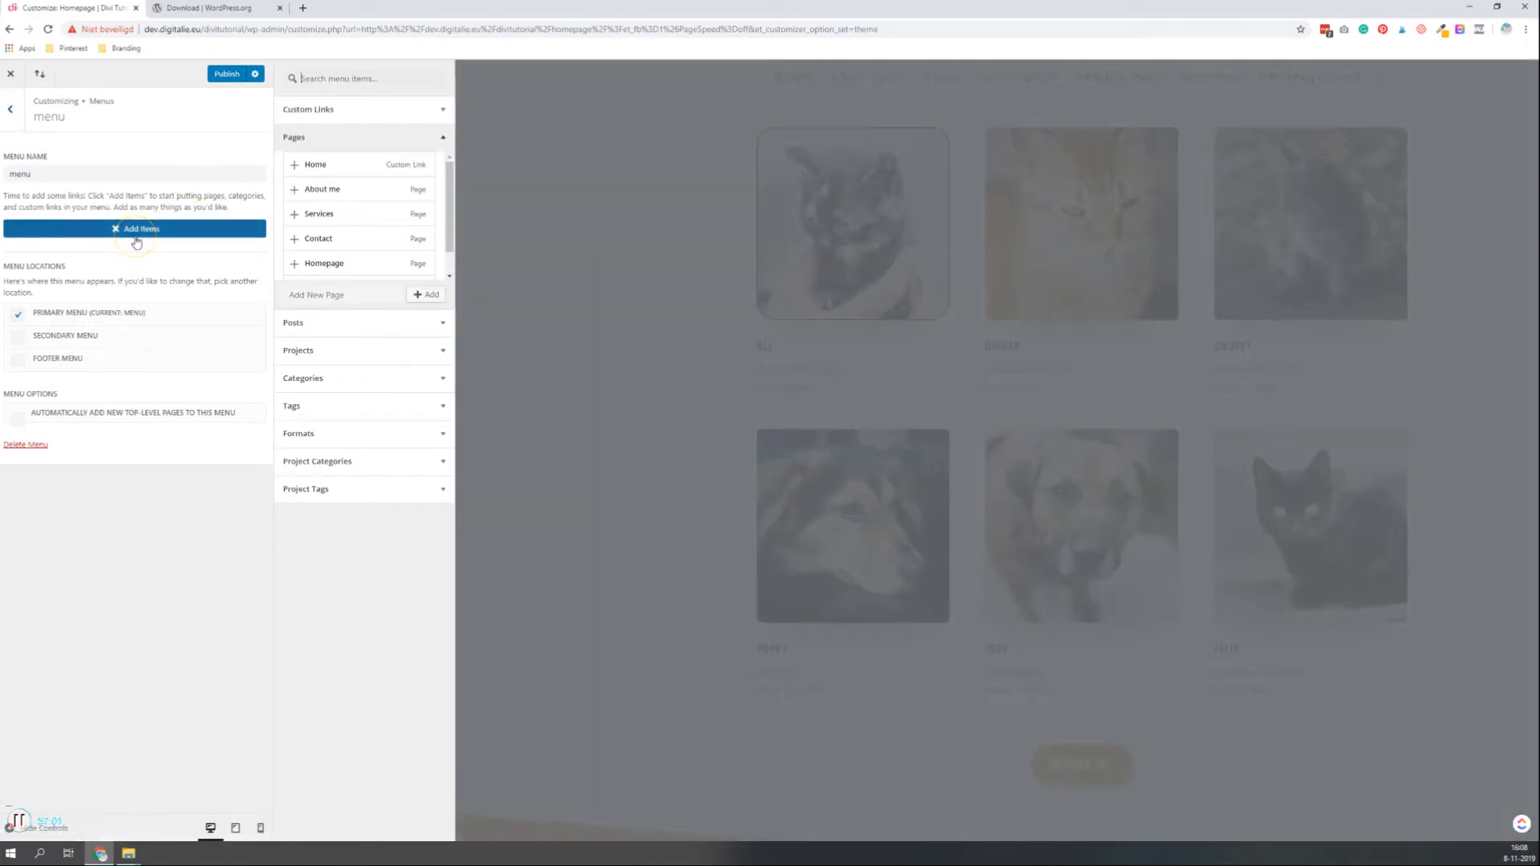
click(296, 167)
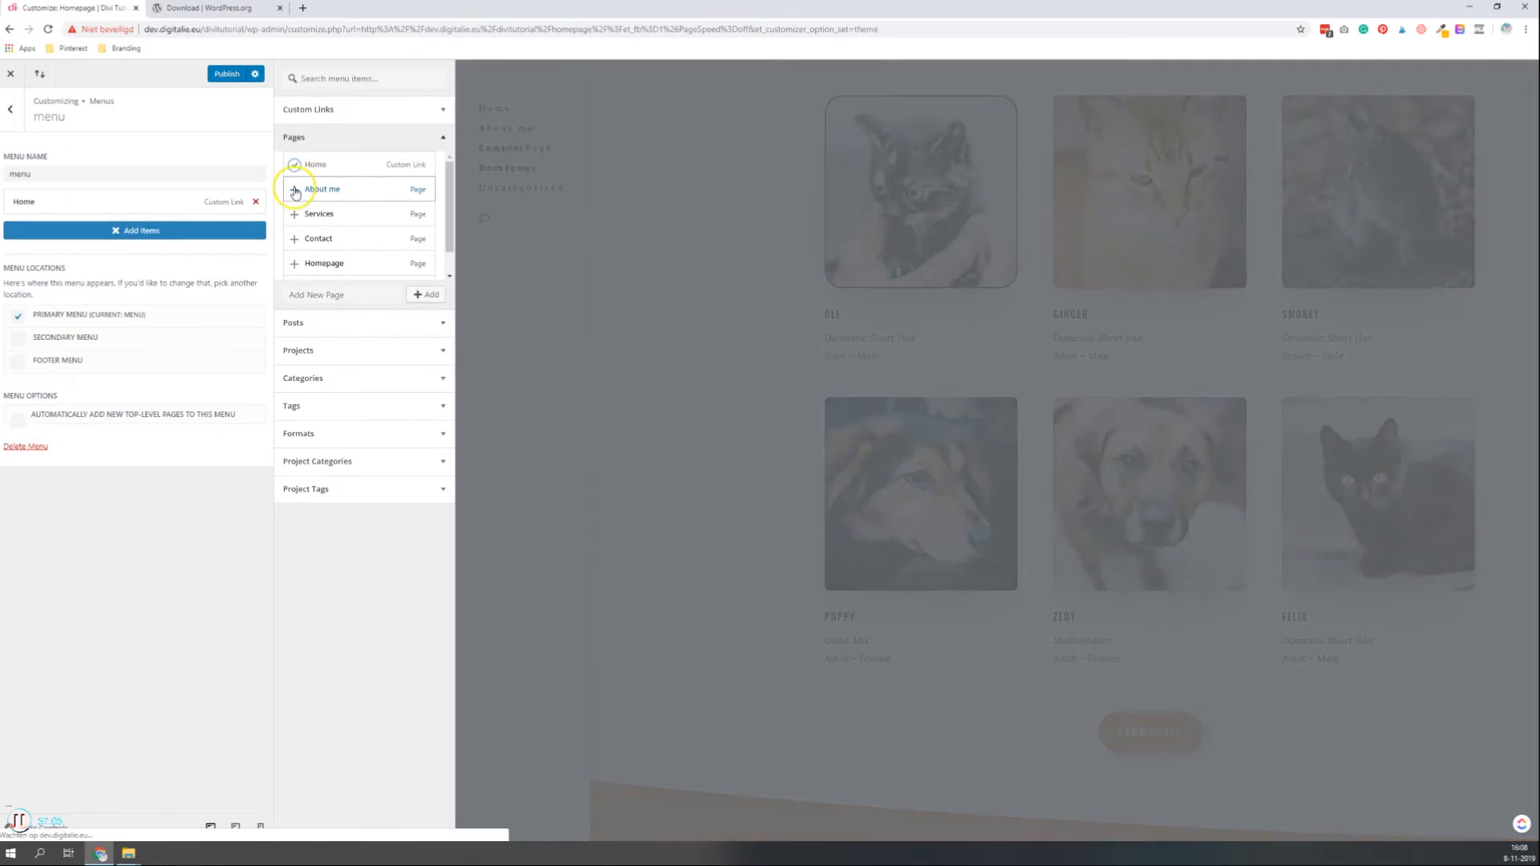
click(296, 191)
click(295, 216)
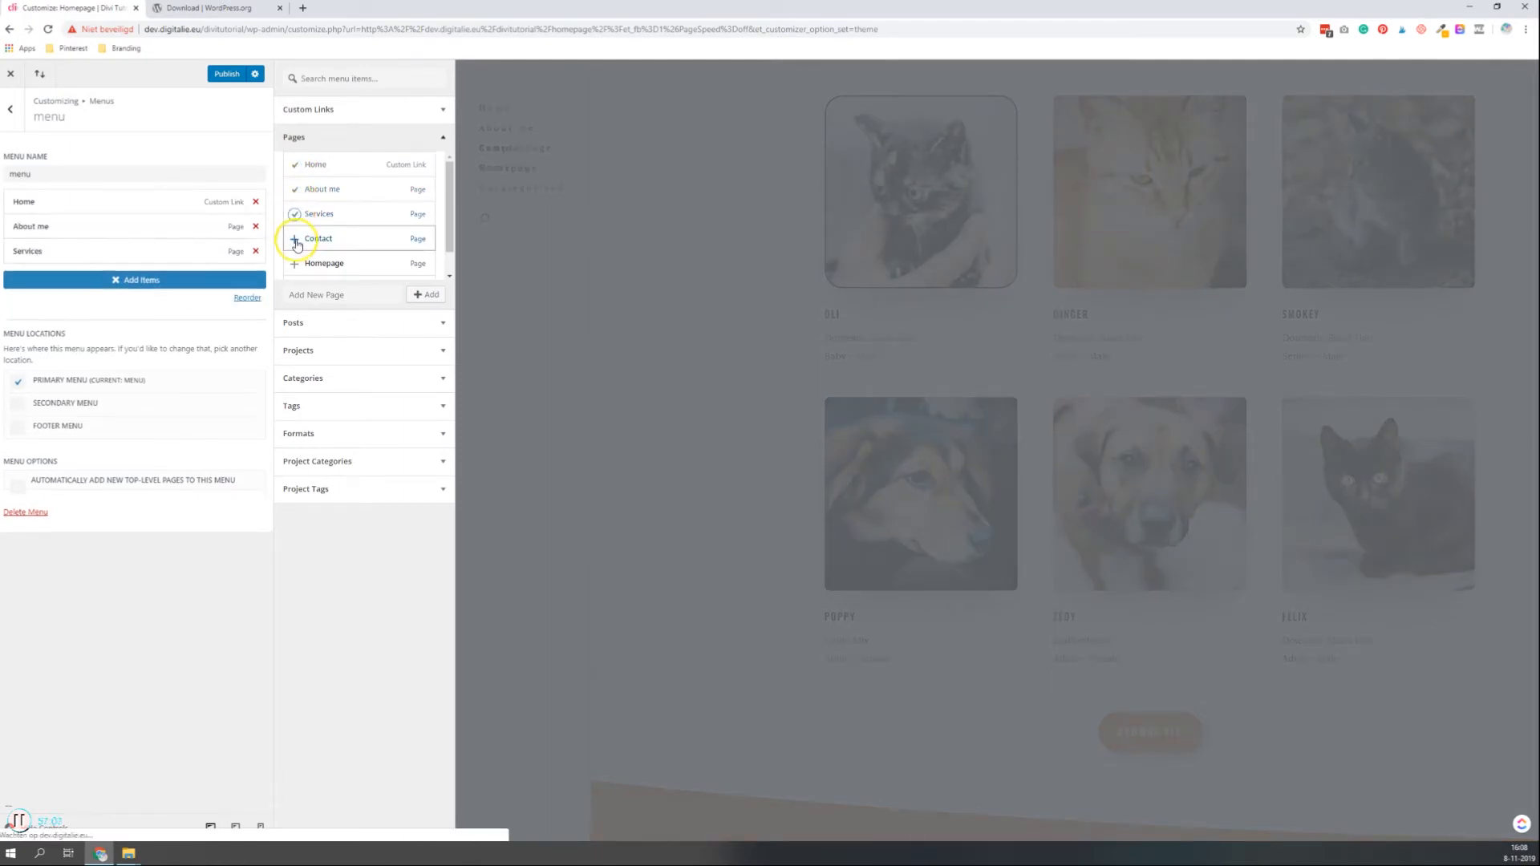
click(295, 239)
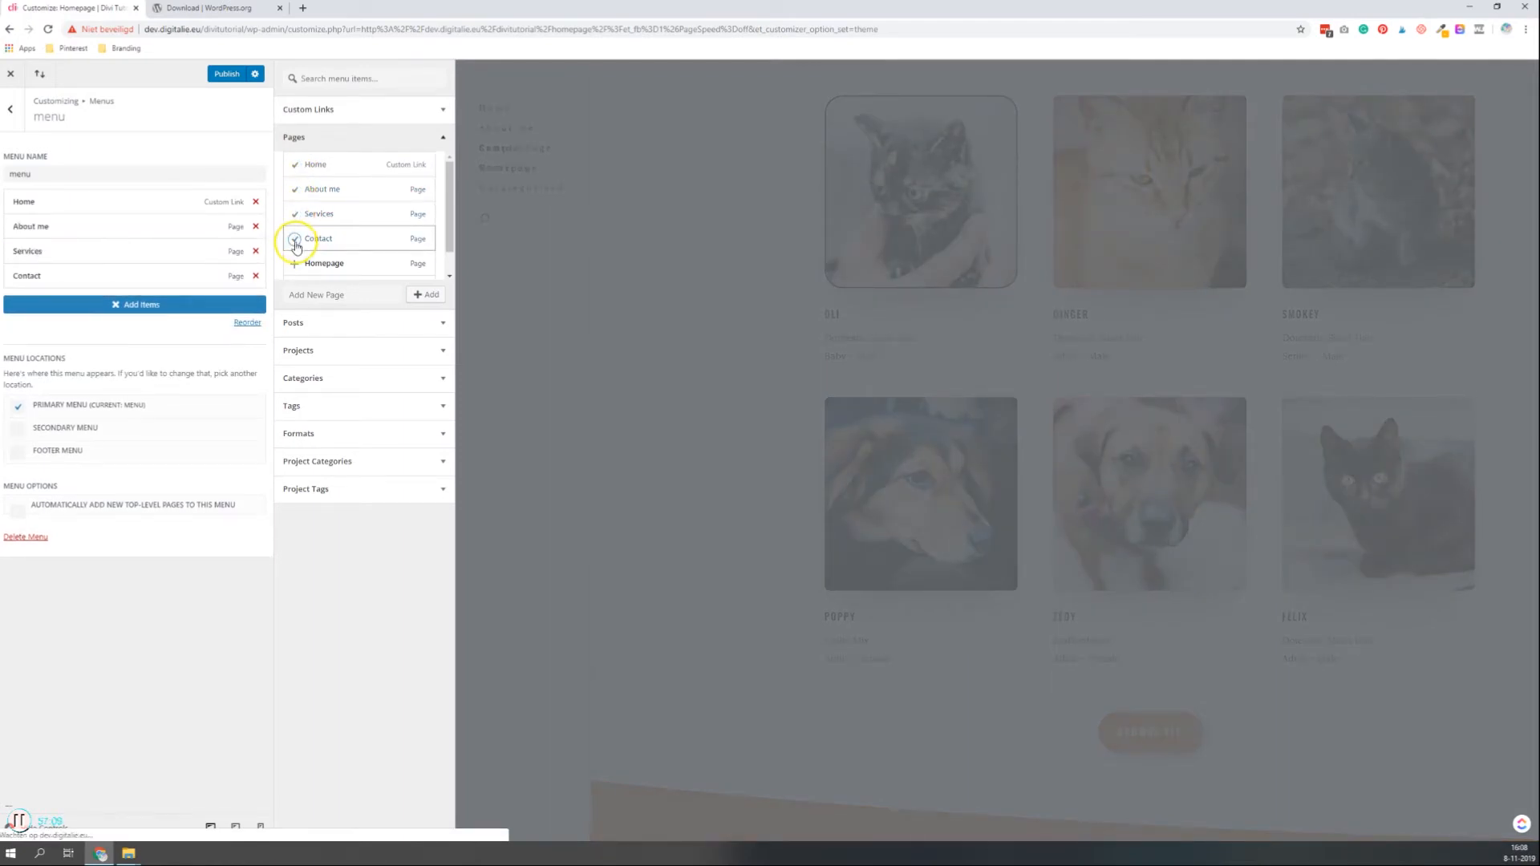
Reorder the menu so that Services comes before About me, and return to the main Customizer overview
click(327, 323)
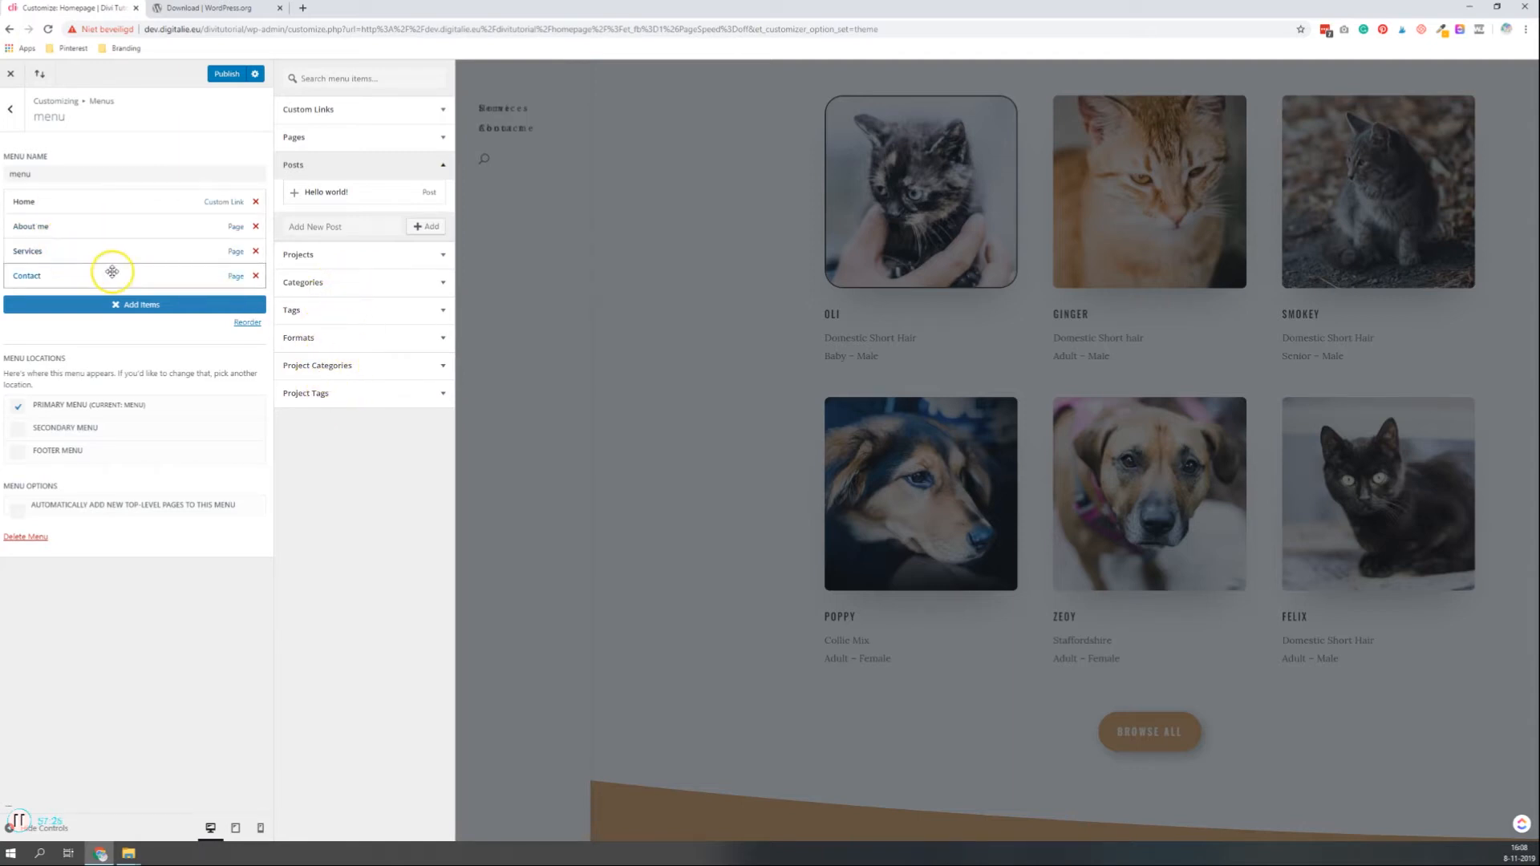
drag(69, 234, 64, 252)
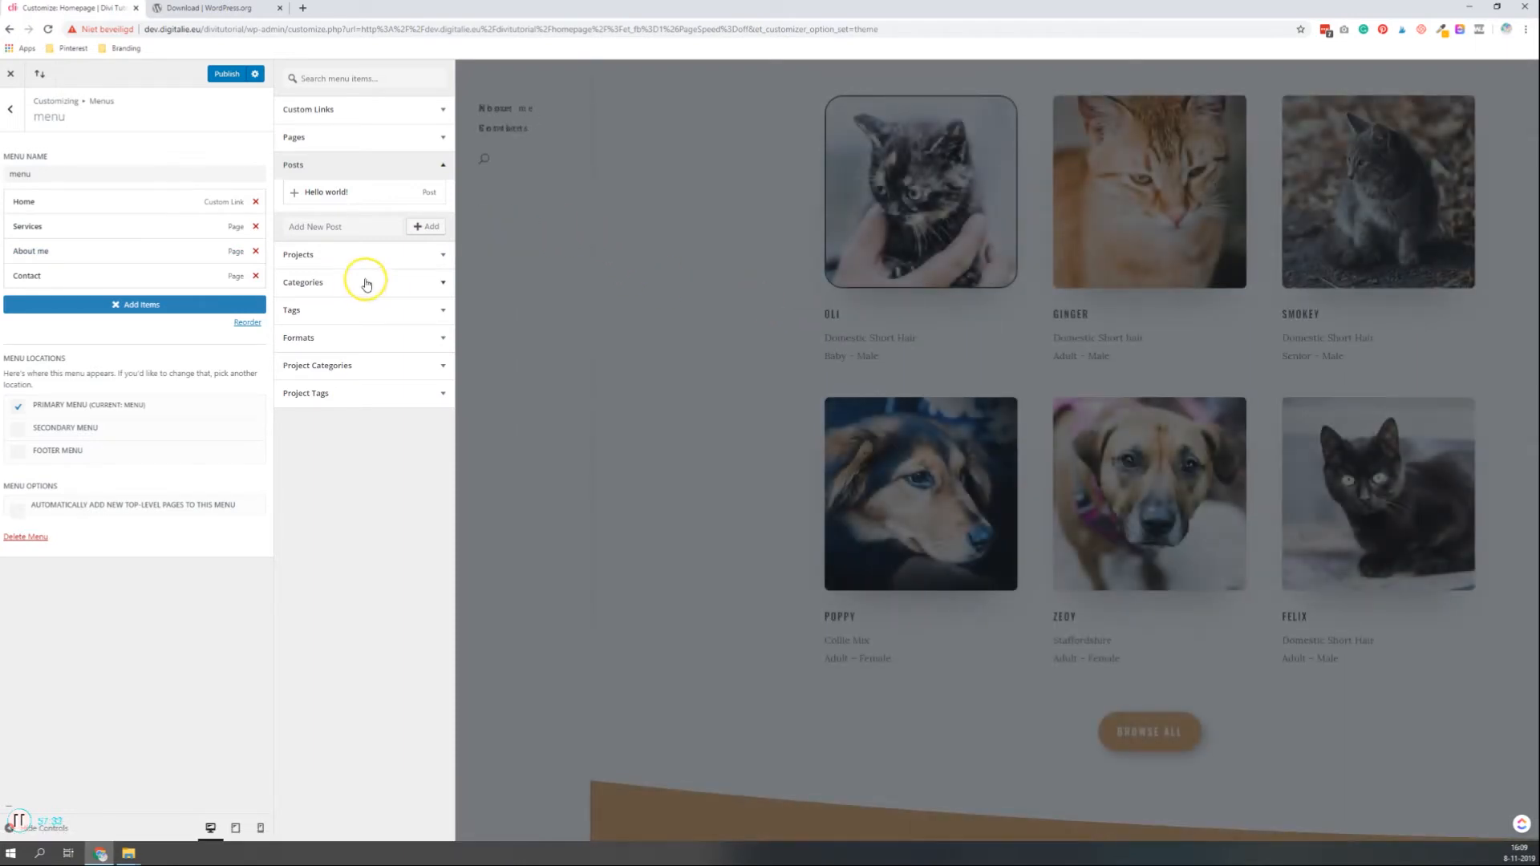
click(13, 113)
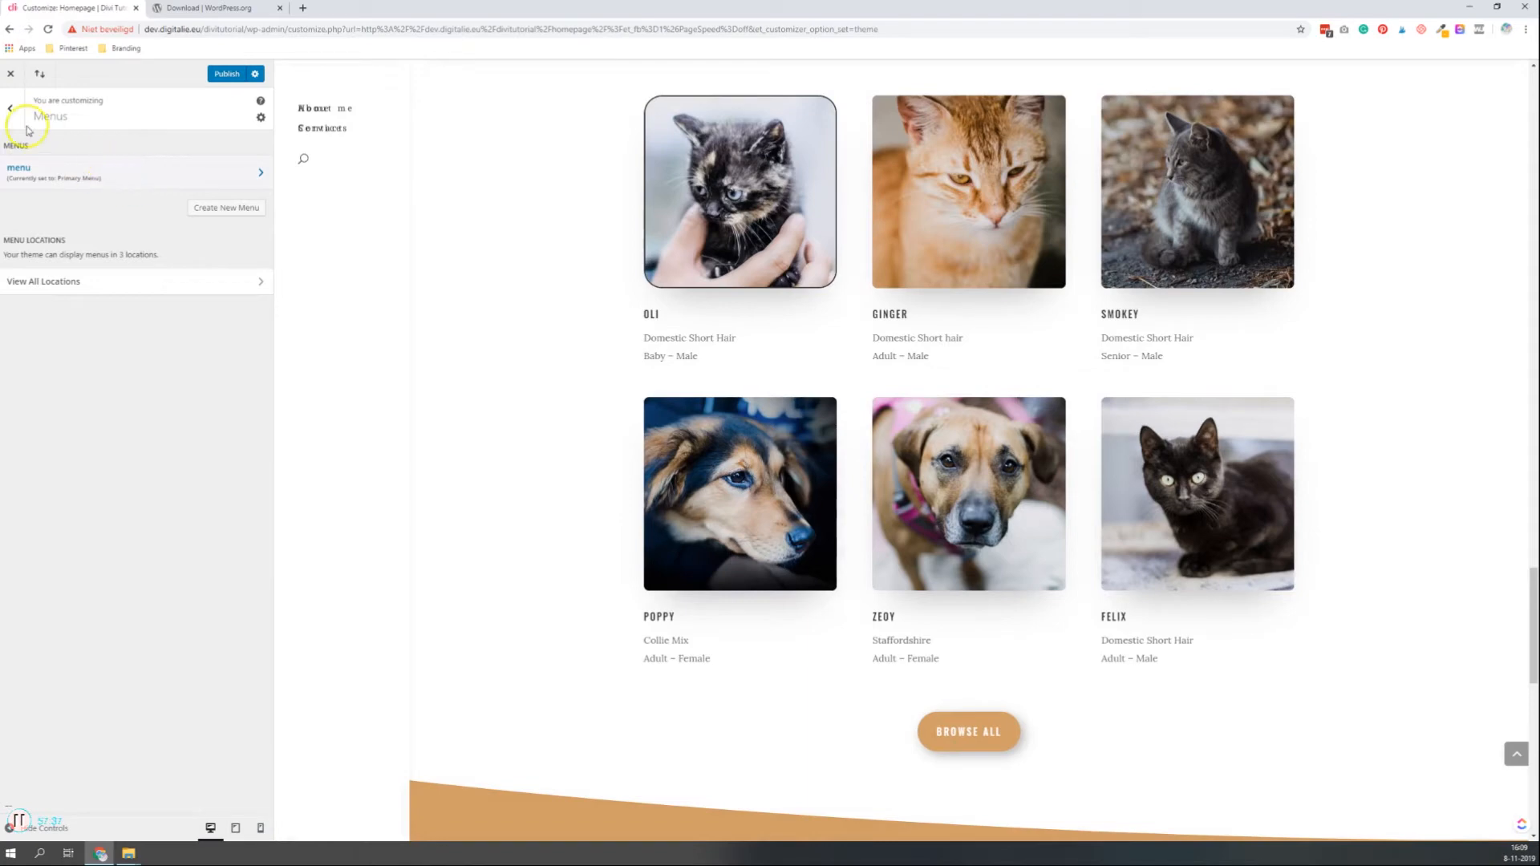
click(14, 112)
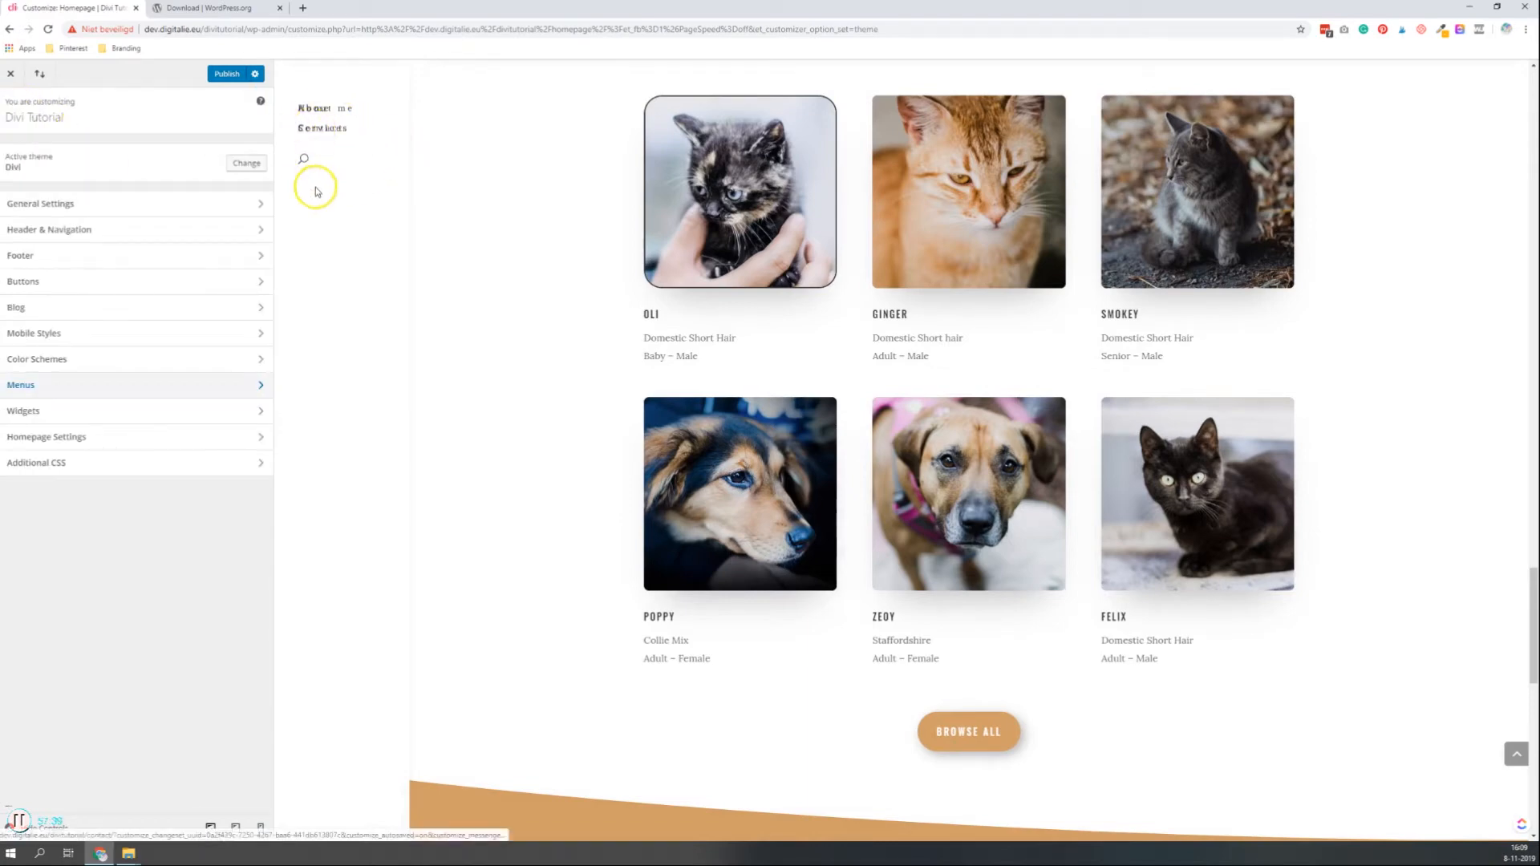
Add a Navigation Menu widget that uses the menu "menu" to Footer Area #1, and return to the widget areas
click(68, 411)
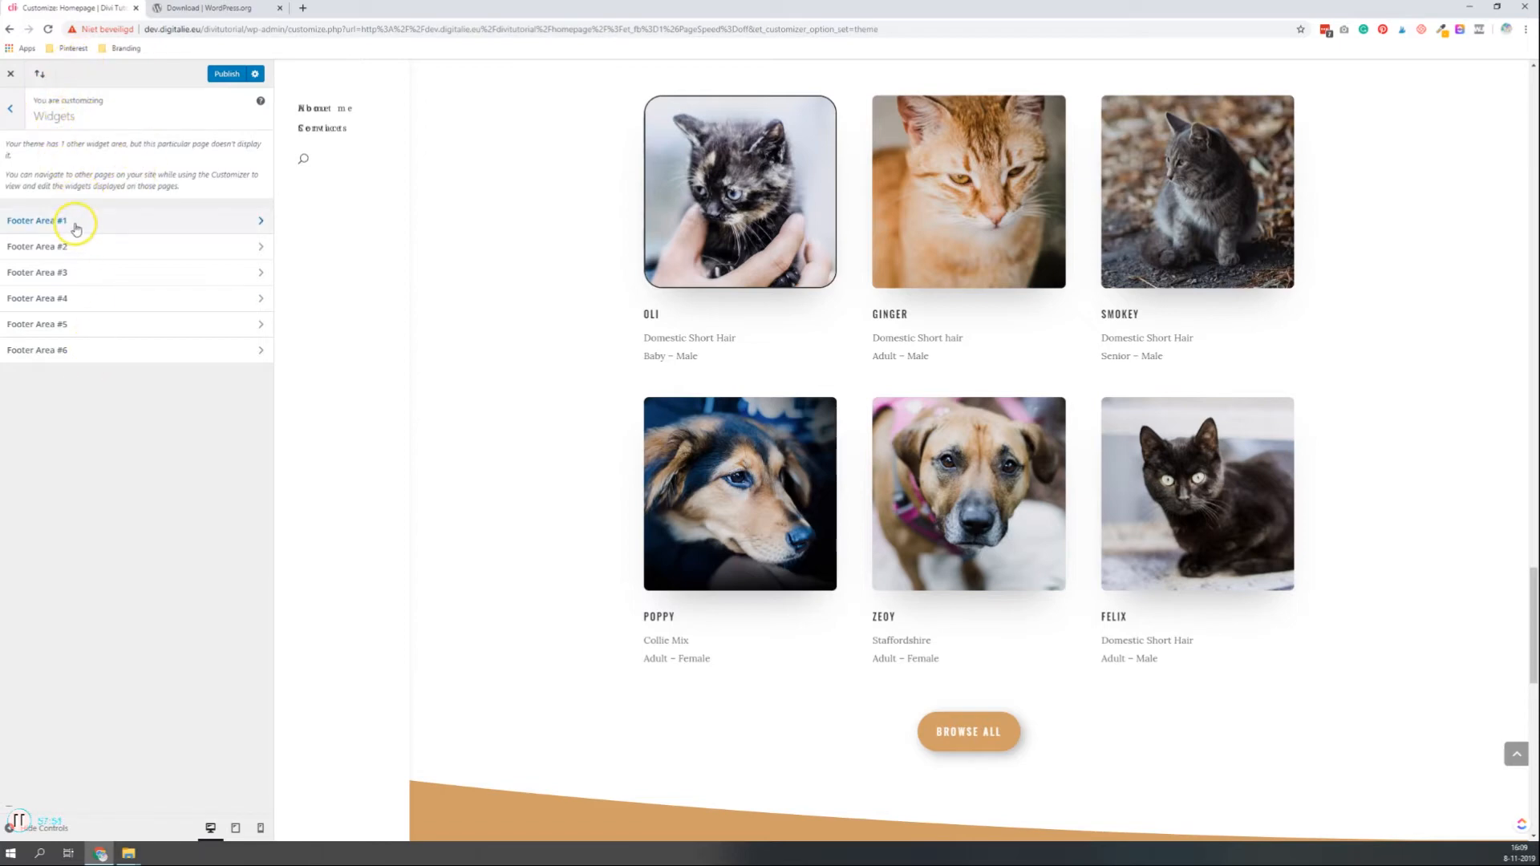
scroll(499, 434, down, 10)
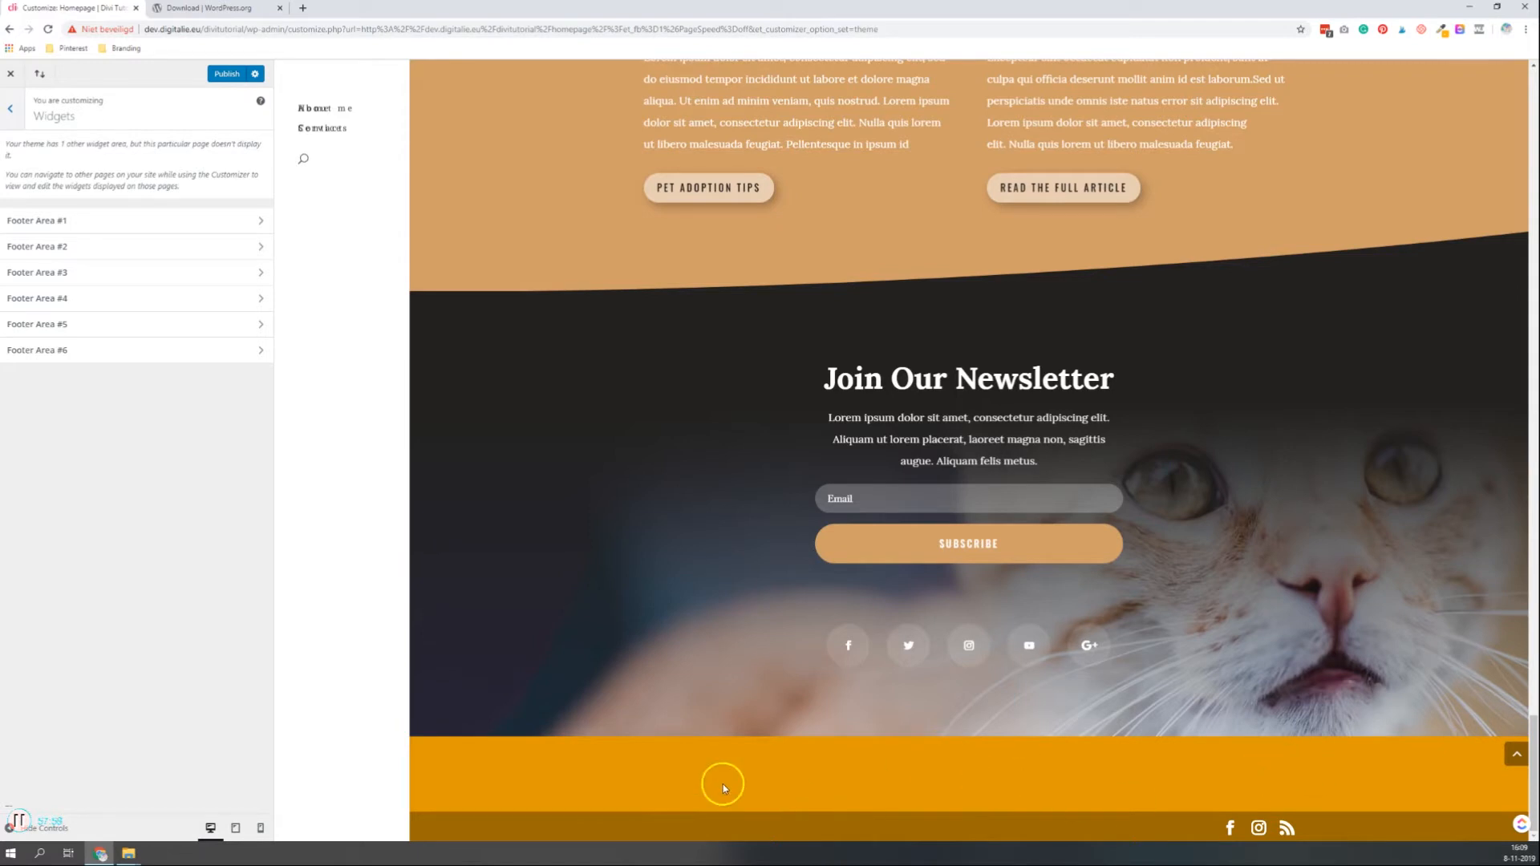
click(117, 226)
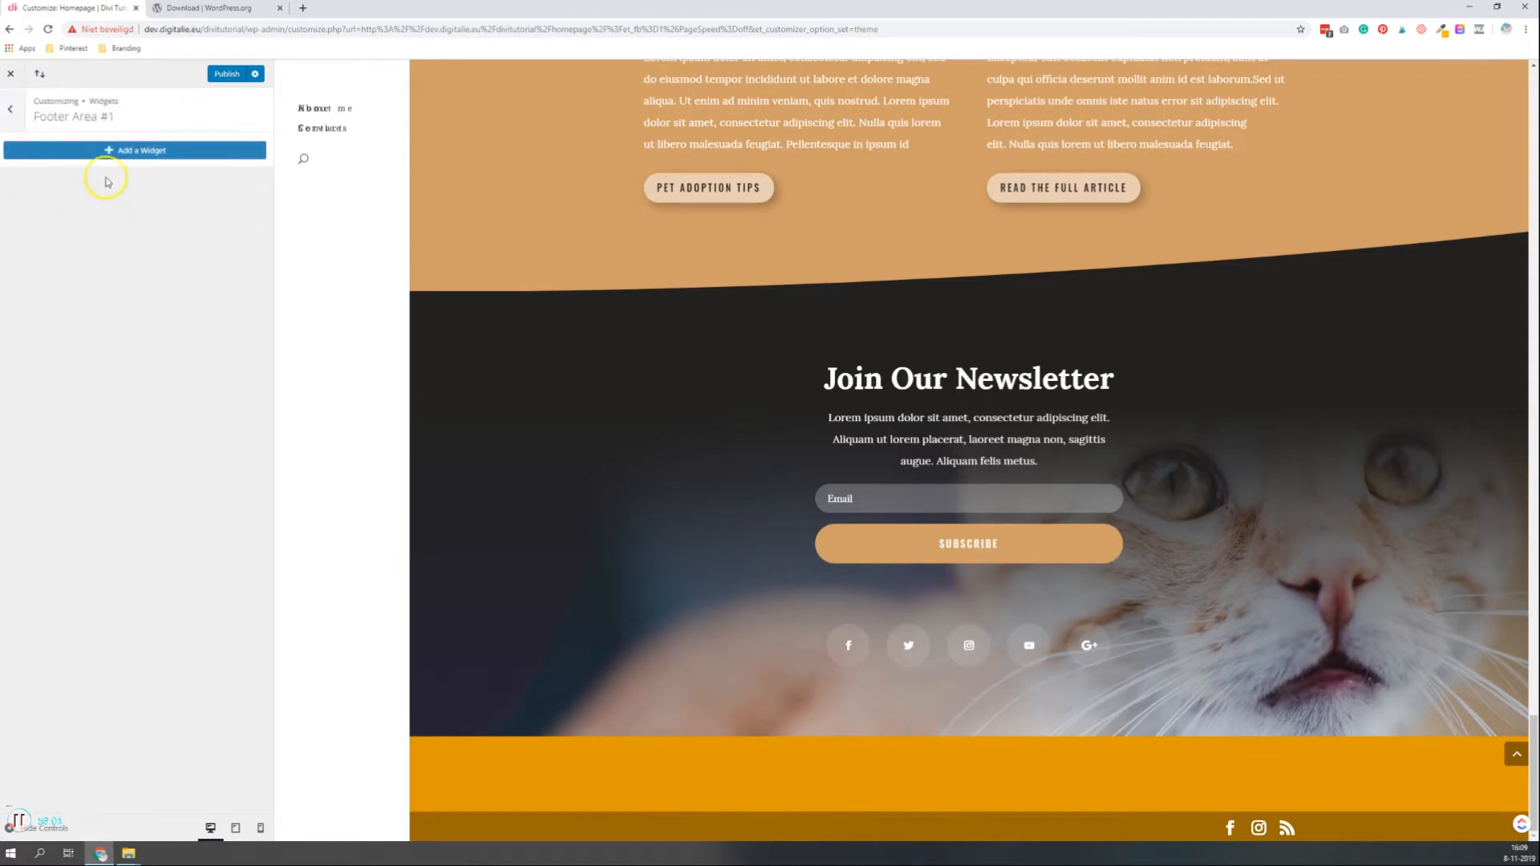
click(100, 153)
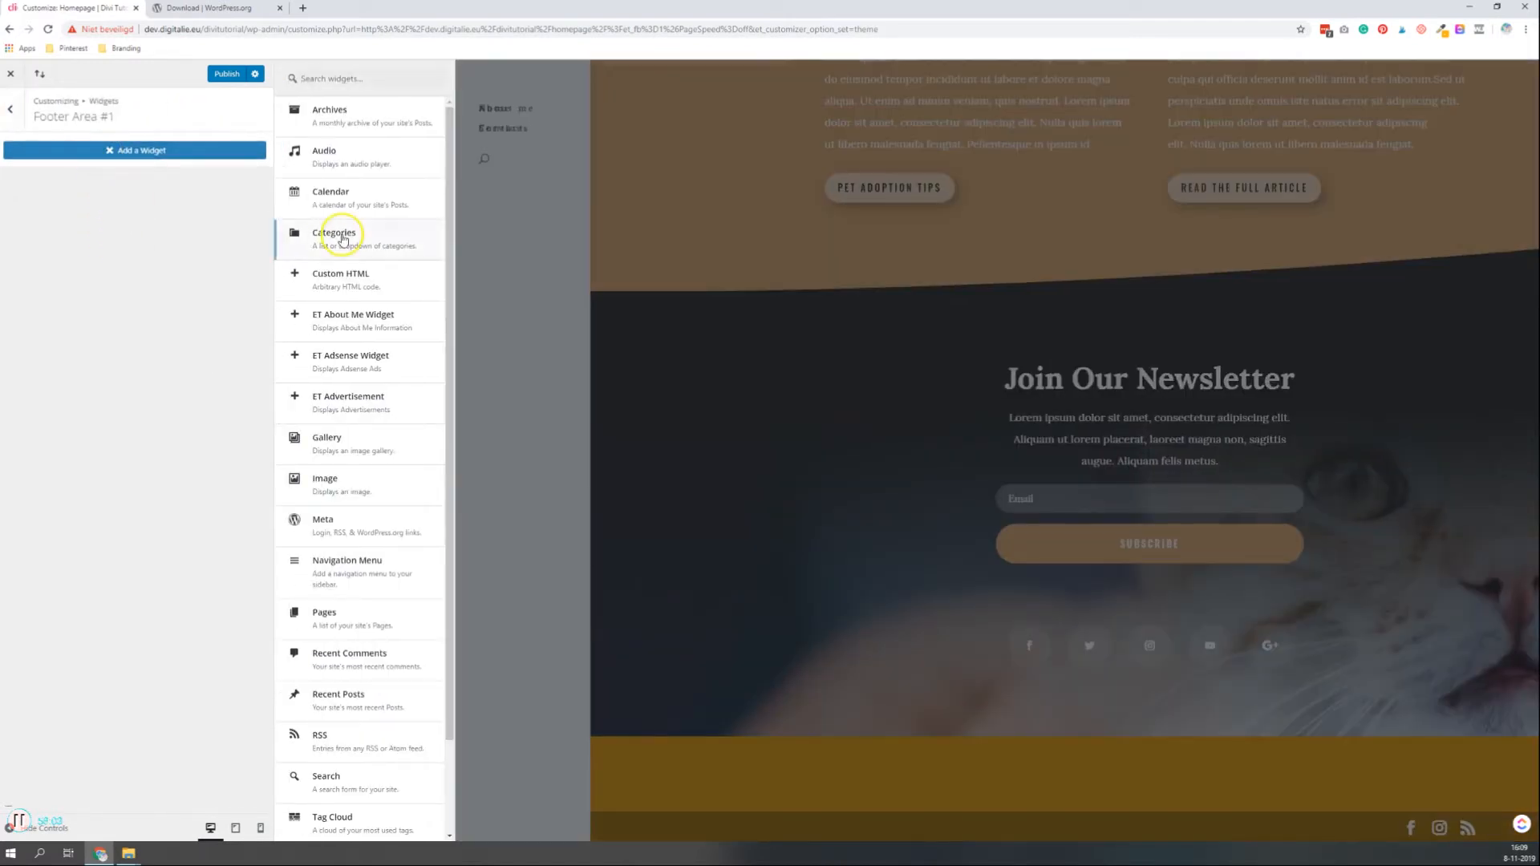
scroll(382, 345, down, 2)
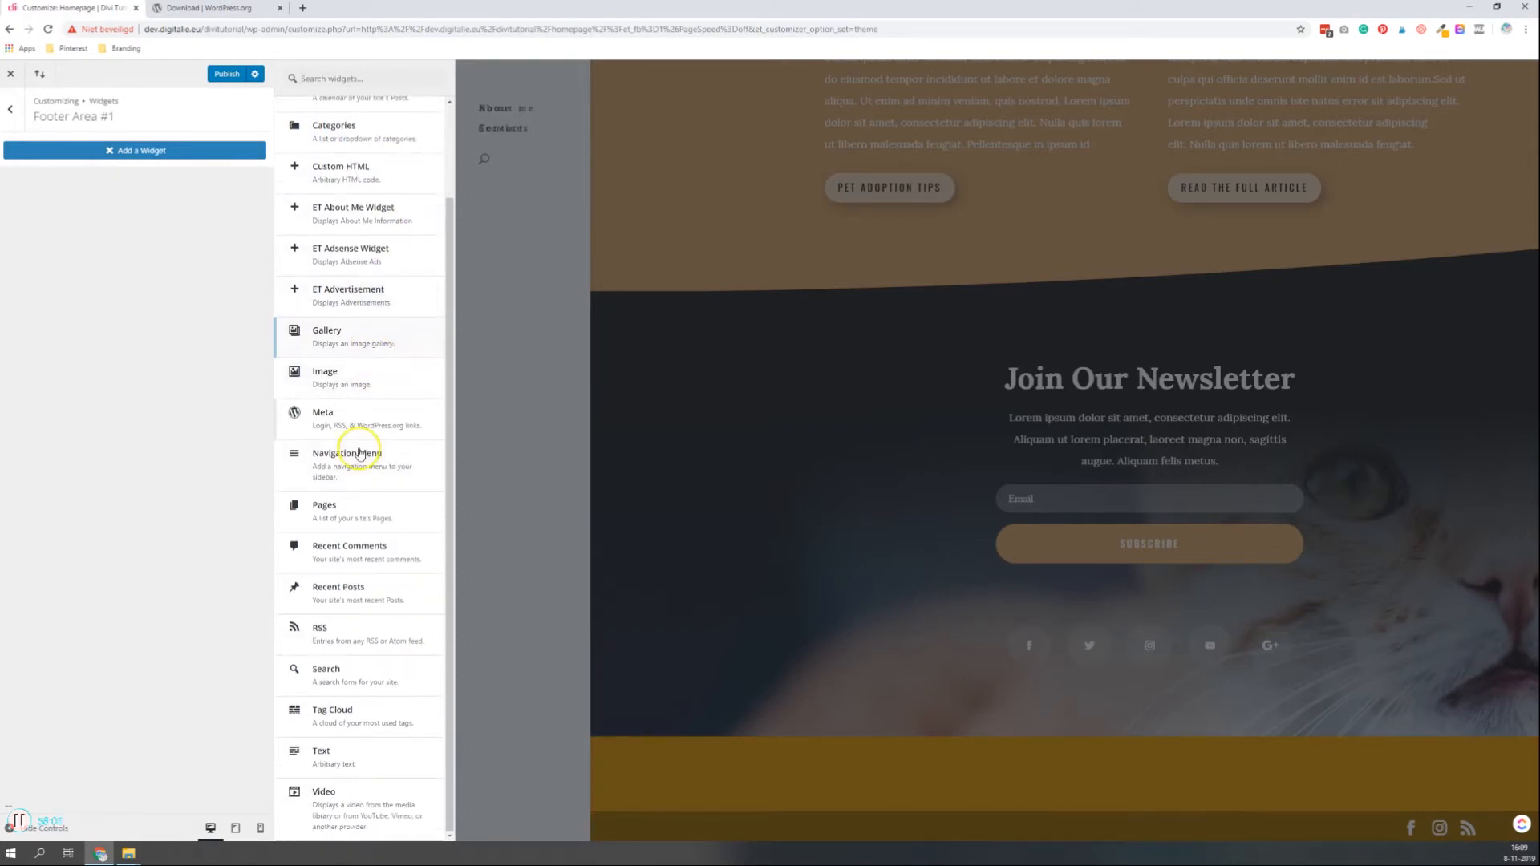
click(384, 470)
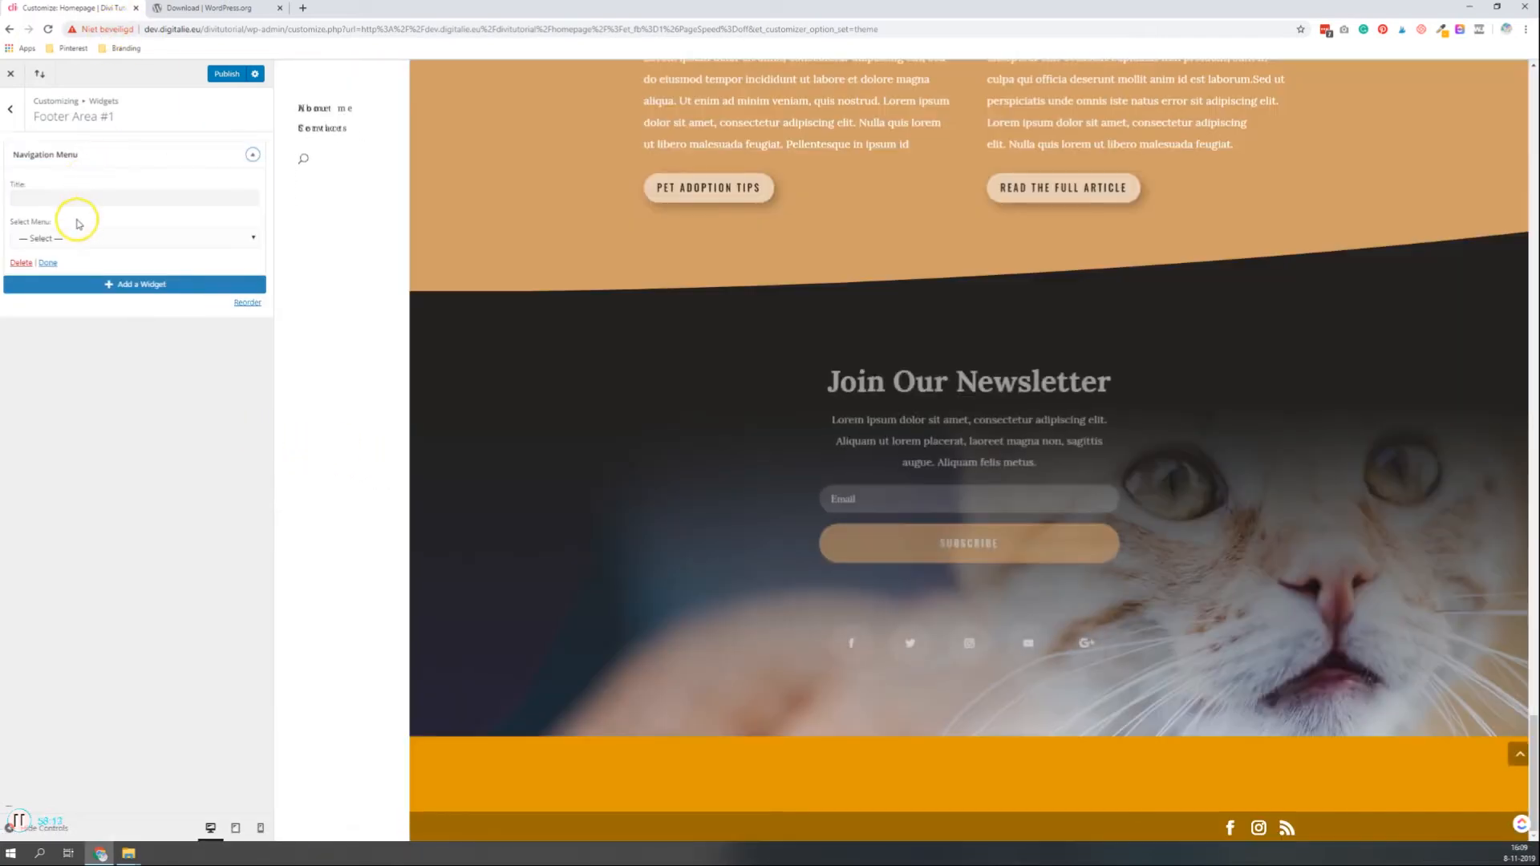
click(93, 238)
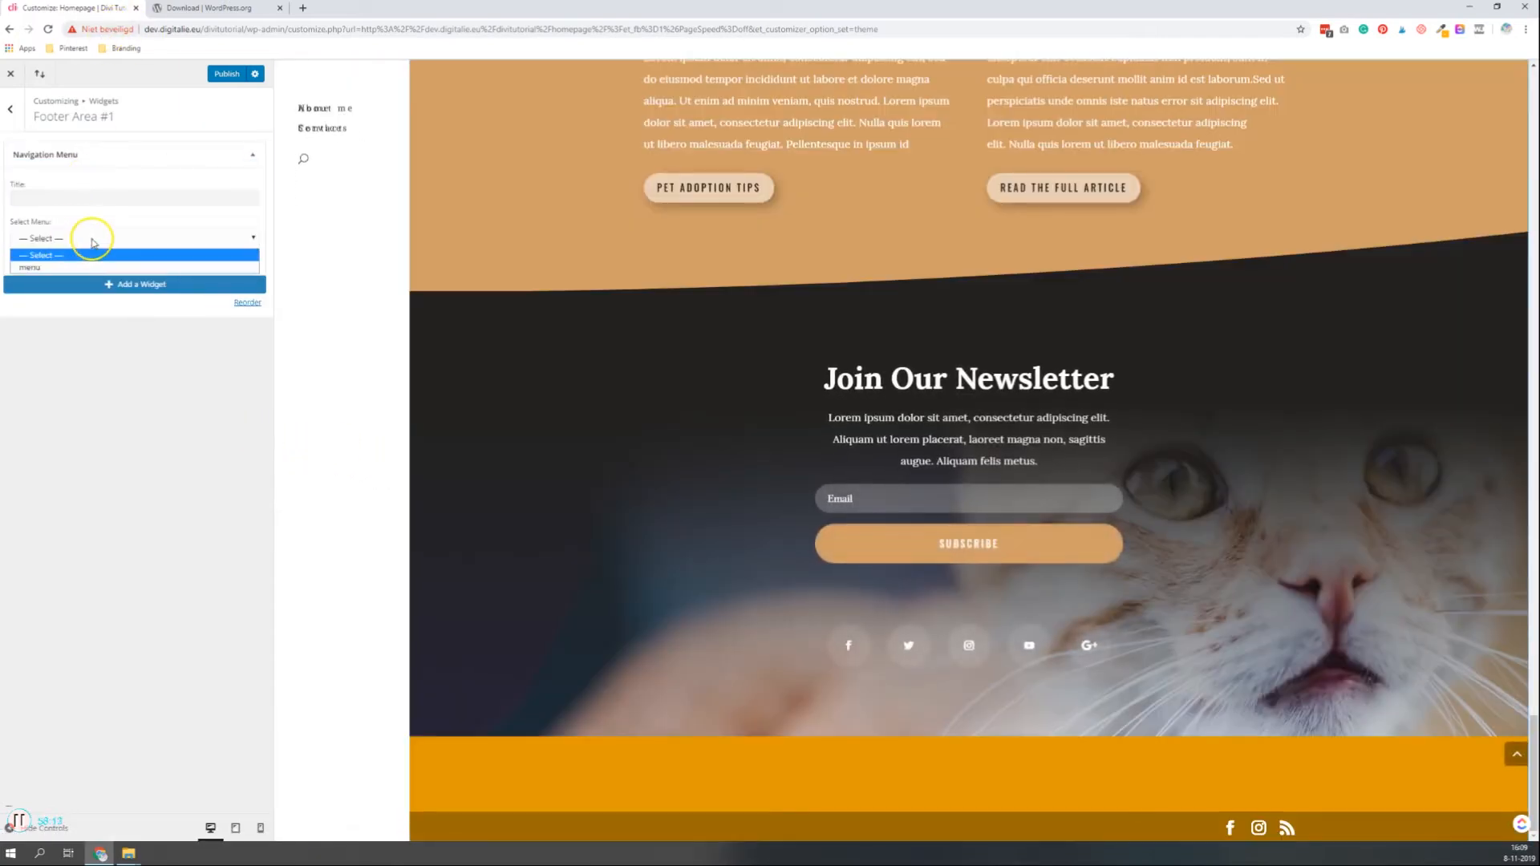
click(72, 266)
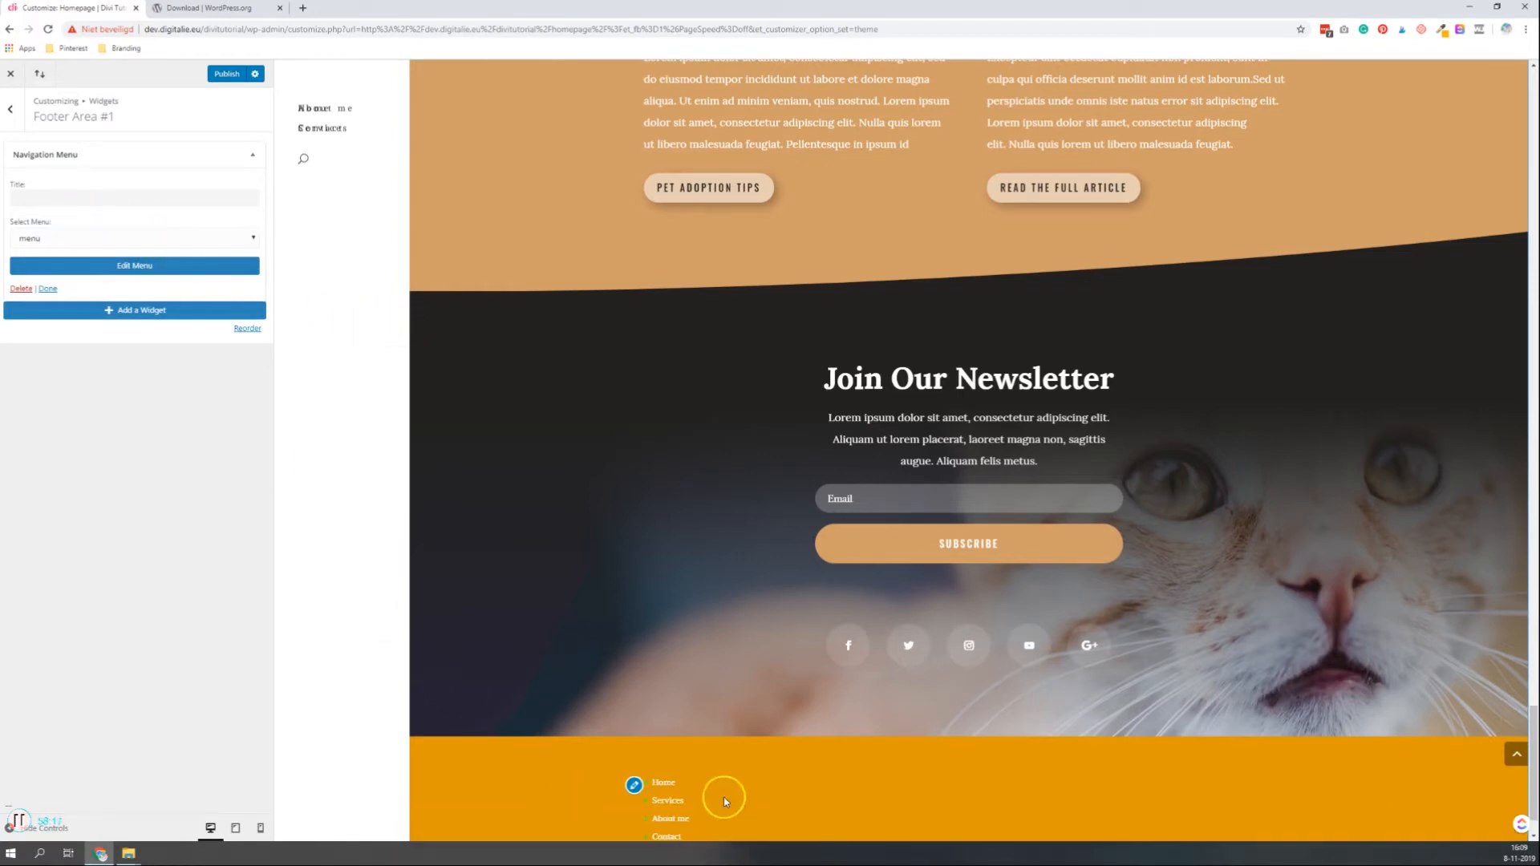
scroll(665, 762, down, 1)
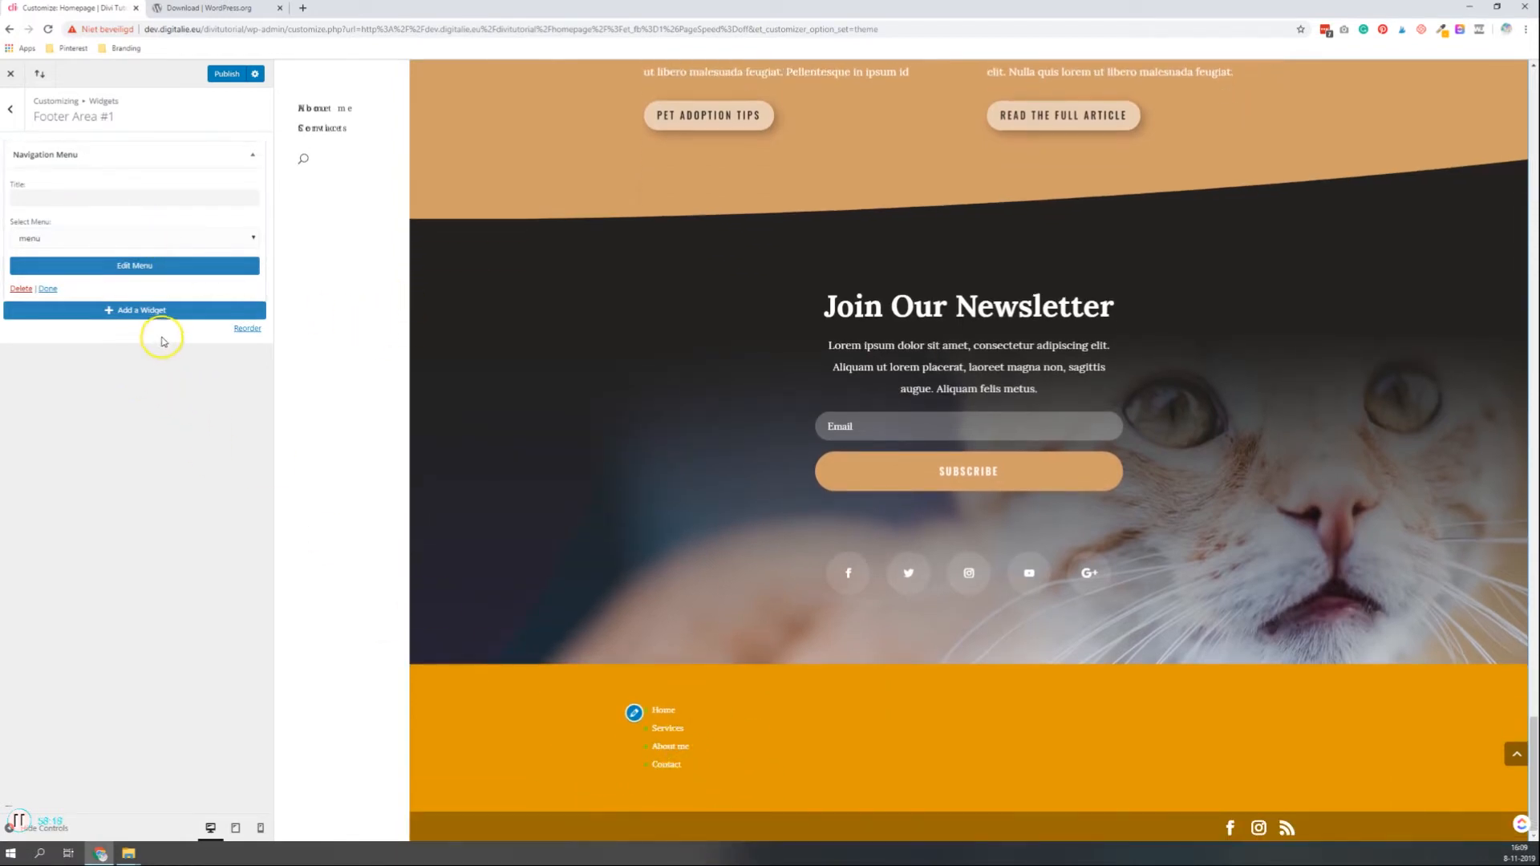
click(11, 110)
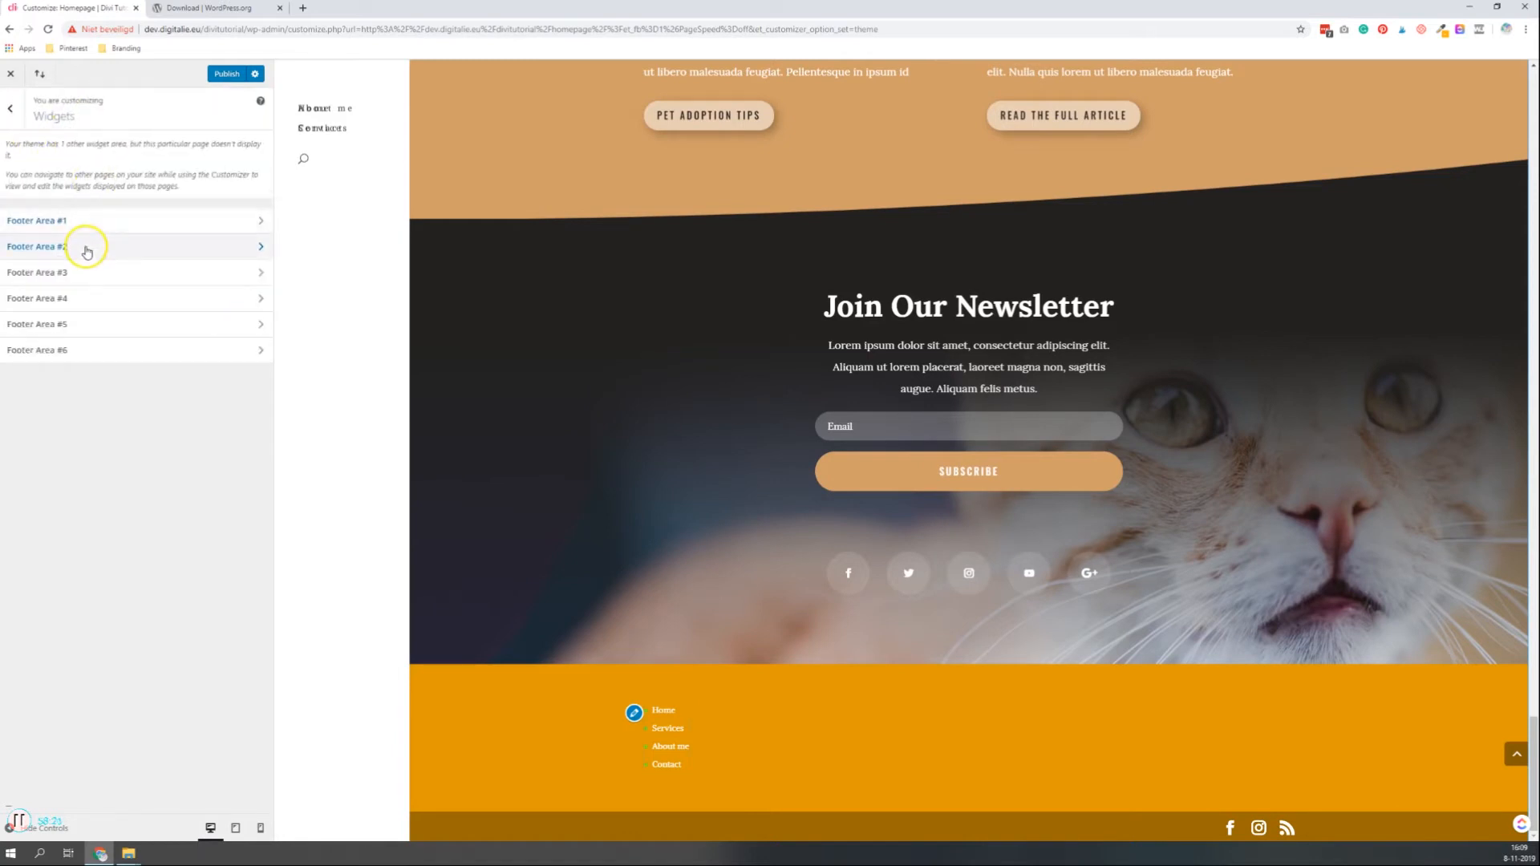
Add a Recent Comments widget to Footer Area #2, and return to the widget areas
click(87, 248)
click(110, 152)
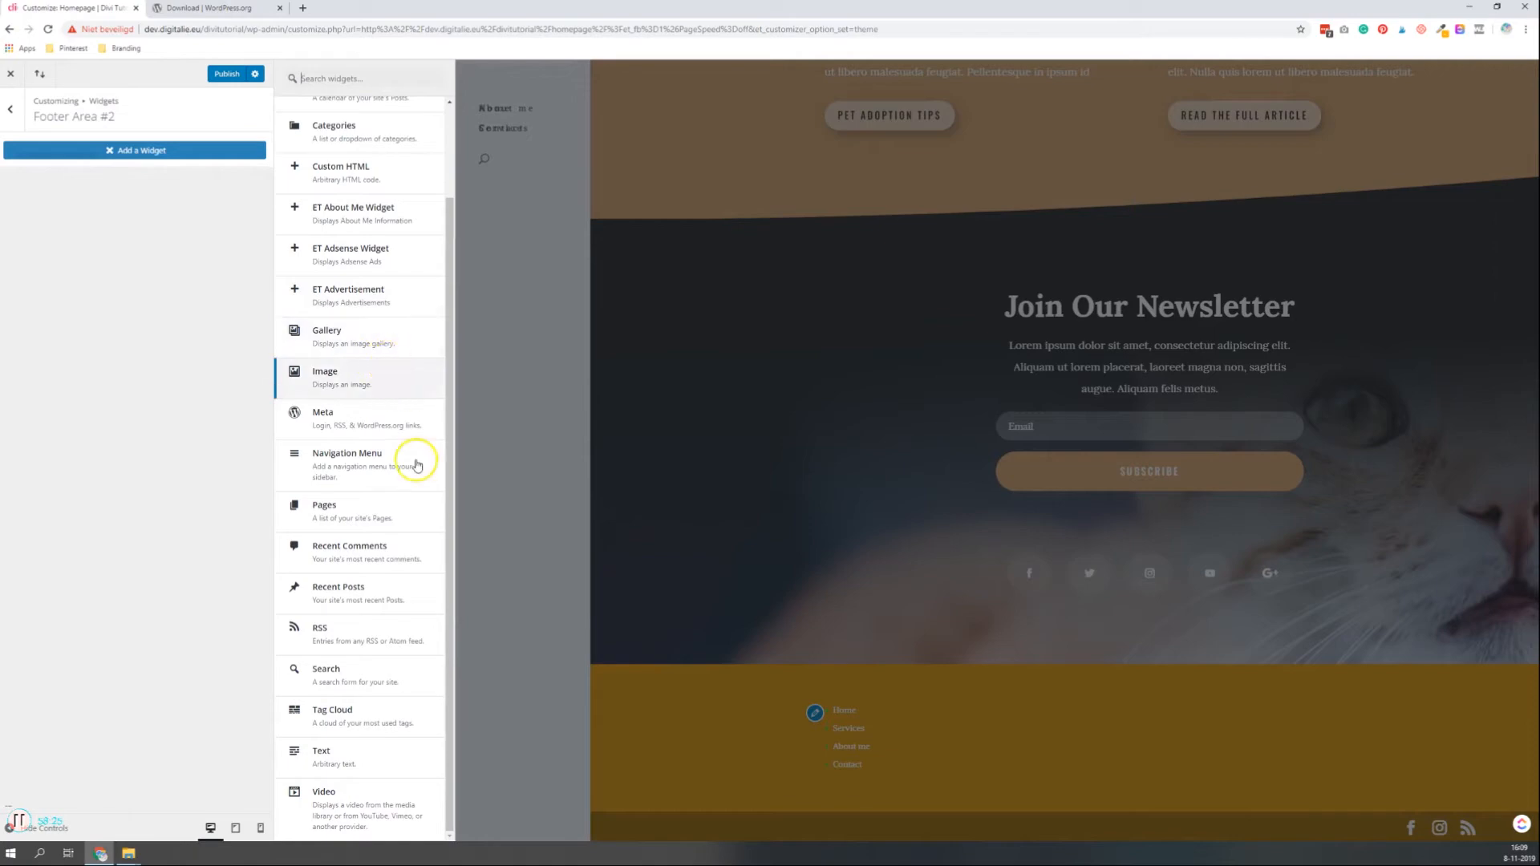
click(391, 547)
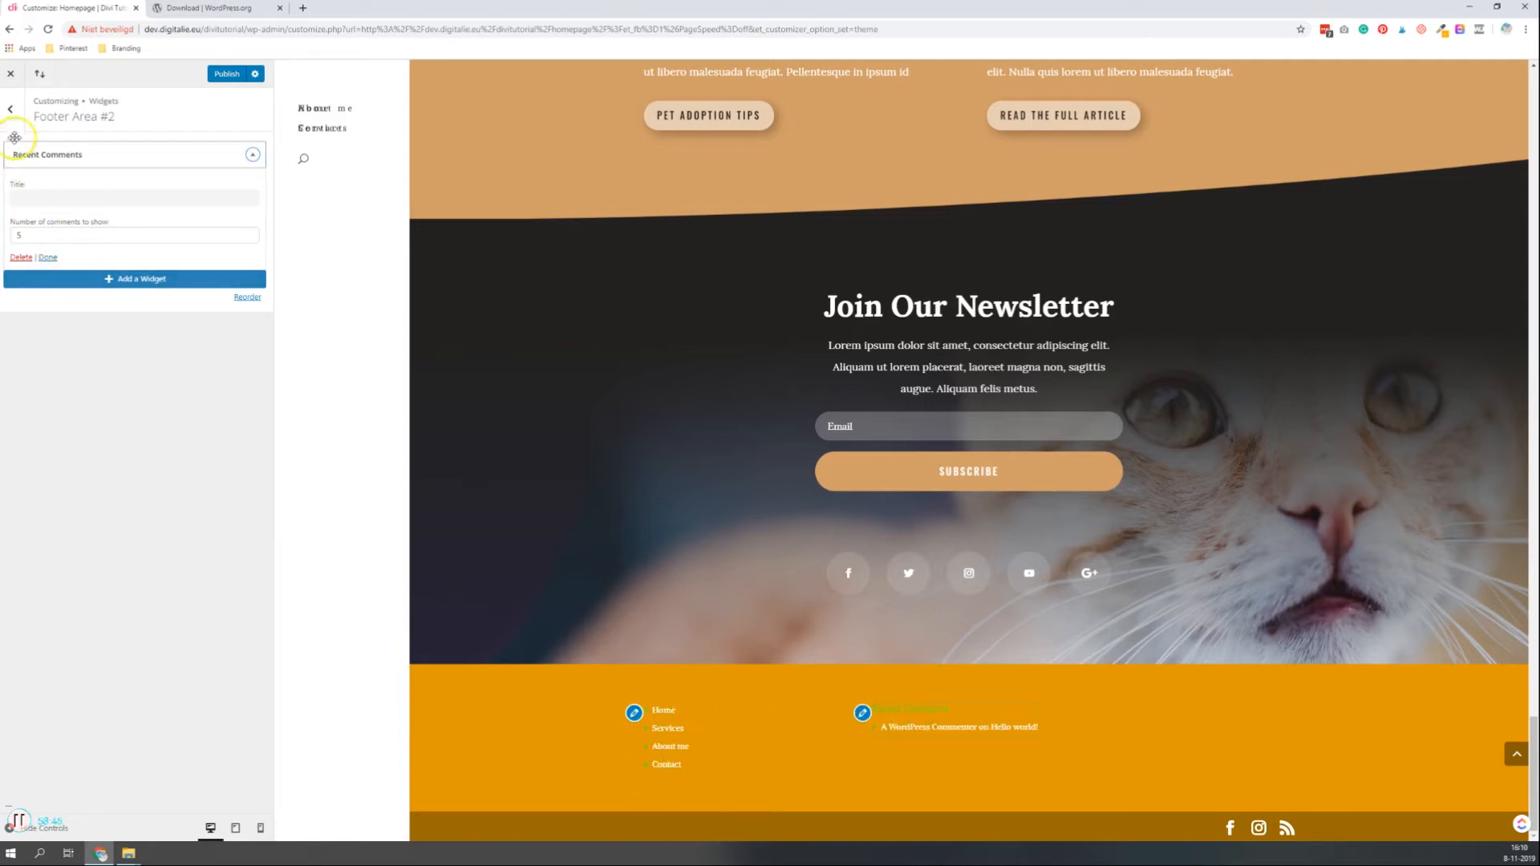
click(10, 108)
Add a Text widget to Footer Area #3
click(120, 277)
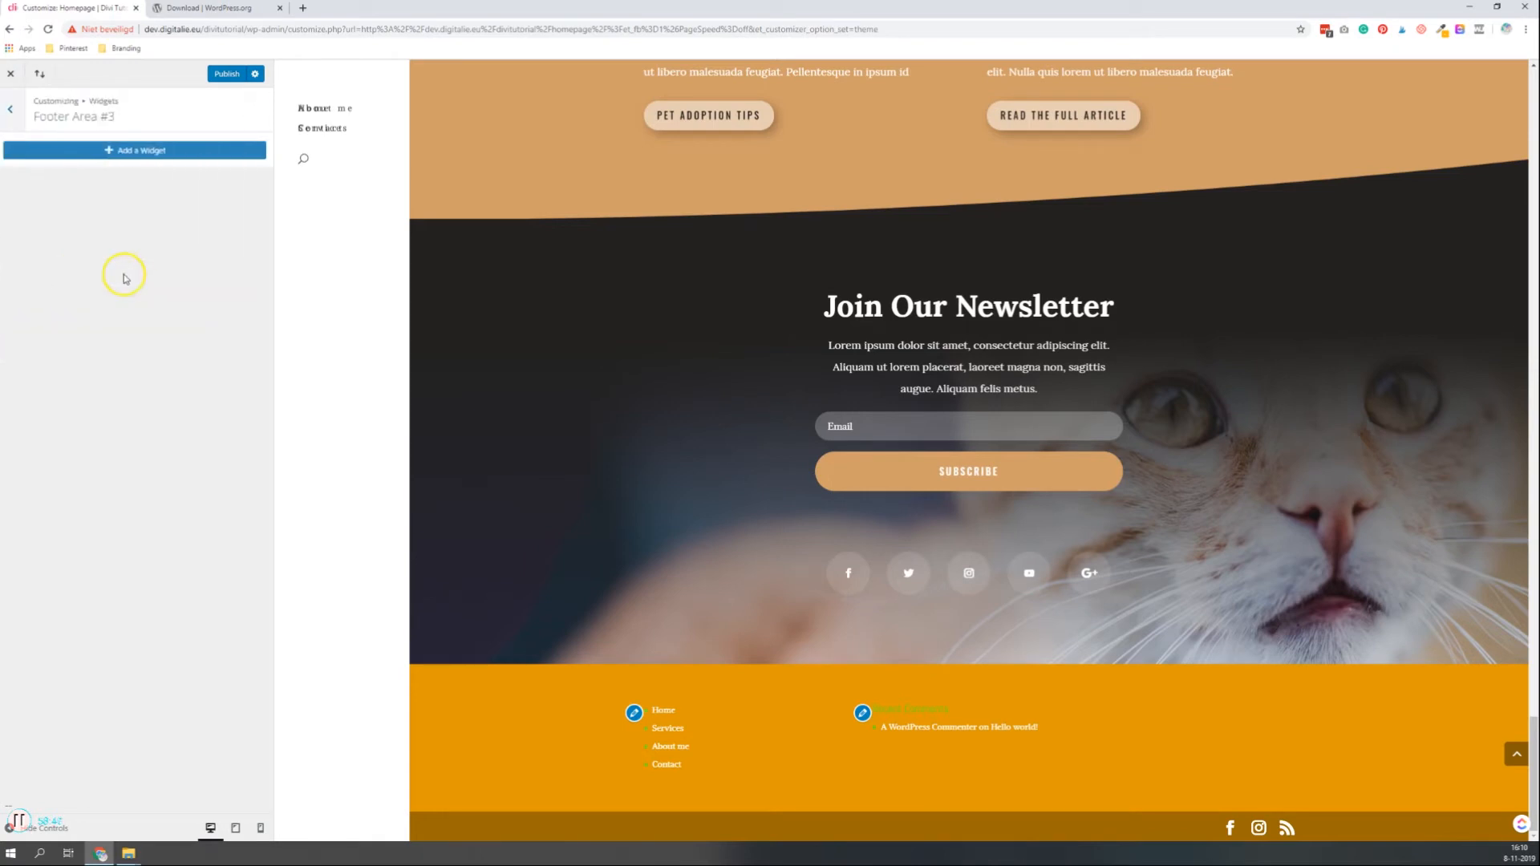
click(133, 151)
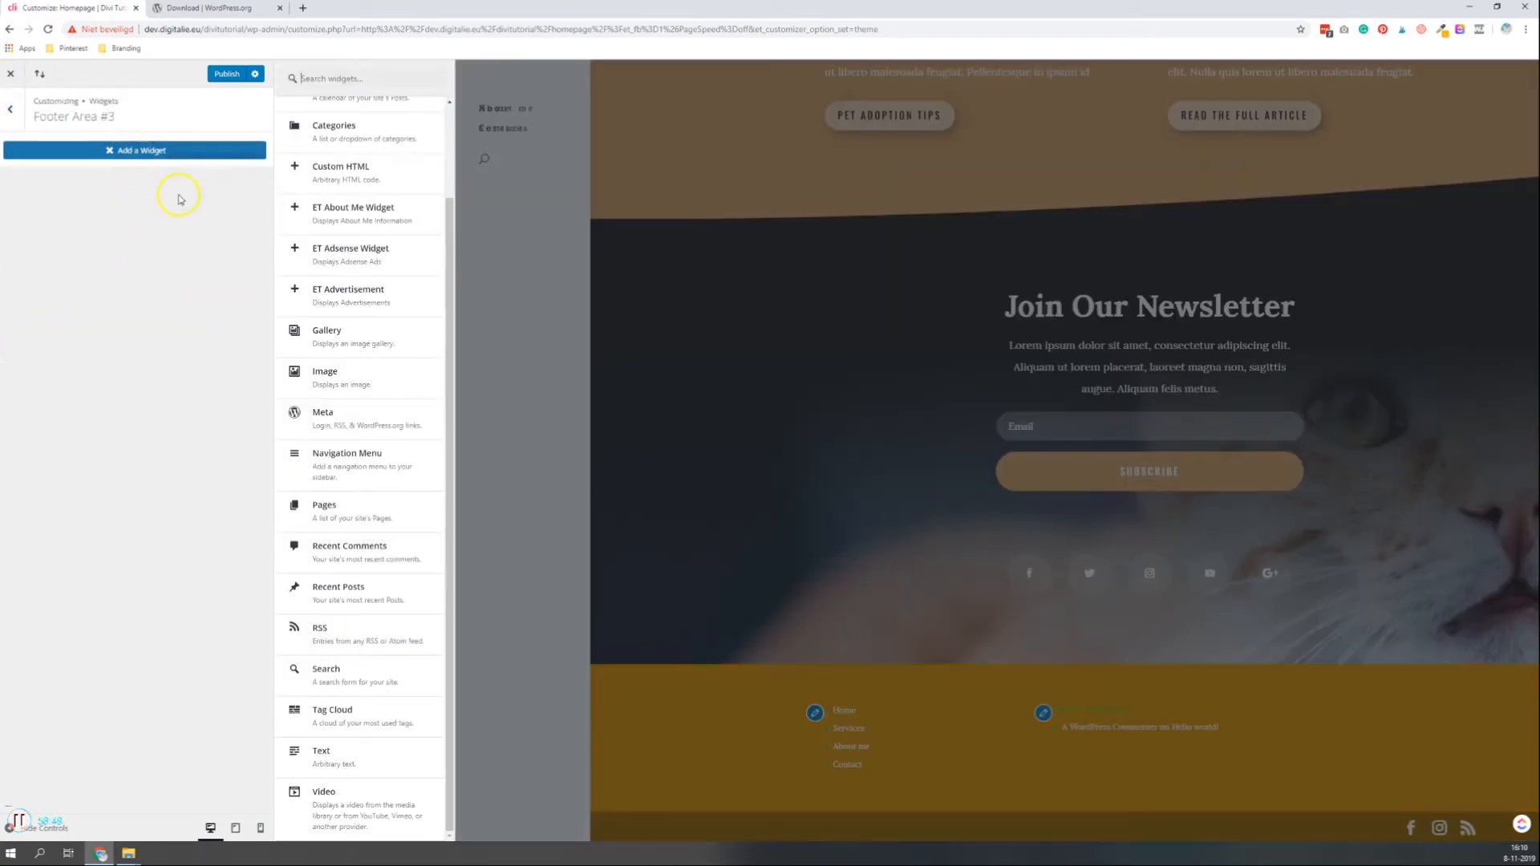
scroll(349, 340, up, 2)
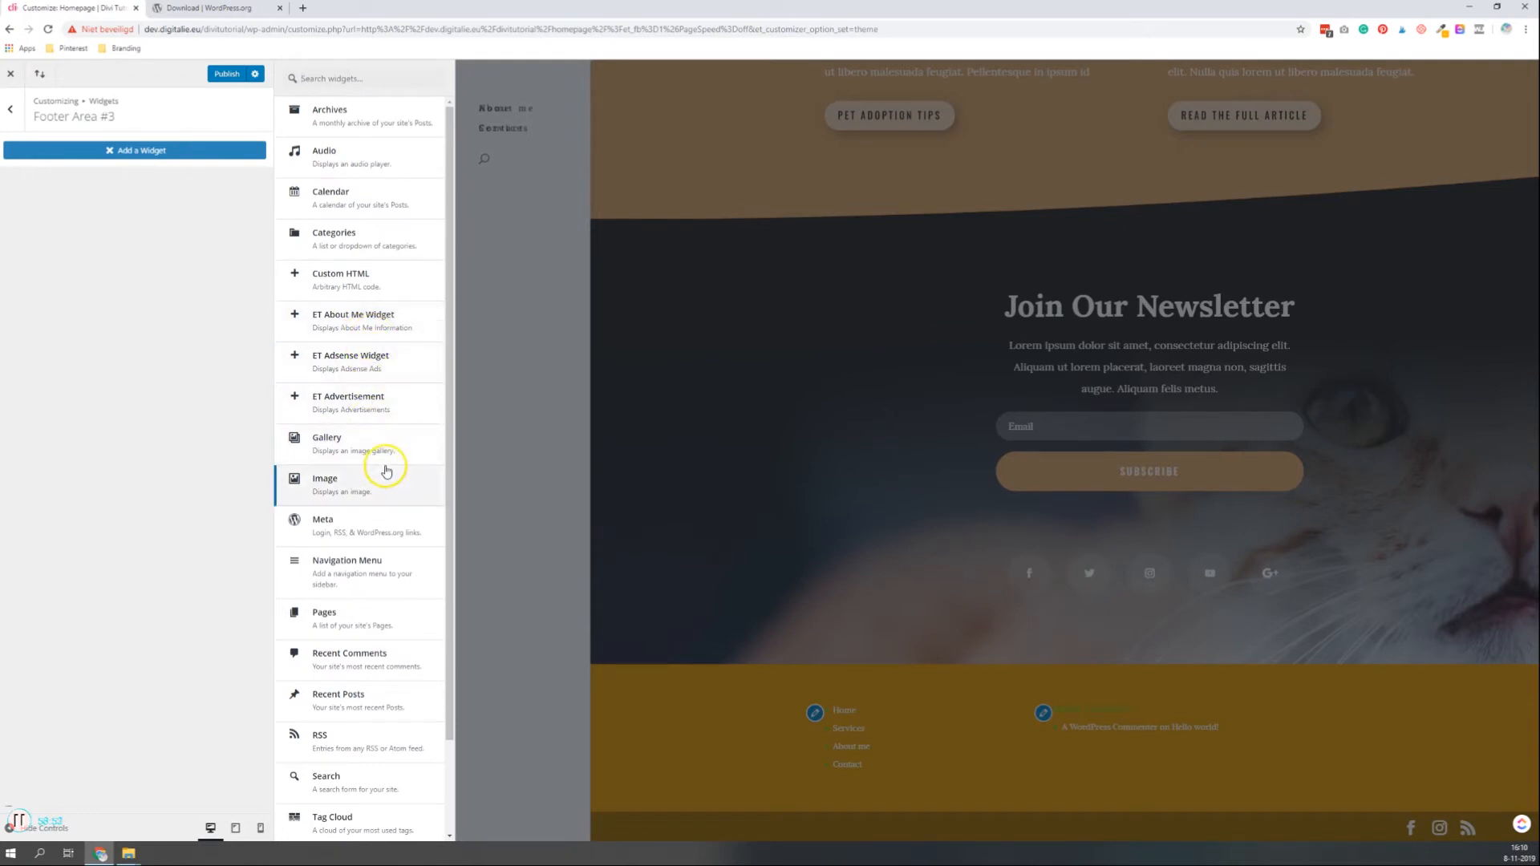
scroll(374, 461, down, 2)
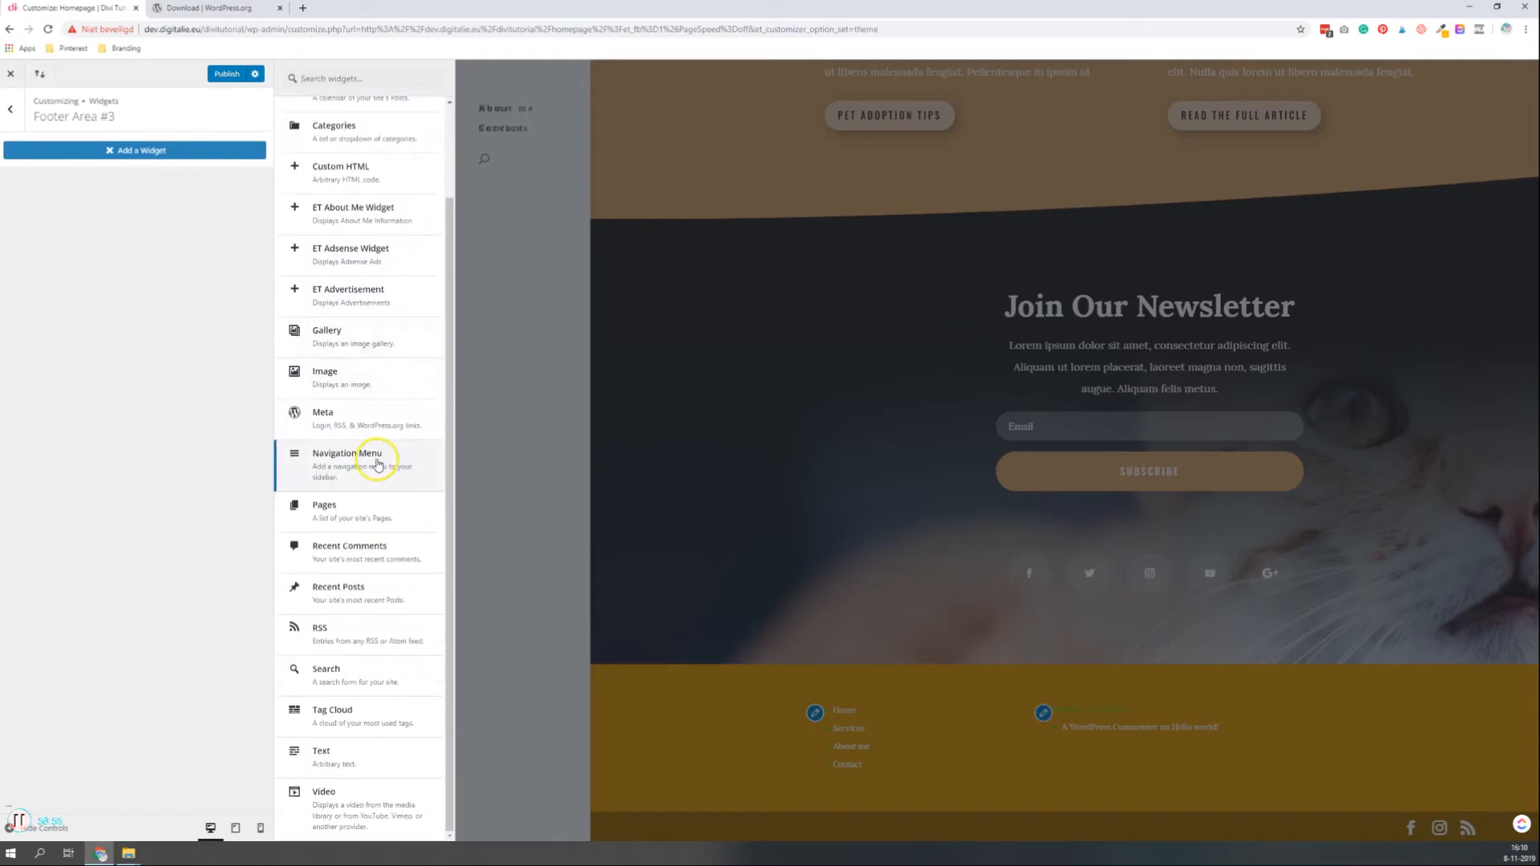
click(364, 764)
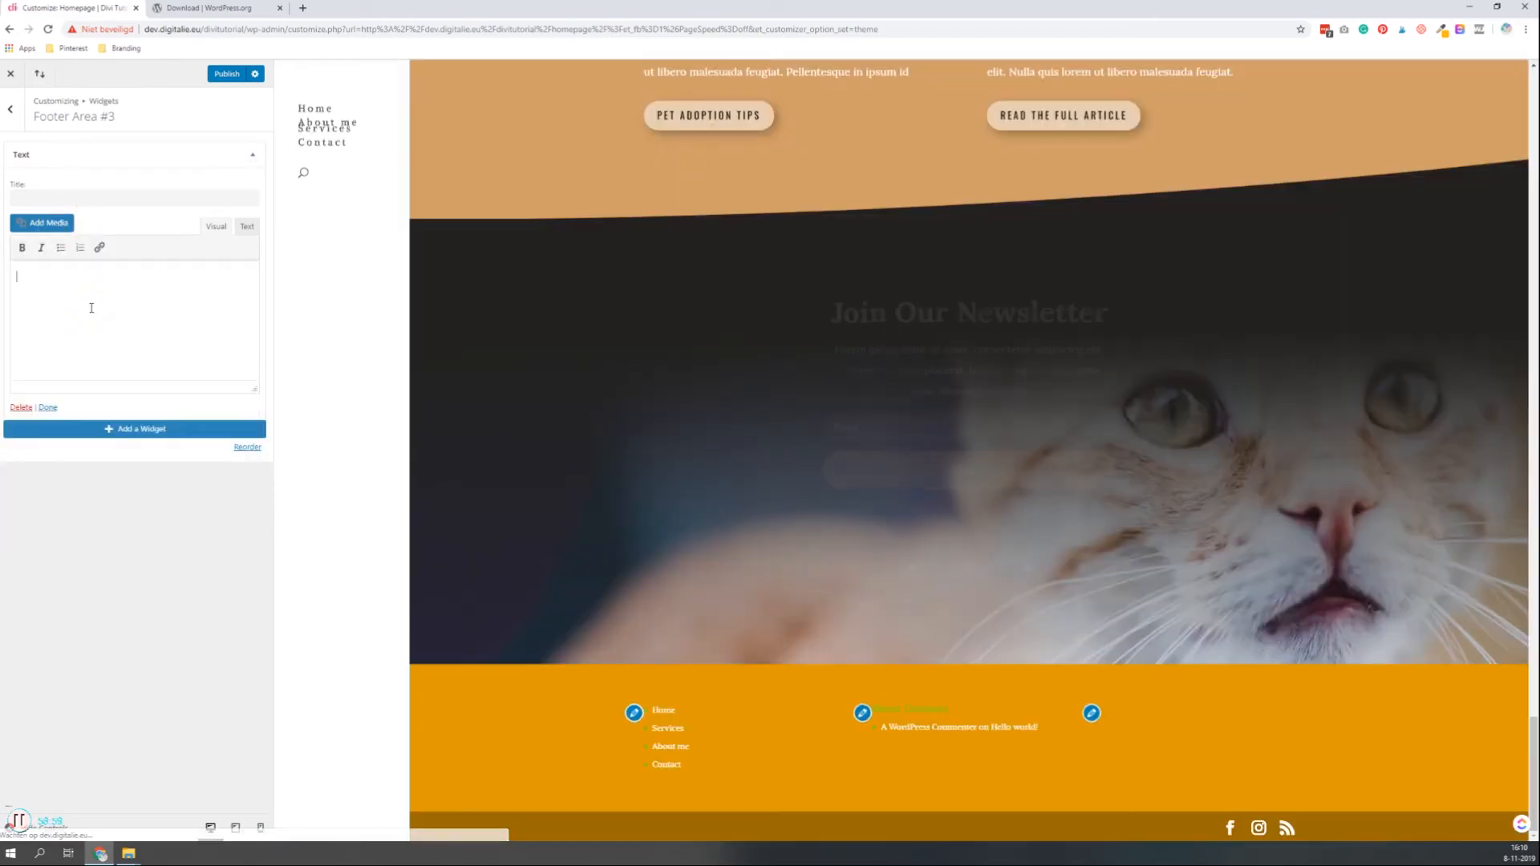
Enter "write something here" as the Text widget's content in Footer Area #3, and return to the main Customizer overview
text(write something here)
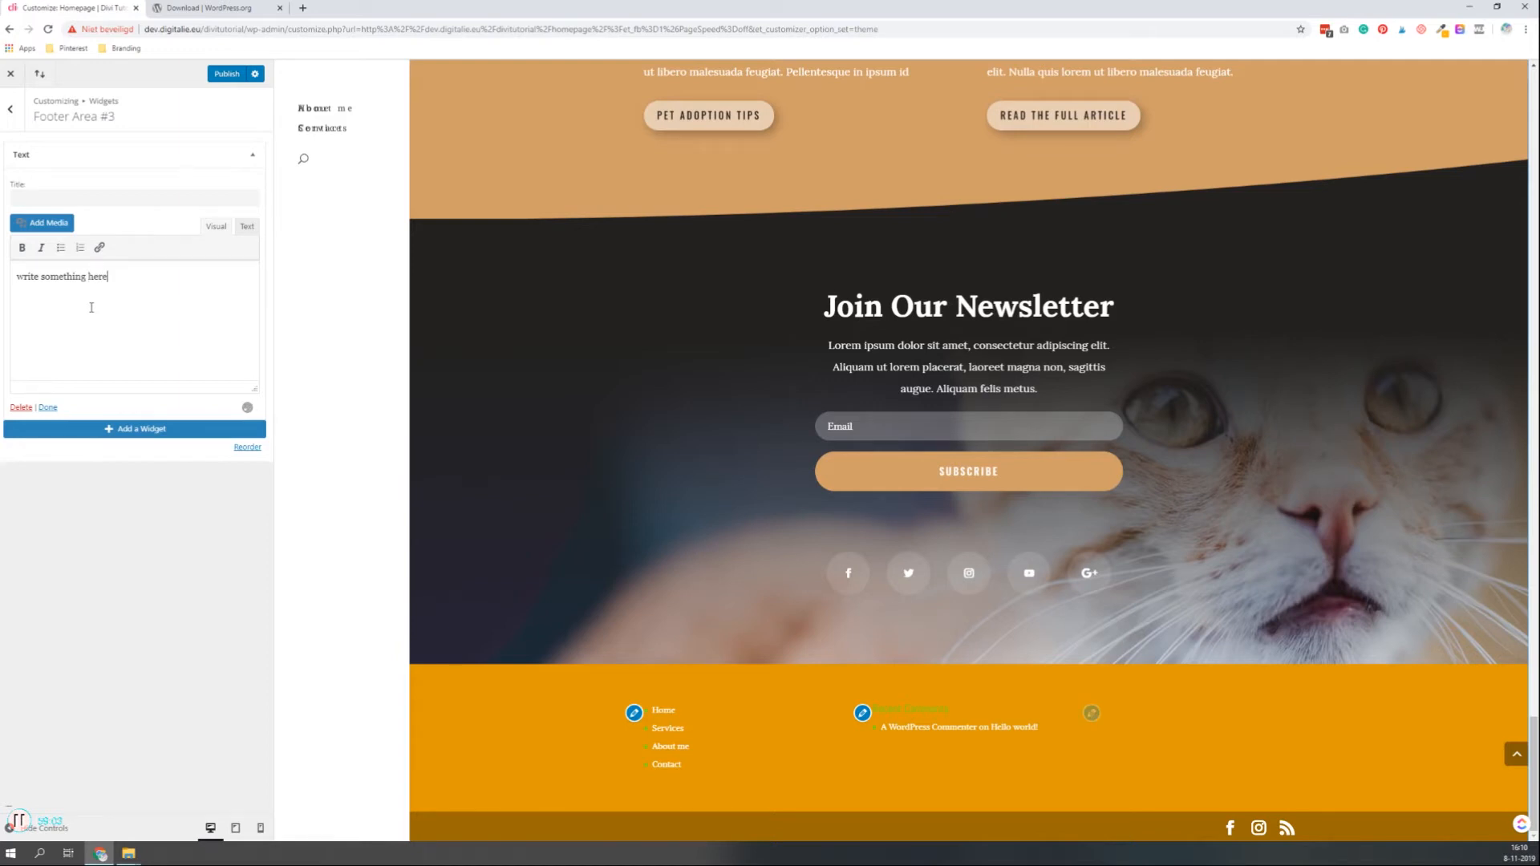
click(161, 335)
click(12, 112)
click(12, 113)
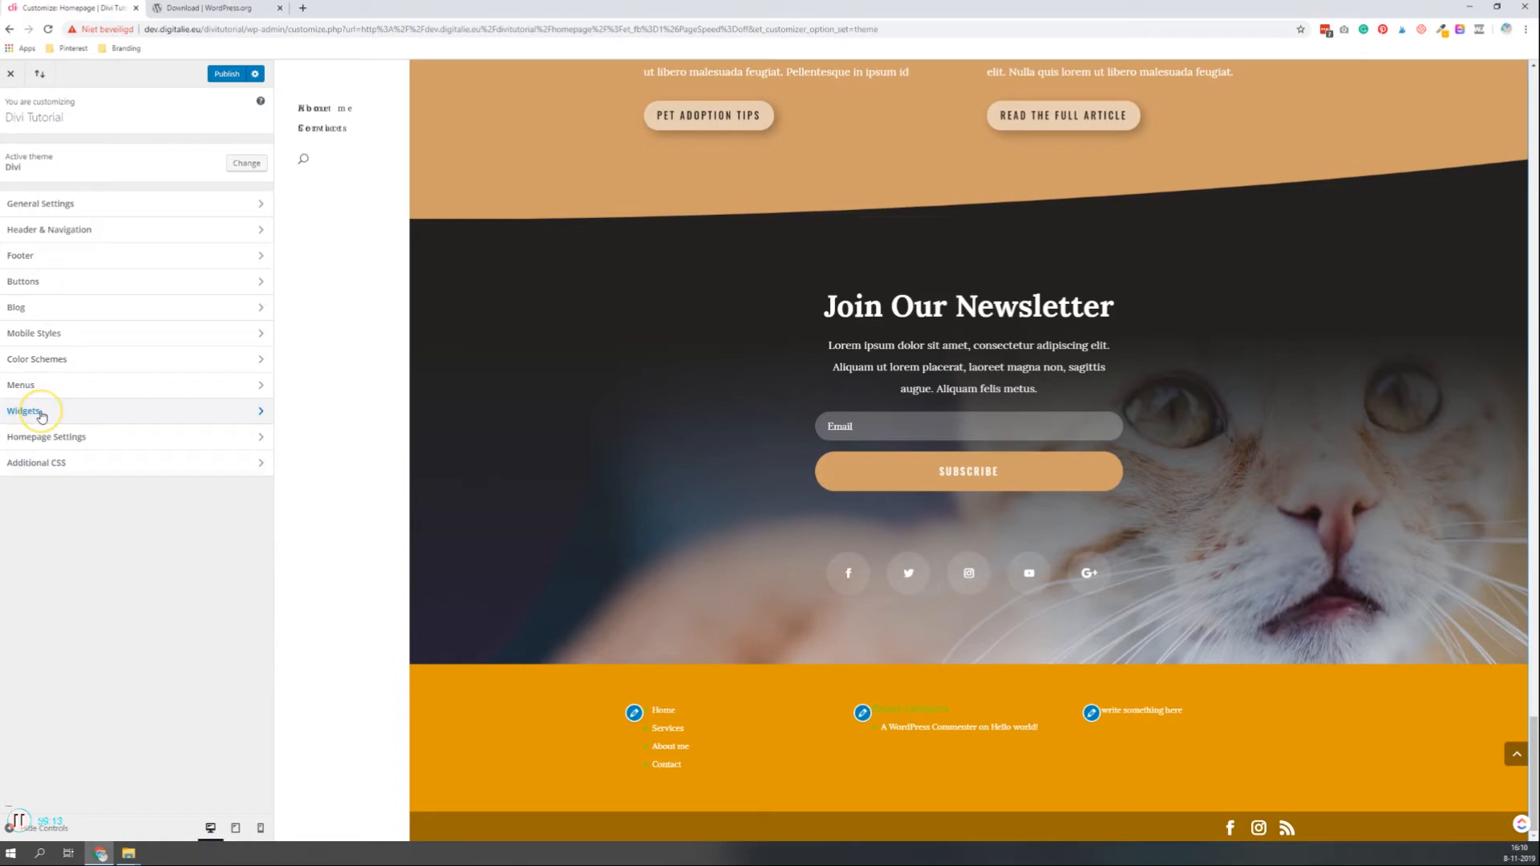
Set the site's homepage to display a static page, using the page "Homepage"
click(75, 436)
scroll(838, 316, up, 15)
scroll(838, 327, up, 10)
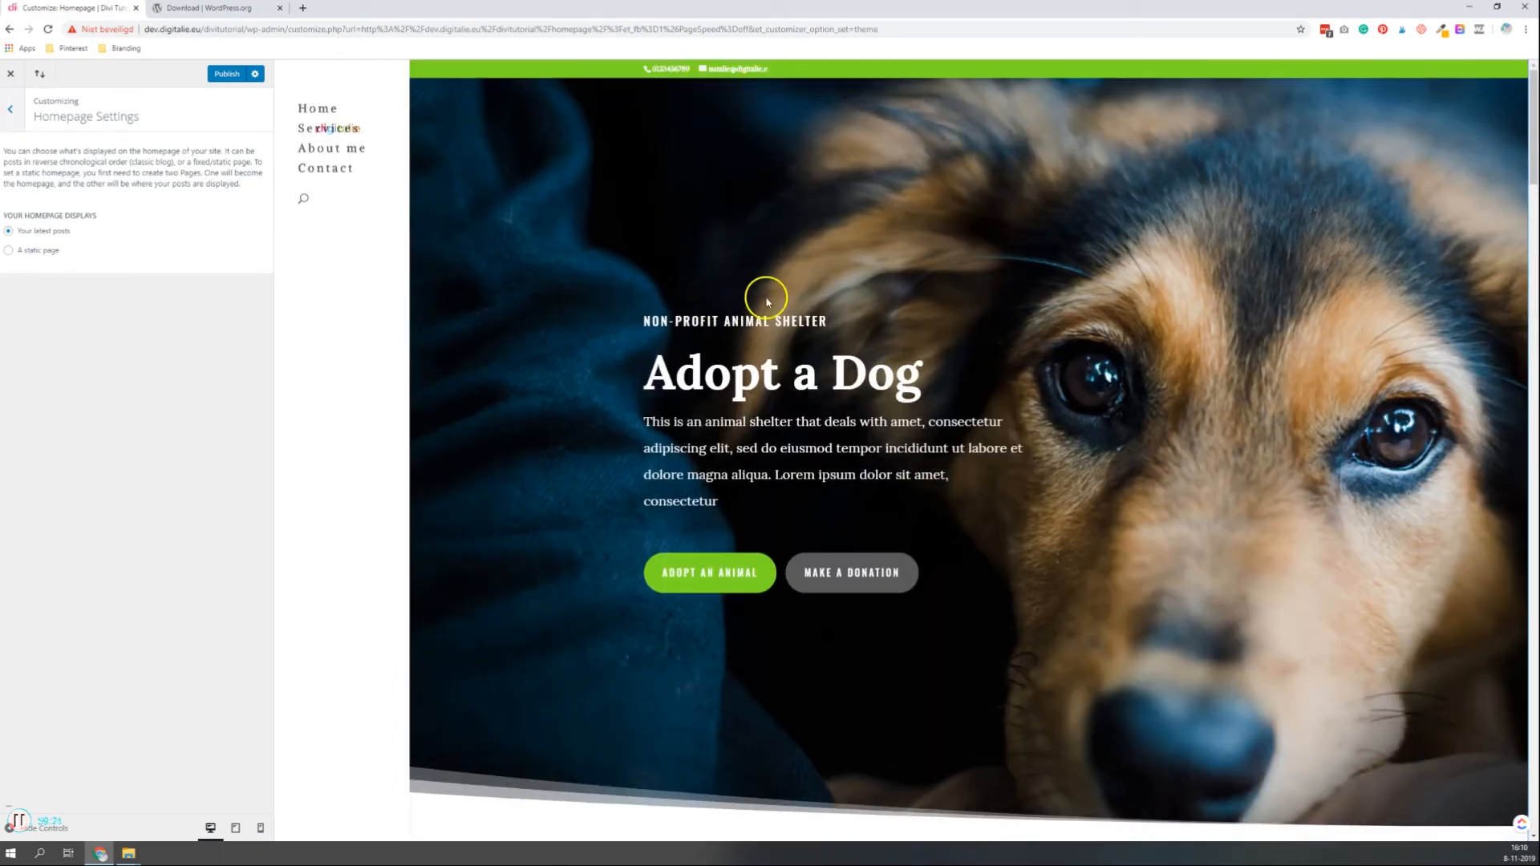
click(320, 111)
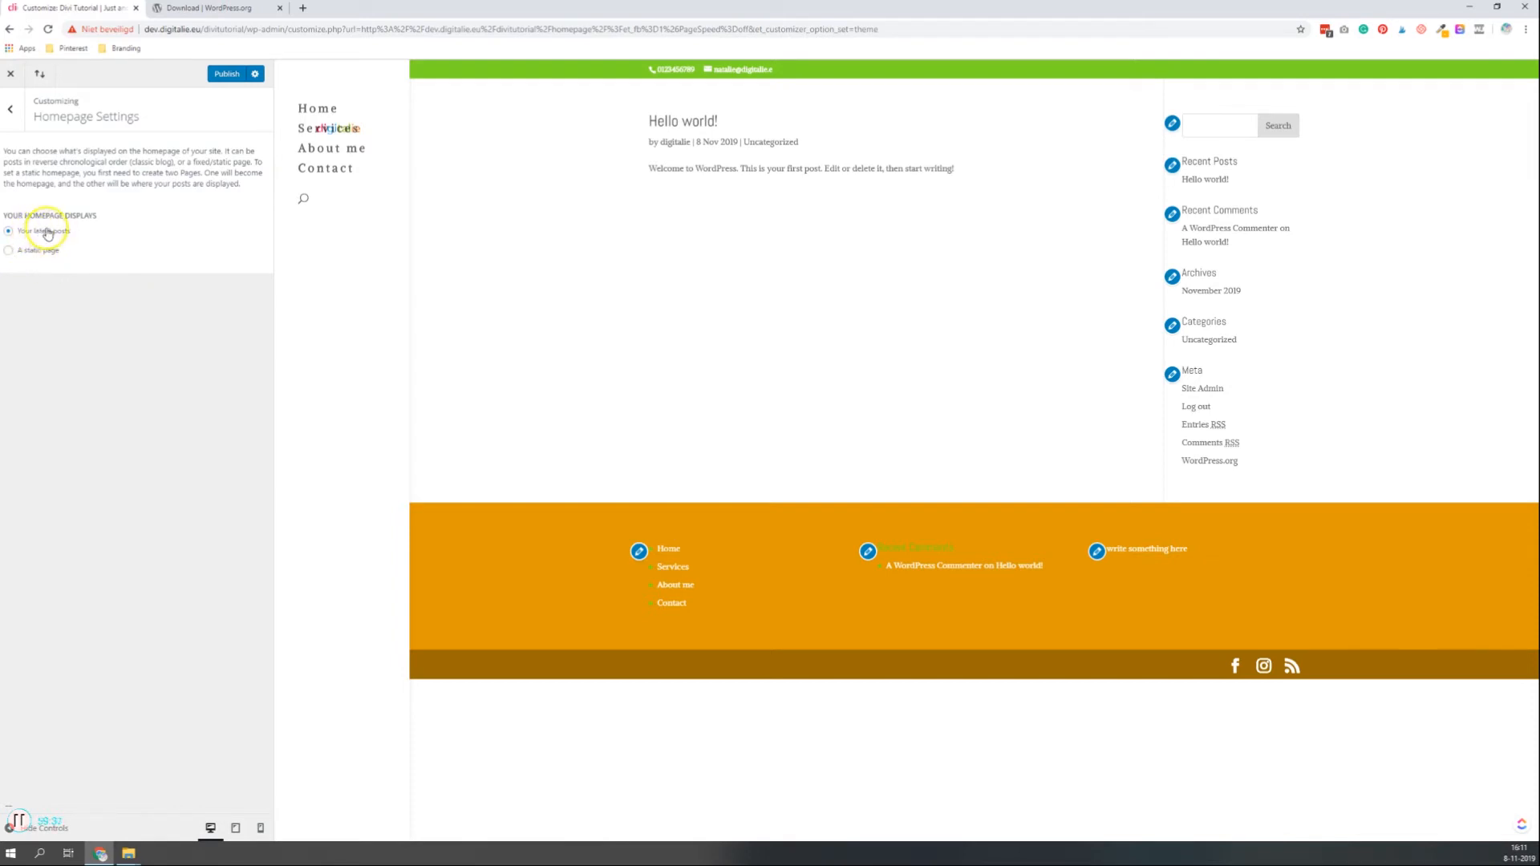
click(9, 252)
click(73, 301)
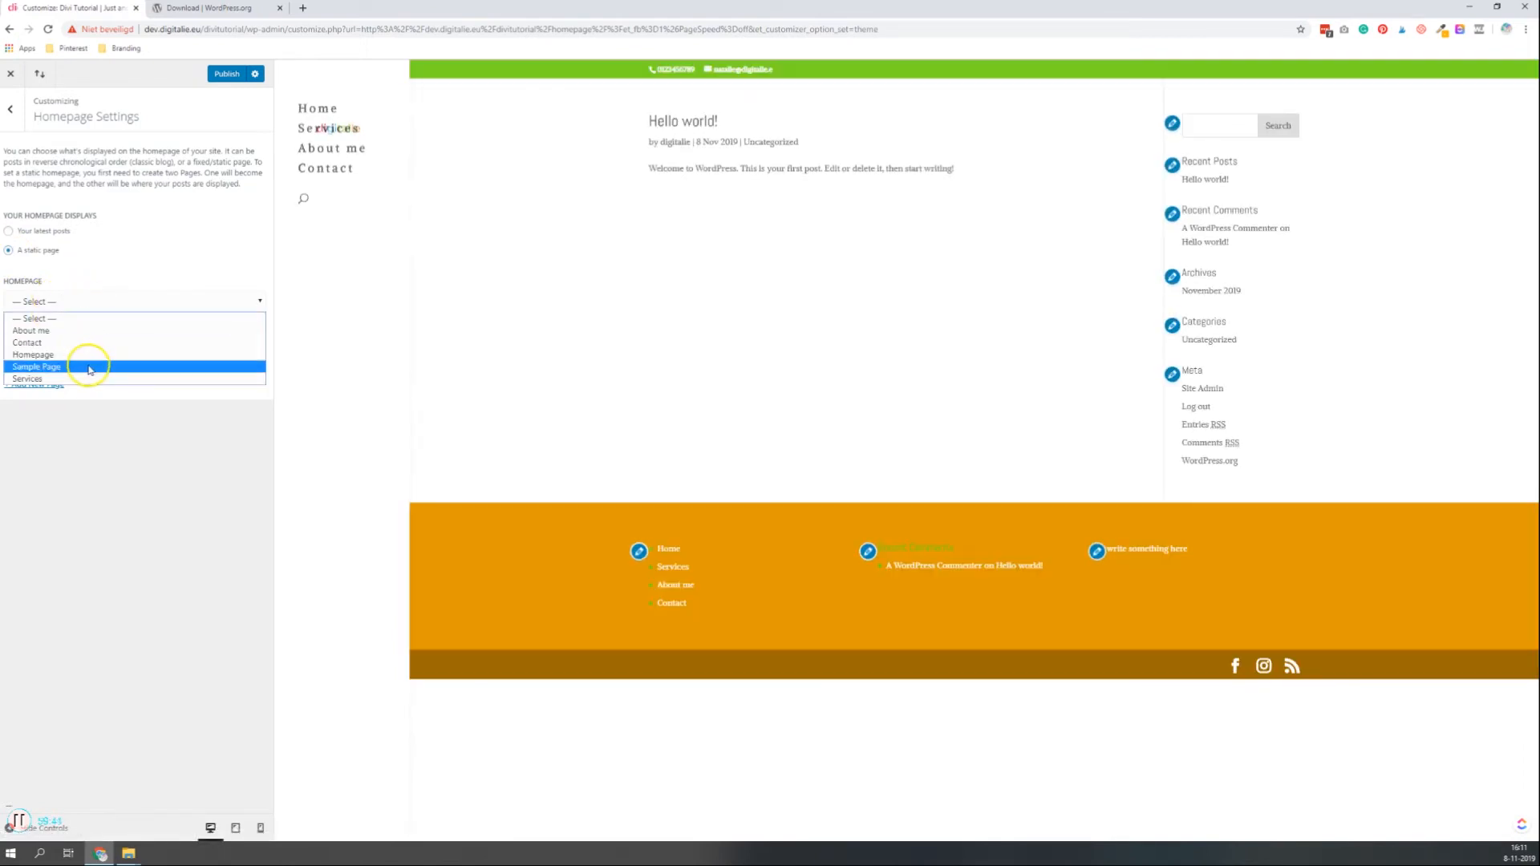
click(76, 355)
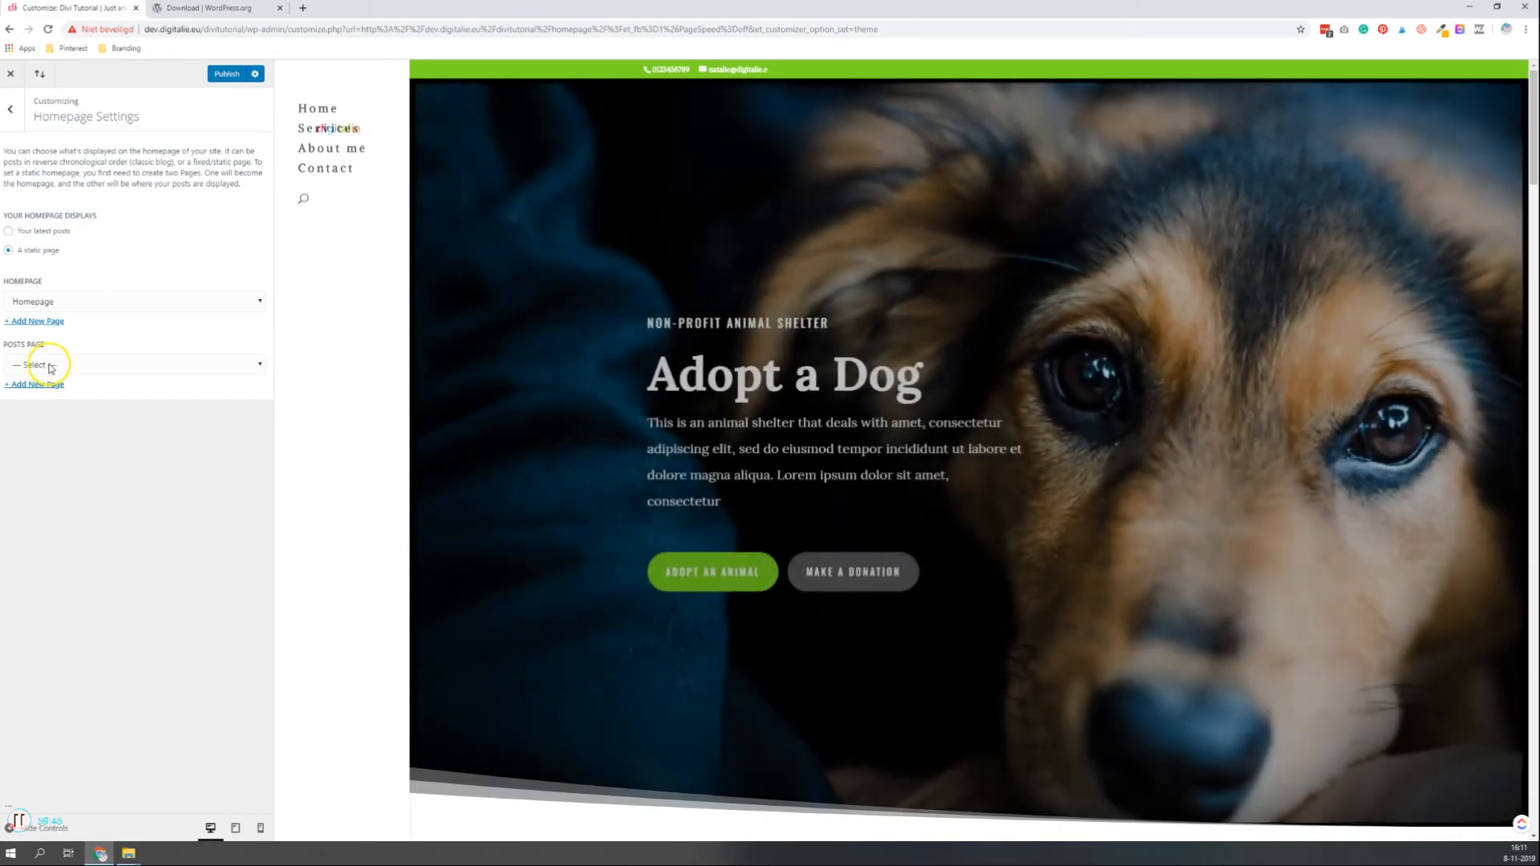
Add a new page named Blog as the posts page, and publish the Customizer changes
click(52, 368)
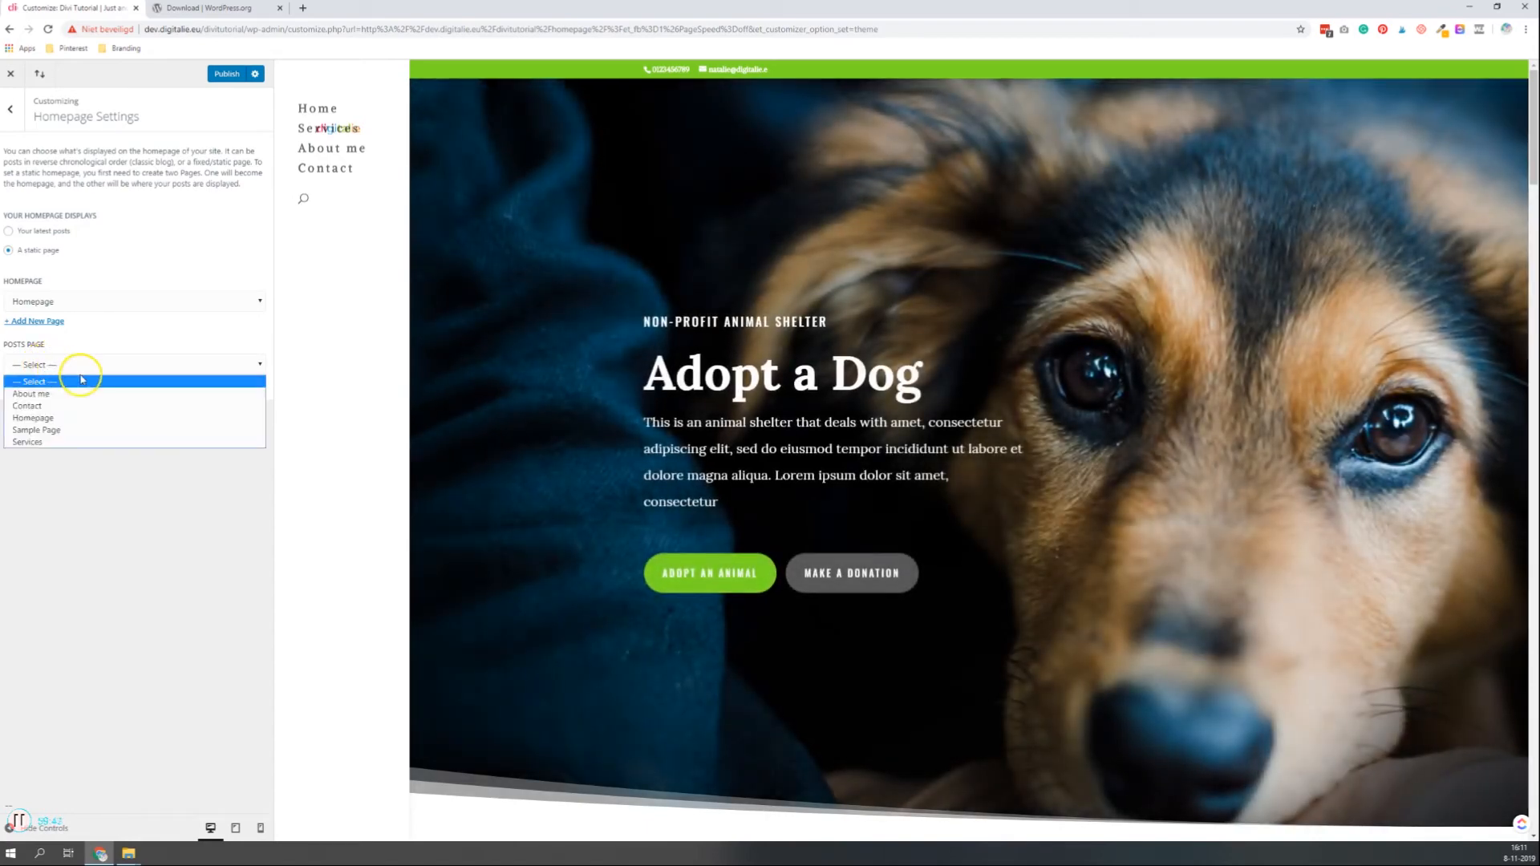
click(93, 555)
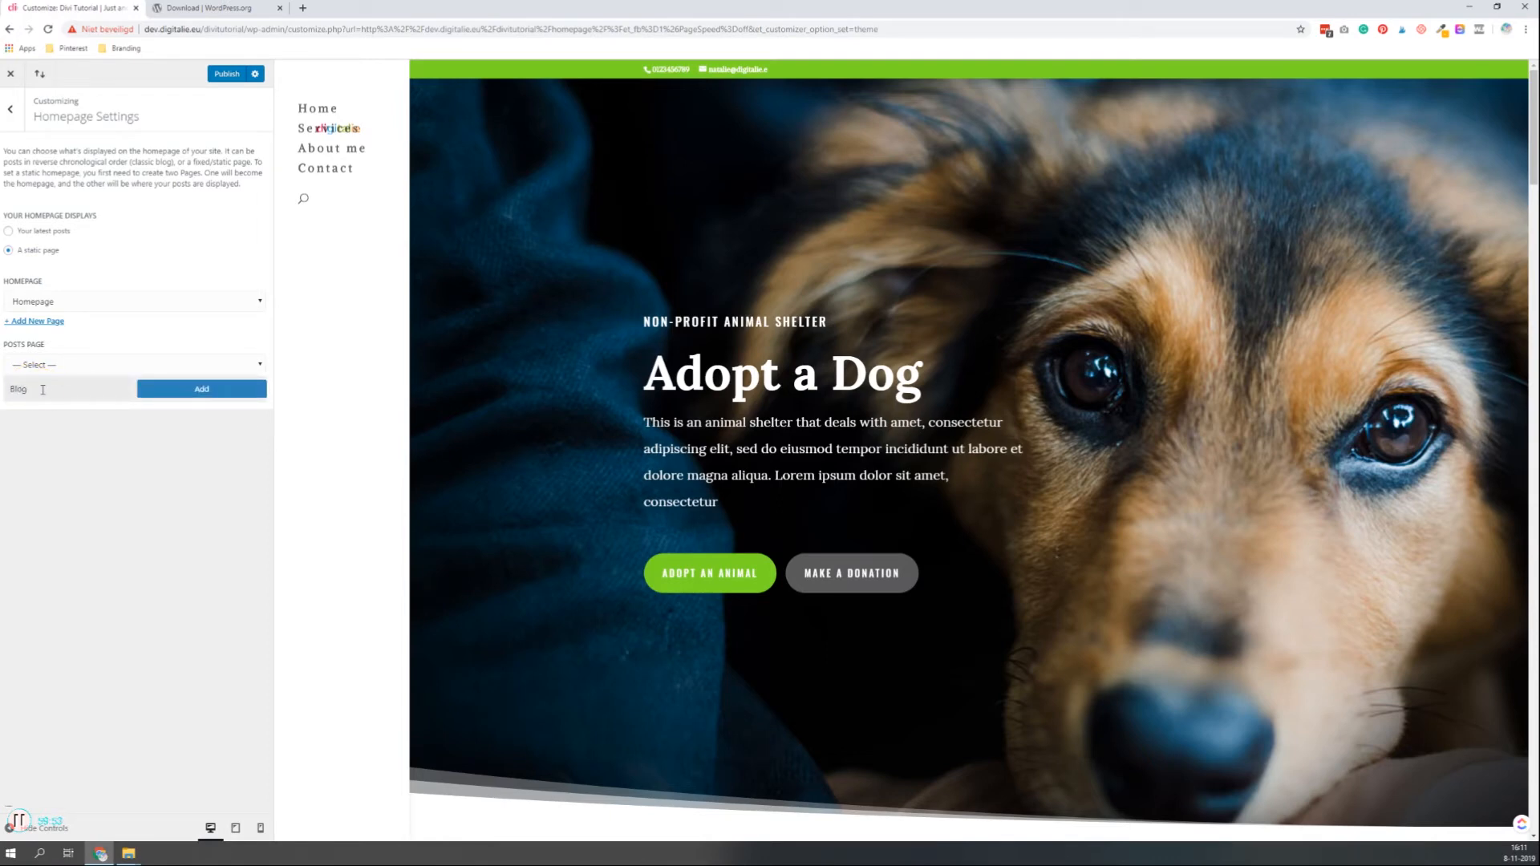
click(177, 388)
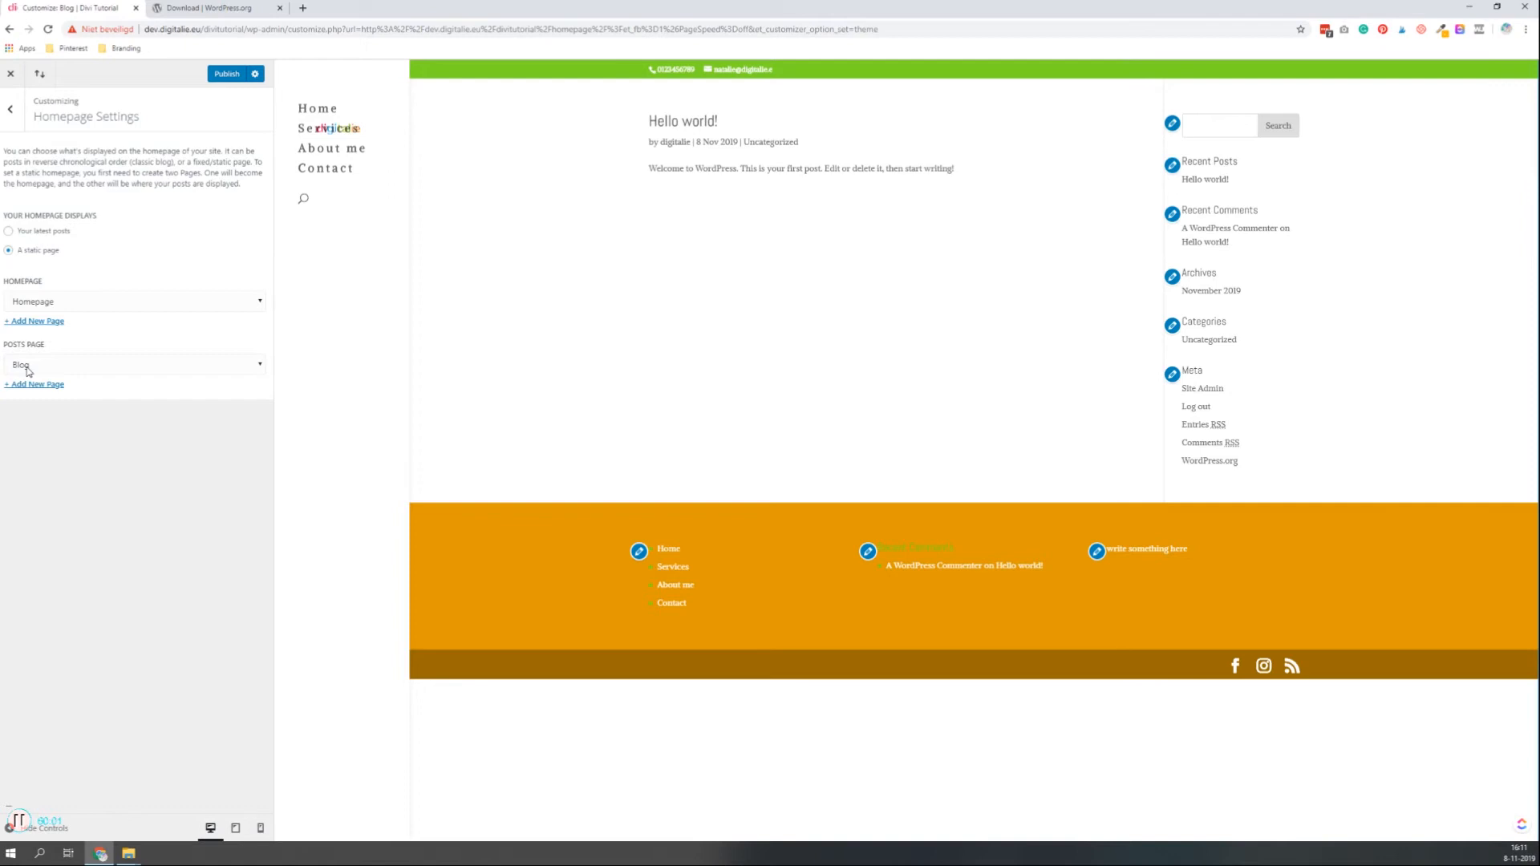
click(17, 124)
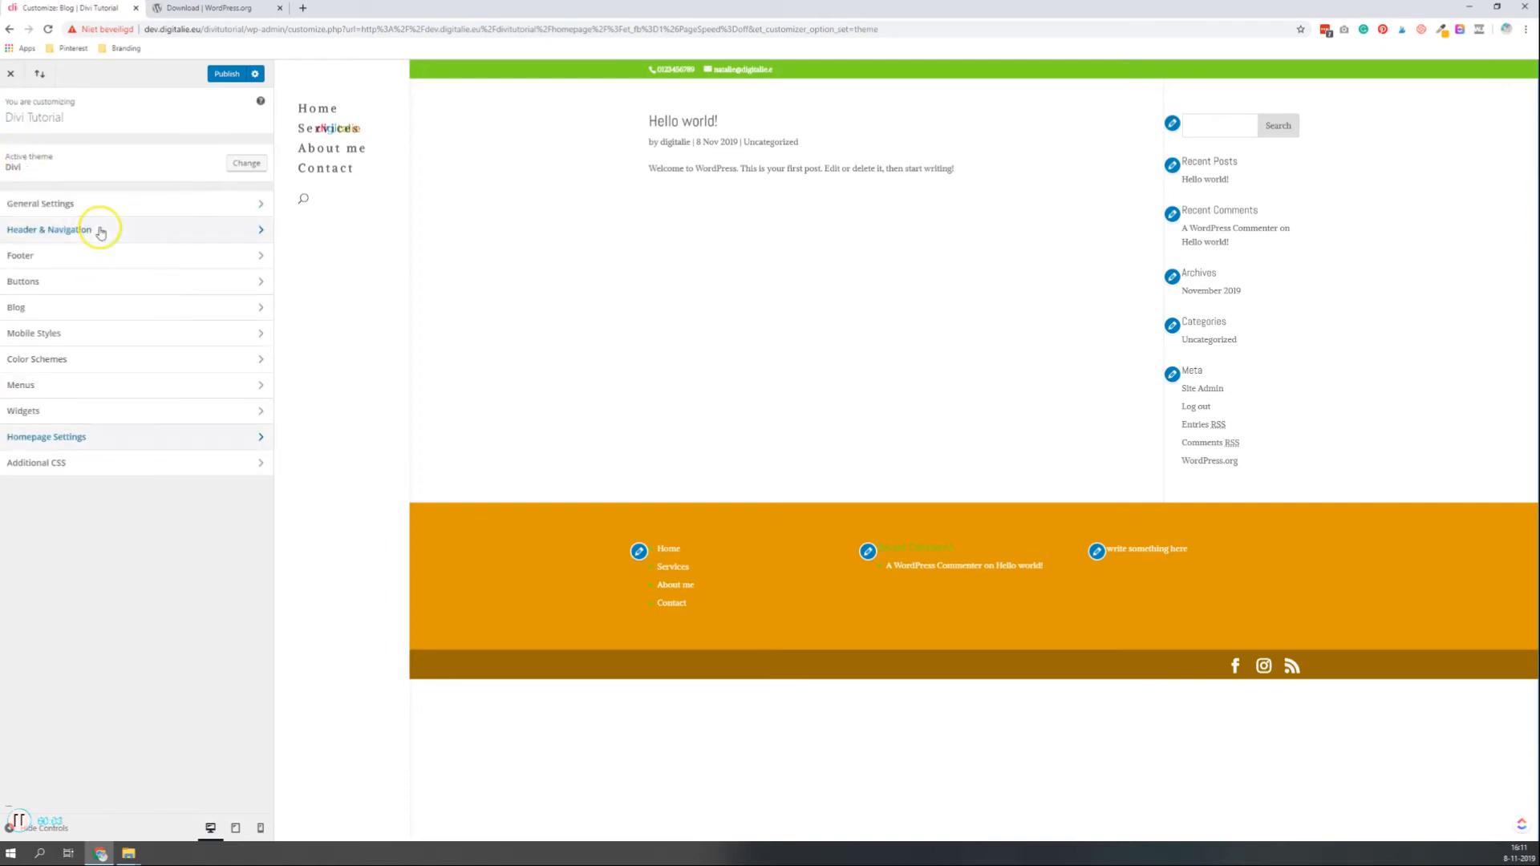
click(226, 74)
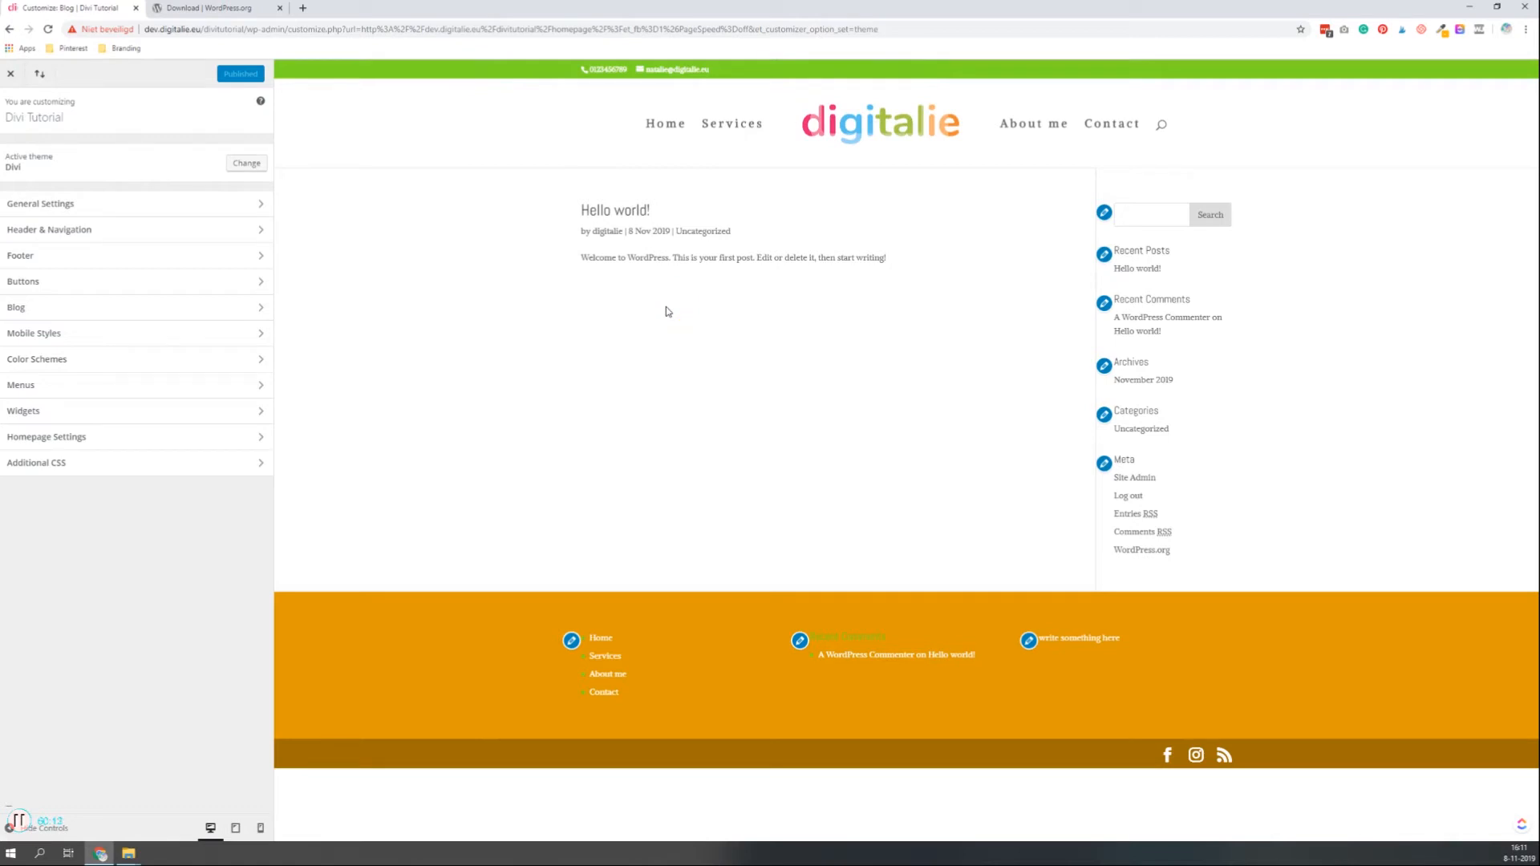
Open the Home page in the preview and review its header, content sections and buttons with the published styling
click(603, 638)
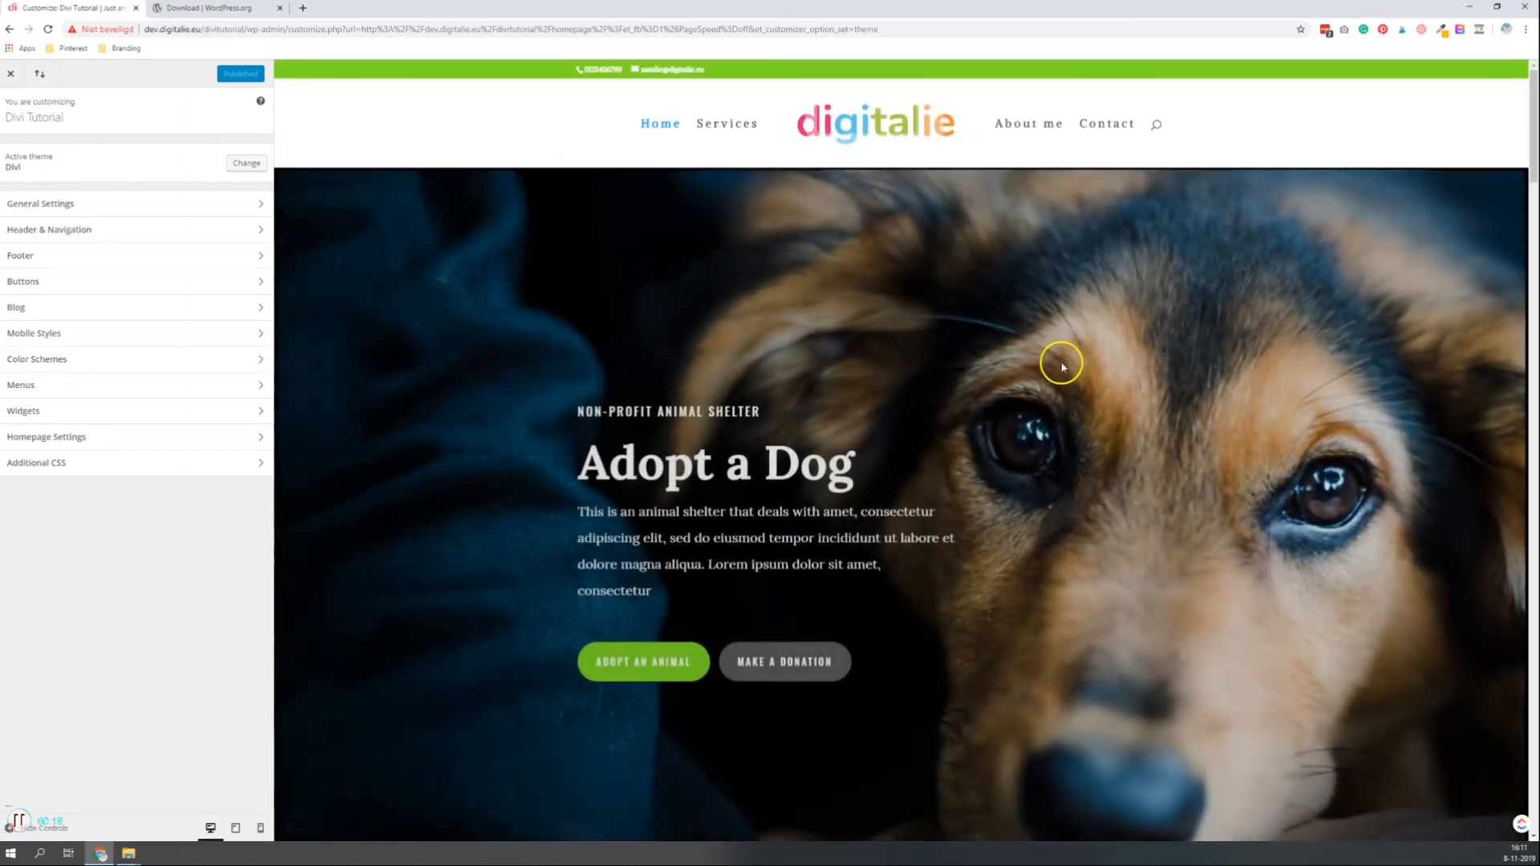
scroll(1061, 361, down, 6)
scroll(1068, 370, down, 20)
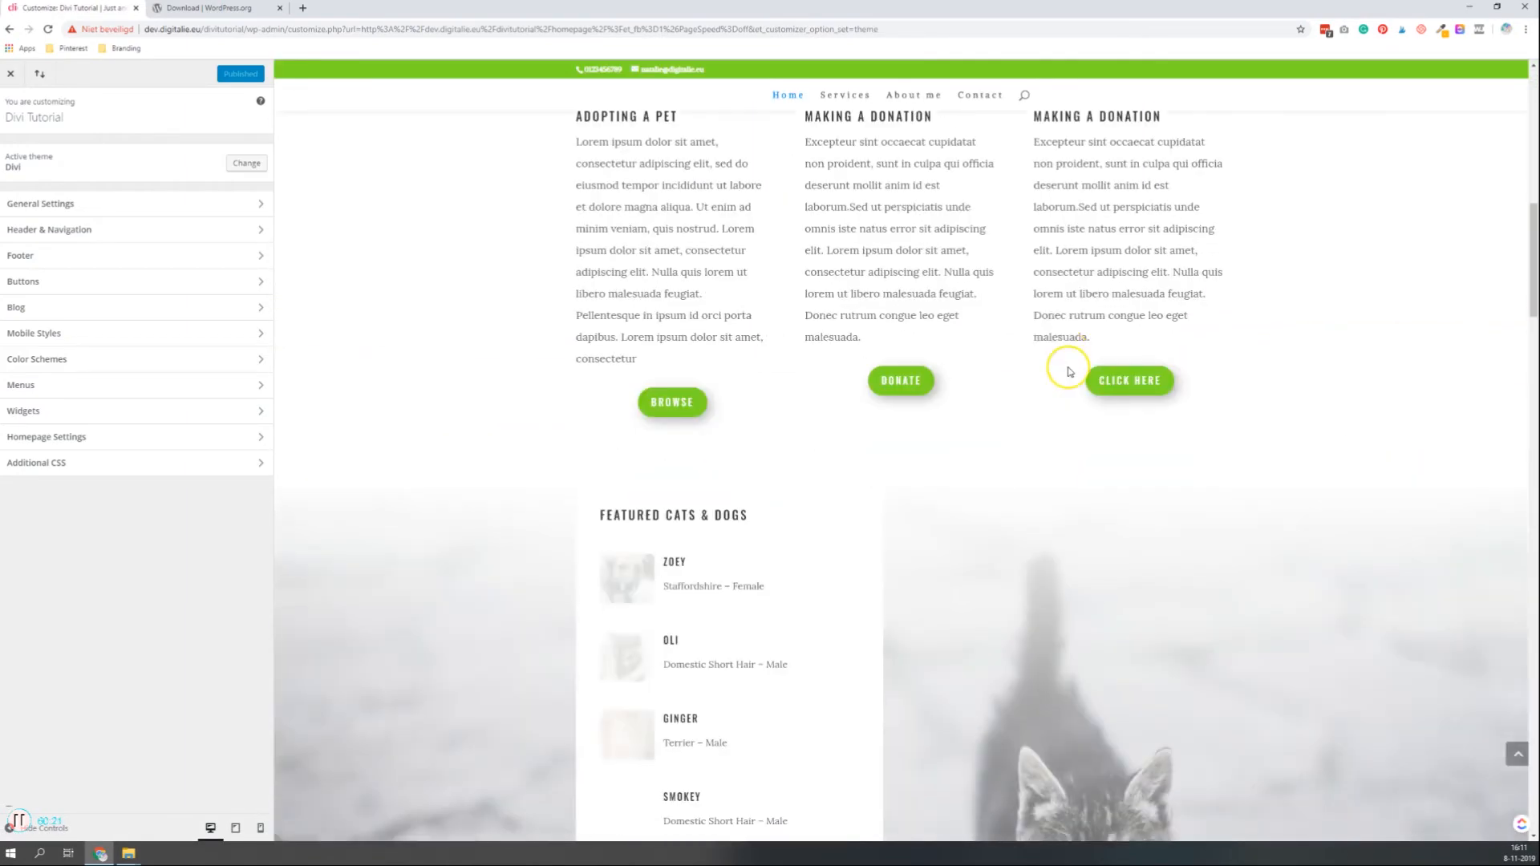
scroll(1065, 370, down, 15)
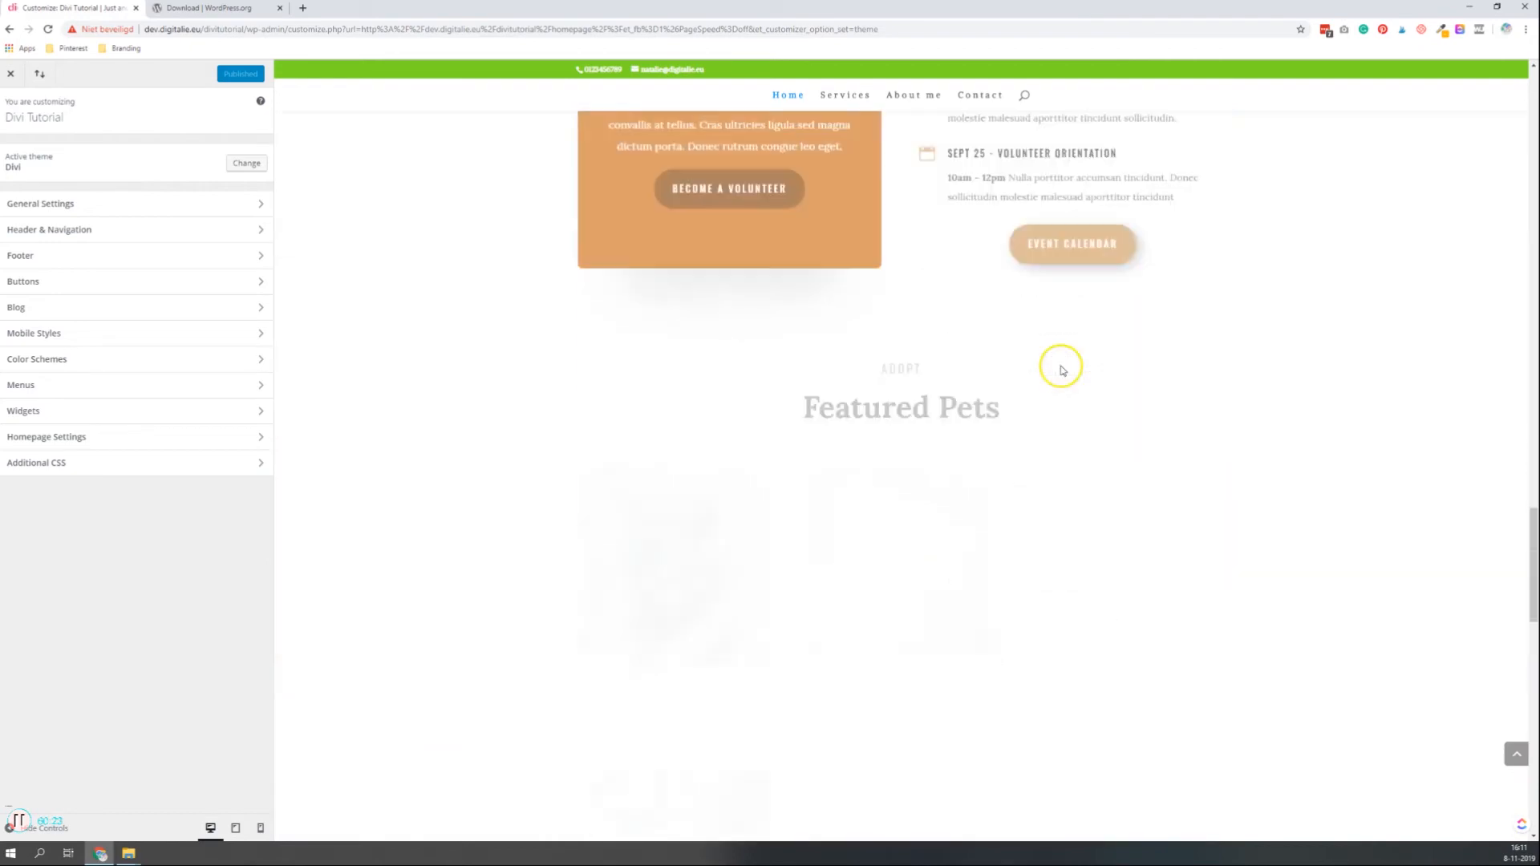
scroll(1057, 366, down, 9)
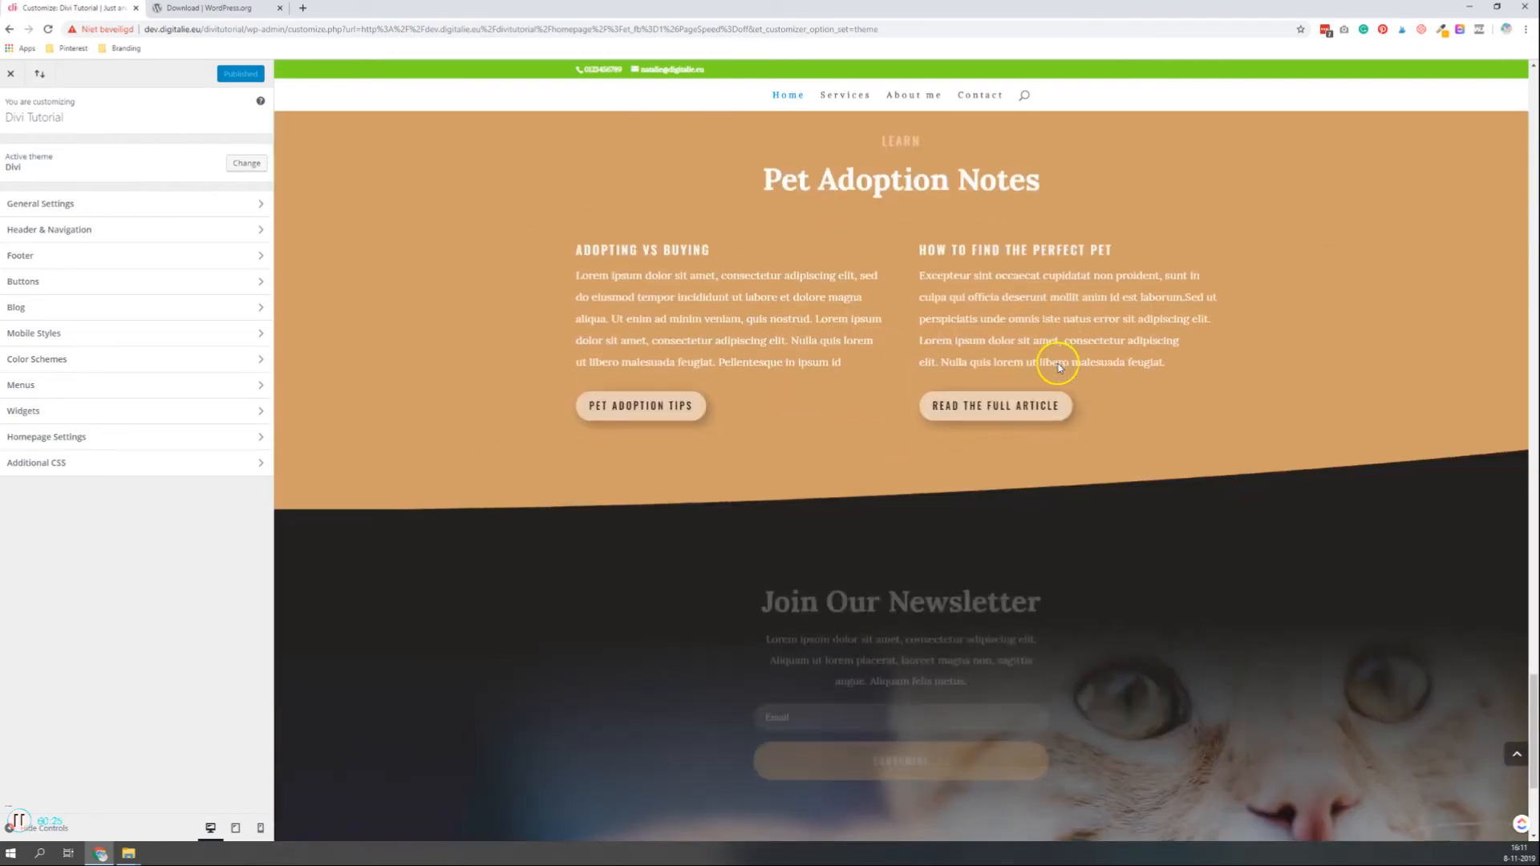
scroll(1059, 368, up, 1)
scroll(1059, 368, up, 20)
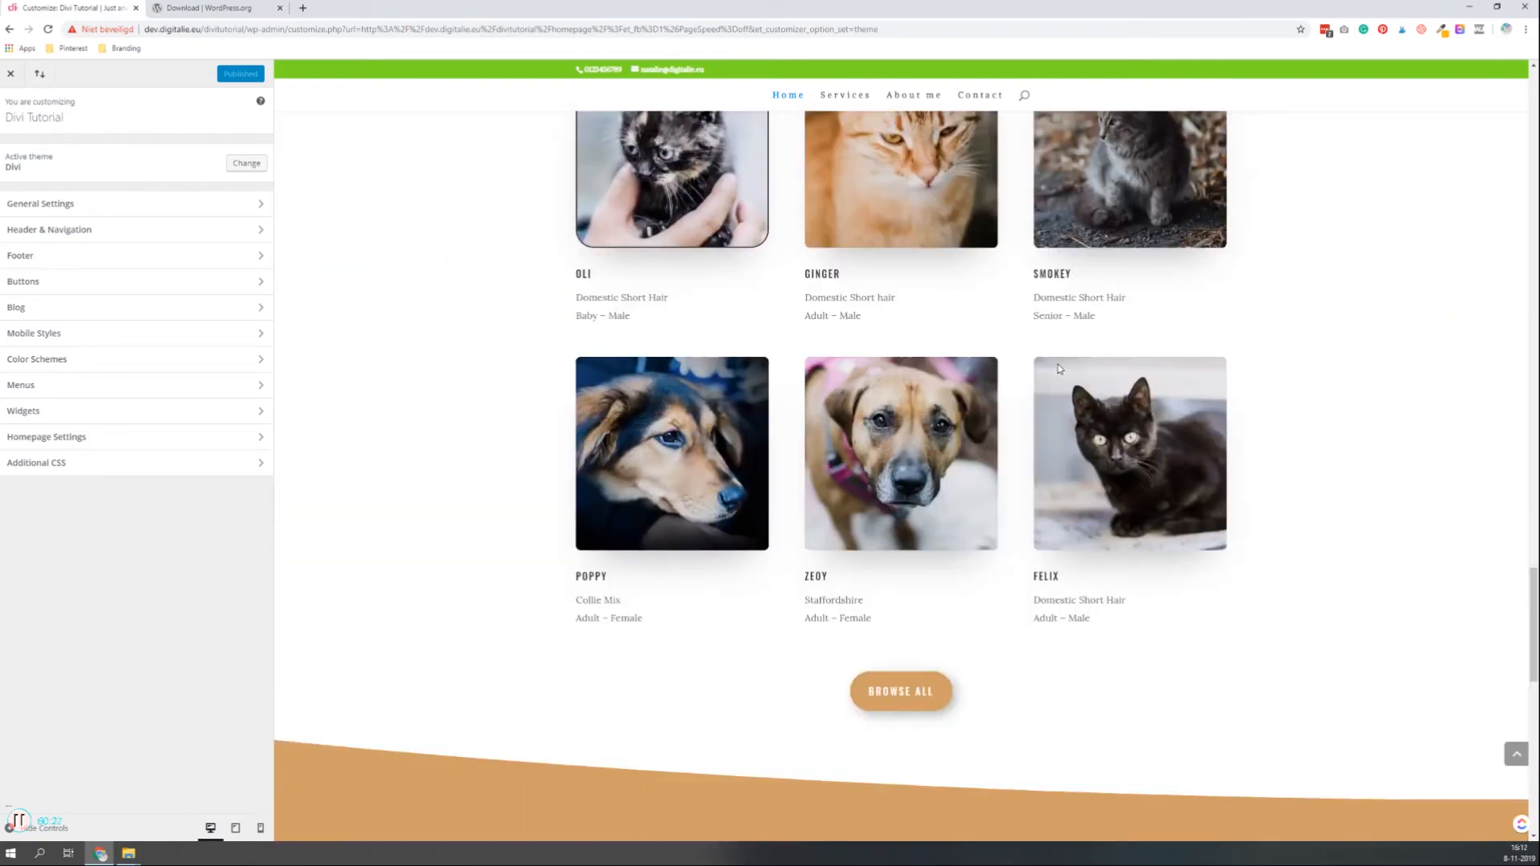
scroll(1059, 369, up, 10)
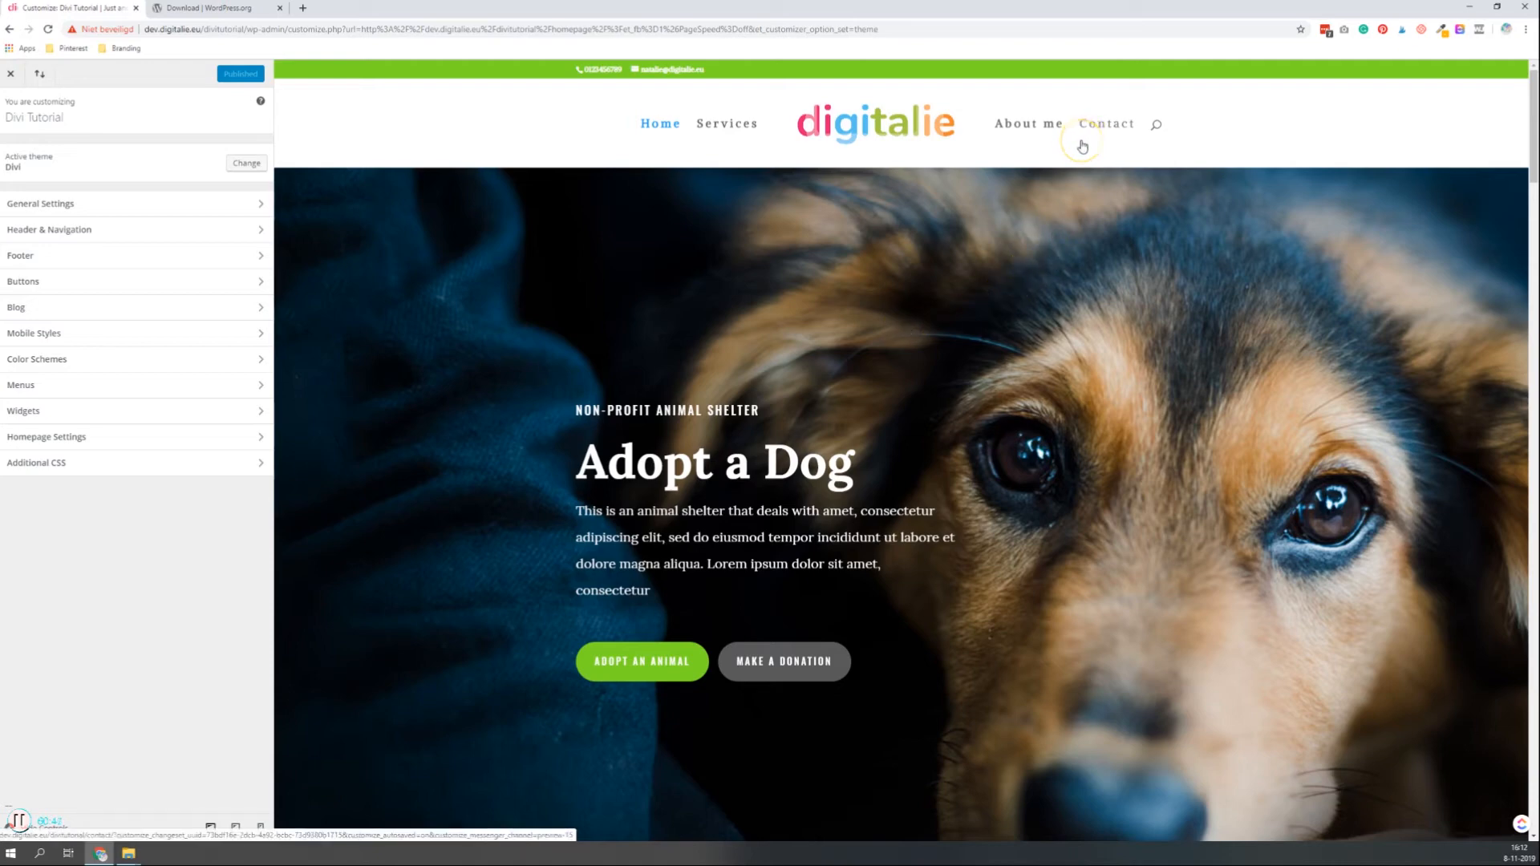
Leave the Customizer and open the About me page in the Visual Builder
click(1024, 130)
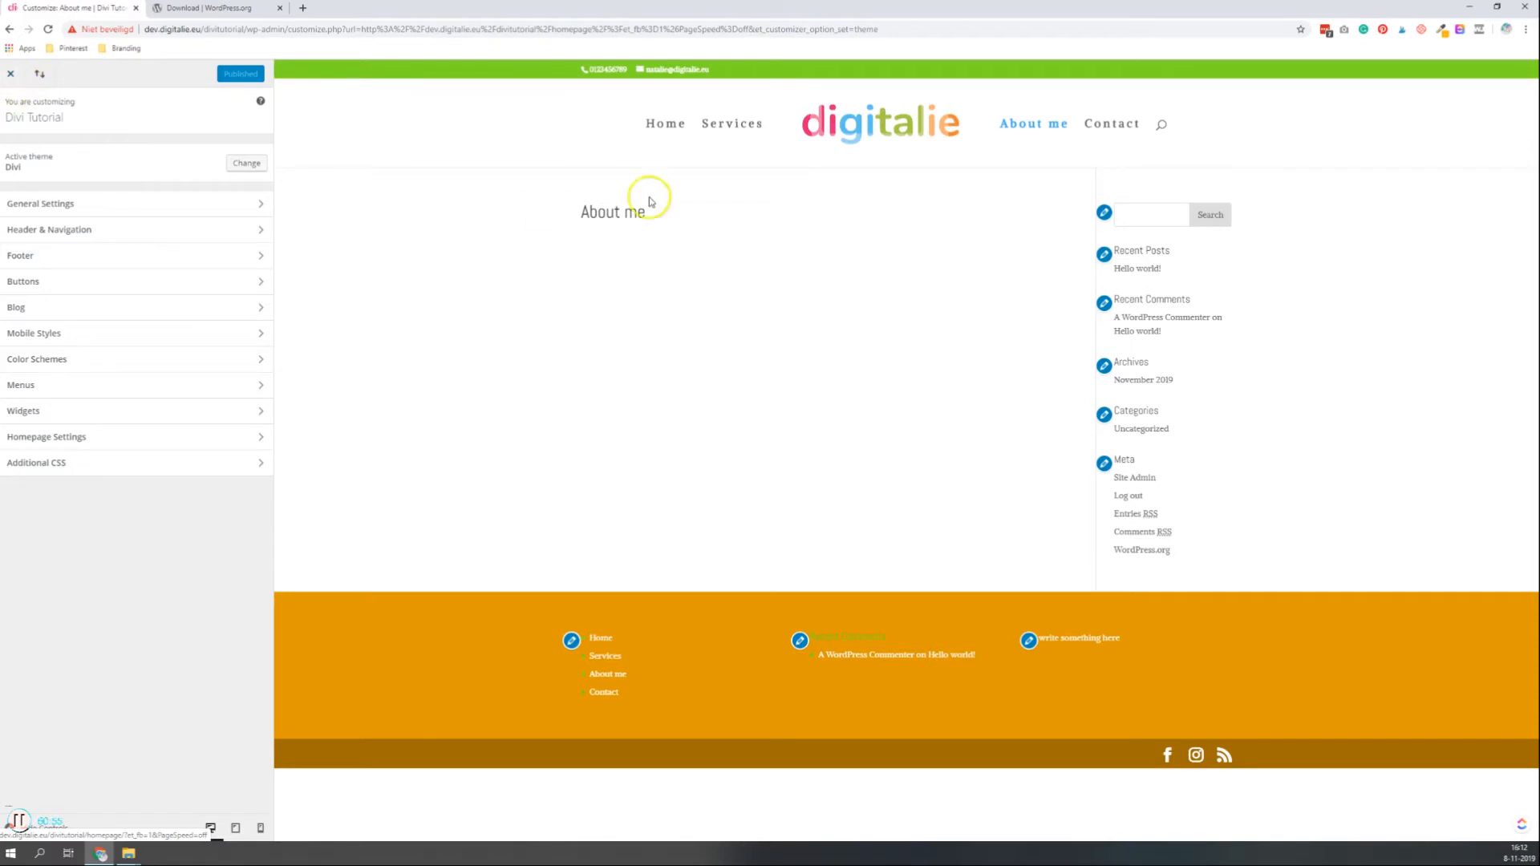
click(13, 80)
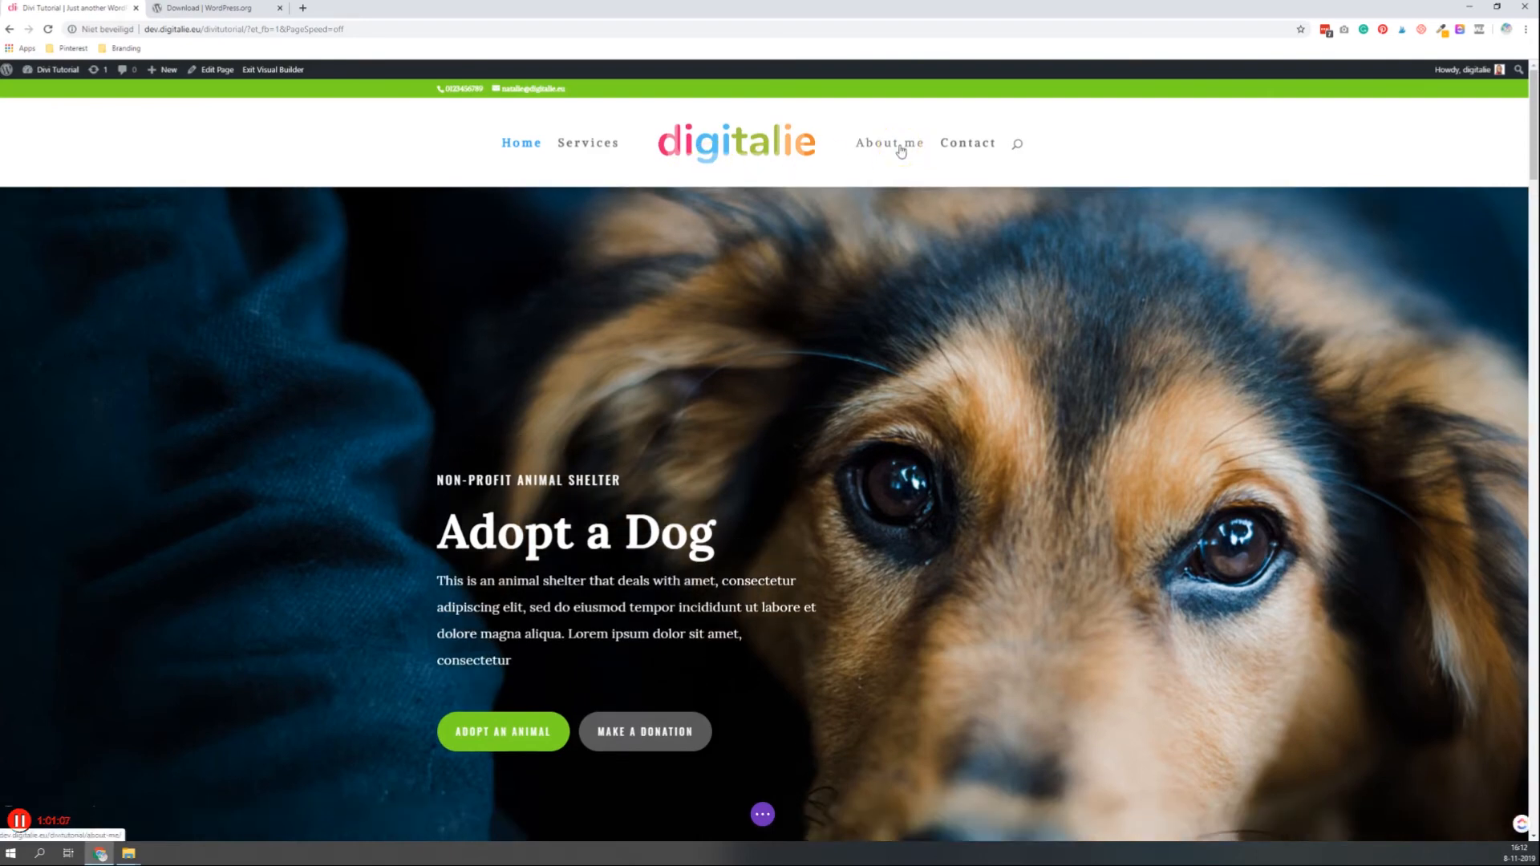
click(900, 151)
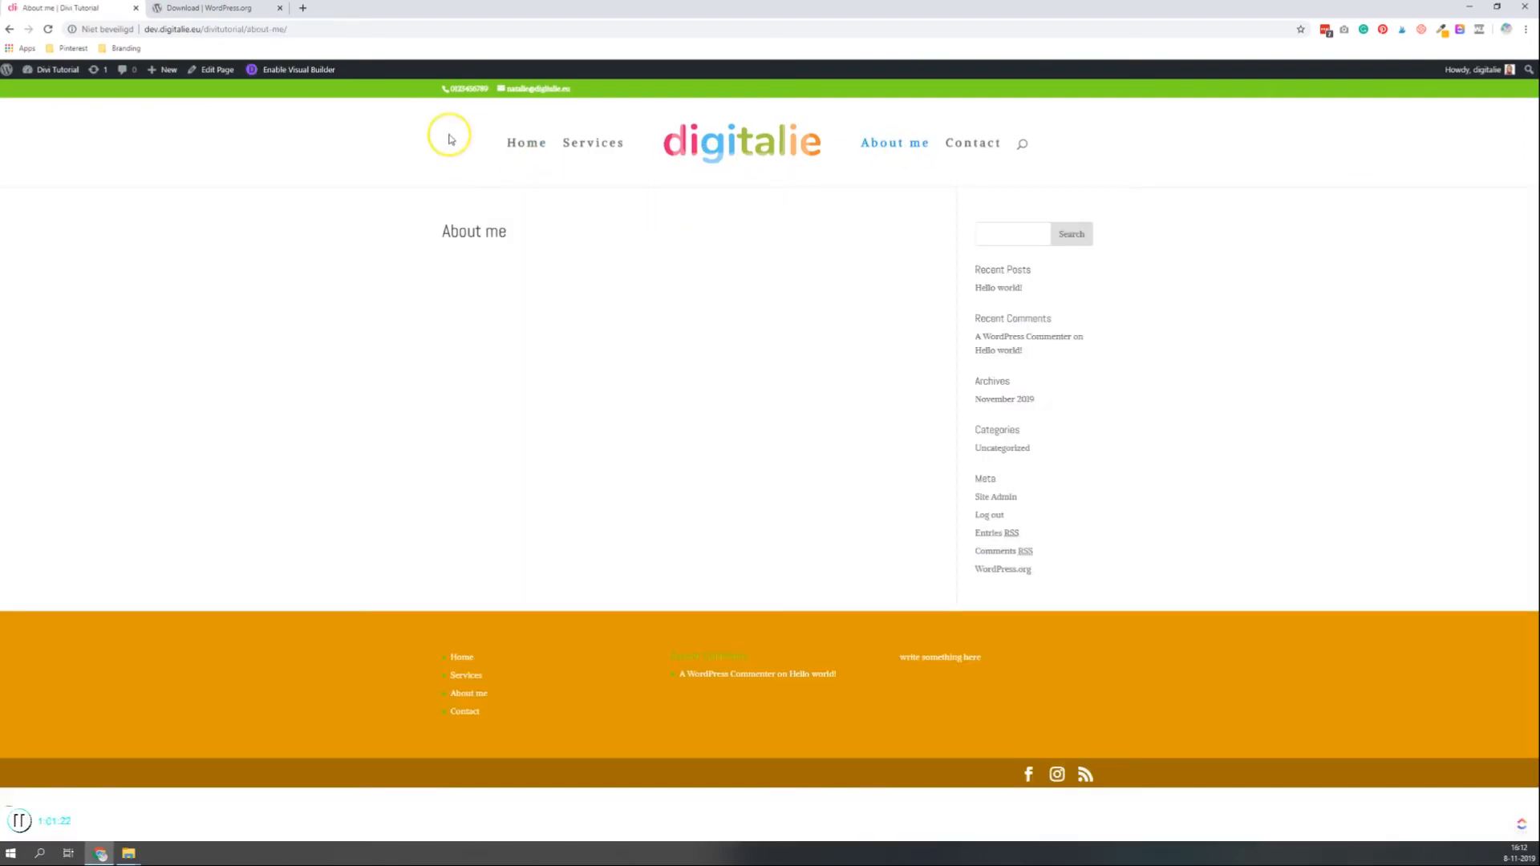
click(296, 71)
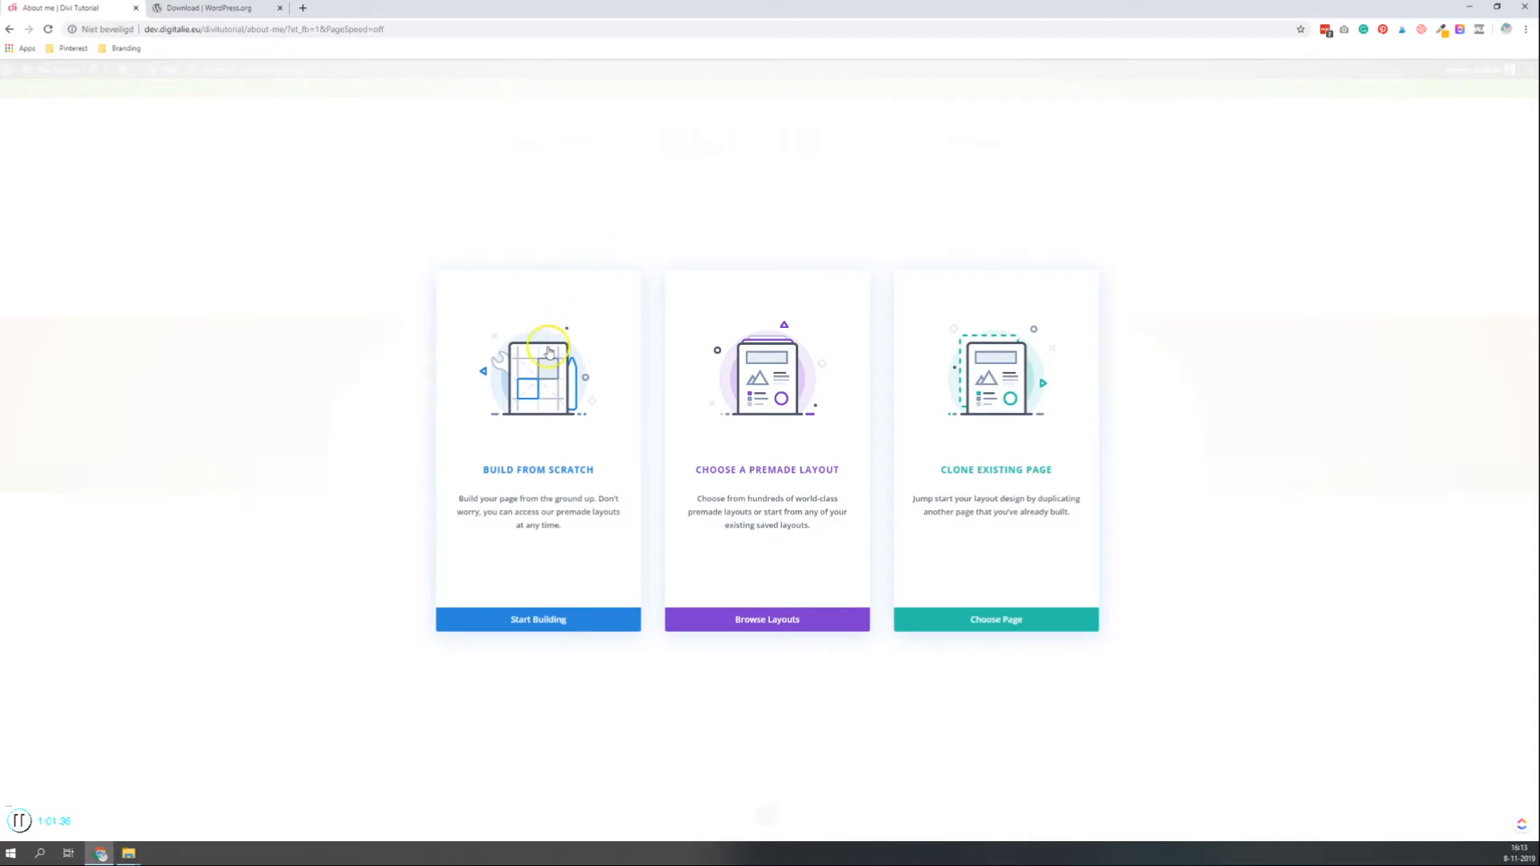
Start building the About me page from scratch, inserting a single-column row with a Text module
click(559, 440)
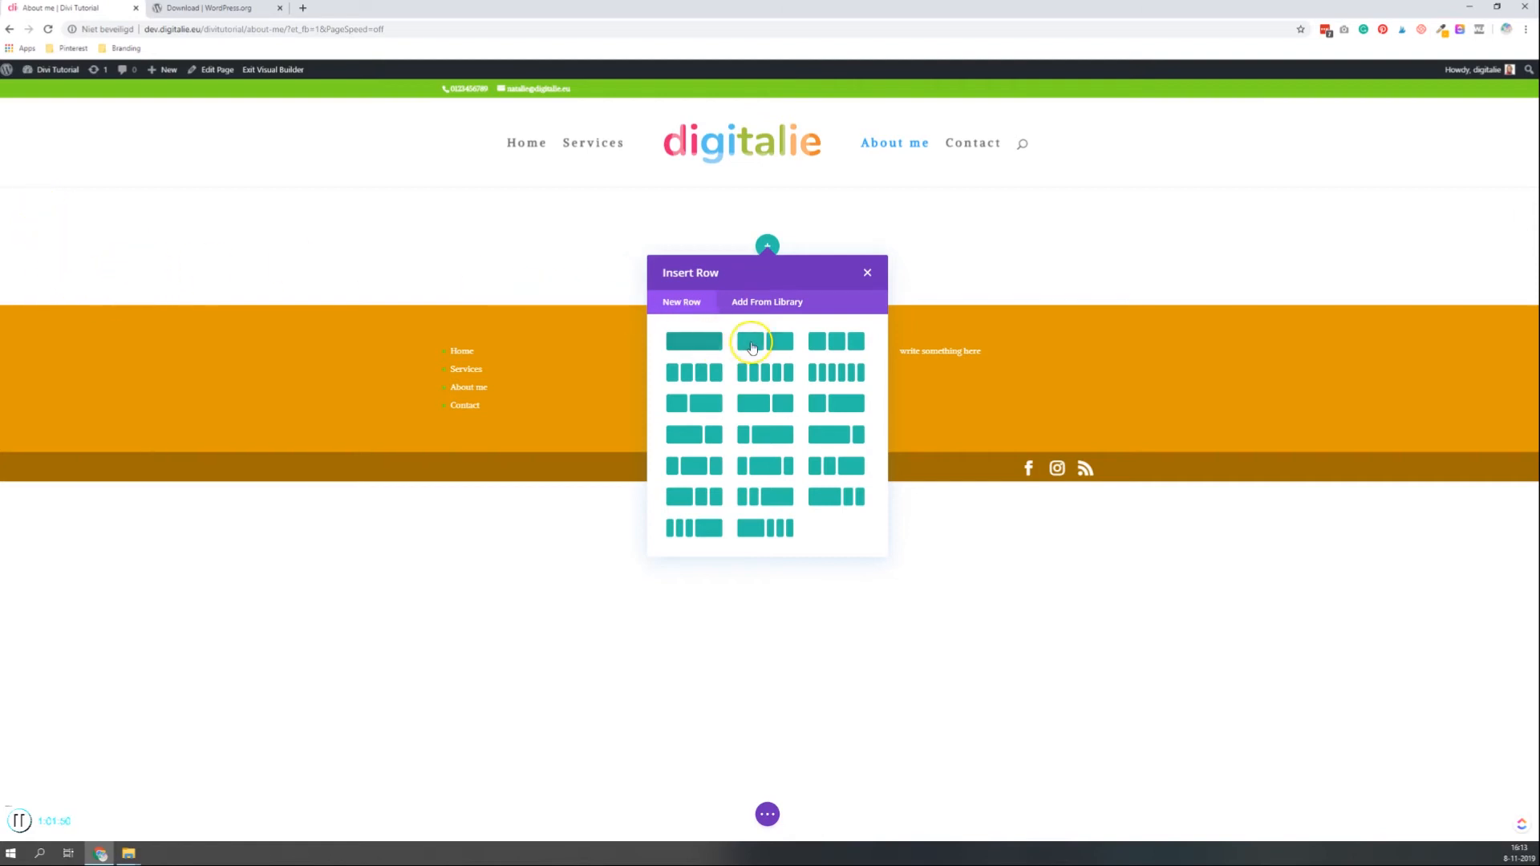
click(706, 347)
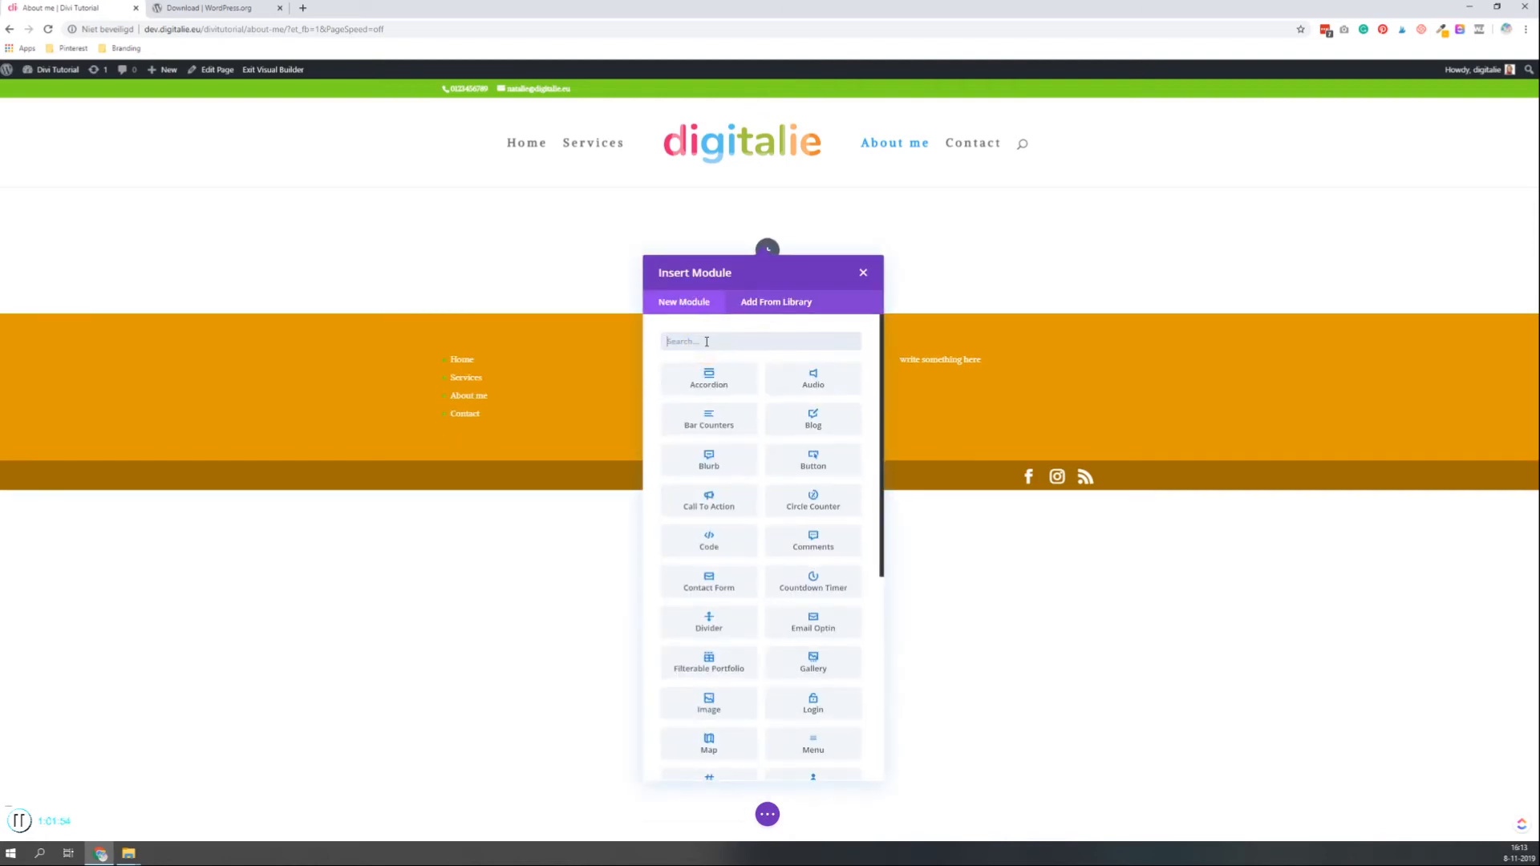
text(te)
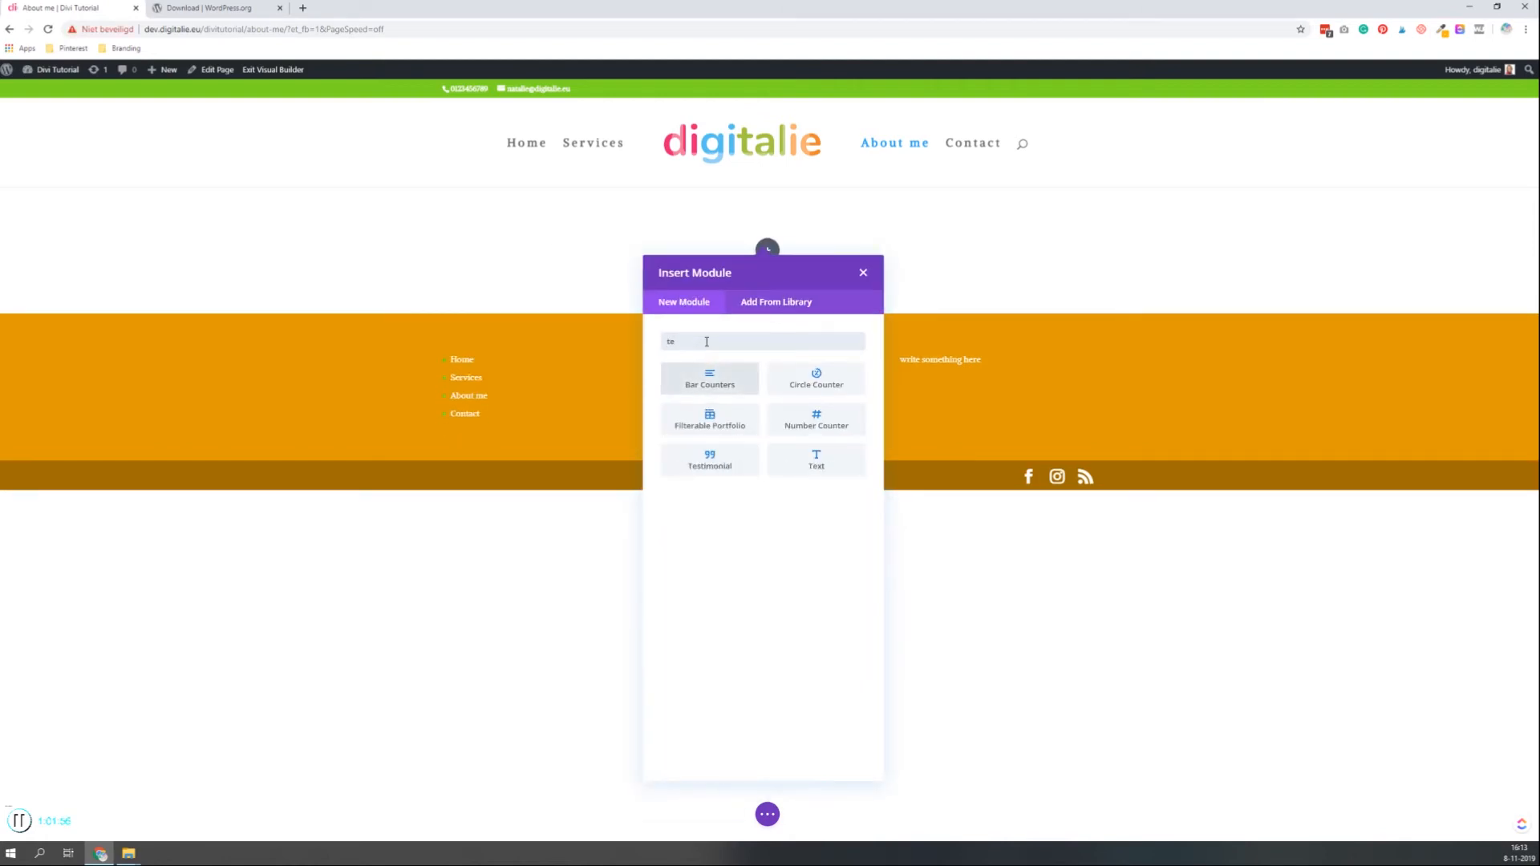
click(817, 463)
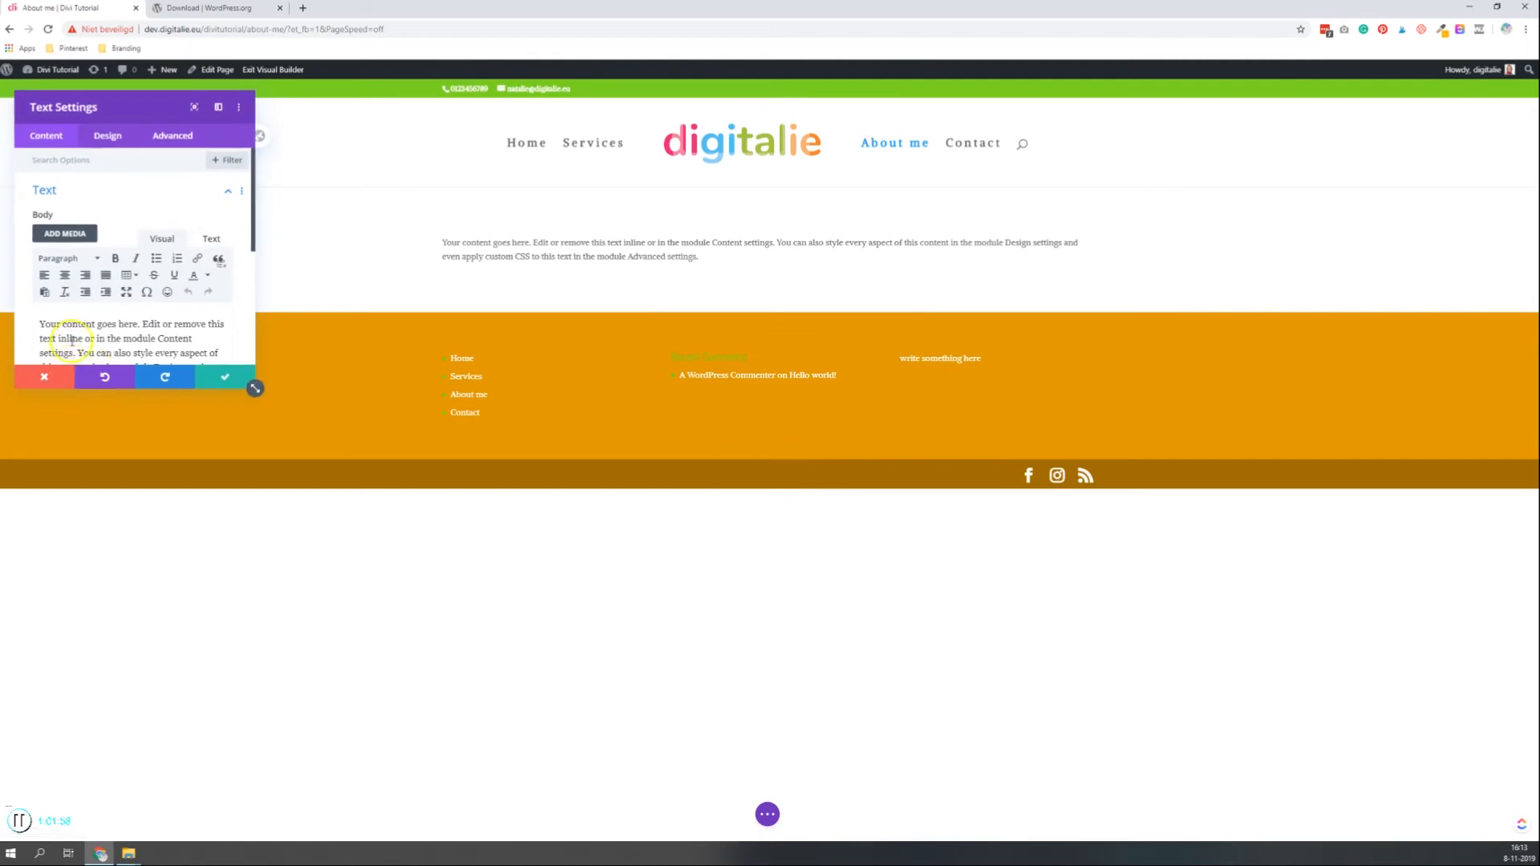
Replace the Text module's placeholder content with "About me" and format it as Heading 1
click(72, 341)
key(ctrl+a)
text(About)
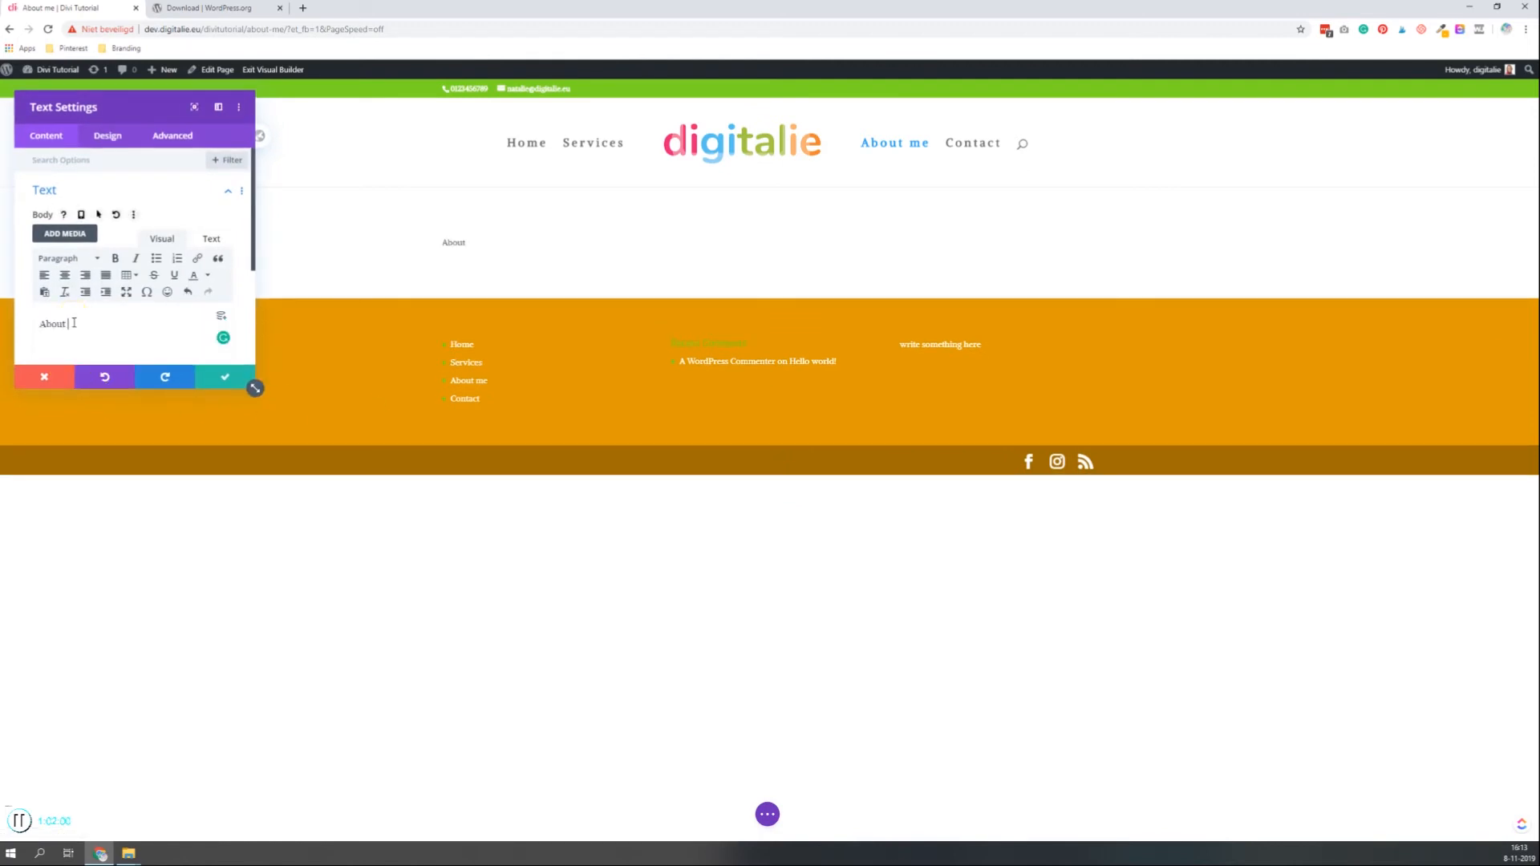
triple_click(84, 328)
click(67, 261)
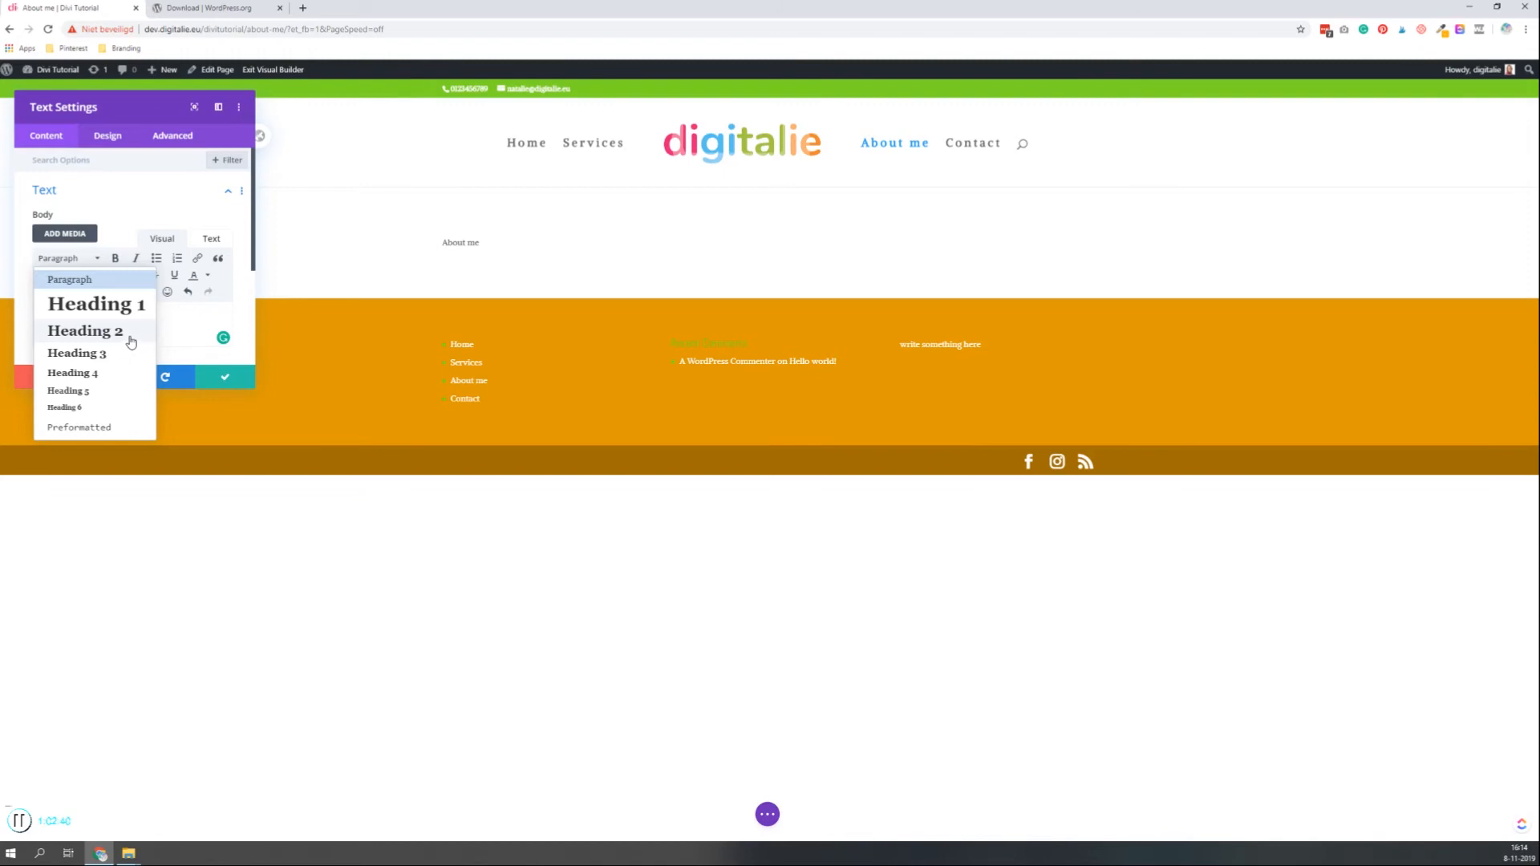
click(101, 320)
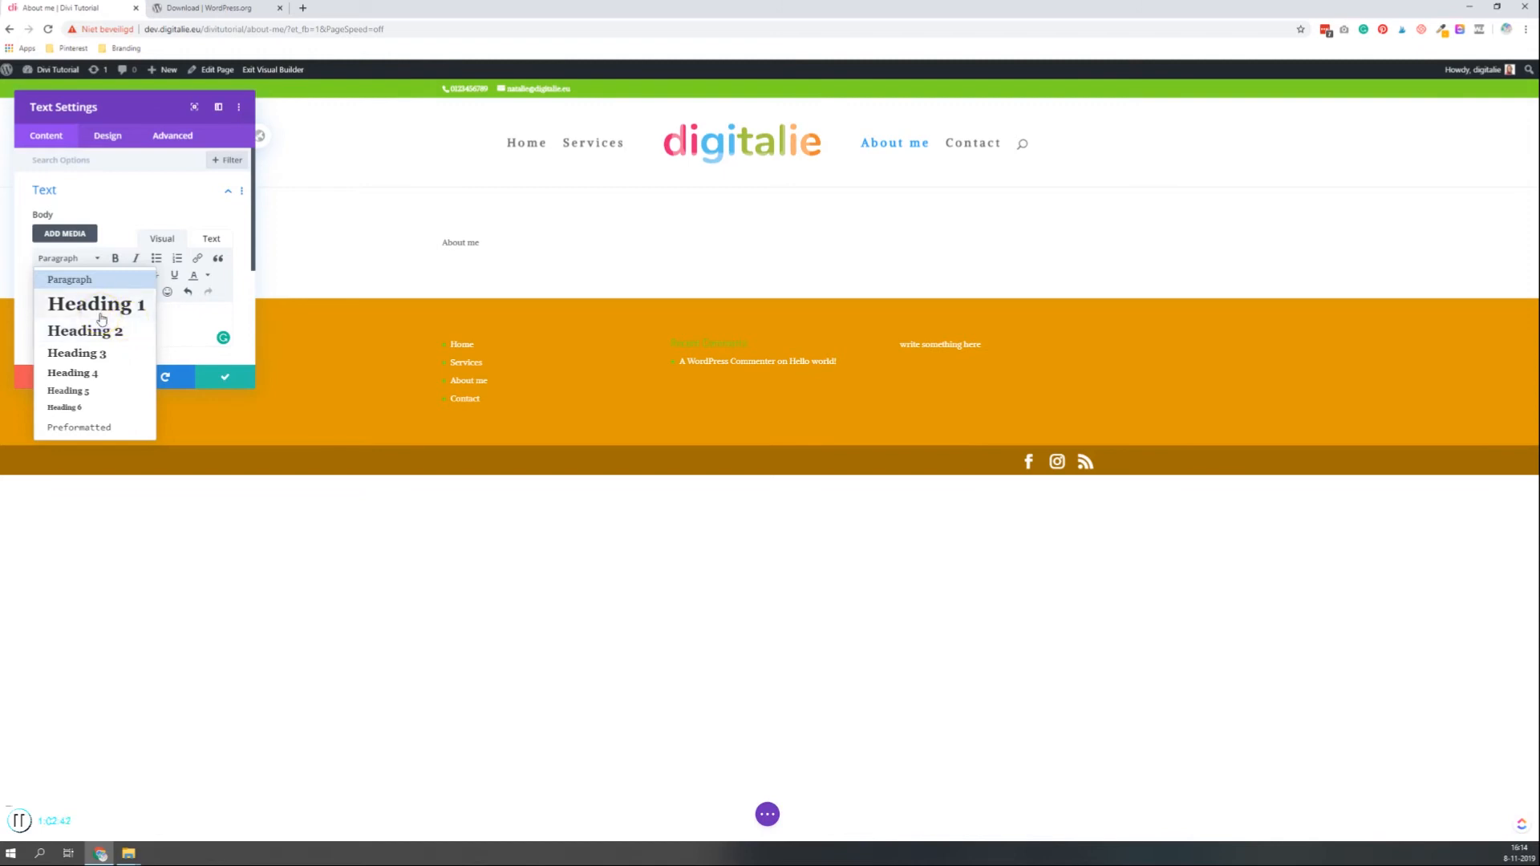
click(101, 318)
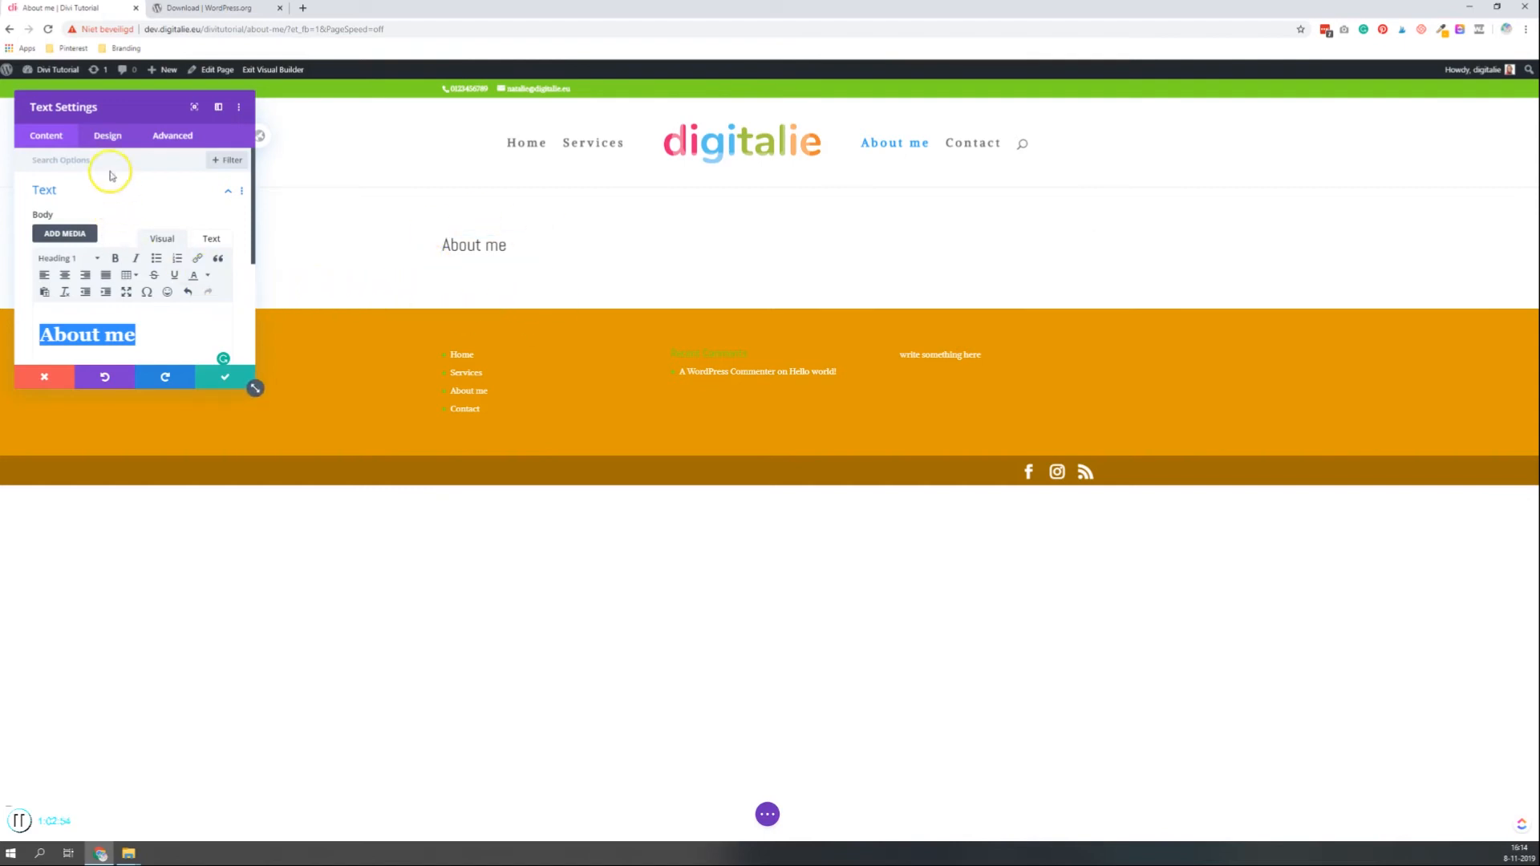
Try Arial as the Text module's H1 heading font, and set the font back to Default
click(103, 137)
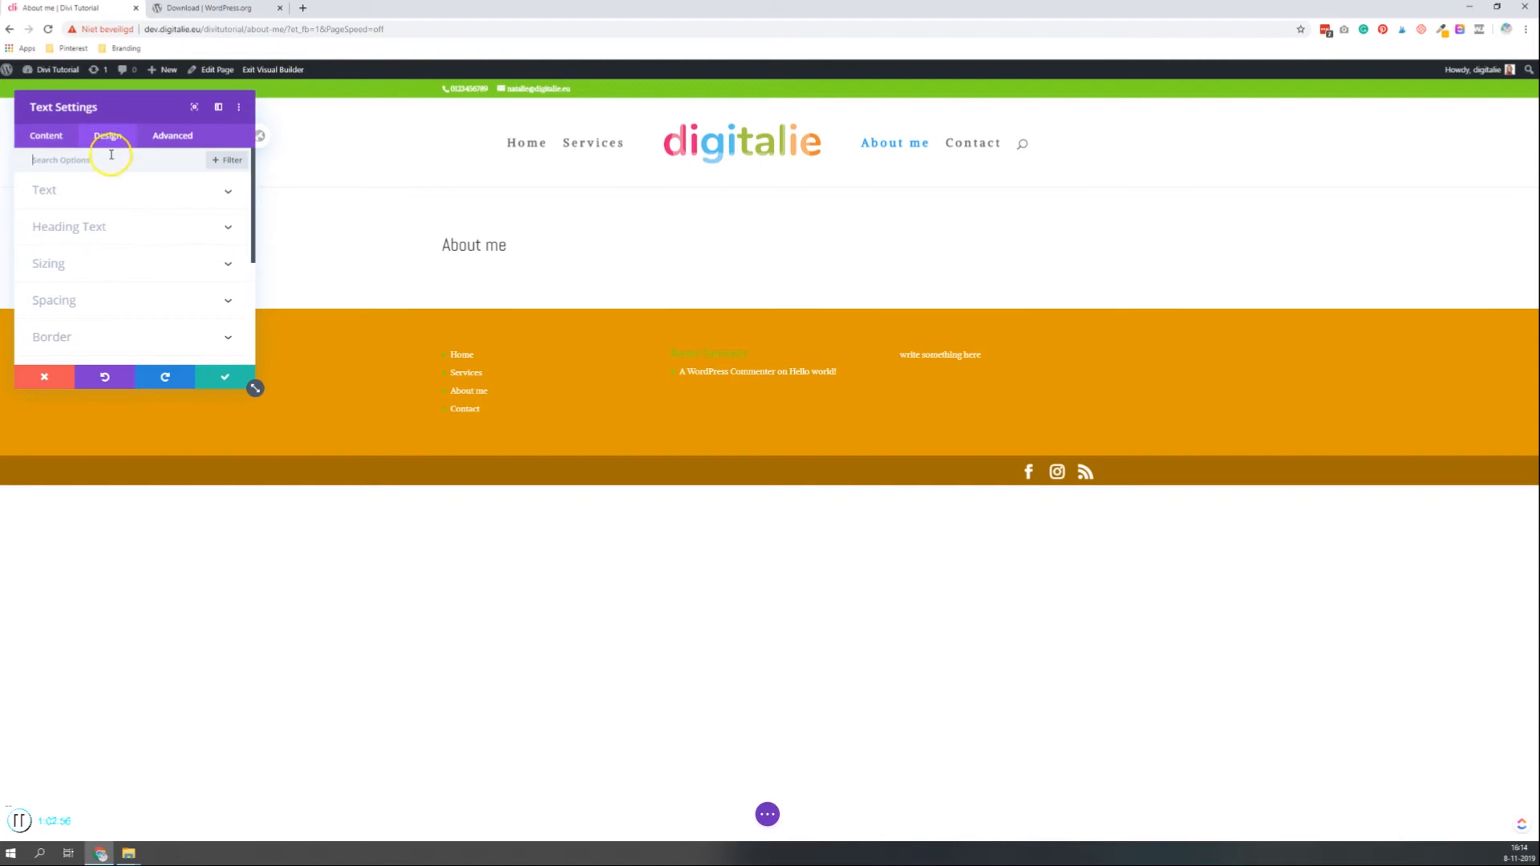
click(112, 228)
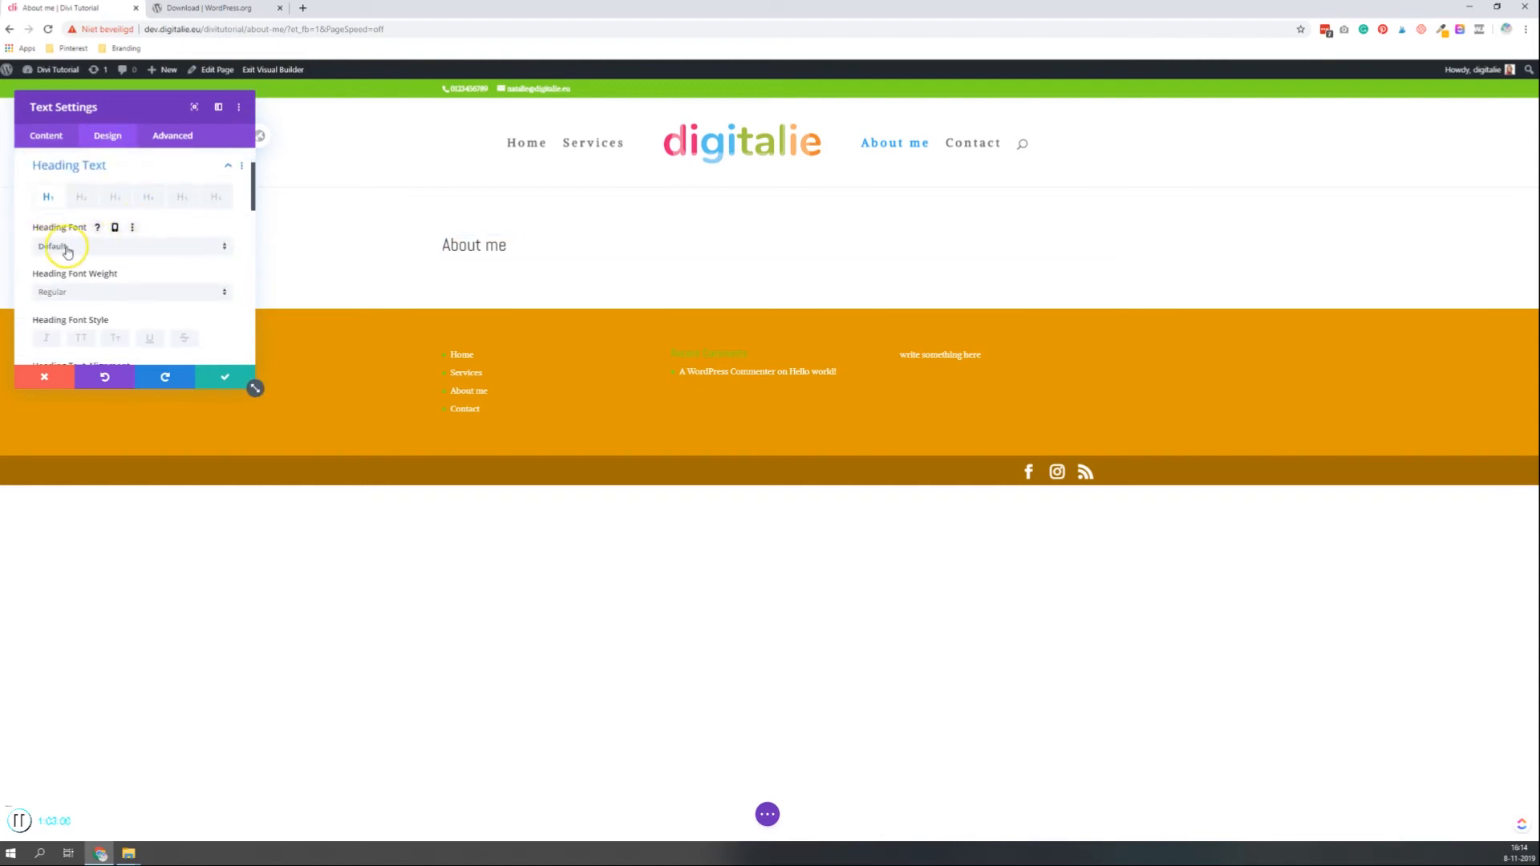
click(66, 250)
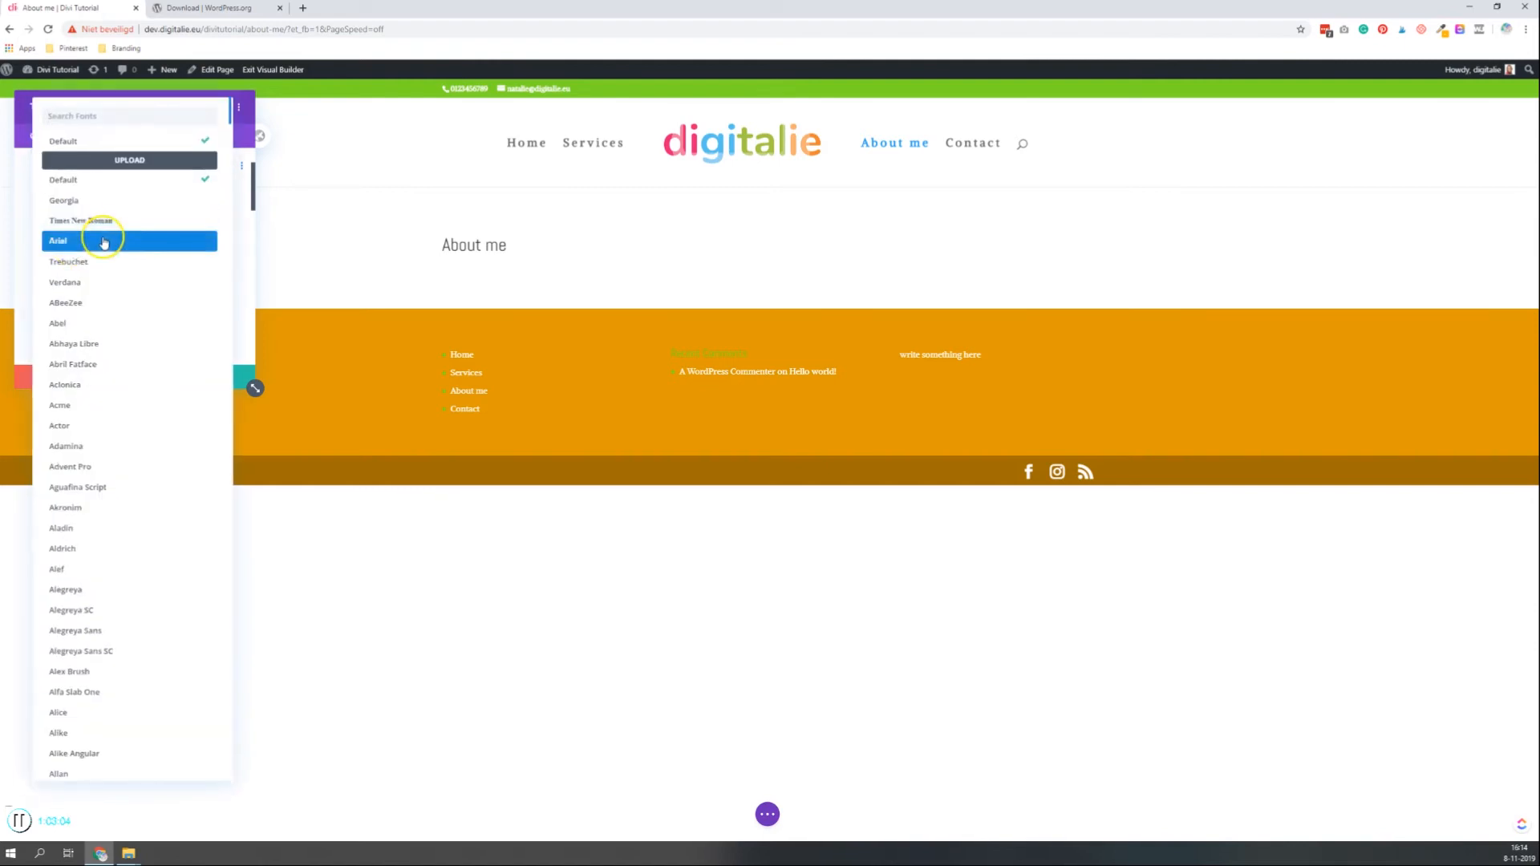
click(103, 241)
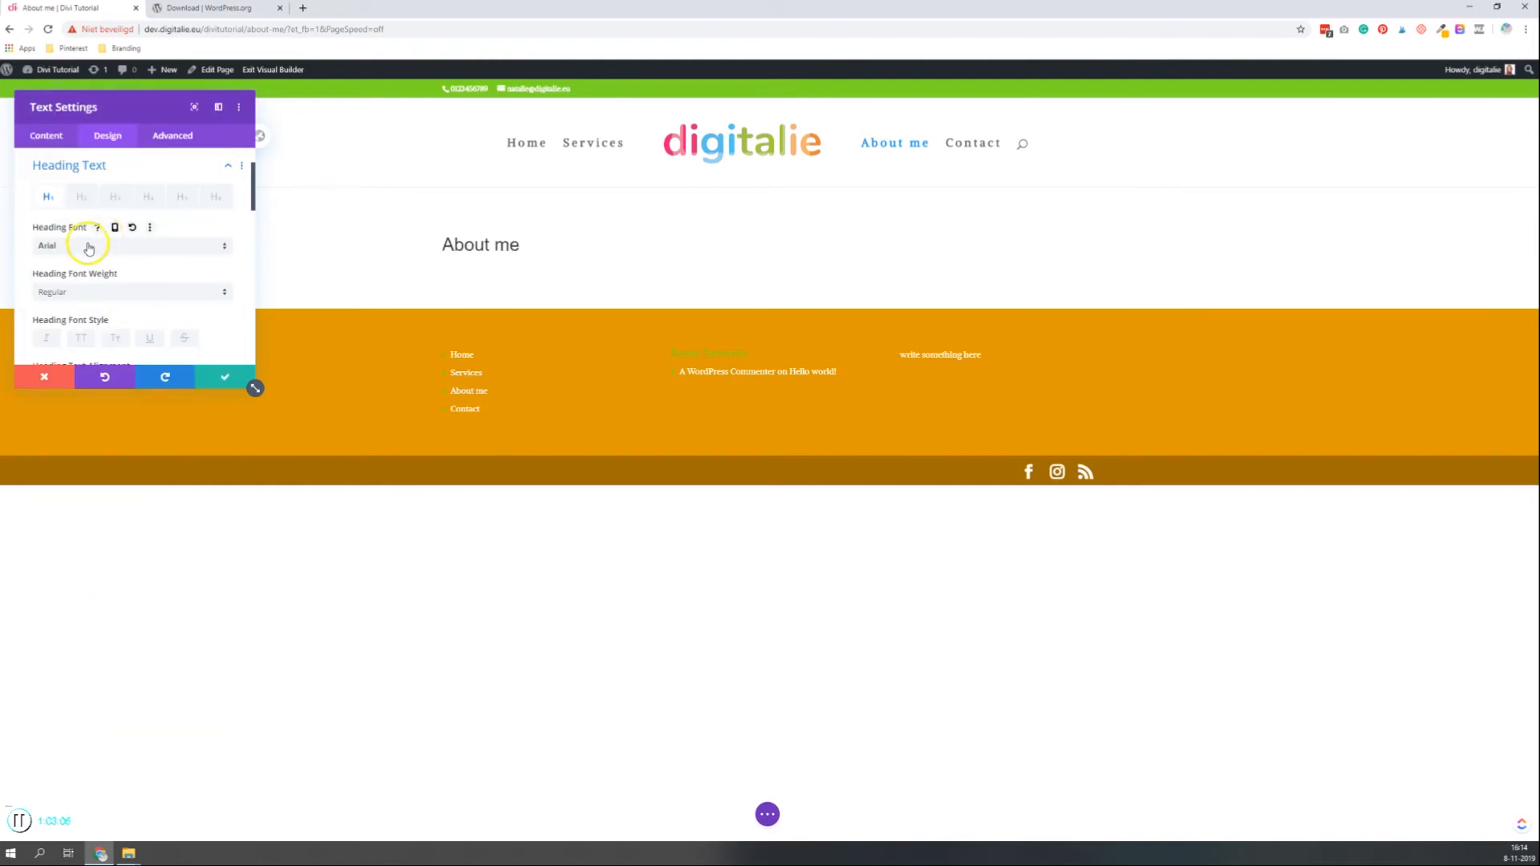
click(89, 249)
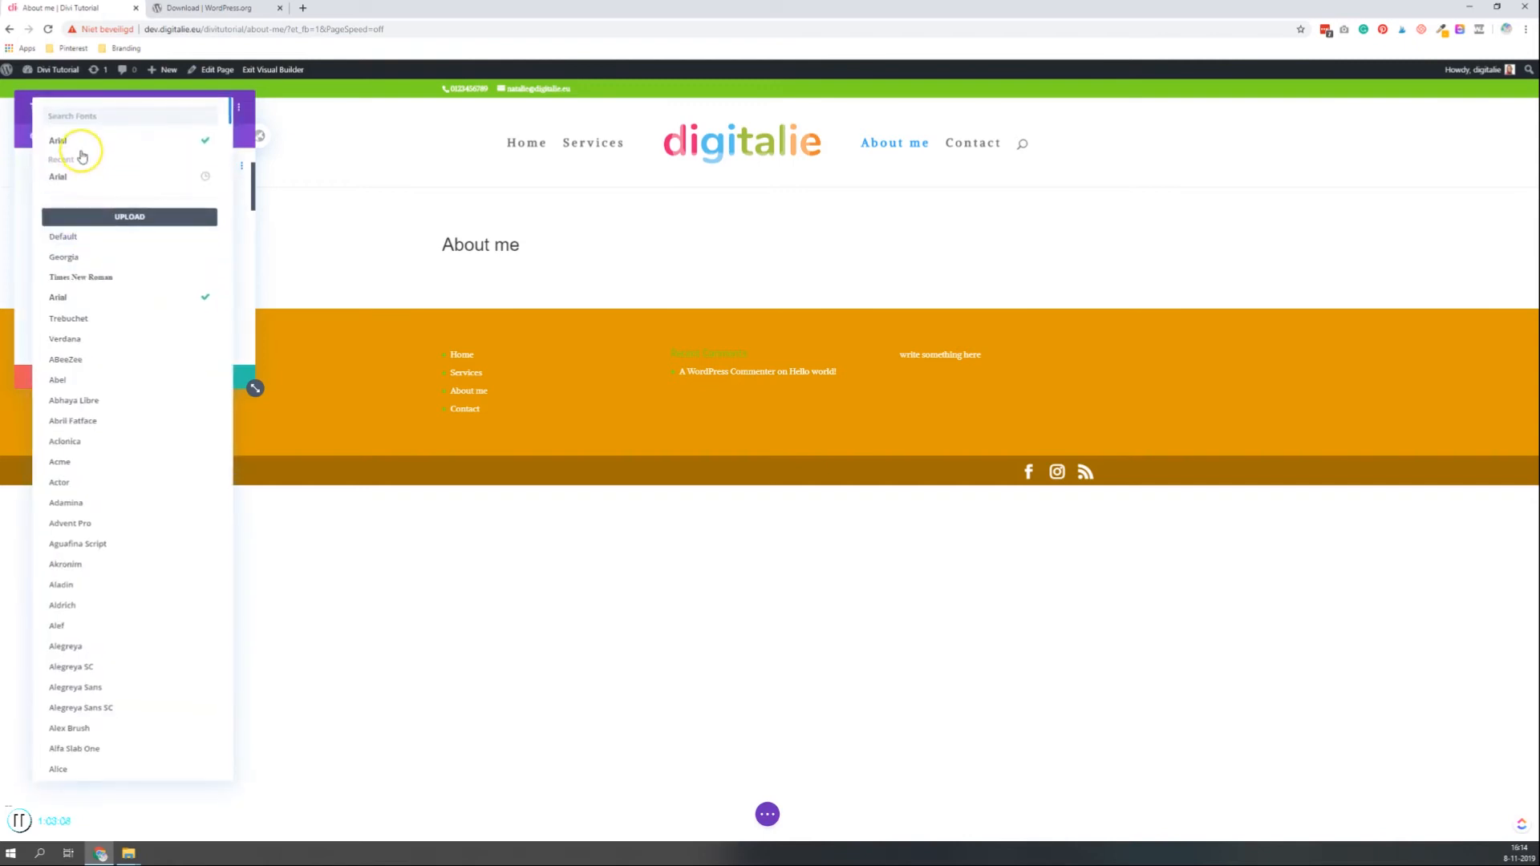
click(90, 237)
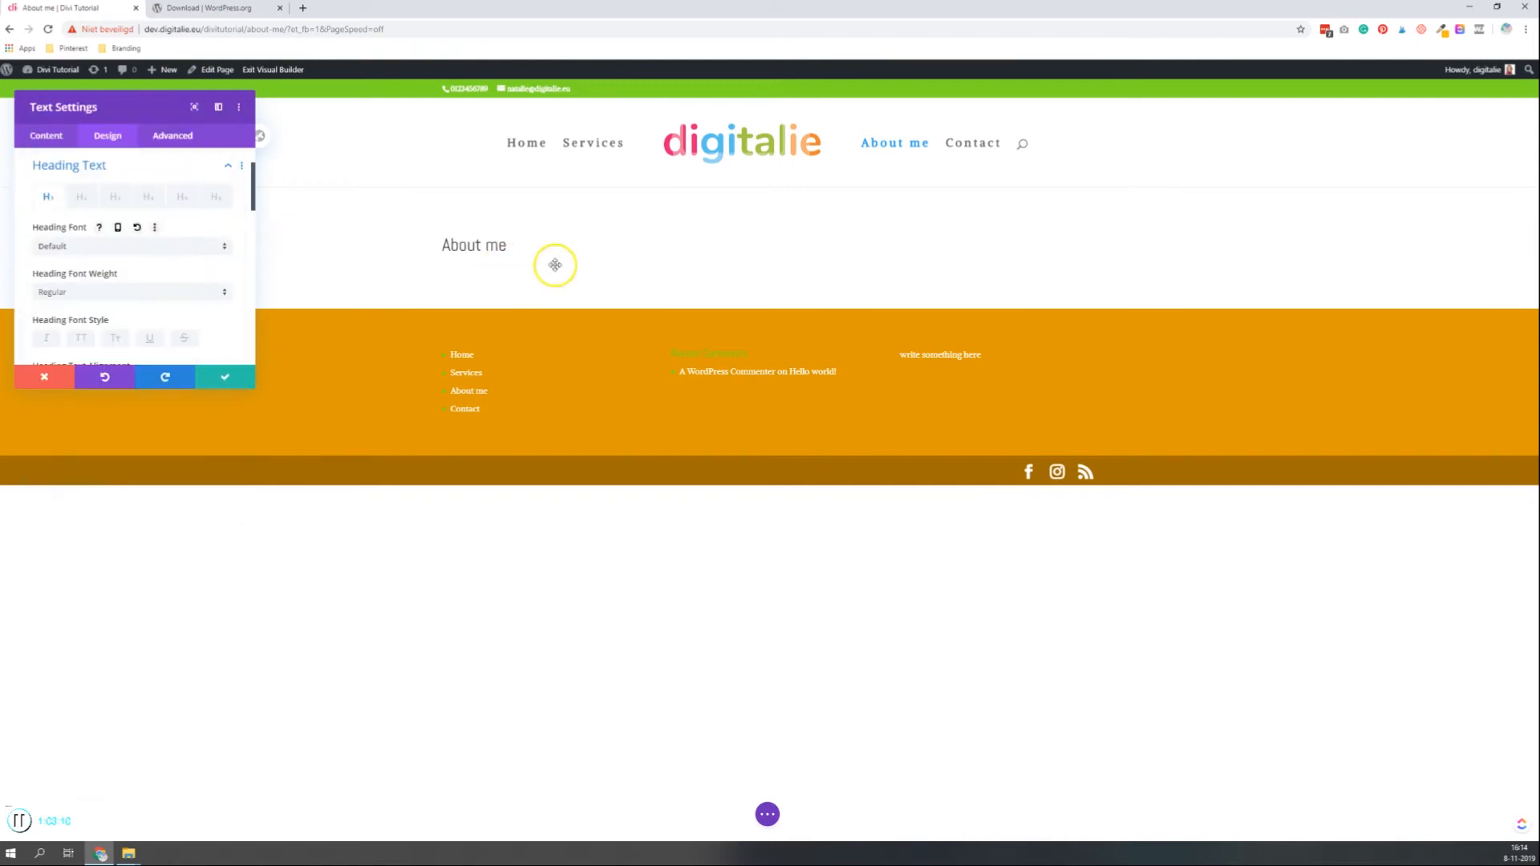
Set the font weight of the Text module's H1 heading to Ultra Bold
click(557, 239)
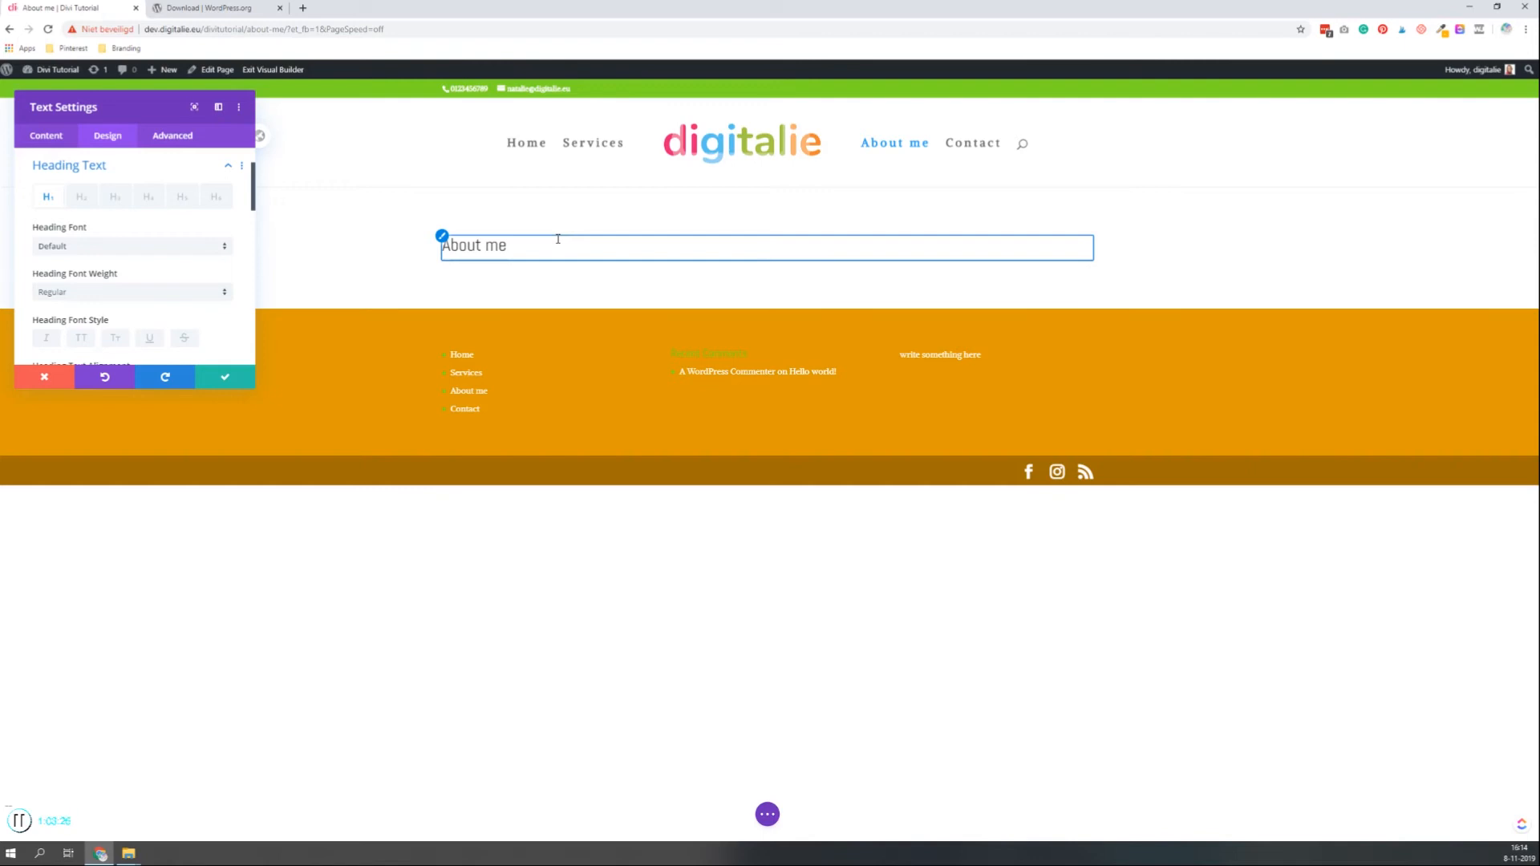
click(131, 292)
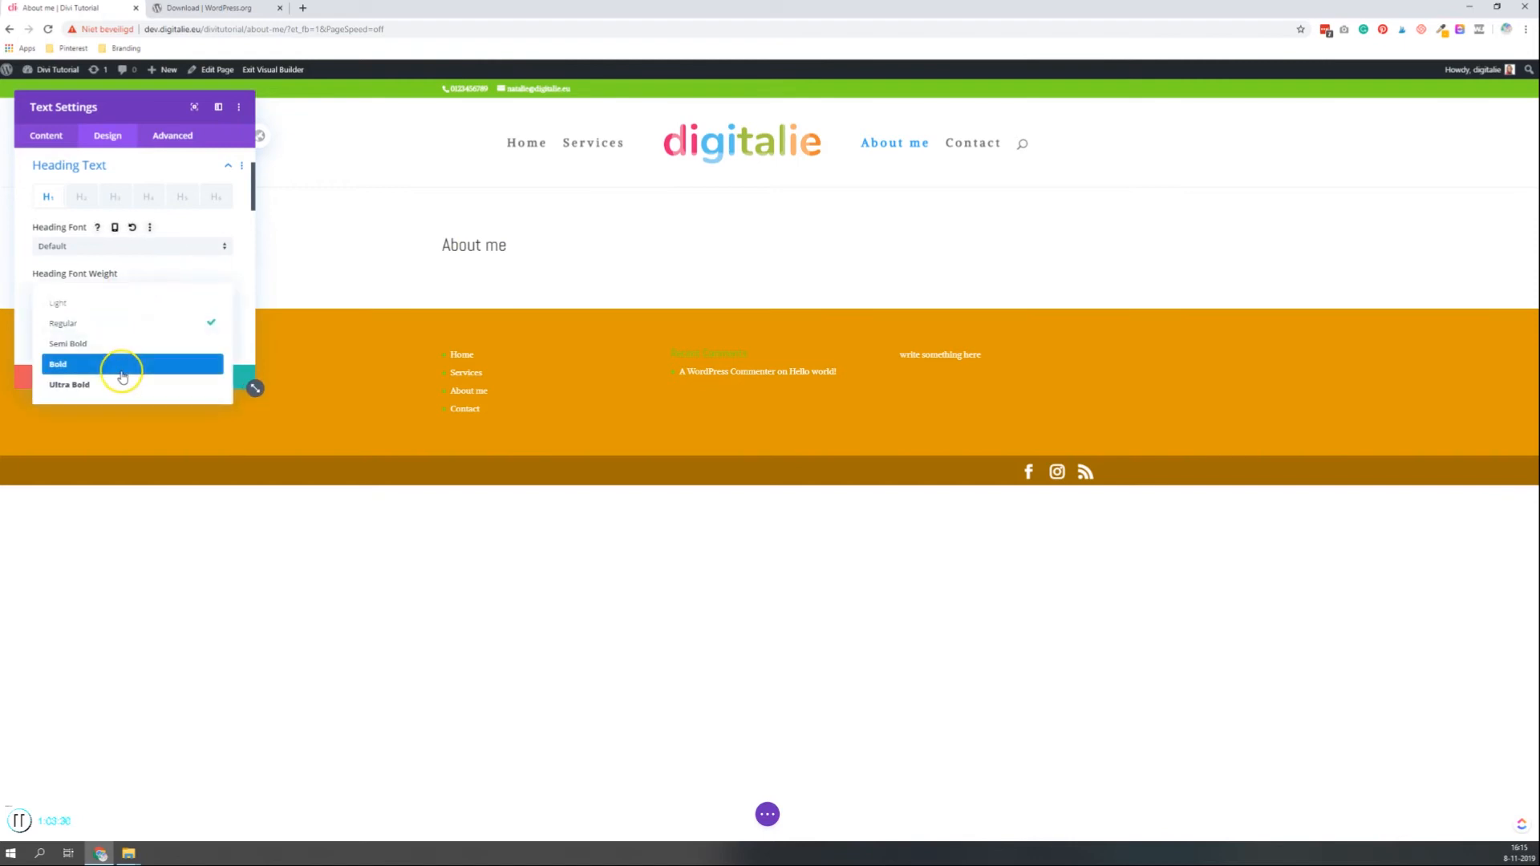
click(122, 384)
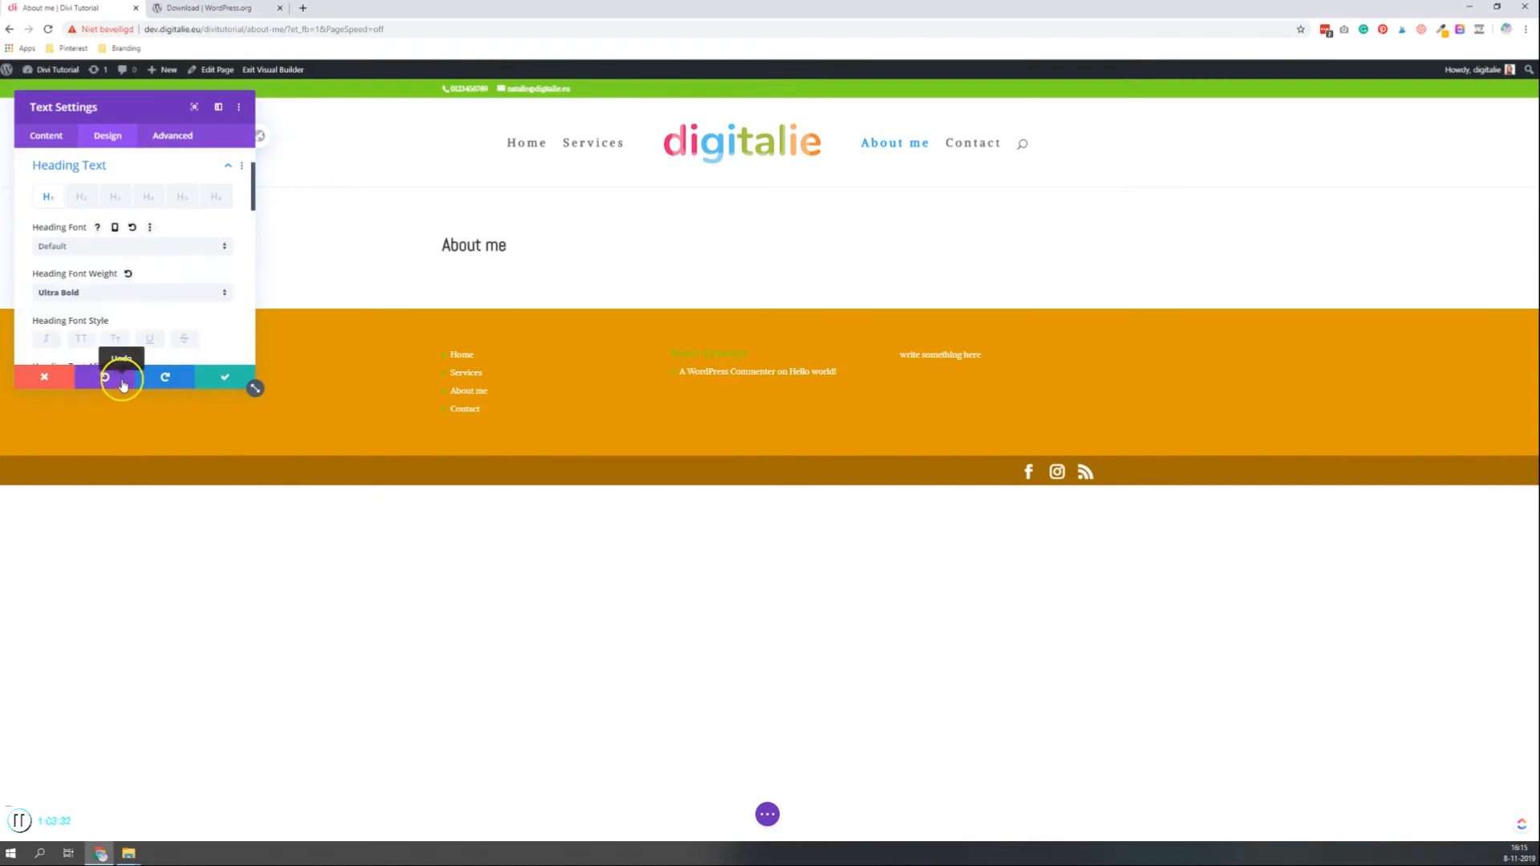
Increase the H1 heading's text size to 50px
scroll(206, 315, down, 3)
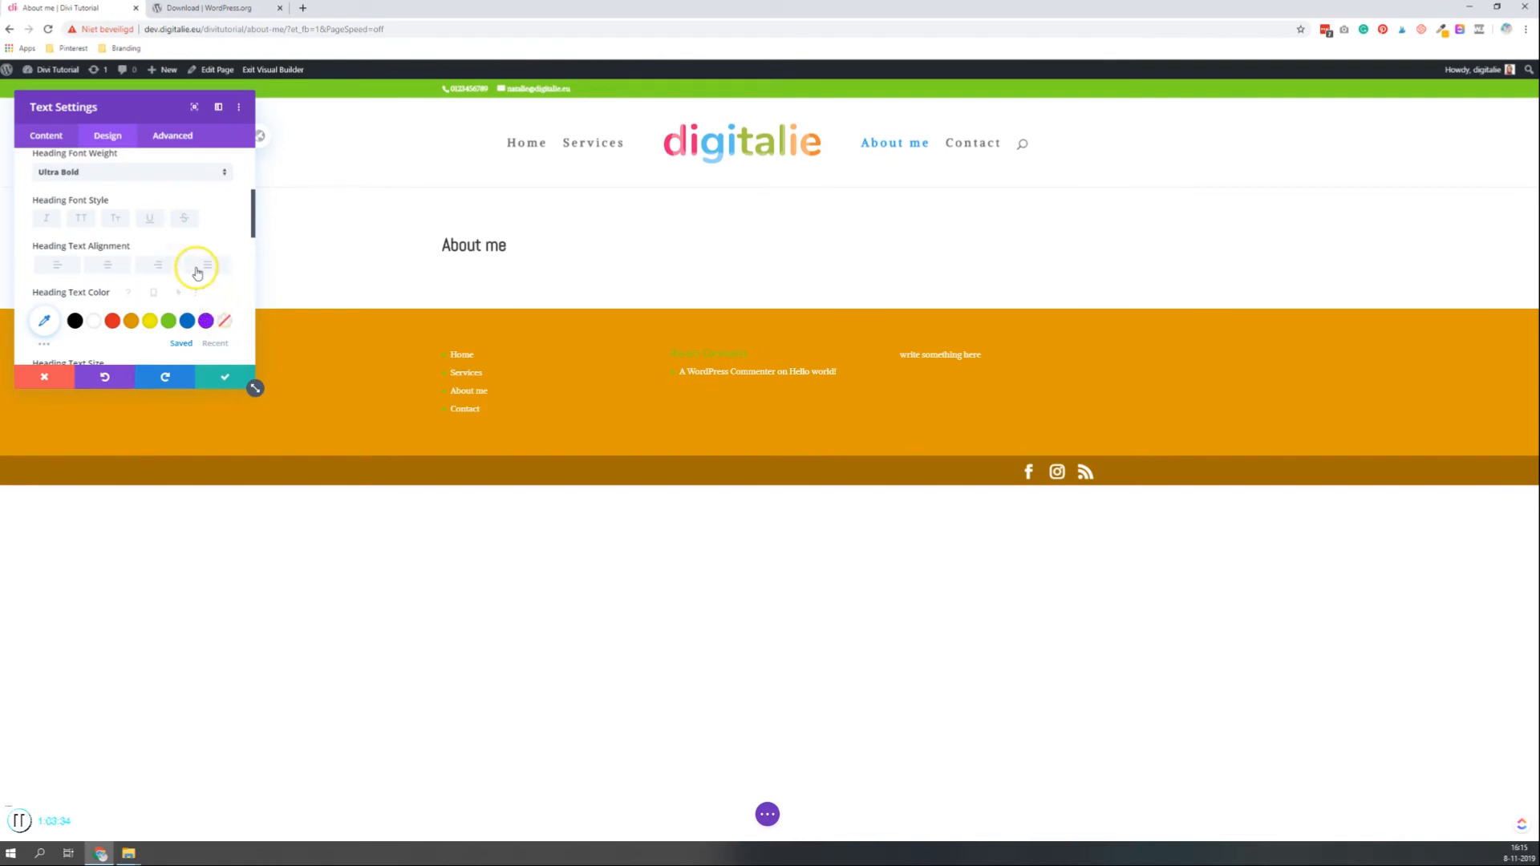
scroll(197, 273, down, 3)
click(227, 260)
click(227, 260)
click(227, 260)
click(227, 259)
click(227, 260)
click(227, 259)
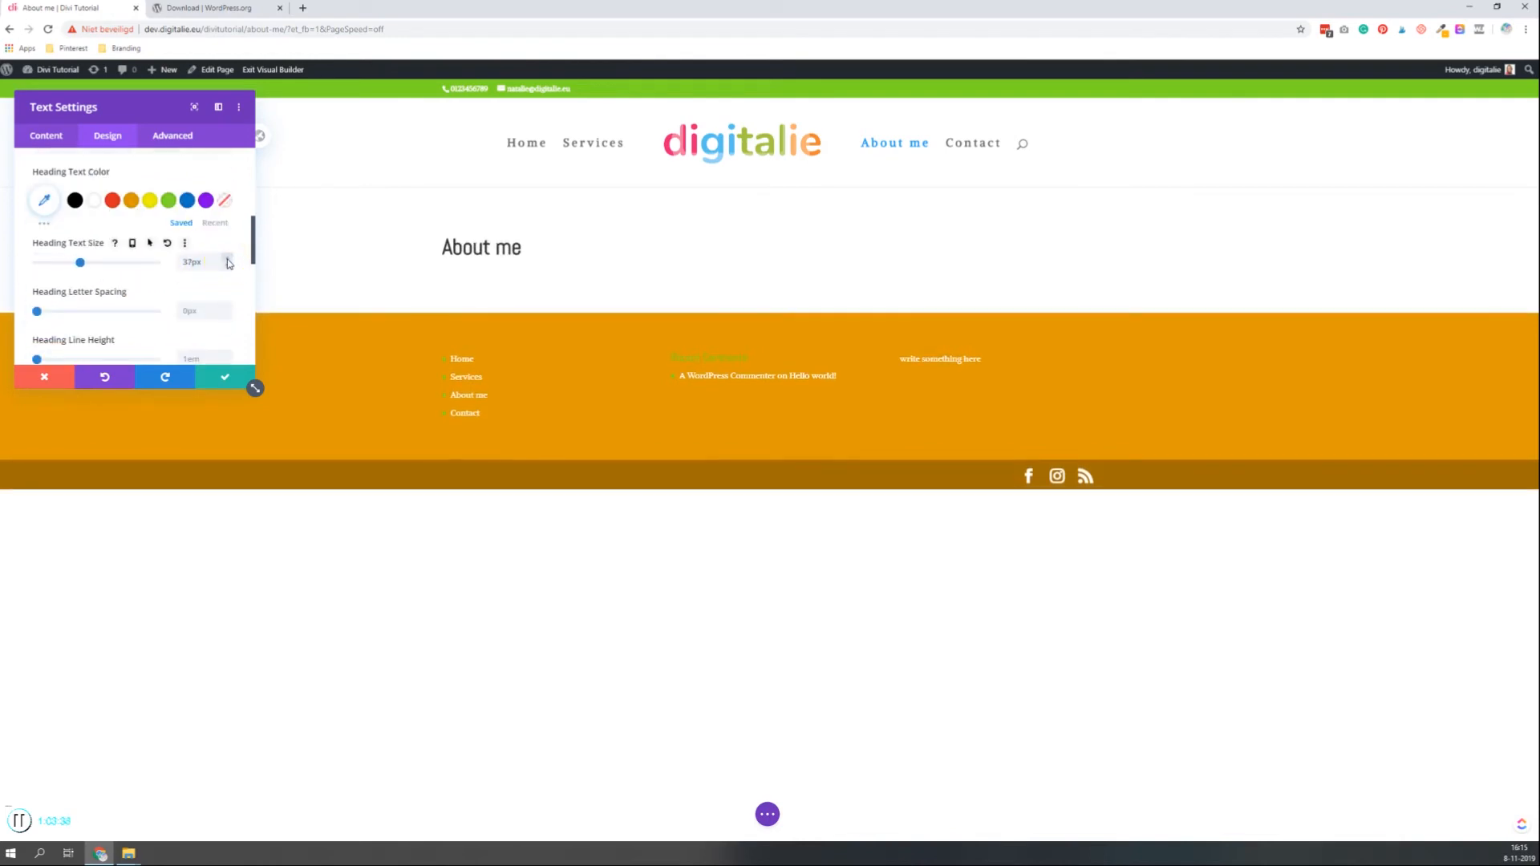
triple_click(227, 260)
triple_click(227, 261)
triple_click(227, 261)
triple_click(227, 260)
click(228, 260)
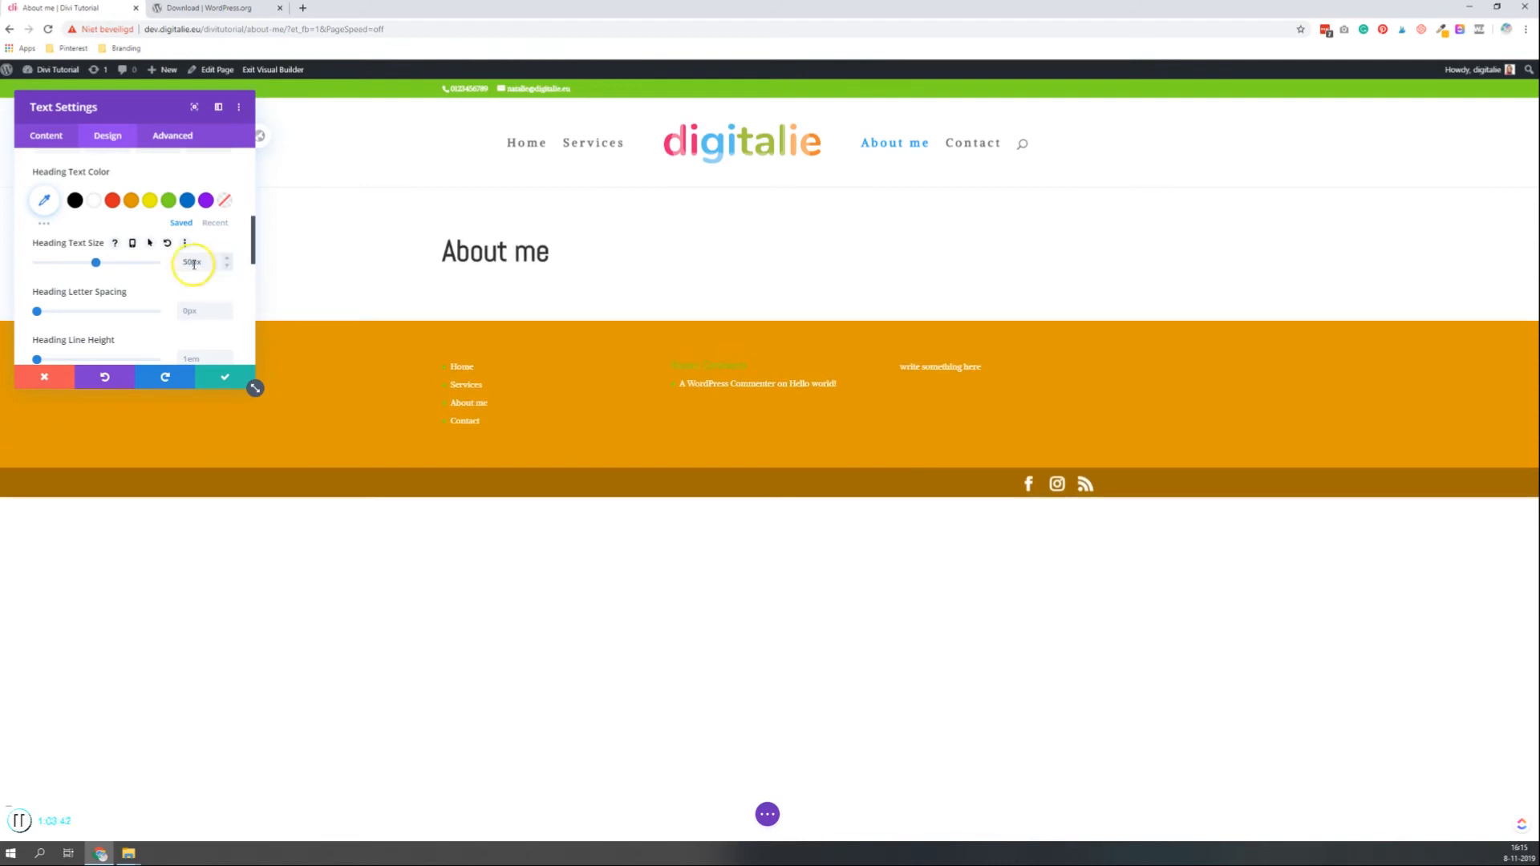
Try red as the H1 heading's text color, and settle on the green swatch
click(113, 202)
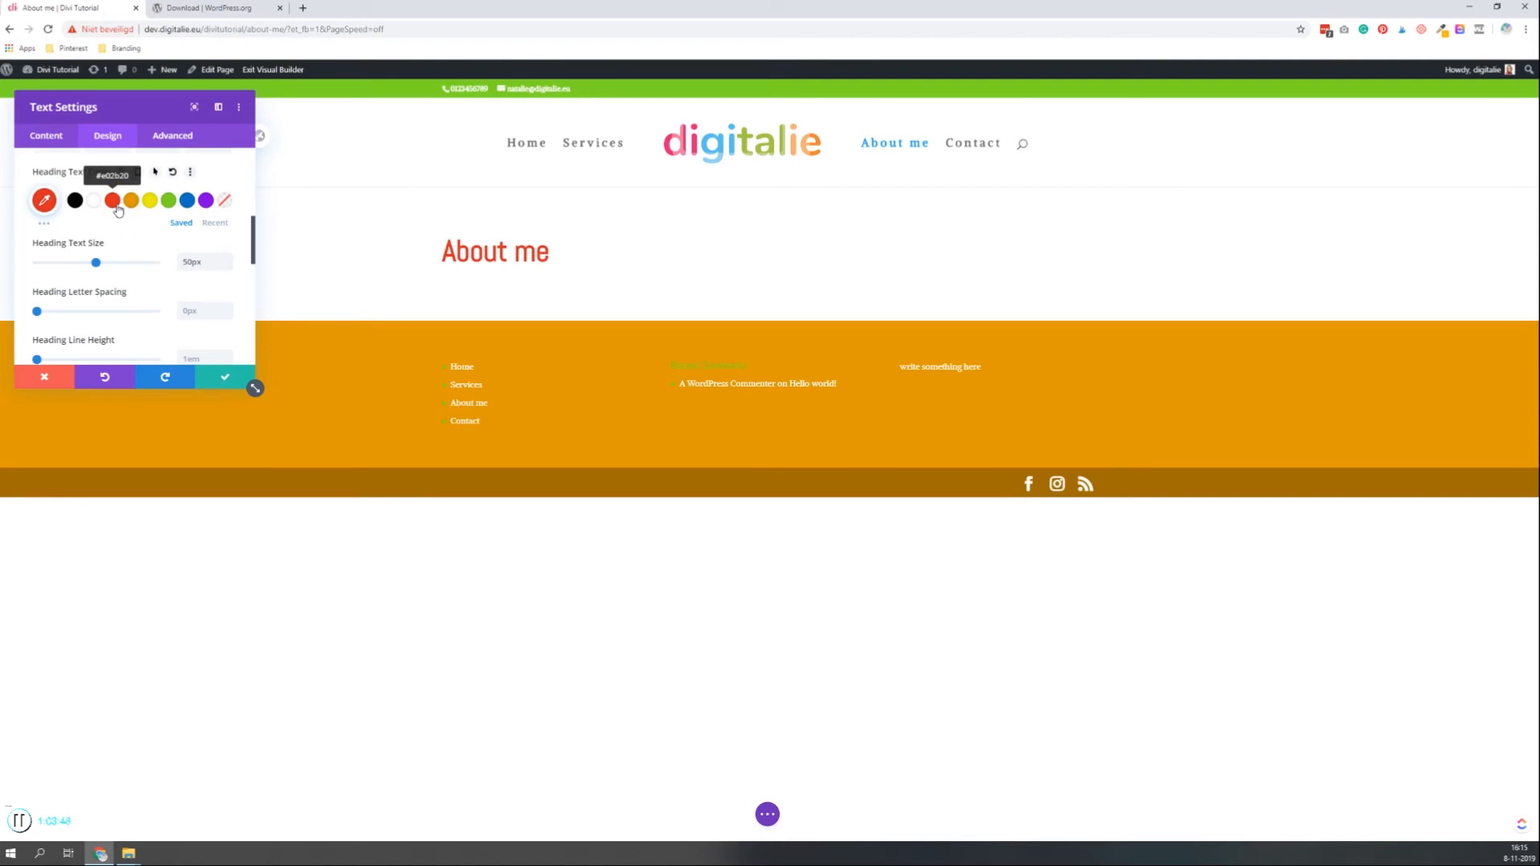
scroll(117, 217, up, 6)
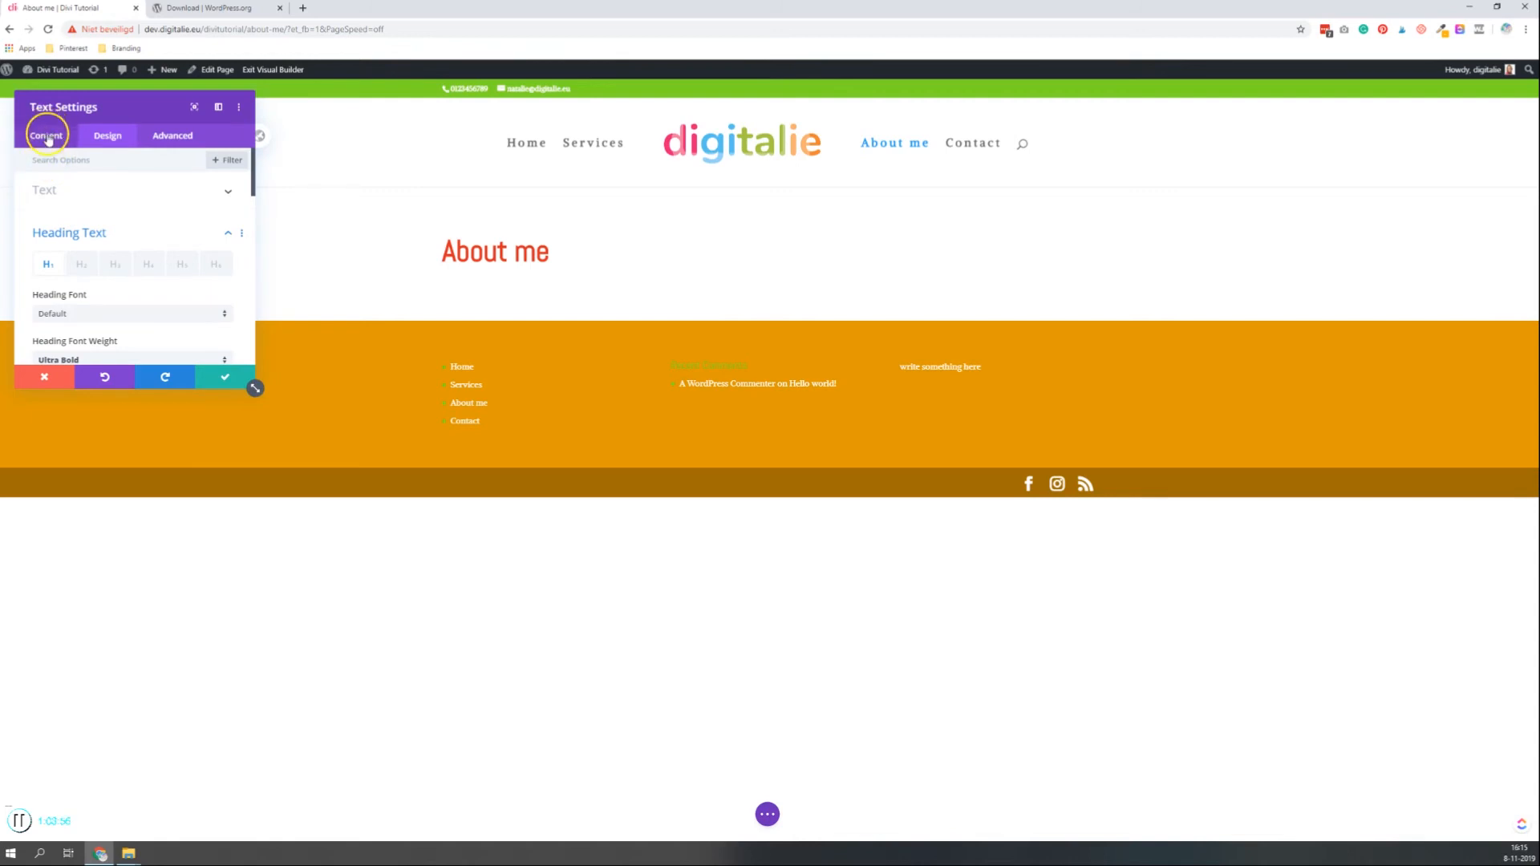
scroll(125, 242, down, 3)
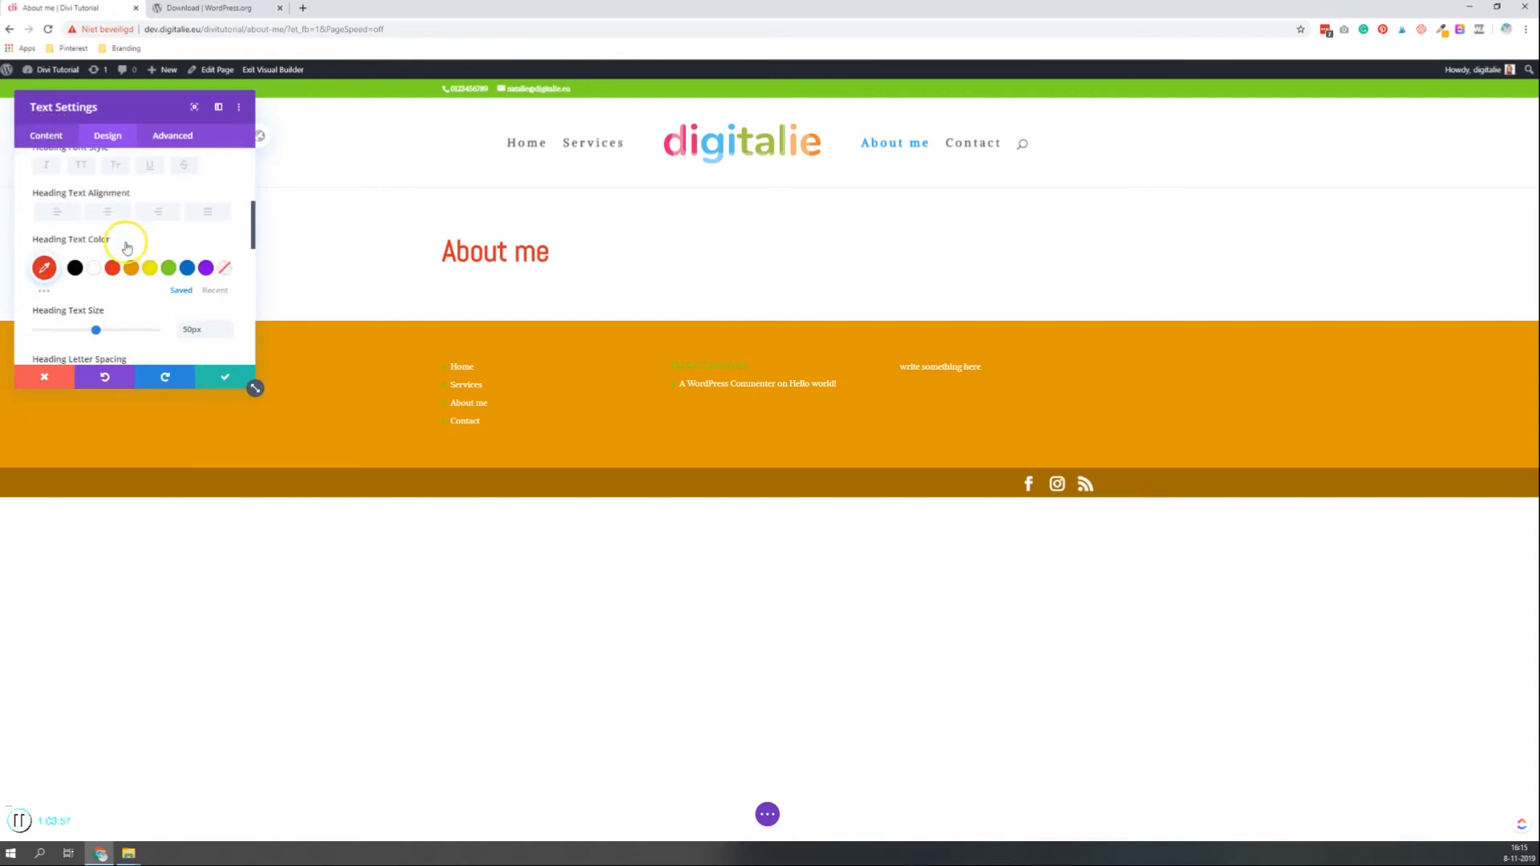
click(163, 270)
Give the Text module a black background color and save the module settings
scroll(202, 266, up, 3)
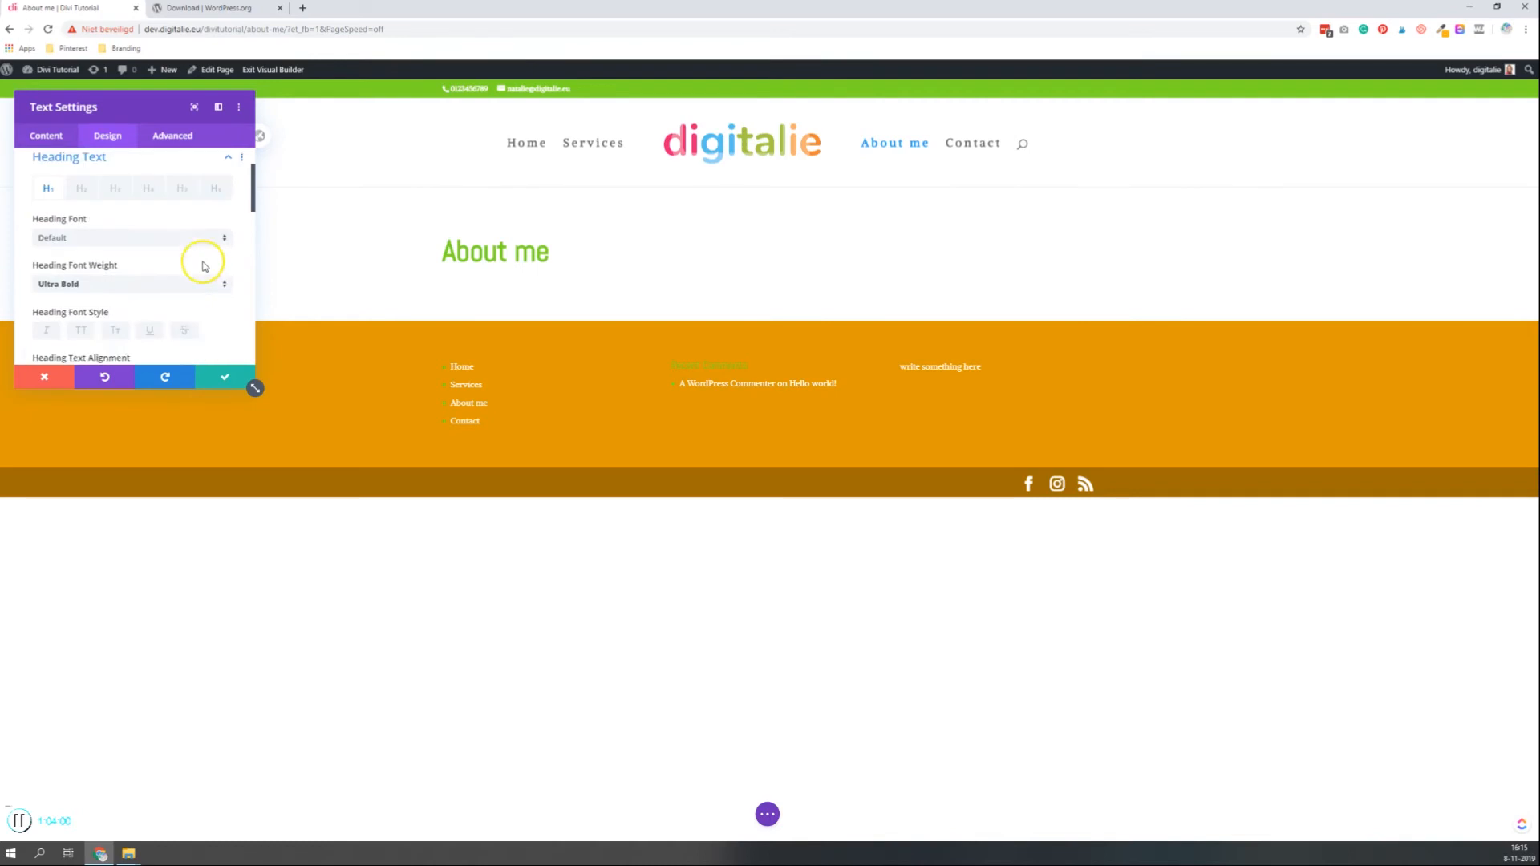
scroll(202, 266, up, 2)
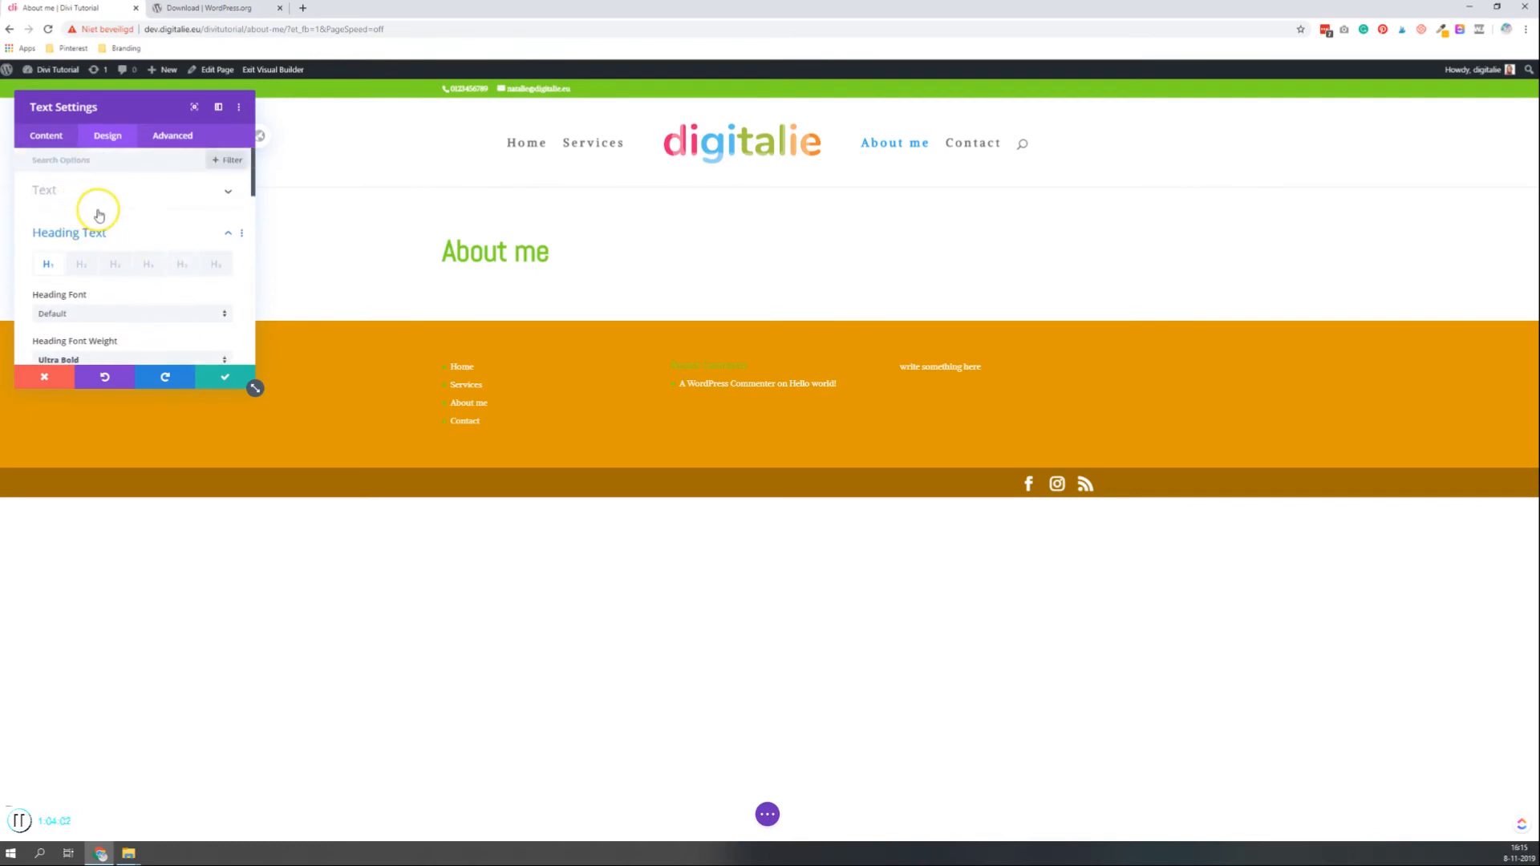
click(116, 231)
click(64, 137)
click(120, 258)
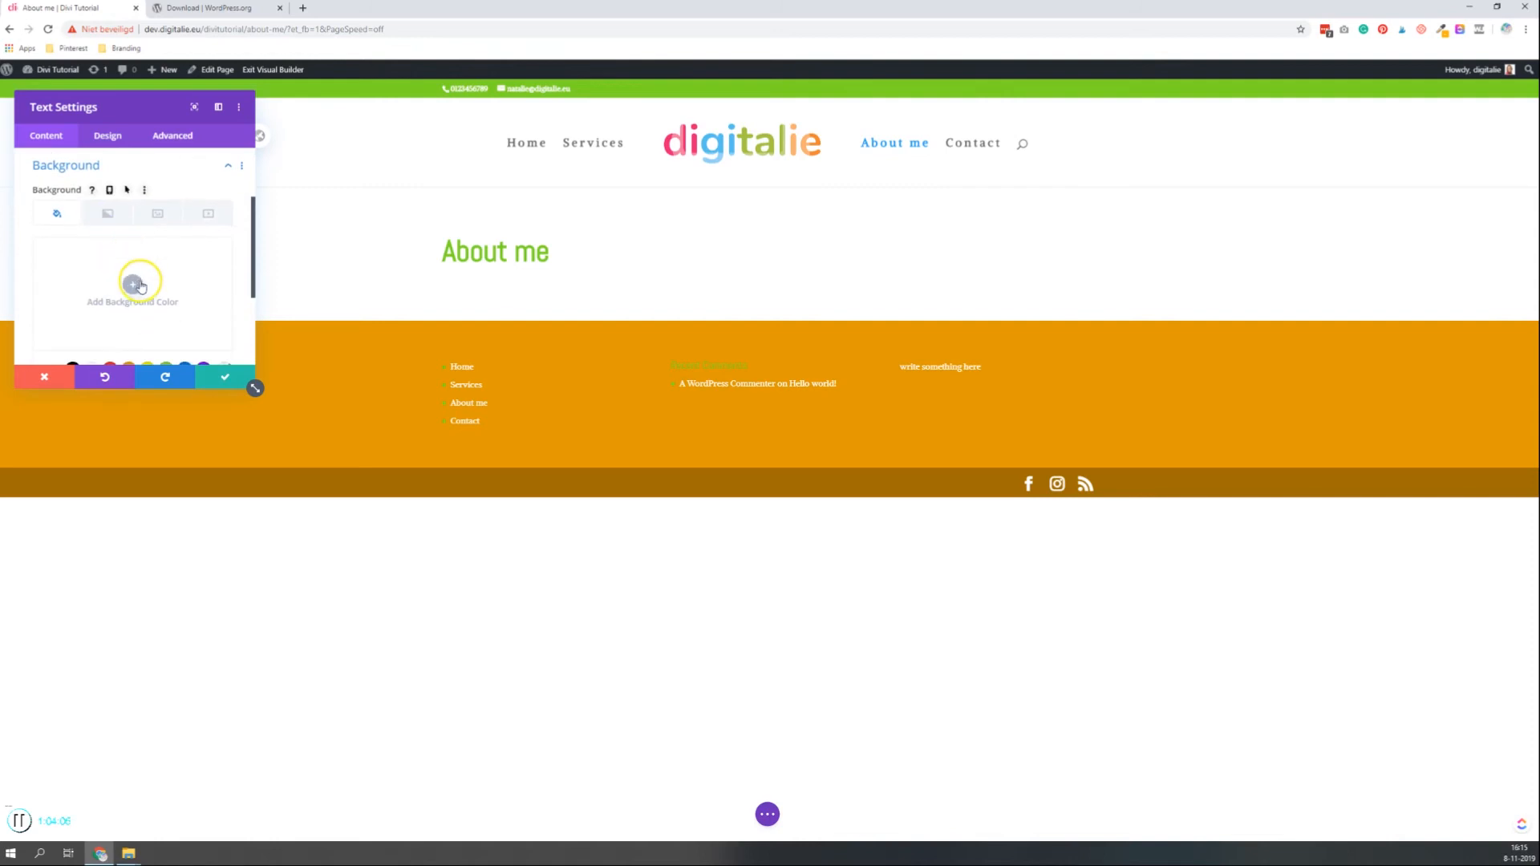
click(134, 285)
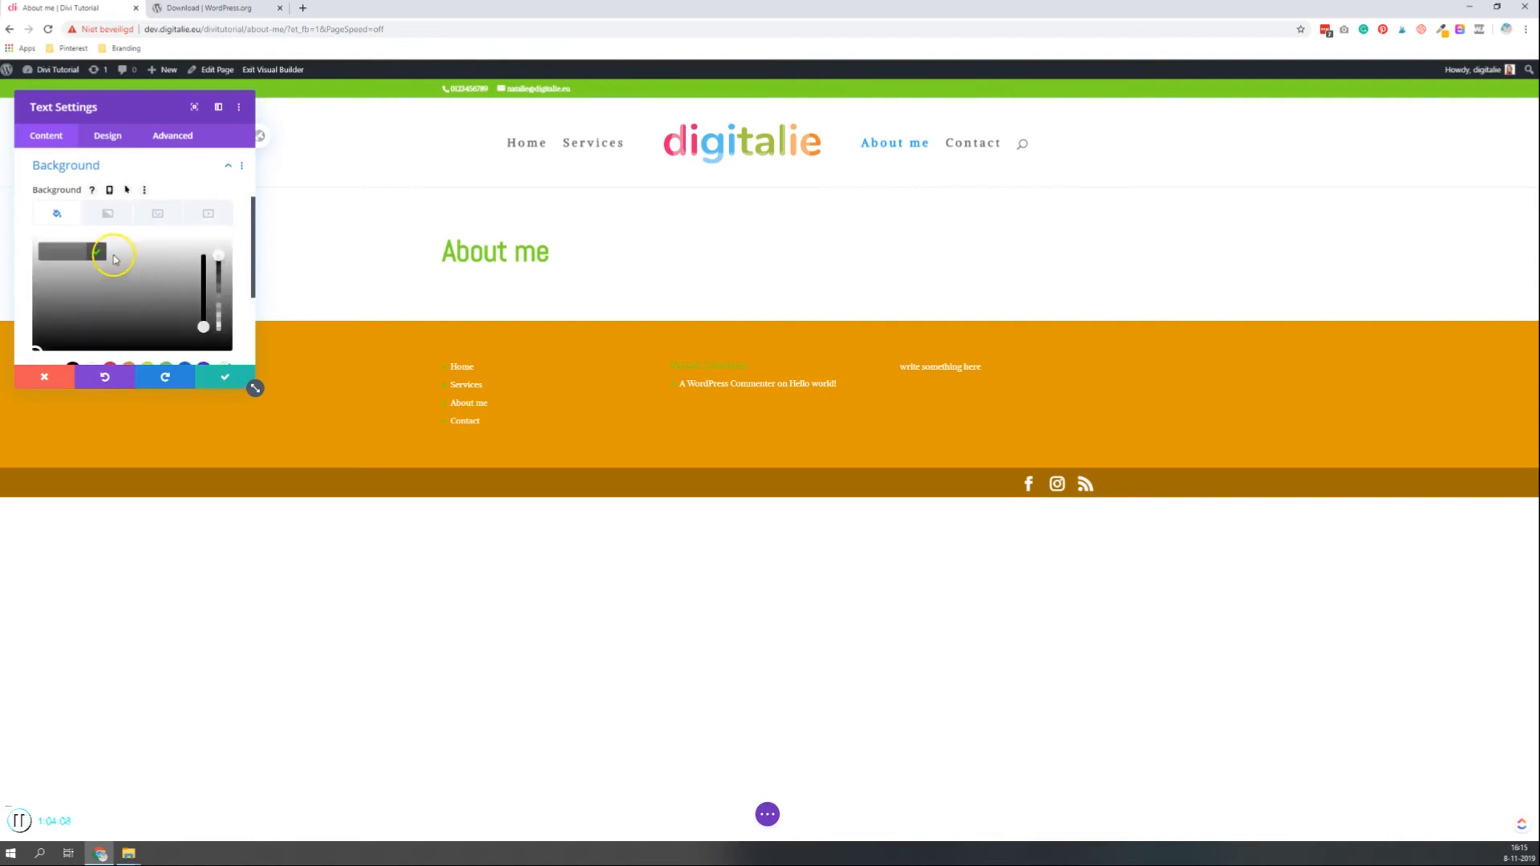
scroll(113, 259, down, 2)
click(73, 249)
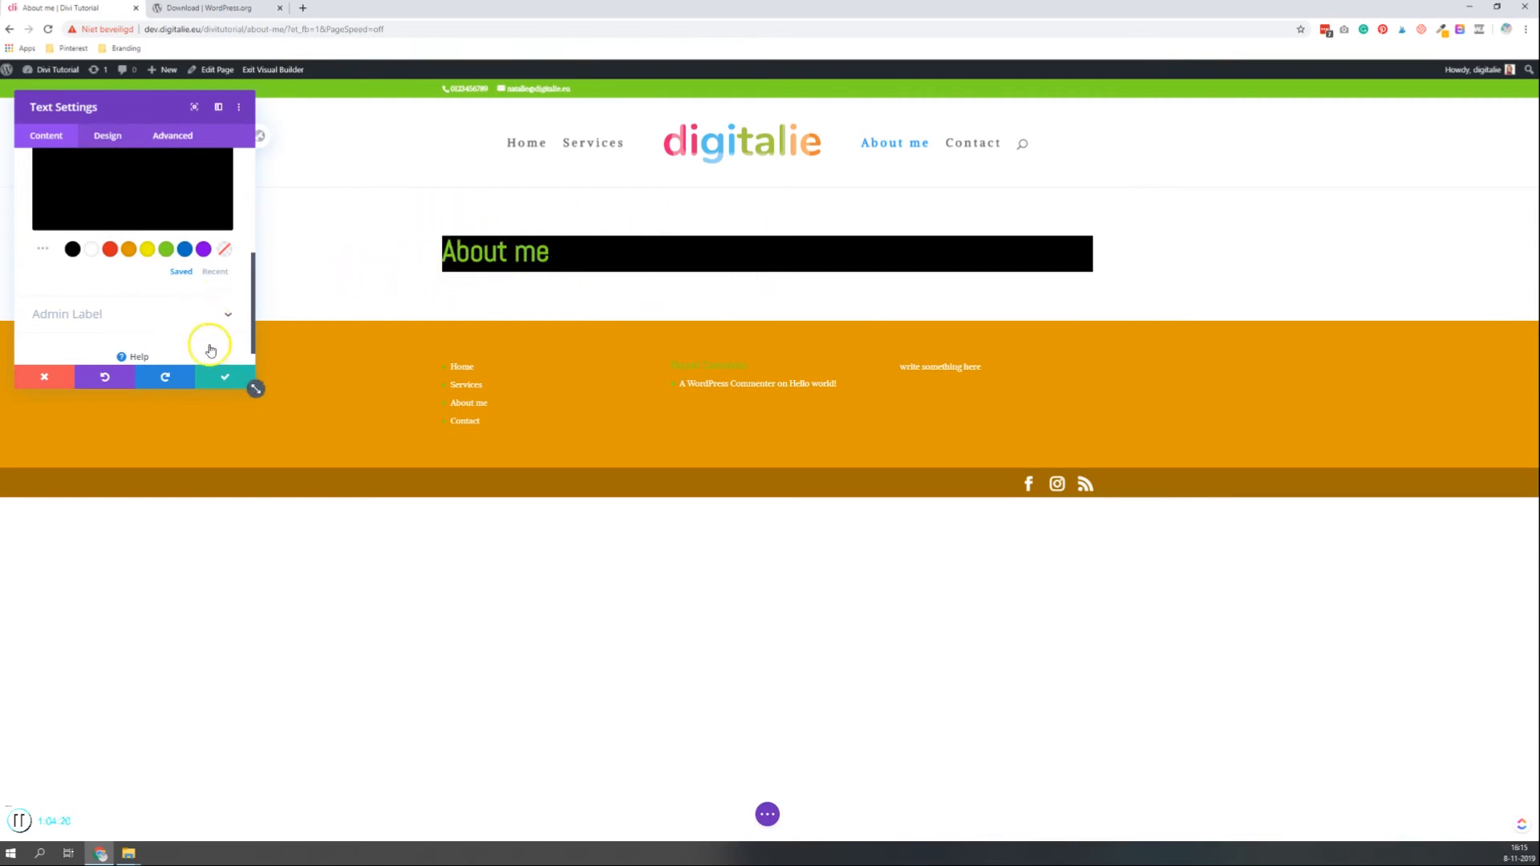
click(215, 375)
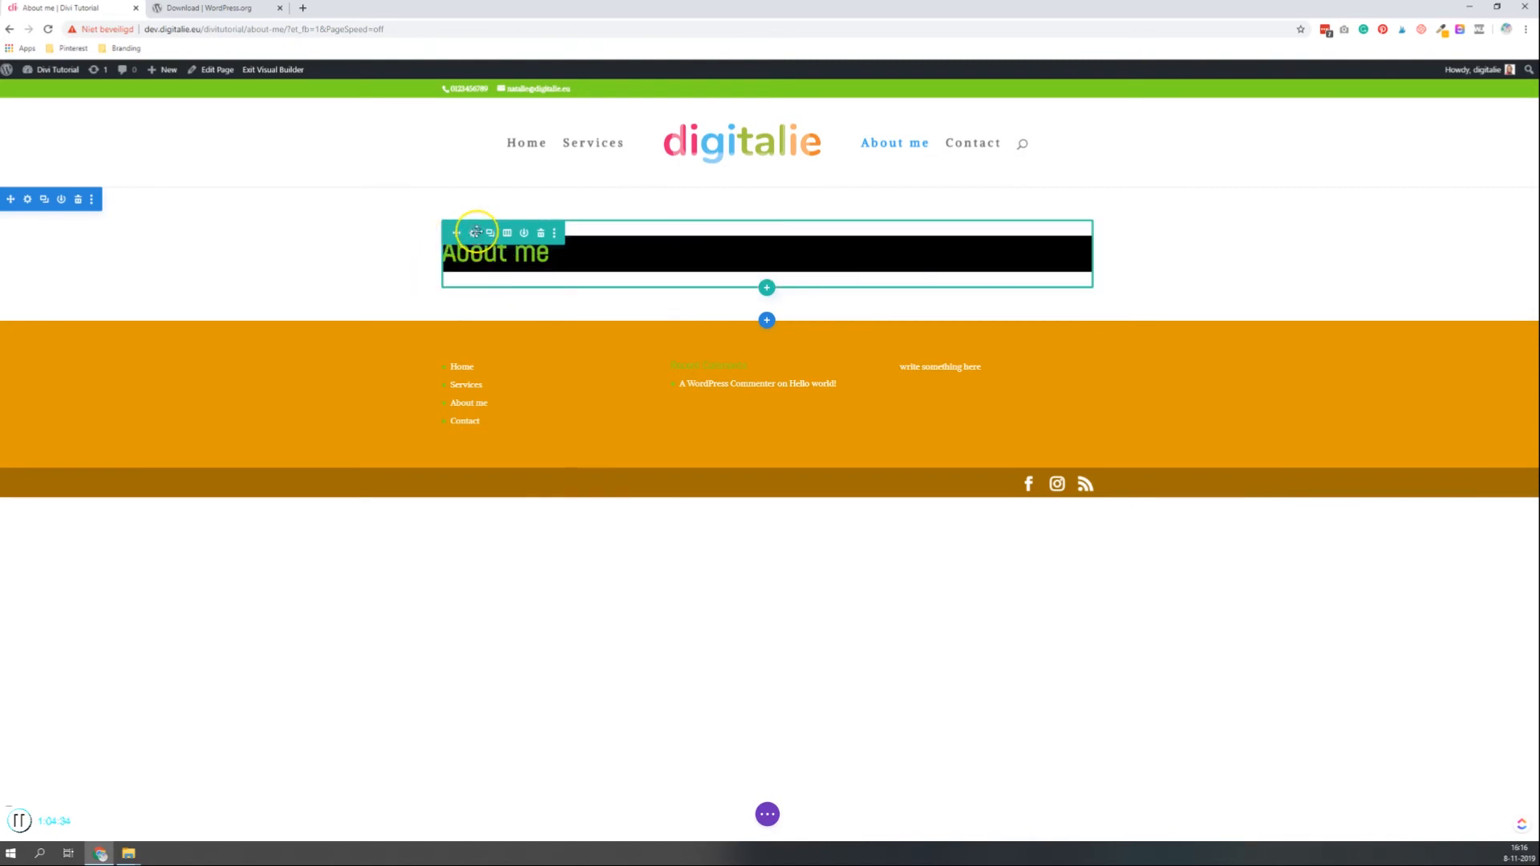
Give the row containing the About me heading a black background color and save the row settings
click(474, 232)
scroll(132, 273, down, 3)
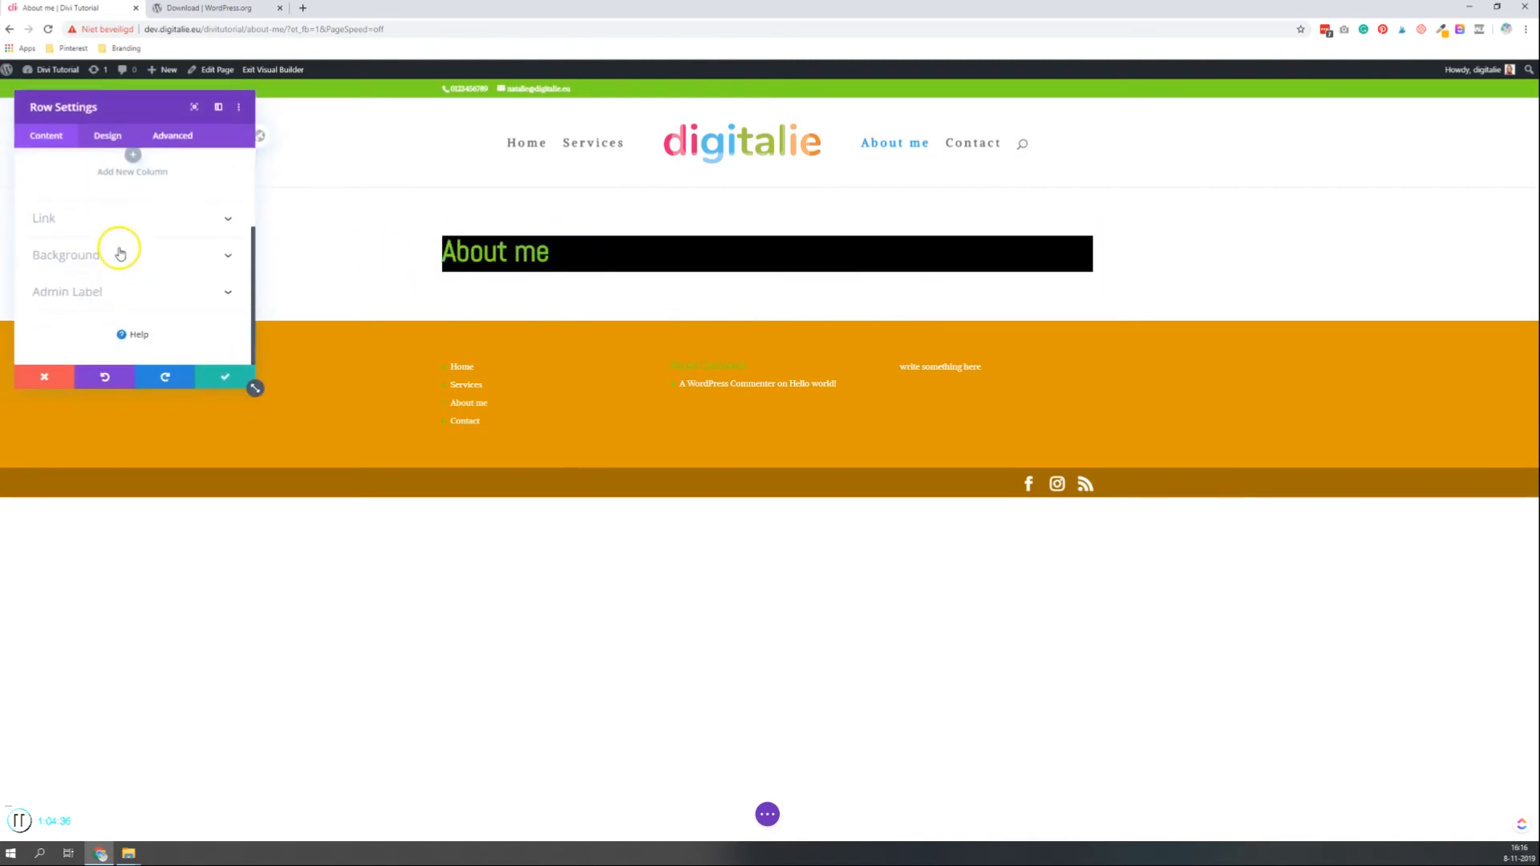
click(117, 253)
click(132, 309)
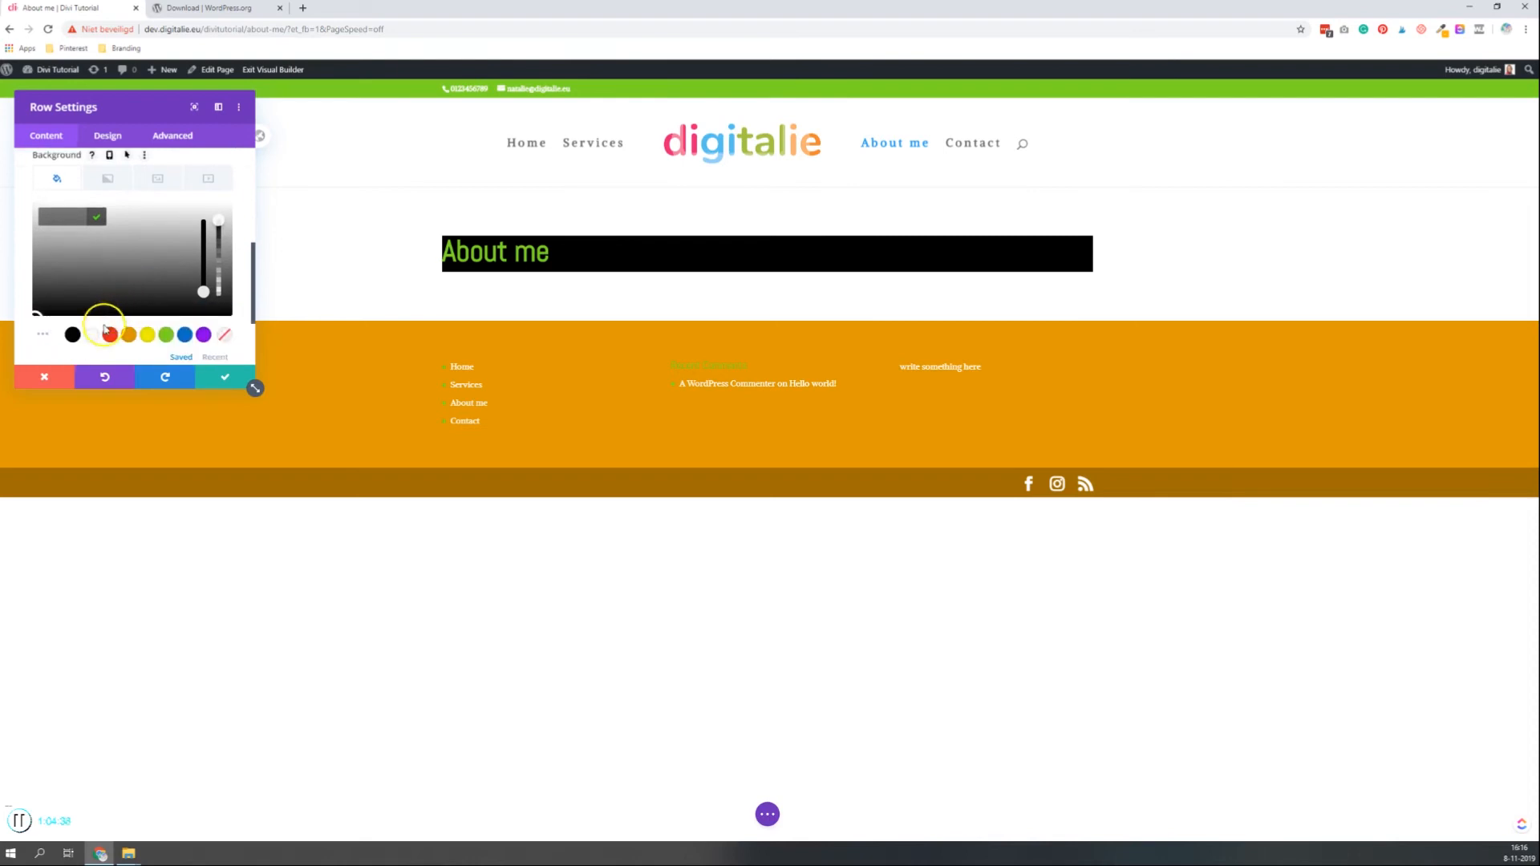
click(73, 336)
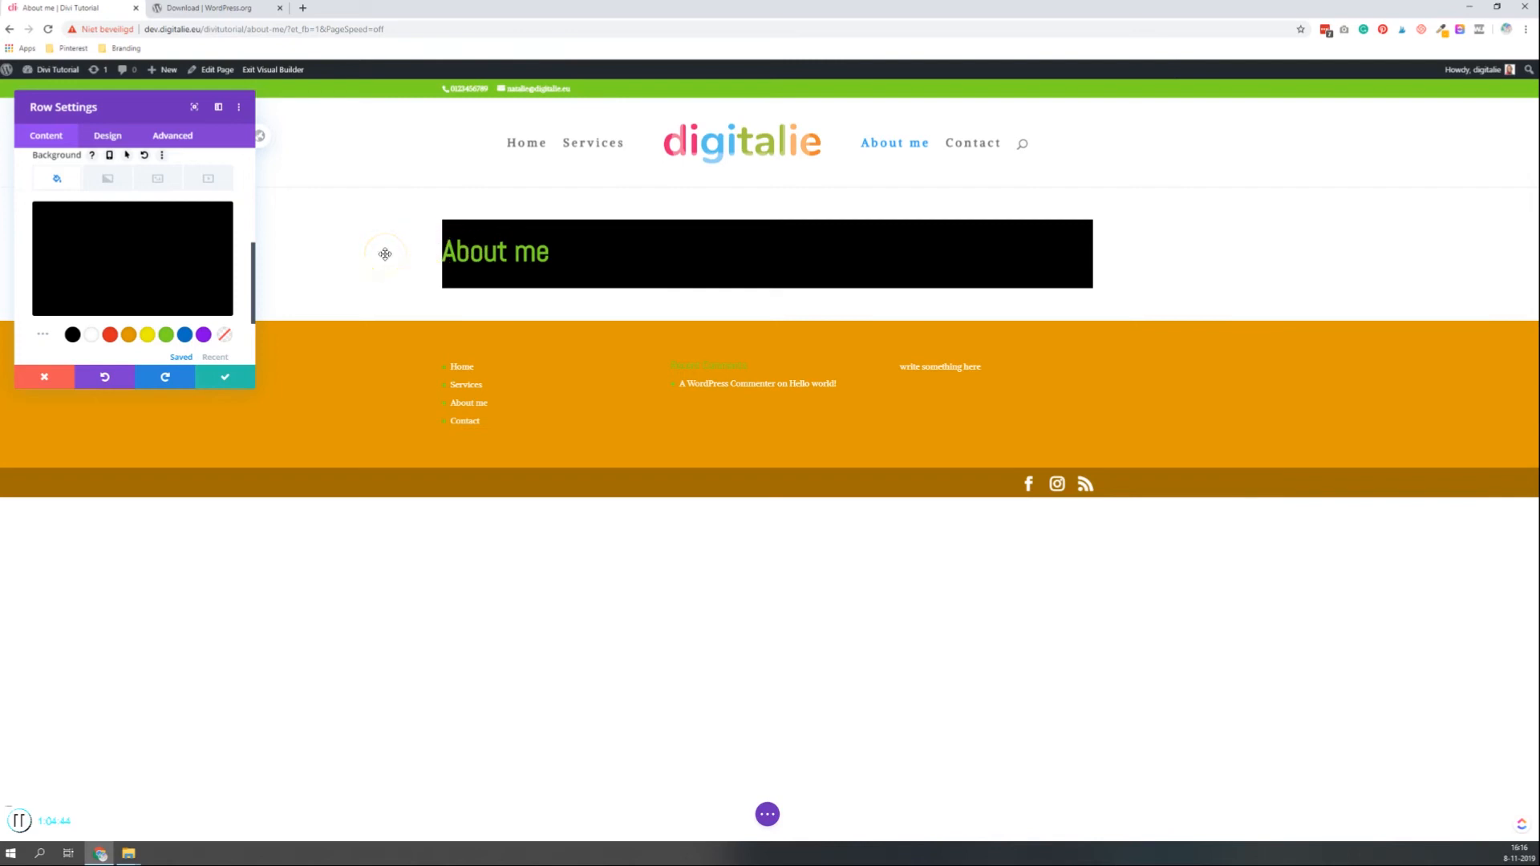
click(231, 379)
Give the whole section around the heading row a black background color and save the section settings
click(25, 197)
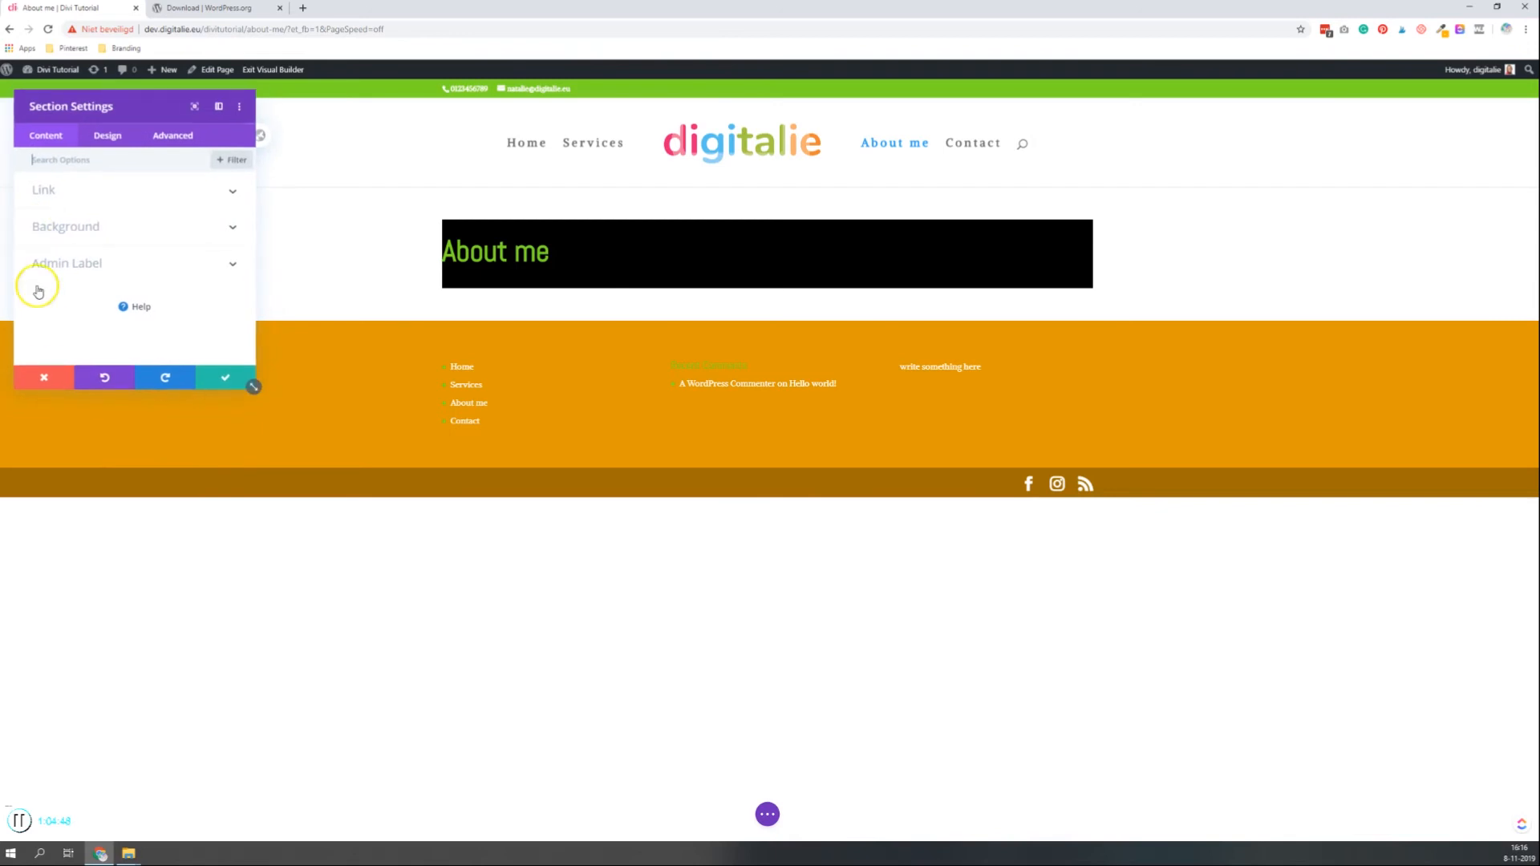
click(71, 243)
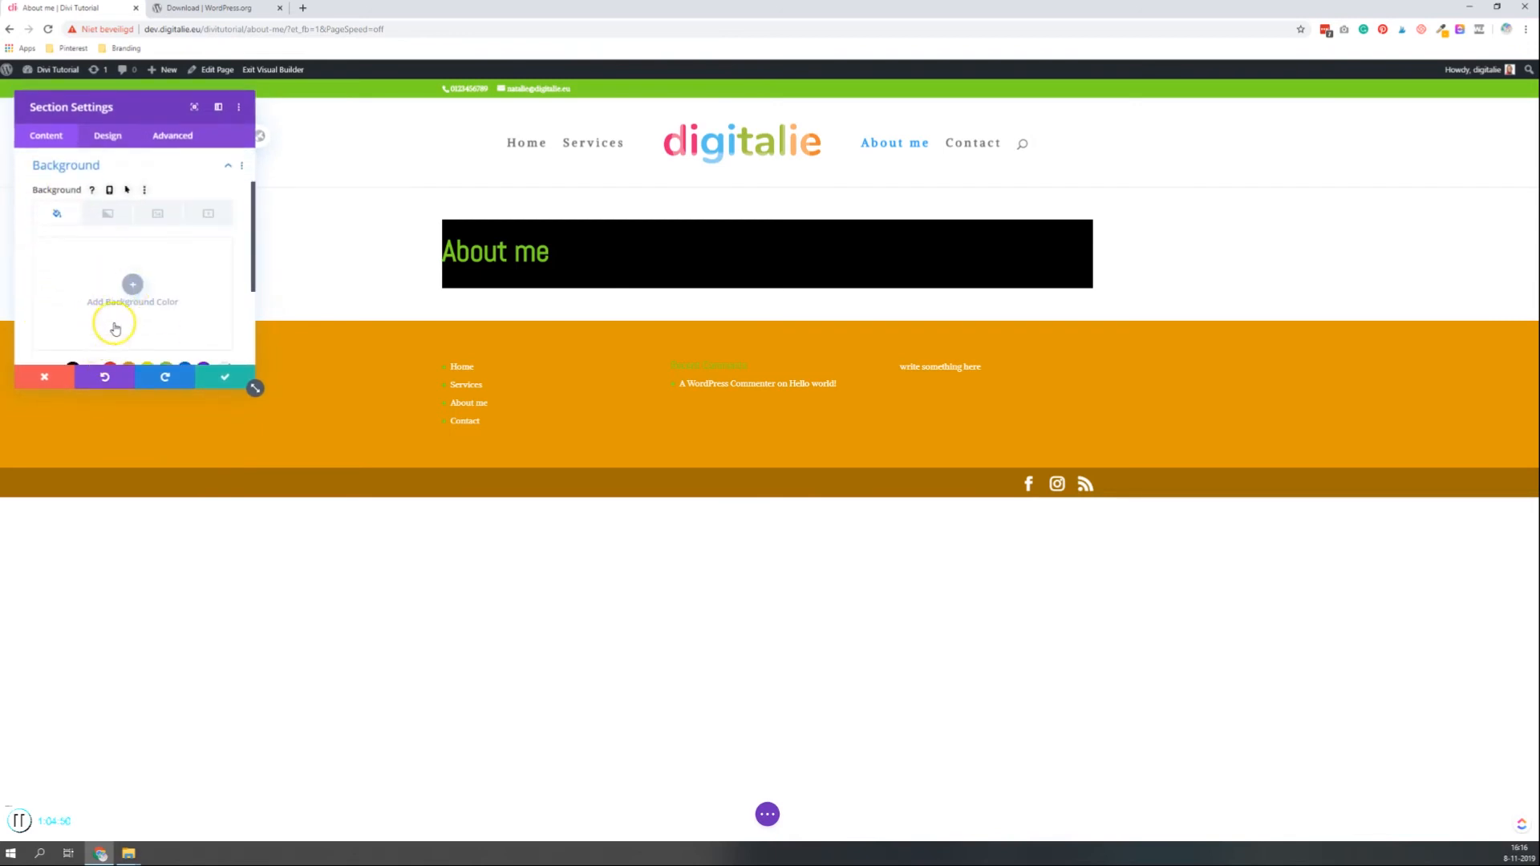
click(134, 280)
scroll(88, 289, down, 1)
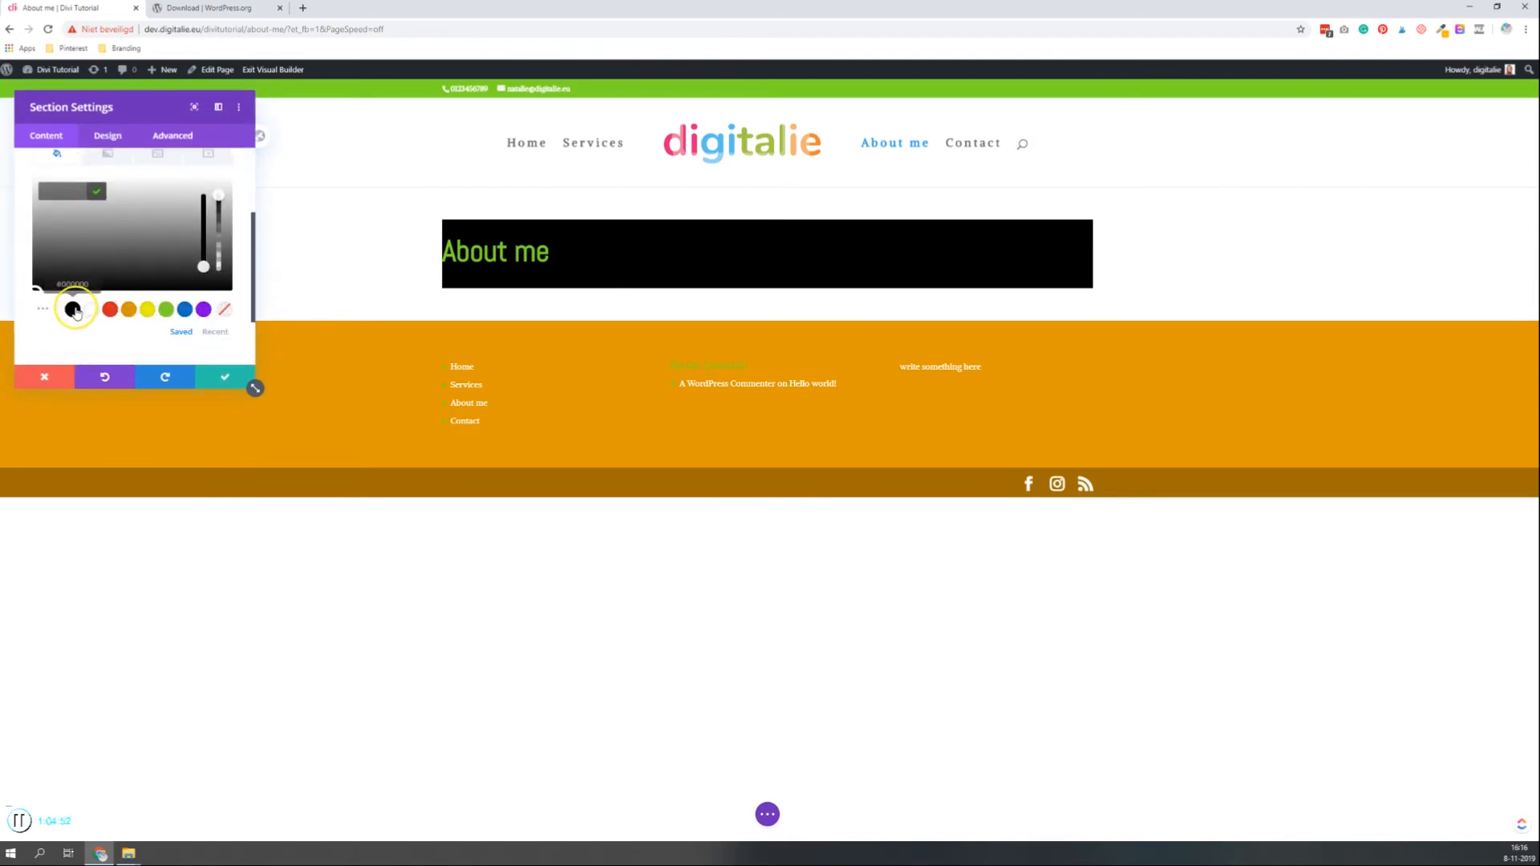
click(72, 310)
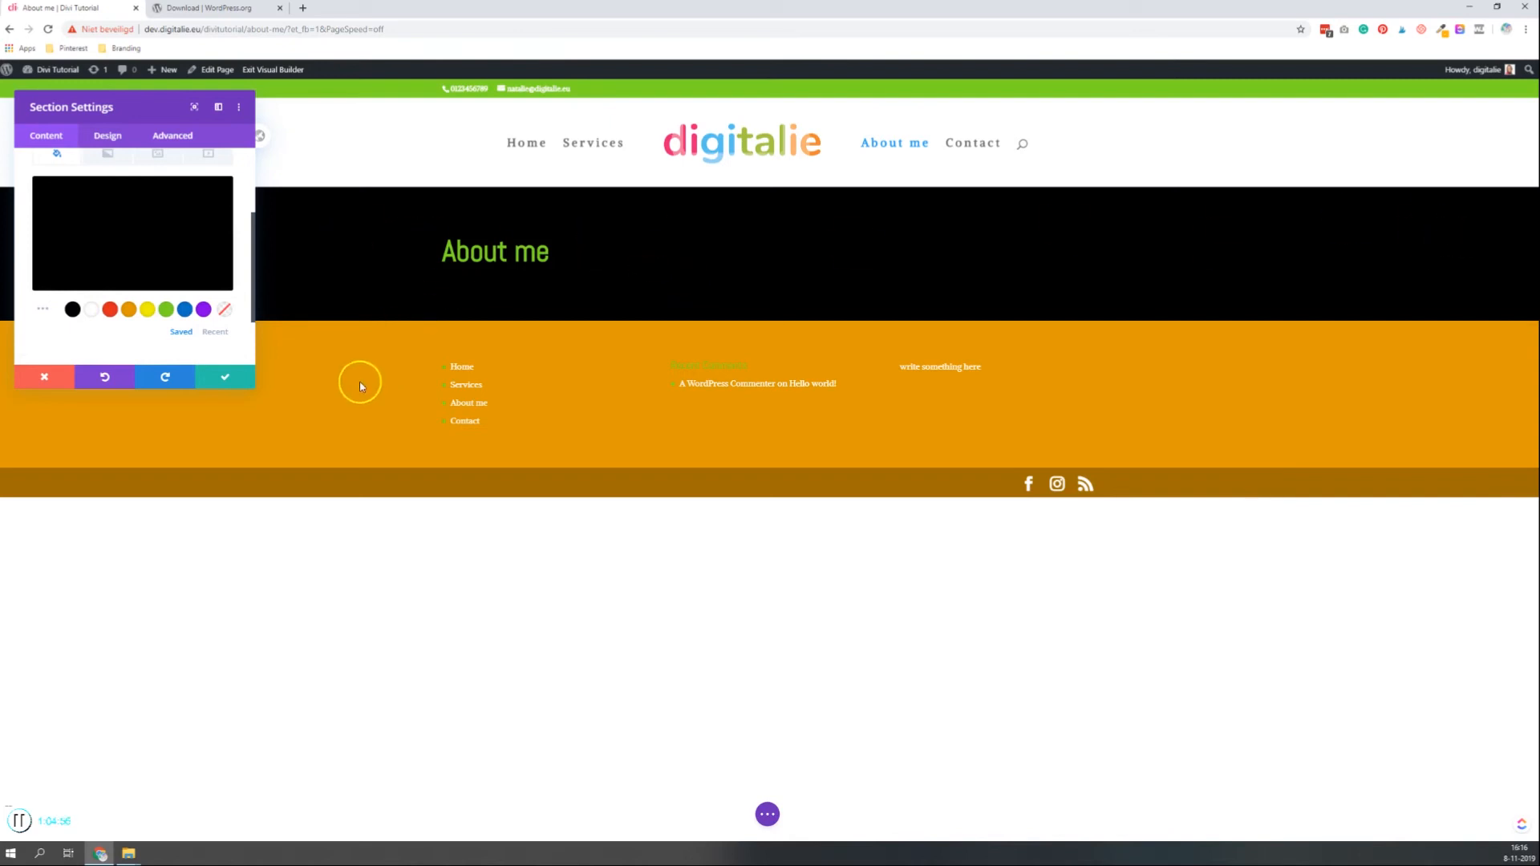
click(227, 377)
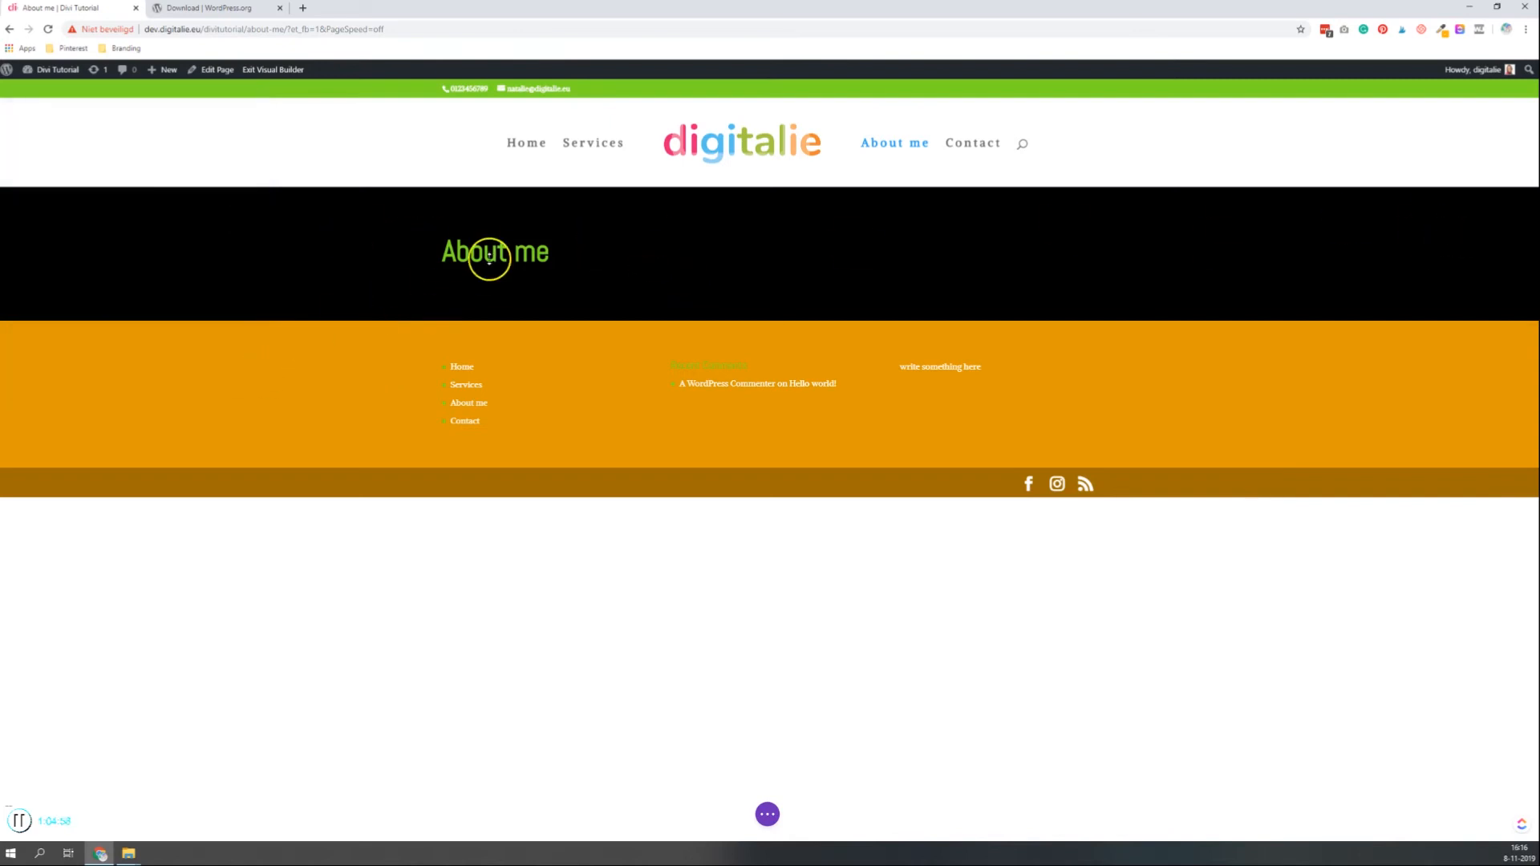
Reopen the Text module's heading design settings and center-align the H1 heading
mouse_move(493, 254)
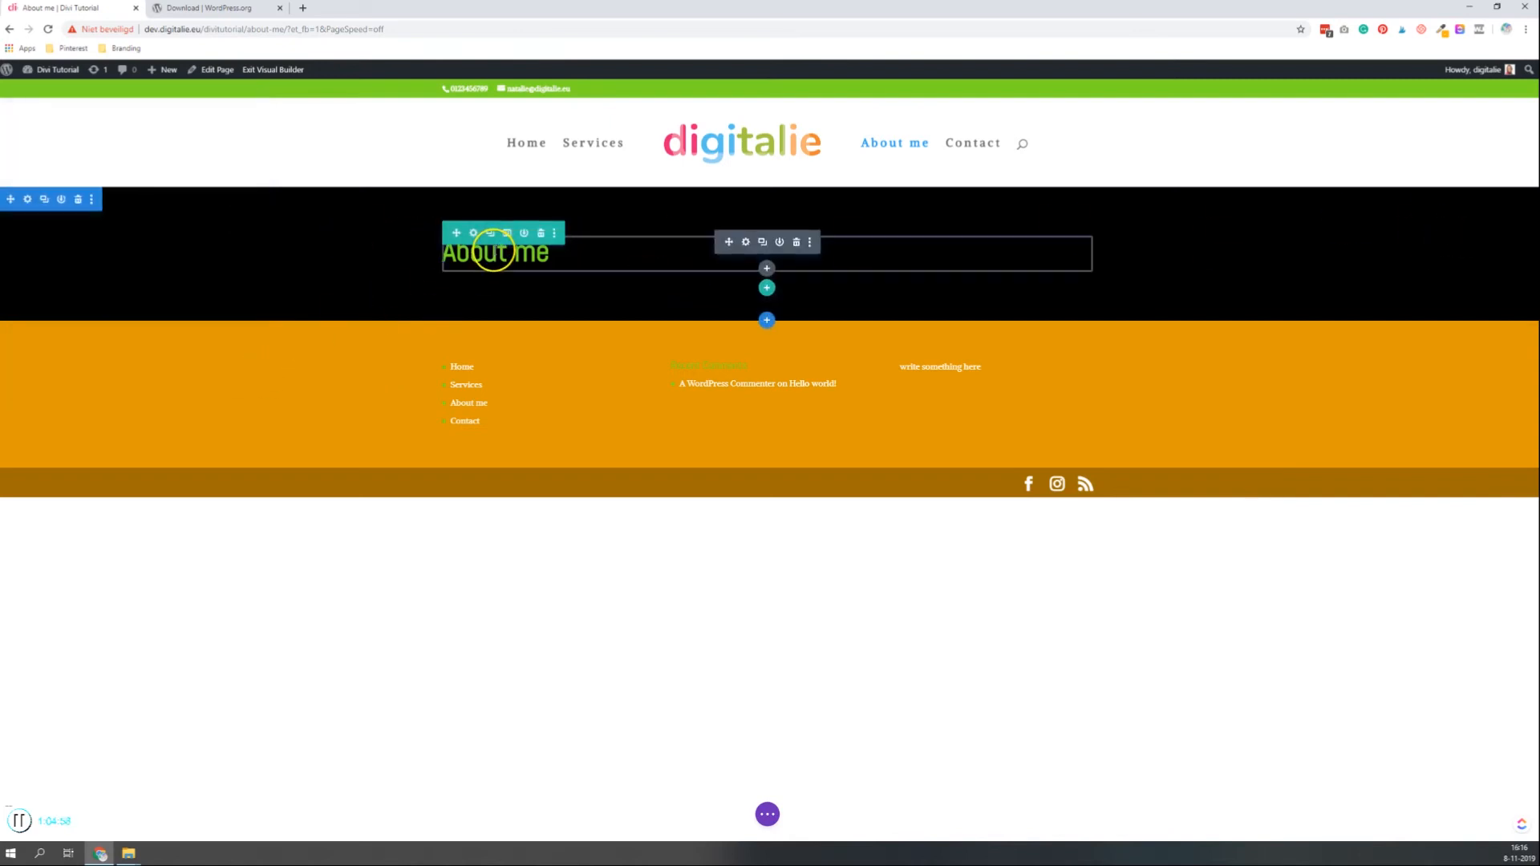
click(745, 243)
click(107, 135)
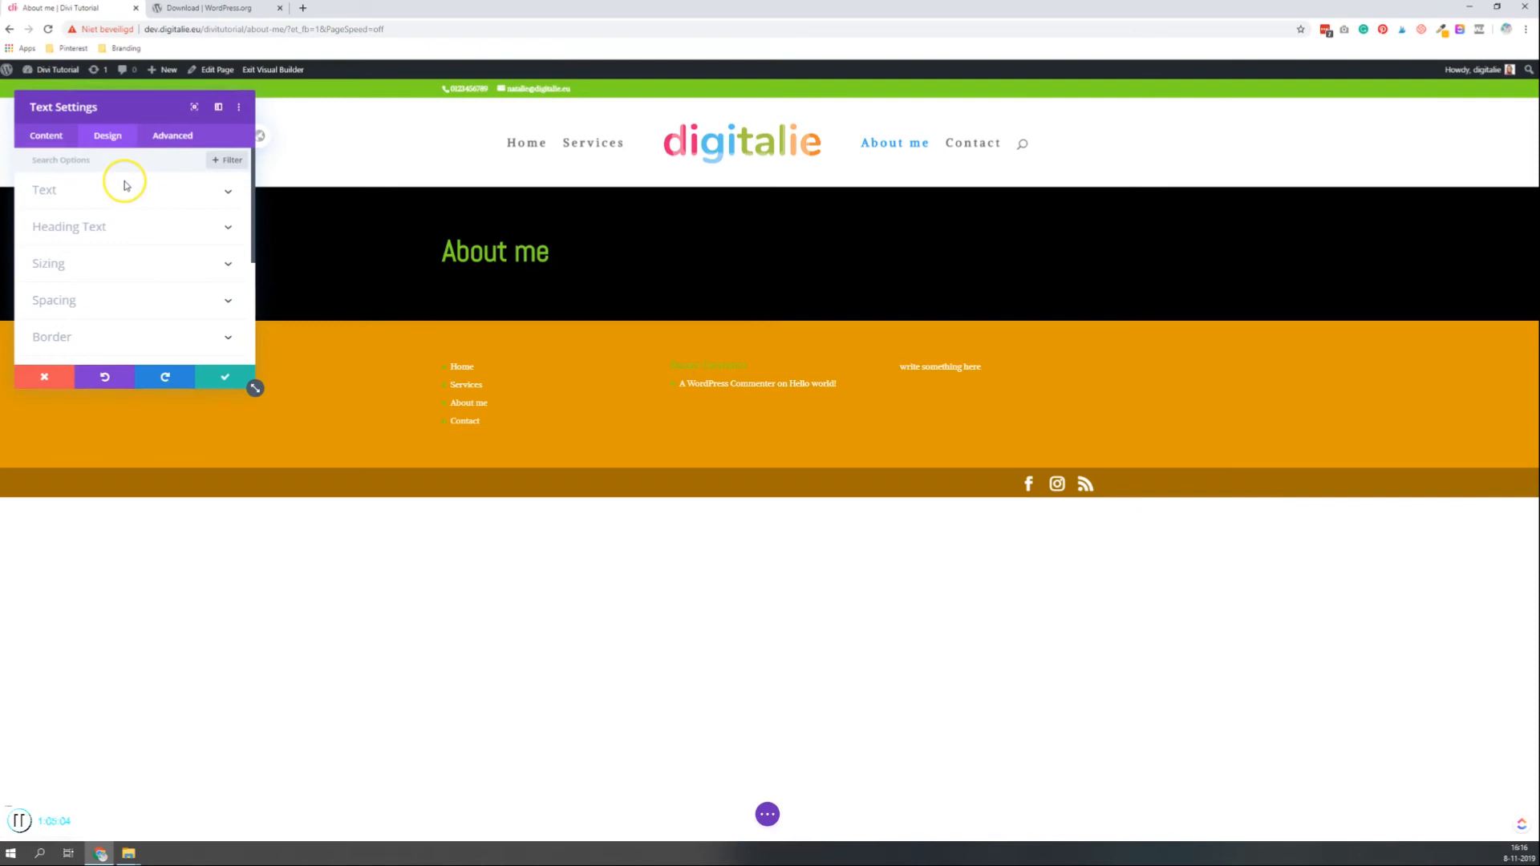
scroll(134, 220, down, 1)
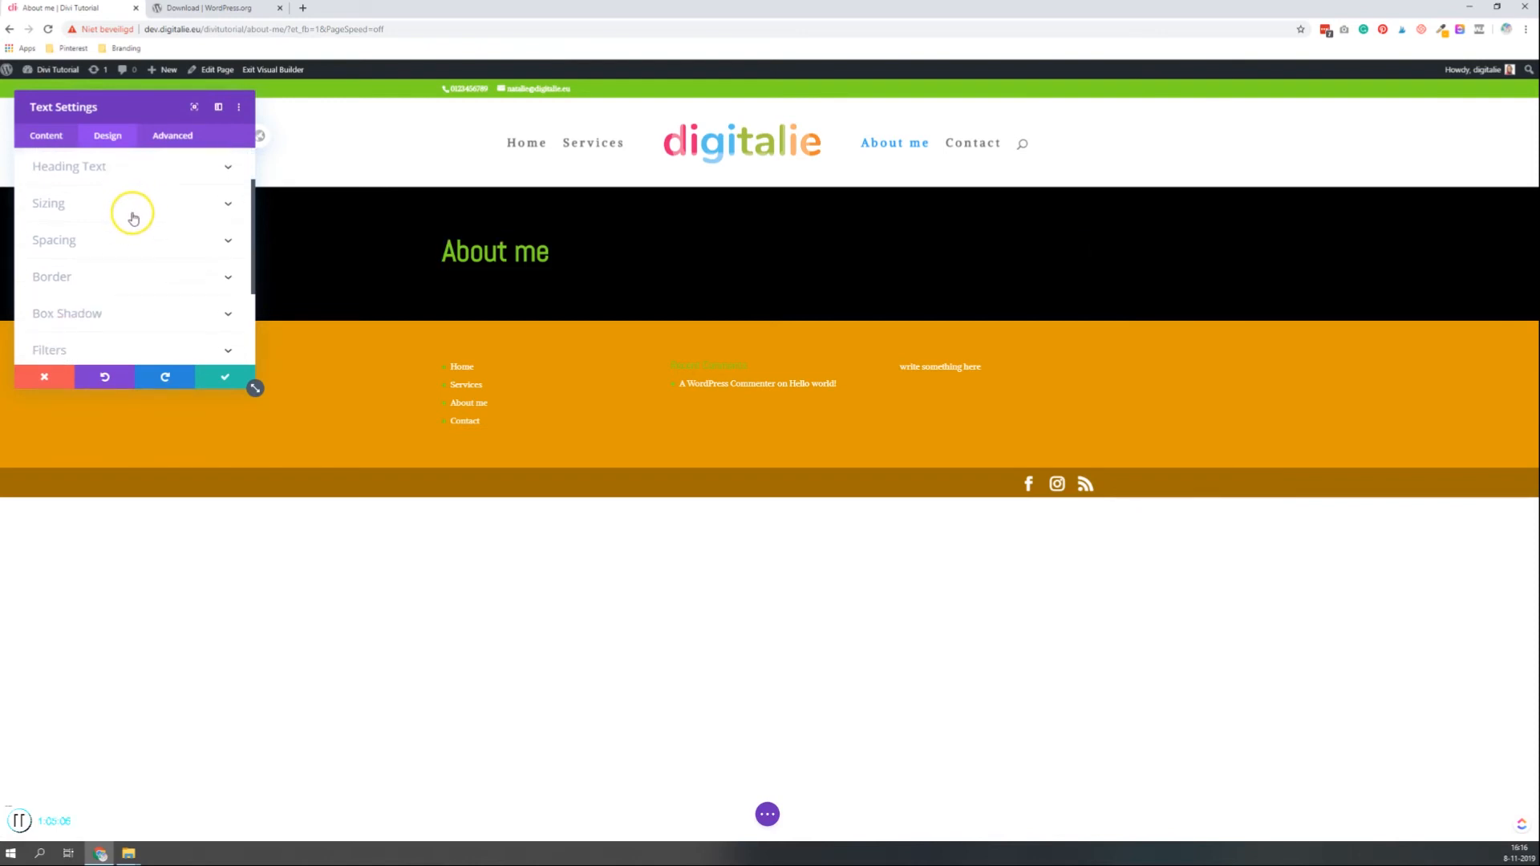
scroll(126, 228, up, 1)
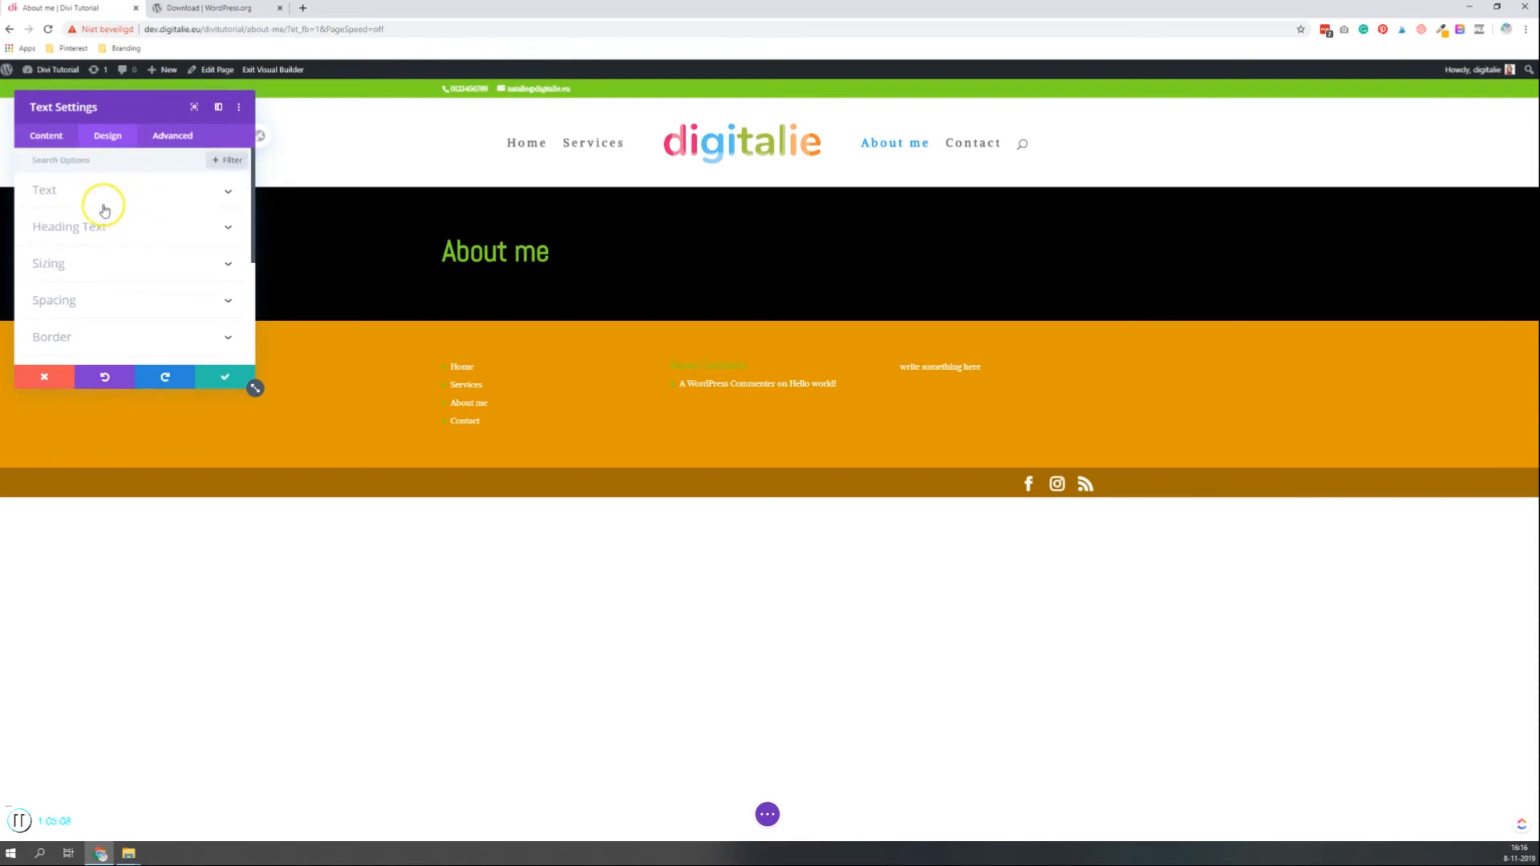
click(120, 228)
scroll(125, 232, down, 8)
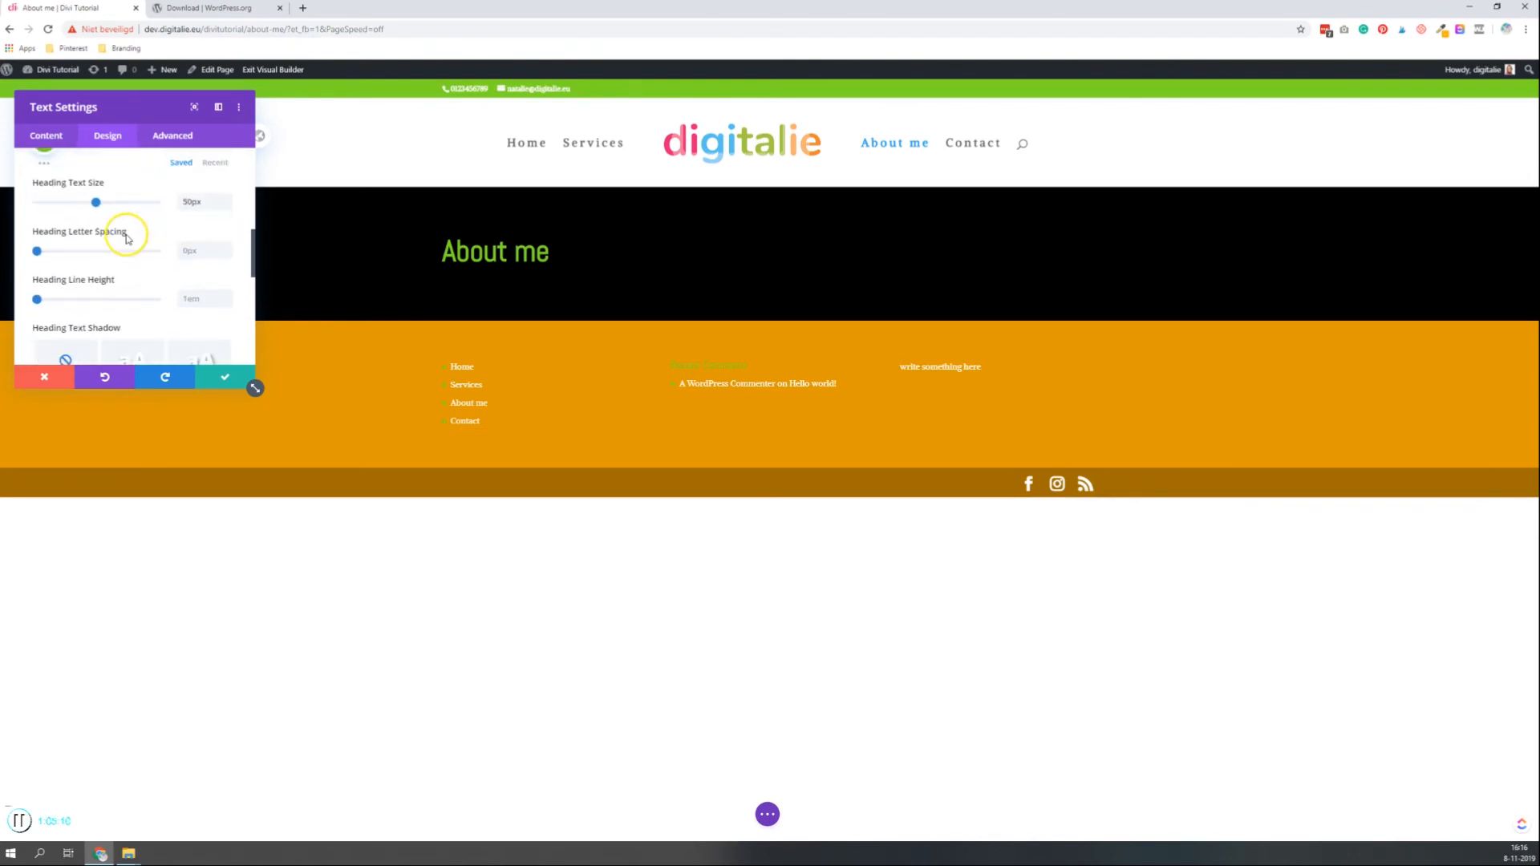
scroll(130, 240, up, 3)
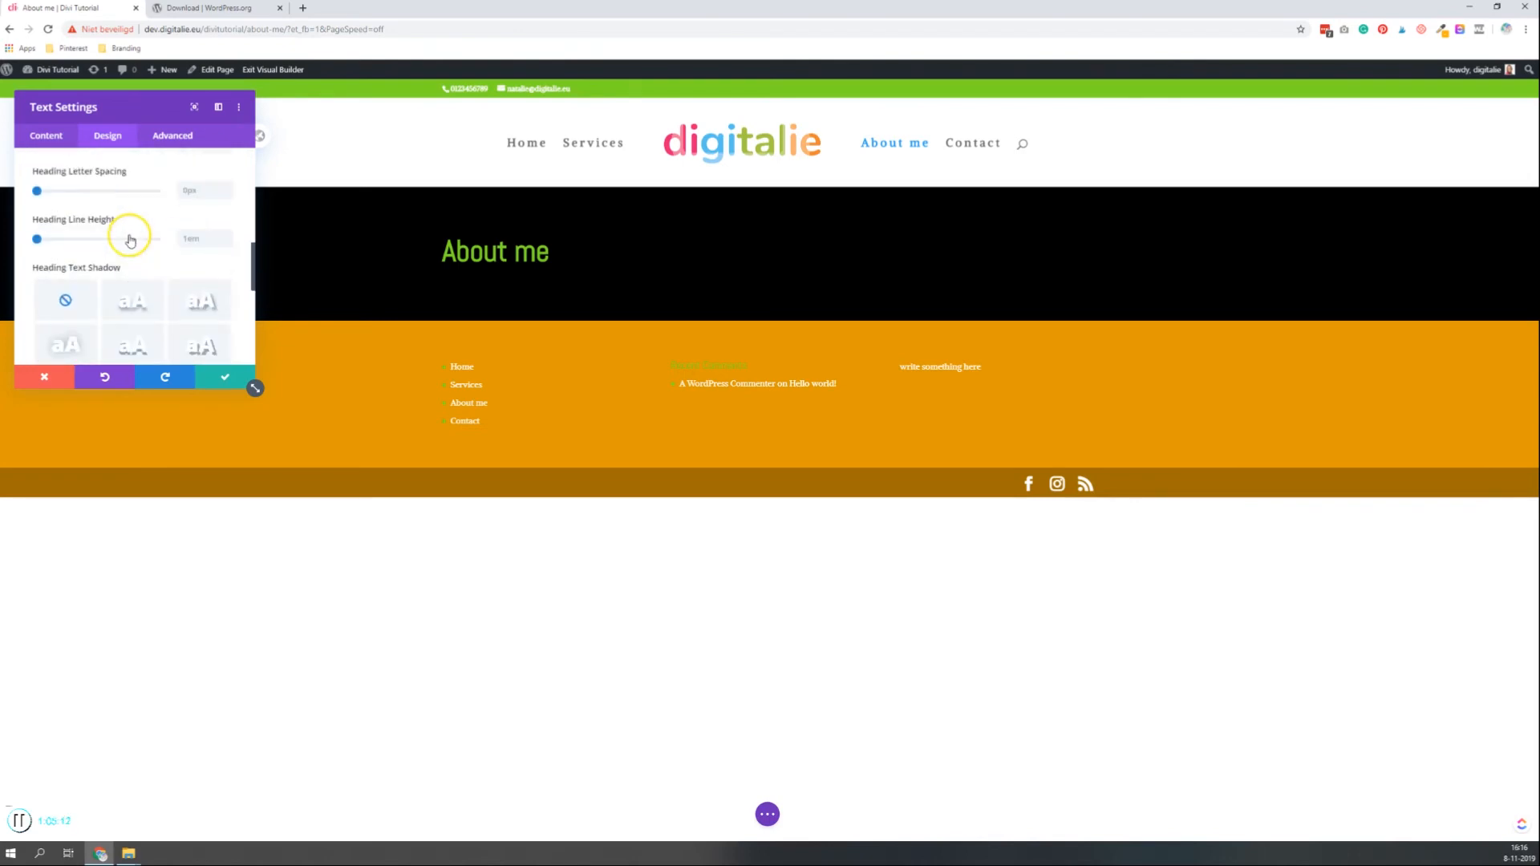
scroll(129, 238, up, 4)
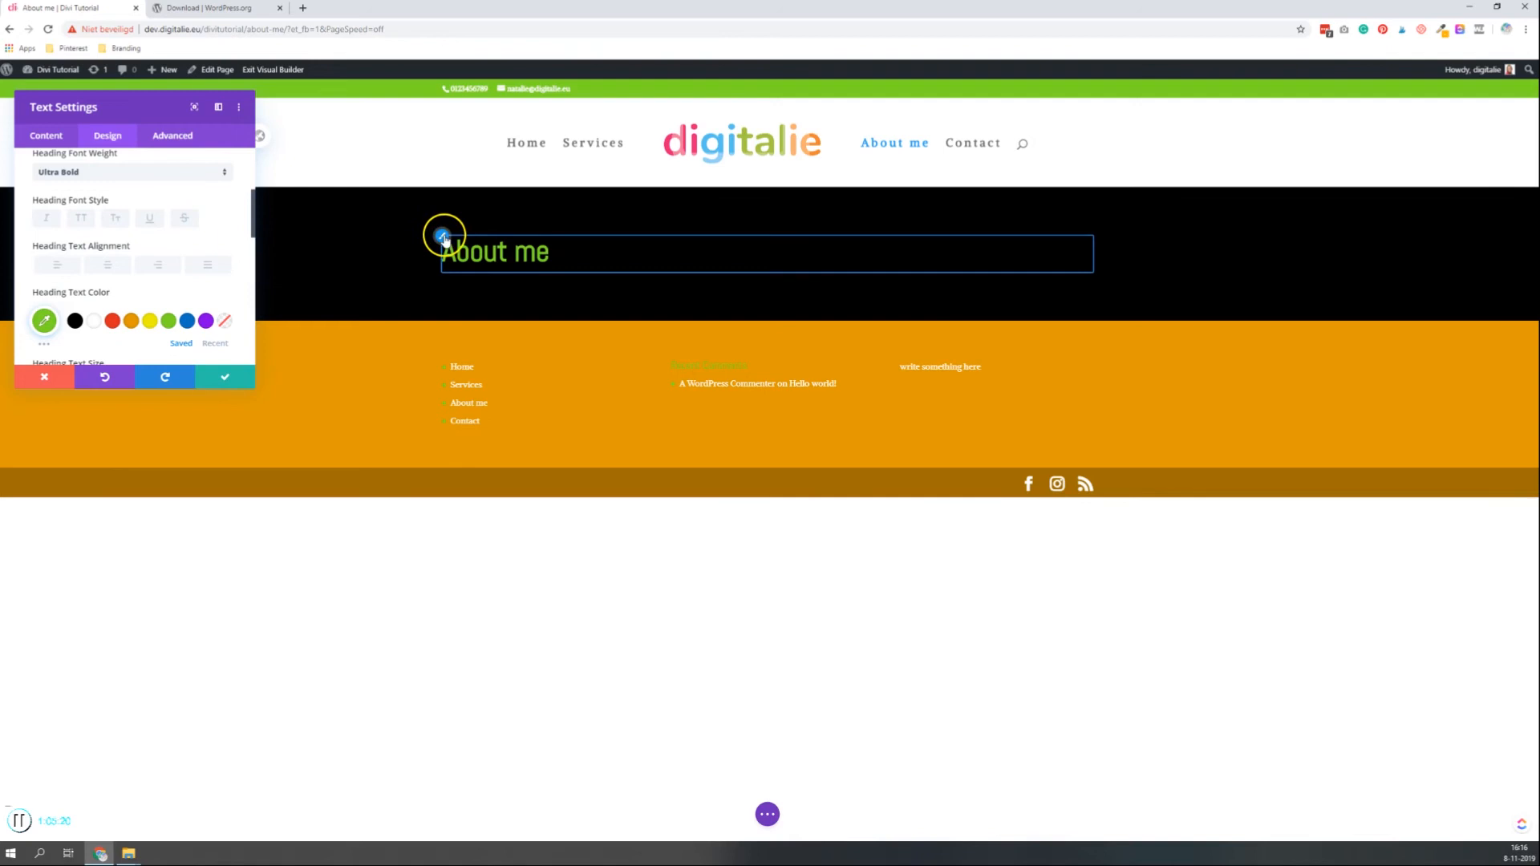
click(442, 239)
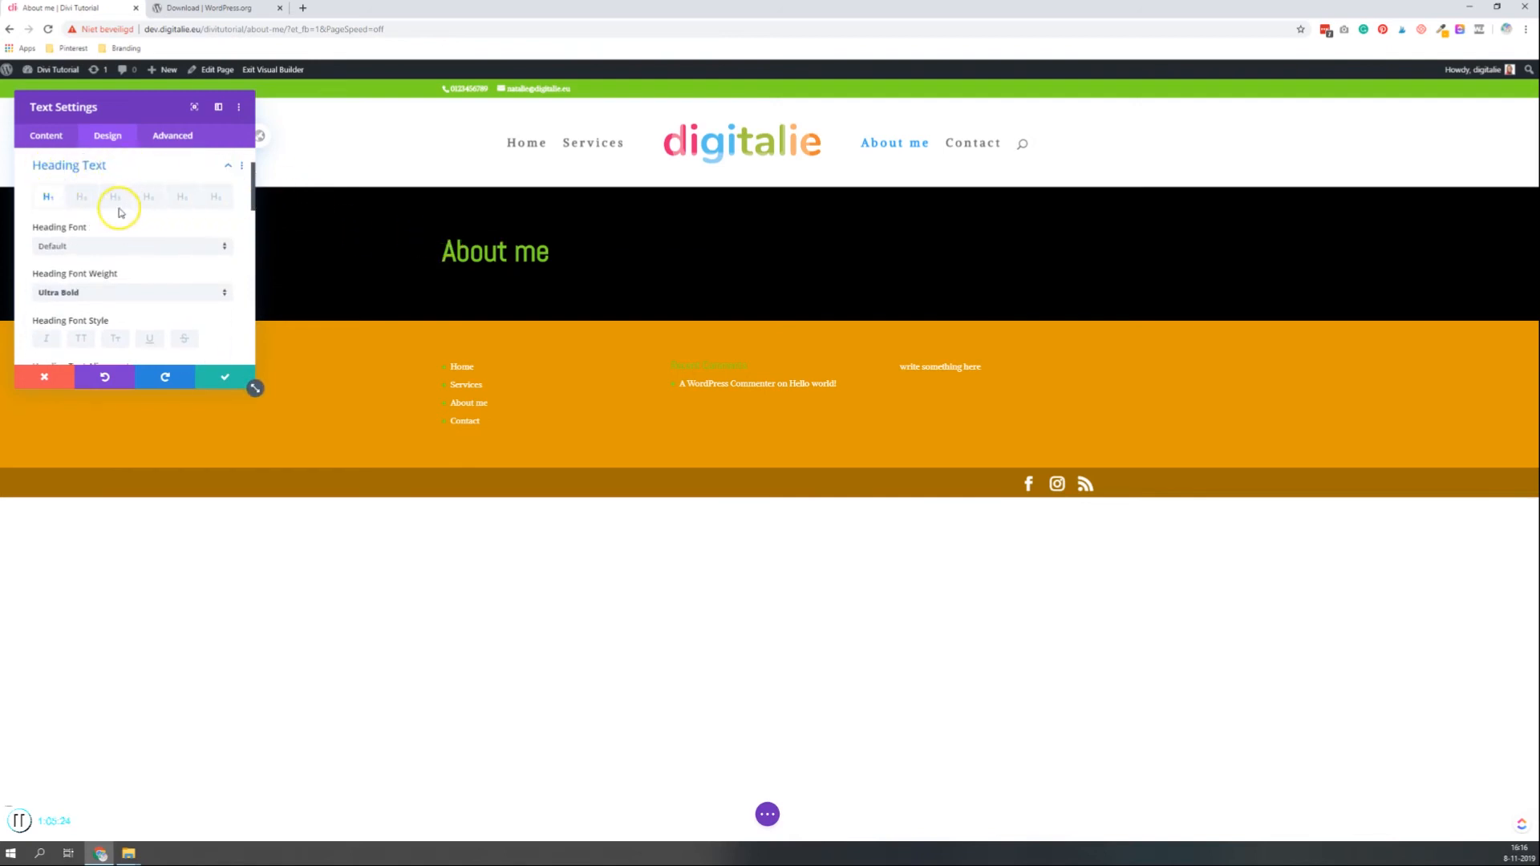
scroll(114, 218, down, 3)
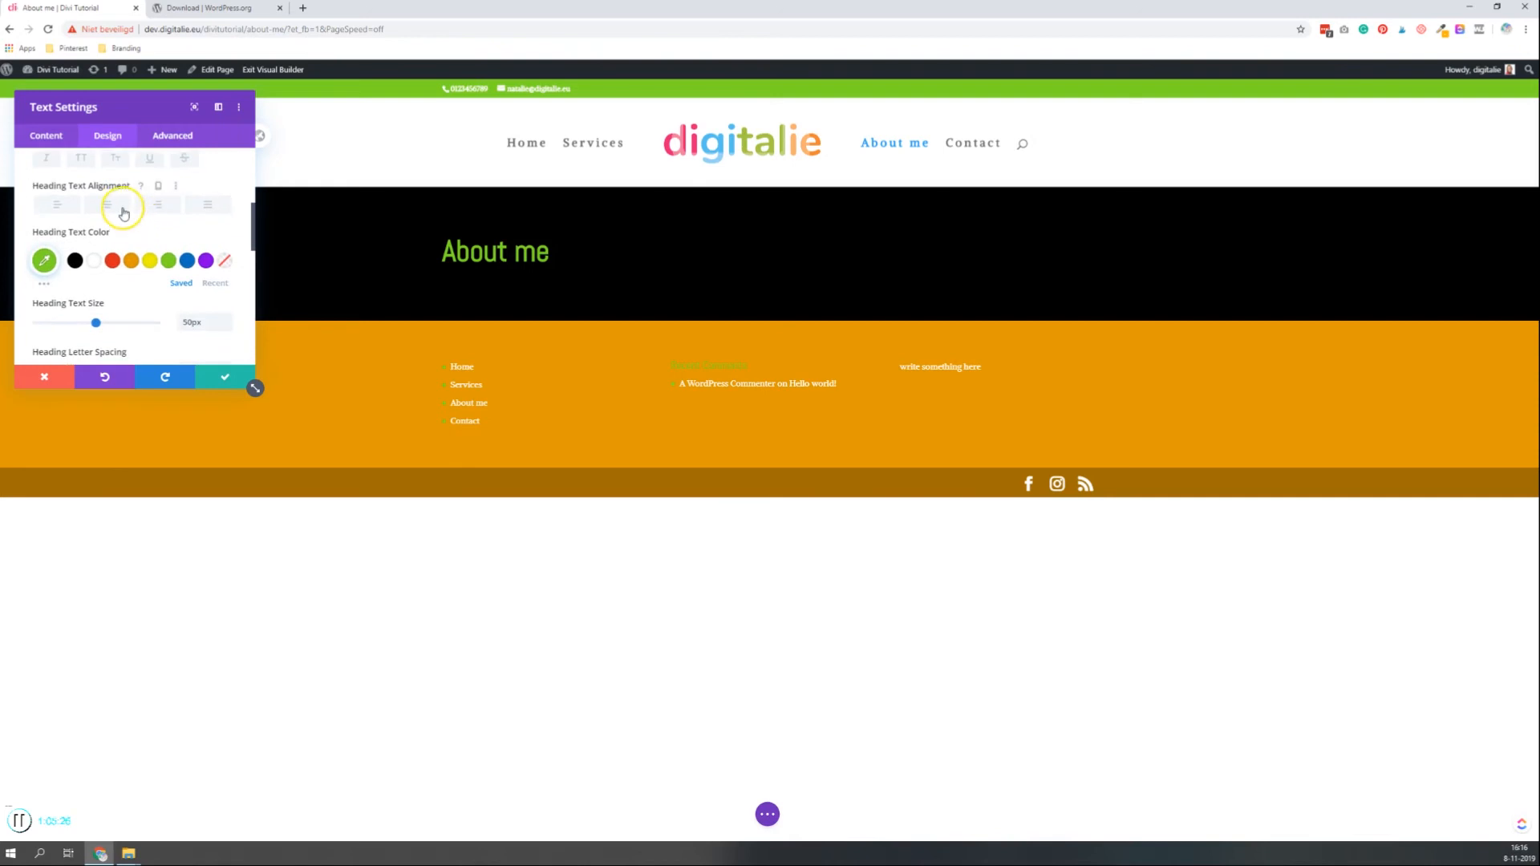
click(123, 214)
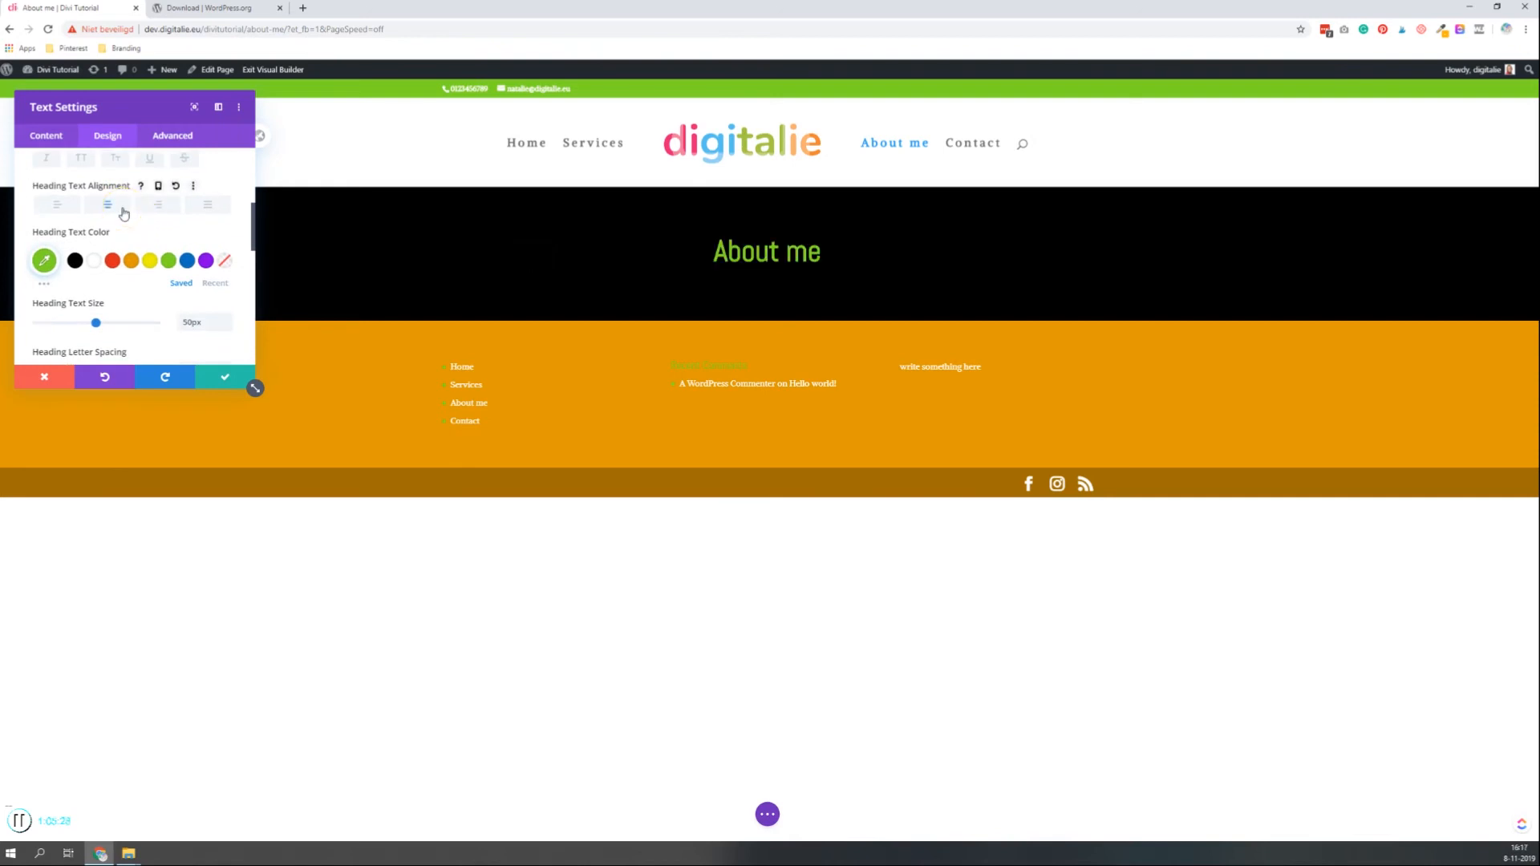
Set the H1 heading's letter spacing to 4px and apply the second text shadow preset
scroll(177, 313, down, 2)
drag(37, 253, 41, 252)
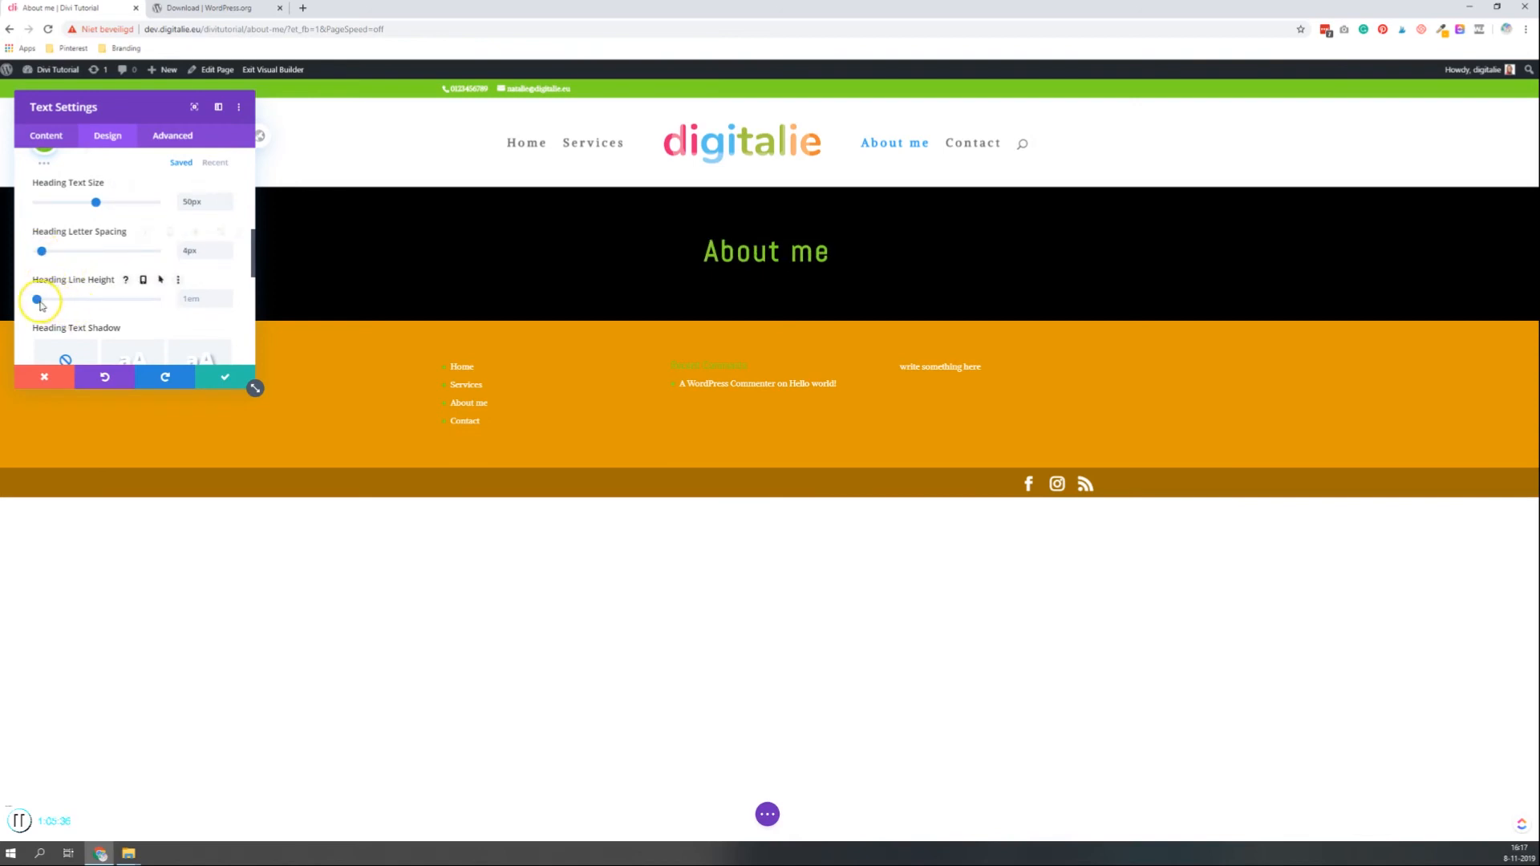
scroll(110, 313, down, 1)
click(197, 314)
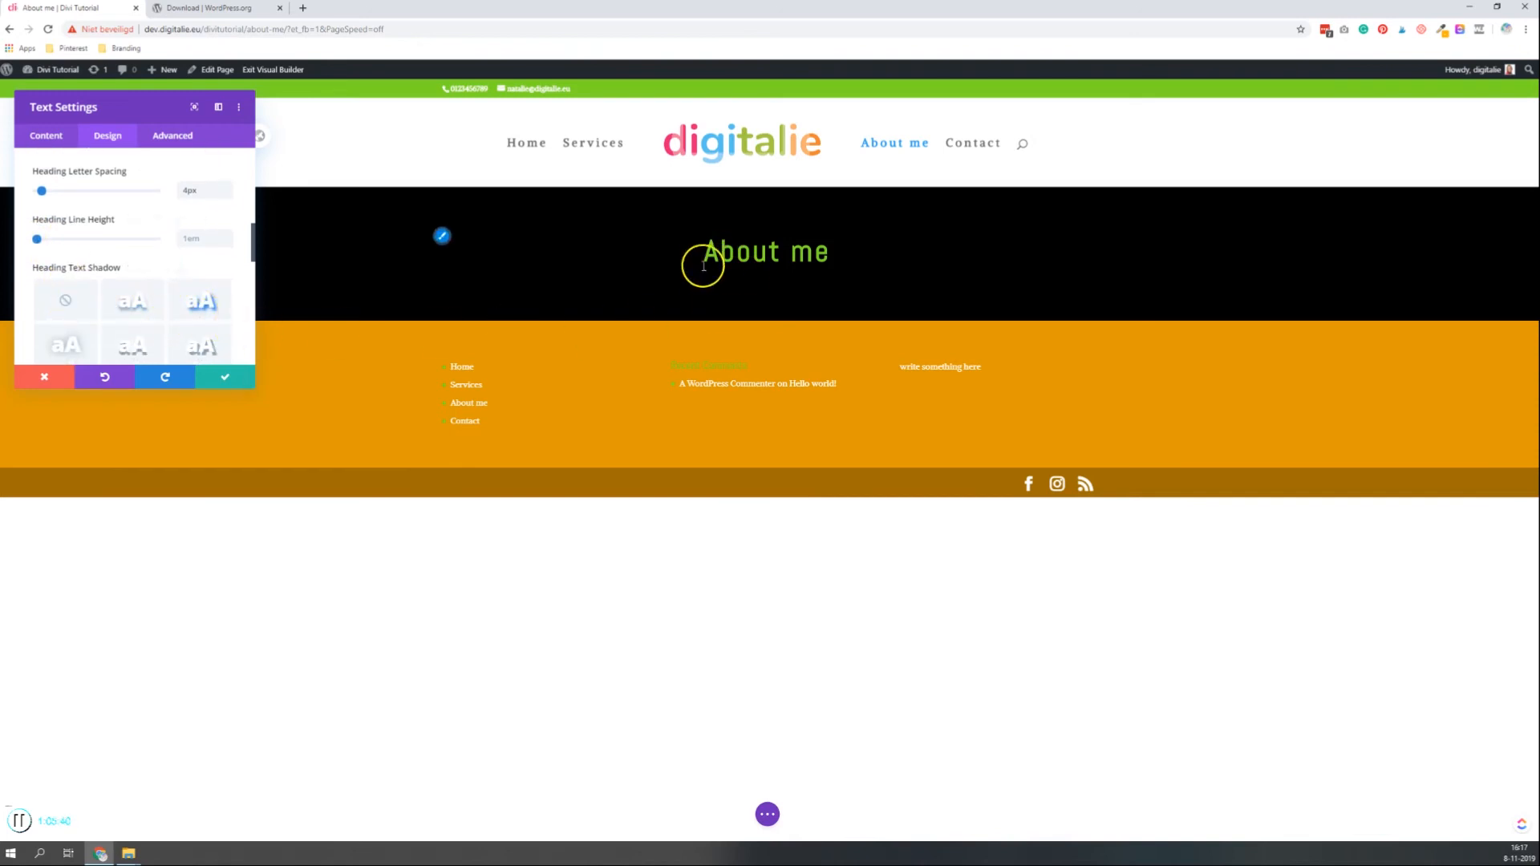
Set the About me heading's text shadow color to white
scroll(203, 313, down, 4)
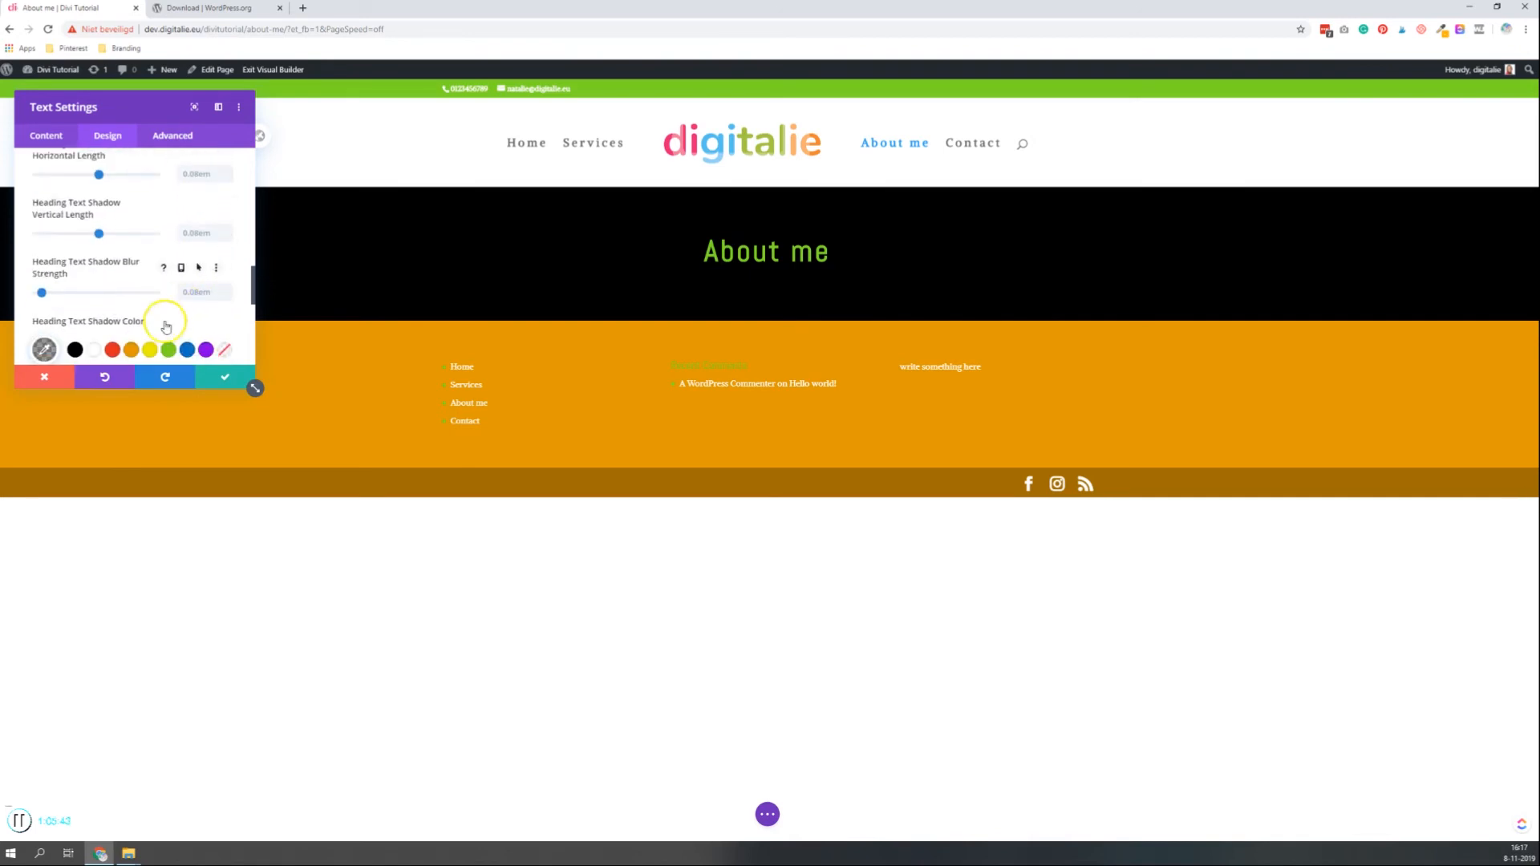
click(95, 350)
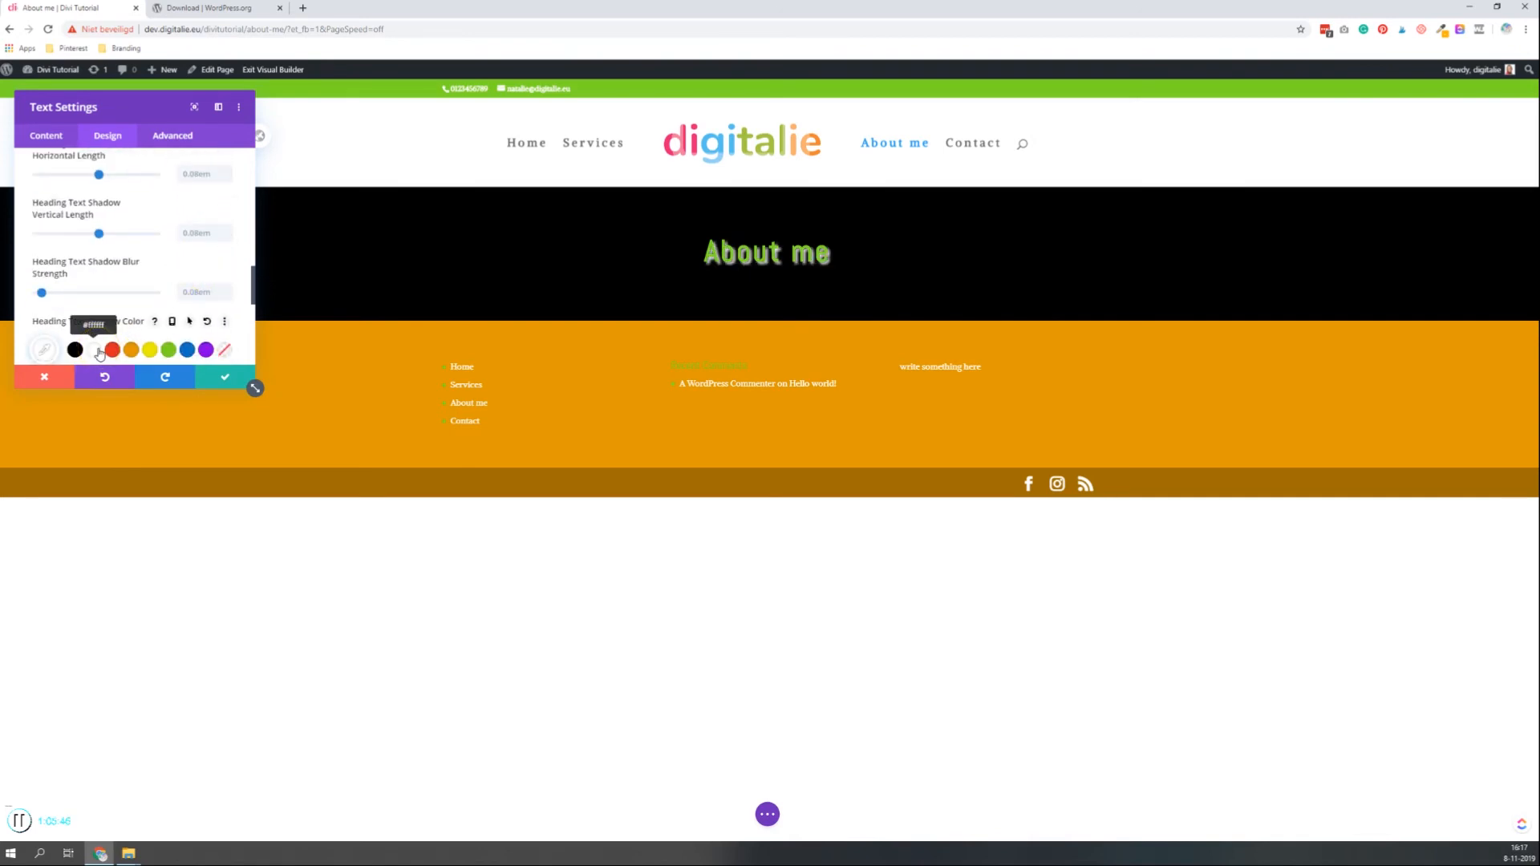
click(154, 321)
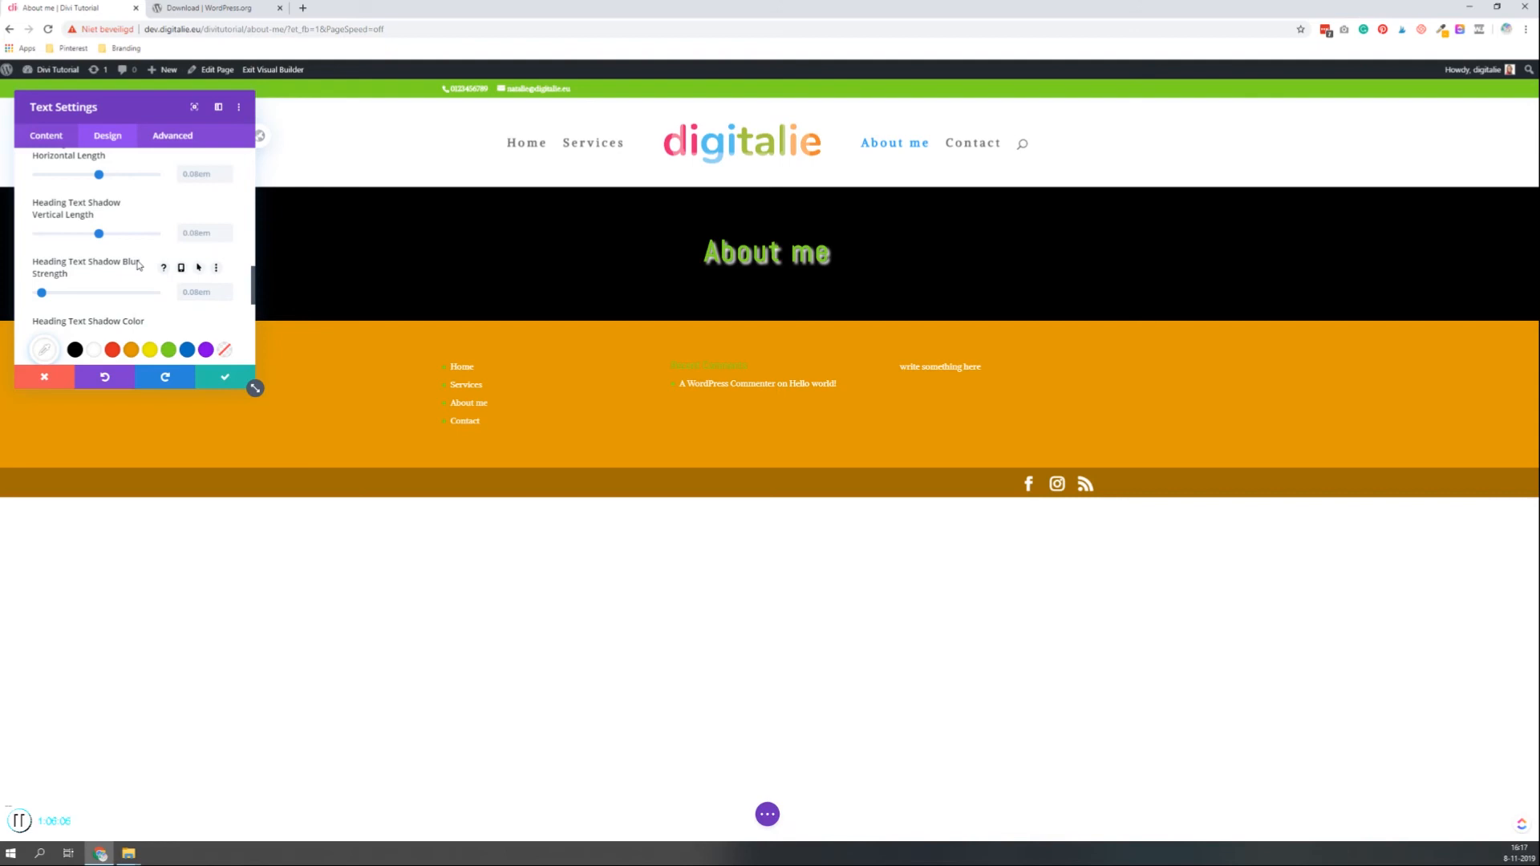
scroll(138, 265, down, 3)
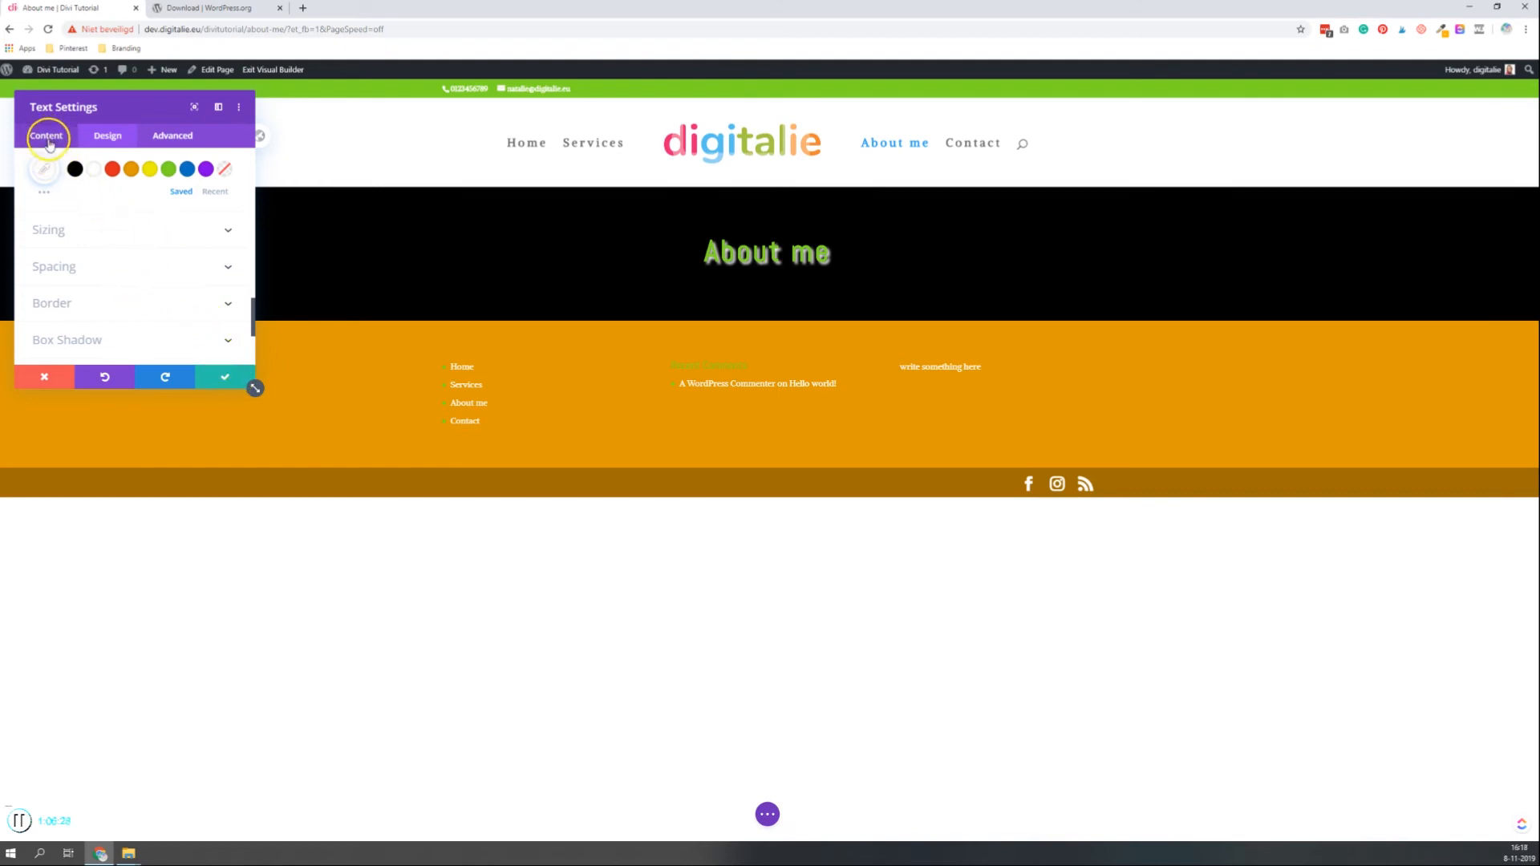
Delete the Text module's black background color and save the module settings
click(48, 137)
click(95, 275)
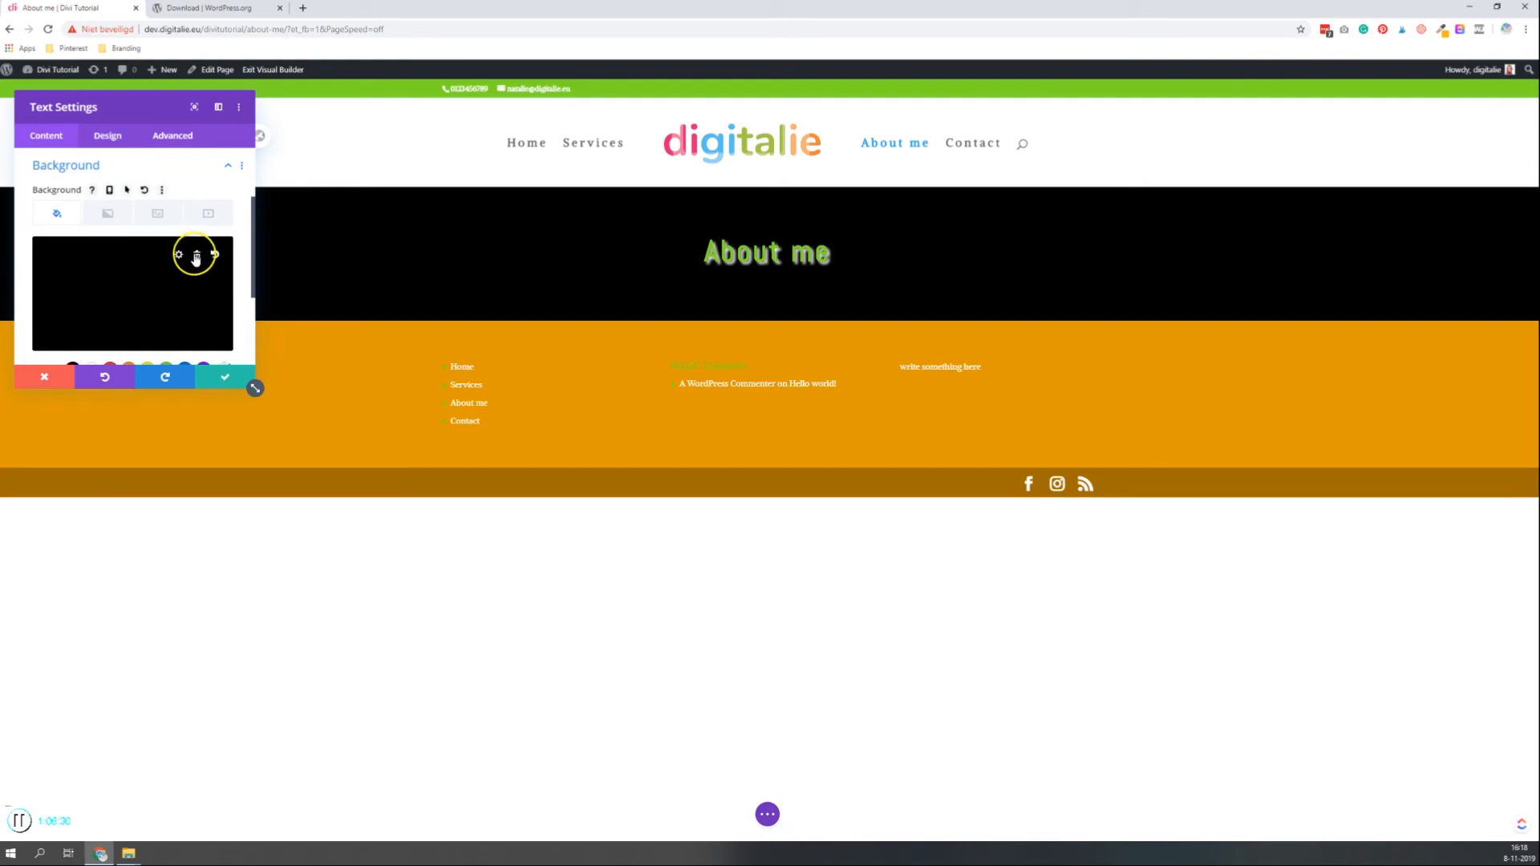
click(197, 256)
click(221, 378)
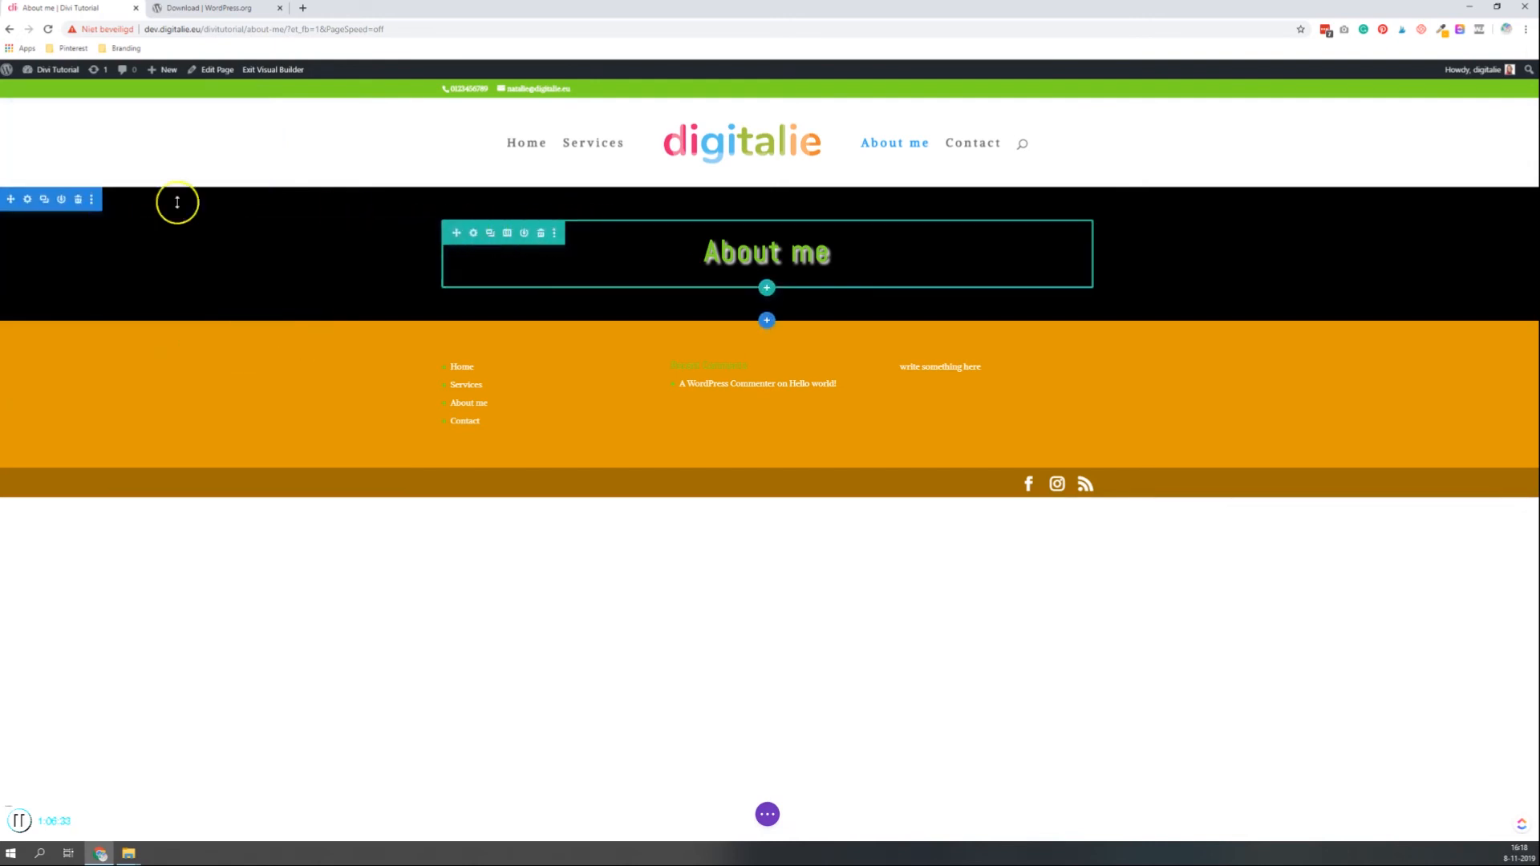
Delete the background color of the section around the About me heading and save the section settings
click(27, 199)
click(80, 224)
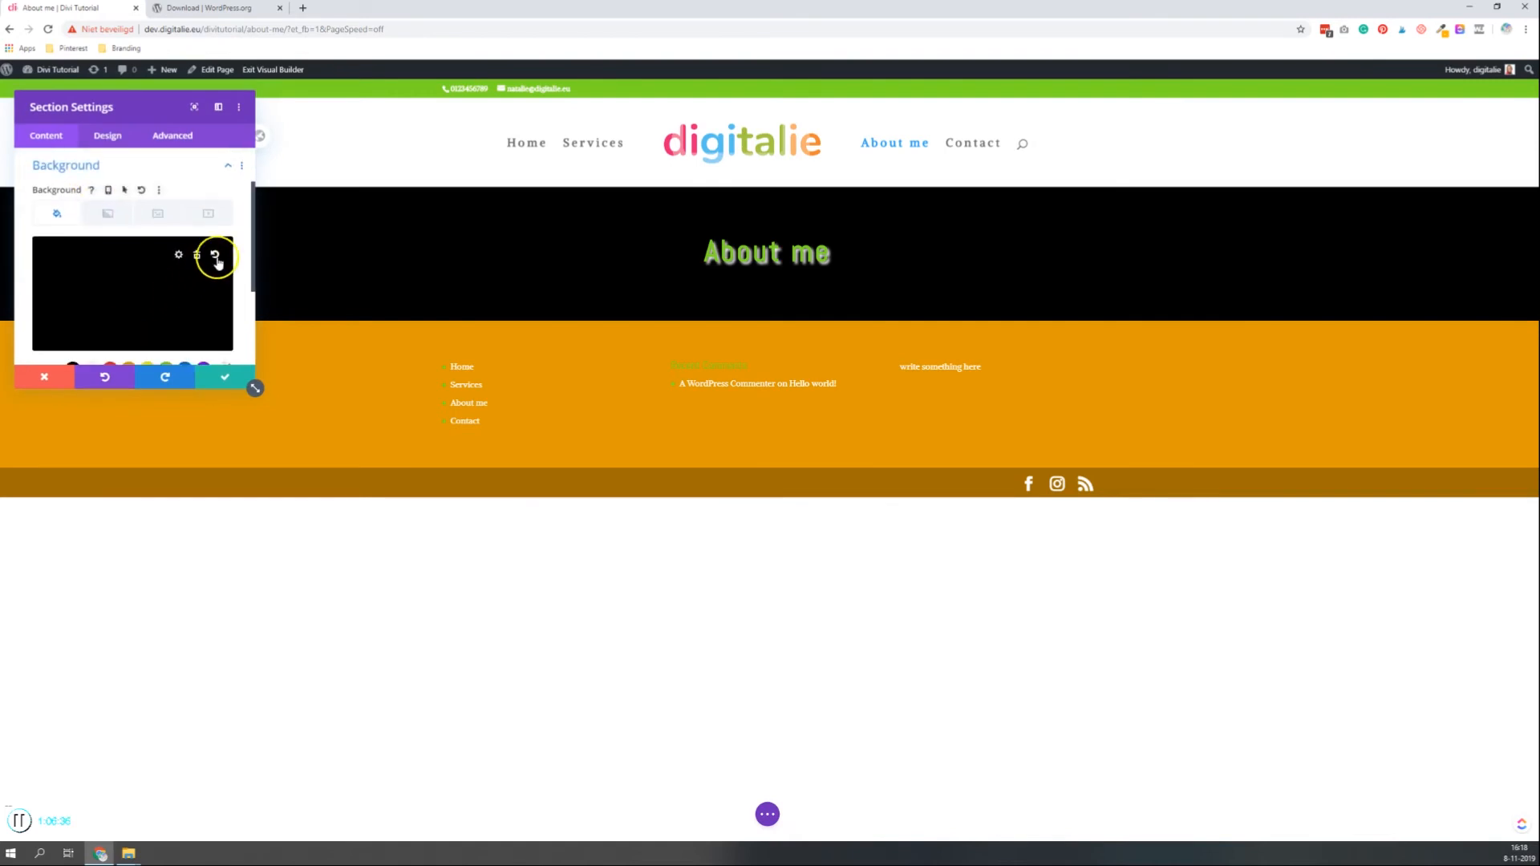
click(197, 254)
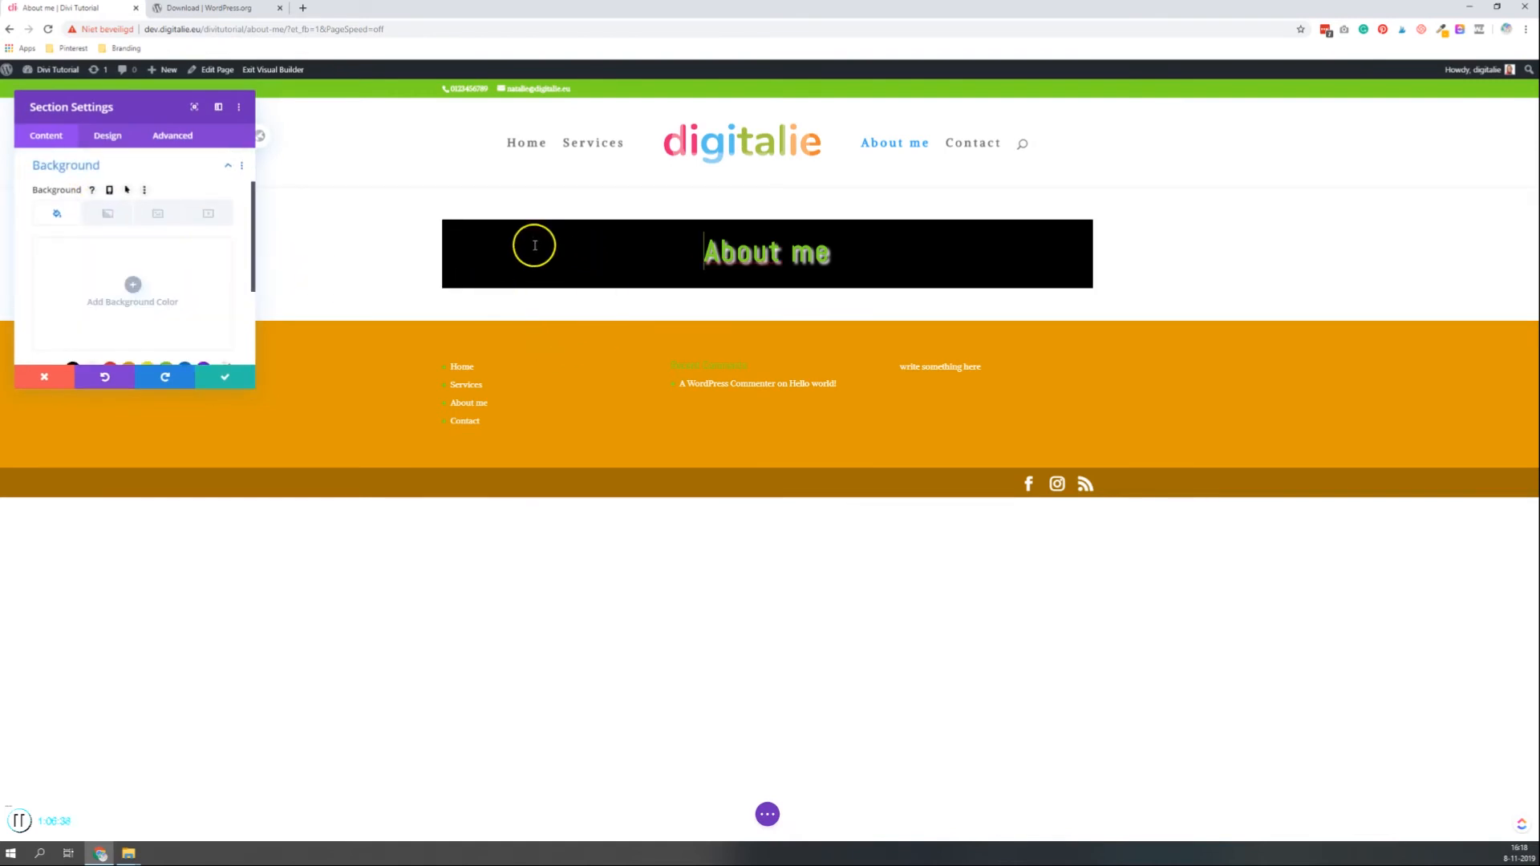
click(210, 378)
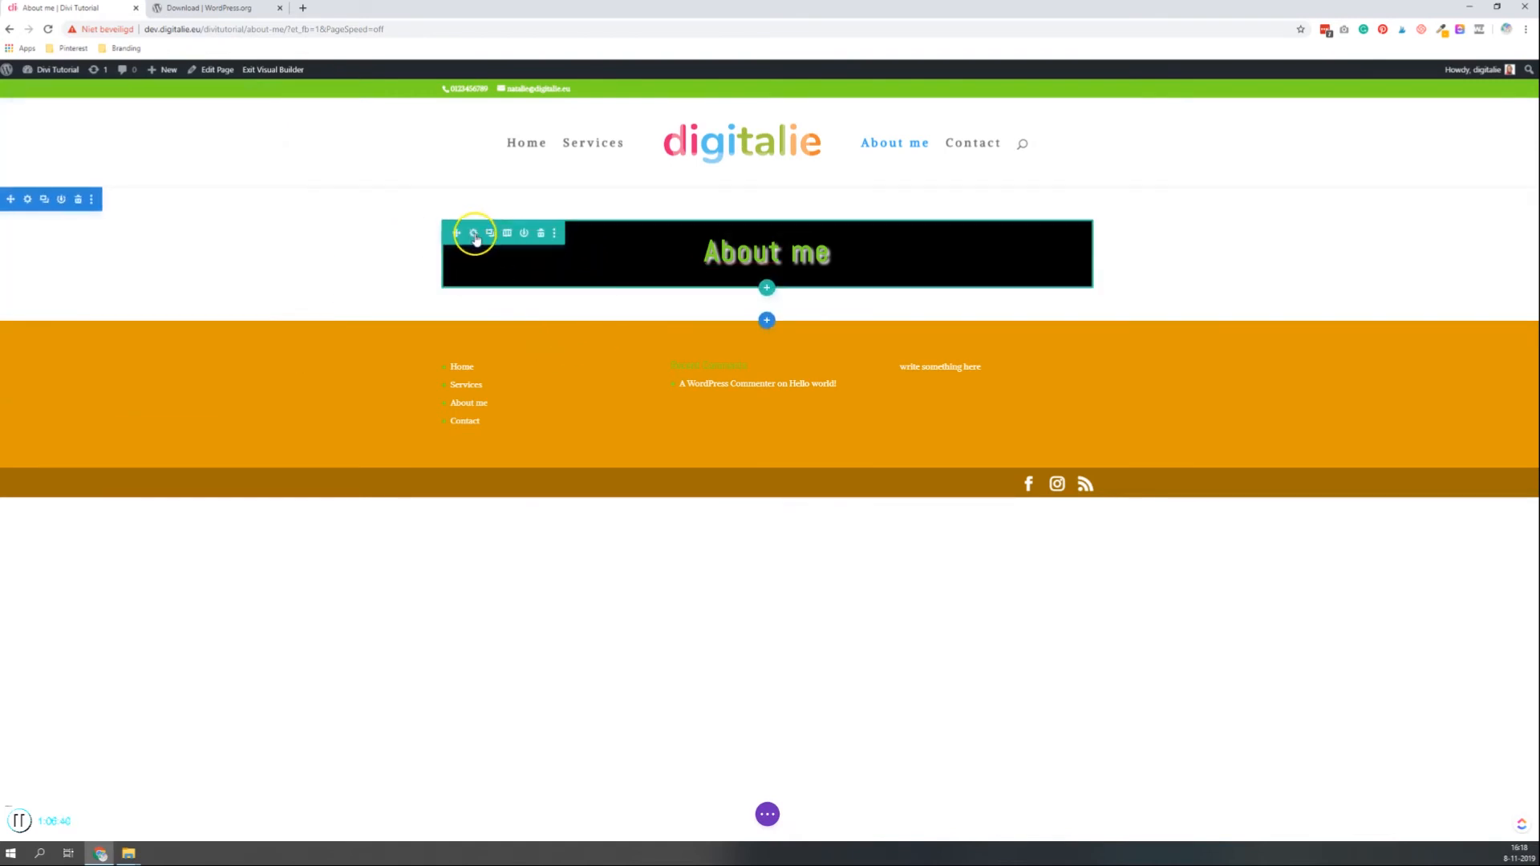
Delete the background color of the About me heading's row and save the row settings
click(473, 233)
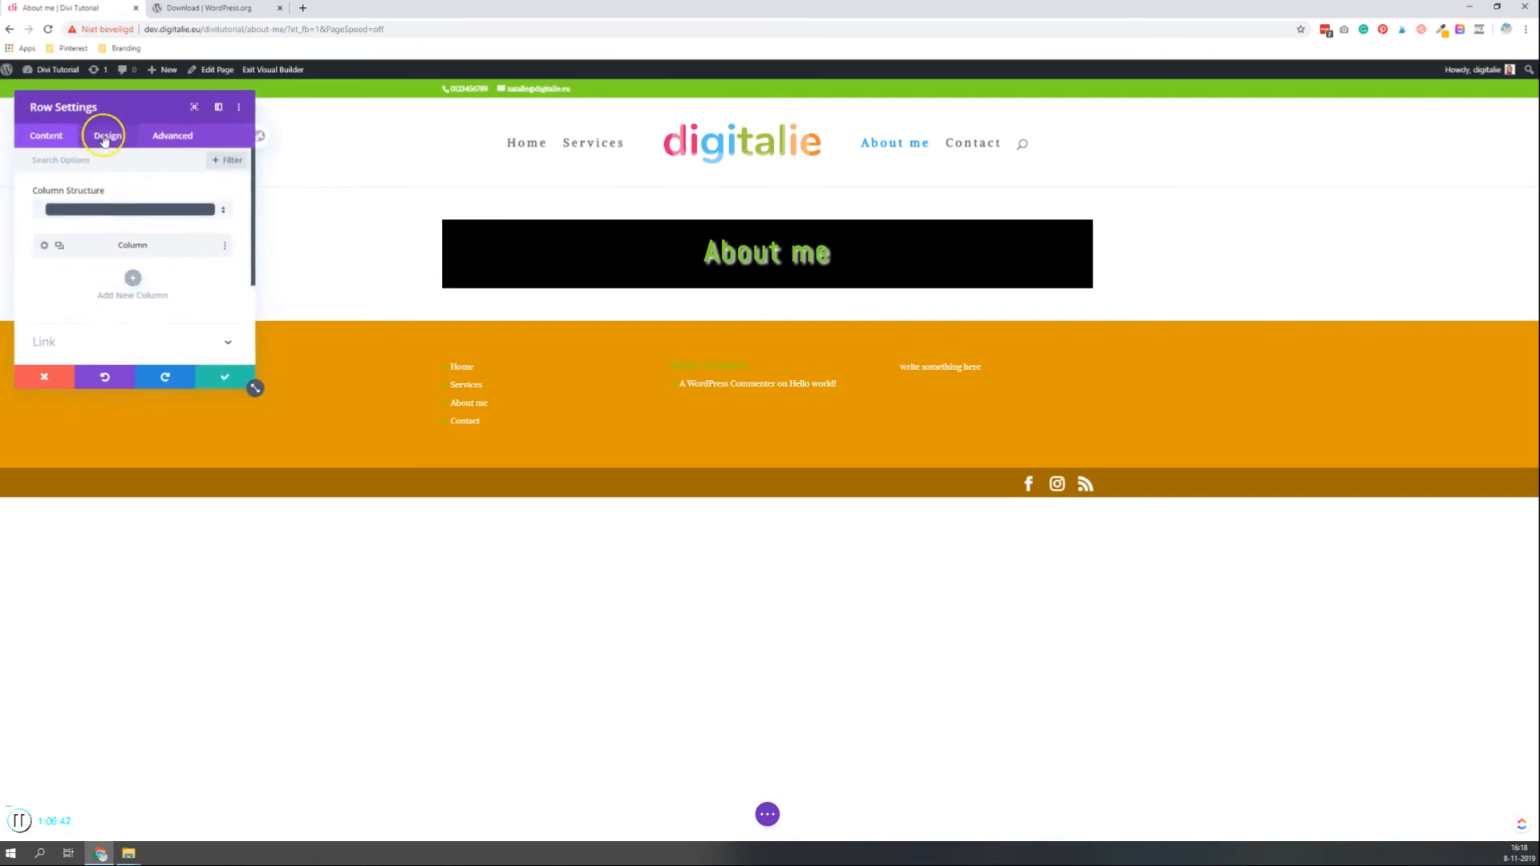
scroll(110, 247, down, 2)
click(117, 254)
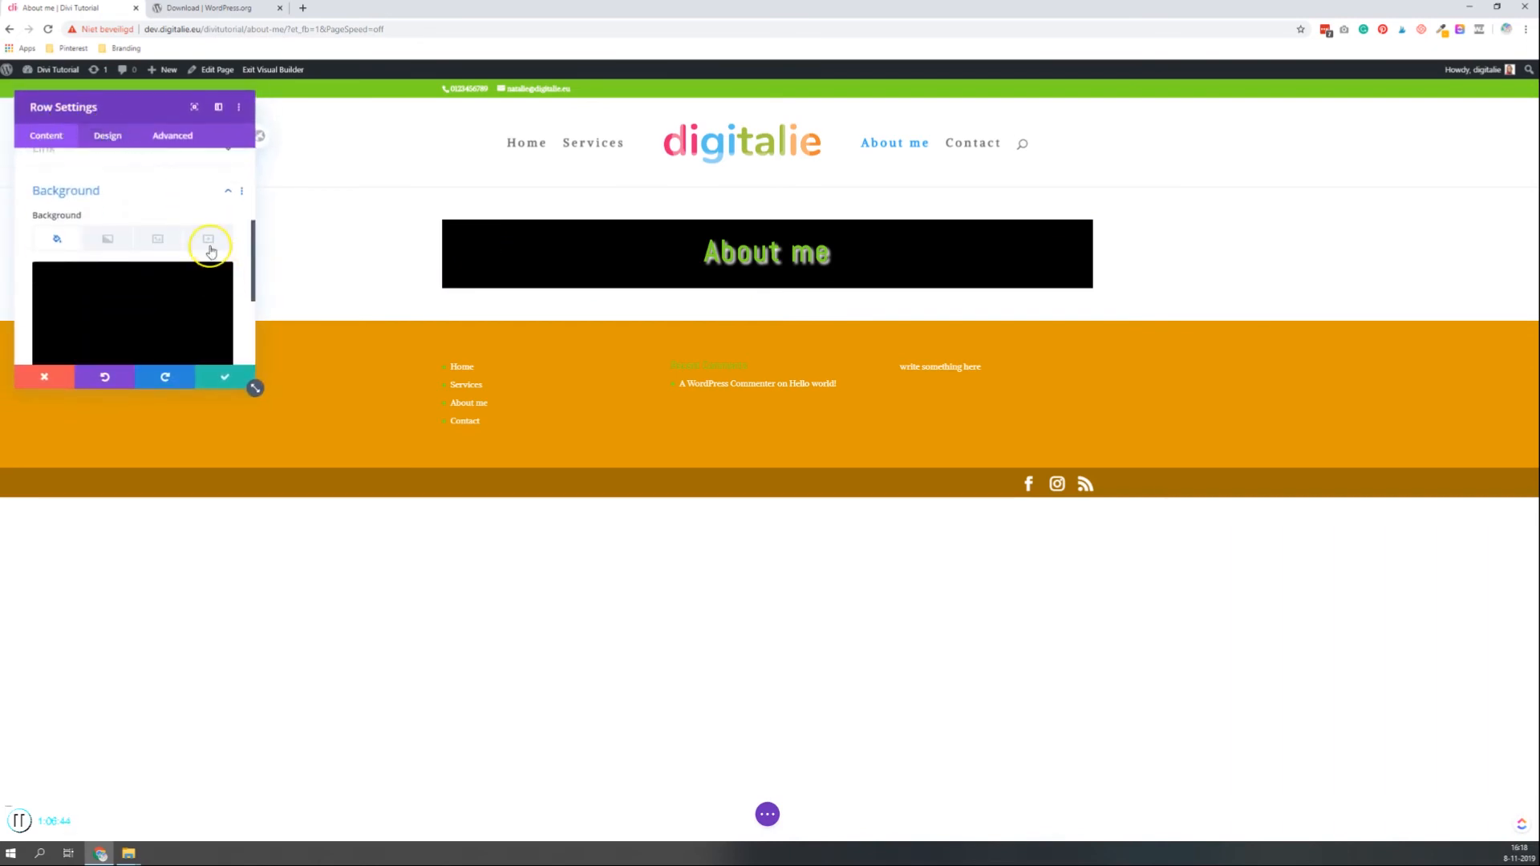
click(205, 277)
click(227, 376)
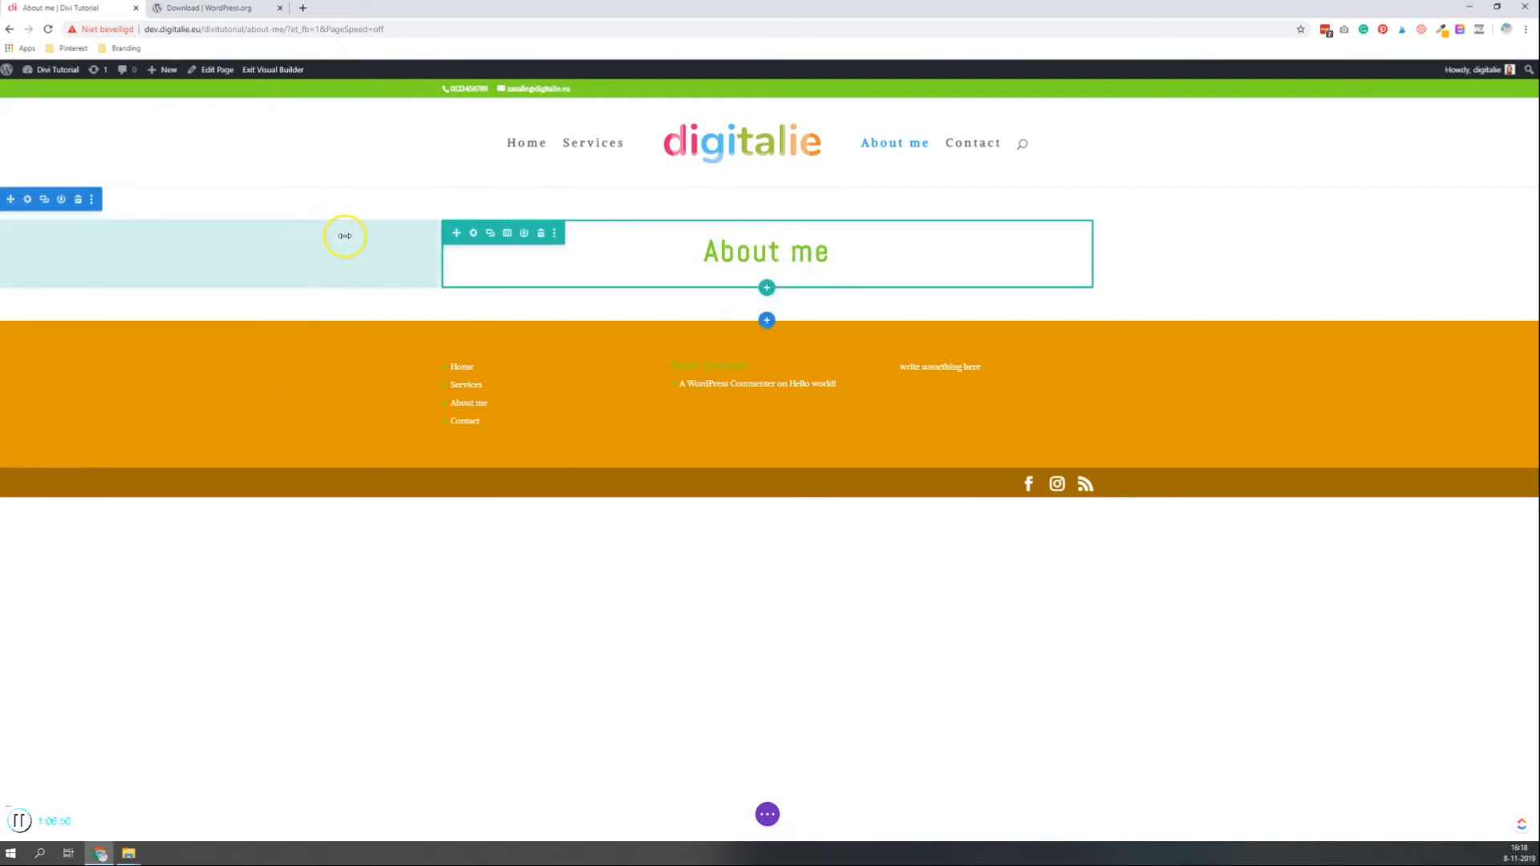
Add a one-third/two-thirds row below the heading row and insert an Image module in its narrow column
click(768, 290)
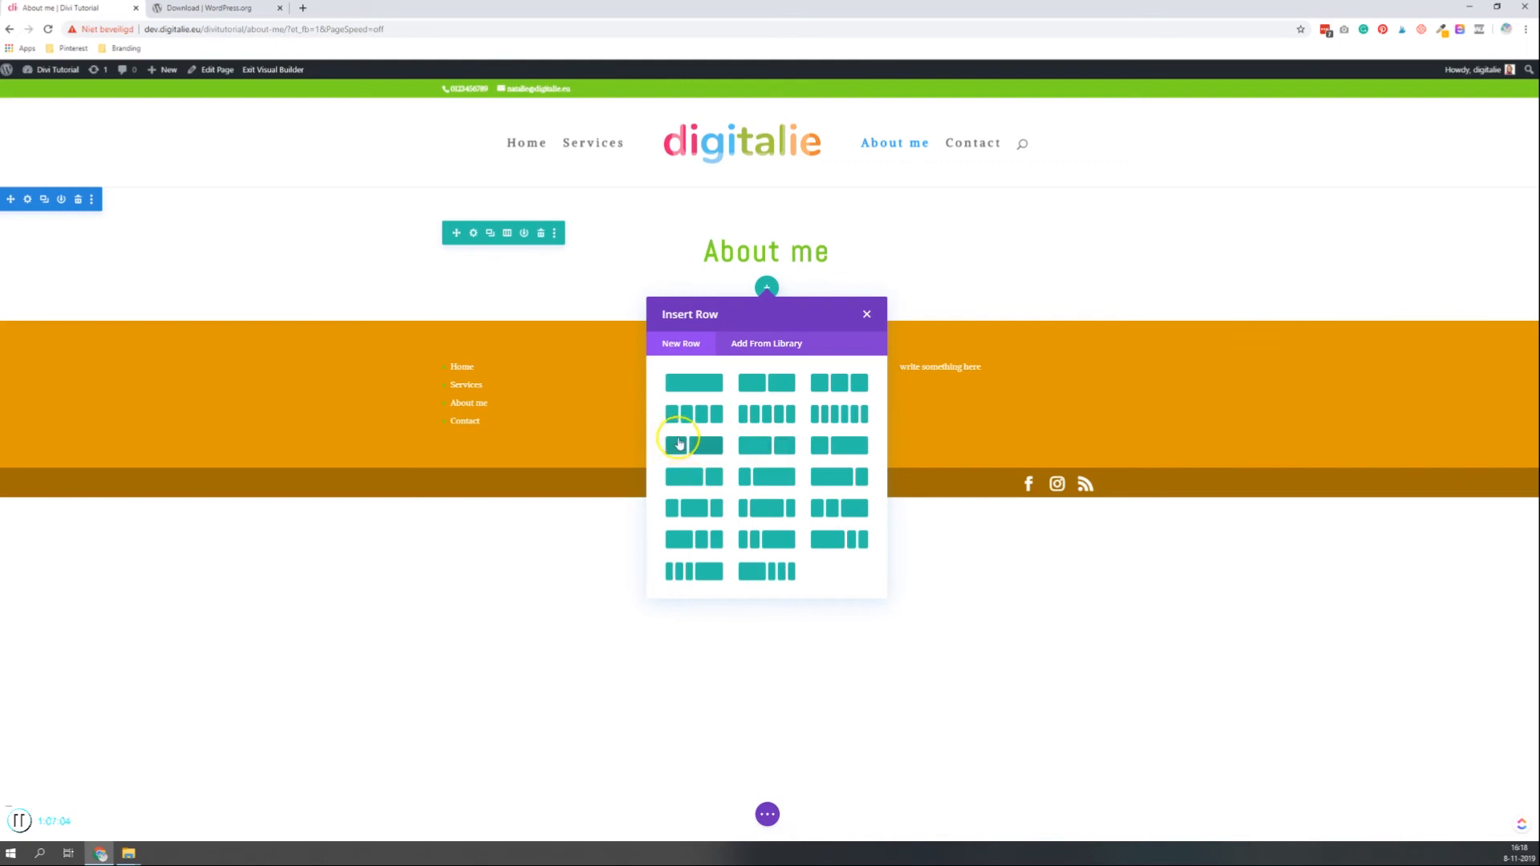
click(826, 450)
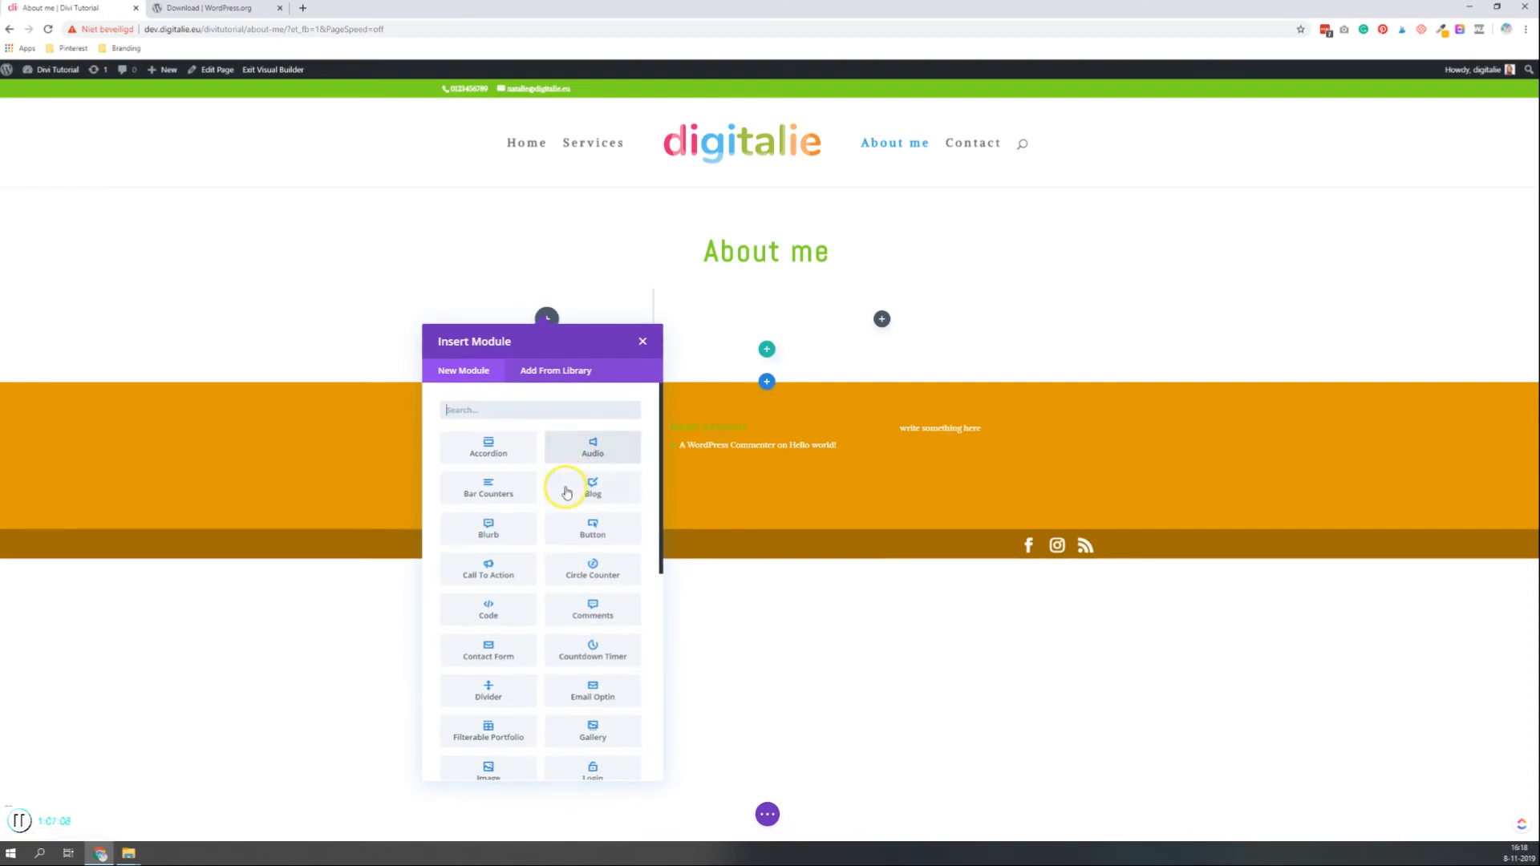
text(image)
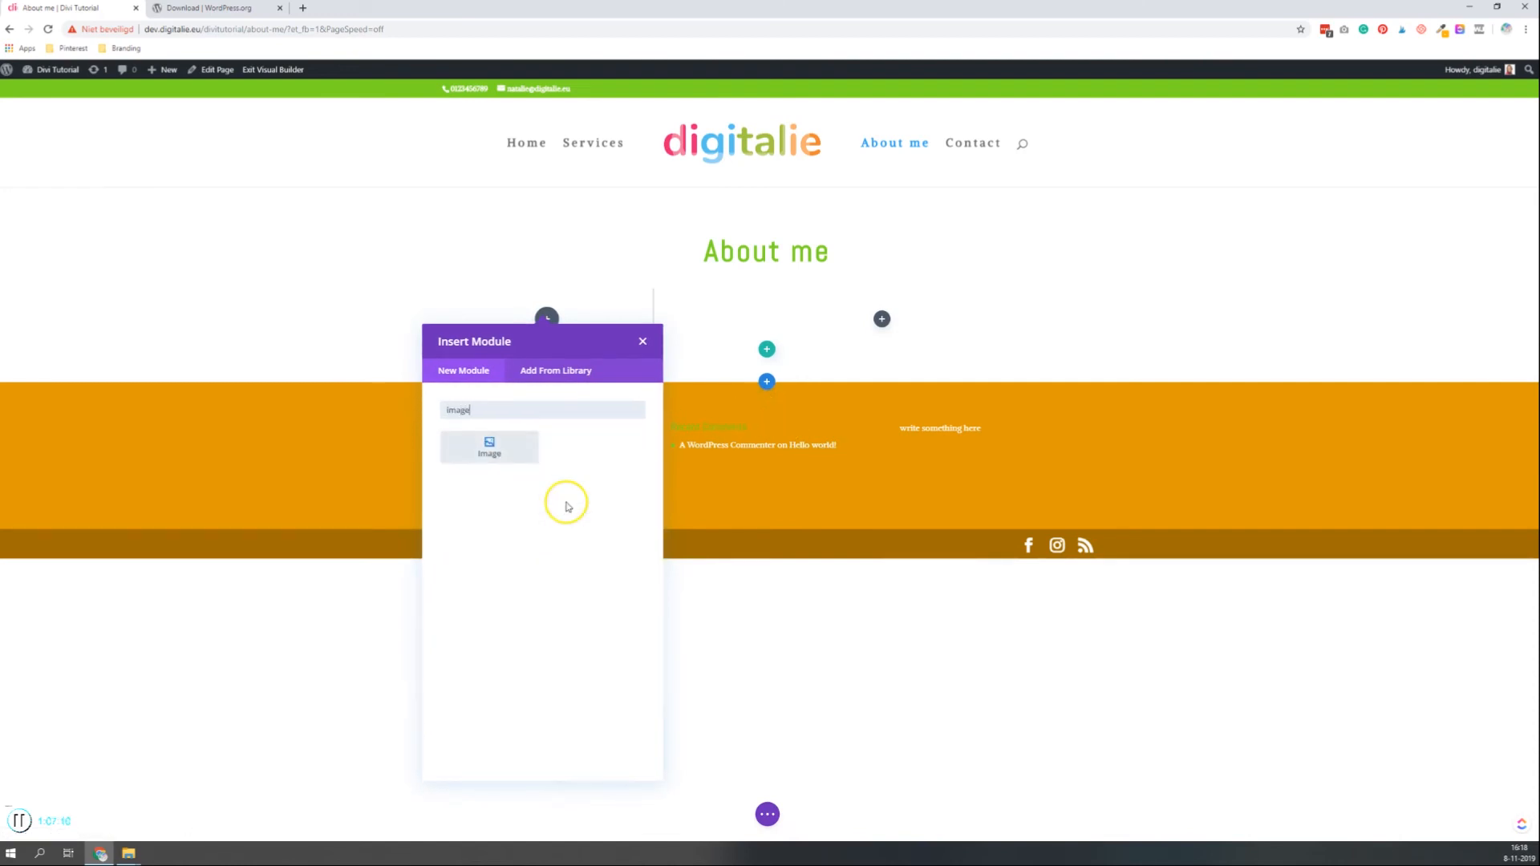
click(487, 444)
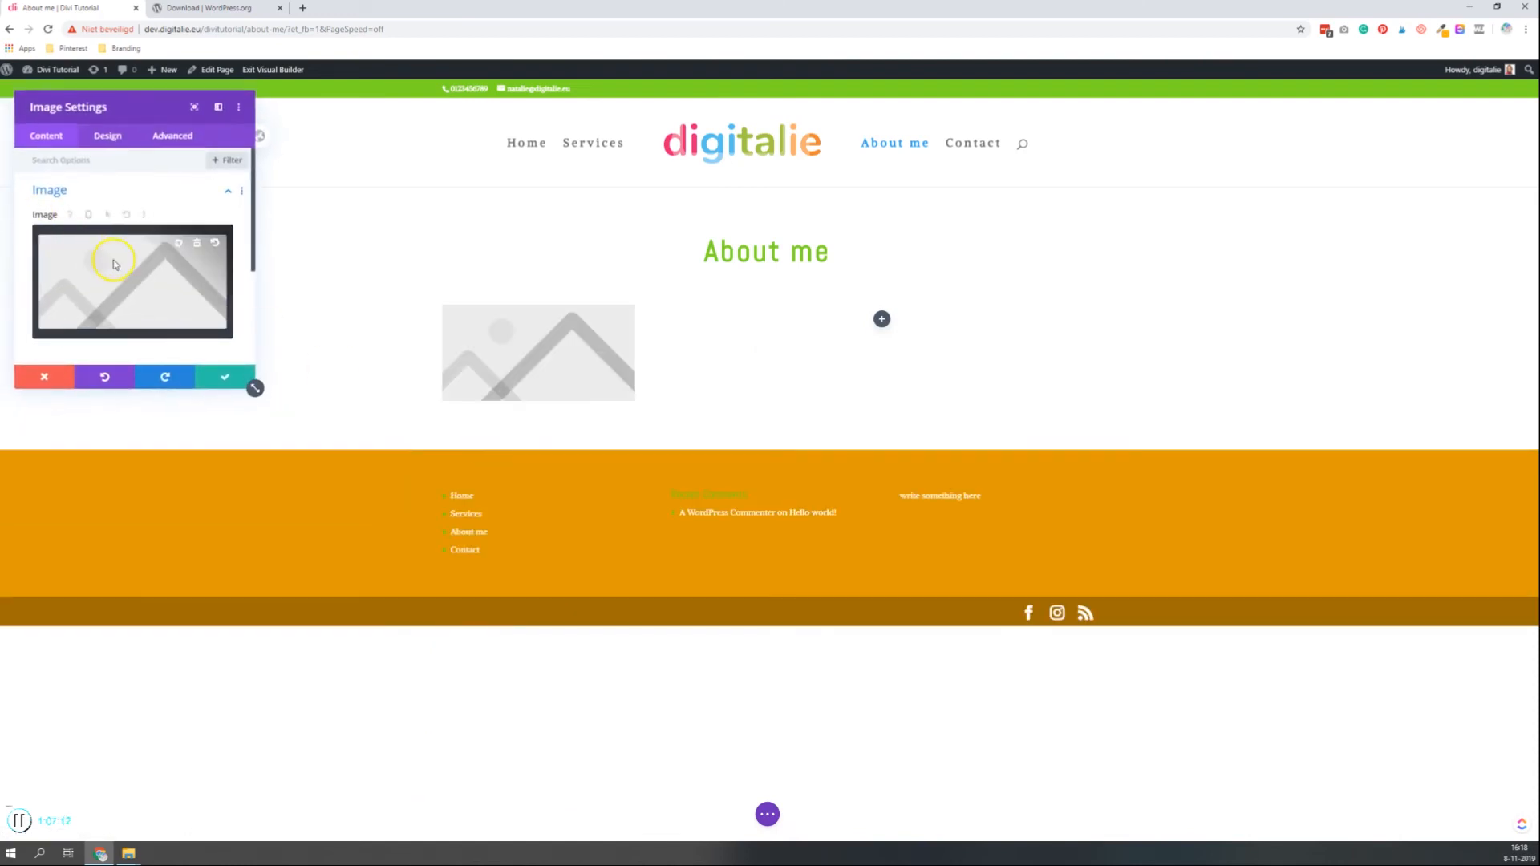
Choose the dog photo pet-04.jpg from the media library for the new Image module
click(115, 265)
click(823, 229)
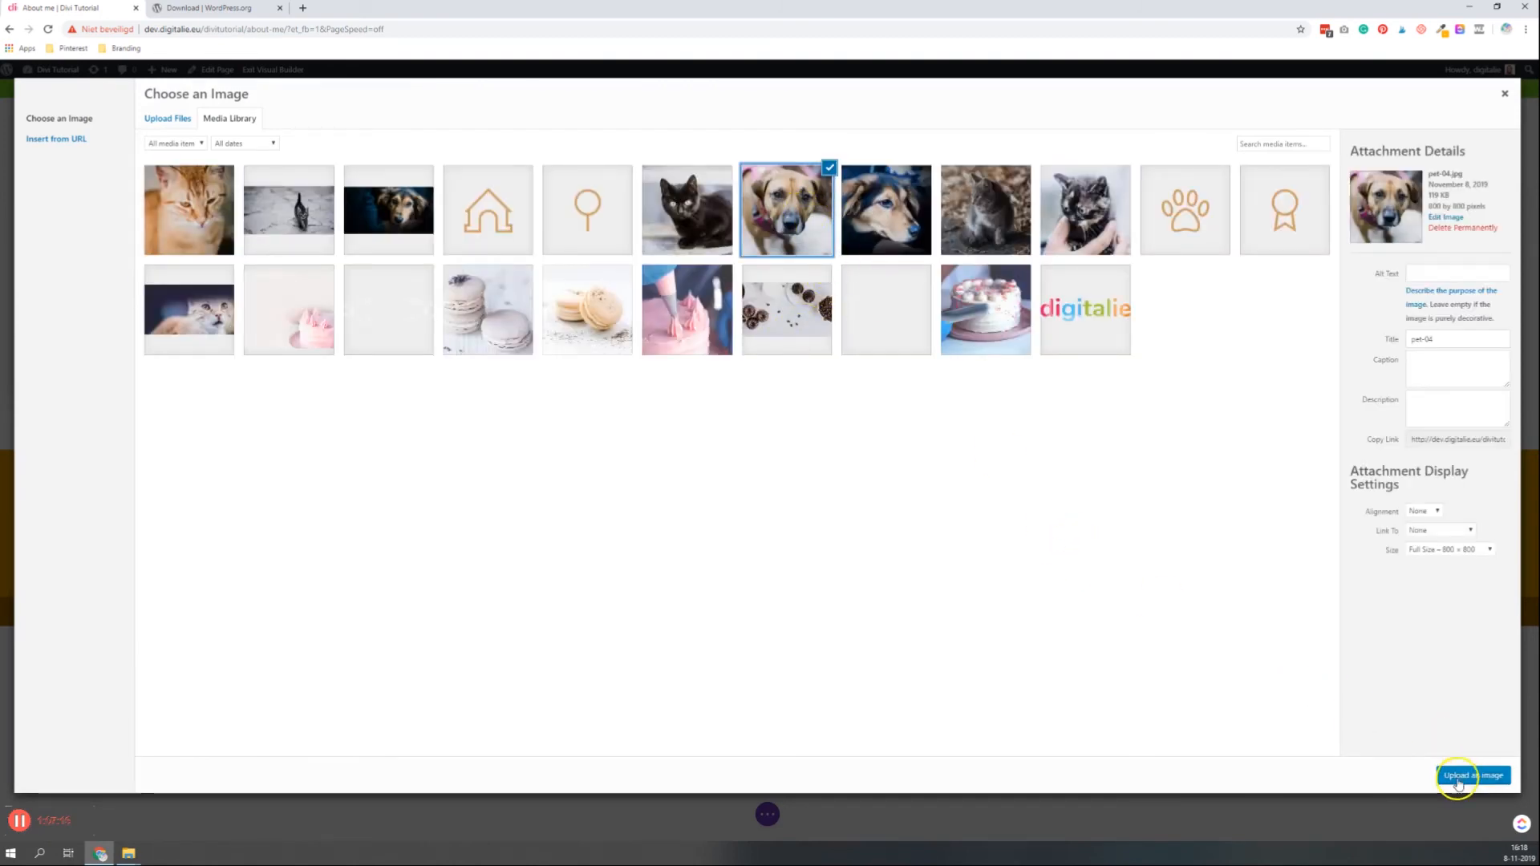
click(1458, 775)
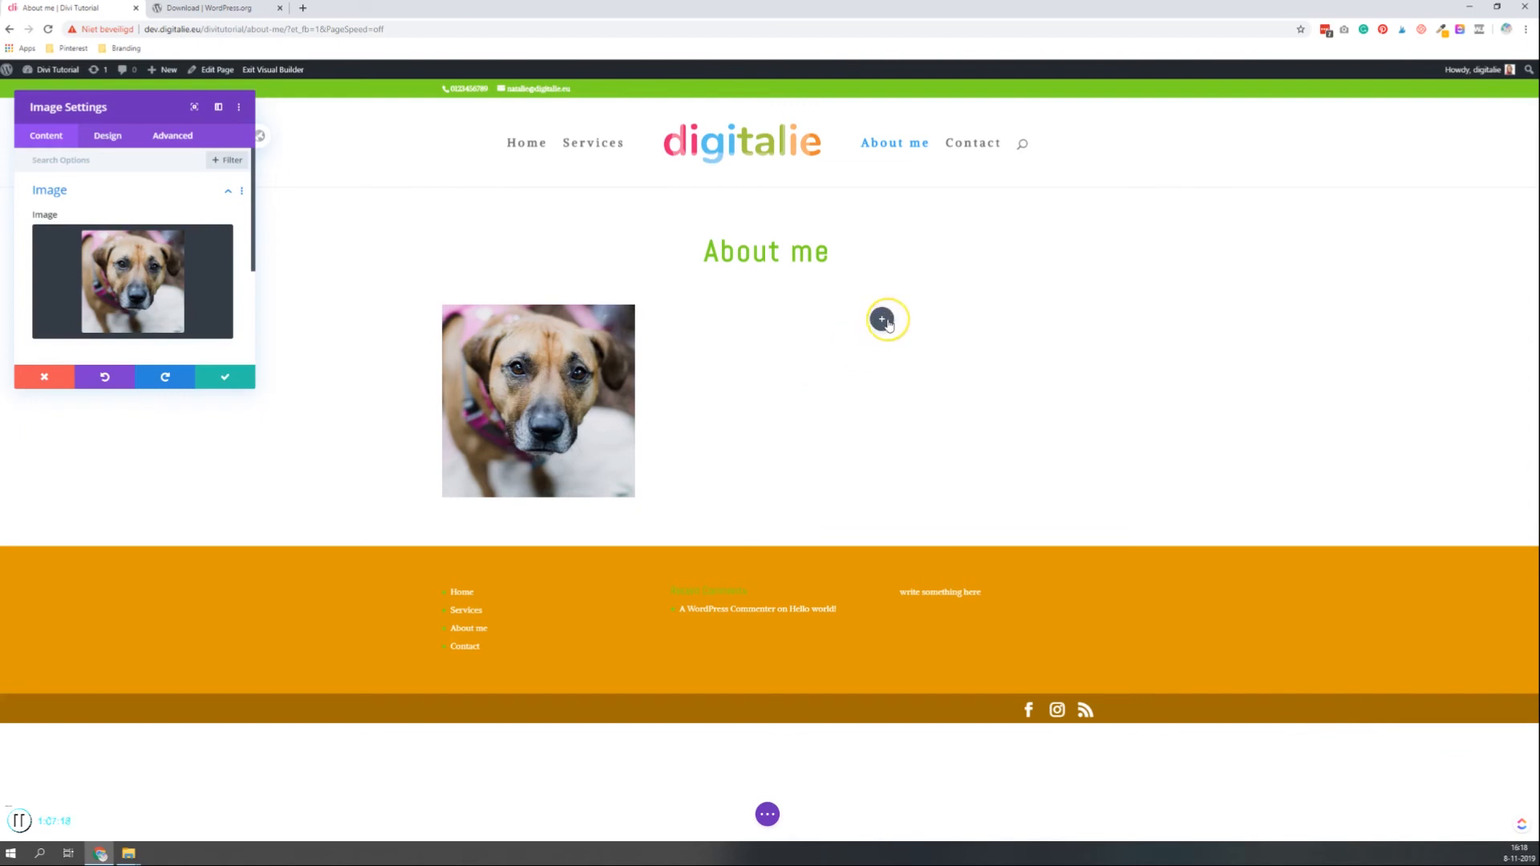
Insert a Text module with the default placeholder text in the wide column beside the dog photo and save it
click(882, 320)
scroll(915, 590, down, 5)
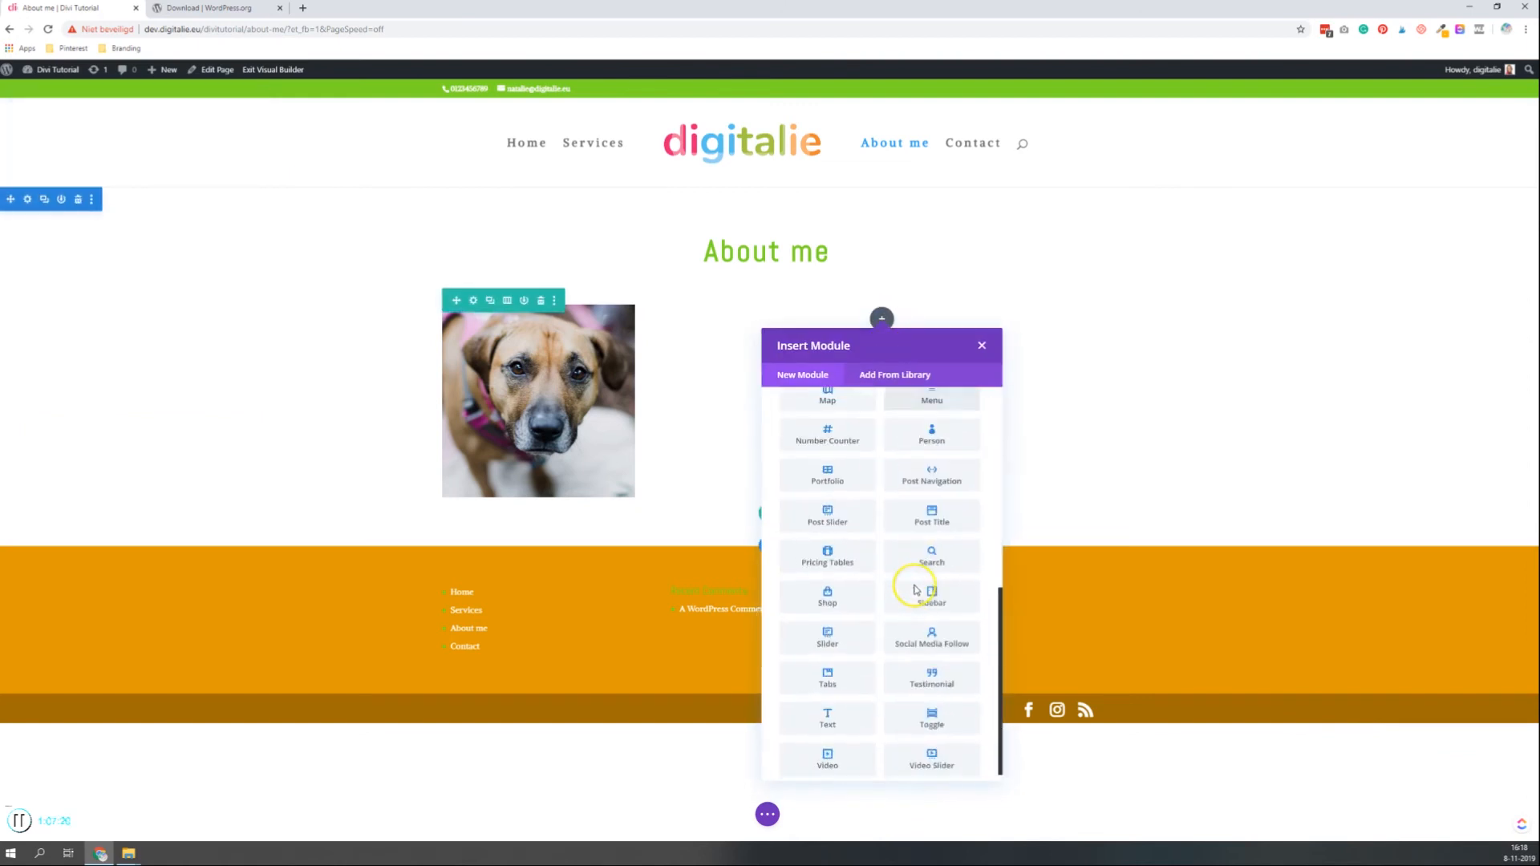
click(827, 716)
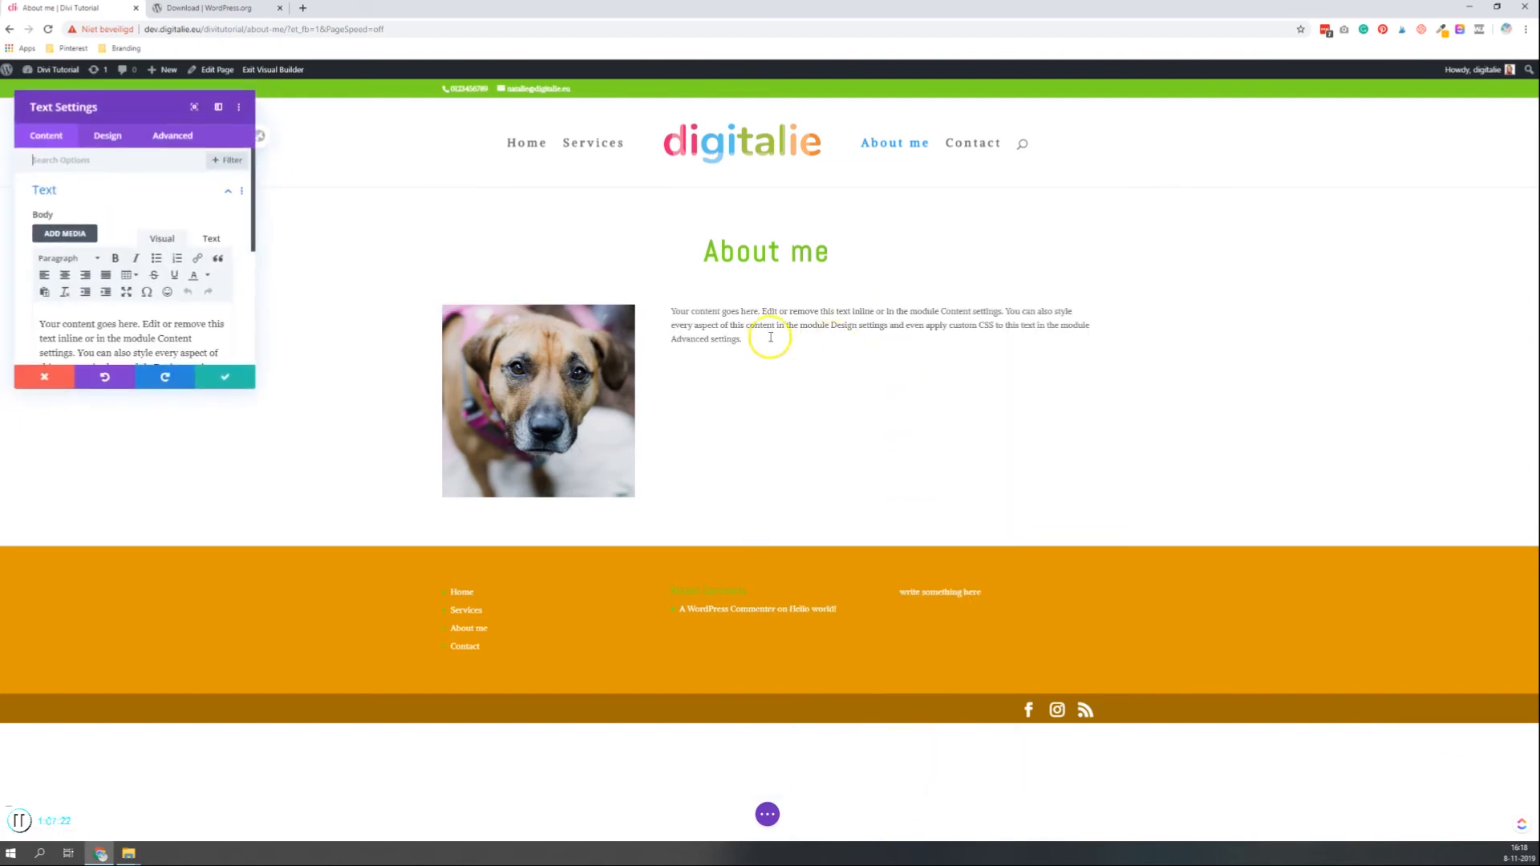
click(233, 378)
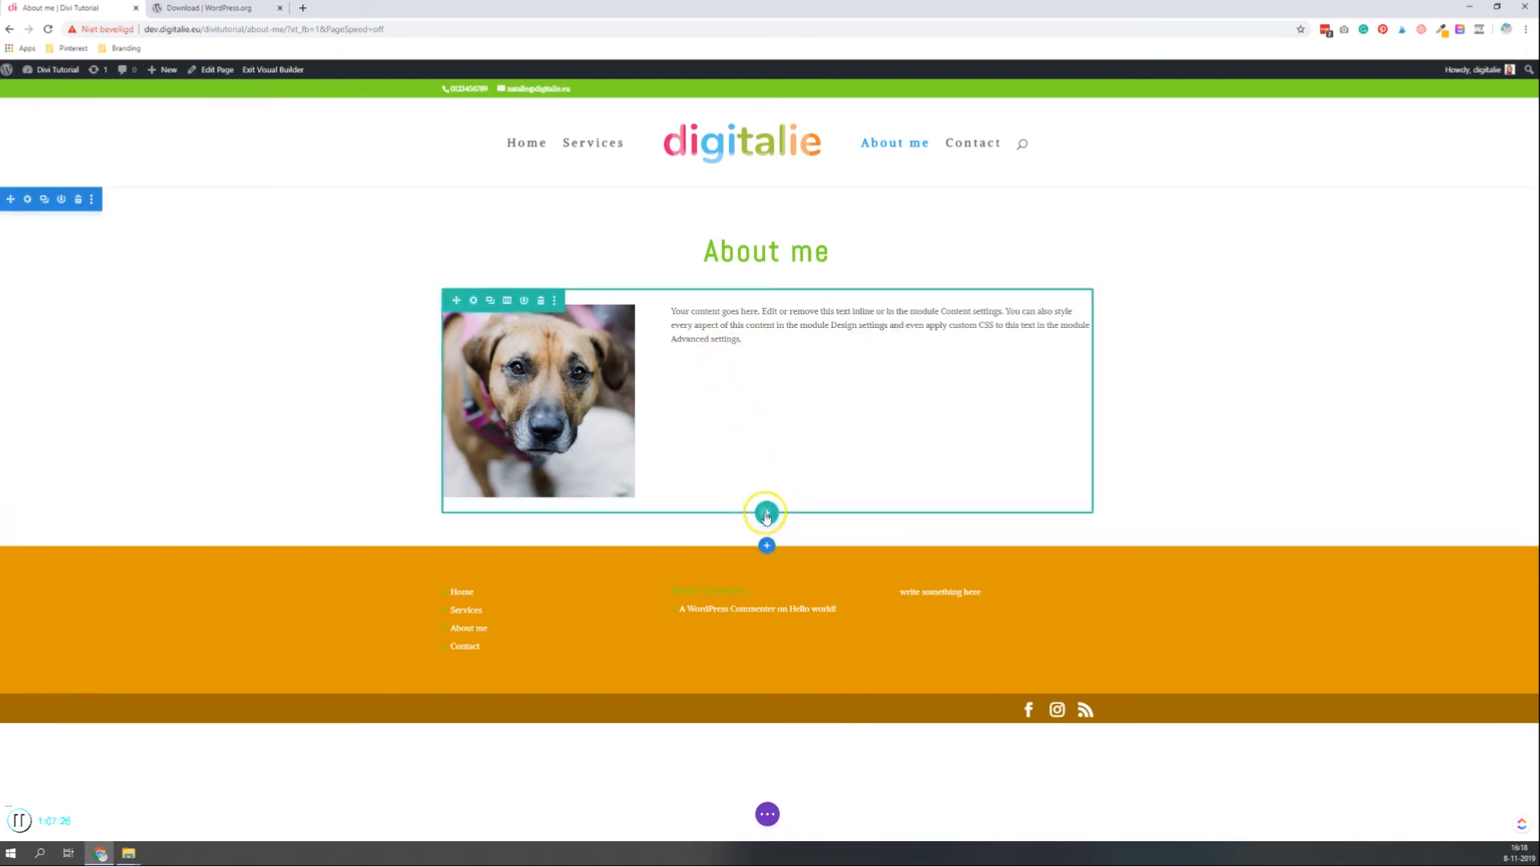
Add a single-column row below the dog photo row, insert a Button module with default text and save it
click(766, 513)
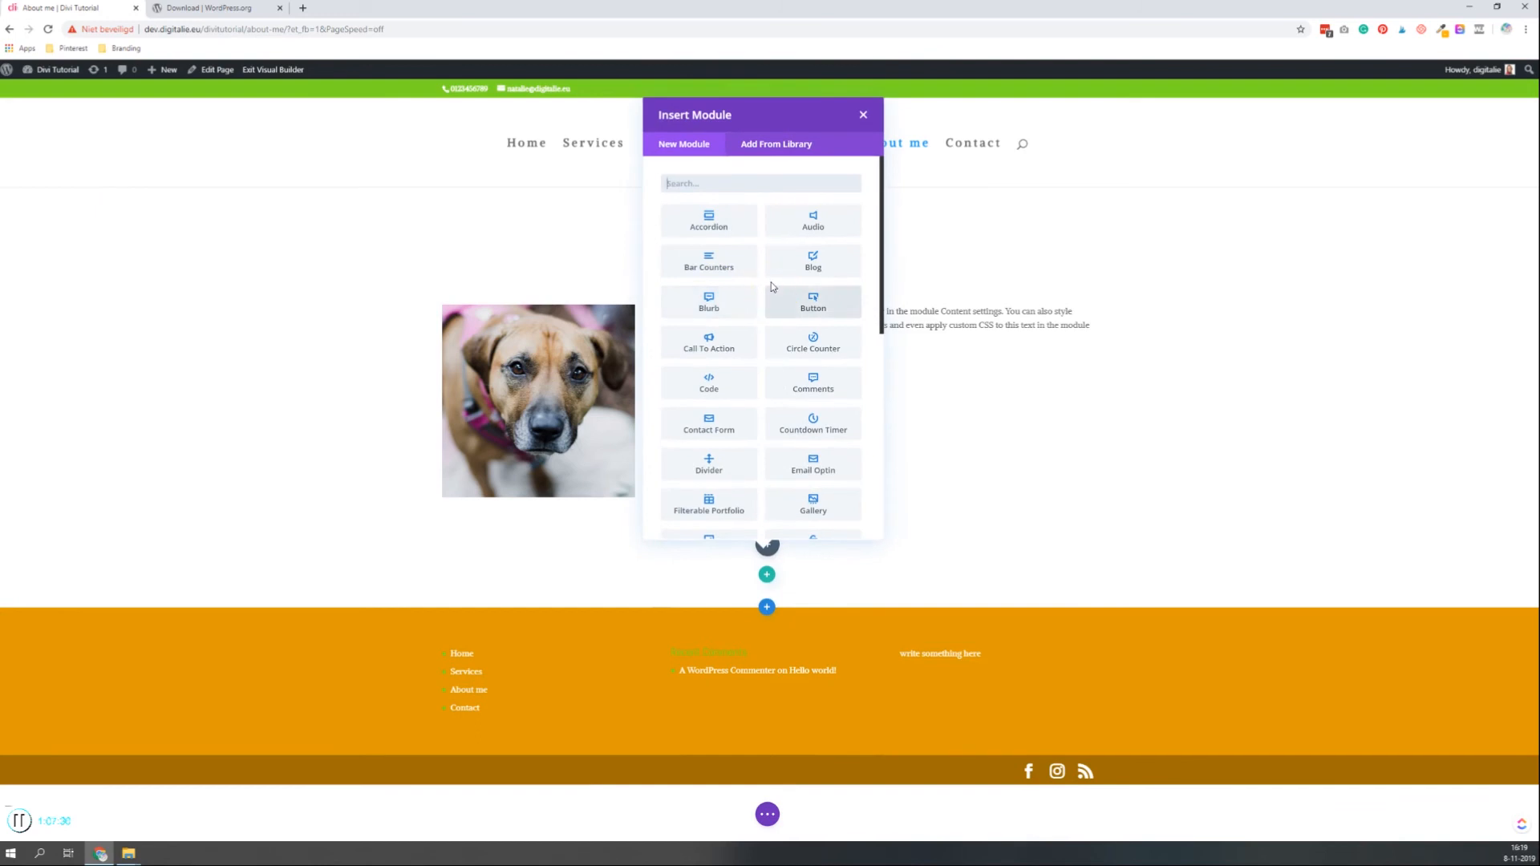
click(802, 308)
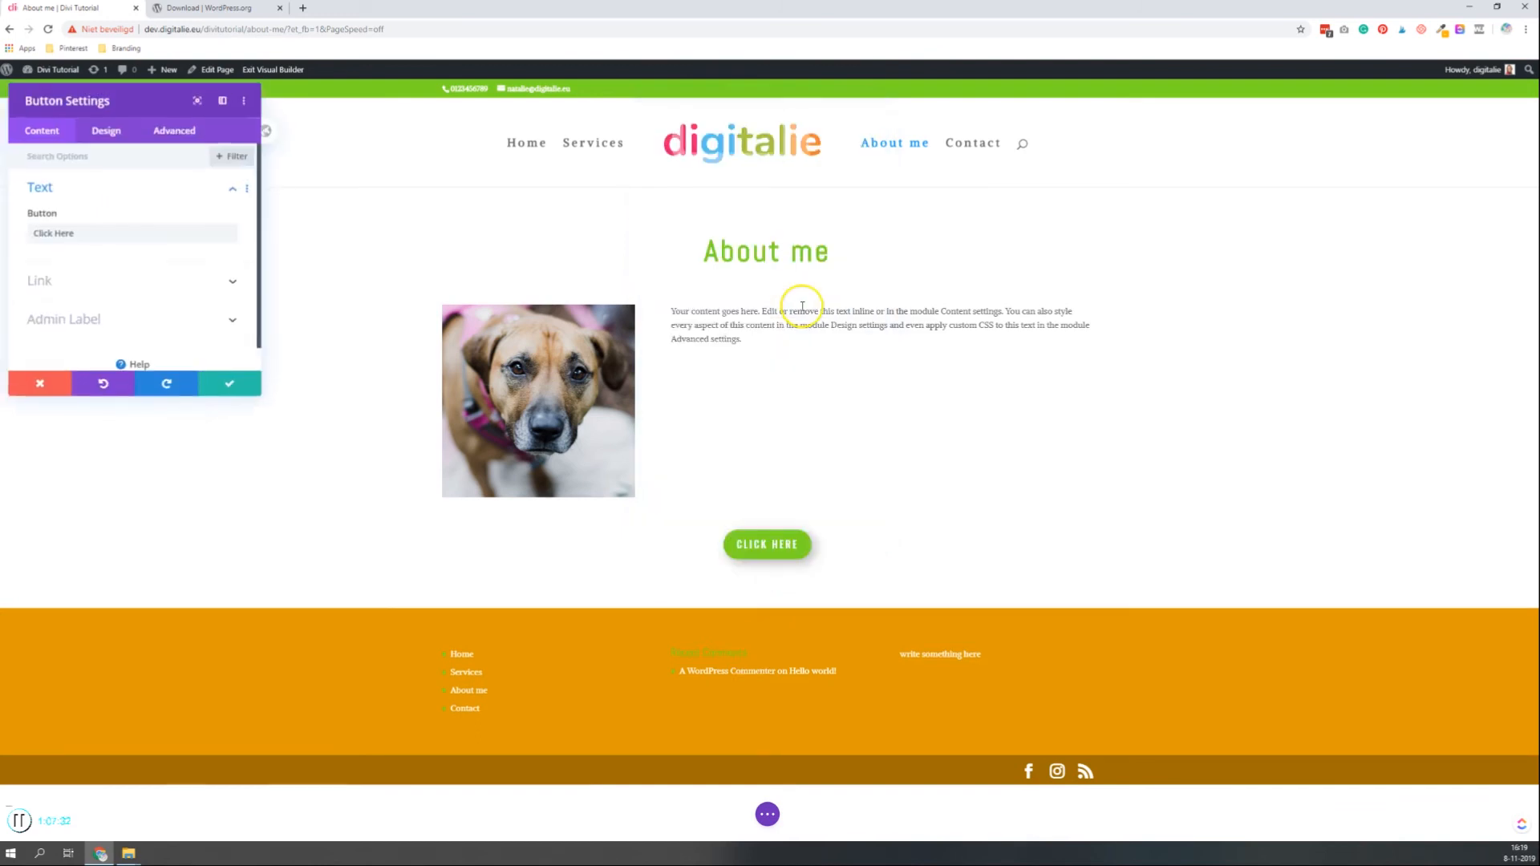
click(233, 379)
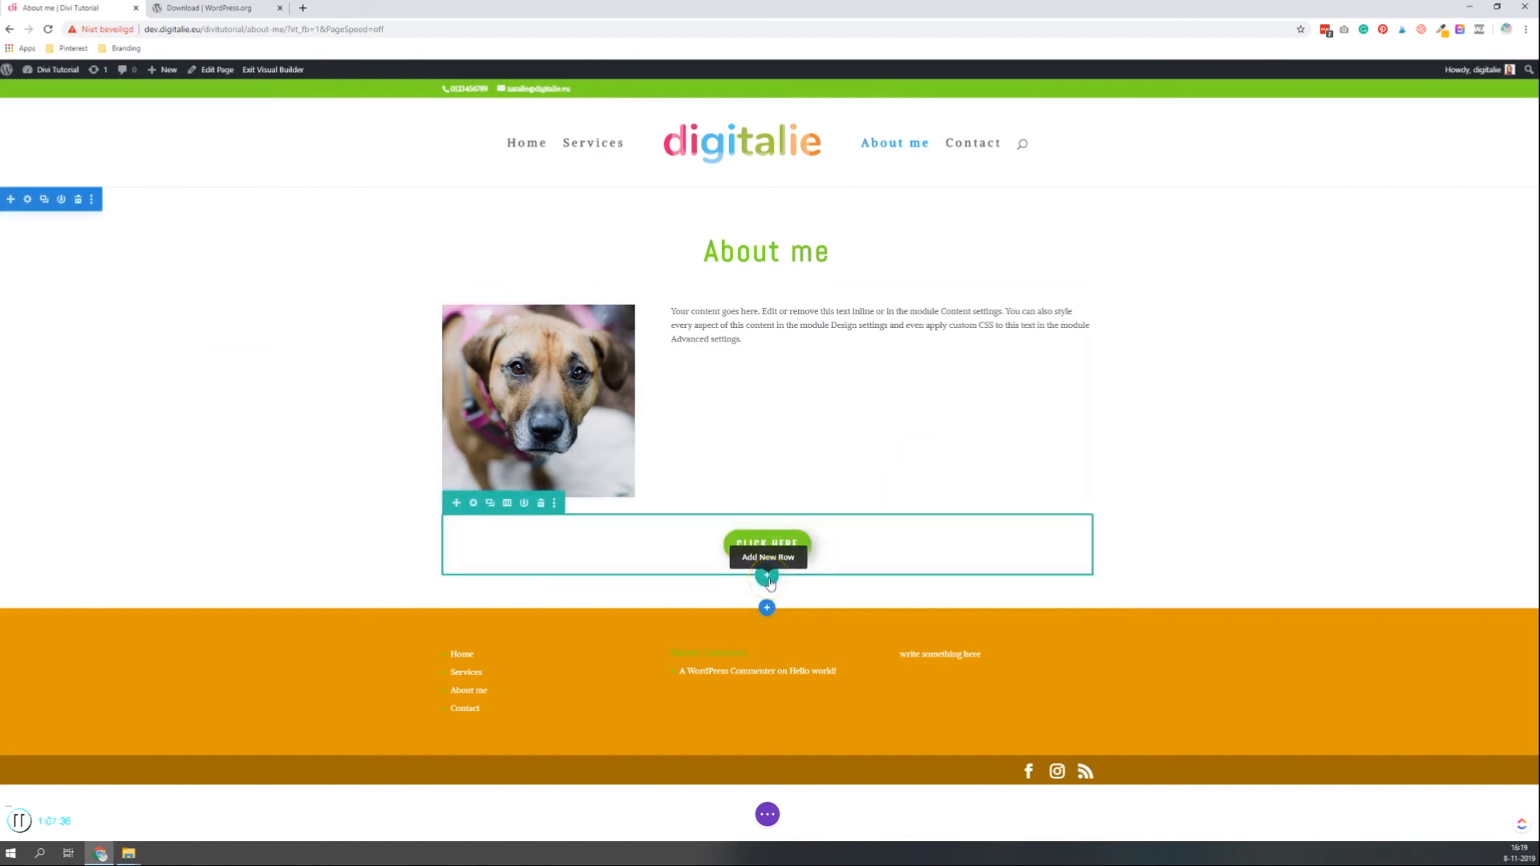
Add a fullwidth section below the button's section and insert a Fullwidth Image module in it
click(767, 607)
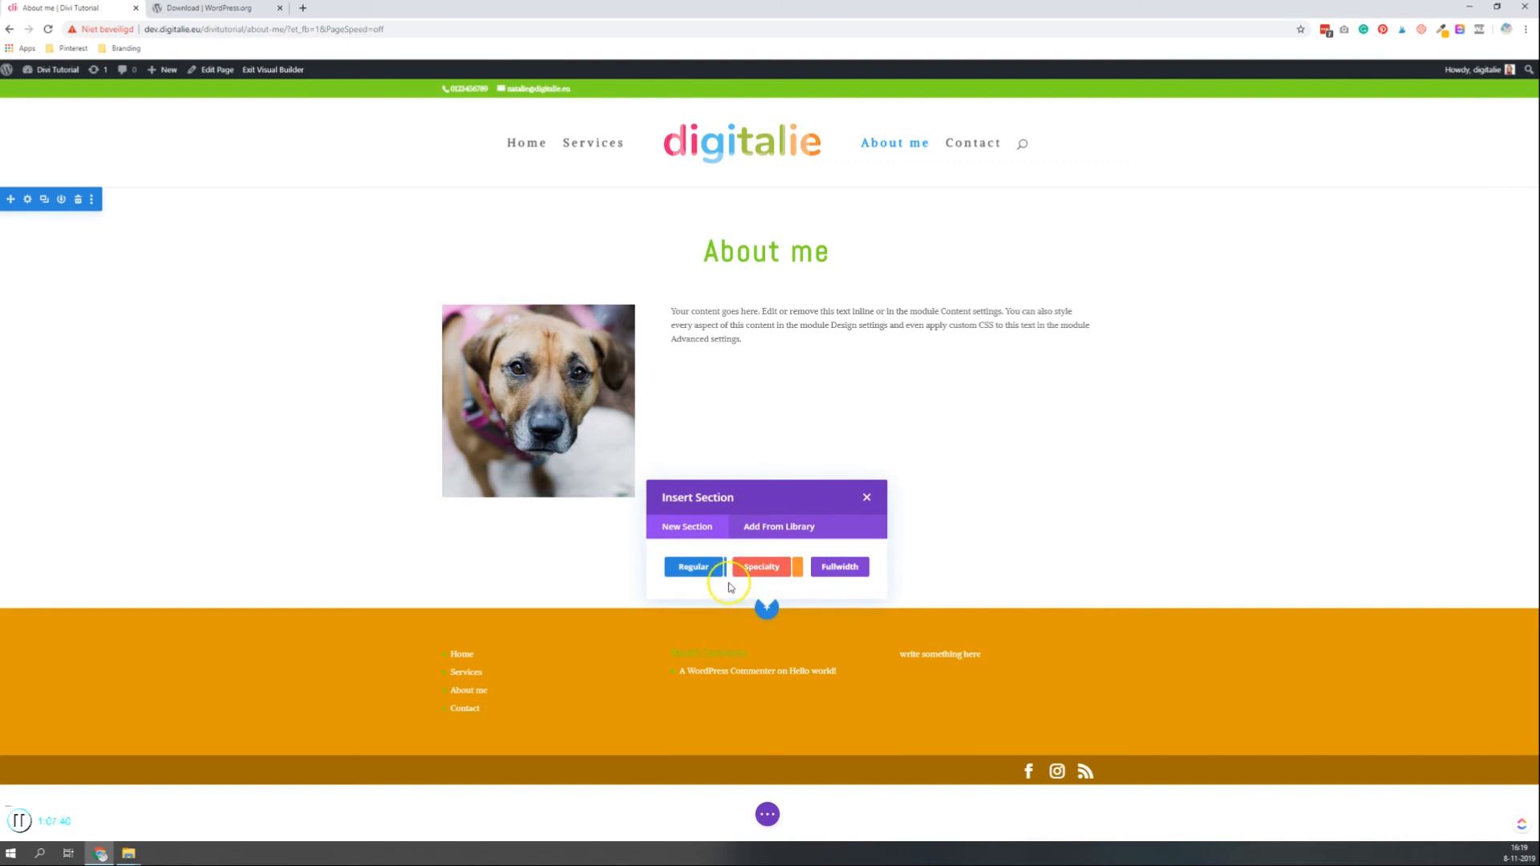
click(834, 567)
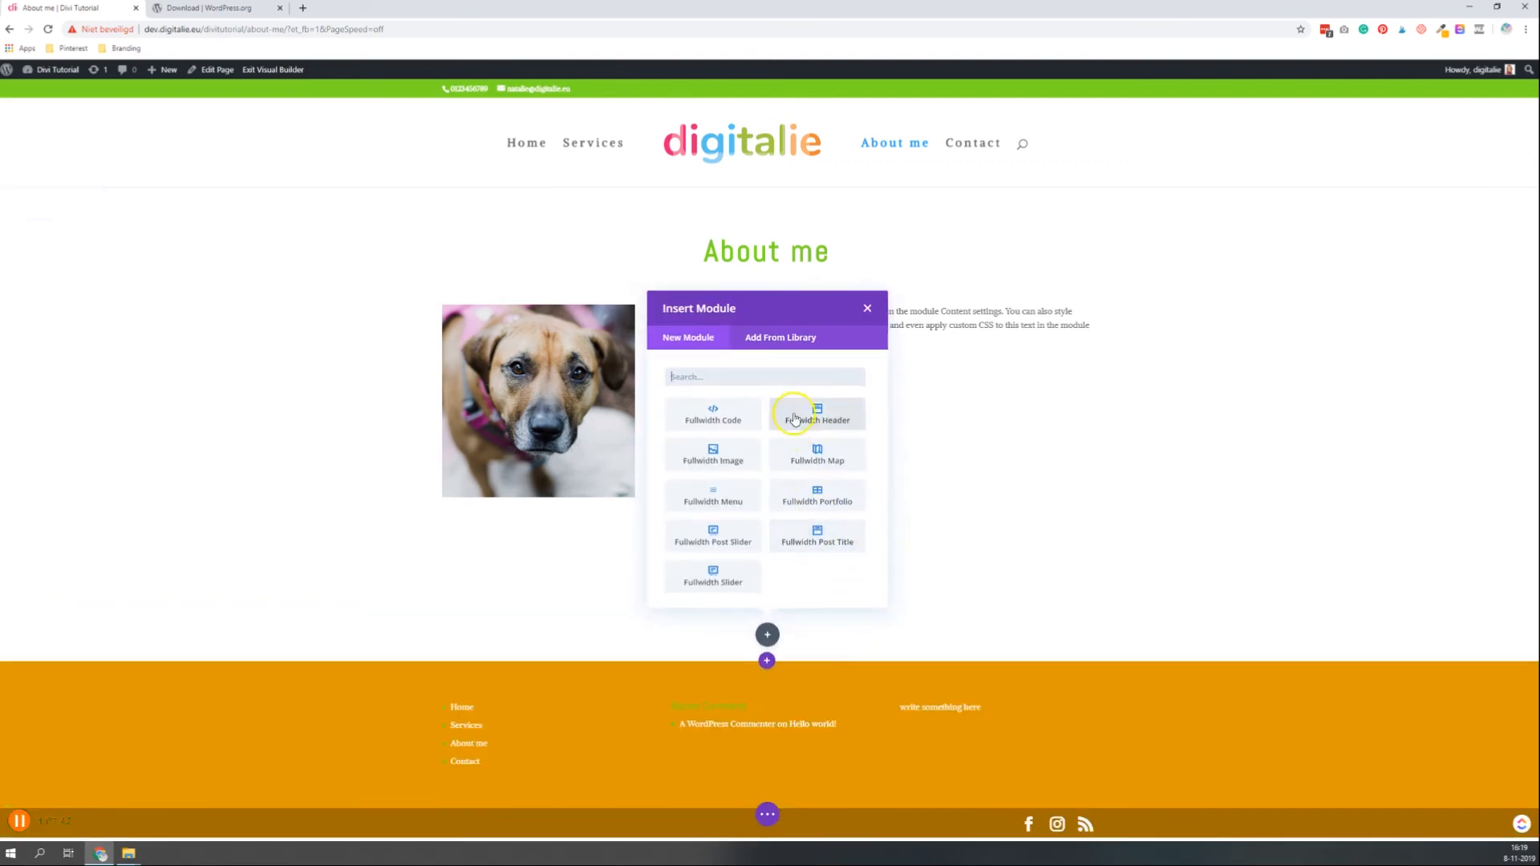
click(726, 455)
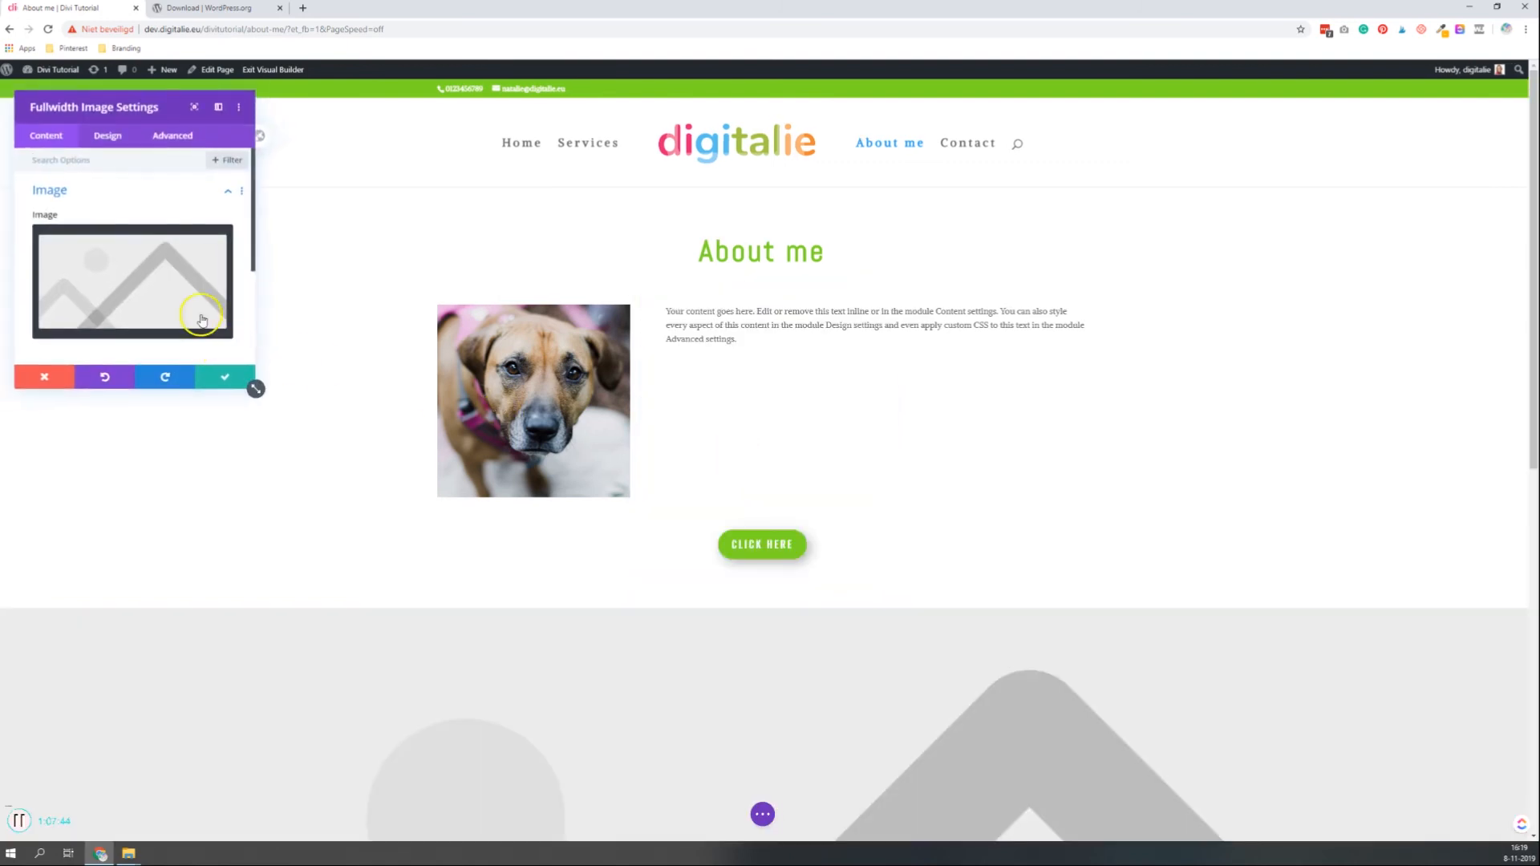
Use the kitten photo pet-07.jpg as the fullwidth image, check it on the page and save the module settings
click(166, 282)
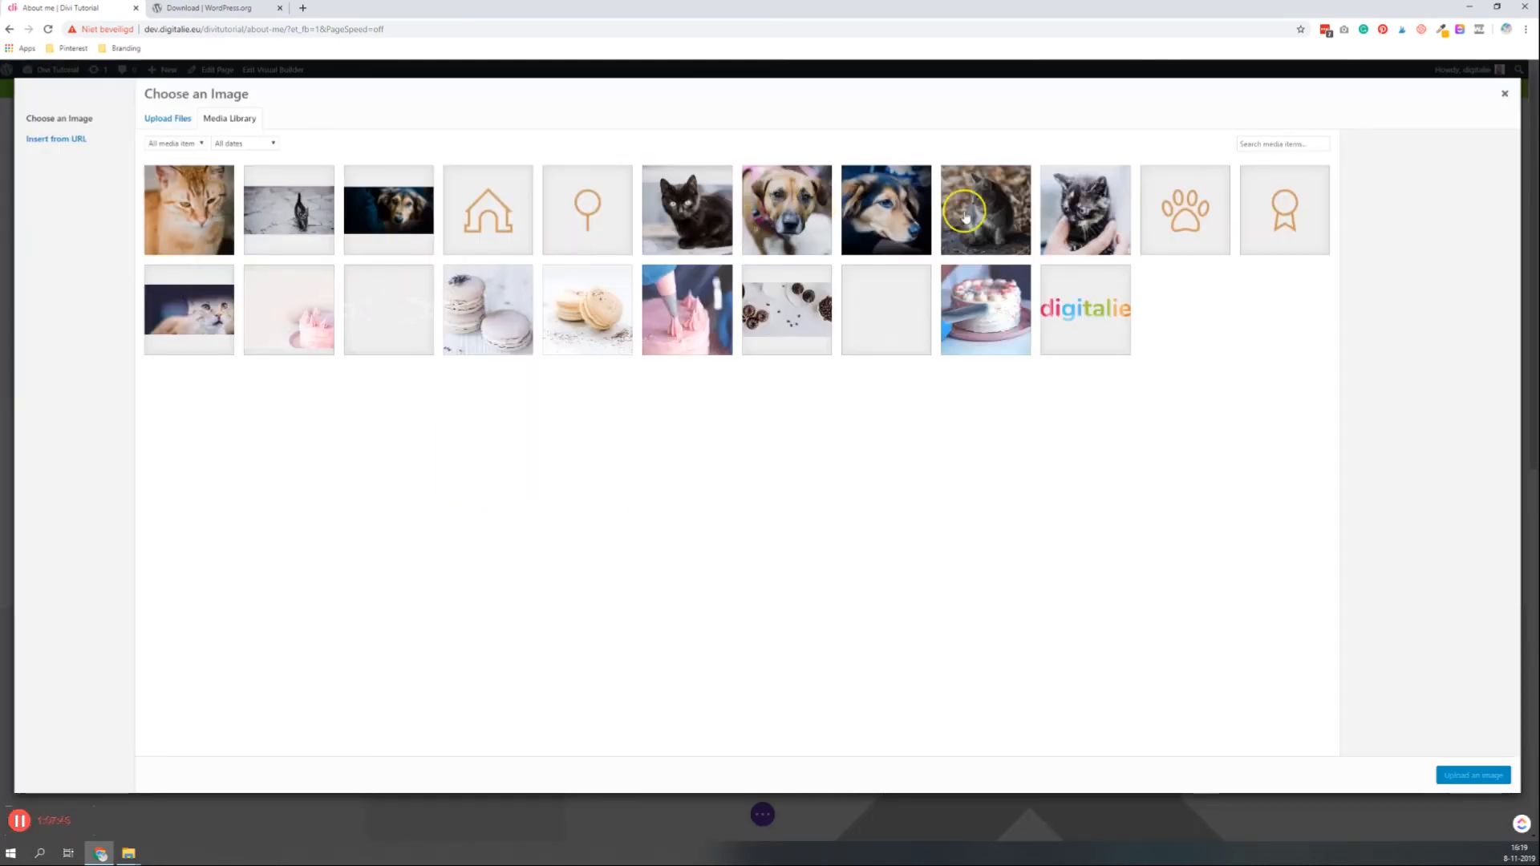
click(1085, 211)
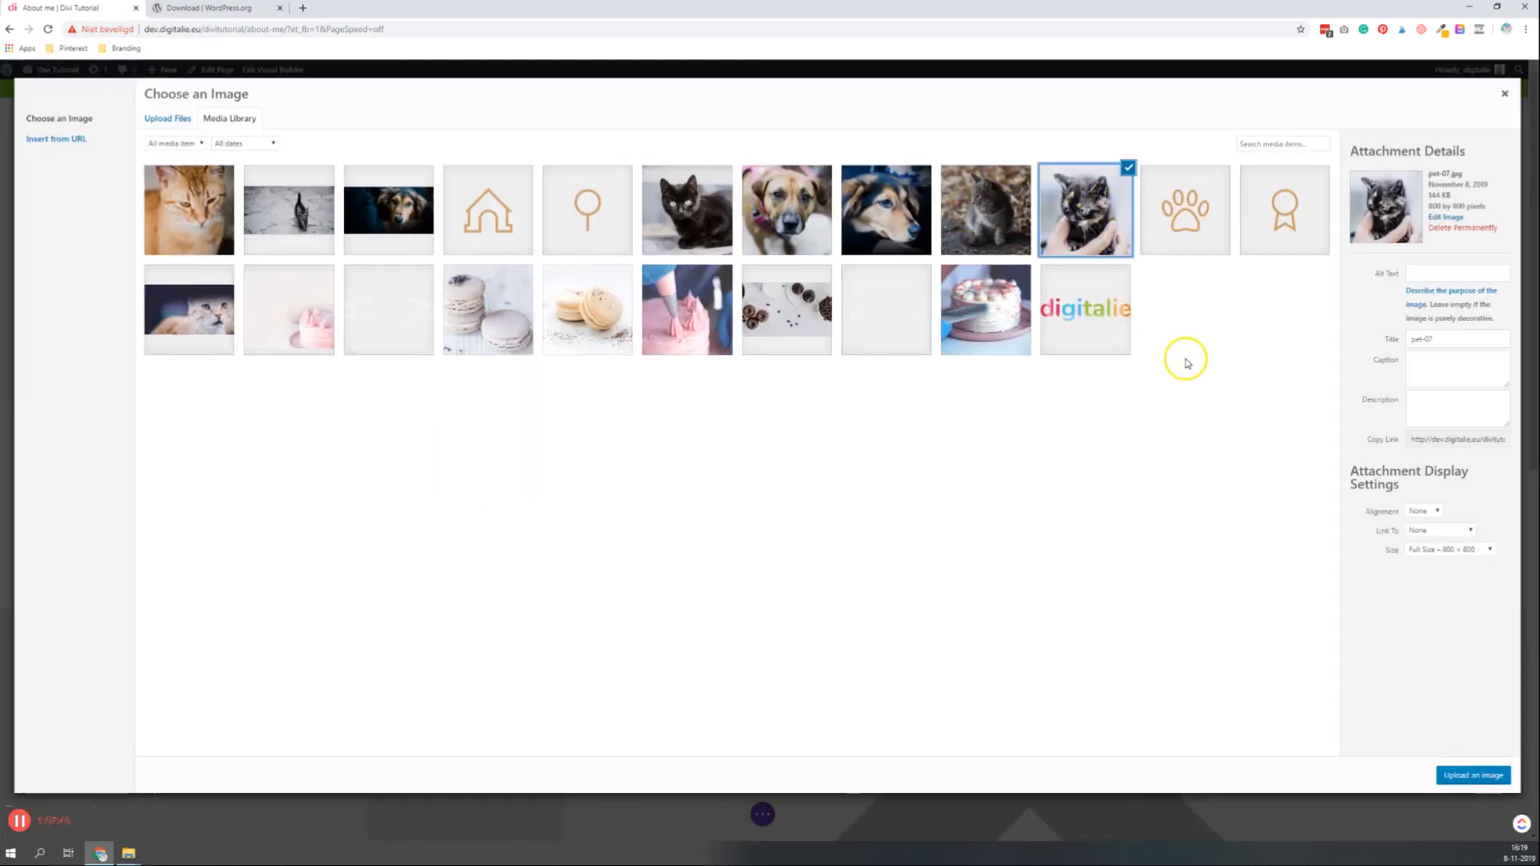
click(1466, 775)
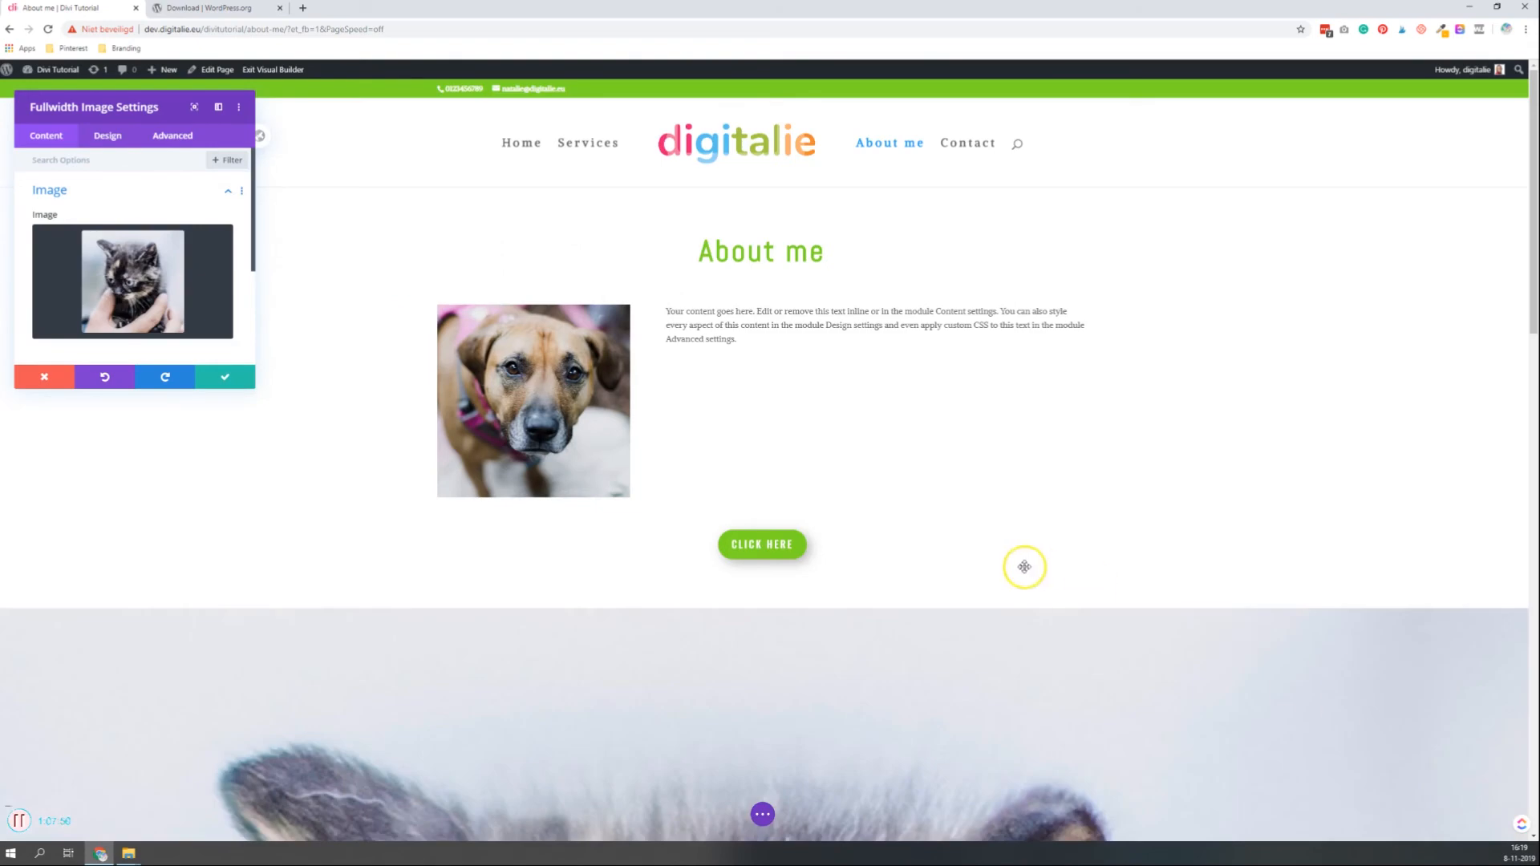
scroll(1021, 565, down, 4)
scroll(141, 257, down, 2)
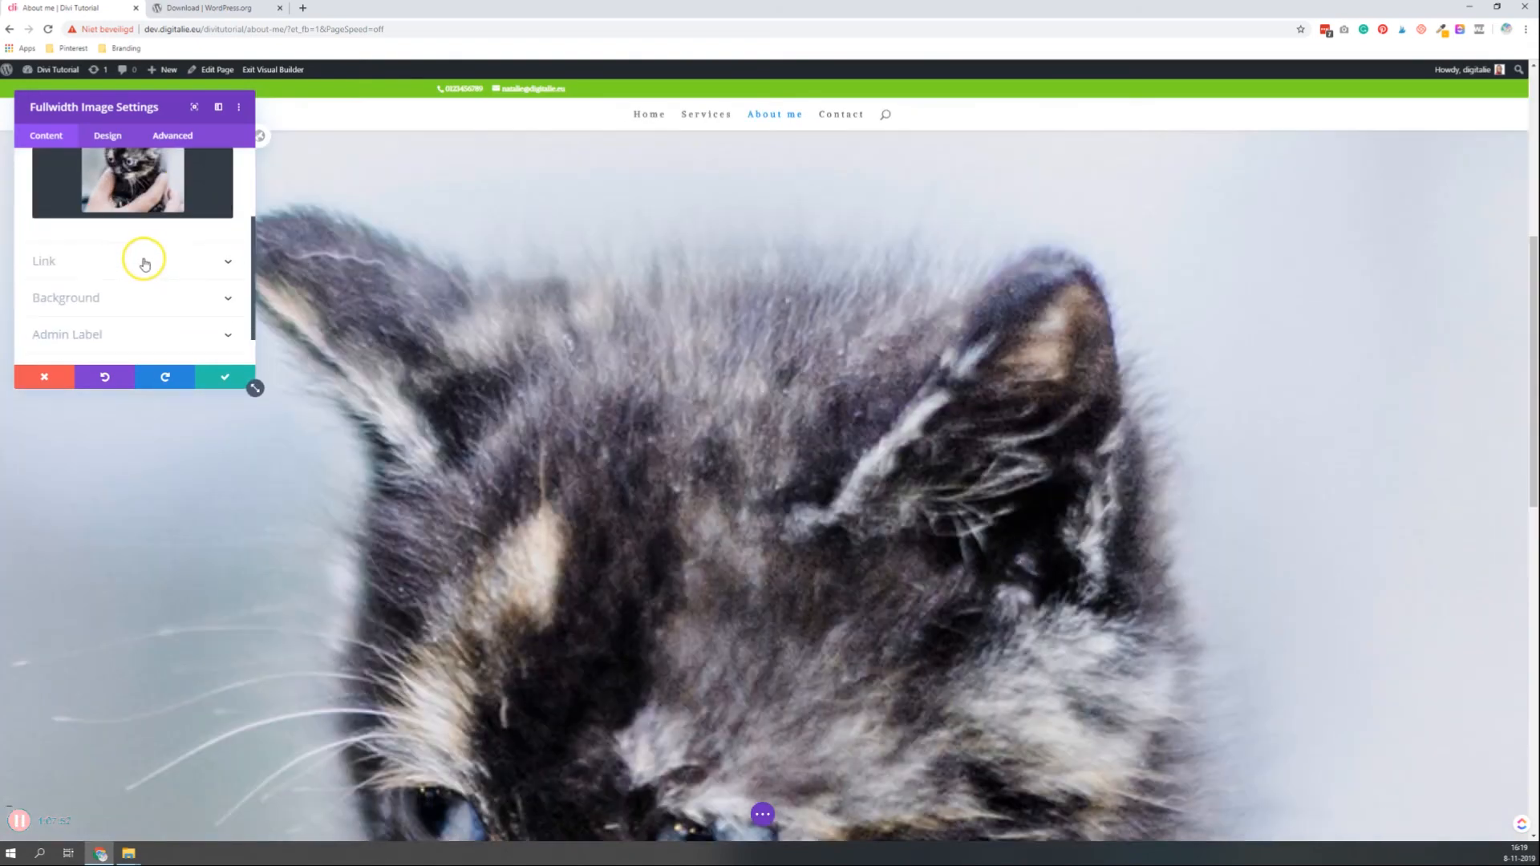
scroll(801, 388, up, 5)
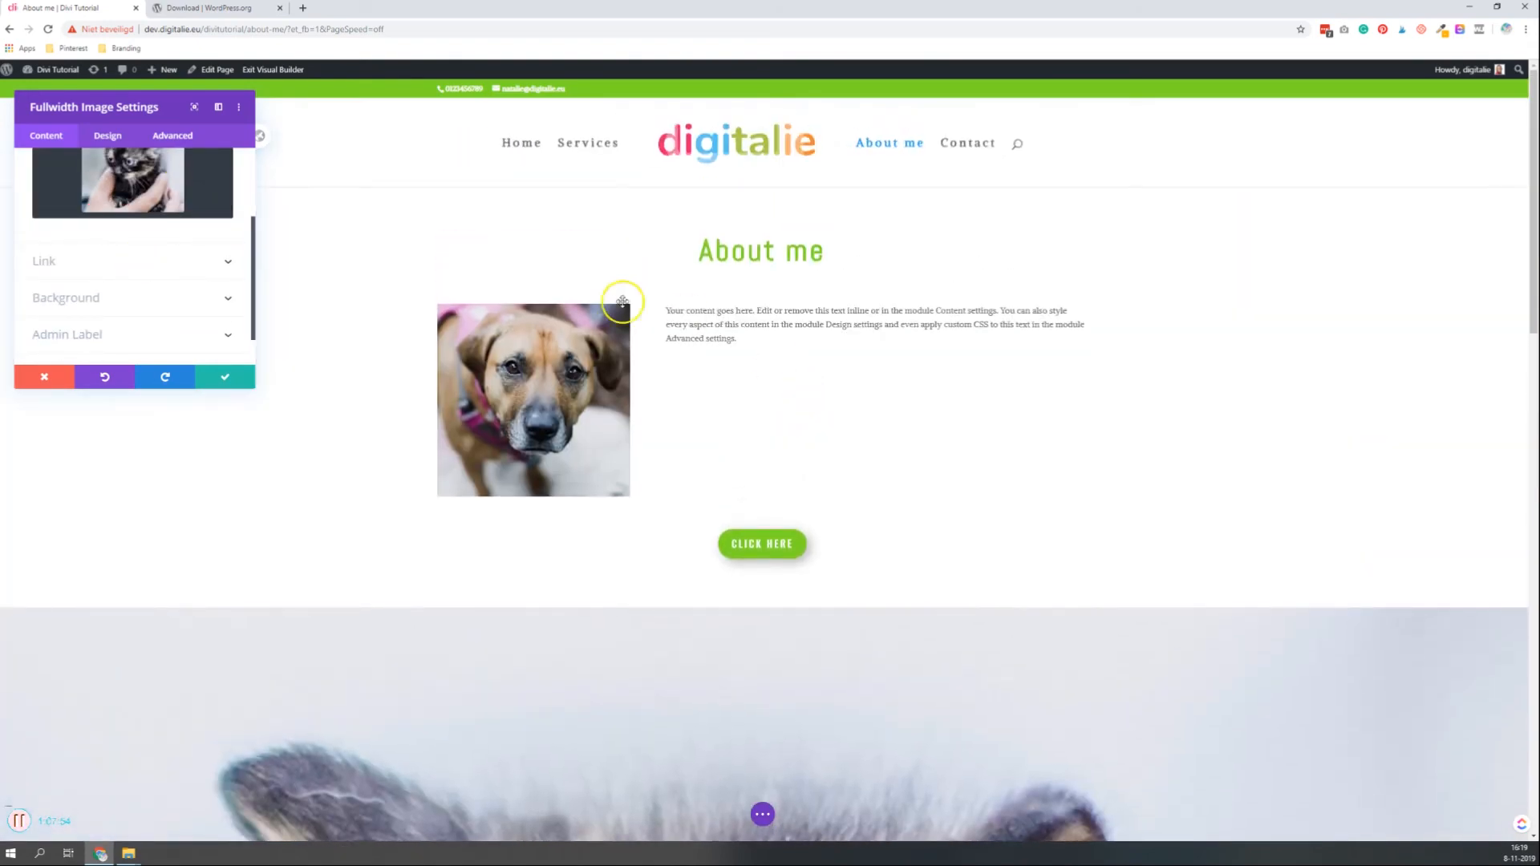
scroll(861, 571, down, 10)
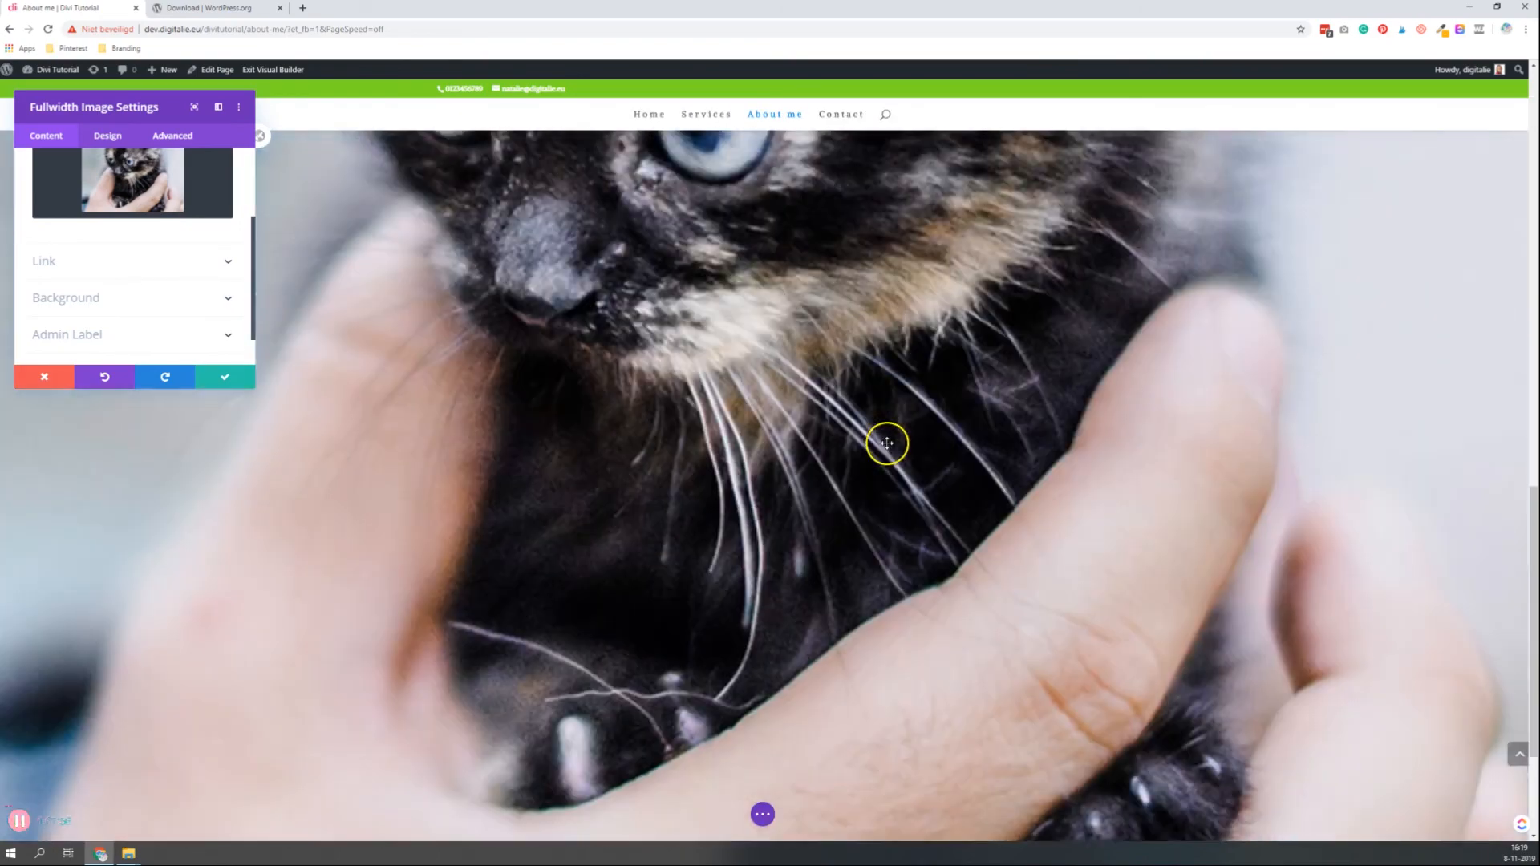
scroll(873, 474, up, 10)
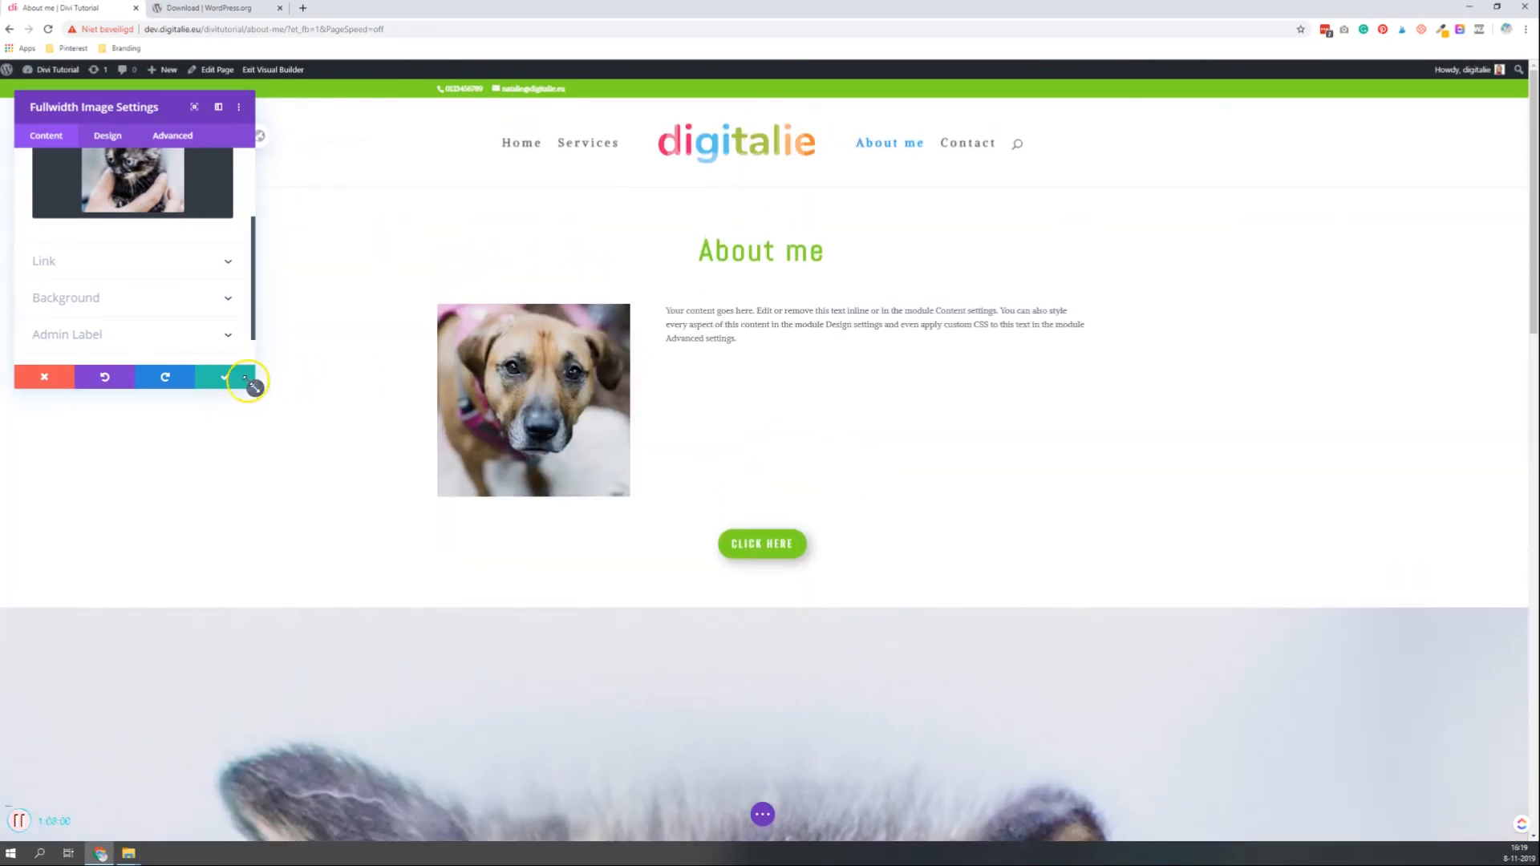
click(228, 377)
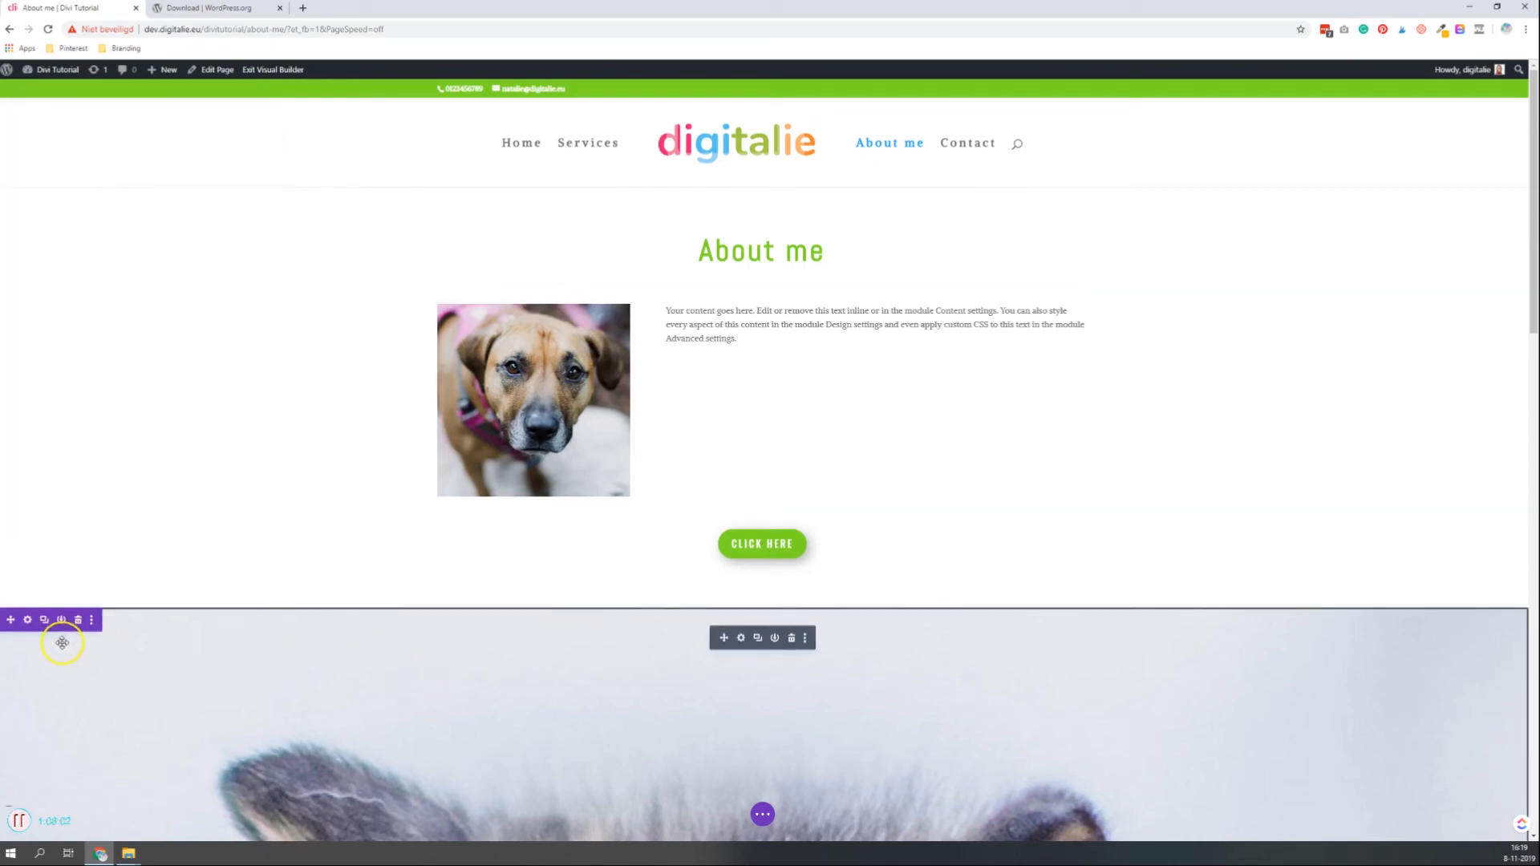
Add a white layered-curve divider to the top of the fullwidth kitten image section, save it and check the result on the page
click(29, 620)
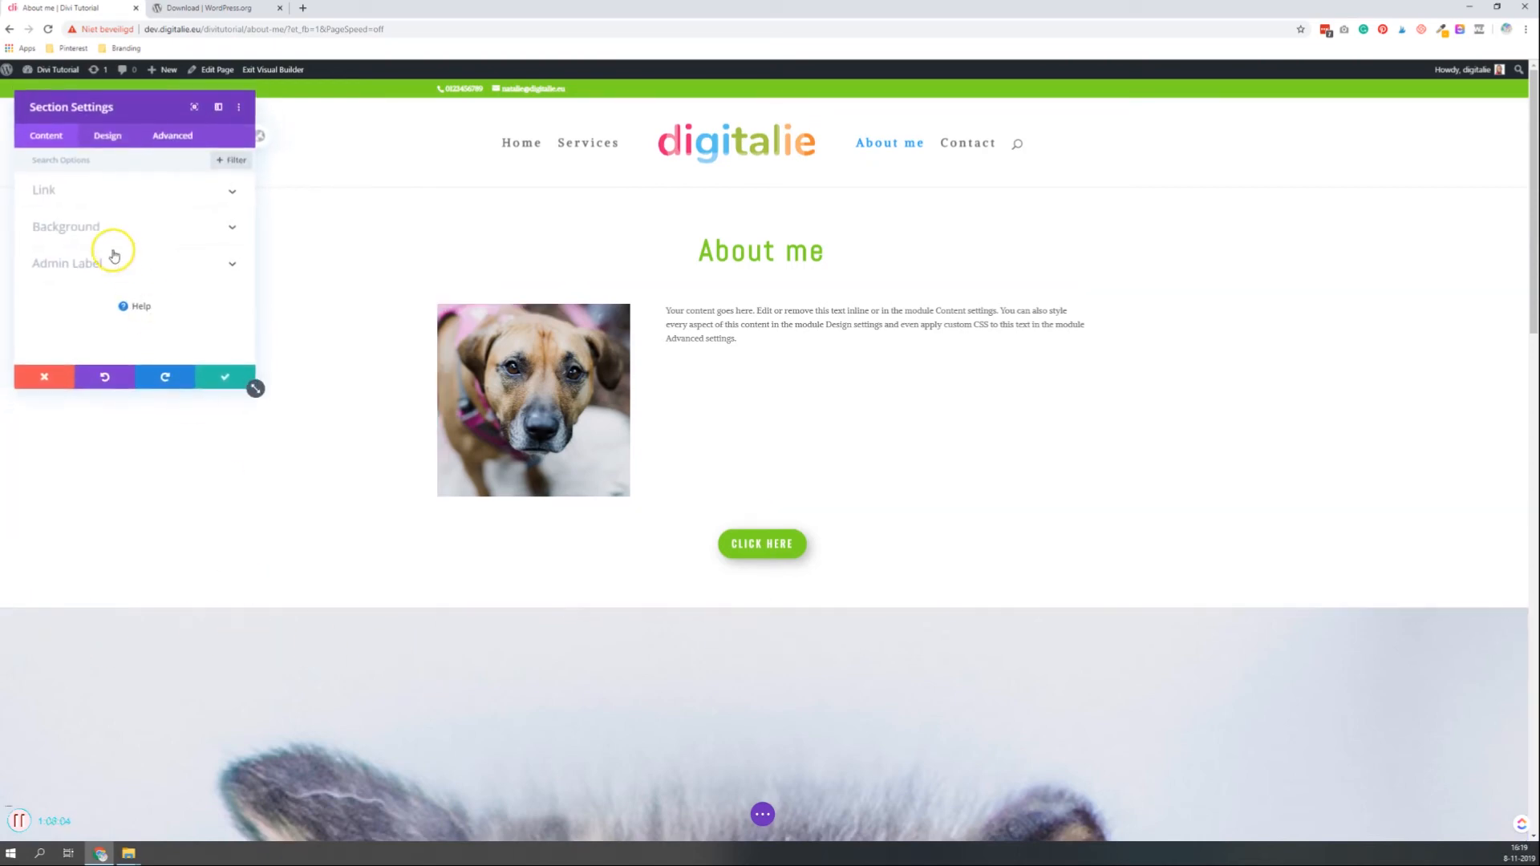
click(105, 148)
click(76, 224)
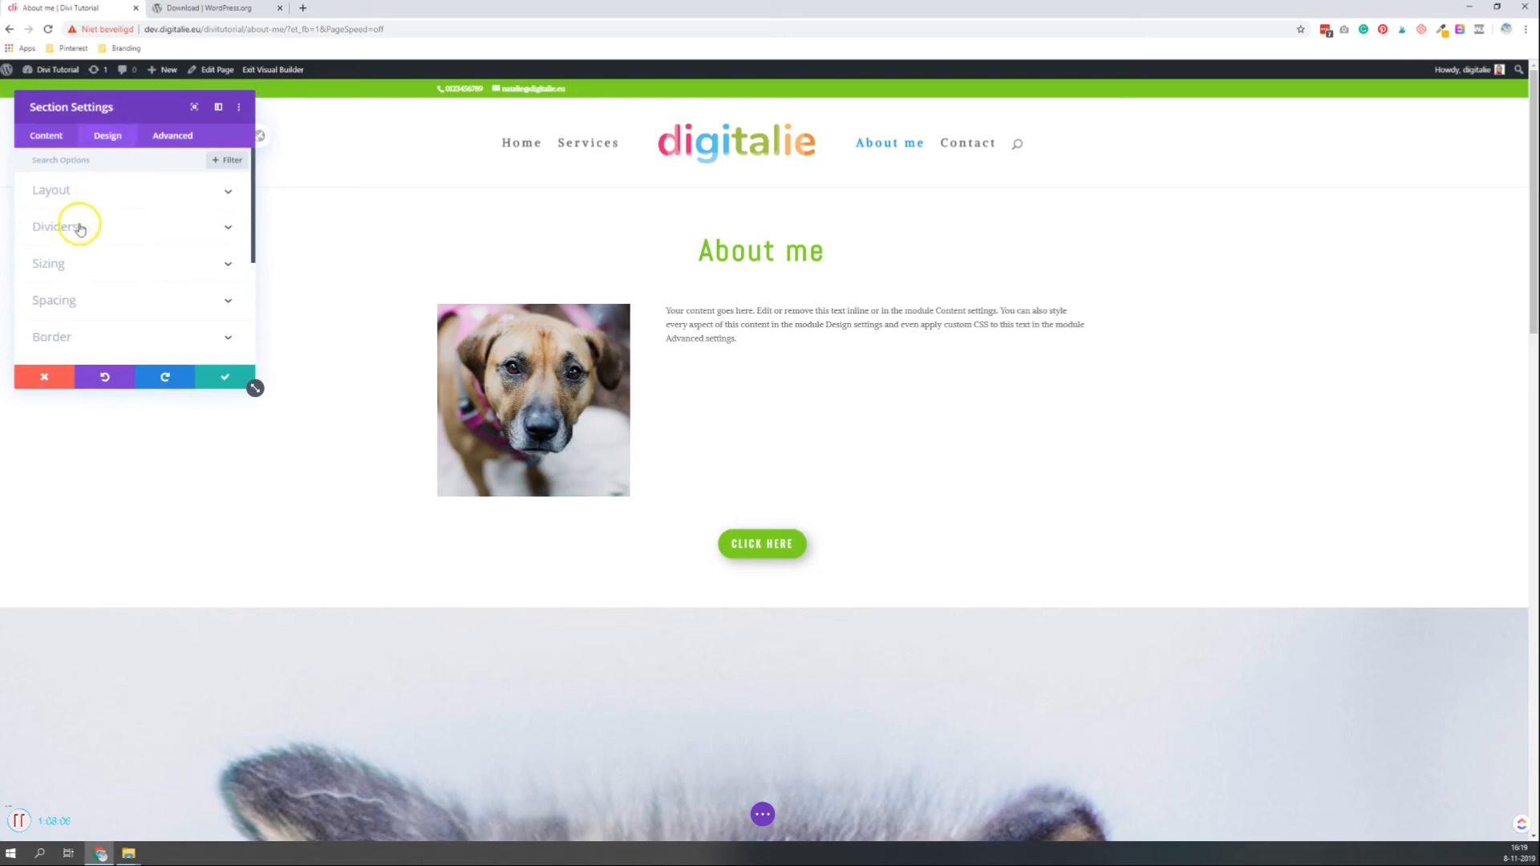
click(95, 264)
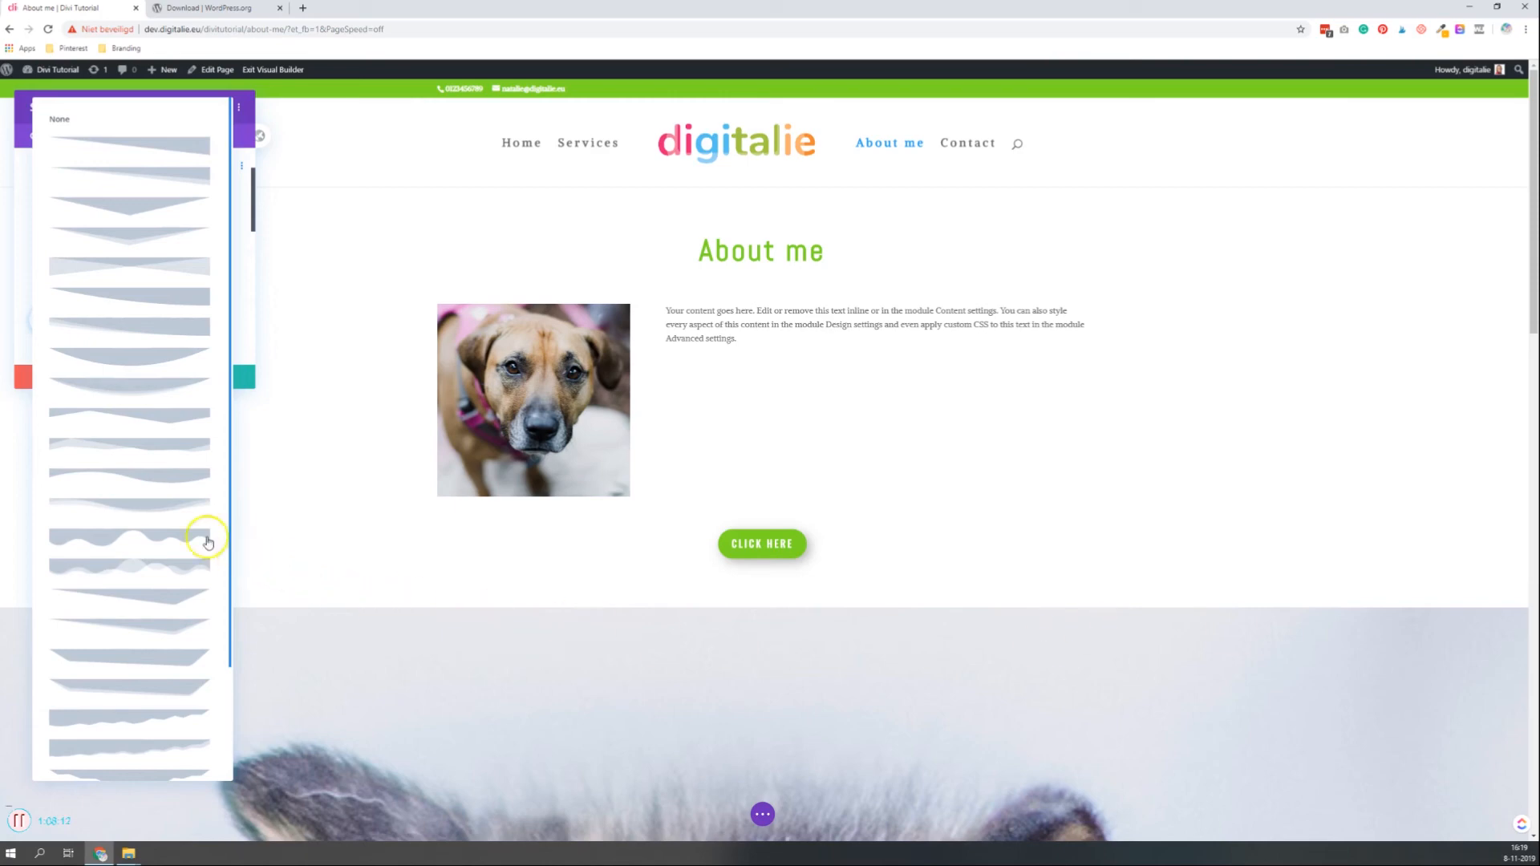
click(101, 505)
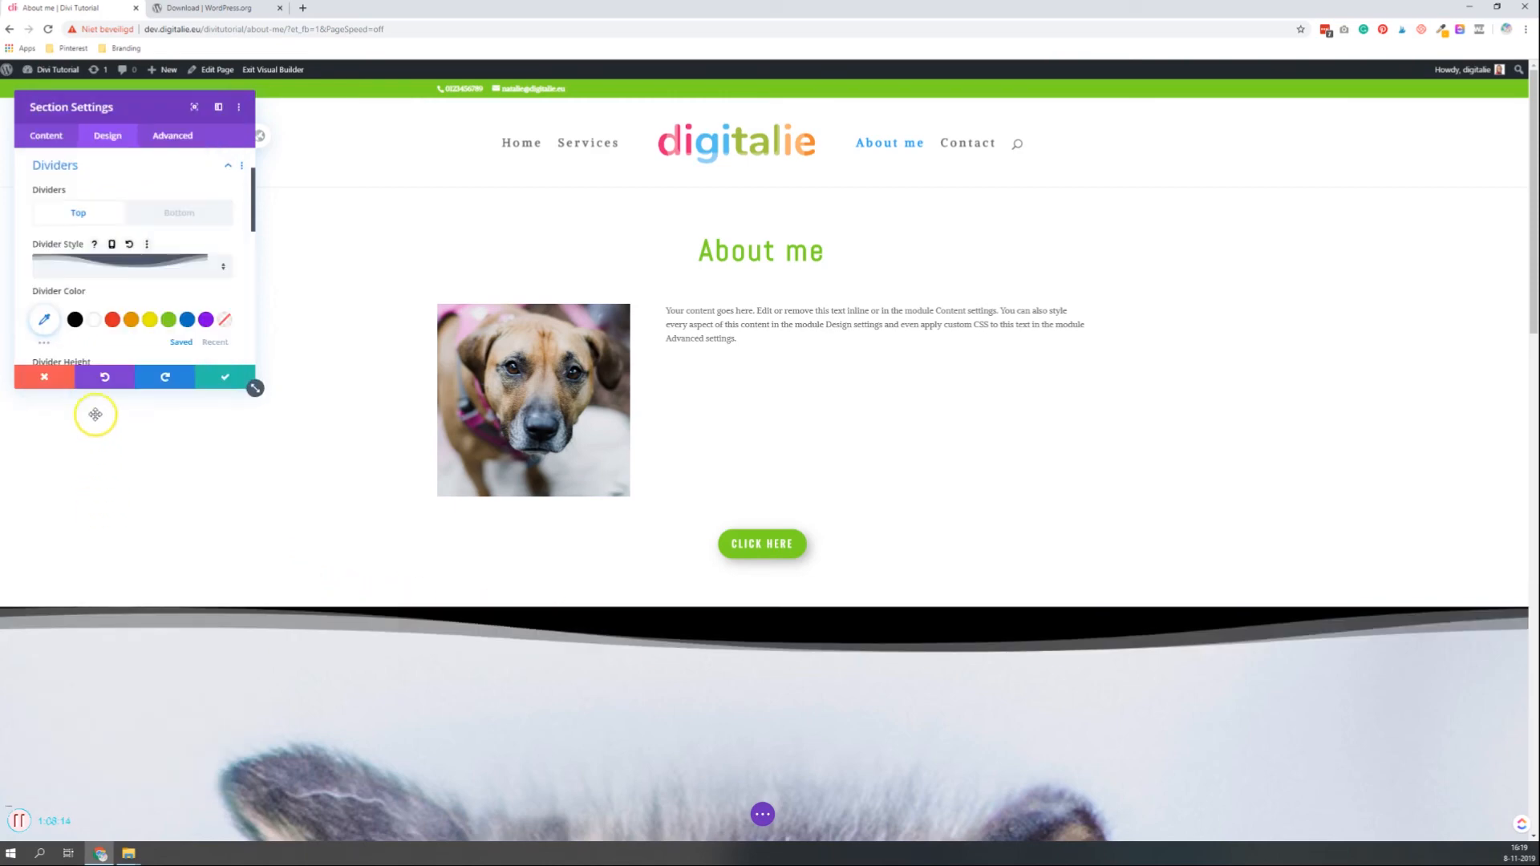
click(93, 320)
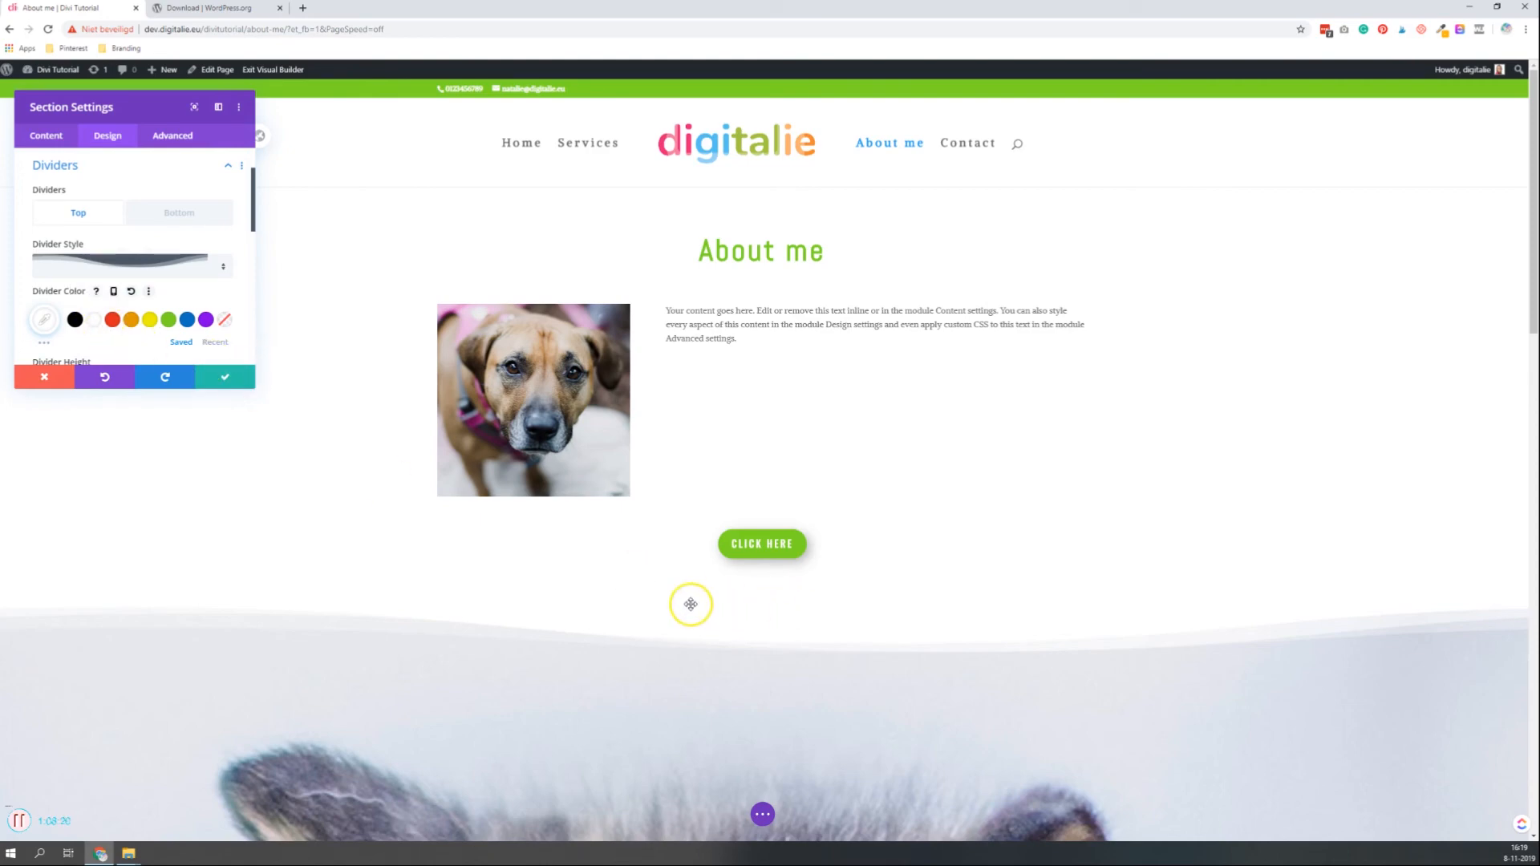
scroll(573, 580, down, 4)
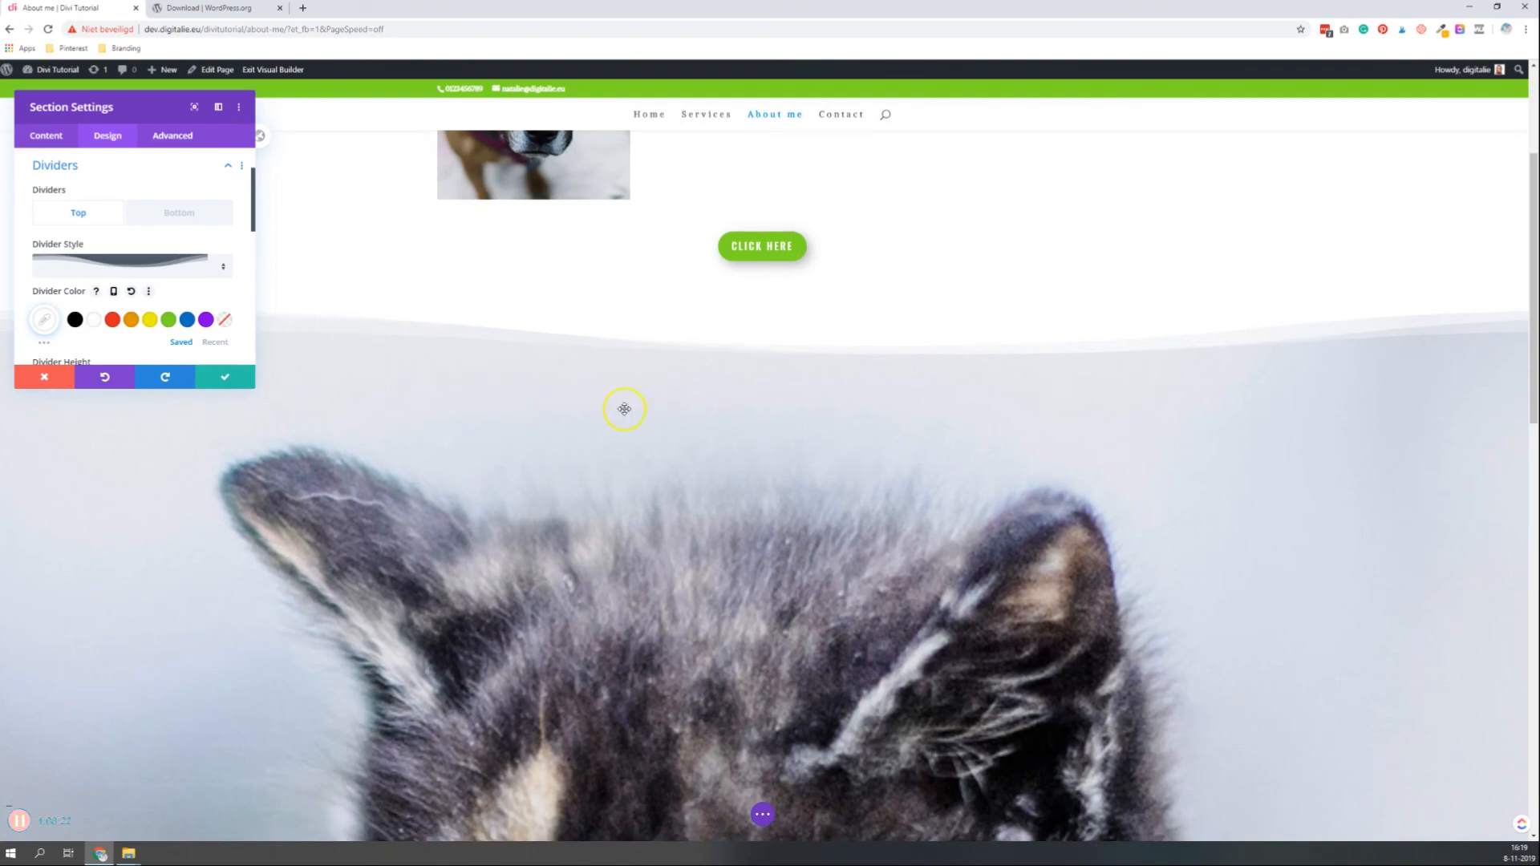
click(212, 380)
scroll(508, 436, down, 8)
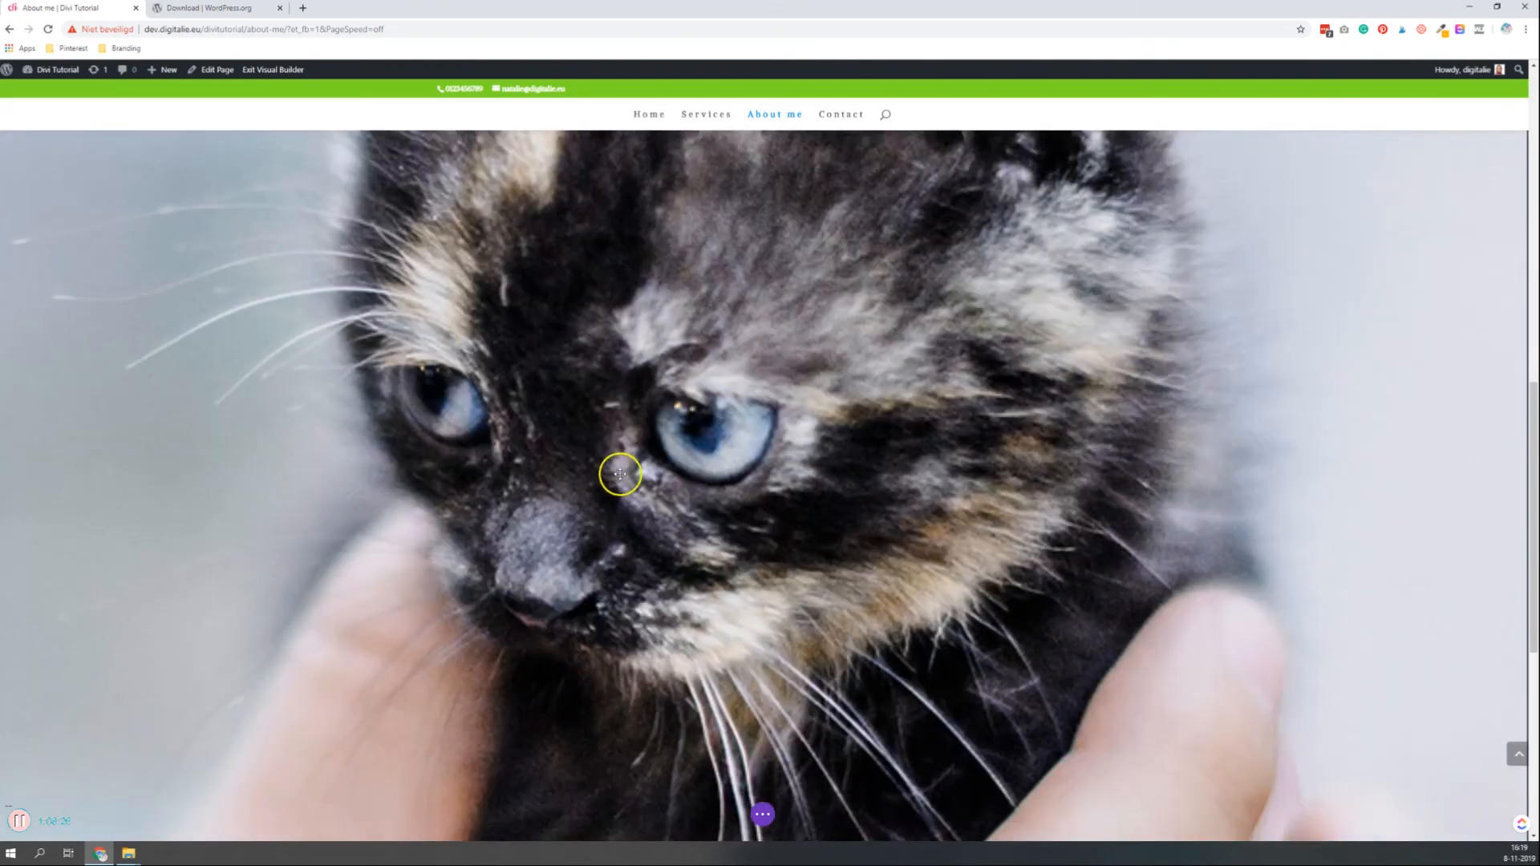
scroll(620, 474, up, 10)
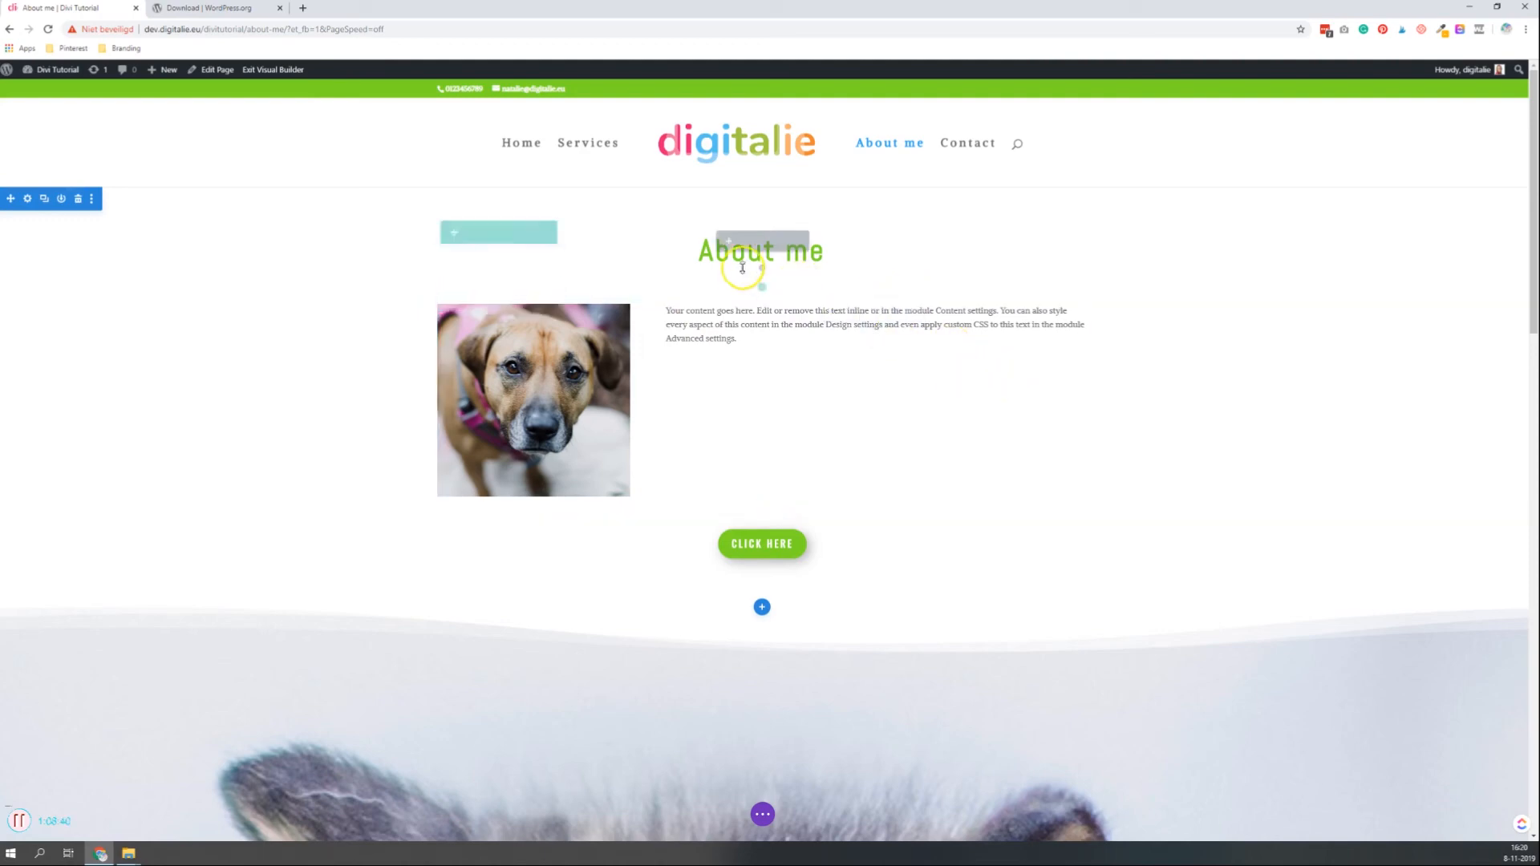
Insert a Text module with the default placeholder text below the button in the single-column row and save it
scroll(754, 387, down, 6)
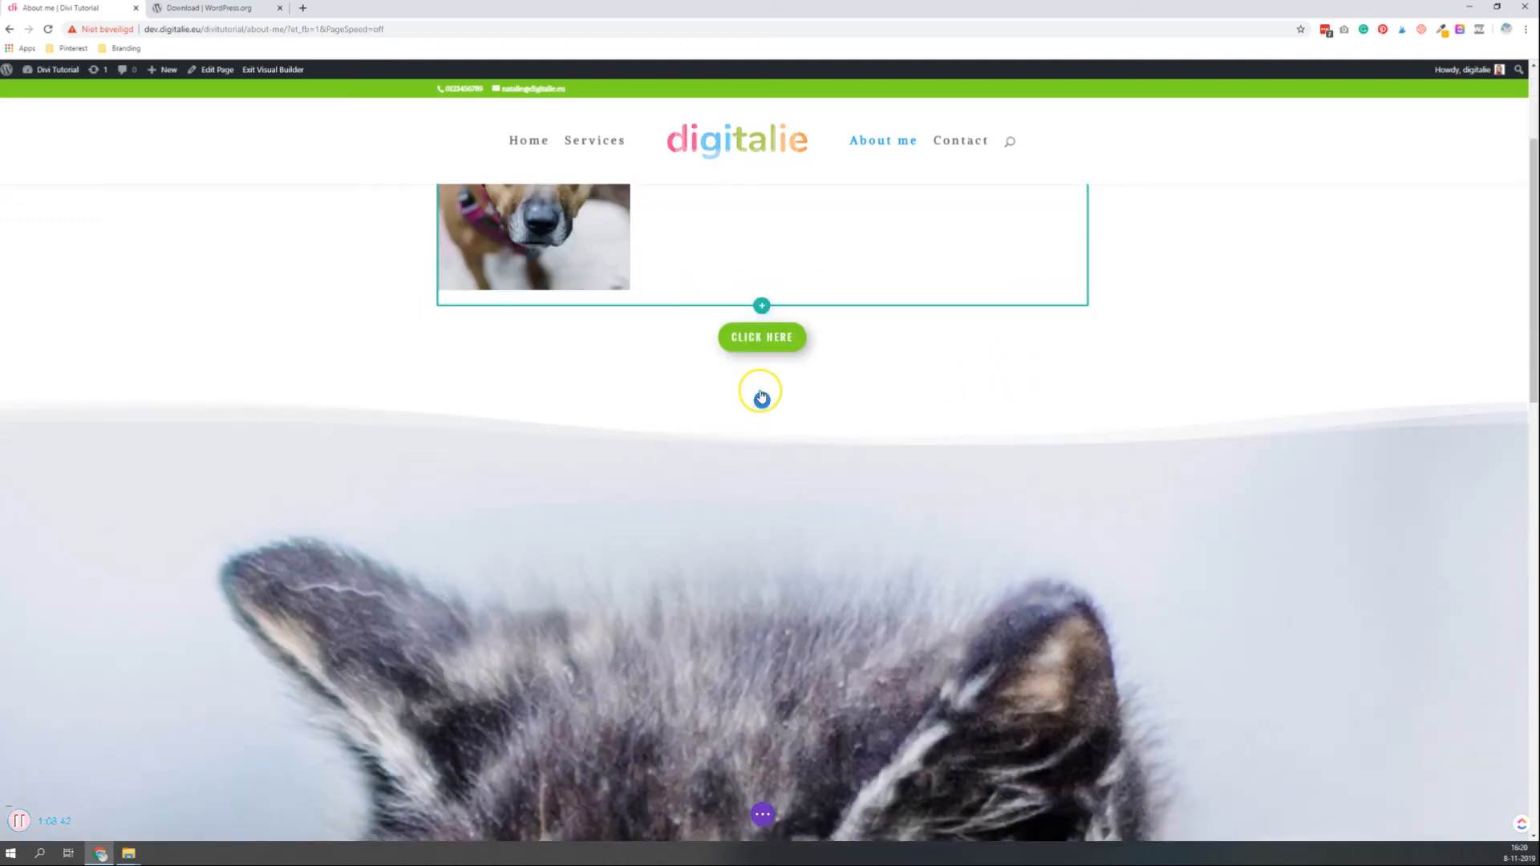
scroll(777, 393, up, 6)
scroll(778, 397, up, 1)
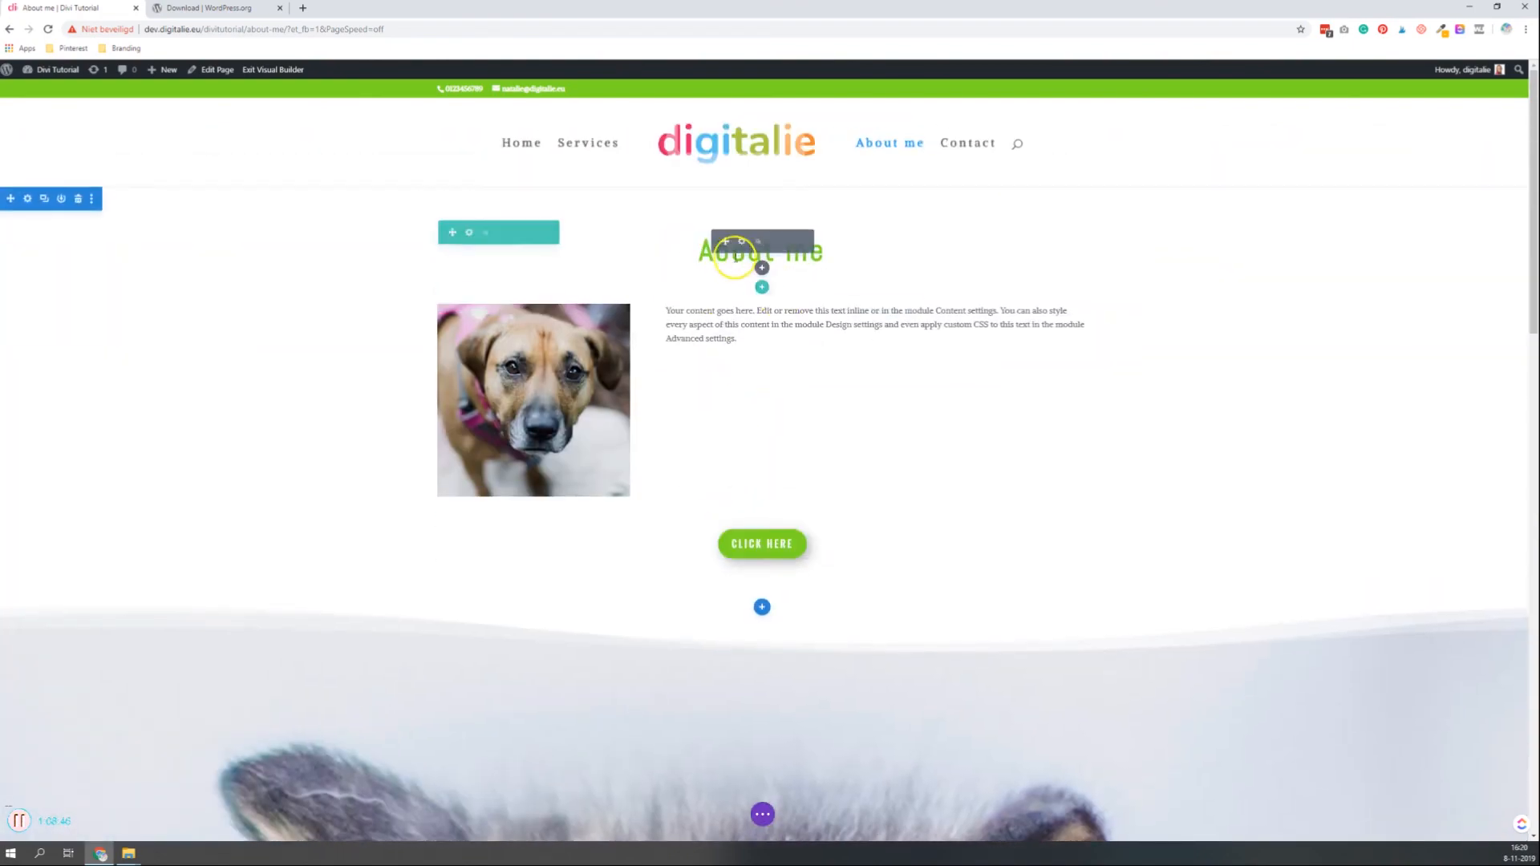
click(761, 564)
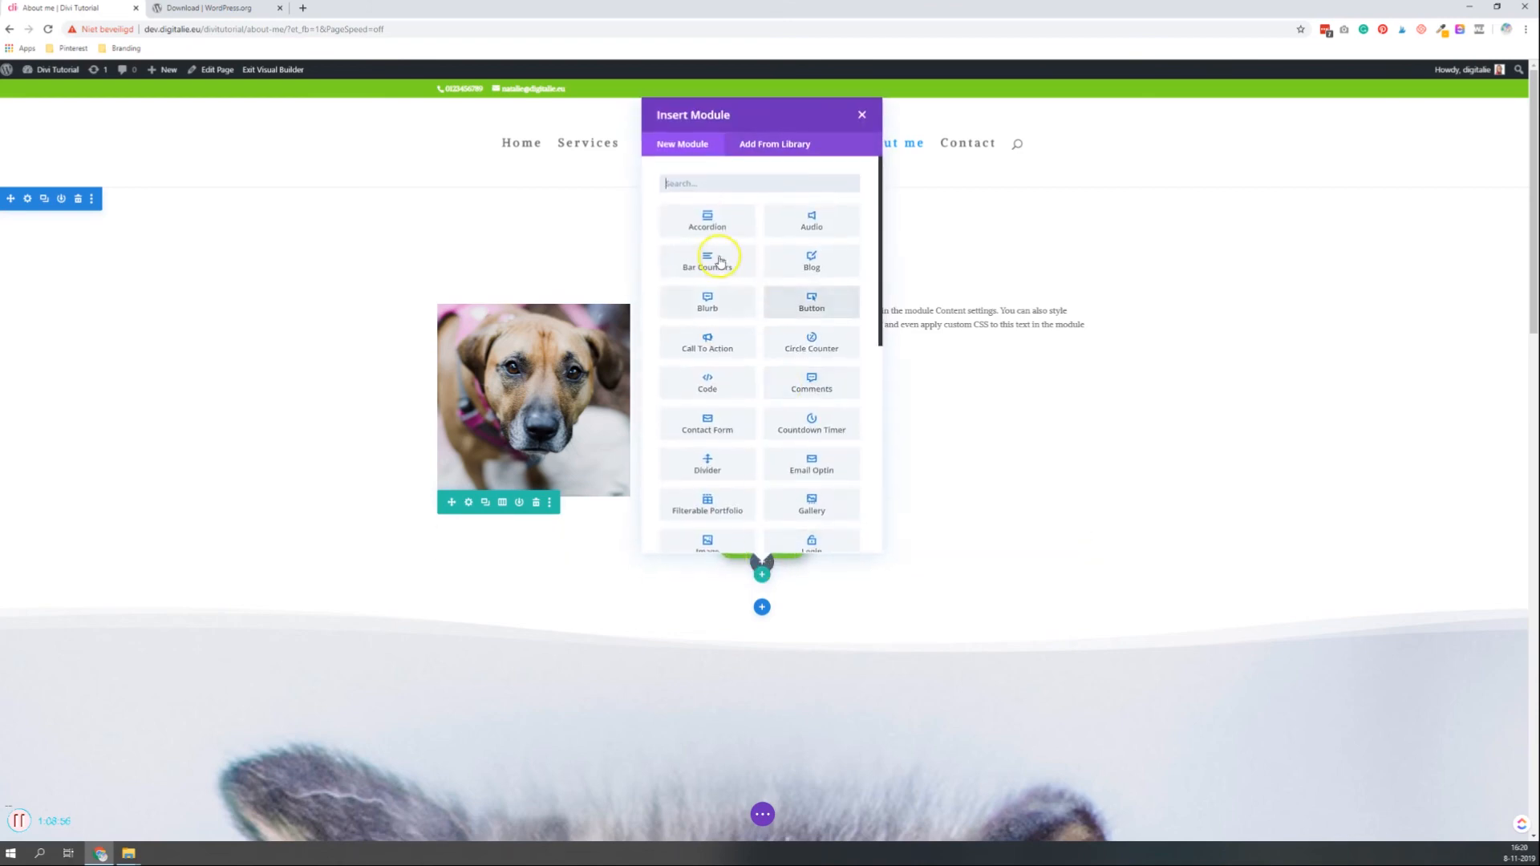
click(696, 181)
text(text)
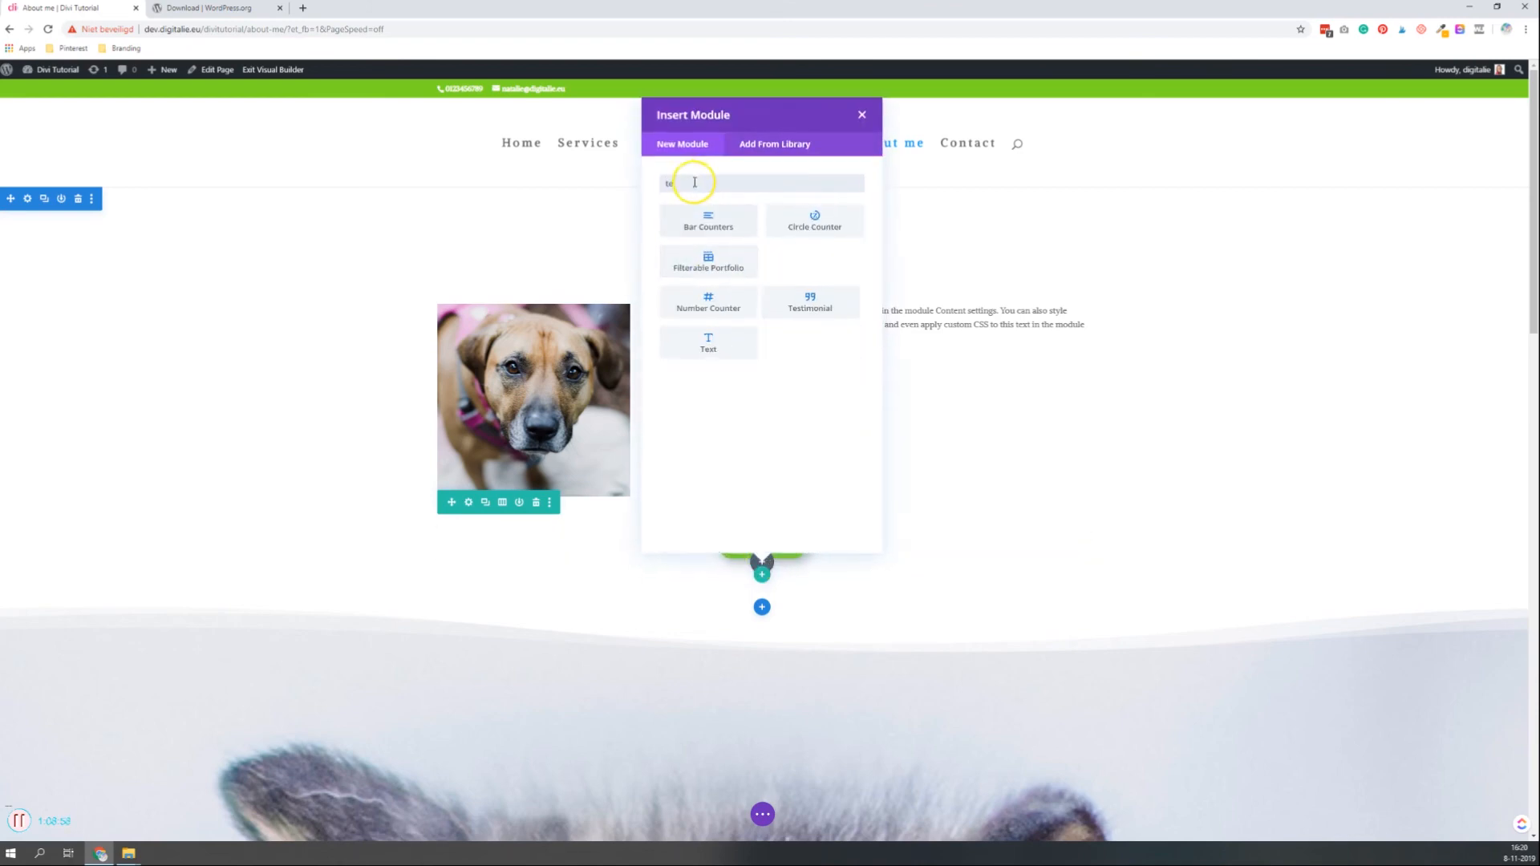
click(718, 225)
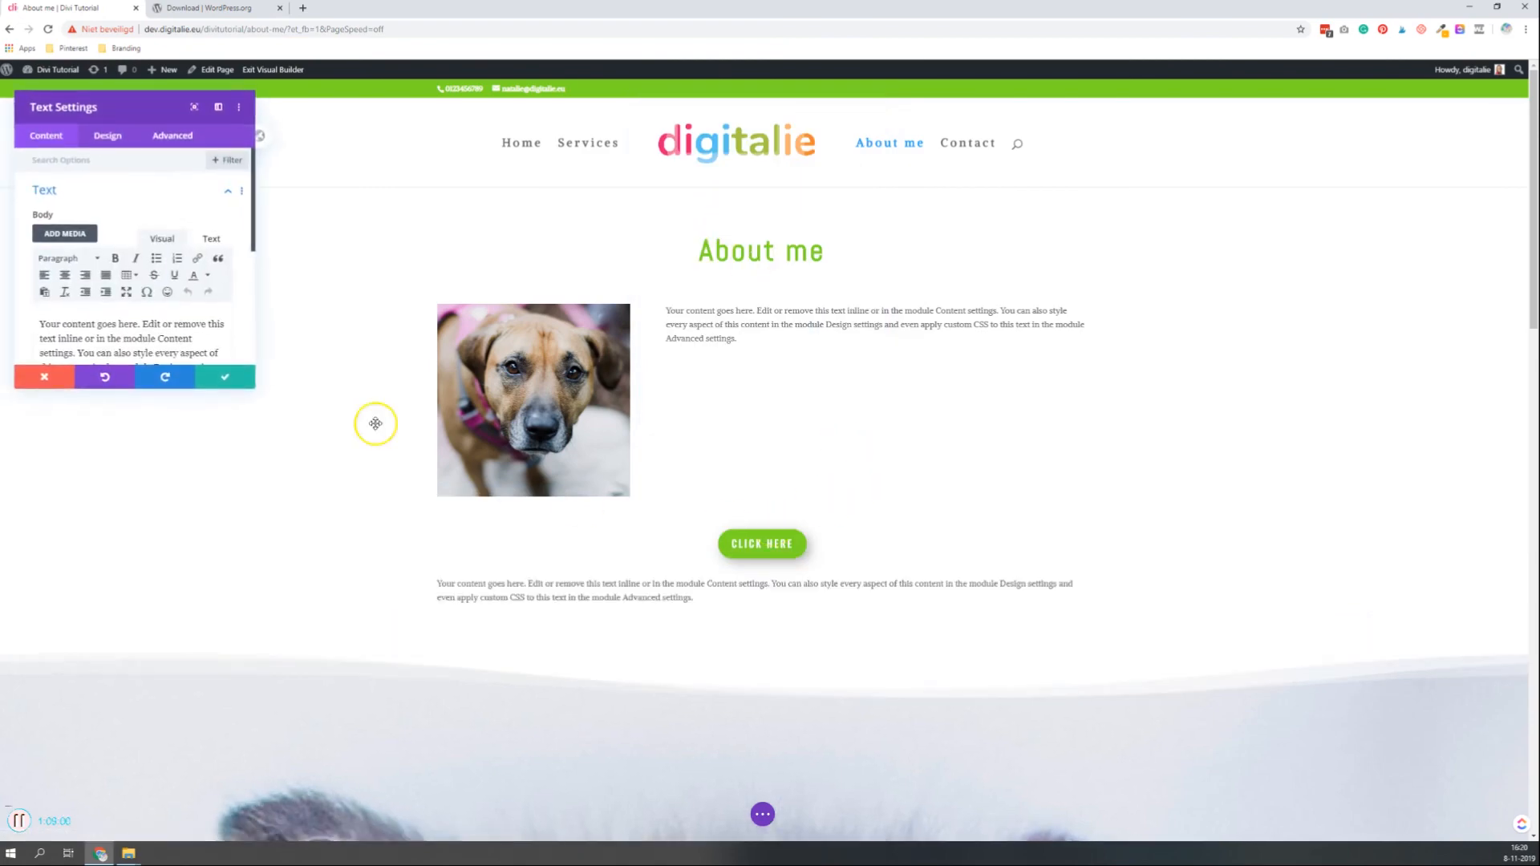
click(231, 386)
Examine the kitten image section down to the footer and look at the section's background settings
scroll(862, 643, down, 10)
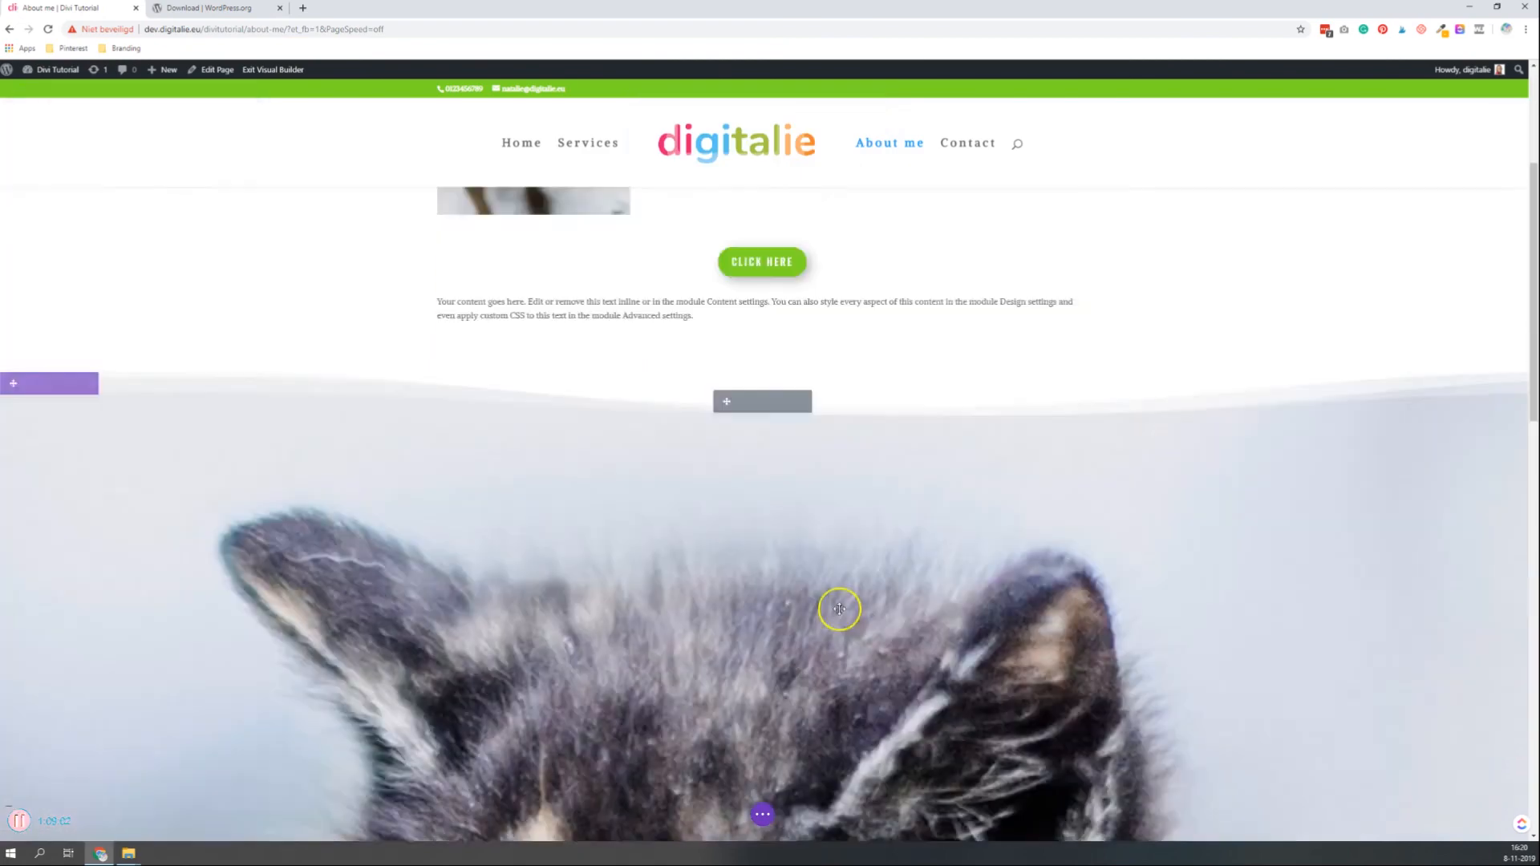
scroll(745, 520, down, 5)
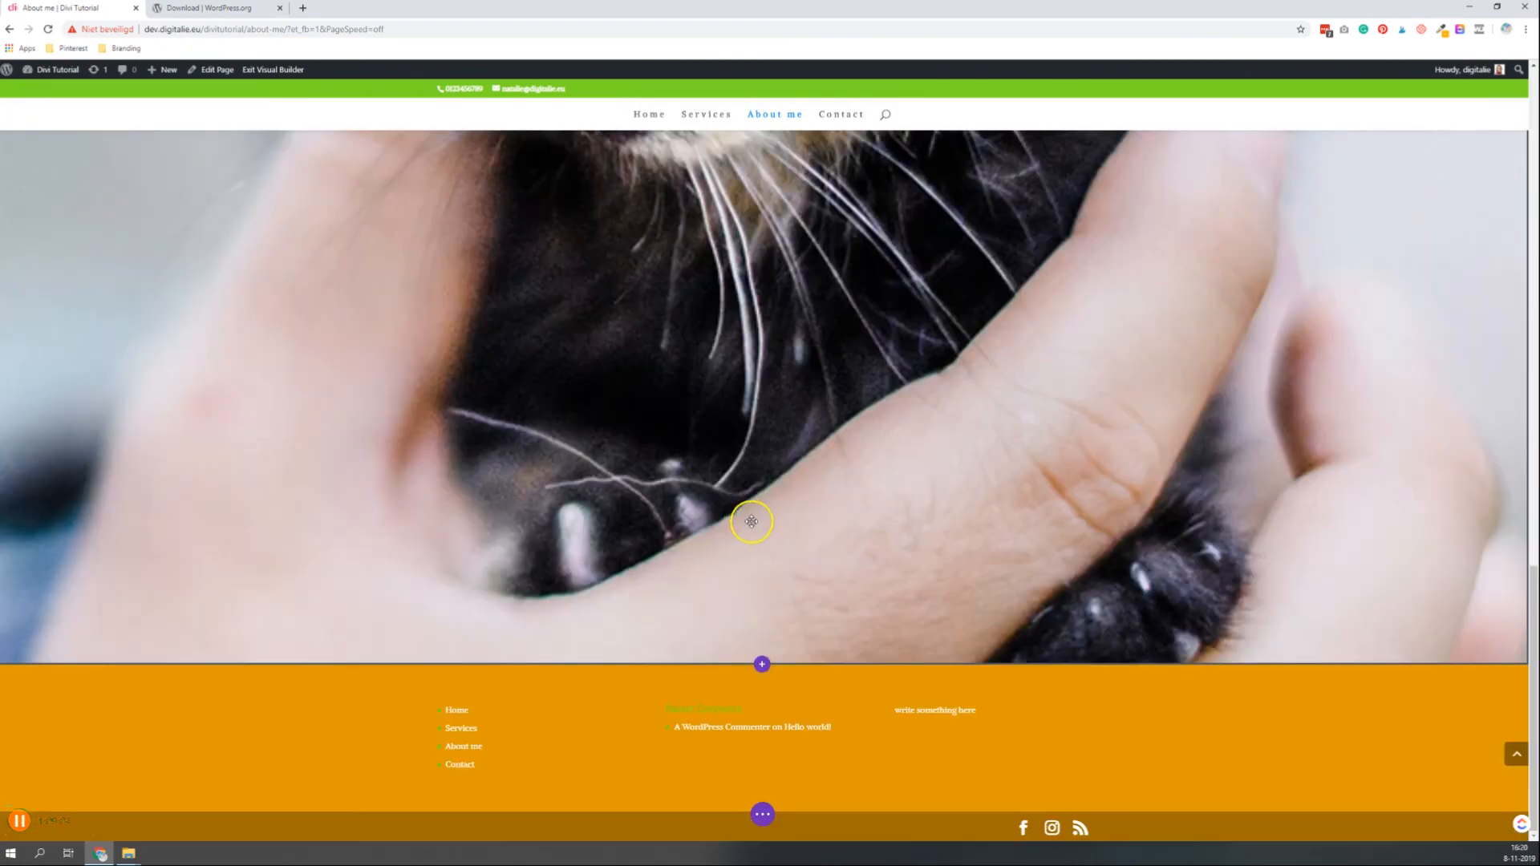
scroll(778, 522, up, 5)
scroll(762, 537, down, 5)
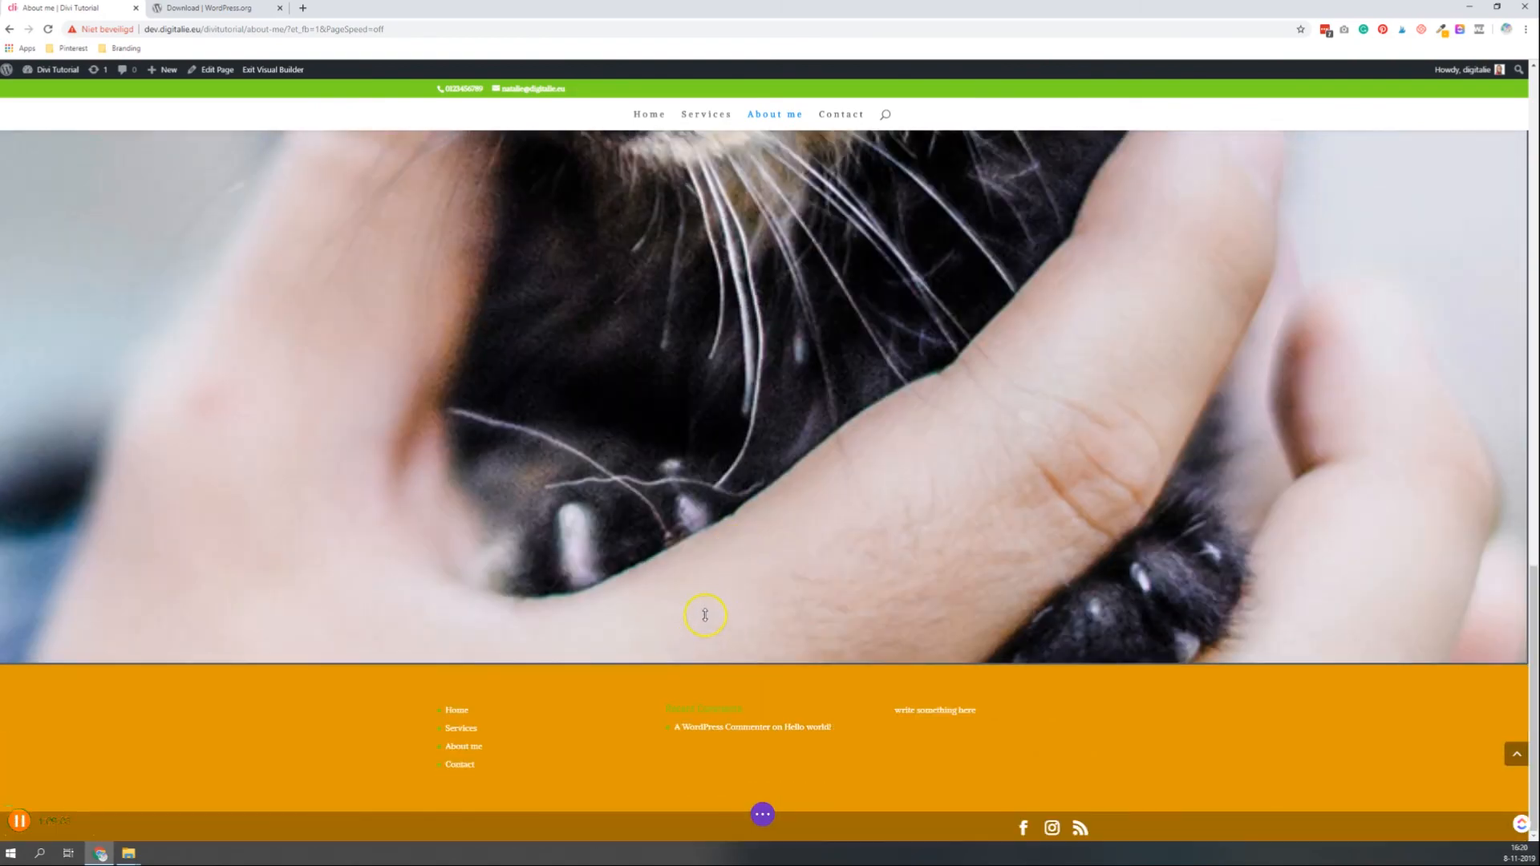
scroll(735, 526, up, 10)
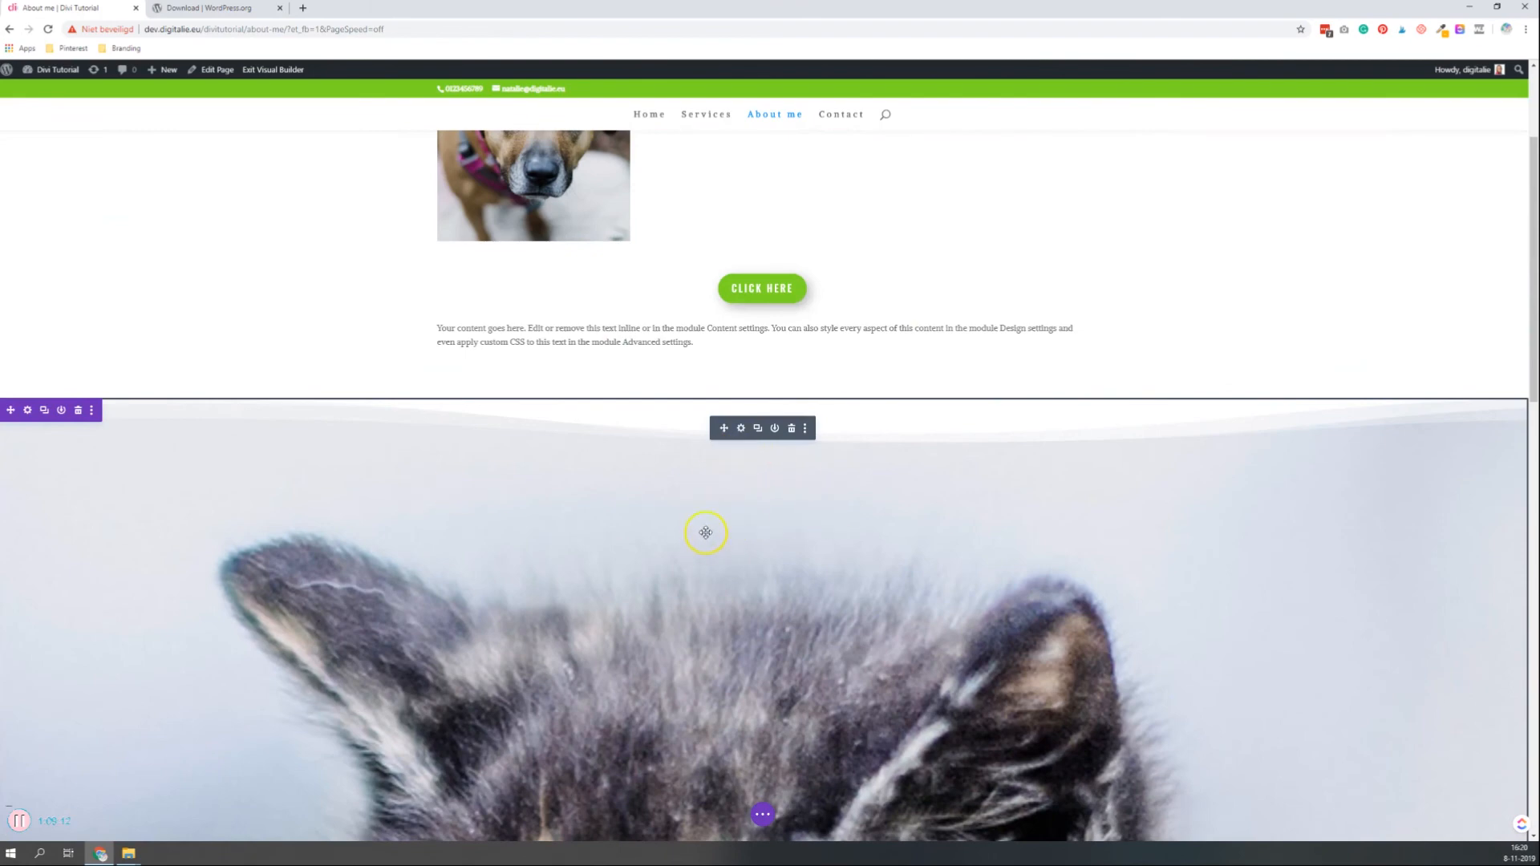
click(27, 410)
click(113, 228)
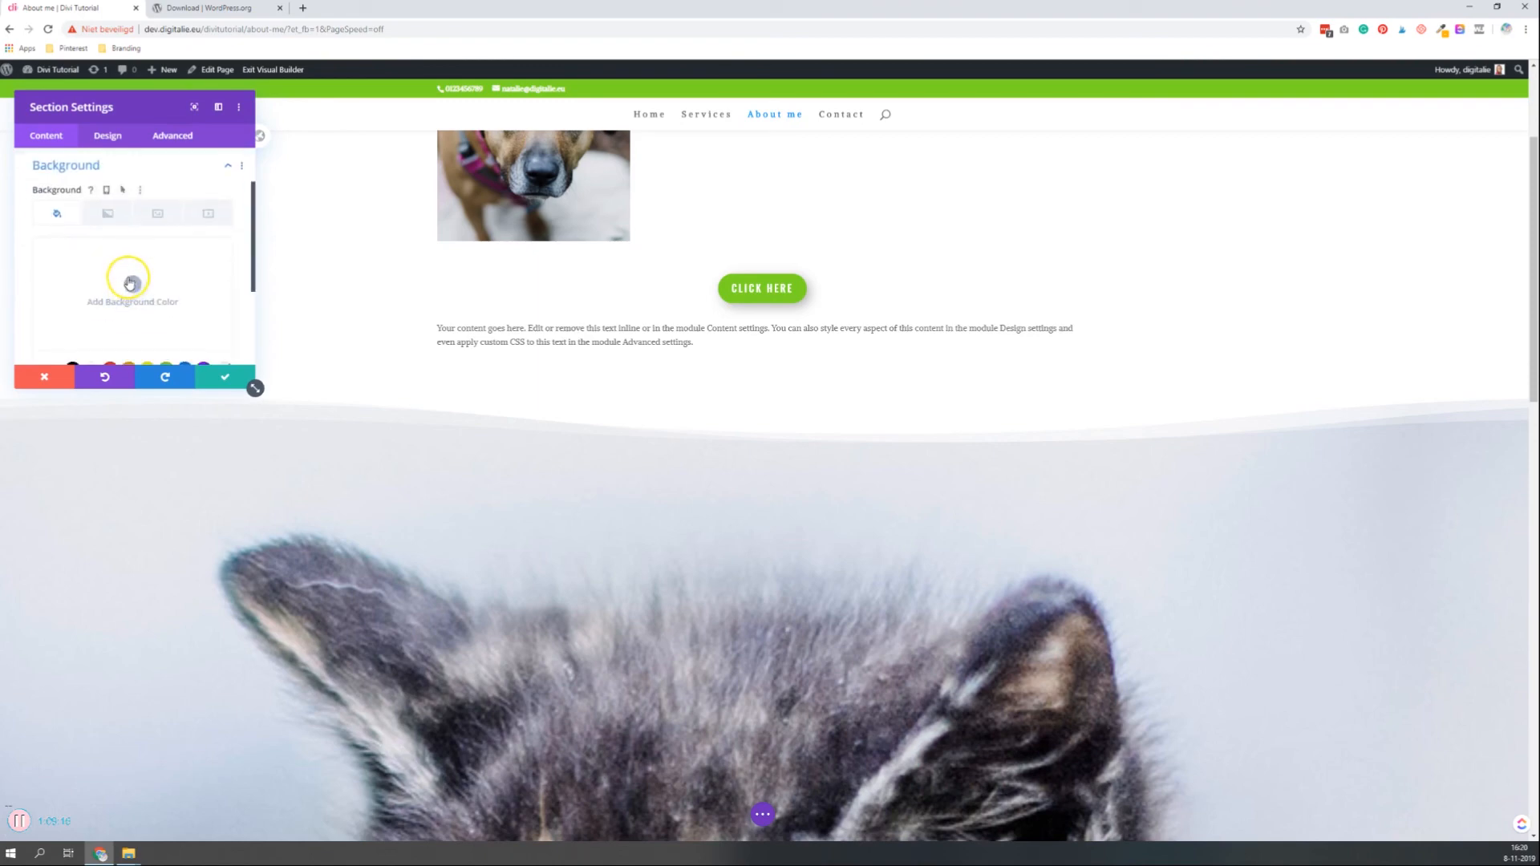
click(225, 376)
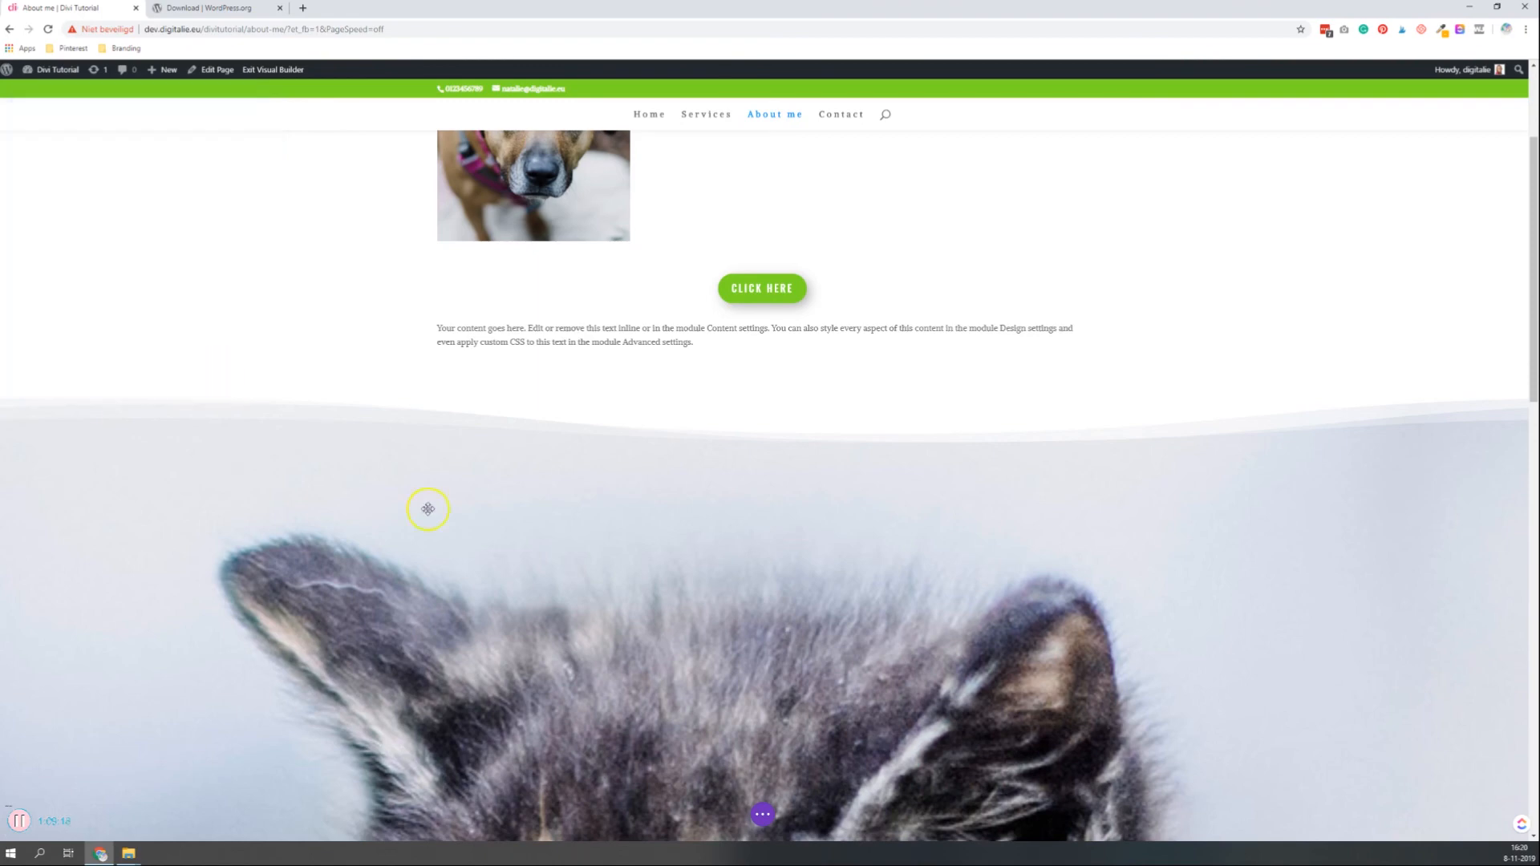
Try to limit the fullwidth kitten image by setting its max height to 289px and check it on the page
click(738, 428)
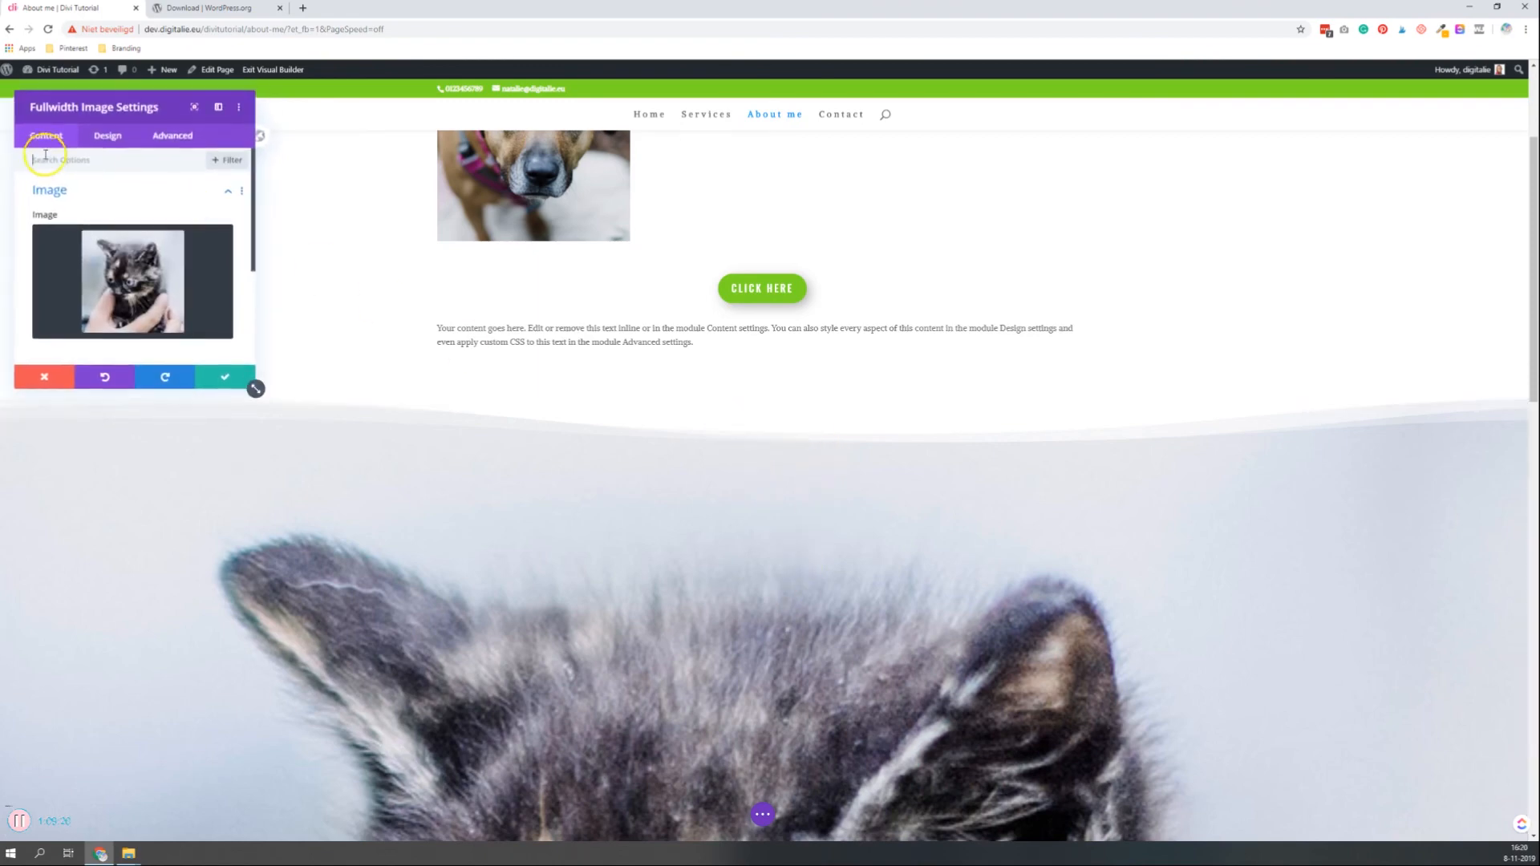
scroll(141, 291, down, 3)
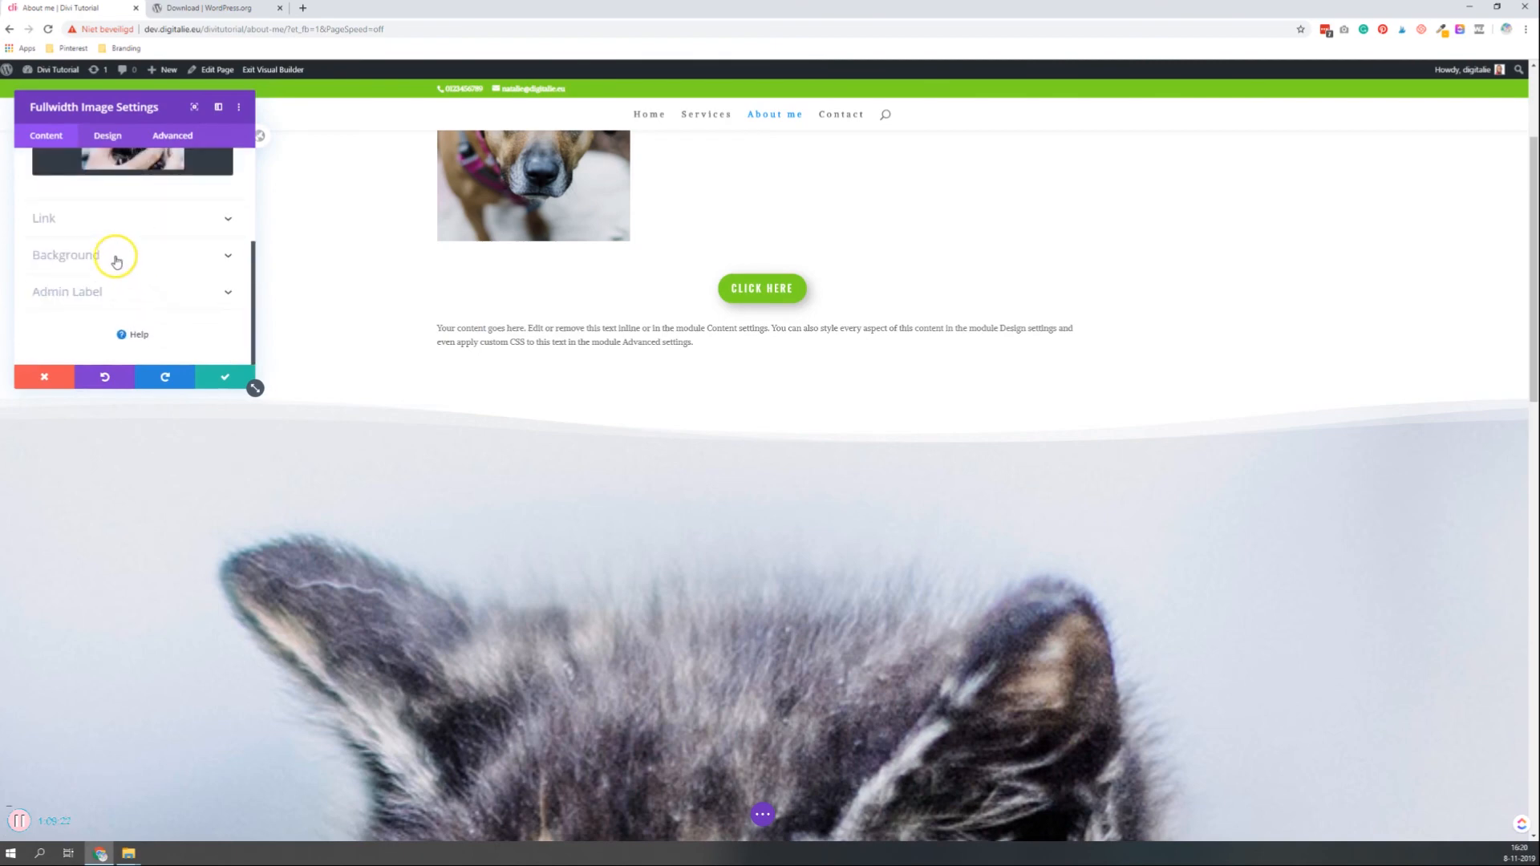
click(107, 137)
click(73, 199)
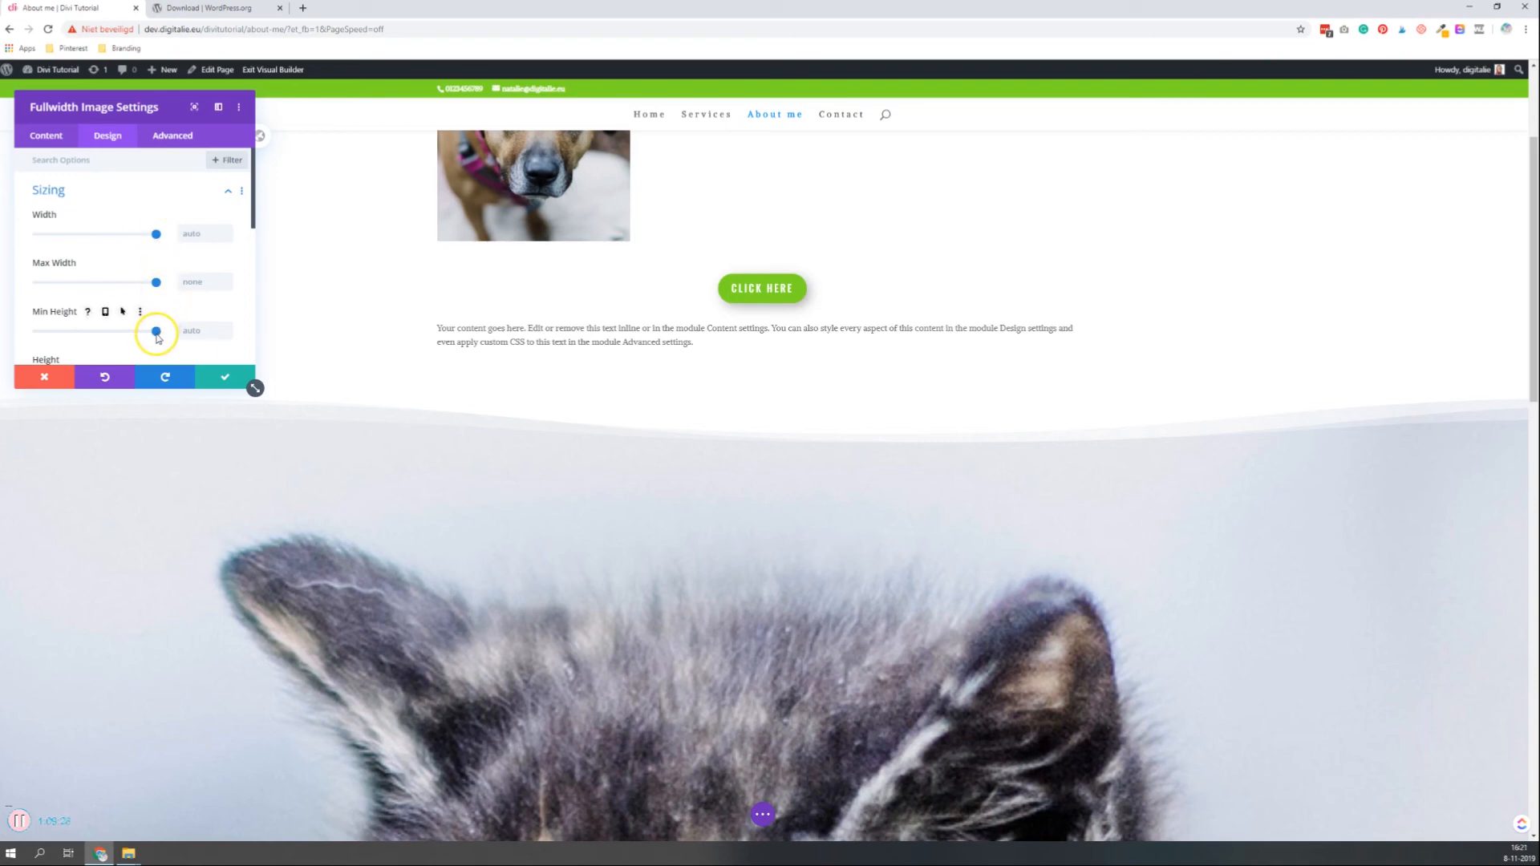
scroll(157, 337, down, 3)
drag(157, 310, 62, 311)
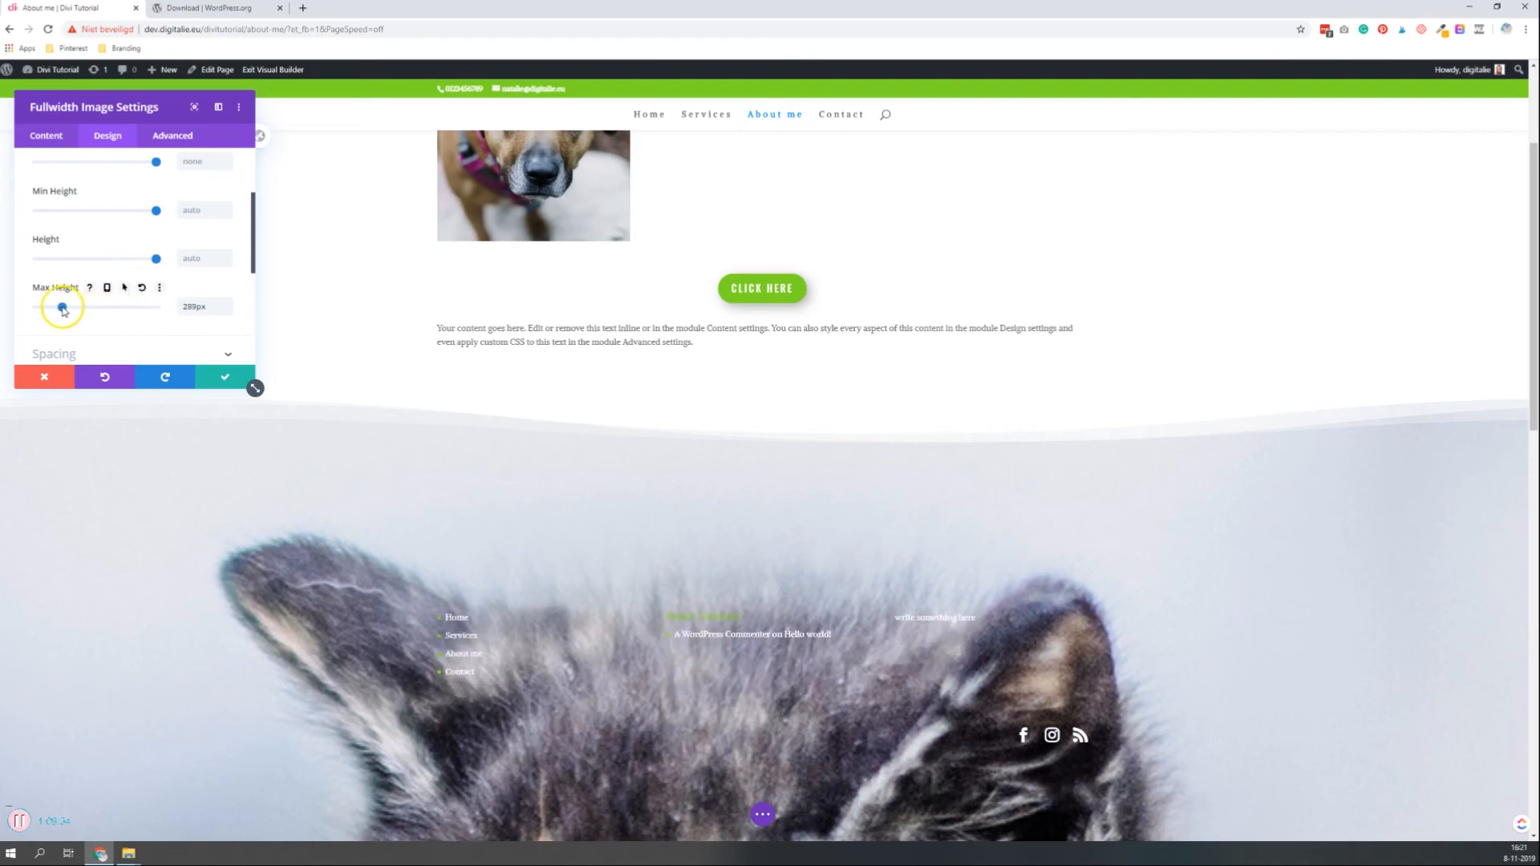
scroll(505, 451, down, 4)
scroll(506, 449, down, 4)
scroll(507, 446, up, 5)
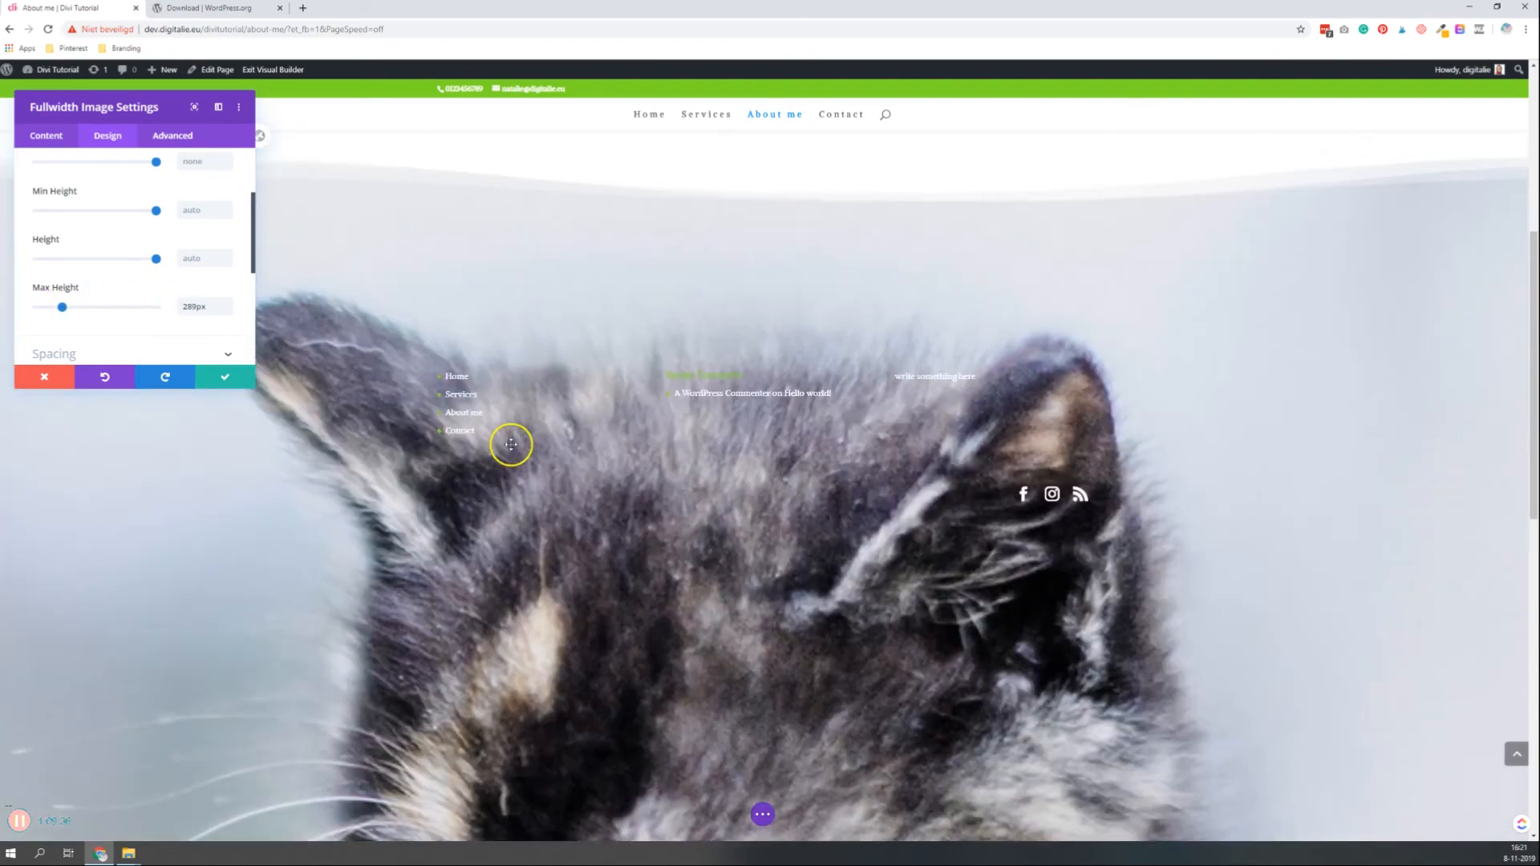
scroll(497, 446, down, 8)
Try a height of about 290 px for the kitten image, undo it and discard the image's sizing changes
drag(156, 259, 112, 259)
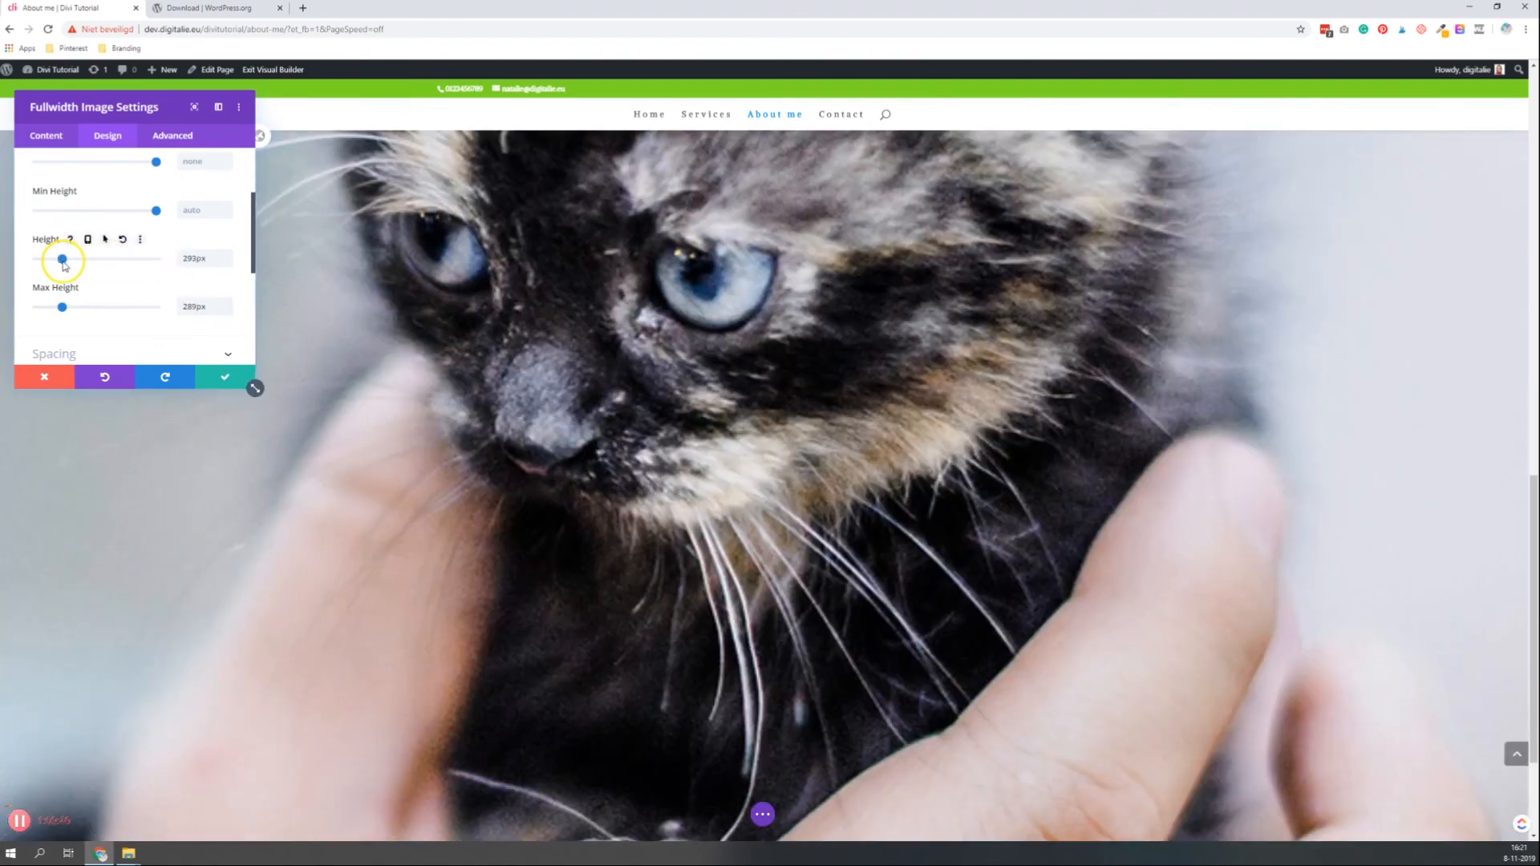
scroll(220, 329, up, 3)
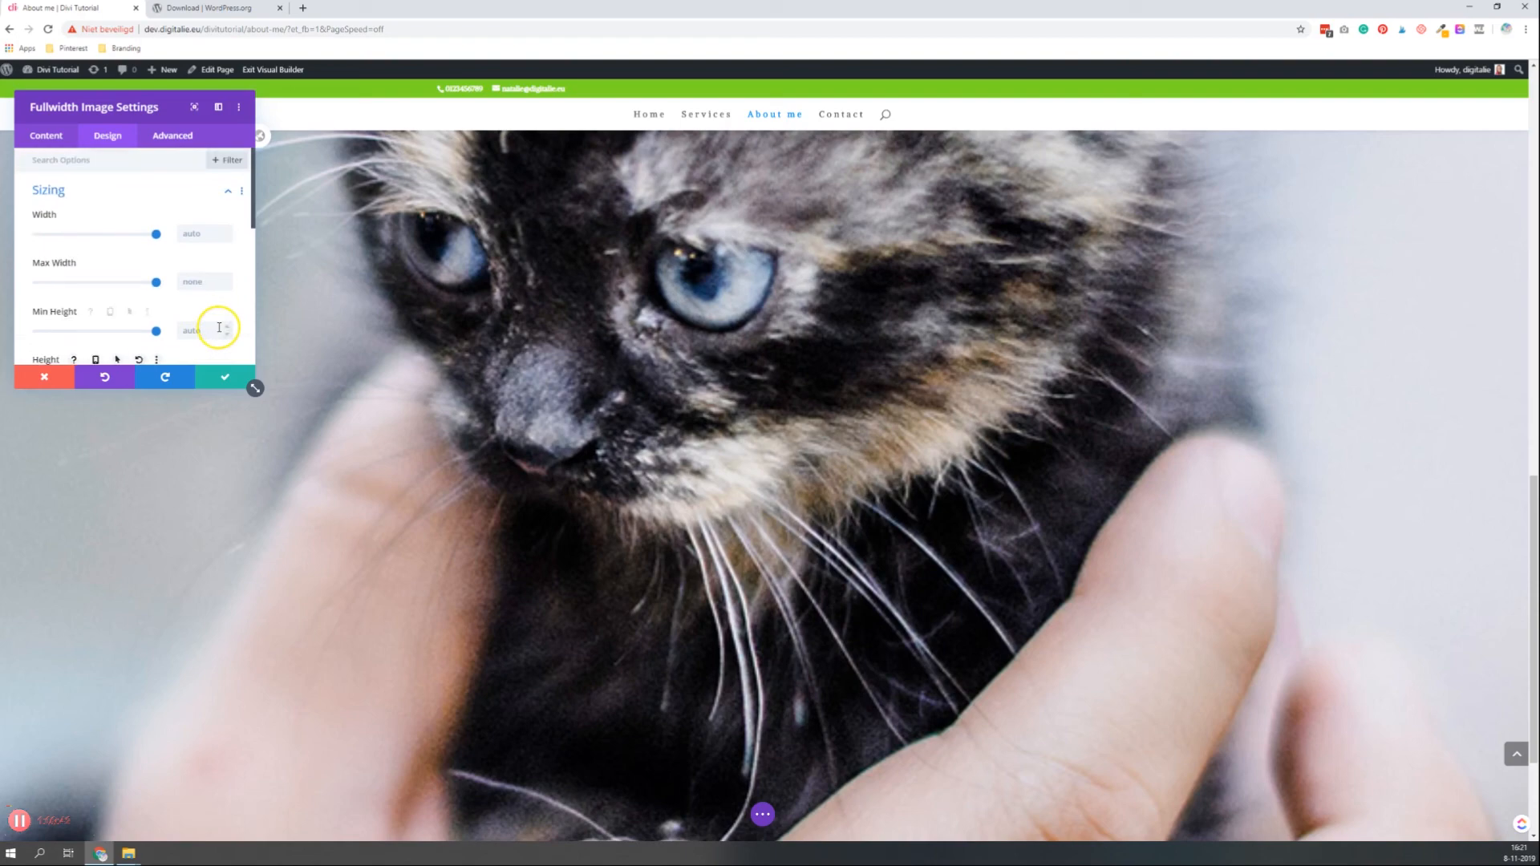
scroll(530, 428, up, 3)
scroll(545, 430, up, 3)
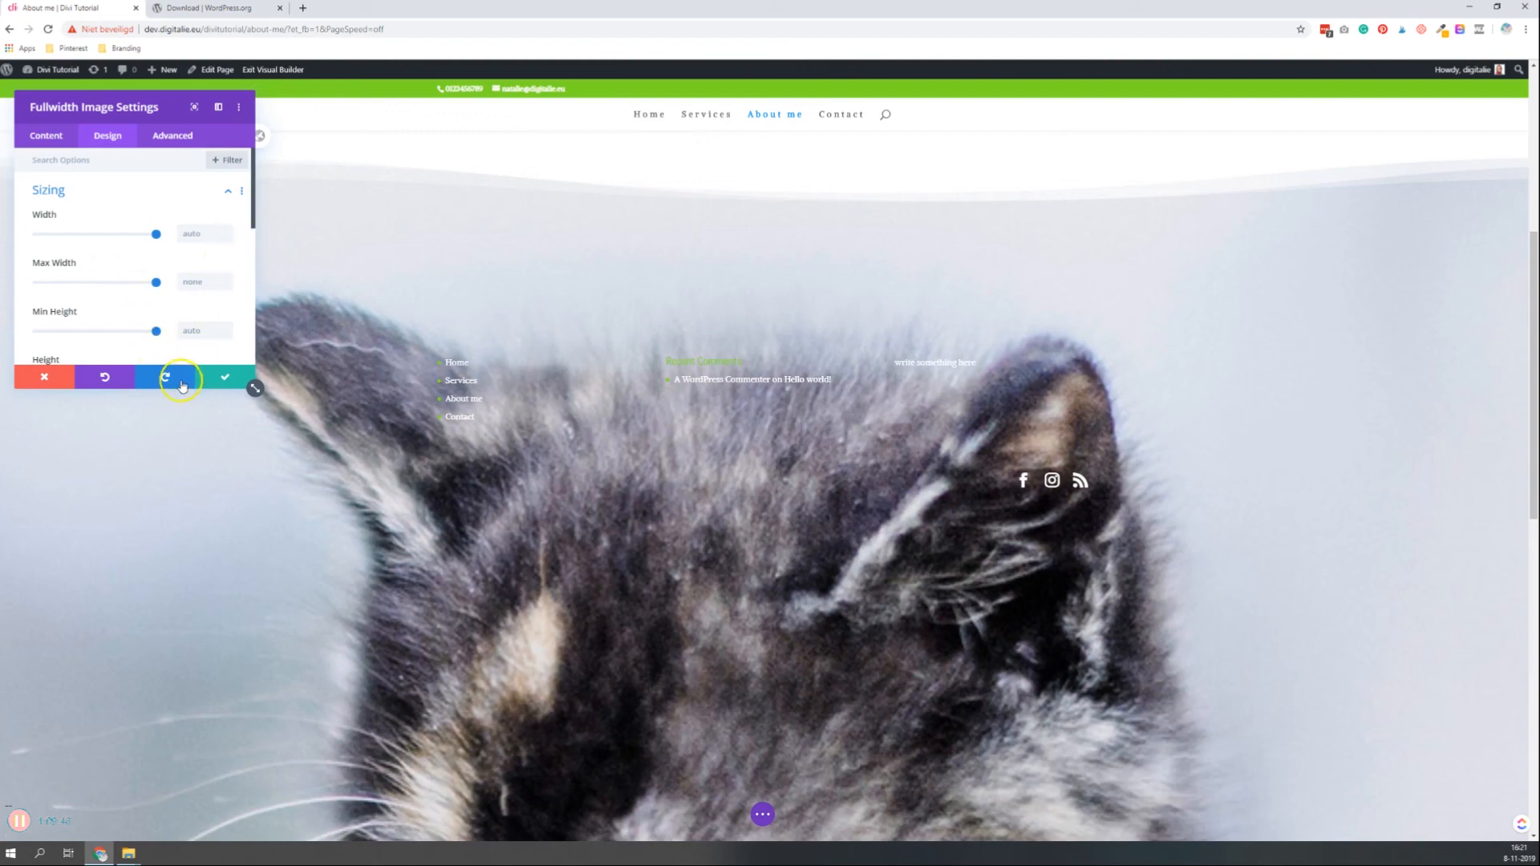
click(104, 380)
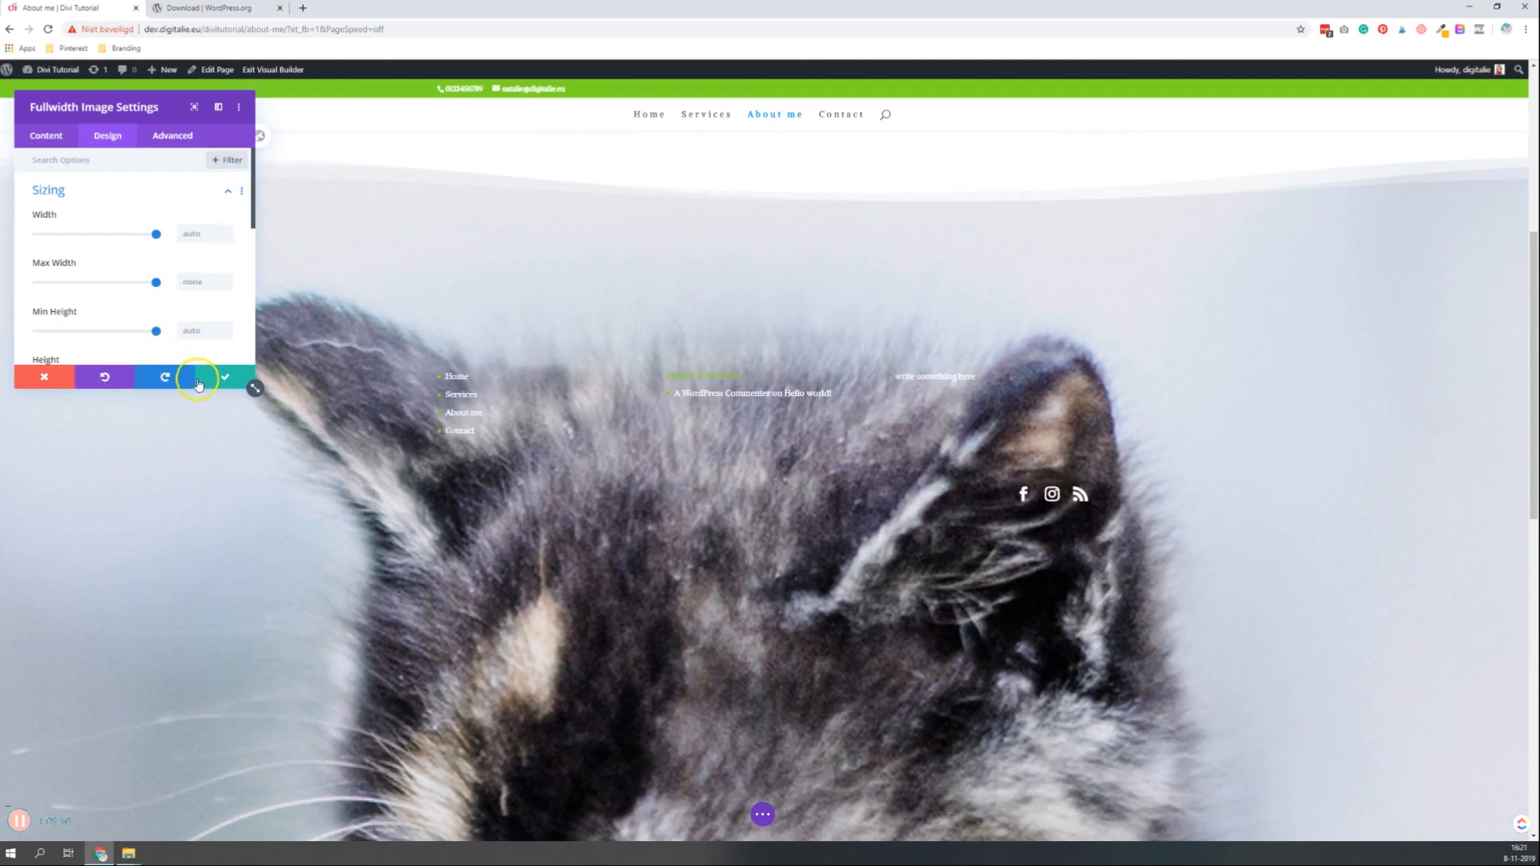
click(45, 378)
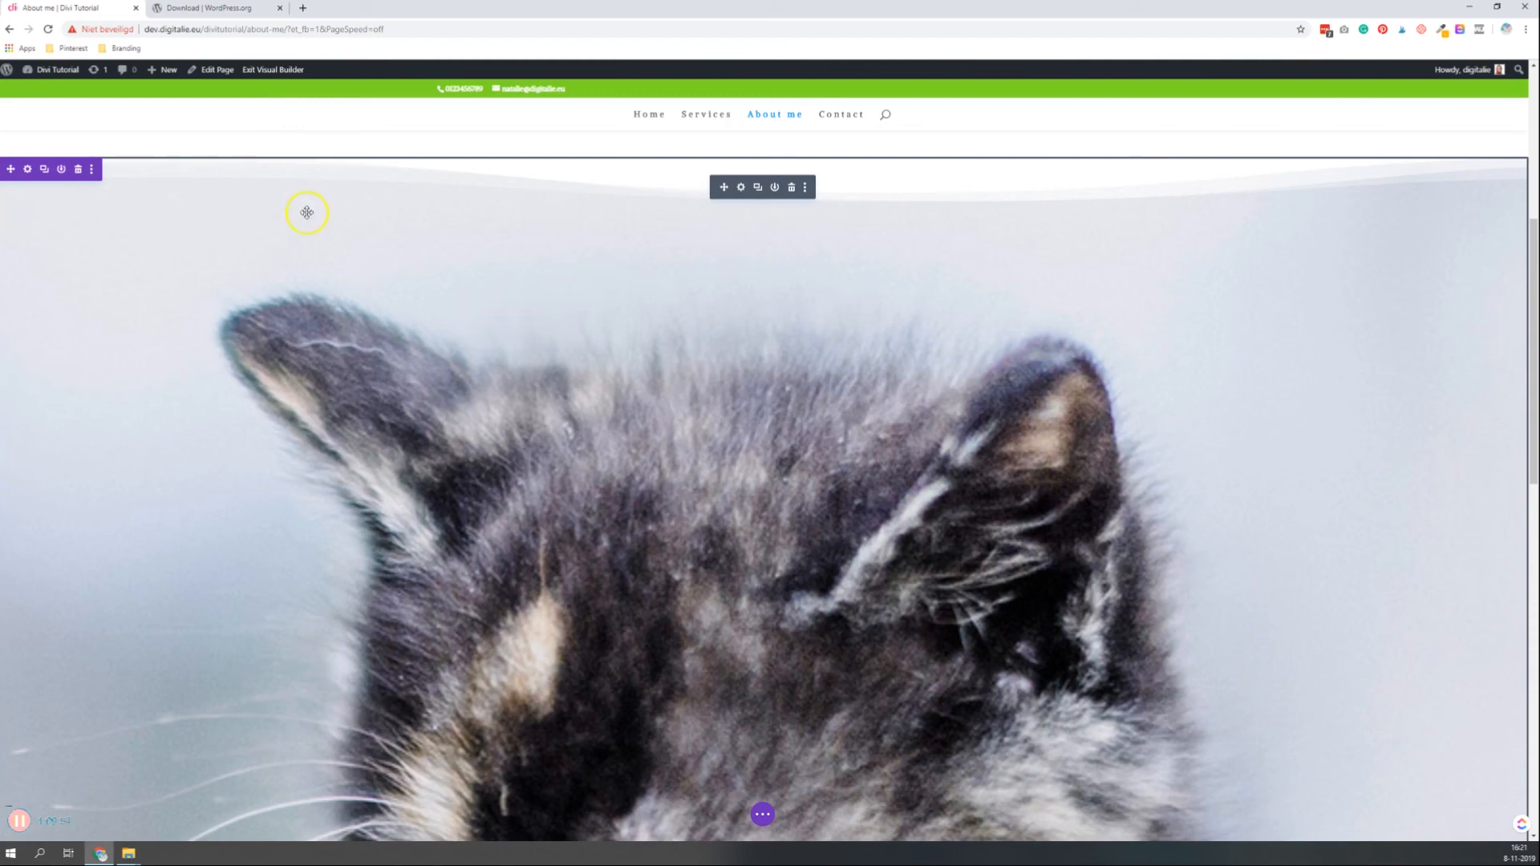
Delete the Fullwidth Image module with the kitten photo and the emptied fullwidth section
click(792, 188)
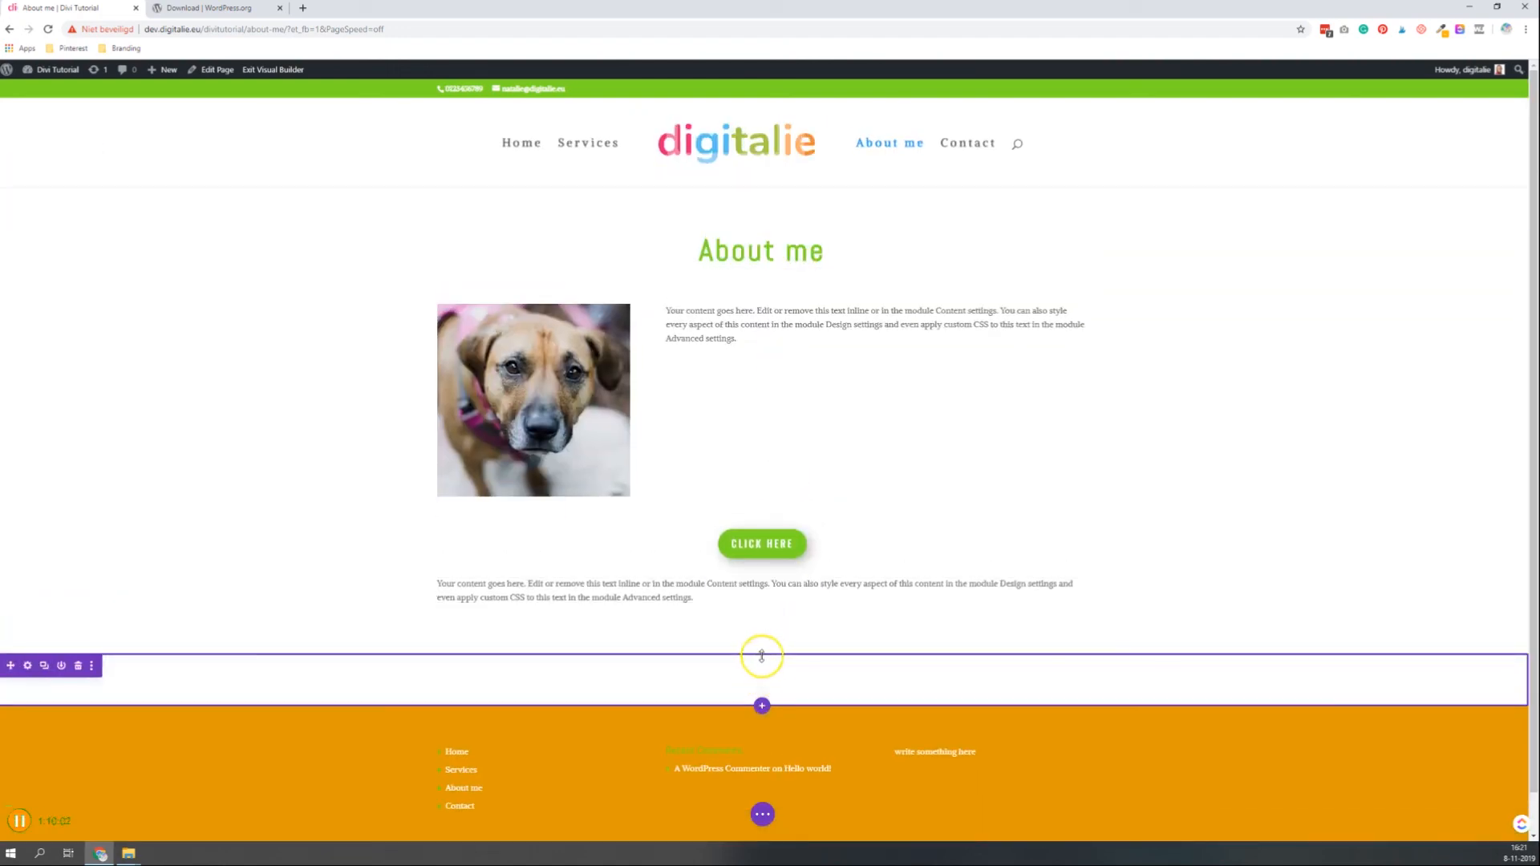
click(80, 672)
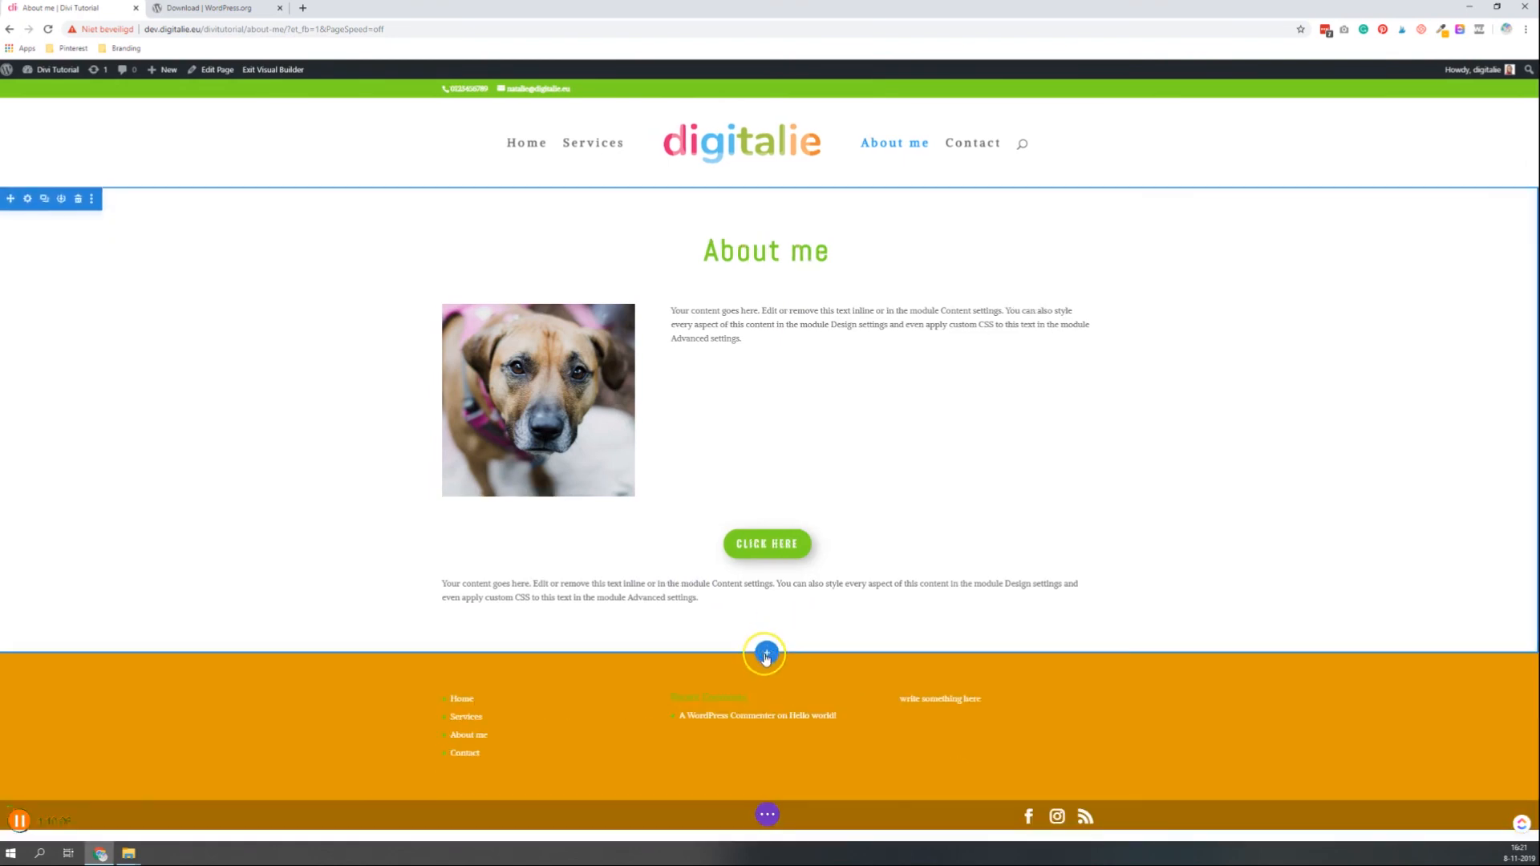
Add a regular section with a single-column row between the page content and the footer
click(772, 651)
click(706, 619)
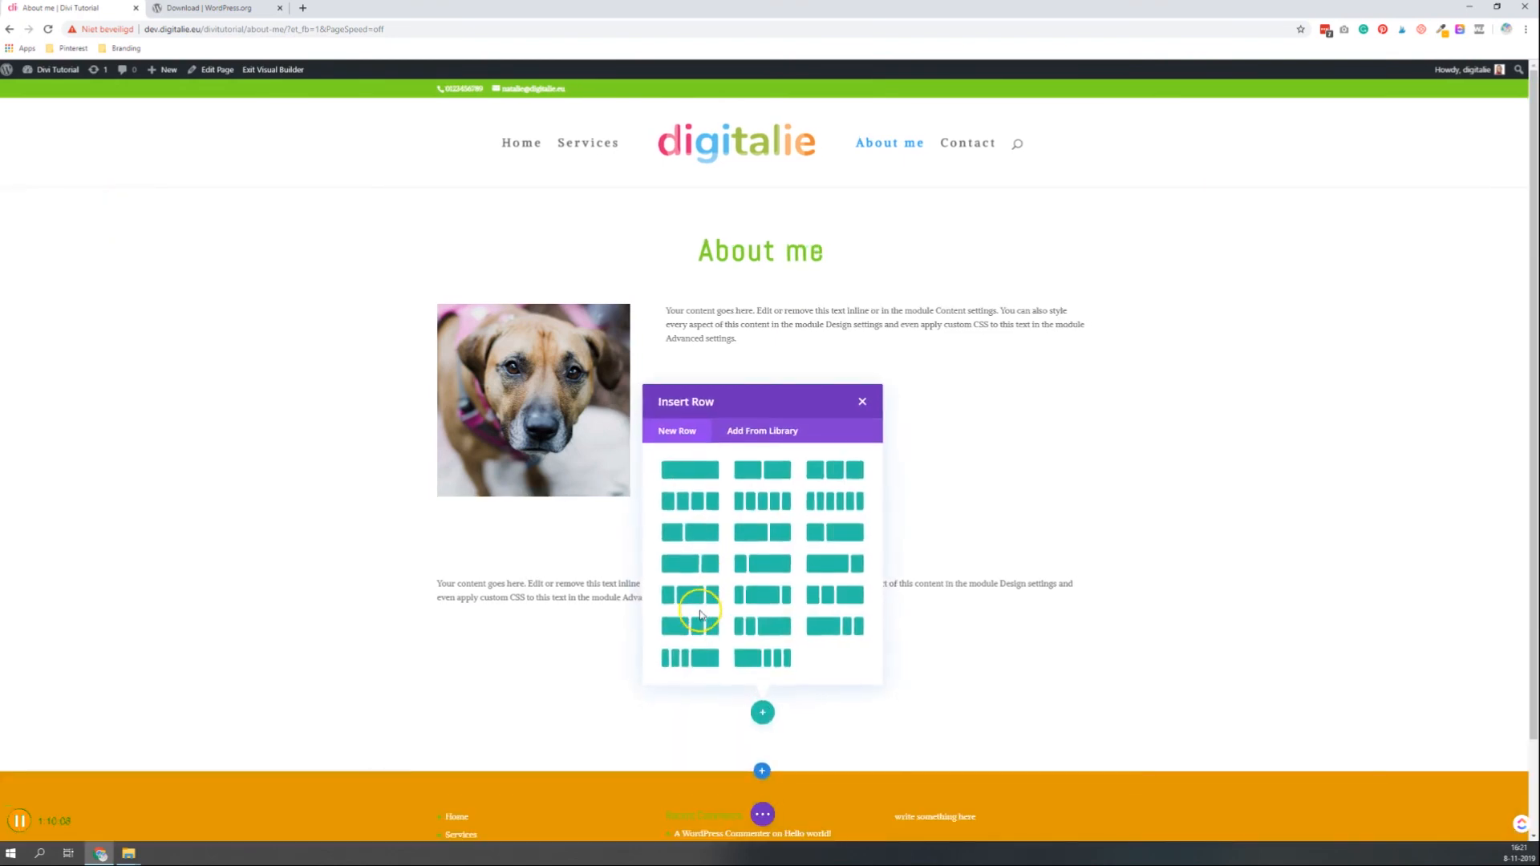
click(687, 475)
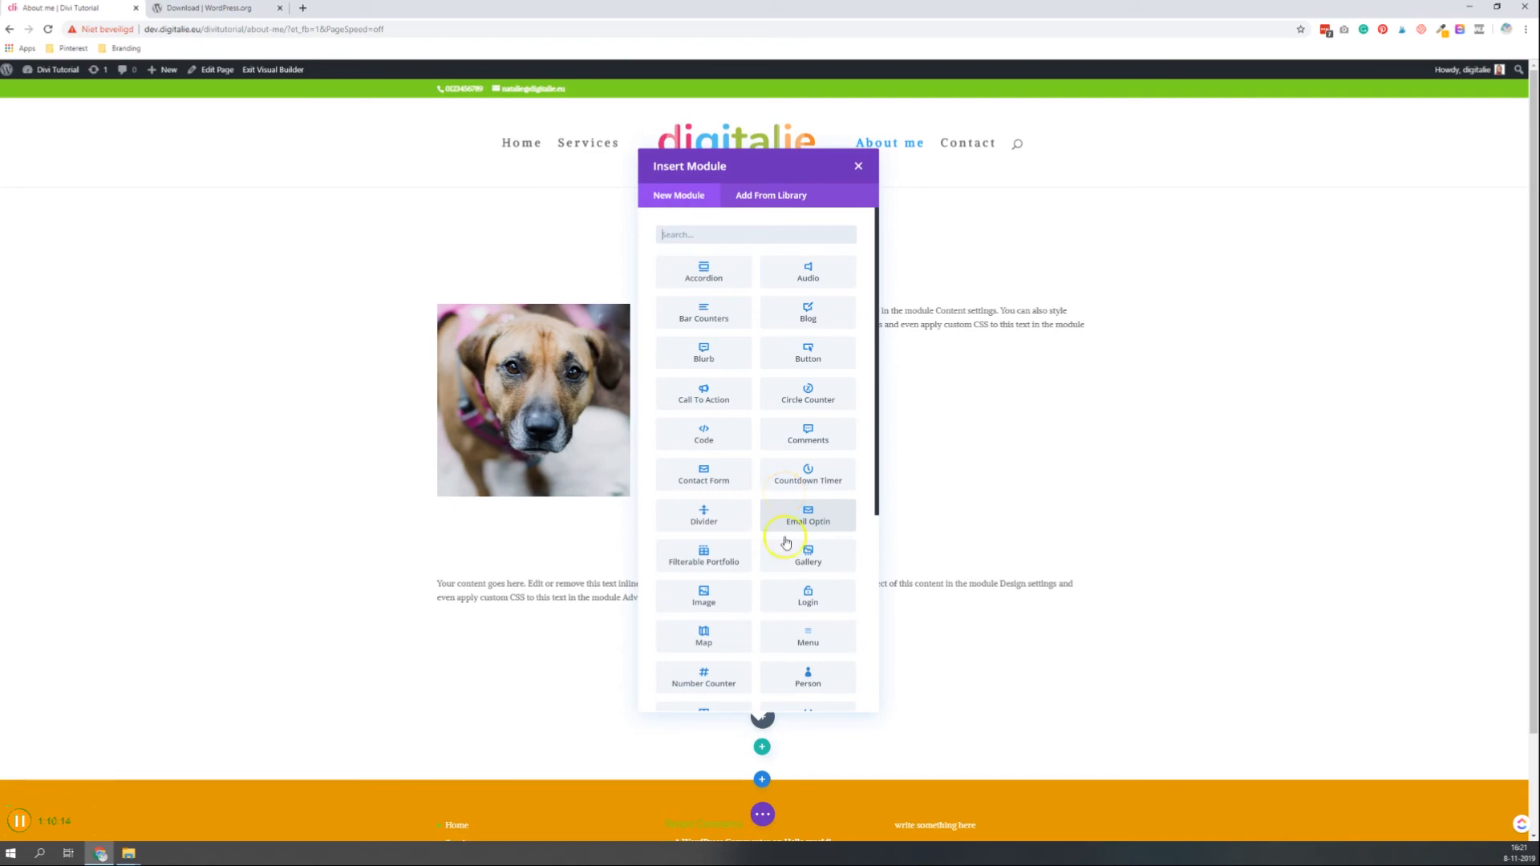
Insert an Image module in the new row and use the kitten photo pet-07.jpg from the media library
click(726, 600)
click(196, 264)
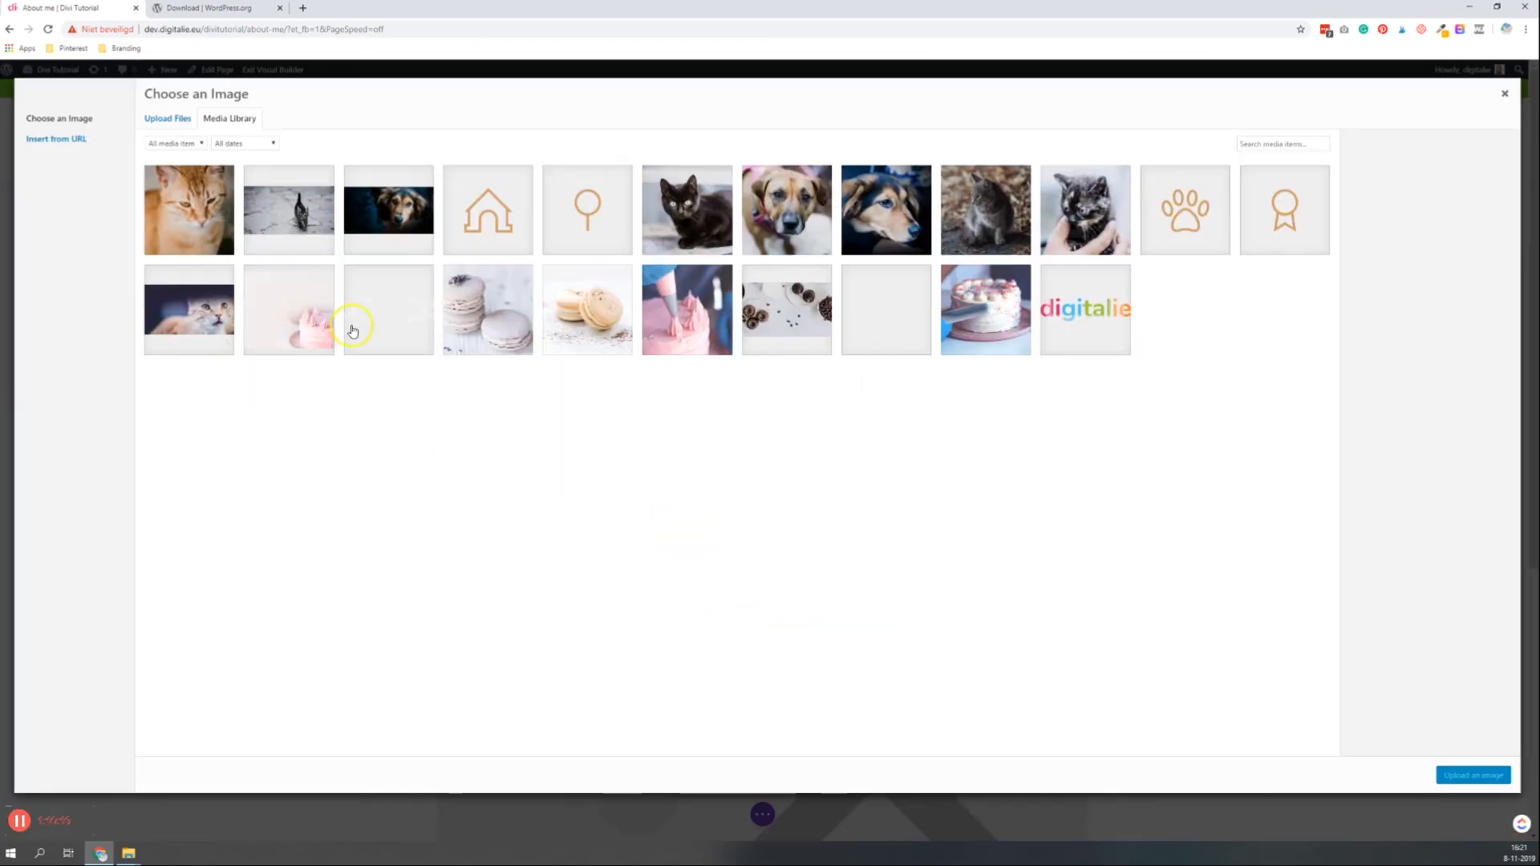
click(1066, 199)
click(1456, 764)
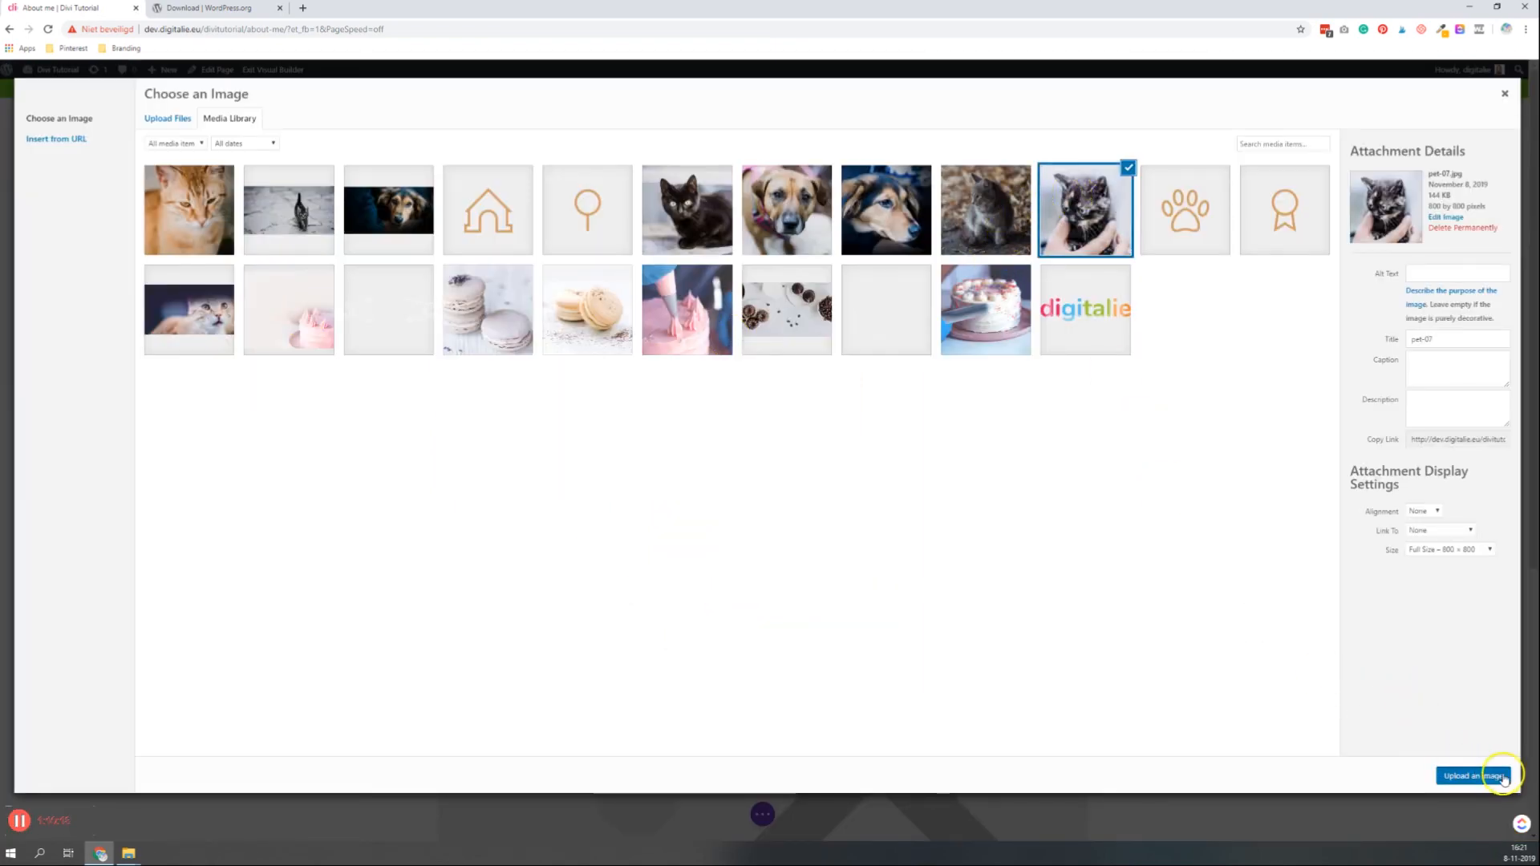
Save the kitten image module and change its row layout to two columns, three-fifths and two-fifths wide
scroll(1293, 663, down, 7)
scroll(1086, 618, up, 4)
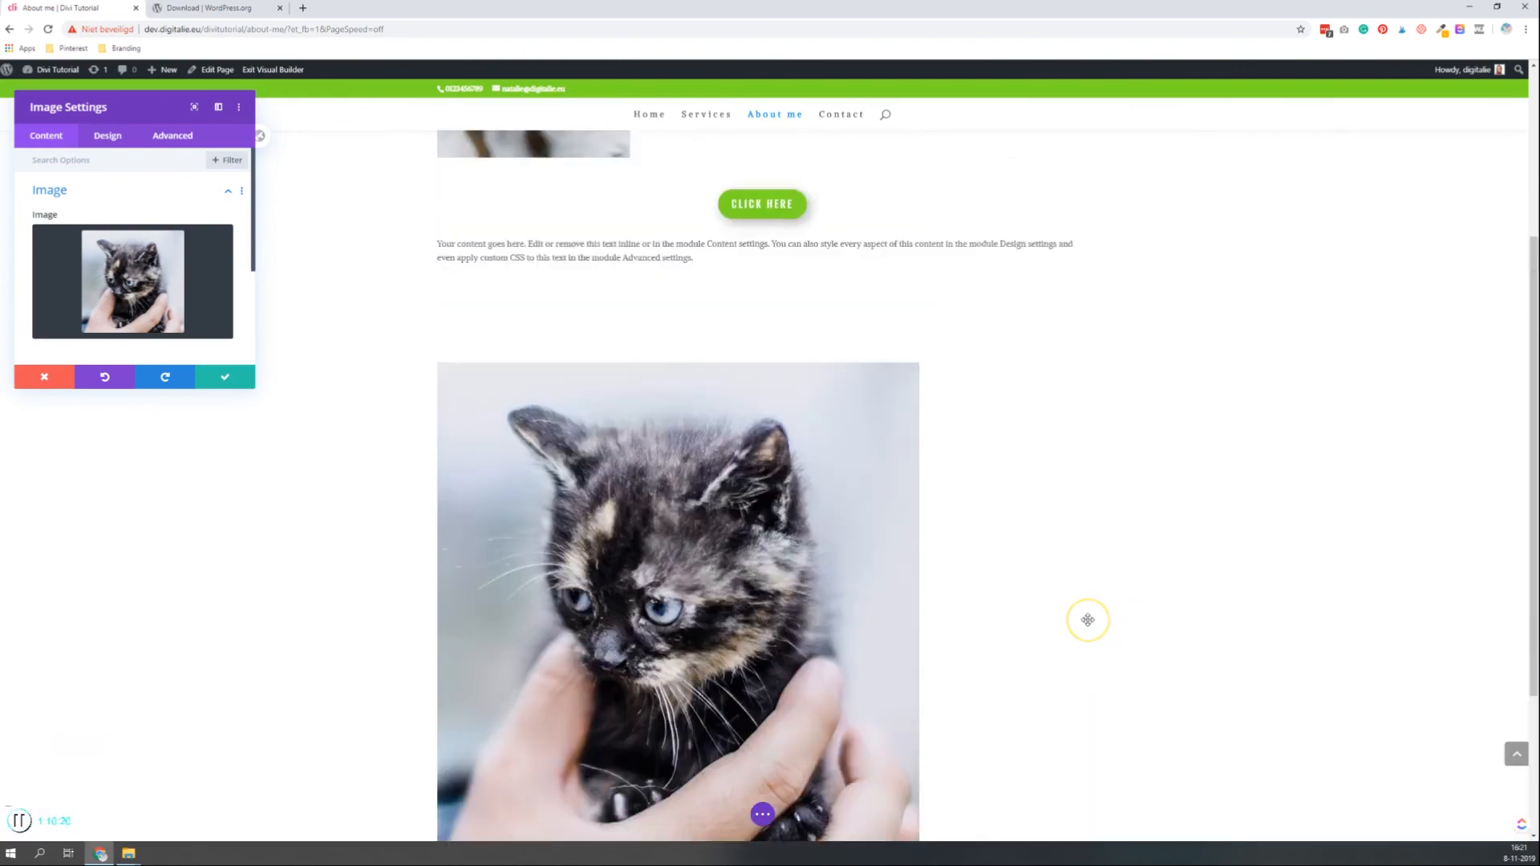
scroll(963, 605, down, 3)
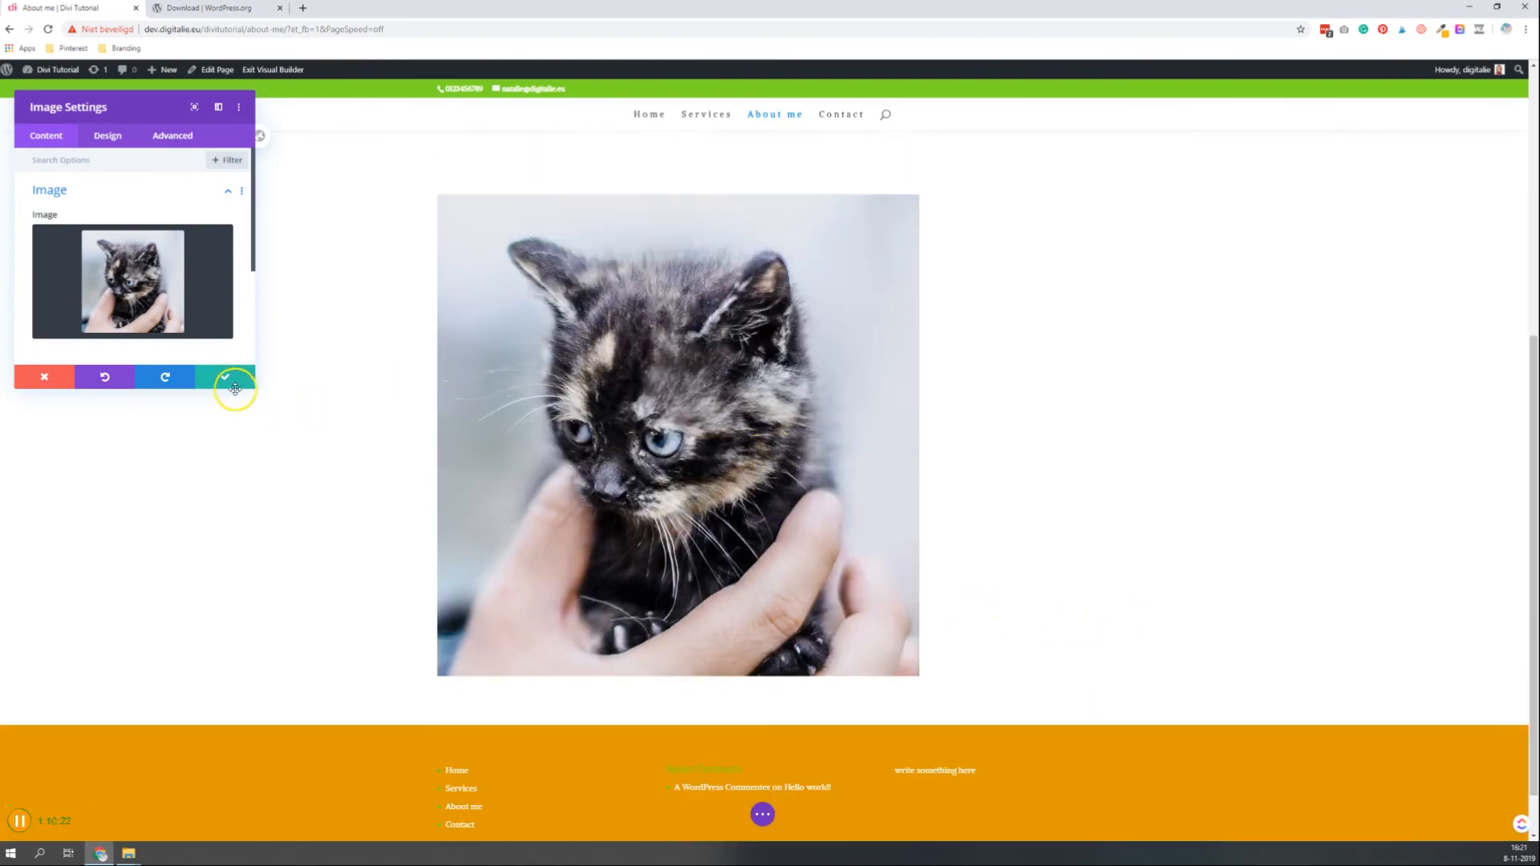
click(233, 382)
scroll(802, 421, up, 2)
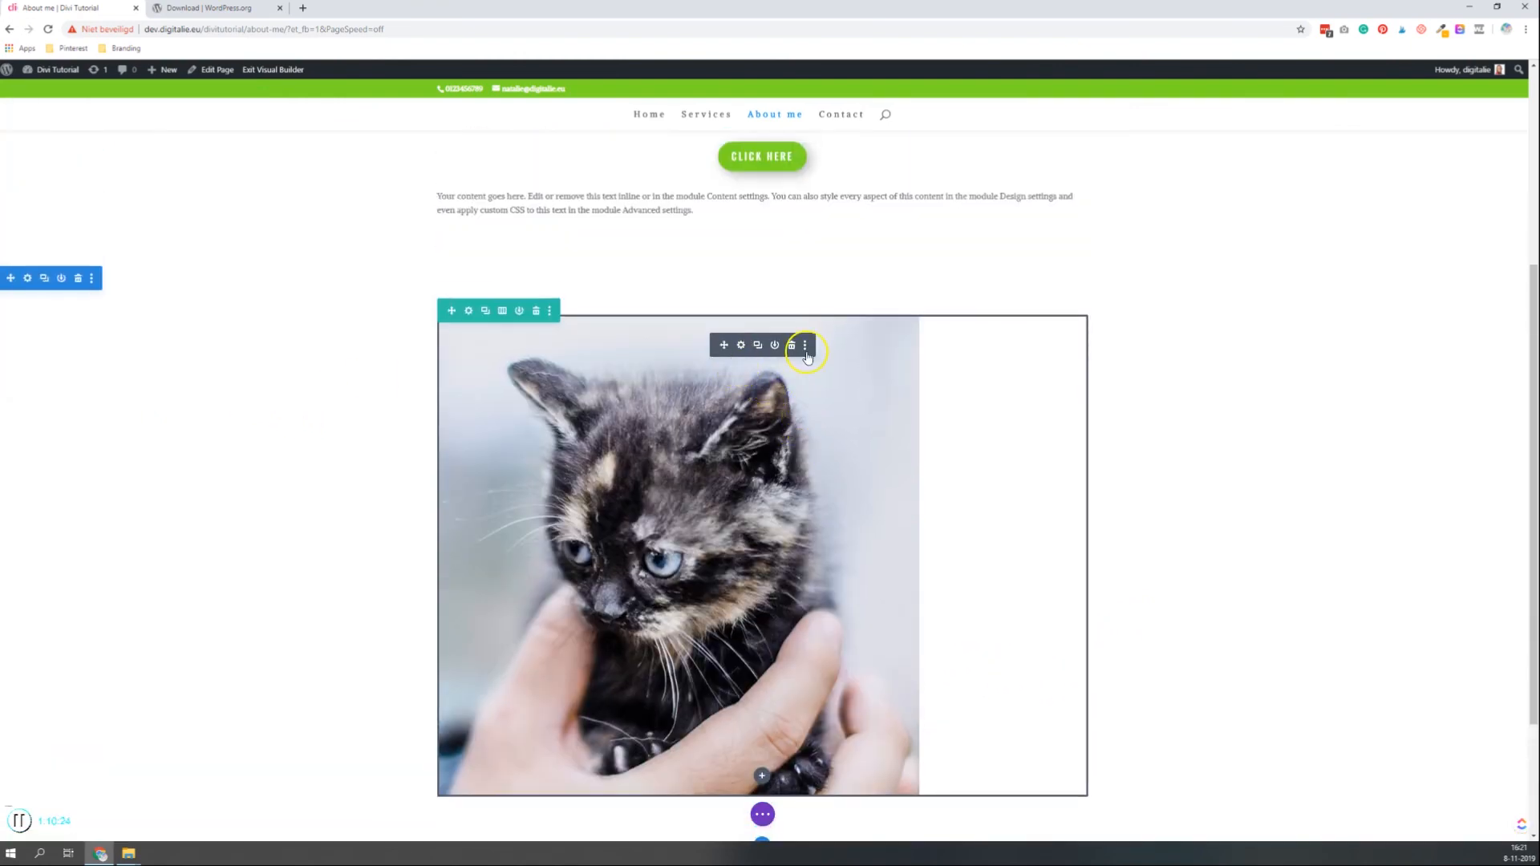
click(502, 312)
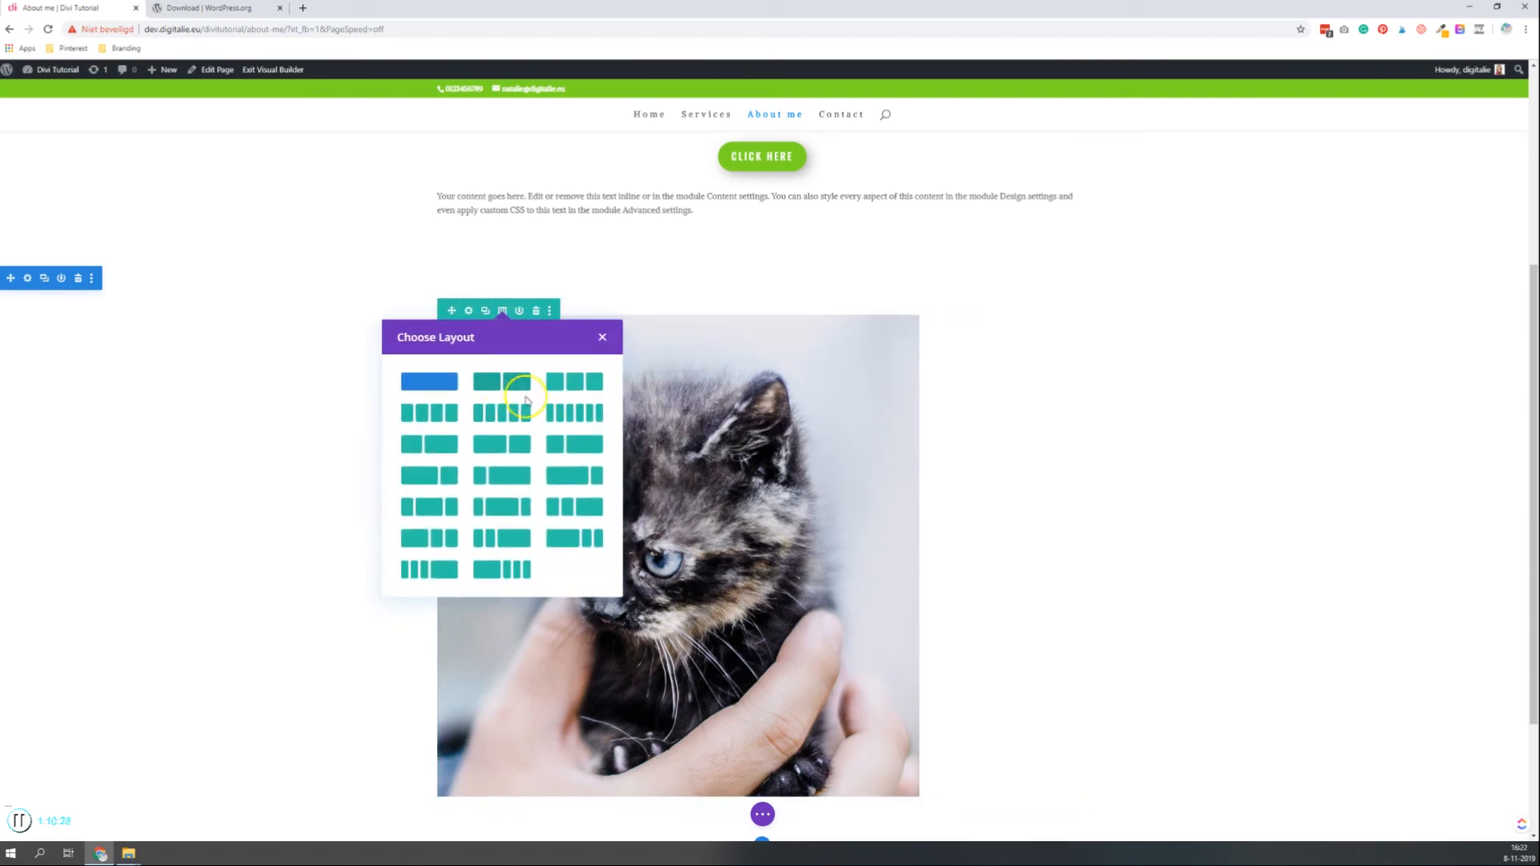
click(515, 449)
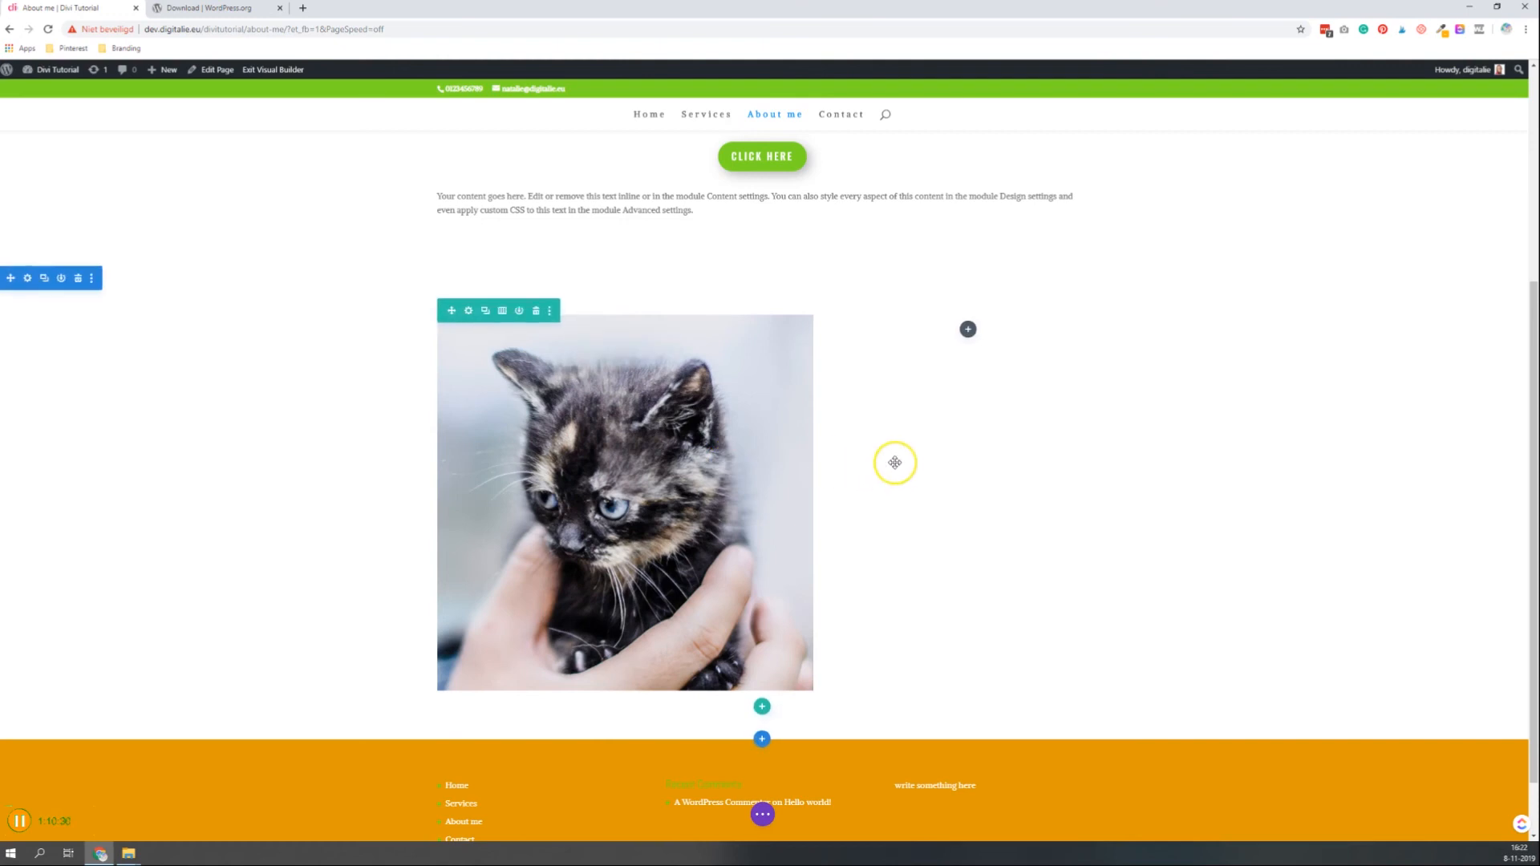
Insert a Text module with its placeholder content in the narrow empty column beside the kitten image
click(968, 328)
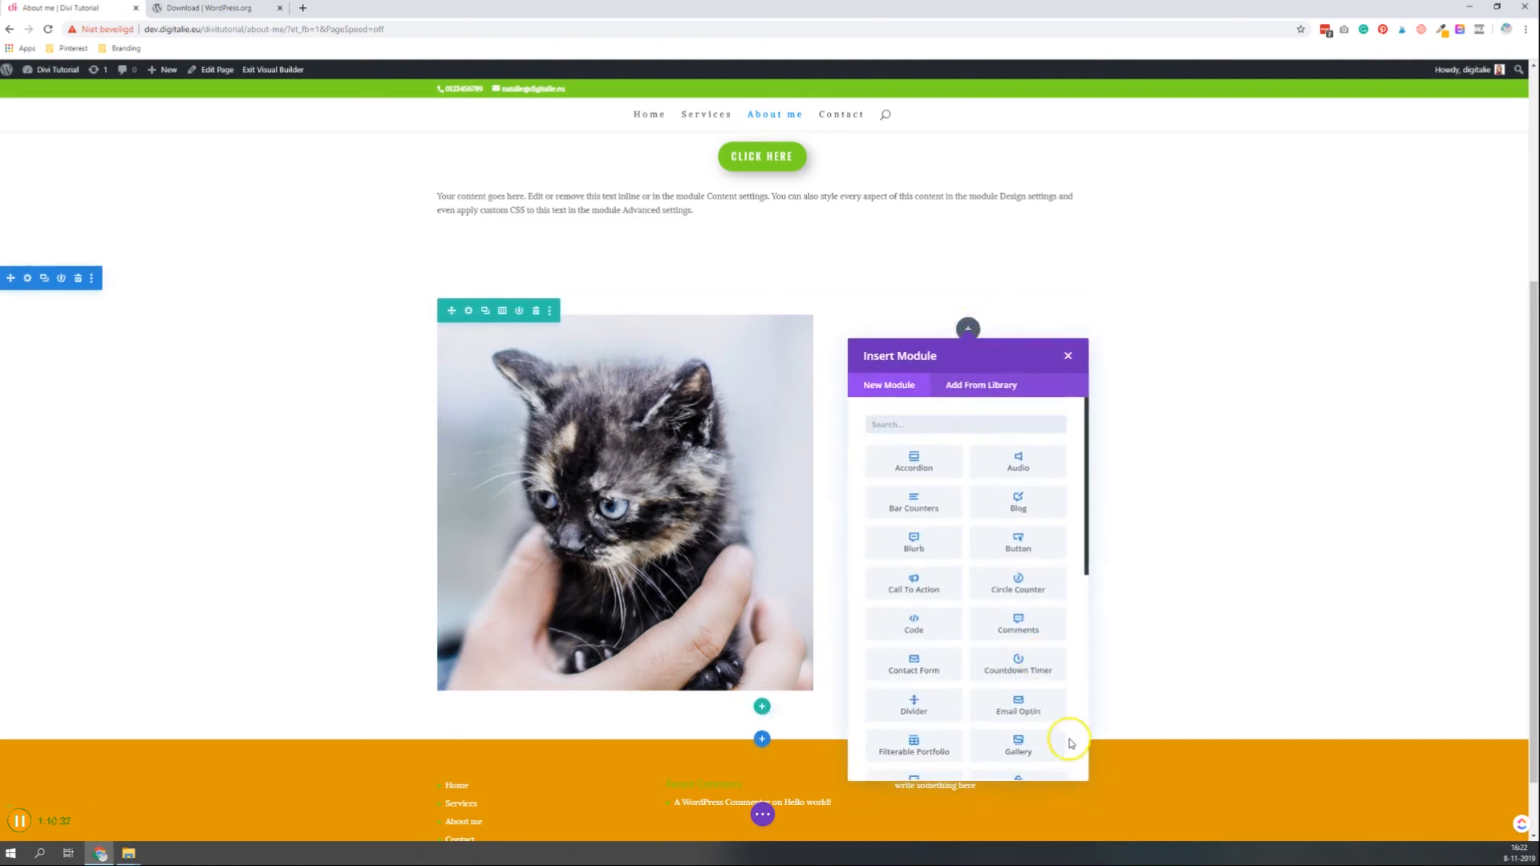
text(te)
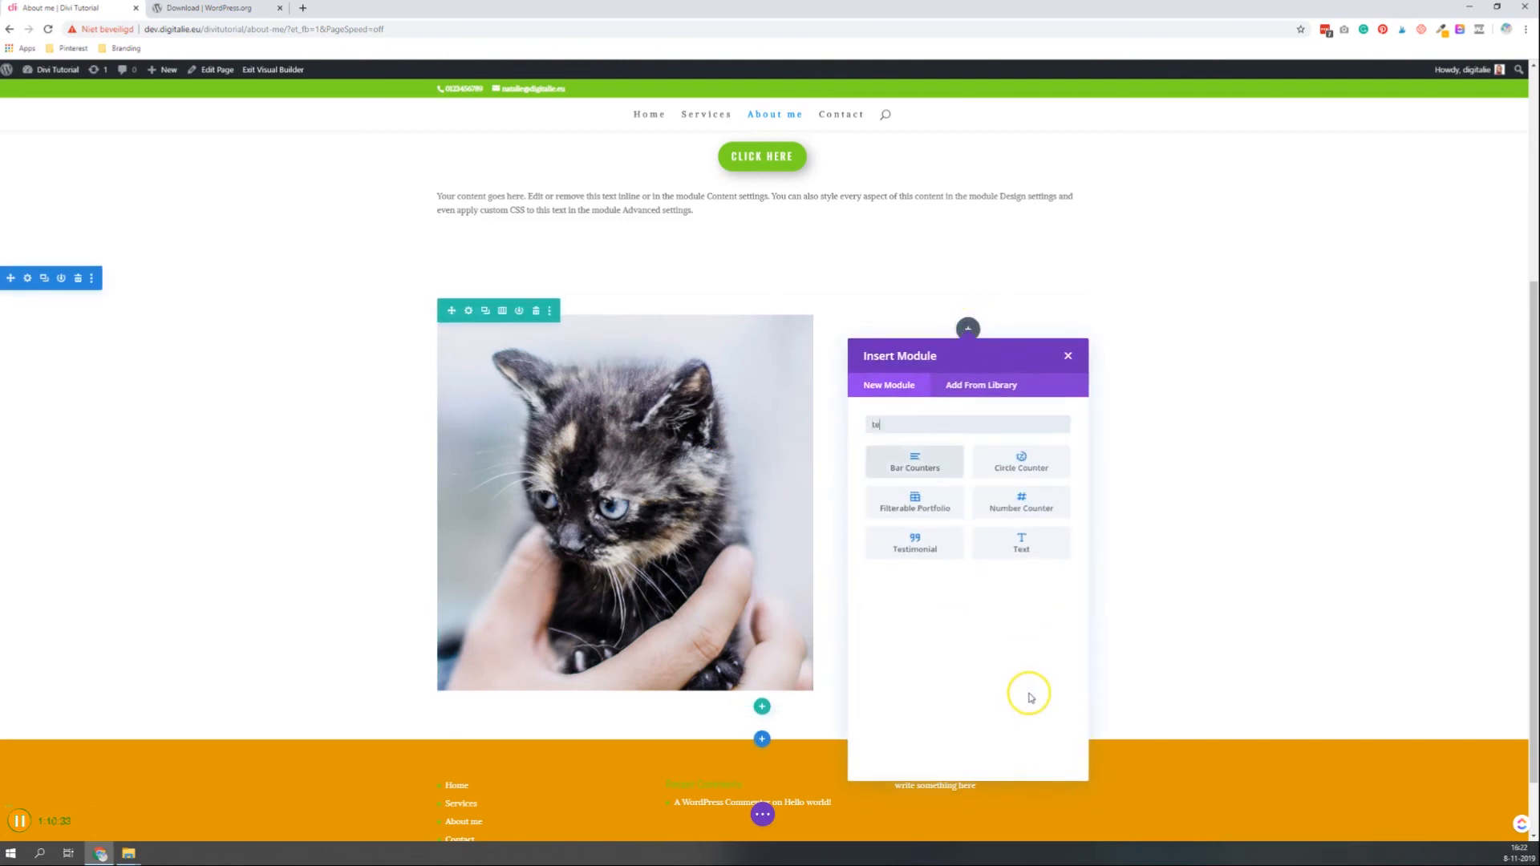
click(1018, 550)
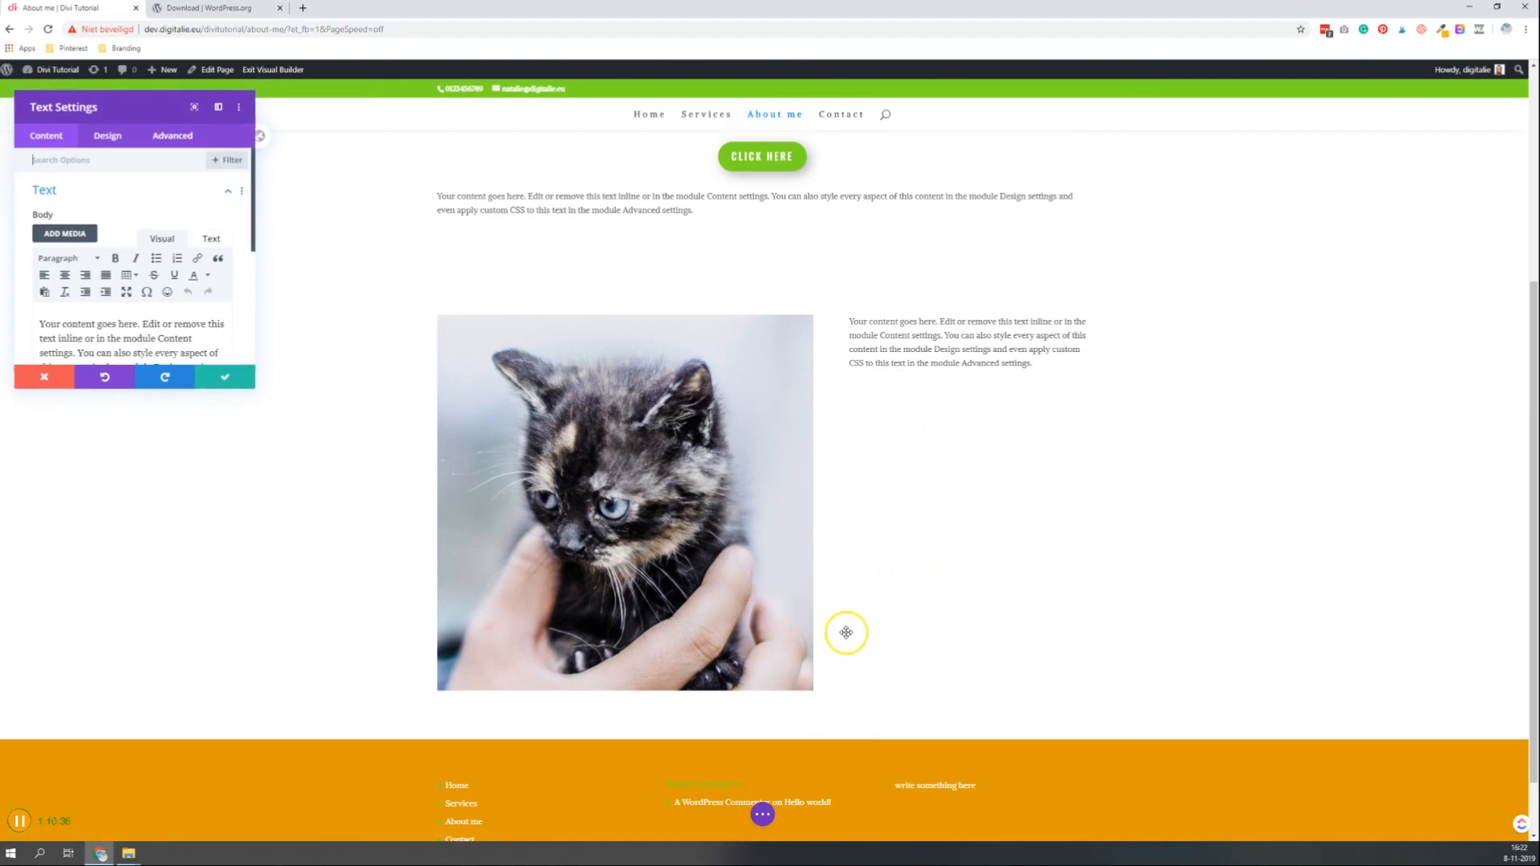
click(233, 380)
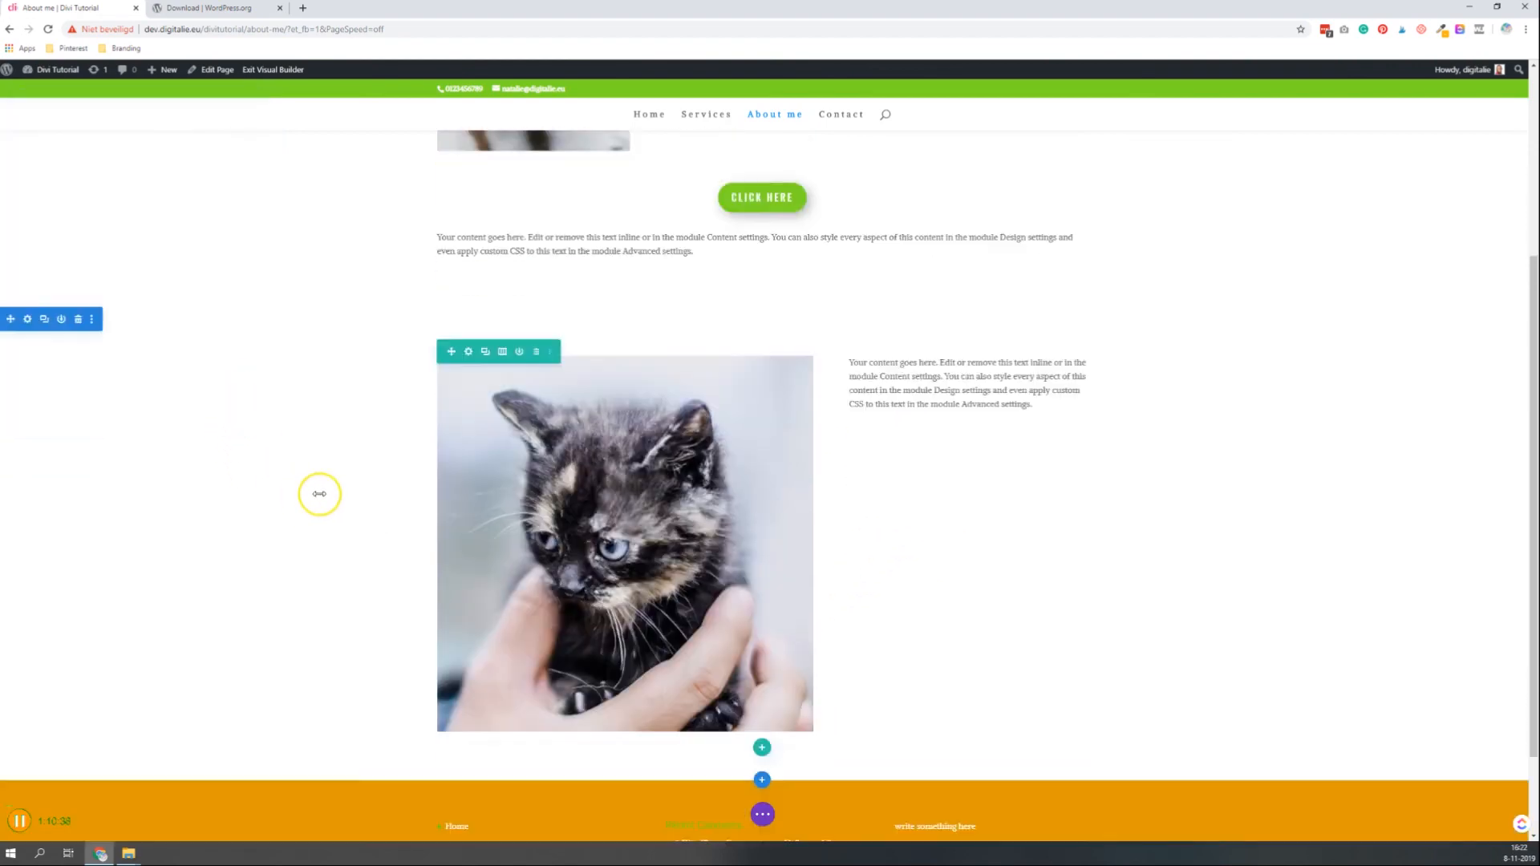
Set the background colour of the section with the kitten image to the saved green #7cda24
scroll(319, 493, down, 1)
click(27, 218)
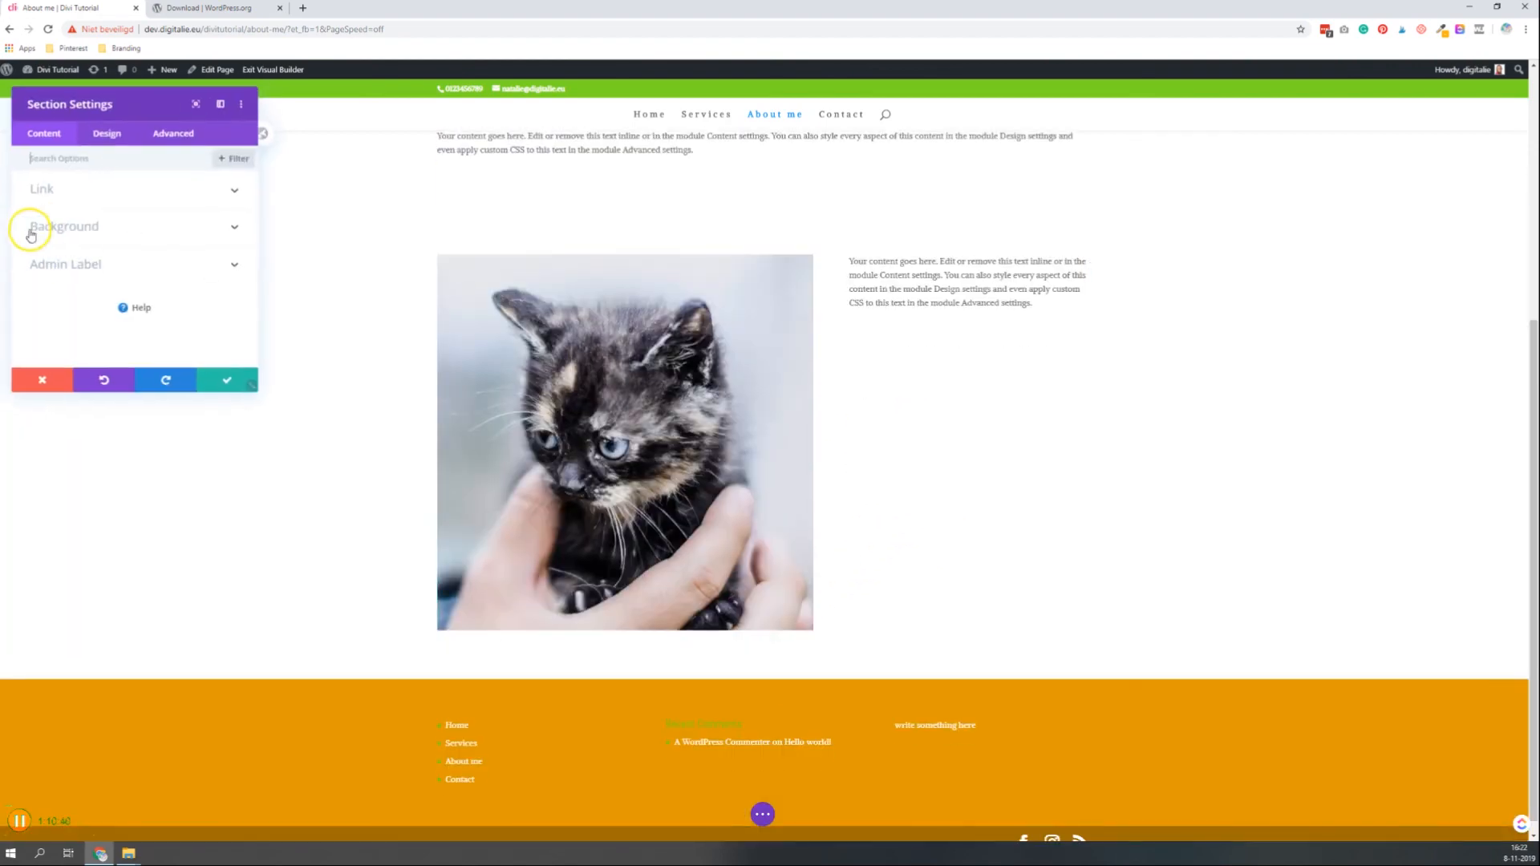
click(128, 232)
click(137, 286)
click(169, 251)
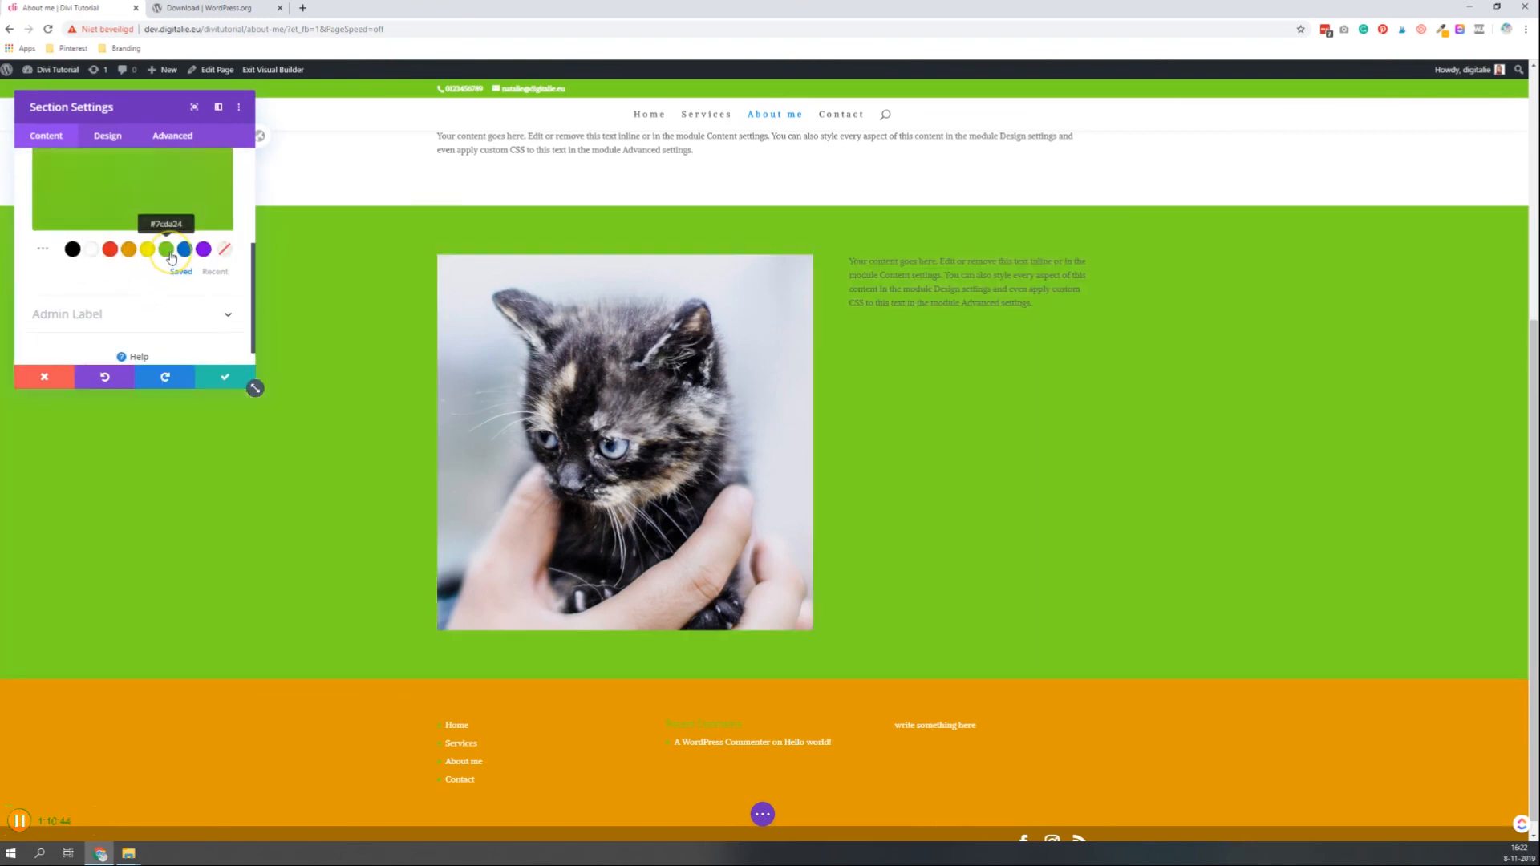
click(222, 375)
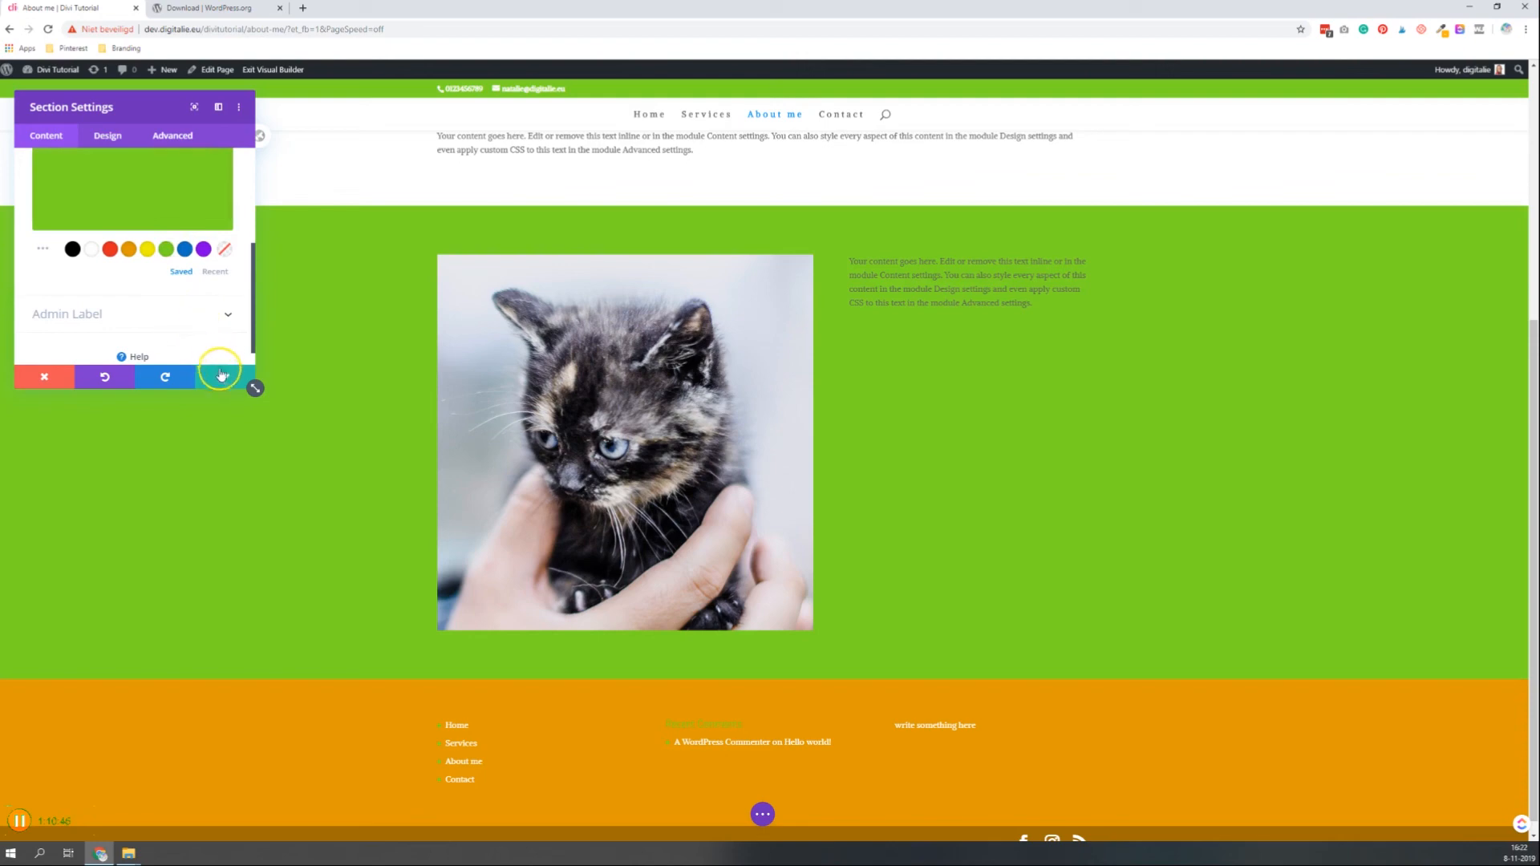
Lighten the section's green background by lowering its opacity to about 0.55, and save the section settings
scroll(196, 225, up, 3)
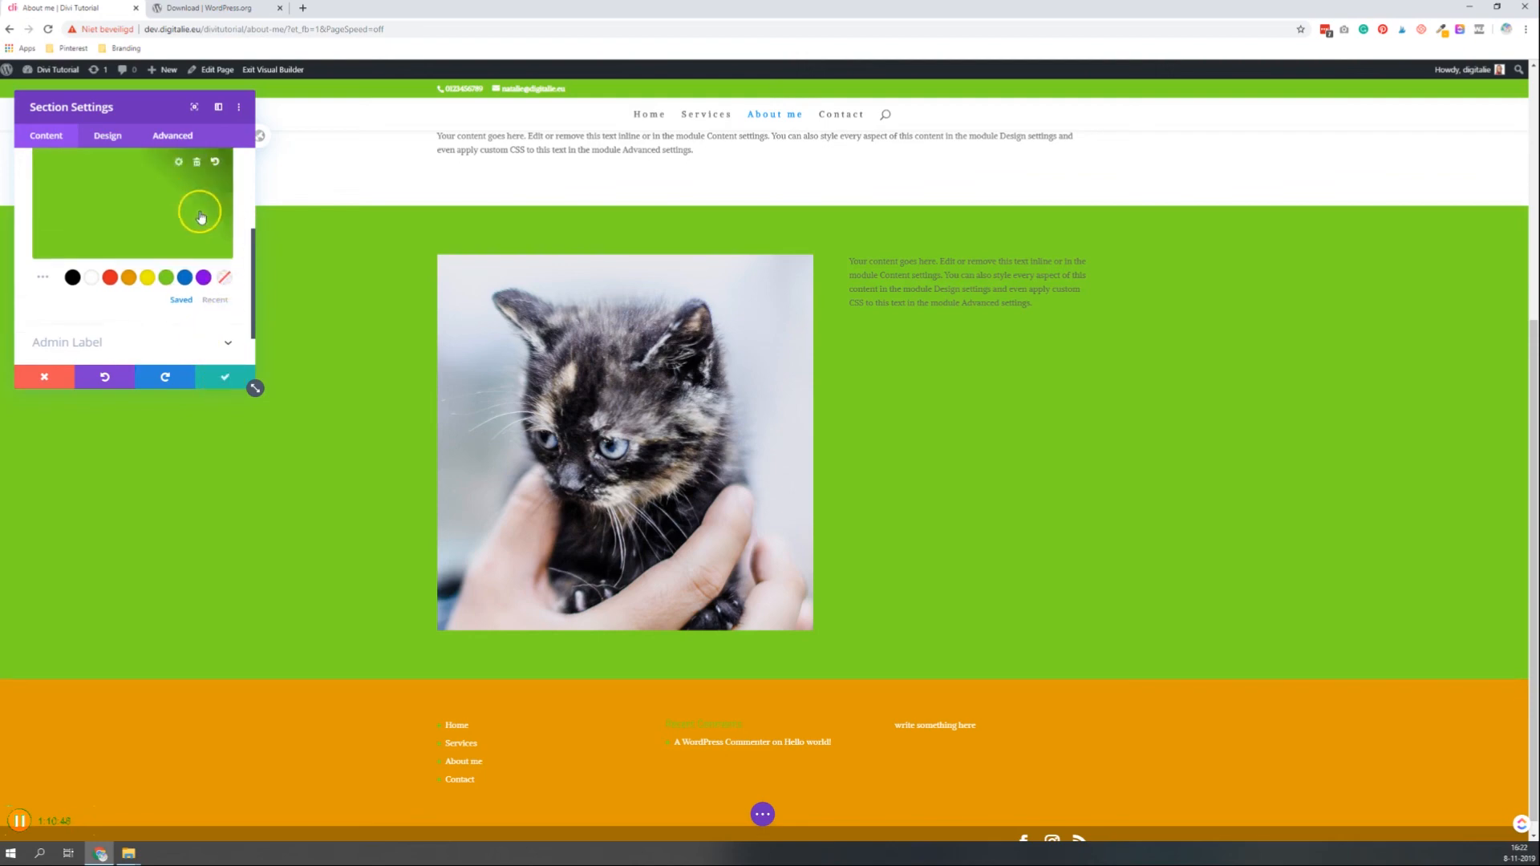
click(174, 292)
drag(219, 256, 220, 298)
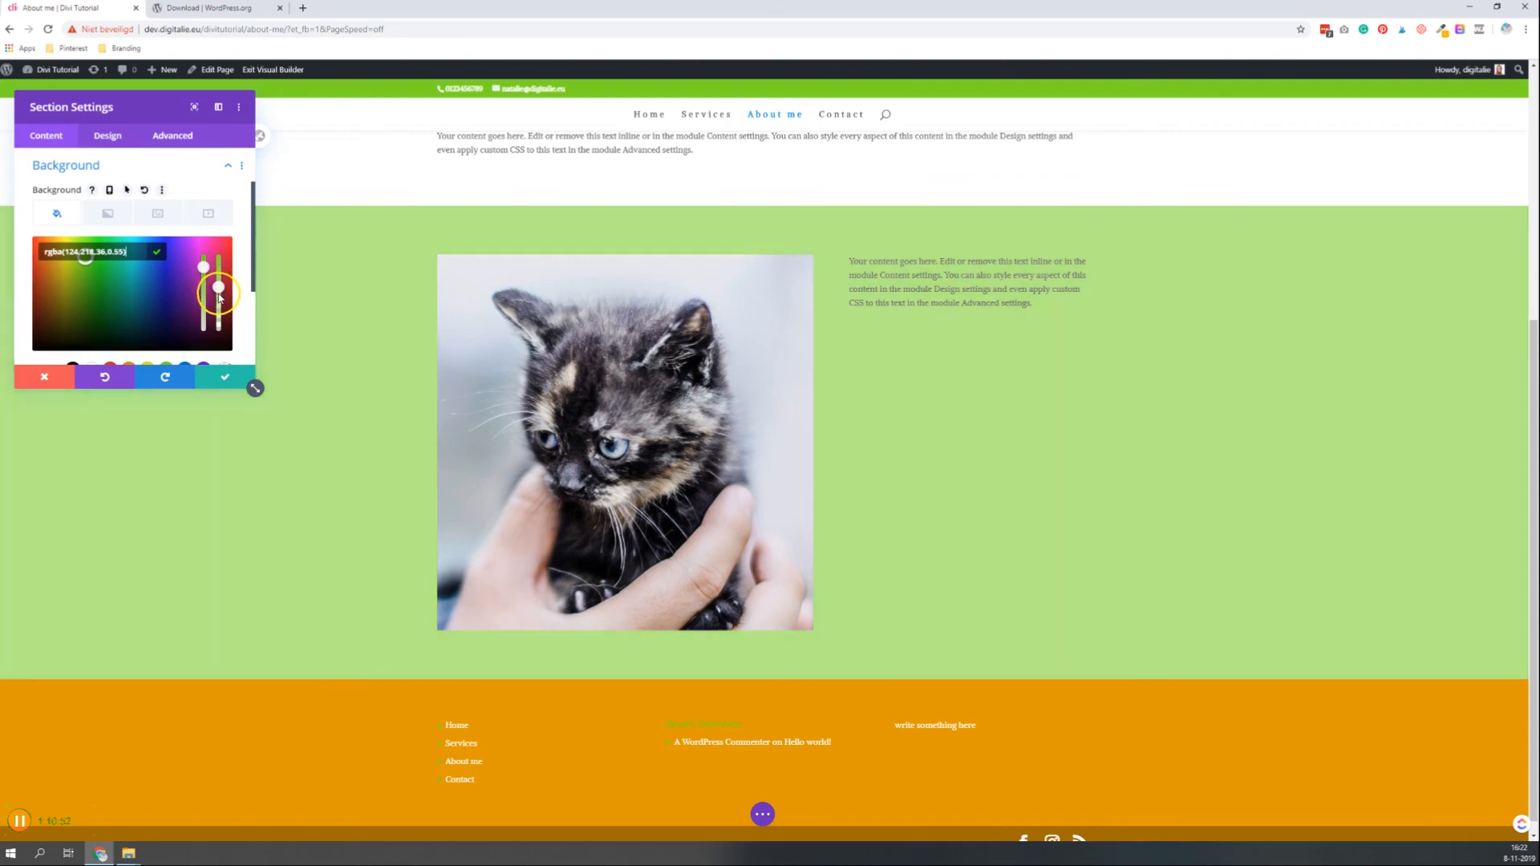
click(225, 387)
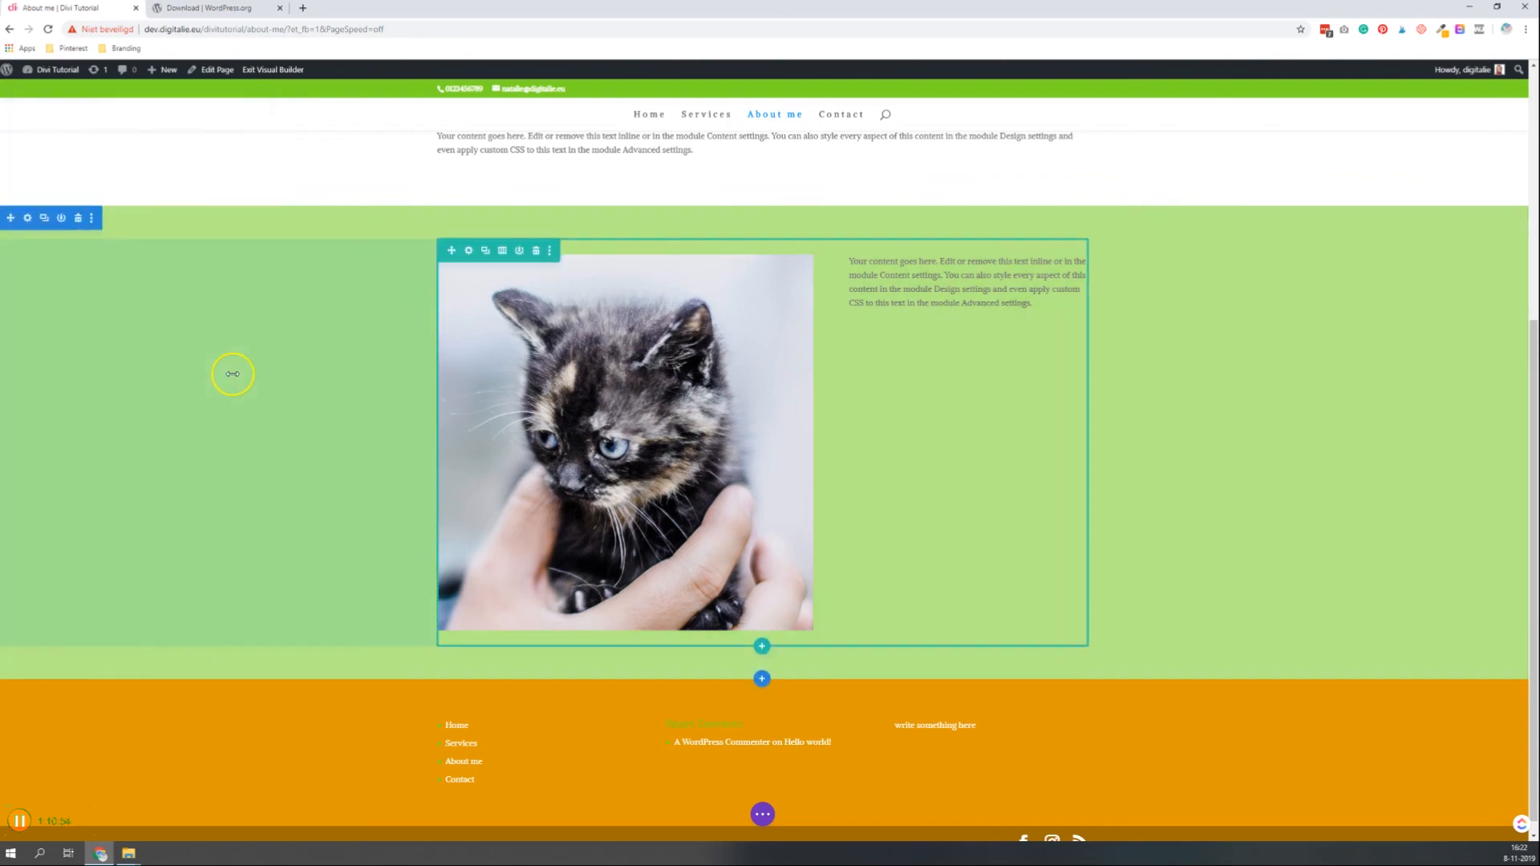
Add a top divider in a soft layered wave style to the green section and flip it vertically
scroll(802, 433, up, 1)
scroll(251, 416, up, 2)
scroll(200, 419, down, 2)
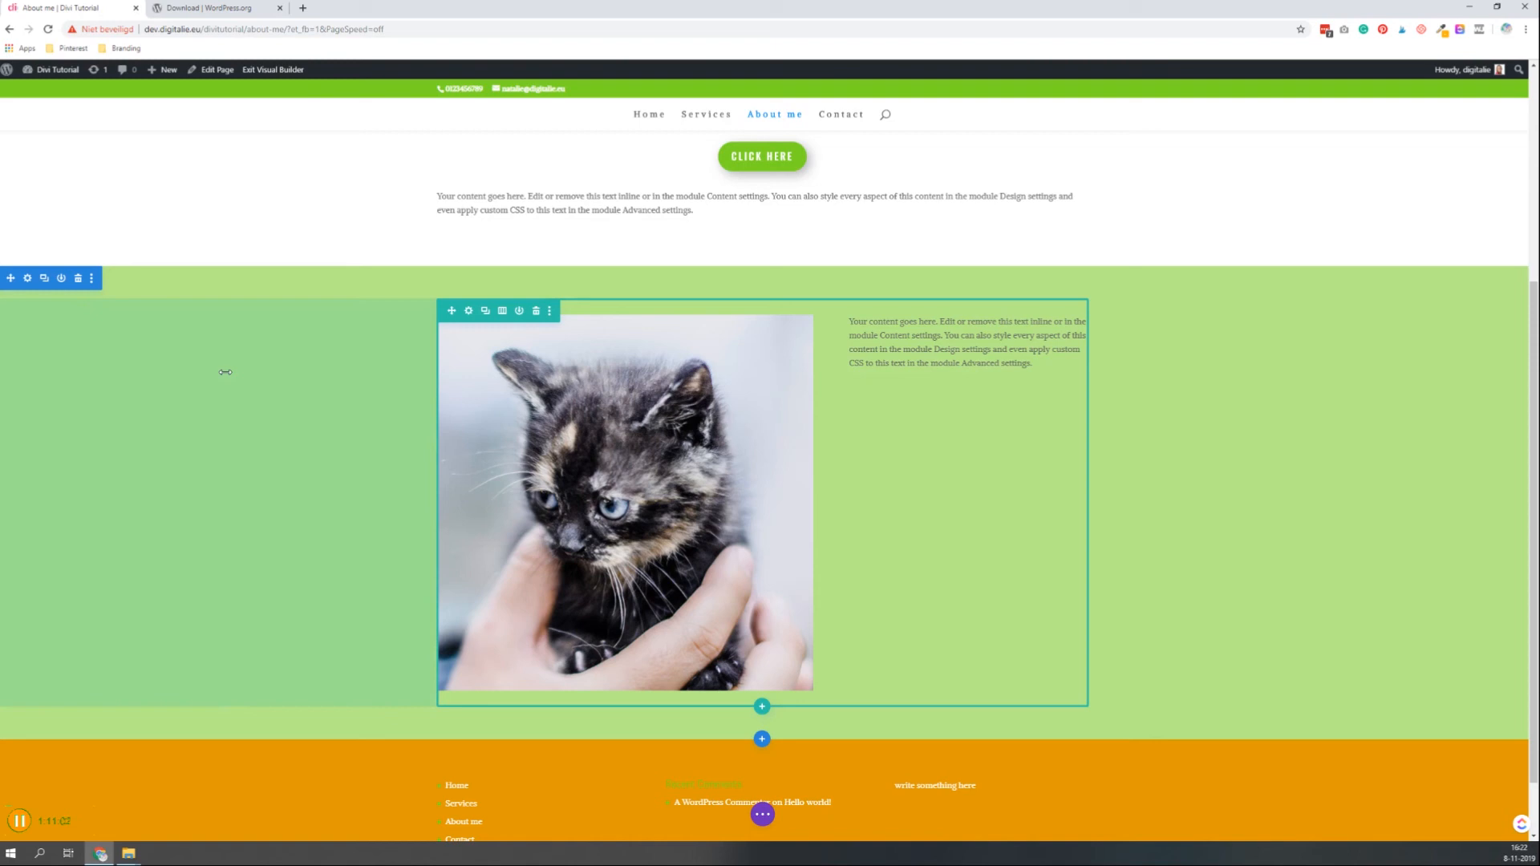
click(27, 278)
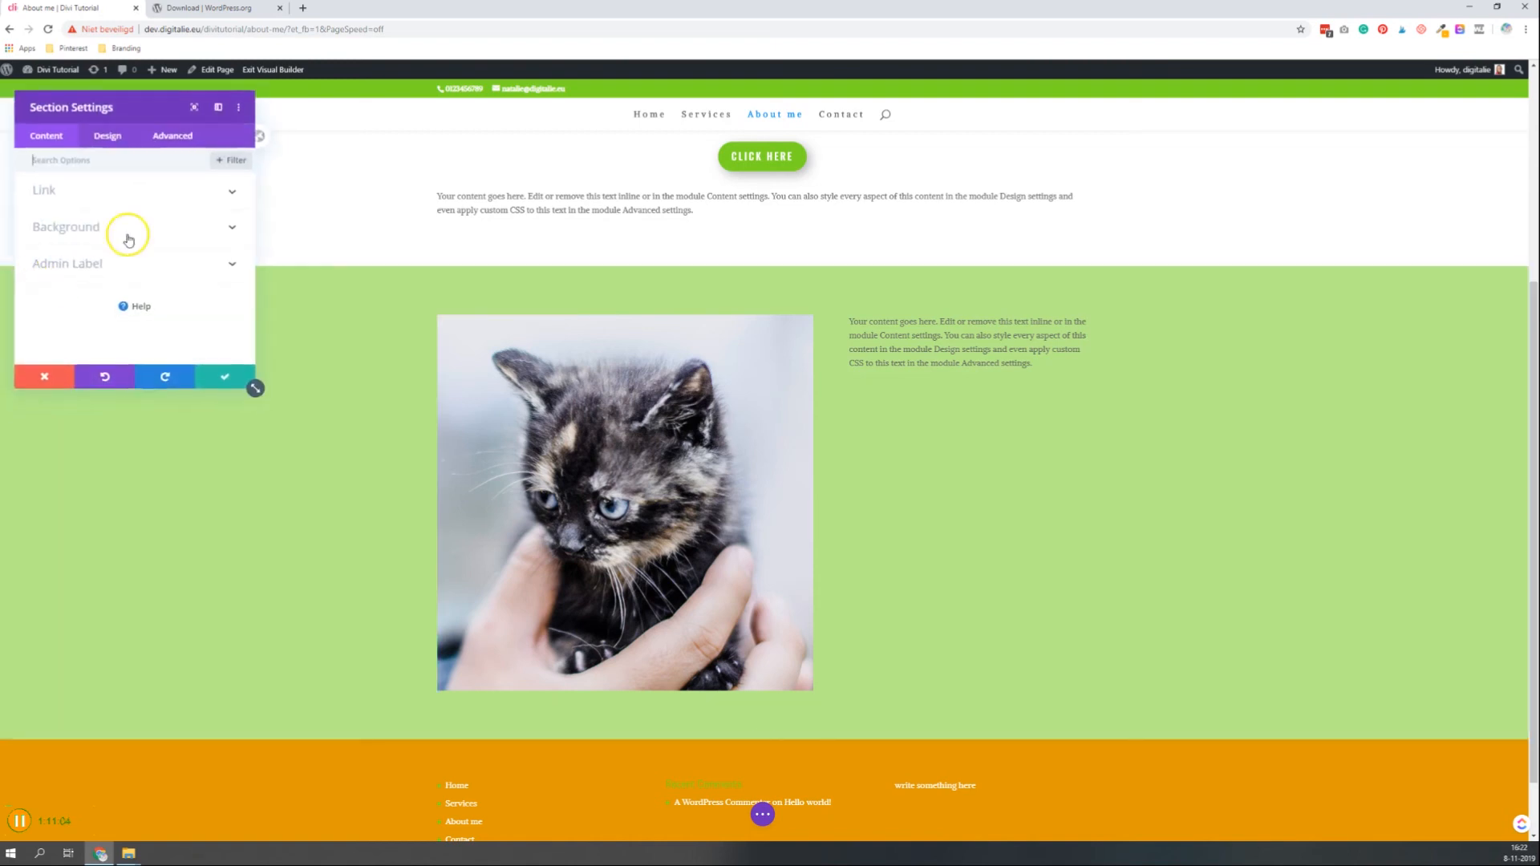
click(107, 134)
click(114, 223)
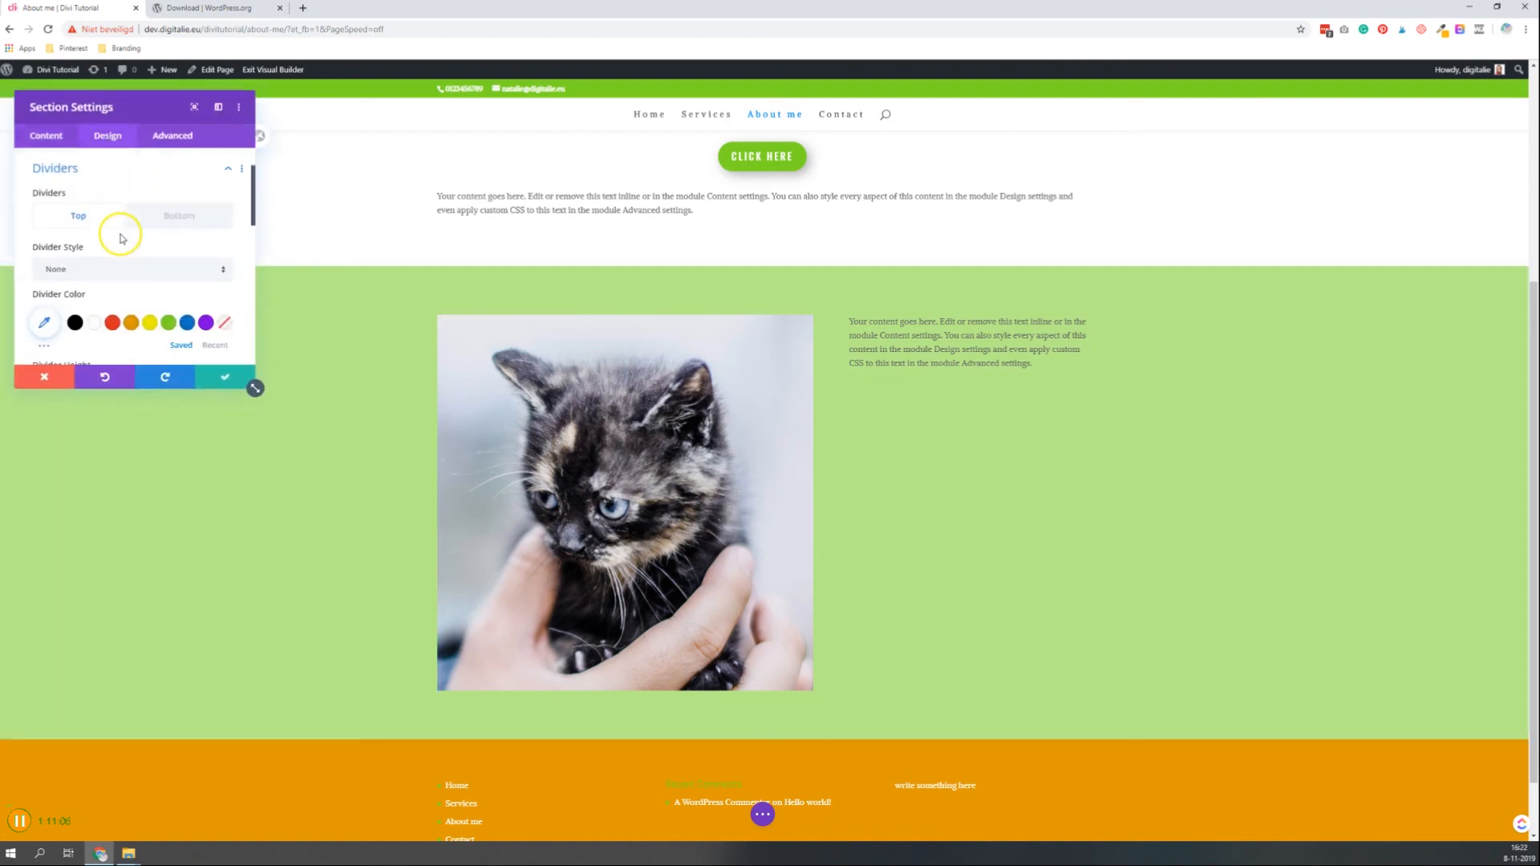
click(120, 277)
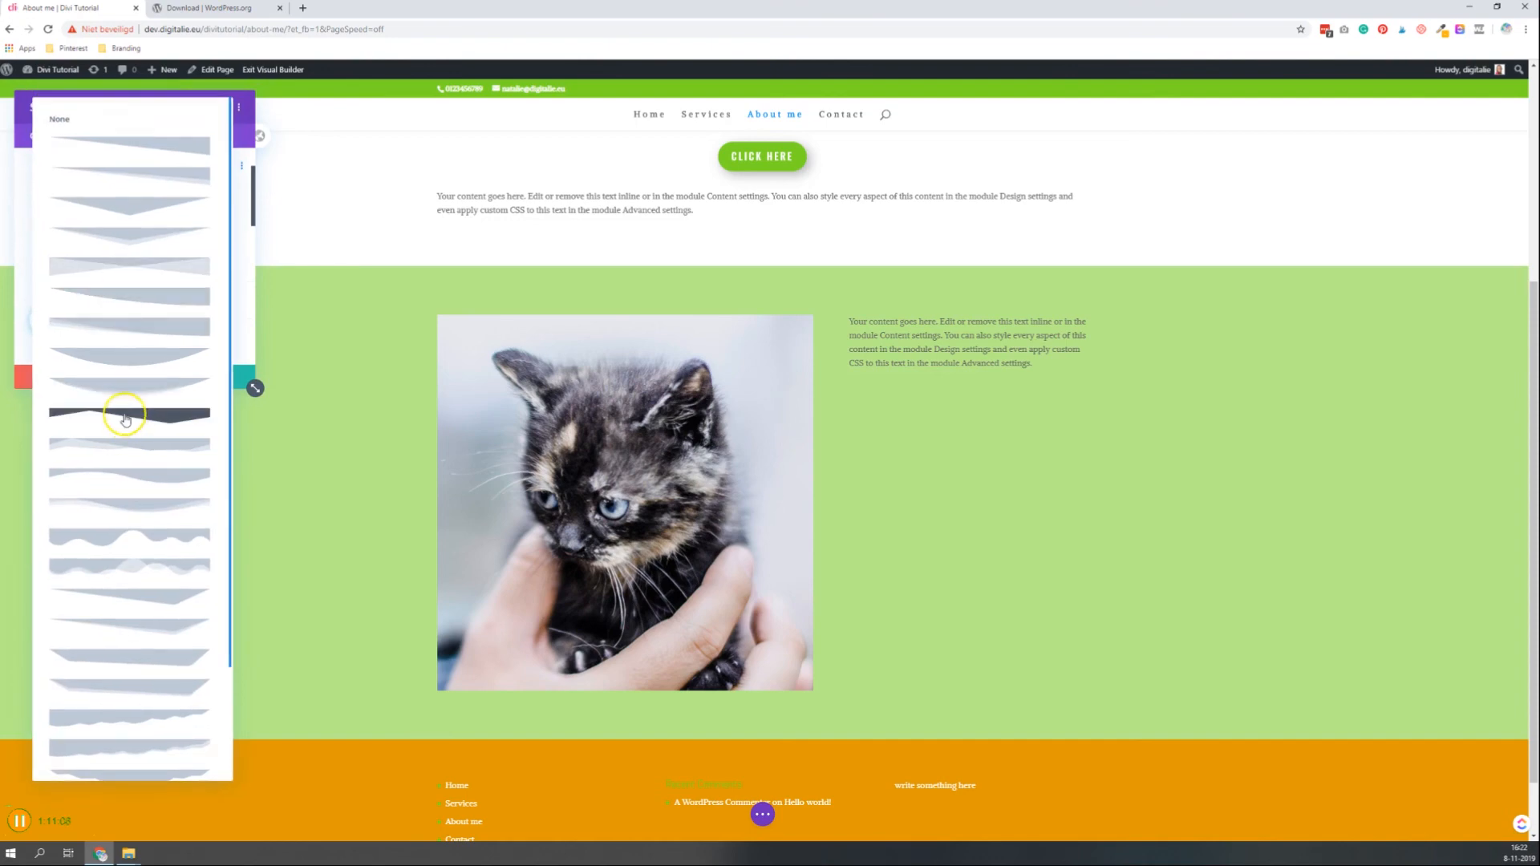
click(137, 512)
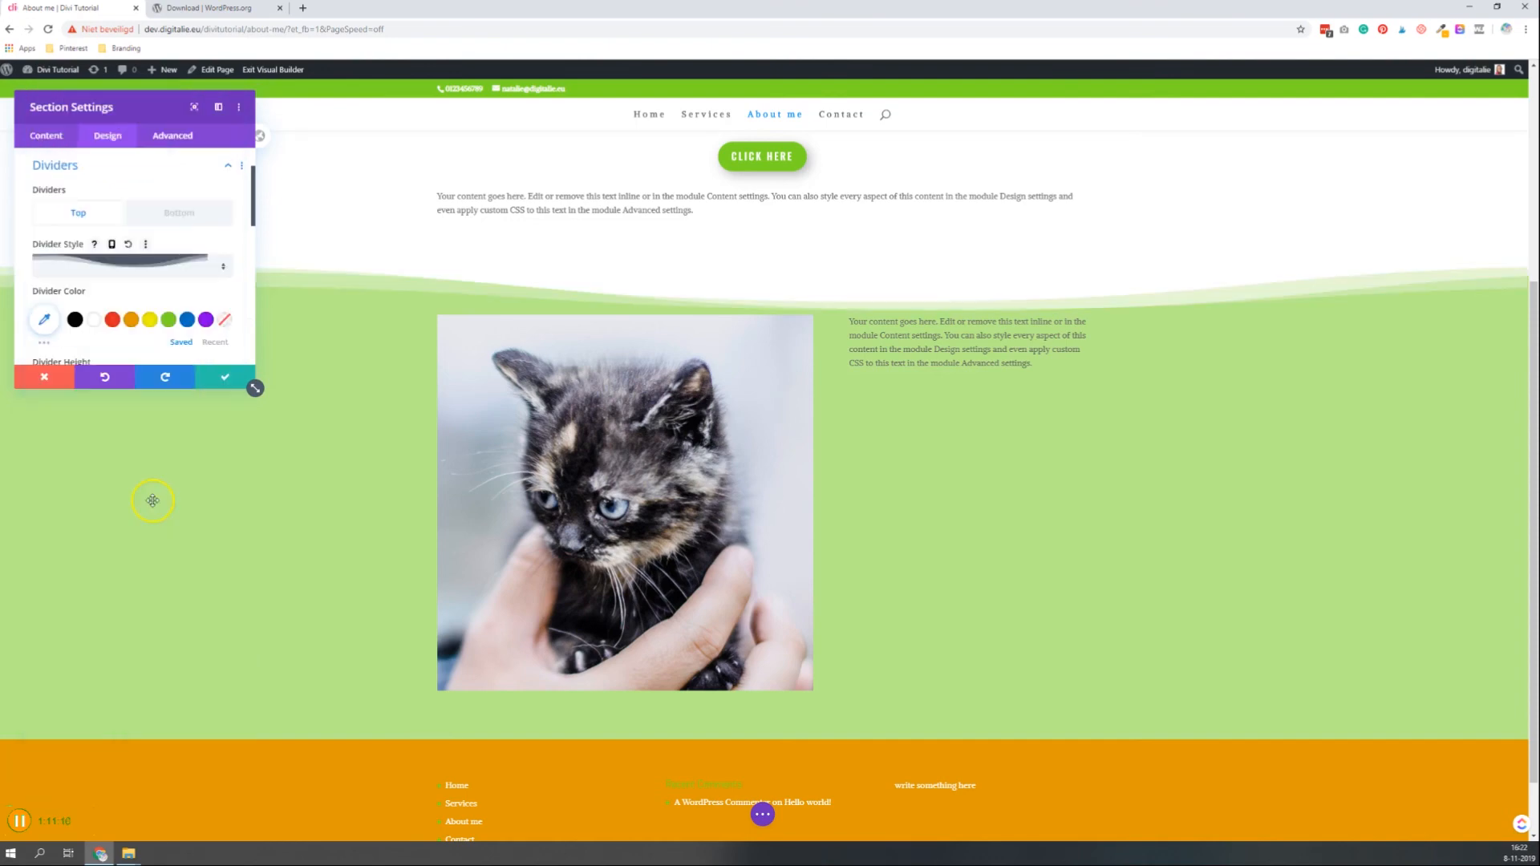
scroll(129, 316, down, 3)
click(147, 299)
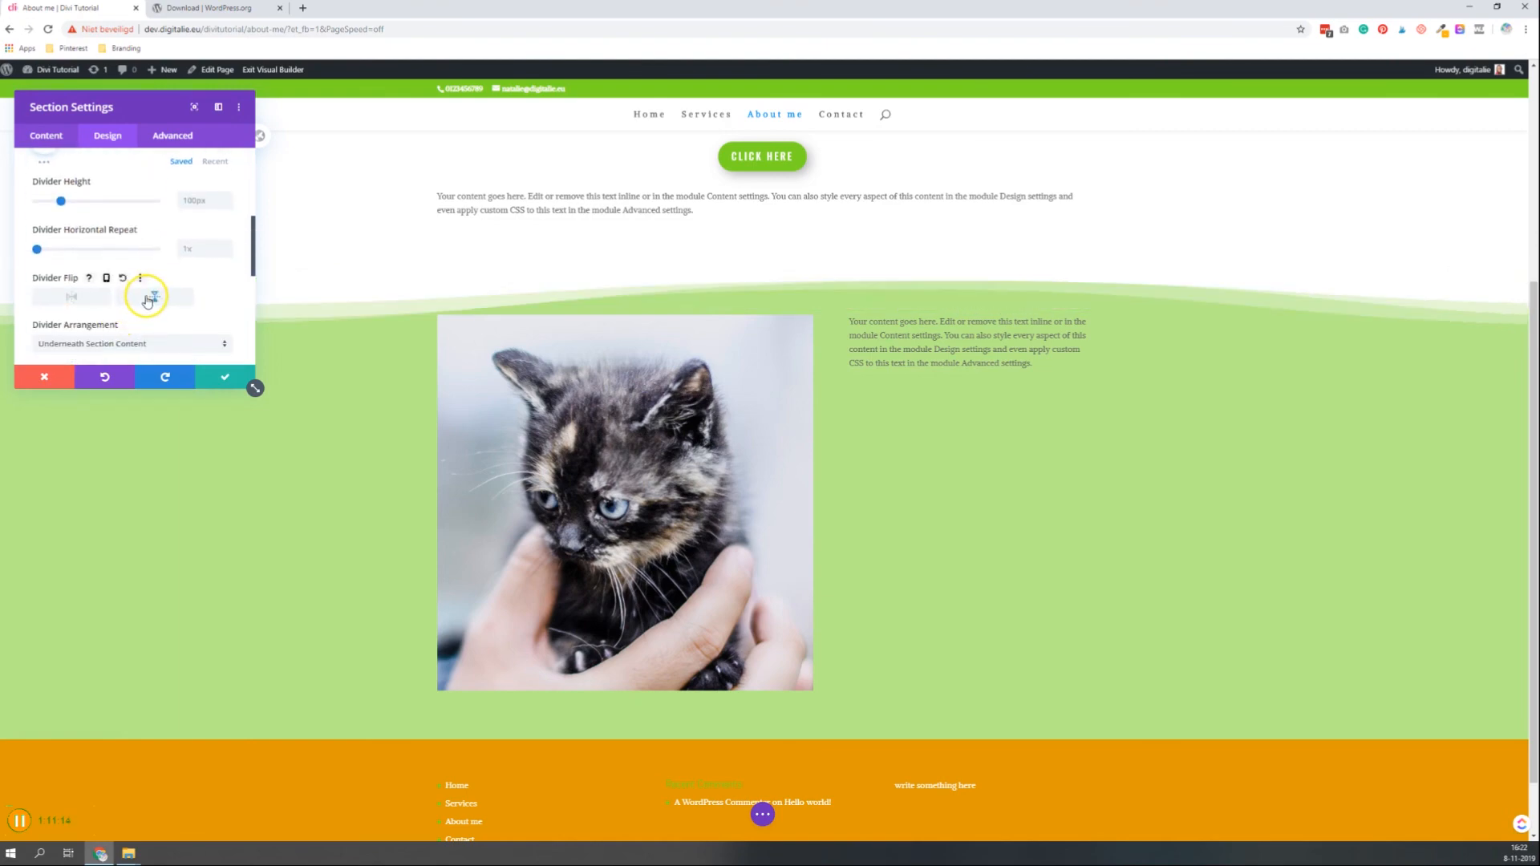
Add a bottom divider in the layered multi-peak wave style to the green section and save its settings
scroll(158, 224, up, 3)
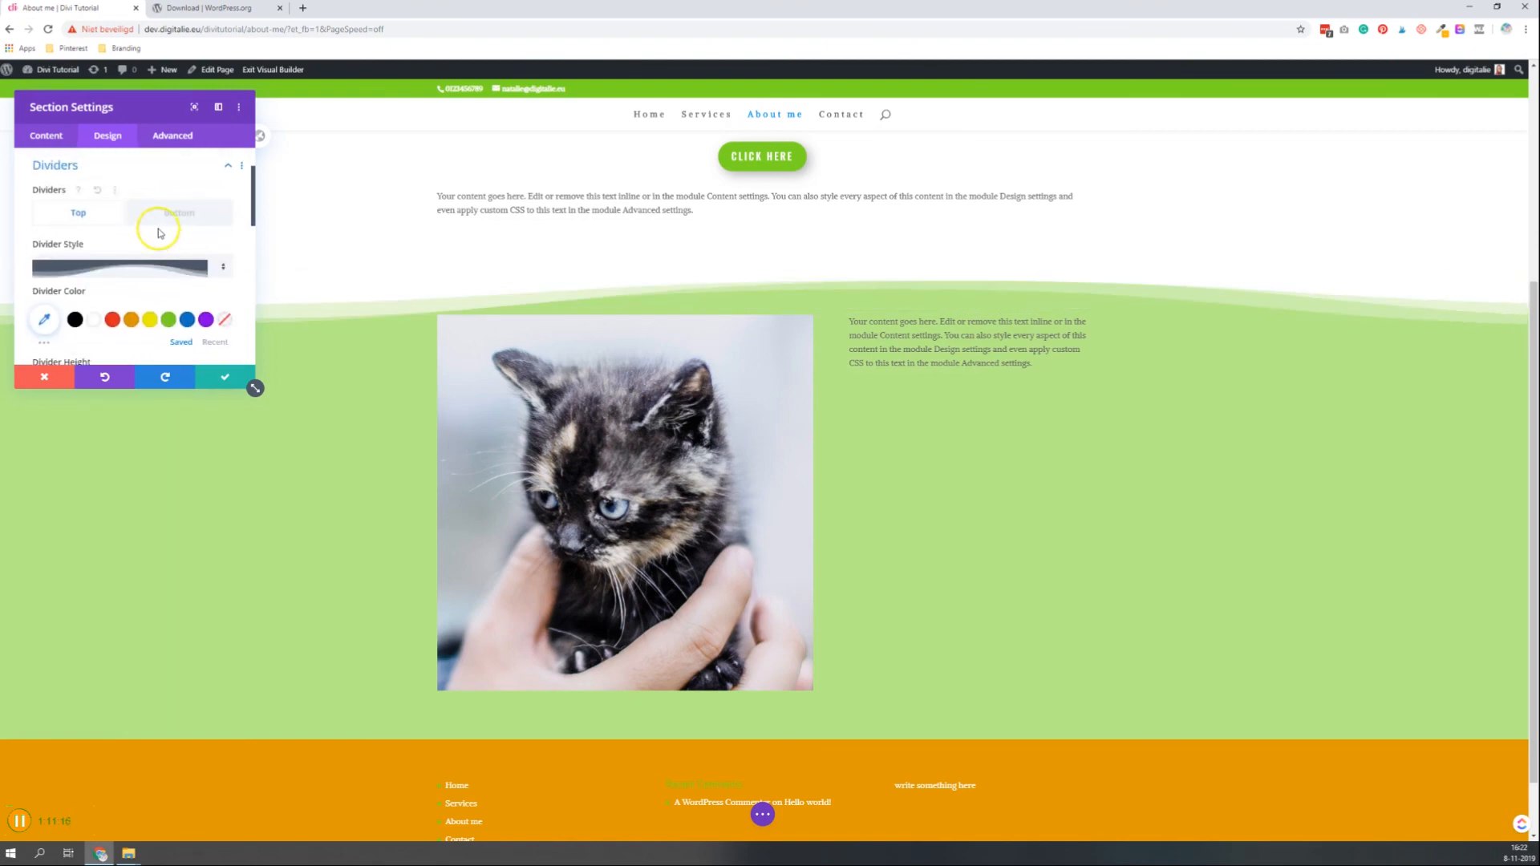
click(164, 222)
scroll(121, 275, down, 1)
click(120, 226)
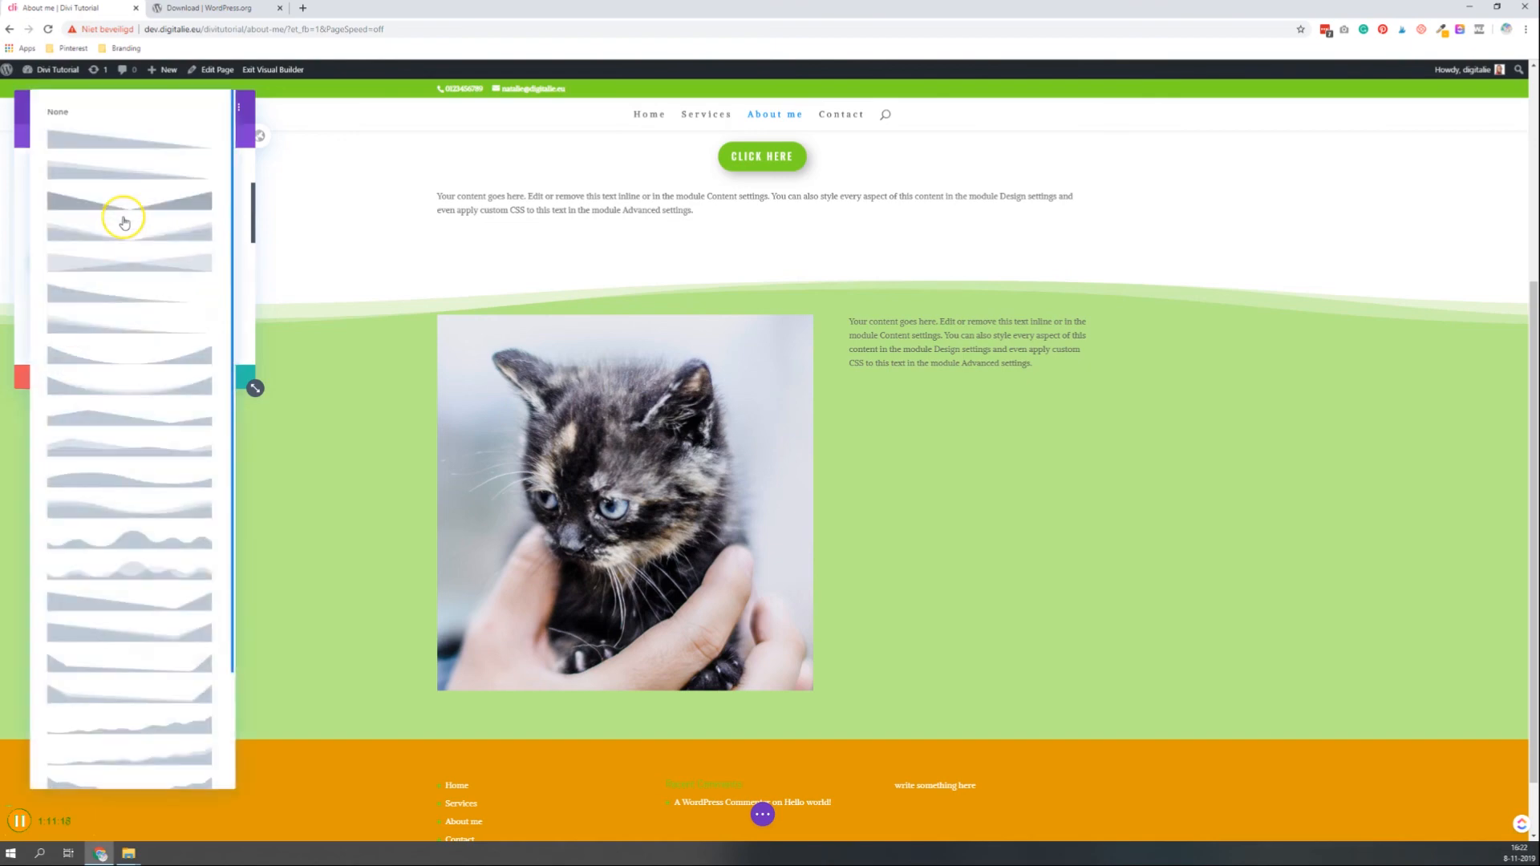
click(132, 574)
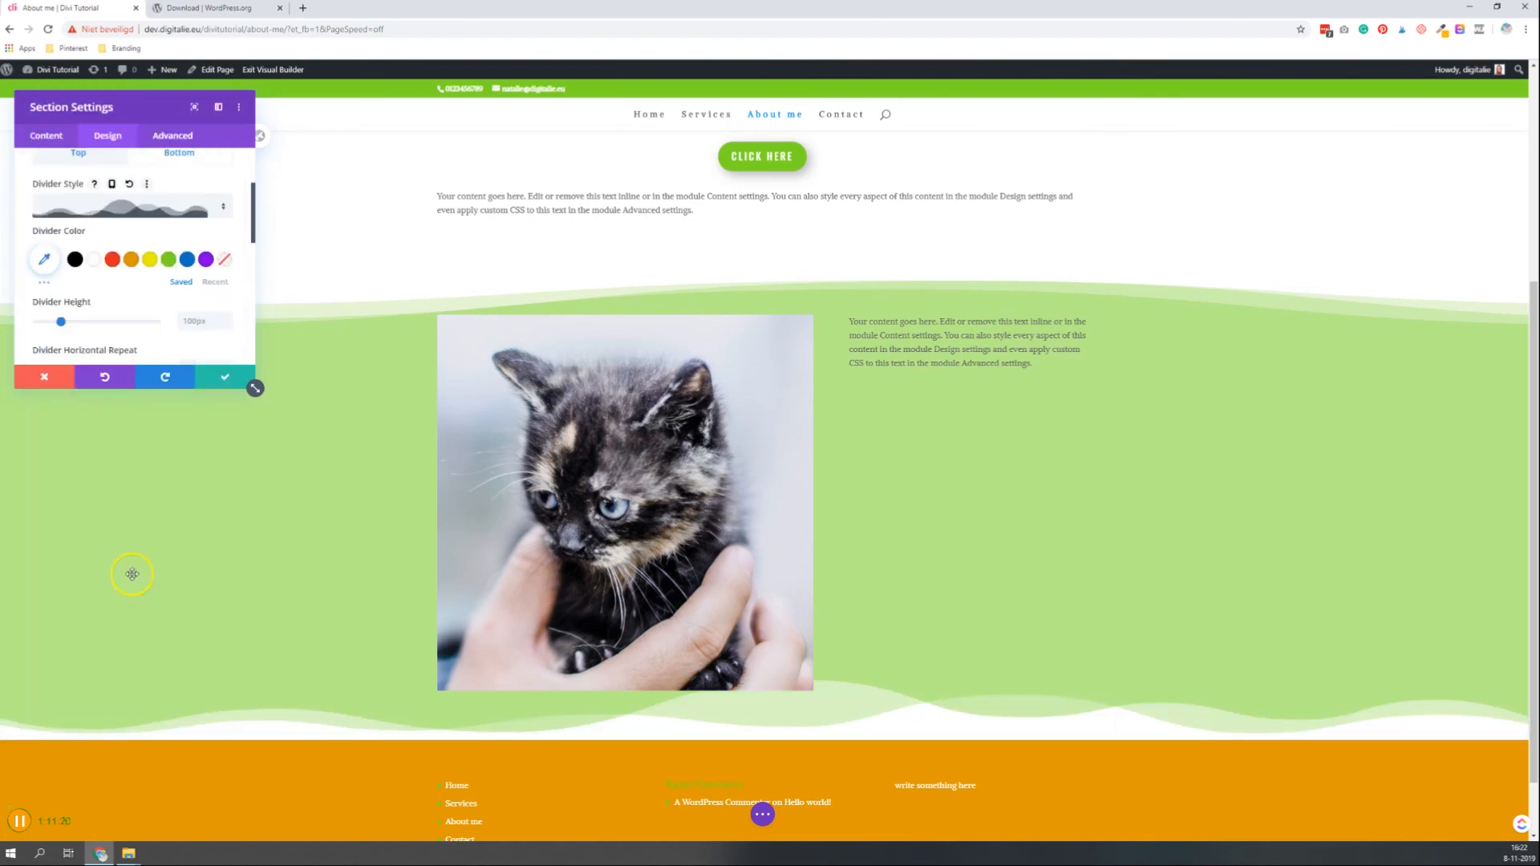
click(223, 382)
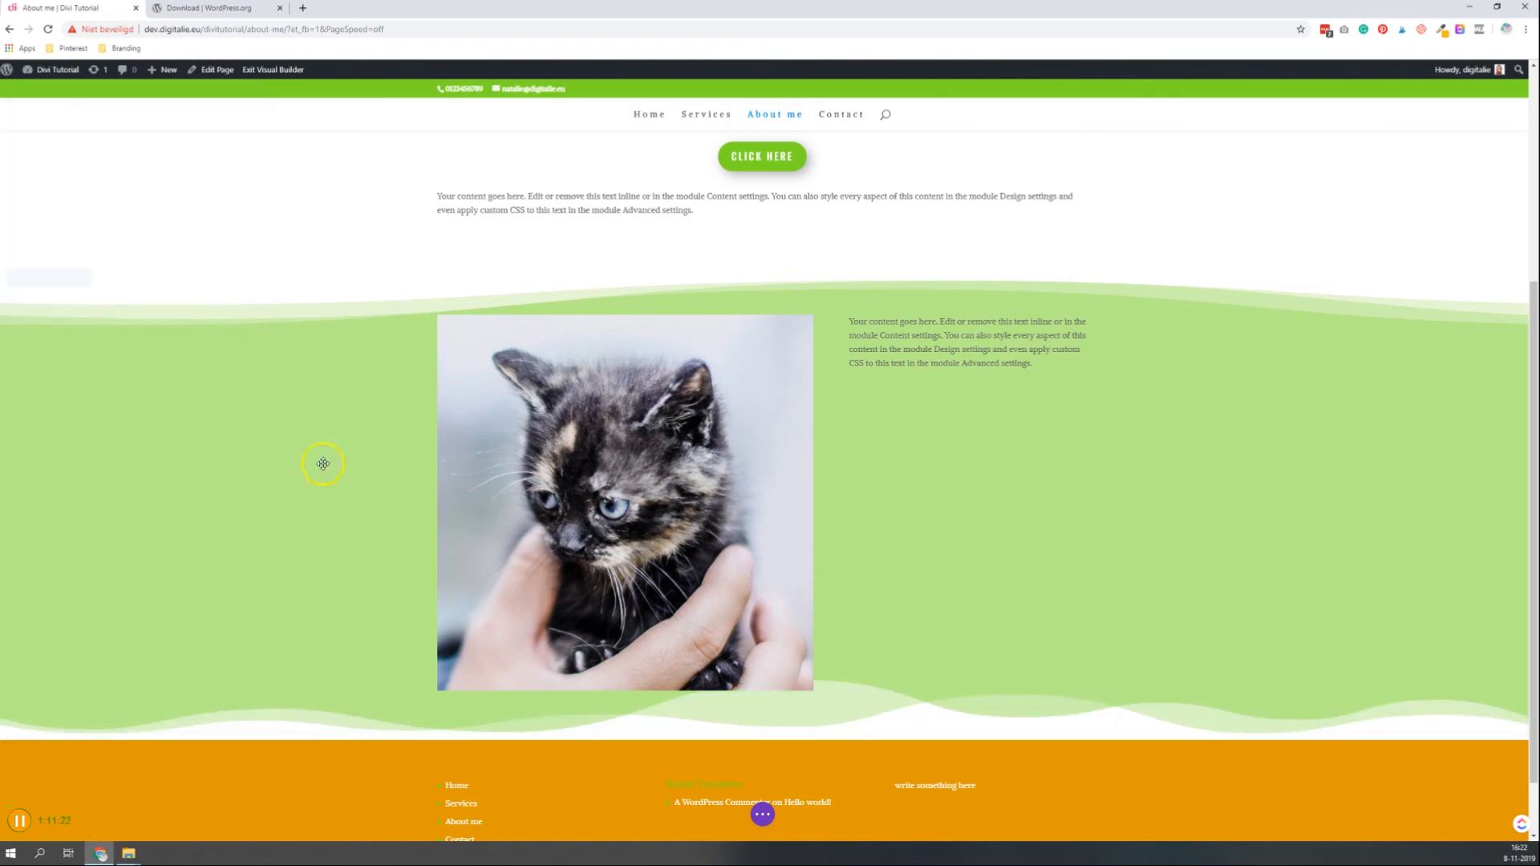
Insert a regular section between the green section and the footer, leaving it without a row
click(761, 738)
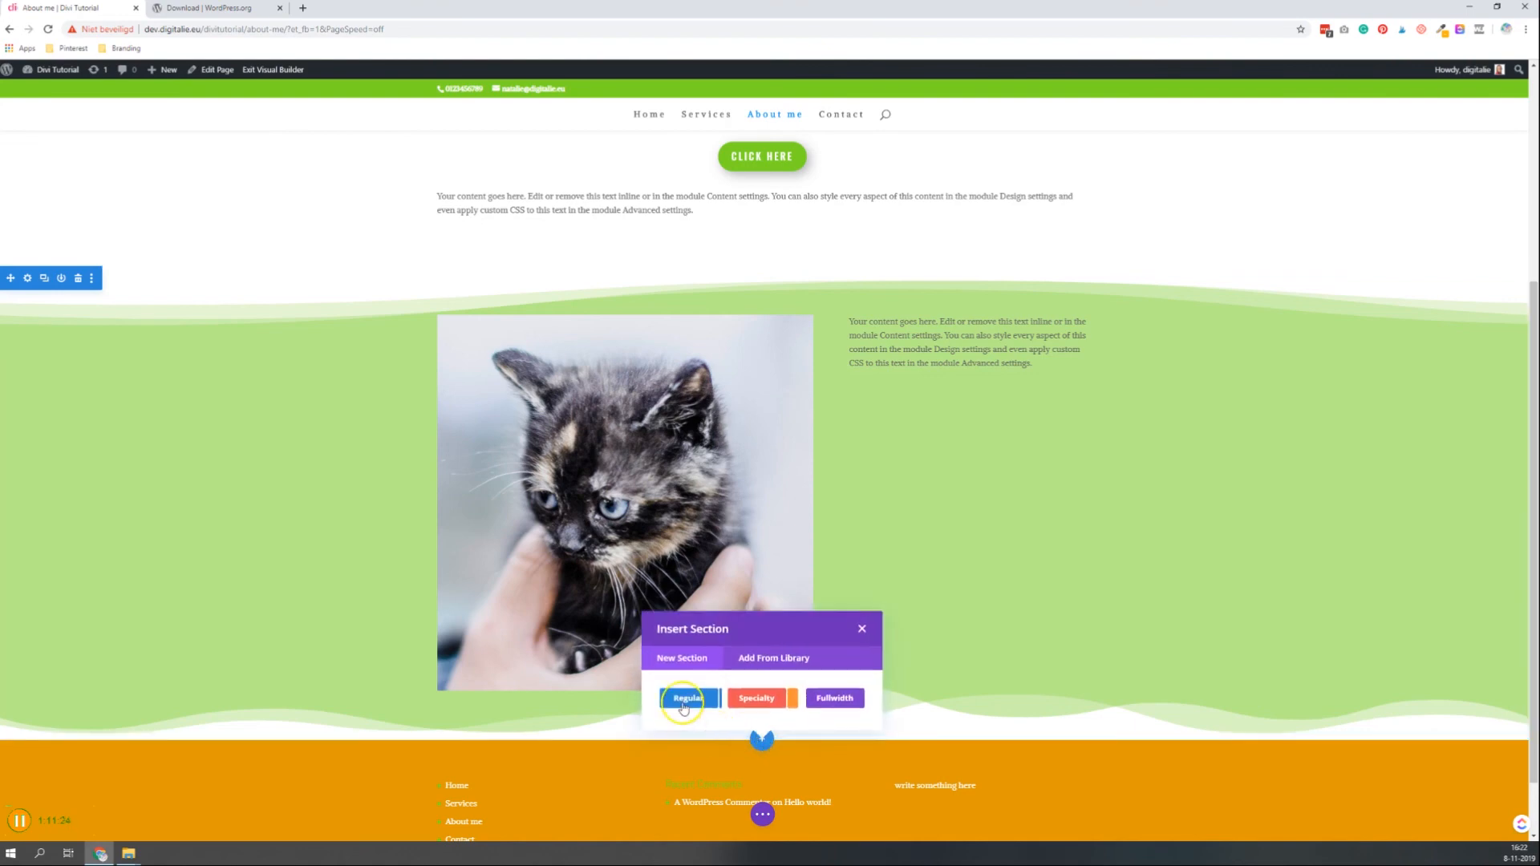
click(685, 701)
scroll(962, 577, down, 3)
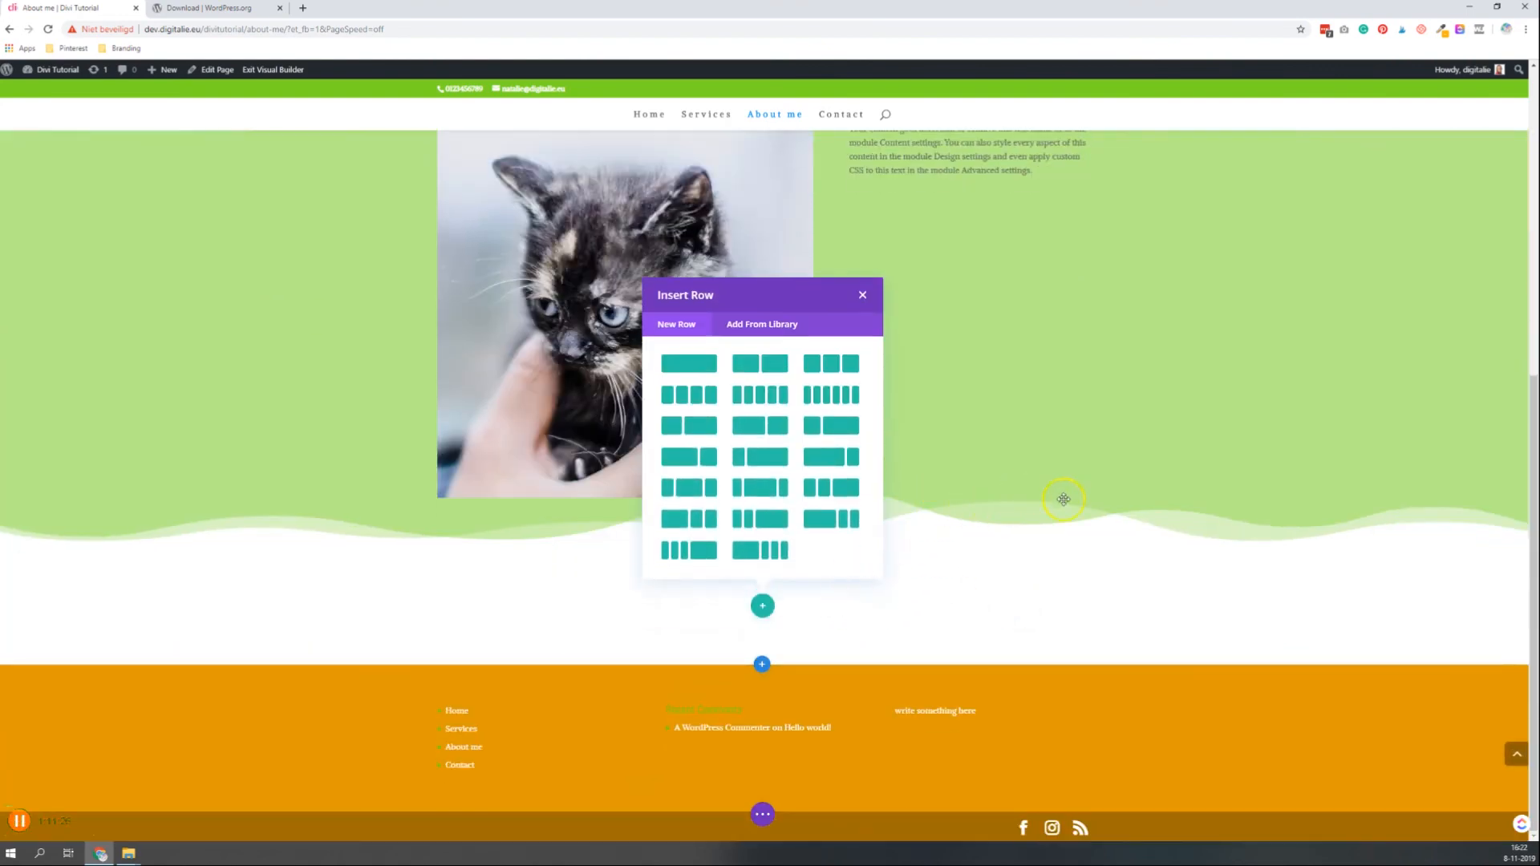
click(1089, 591)
scroll(1089, 574, up, 5)
scroll(1089, 586, down, 3)
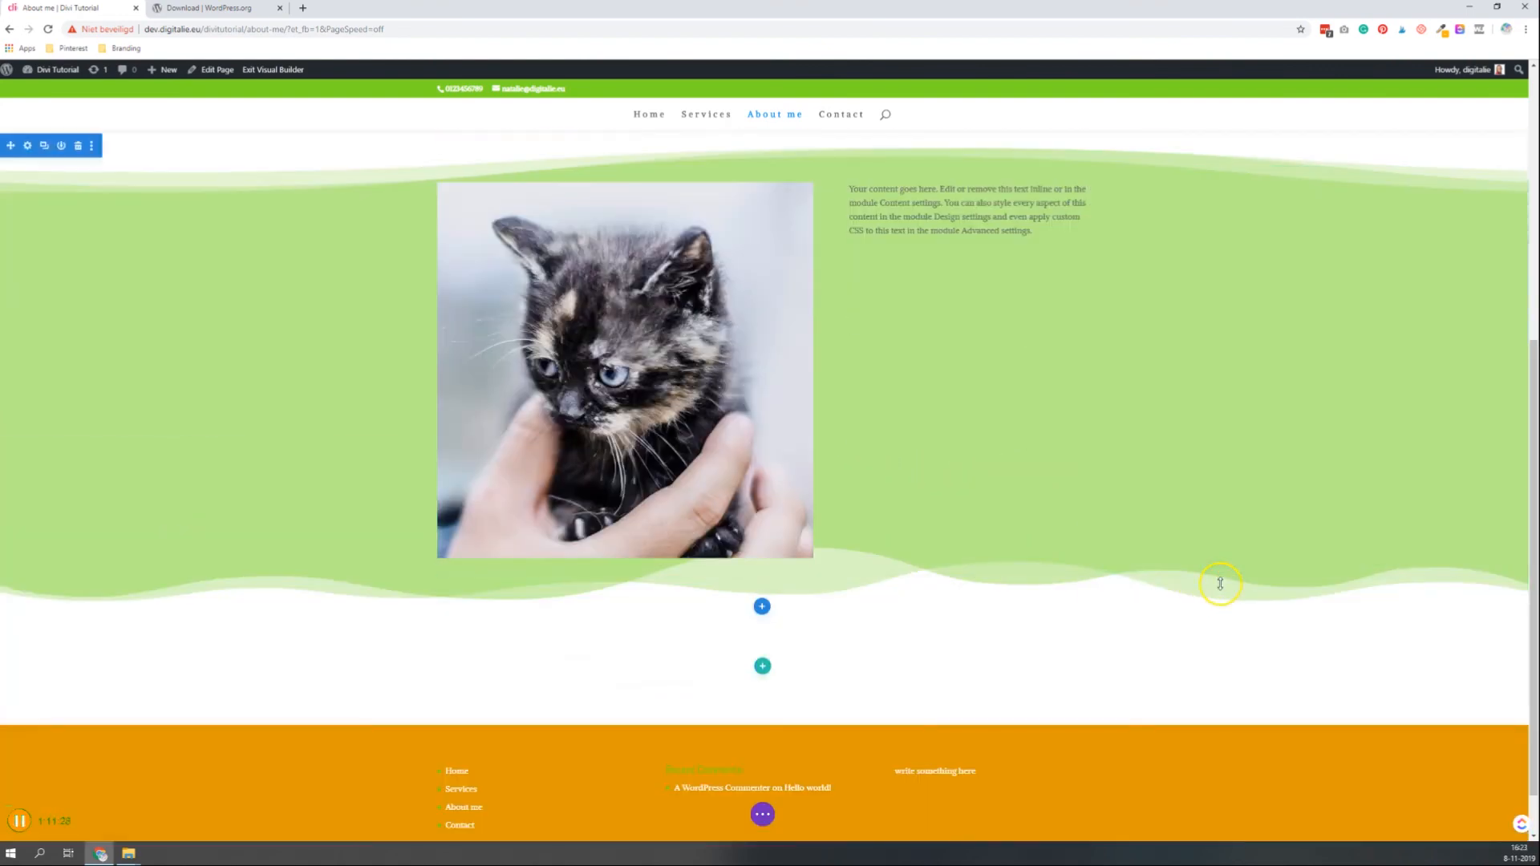
scroll(1207, 608, up, 7)
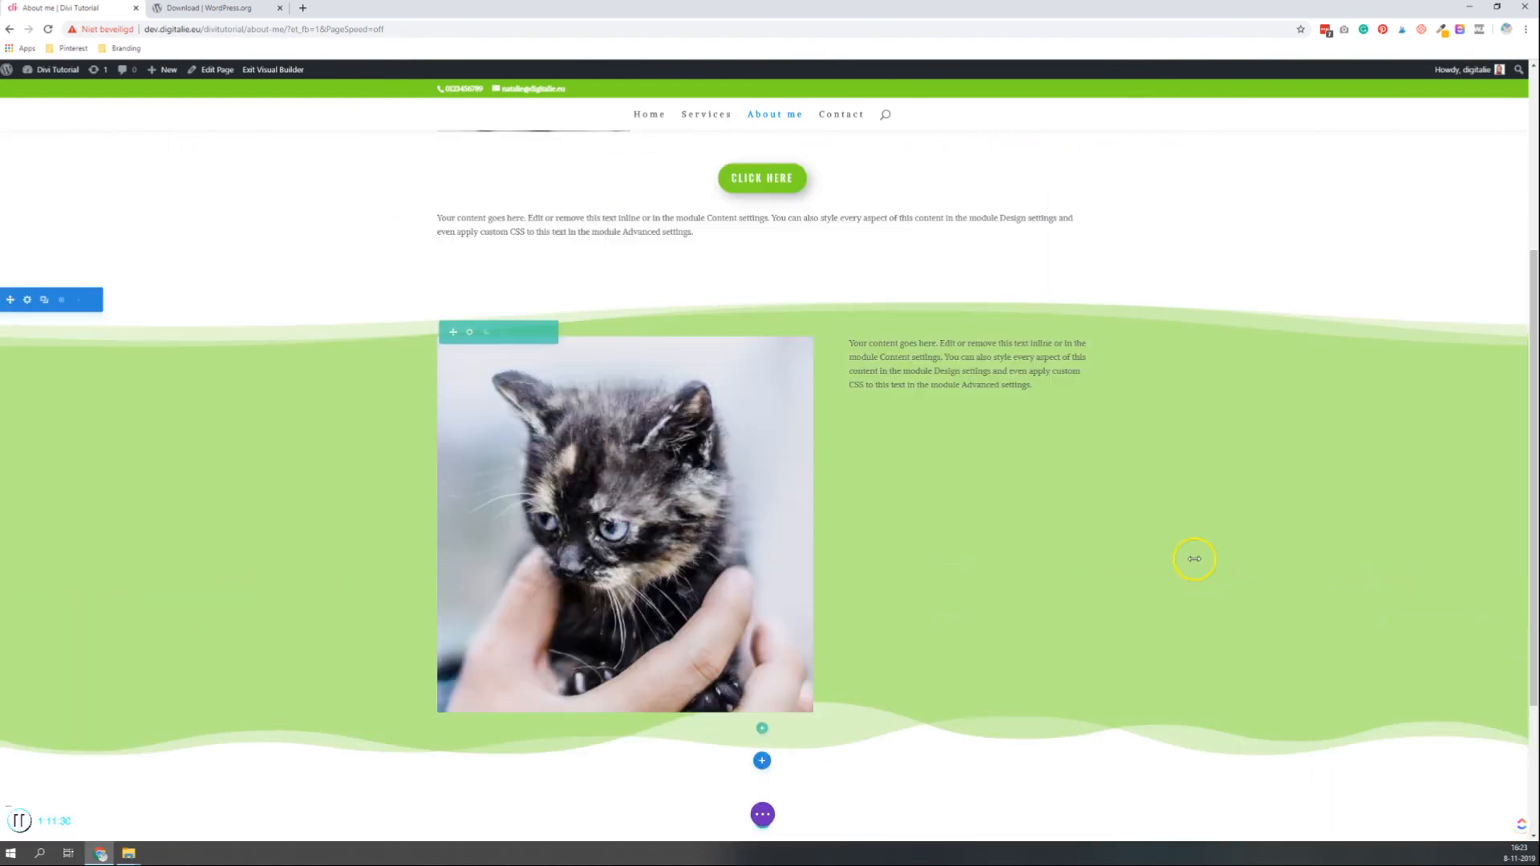
scroll(928, 573, down, 7)
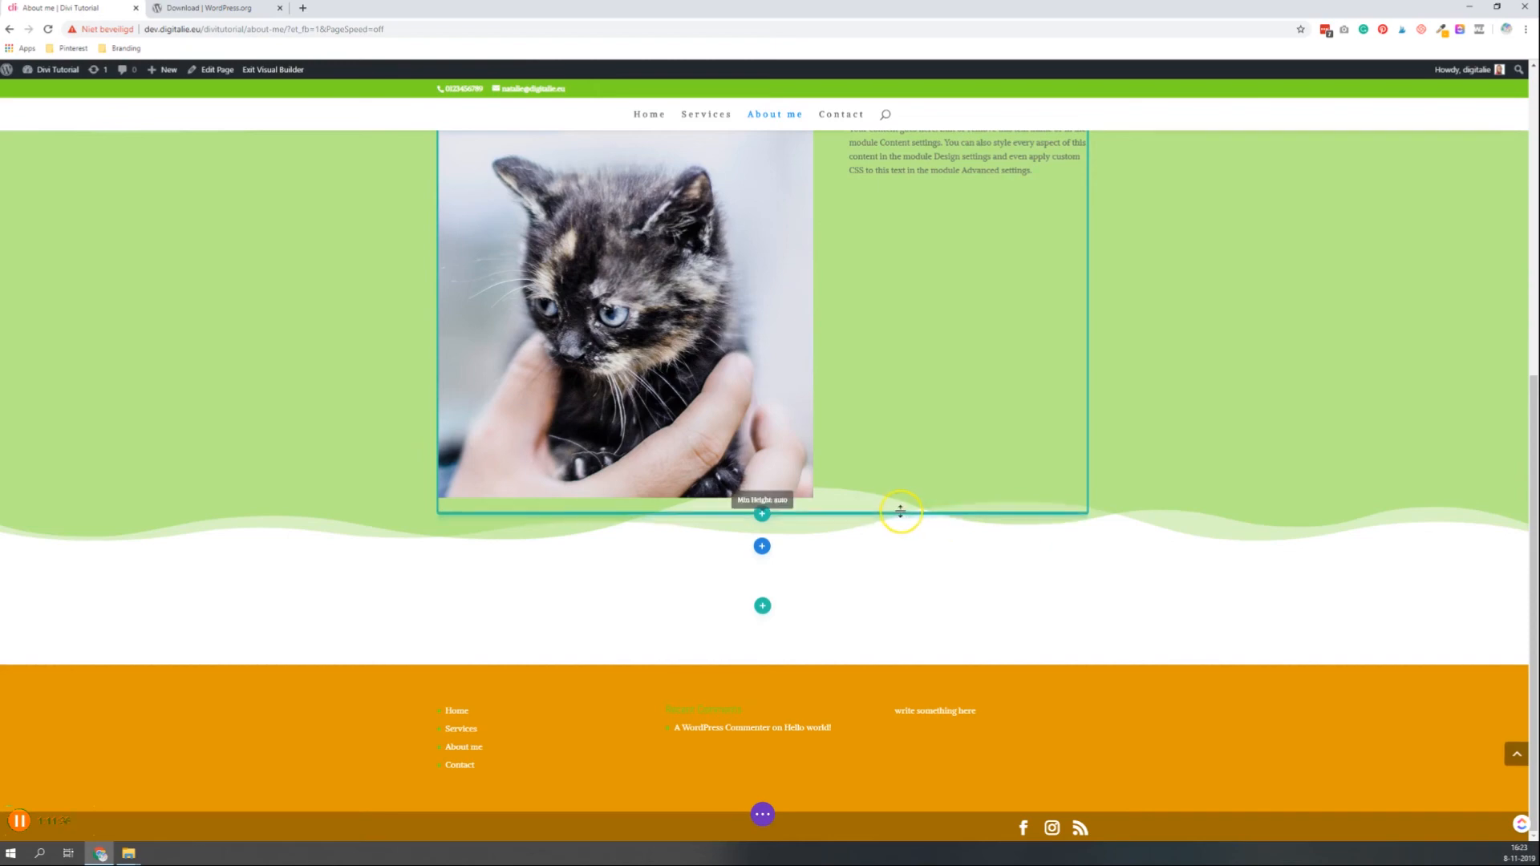
Increase the spacing above the CLICK HERE button's row and widen the text module below the button beyond the row's edge
scroll(897, 509, up, 6)
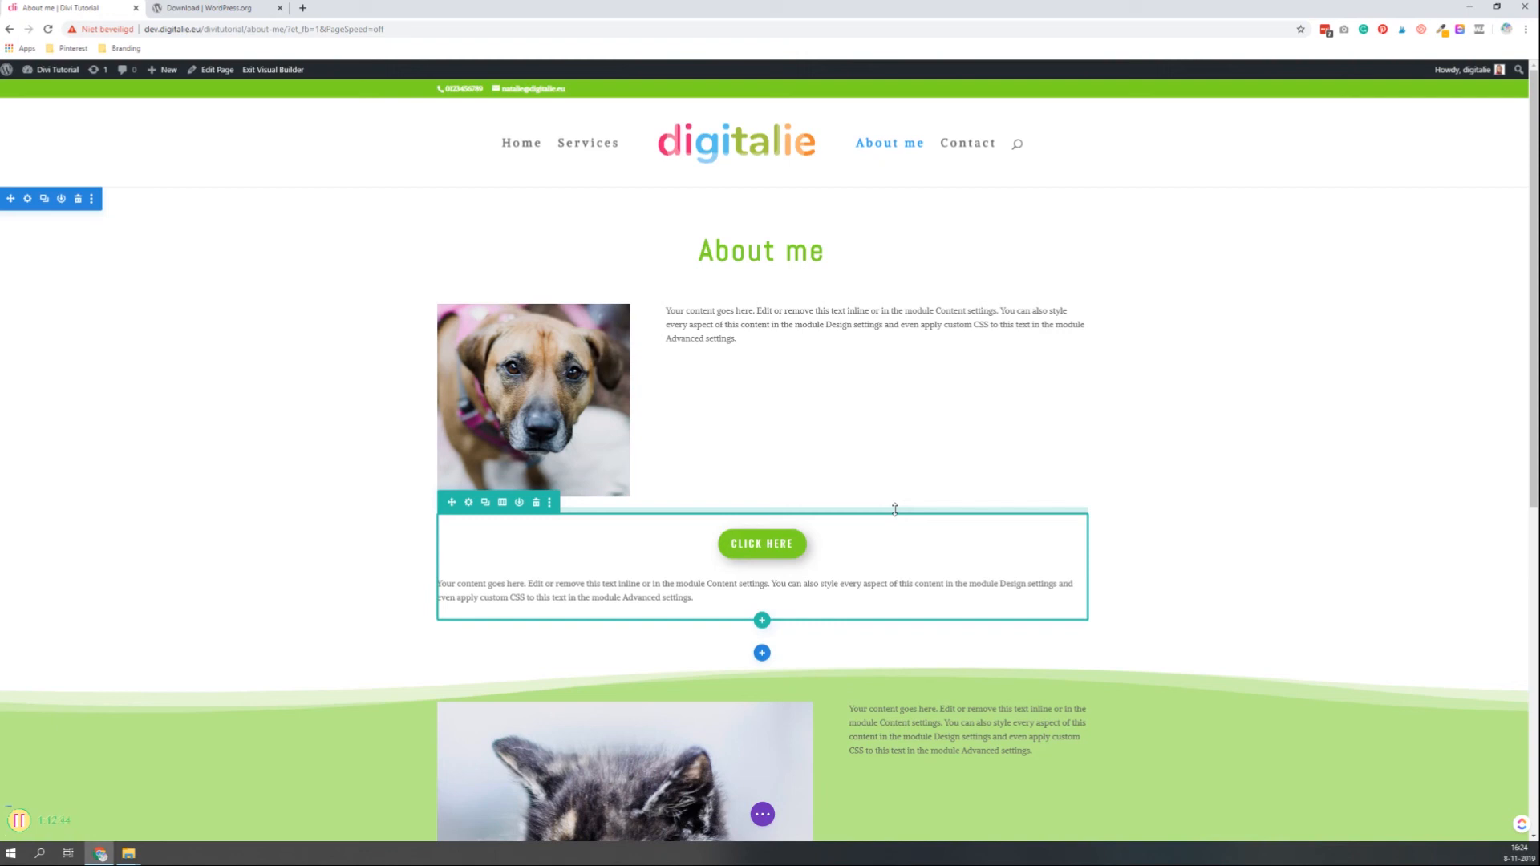
mouse_move(895, 509)
mouse_down()
mouse_move(883, 608)
mouse_move(902, 537)
mouse_up()
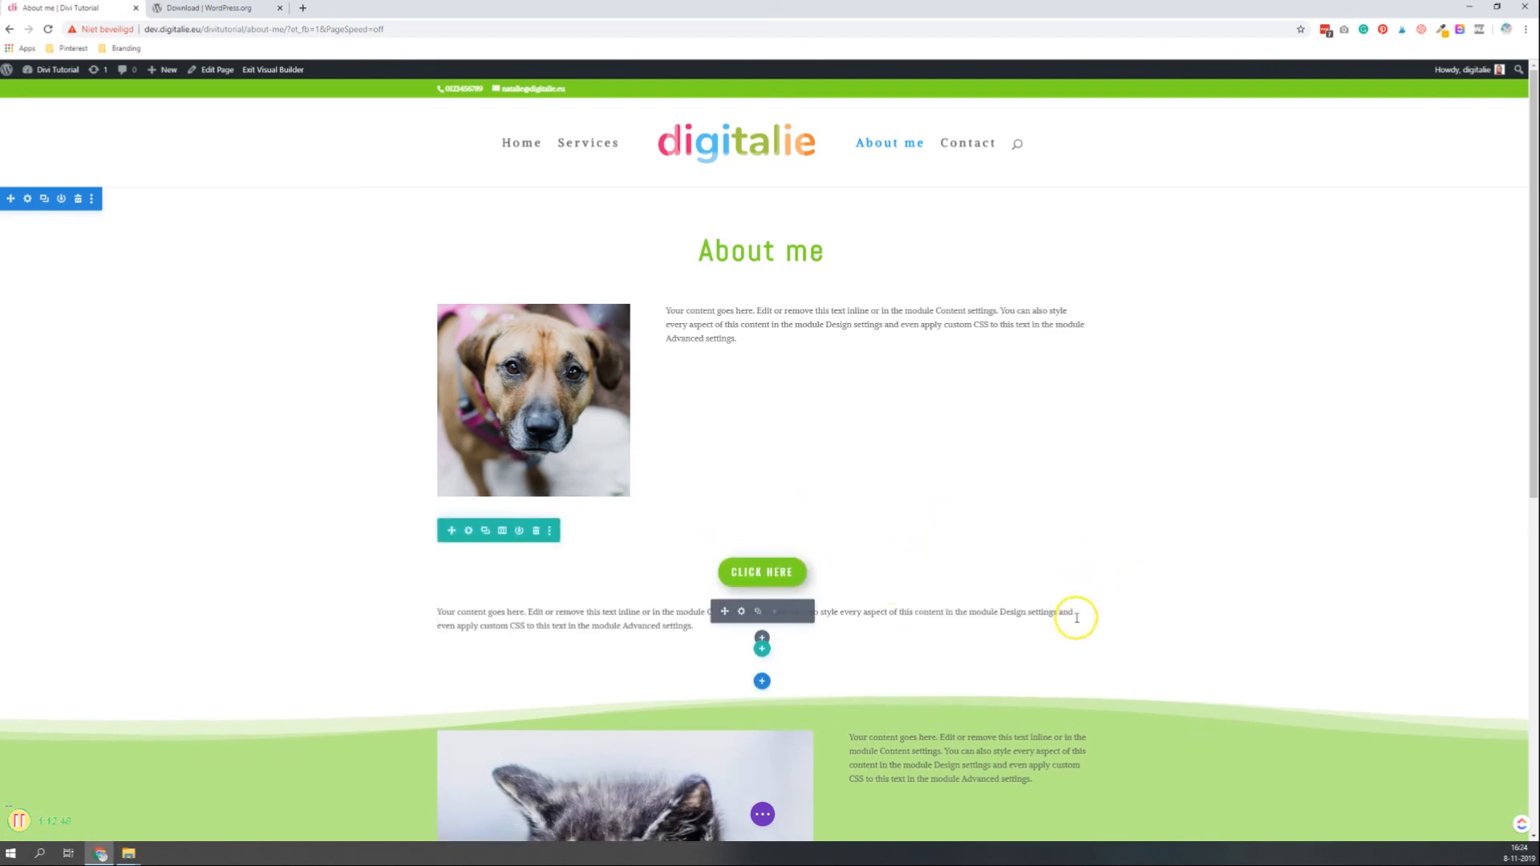
drag(1085, 617, 1411, 623)
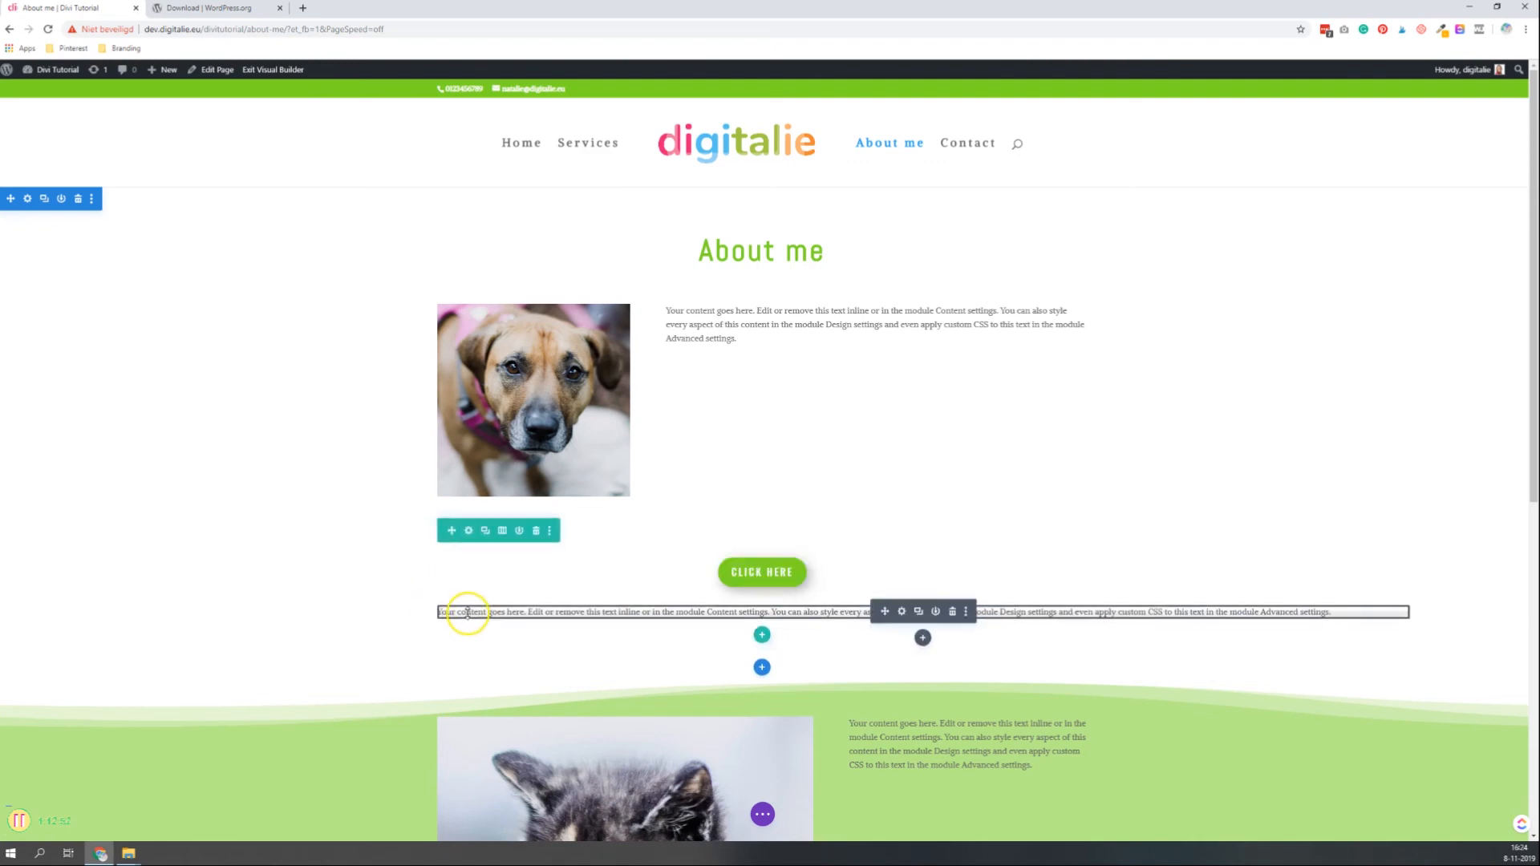